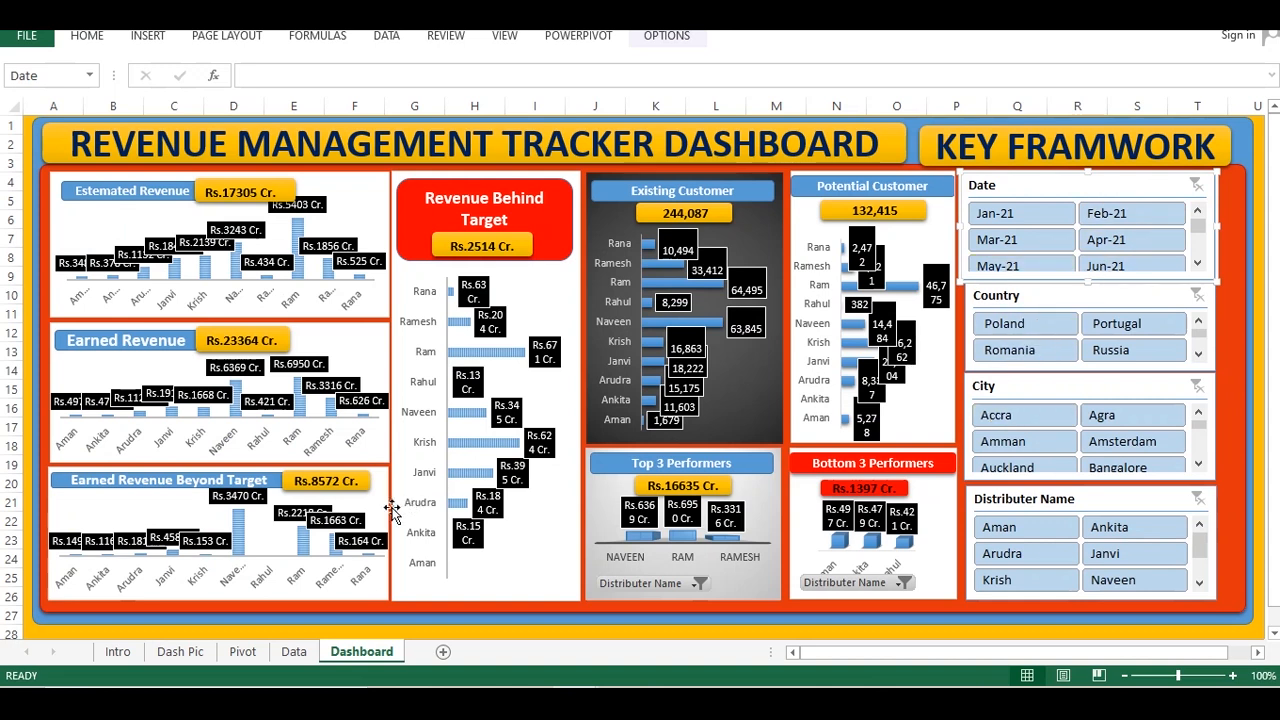
Examine the finished revenue dashboard and the columns of its source data sheet
{"action": "left_click", "coordinate": [293, 651]}
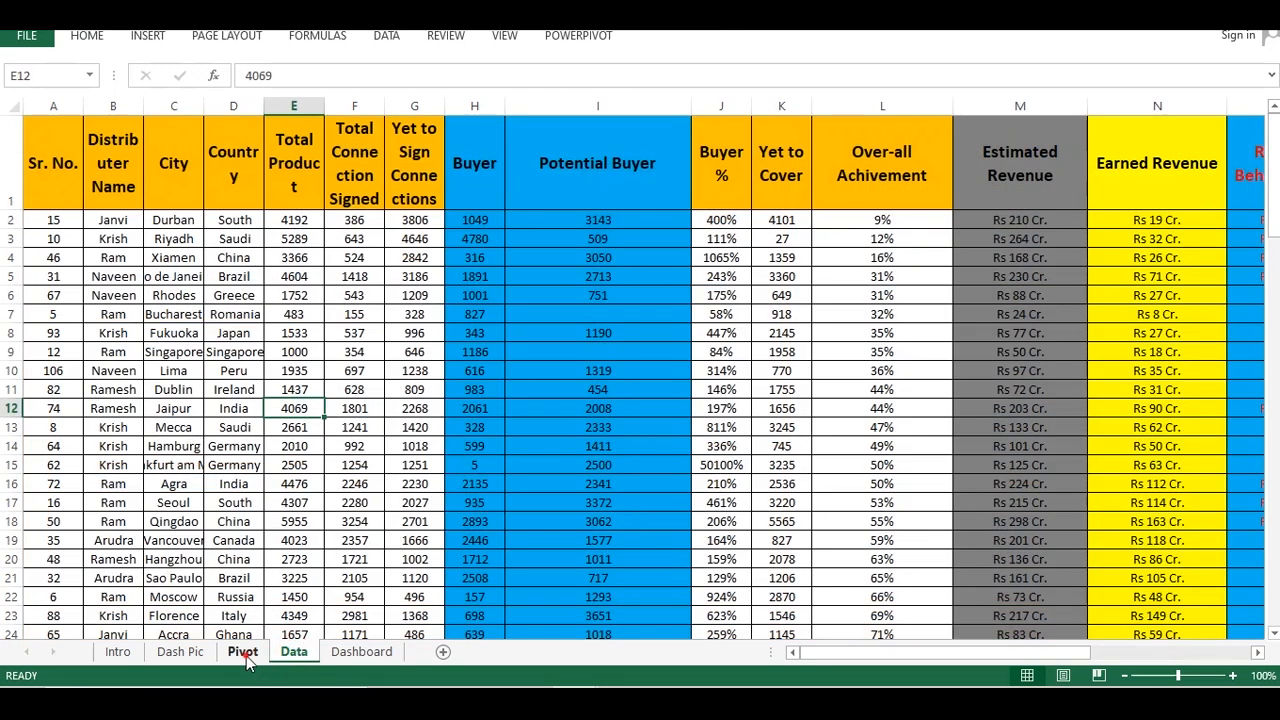
{"action": "left_click", "coordinate": [242, 651]}
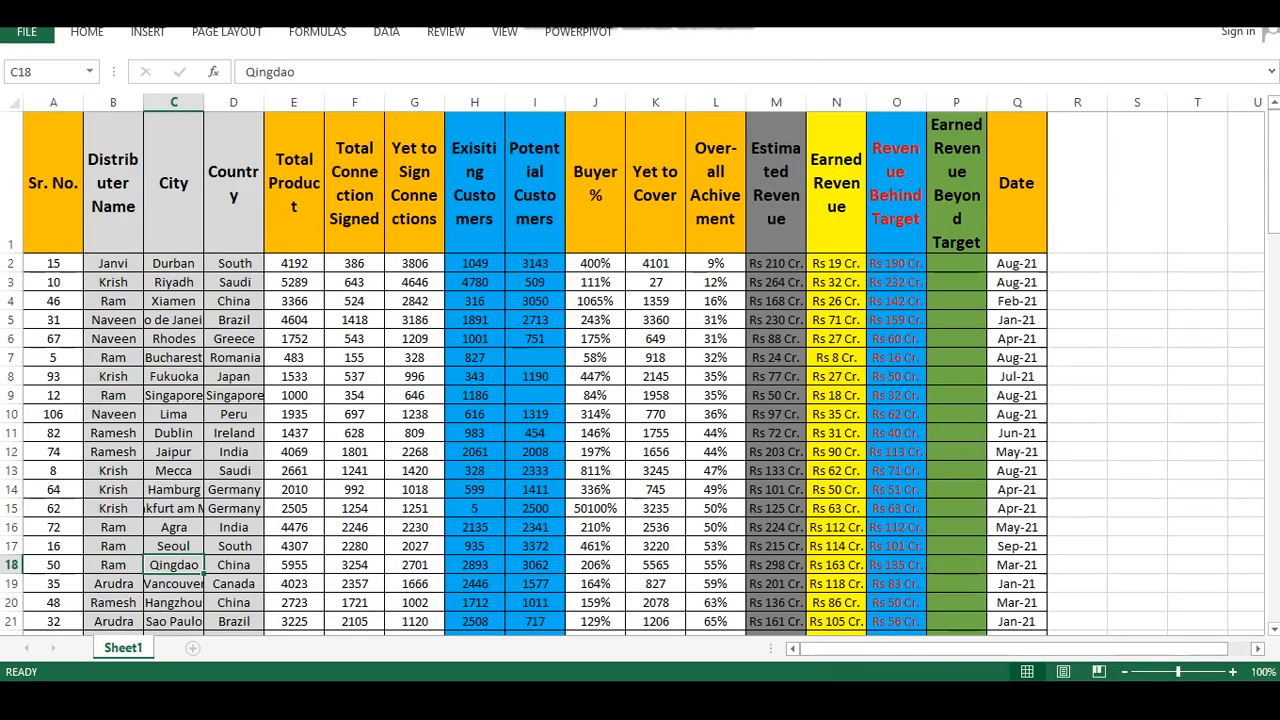
{"action": "left_click", "coordinate": [490, 620]}
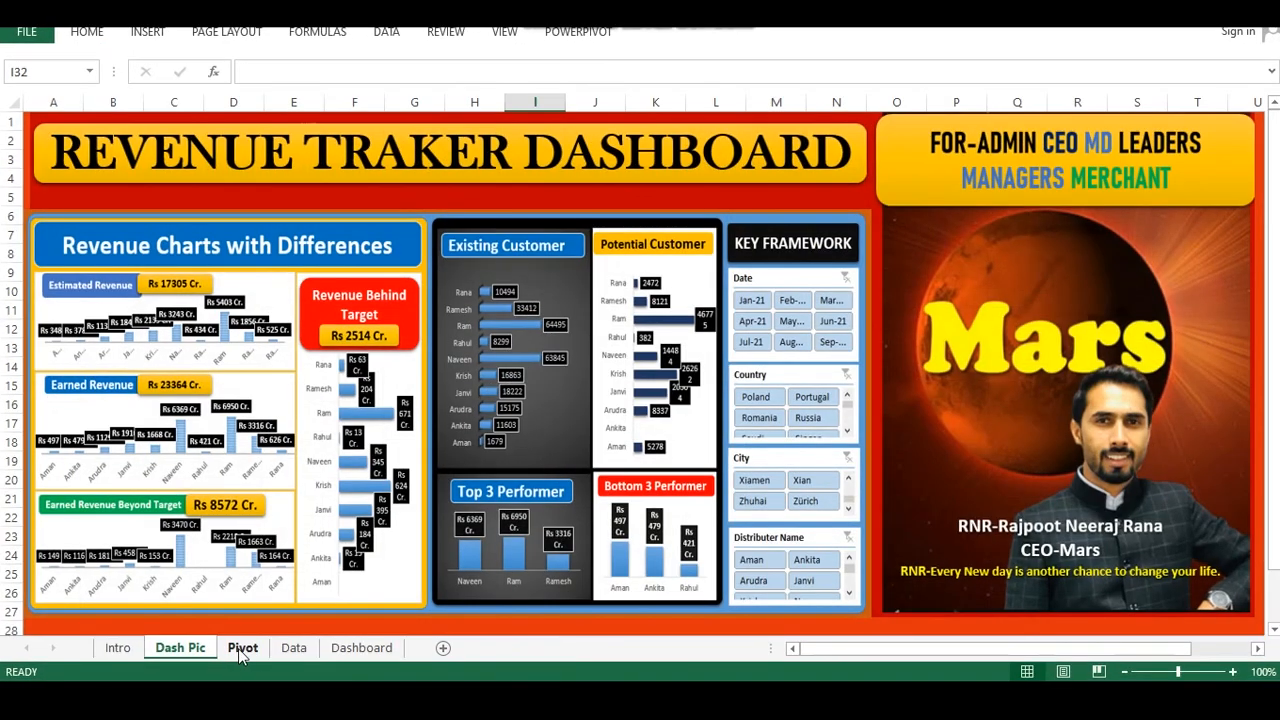
{"action": "left_click", "coordinate": [293, 648]}
{"action": "left_click_drag", "start_coordinate": [294, 423], "coordinate": [354, 423]}
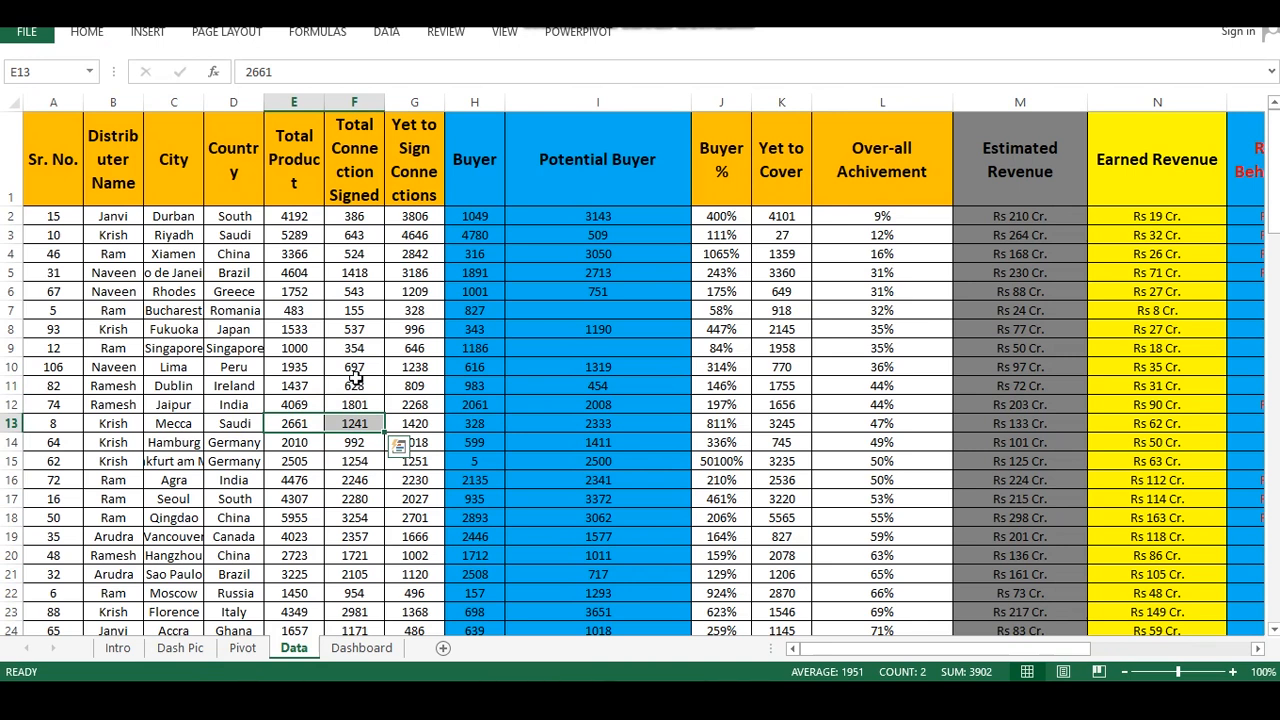
{"action": "left_click", "coordinate": [355, 346]}
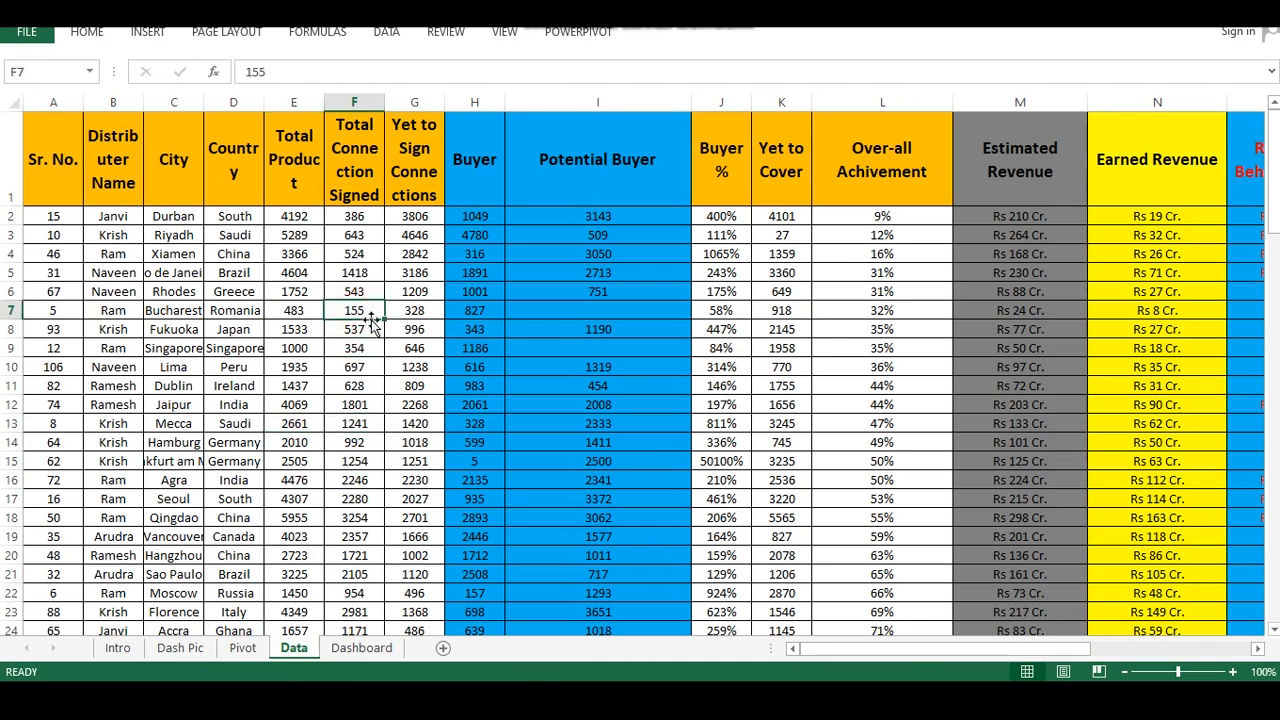
{"action": "left_click", "coordinate": [412, 386]}
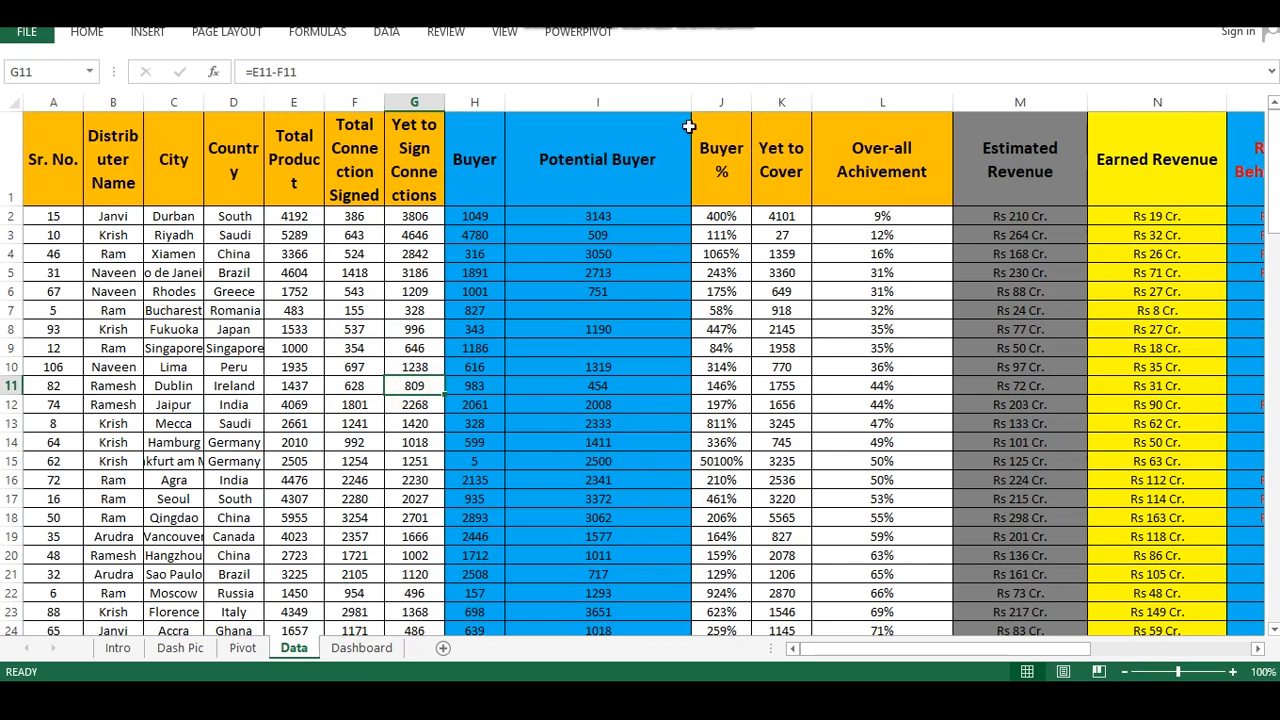
Narrow the Potential Buyer column in the reference data sheet
{"action": "left_click_drag", "start_coordinate": [696, 104], "coordinate": [600, 104]}
{"action": "left_click_drag", "start_coordinate": [505, 102], "coordinate": [500, 102]}
{"action": "left_click_drag", "start_coordinate": [600, 102], "coordinate": [570, 102]}
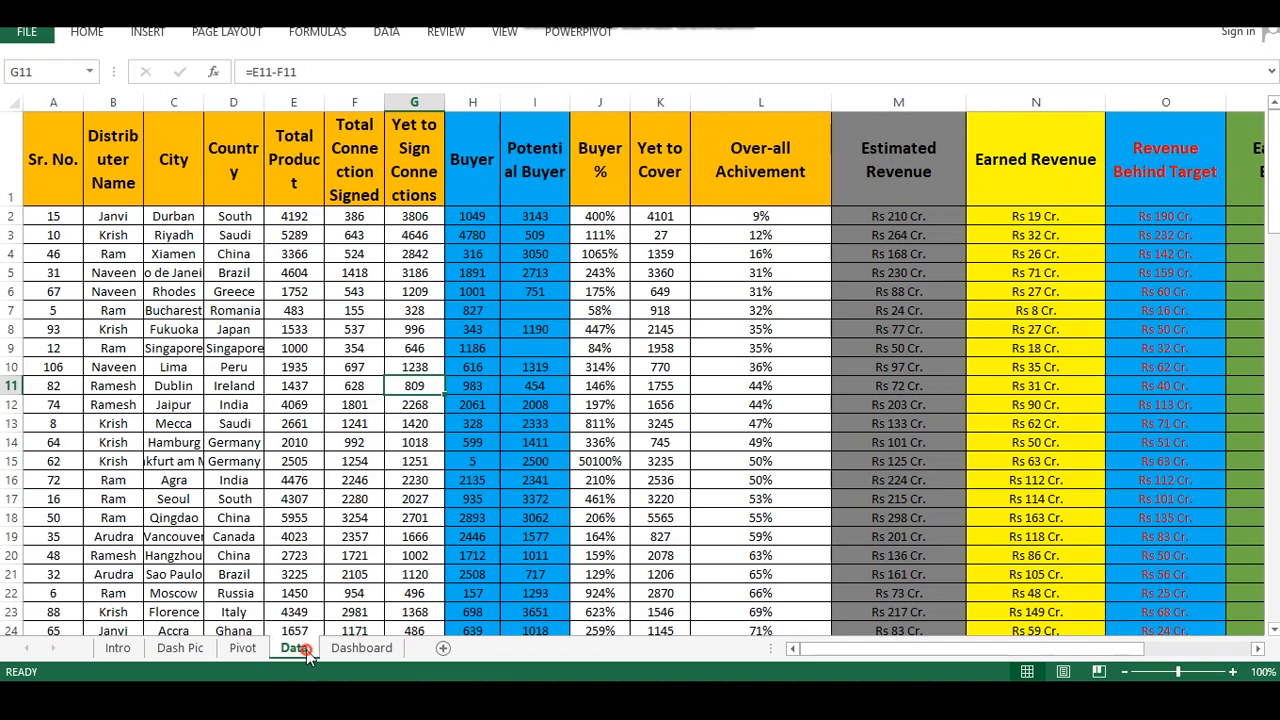
Browse the reference data rows and the dashboard sheet again
{"action": "left_click", "coordinate": [296, 367]}
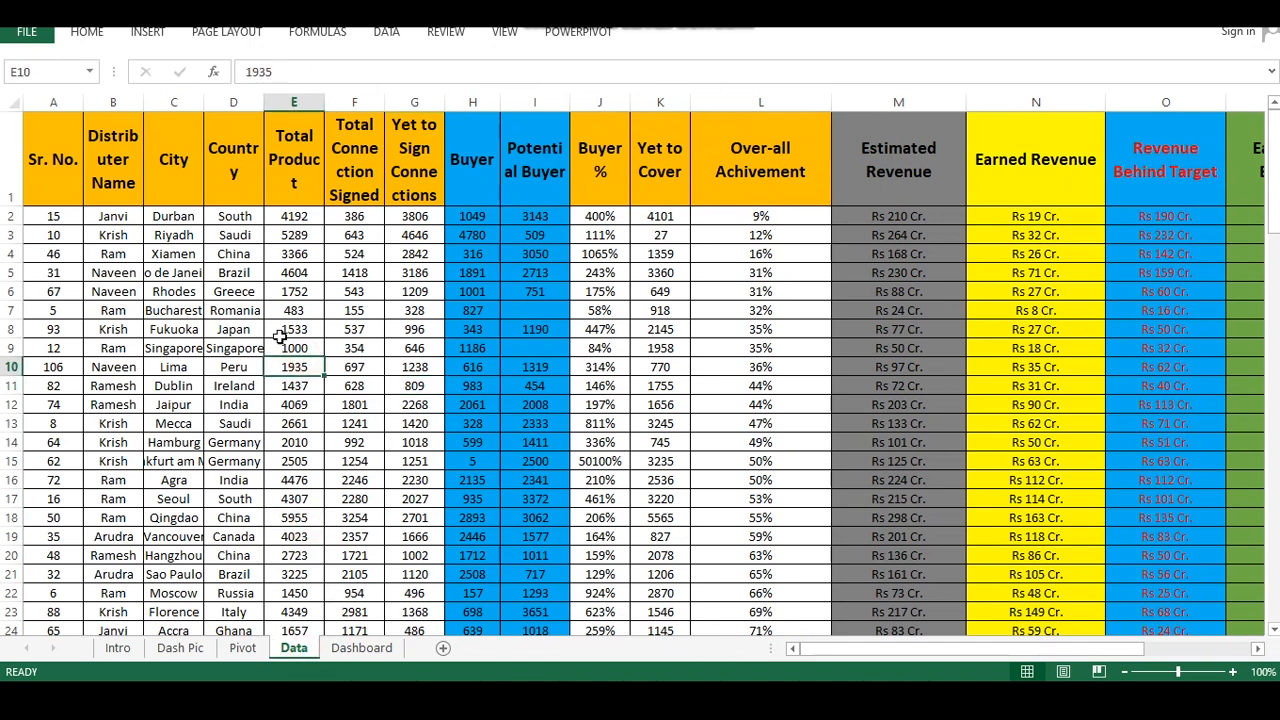
{"action": "left_click_drag", "start_coordinate": [214, 308], "coordinate": [660, 424]}
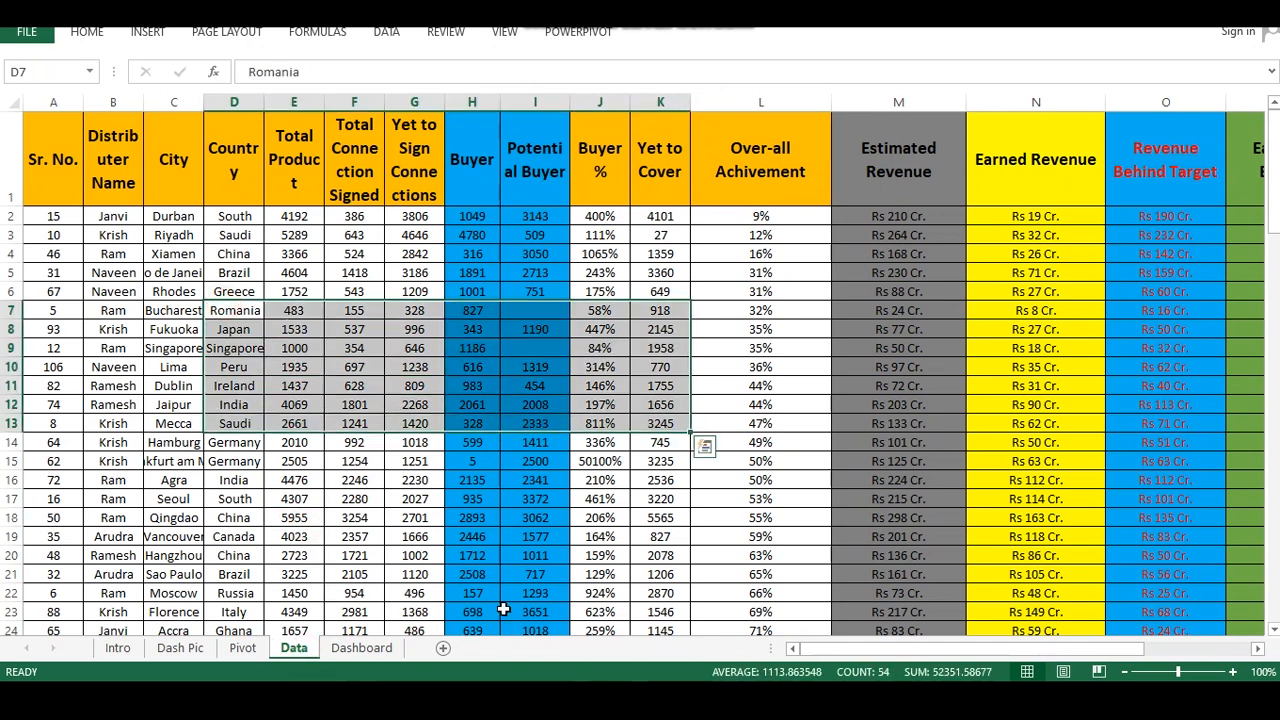
{"action": "left_click", "coordinate": [361, 648]}
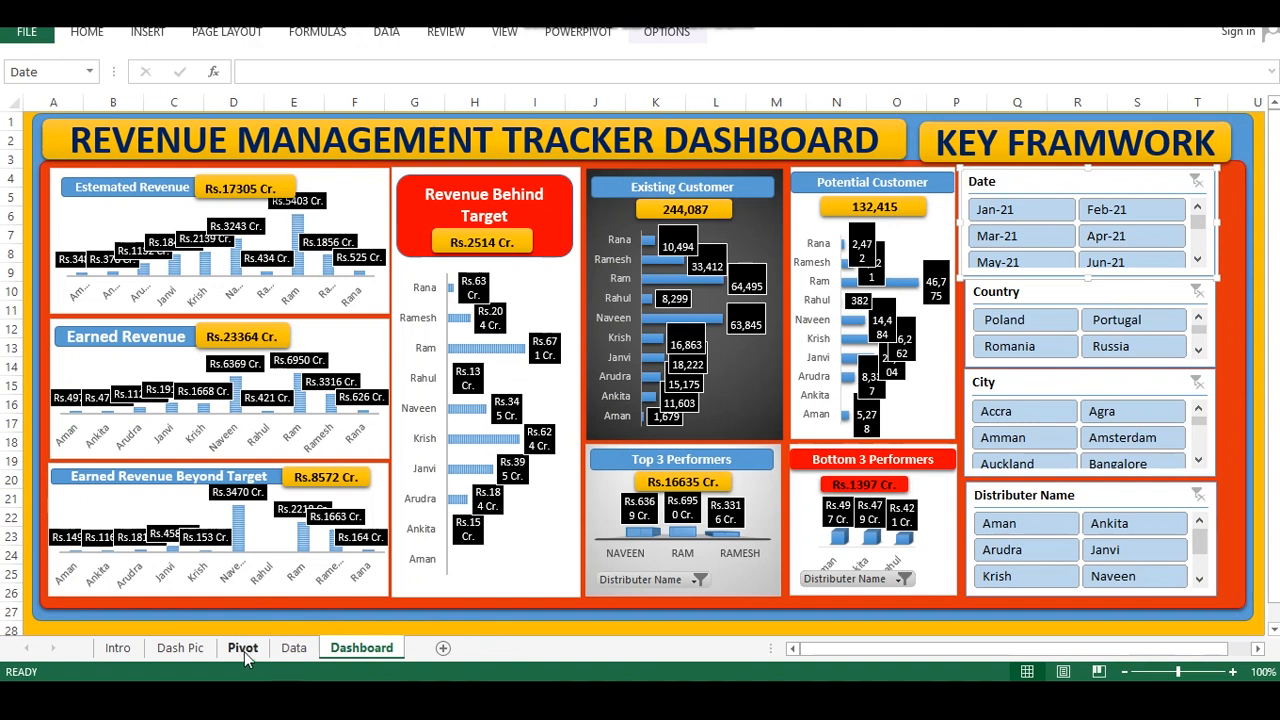
{"action": "left_click", "coordinate": [294, 648]}
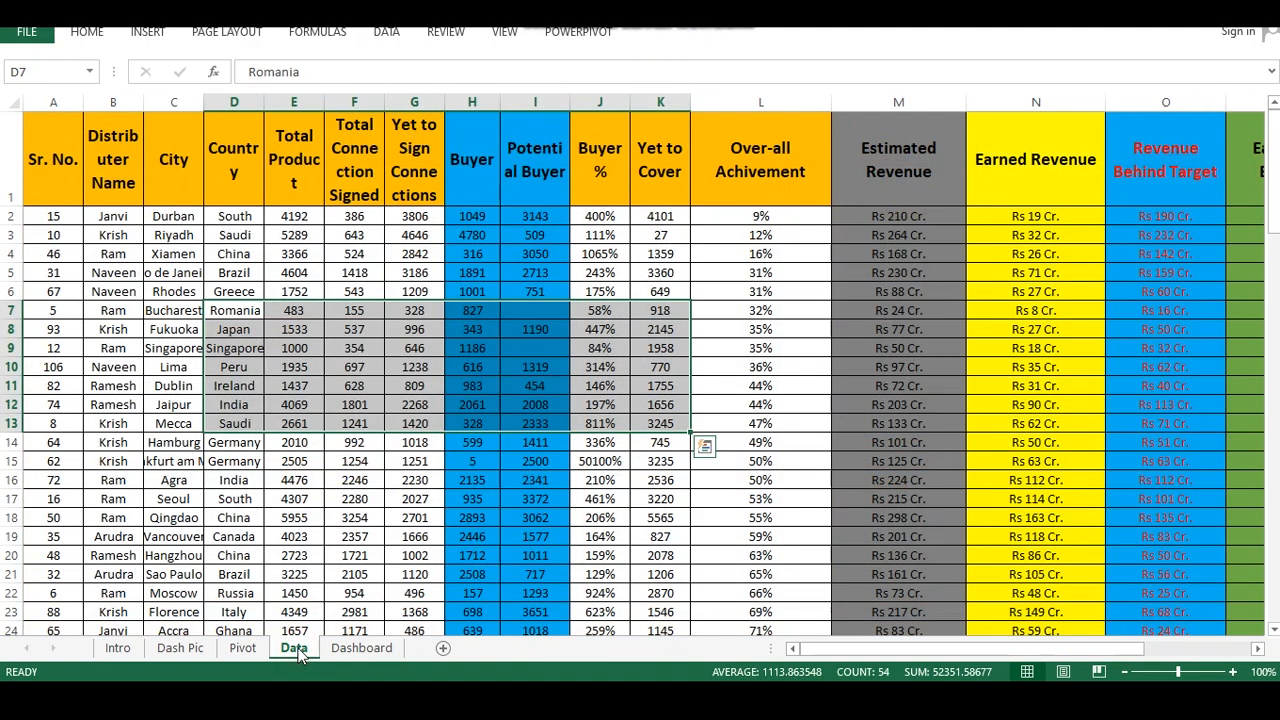
{"action": "left_click", "coordinate": [290, 517]}
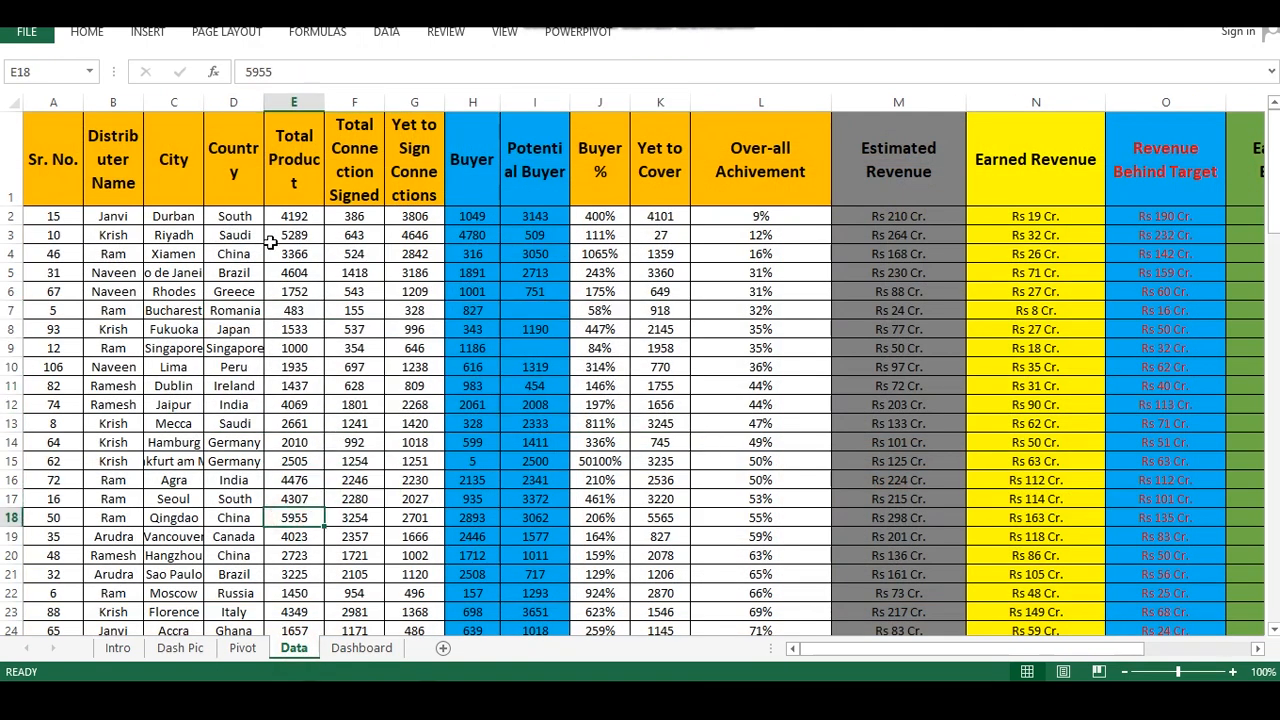
{"action": "left_click", "coordinate": [340, 347]}
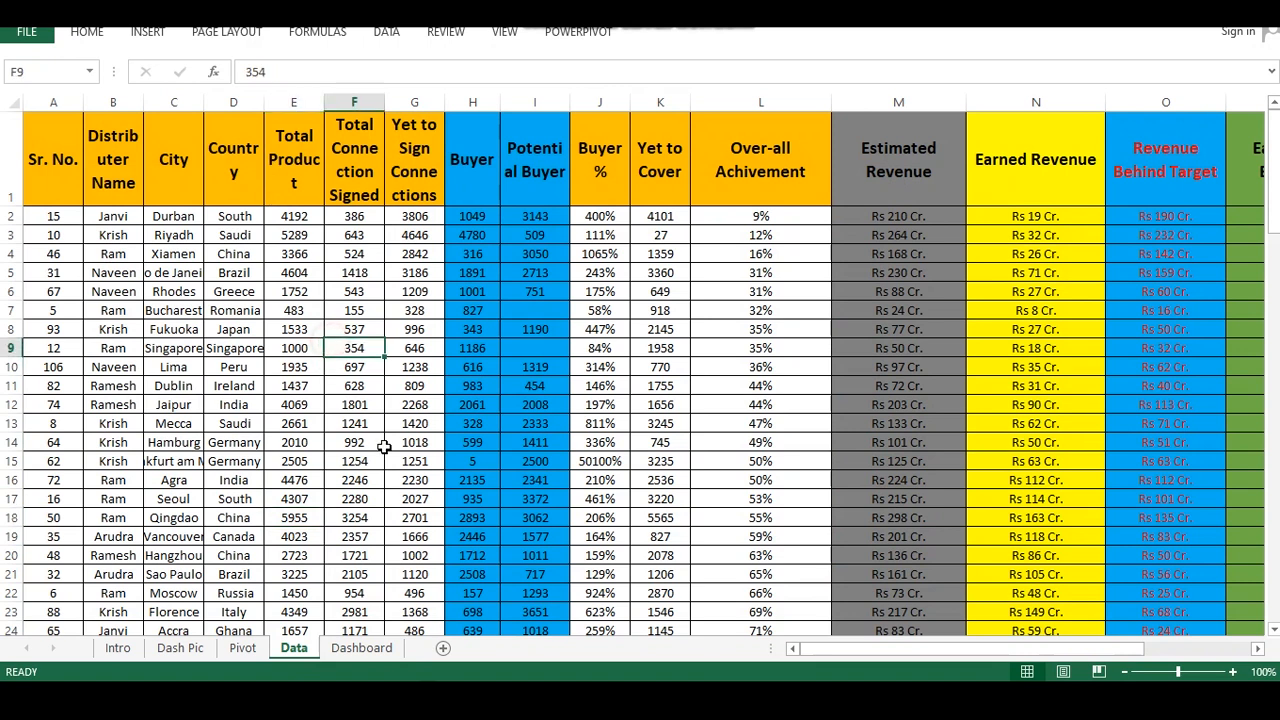
In the working workbook, rename the data sheet to Input-Data
{"action": "mouse_move", "coordinate": [578, 705]}
{"action": "left_click", "coordinate": [650, 612]}
{"action": "left_click", "coordinate": [234, 319]}
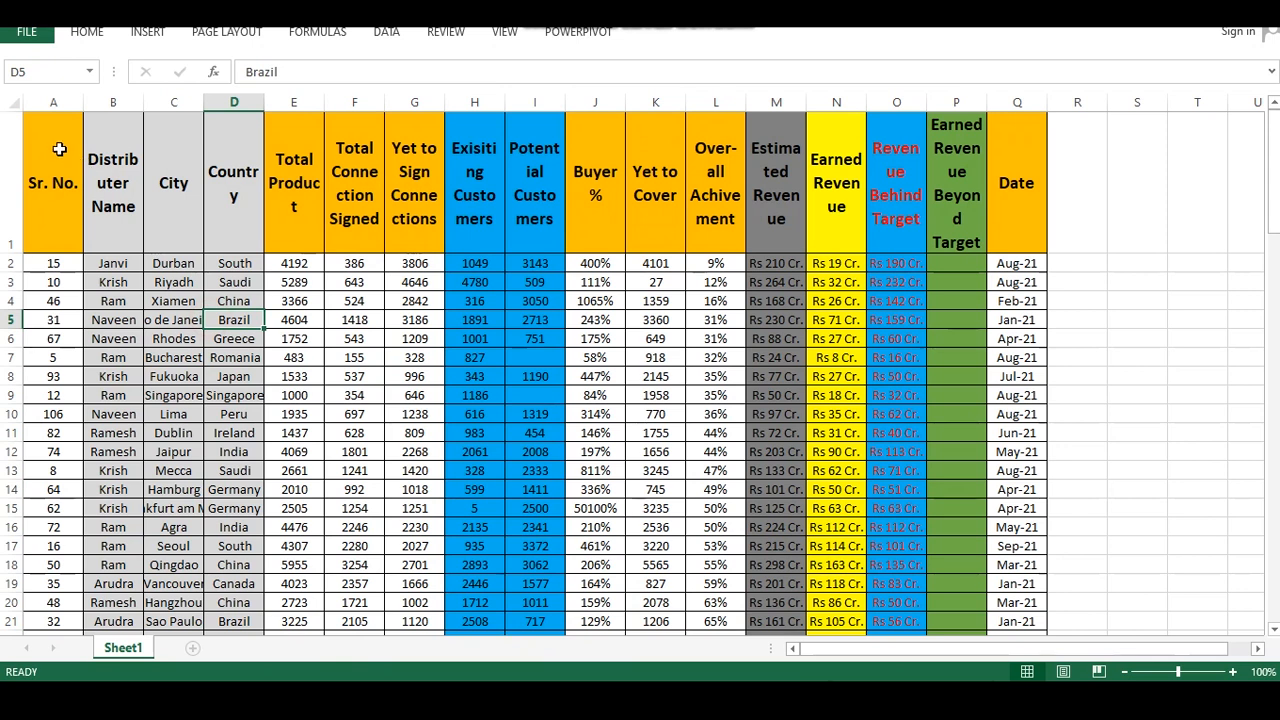
{"action": "left_click", "coordinate": [193, 587]}
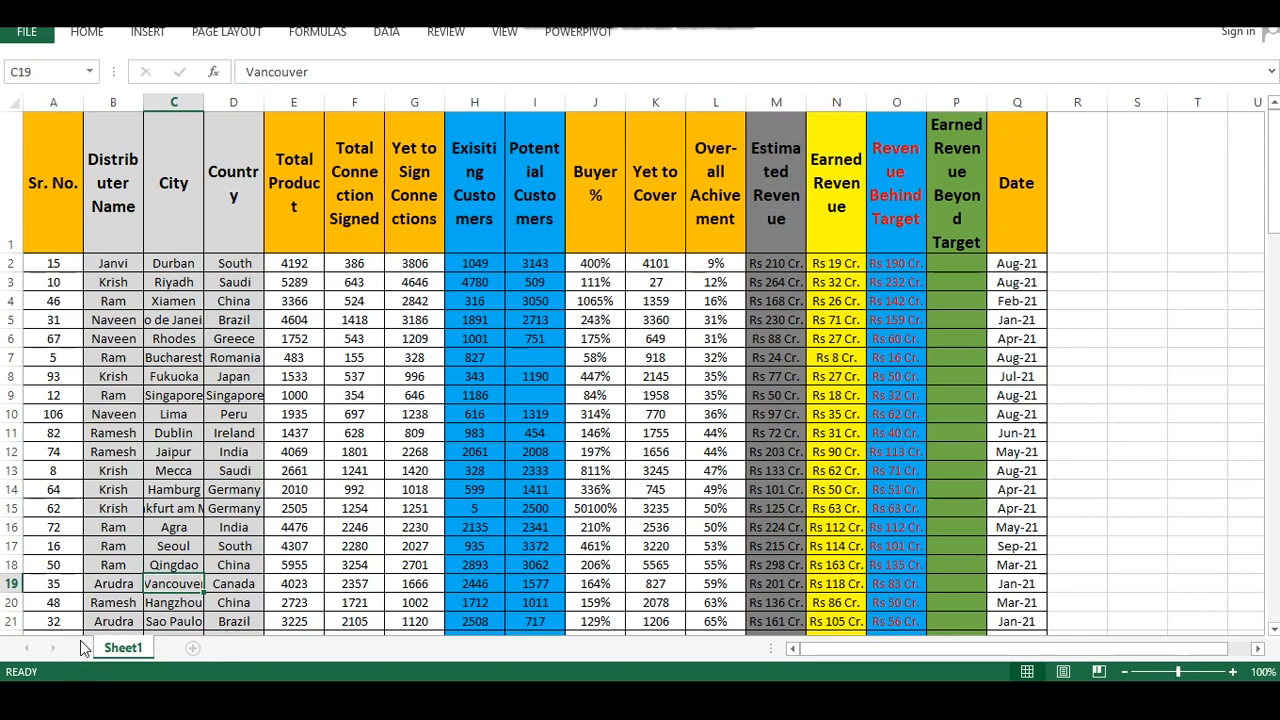
{"action": "right_click", "coordinate": [135, 648]}
{"action": "left_click", "coordinate": [181, 471]}
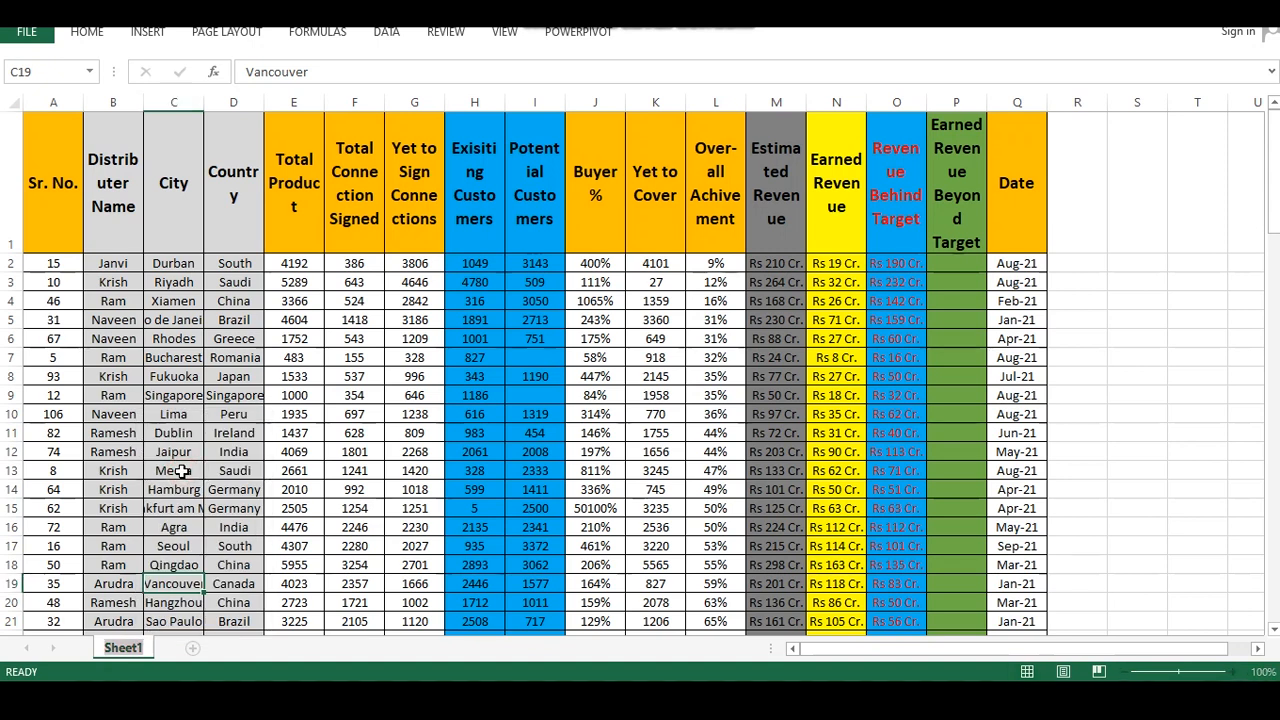
{"action": "type", "text": "Data"}
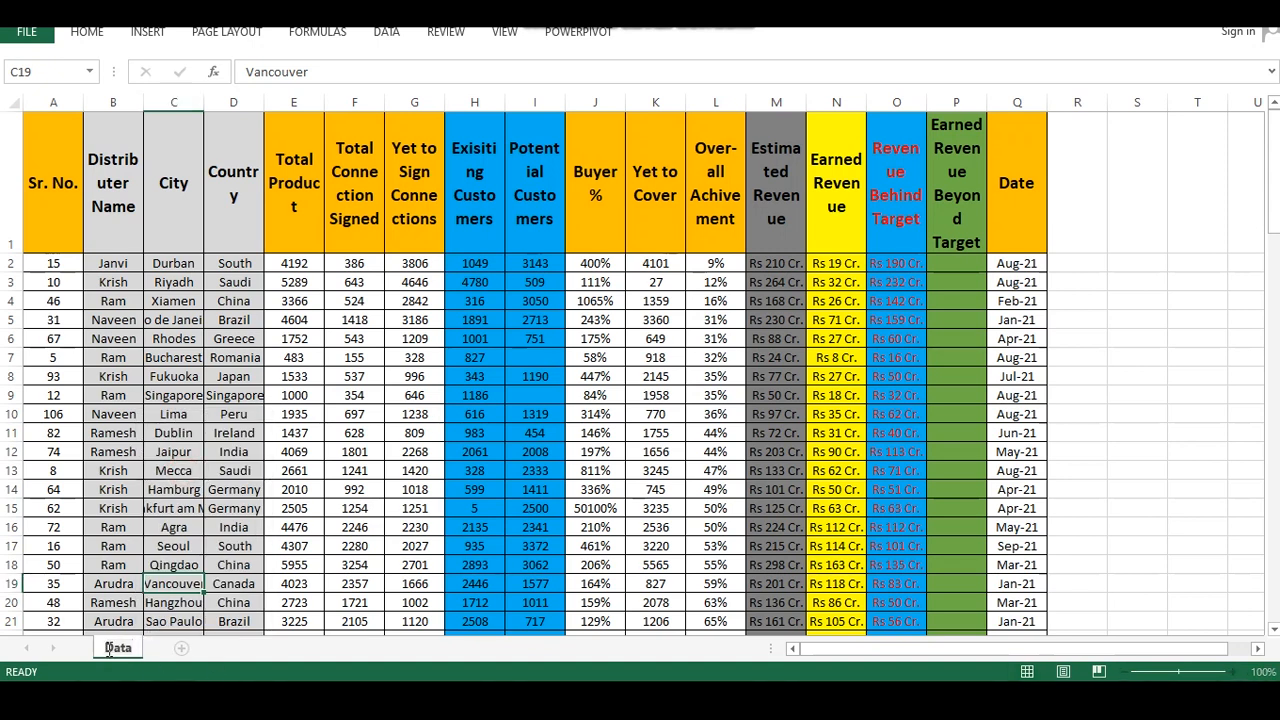
{"action": "left_click", "coordinate": [108, 648]}
{"action": "type", "text": "Input -"}
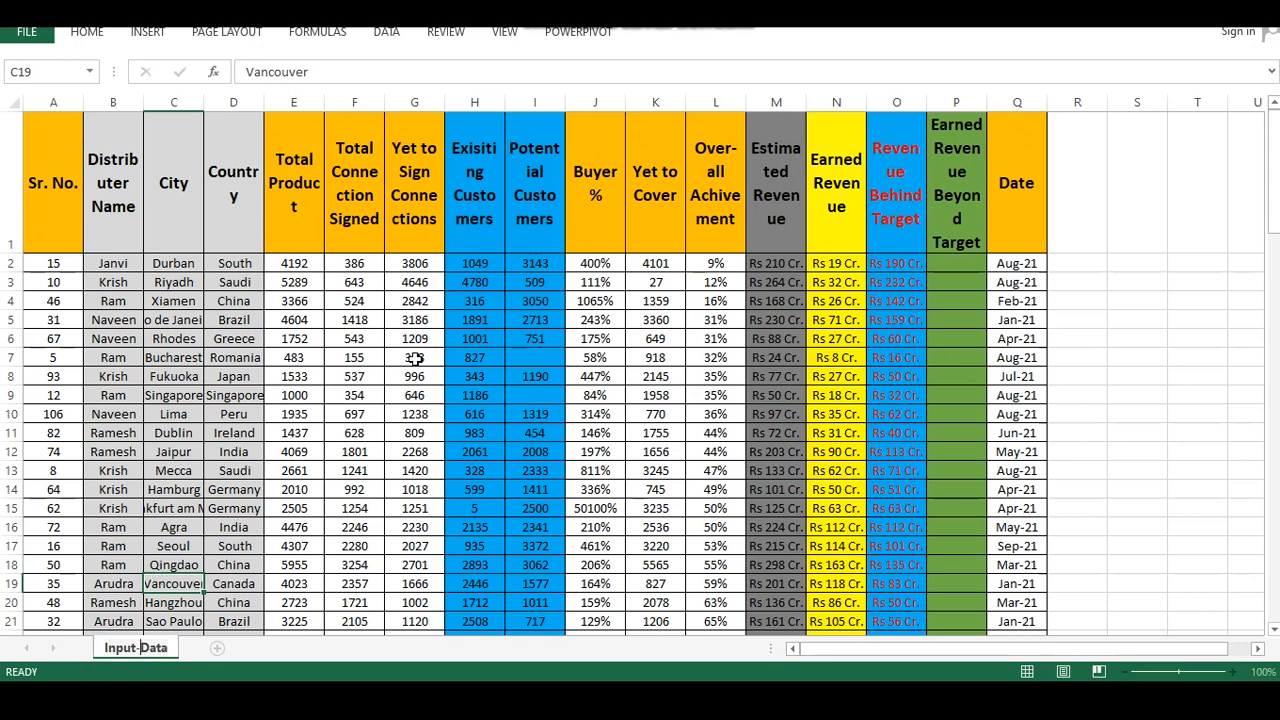
Add a new worksheet and name it Dashboard
{"action": "left_click", "coordinate": [414, 357]}
{"action": "left_click", "coordinate": [216, 649]}
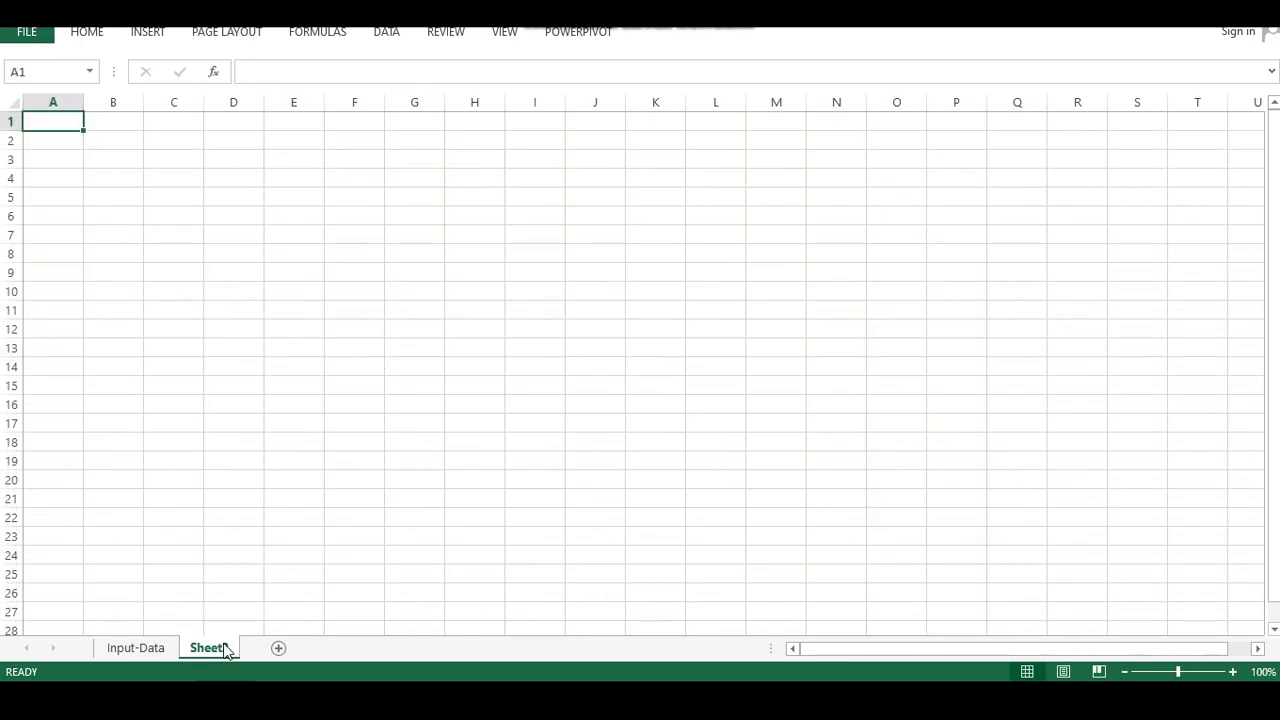
{"action": "right_click", "coordinate": [220, 648]}
{"action": "left_click", "coordinate": [272, 469]}
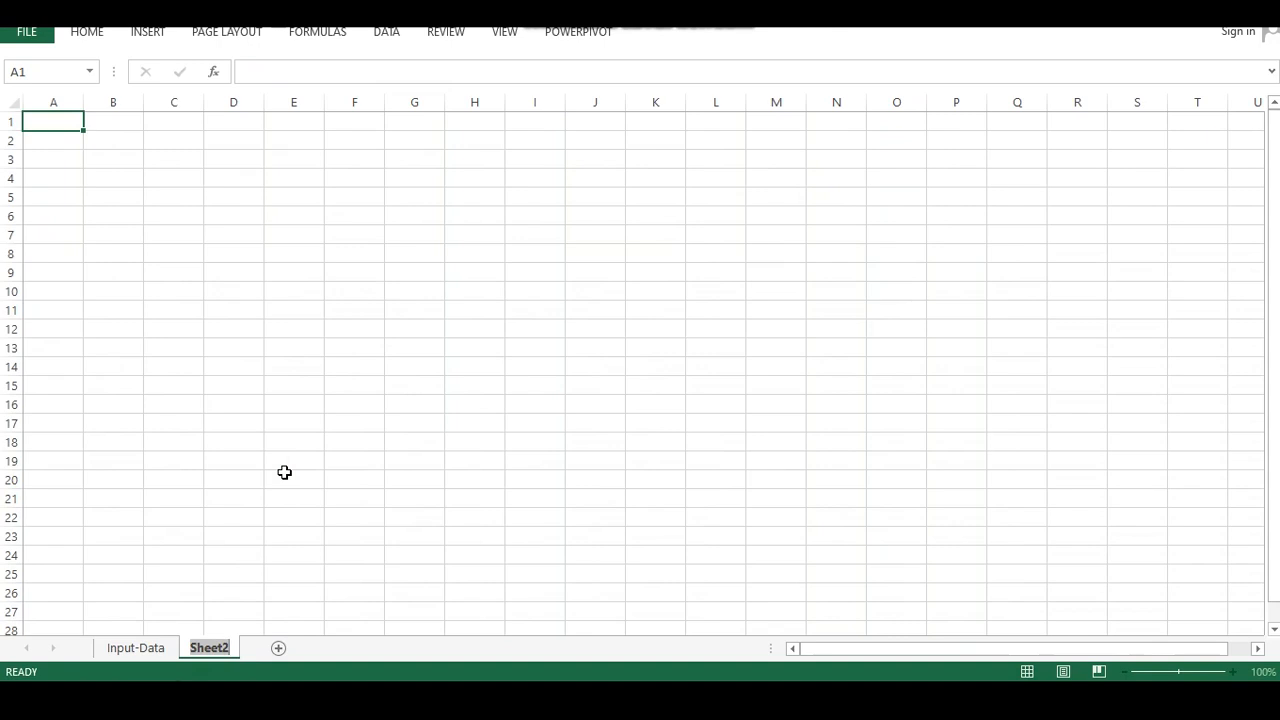
{"action": "type", "text": "Dashboard"}
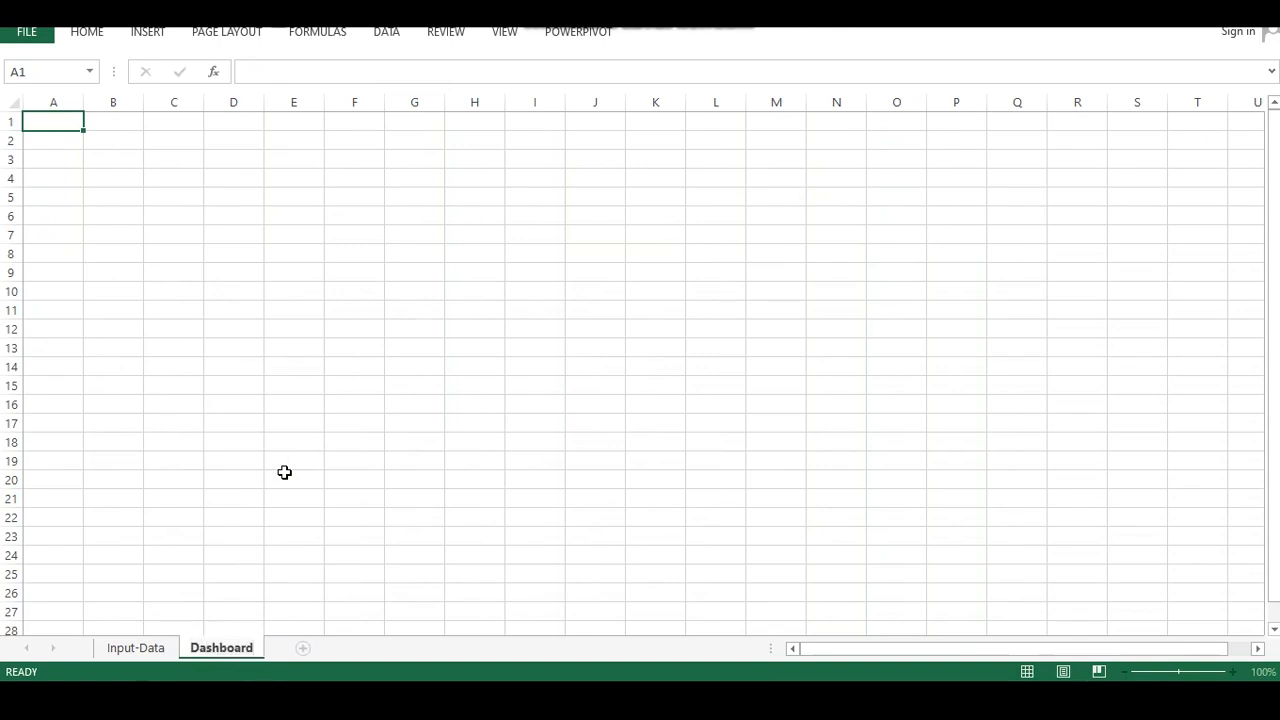
Fill the entire Dashboard sheet with a light grey background and collapse the ribbon
{"action": "left_click_drag", "start_coordinate": [354, 422], "coordinate": [354, 404]}
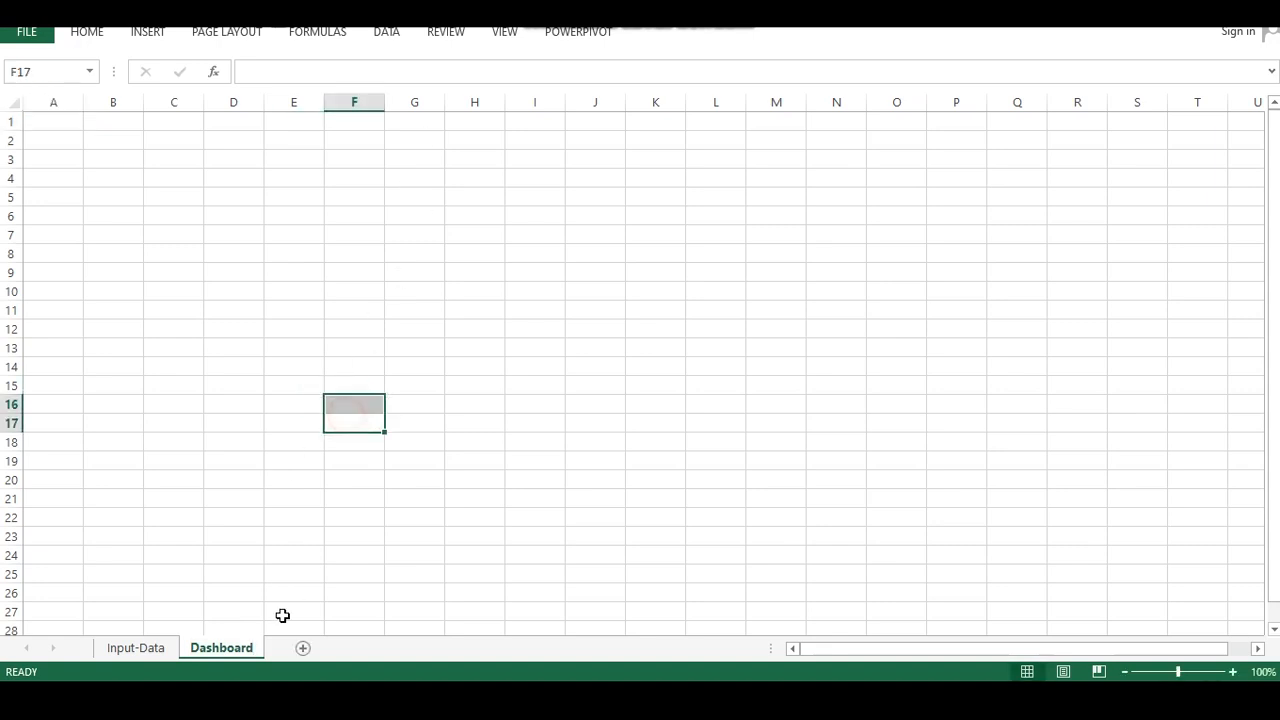
{"action": "left_click", "coordinate": [177, 408]}
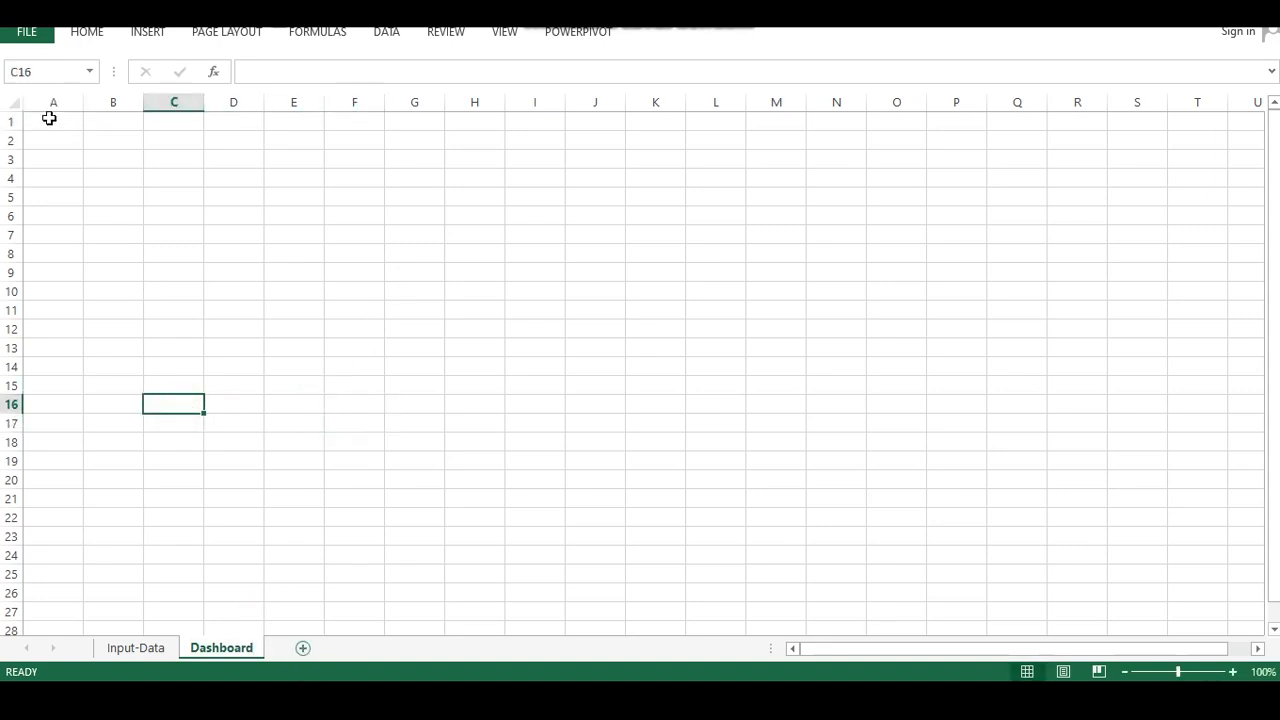
{"action": "left_click", "coordinate": [12, 102]}
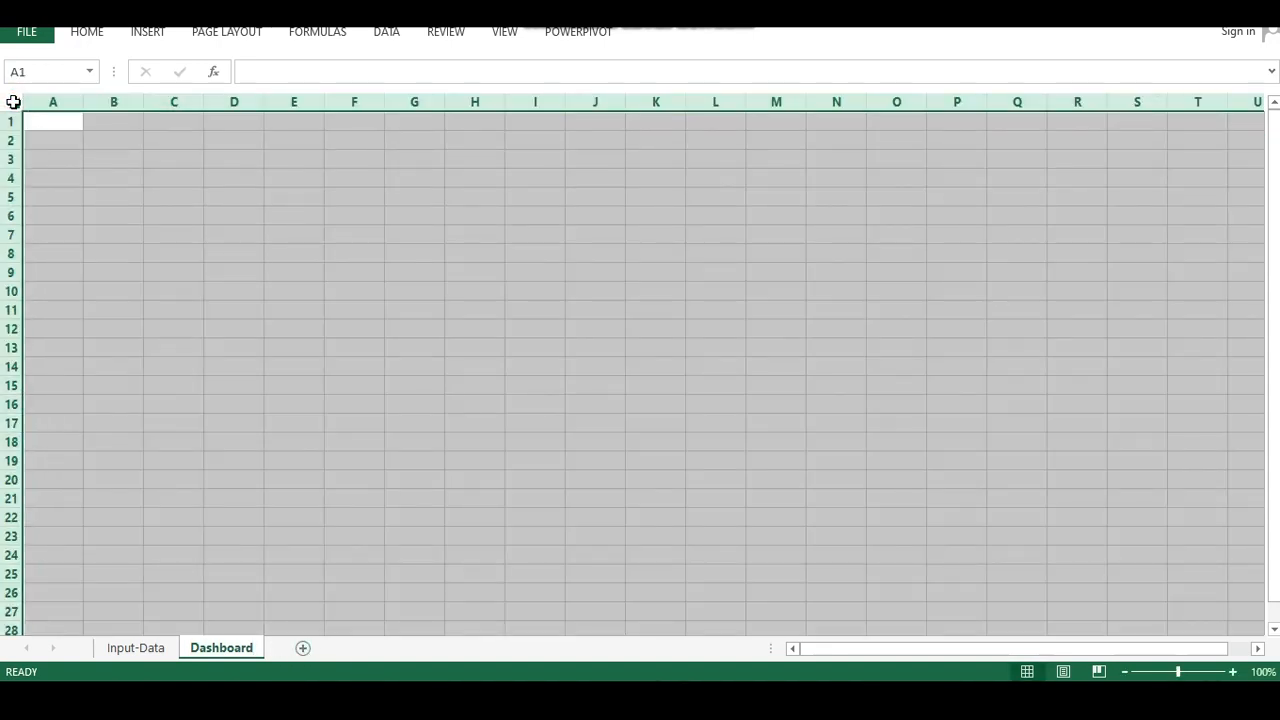
{"action": "left_click", "coordinate": [85, 32]}
{"action": "left_click", "coordinate": [298, 94]}
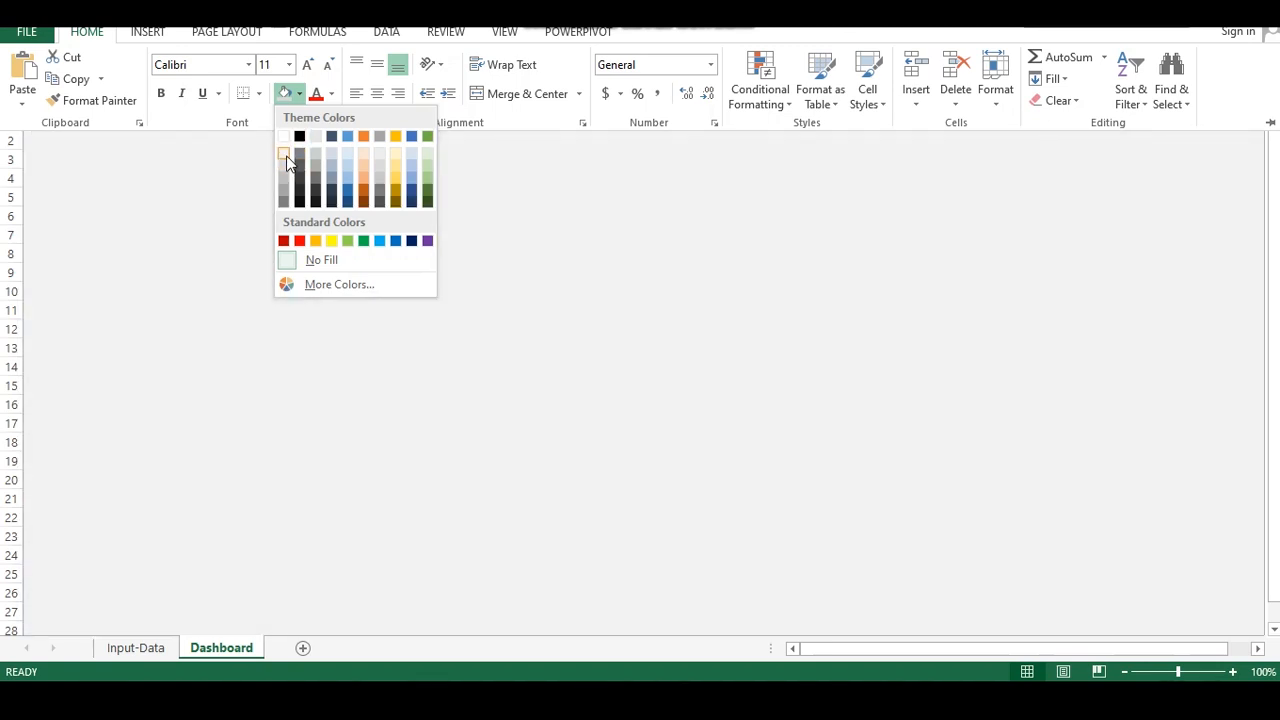
{"action": "left_click", "coordinate": [286, 157]}
{"action": "key", "text": "ctrl+F1"}
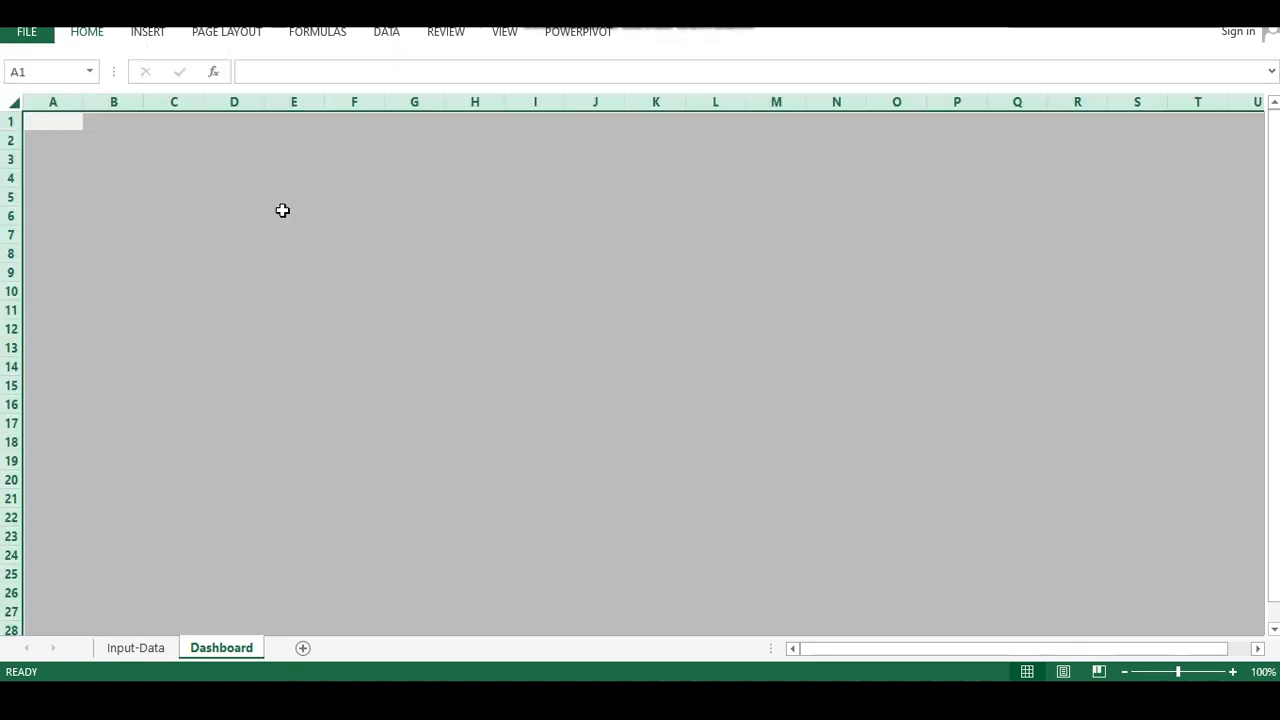
{"action": "left_click", "coordinate": [284, 210]}
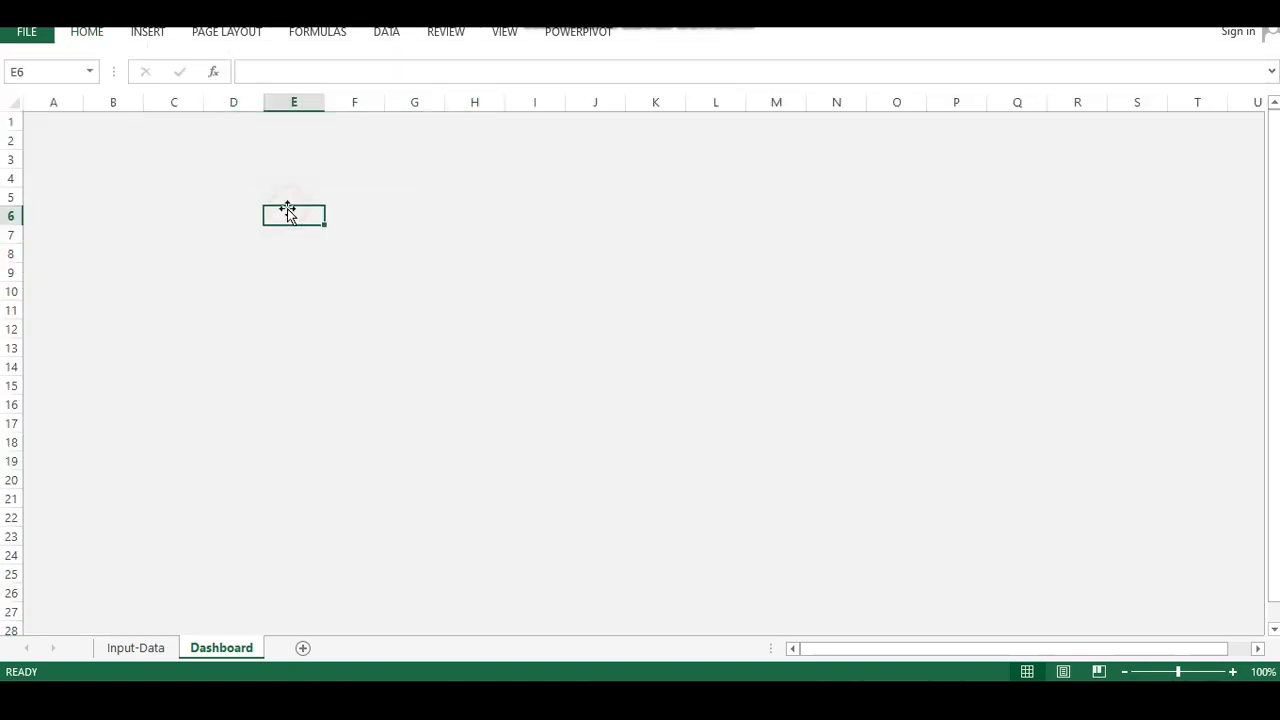
{"action": "left_click", "coordinate": [452, 195]}
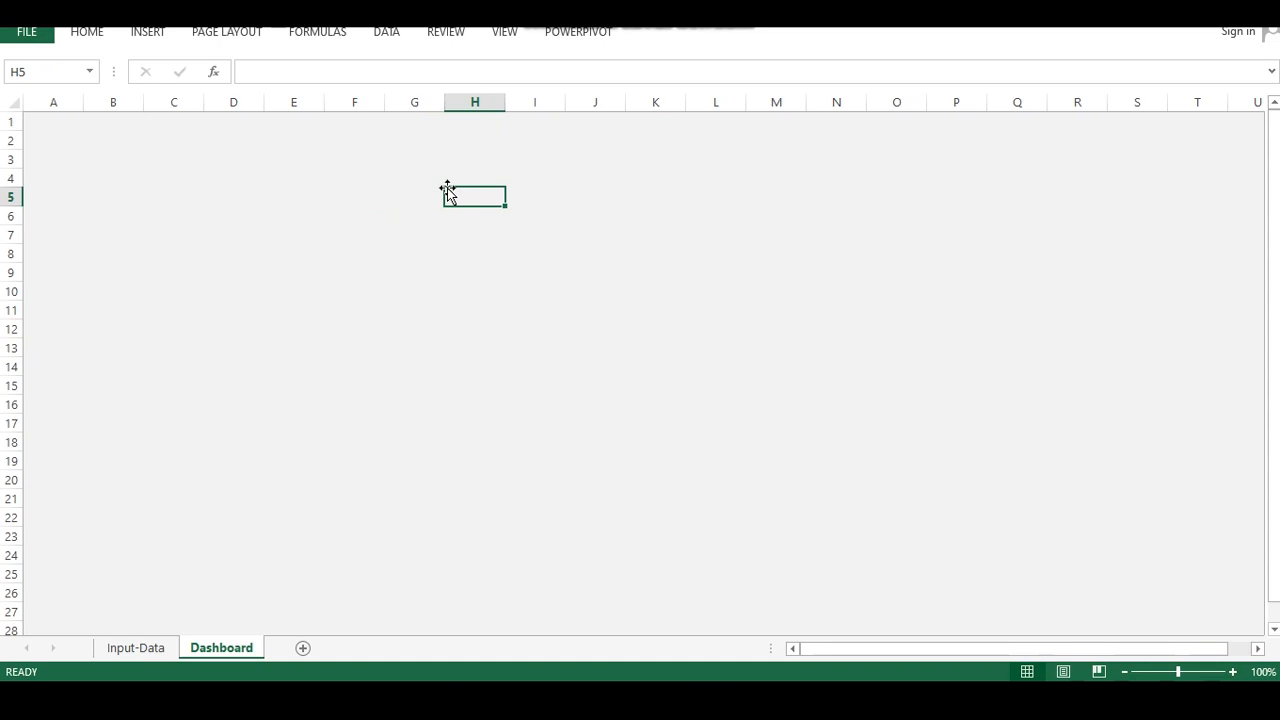
Insert a PivotTable from the whole Input-Data table on a new worksheet
{"action": "left_click", "coordinate": [157, 645]}
{"action": "left_click", "coordinate": [174, 376]}
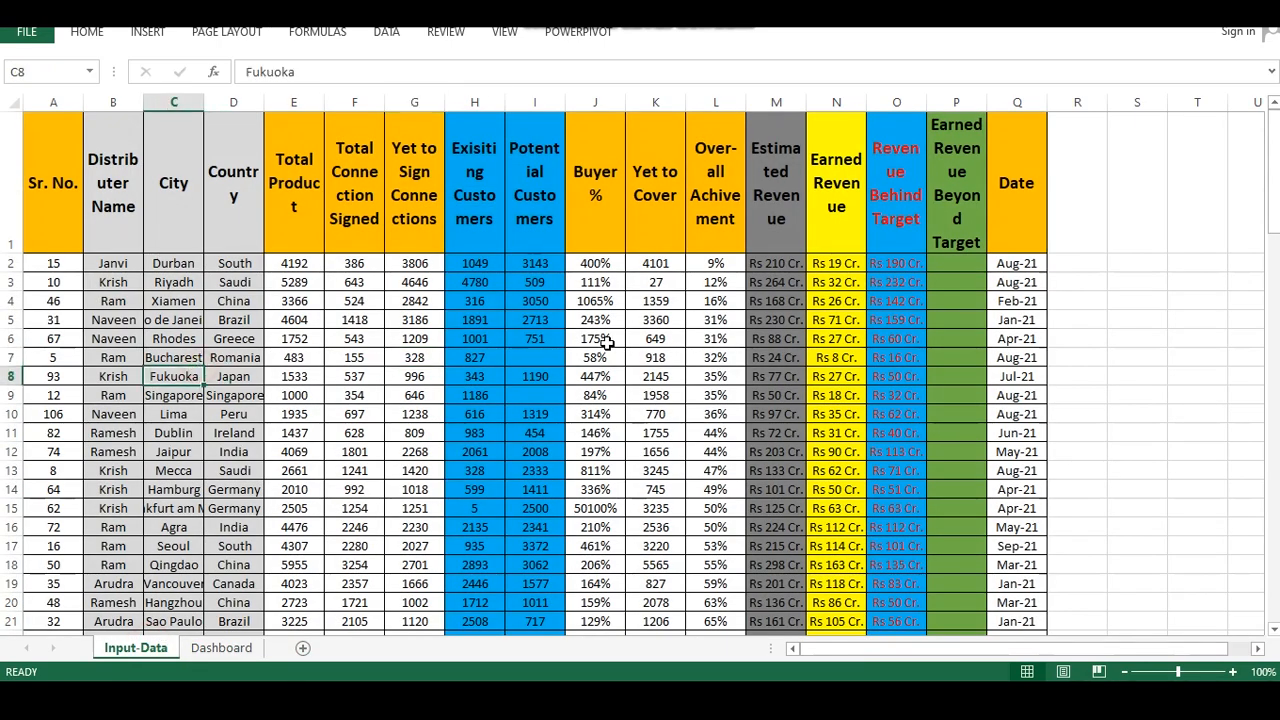
{"action": "key", "text": "ctrl+a"}
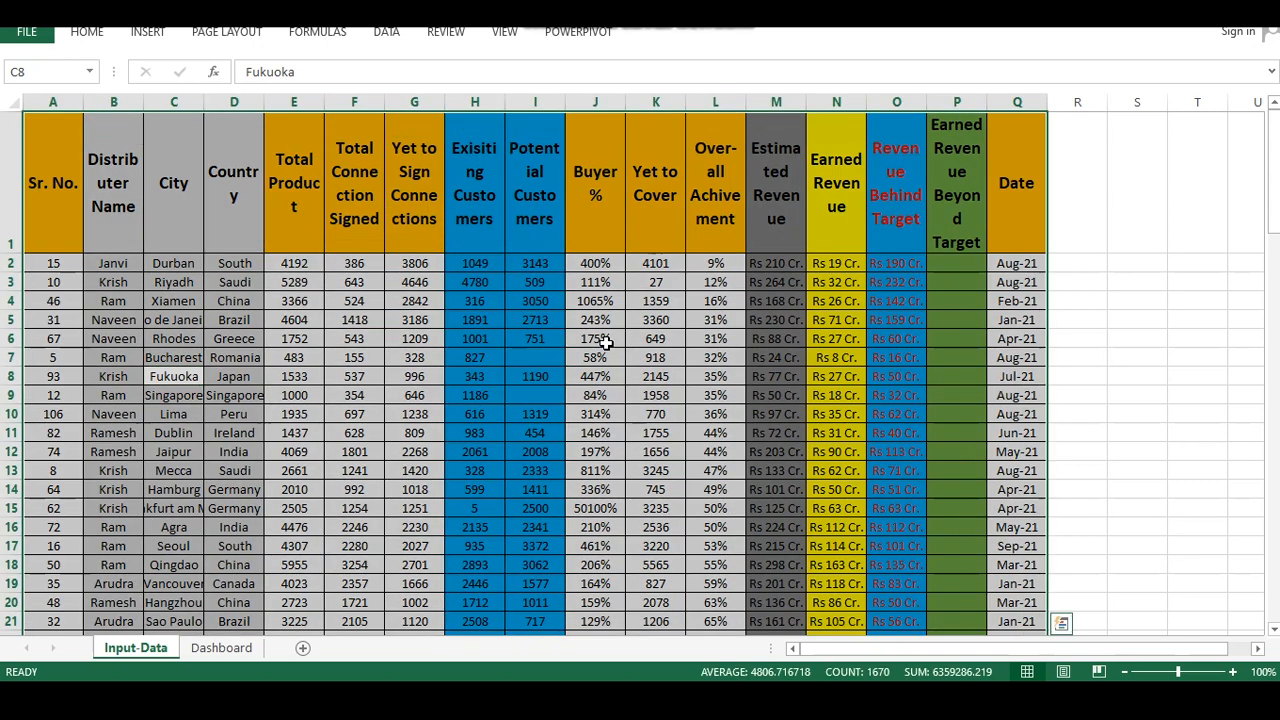
{"action": "left_click", "coordinate": [143, 32]}
{"action": "left_click", "coordinate": [30, 72]}
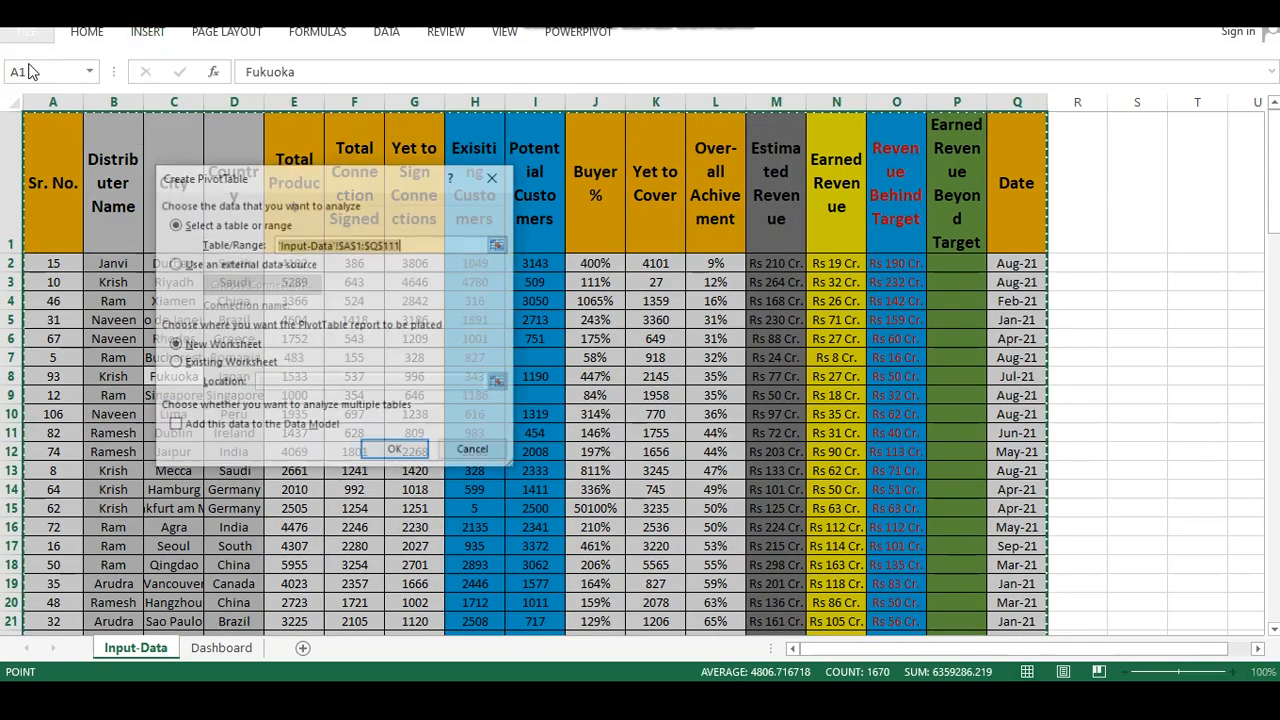
{"action": "left_click", "coordinate": [395, 450]}
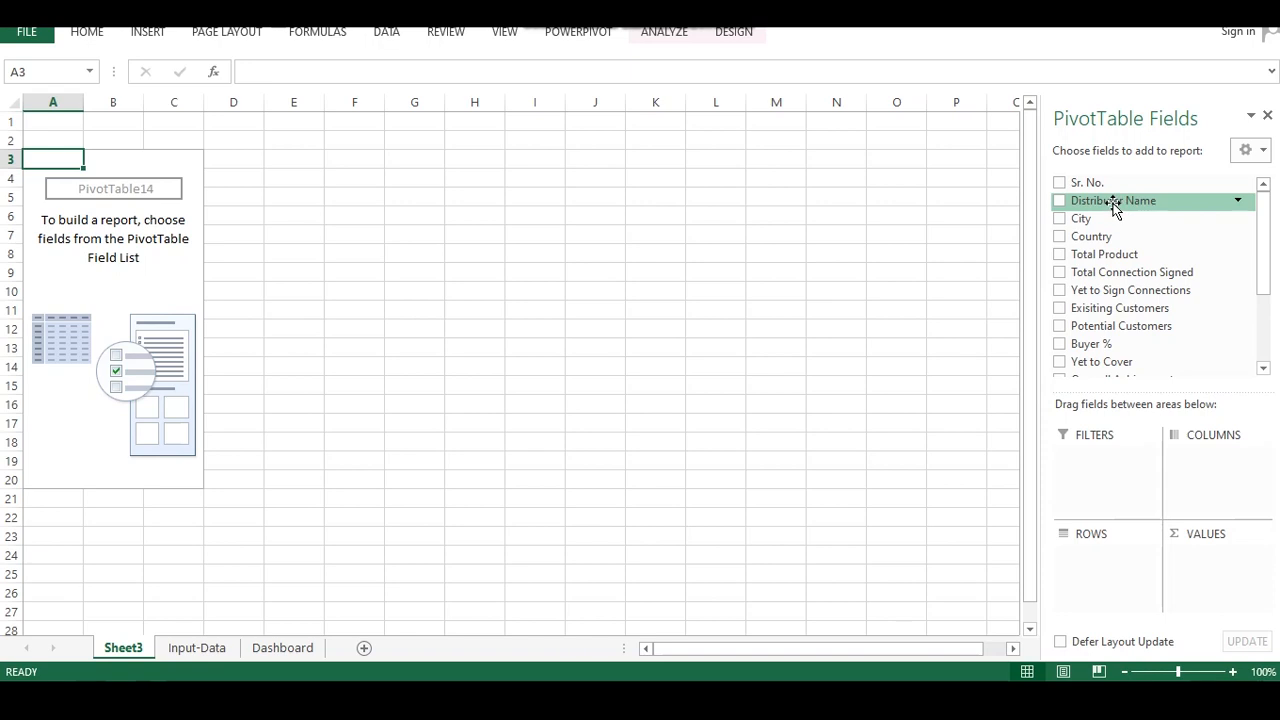
Place Distributer Name in the pivot rows and Estimated Revenue in the values as a sum
{"action": "left_click_drag", "start_coordinate": [1113, 203], "coordinate": [1123, 553]}
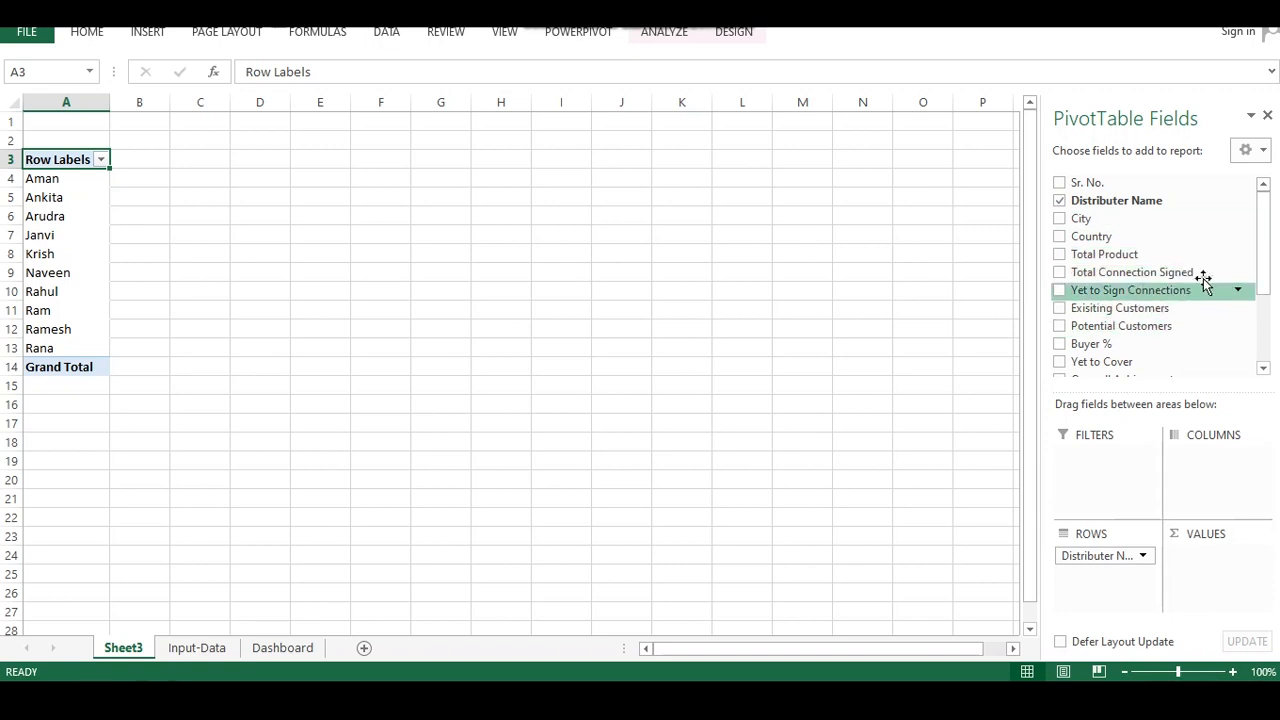
{"action": "left_click_drag", "start_coordinate": [1263, 220], "coordinate": [1253, 259]}
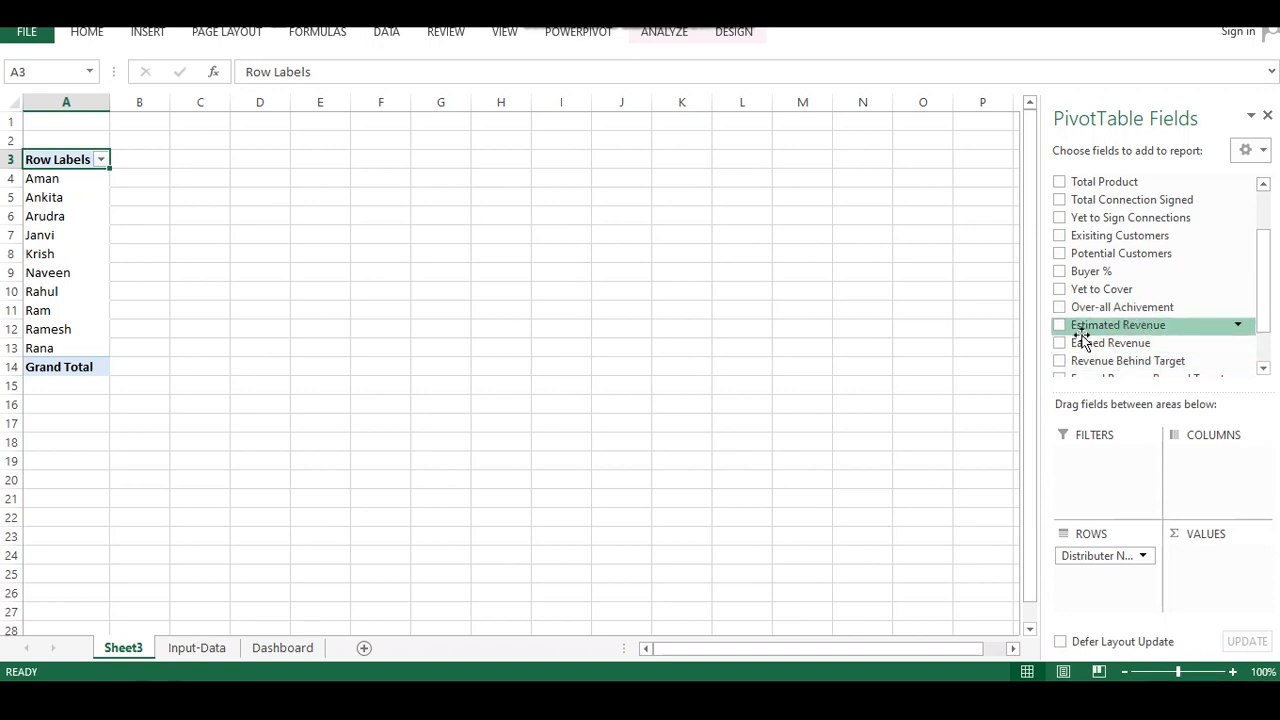
{"action": "left_click_drag", "start_coordinate": [1106, 330], "coordinate": [1223, 566]}
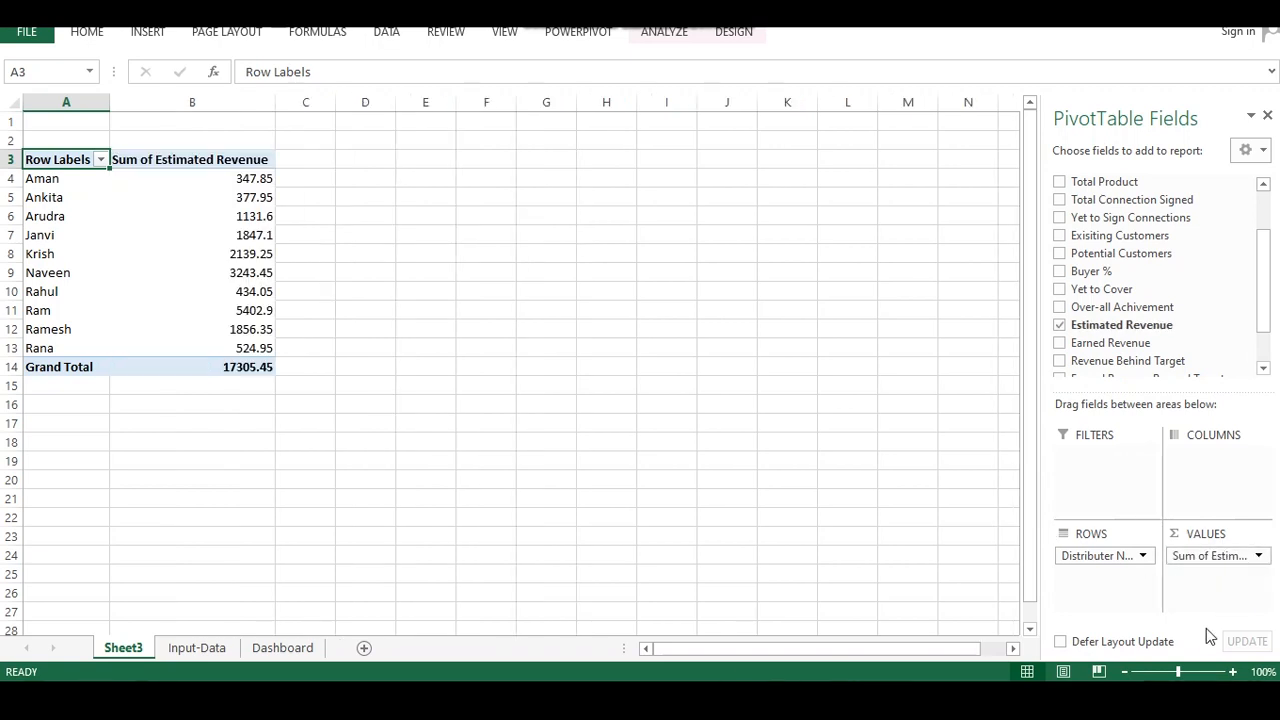
Remove the decimal places from the pivot table's estimated revenue values
{"action": "left_click_drag", "start_coordinate": [484, 326], "coordinate": [486, 314]}
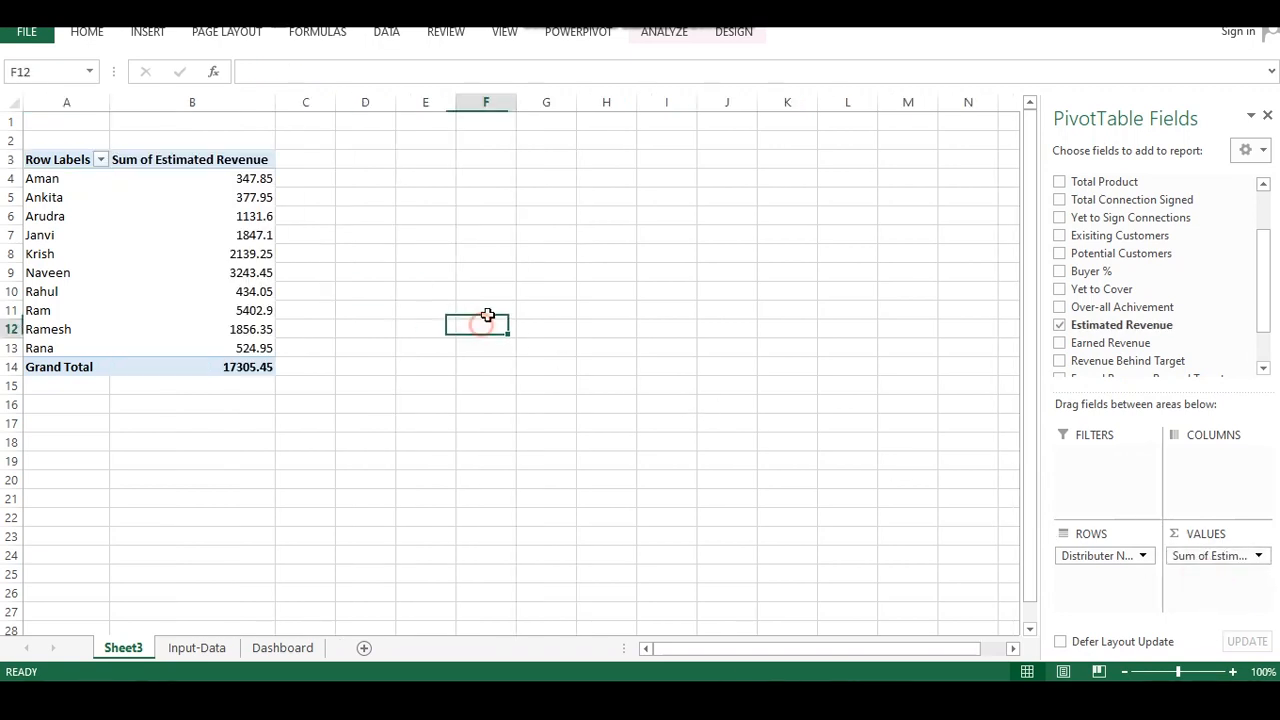
{"action": "left_click", "coordinate": [243, 178]}
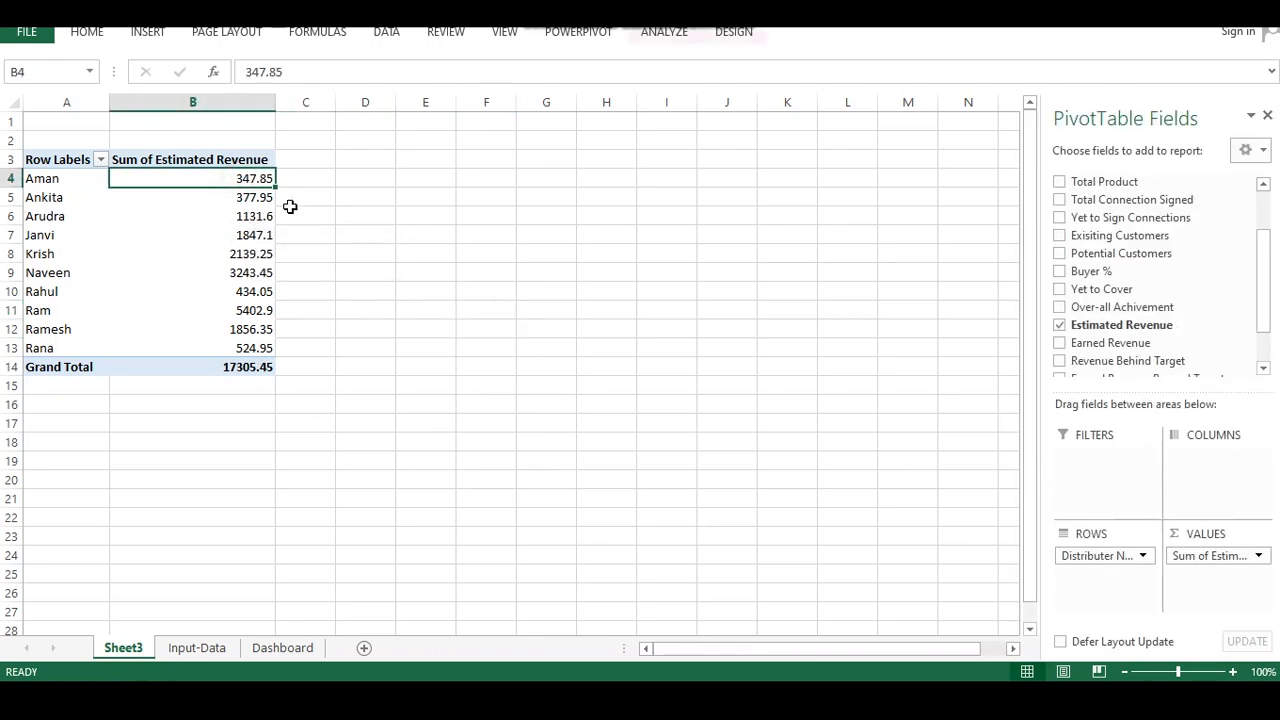
{"action": "left_click", "coordinate": [84, 33]}
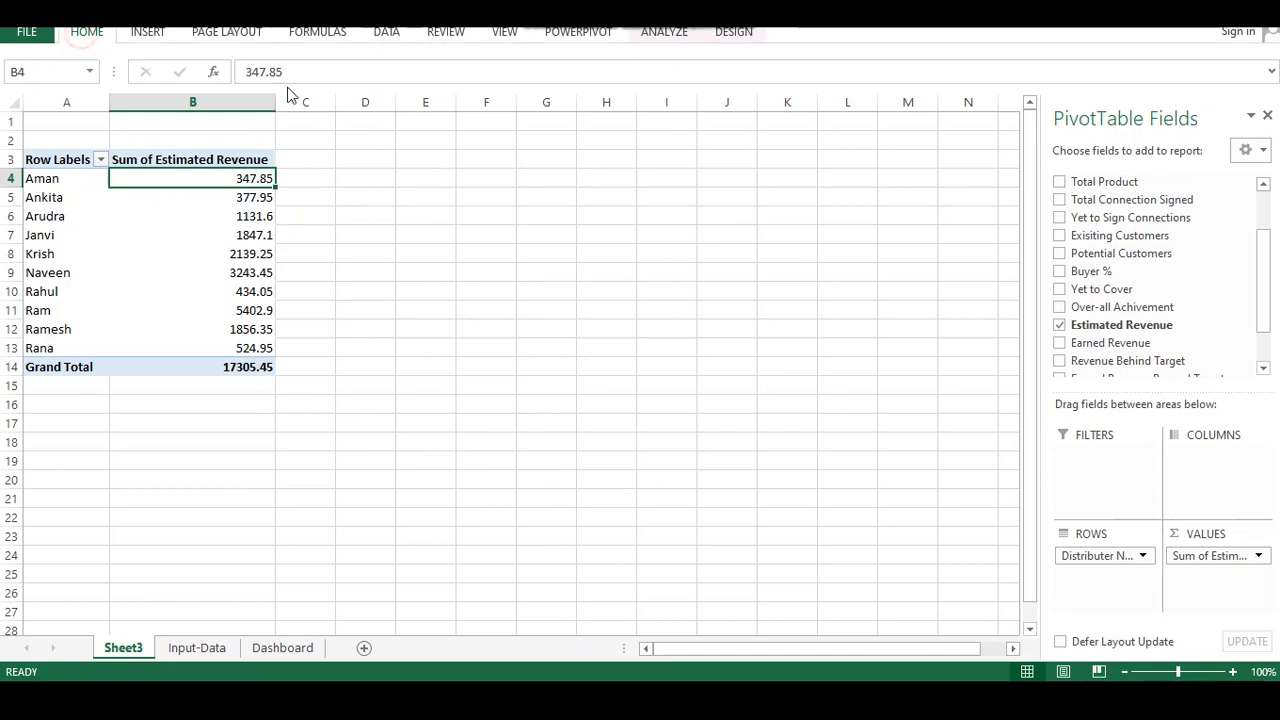
{"action": "left_click", "coordinate": [707, 93]}
{"action": "left_click", "coordinate": [707, 93]}
{"action": "left_click", "coordinate": [603, 225]}
{"action": "left_click_drag", "start_coordinate": [246, 178], "coordinate": [280, 368]}
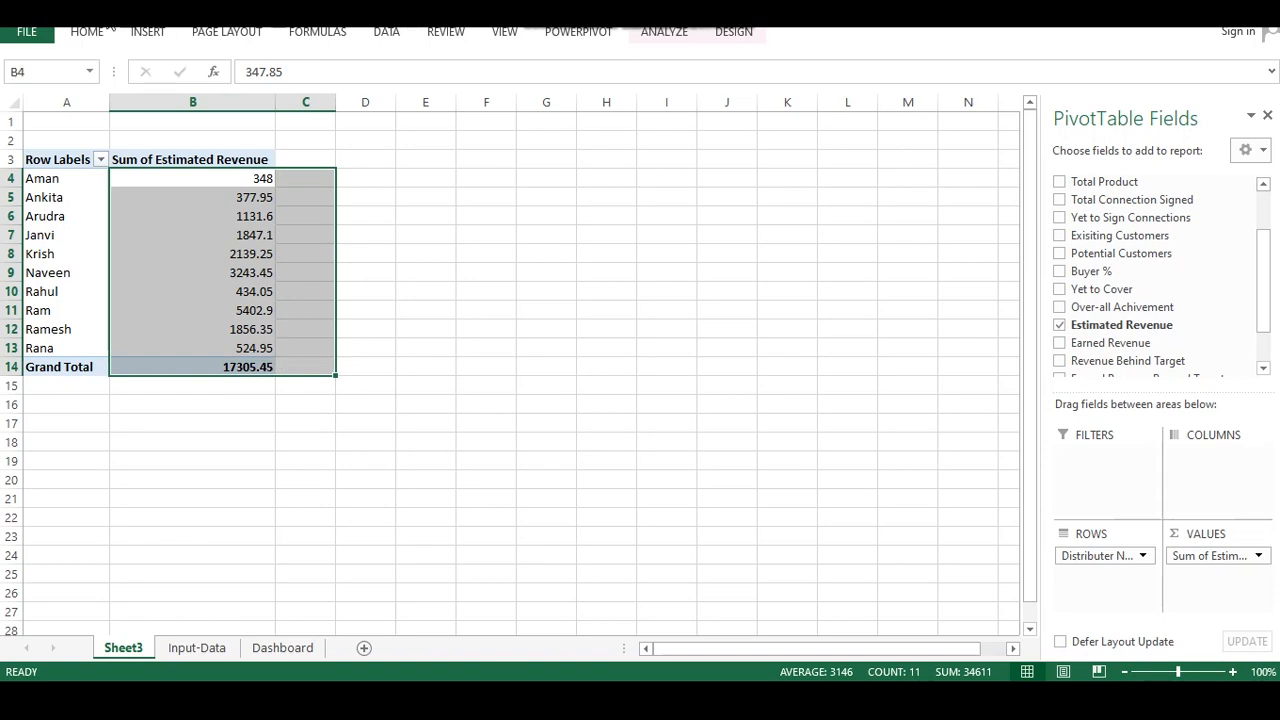
{"action": "left_click", "coordinate": [84, 35]}
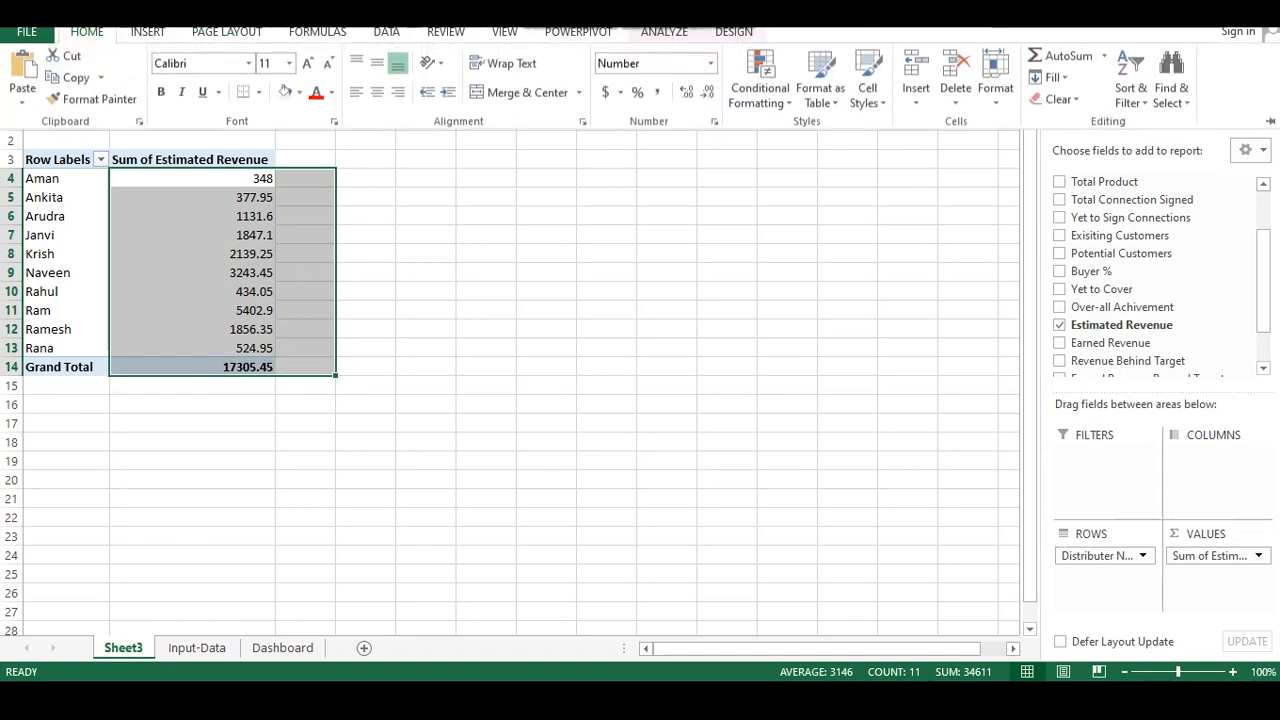
{"action": "left_click", "coordinate": [709, 95]}
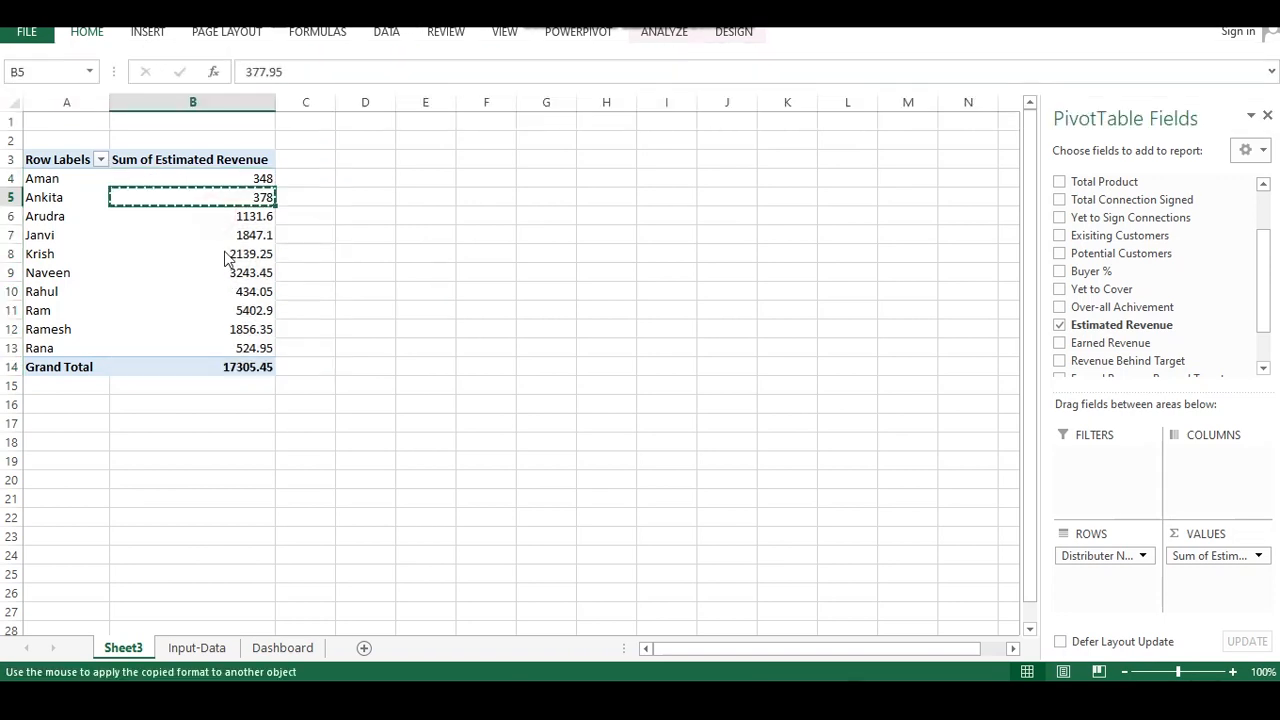
{"action": "mouse_move", "coordinate": [224, 216]}
{"action": "left_mouse_down"}
{"action": "mouse_move", "coordinate": [237, 367]}
{"action": "mouse_move", "coordinate": [237, 355]}
{"action": "left_mouse_up"}
{"action": "left_click", "coordinate": [305, 312]}
{"action": "left_click", "coordinate": [250, 180]}
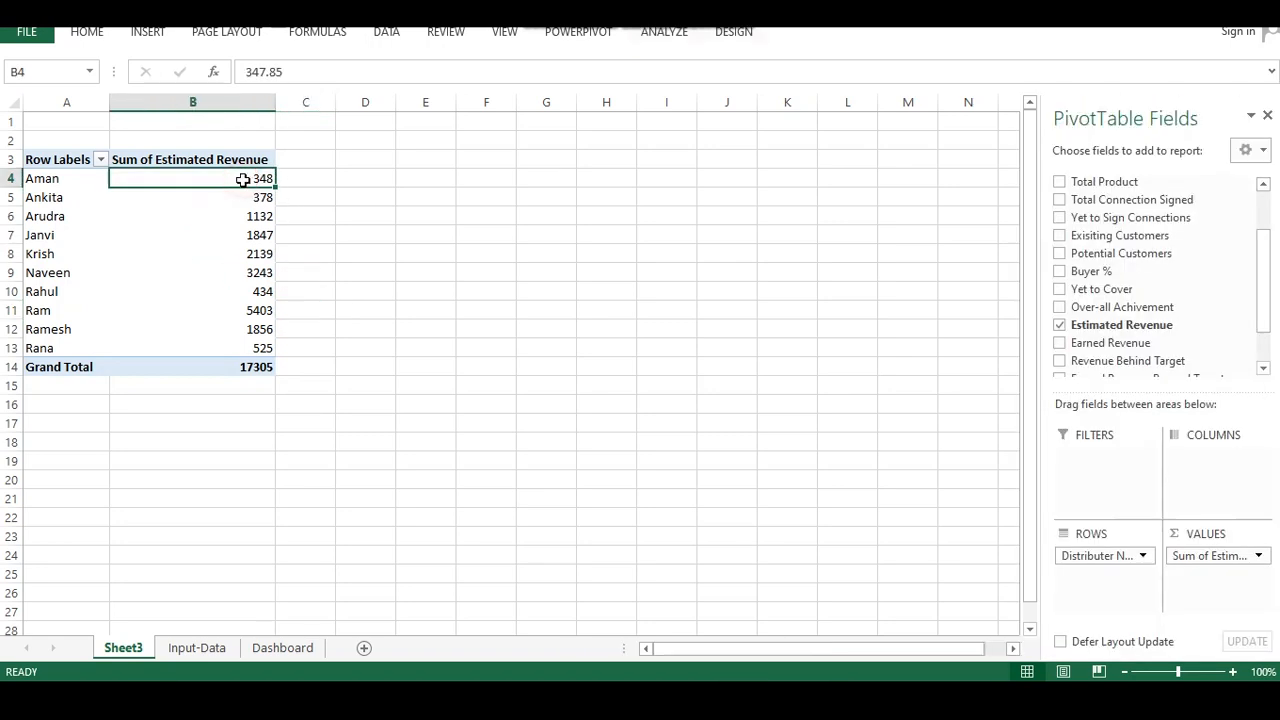
Enter a formula in C14 referencing the pivot table's grand total revenue
{"action": "left_click_drag", "start_coordinate": [290, 363], "coordinate": [322, 350]}
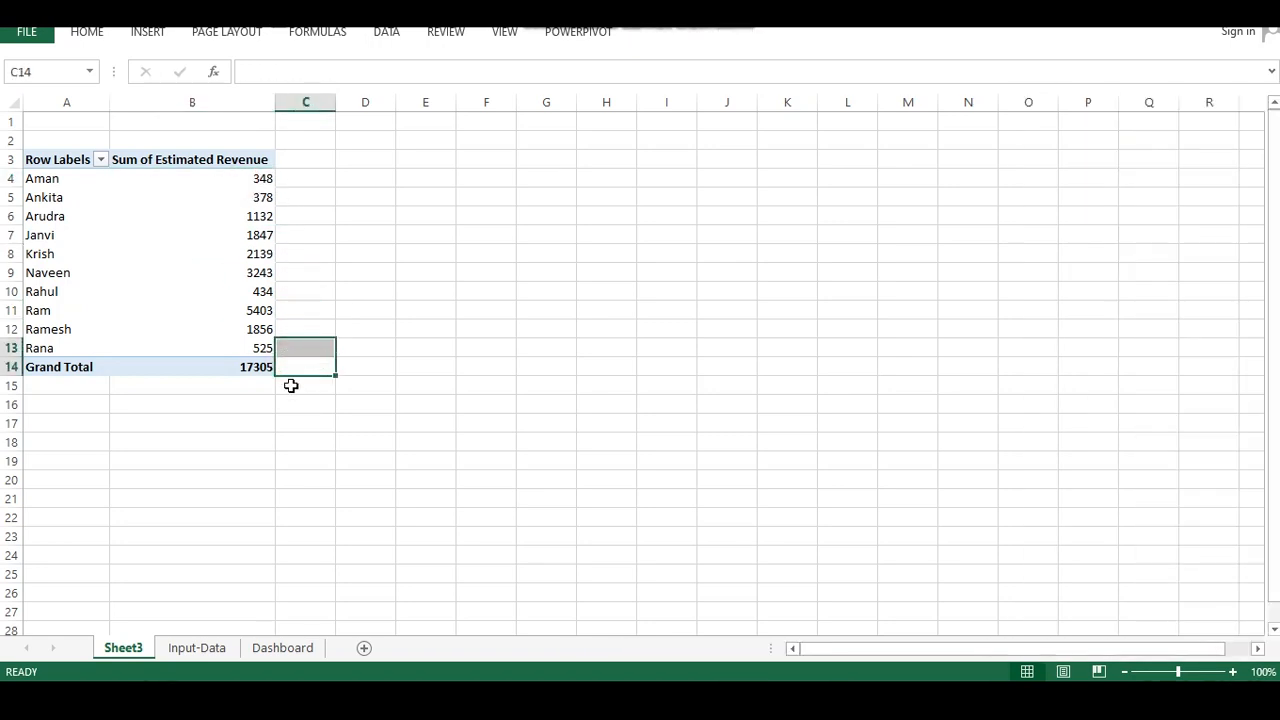
{"action": "left_click", "coordinate": [297, 369]}
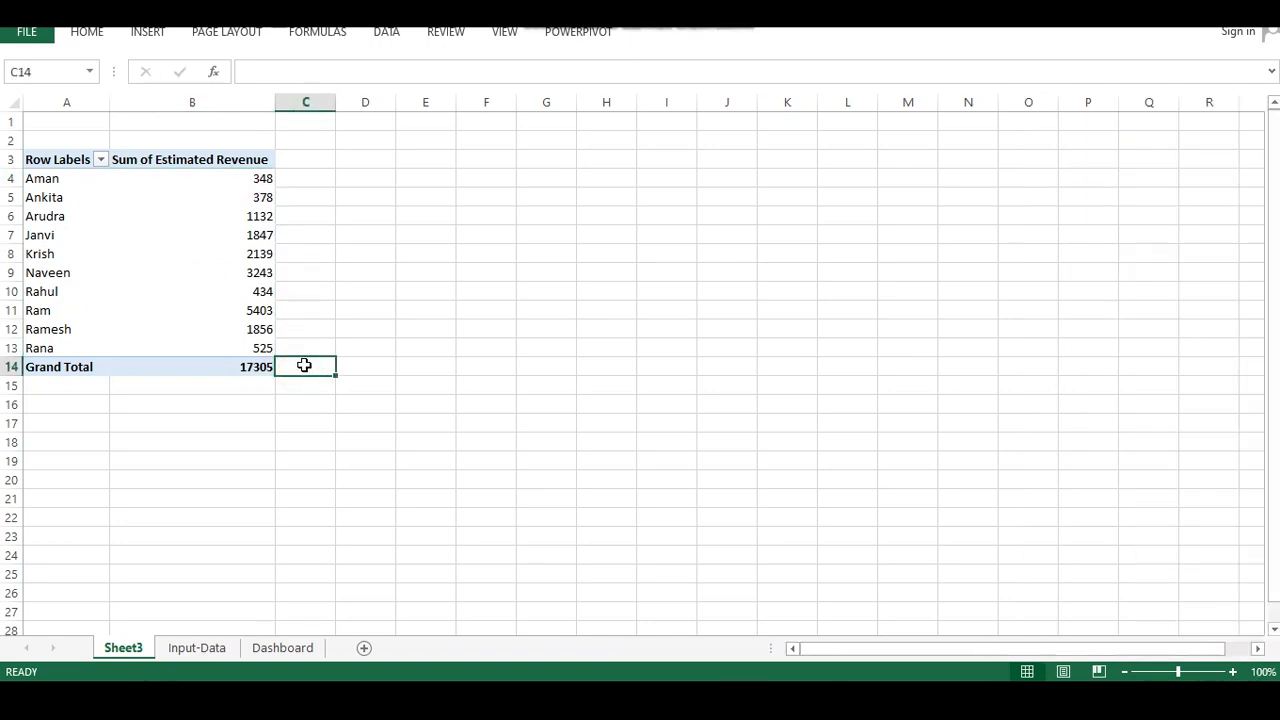
{"action": "type", "text": "="}
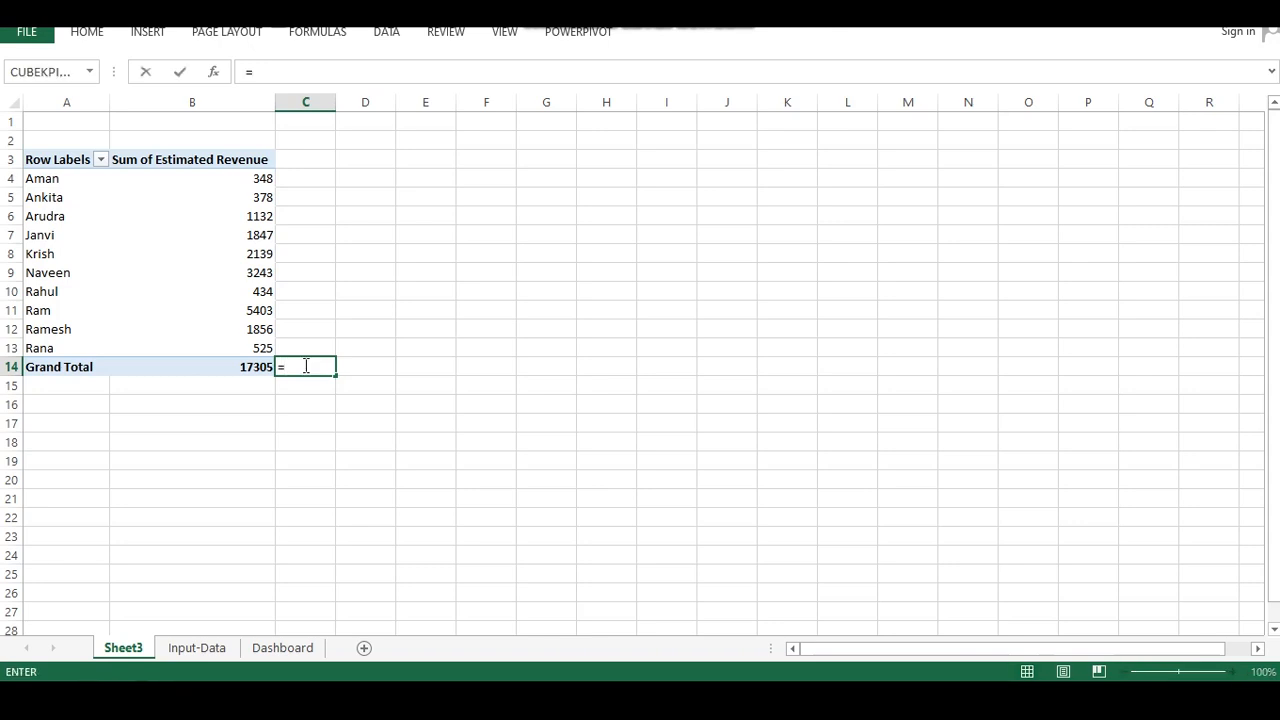
{"action": "left_click", "coordinate": [253, 366]}
{"action": "key", "text": "Return"}
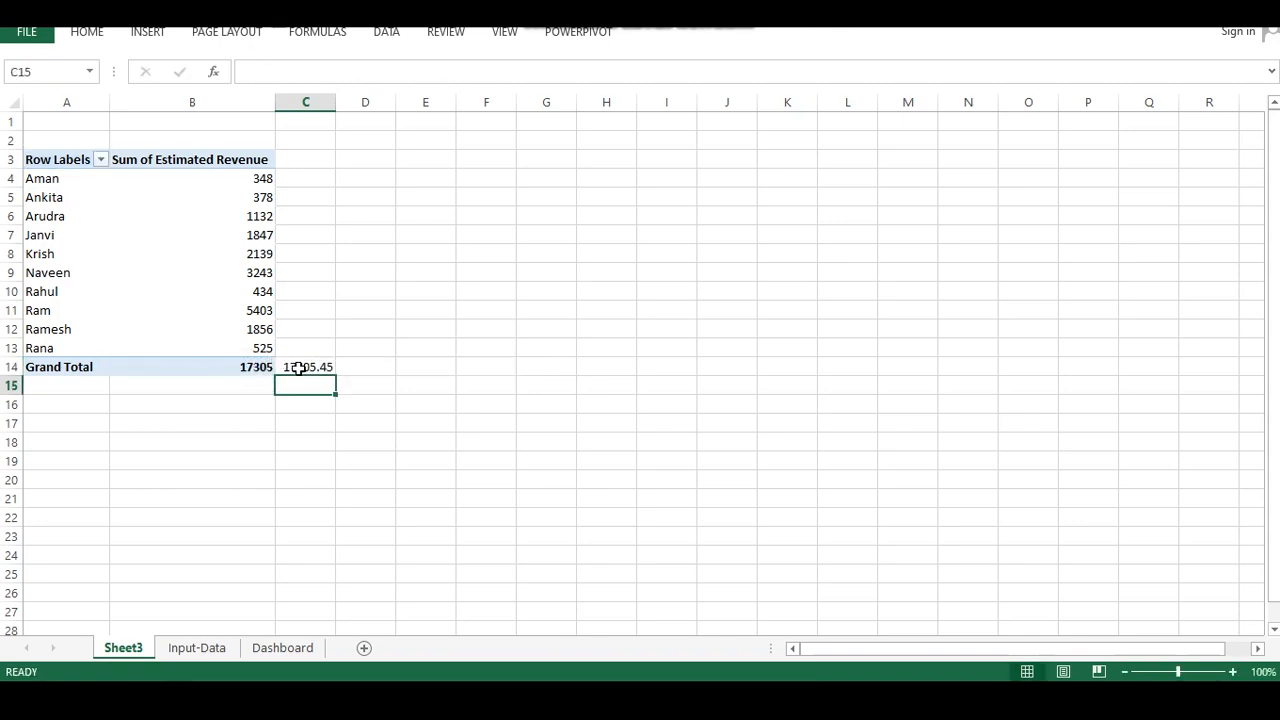
Remove the decimal places from the grand total formula result in C14
{"action": "left_click", "coordinate": [299, 368]}
{"action": "left_click", "coordinate": [92, 32]}
{"action": "left_click", "coordinate": [706, 93]}
{"action": "left_click", "coordinate": [706, 93]}
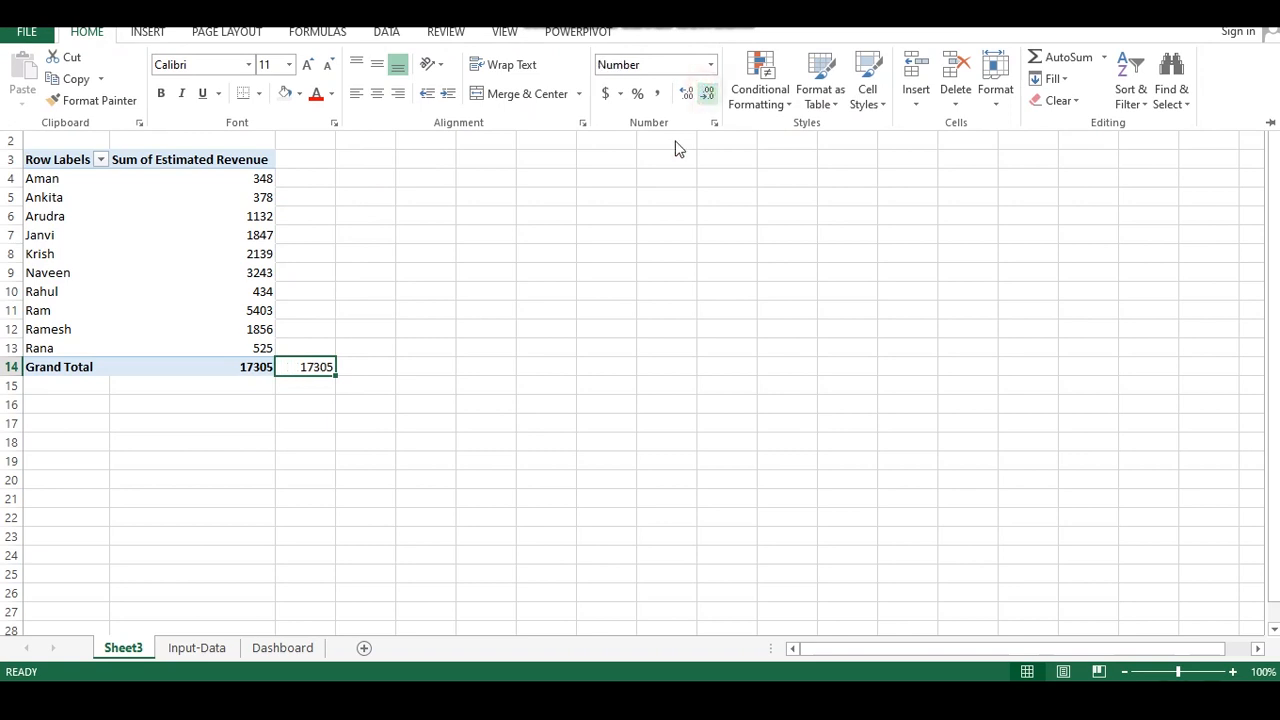
{"action": "left_click", "coordinate": [451, 431]}
{"action": "left_click", "coordinate": [302, 373]}
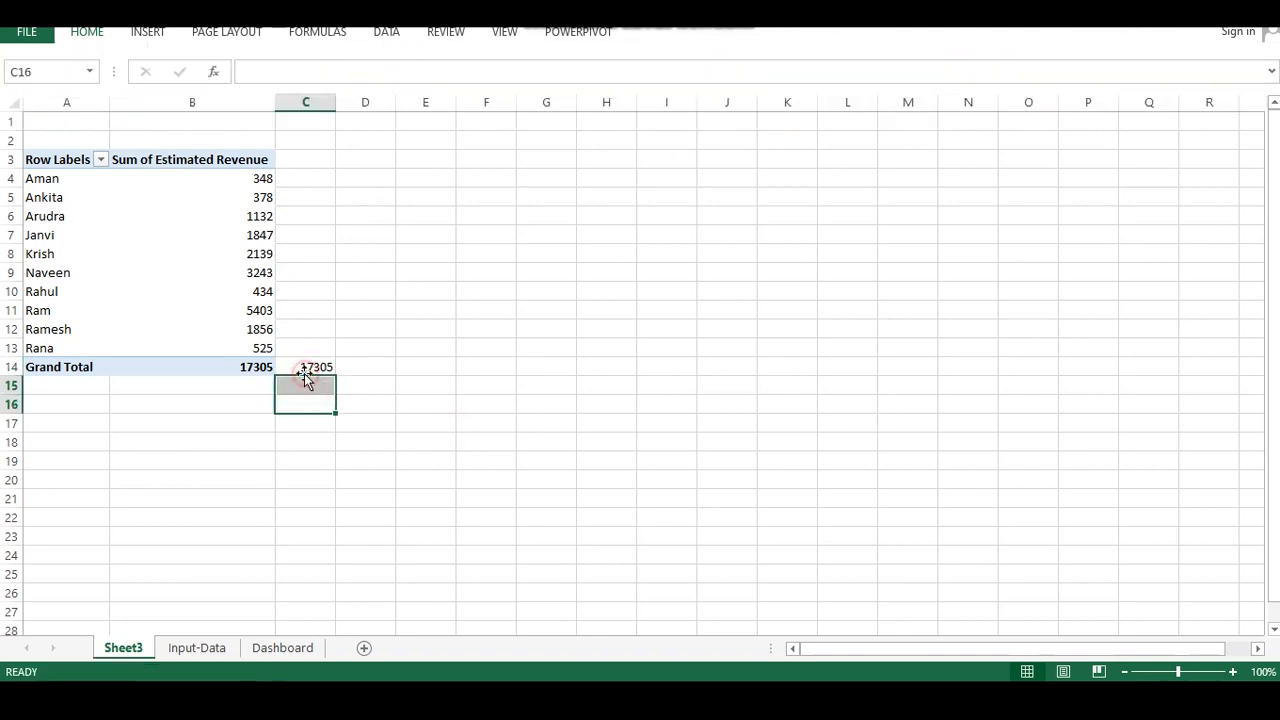
{"action": "left_click", "coordinate": [306, 368]}
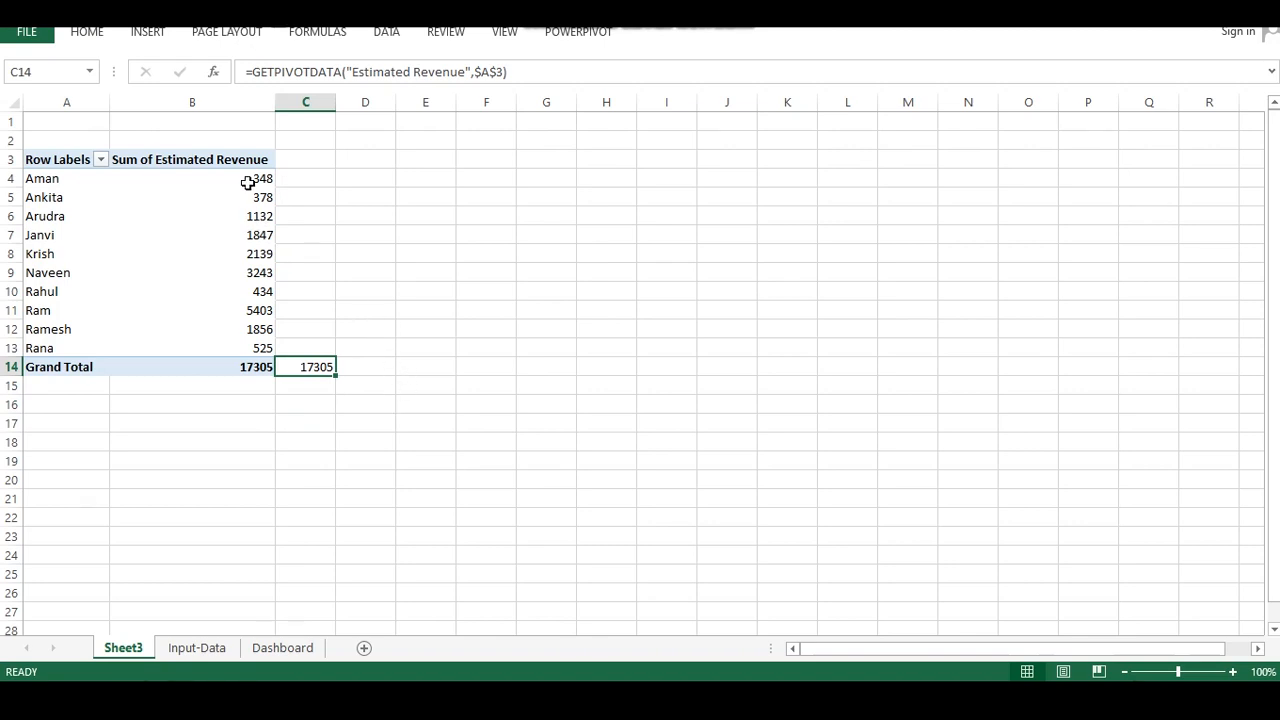
Apply the custom number format "Rs "0" Cr" to the revenue values and the linked total
{"action": "left_click_drag", "start_coordinate": [251, 178], "coordinate": [334, 376]}
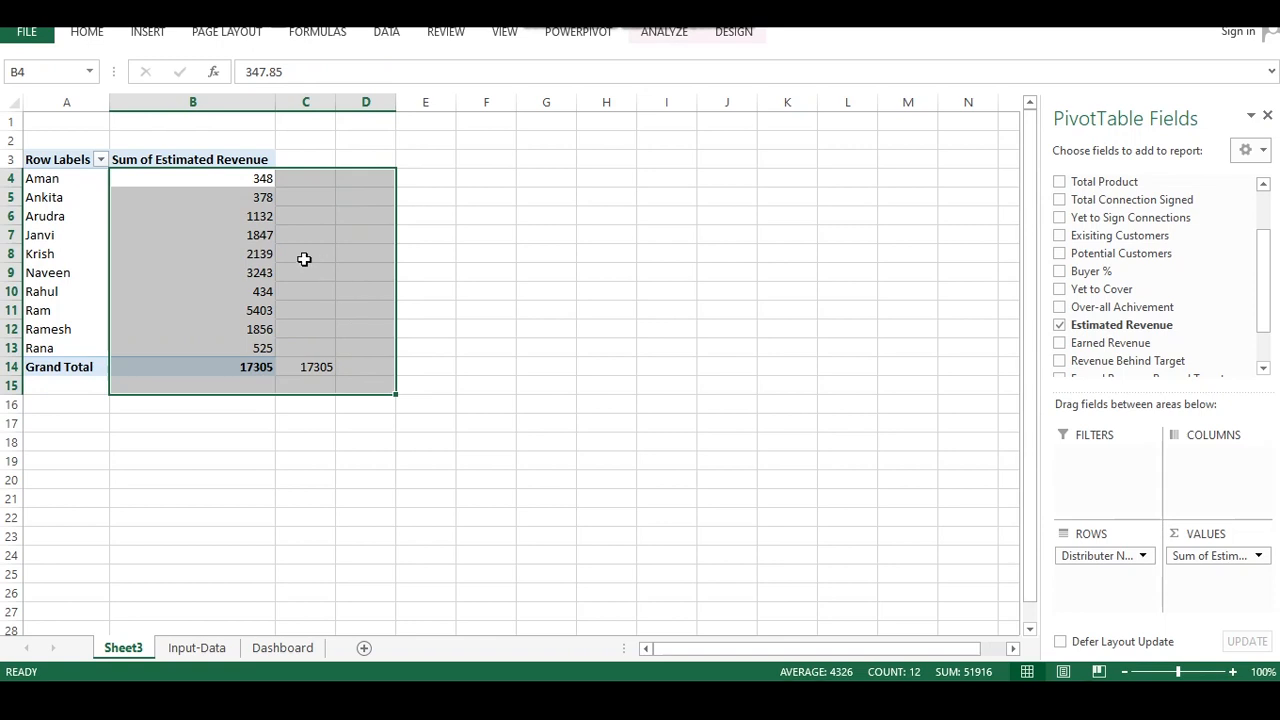
{"action": "right_click", "coordinate": [246, 179]}
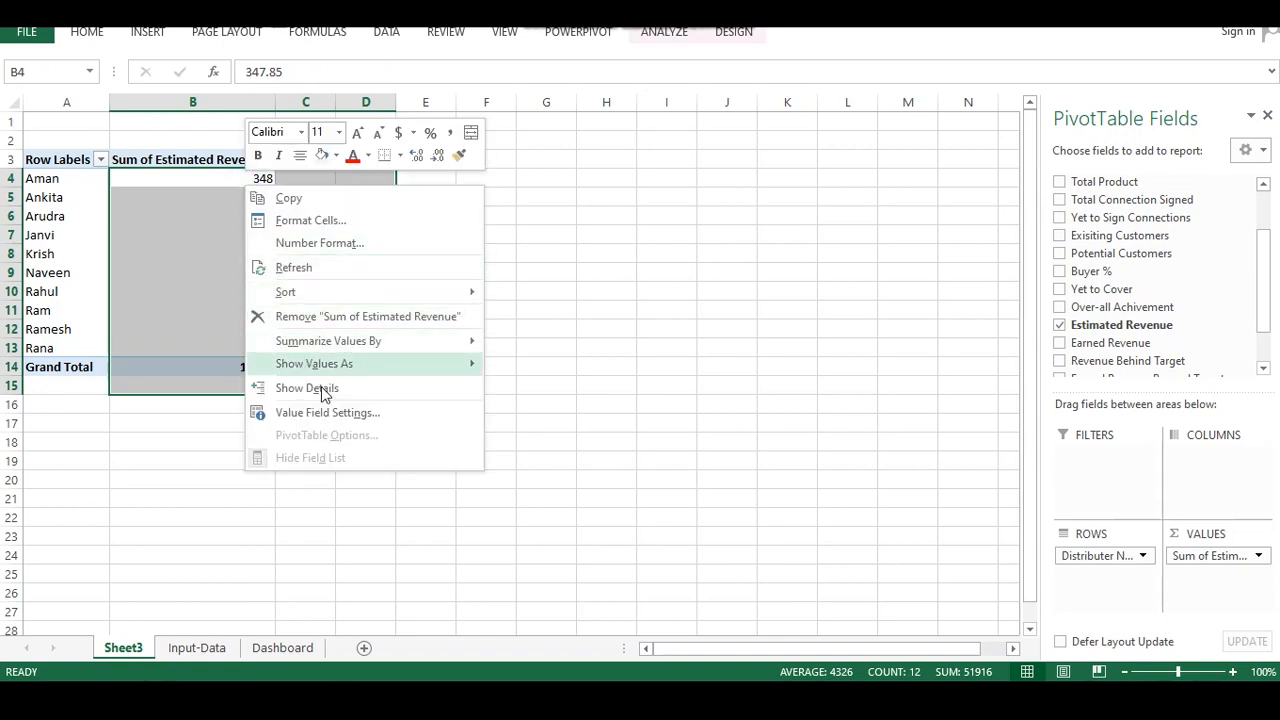
{"action": "left_click", "coordinate": [289, 245]}
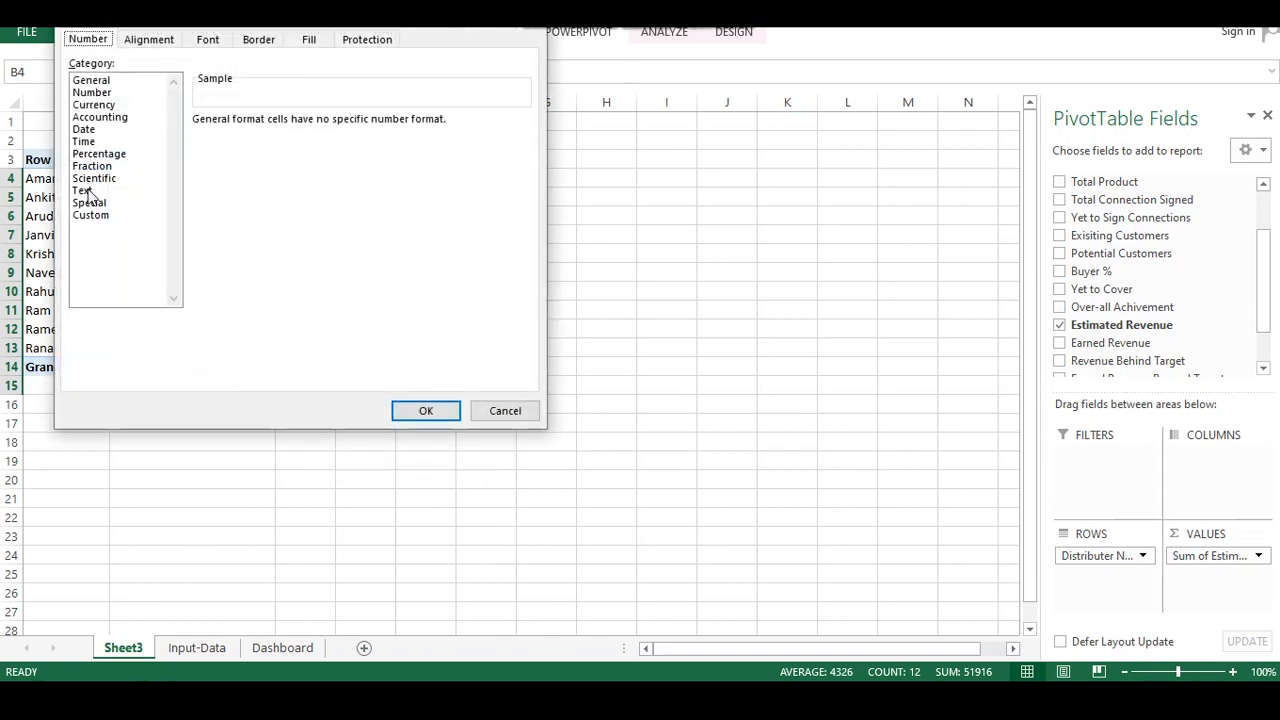
{"action": "left_click", "coordinate": [84, 190]}
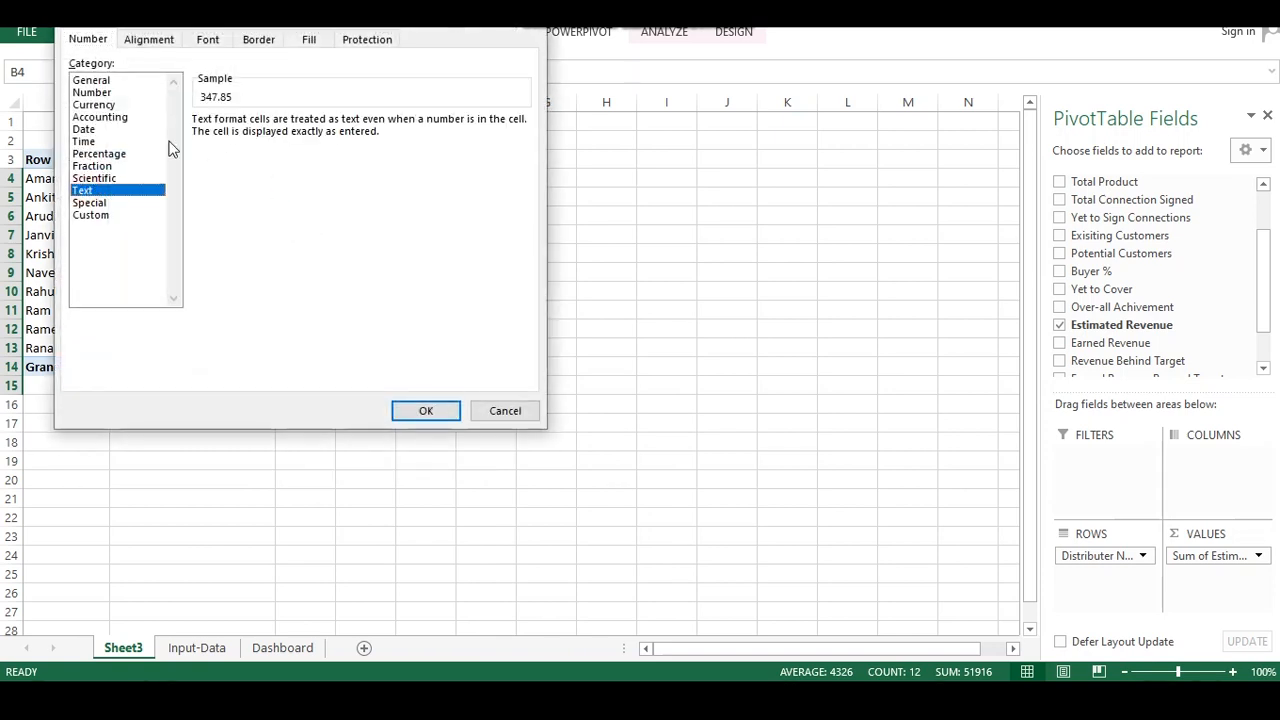
{"action": "left_click", "coordinate": [94, 92]}
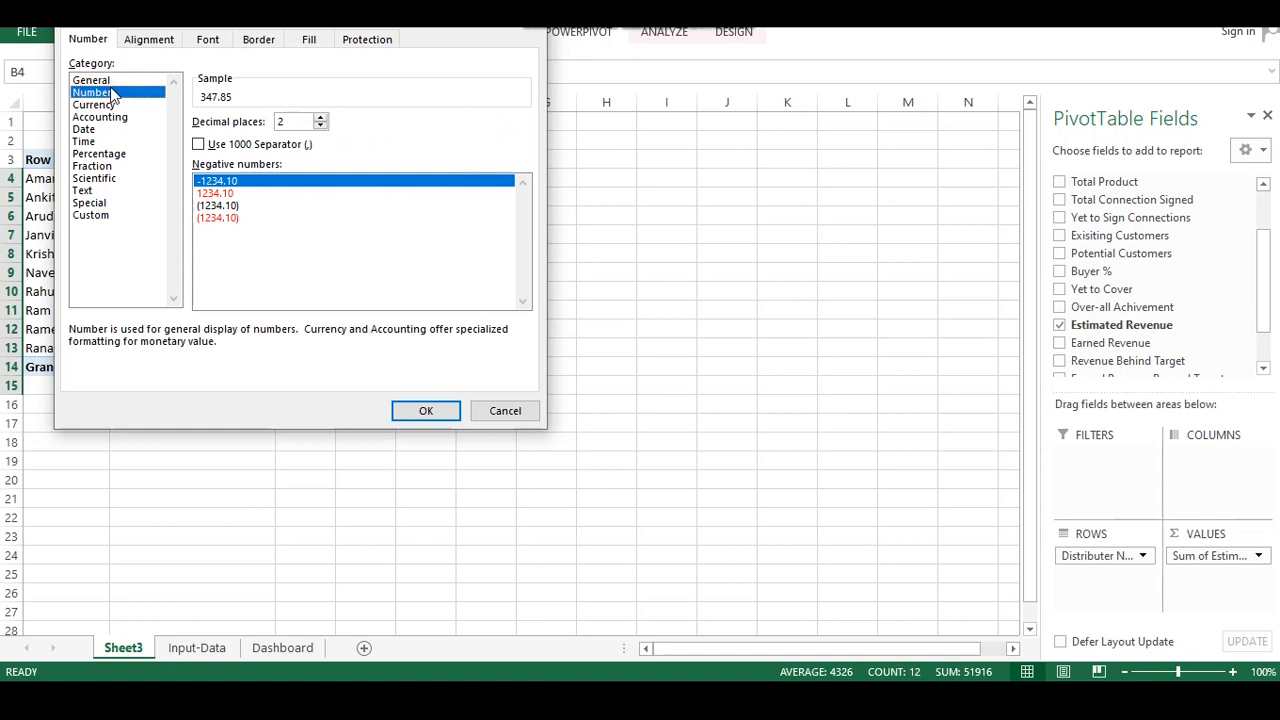
{"action": "left_click", "coordinate": [100, 81]}
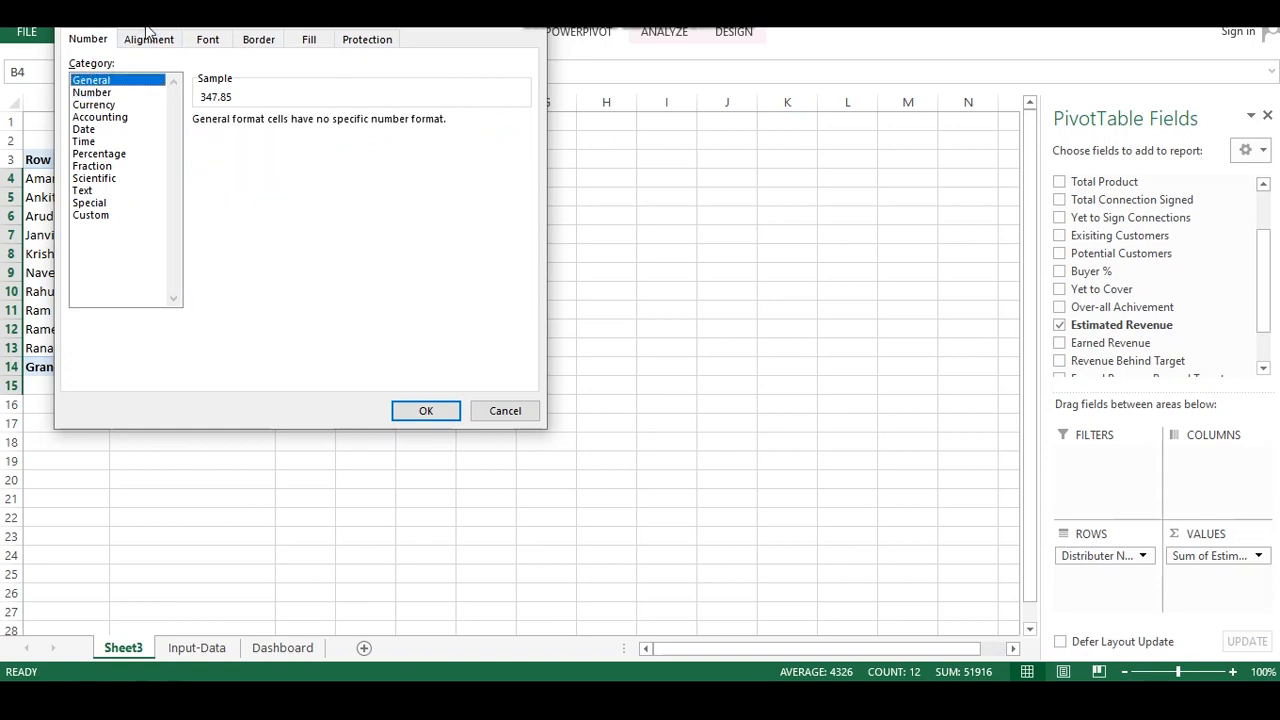
{"action": "left_click_drag", "start_coordinate": [145, 30], "coordinate": [334, 57]}
{"action": "left_click", "coordinate": [290, 138]}
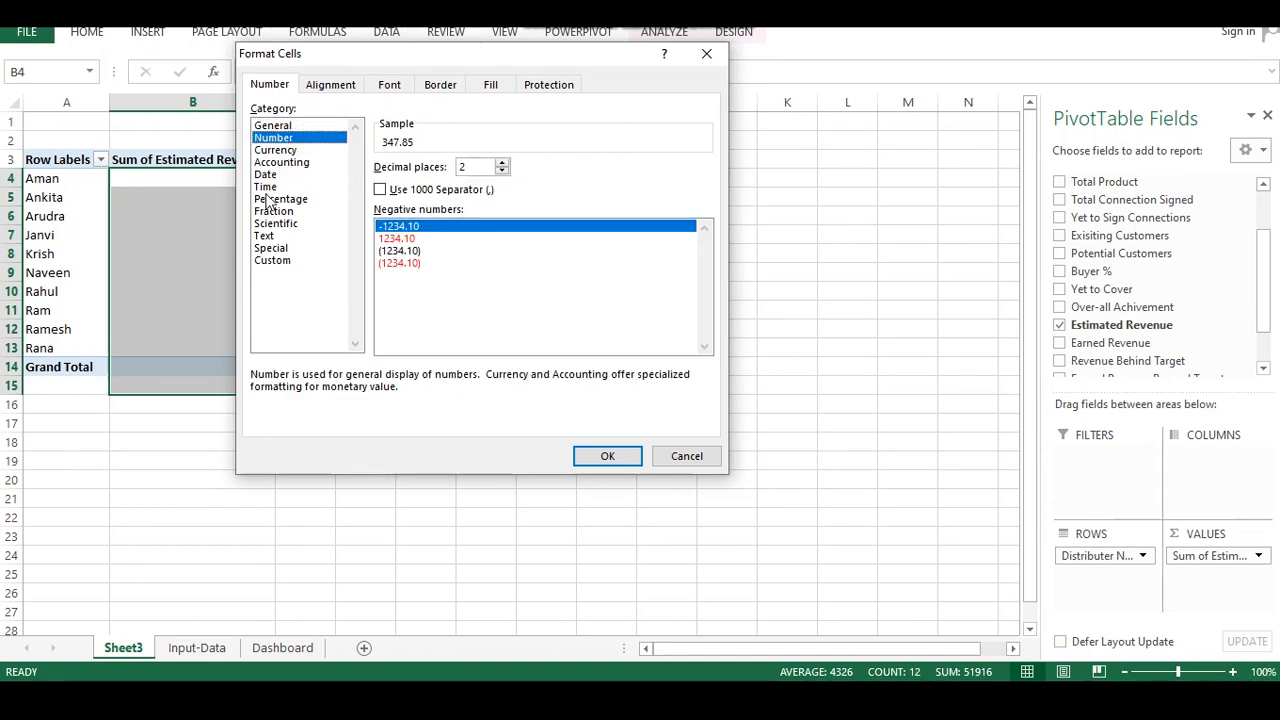
{"action": "left_click", "coordinate": [271, 260]}
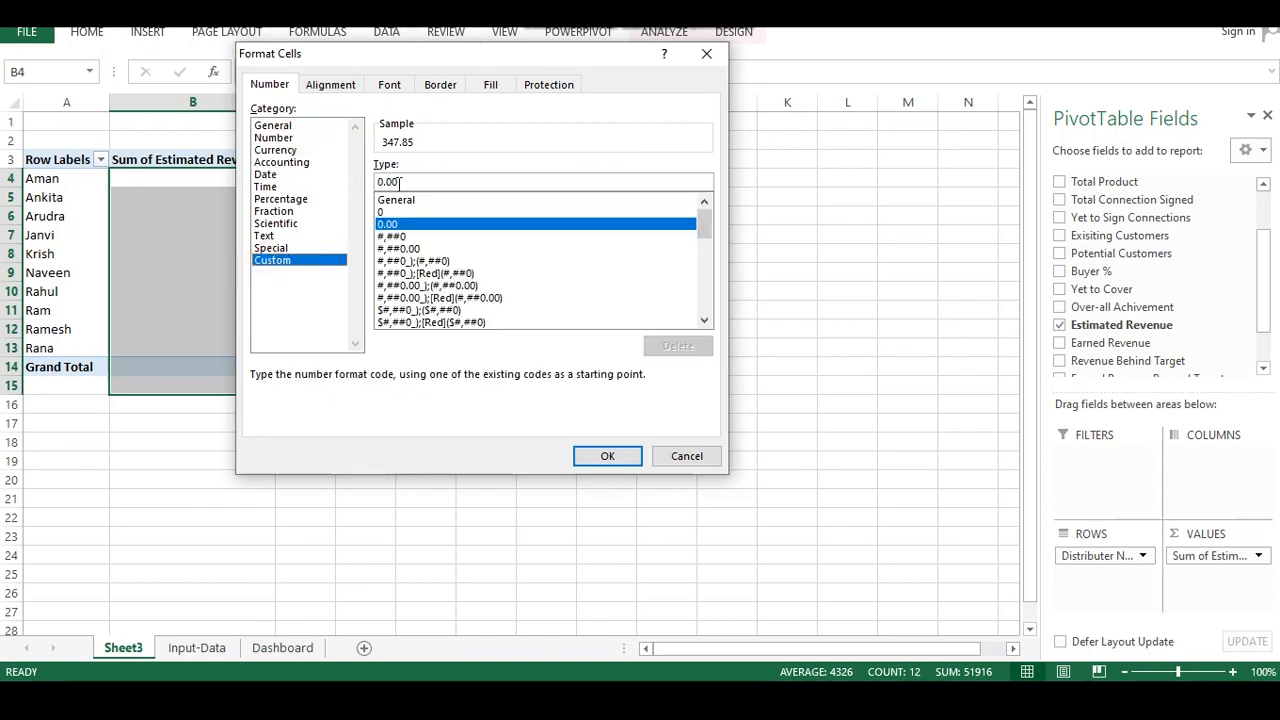
{"action": "left_click", "coordinate": [386, 212]}
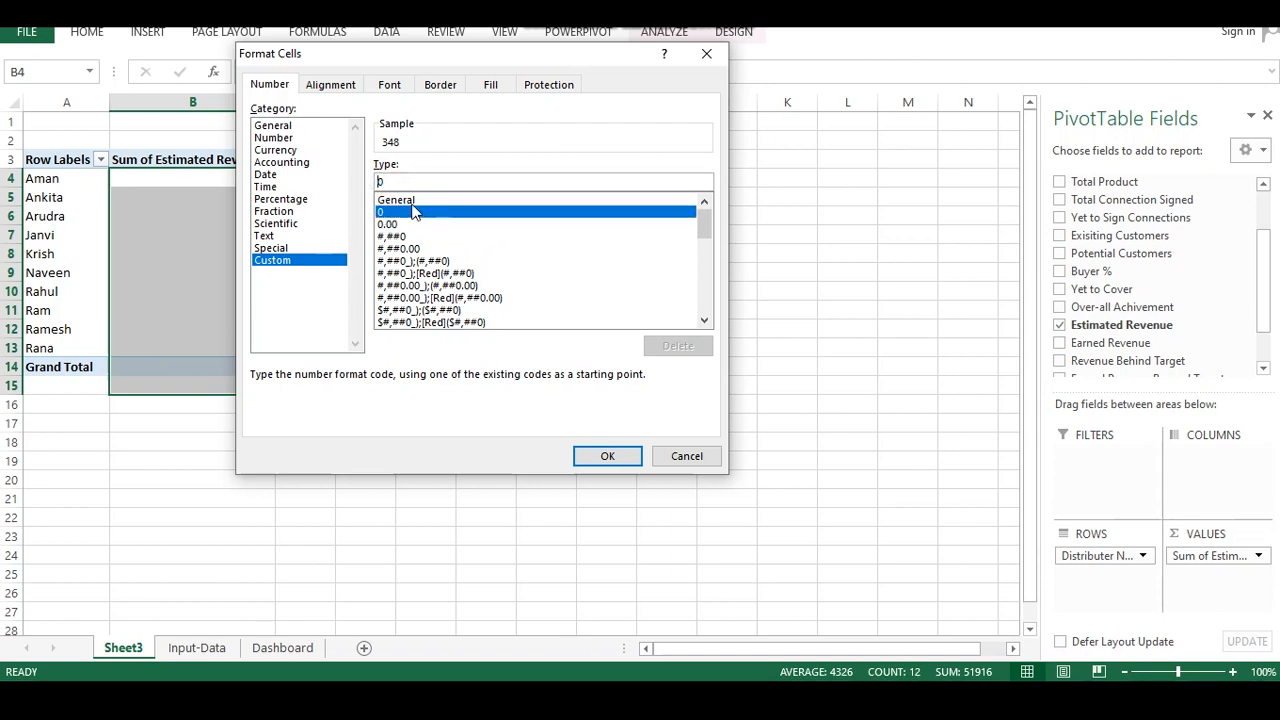
{"action": "type", "text": "\"Rs"}
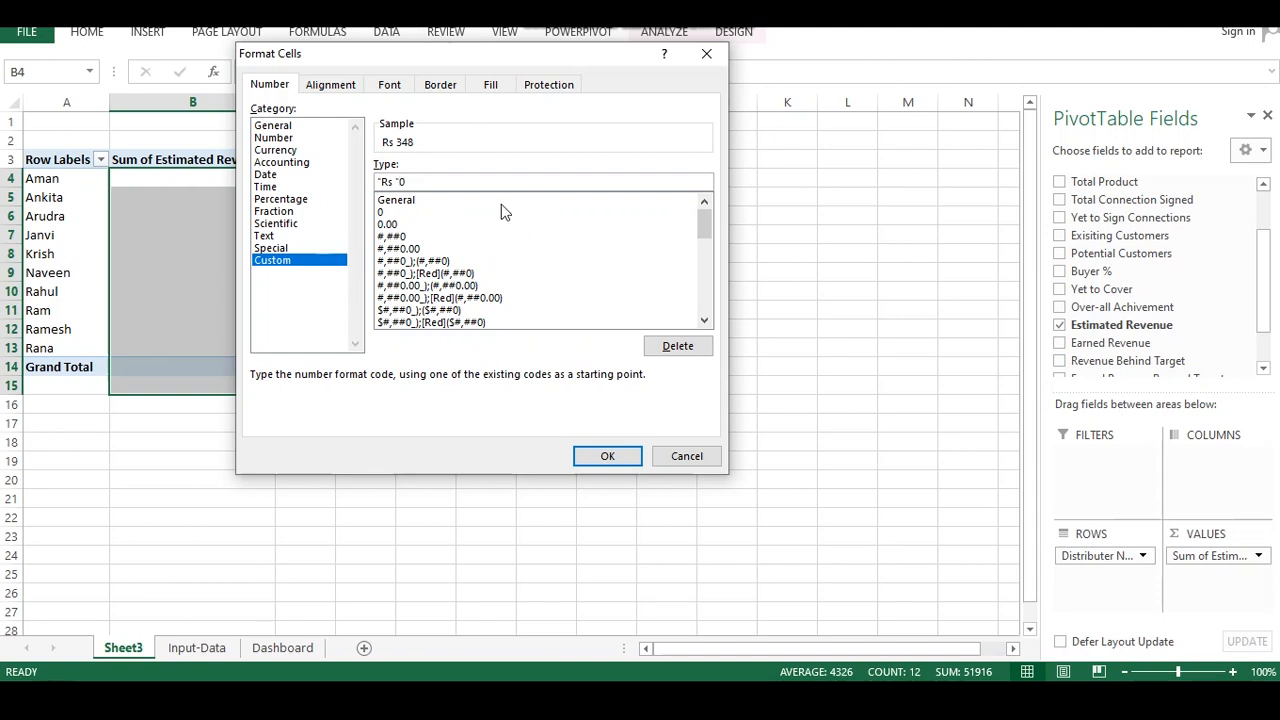
{"action": "type", "text": "\"Cr\""}
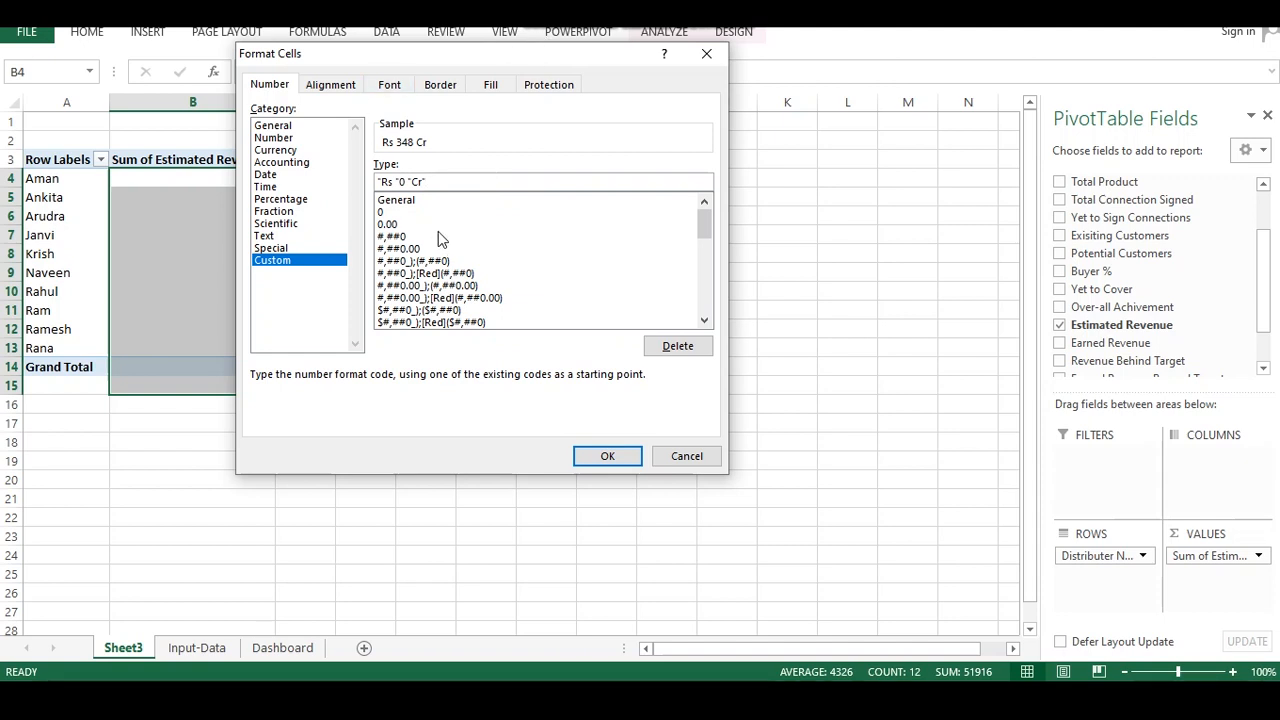
{"action": "left_click", "coordinate": [607, 456]}
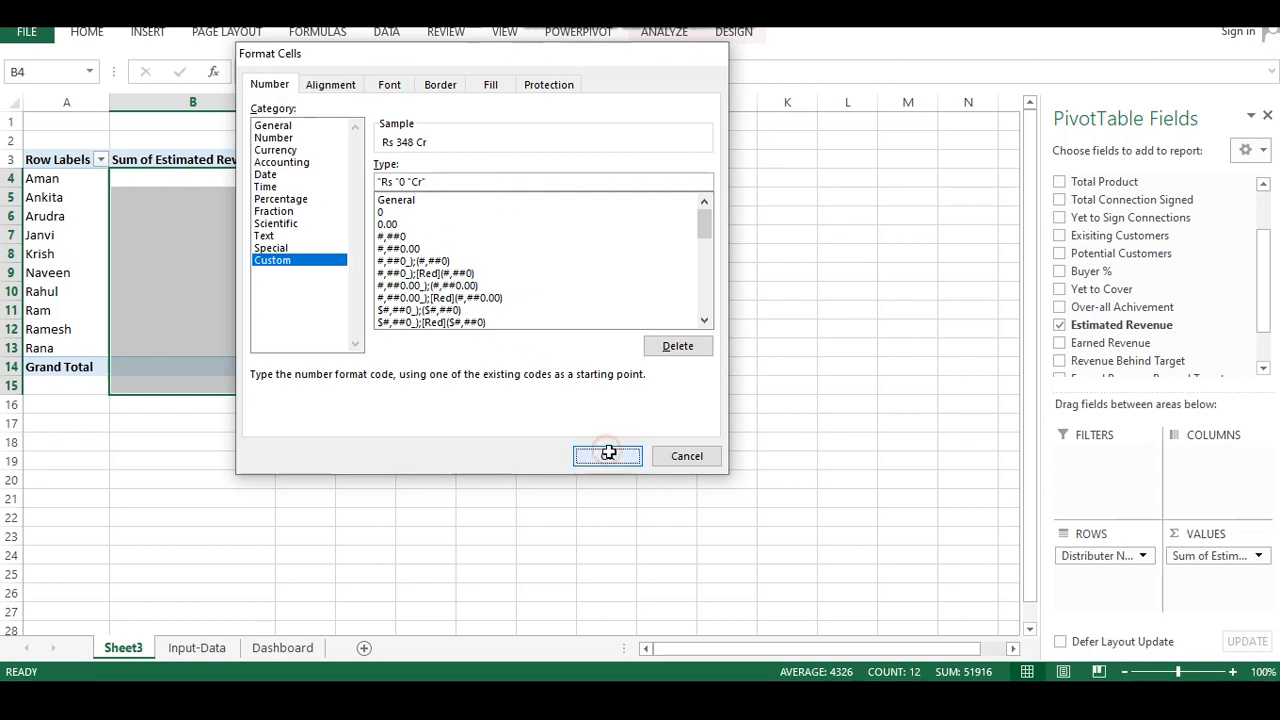
{"action": "left_click", "coordinate": [337, 425]}
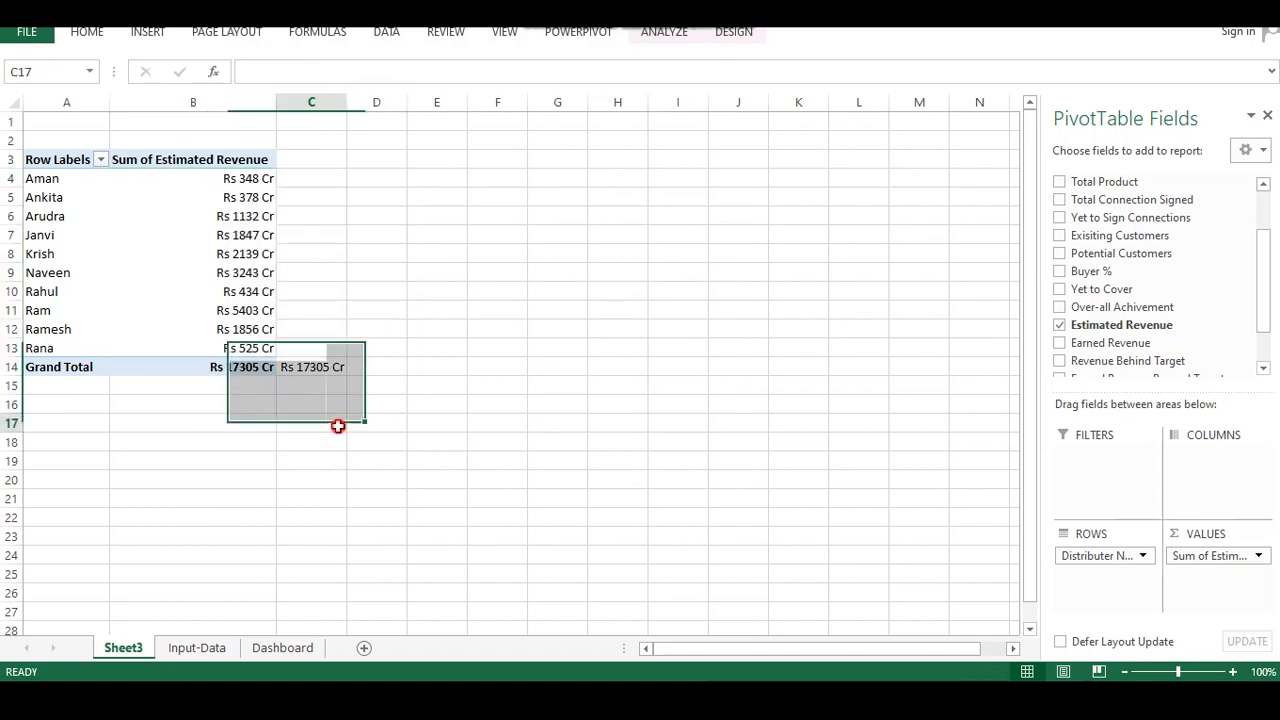
Try a formula in C4 multiplying Aman's pivot revenue by 2, then clear it
{"action": "left_click", "coordinate": [257, 197]}
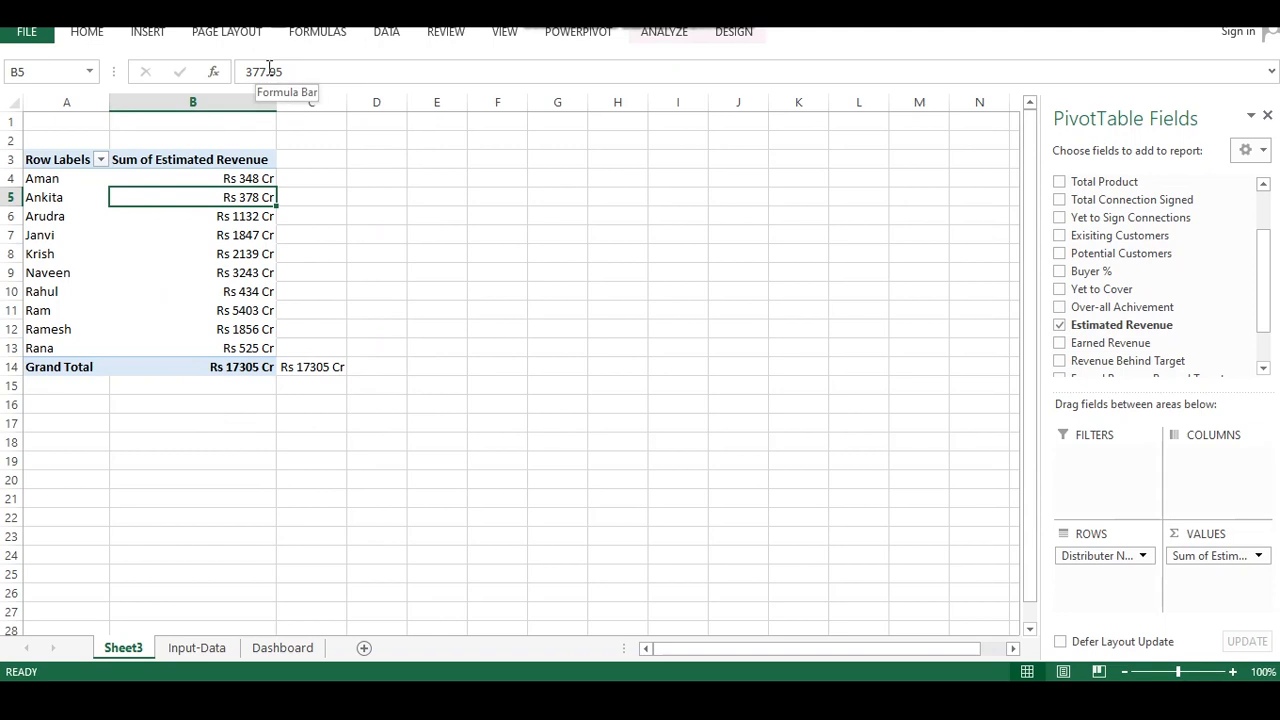
{"action": "left_click", "coordinate": [318, 182]}
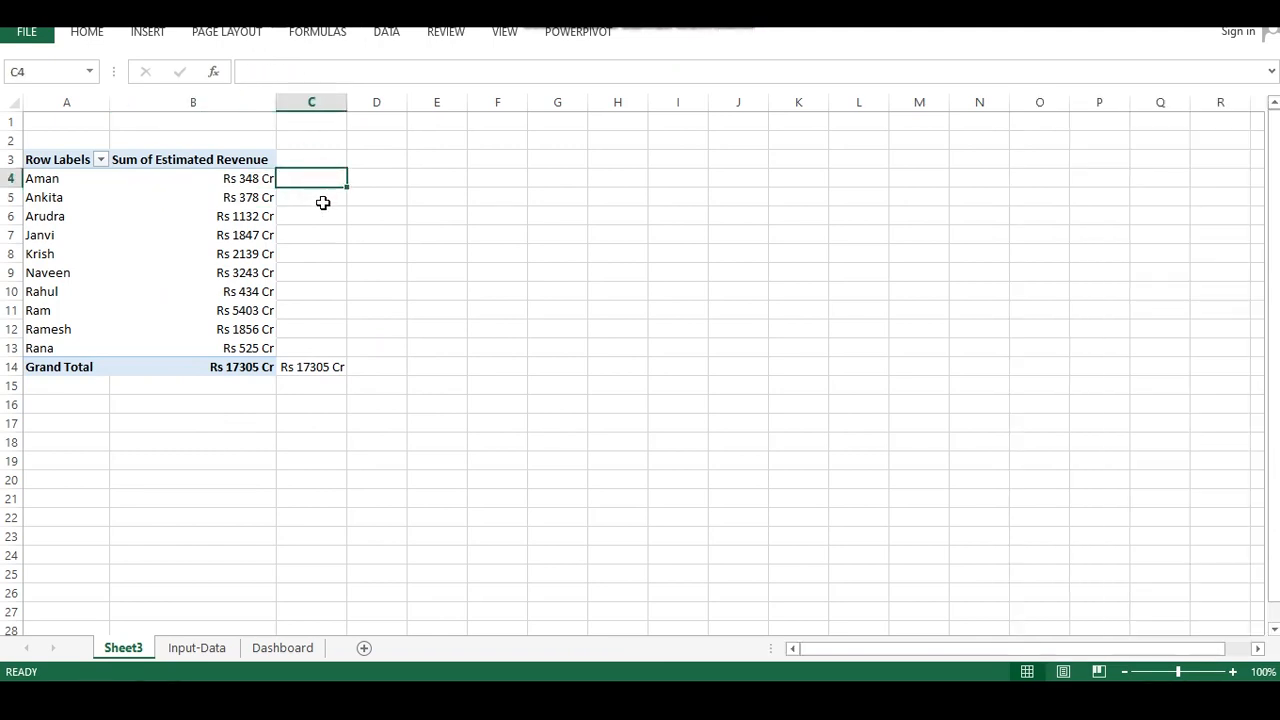
{"action": "type", "text": "="}
{"action": "left_click", "coordinate": [255, 178]}
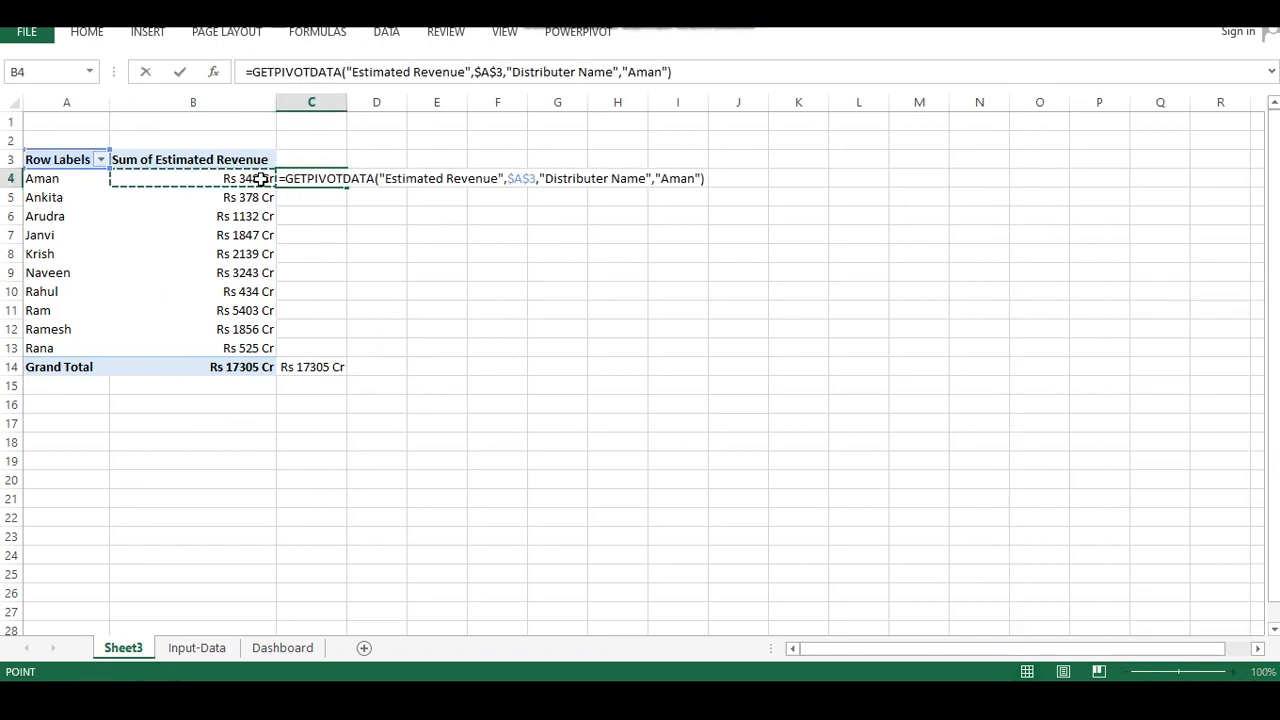
{"action": "type", "text": "*"}
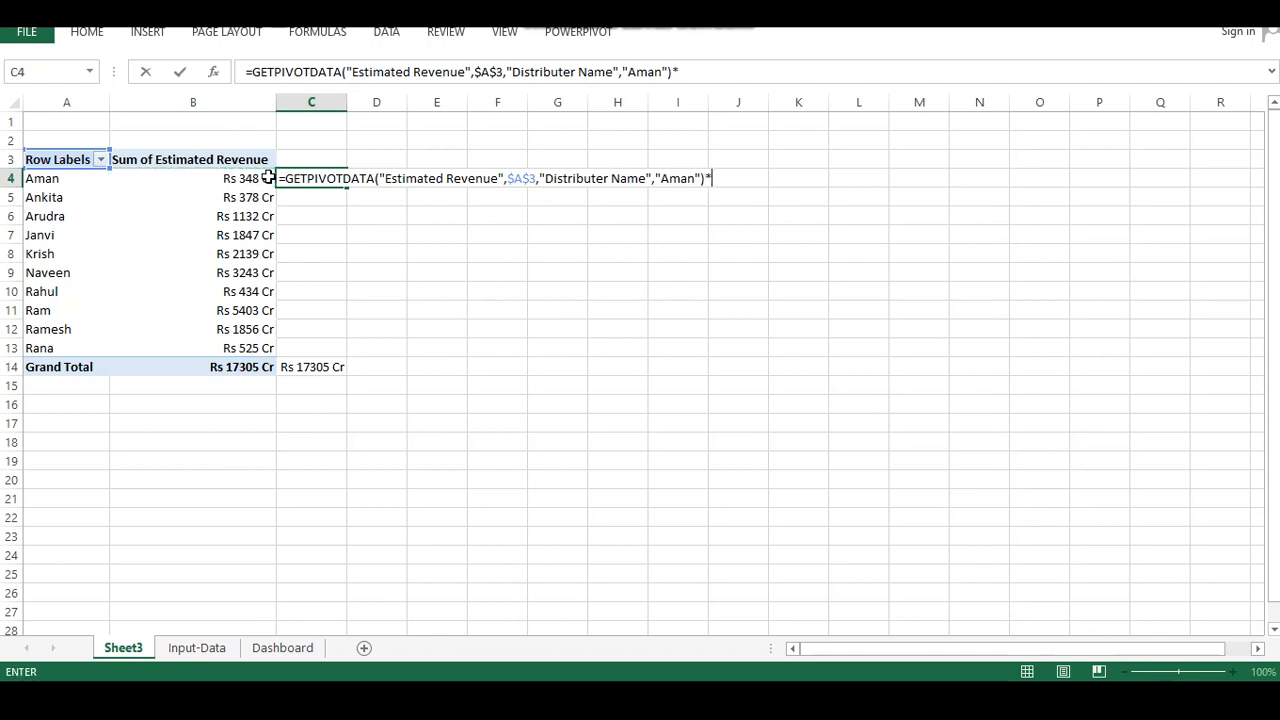
{"action": "type", "text": "2"}
{"action": "key", "text": "Return"}
{"action": "left_click", "coordinate": [318, 184]}
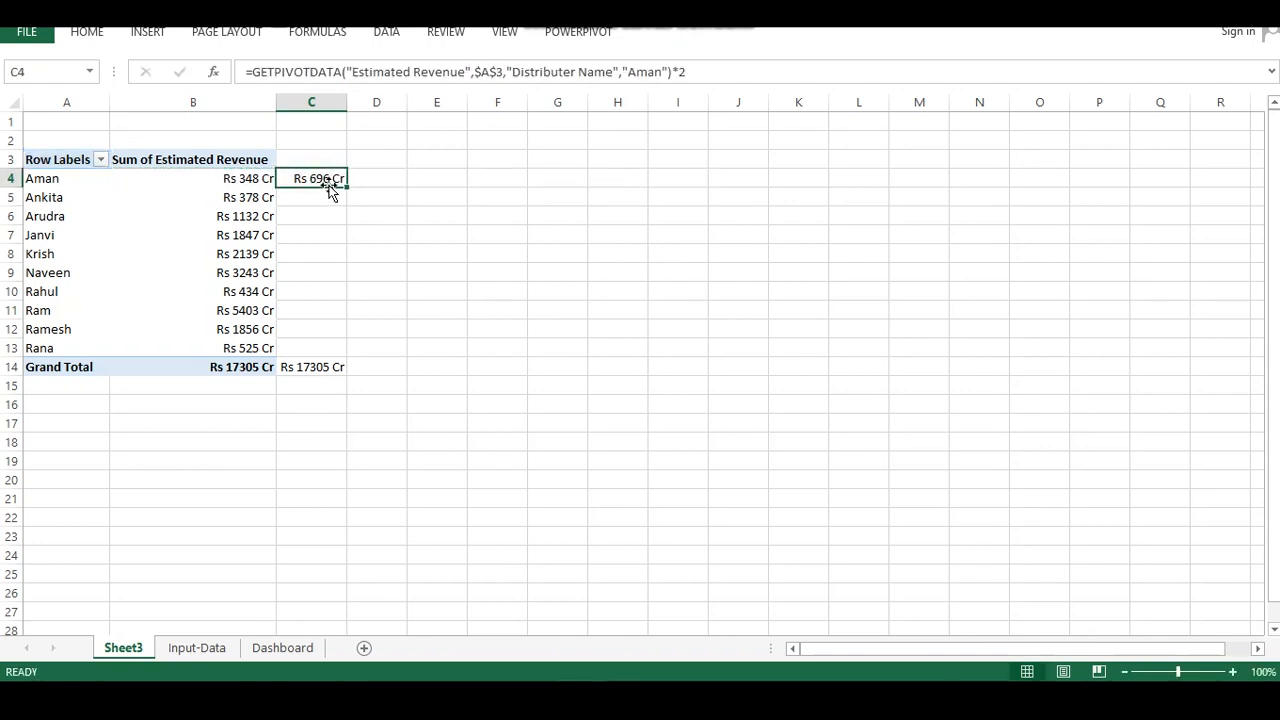
{"action": "key", "text": "Delete"}
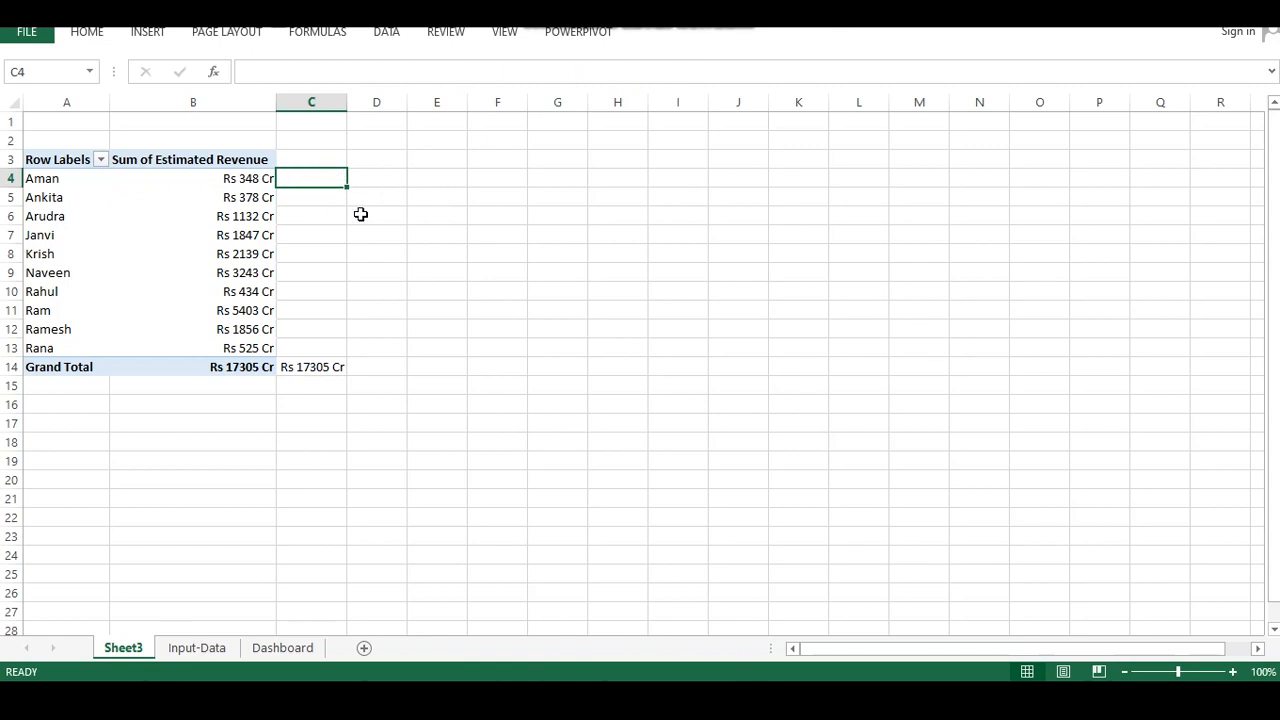
{"action": "left_click", "coordinate": [361, 214]}
{"action": "mouse_move", "coordinate": [260, 178]}
{"action": "left_mouse_down"}
{"action": "mouse_move", "coordinate": [257, 209]}
{"action": "mouse_move", "coordinate": [223, 177]}
{"action": "mouse_move", "coordinate": [262, 177]}
{"action": "left_mouse_up"}
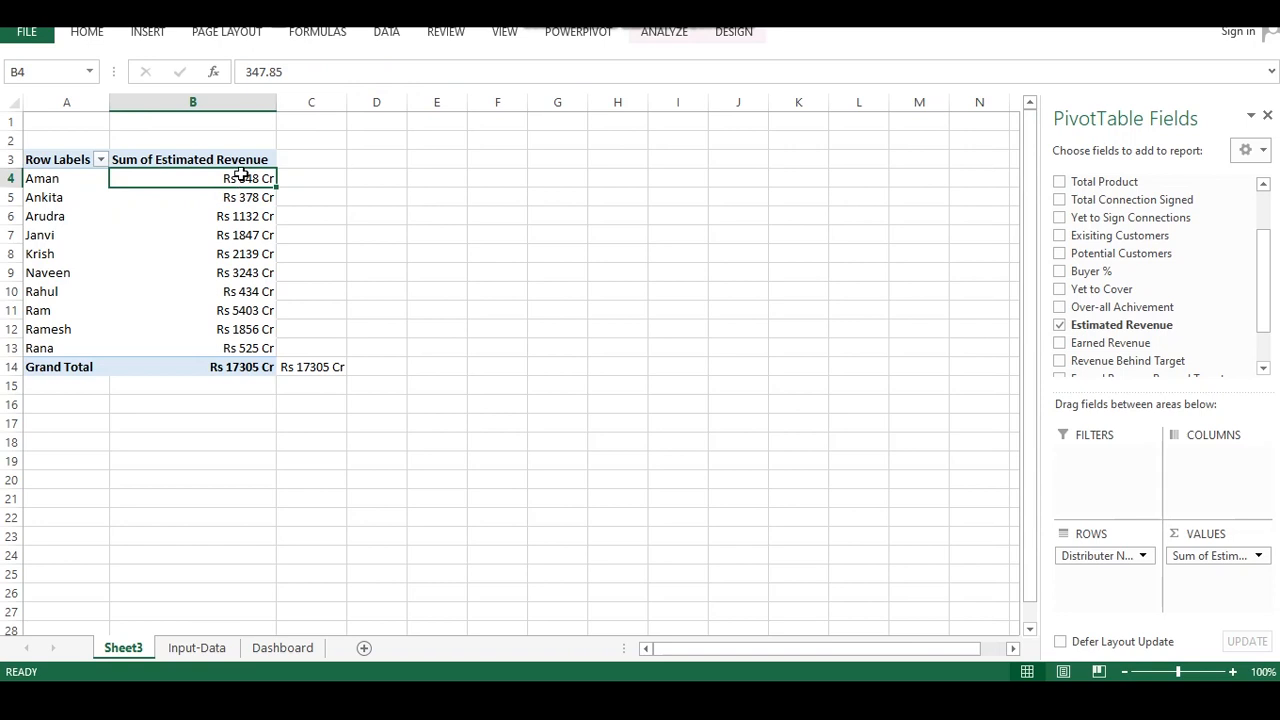
{"action": "left_click", "coordinate": [314, 229]}
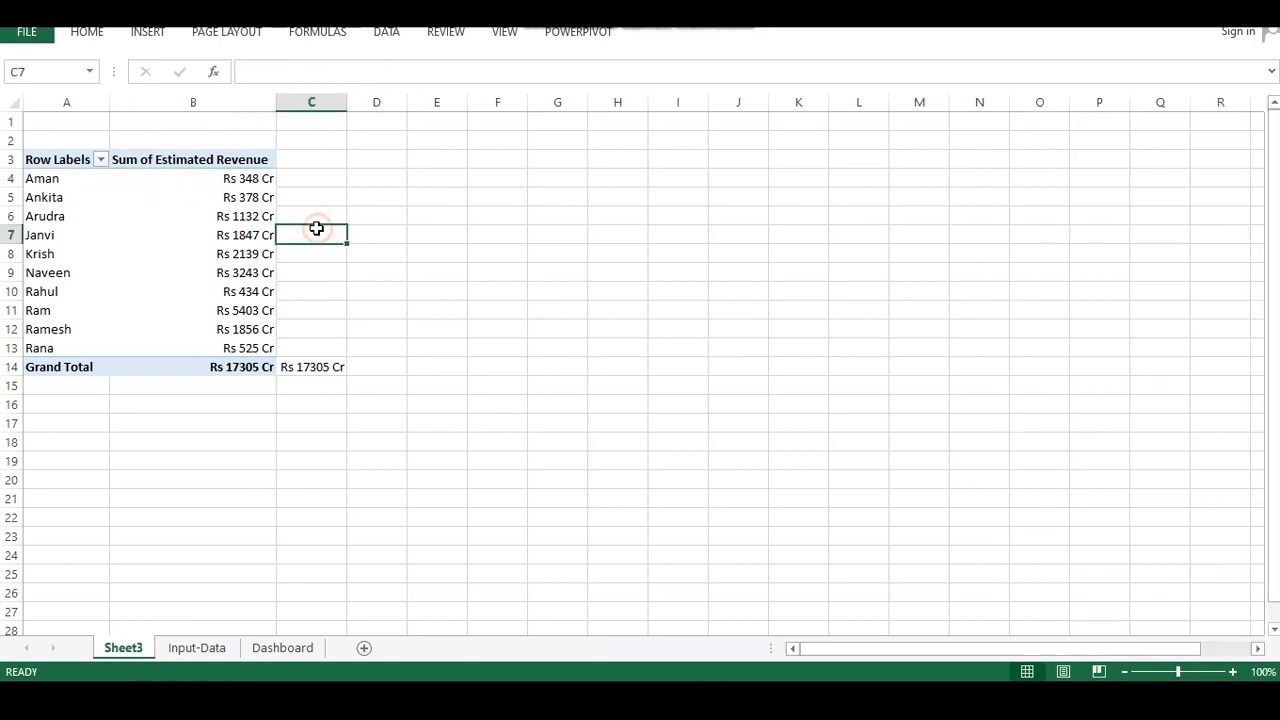
Inspect the pivot table's revenue values and the grand total formula in C14
{"action": "left_click", "coordinate": [221, 179]}
{"action": "left_click_drag", "start_coordinate": [221, 179], "coordinate": [320, 386]}
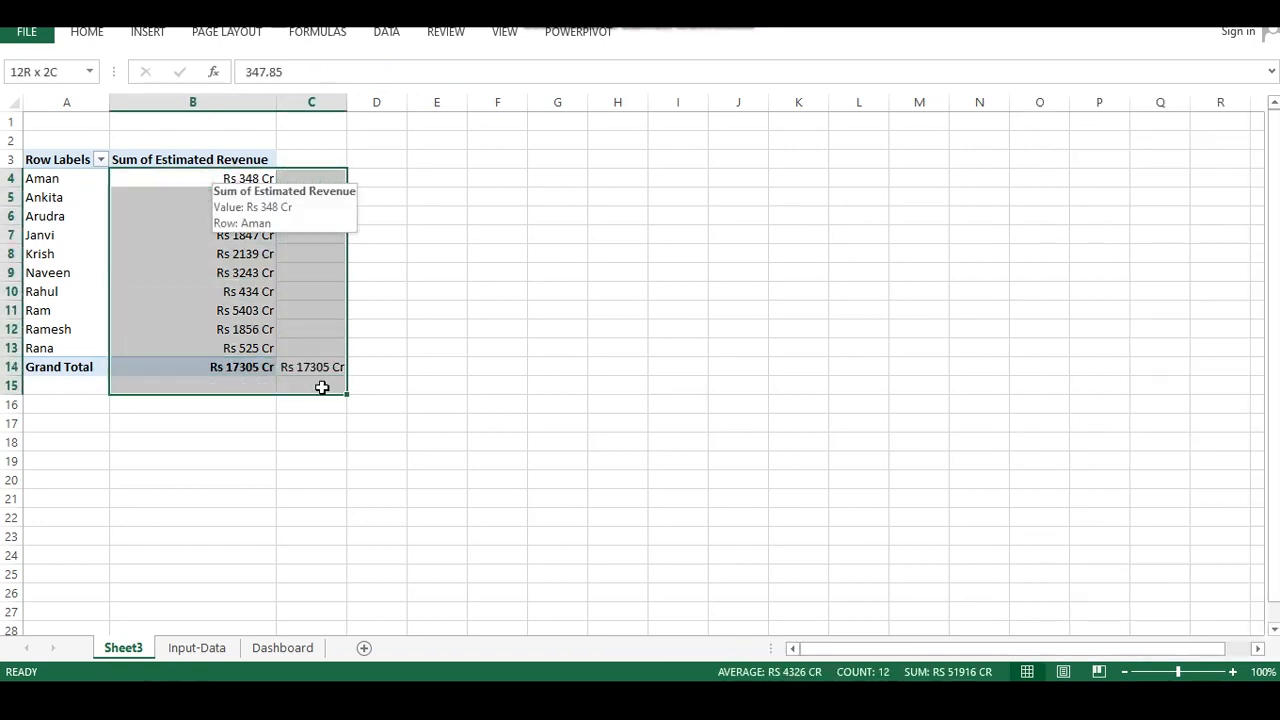
{"action": "left_click", "coordinate": [312, 366]}
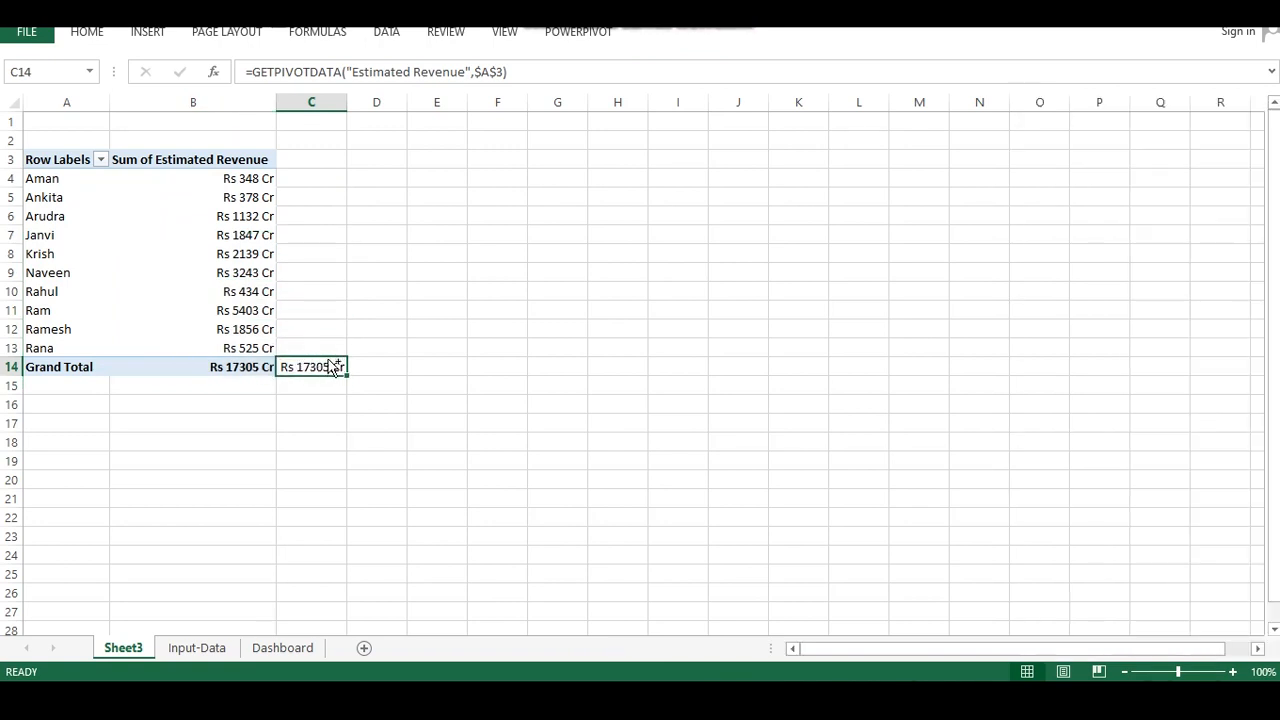
{"action": "left_click", "coordinate": [375, 331]}
{"action": "left_click", "coordinate": [166, 215]}
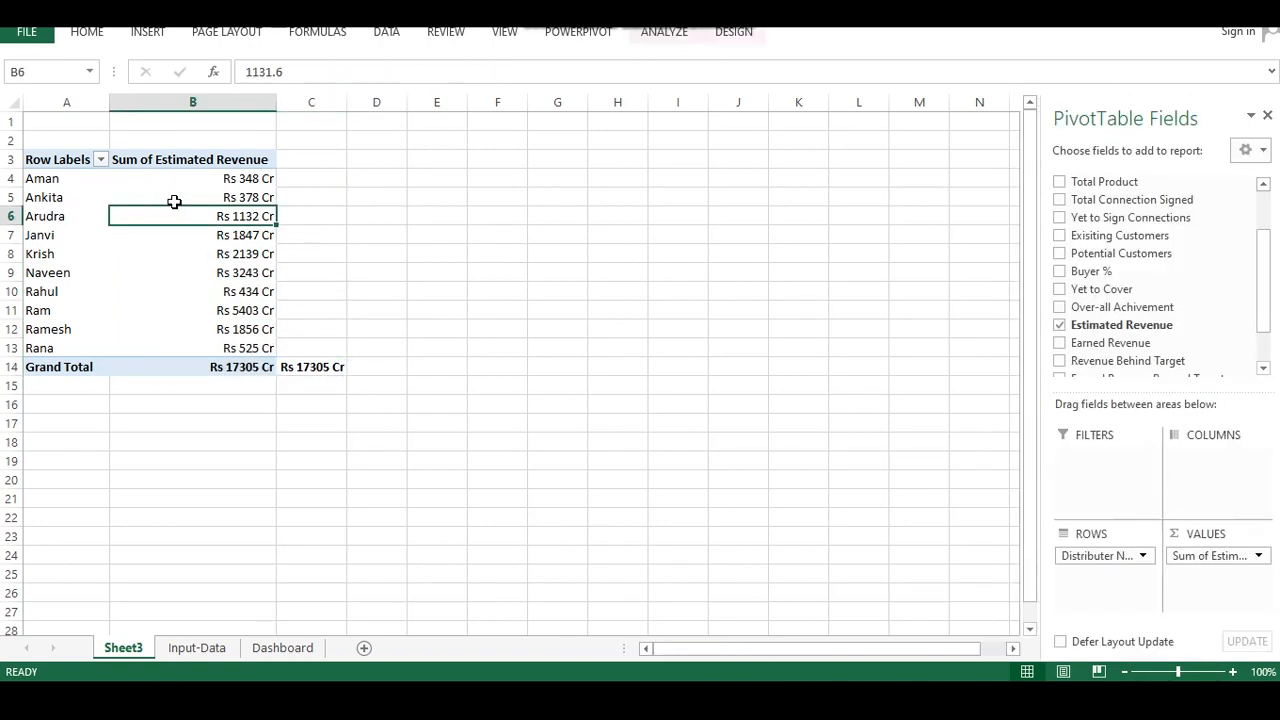
{"action": "key", "text": "ctrl+a"}
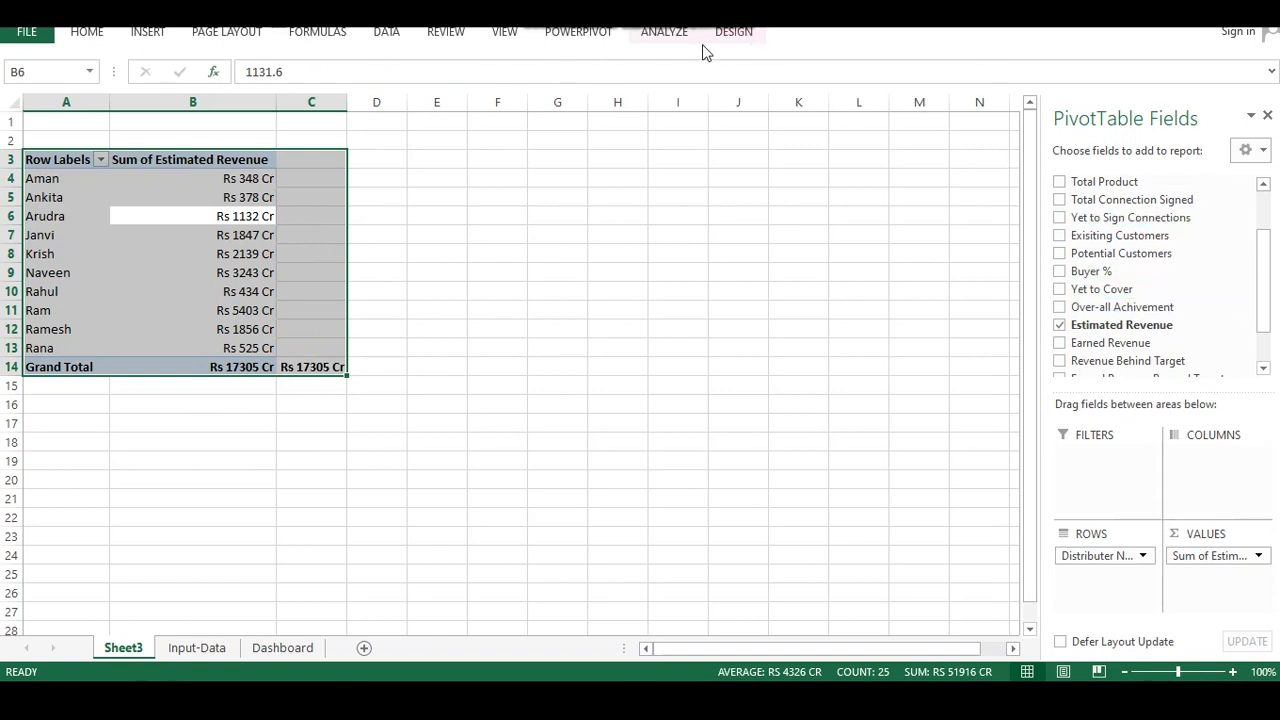
{"action": "left_click", "coordinate": [519, 213]}
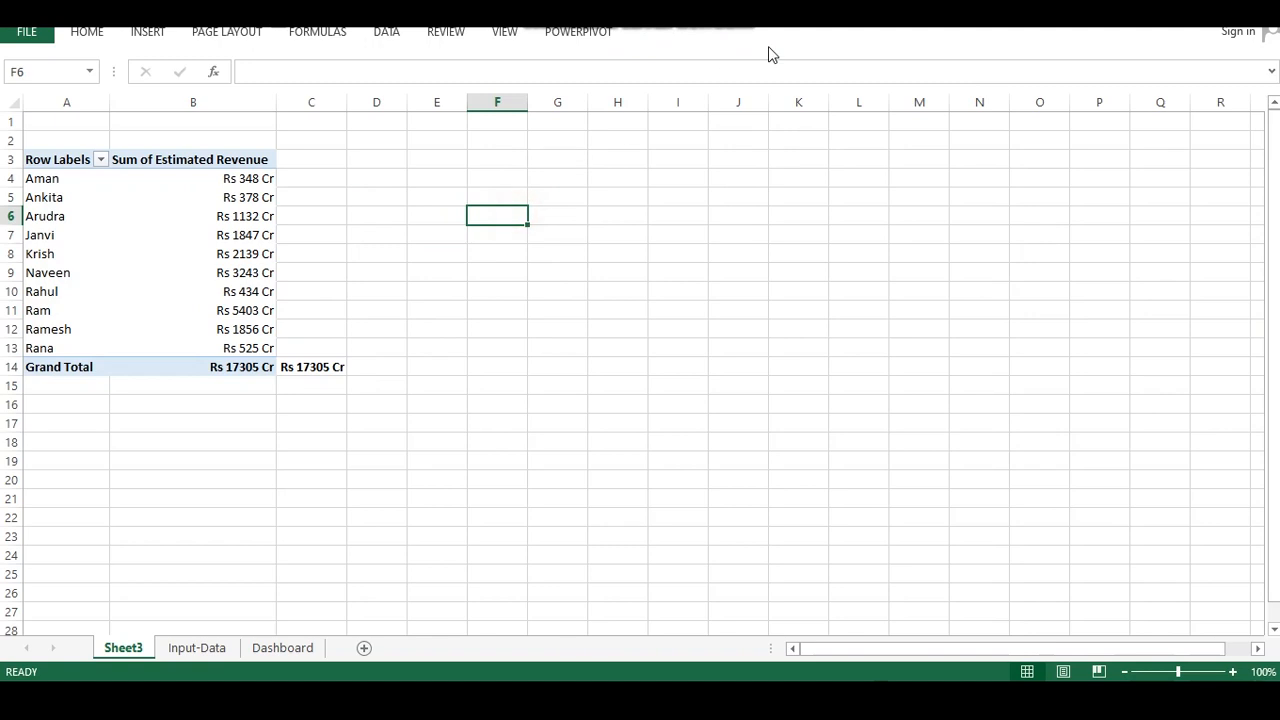
Save the workbook to the Desktop as "A Dynamic Dashboard for Revenue Tracker"
{"action": "key", "text": "ctrl+s"}
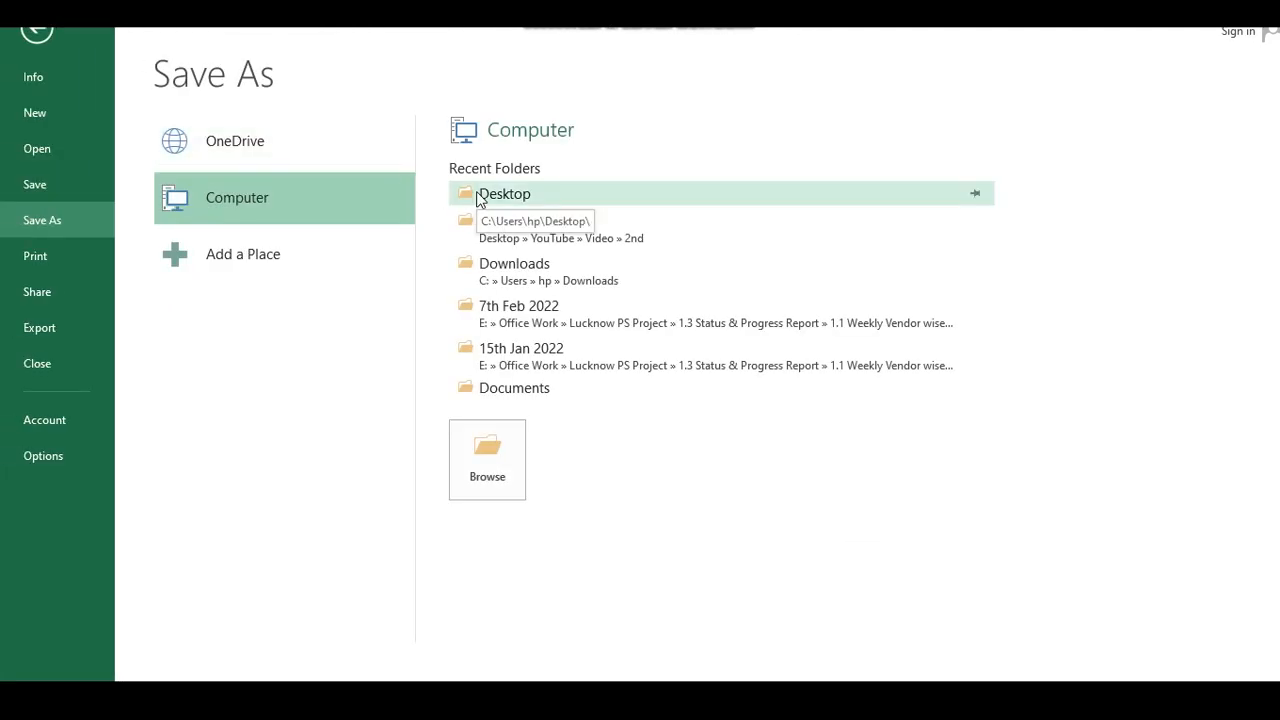
{"action": "left_click", "coordinate": [490, 222]}
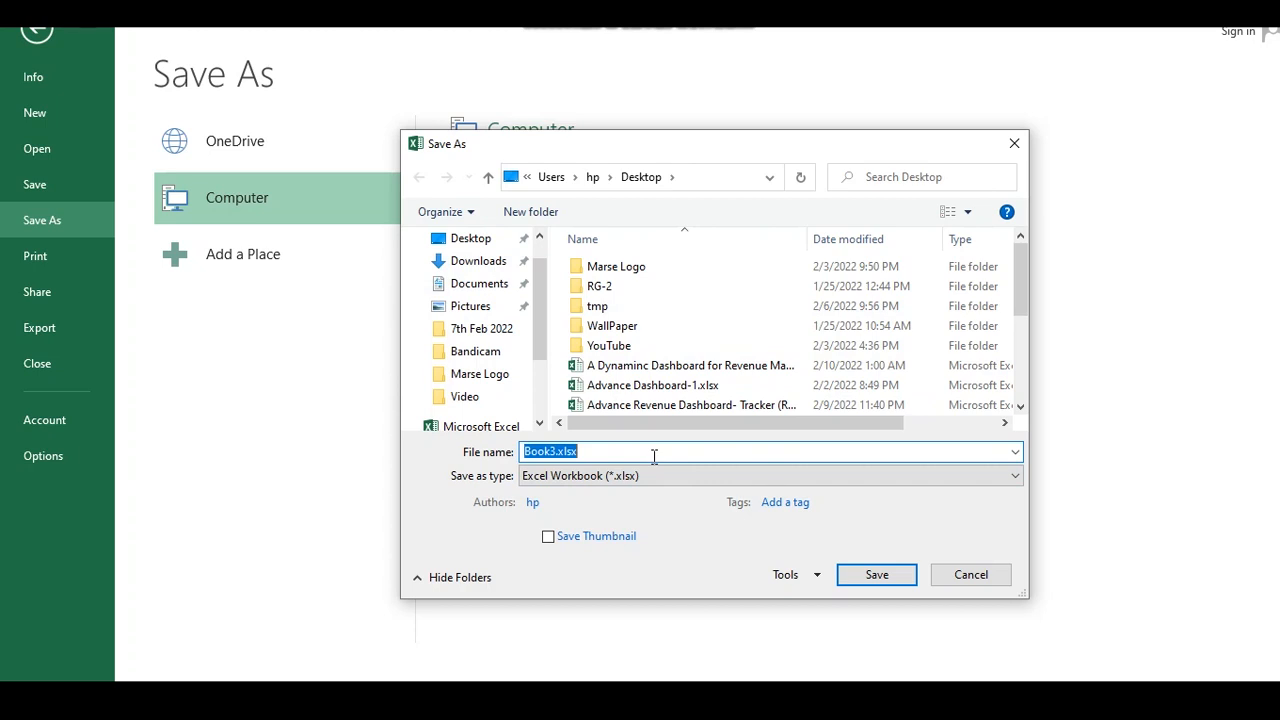
{"action": "type", "text": "A D"}
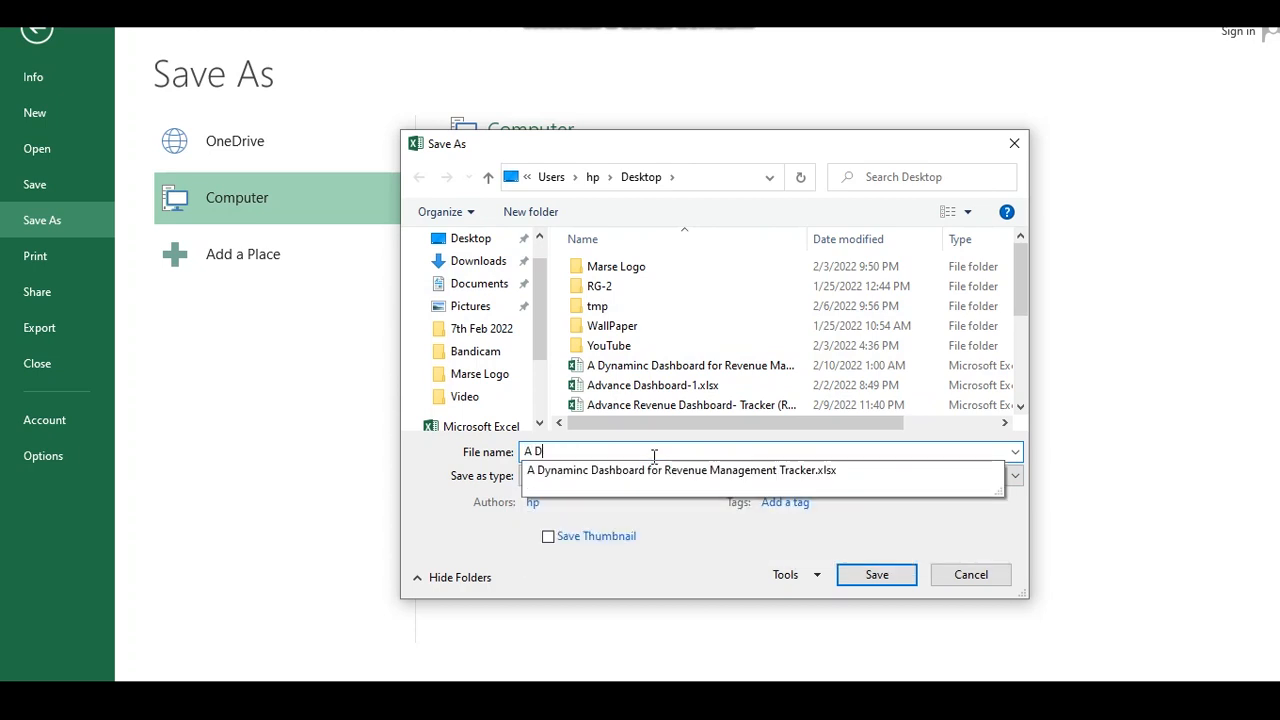
{"action": "type", "text": "ynamic Dashboard for Revenue Tracker"}
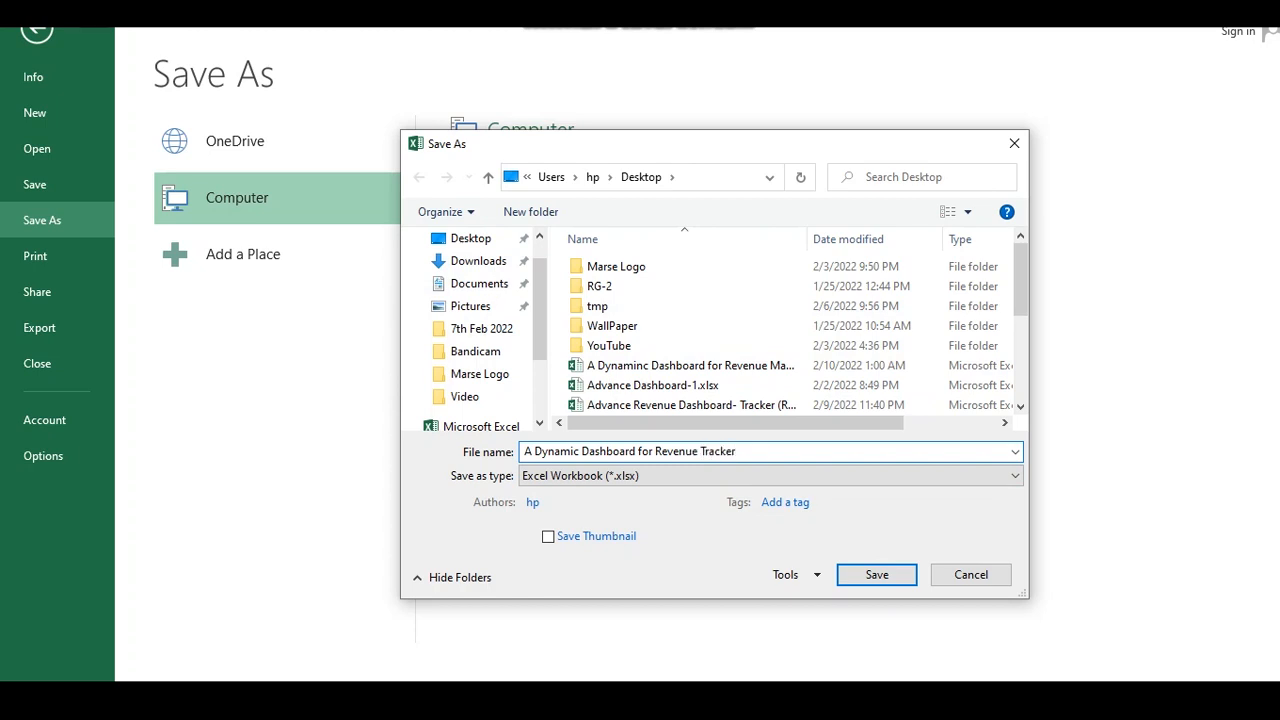
{"action": "left_click", "coordinate": [880, 573]}
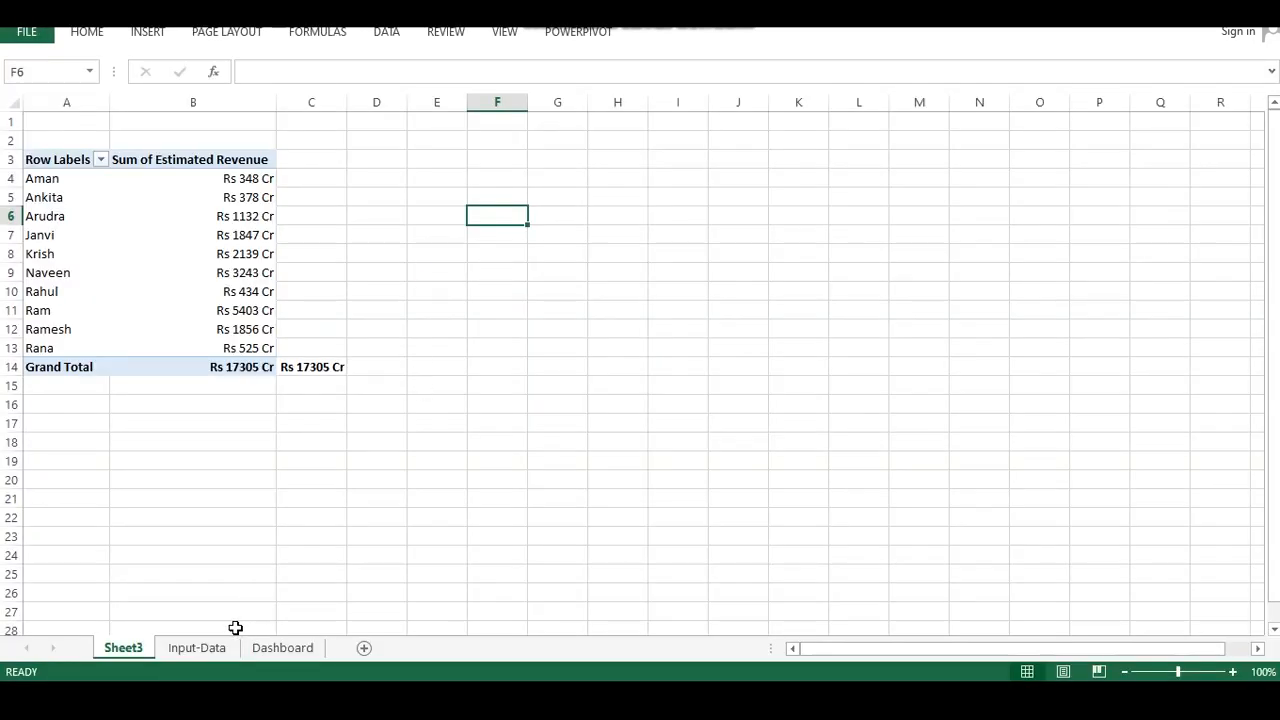
Rename the Sheet3 worksheet to "Pivot Table"
{"action": "right_click", "coordinate": [130, 647]}
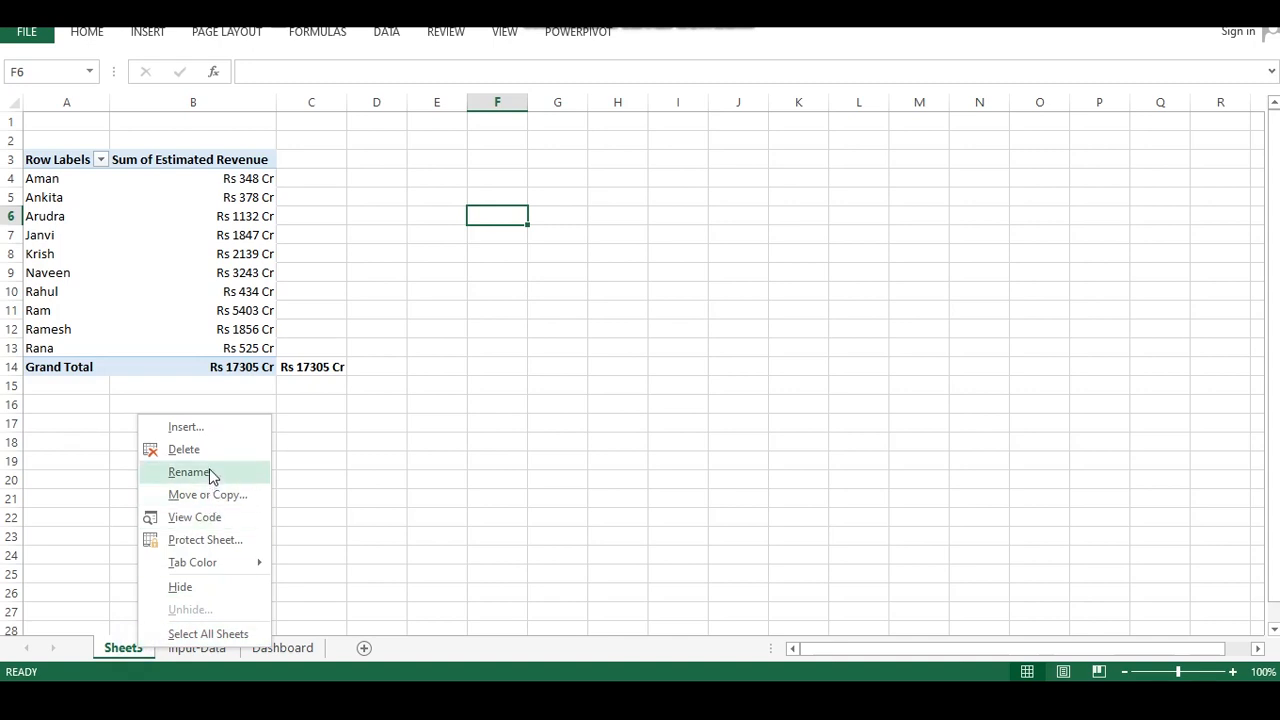
{"action": "left_click", "coordinate": [209, 470]}
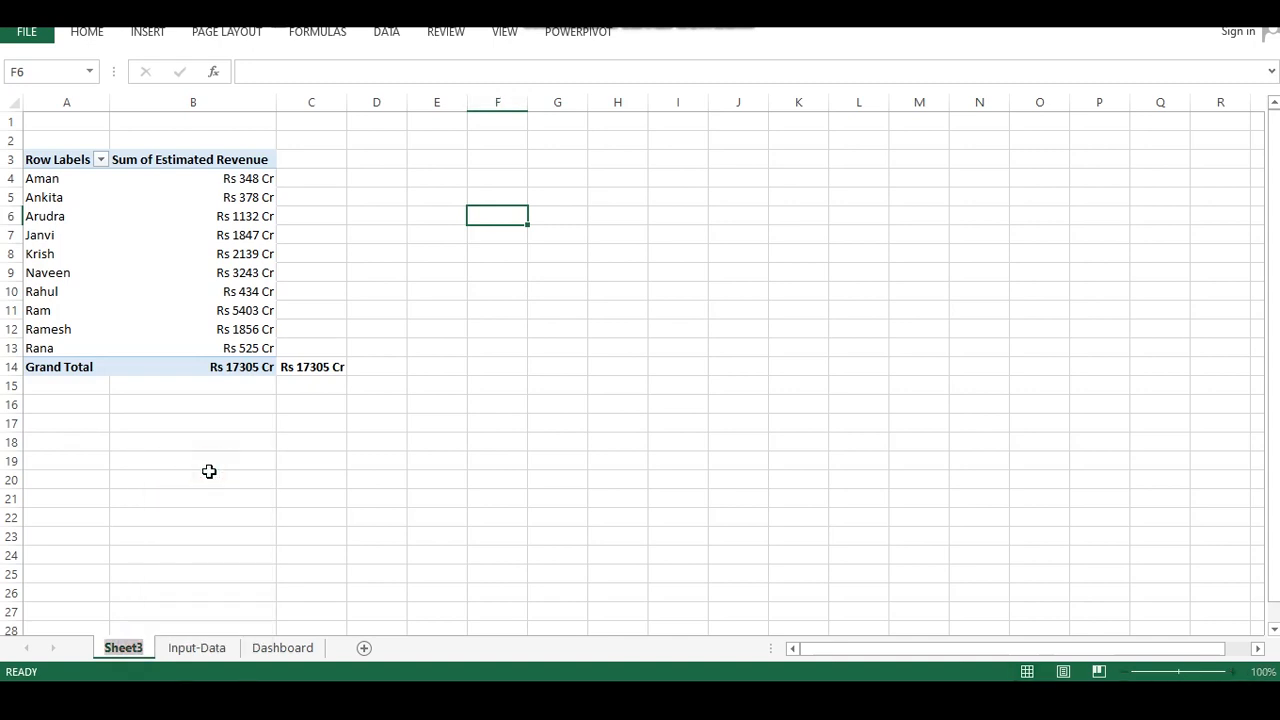
{"action": "type", "text": "Pi"}
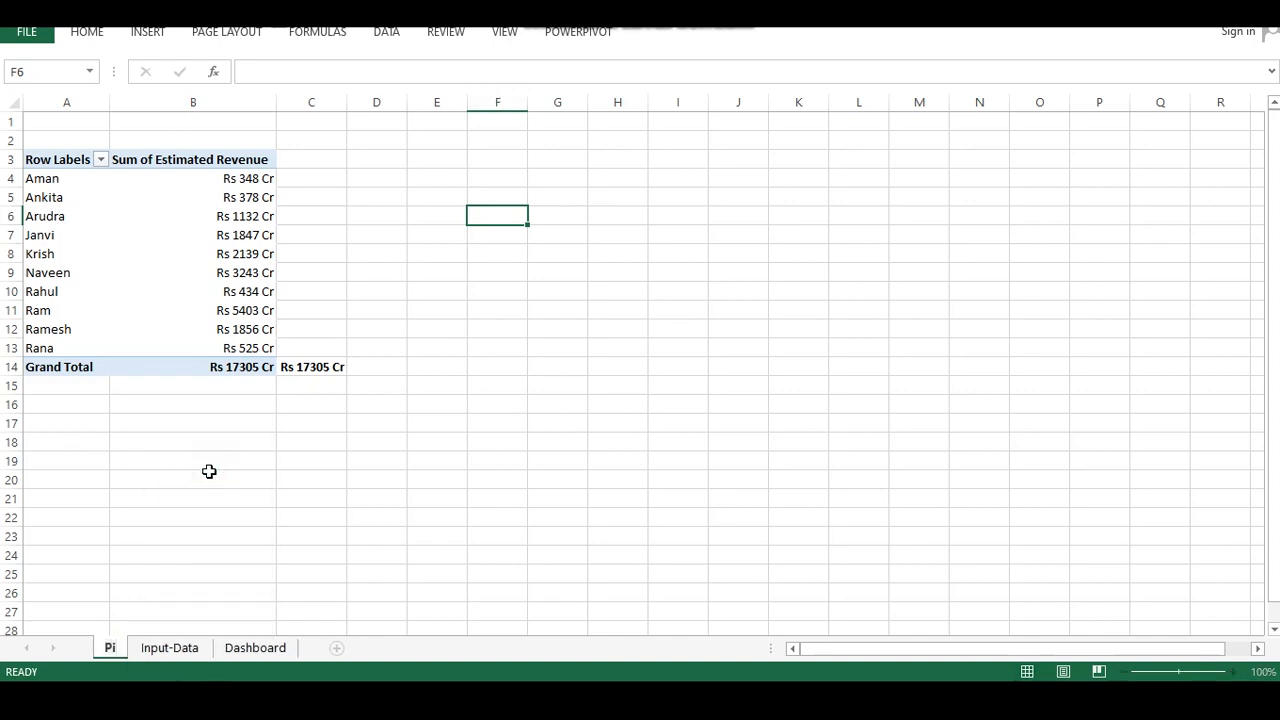
{"action": "type", "text": "vot"}
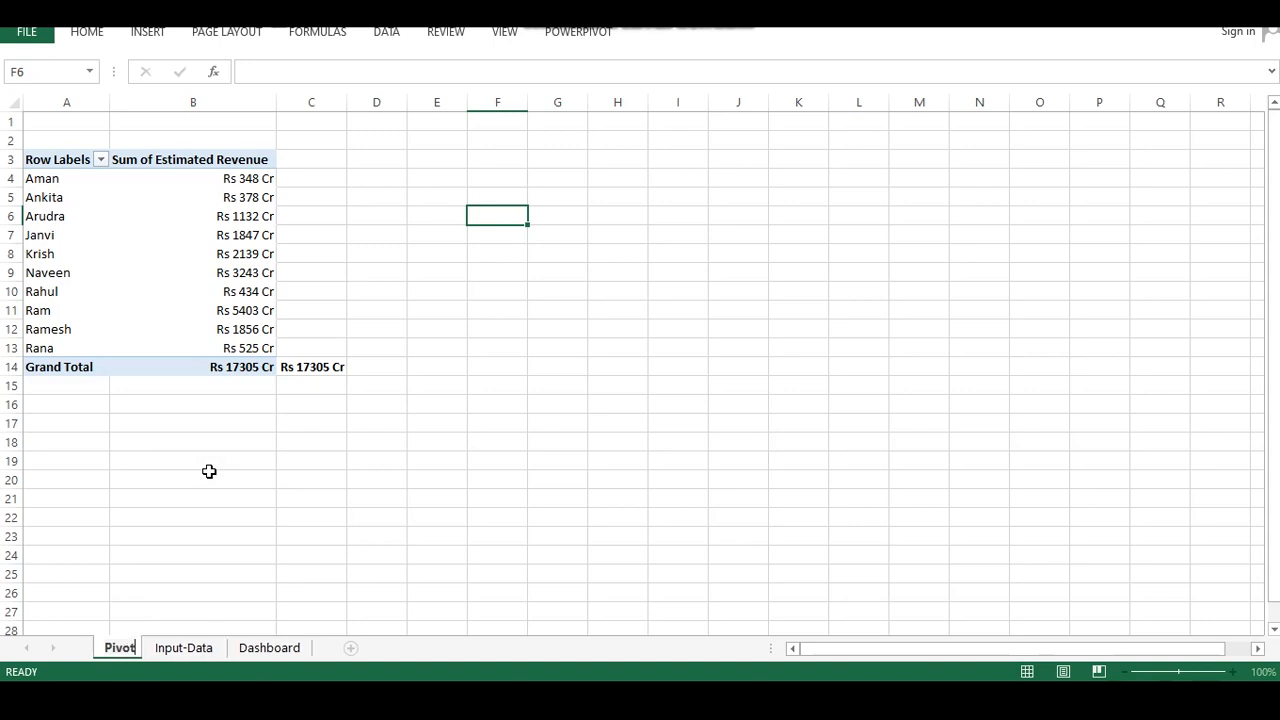
{"action": "type", "text": " Table"}
{"action": "key", "text": "Return"}
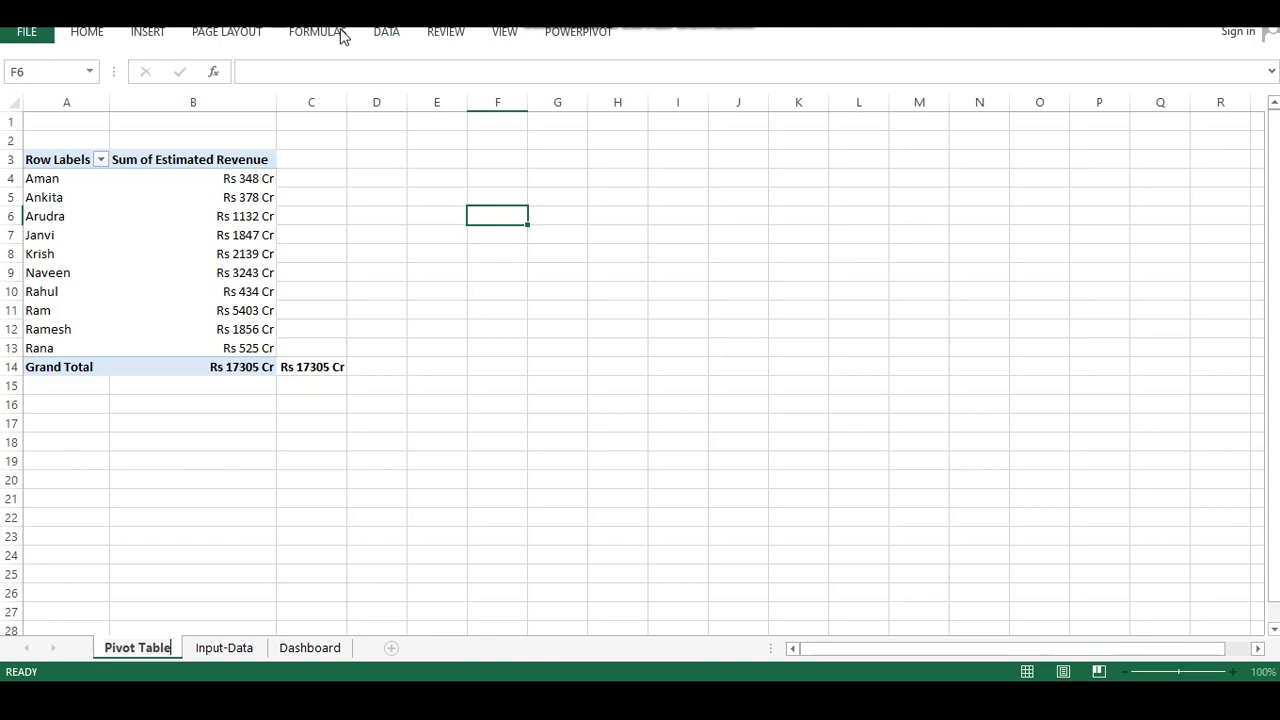
Insert a clustered column pivot chart from the distributor revenue pivot table
{"action": "left_click", "coordinate": [218, 264]}
{"action": "key", "text": "ctrl+a"}
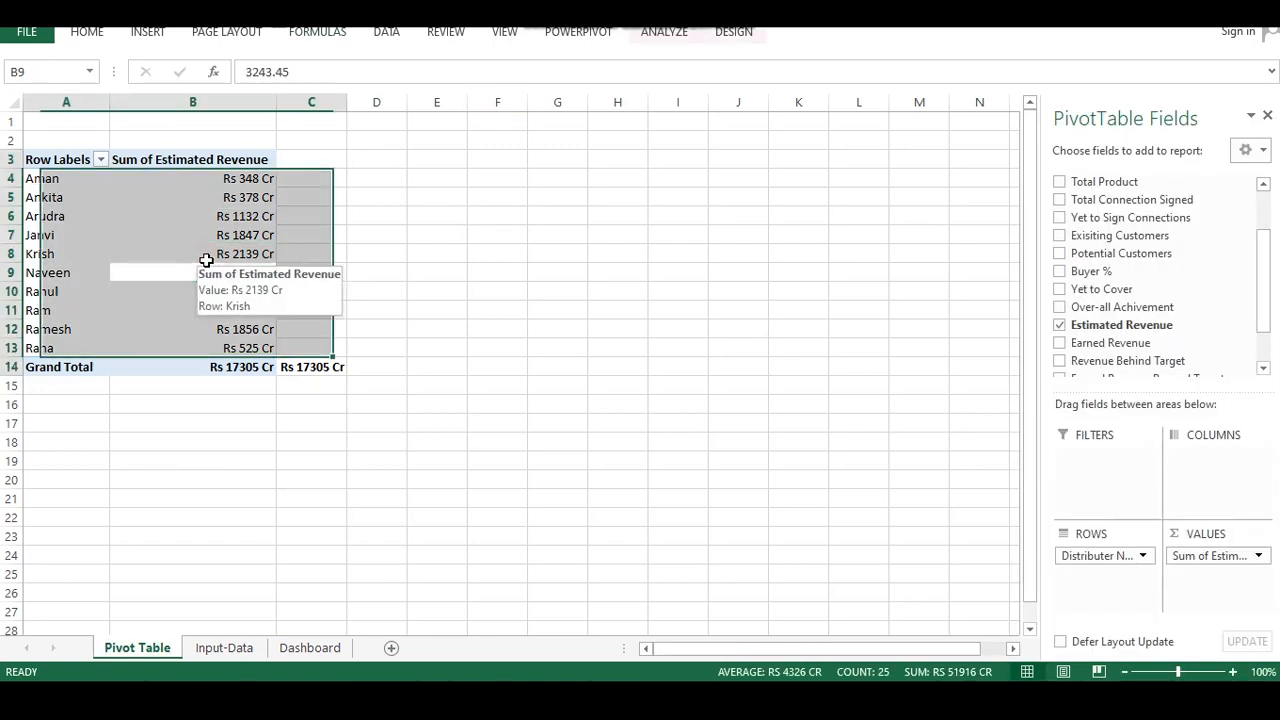
{"action": "left_click", "coordinate": [150, 33]}
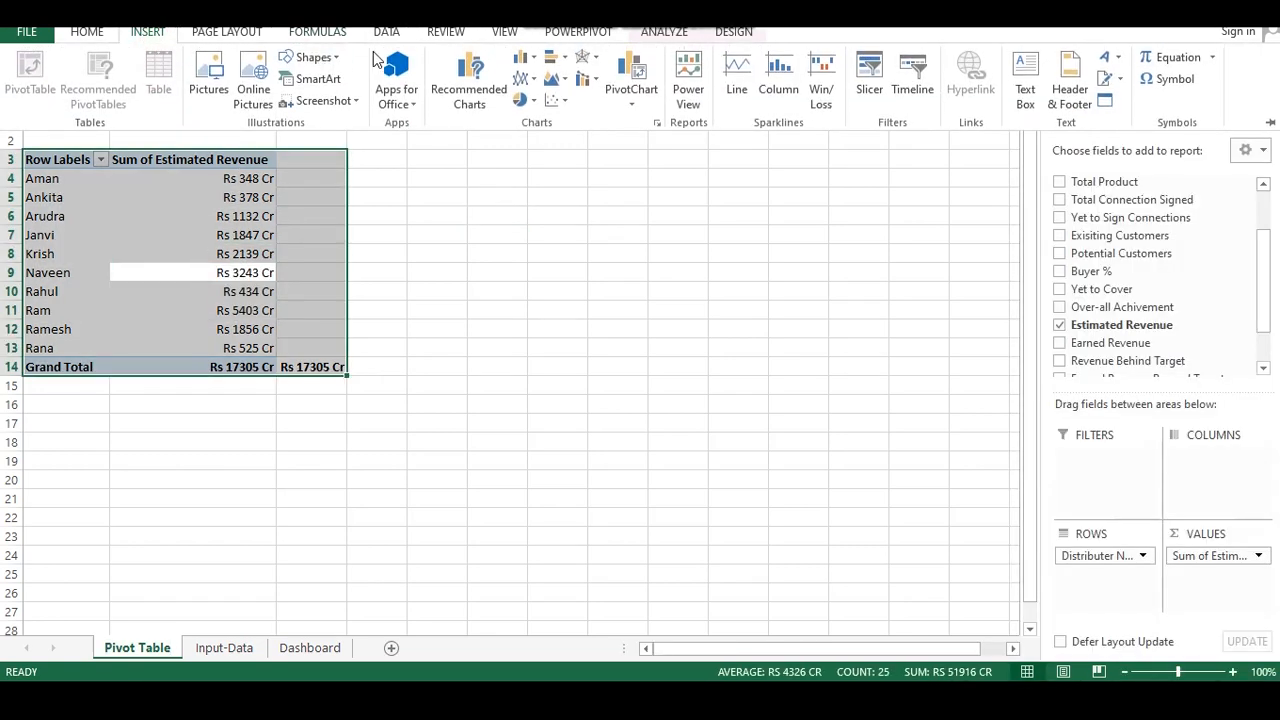
{"action": "left_click", "coordinate": [531, 61]}
{"action": "left_click", "coordinate": [528, 116]}
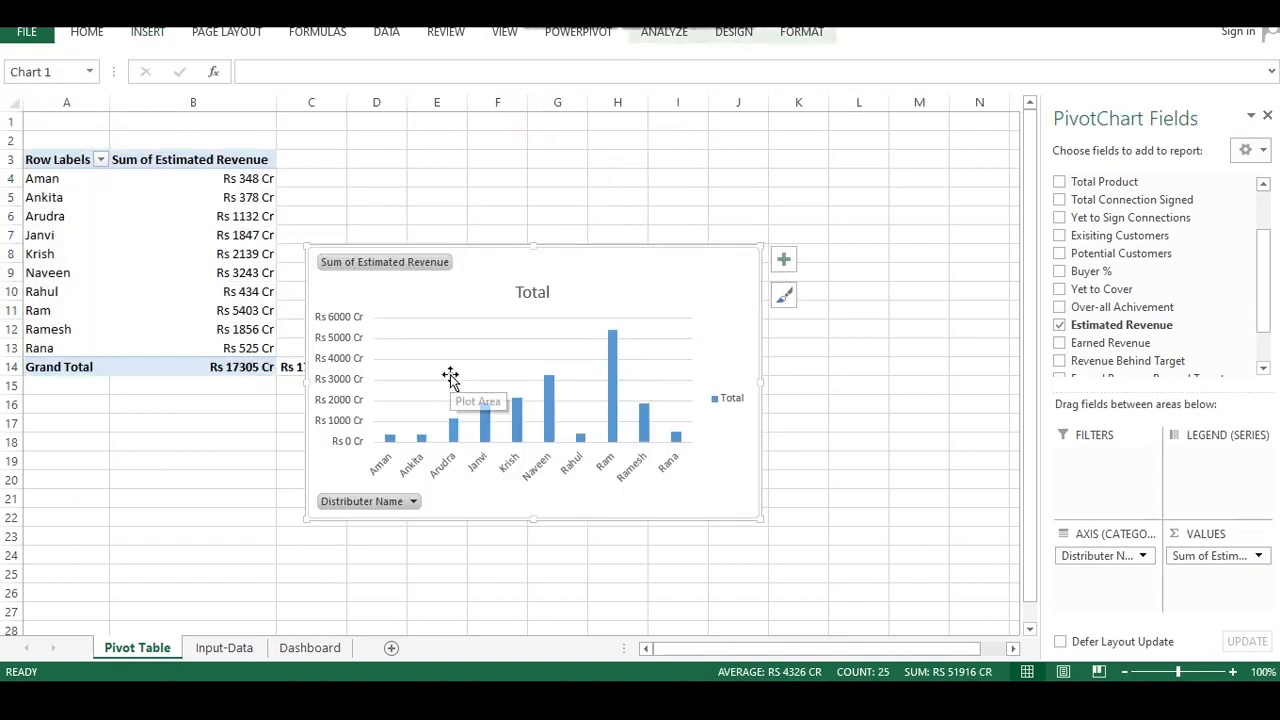
Apply a different predefined chart style to the pivot chart
{"action": "left_click", "coordinate": [781, 298]}
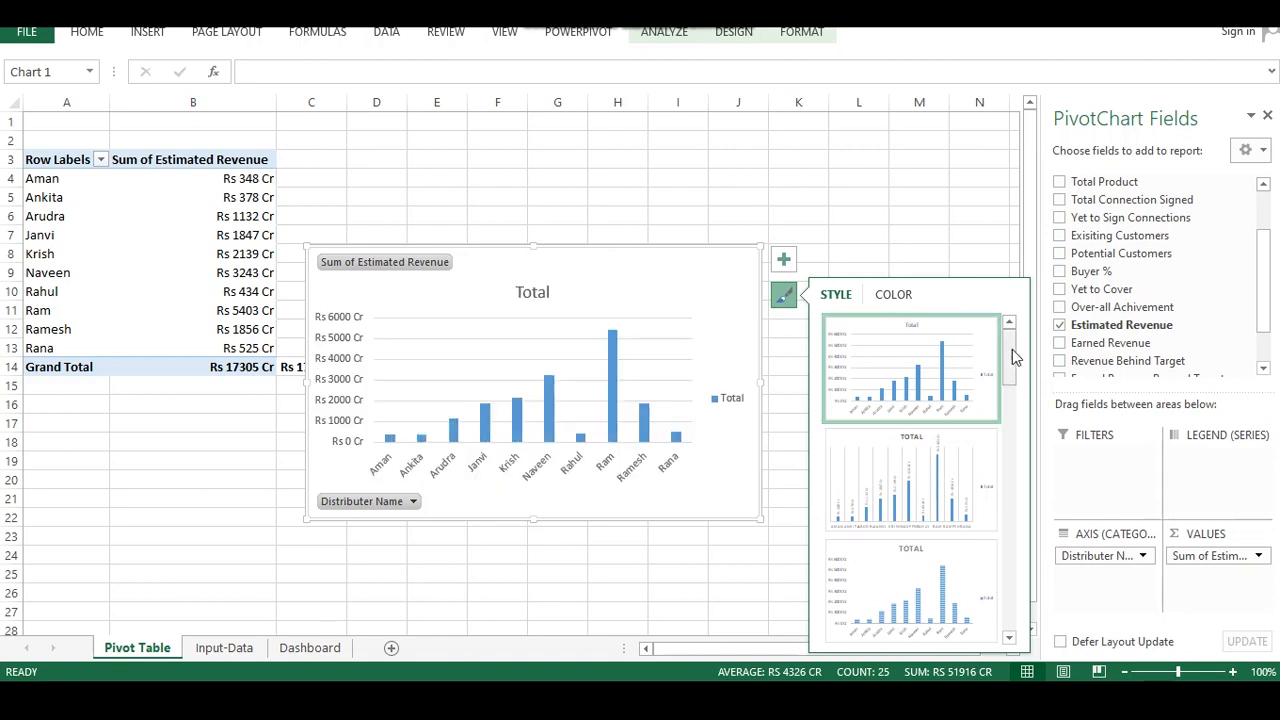
{"action": "left_click_drag", "start_coordinate": [1010, 349], "coordinate": [963, 563]}
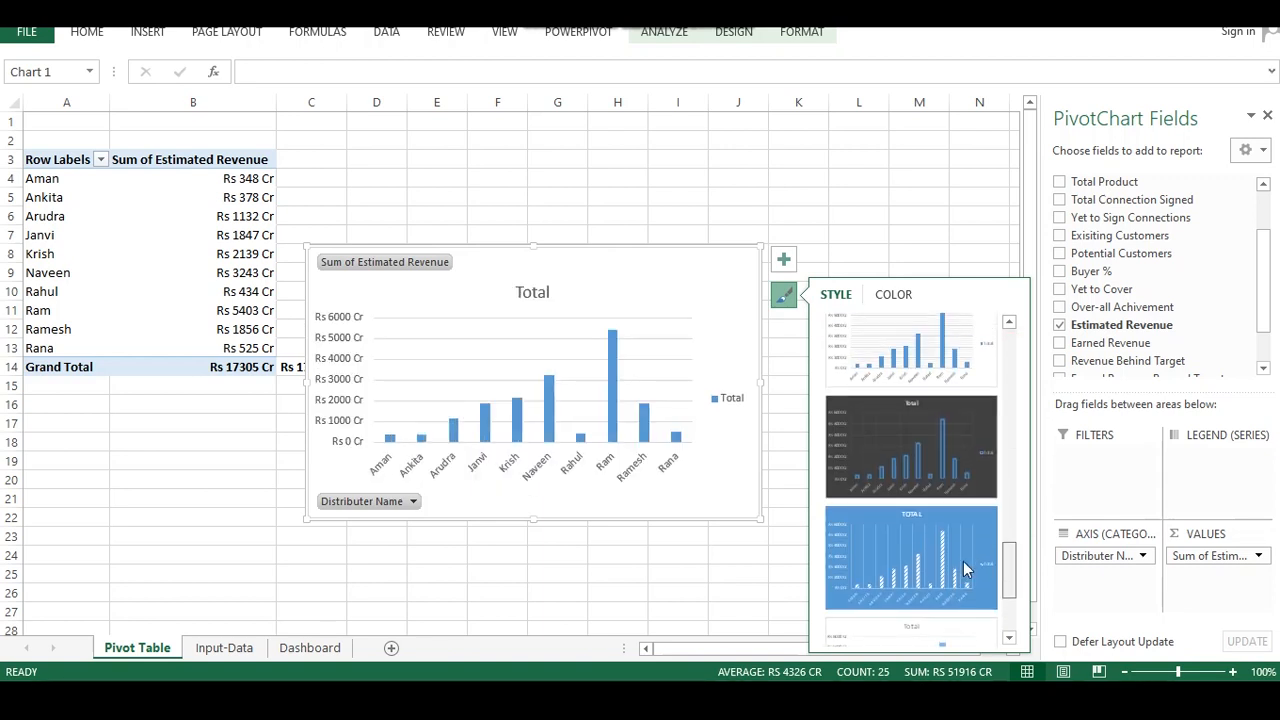
{"action": "scroll", "coordinate": [963, 560], "scroll_direction": "up", "scroll_amount": 3}
{"action": "left_click", "coordinate": [934, 457]}
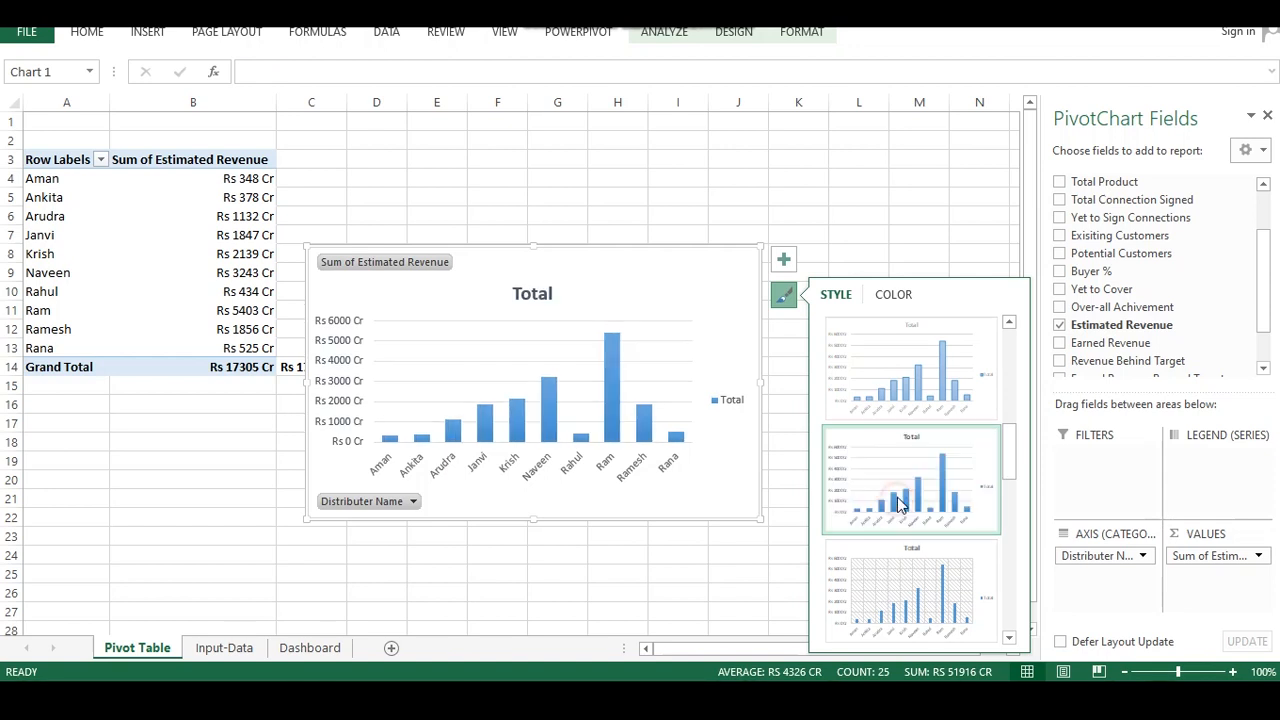
{"action": "left_click", "coordinate": [940, 371]}
{"action": "left_click", "coordinate": [903, 484]}
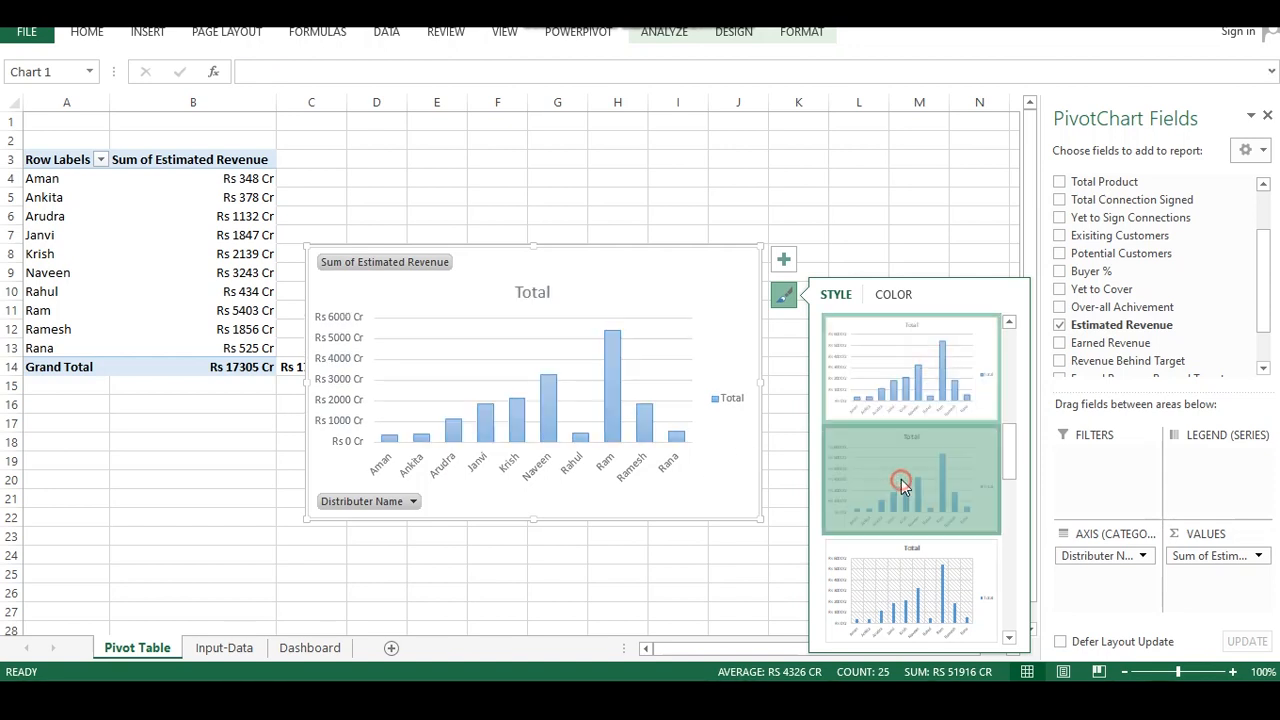
{"action": "left_click", "coordinate": [603, 557]}
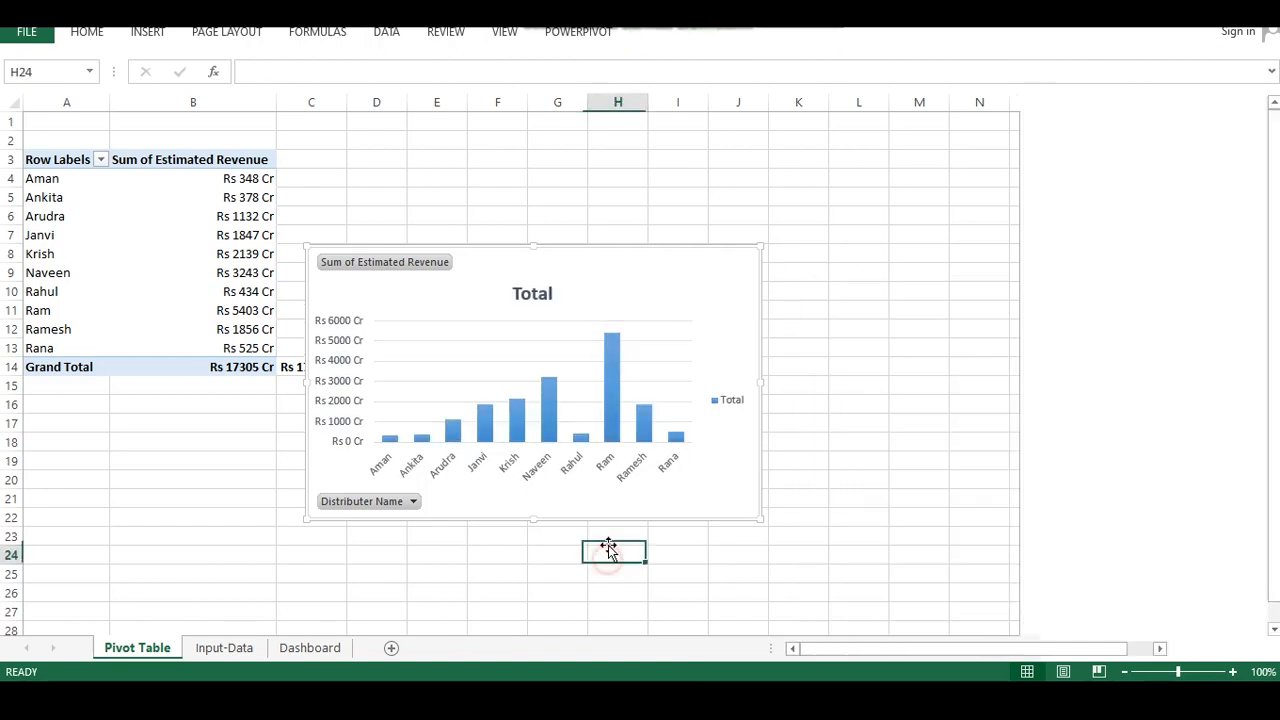
Delete the chart's vertical value axis
{"action": "left_click", "coordinate": [391, 384]}
{"action": "right_click", "coordinate": [397, 340]}
{"action": "left_click", "coordinate": [338, 345]}
{"action": "right_click", "coordinate": [338, 345]}
{"action": "left_click", "coordinate": [367, 352]}
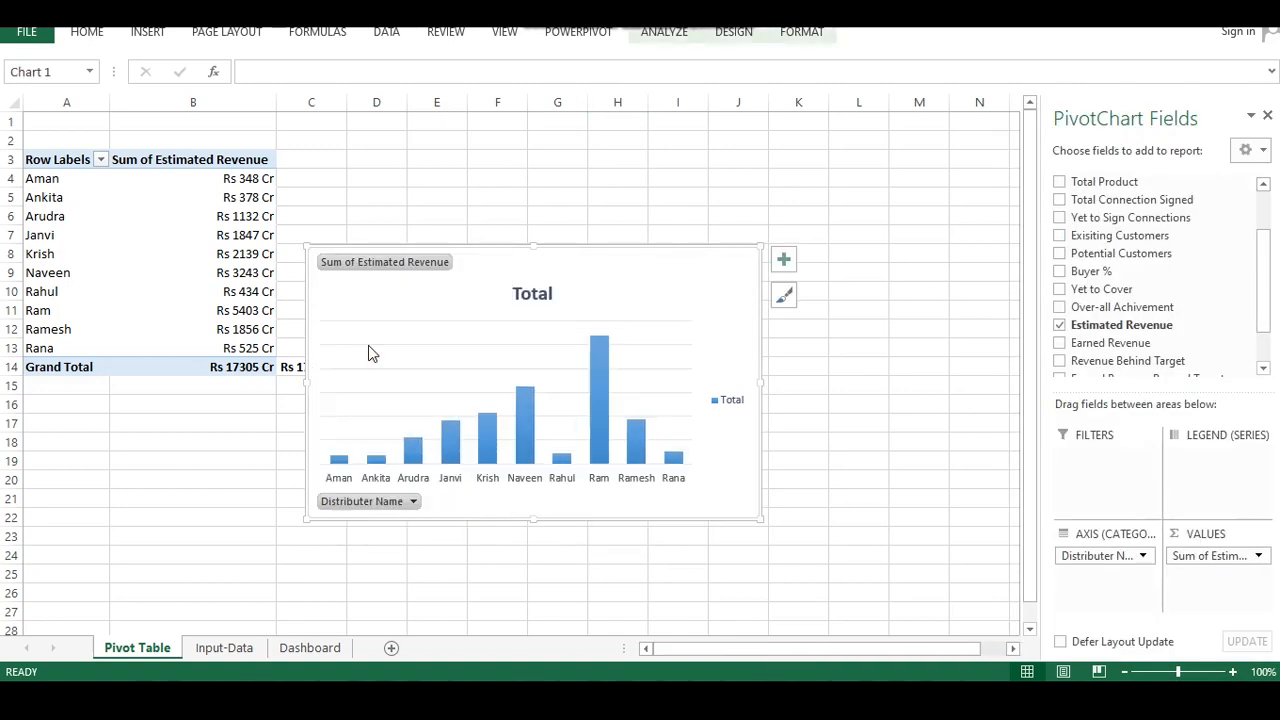
{"action": "left_click", "coordinate": [421, 377]}
{"action": "left_click", "coordinate": [512, 367]}
{"action": "right_click", "coordinate": [663, 363]}
{"action": "left_click", "coordinate": [698, 376]}
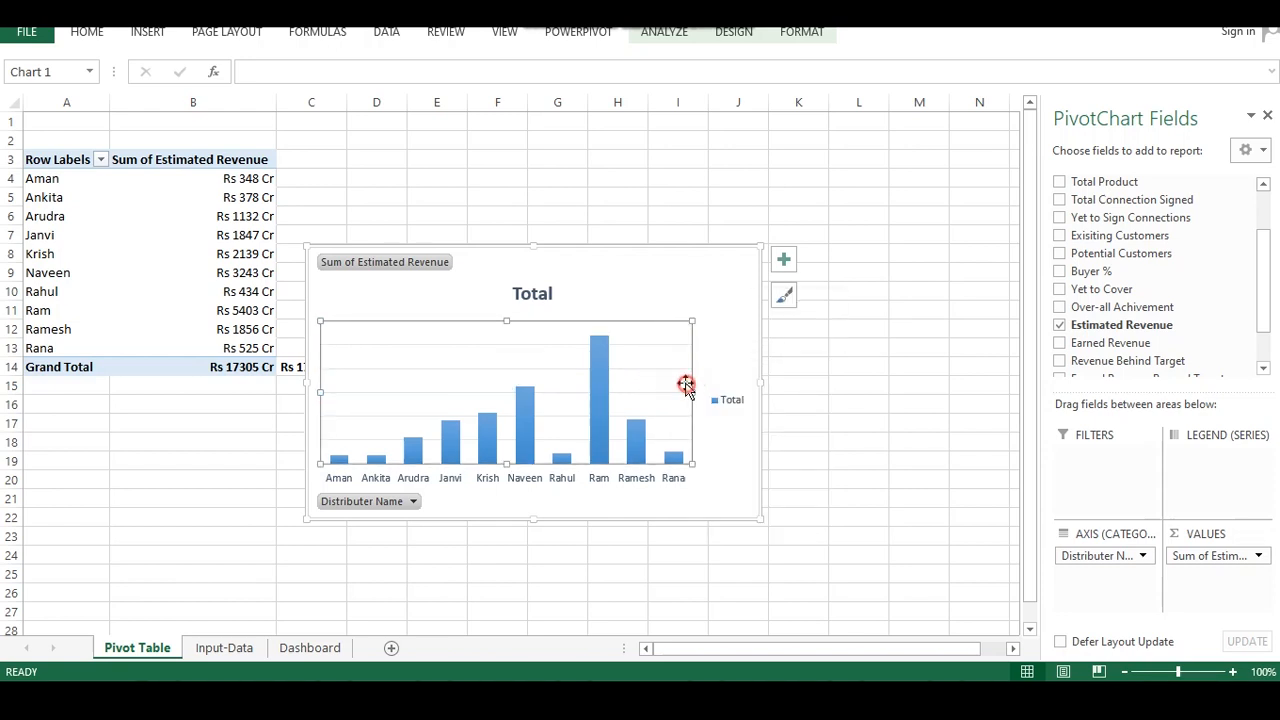
{"action": "left_click", "coordinate": [731, 558]}
{"action": "left_click", "coordinate": [651, 374]}
{"action": "right_click", "coordinate": [622, 403]}
{"action": "left_click", "coordinate": [510, 373]}
{"action": "left_click", "coordinate": [428, 383]}
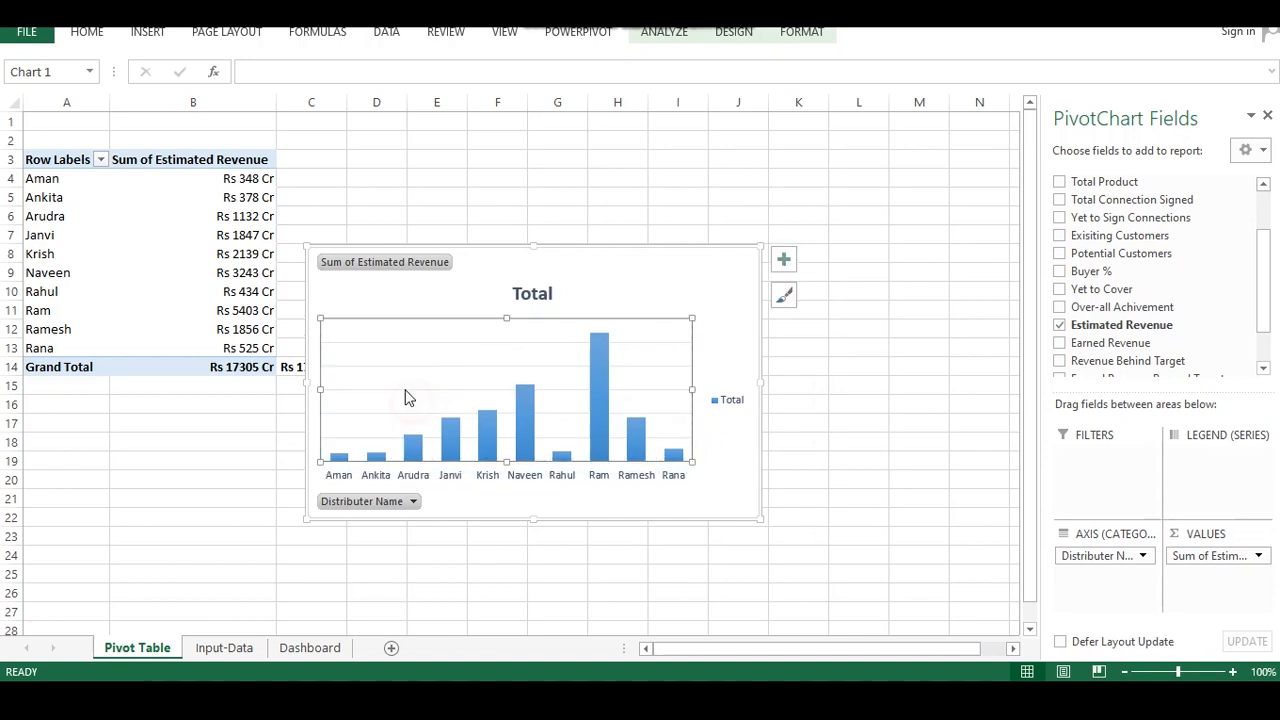
{"action": "left_click", "coordinate": [405, 375]}
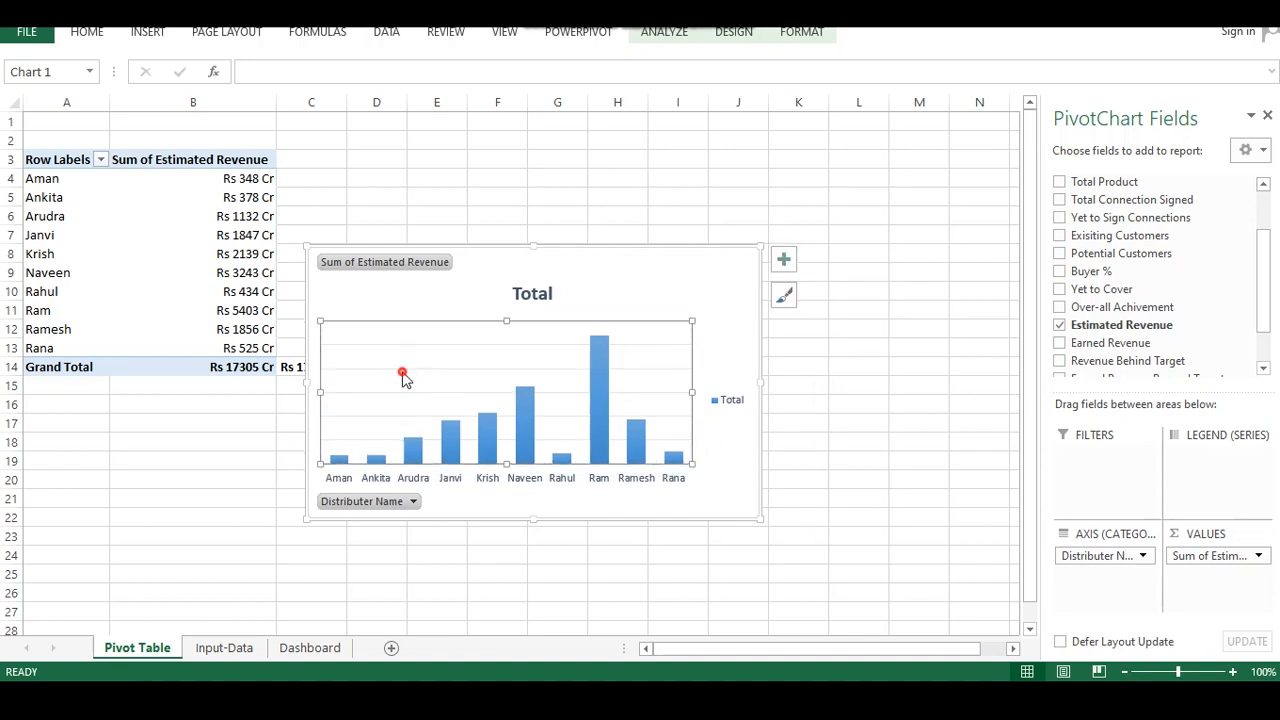
Hide the value field and axis field buttons on the pivot chart
{"action": "right_click", "coordinate": [383, 266]}
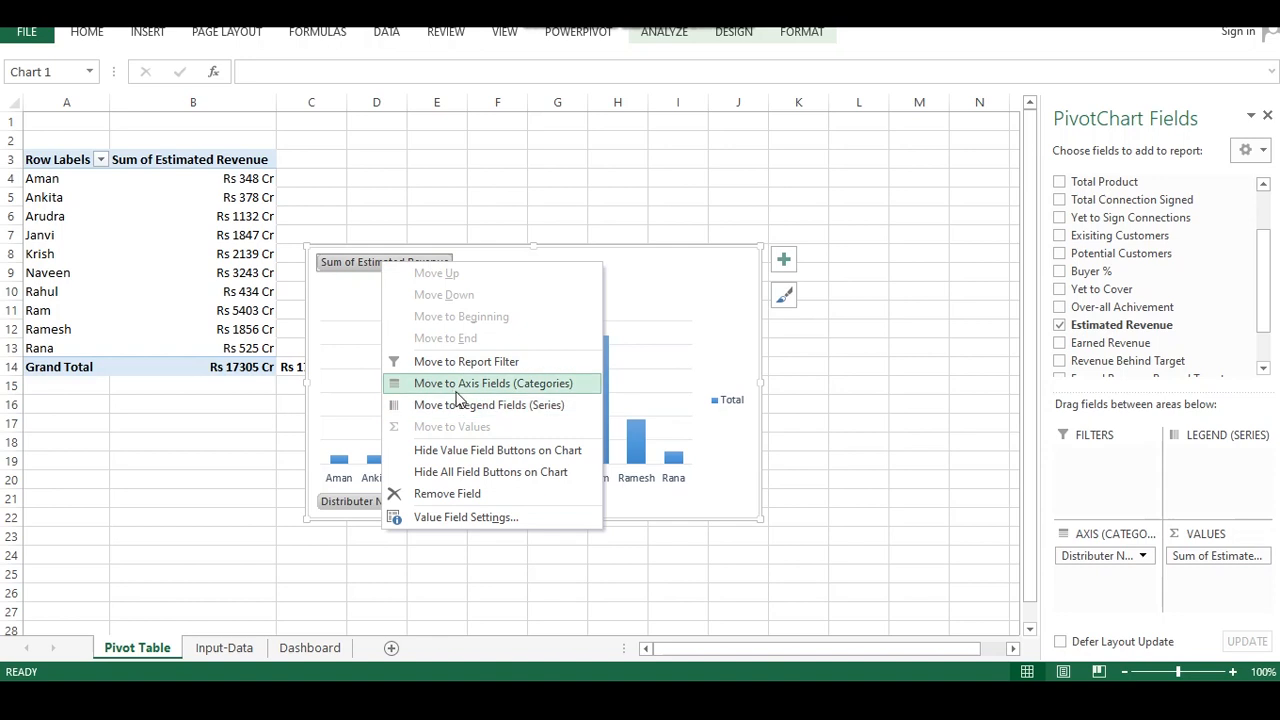
{"action": "left_click", "coordinate": [453, 451]}
{"action": "right_click", "coordinate": [390, 503]}
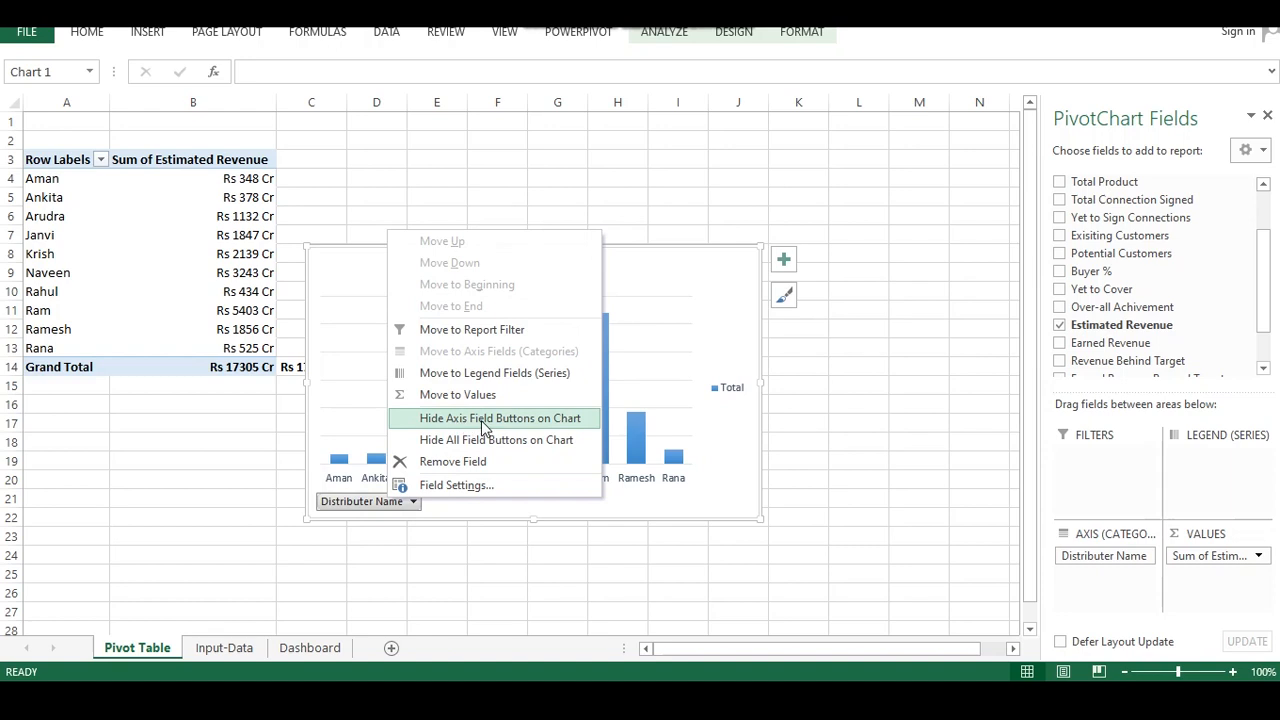
{"action": "left_click", "coordinate": [484, 425]}
Remove the chart title and the legend from the pivot chart
{"action": "left_click", "coordinate": [536, 269]}
{"action": "right_click", "coordinate": [546, 274]}
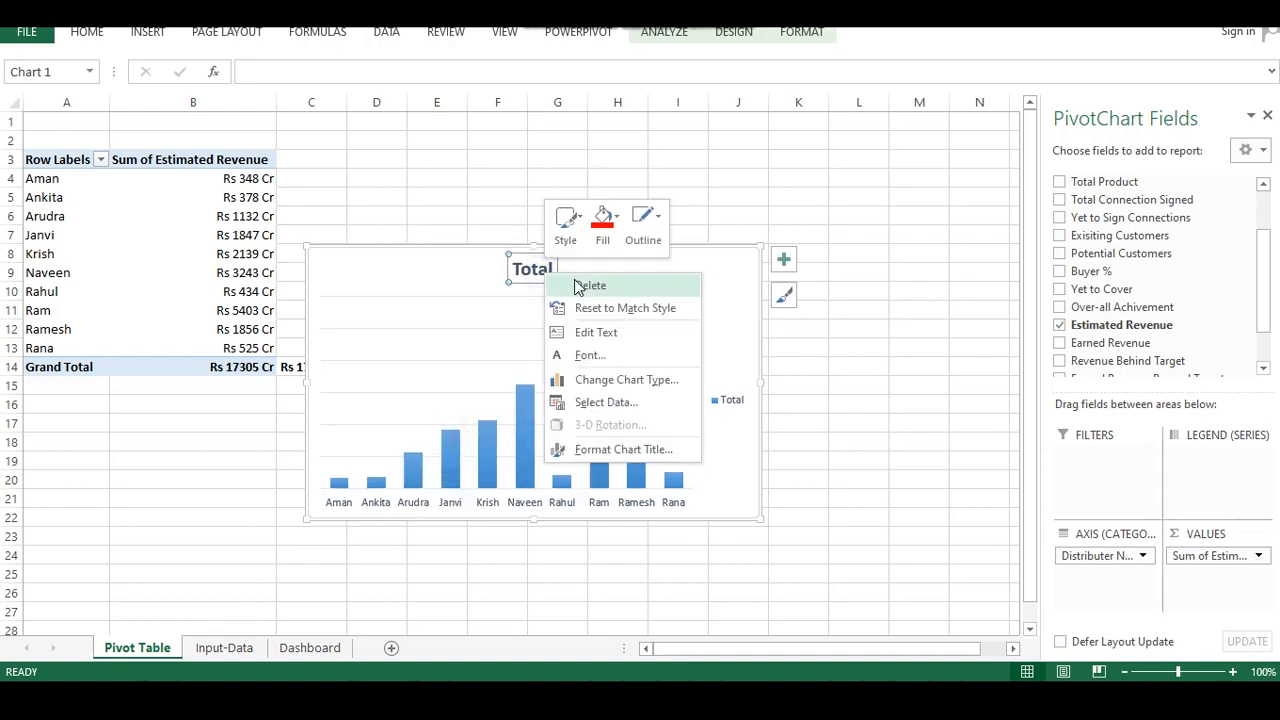
{"action": "left_click", "coordinate": [579, 286]}
{"action": "left_click", "coordinate": [728, 385]}
{"action": "right_click", "coordinate": [728, 385]}
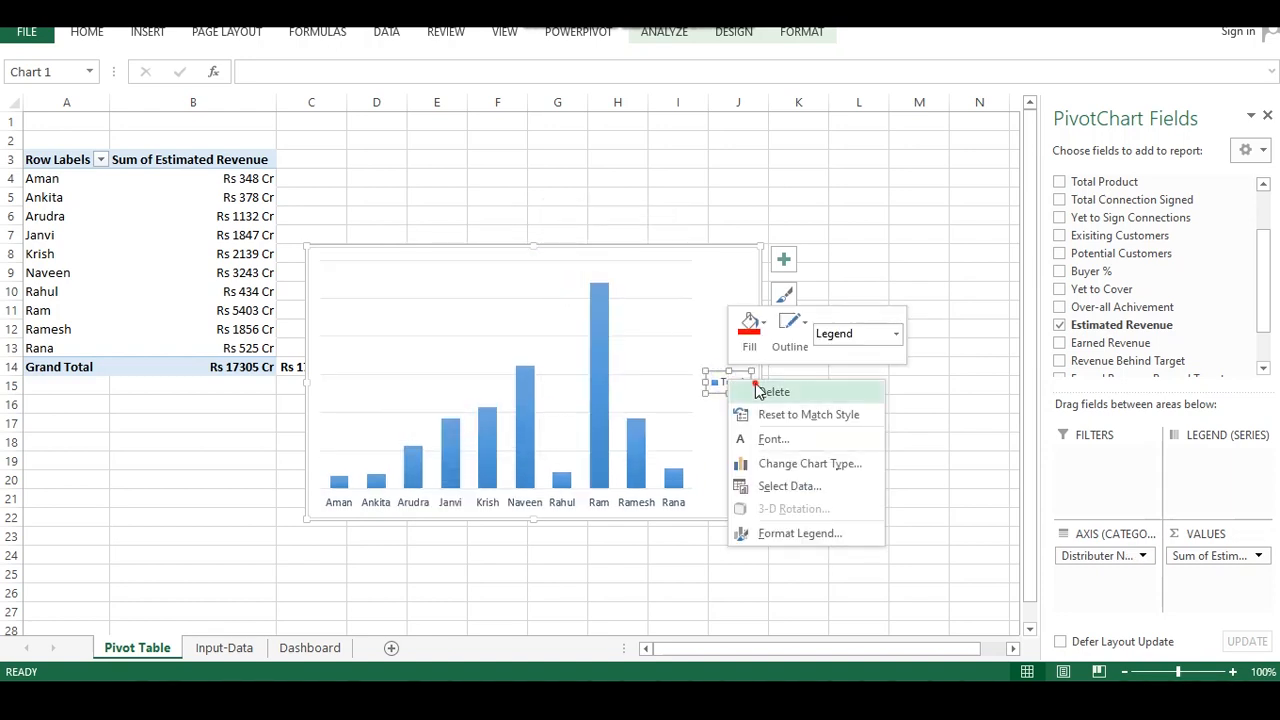
{"action": "left_click", "coordinate": [768, 391]}
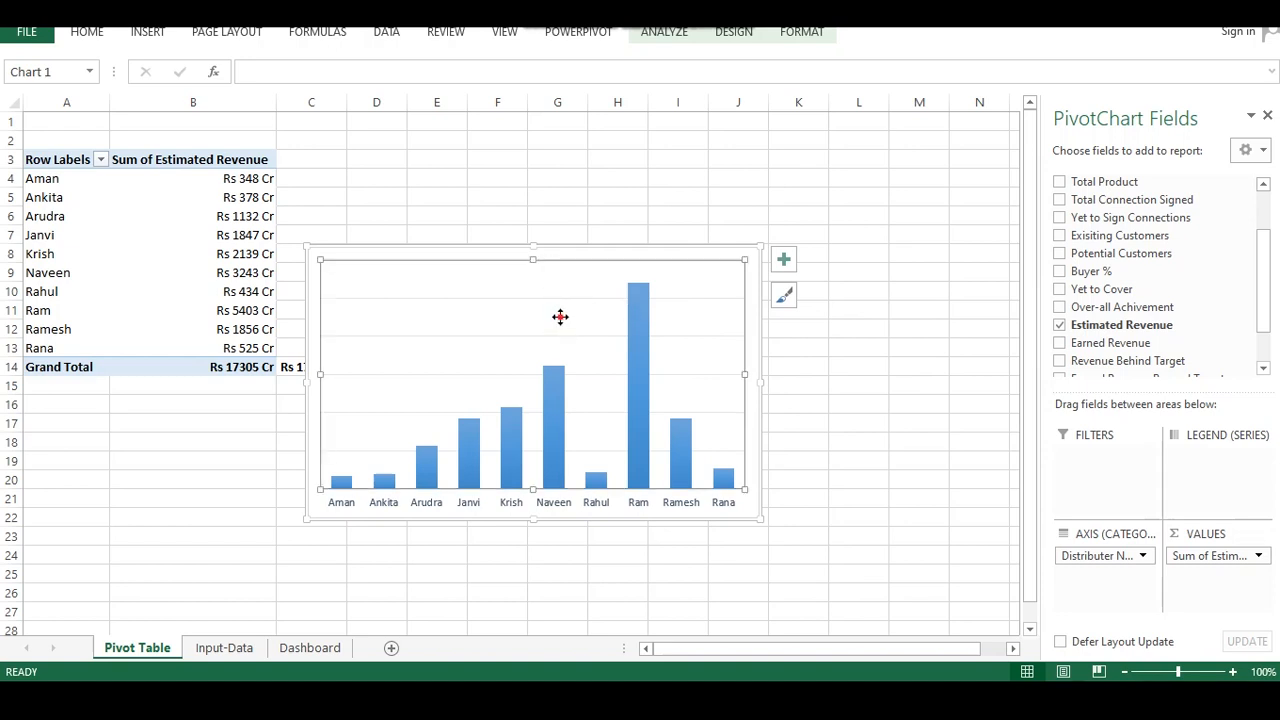
Delete the chart's horizontal gridlines and select the revenue data series
{"action": "left_click", "coordinate": [676, 534]}
{"action": "left_click", "coordinate": [715, 378]}
{"action": "left_click", "coordinate": [454, 374]}
{"action": "right_click", "coordinate": [472, 371]}
{"action": "left_click", "coordinate": [516, 383]}
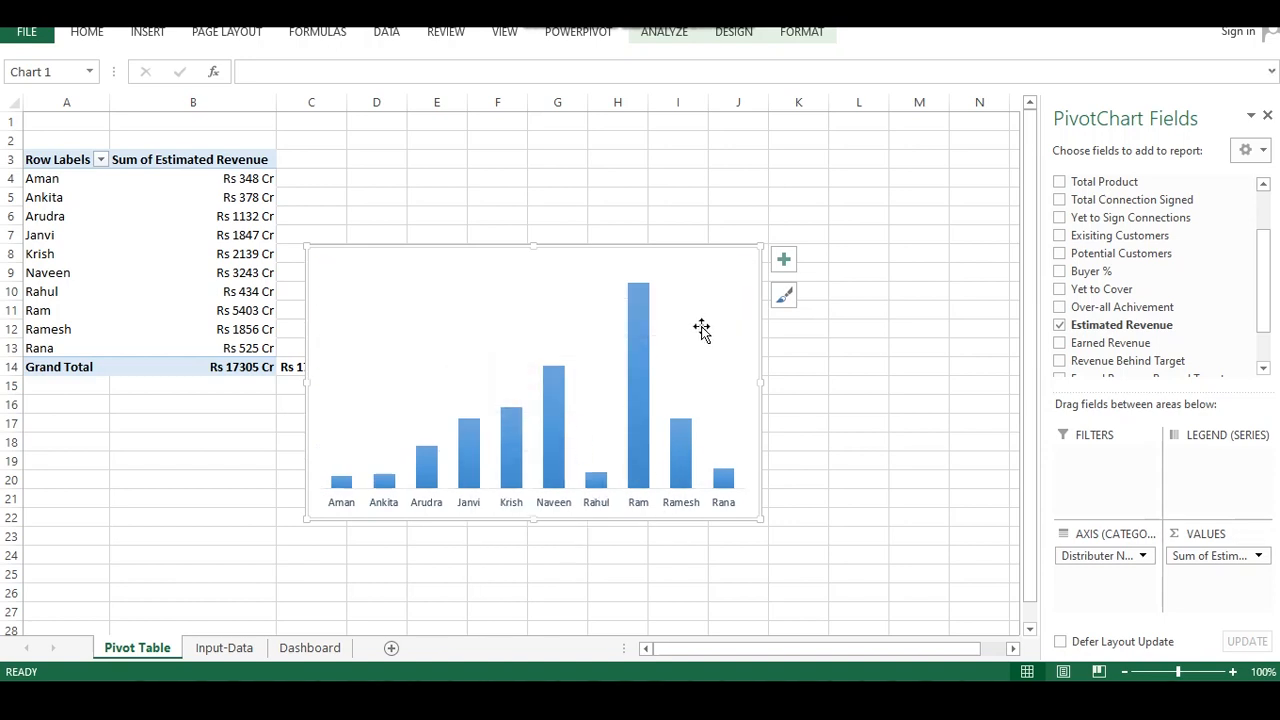
{"action": "left_click", "coordinate": [640, 366]}
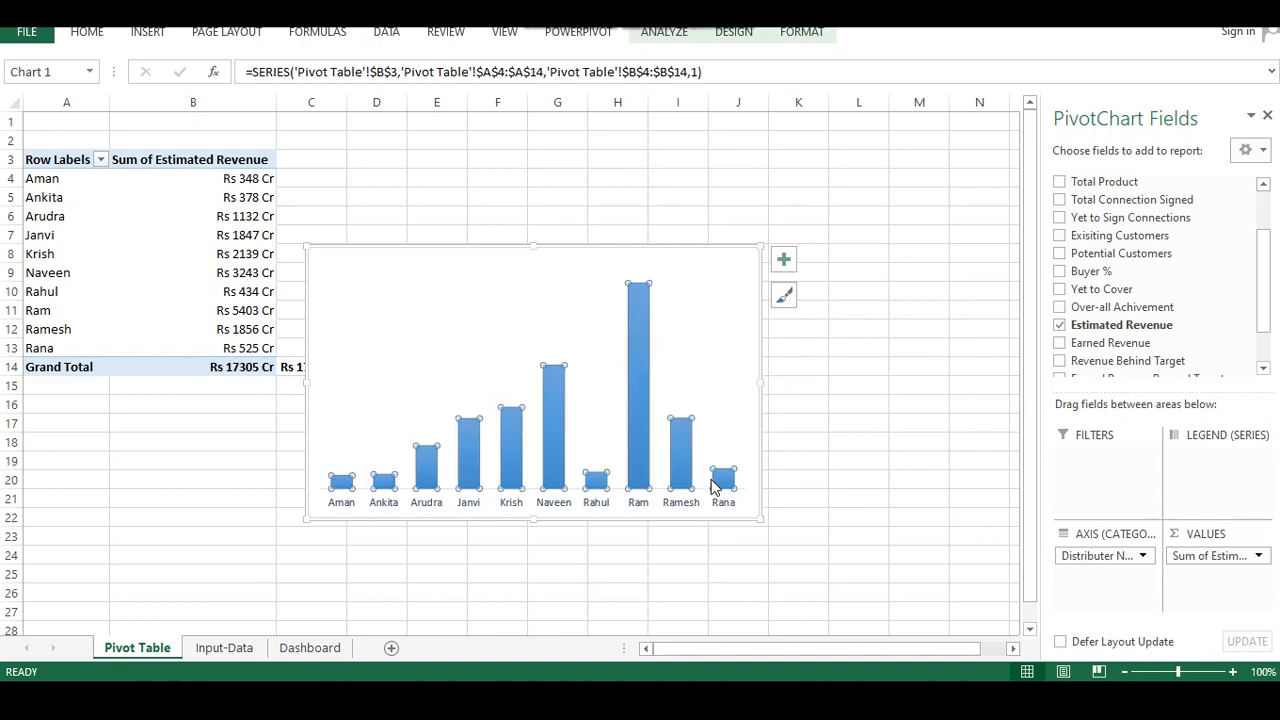
Add data labels to the revenue bars of the pivot chart
{"action": "right_click", "coordinate": [643, 379]}
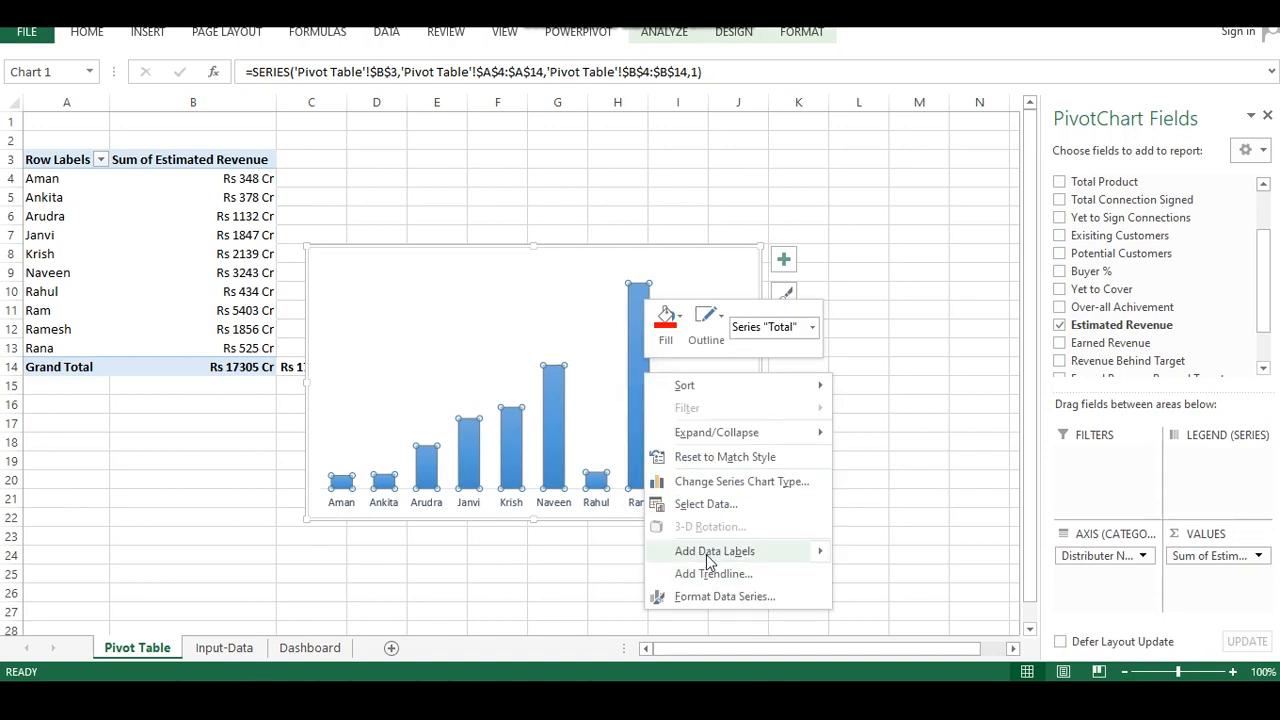
{"action": "mouse_move", "coordinate": [710, 556]}
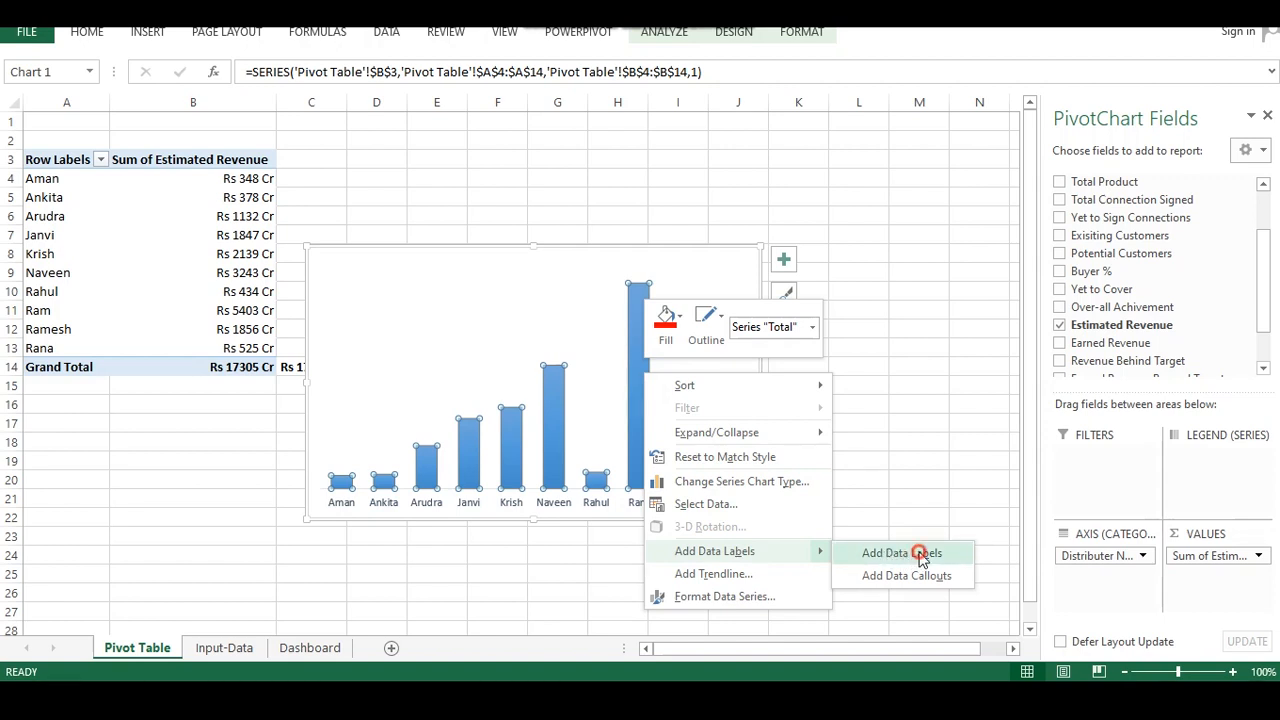
{"action": "left_click", "coordinate": [921, 556]}
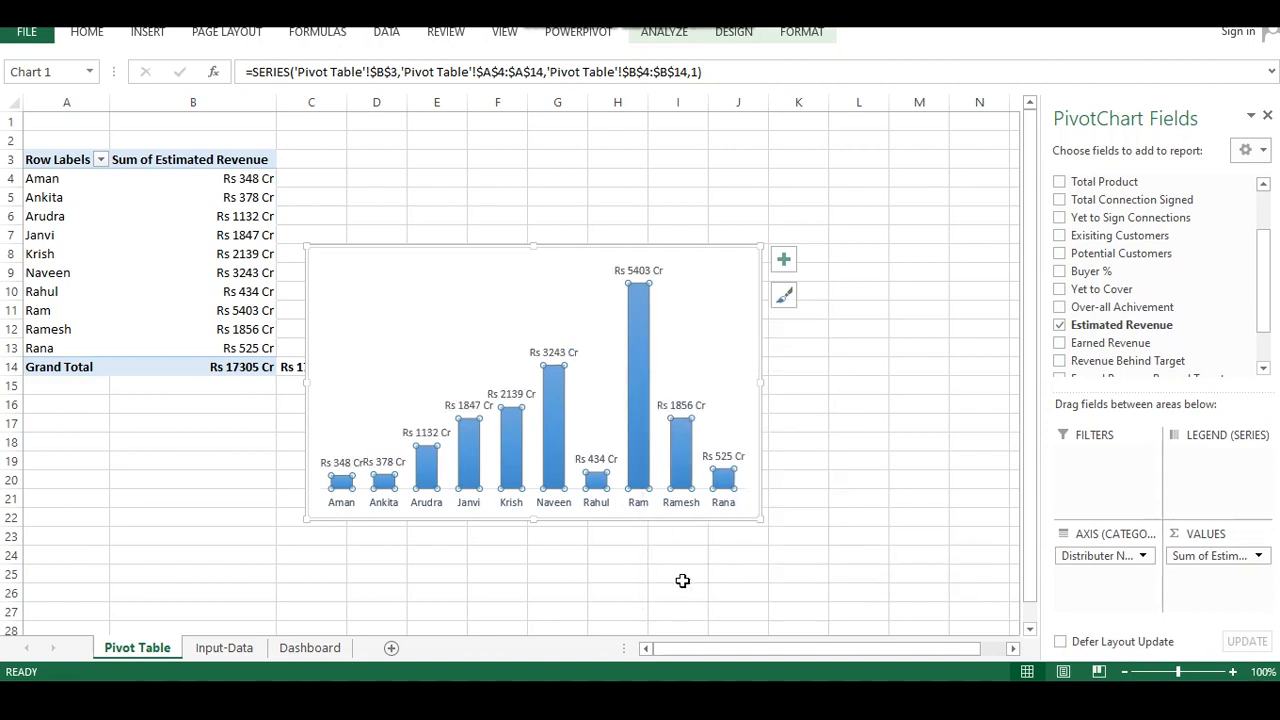
Set the font colour of the chart's data labels to black
{"action": "left_click", "coordinate": [643, 271]}
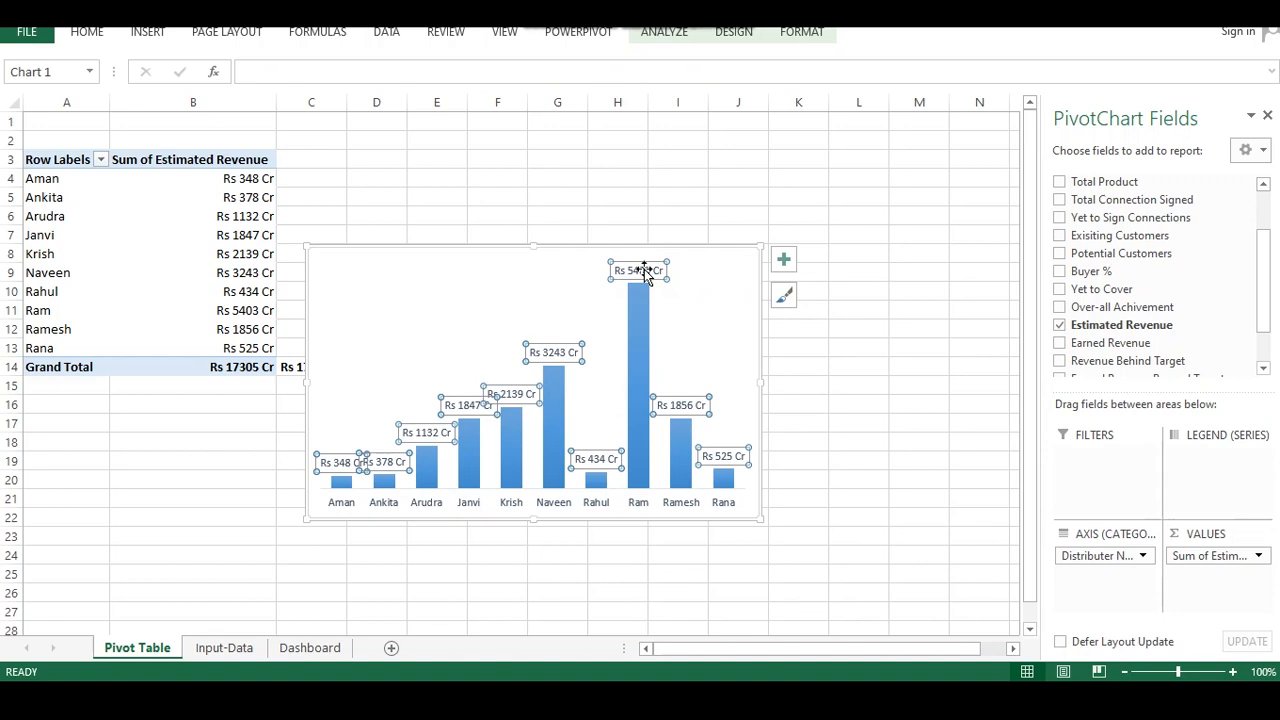
{"action": "right_click", "coordinate": [646, 268]}
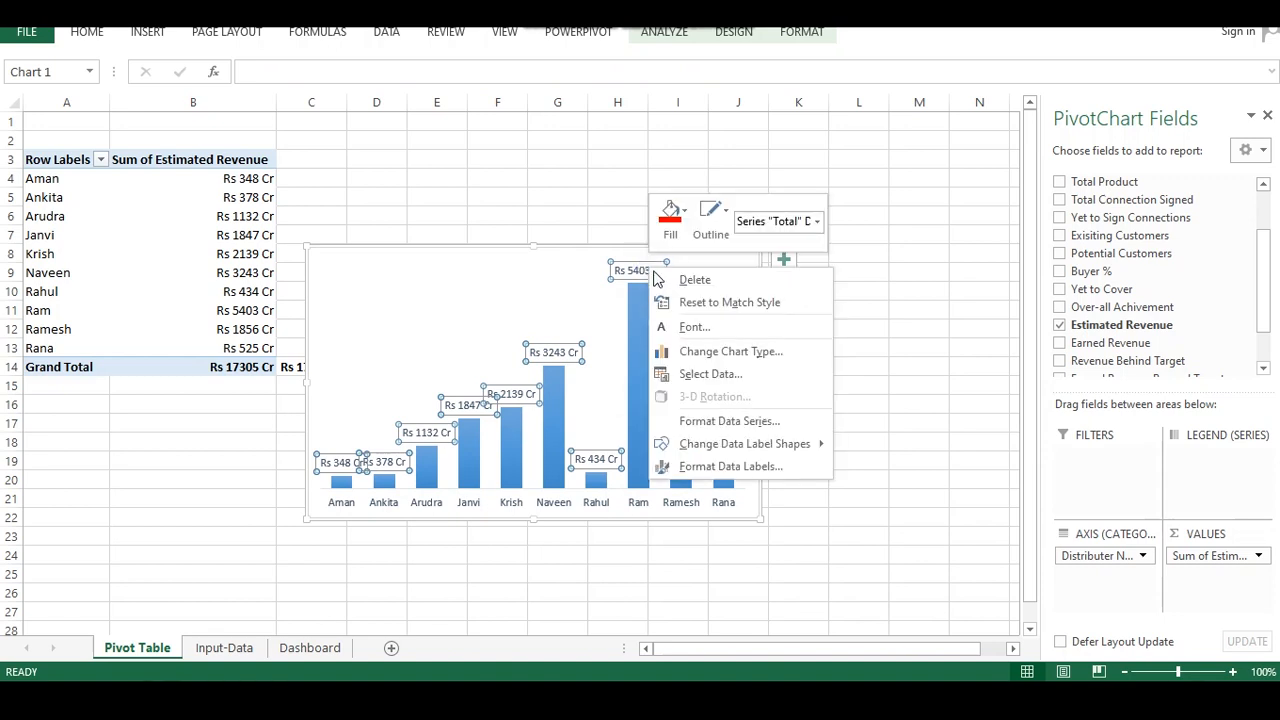
{"action": "left_click", "coordinate": [690, 327]}
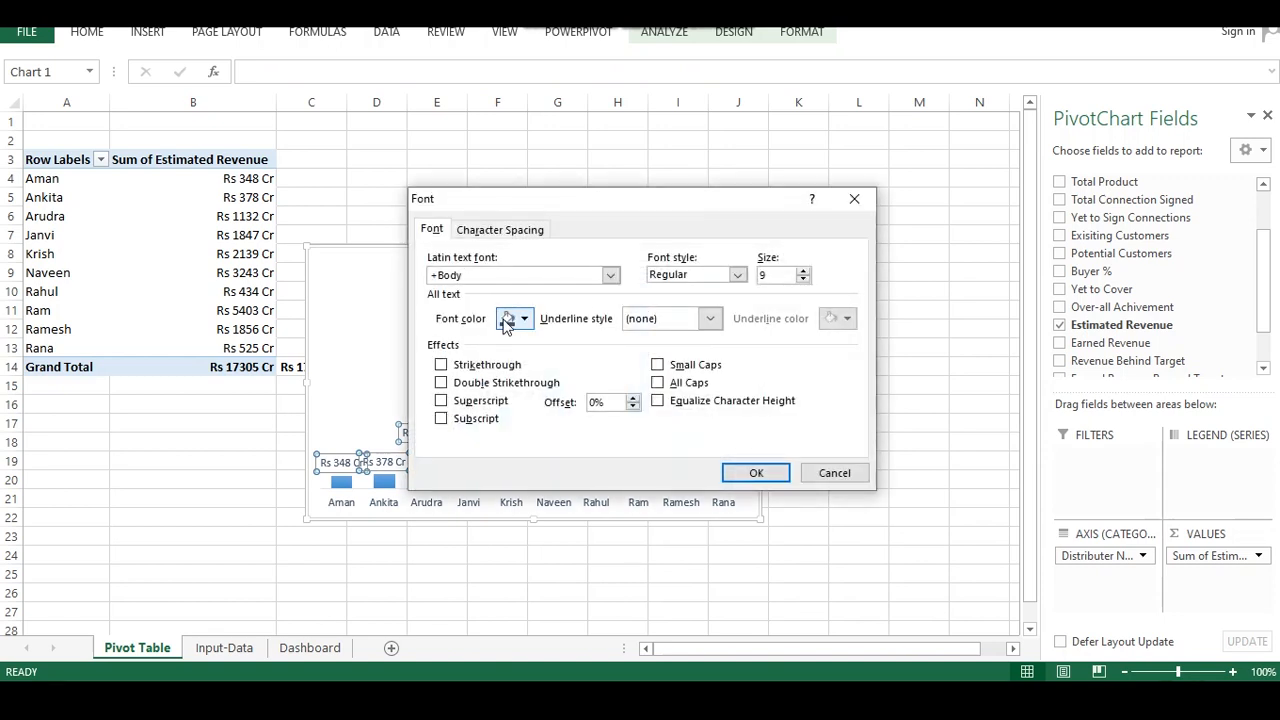
{"action": "left_click", "coordinate": [521, 320]}
{"action": "left_click", "coordinate": [518, 381]}
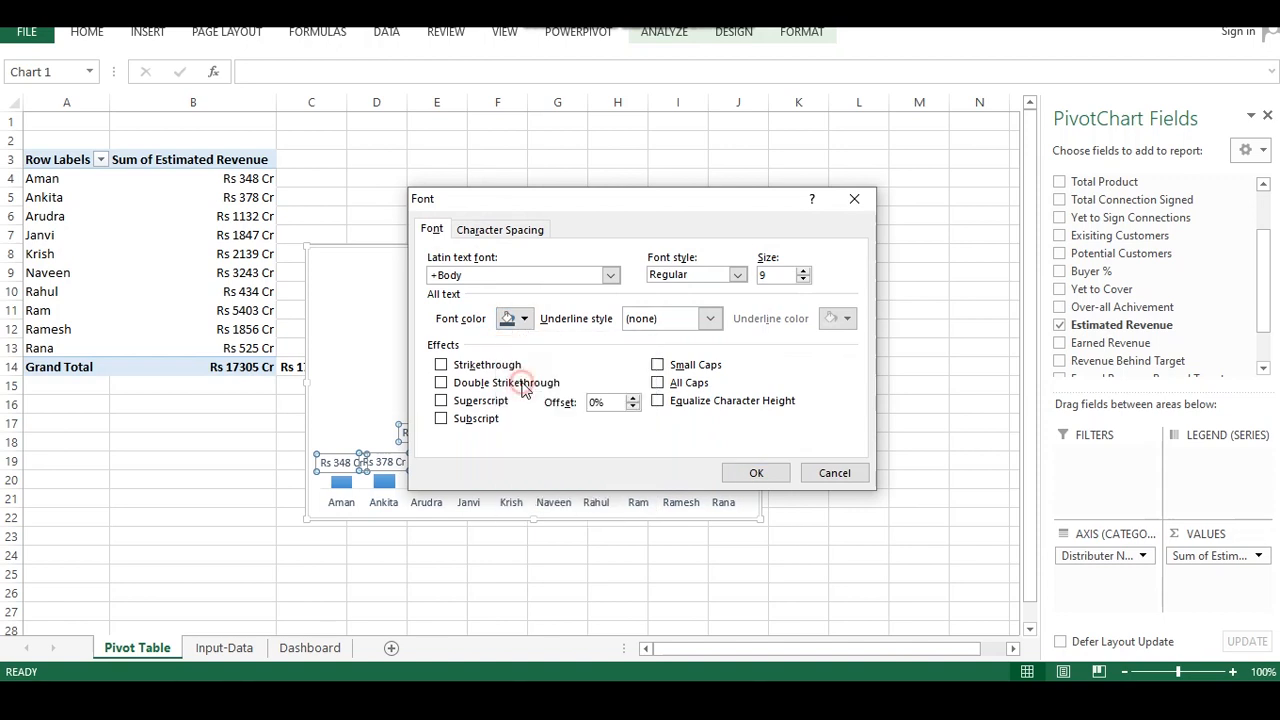
{"action": "left_click", "coordinate": [522, 318]}
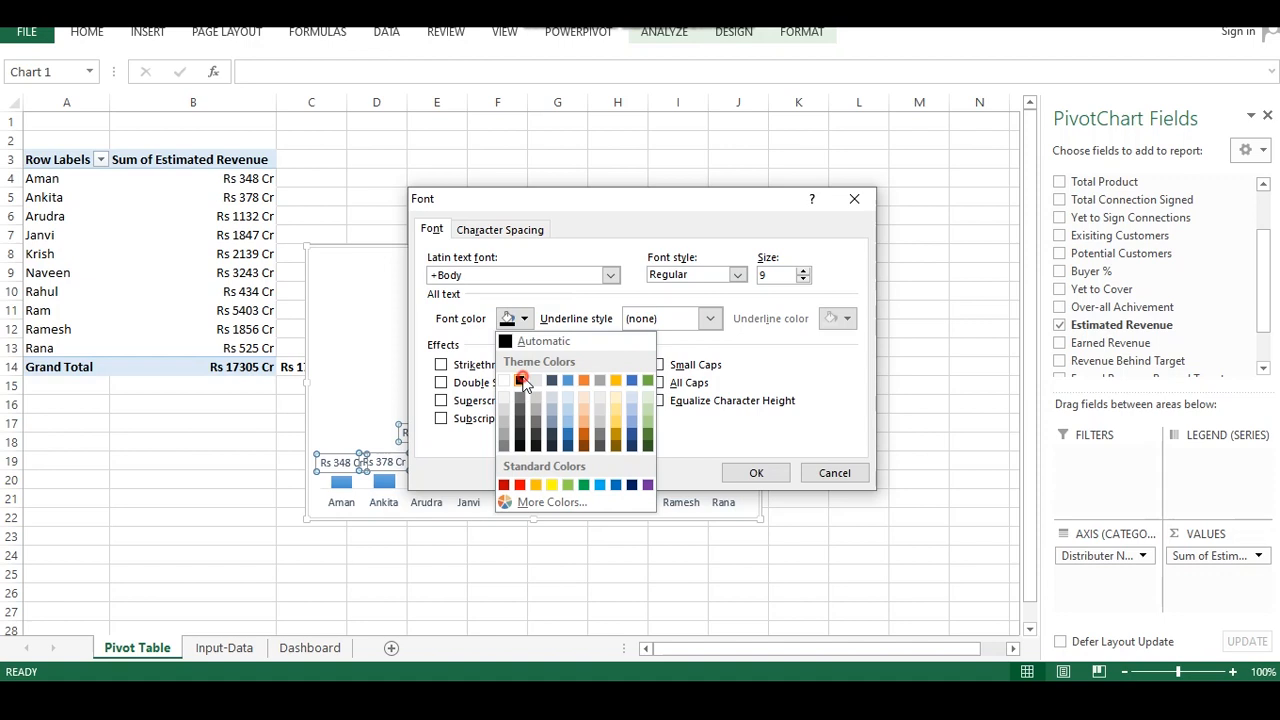
{"action": "left_click", "coordinate": [521, 381]}
{"action": "left_click", "coordinate": [756, 472]}
Move the pivot chart from the Pivot Table sheet onto the Dashboard sheet around row 34
{"action": "left_click", "coordinate": [583, 593]}
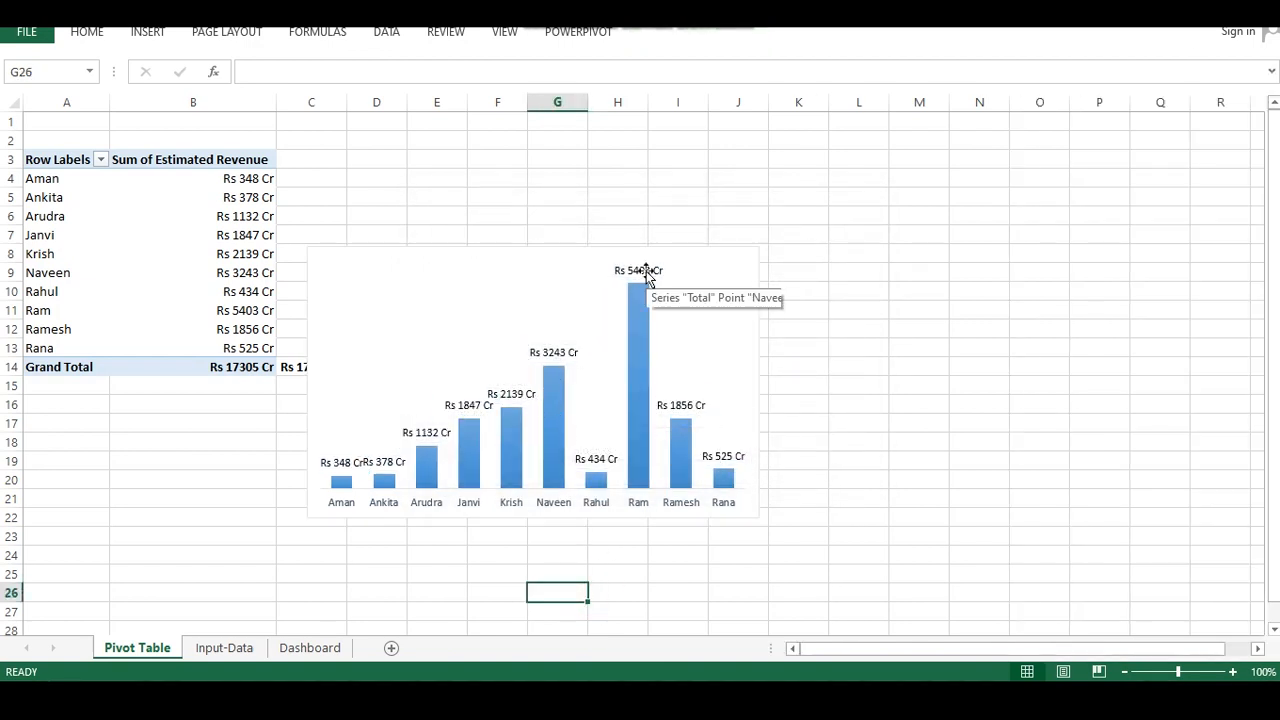
{"action": "left_click", "coordinate": [531, 310]}
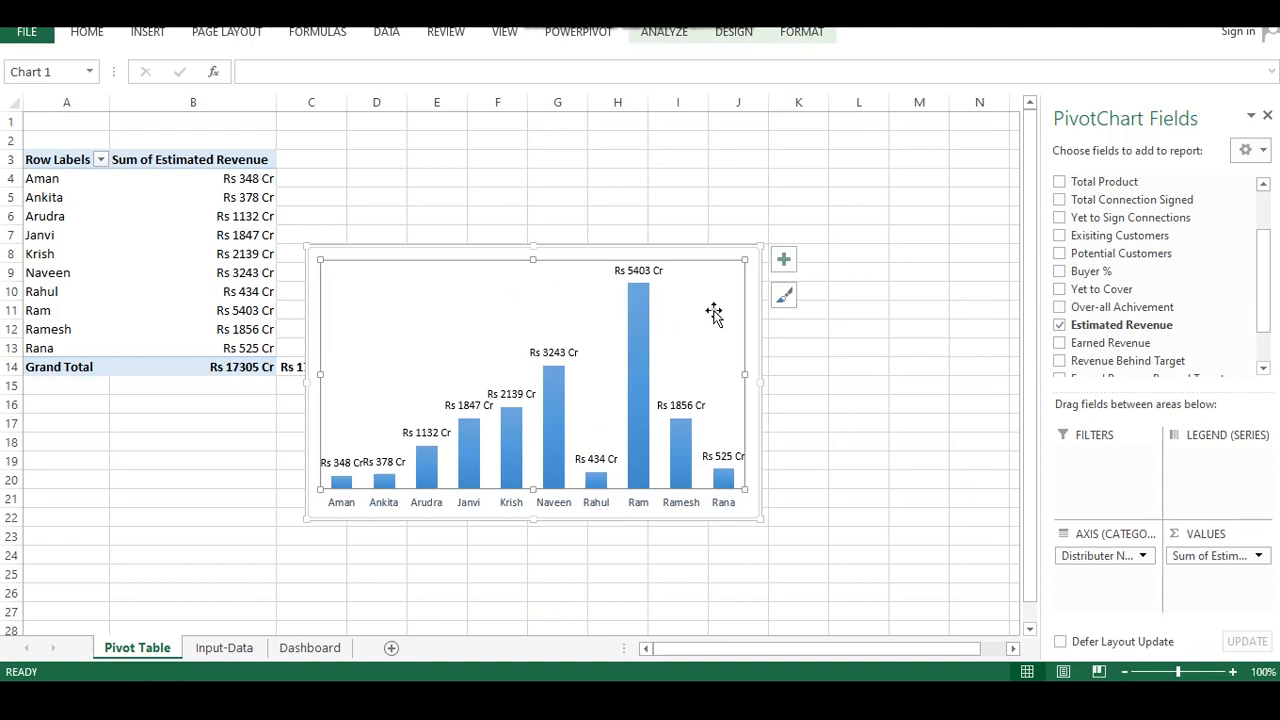
{"action": "key", "text": "Delete"}
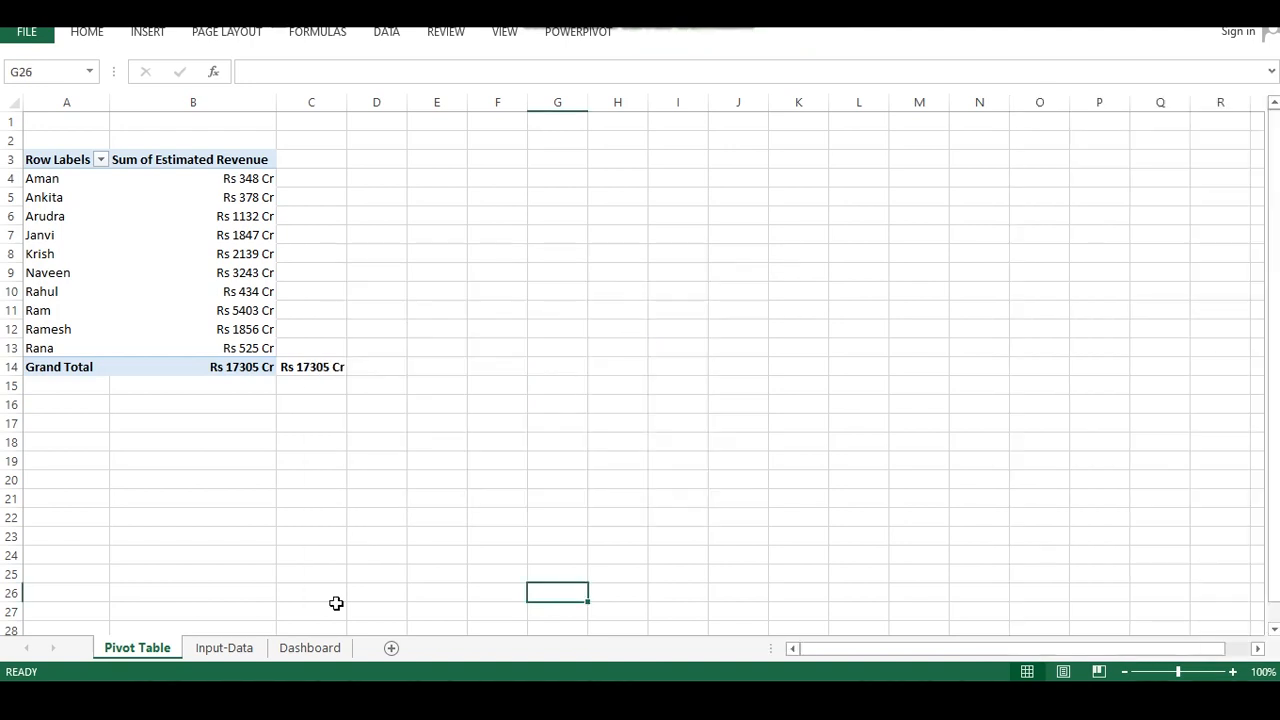
{"action": "left_click", "coordinate": [224, 648]}
{"action": "left_click", "coordinate": [305, 648]}
{"action": "left_click", "coordinate": [125, 205]}
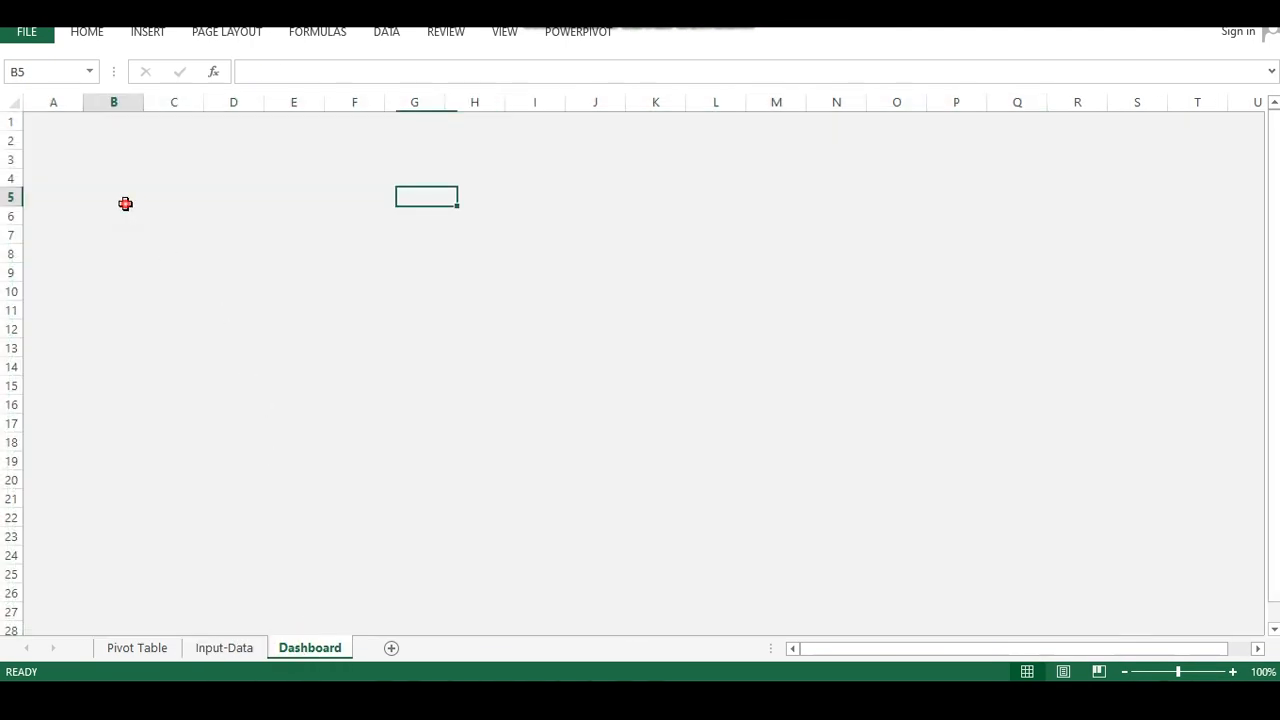
{"action": "left_click", "coordinate": [280, 460]}
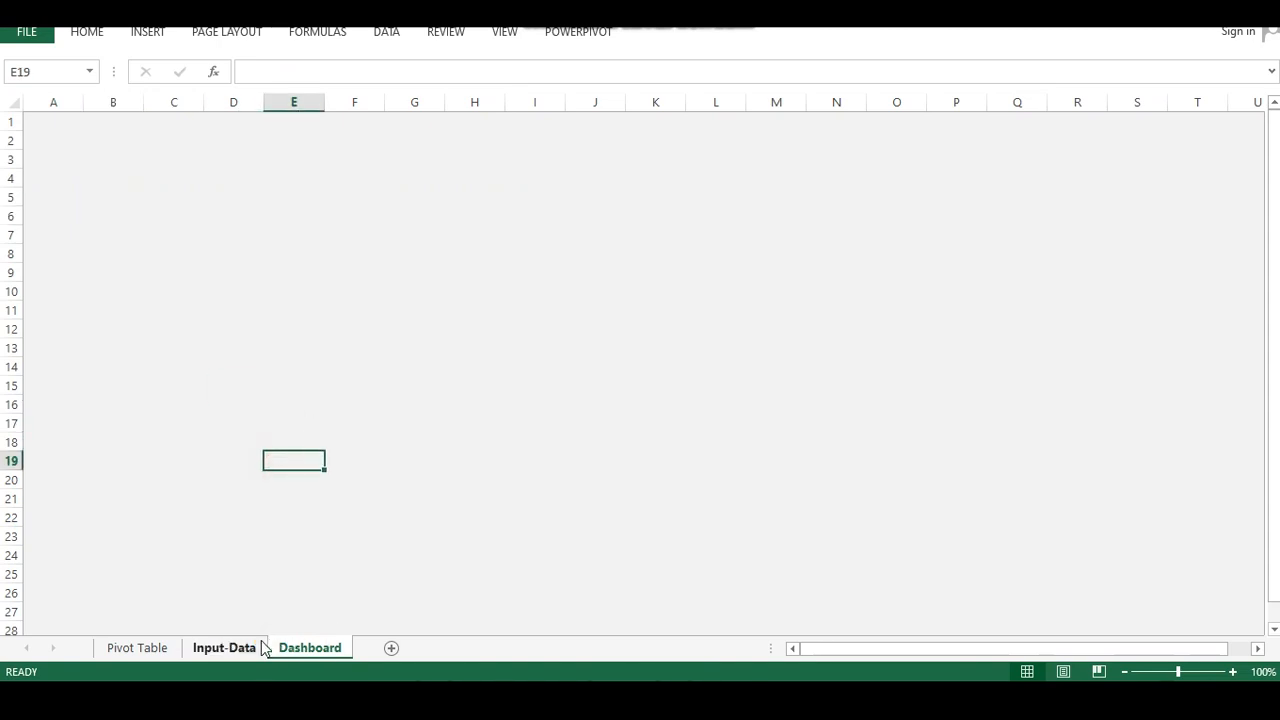
{"action": "left_click", "coordinate": [224, 648]}
{"action": "left_click", "coordinate": [308, 648]}
{"action": "scroll", "coordinate": [277, 513], "scroll_direction": "down", "scroll_amount": 4}
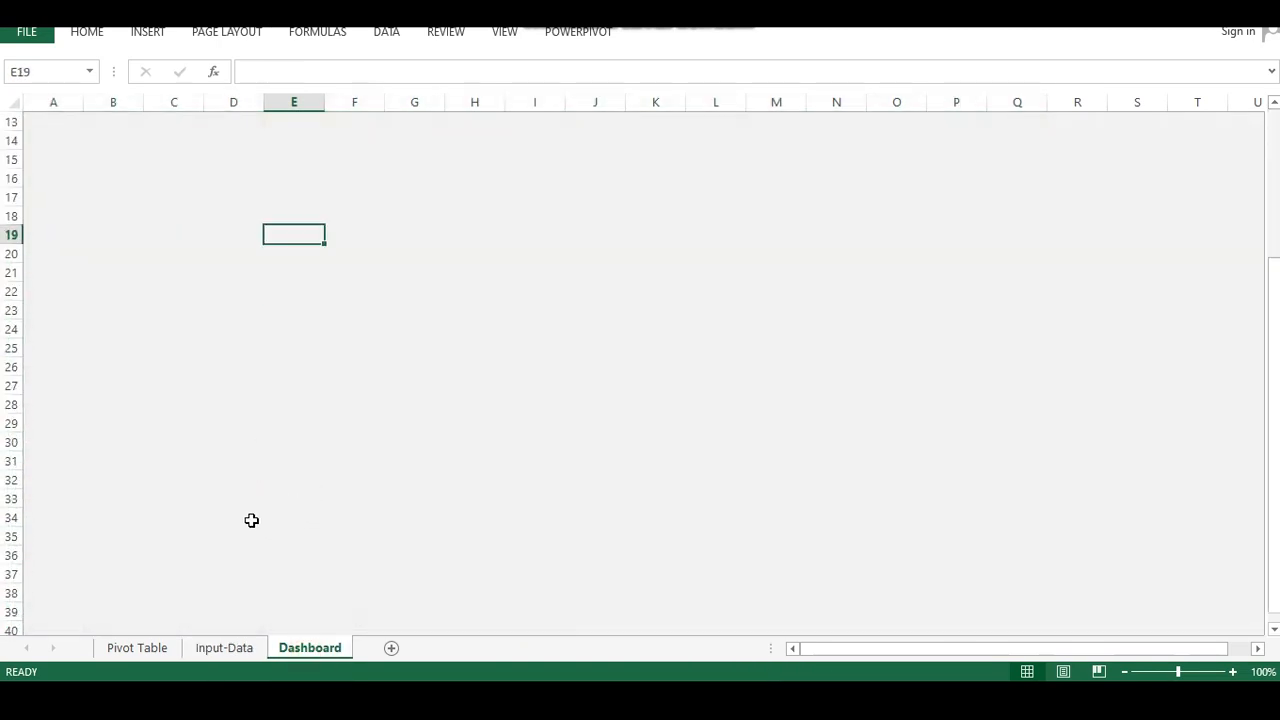
{"action": "left_click", "coordinate": [155, 514]}
{"action": "key", "text": "ctrl+v"}
Draw a rounded rectangle shape on the Dashboard sheet spanning about columns C to Q, rows 9 to 14
{"action": "scroll", "coordinate": [324, 378], "scroll_direction": "up", "scroll_amount": 4}
{"action": "left_click", "coordinate": [178, 270]}
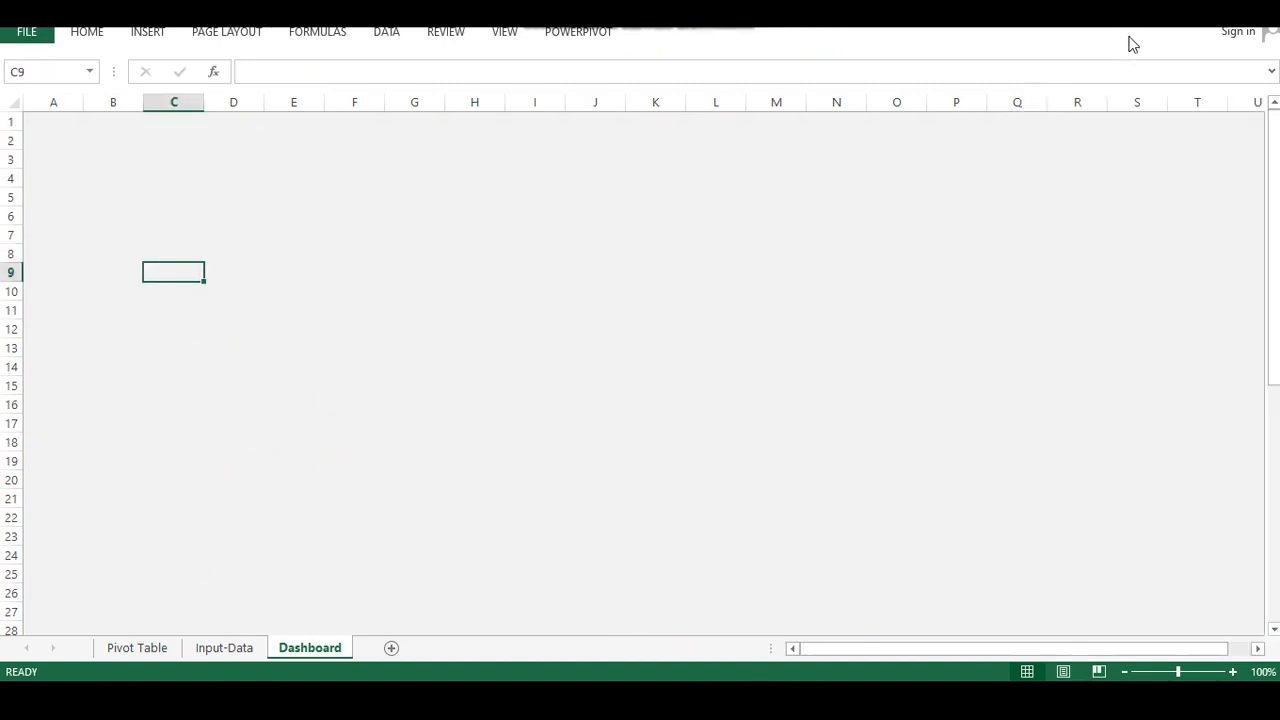
{"action": "left_click", "coordinate": [147, 32]}
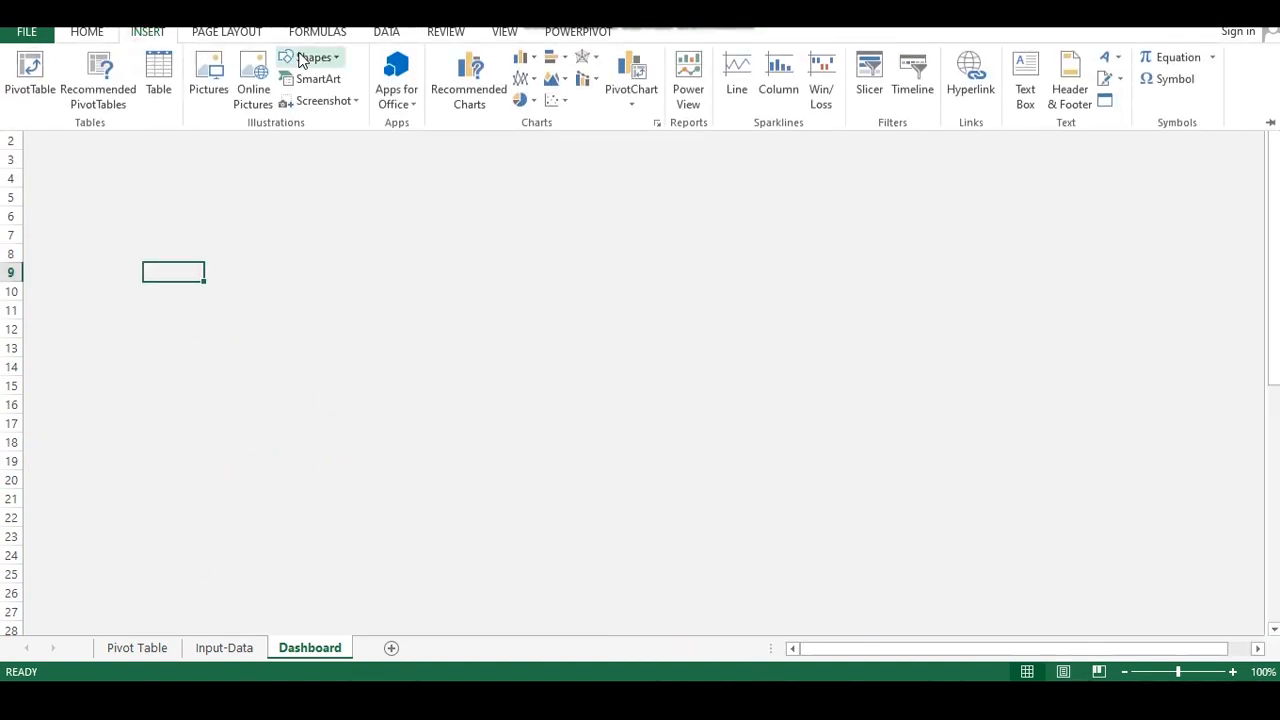
{"action": "left_click", "coordinate": [300, 60]}
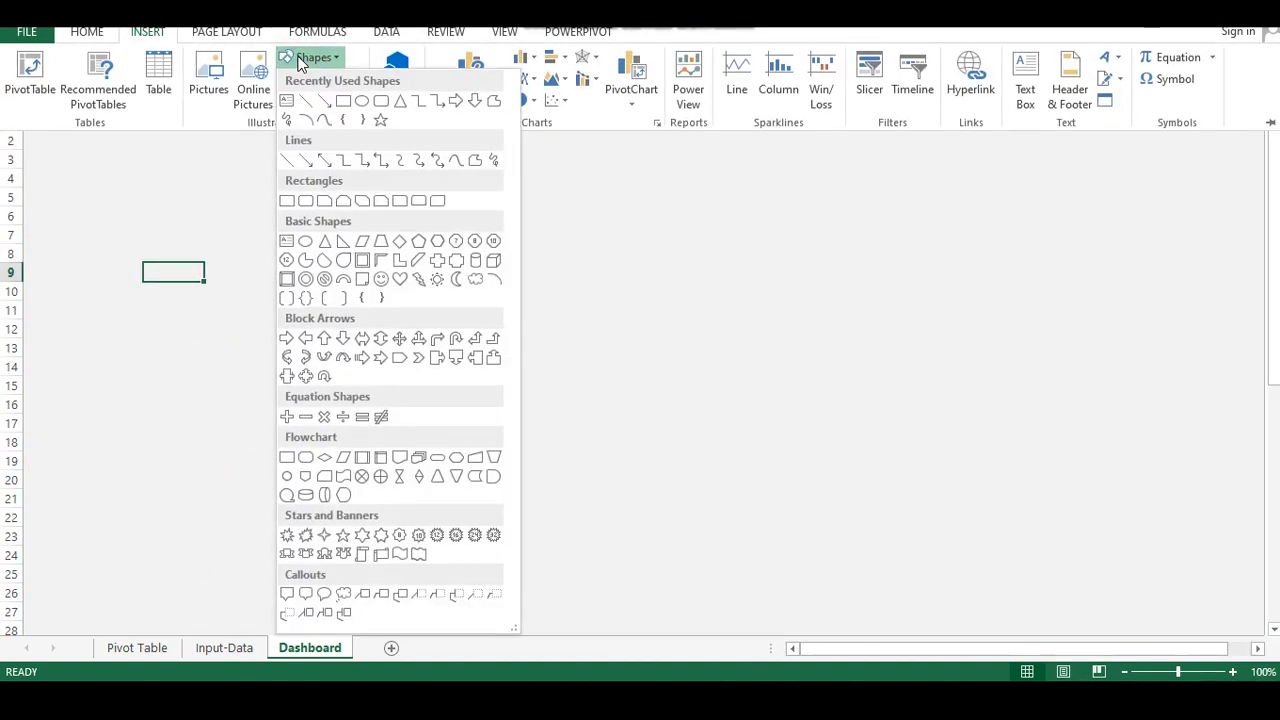
{"action": "left_click", "coordinate": [380, 103]}
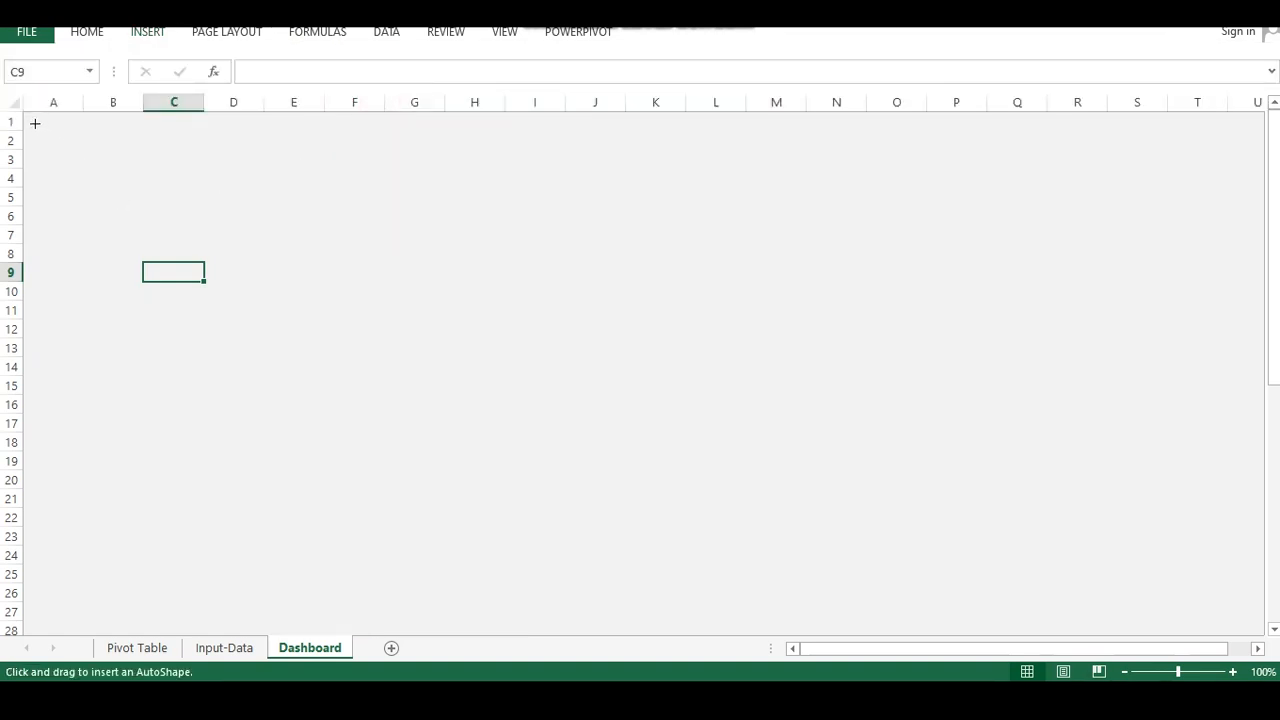
{"action": "left_click", "coordinate": [152, 34]}
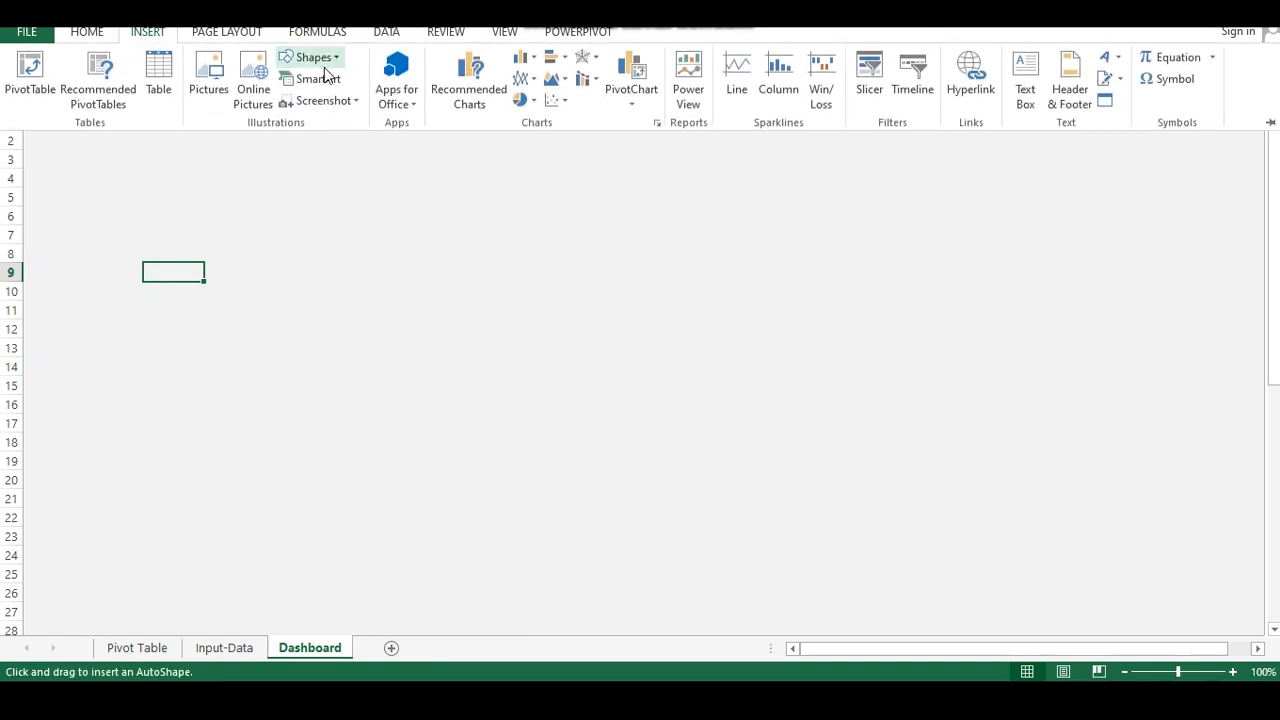
{"action": "left_click", "coordinate": [292, 60]}
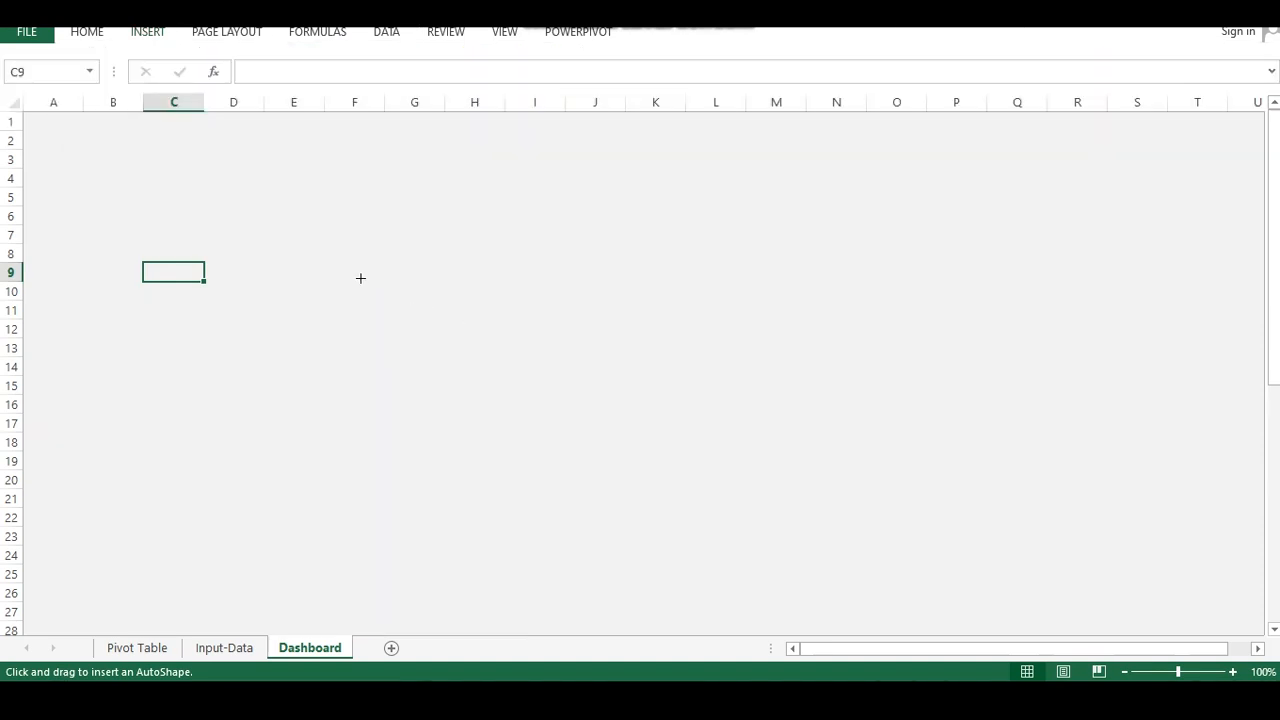
{"action": "left_click", "coordinate": [184, 274]}
{"action": "left_click_drag", "start_coordinate": [275, 322], "coordinate": [1040, 371]}
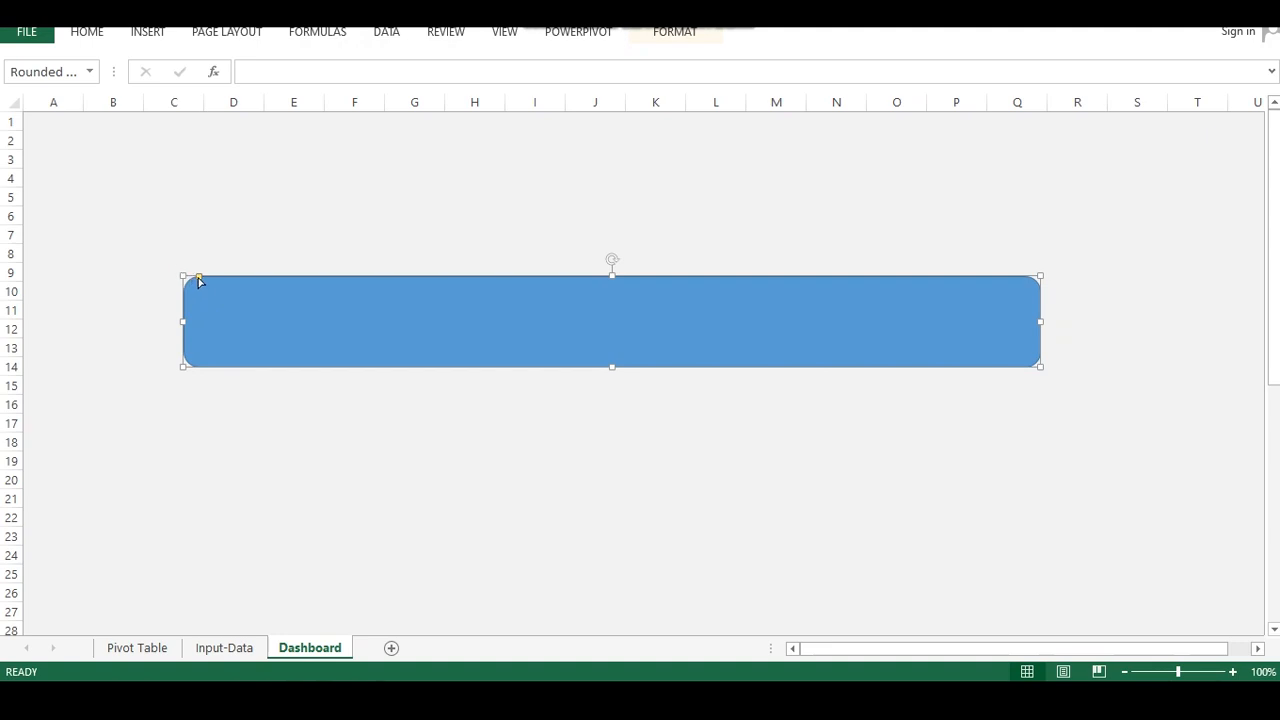
Resize and reposition the rectangle to span about columns A to T and rows 2 to 15
{"action": "left_click_drag", "start_coordinate": [180, 272], "coordinate": [31, 121]}
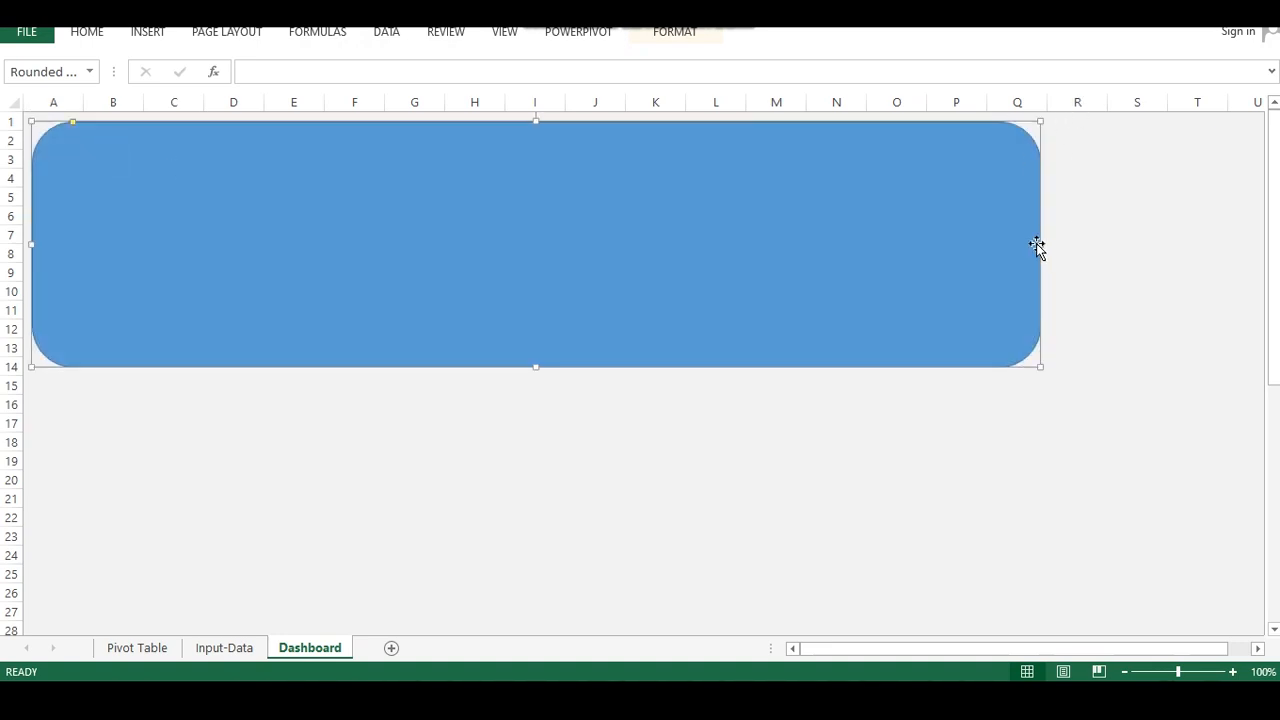
{"action": "left_click_drag", "start_coordinate": [1041, 244], "coordinate": [1174, 322]}
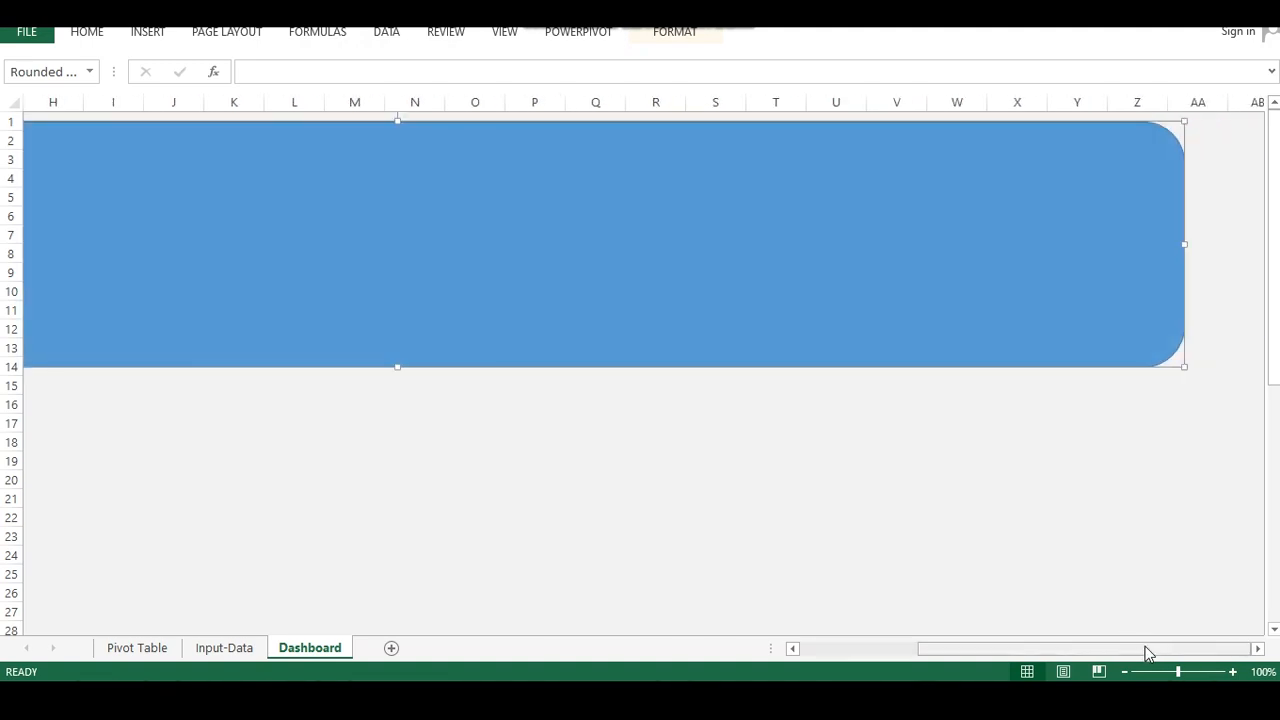
{"action": "left_click_drag", "start_coordinate": [1146, 651], "coordinate": [995, 650]}
{"action": "left_click_drag", "start_coordinate": [998, 324], "coordinate": [1114, 259]}
{"action": "left_click_drag", "start_coordinate": [1116, 257], "coordinate": [893, 317]}
{"action": "left_click_drag", "start_coordinate": [1051, 654], "coordinate": [1191, 658]}
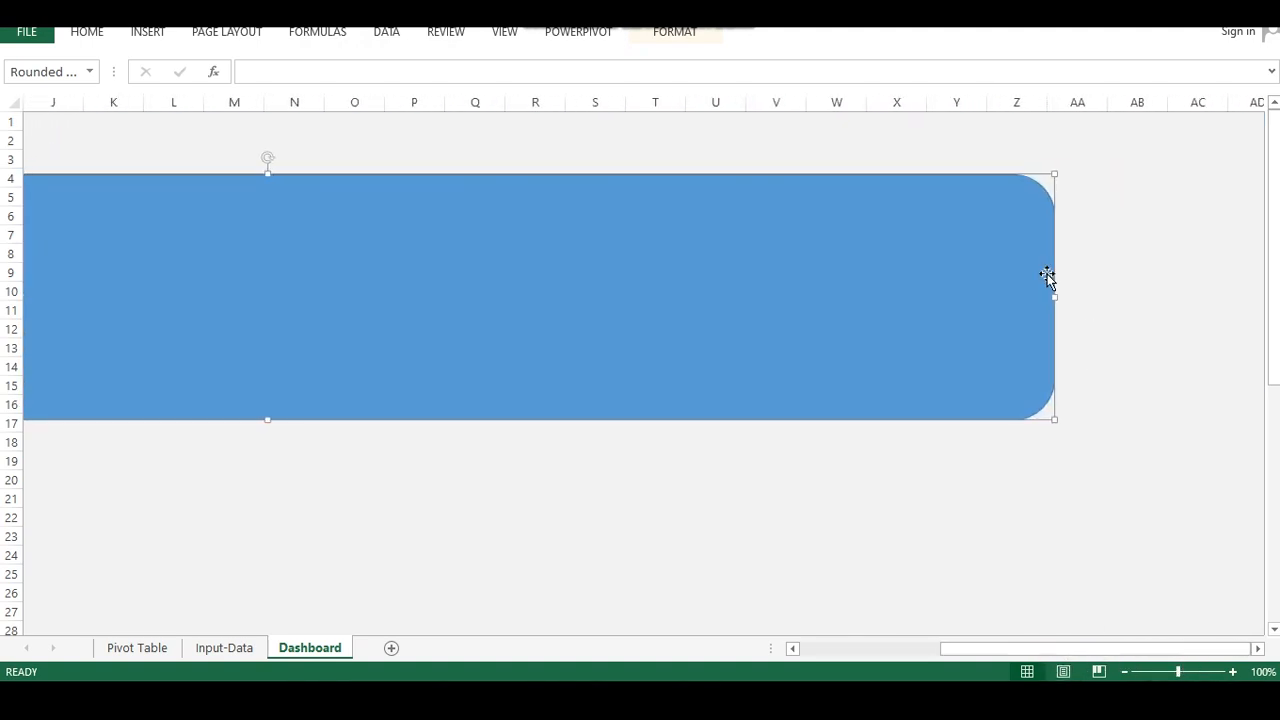
{"action": "left_click_drag", "start_coordinate": [1055, 294], "coordinate": [788, 346]}
{"action": "left_click_drag", "start_coordinate": [993, 651], "coordinate": [809, 663]}
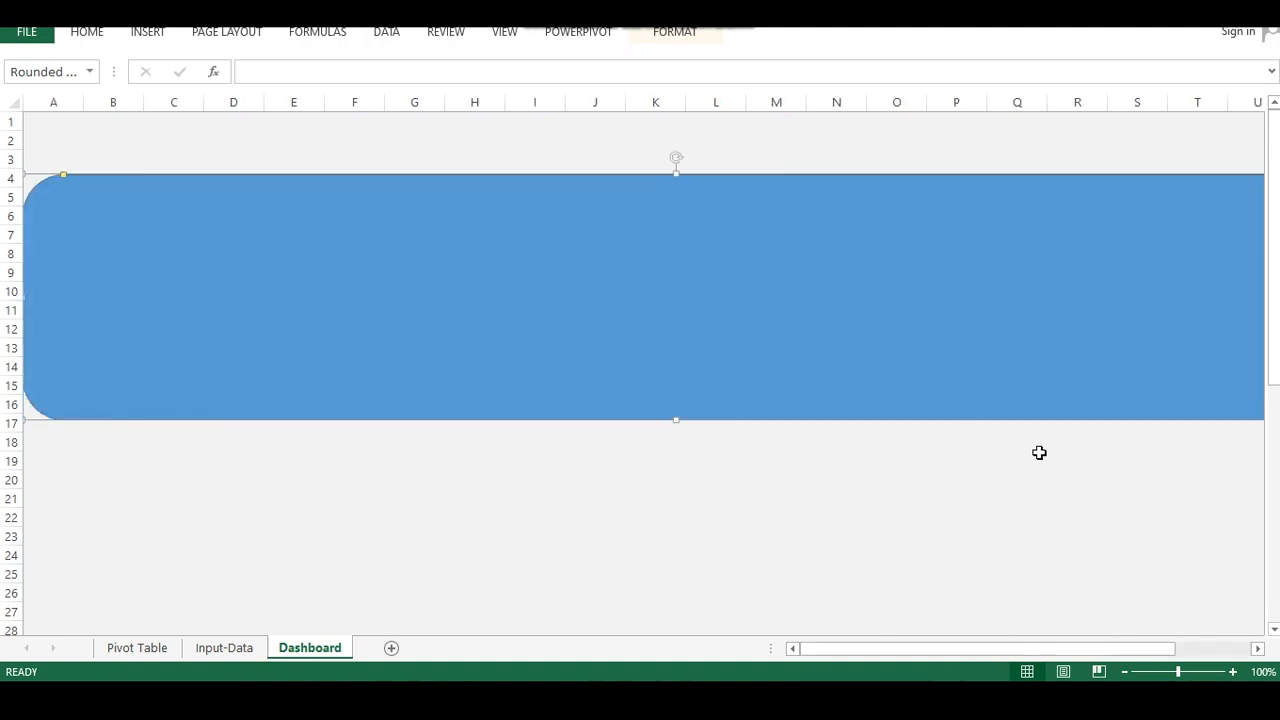
{"action": "left_click_drag", "start_coordinate": [1080, 649], "coordinate": [1126, 632]}
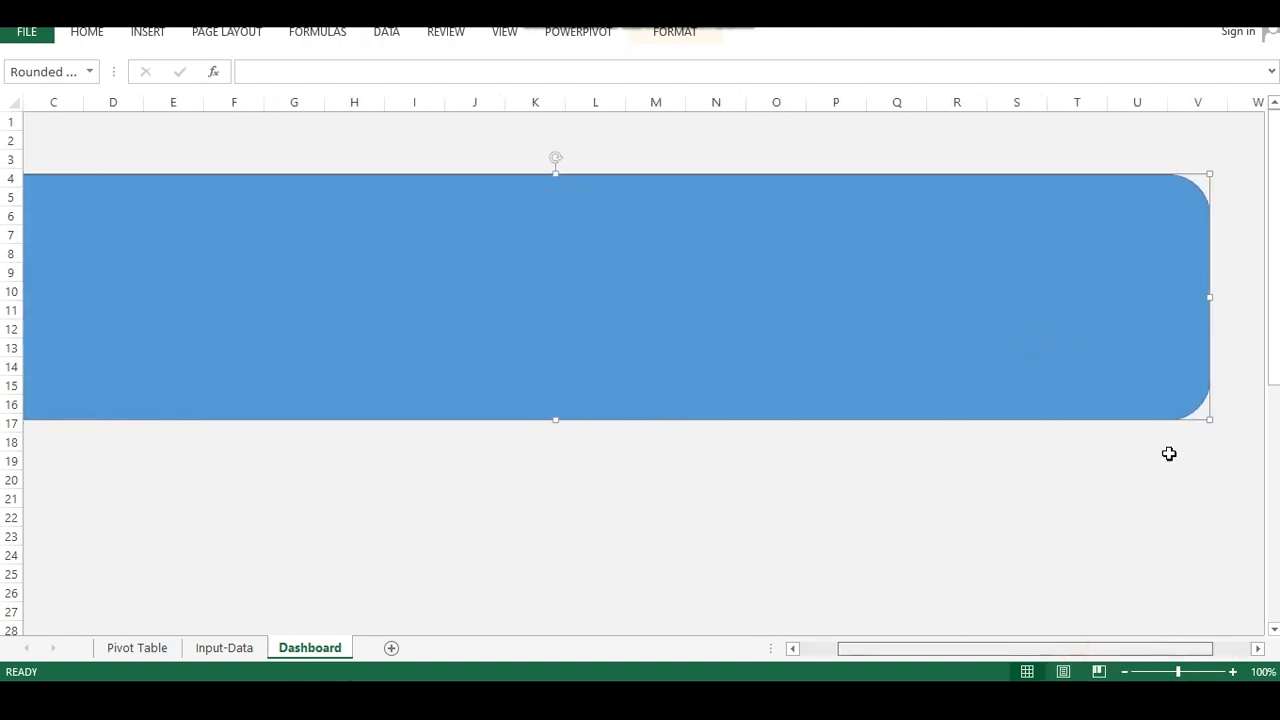
{"action": "left_click_drag", "start_coordinate": [1208, 295], "coordinate": [994, 330]}
{"action": "left_click_drag", "start_coordinate": [1000, 650], "coordinate": [962, 650]}
{"action": "left_click_drag", "start_coordinate": [798, 325], "coordinate": [831, 306]}
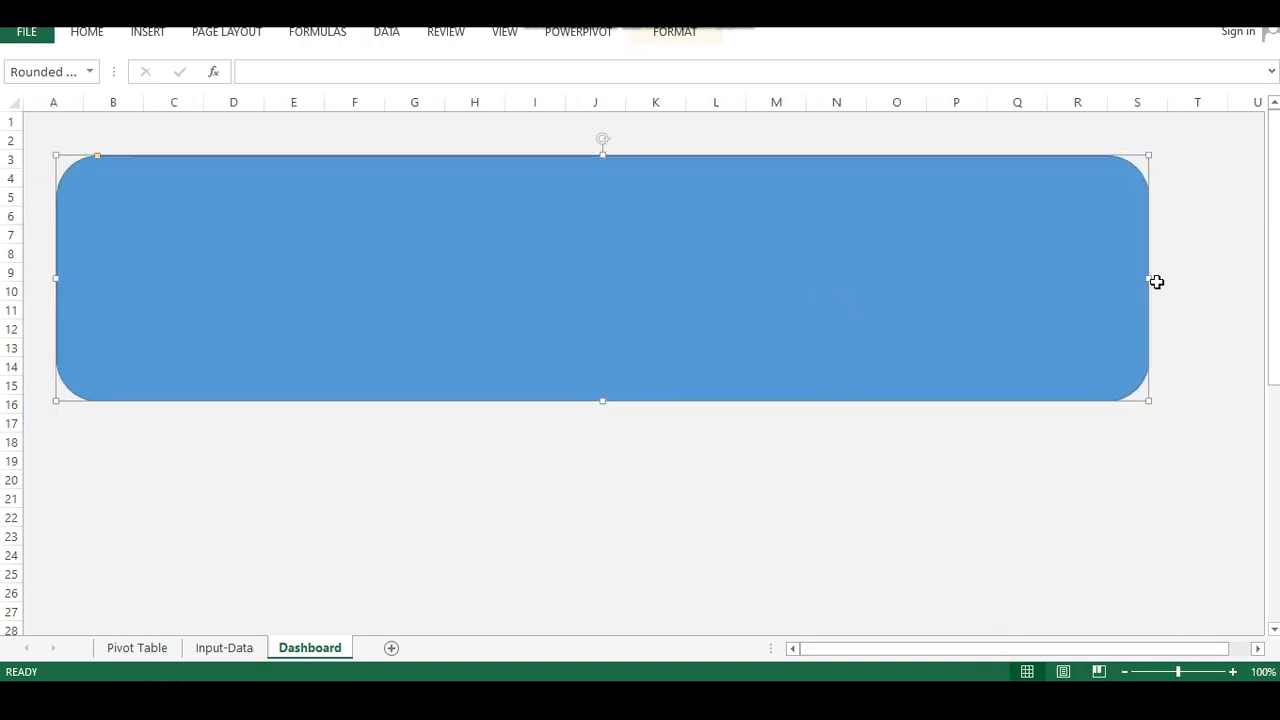
{"action": "left_click_drag", "start_coordinate": [1148, 279], "coordinate": [1242, 278]}
{"action": "left_click_drag", "start_coordinate": [446, 291], "coordinate": [409, 275]}
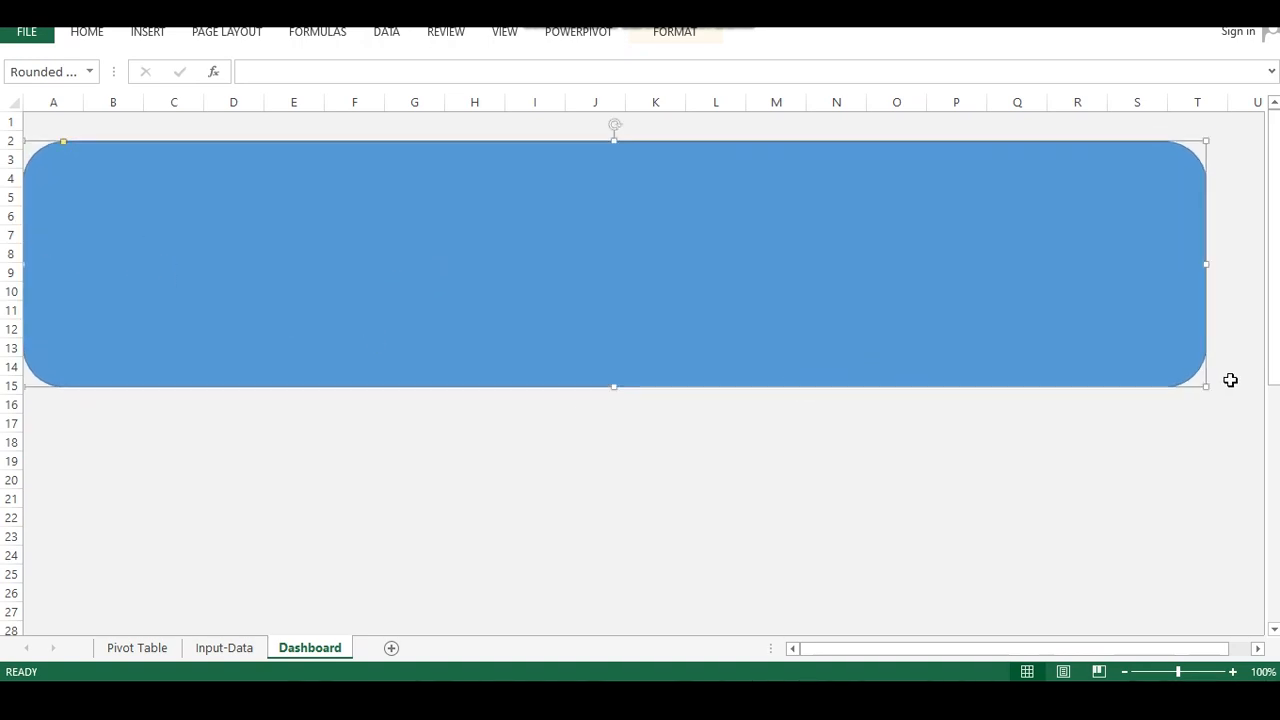
Make the rectangle's corners nearly square and stretch it to cover about rows 1 to 27 as the dashboard background
{"action": "left_click_drag", "start_coordinate": [1205, 388], "coordinate": [1240, 607]}
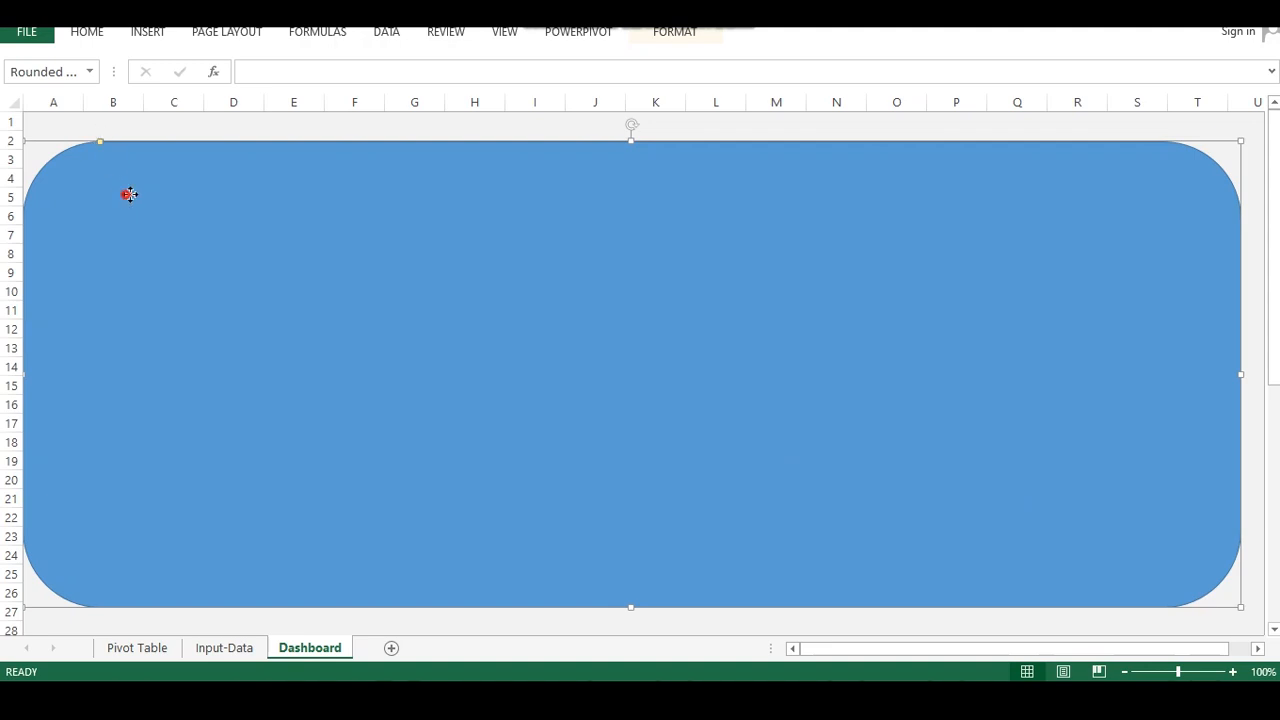
{"action": "left_click_drag", "start_coordinate": [125, 194], "coordinate": [145, 190]}
{"action": "left_click_drag", "start_coordinate": [120, 141], "coordinate": [51, 146]}
{"action": "left_click_drag", "start_coordinate": [129, 186], "coordinate": [119, 172]}
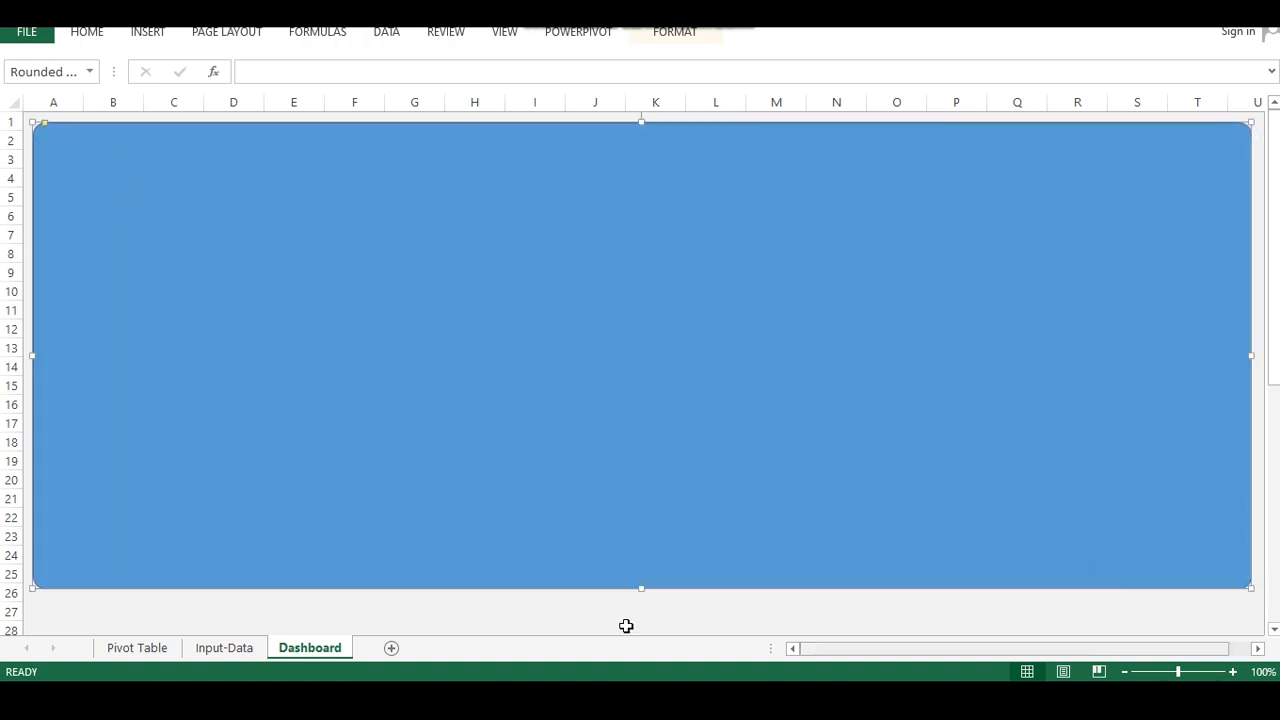
{"action": "left_click_drag", "start_coordinate": [640, 587], "coordinate": [631, 620]}
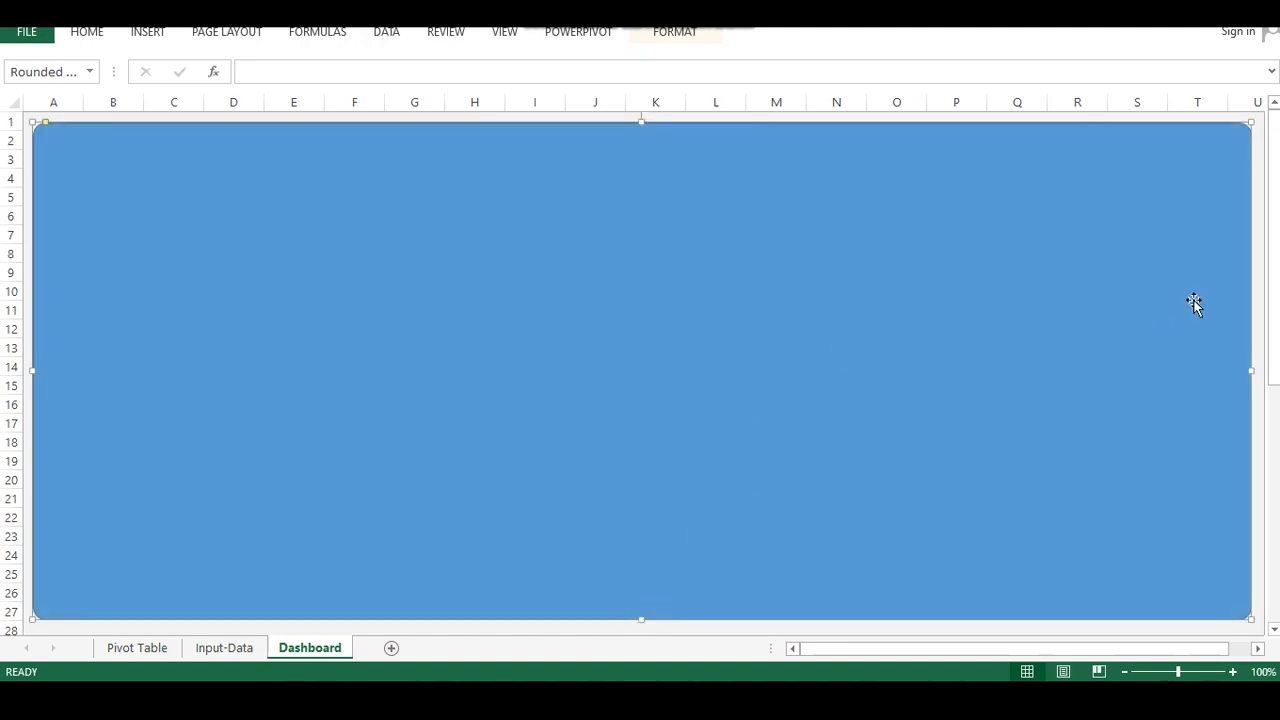
{"action": "scroll", "coordinate": [1034, 420], "scroll_direction": "down", "scroll_amount": 3}
{"action": "left_click", "coordinate": [775, 611]}
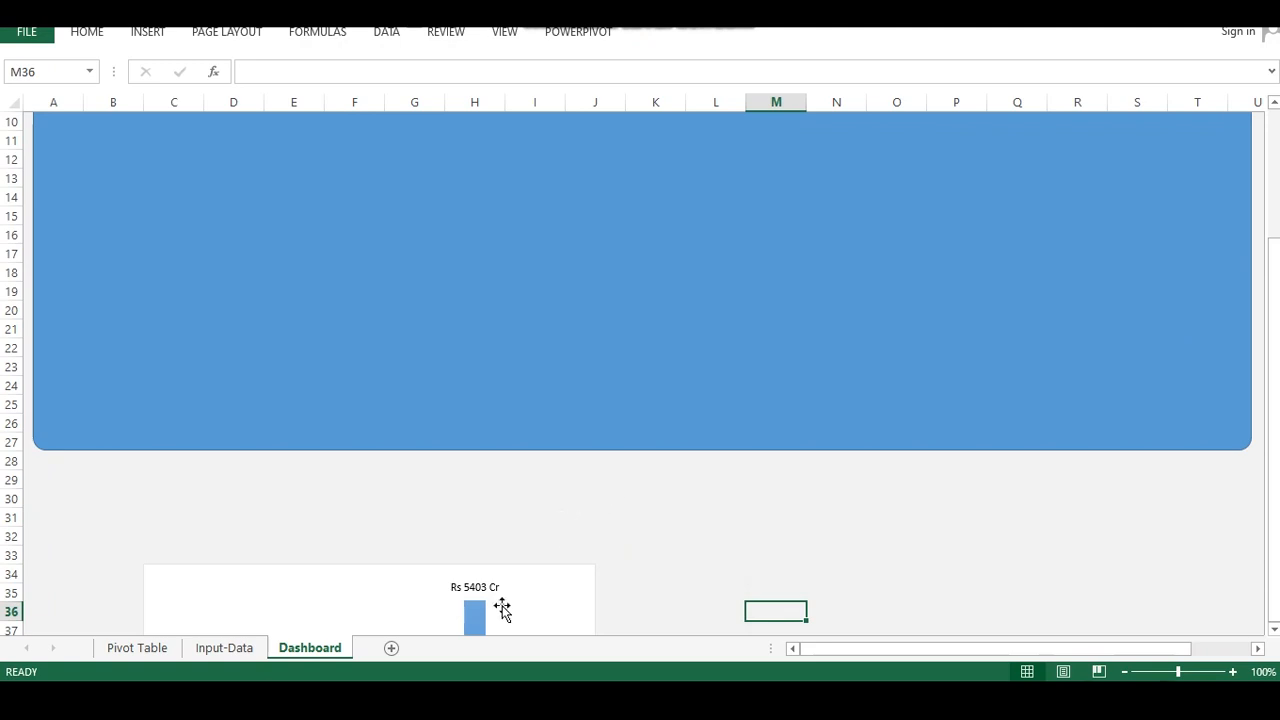
{"action": "left_click", "coordinate": [502, 611]}
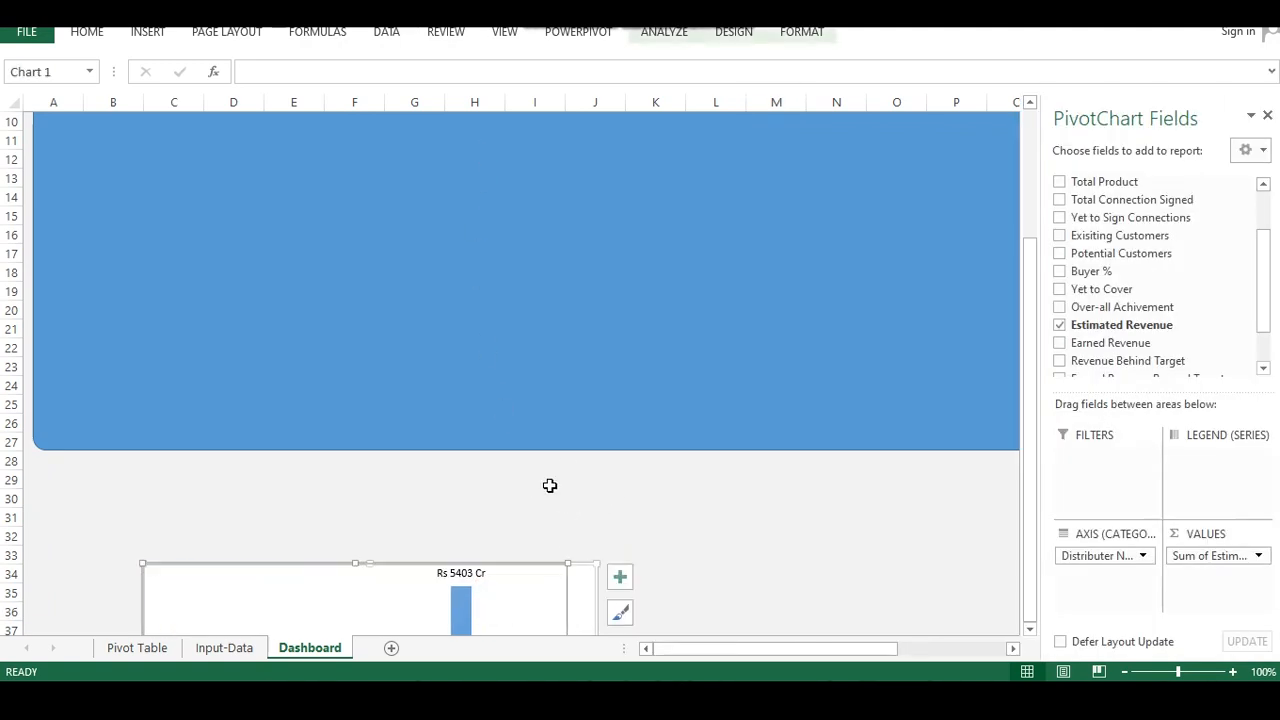
{"action": "key", "text": "ctrl+z"}
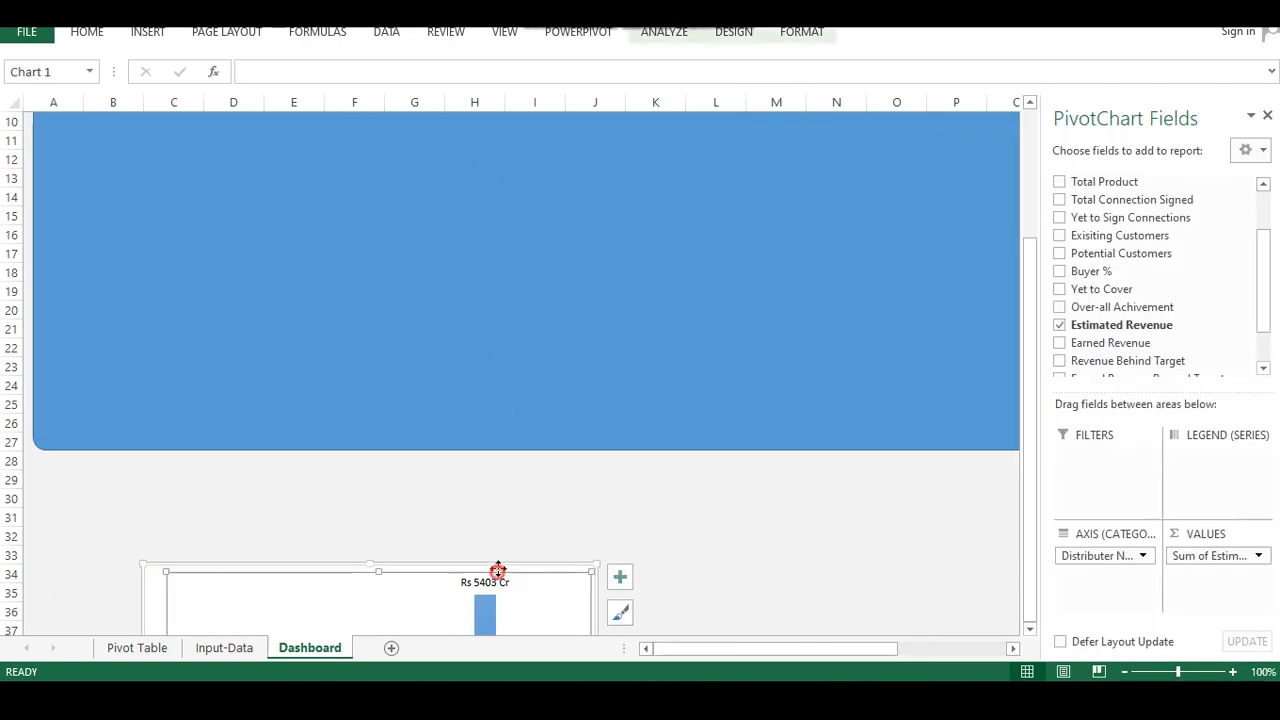
Adjust the pivot chart's plot area inside the chart below the background rectangle
{"action": "left_click", "coordinate": [470, 590]}
{"action": "left_click", "coordinate": [422, 548]}
{"action": "left_click_drag", "start_coordinate": [439, 572], "coordinate": [429, 577]}
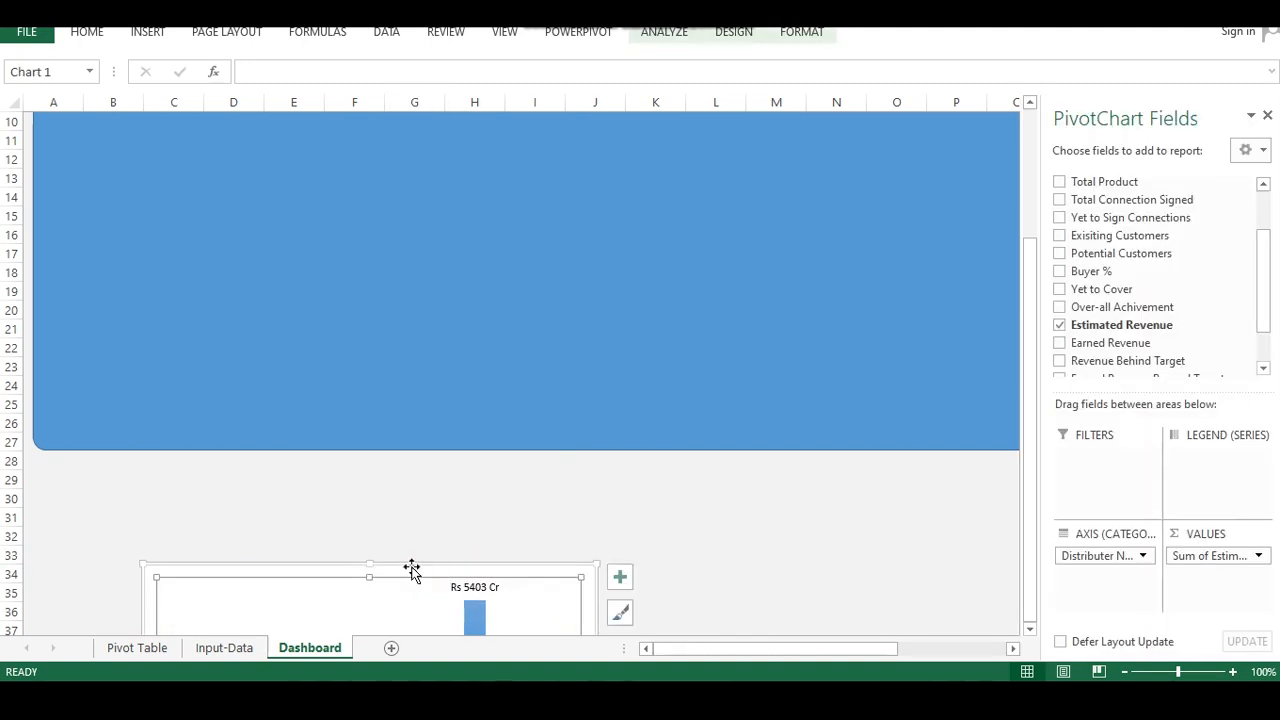
{"action": "left_click", "coordinate": [497, 307]}
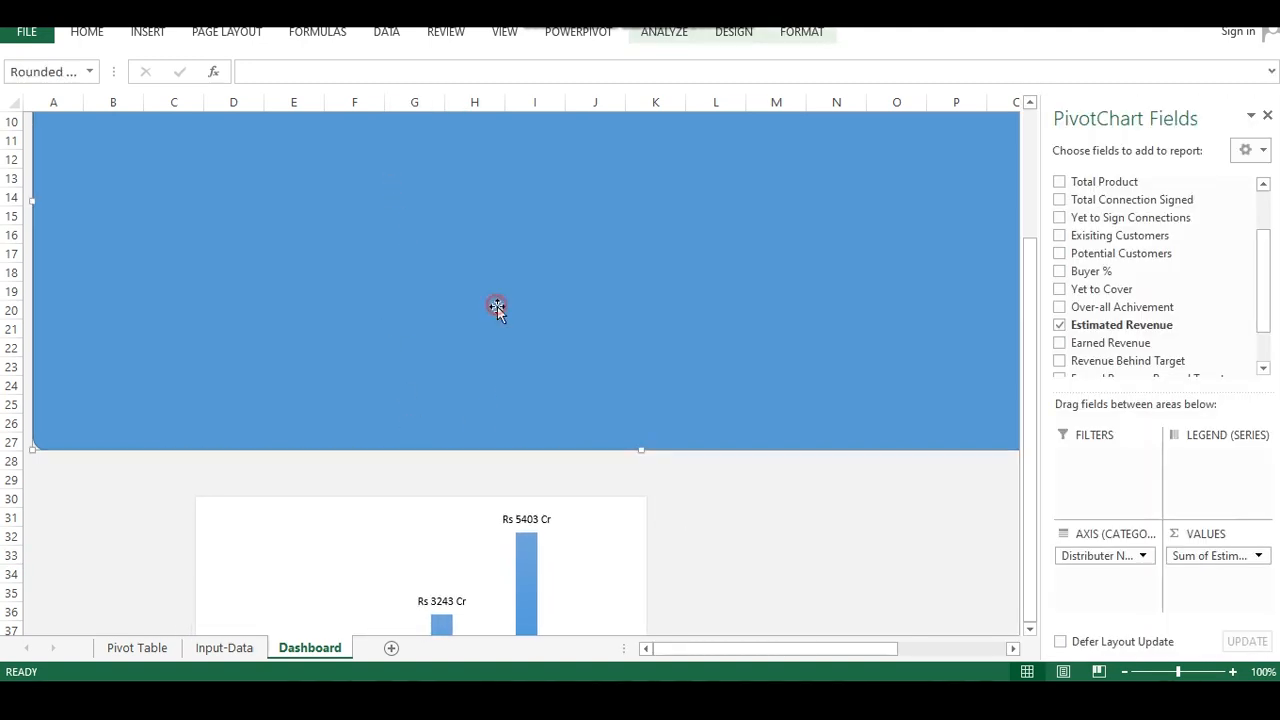
Examine the context options for the chart's plot area and chart area
{"action": "left_click", "coordinate": [634, 526]}
{"action": "right_click", "coordinate": [636, 529]}
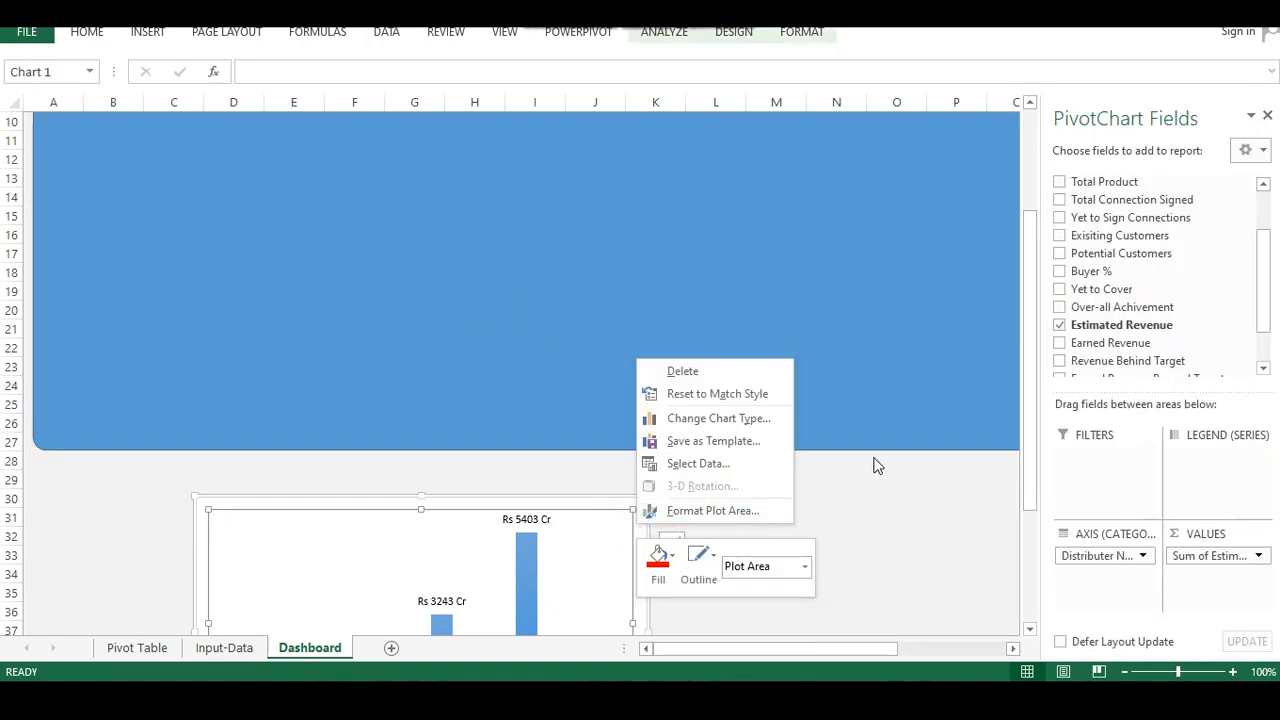
{"action": "left_click", "coordinate": [866, 500]}
{"action": "scroll", "coordinate": [780, 480], "scroll_direction": "down", "scroll_amount": 5}
{"action": "left_click", "coordinate": [715, 404]}
{"action": "left_click", "coordinate": [593, 291]}
{"action": "right_click", "coordinate": [594, 292]}
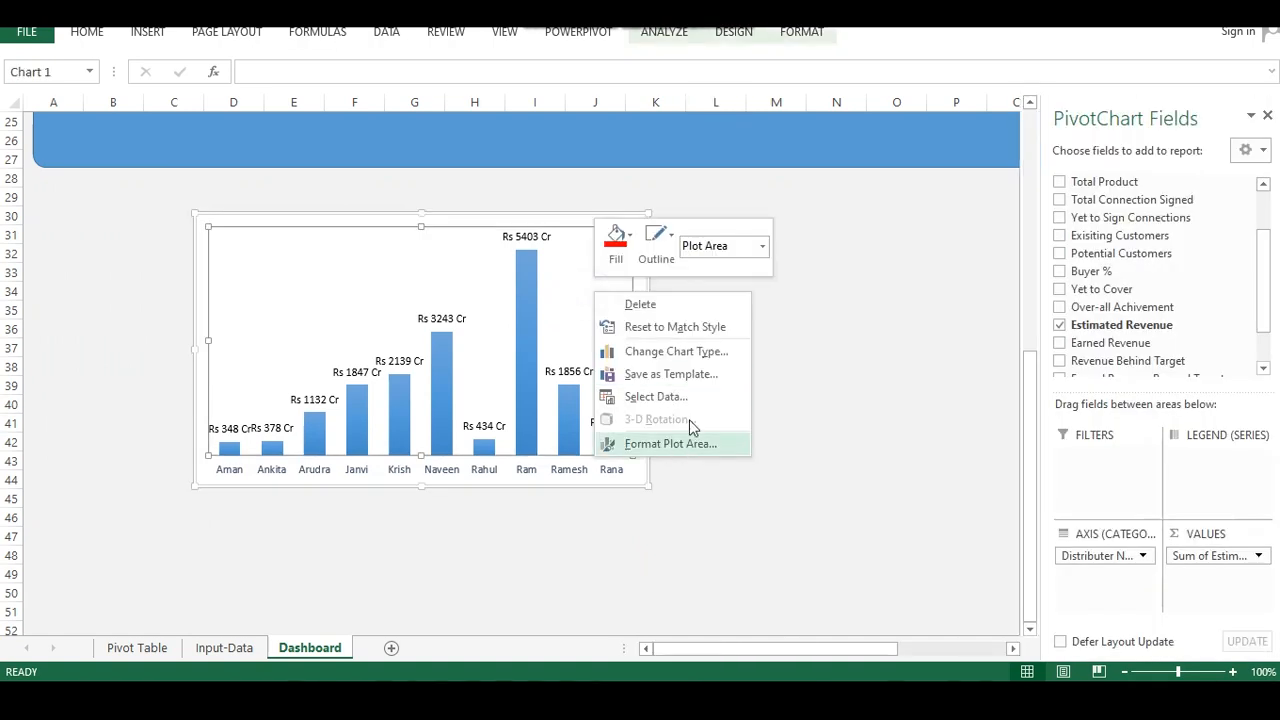
{"action": "left_click", "coordinate": [766, 323]}
{"action": "left_click", "coordinate": [647, 279]}
{"action": "right_click", "coordinate": [645, 281]}
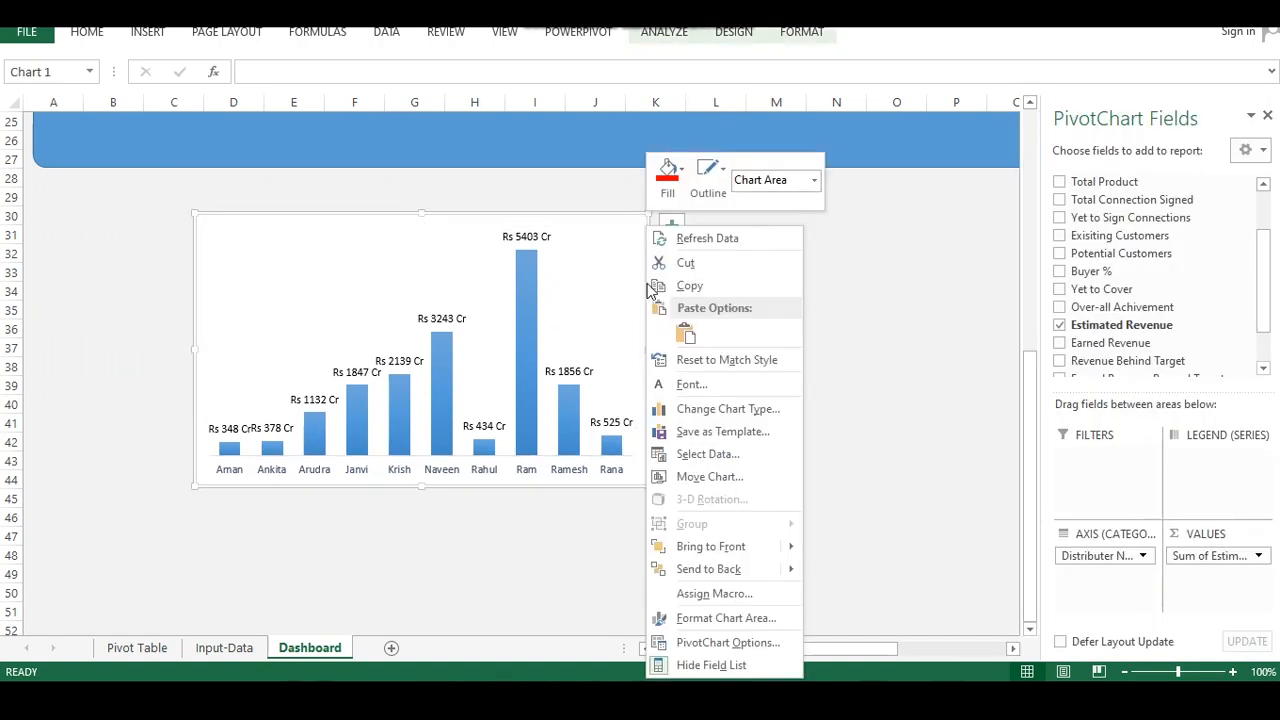
{"action": "left_click", "coordinate": [755, 538]}
{"action": "left_click", "coordinate": [591, 351]}
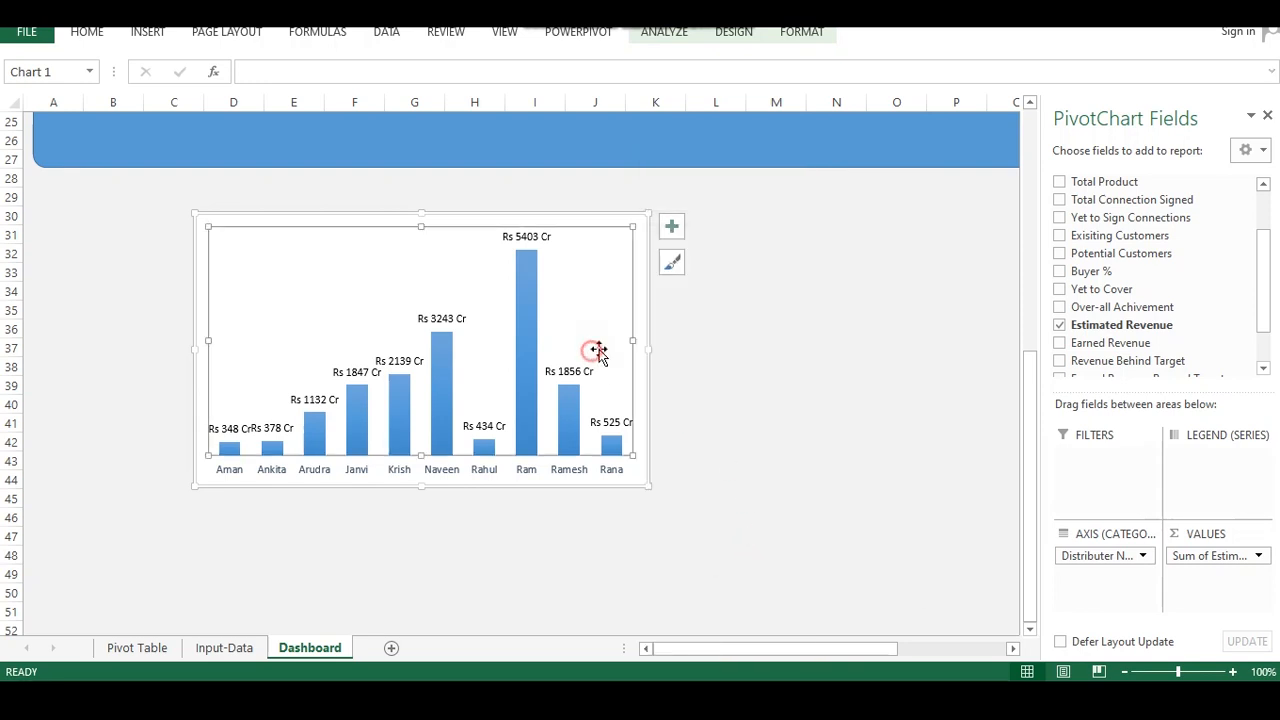
Move the pivot chart onto the dashboard background near its top-left and shrink it to about columns A to G, rows 4 to 10
{"action": "scroll", "coordinate": [600, 351], "scroll_direction": "up", "scroll_amount": 3}
{"action": "left_click_drag", "start_coordinate": [583, 437], "coordinate": [583, 336]}
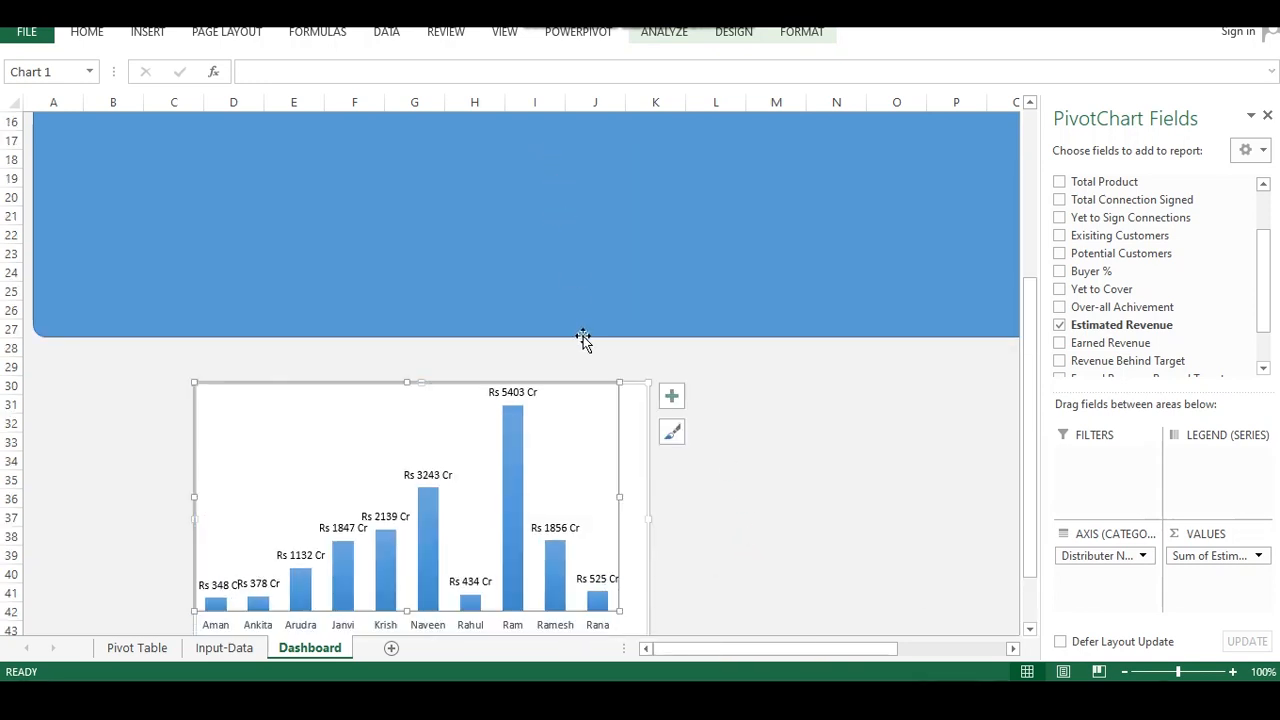
{"action": "left_click_drag", "start_coordinate": [549, 391], "coordinate": [504, 140]}
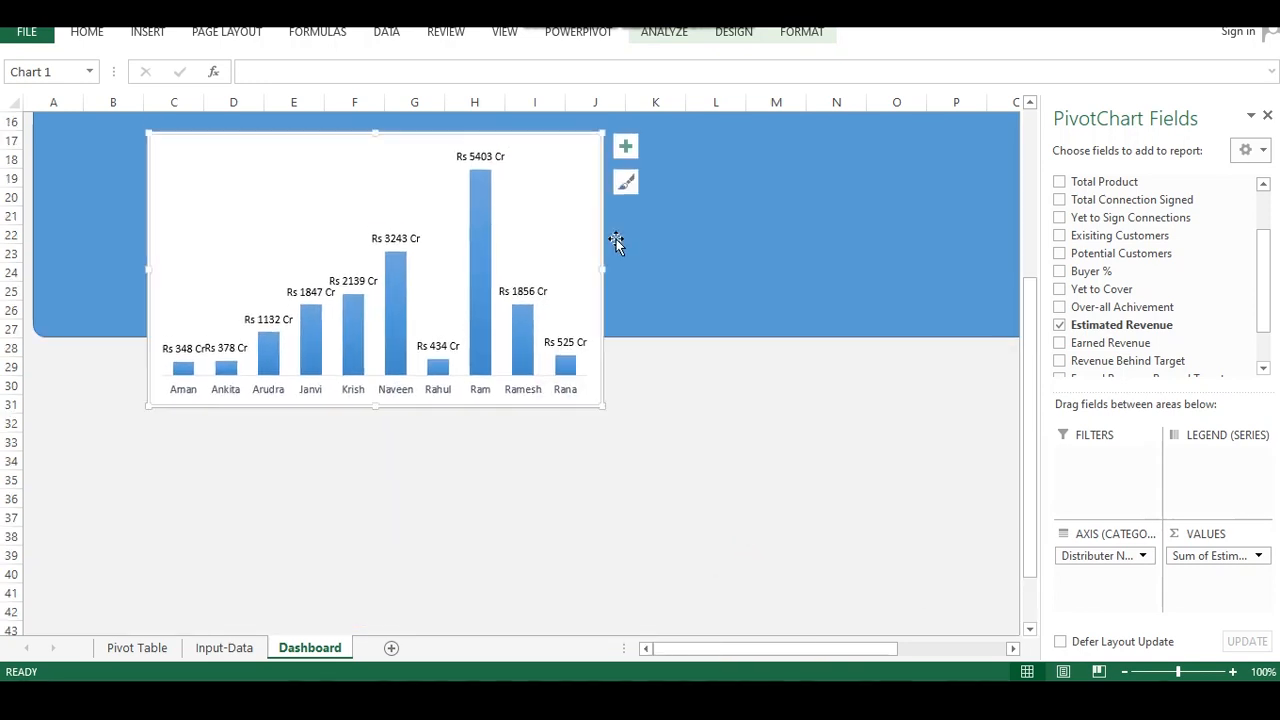
{"action": "scroll", "coordinate": [615, 245], "scroll_direction": "up", "scroll_amount": 5}
{"action": "left_click_drag", "start_coordinate": [423, 418], "coordinate": [314, 177]}
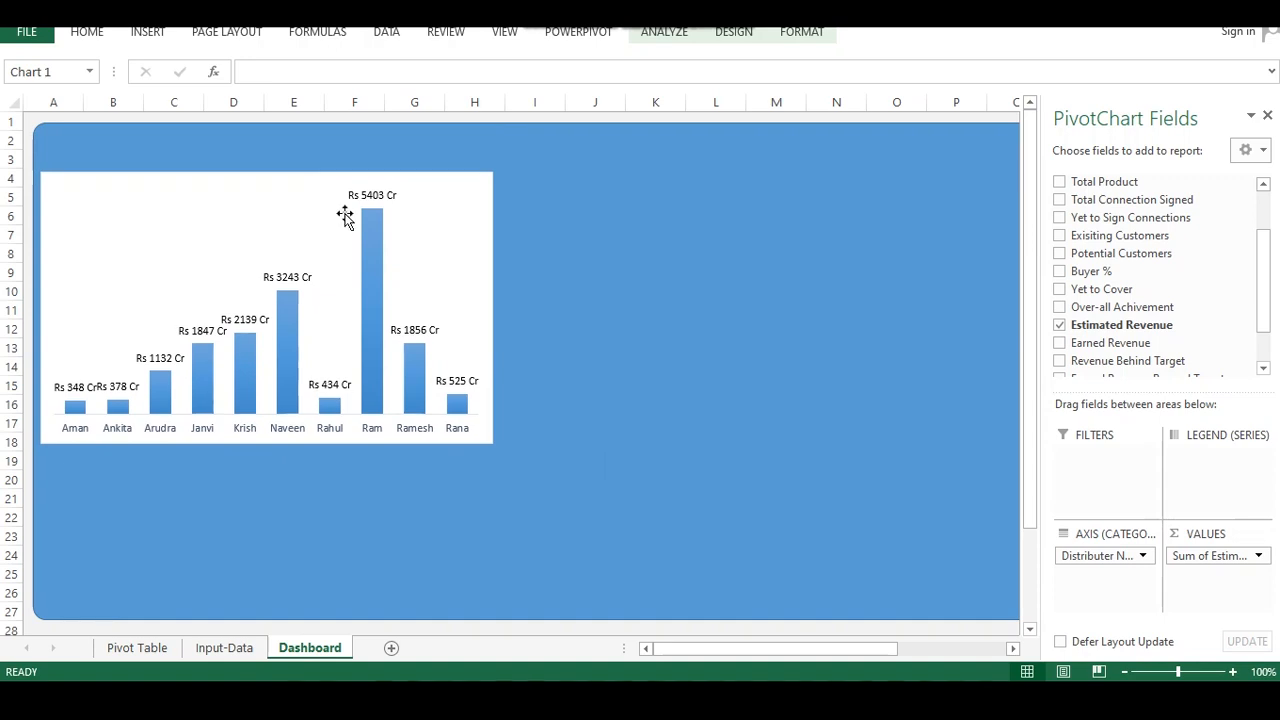
{"action": "left_click_drag", "start_coordinate": [491, 444], "coordinate": [425, 297]}
Shrink the chart's plot area from the top to leave space above the bars
{"action": "left_click", "coordinate": [243, 189]}
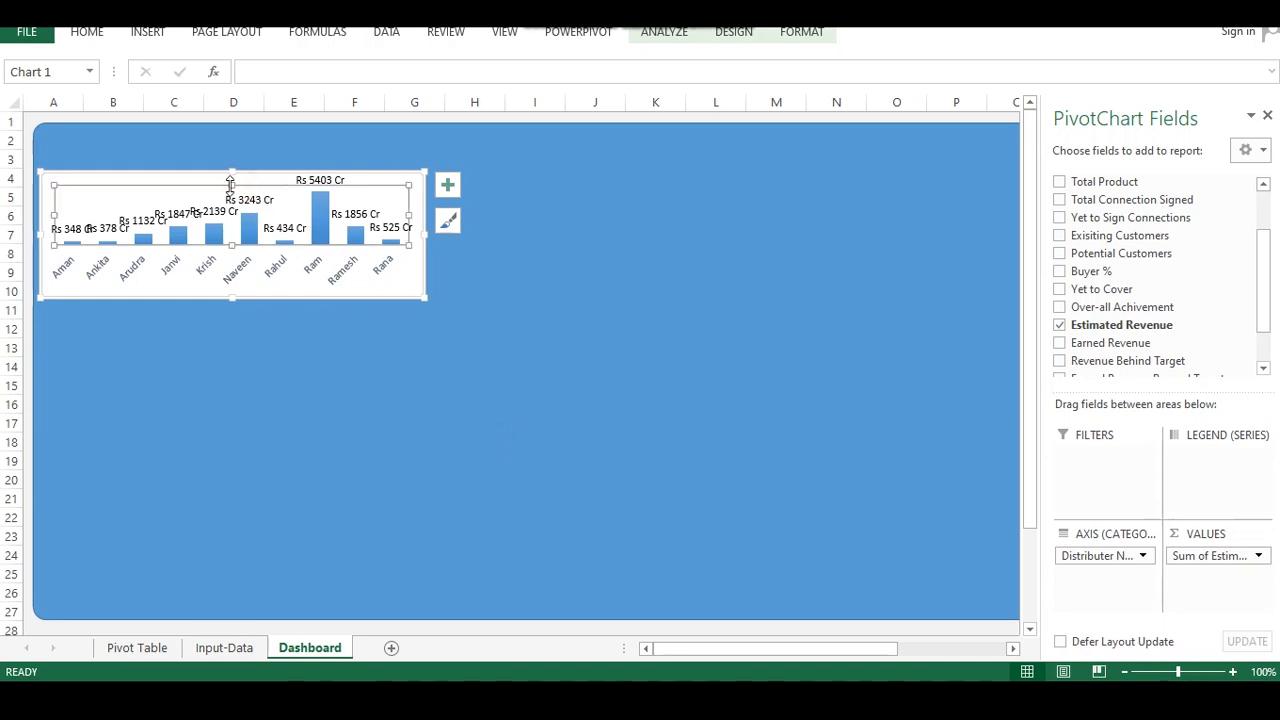
{"action": "left_click_drag", "start_coordinate": [231, 189], "coordinate": [229, 204]}
{"action": "left_click", "coordinate": [268, 192]}
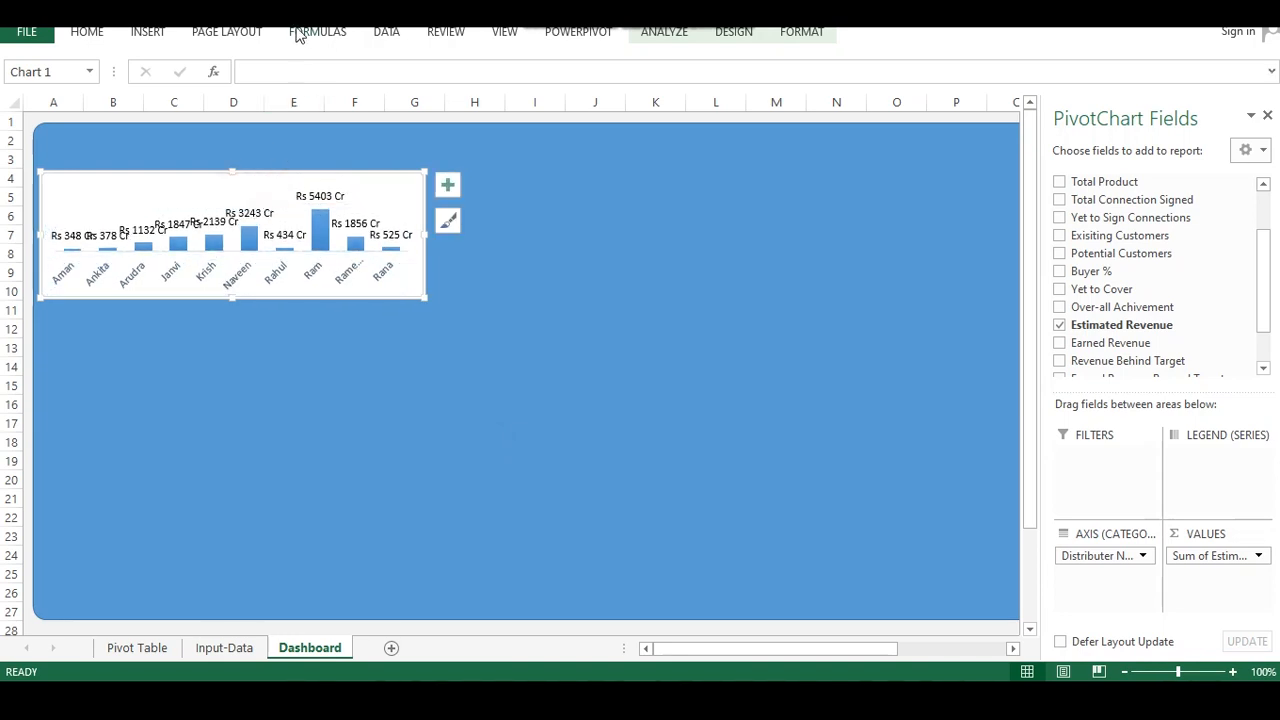
Widen the pivot chart to reach about column H
{"action": "left_click", "coordinate": [515, 40]}
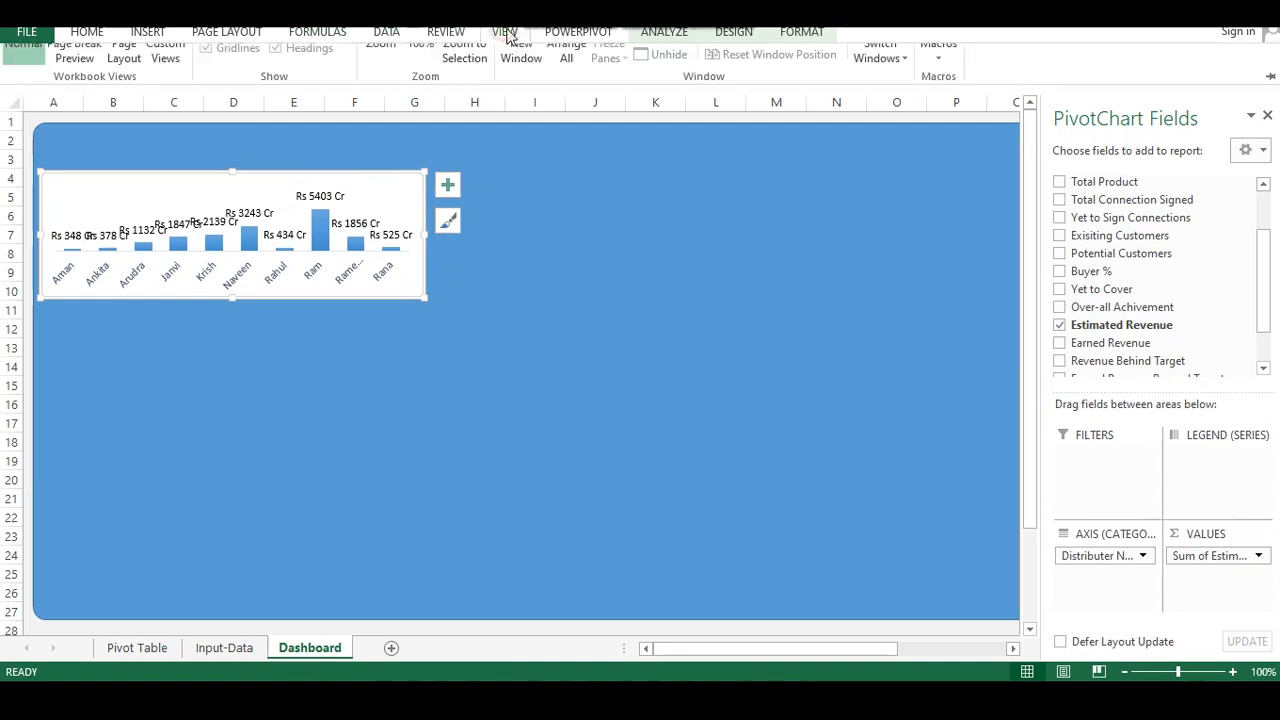
{"action": "left_click", "coordinate": [150, 33]}
{"action": "left_click", "coordinate": [399, 183]}
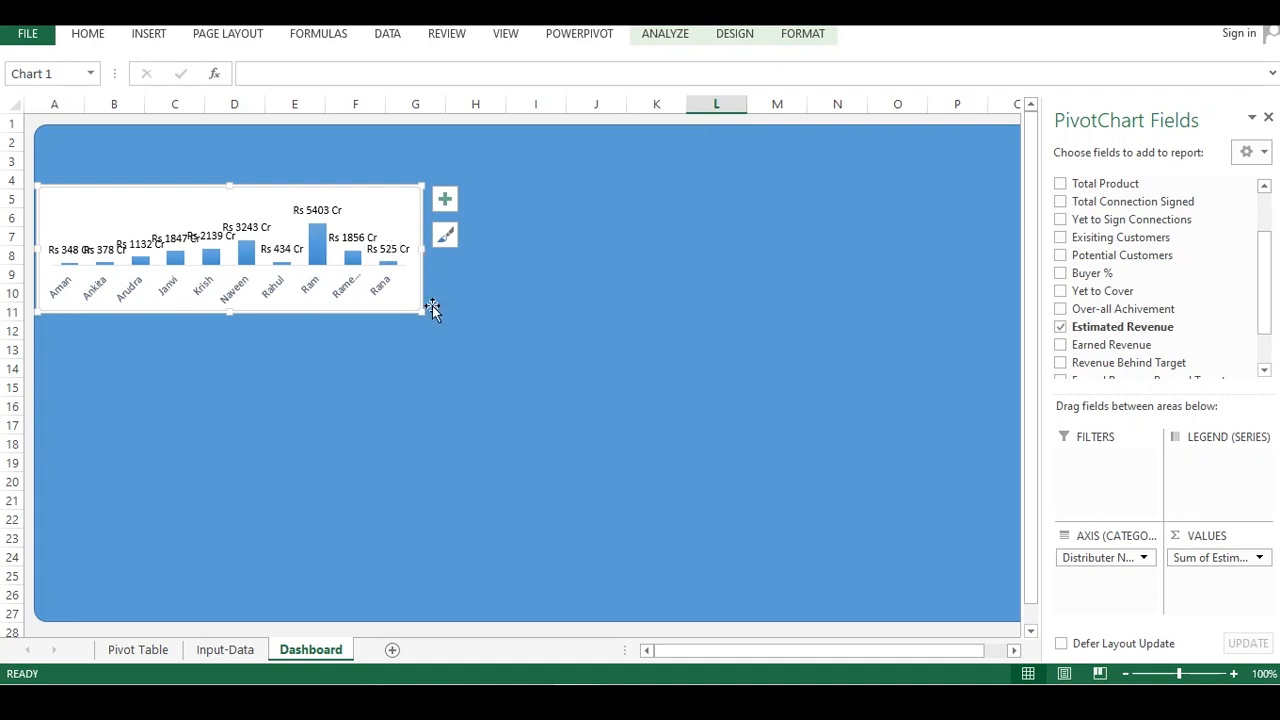
{"action": "left_click_drag", "start_coordinate": [420, 250], "coordinate": [448, 255]}
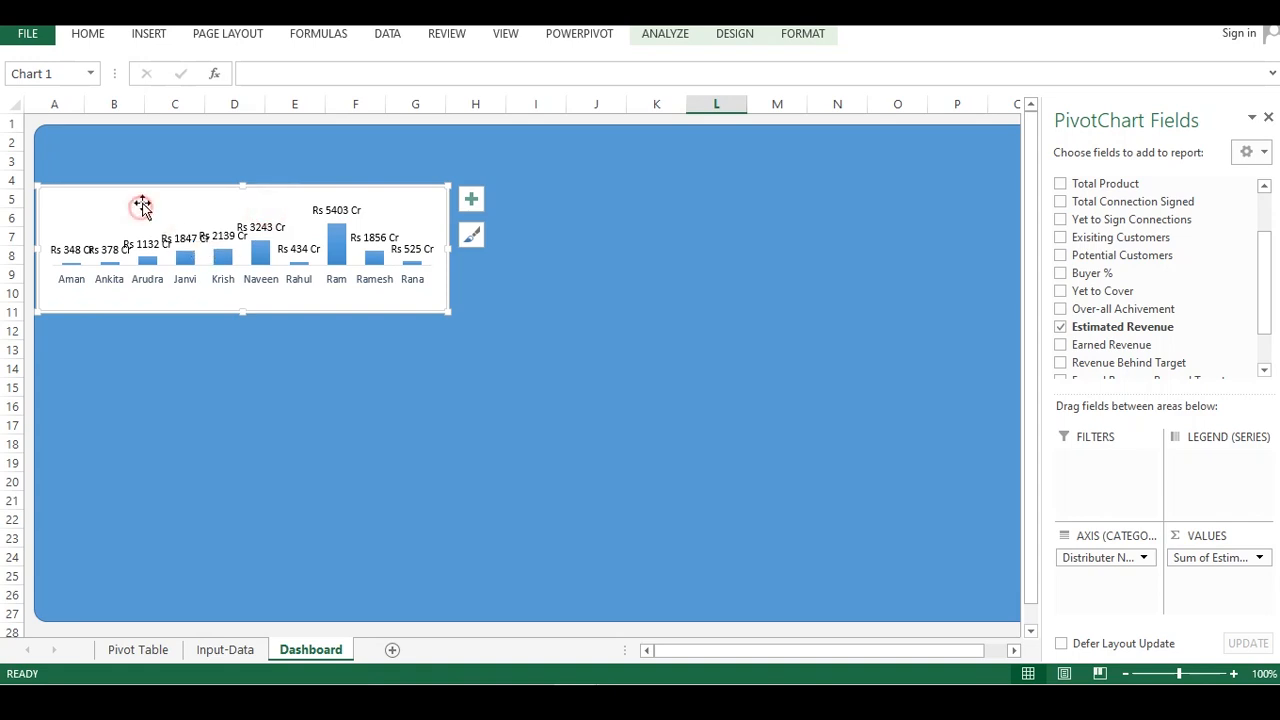
{"action": "left_click", "coordinate": [214, 354]}
{"action": "left_click", "coordinate": [160, 217]}
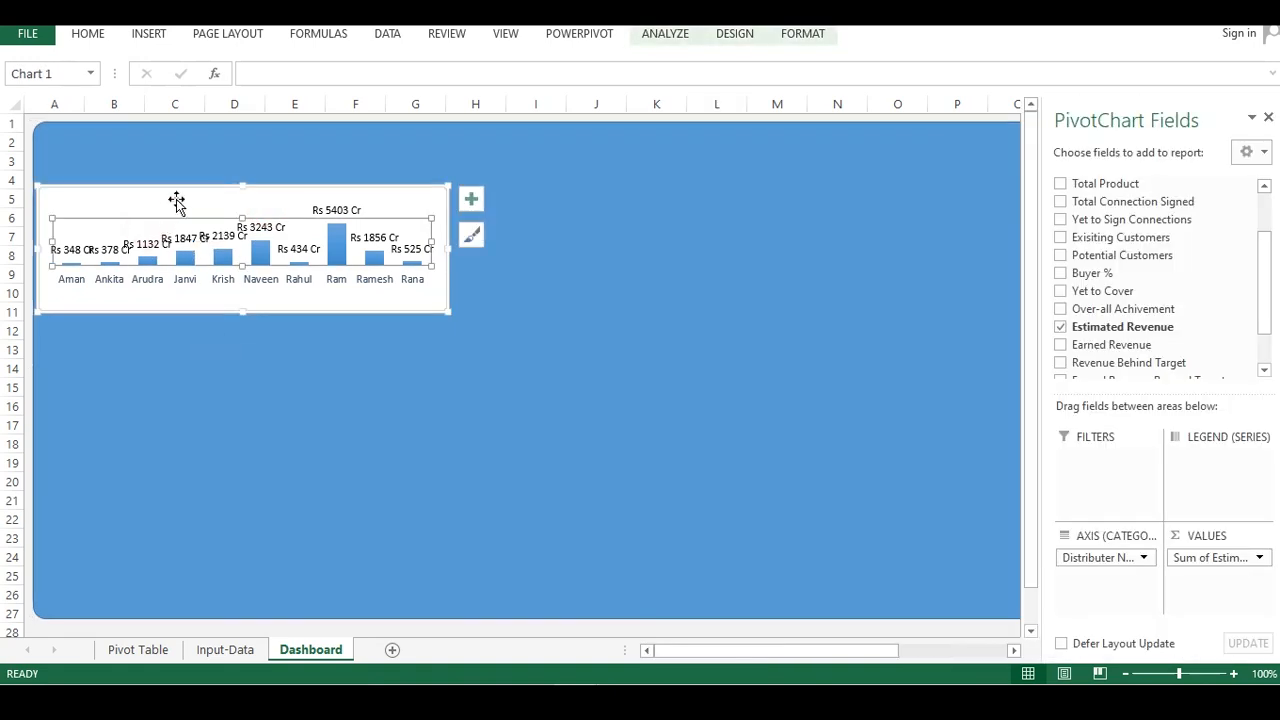
{"action": "left_click", "coordinate": [207, 194]}
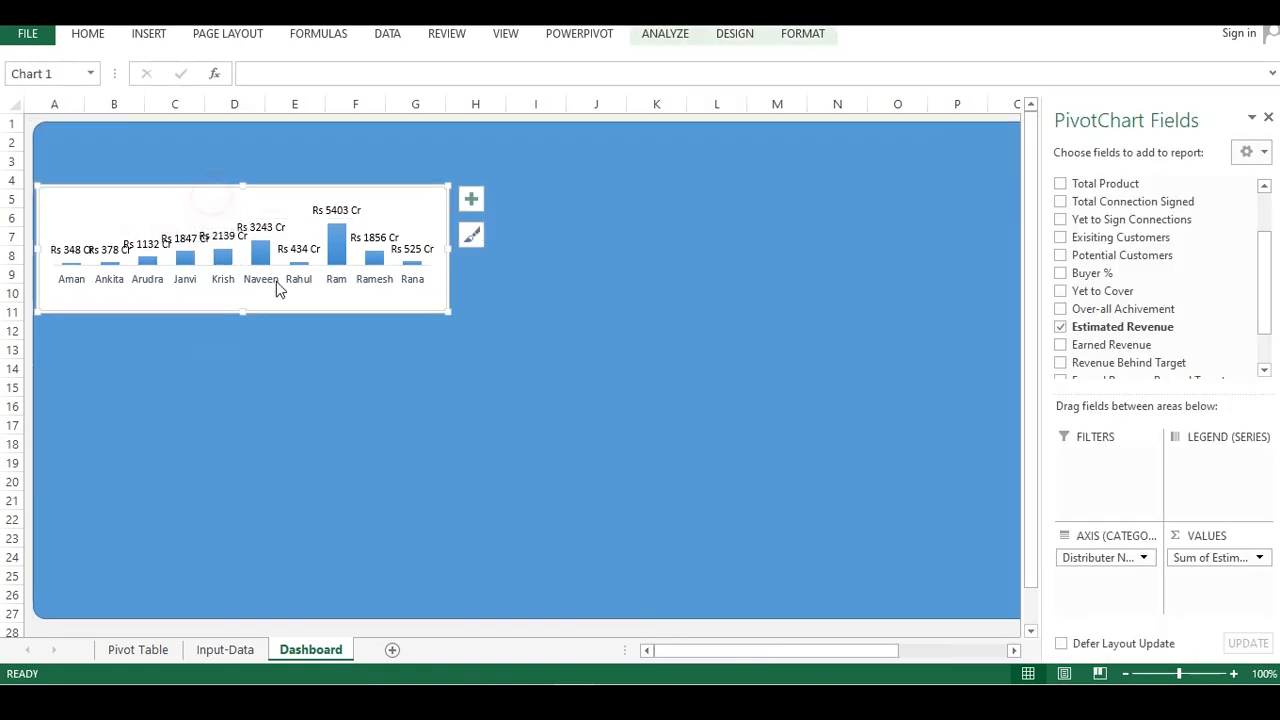
{"action": "left_click", "coordinate": [286, 338]}
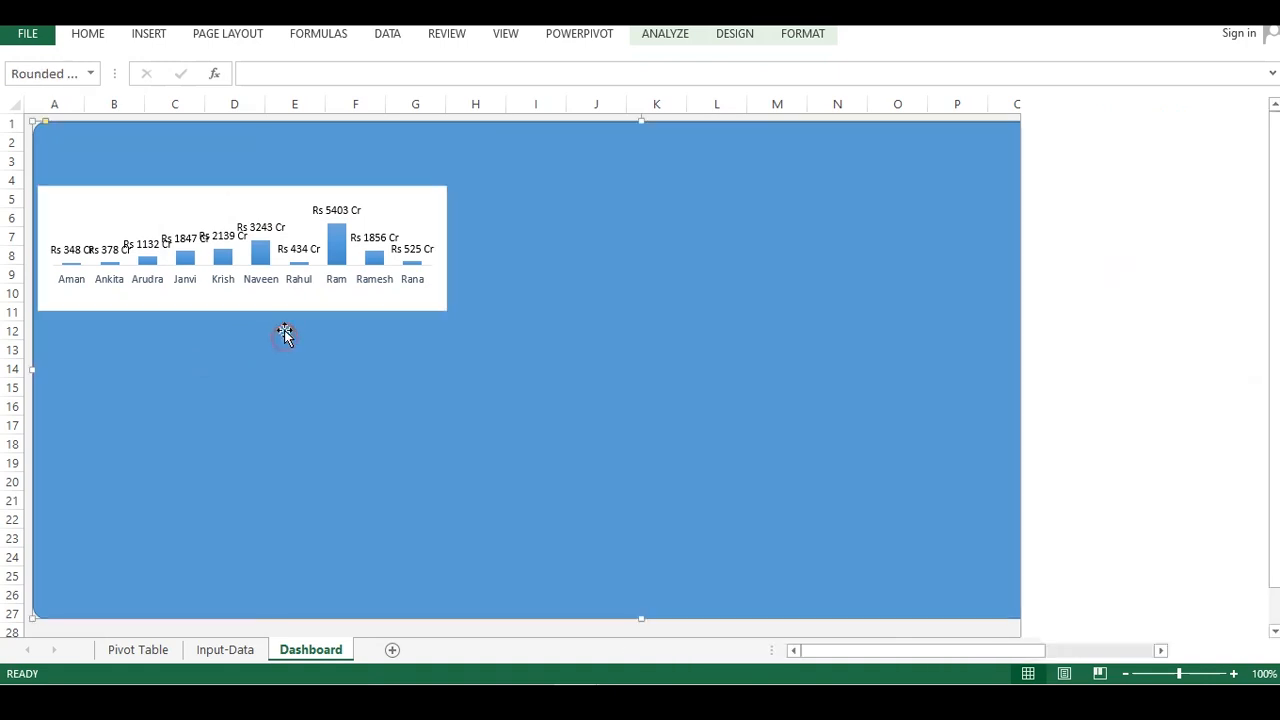
{"action": "left_click", "coordinate": [257, 229]}
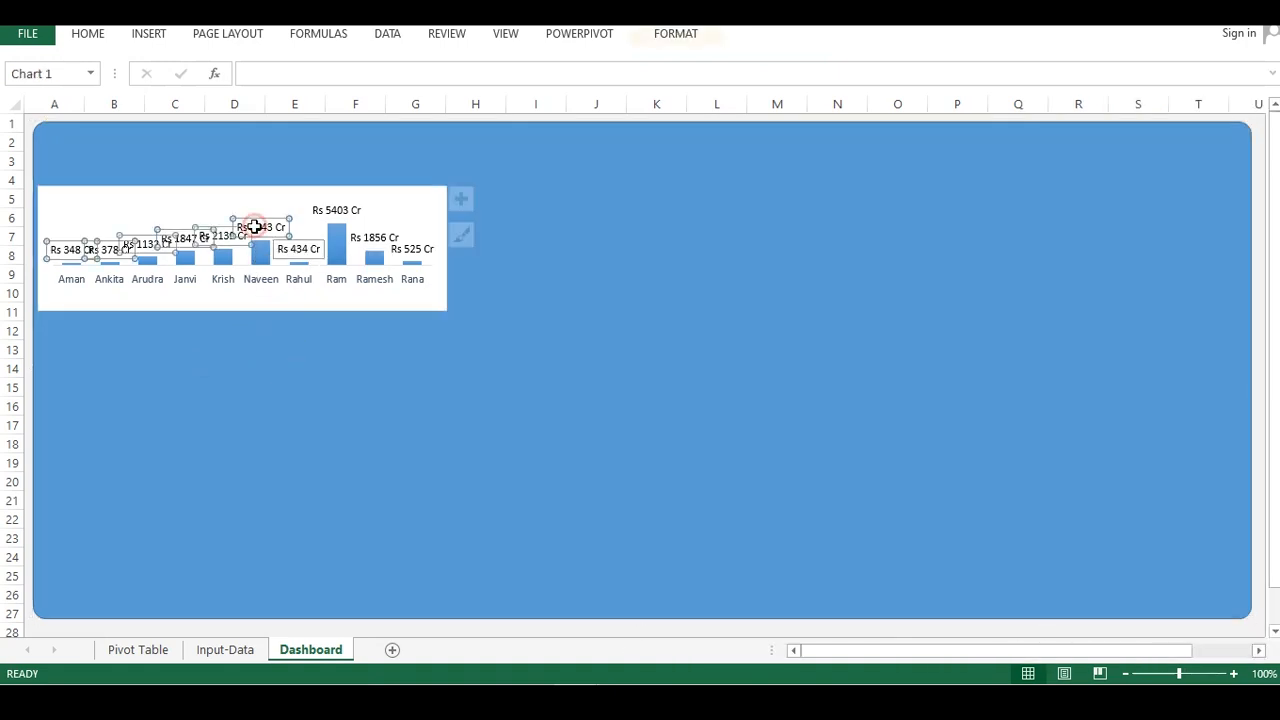
{"action": "left_click", "coordinate": [273, 292]}
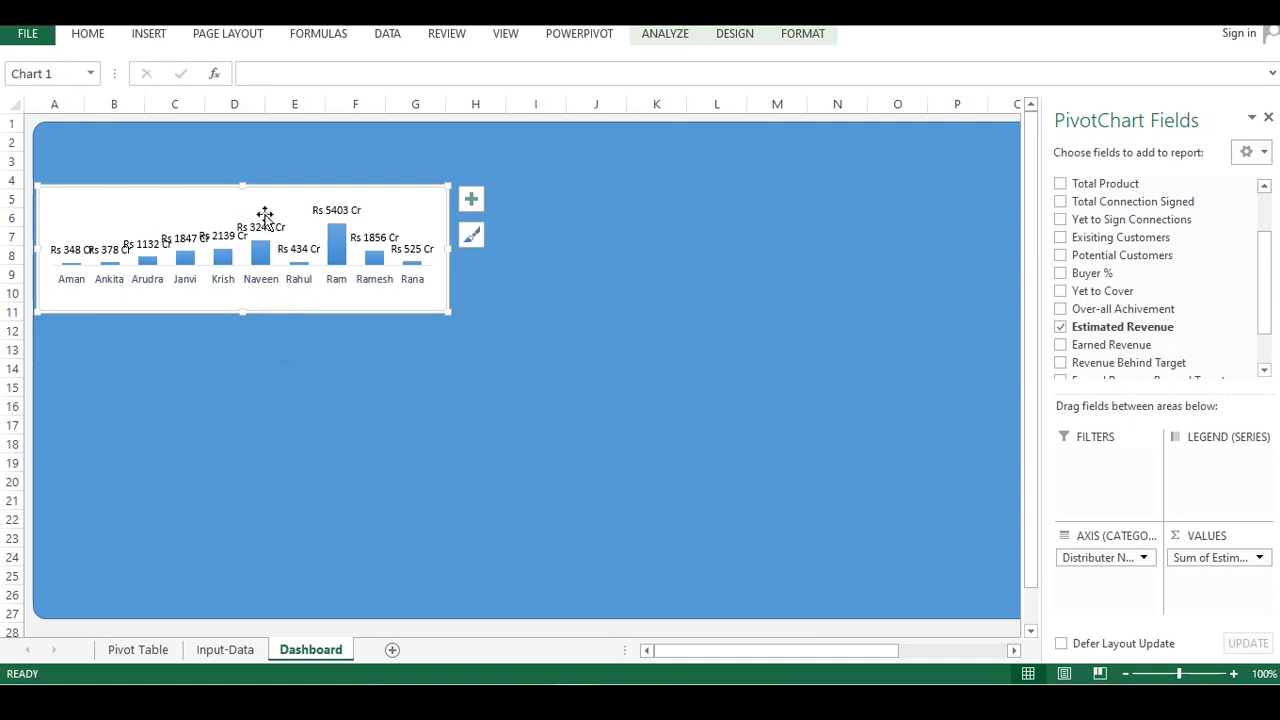
{"action": "left_click", "coordinate": [295, 150]}
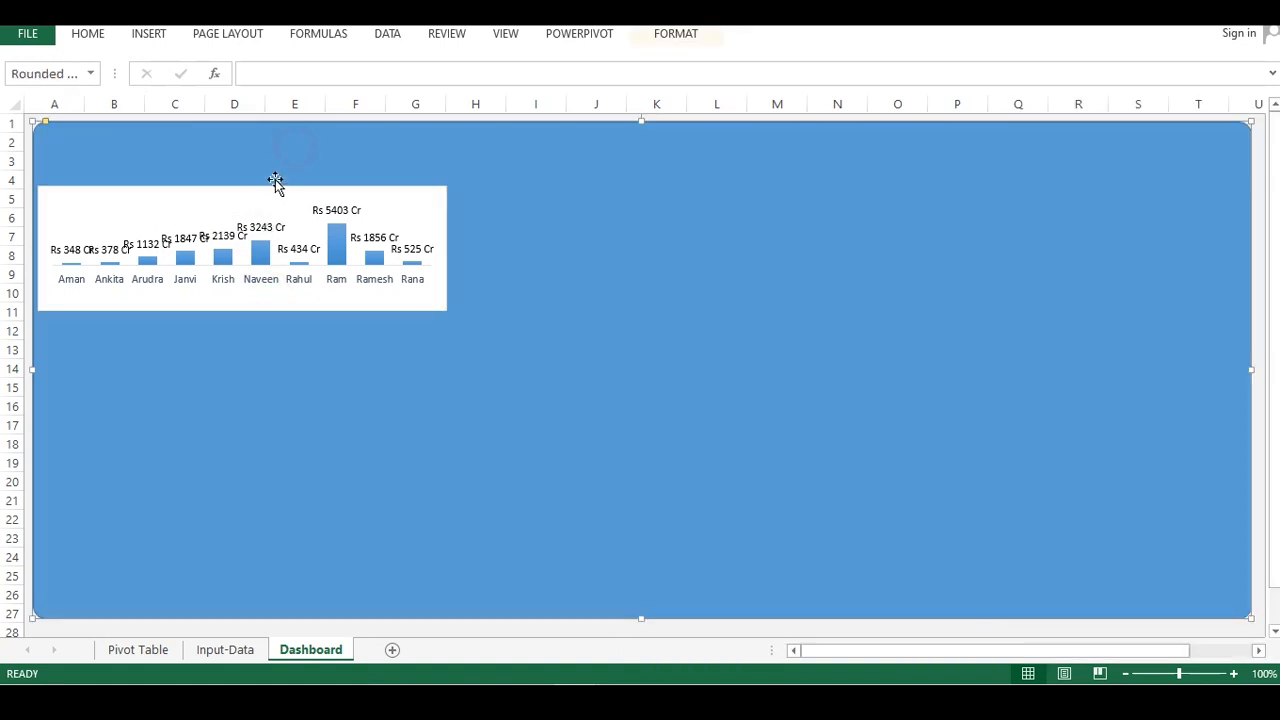
{"action": "left_click", "coordinate": [214, 206]}
Draw a small rounded rectangle at the chart's top-left as a title label reading Estimated Revenue
{"action": "left_click", "coordinate": [148, 34]}
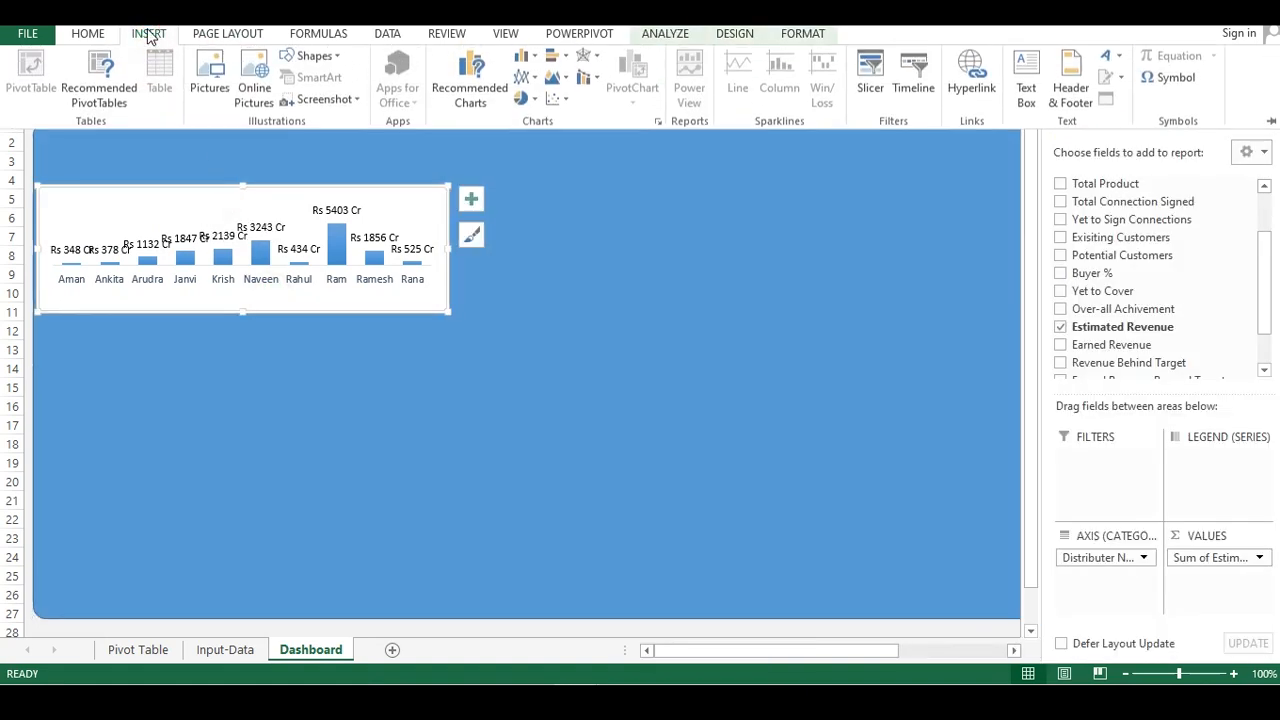
{"action": "left_click", "coordinate": [310, 59]}
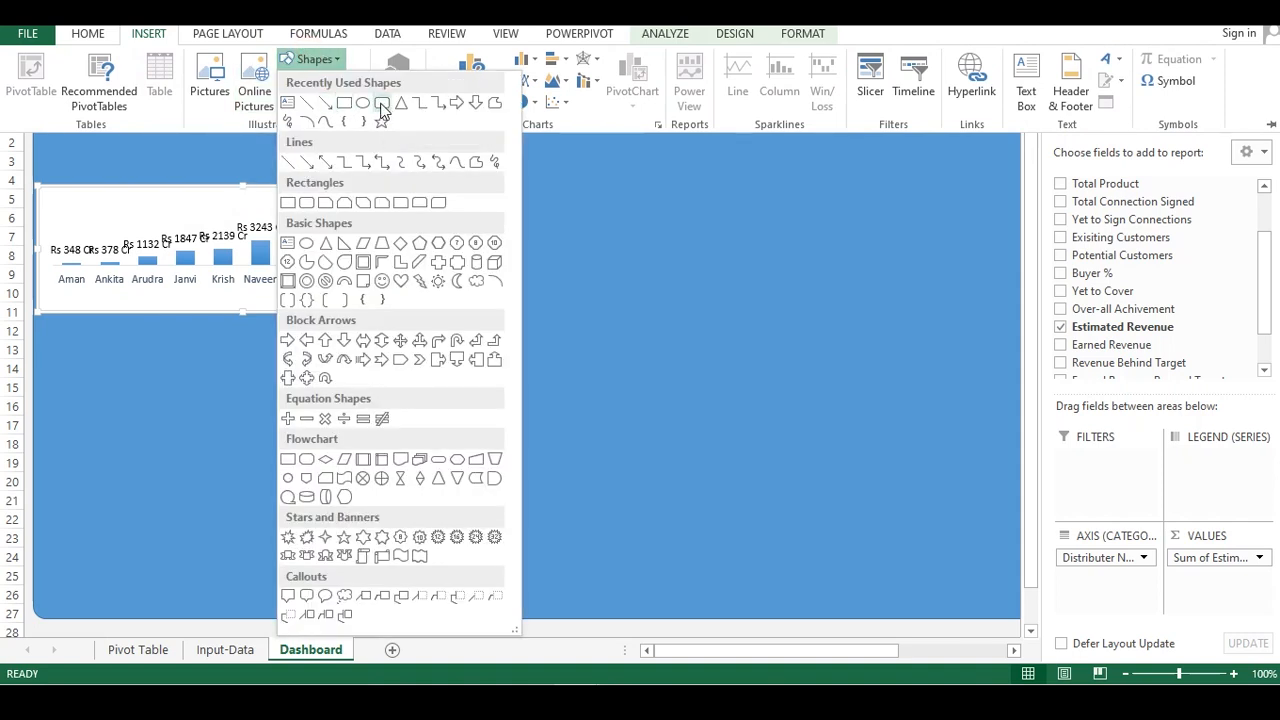
{"action": "left_click", "coordinate": [381, 104]}
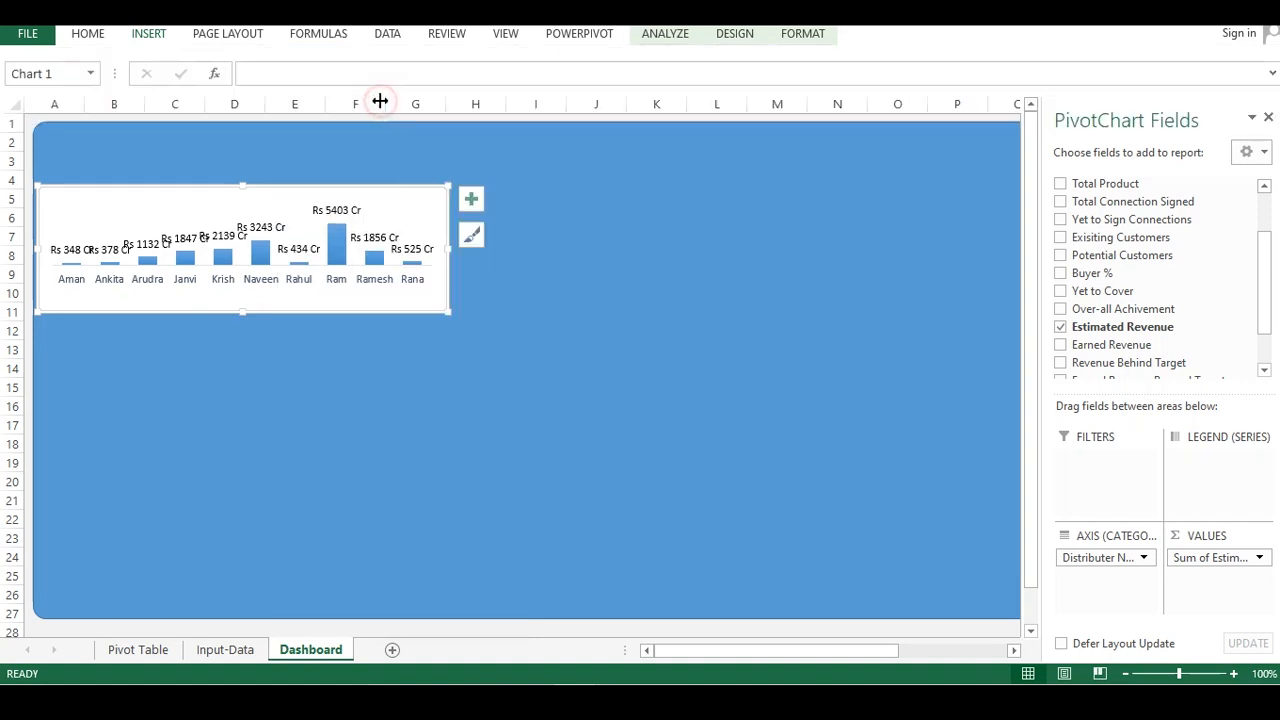
{"action": "left_click_drag", "start_coordinate": [51, 193], "coordinate": [154, 210]}
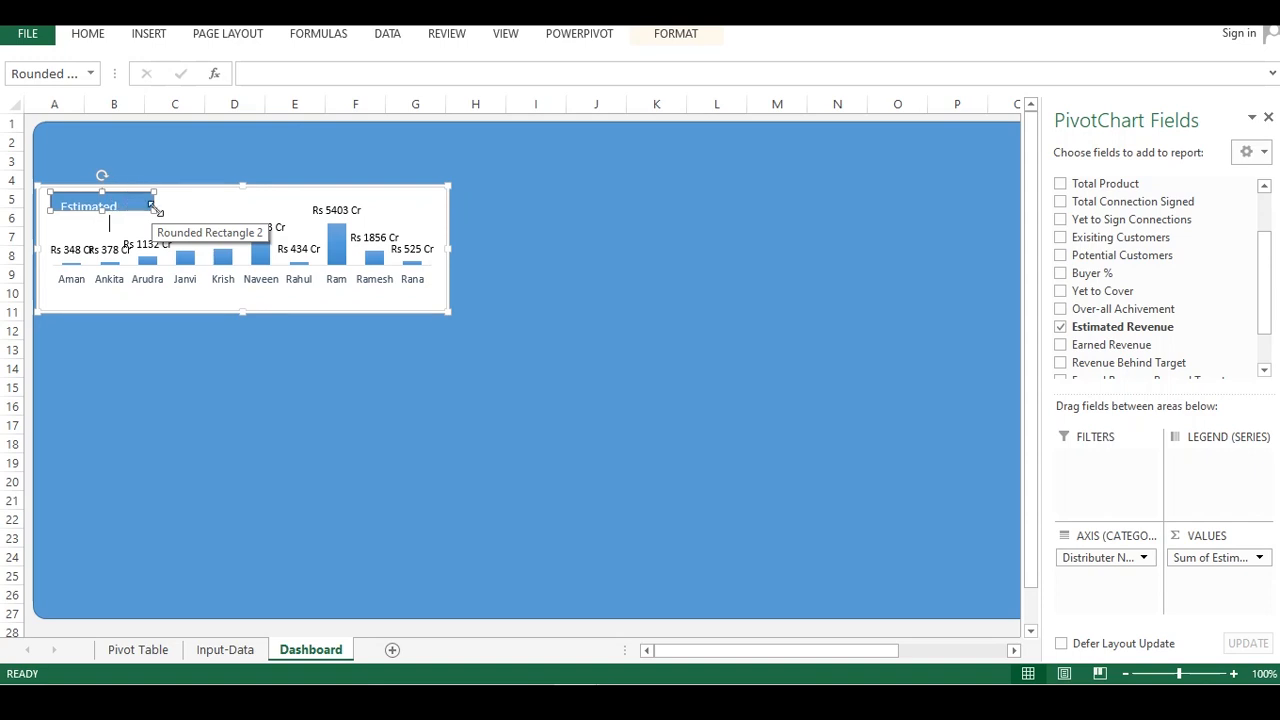
{"action": "left_click_drag", "start_coordinate": [153, 209], "coordinate": [185, 218]}
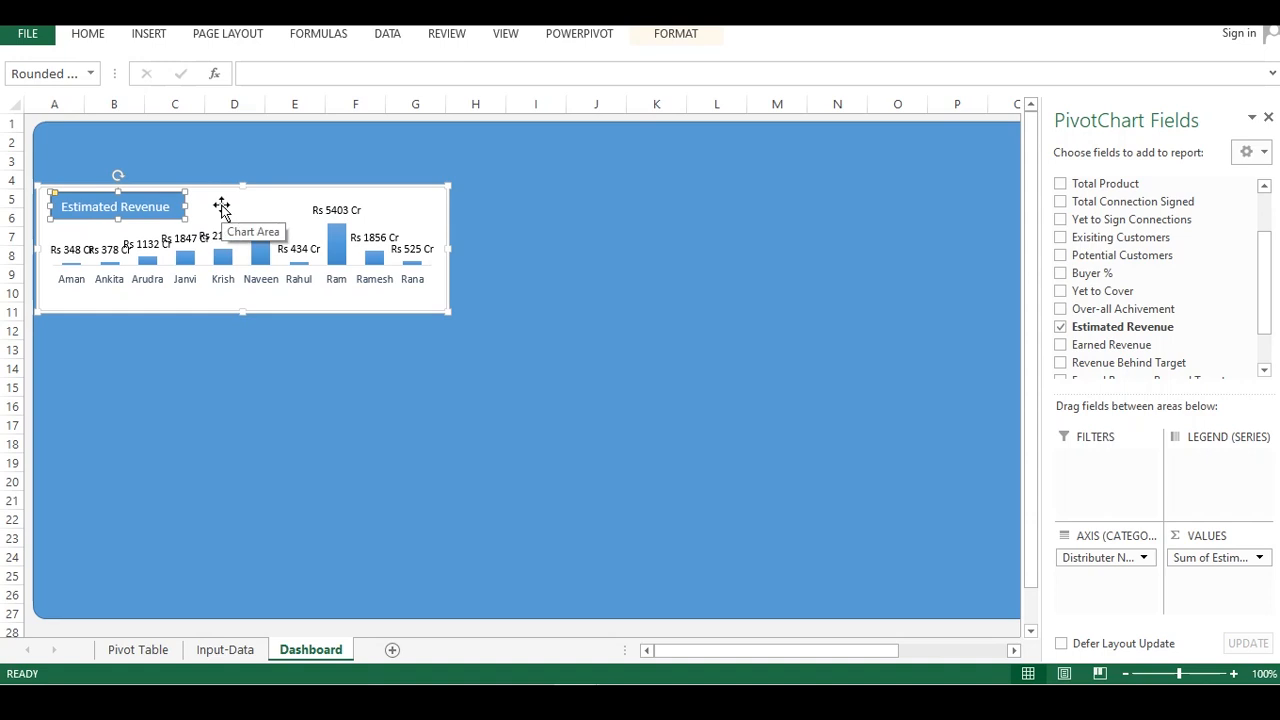
Enlarge and bold the Estimated Revenue label text and widen the label shape slightly
{"action": "key", "text": "ctrl+shift+period"}
{"action": "key", "text": "ctrl+b"}
{"action": "left_click", "coordinate": [181, 211]}
{"action": "left_click", "coordinate": [181, 211]}
{"action": "left_click_drag", "start_coordinate": [184, 207], "coordinate": [198, 207]}
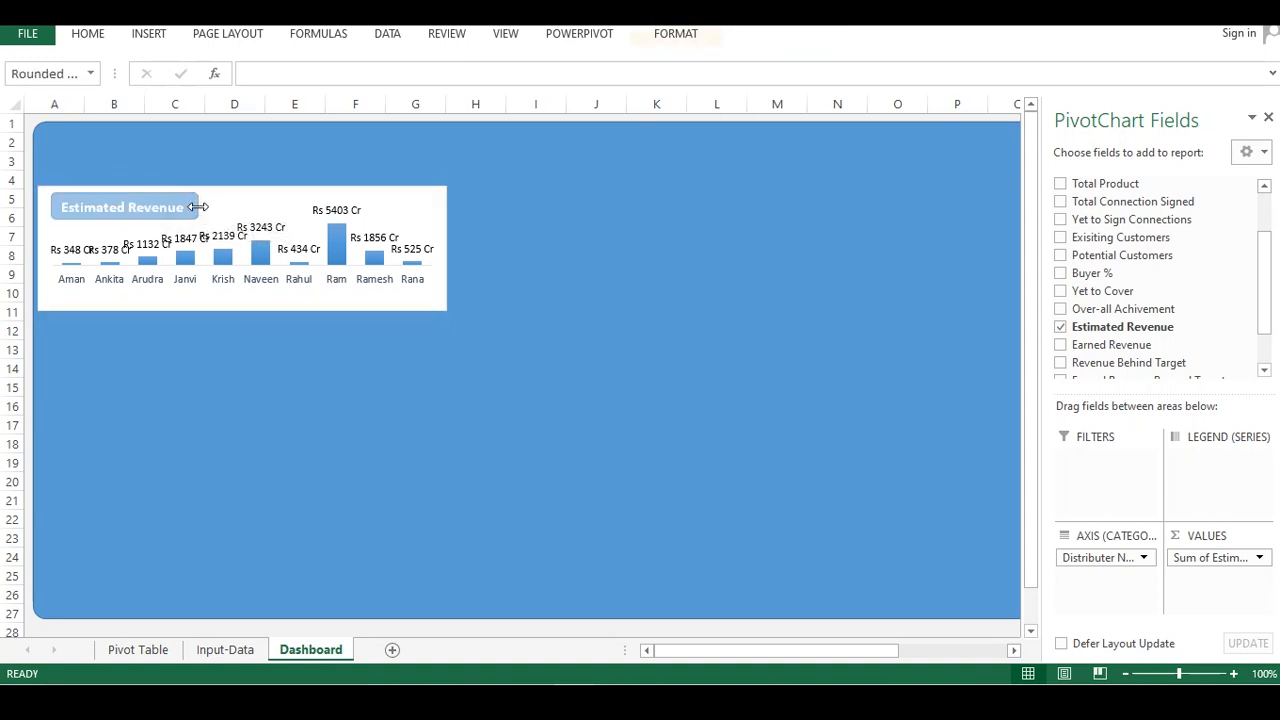
Center the label's text and nudge the label shape slightly upward
{"action": "left_click", "coordinate": [80, 36]}
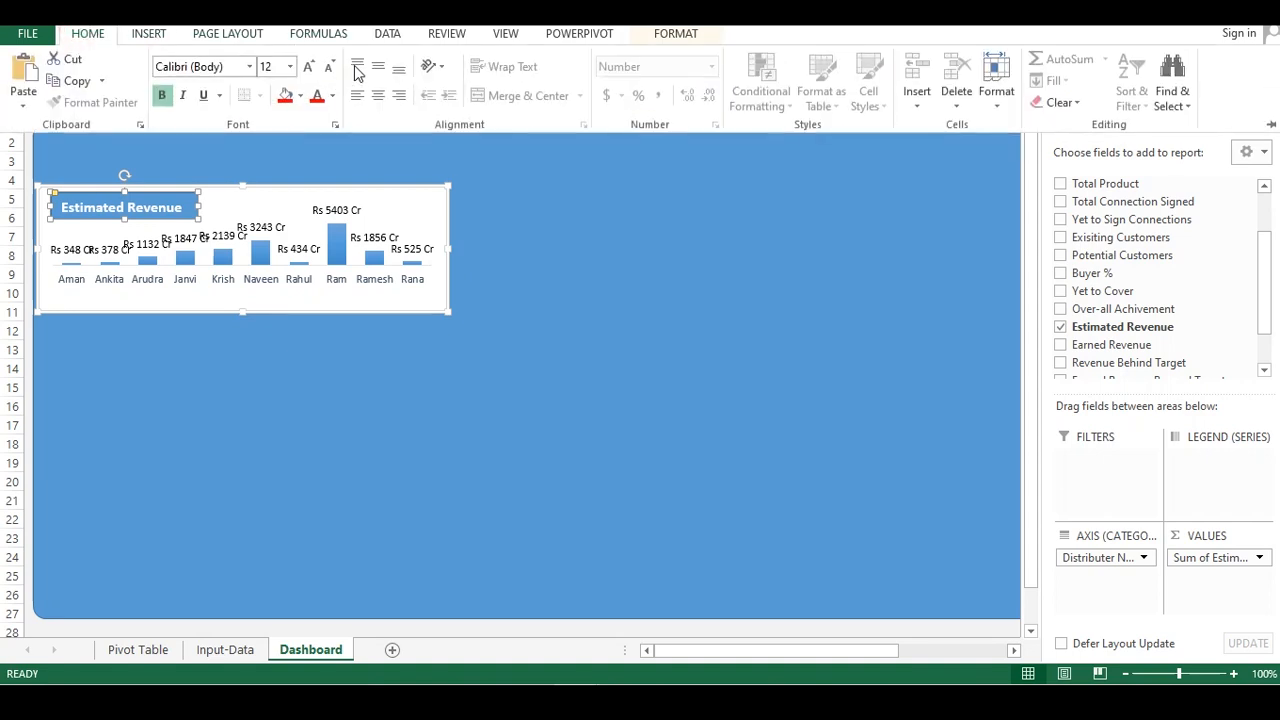
{"action": "left_click", "coordinate": [379, 95]}
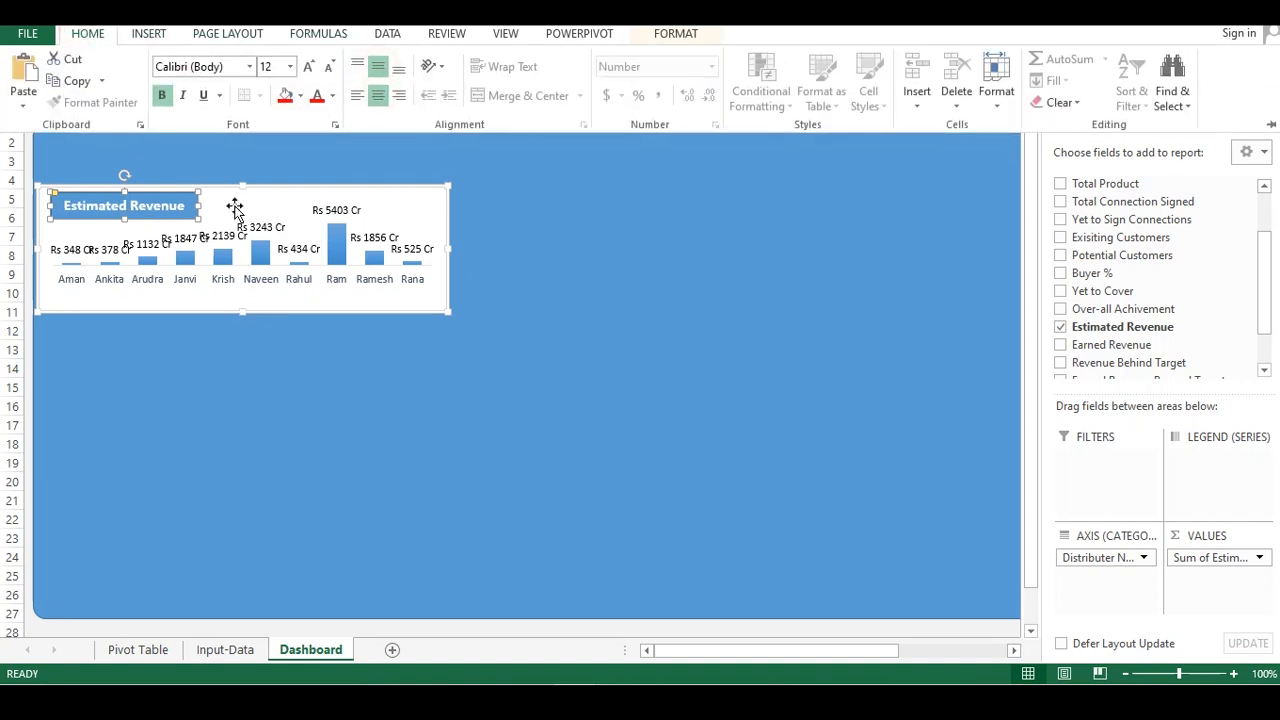
{"action": "left_click", "coordinate": [125, 213]}
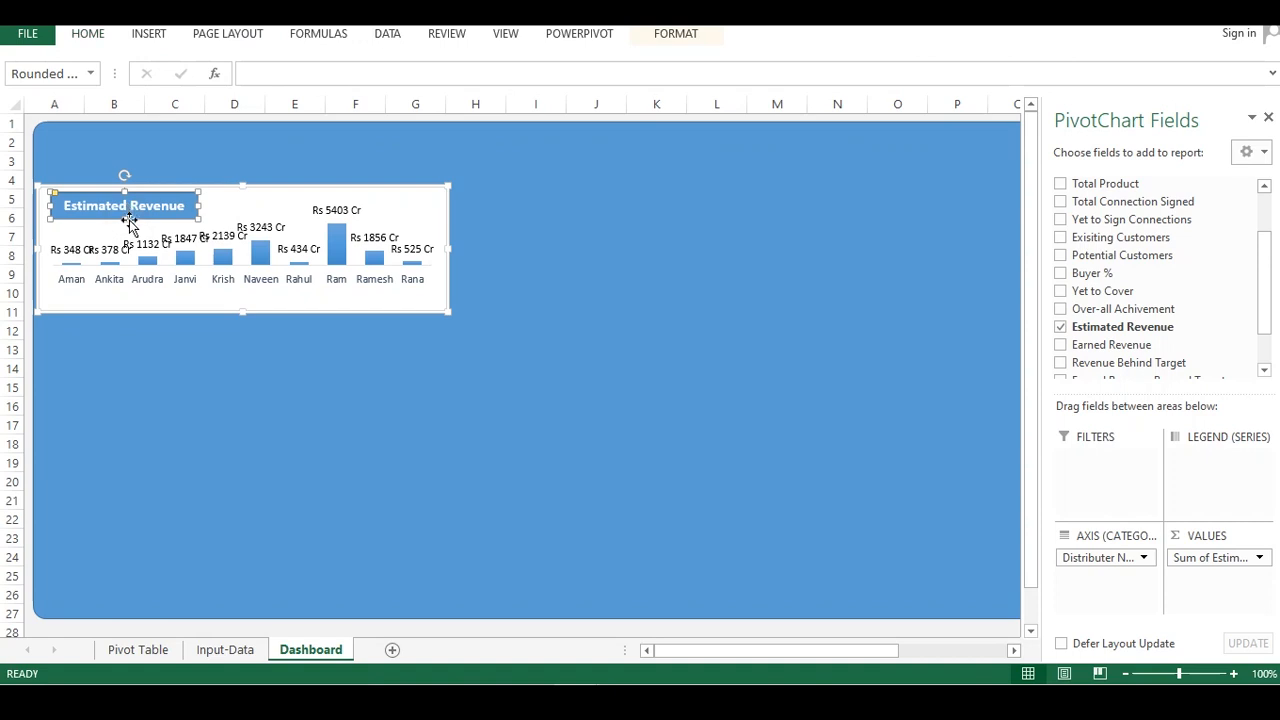
{"action": "left_click_drag", "start_coordinate": [128, 220], "coordinate": [128, 217]}
Apply a blue gradient shape style to the Estimated Revenue label
{"action": "left_click", "coordinate": [190, 183]}
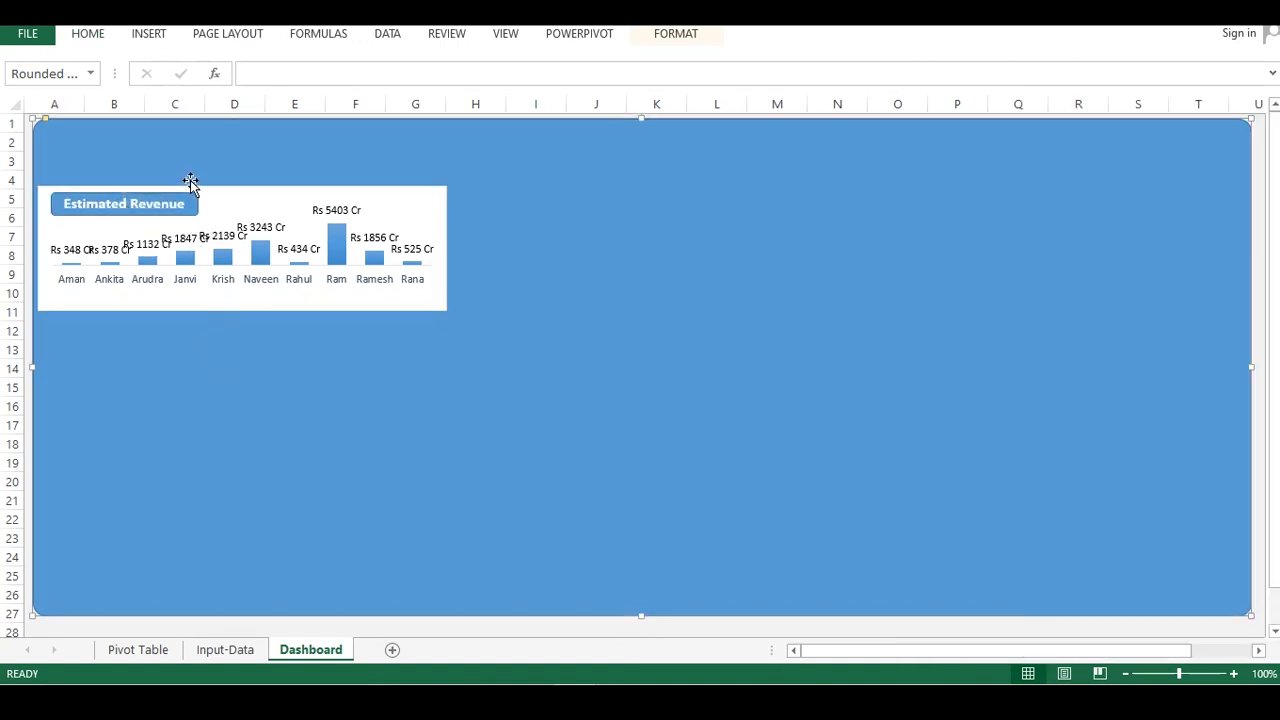
{"action": "left_click", "coordinate": [217, 222]}
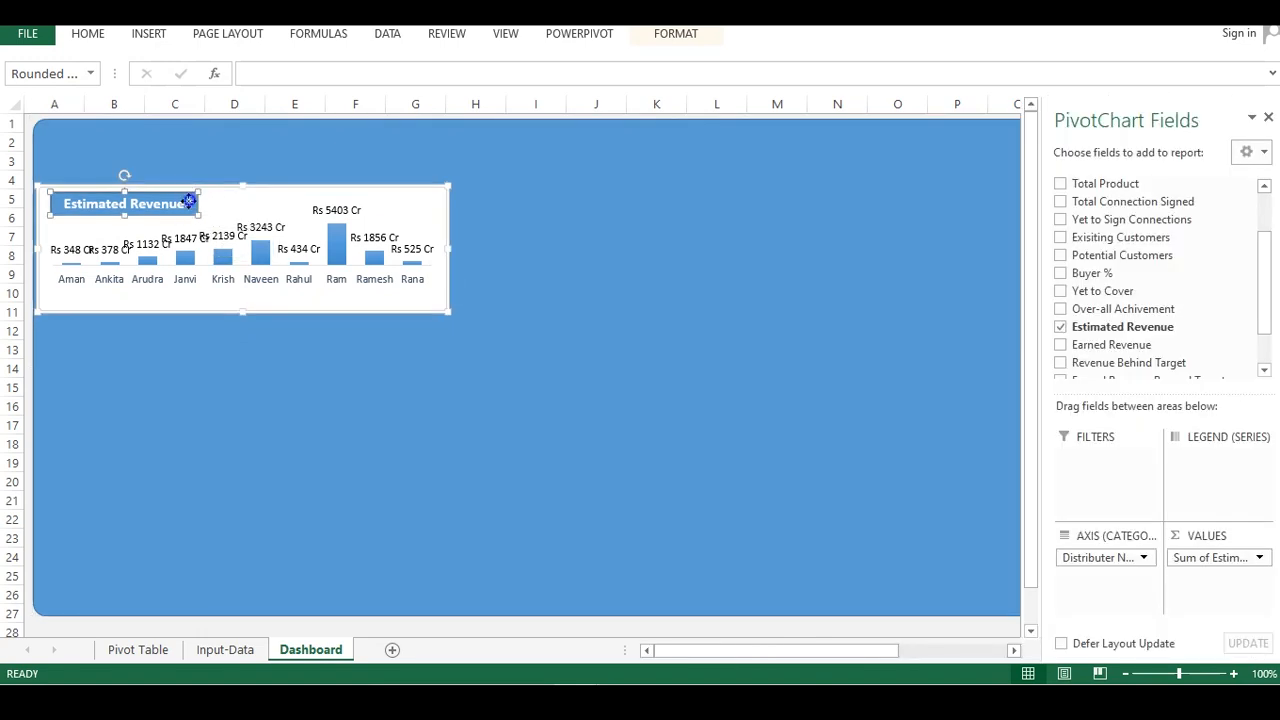
{"action": "right_click", "coordinate": [189, 202]}
{"action": "left_click", "coordinate": [211, 150]}
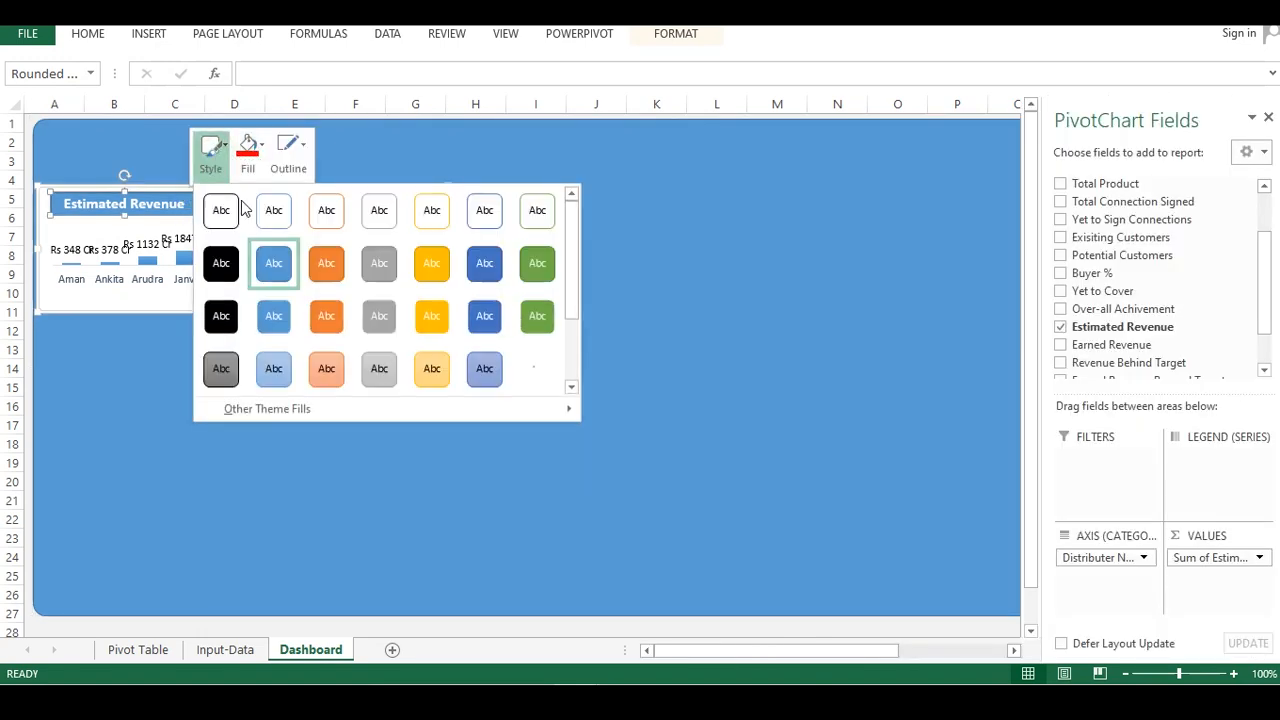
{"action": "left_click", "coordinate": [537, 263]}
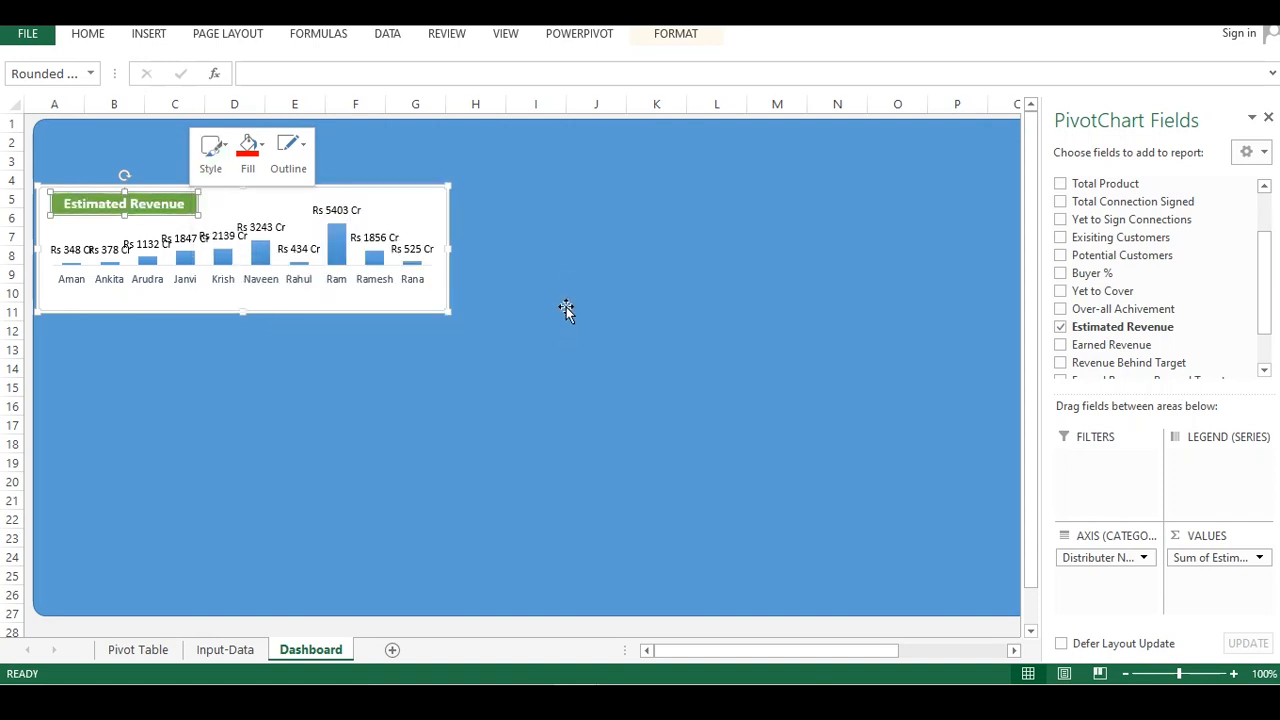
{"action": "left_click", "coordinate": [211, 152]}
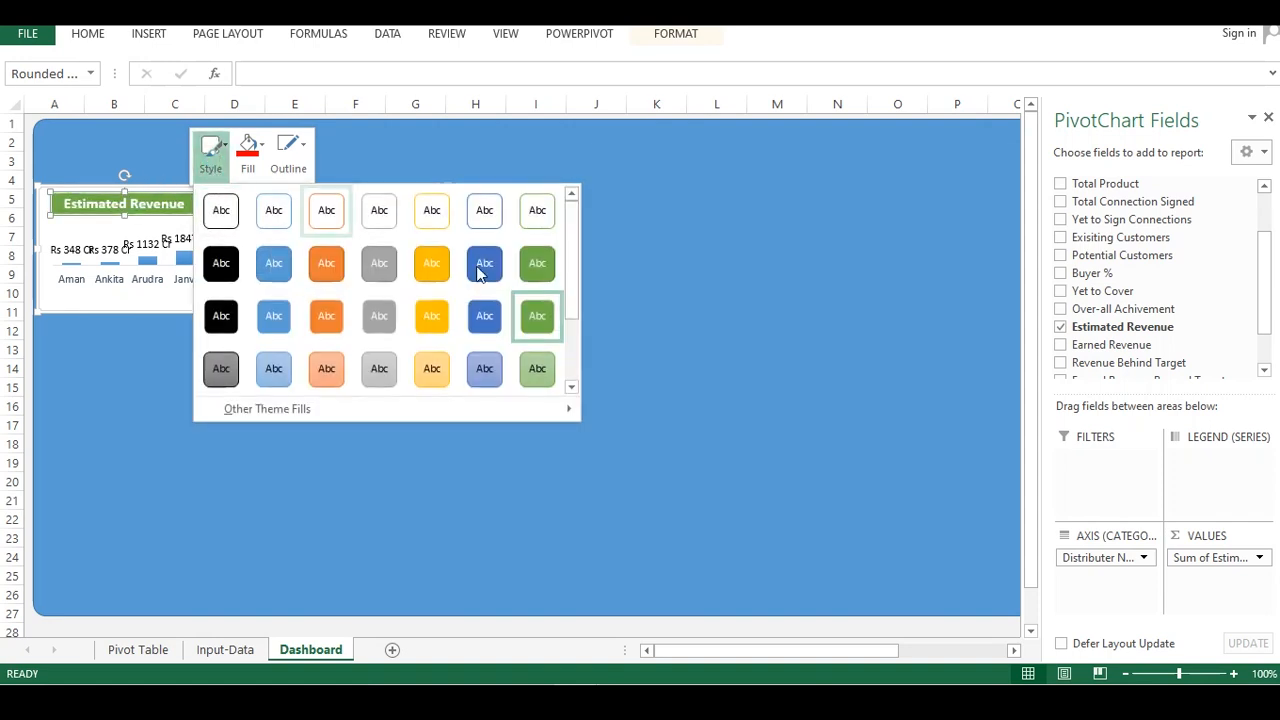
{"action": "left_click_drag", "start_coordinate": [572, 232], "coordinate": [582, 358]}
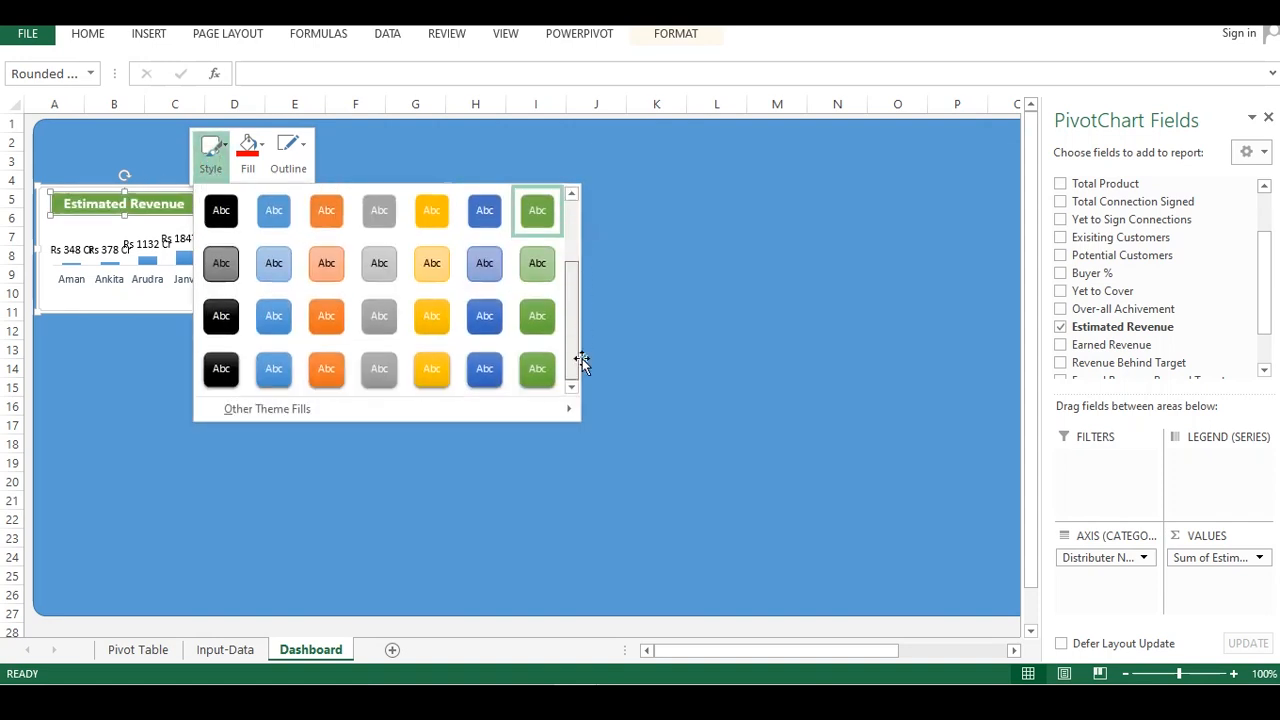
{"action": "left_click", "coordinate": [476, 368]}
{"action": "left_click", "coordinate": [256, 384]}
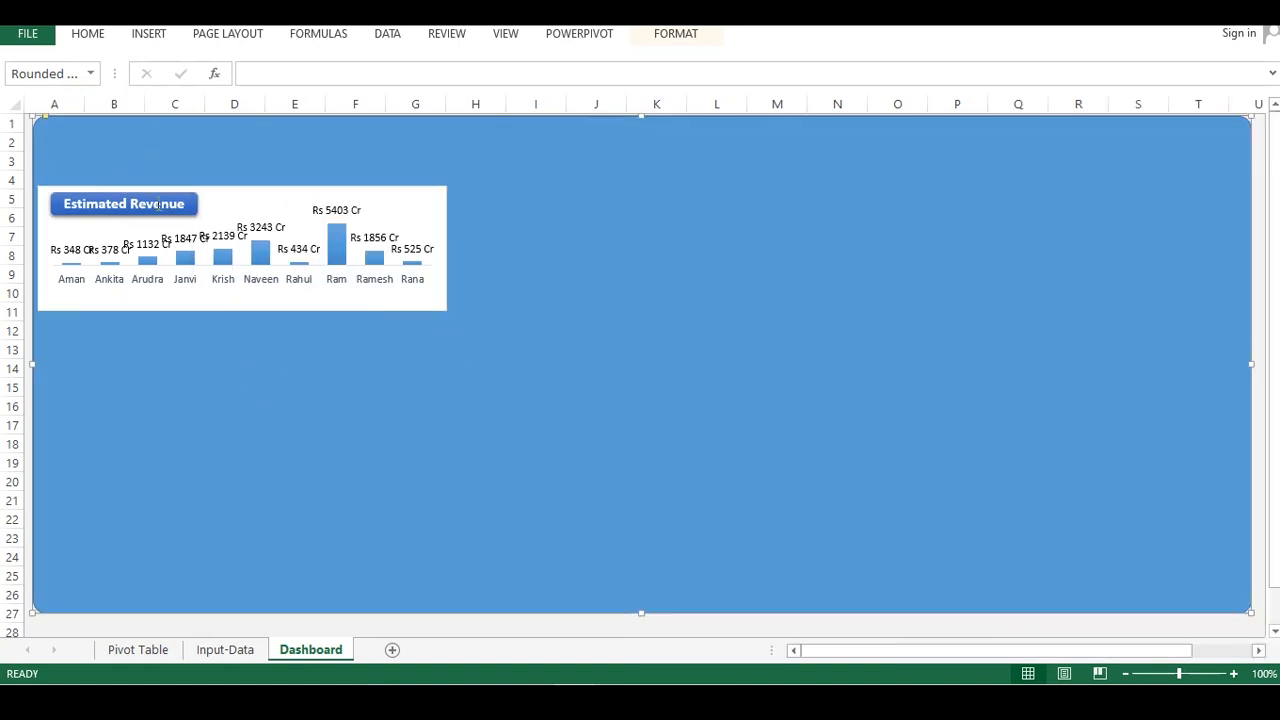
Duplicate the label to its right and link the copy's text to cell C14 on the Pivot Table sheet
{"action": "left_click", "coordinate": [188, 198]}
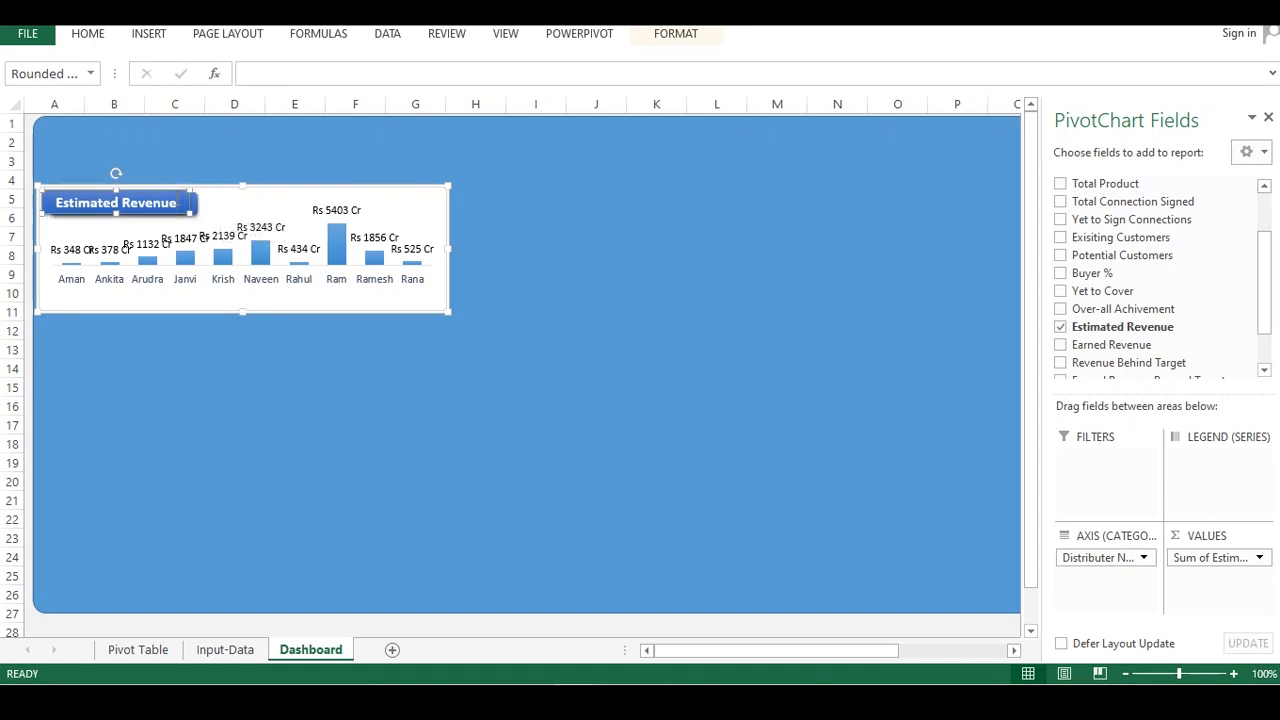
{"action": "left_click_drag", "start_coordinate": [200, 204], "coordinate": [230, 212]}
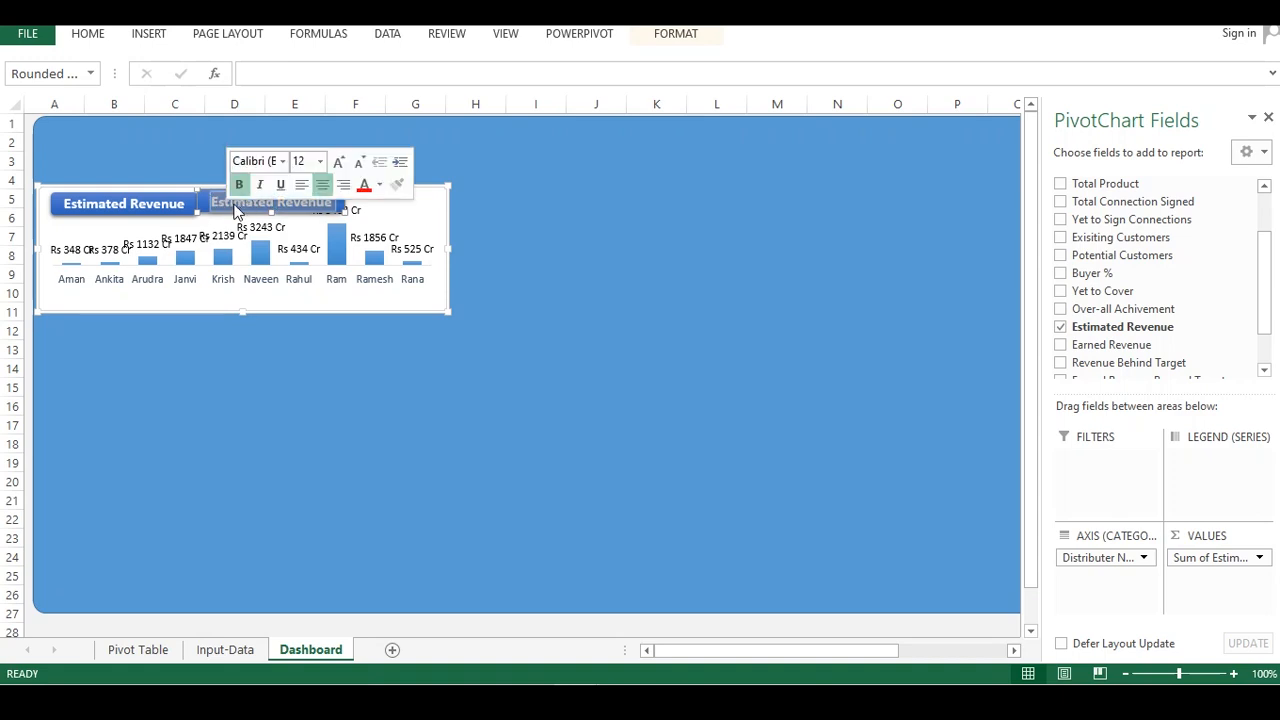
{"action": "type", "text": "="}
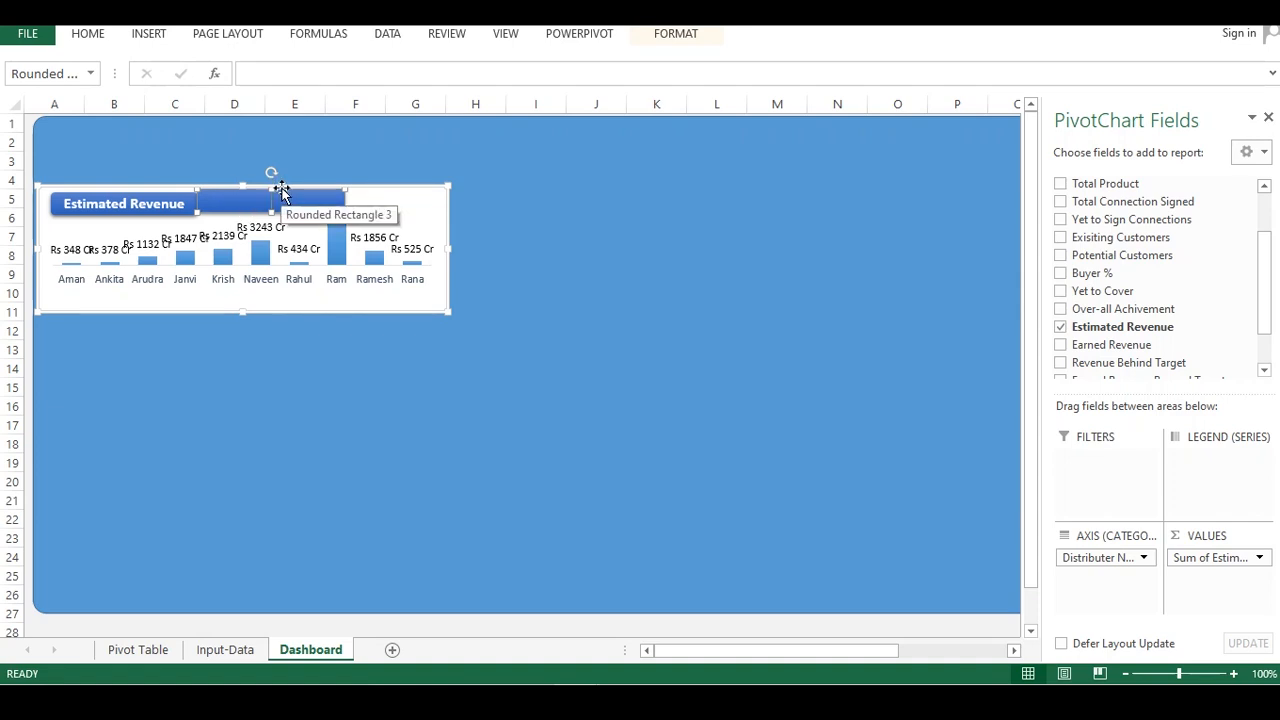
{"action": "left_click", "coordinate": [268, 71]}
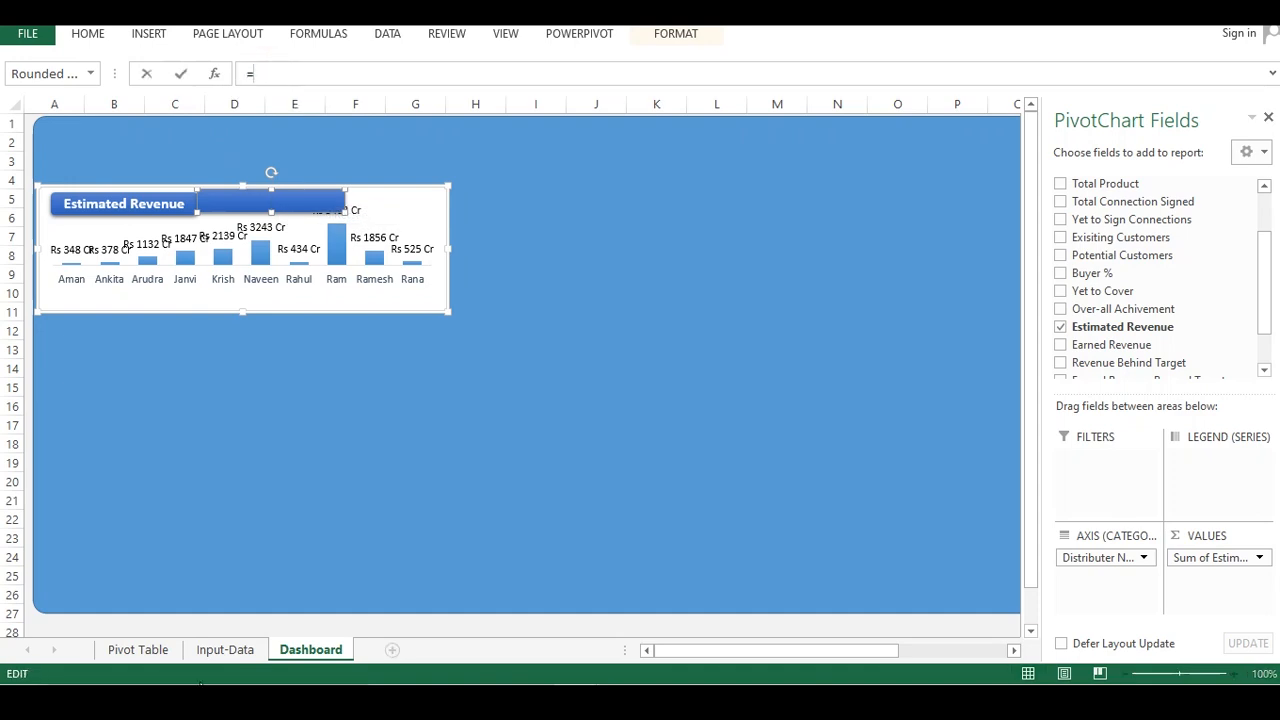
{"action": "left_click", "coordinate": [150, 651]}
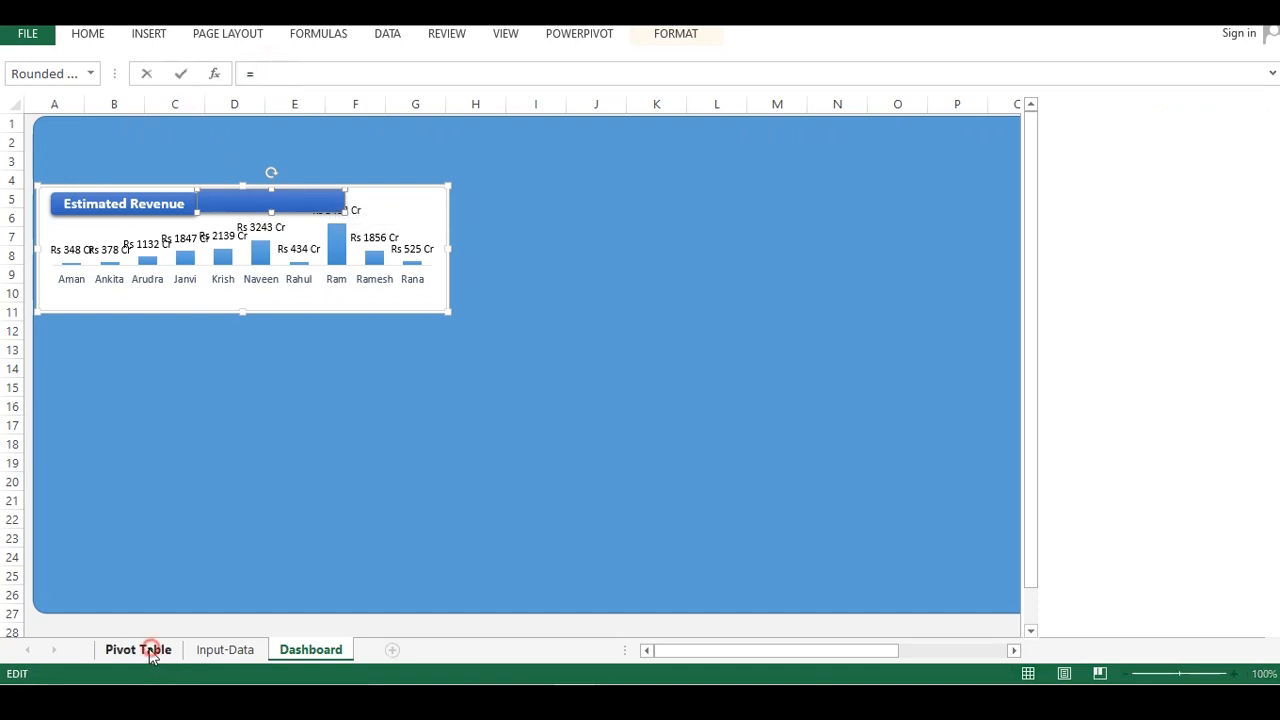
{"action": "left_click", "coordinate": [319, 371]}
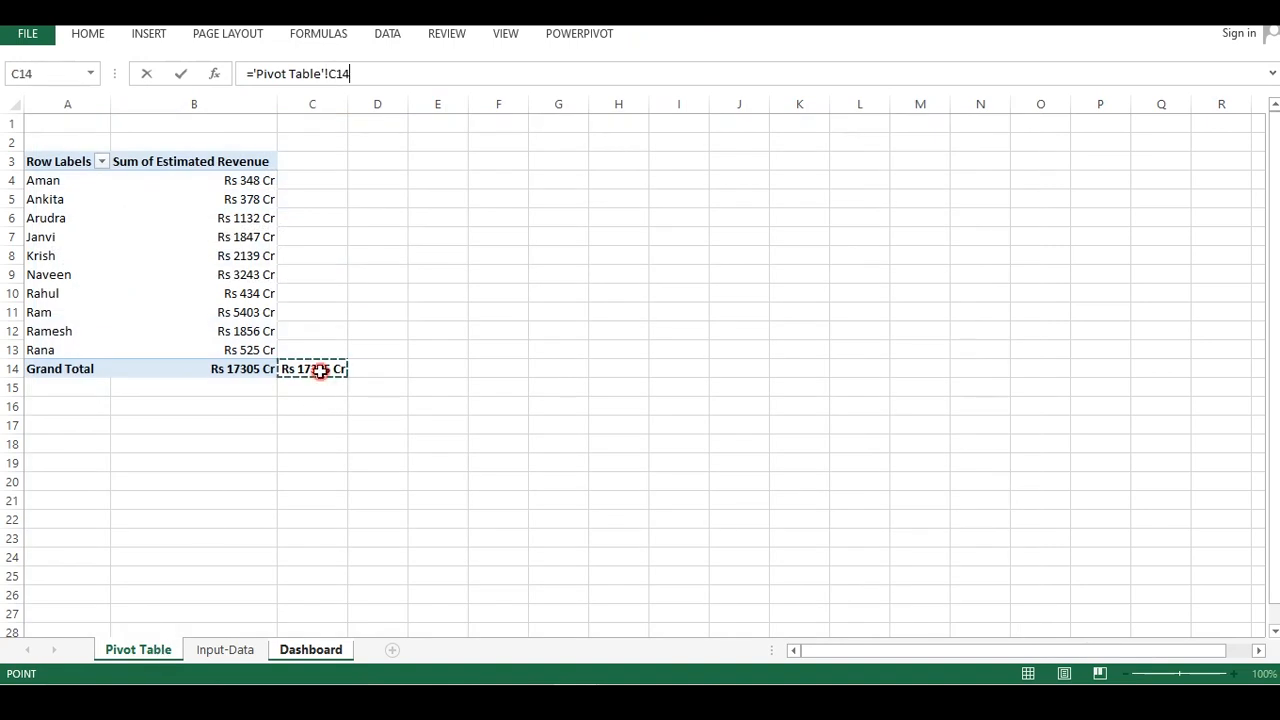
{"action": "key", "text": "Return"}
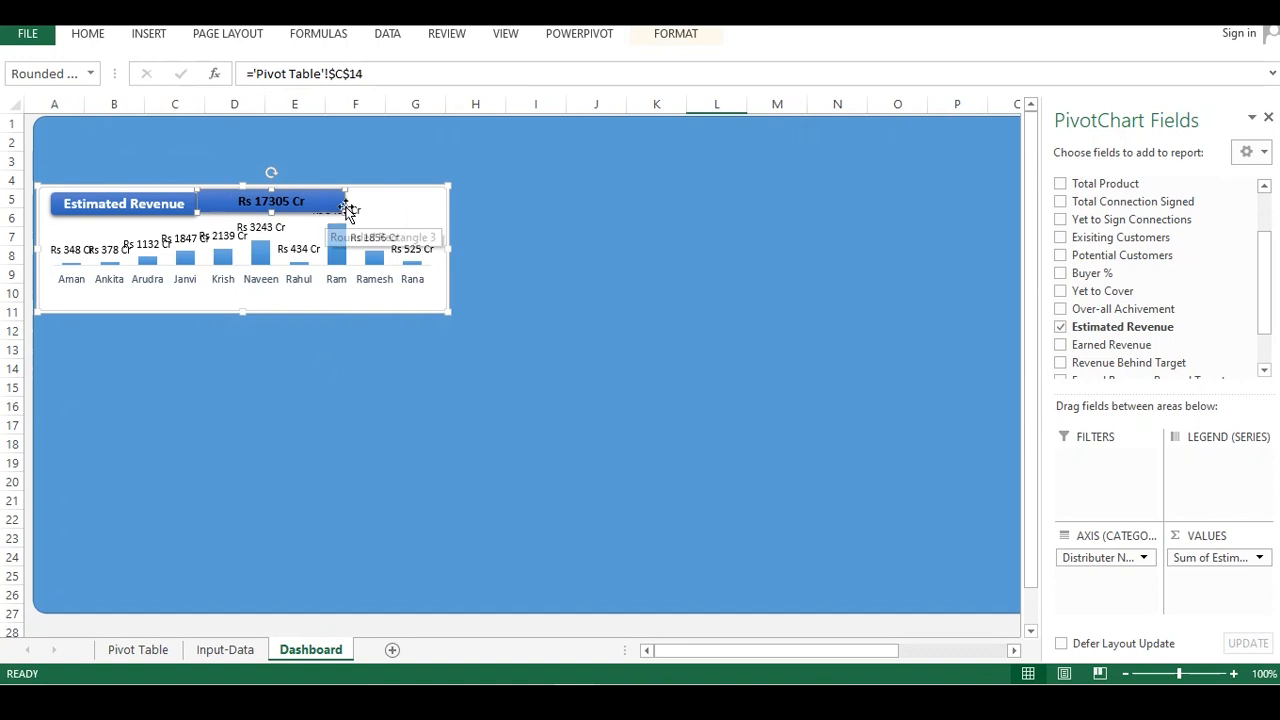
Shrink the value box to sit beside the label and apply a yellow-orange shape style to it
{"action": "left_click_drag", "start_coordinate": [343, 209], "coordinate": [246, 193]}
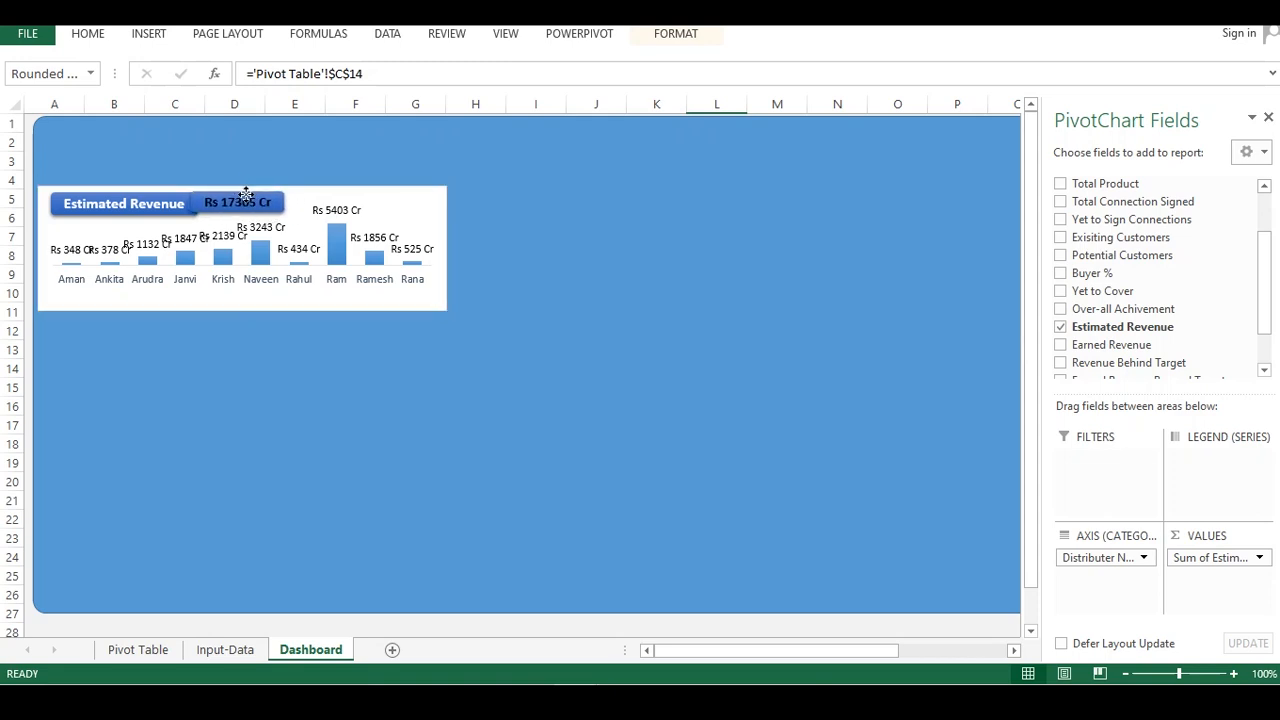
{"action": "left_click_drag", "start_coordinate": [284, 213], "coordinate": [288, 214]}
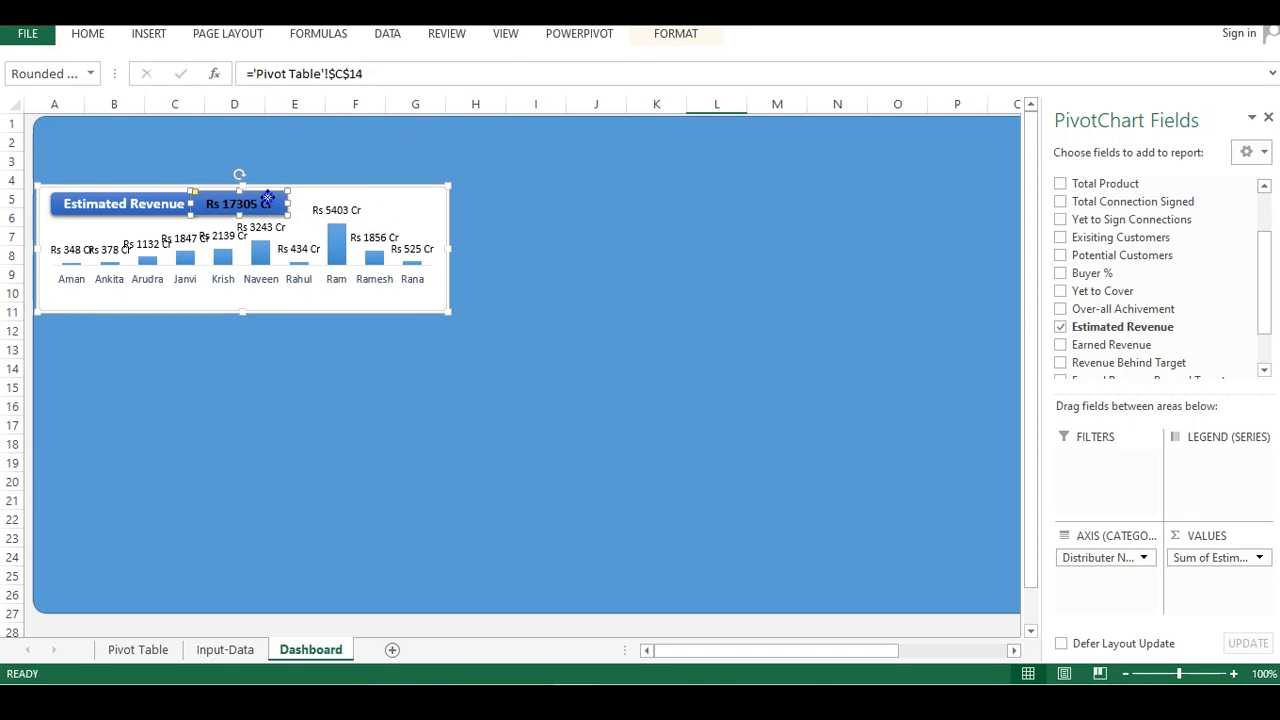
{"action": "right_click", "coordinate": [268, 196]}
{"action": "left_click", "coordinate": [289, 148]}
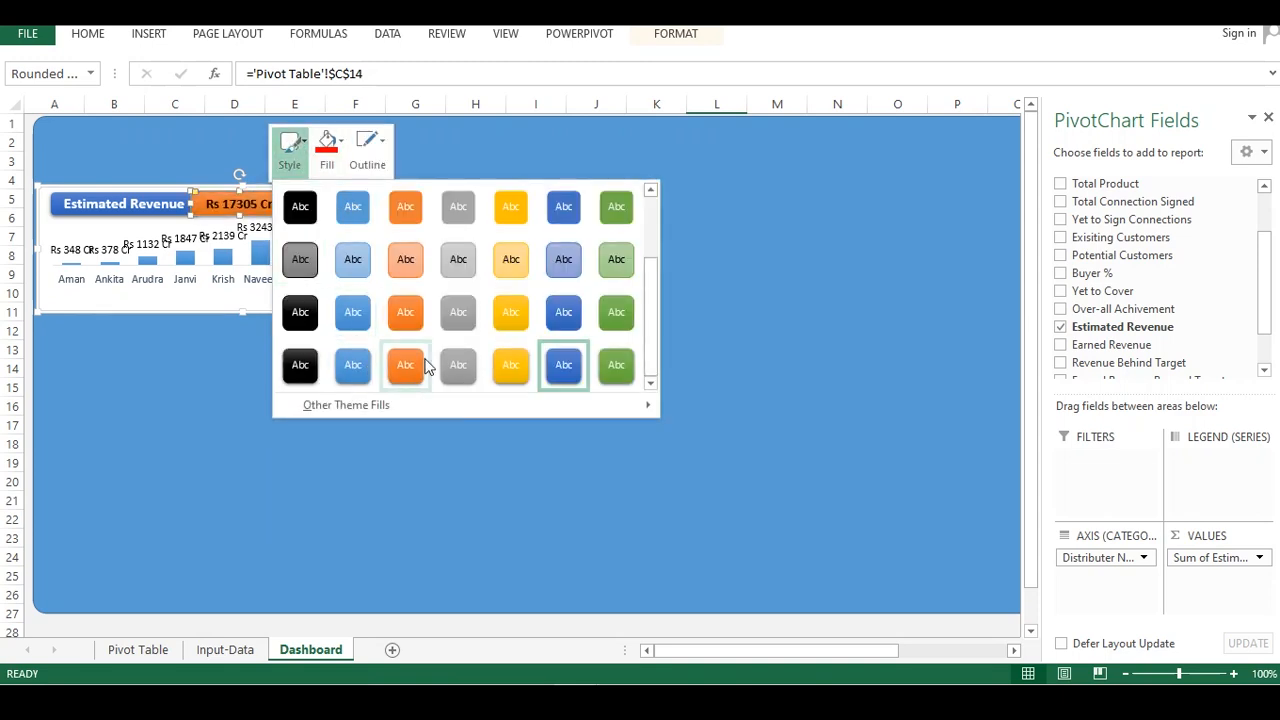
{"action": "left_click", "coordinate": [513, 368]}
{"action": "left_click", "coordinate": [313, 390]}
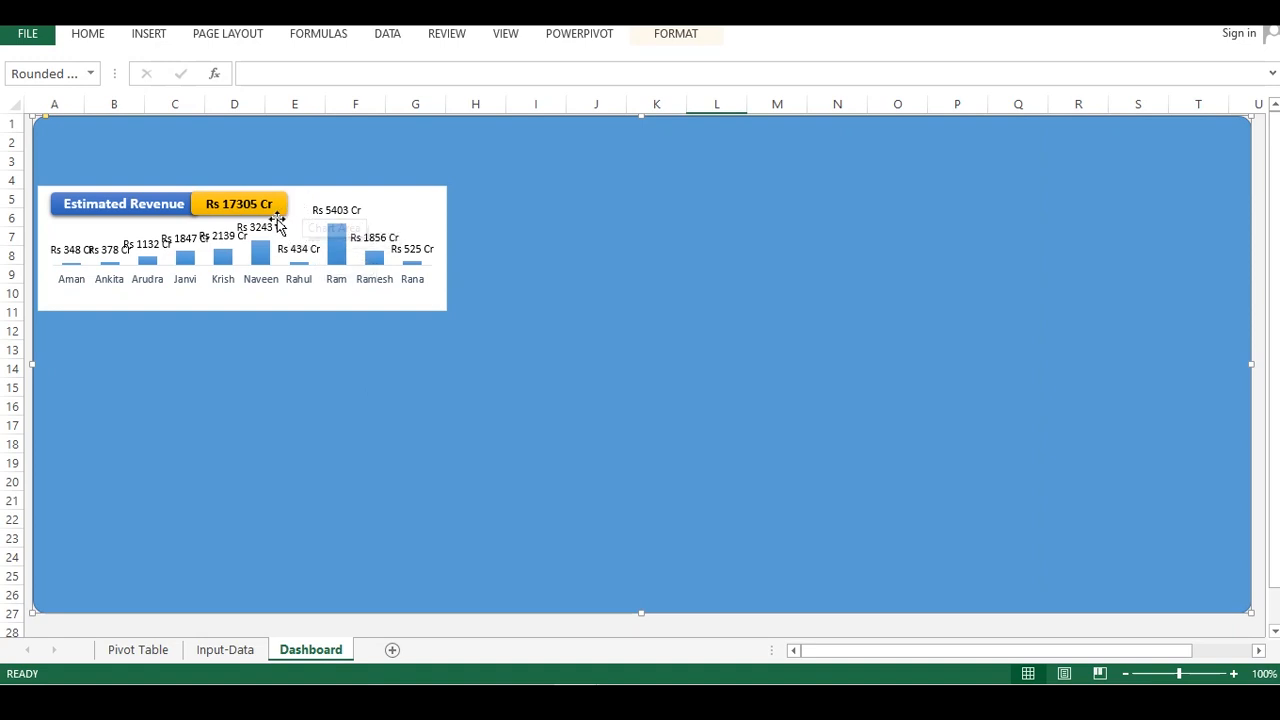
Give the chart's data labels a black fill and a white outline
{"action": "left_click", "coordinate": [314, 306]}
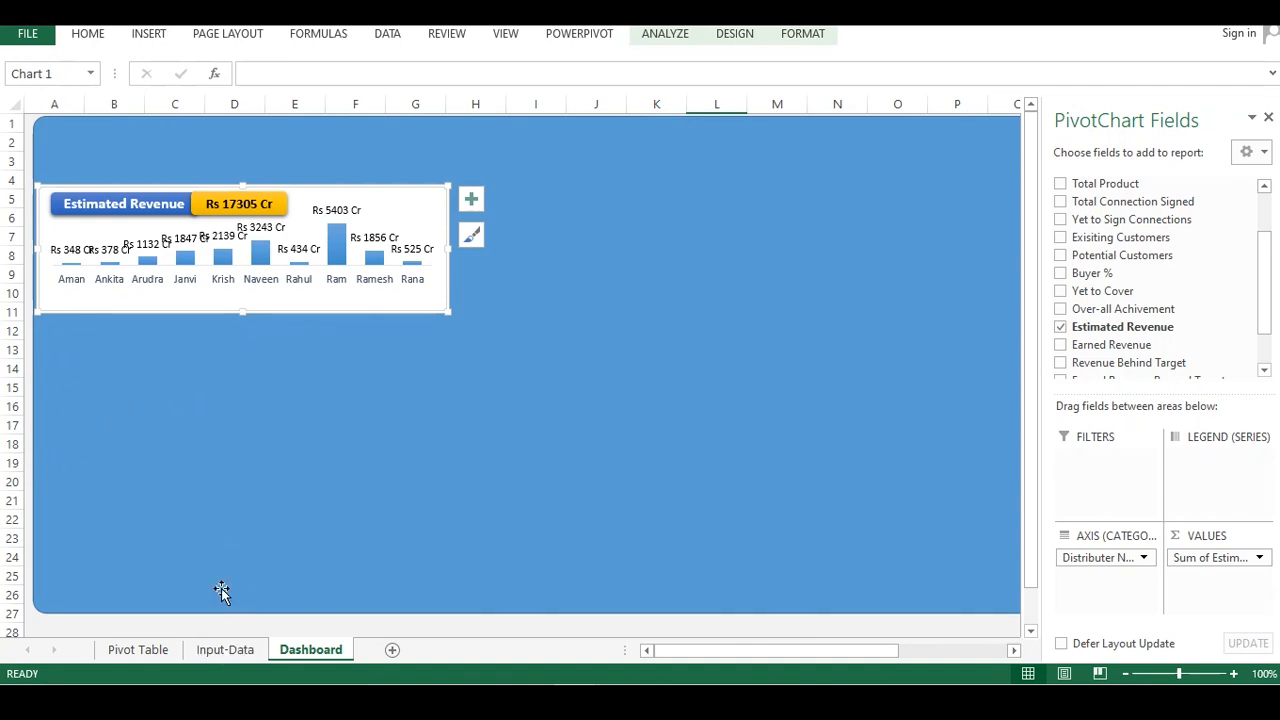
{"action": "left_click", "coordinate": [178, 240]}
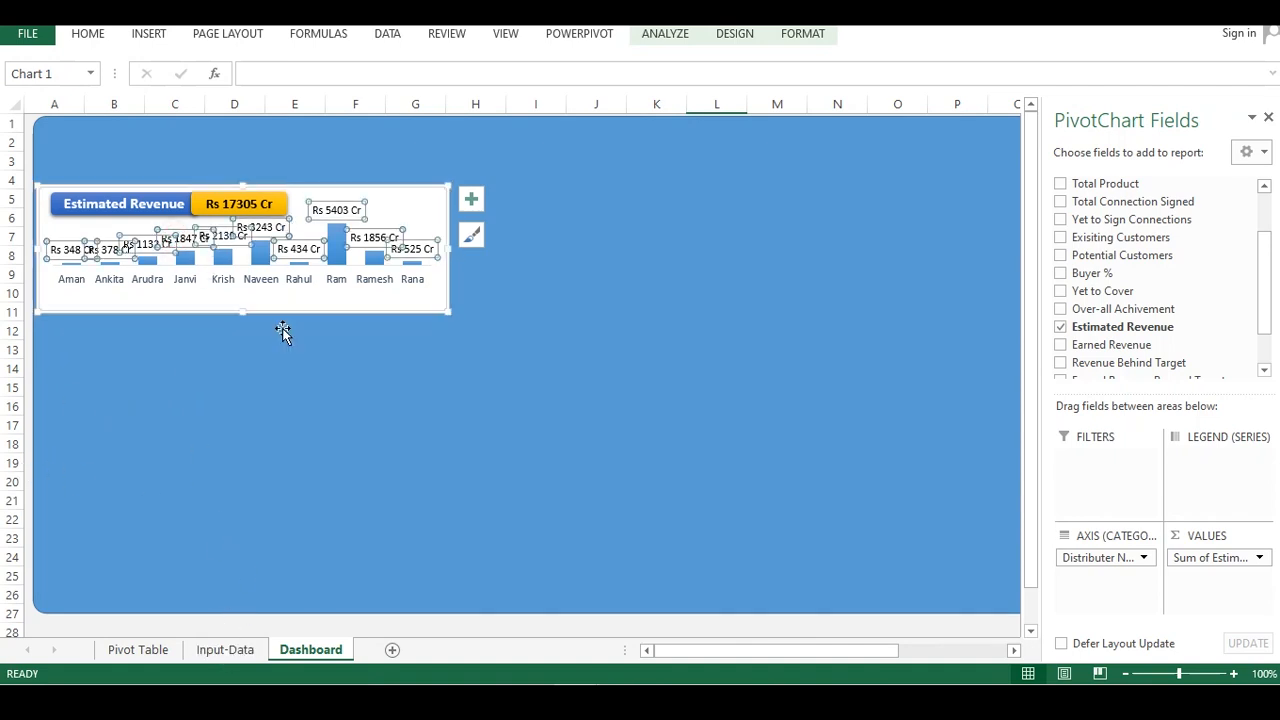
{"action": "left_click", "coordinate": [283, 328]}
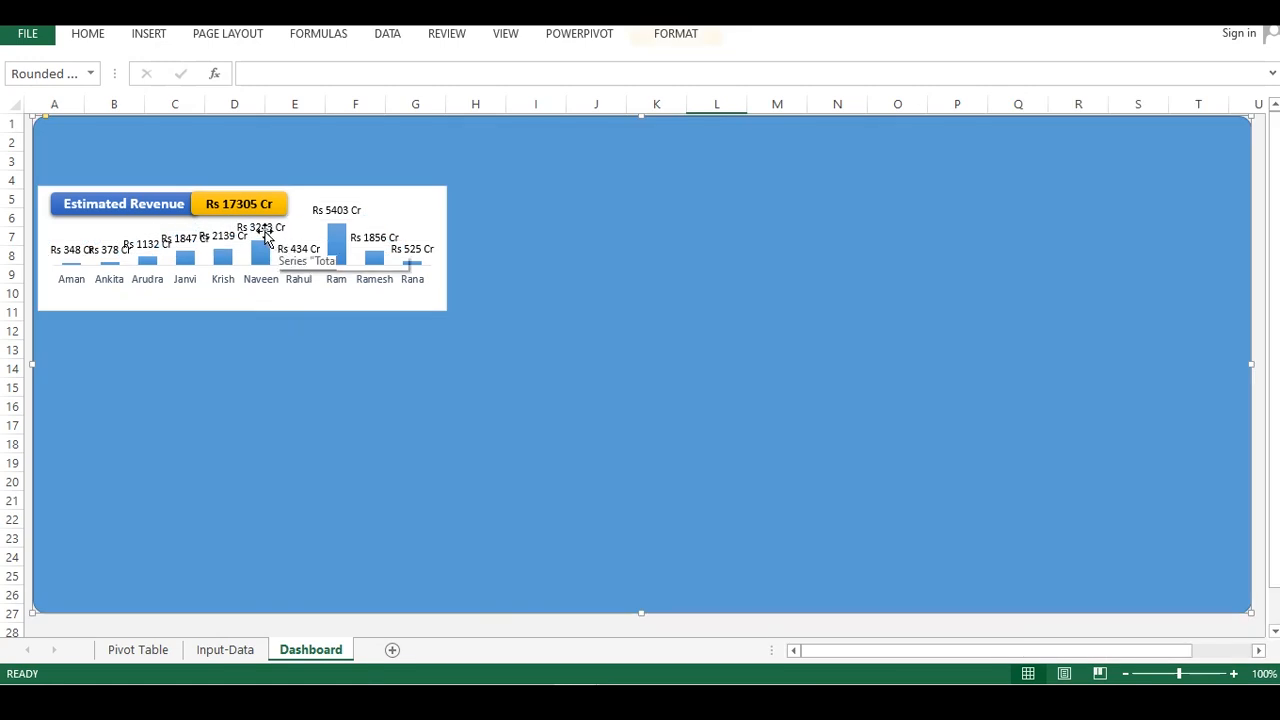
{"action": "left_click", "coordinate": [263, 232]}
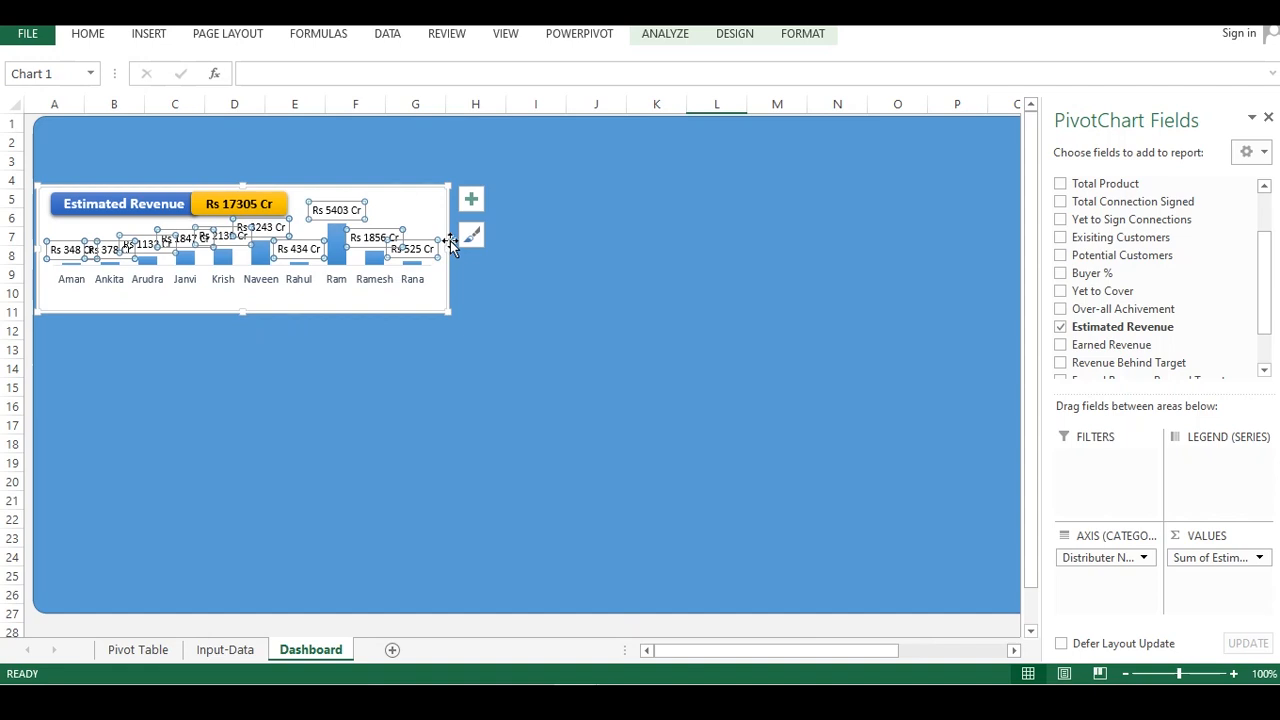
{"action": "right_click", "coordinate": [340, 208]}
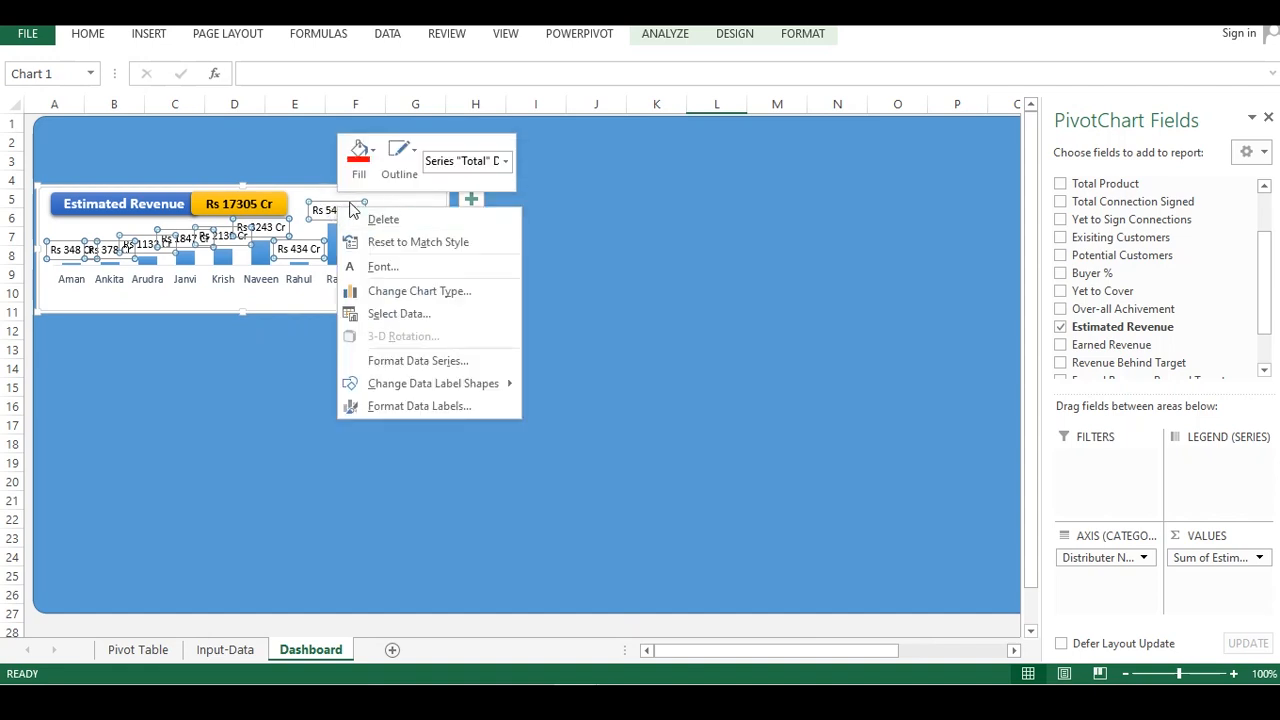
{"action": "left_click", "coordinate": [360, 155]}
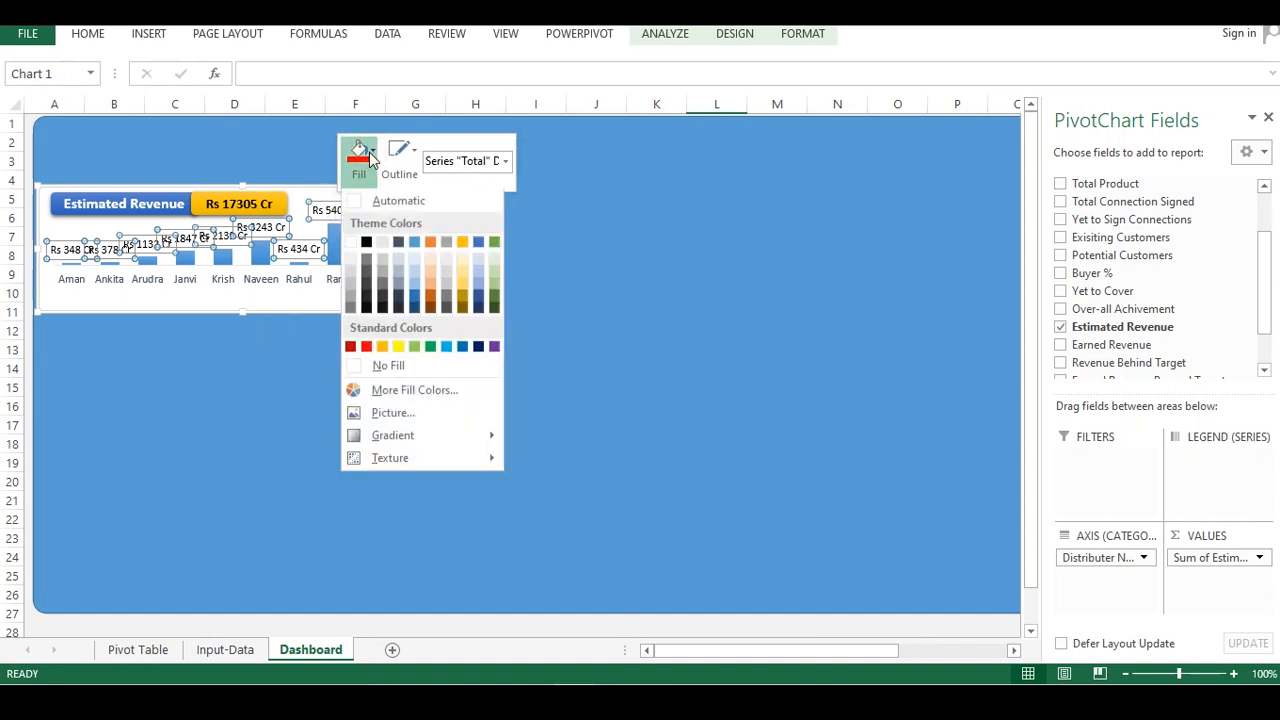
{"action": "left_click", "coordinate": [367, 243]}
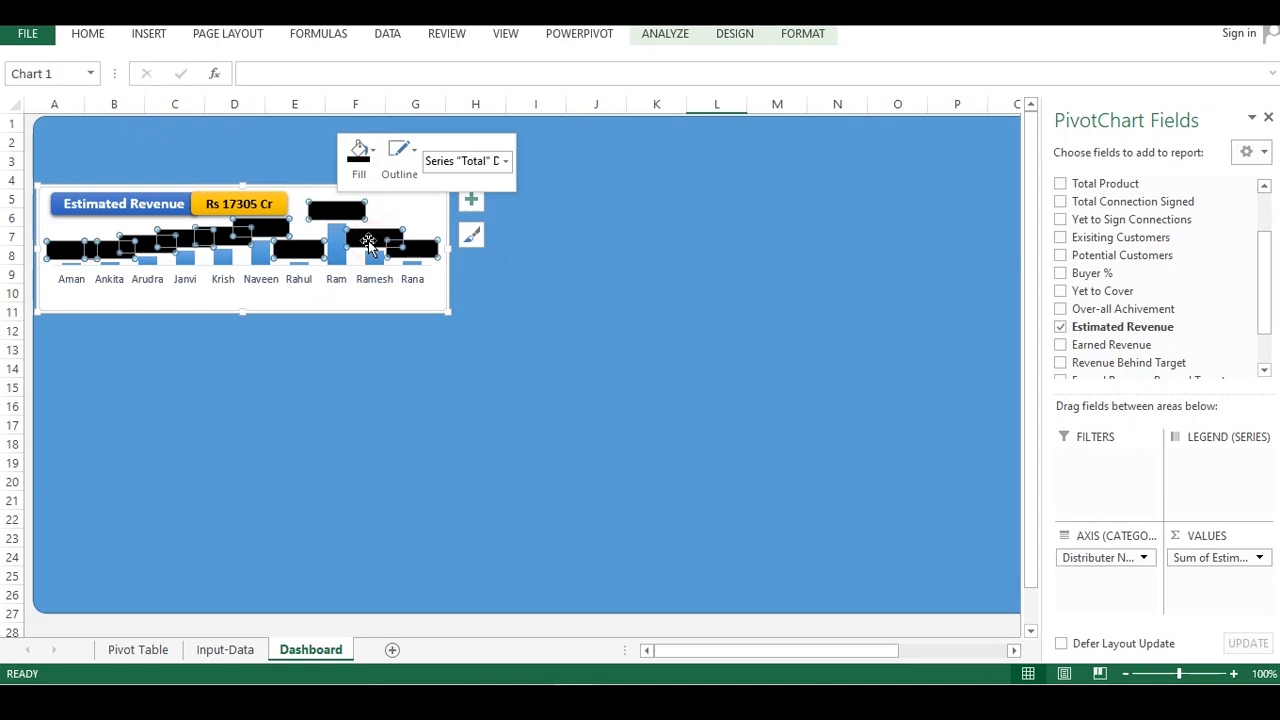
{"action": "left_click", "coordinate": [400, 155]}
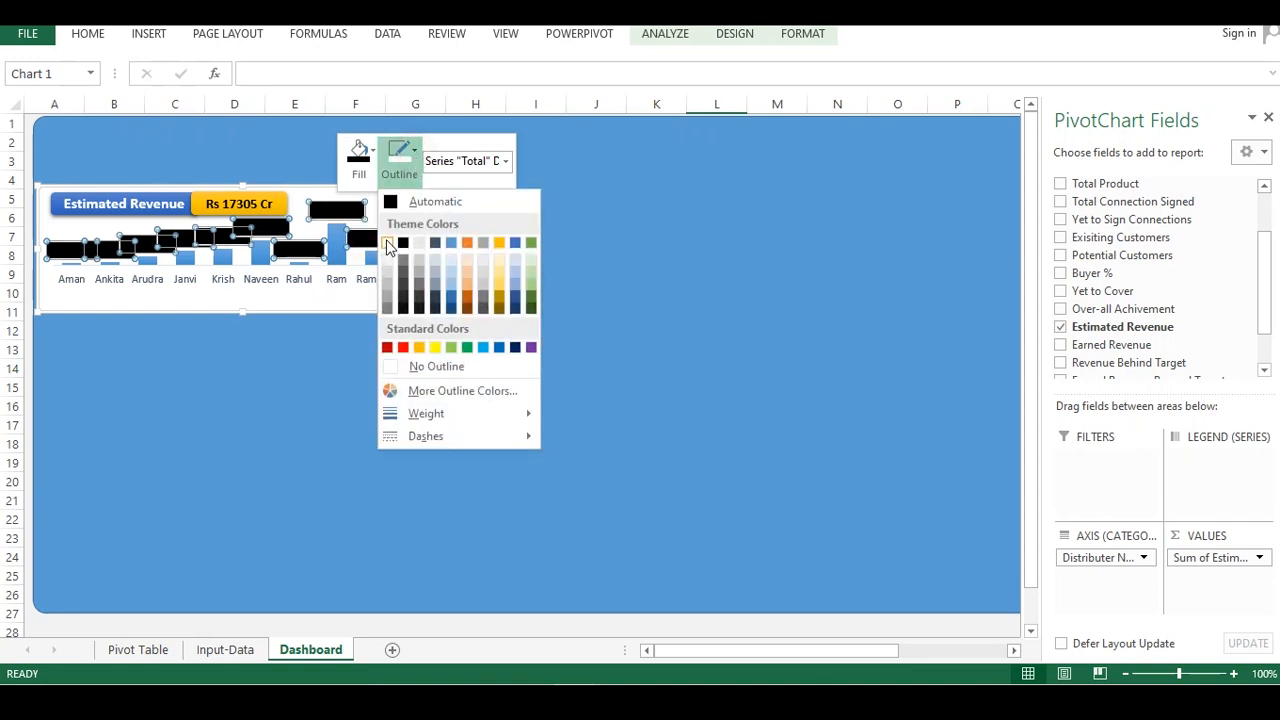
{"action": "left_click", "coordinate": [387, 243]}
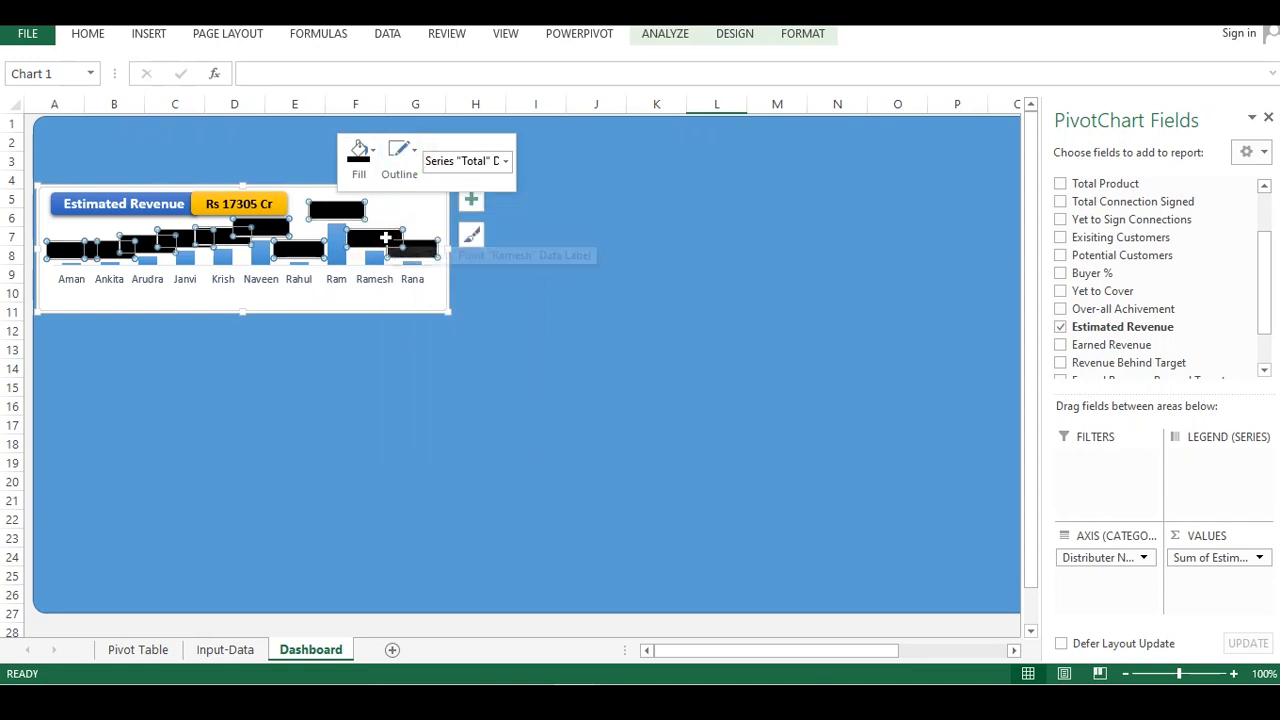
Set the data labels' font colour to white
{"action": "right_click", "coordinate": [337, 209]}
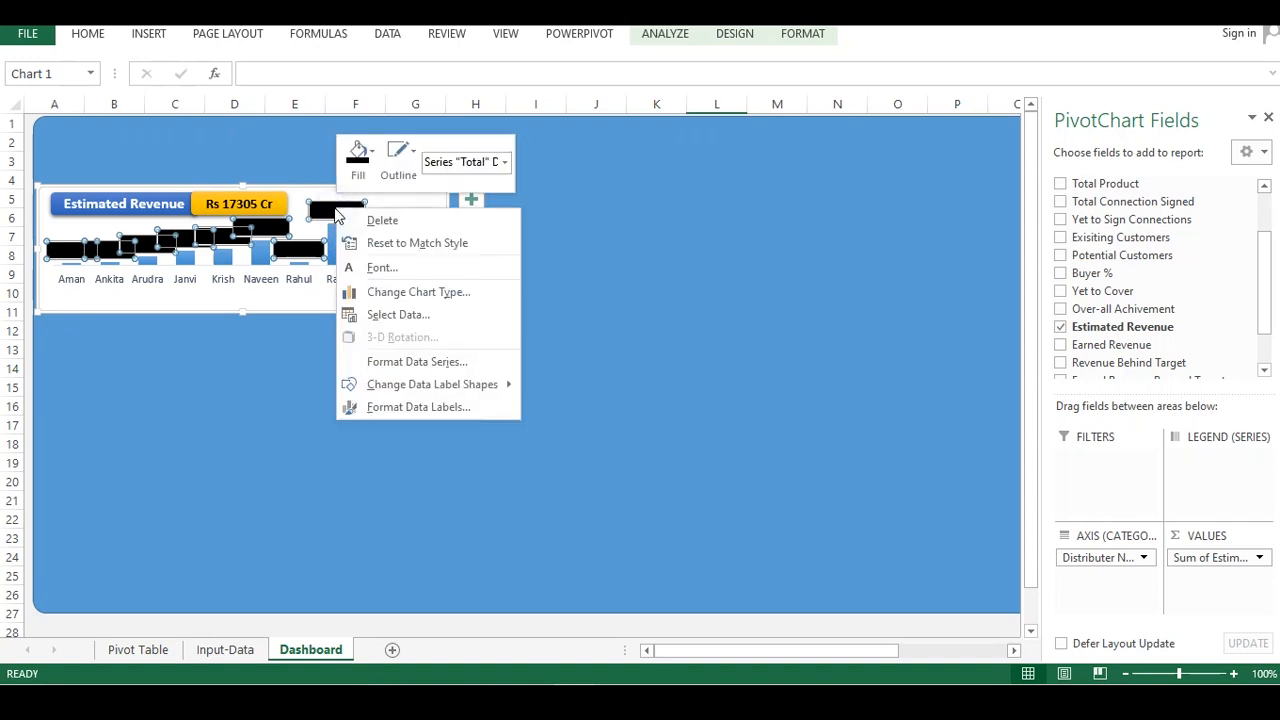
{"action": "left_click", "coordinate": [381, 268]}
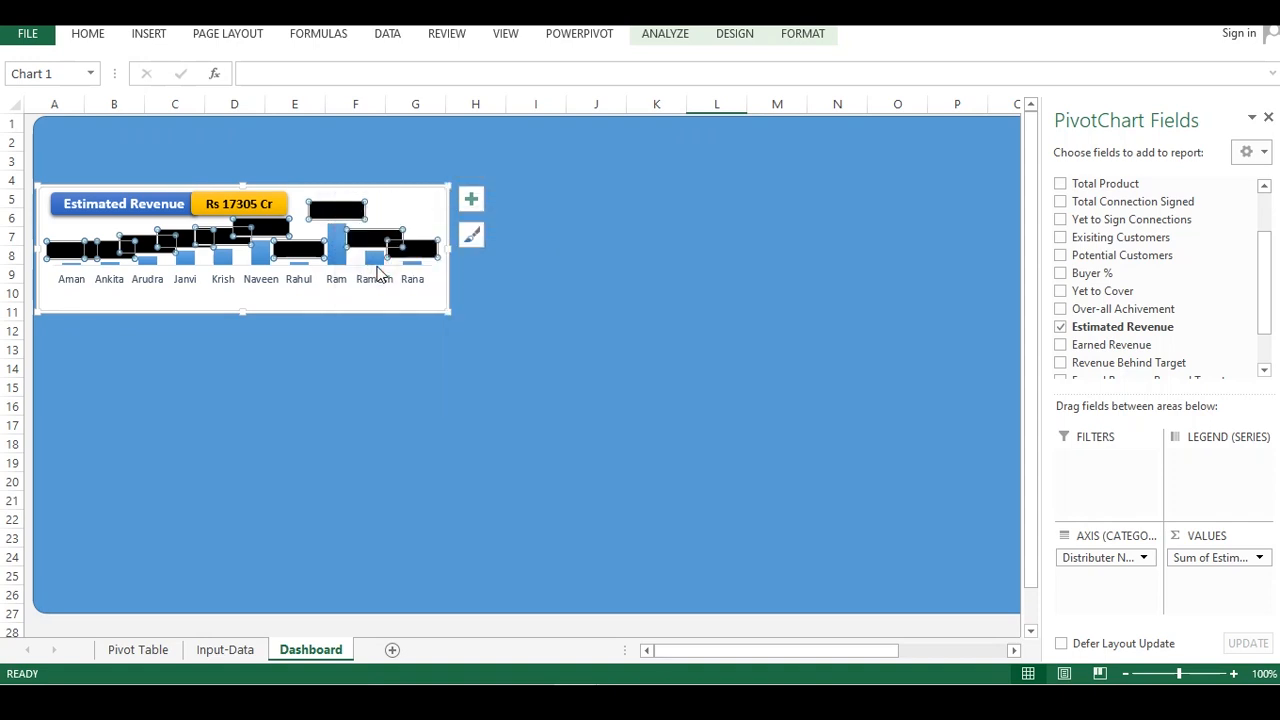
{"action": "left_click", "coordinate": [516, 320]}
{"action": "left_click", "coordinate": [505, 383]}
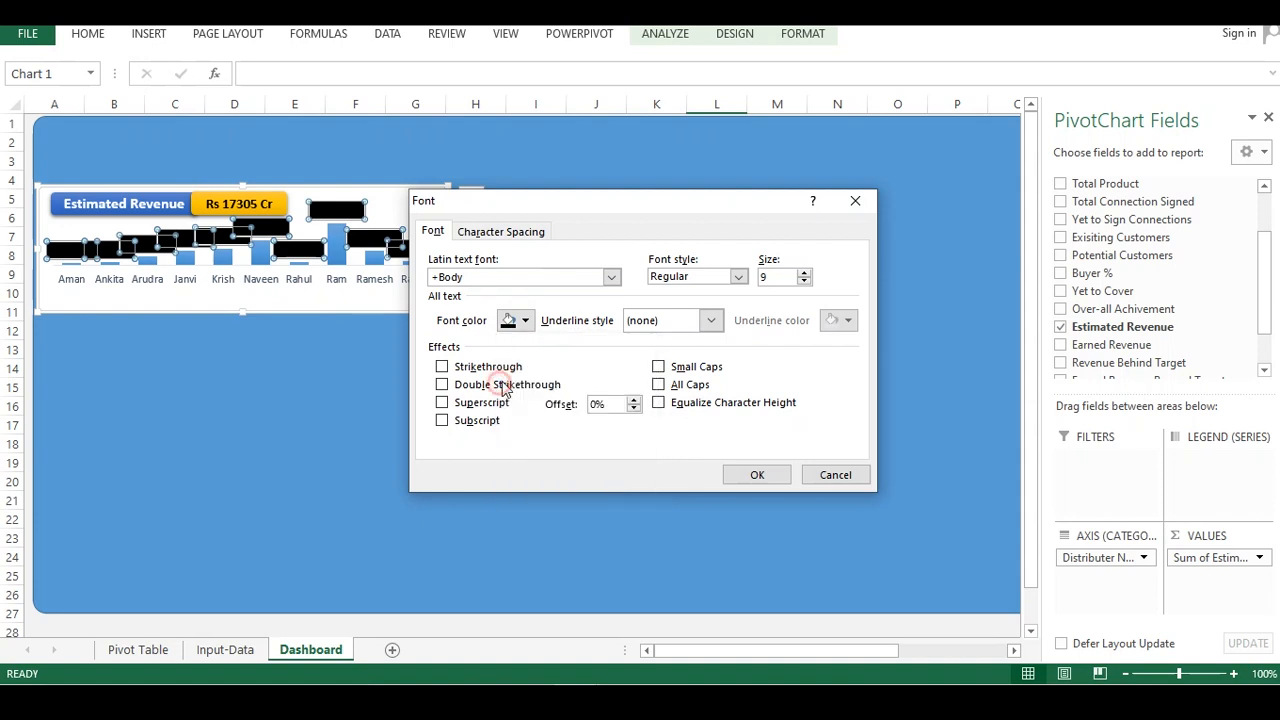
{"action": "left_click", "coordinate": [750, 475]}
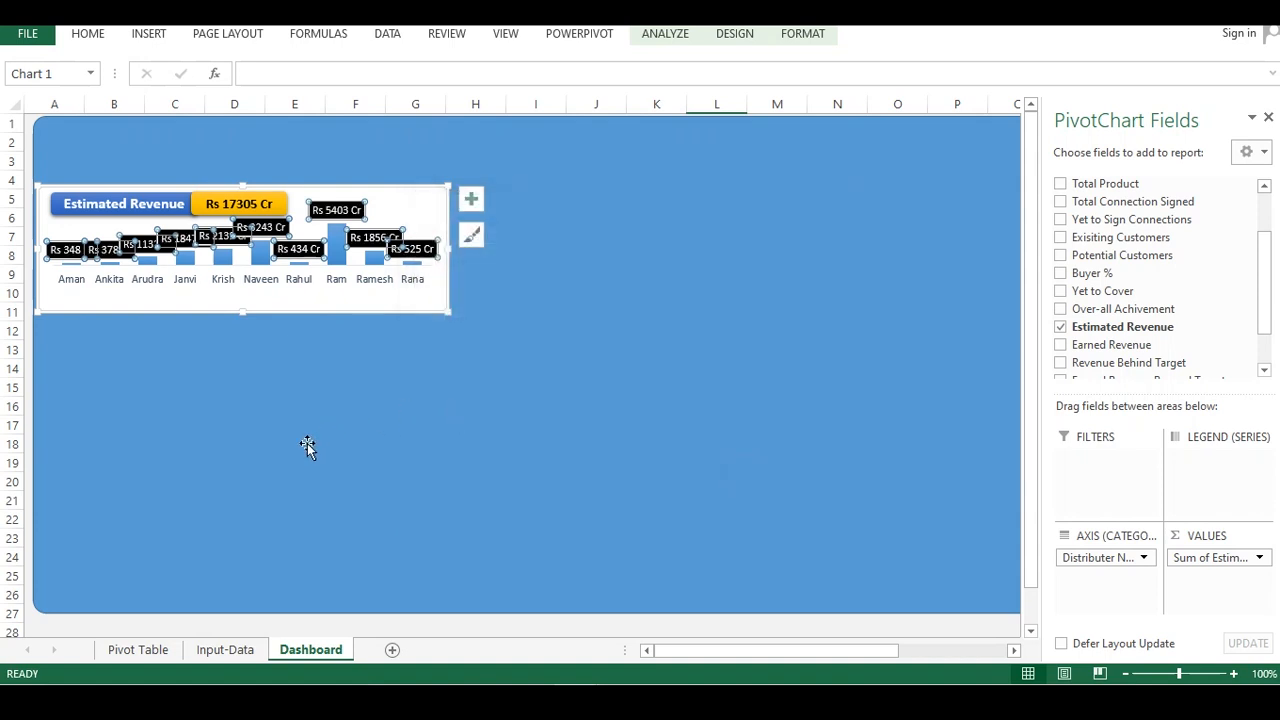
{"action": "scroll", "coordinate": [270, 590], "scroll_direction": "down", "scroll_amount": 2}
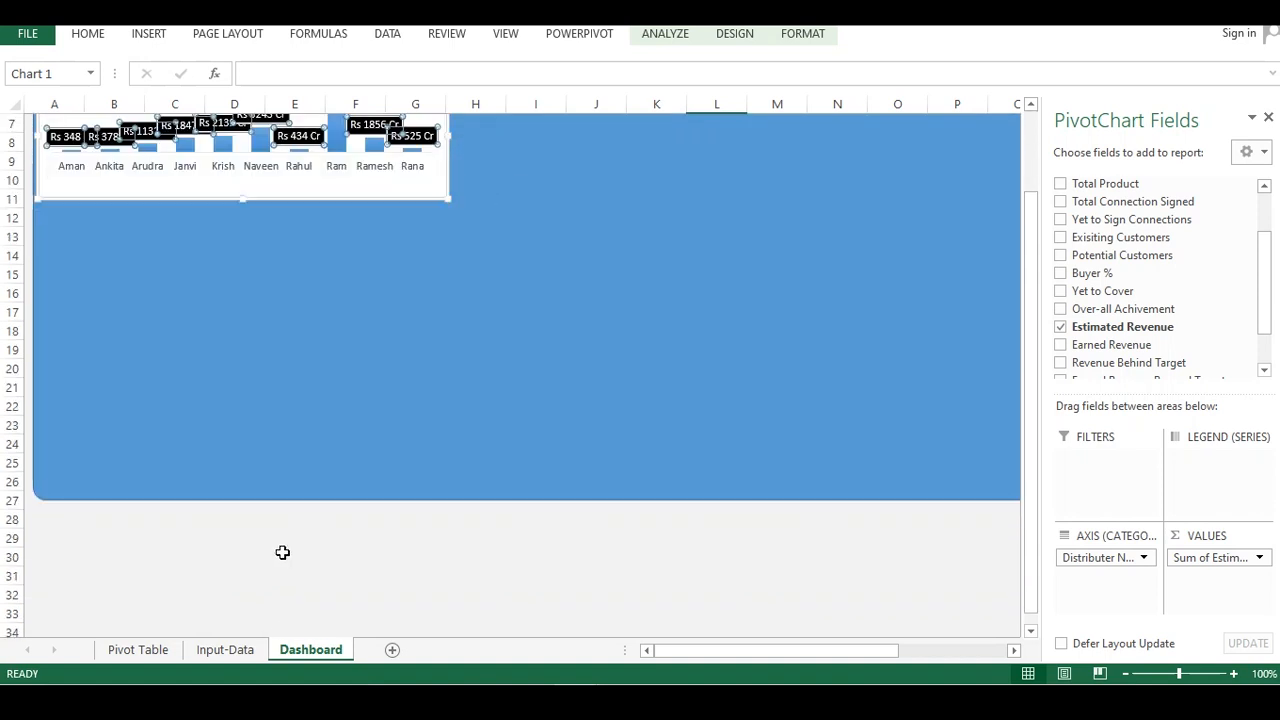
{"action": "left_click", "coordinate": [280, 557]}
{"action": "scroll", "coordinate": [322, 348], "scroll_direction": "up", "scroll_amount": 2}
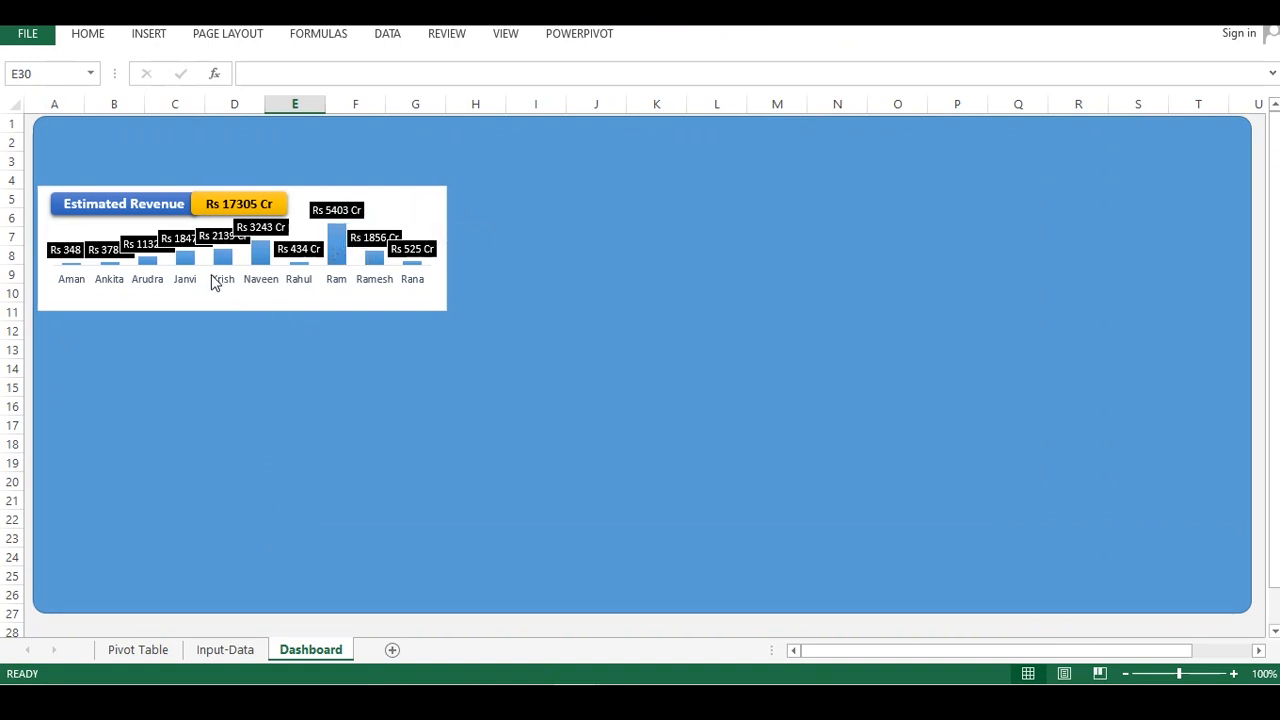
On the Pivot Table sheet, insert slicers for Distributer Name, City, Country and Date
{"action": "left_click", "coordinate": [162, 655]}
{"action": "left_click_drag", "start_coordinate": [184, 264], "coordinate": [186, 276]}
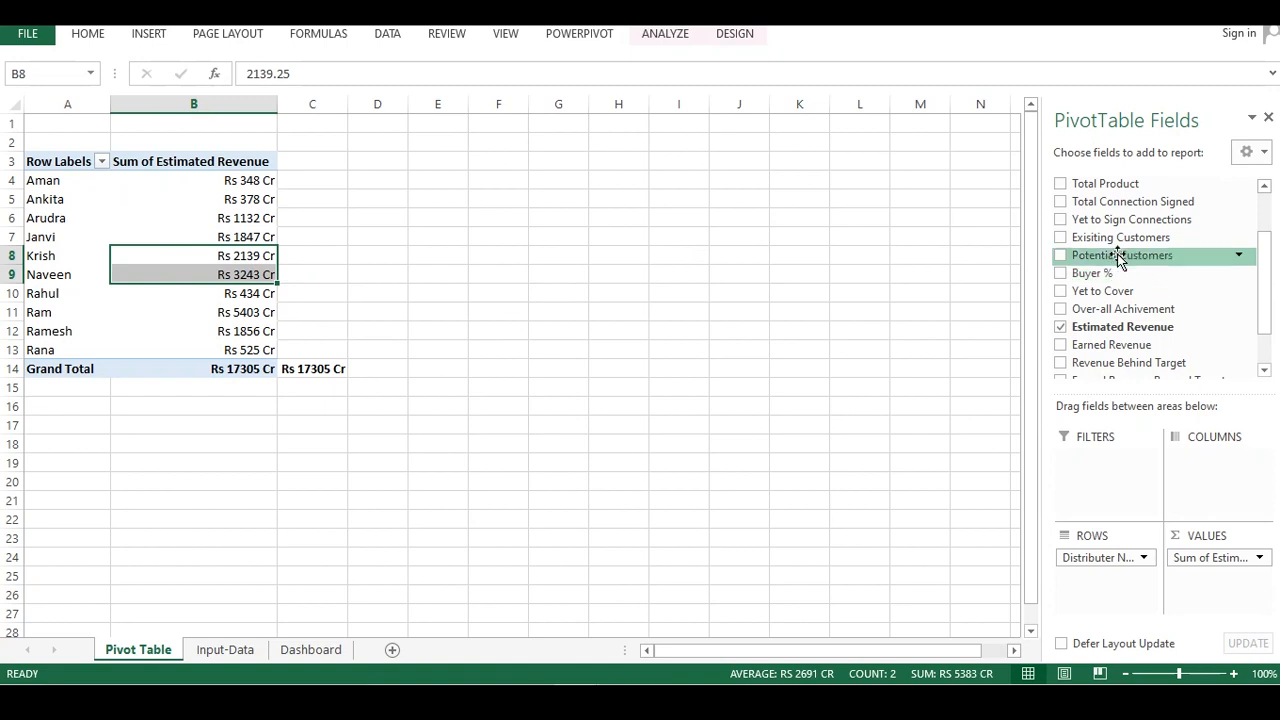
{"action": "left_click_drag", "start_coordinate": [1260, 263], "coordinate": [1262, 229]}
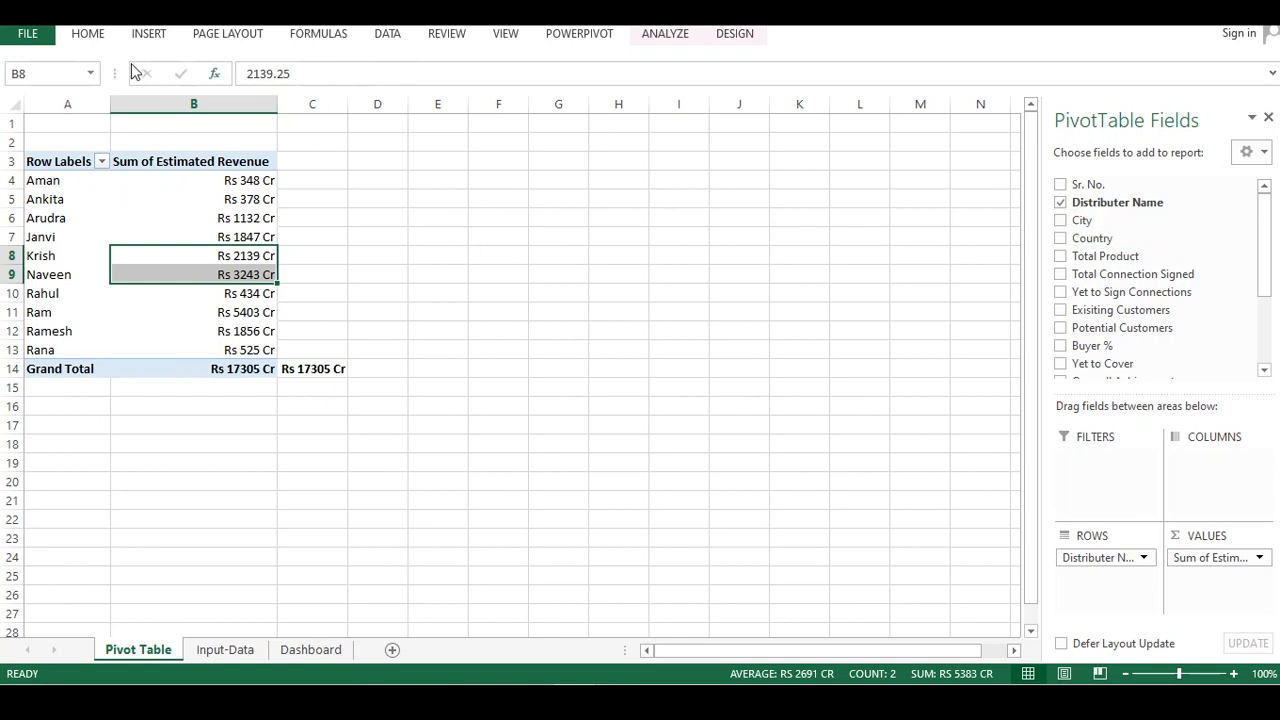
{"action": "left_click", "coordinate": [389, 34]}
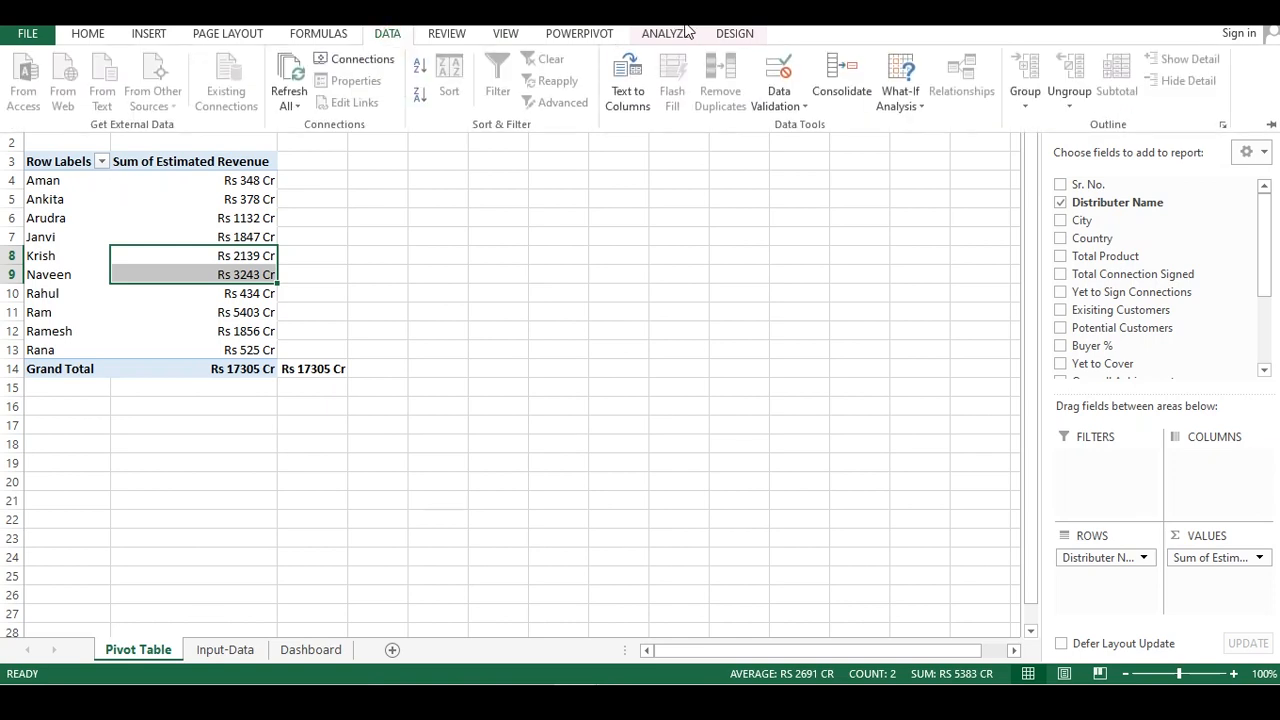
{"action": "left_click", "coordinate": [147, 36]}
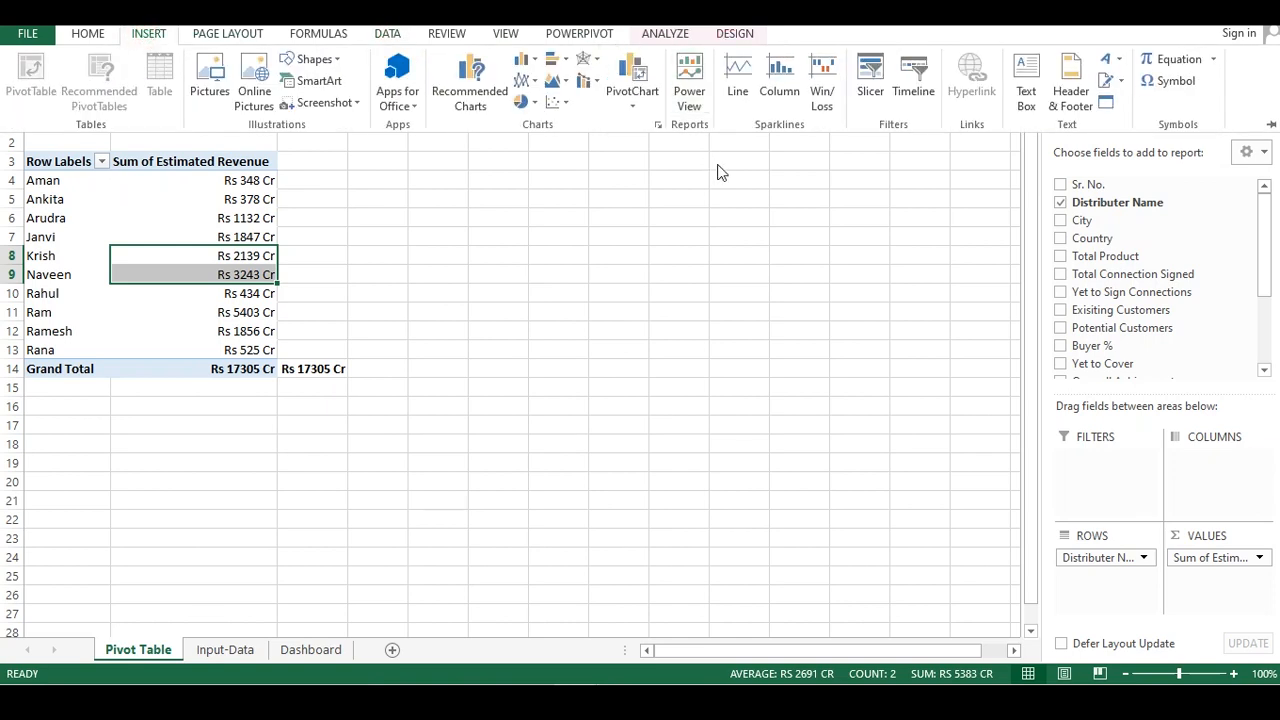
{"action": "left_click", "coordinate": [869, 78]}
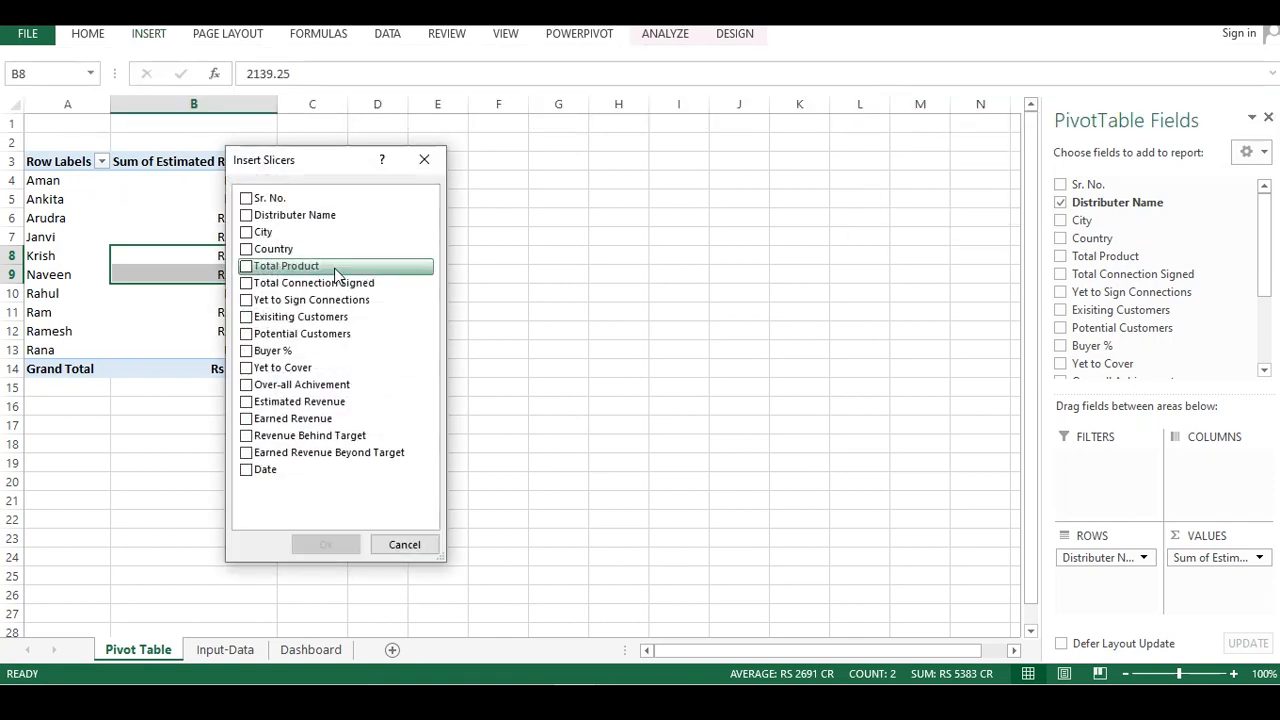
{"action": "left_click", "coordinate": [246, 216]}
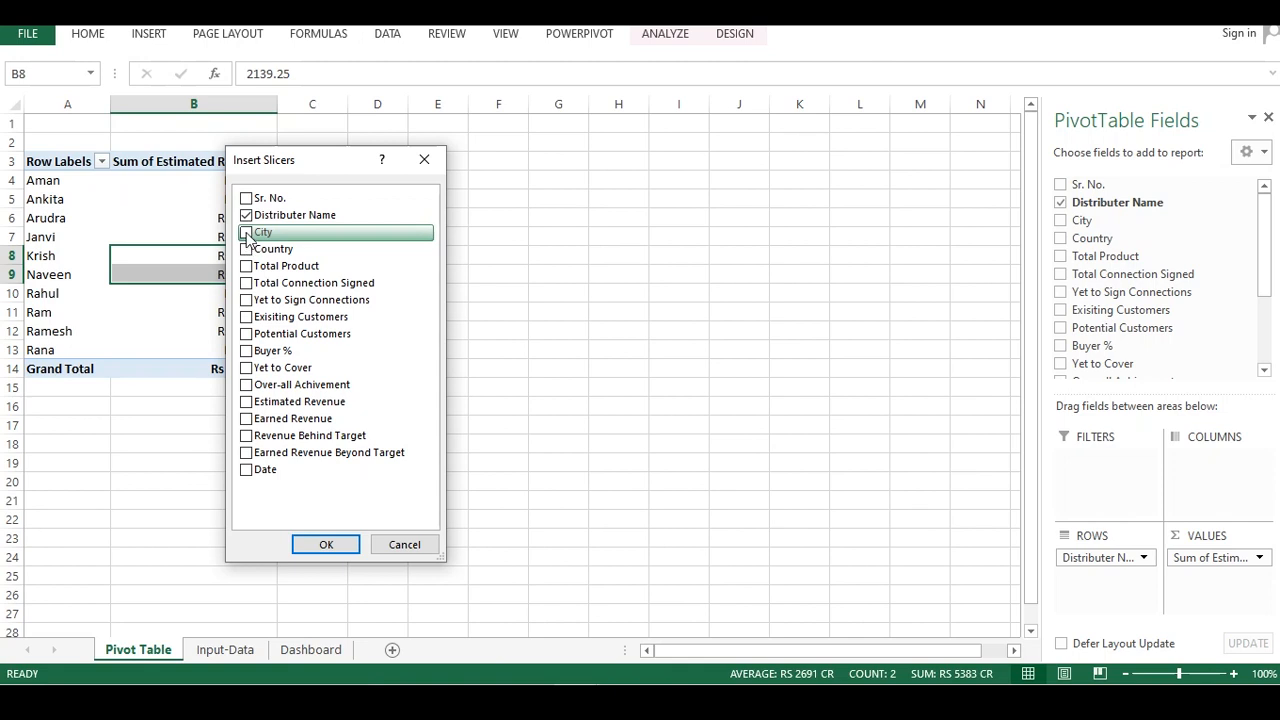
{"action": "left_click", "coordinate": [246, 232]}
{"action": "left_click", "coordinate": [246, 250]}
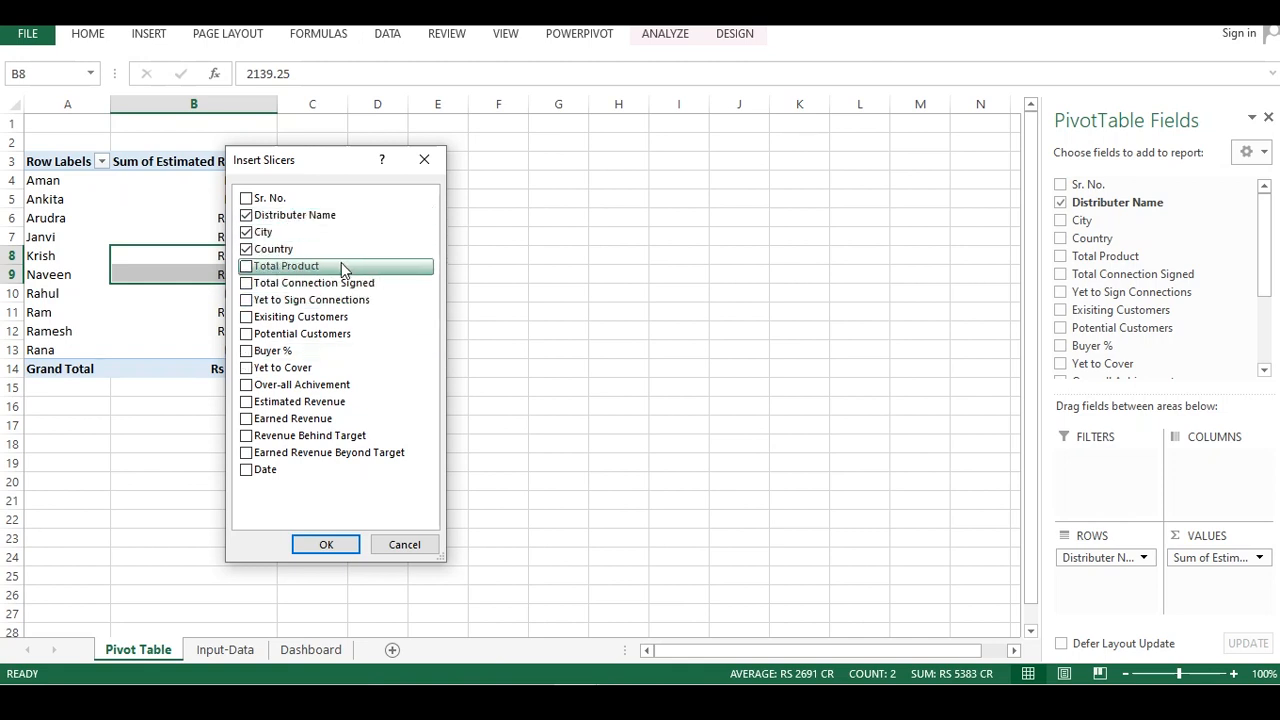
{"action": "left_click", "coordinate": [246, 469]}
{"action": "left_click", "coordinate": [347, 548]}
Select all four slicers, cut them and paste them onto the Dashboard sheet
{"action": "left_click", "coordinate": [463, 196]}
{"action": "left_click", "coordinate": [528, 240], "text": "ctrl"}
{"action": "left_click", "coordinate": [583, 283], "text": "ctrl"}
{"action": "left_click", "coordinate": [629, 337], "text": "ctrl"}
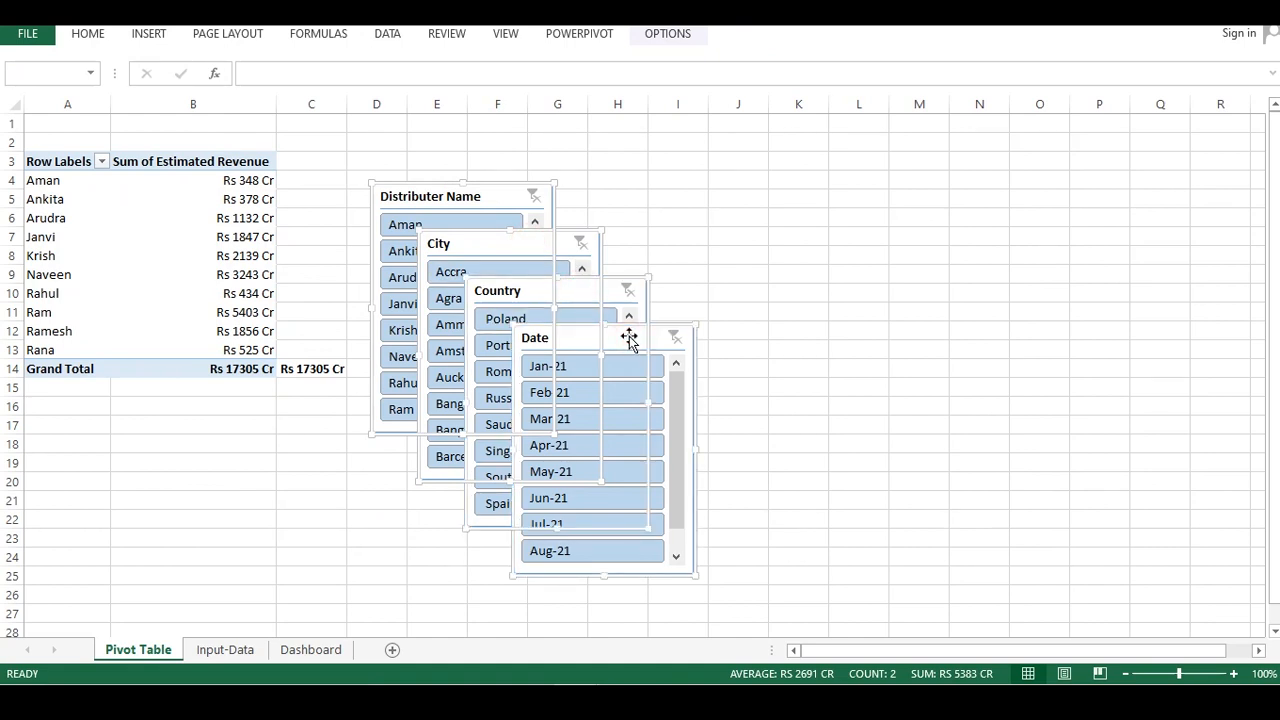
{"action": "key", "text": "Delete"}
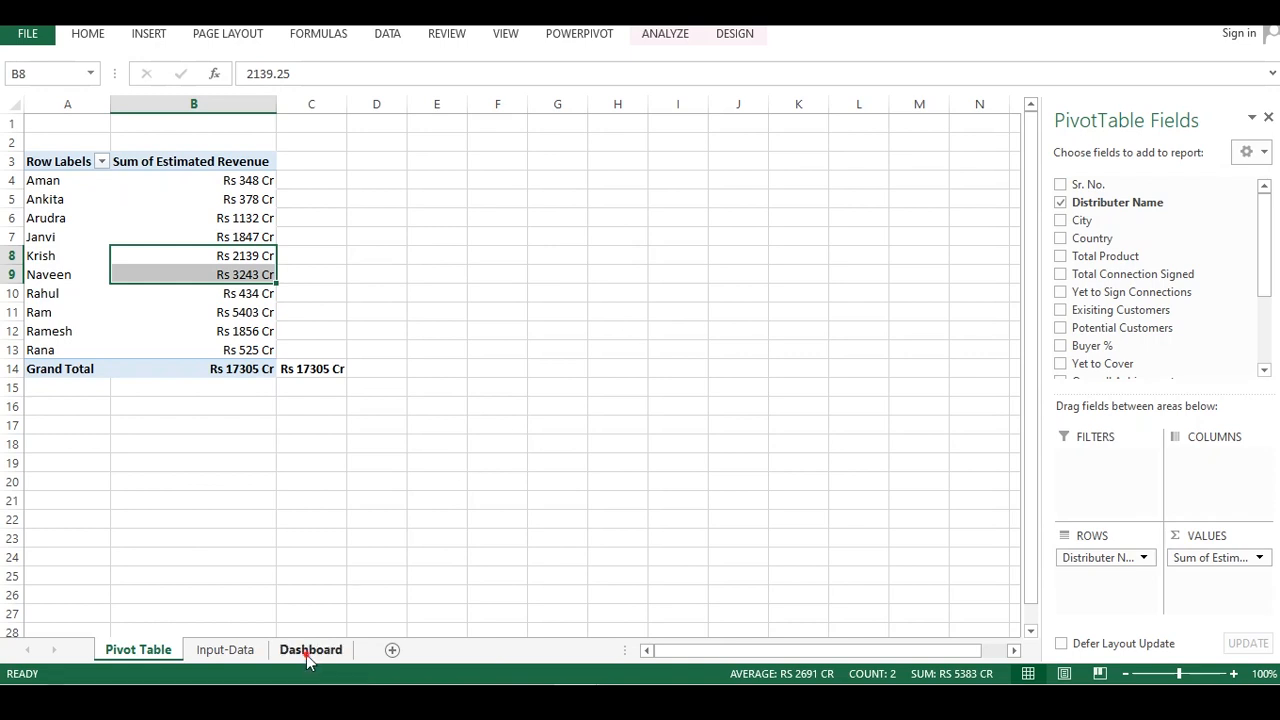
{"action": "left_click", "coordinate": [306, 654]}
{"action": "key", "text": "ctrl+v"}
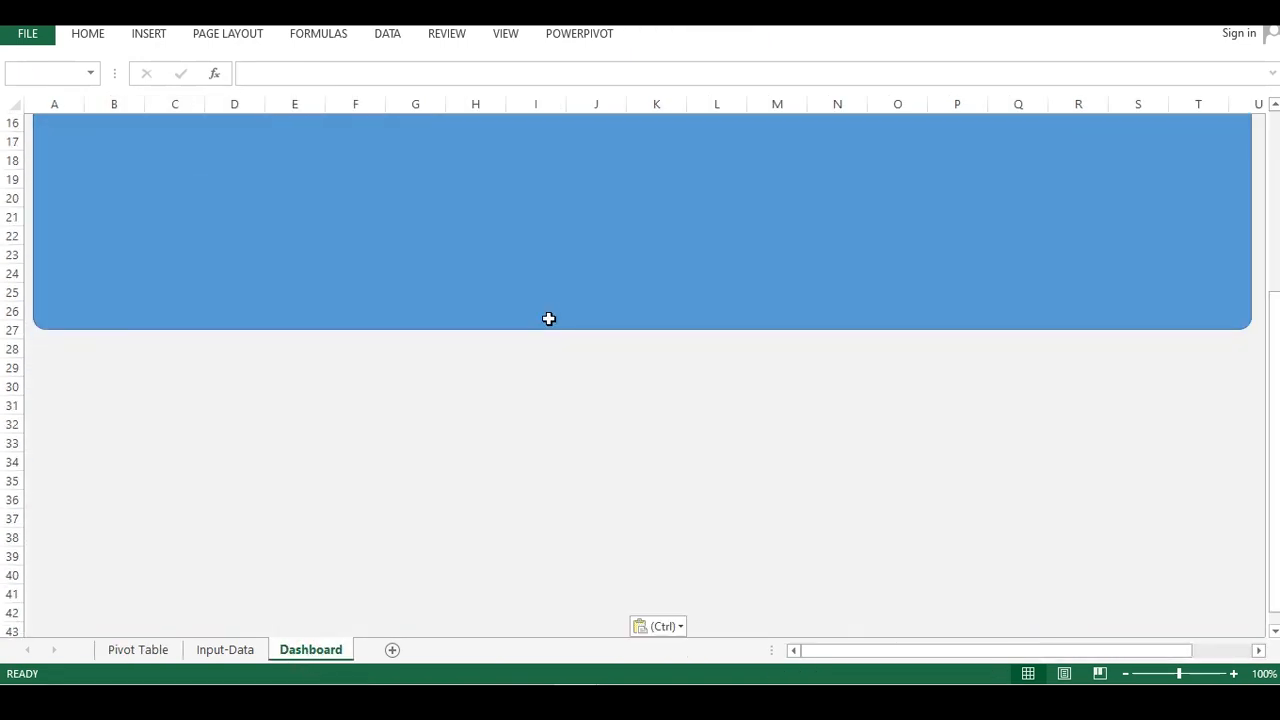
Move the pasted slicers onto the blue dashboard panel, towards its right side
{"action": "scroll", "coordinate": [520, 371], "scroll_direction": "up", "scroll_amount": 1}
{"action": "left_click_drag", "start_coordinate": [402, 433], "coordinate": [730, 125]}
{"action": "scroll", "coordinate": [777, 263], "scroll_direction": "up", "scroll_amount": 4}
{"action": "left_click_drag", "start_coordinate": [700, 376], "coordinate": [821, 175]}
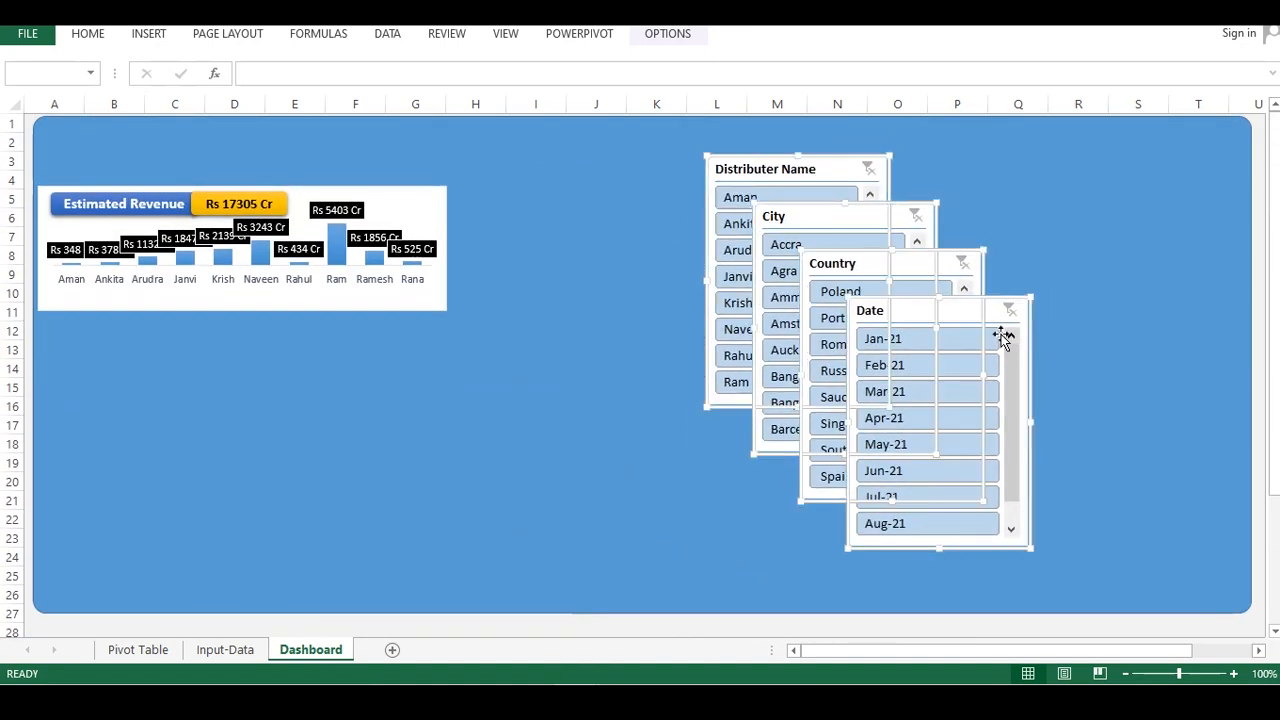
Test the slicers by filtering a date and a country, then clear the filter
{"action": "left_click", "coordinate": [1051, 306]}
{"action": "left_click", "coordinate": [932, 293]}
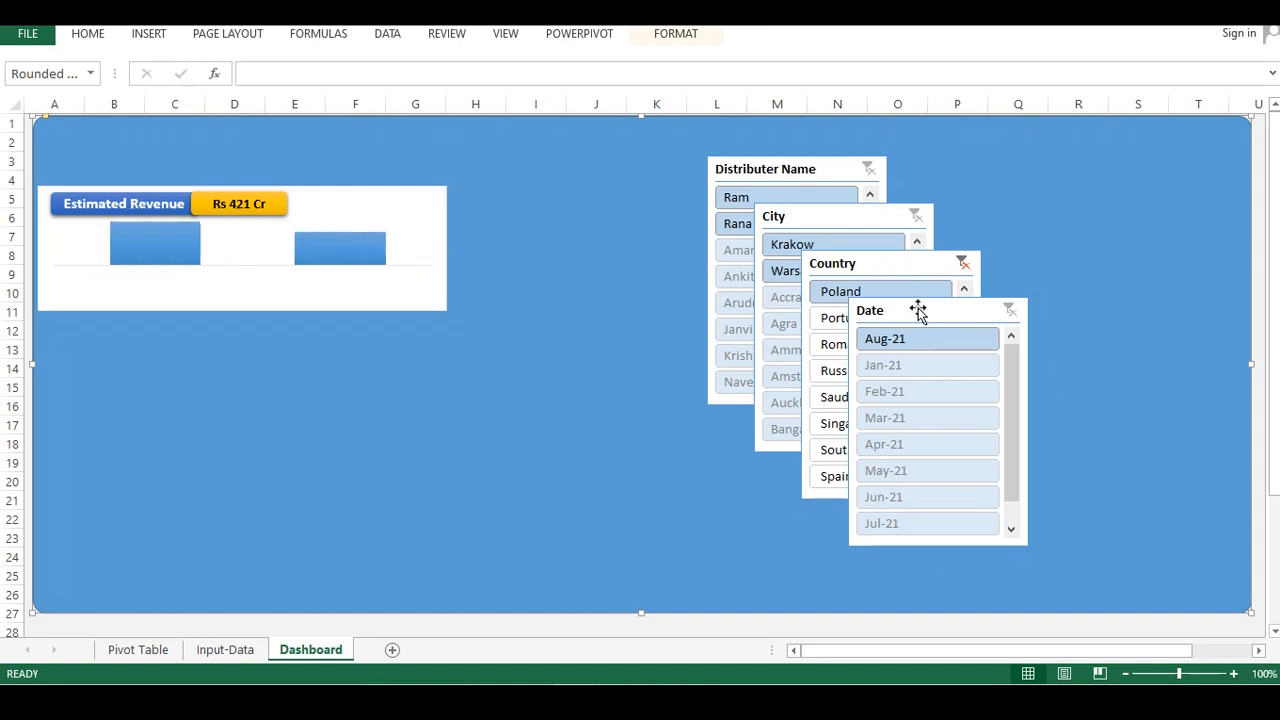
{"action": "left_click", "coordinate": [963, 264]}
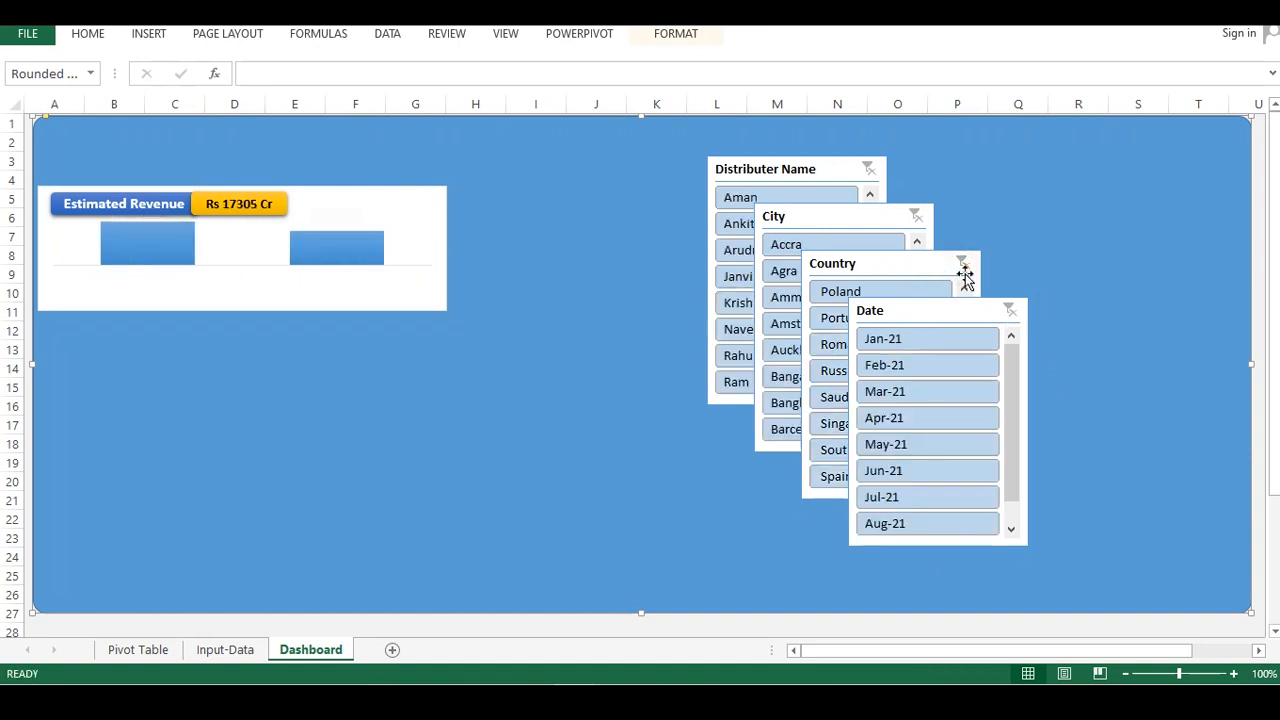
Move the Date slicer to the panel's top-right corner and shorten its height to about three rows of buttons
{"action": "left_click", "coordinate": [934, 318]}
{"action": "left_click_drag", "start_coordinate": [917, 314], "coordinate": [1126, 189]}
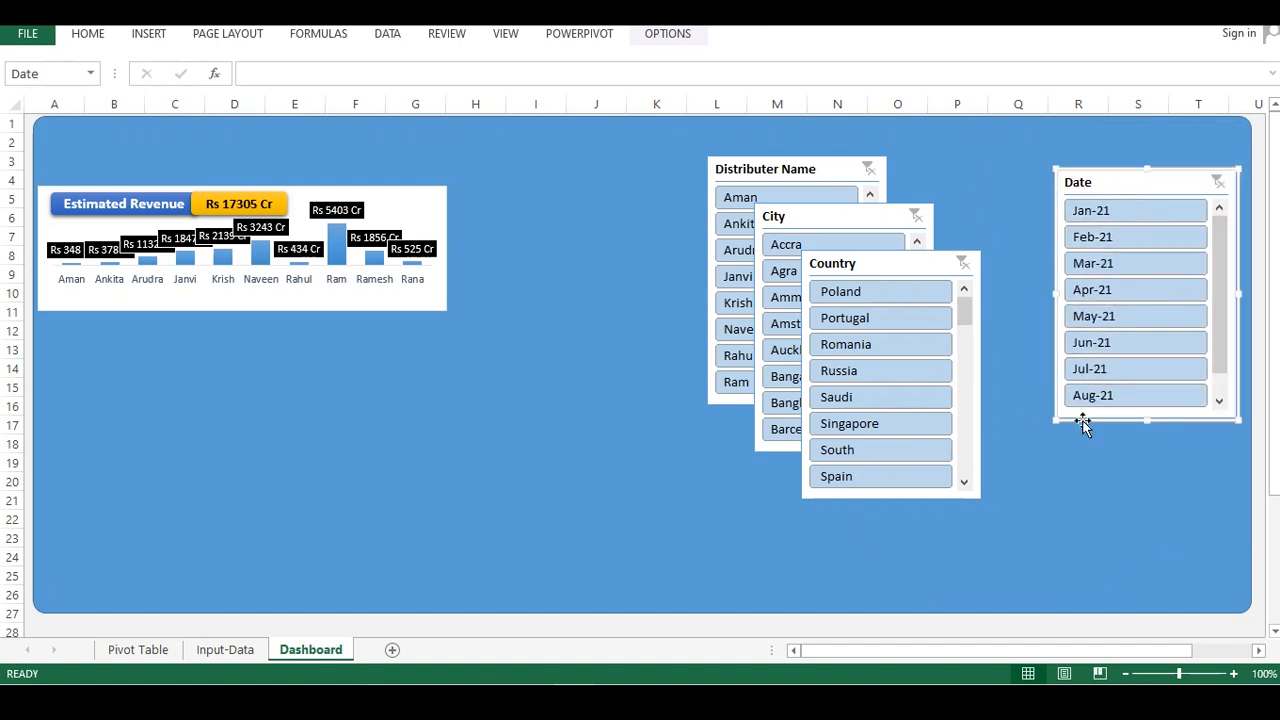
{"action": "left_click_drag", "start_coordinate": [1064, 398], "coordinate": [1068, 294]}
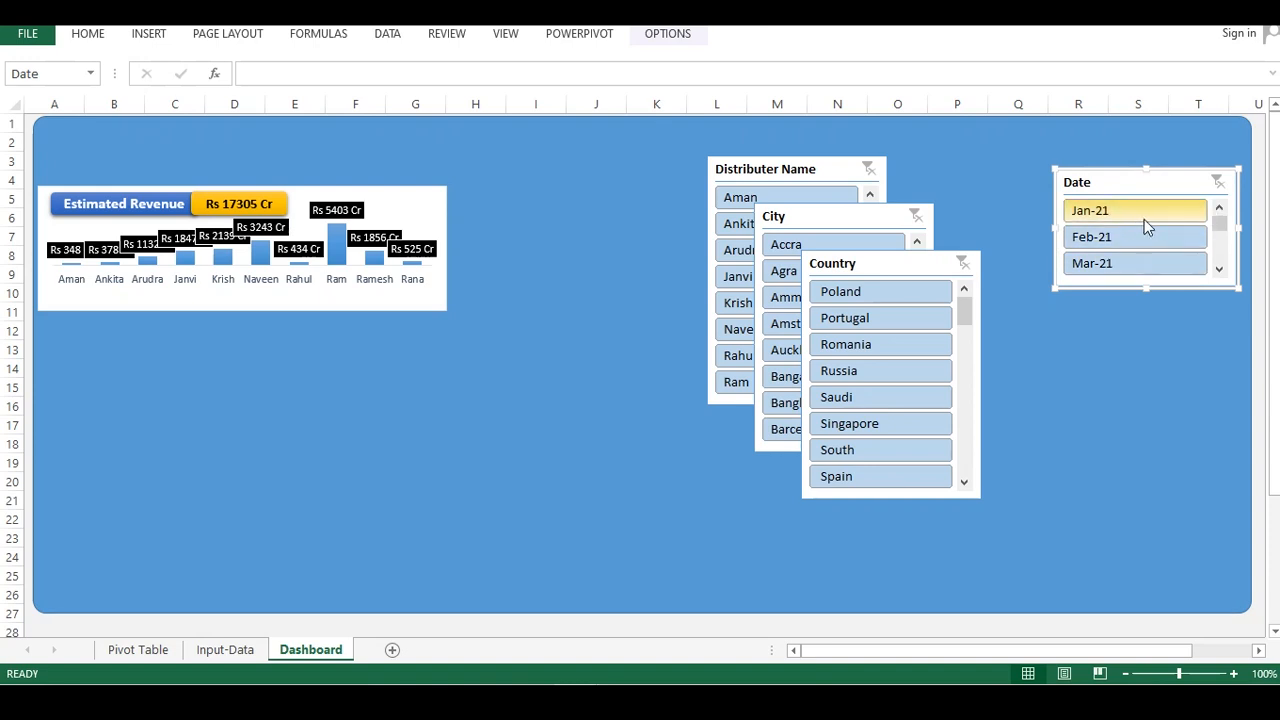
Set the Date slicer to display its buttons in 2 columns
{"action": "left_click", "coordinate": [645, 34]}
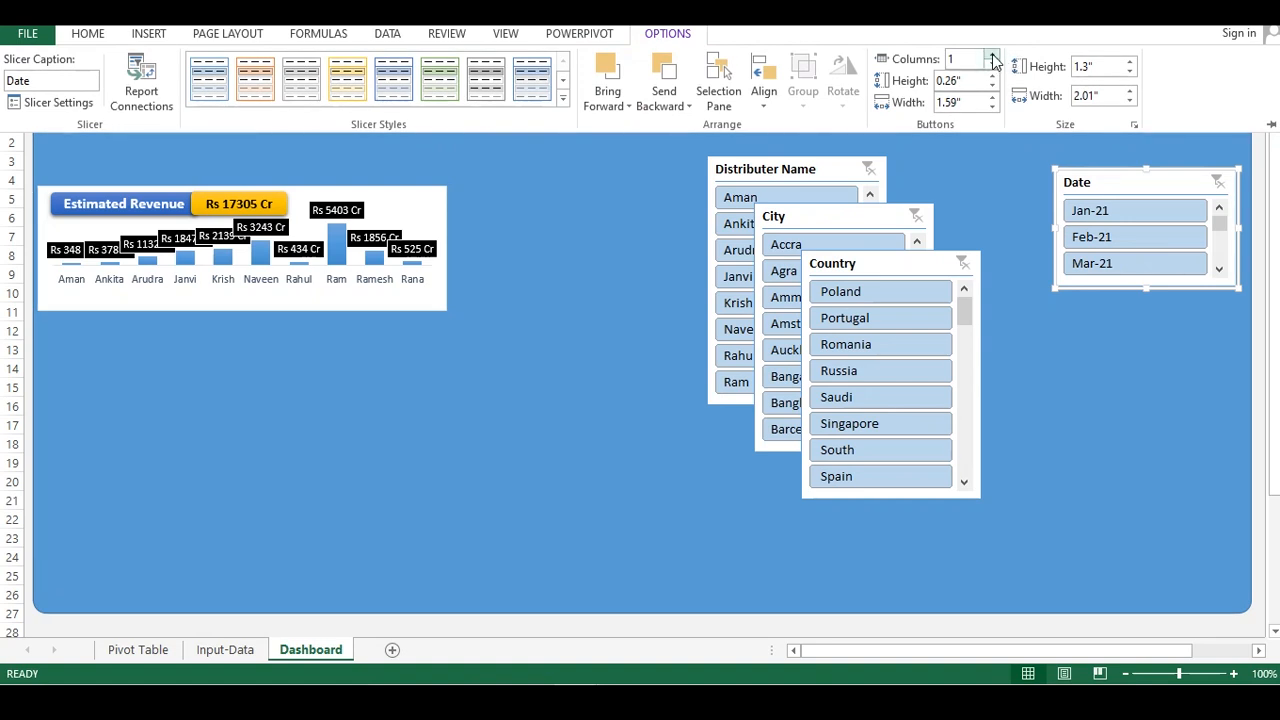
{"action": "left_click", "coordinate": [993, 57]}
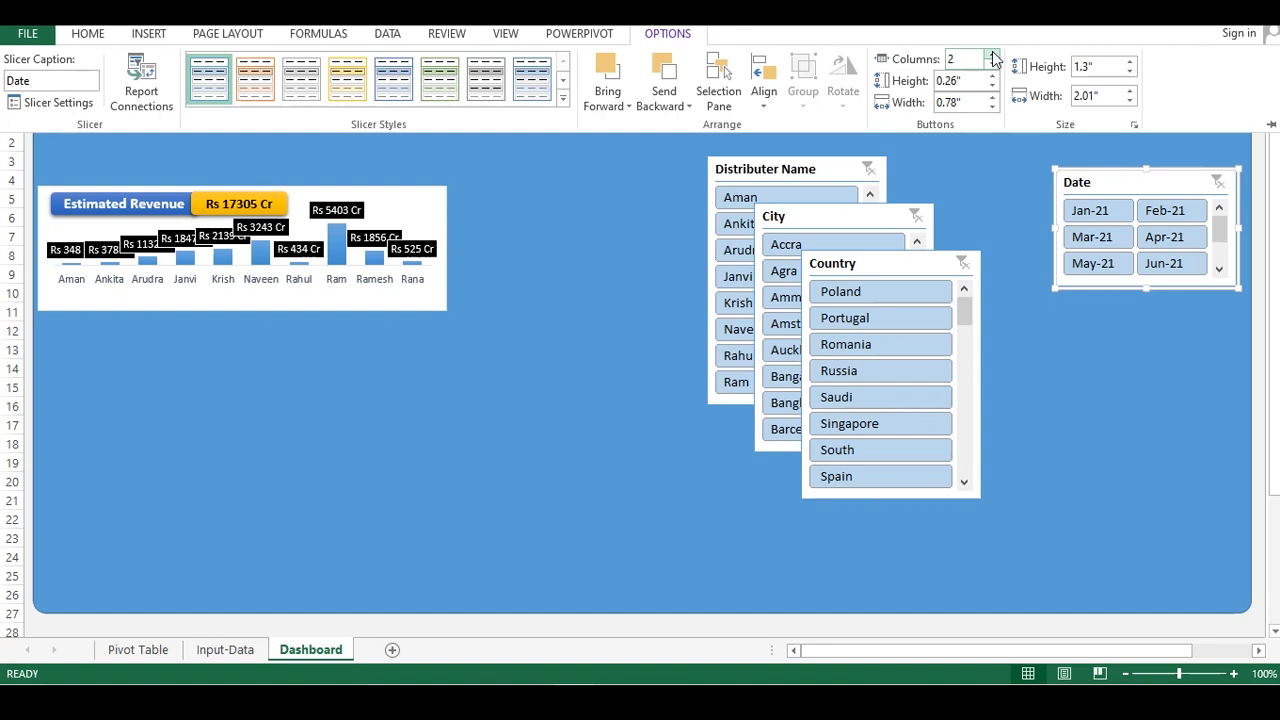
{"action": "left_click", "coordinate": [993, 55]}
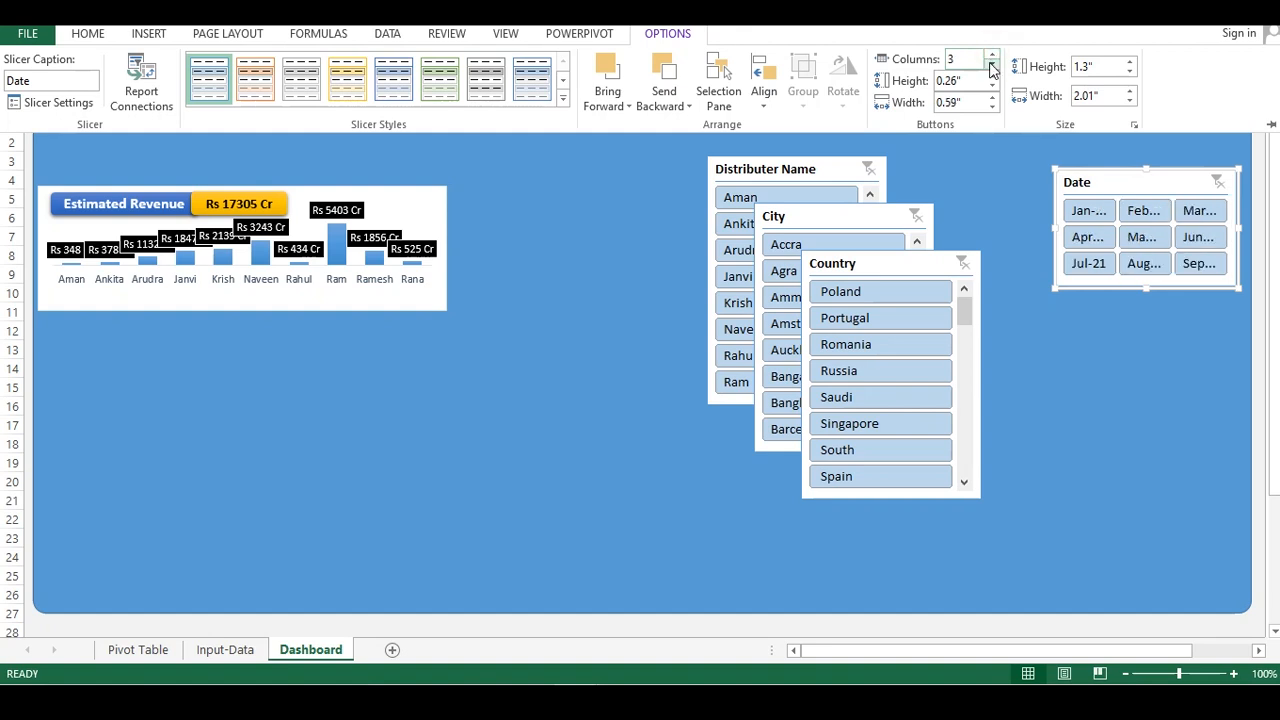
{"action": "left_click", "coordinate": [991, 66]}
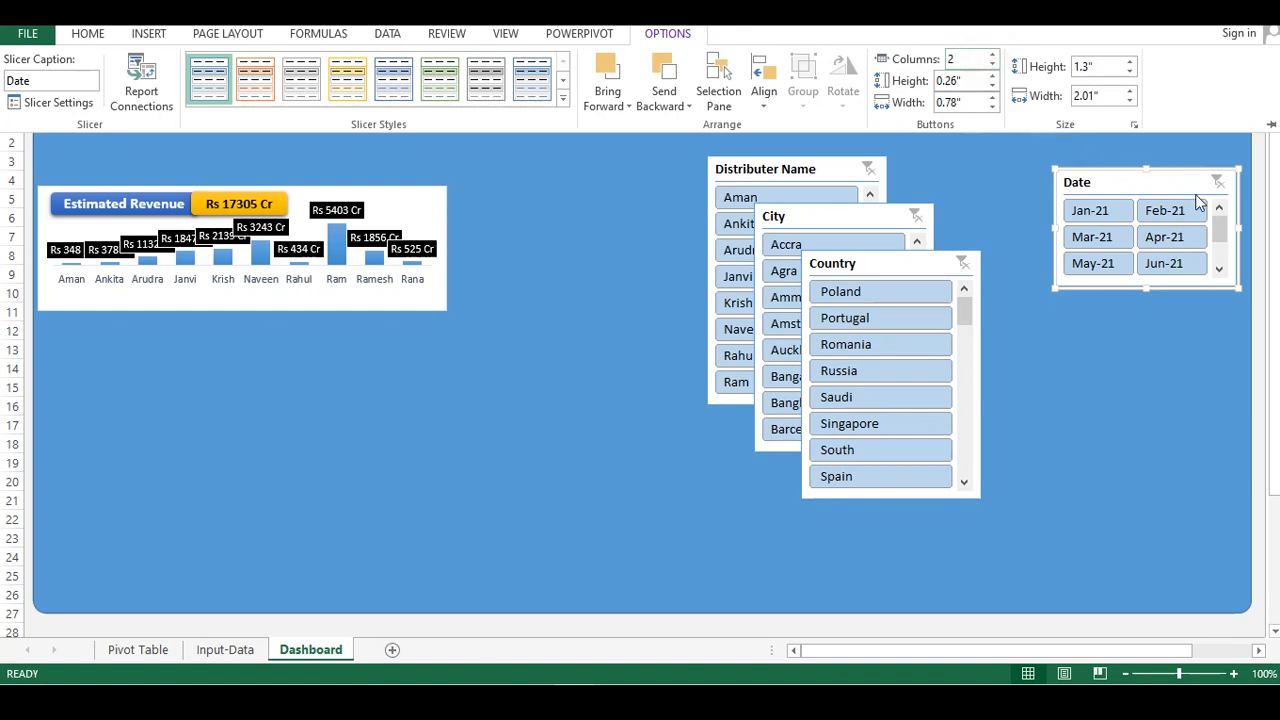
{"action": "left_click", "coordinate": [913, 262]}
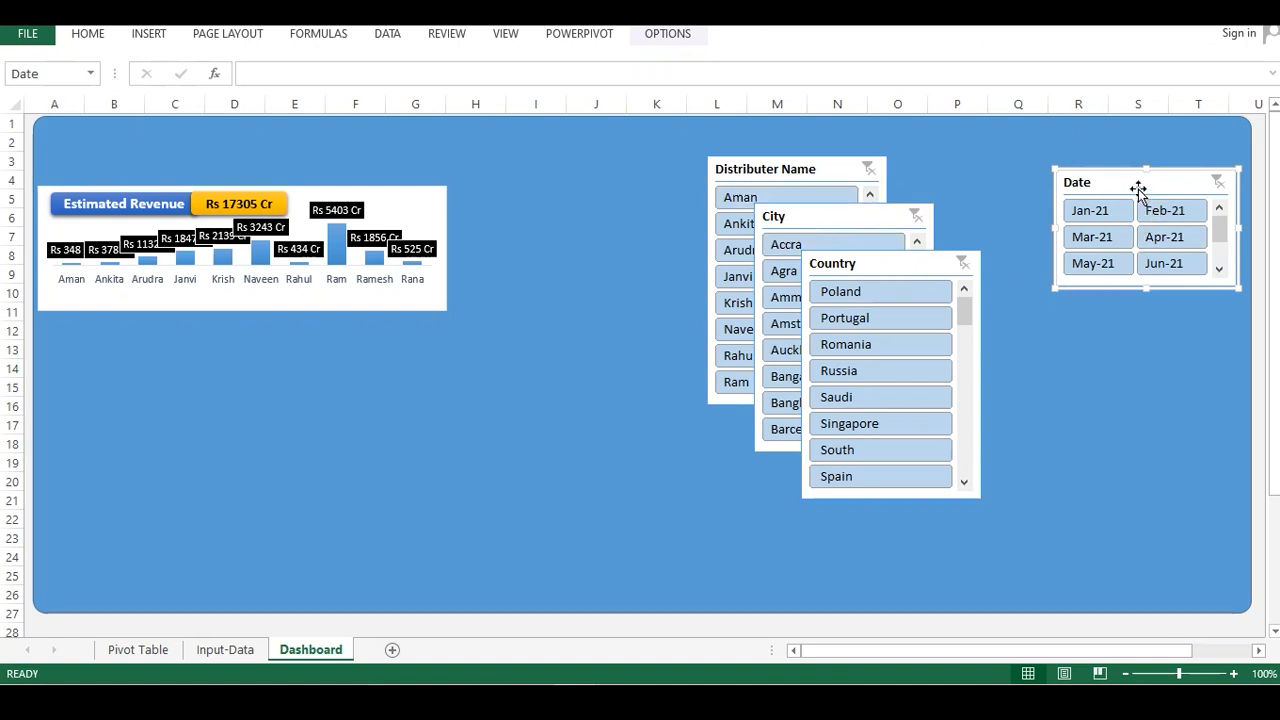
{"action": "left_click_drag", "start_coordinate": [1138, 184], "coordinate": [1142, 196]}
Move the City slicer below the Date slicer, shorten it, and set its buttons to 2 columns
{"action": "left_click", "coordinate": [827, 172]}
{"action": "left_click_drag", "start_coordinate": [807, 210], "coordinate": [1116, 313]}
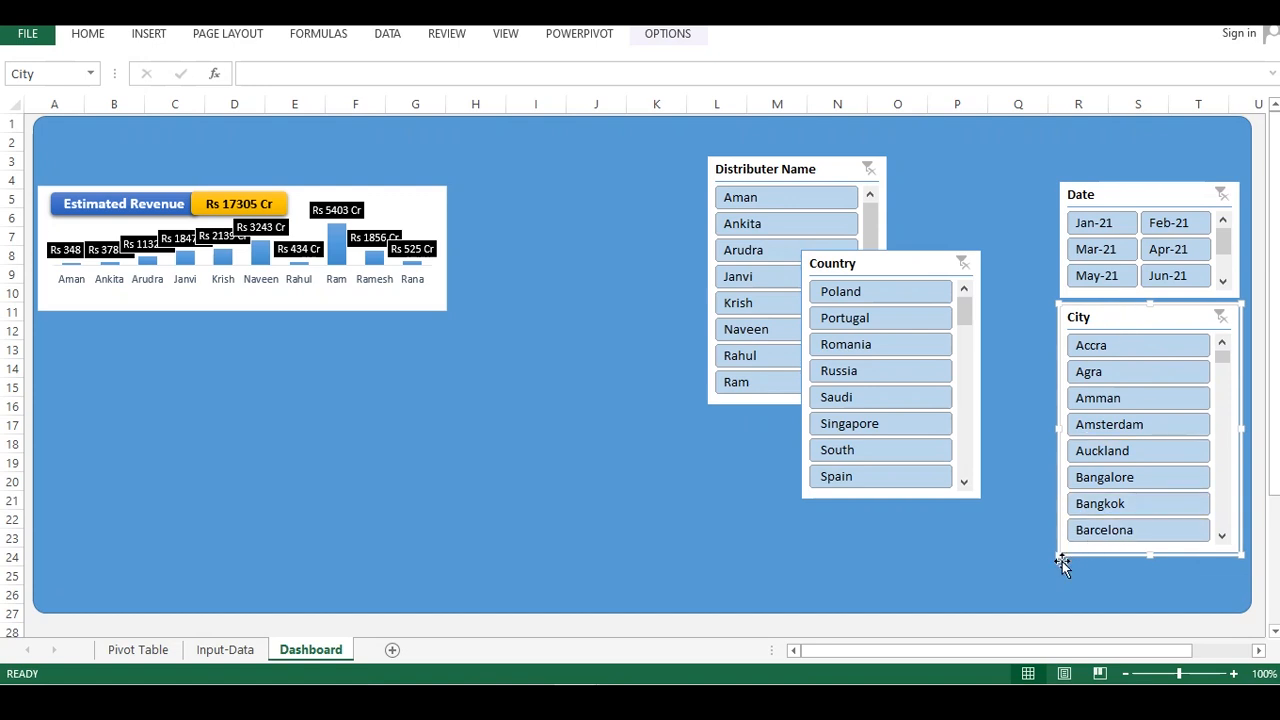
{"action": "left_click_drag", "start_coordinate": [1060, 556], "coordinate": [1056, 394]}
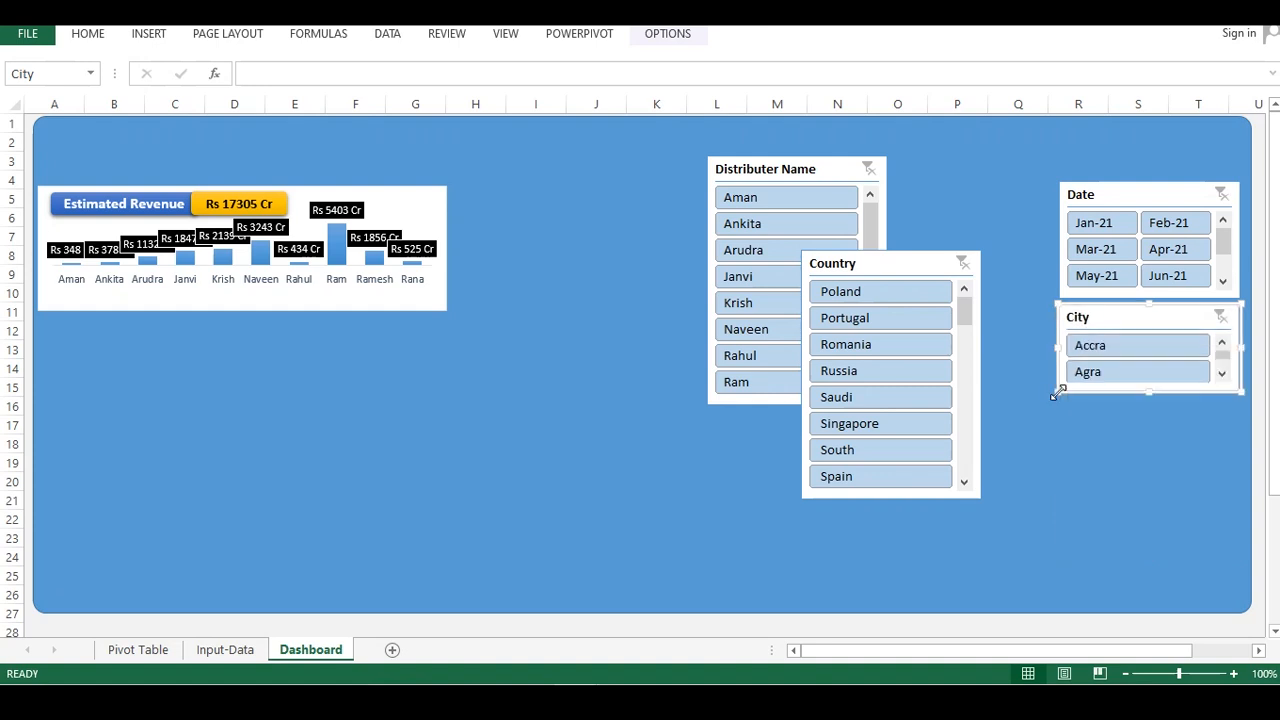
{"action": "left_click", "coordinate": [648, 35]}
{"action": "left_click", "coordinate": [992, 55]}
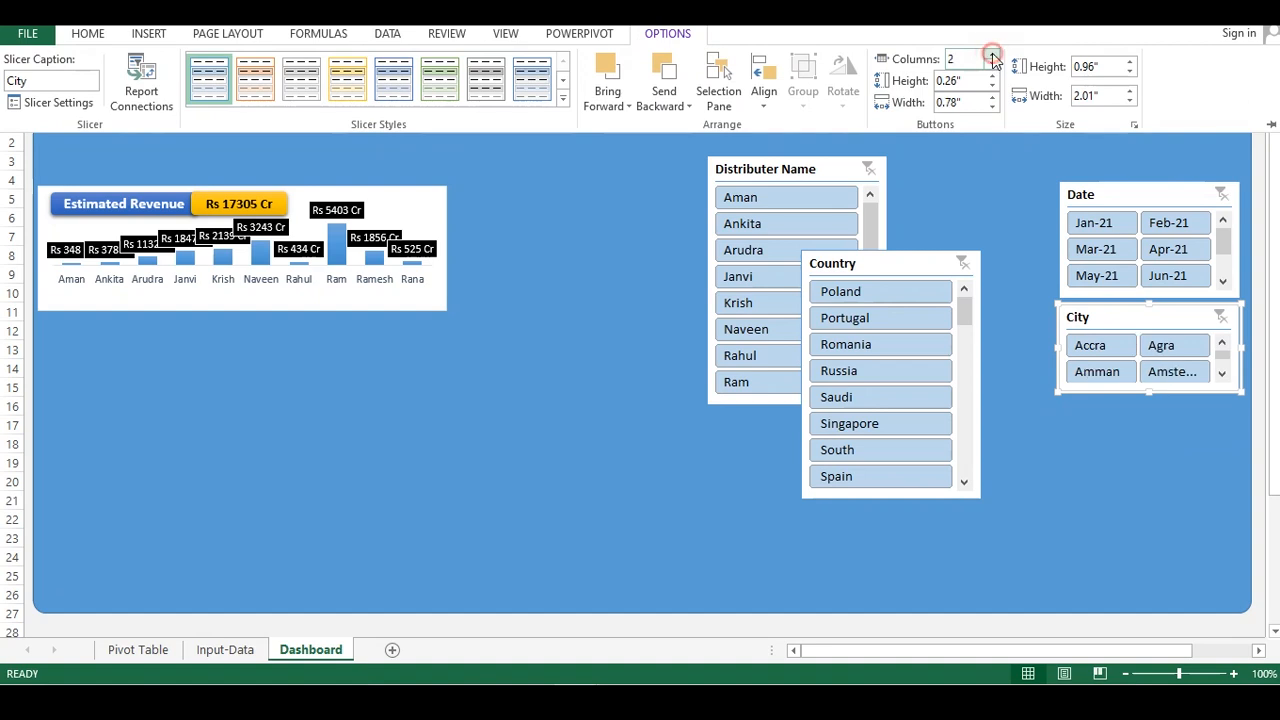
Move the Country slicer below the City slicer and shorten it to a similar height
{"action": "left_click", "coordinate": [862, 263]}
{"action": "left_click_drag", "start_coordinate": [870, 268], "coordinate": [1129, 407]}
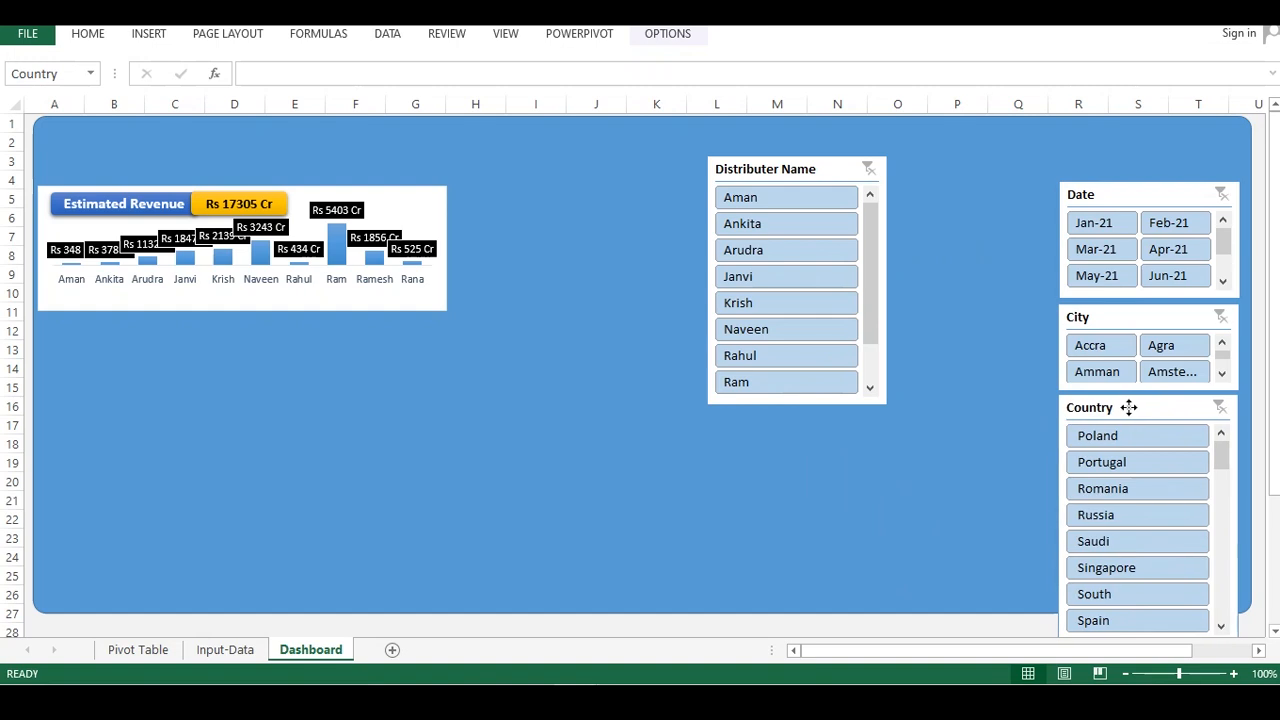
{"action": "scroll", "coordinate": [1120, 487], "scroll_direction": "down", "scroll_amount": 2}
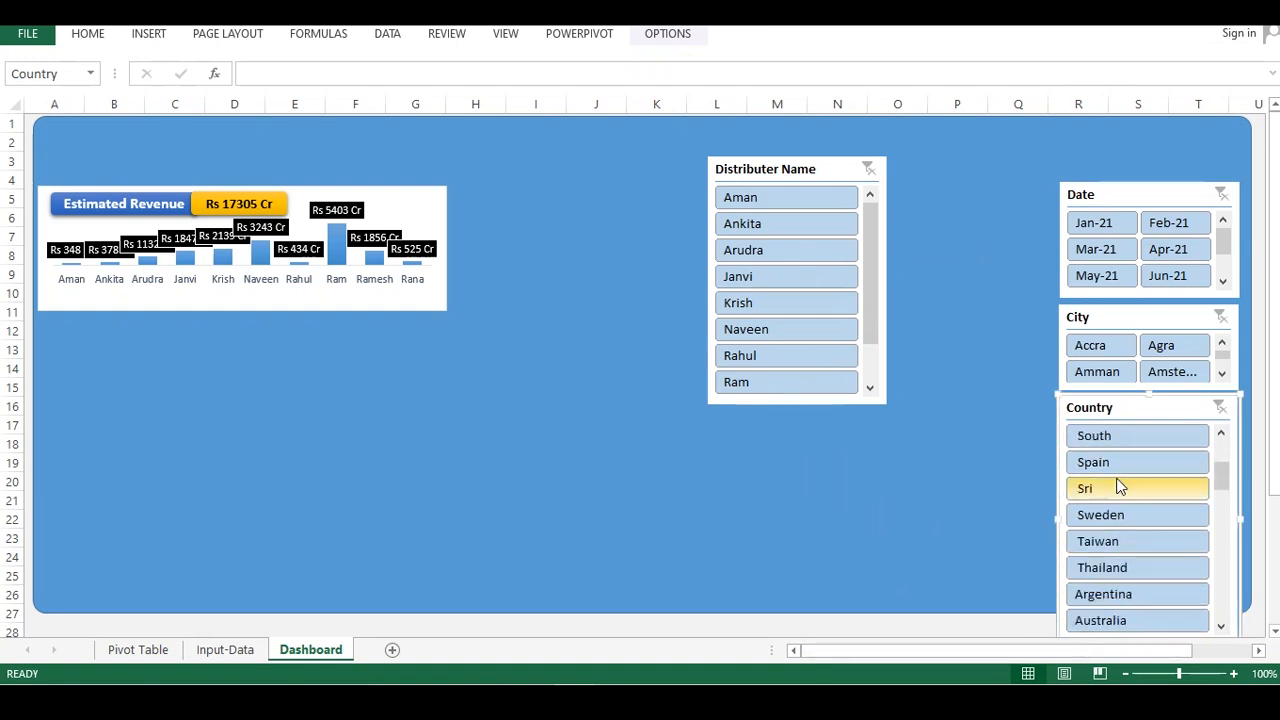
{"action": "scroll", "coordinate": [1150, 487], "scroll_direction": "down", "scroll_amount": 5}
{"action": "left_click", "coordinate": [926, 483]}
{"action": "scroll", "coordinate": [1000, 480], "scroll_direction": "down", "scroll_amount": 3}
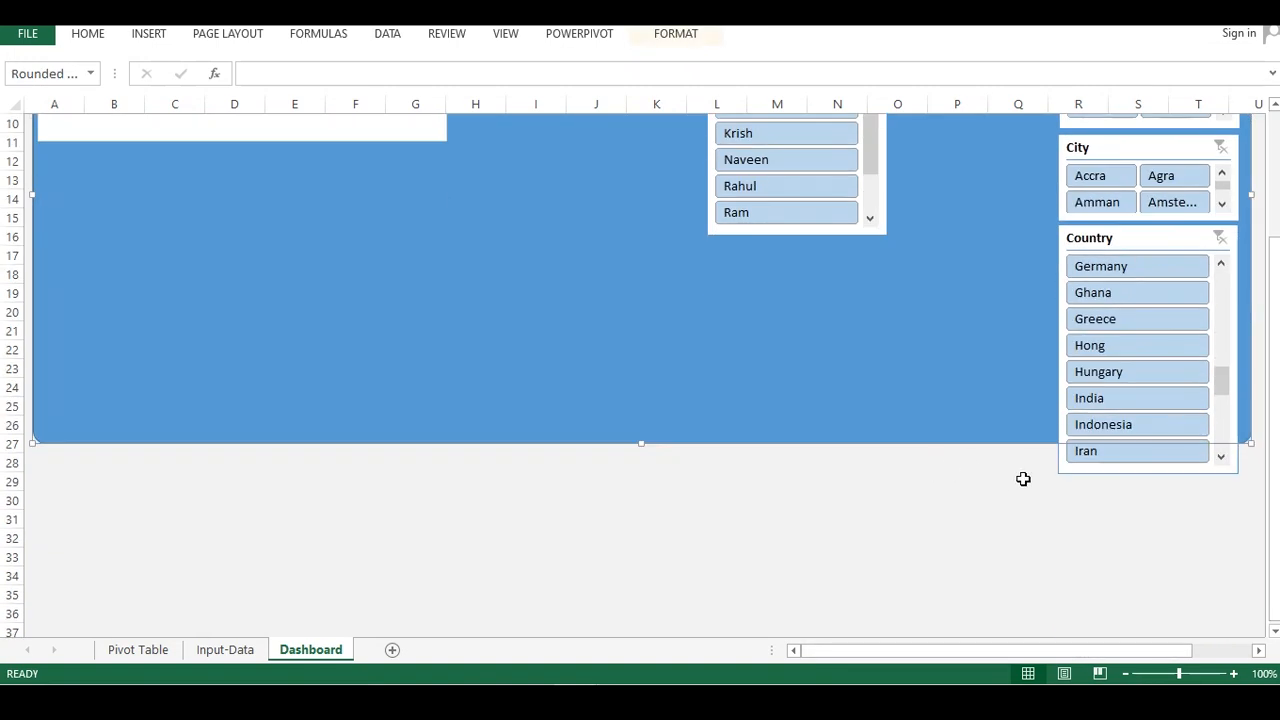
{"action": "left_click", "coordinate": [1072, 473]}
{"action": "left_click_drag", "start_coordinate": [1058, 475], "coordinate": [1060, 326]}
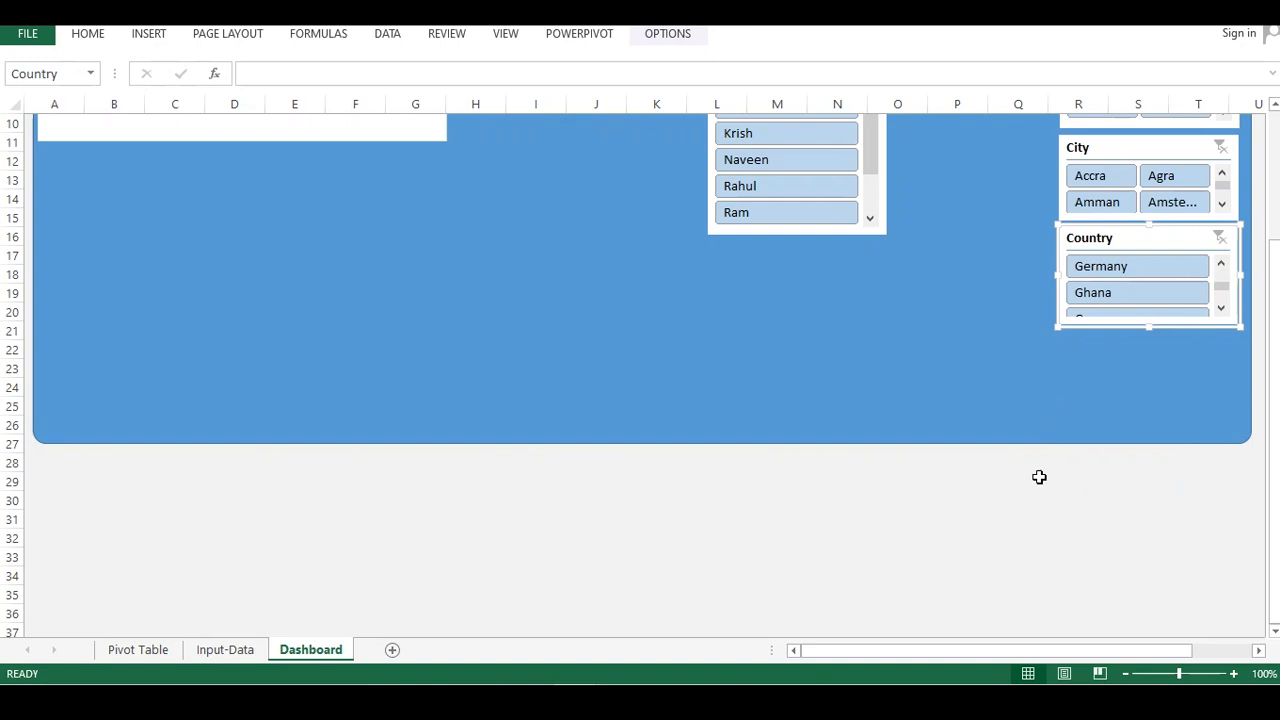
{"action": "left_click", "coordinate": [1050, 528]}
Set the Distributer Name slicer to display its buttons in 2 columns
{"action": "scroll", "coordinate": [995, 336], "scroll_direction": "up", "scroll_amount": 3}
{"action": "left_click", "coordinate": [819, 174]}
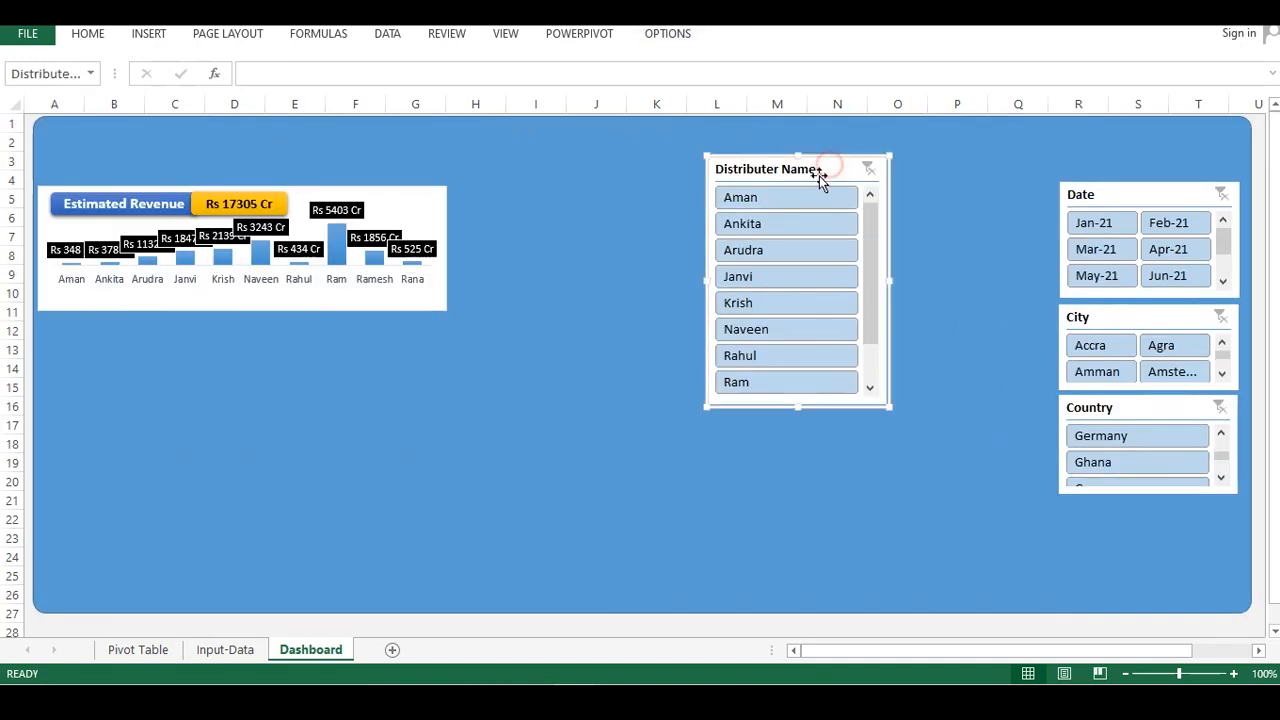
{"action": "right_click", "coordinate": [813, 170]}
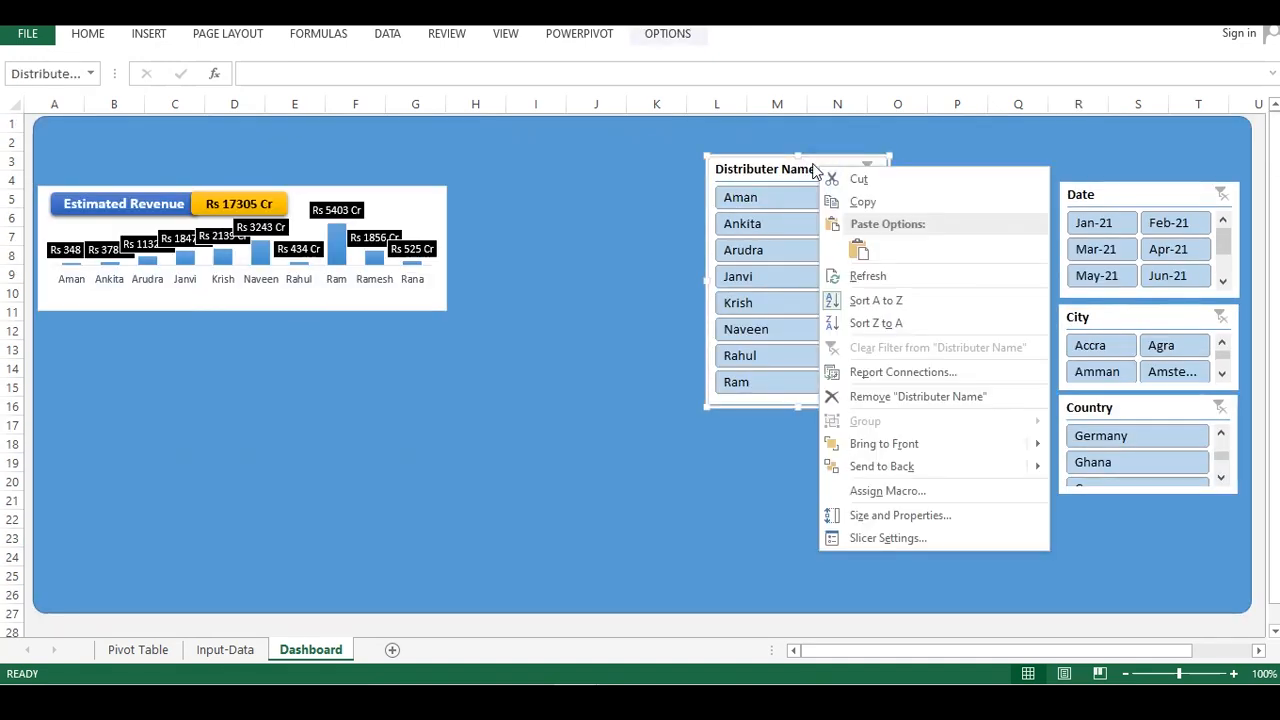
{"action": "left_click", "coordinate": [655, 33]}
{"action": "left_click", "coordinate": [662, 33]}
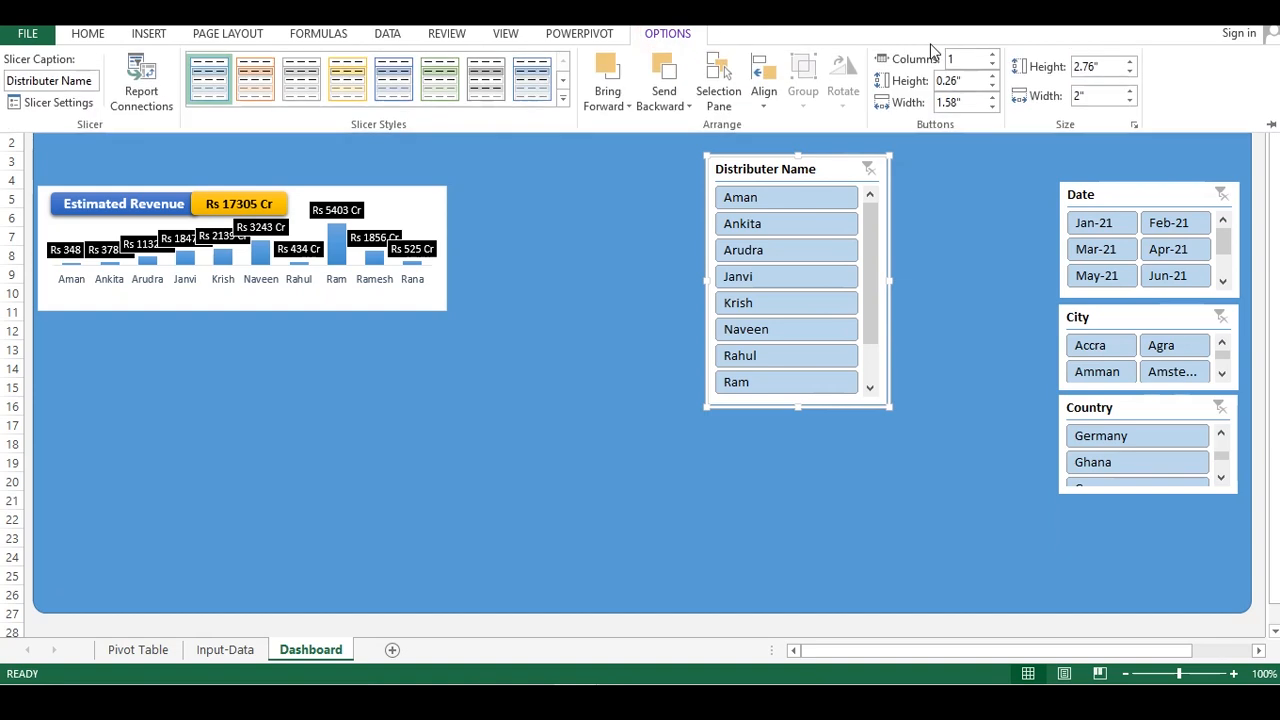
{"action": "left_click", "coordinate": [993, 55]}
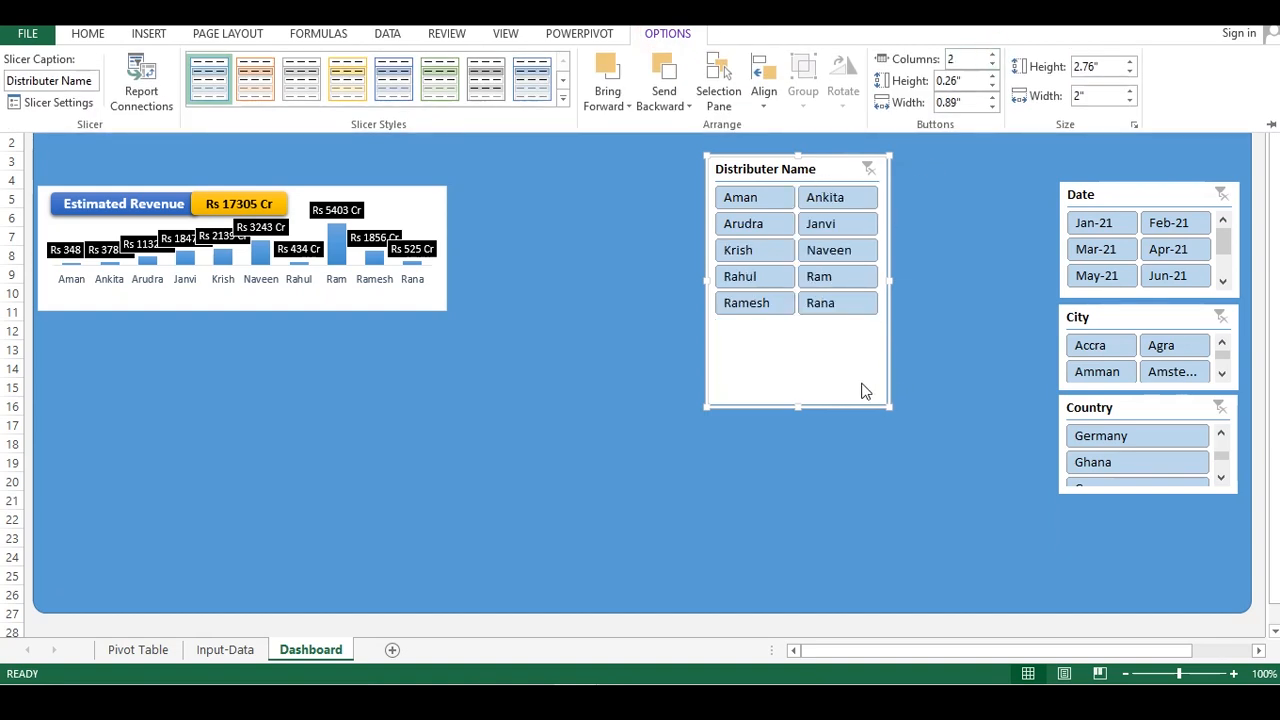
Shorten the Distributer Name slicer and move it below the Country slicer in the right-hand column
{"action": "left_click", "coordinate": [802, 405]}
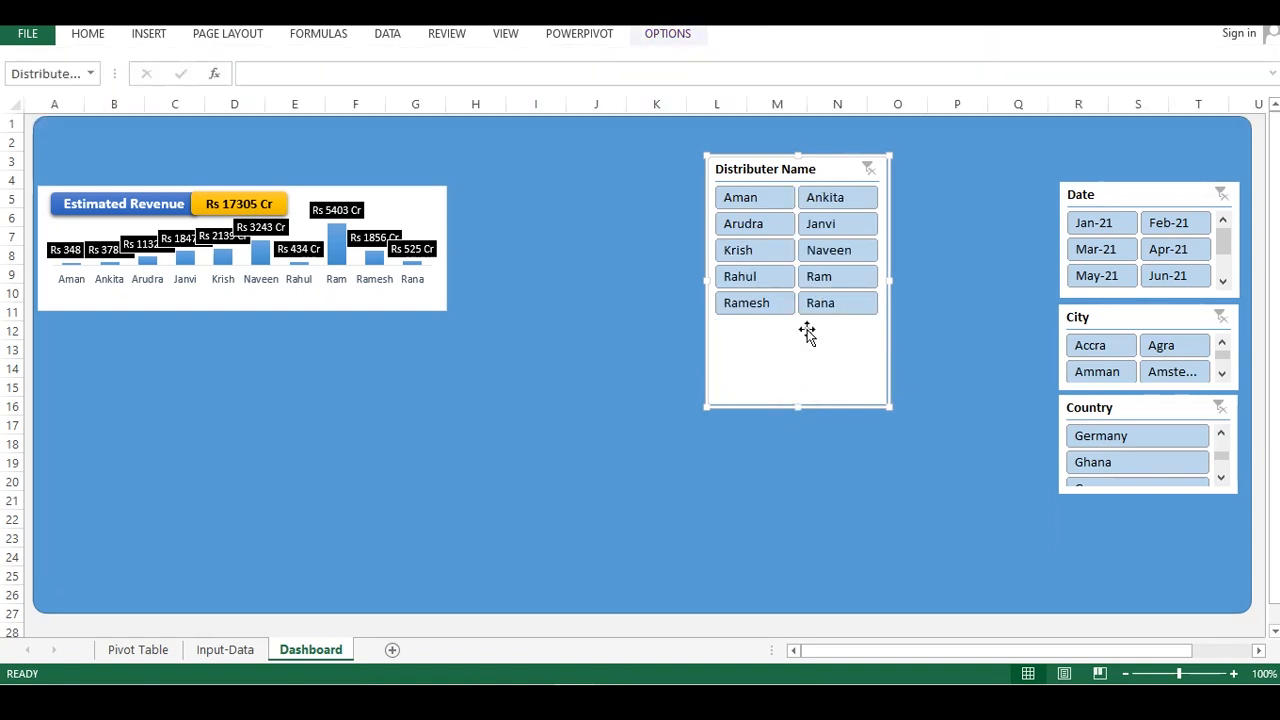
{"action": "left_click_drag", "start_coordinate": [800, 405], "coordinate": [797, 283]}
{"action": "left_click_drag", "start_coordinate": [789, 163], "coordinate": [919, 398]}
{"action": "left_click_drag", "start_coordinate": [934, 519], "coordinate": [929, 491]}
{"action": "left_click_drag", "start_coordinate": [940, 414], "coordinate": [1140, 502]}
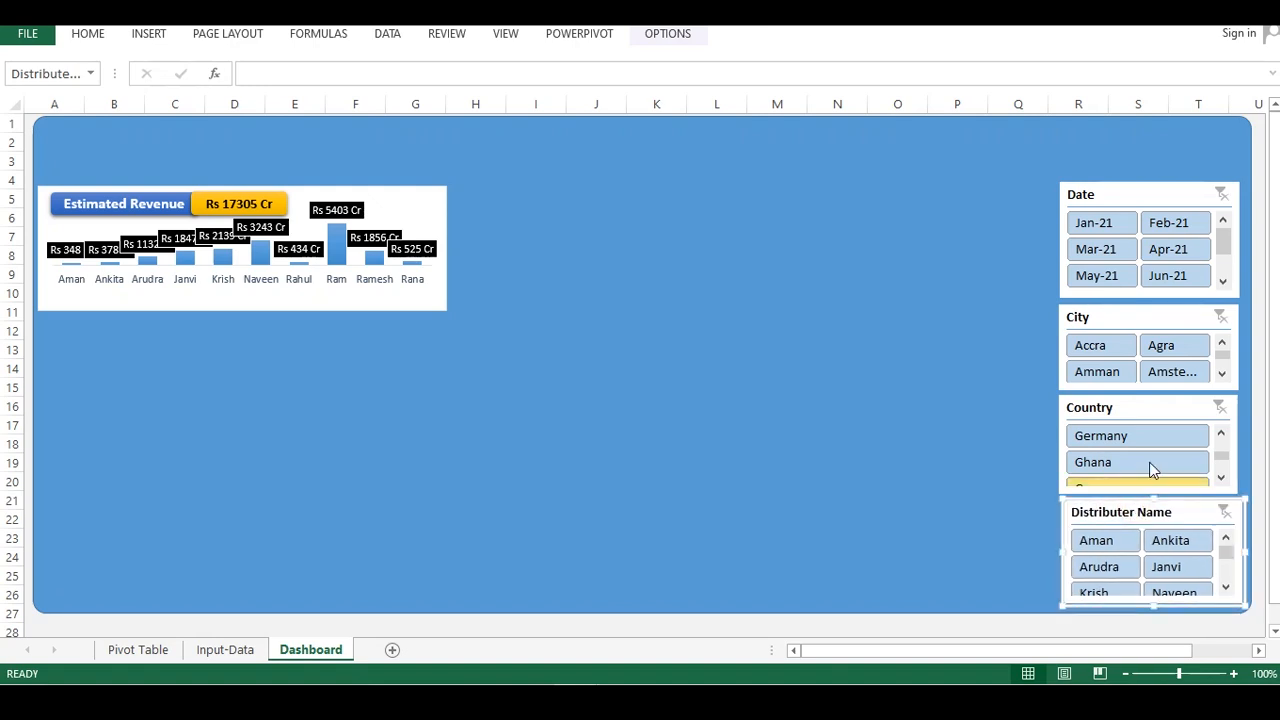
Nudge the Country slicer to line up with the other slicers
{"action": "left_click", "coordinate": [1148, 408]}
{"action": "left_click_drag", "start_coordinate": [1148, 408], "coordinate": [1155, 404]}
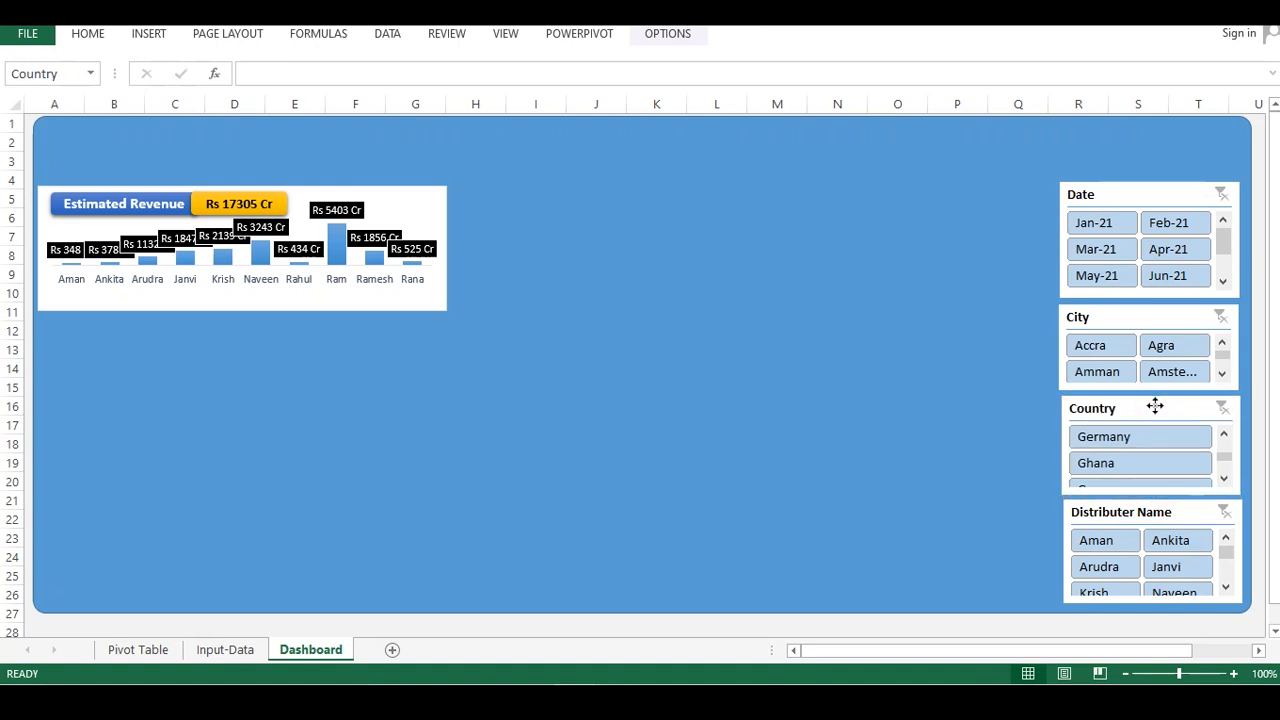
{"action": "left_click_drag", "start_coordinate": [1155, 405], "coordinate": [1156, 406]}
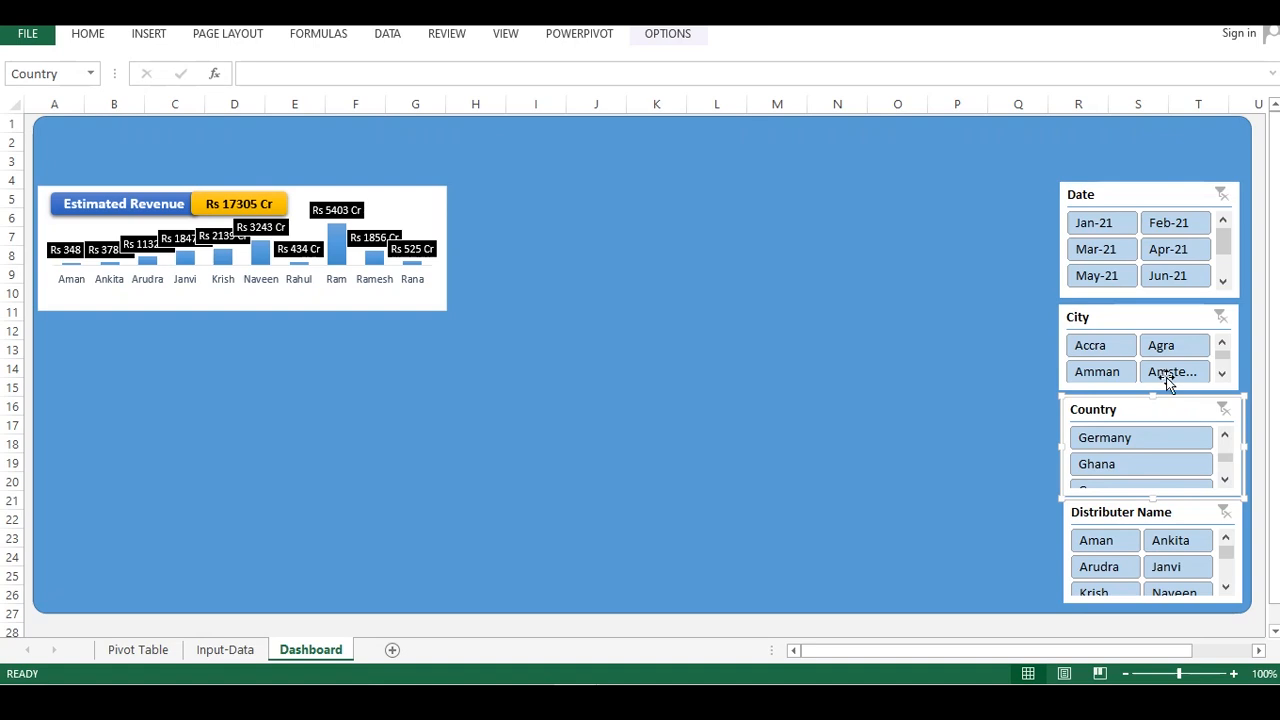
Widen the Country, Distributer Name, City and Date slicers leftwards so their left edges line up in one column
{"action": "left_click_drag", "start_coordinate": [1164, 317], "coordinate": [1162, 321]}
{"action": "left_click", "coordinate": [1149, 200]}
{"action": "left_click", "coordinate": [966, 209]}
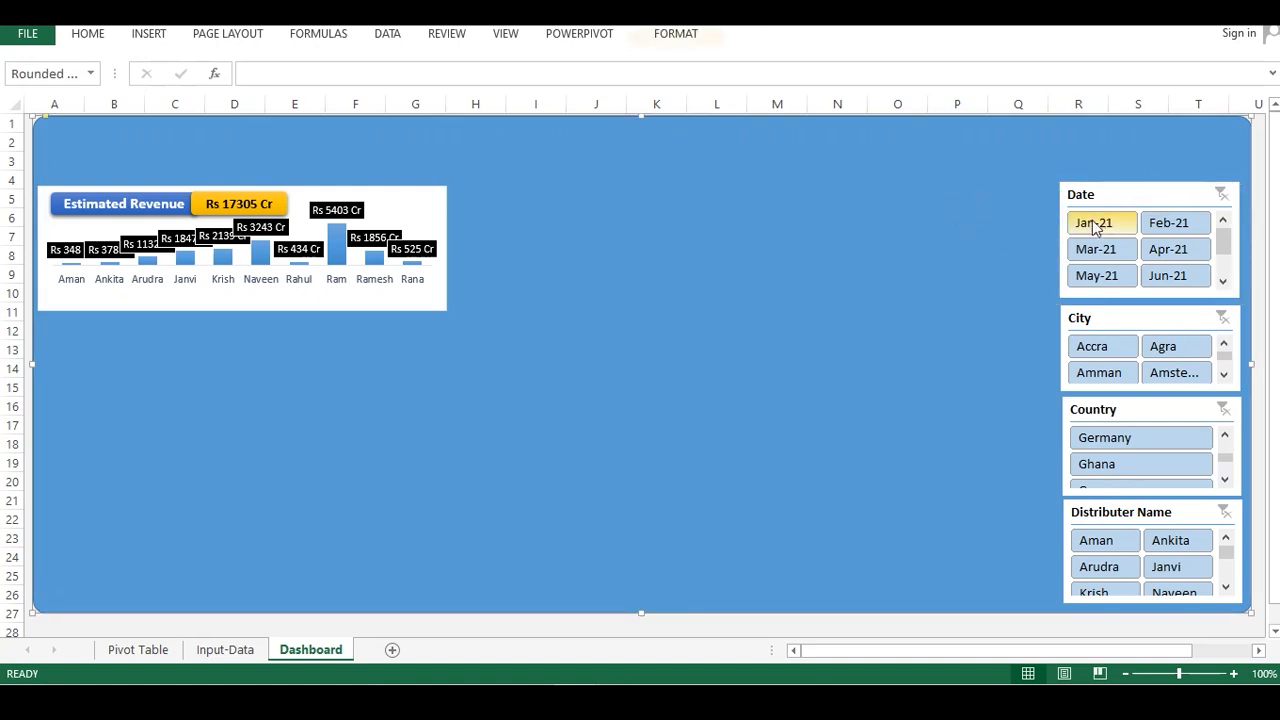
{"action": "left_click", "coordinate": [1100, 410]}
{"action": "left_click_drag", "start_coordinate": [1060, 447], "coordinate": [1056, 447]}
{"action": "left_click", "coordinate": [1068, 548]}
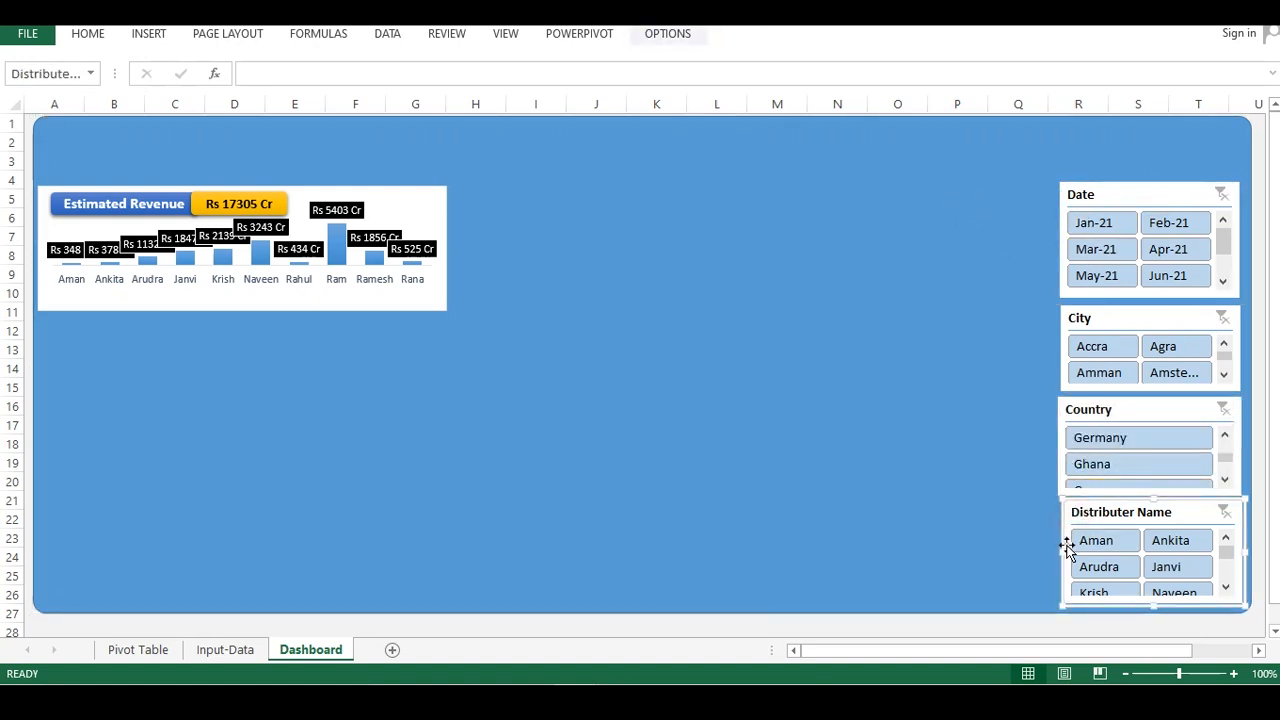
{"action": "left_click_drag", "start_coordinate": [1059, 553], "coordinate": [1055, 553]}
{"action": "left_click", "coordinate": [1009, 517]}
{"action": "left_click", "coordinate": [1066, 318]}
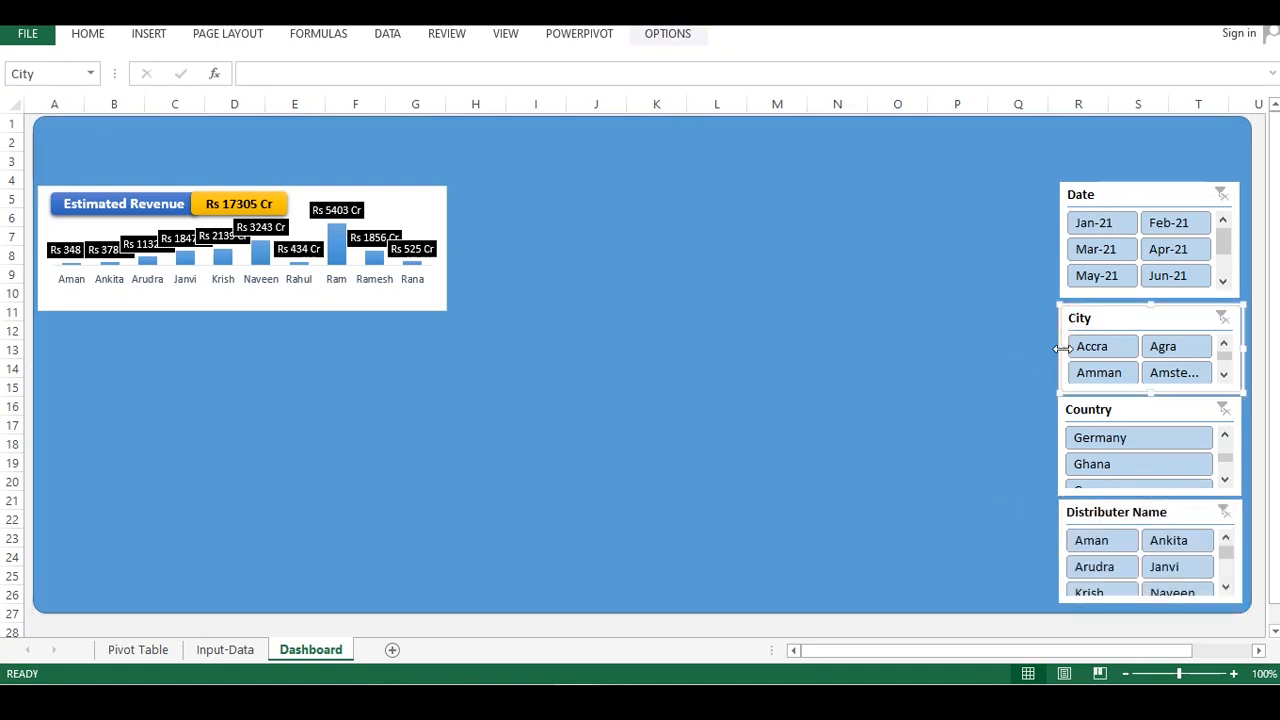
{"action": "left_click_drag", "start_coordinate": [1058, 348], "coordinate": [1052, 348]}
{"action": "left_click", "coordinate": [1070, 202]}
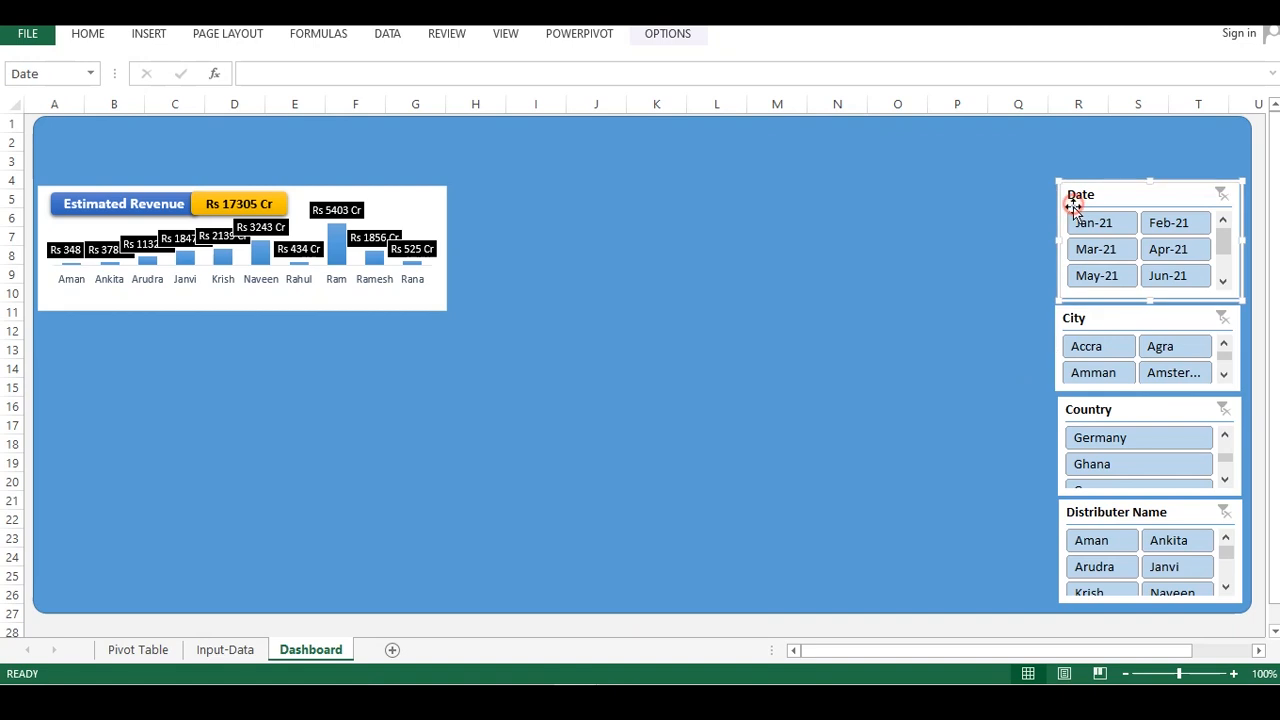
{"action": "left_click_drag", "start_coordinate": [1058, 241], "coordinate": [1055, 241]}
{"action": "left_click", "coordinate": [1023, 274]}
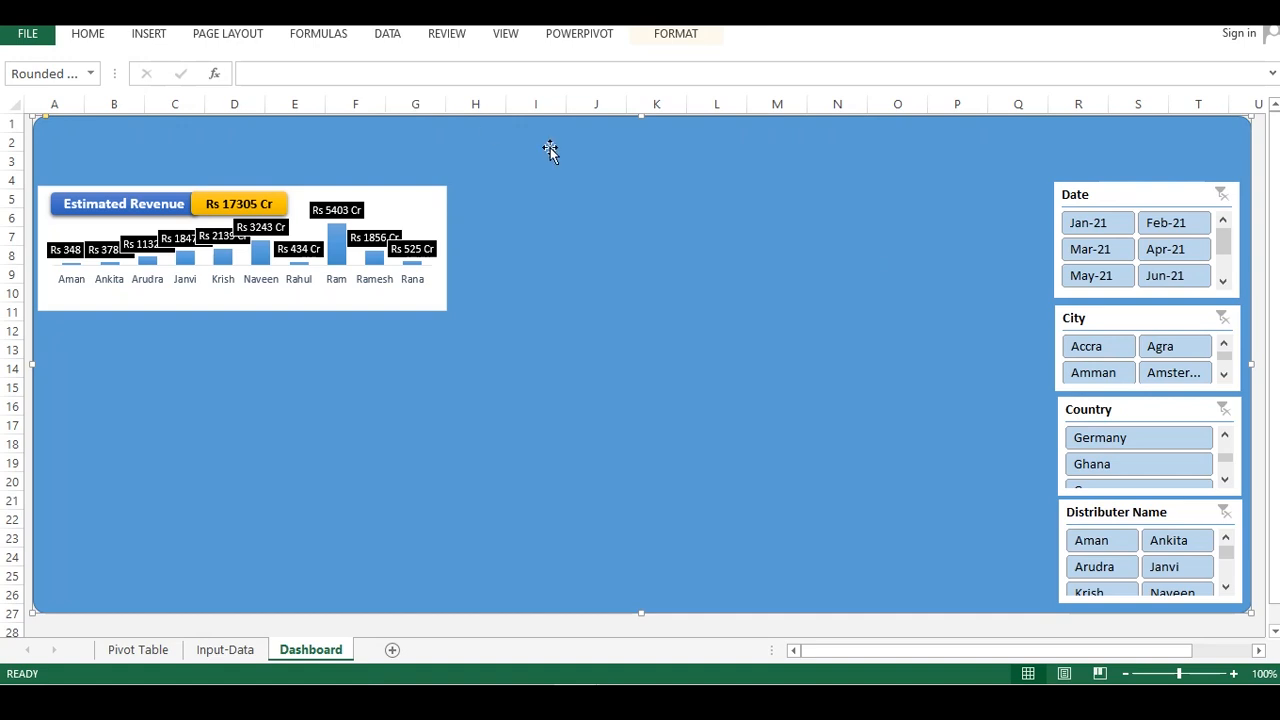
Draw a rounded rectangle shape above the Date slicer, spanning about the slicers' width
{"action": "left_click", "coordinate": [140, 34]}
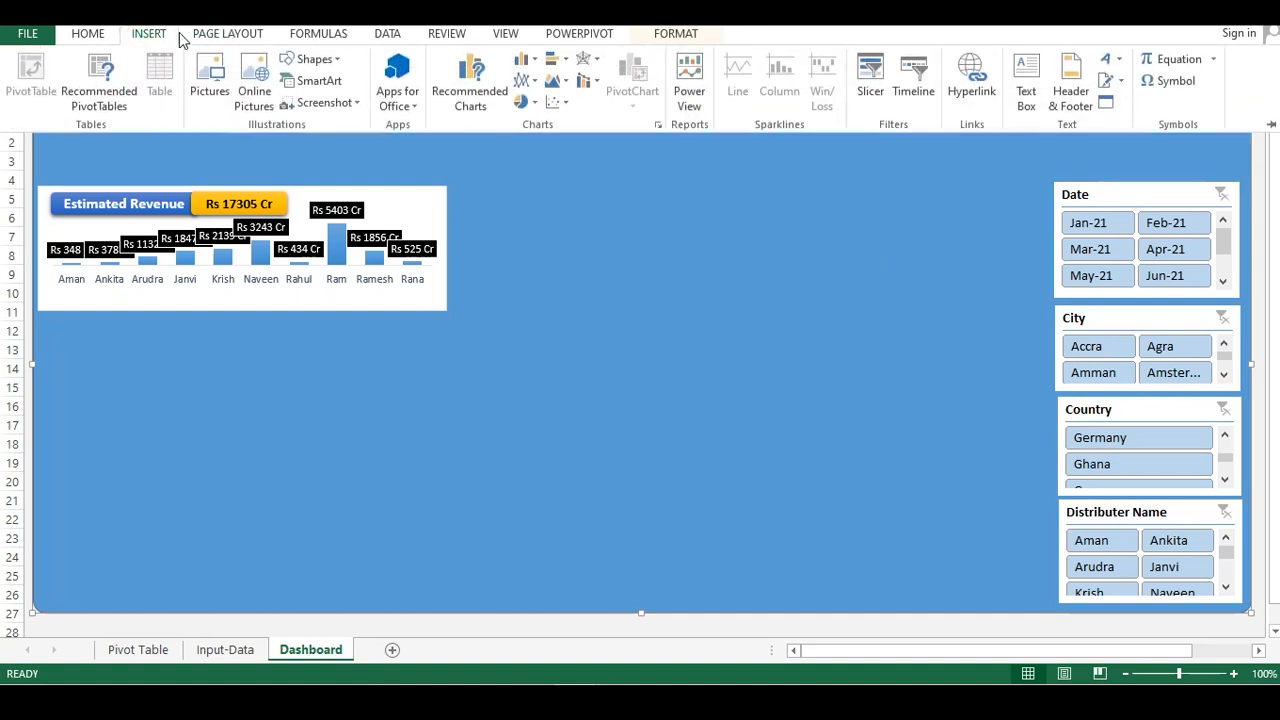
{"action": "left_click", "coordinate": [312, 59]}
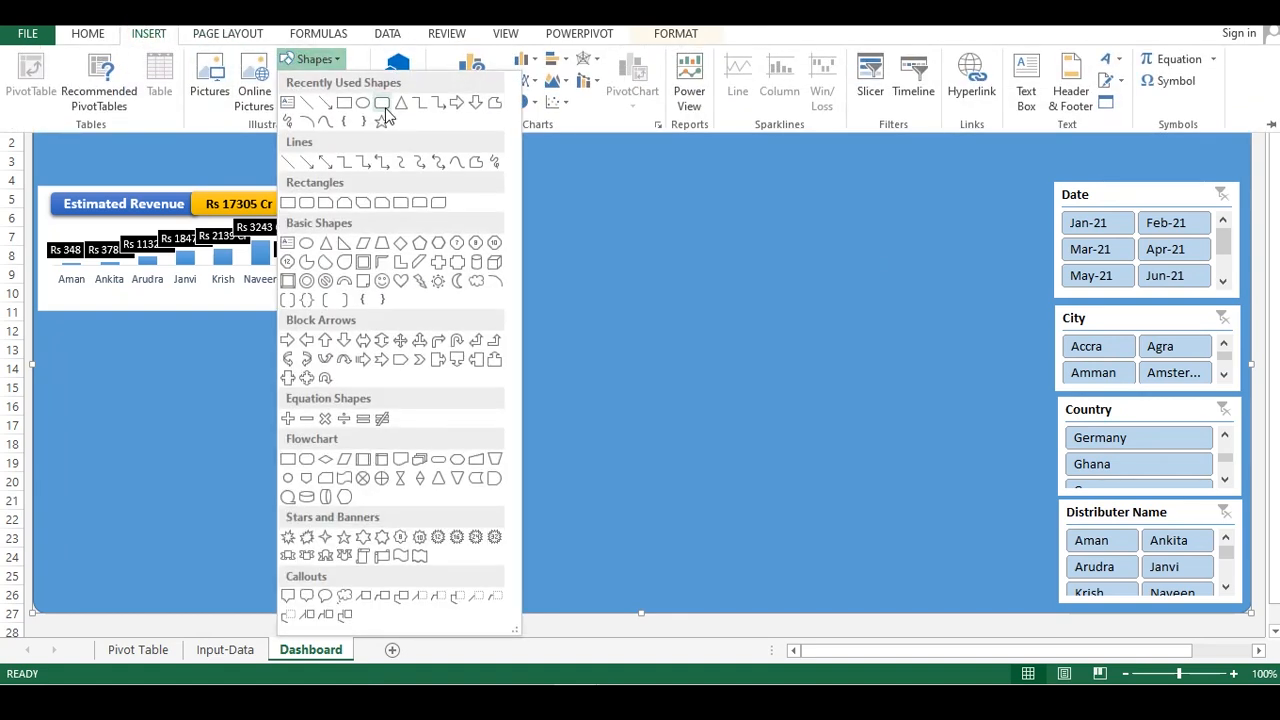
{"action": "left_click", "coordinate": [378, 103]}
{"action": "left_click_drag", "start_coordinate": [1232, 126], "coordinate": [996, 174]}
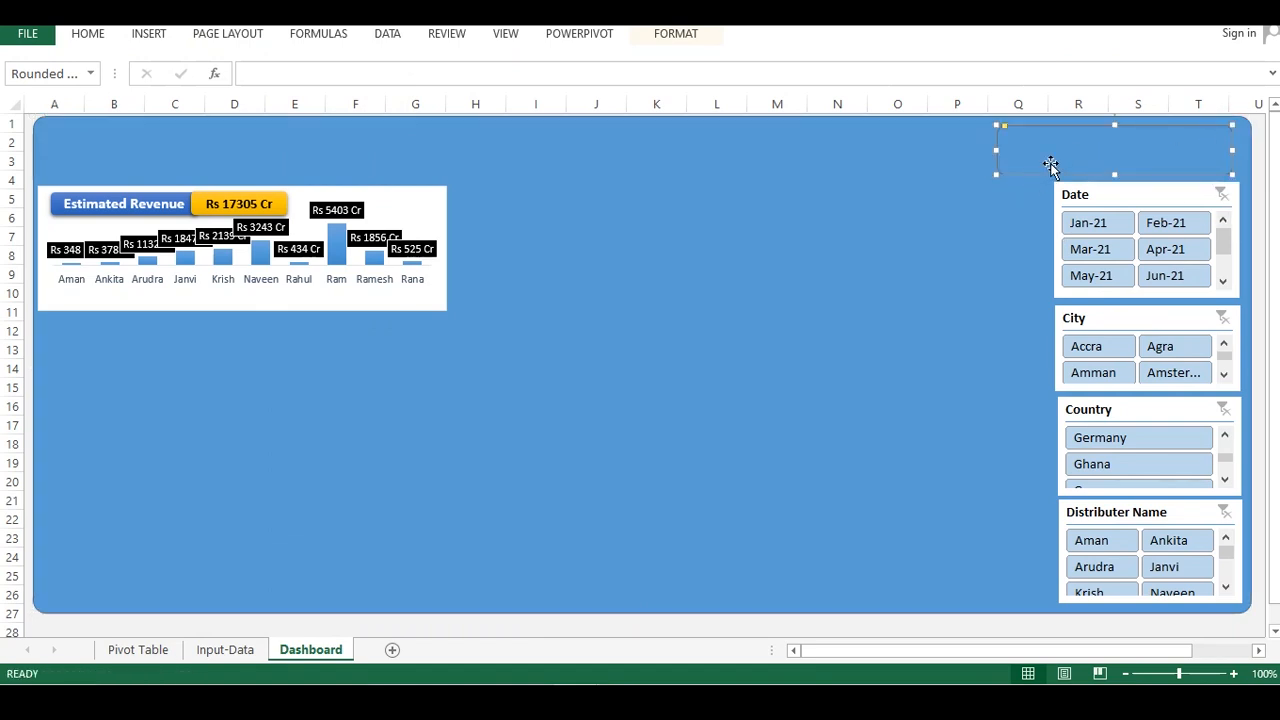
Apply a gold-coloured shape style to the new rounded rectangle
{"action": "right_click", "coordinate": [1050, 151]}
{"action": "left_click", "coordinate": [1049, 149]}
{"action": "right_click", "coordinate": [1058, 144]}
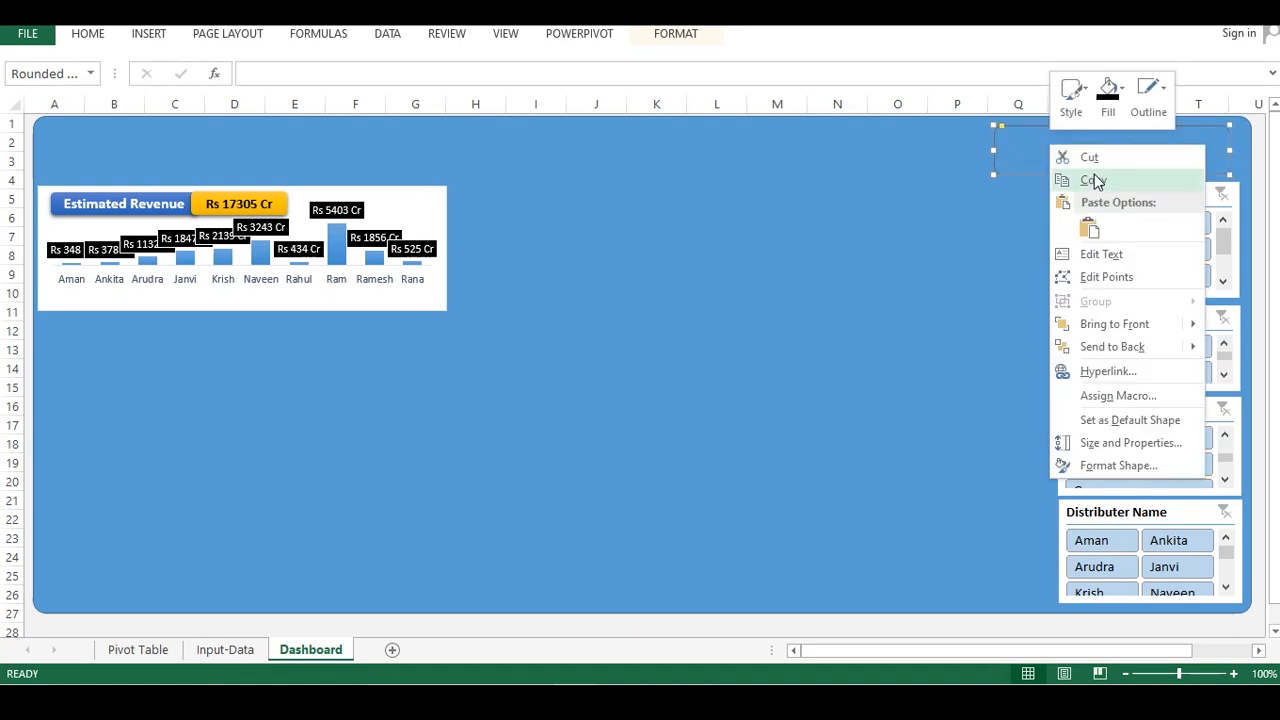
{"action": "left_click", "coordinate": [1071, 110]}
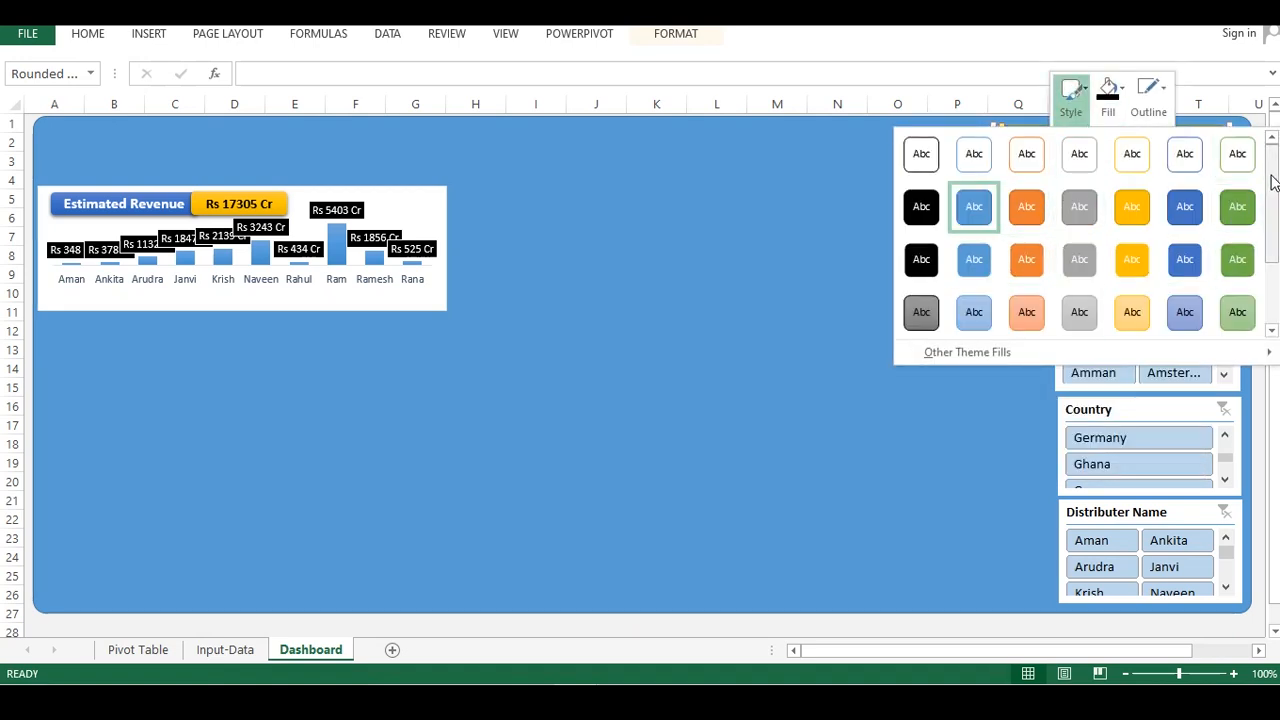
{"action": "left_click_drag", "start_coordinate": [1268, 171], "coordinate": [1273, 247]}
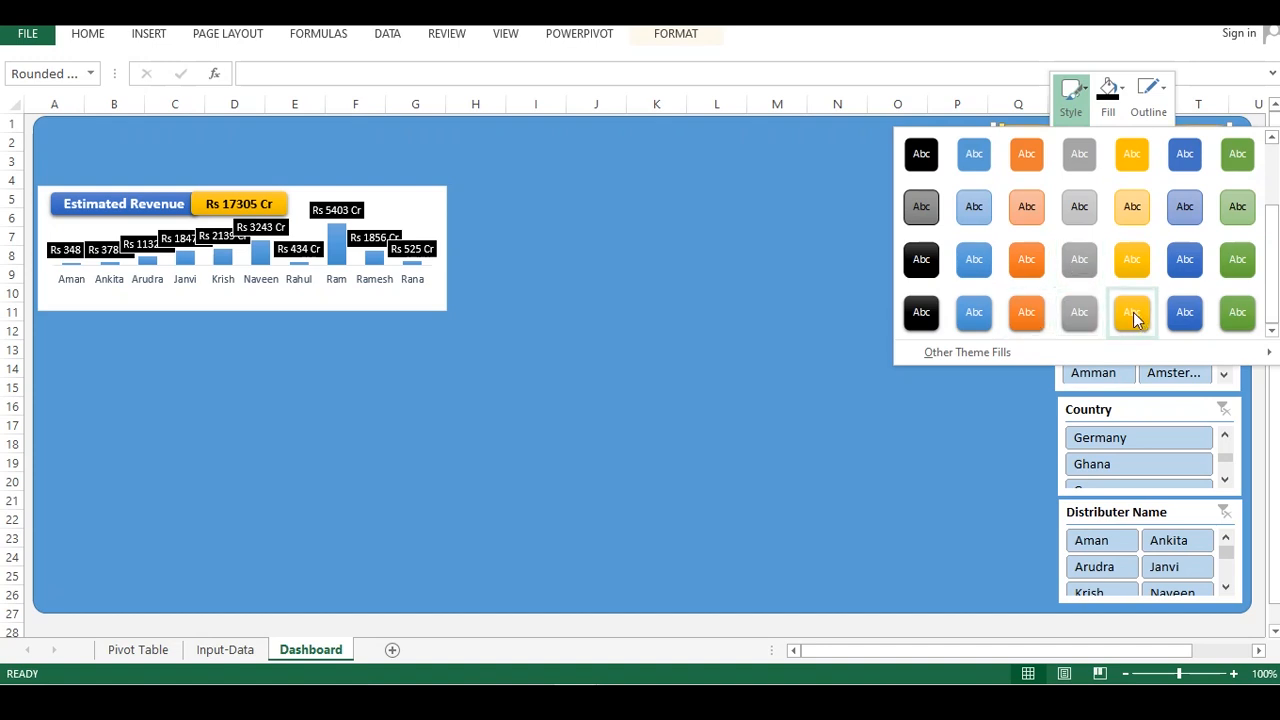
{"action": "left_click", "coordinate": [1133, 316]}
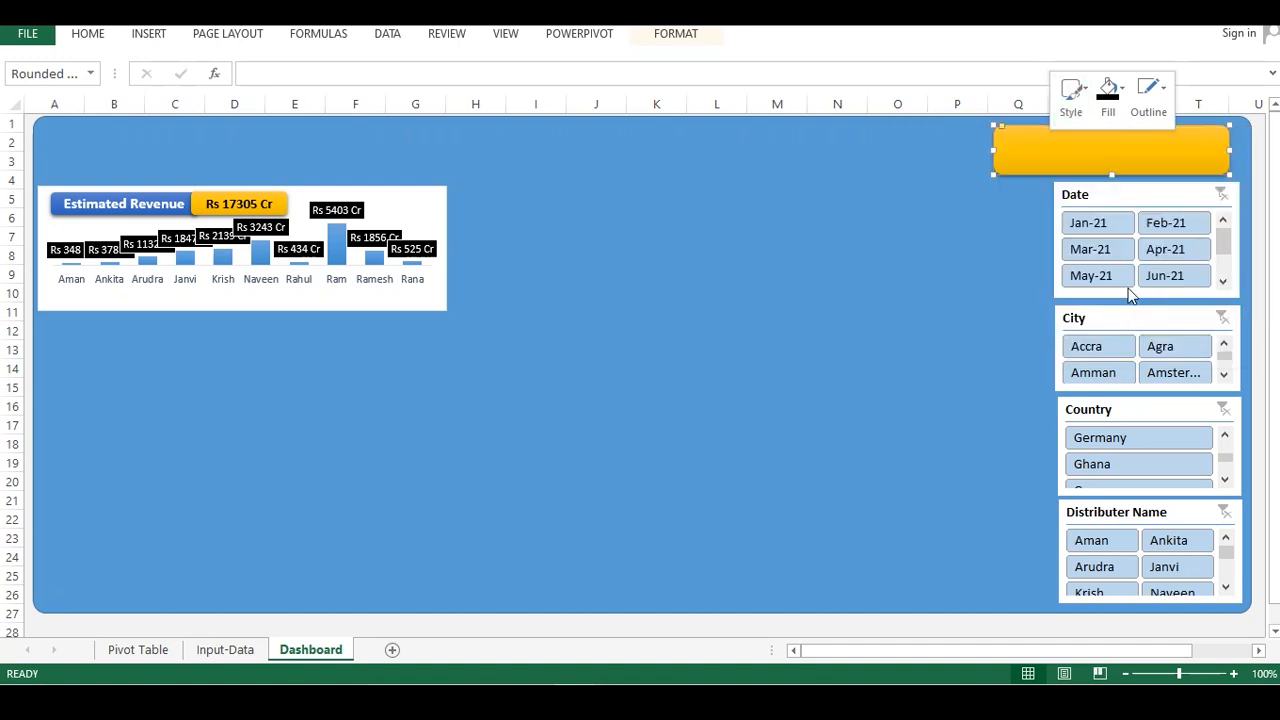
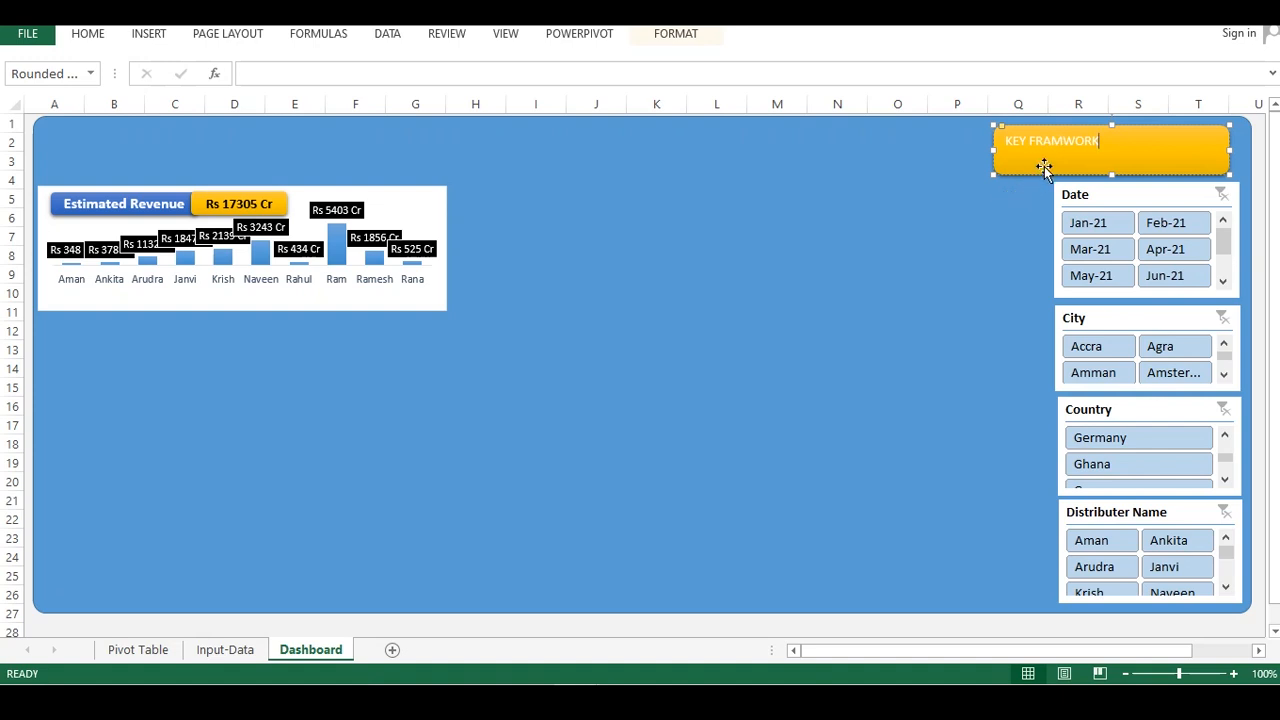
Select the KEY FRAMWORK heading text and enlarge its font size in several increments
{"action": "left_click", "coordinate": [1018, 203]}
{"action": "left_click", "coordinate": [1044, 157]}
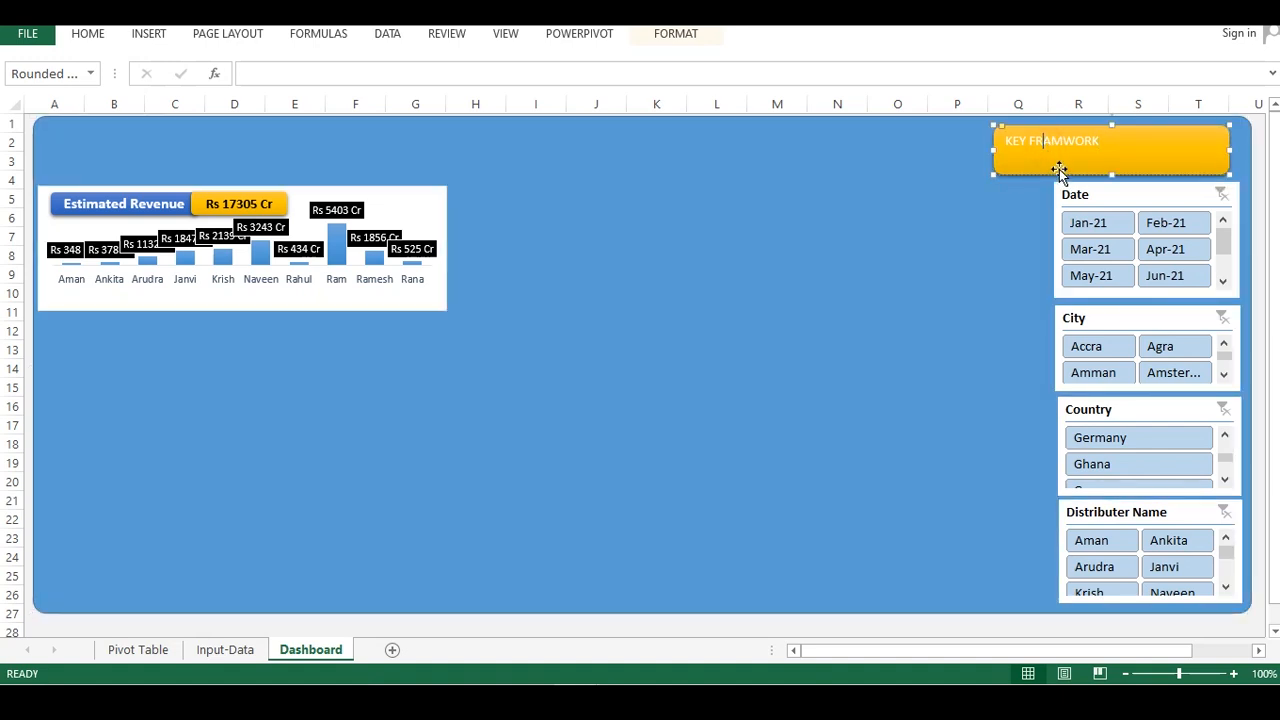
{"action": "key", "text": "ctrl+a"}
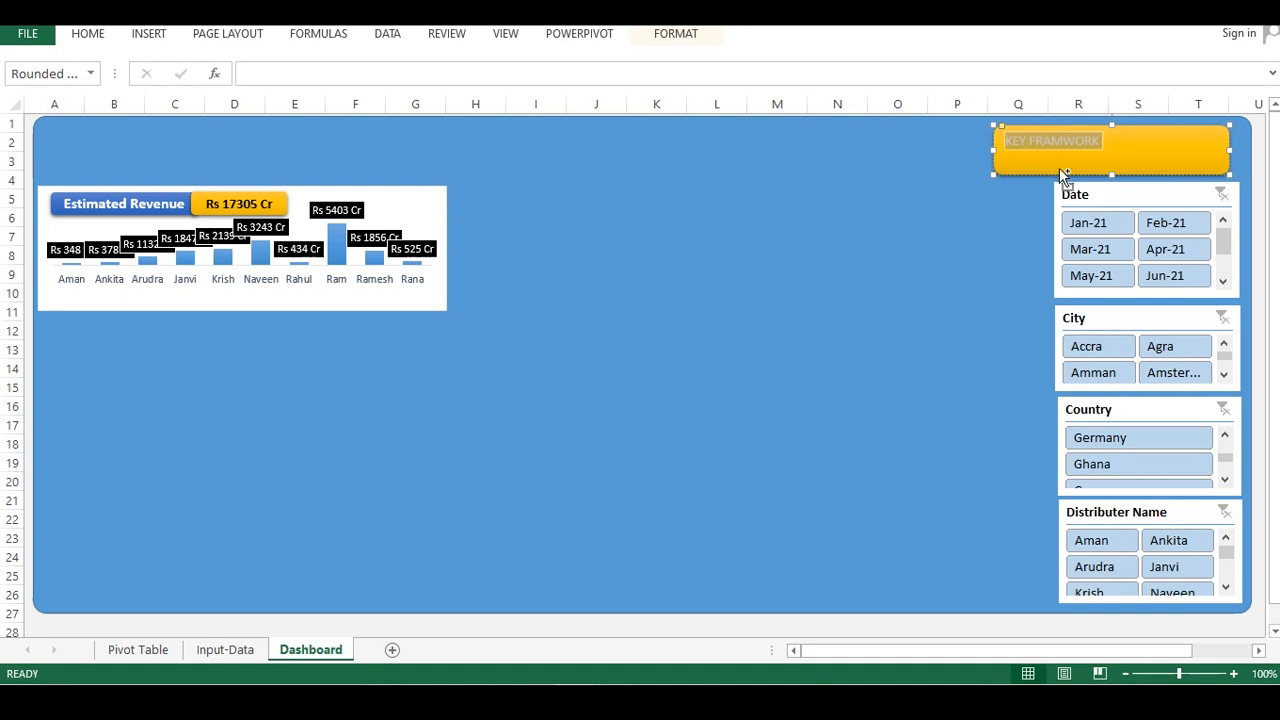
{"action": "key", "text": "ctrl+shift+period"}
{"action": "key", "text": "ctrl+shift+period"}
{"action": "key", "text": "ctrl+shift+period"}
{"action": "key", "text": "ctrl+shift+period"}
{"action": "key", "text": "ctrl+shift+period"}
{"action": "key", "text": "ctrl+shift+period"}
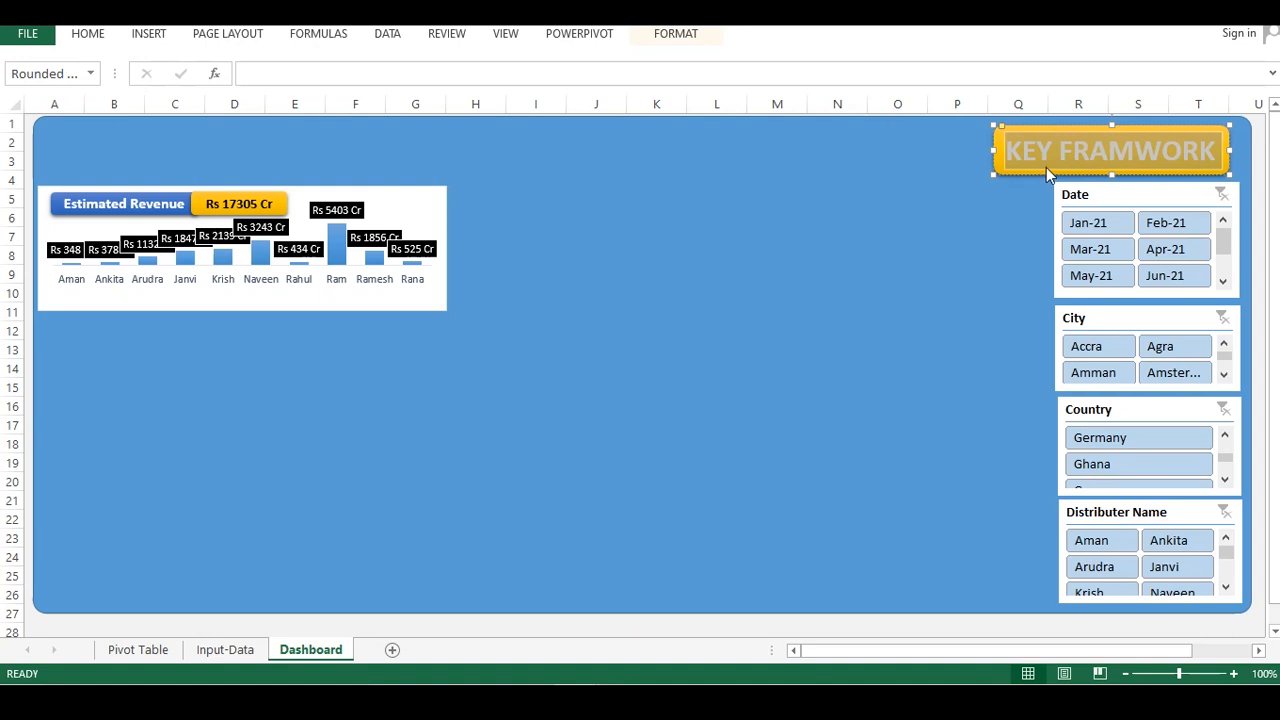
{"action": "left_click", "coordinate": [906, 232]}
Center the heading text horizontally and vertically within the rounded rectangle
{"action": "left_click", "coordinate": [1087, 131]}
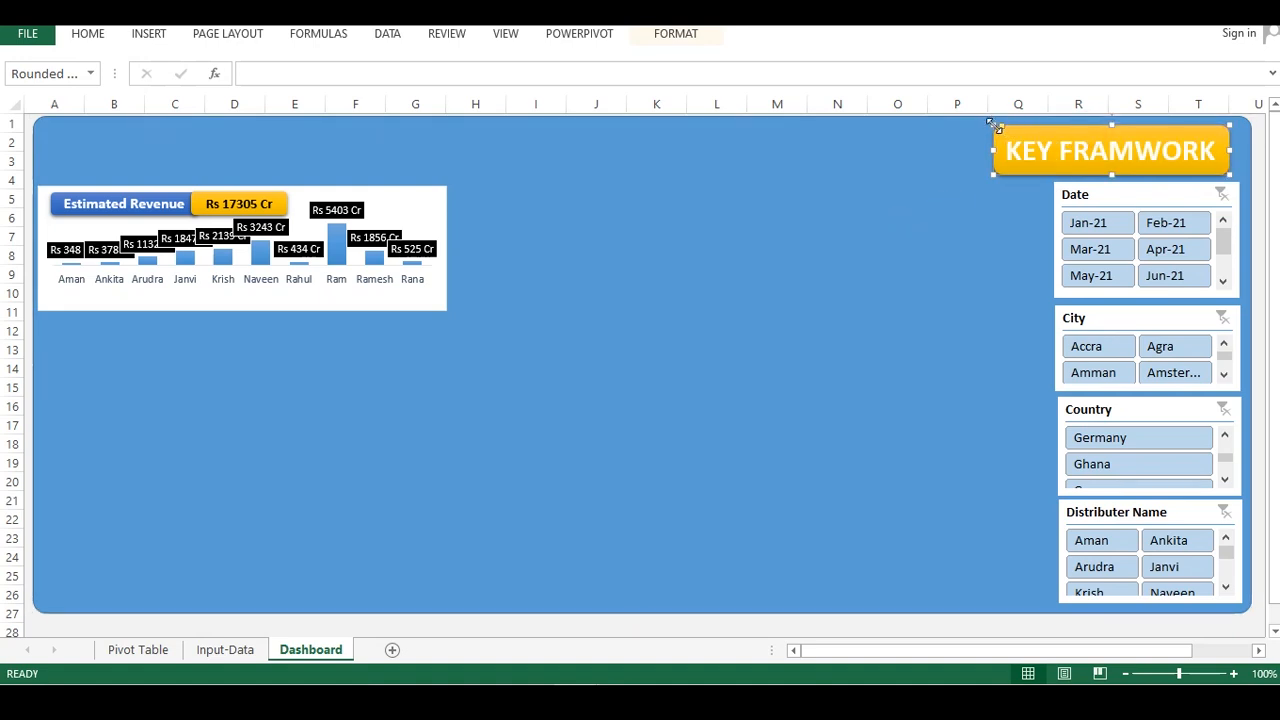
{"action": "left_click_drag", "start_coordinate": [1111, 174], "coordinate": [1113, 173]}
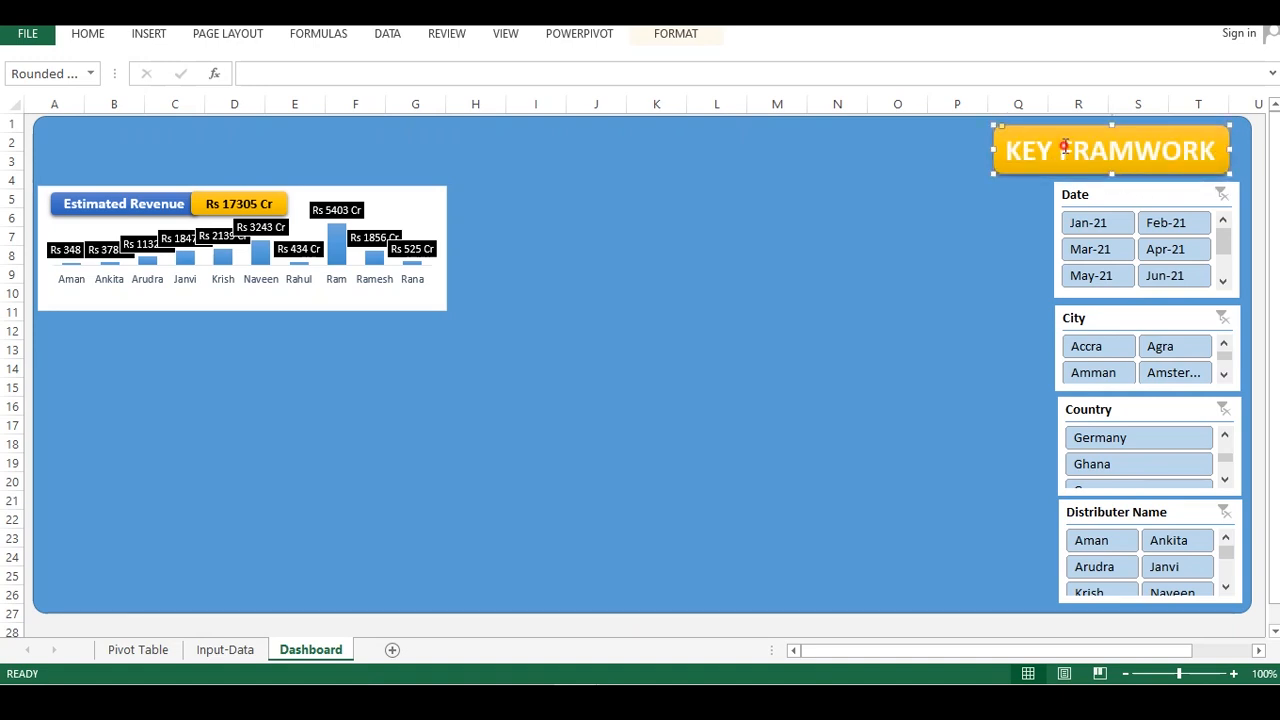
{"action": "triple_click", "coordinate": [1065, 147]}
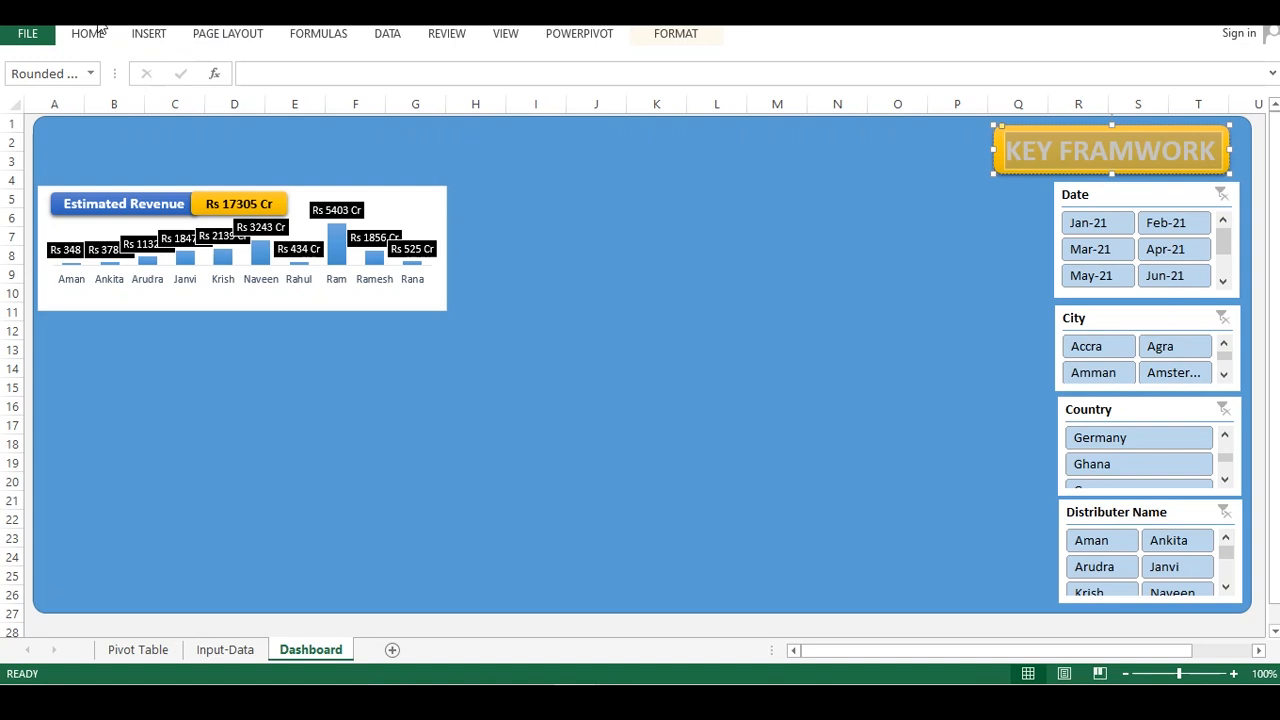
{"action": "left_click", "coordinate": [135, 33]}
{"action": "left_click", "coordinate": [87, 33]}
{"action": "left_click", "coordinate": [378, 67]}
{"action": "left_click", "coordinate": [377, 94]}
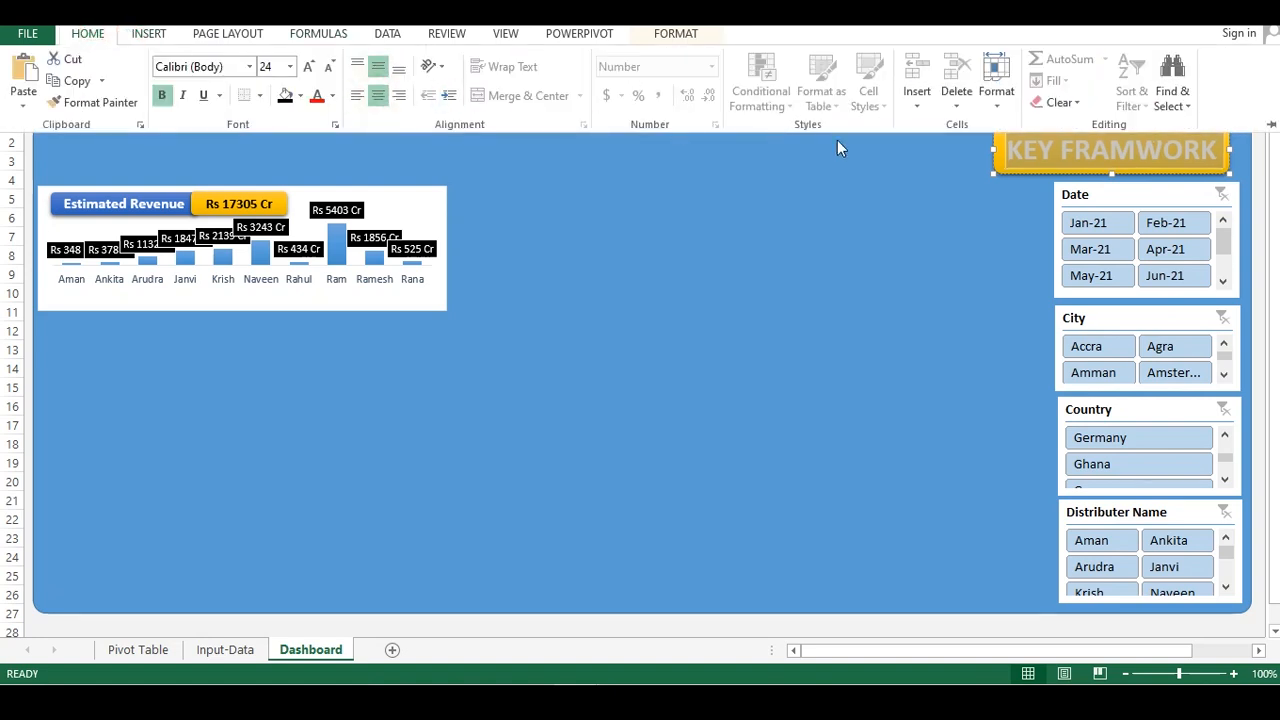
{"action": "left_click", "coordinate": [937, 200]}
{"action": "left_click", "coordinate": [937, 233]}
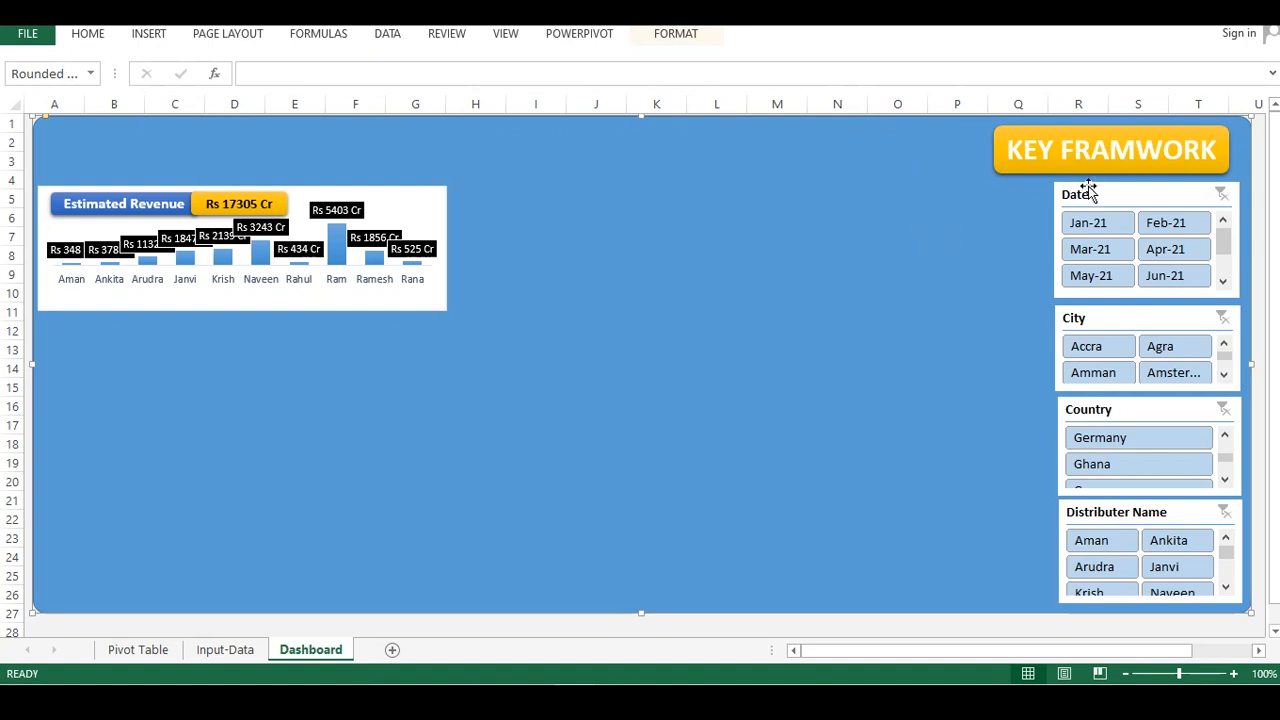
Move the heading rectangle slightly right to align it above the slicers
{"action": "left_click", "coordinate": [1222, 147]}
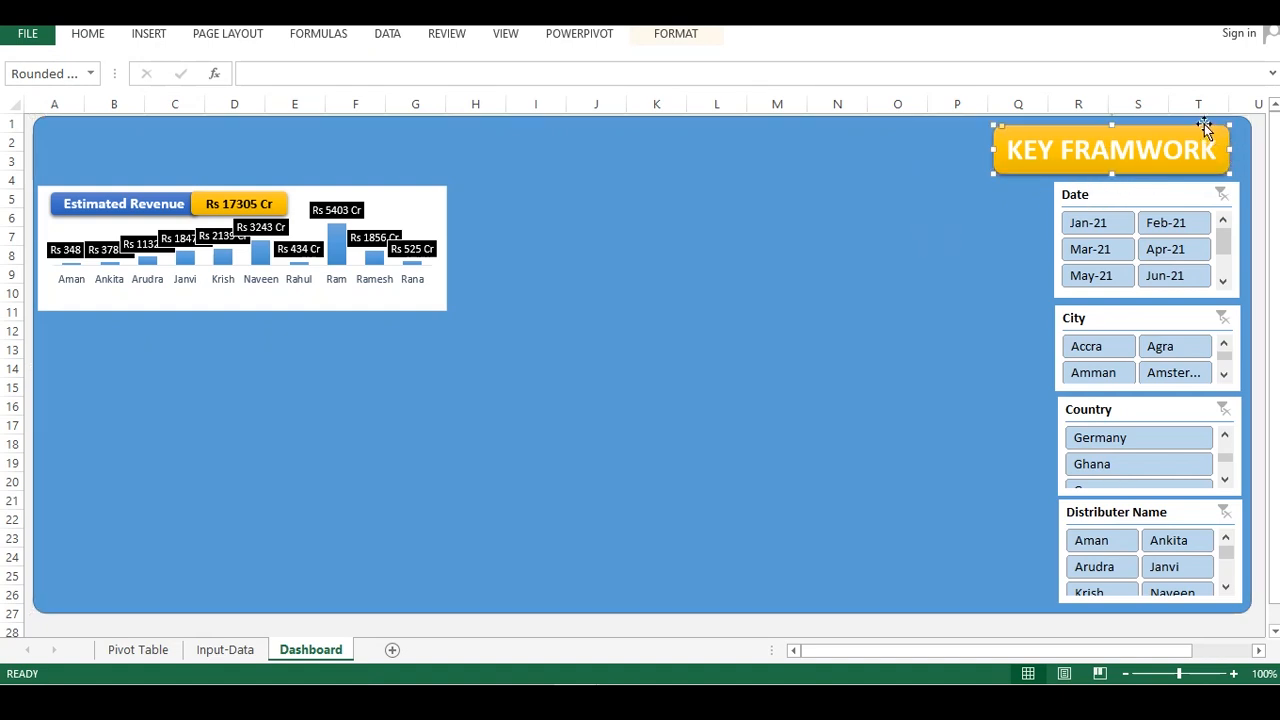
{"action": "left_click_drag", "start_coordinate": [1204, 124], "coordinate": [1221, 125]}
{"action": "left_click", "coordinate": [994, 306]}
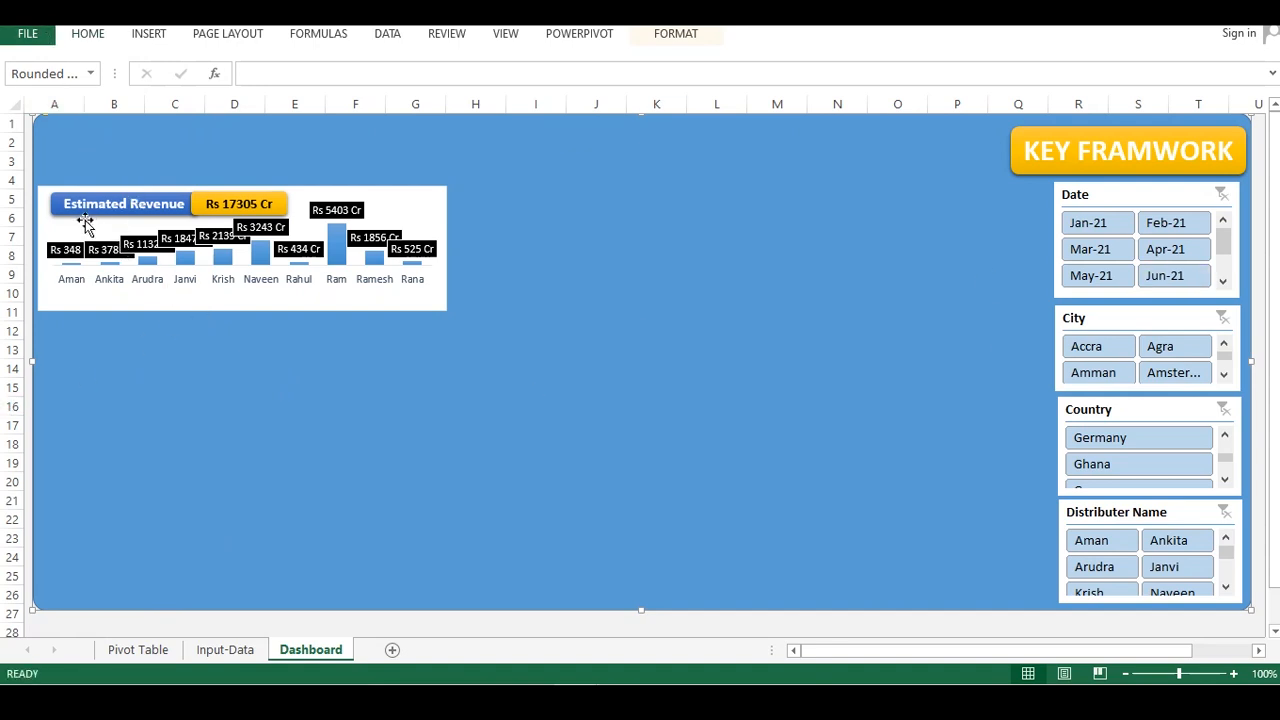
On the Pivot Table sheet, copy the revenue pivot table to cell E2 and autofit its value column
{"action": "left_click", "coordinate": [165, 661]}
{"action": "left_click", "coordinate": [157, 272]}
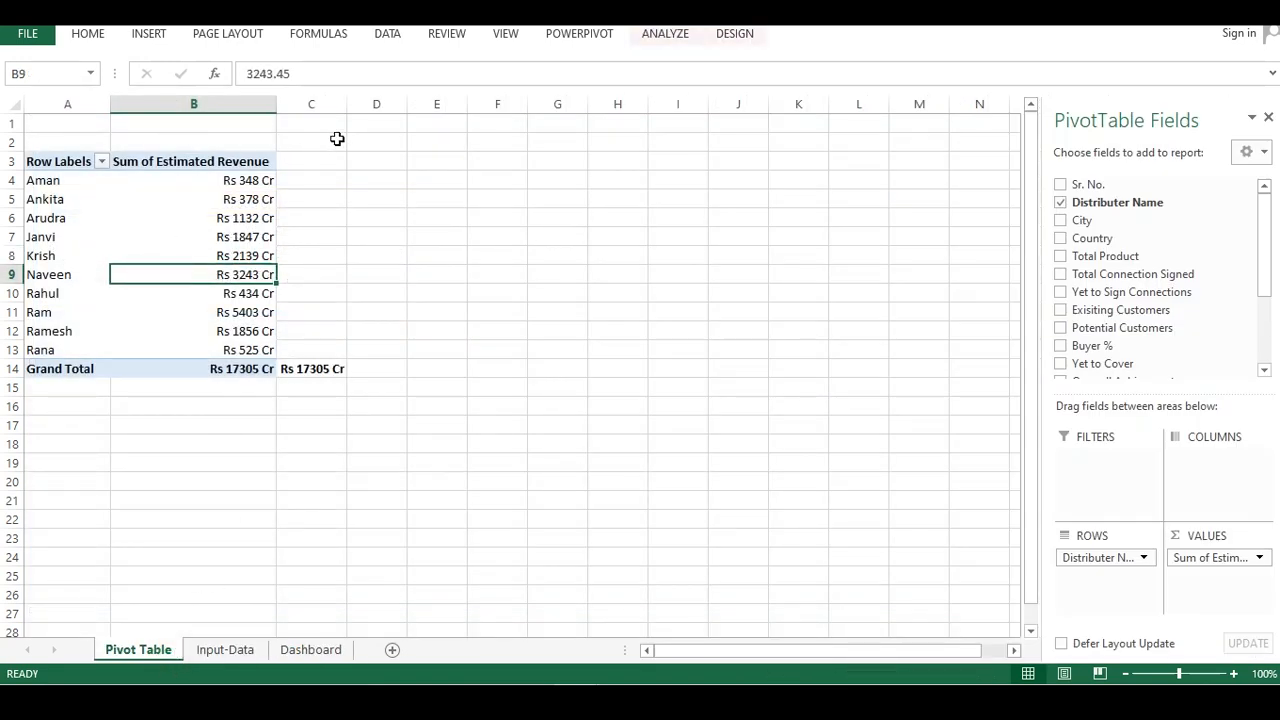
{"action": "left_click_drag", "start_coordinate": [381, 140], "coordinate": [20, 414]}
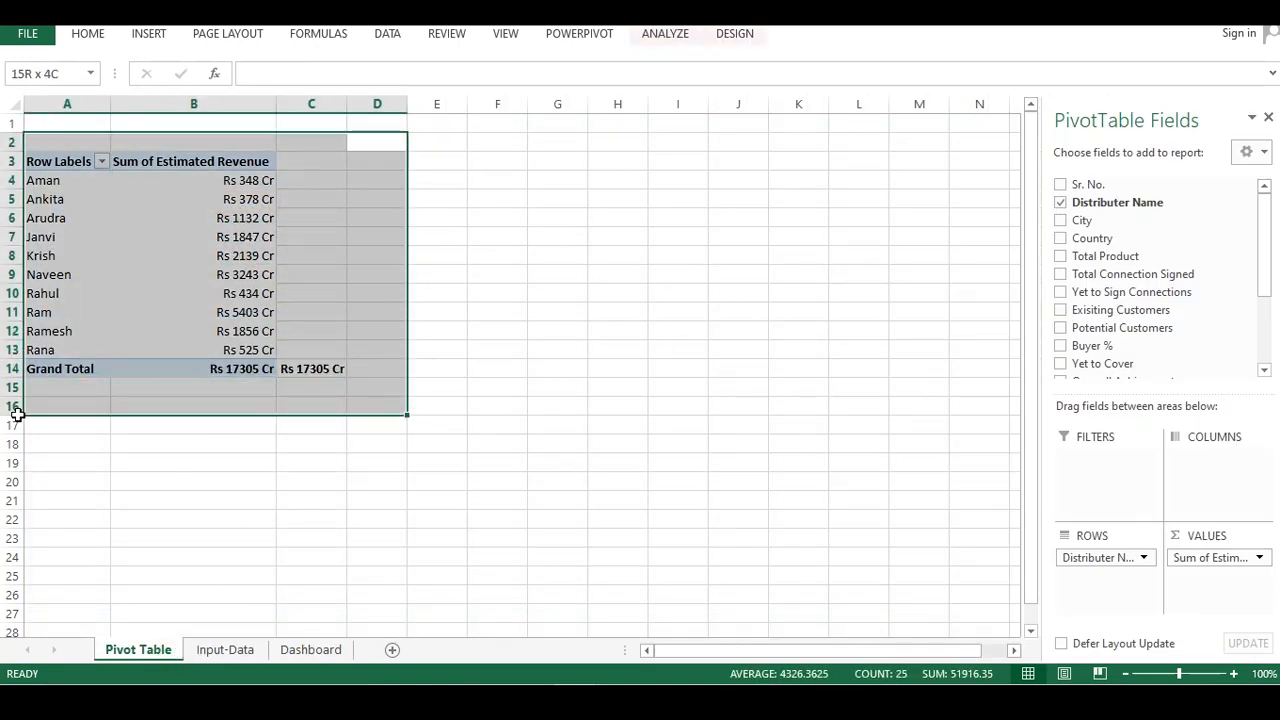
{"action": "key", "text": "ctrl+c"}
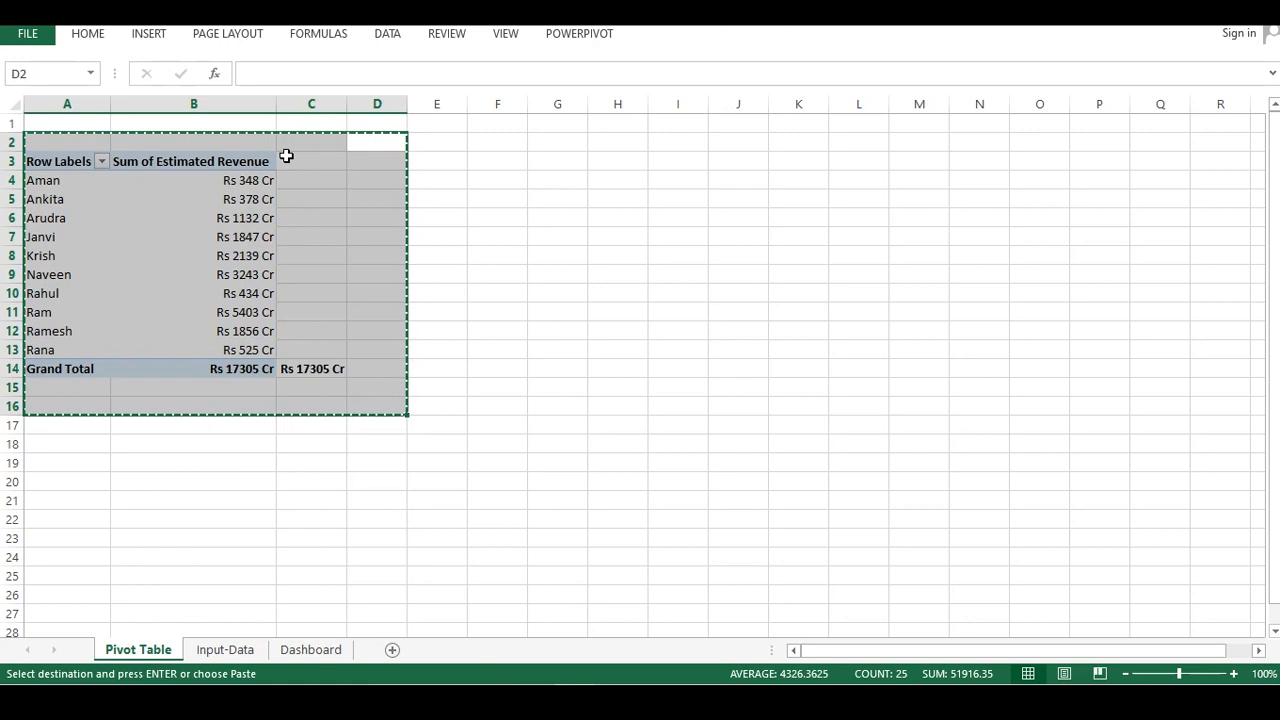
{"action": "left_click", "coordinate": [431, 141]}
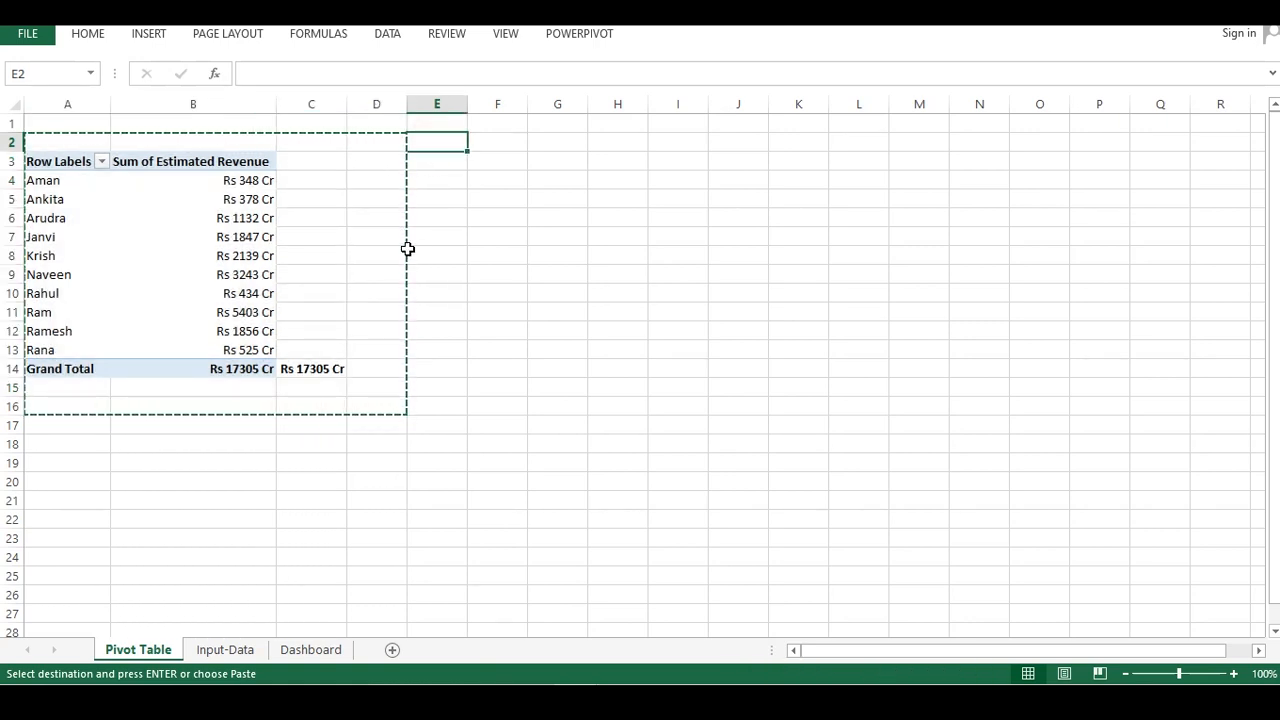
{"action": "key", "text": "ctrl+v"}
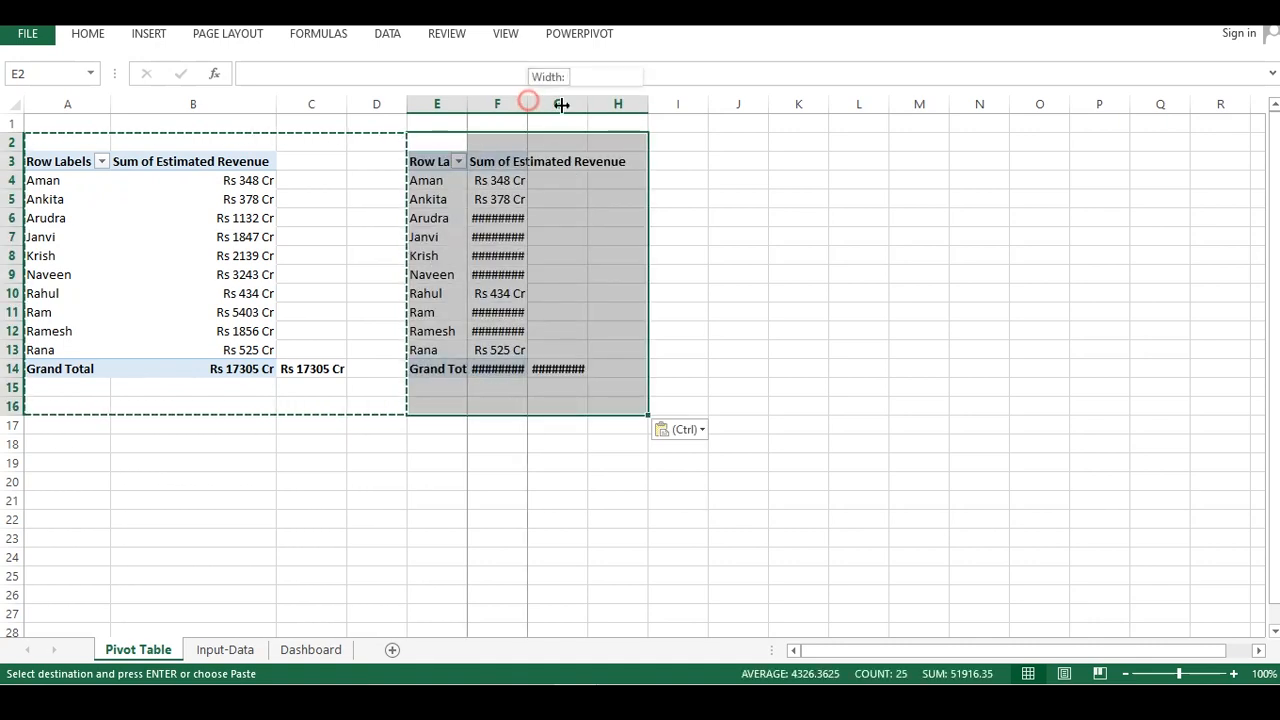
{"action": "double_click", "coordinate": [528, 97]}
Replace Estimated Revenue with Earned Revenue in the copied pivot table's values
{"action": "left_click", "coordinate": [543, 200]}
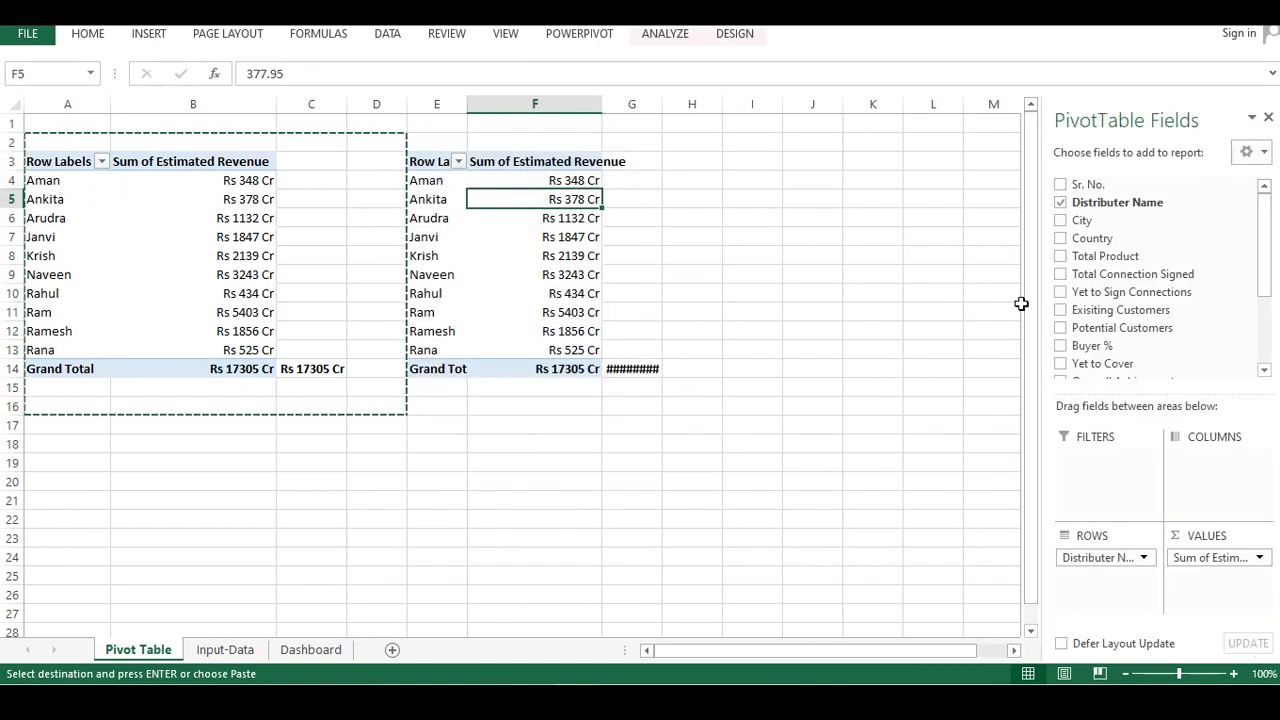
{"action": "left_click", "coordinate": [521, 254]}
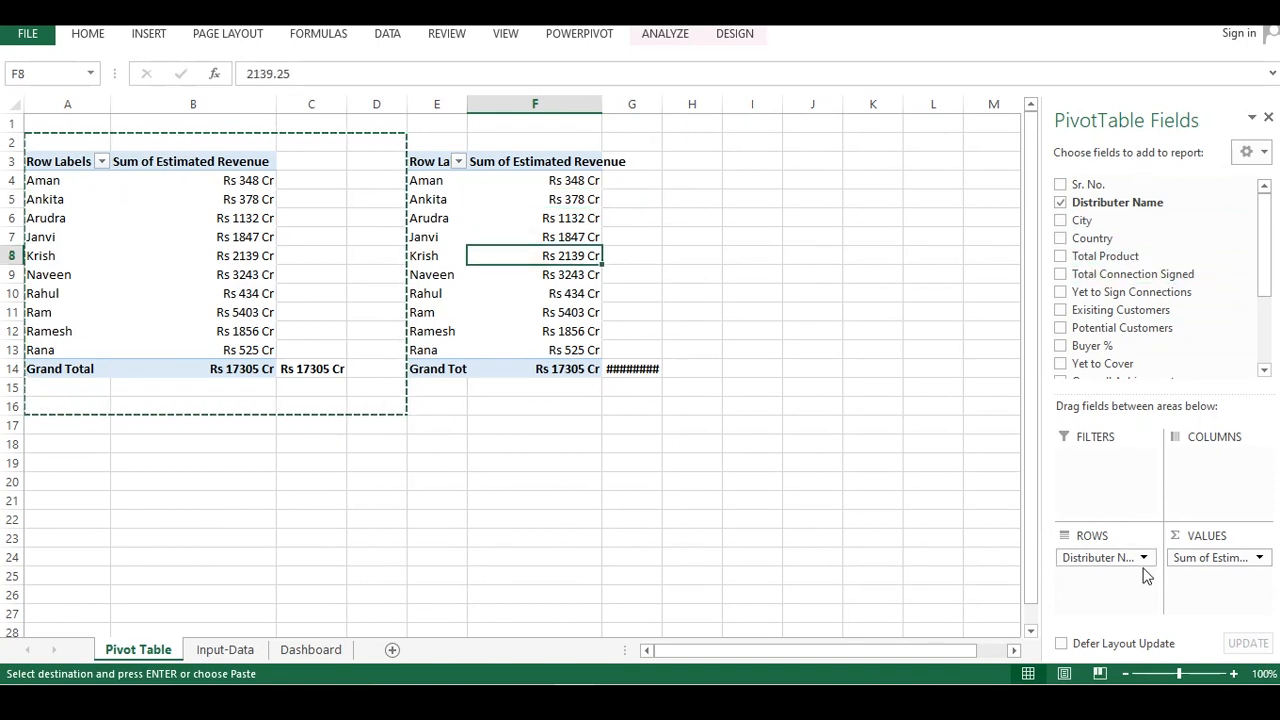
{"action": "left_click", "coordinate": [1195, 560]}
{"action": "left_click_drag", "start_coordinate": [1195, 560], "coordinate": [914, 405]}
{"action": "left_click_drag", "start_coordinate": [1266, 200], "coordinate": [1220, 314]}
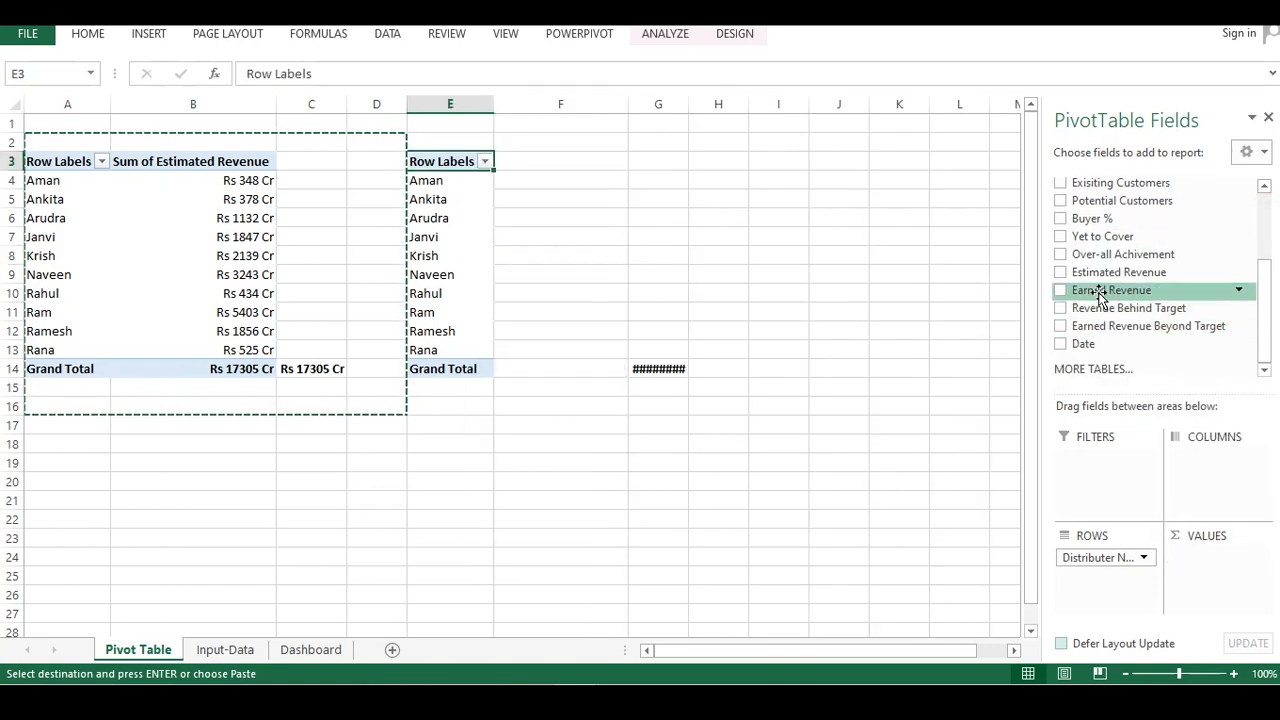
{"action": "left_click_drag", "start_coordinate": [1097, 290], "coordinate": [1210, 550]}
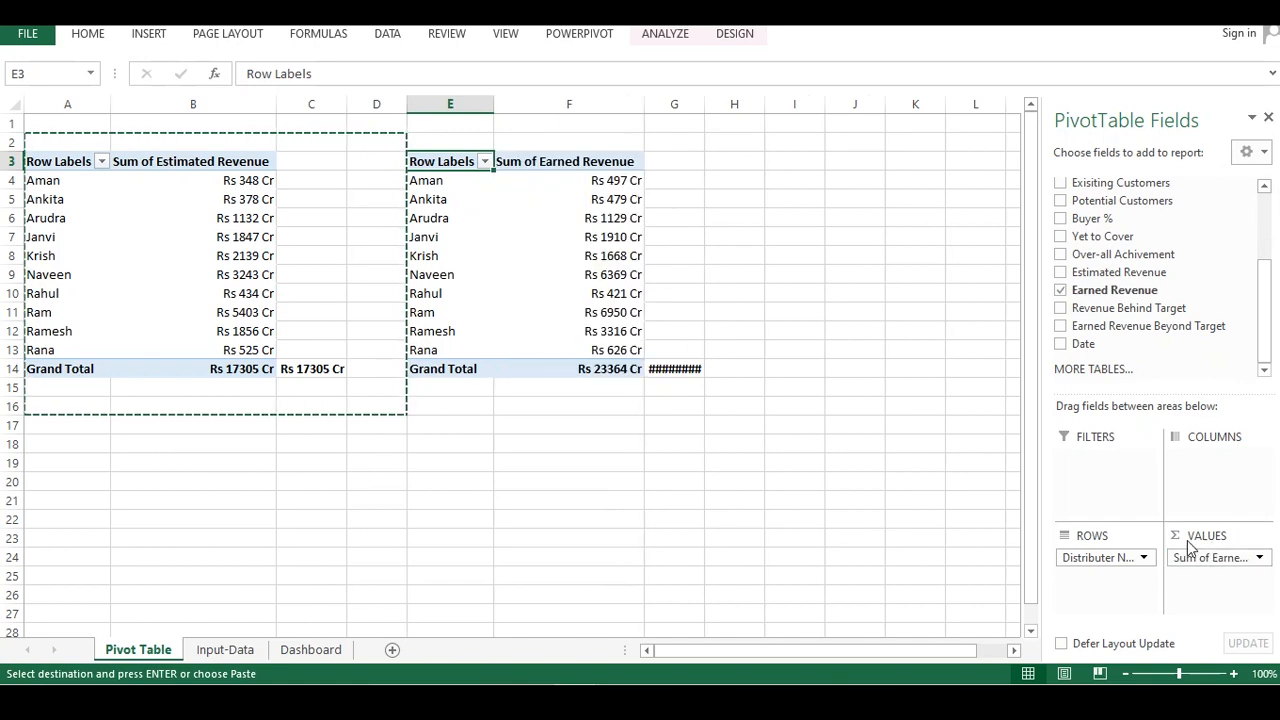
Enter a GETPIVOTDATA formula in G14 returning the earned revenue grand total
{"action": "left_click", "coordinate": [687, 366]}
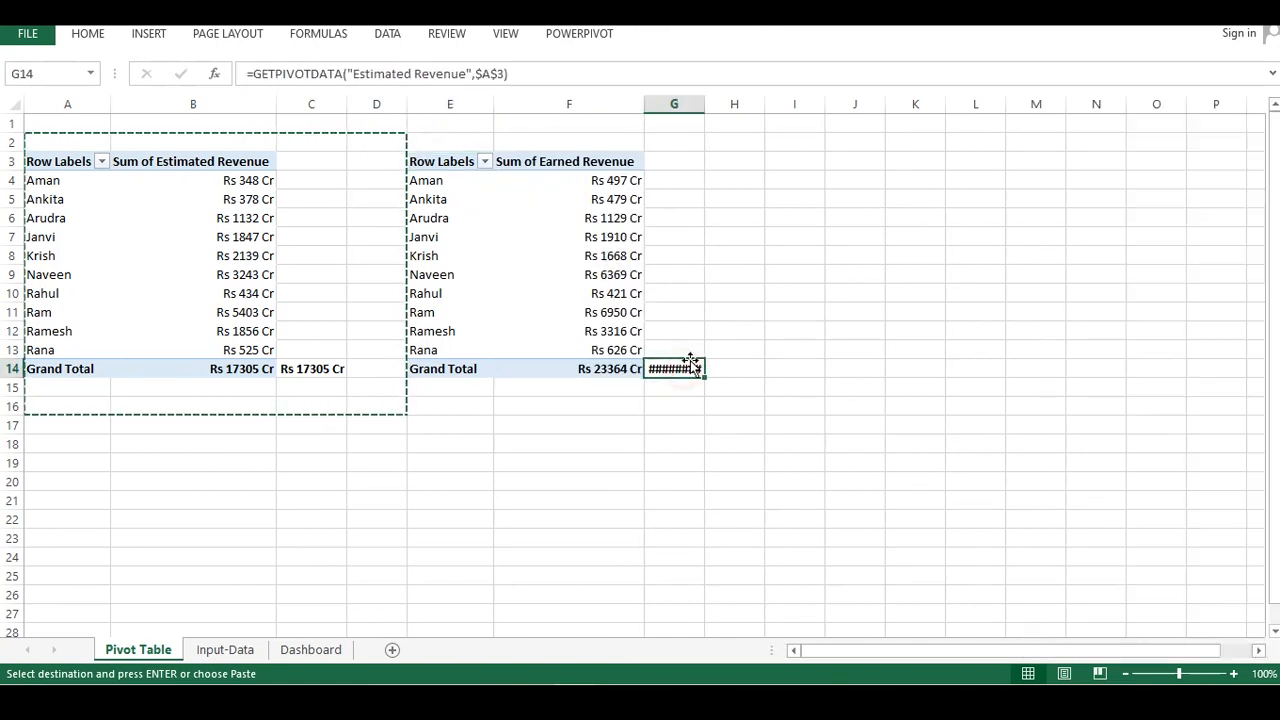
{"action": "type", "text": "="}
{"action": "left_click", "coordinate": [573, 363]}
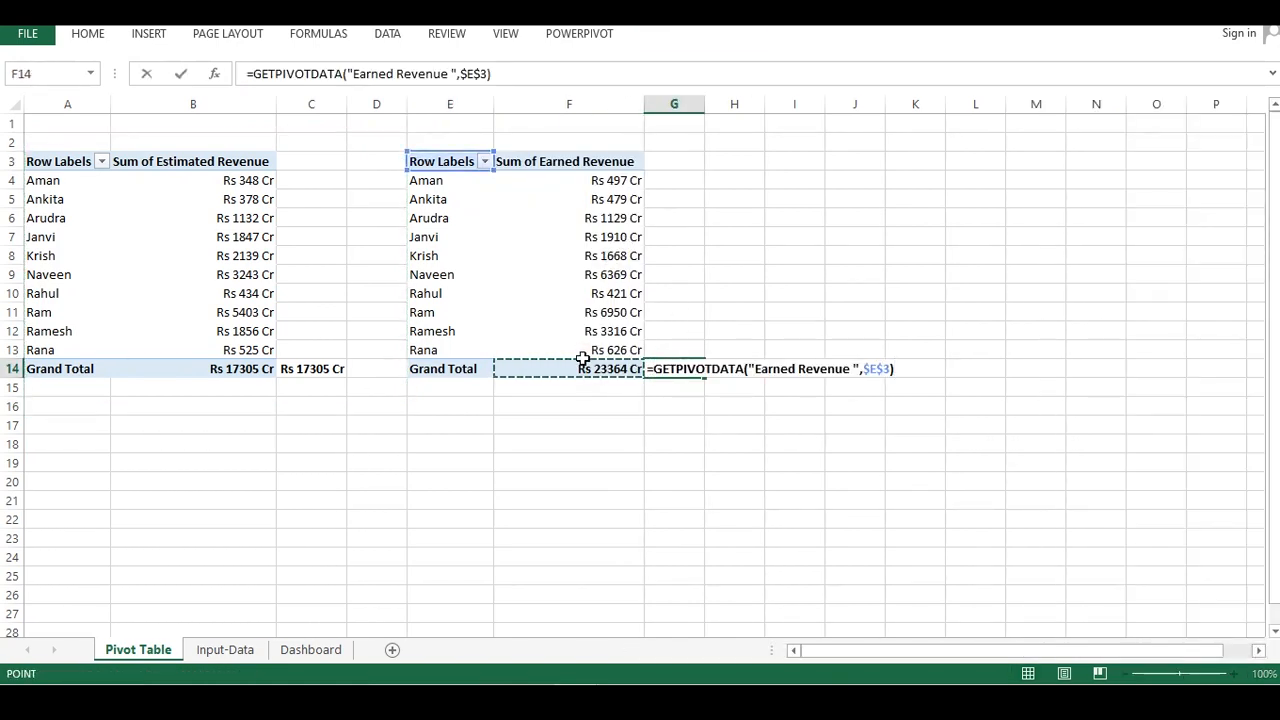
{"action": "key", "text": "Return"}
{"action": "left_click", "coordinate": [680, 369]}
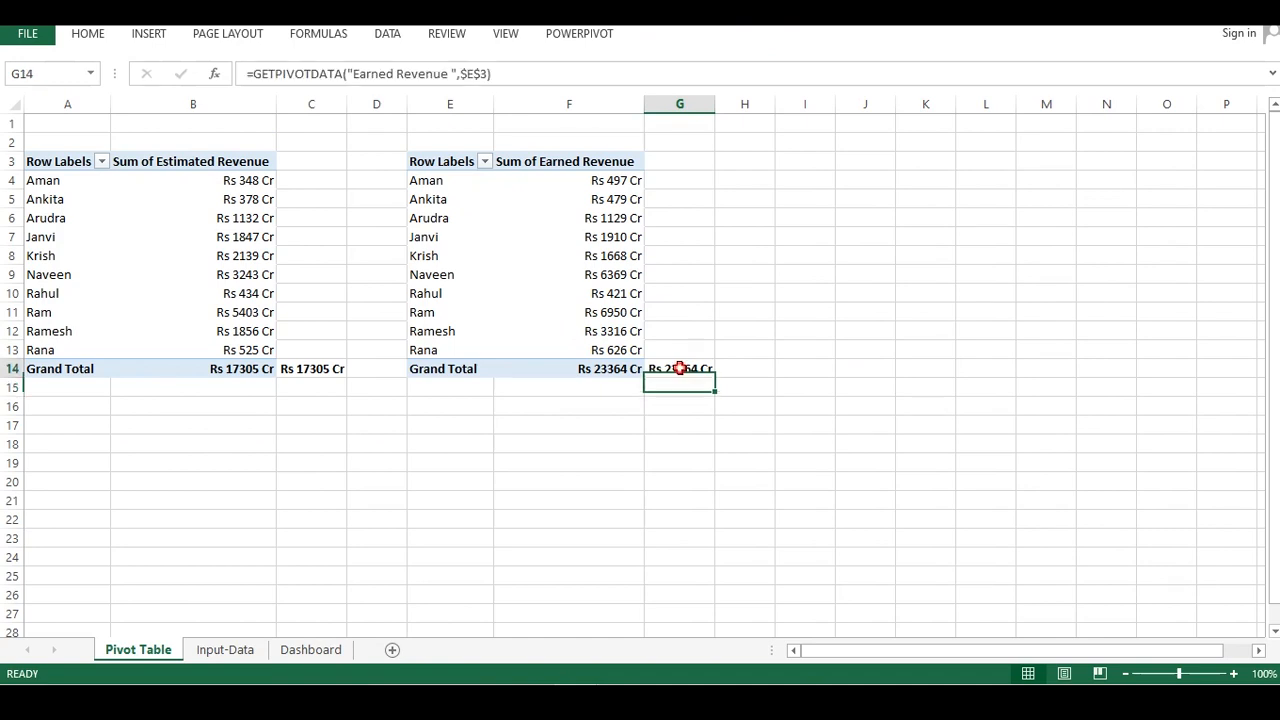
Select the Earned Revenue pivot table and insert a 3-D column pivot chart from it
{"action": "left_click", "coordinate": [629, 371]}
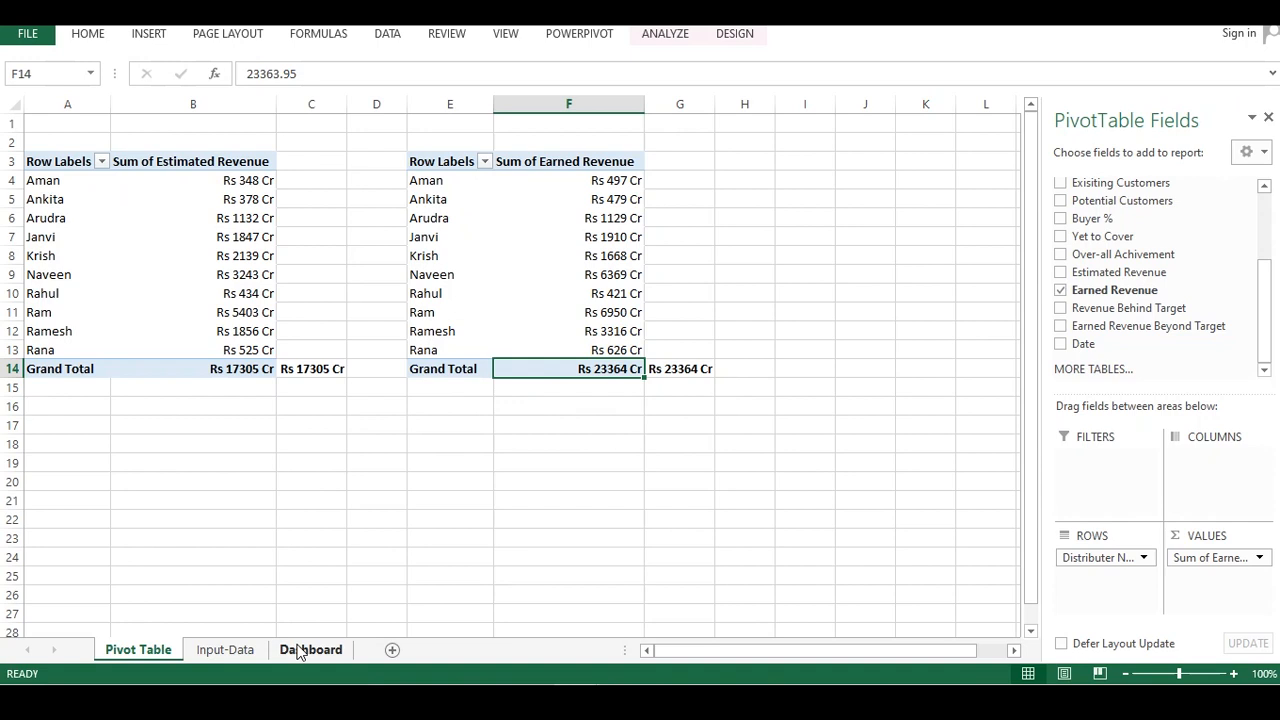
{"action": "left_click", "coordinate": [492, 337]}
{"action": "key", "text": "ctrl+a"}
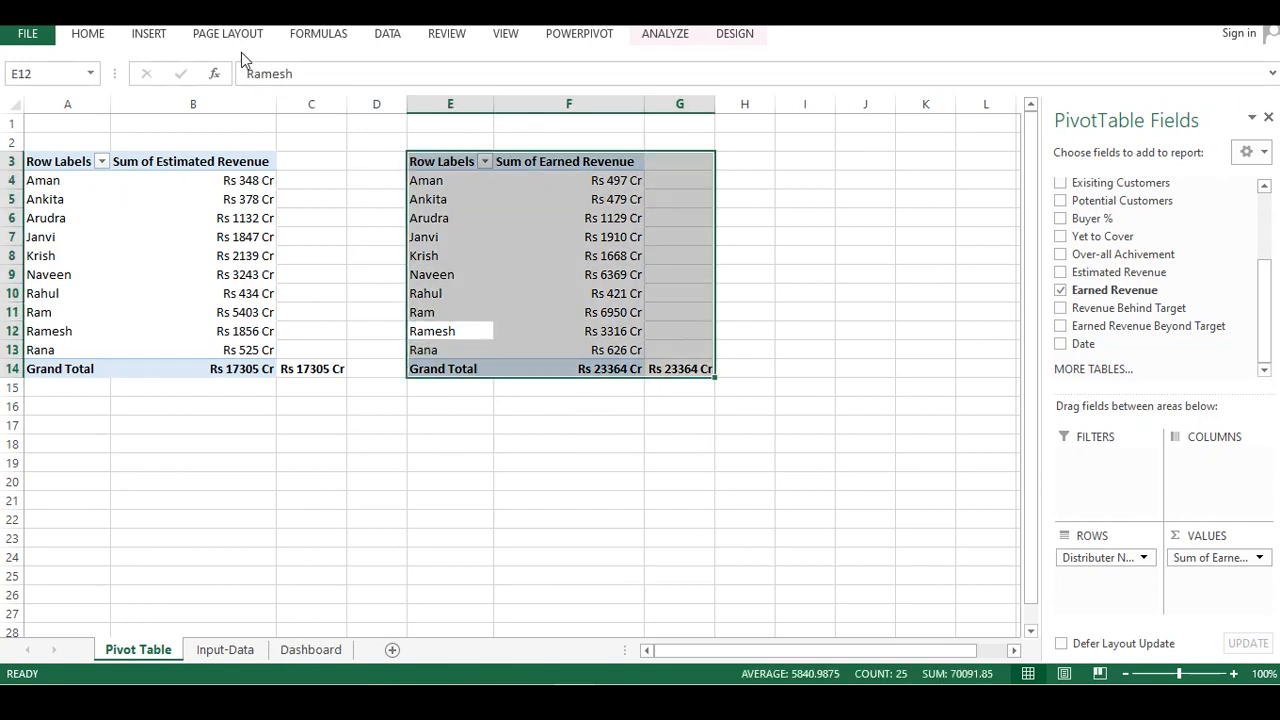
{"action": "left_click", "coordinate": [148, 33]}
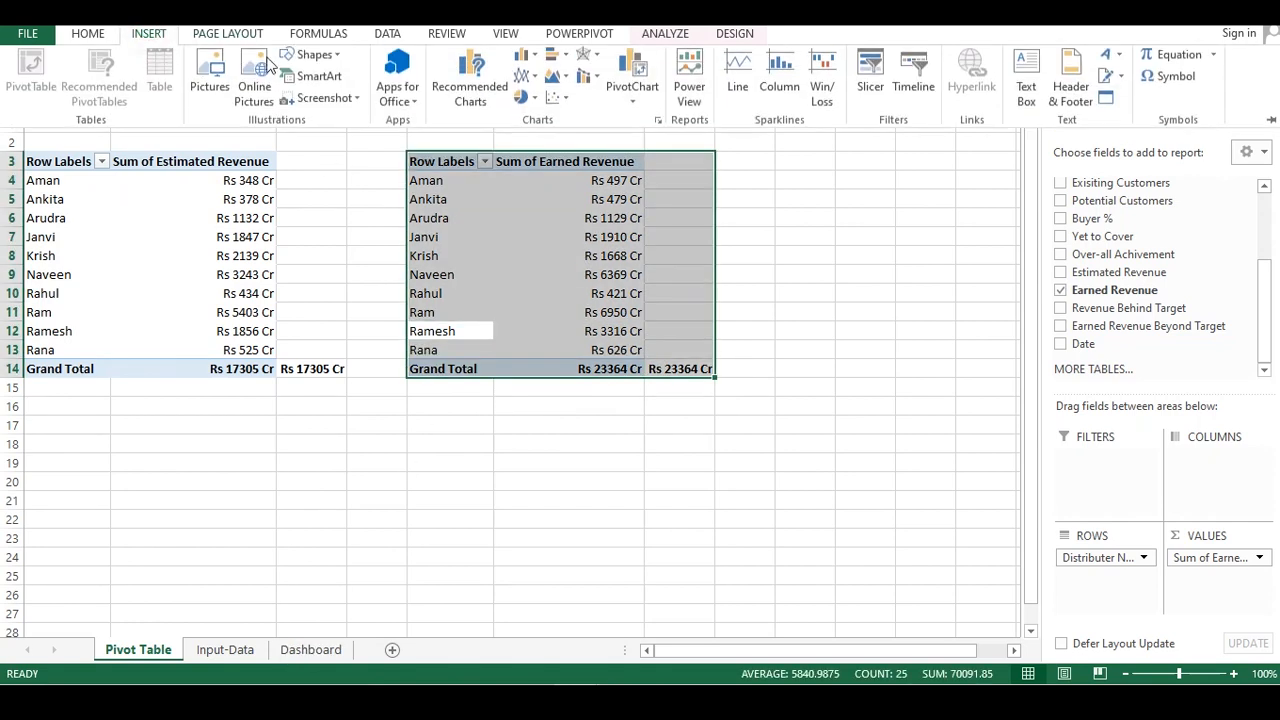
{"action": "left_click", "coordinate": [534, 62]}
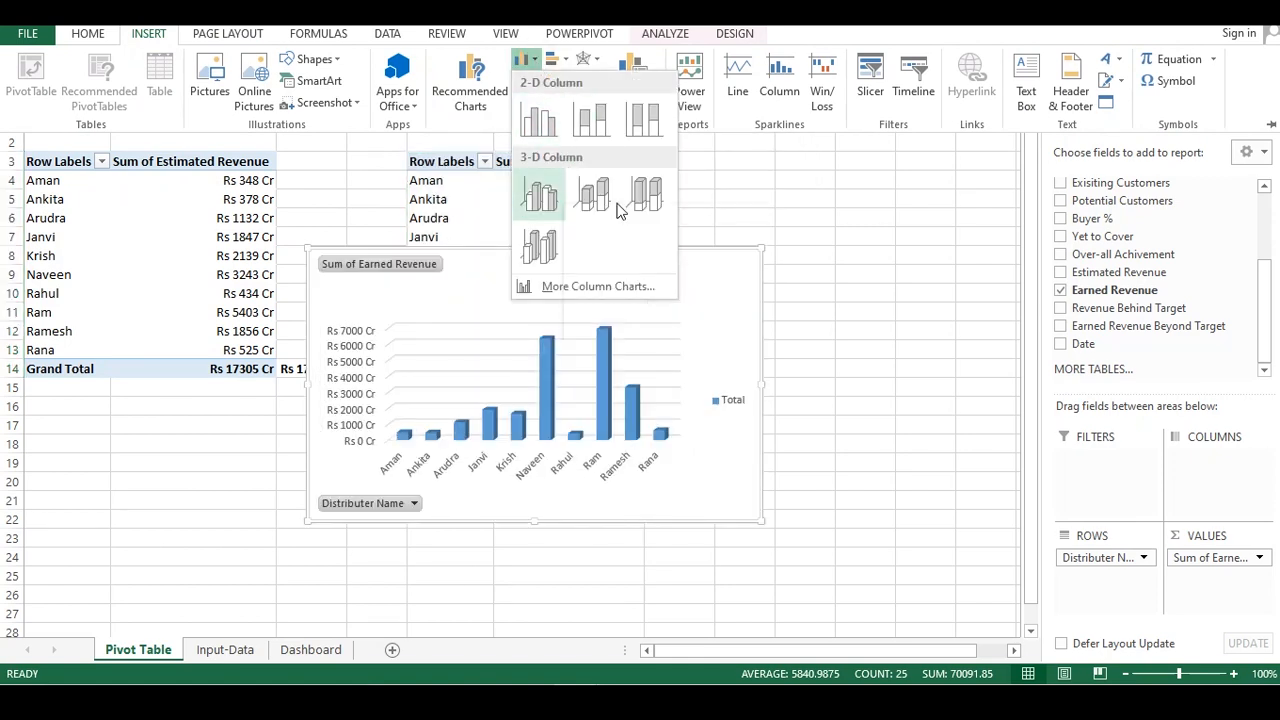
{"action": "left_click", "coordinate": [542, 240]}
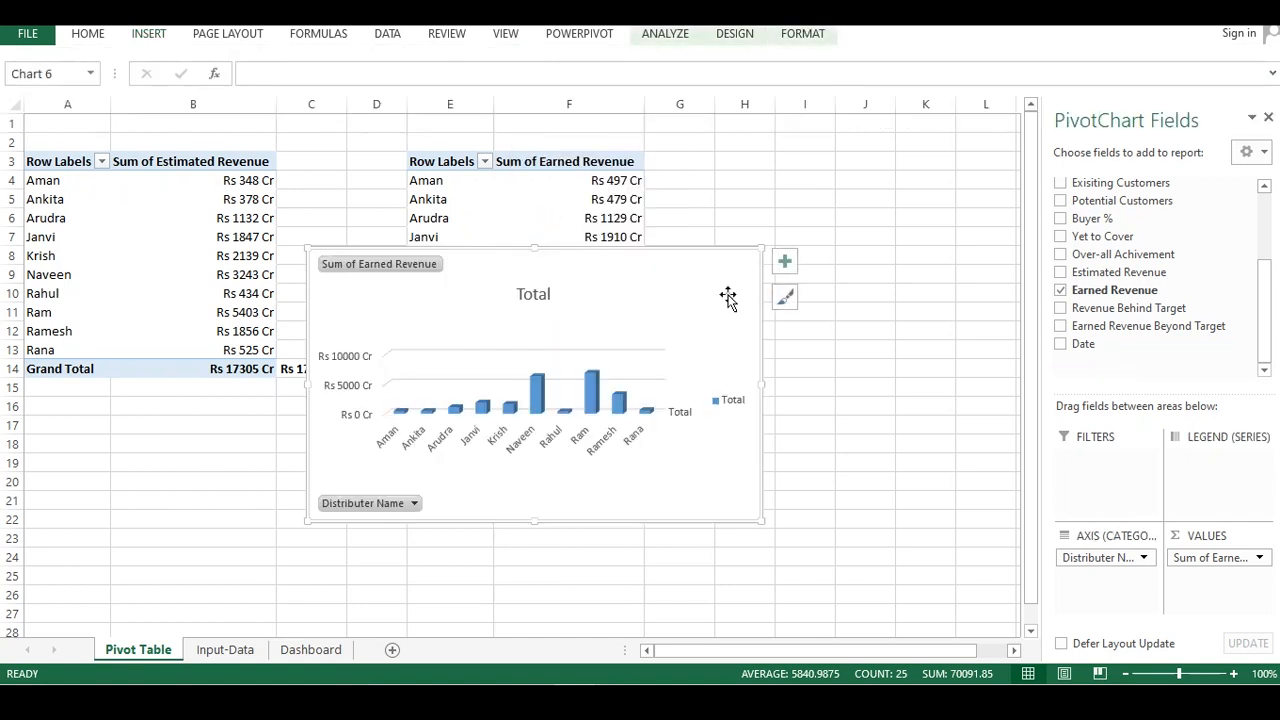
Apply the third chart style with a grey gradient background to the new chart
{"action": "left_click", "coordinate": [792, 305]}
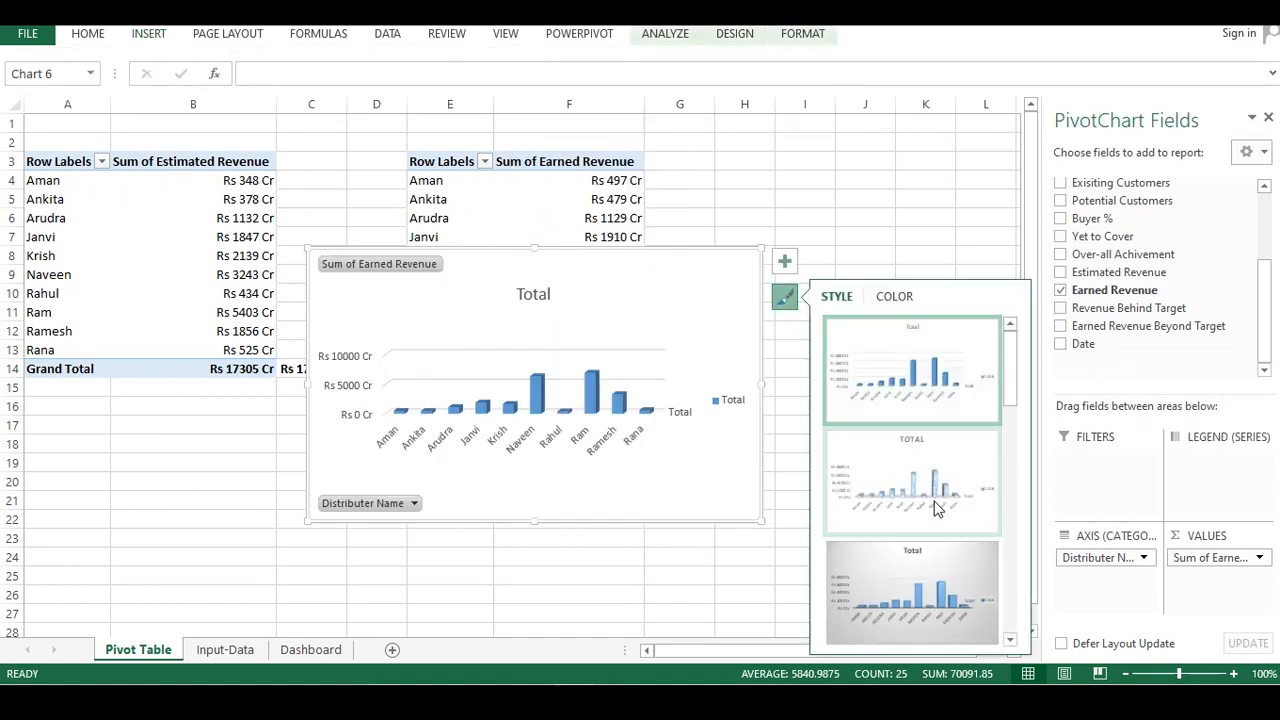
{"action": "left_click", "coordinate": [940, 595]}
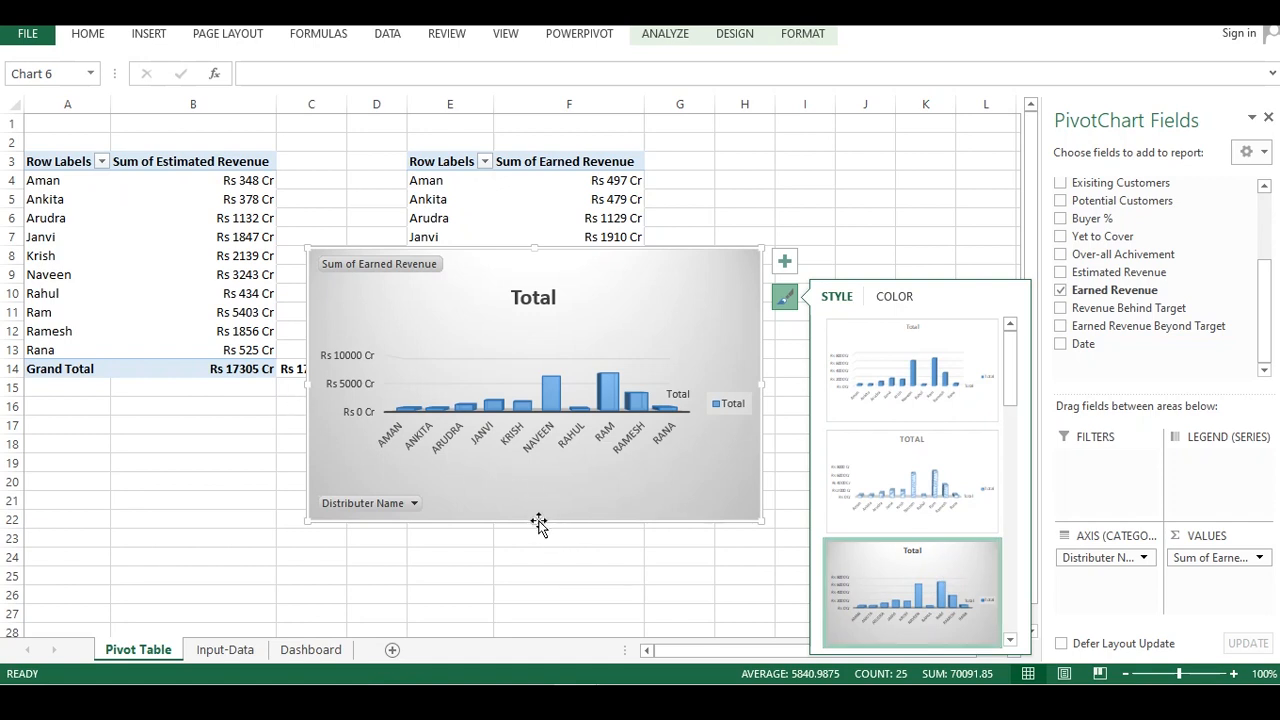
Hide the value field buttons on the earned revenue chart
{"action": "left_click", "coordinate": [486, 567]}
{"action": "left_click", "coordinate": [488, 346]}
{"action": "right_click", "coordinate": [396, 264]}
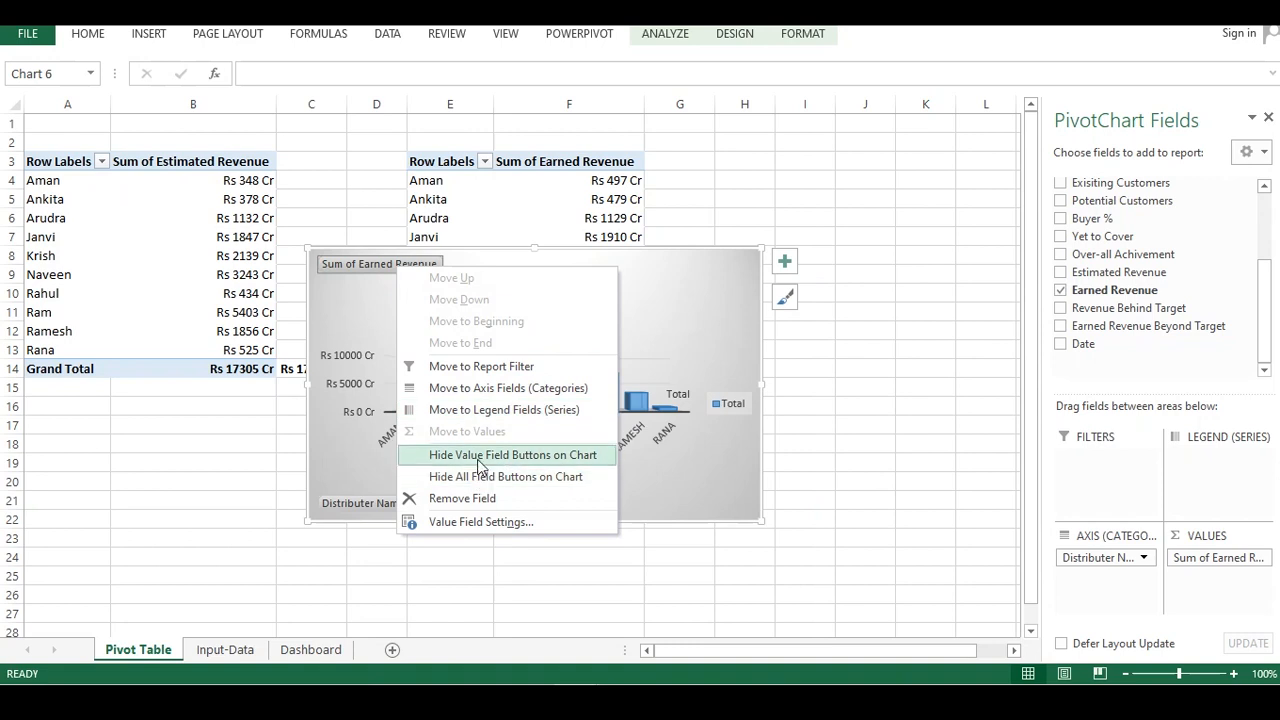
{"action": "left_click", "coordinate": [479, 455]}
Delete the chart's vertical axis and hide the axis field buttons
{"action": "left_click", "coordinate": [340, 348]}
{"action": "right_click", "coordinate": [344, 349]}
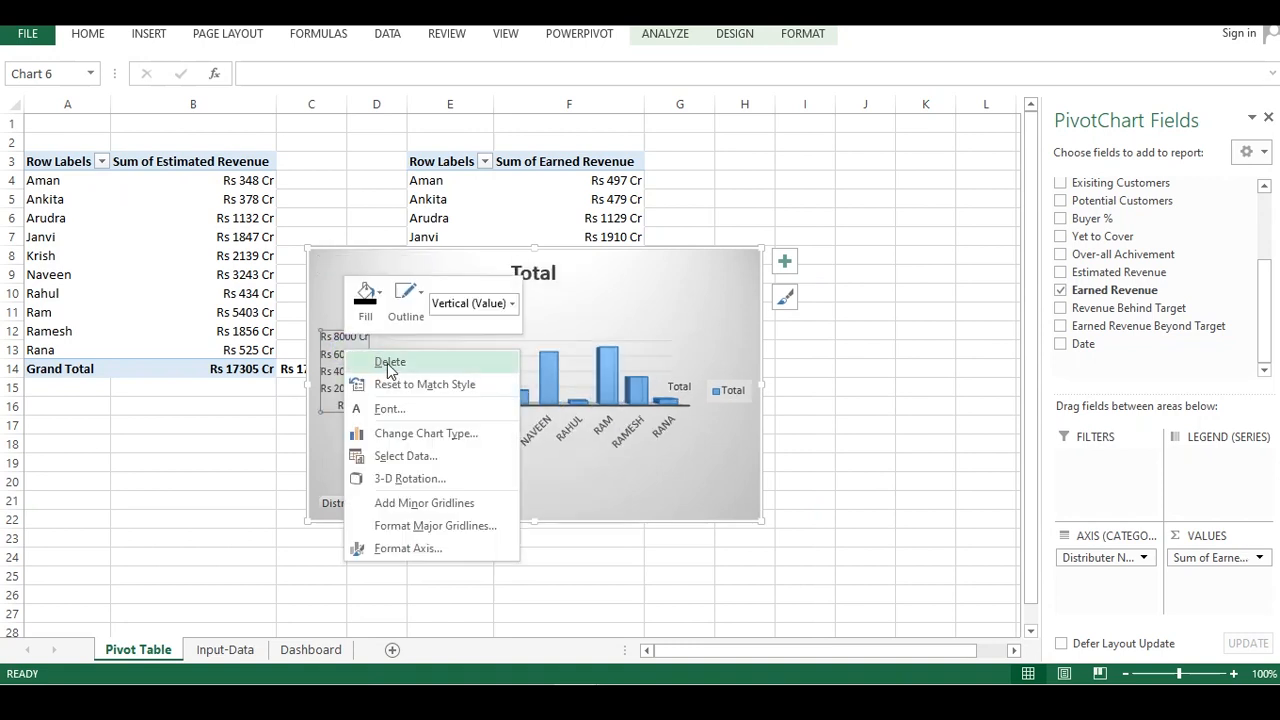
{"action": "left_click", "coordinate": [390, 364]}
{"action": "right_click", "coordinate": [395, 501]}
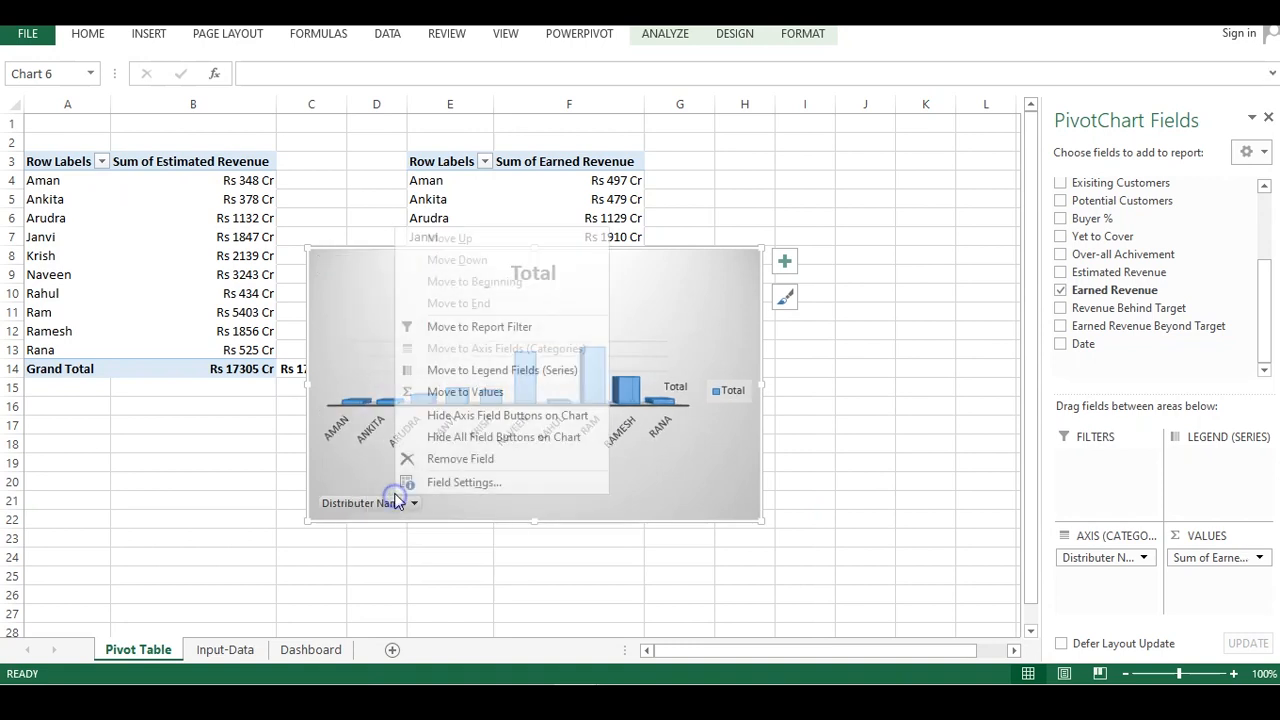
{"action": "left_click", "coordinate": [455, 415]}
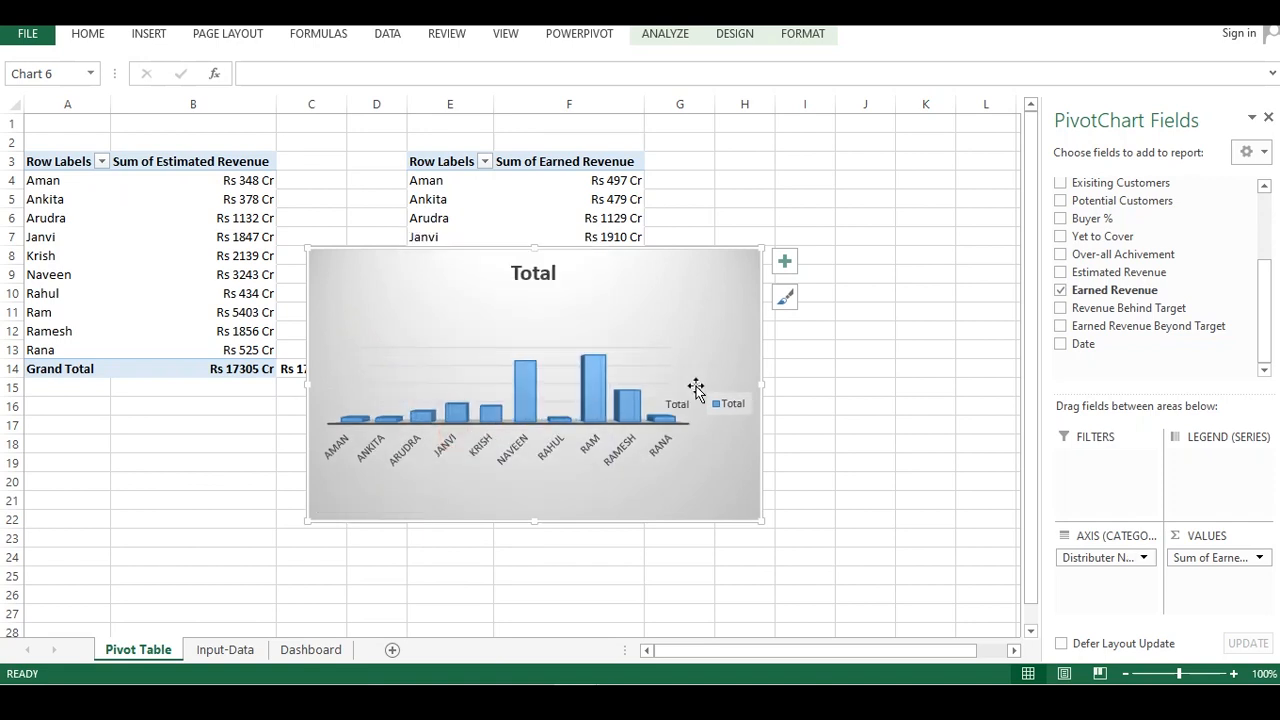
Delete the legend from the earned revenue chart
{"action": "left_click", "coordinate": [731, 403]}
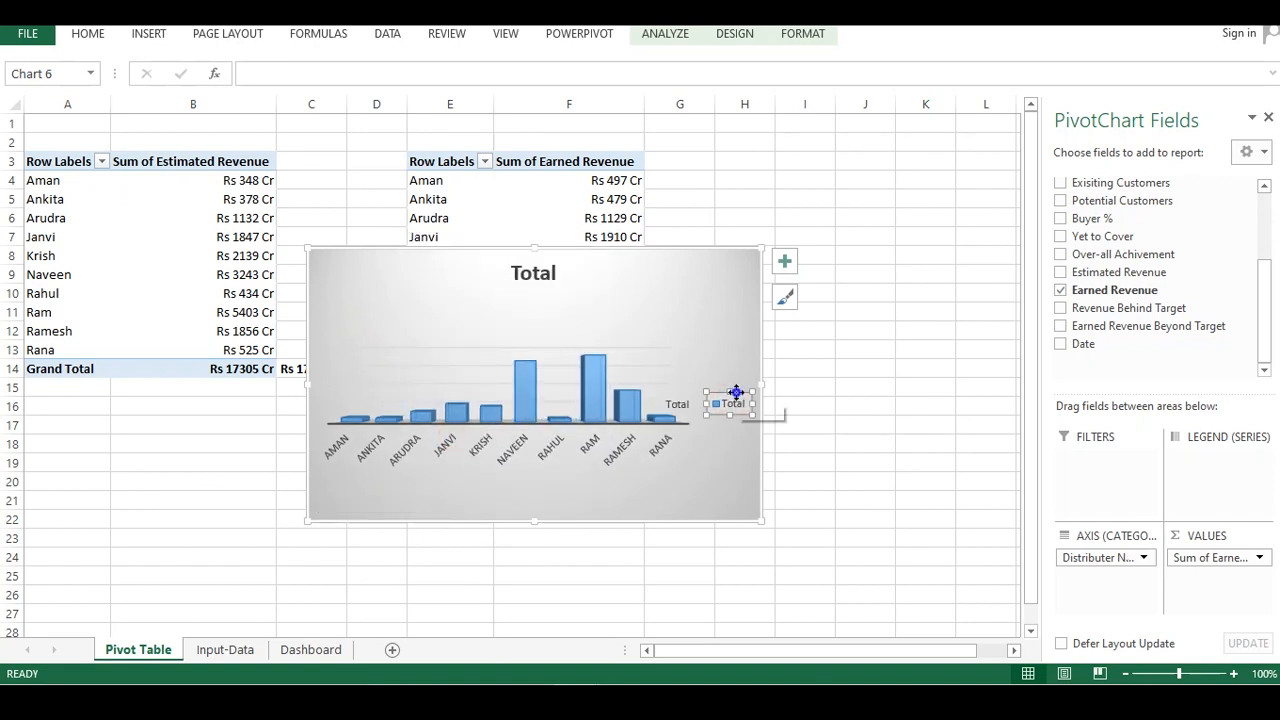
{"action": "right_click", "coordinate": [738, 400]}
{"action": "left_click", "coordinate": [782, 405]}
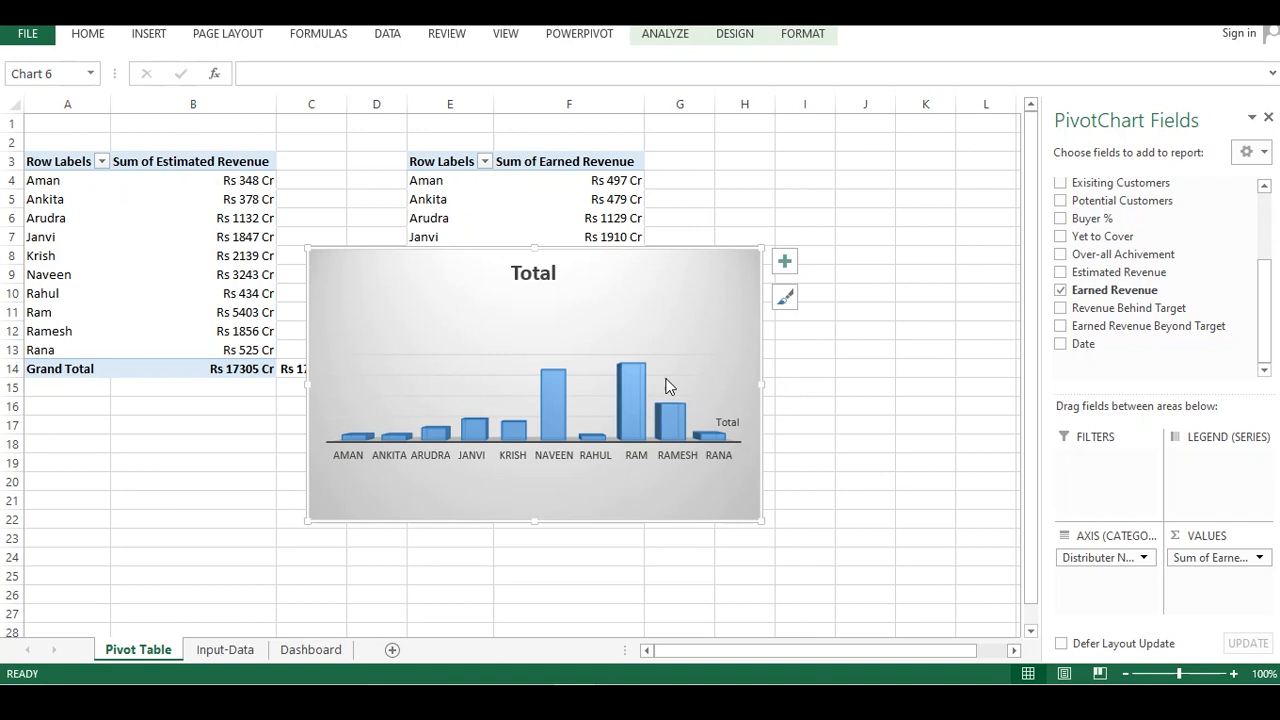
Delete the chart title from the earned revenue chart
{"action": "left_click", "coordinate": [540, 278]}
{"action": "right_click", "coordinate": [560, 276]}
{"action": "left_click", "coordinate": [576, 285]}
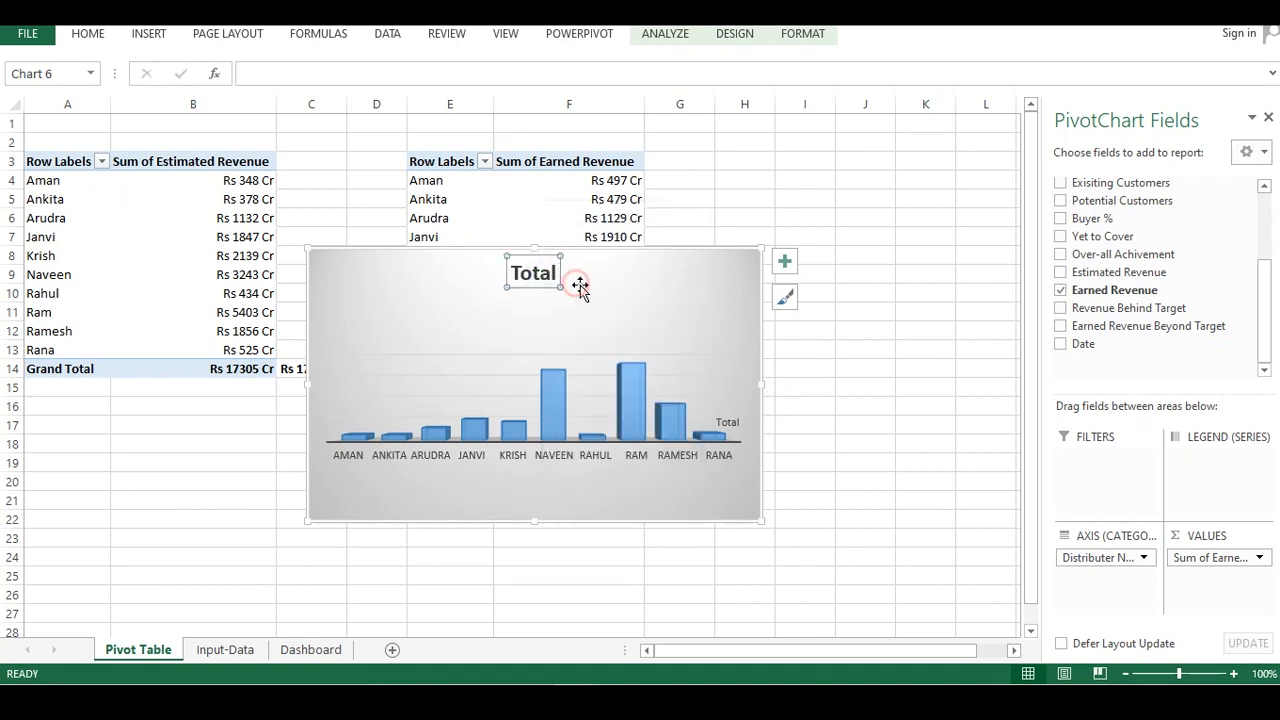
{"action": "left_click", "coordinate": [800, 312]}
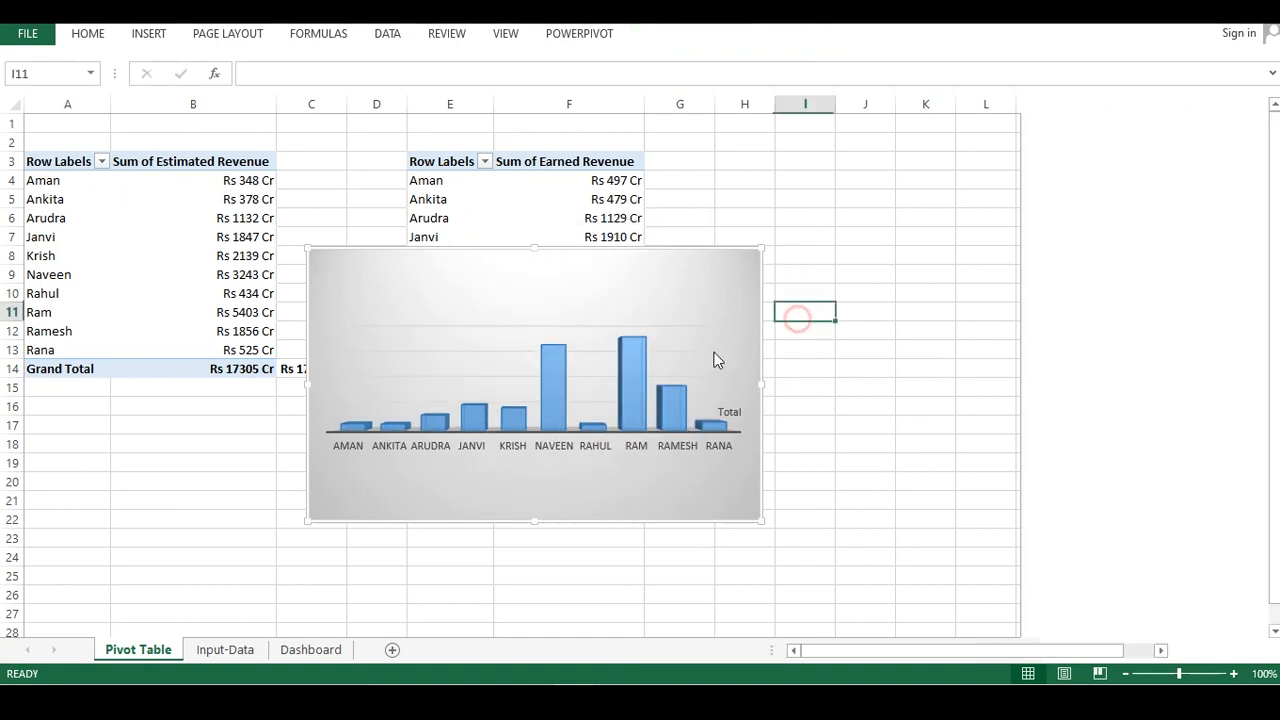
Delete the horizontal gridlines and the leftover Total label from the chart
{"action": "left_click", "coordinate": [585, 330]}
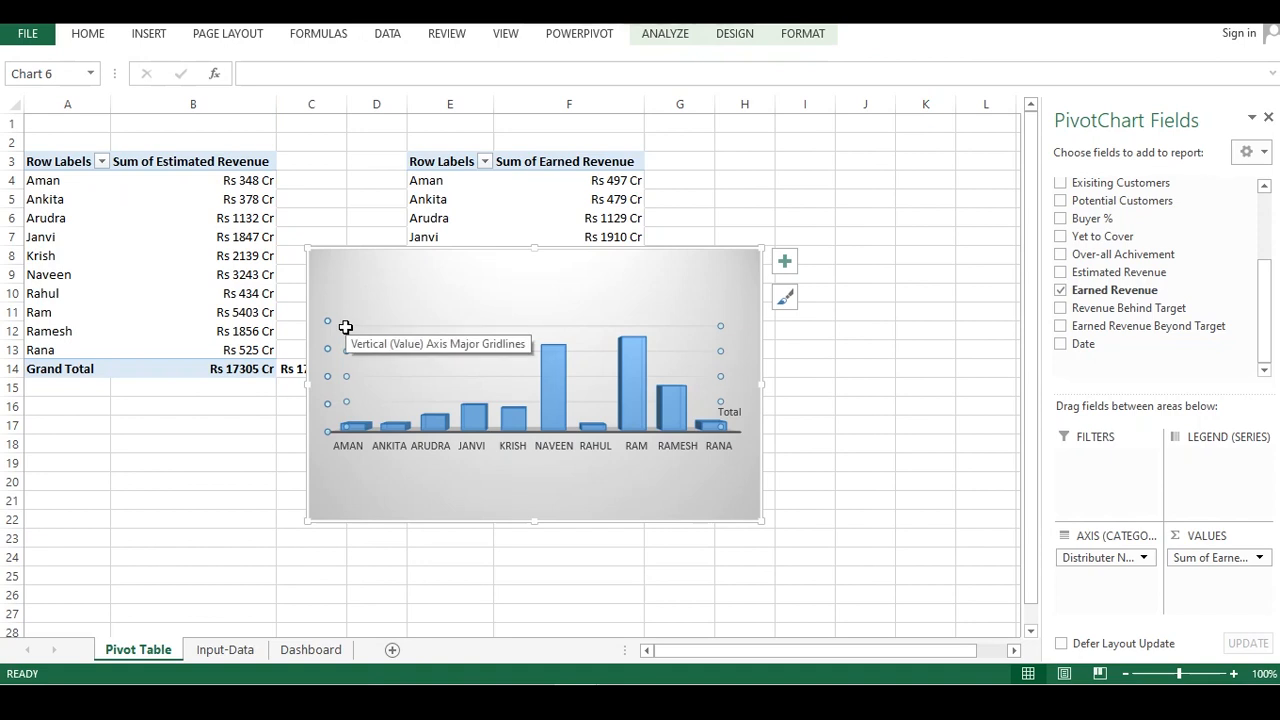
{"action": "right_click", "coordinate": [720, 324]}
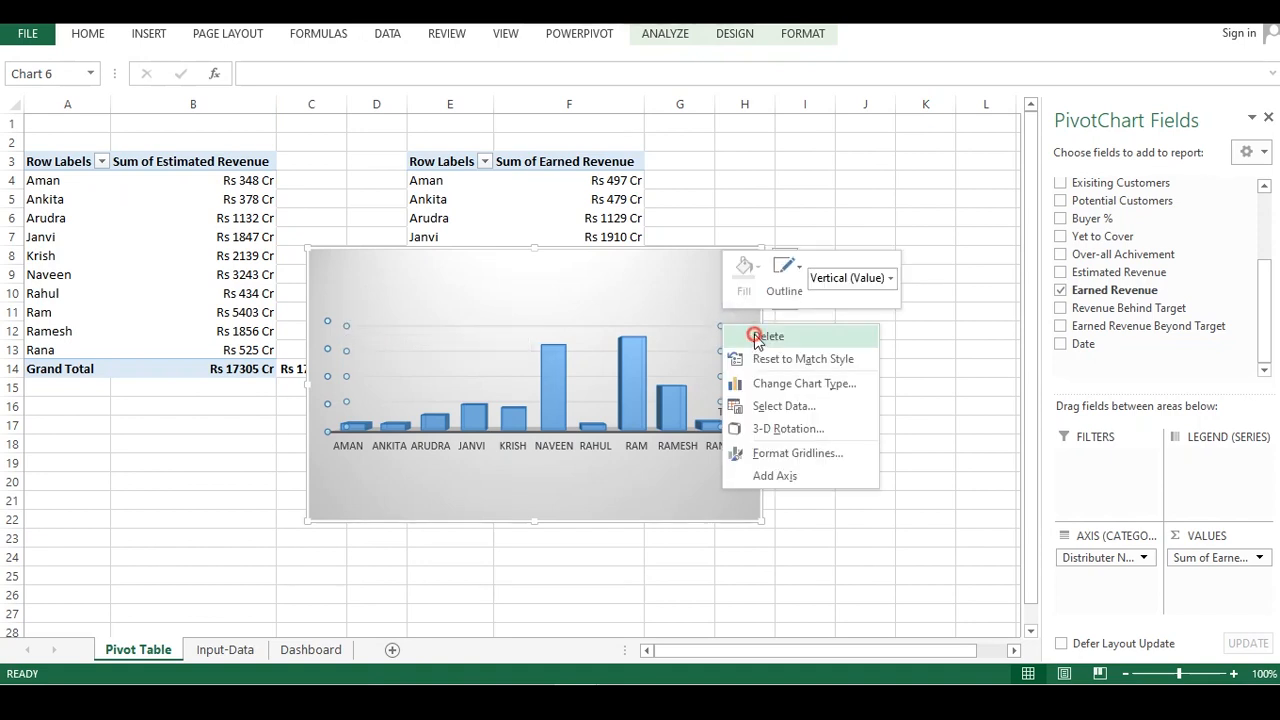
{"action": "left_click", "coordinate": [757, 338]}
{"action": "left_click", "coordinate": [731, 411]}
{"action": "right_click", "coordinate": [738, 412]}
{"action": "left_click", "coordinate": [768, 424]}
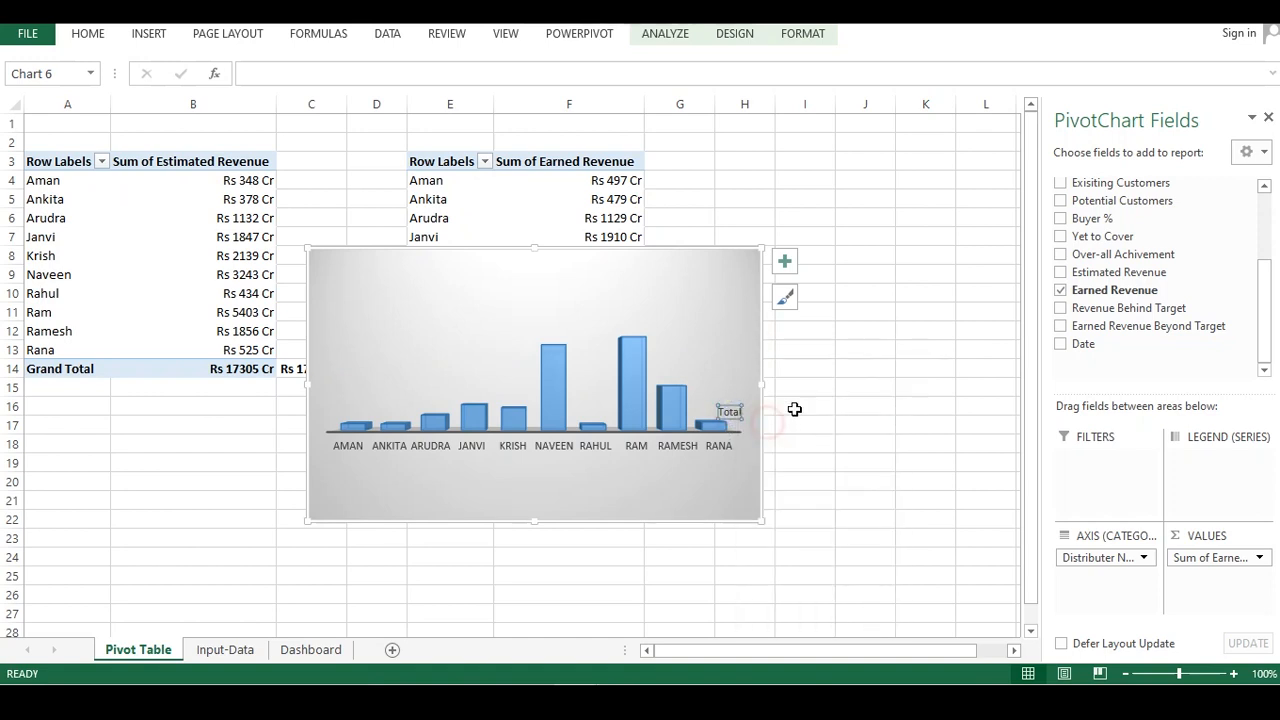
{"action": "left_click", "coordinate": [828, 392]}
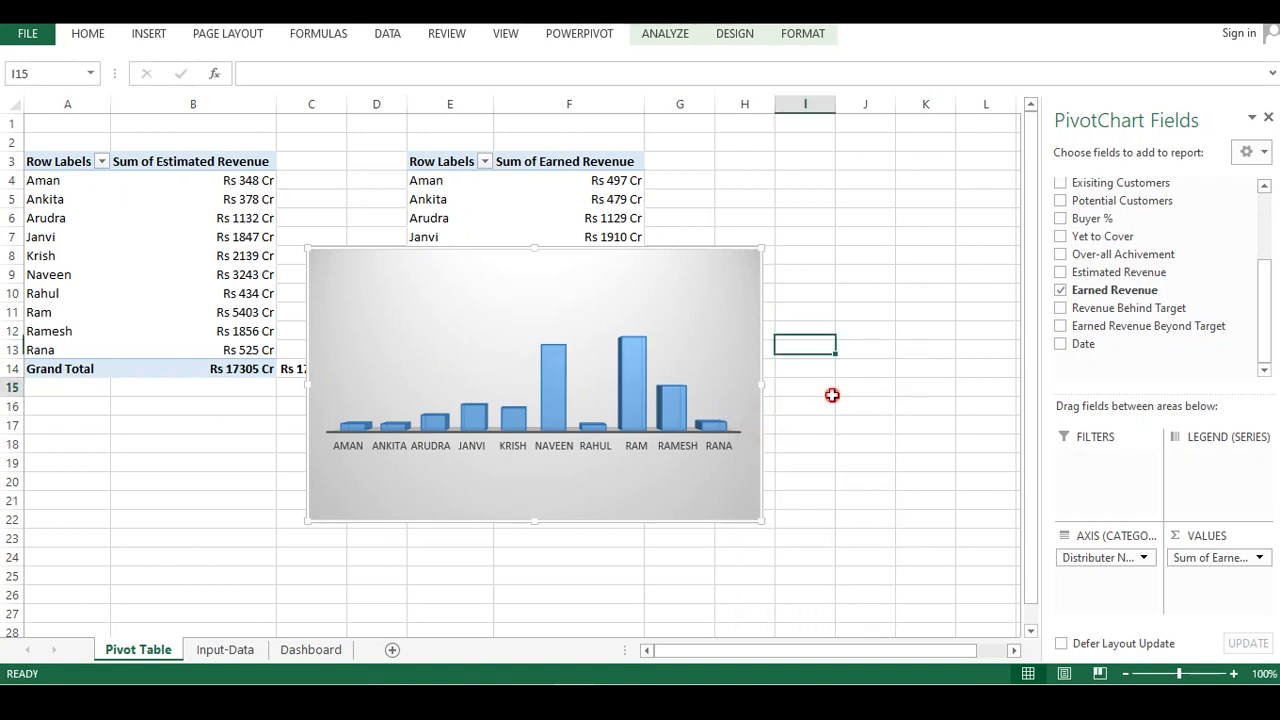
Add data labels to the earned revenue column series
{"action": "left_click", "coordinate": [631, 362]}
{"action": "right_click", "coordinate": [633, 362]}
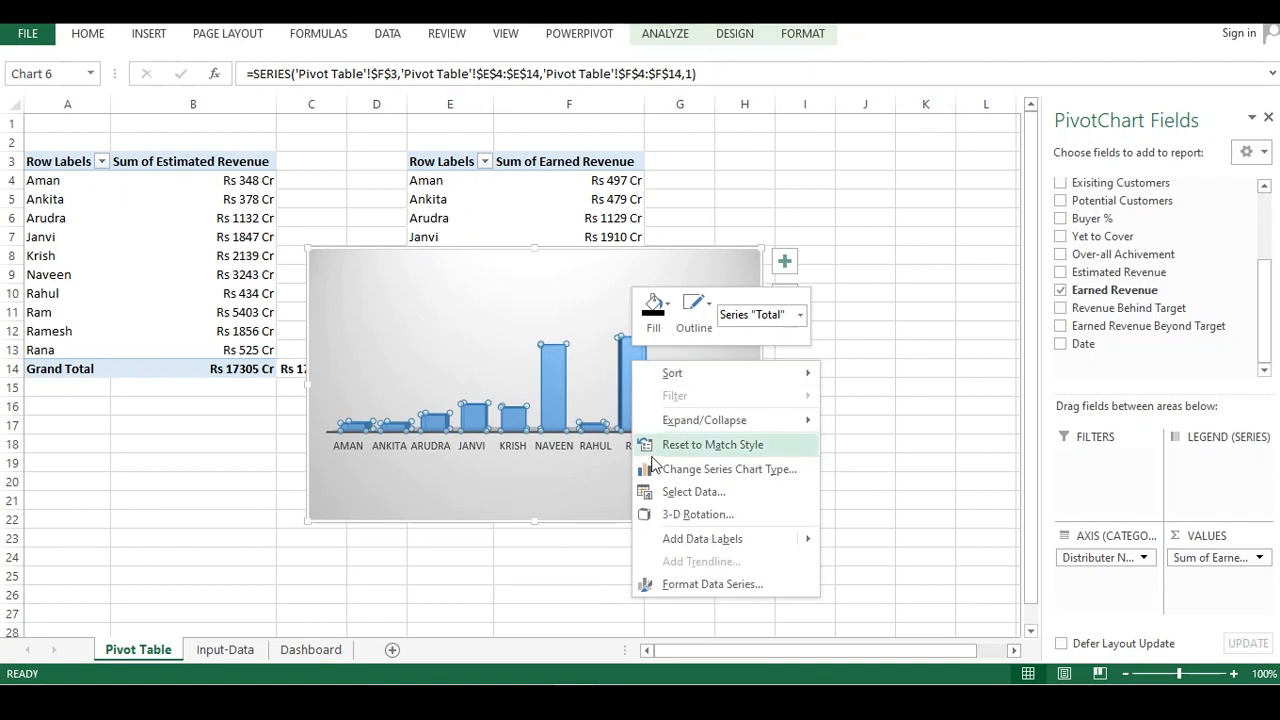
{"action": "mouse_move", "coordinate": [700, 540]}
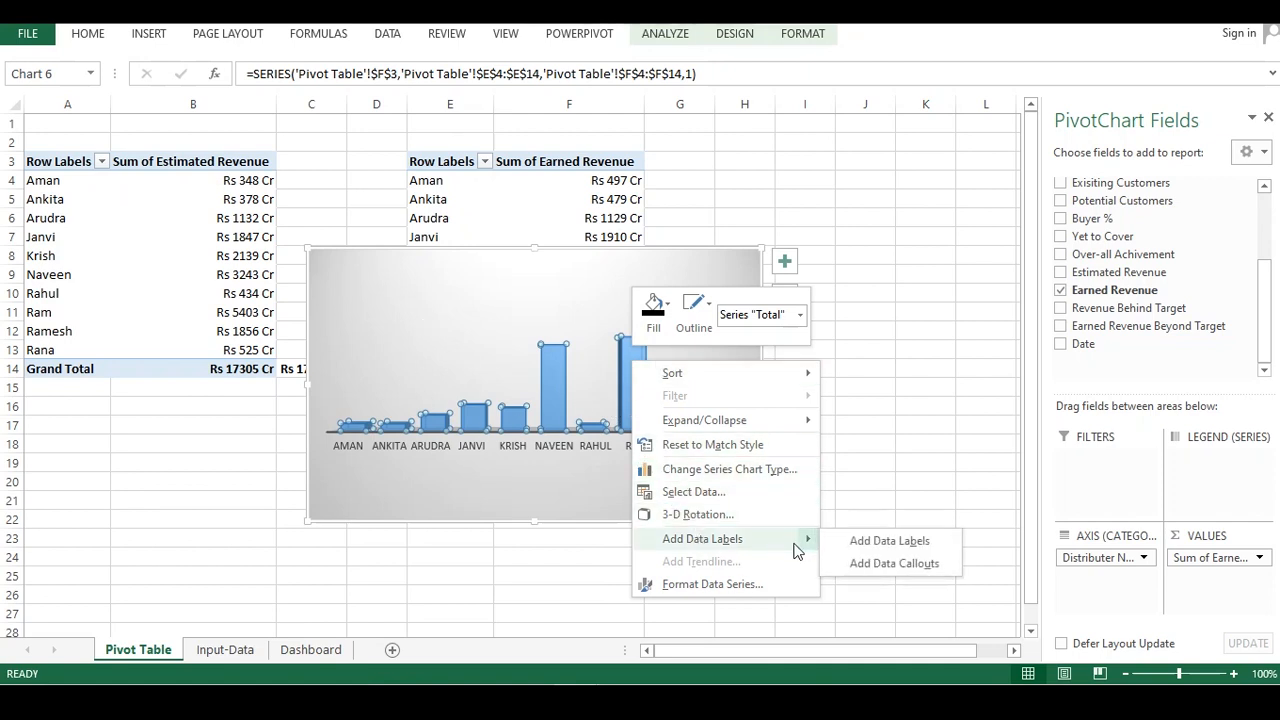
{"action": "left_click", "coordinate": [873, 551]}
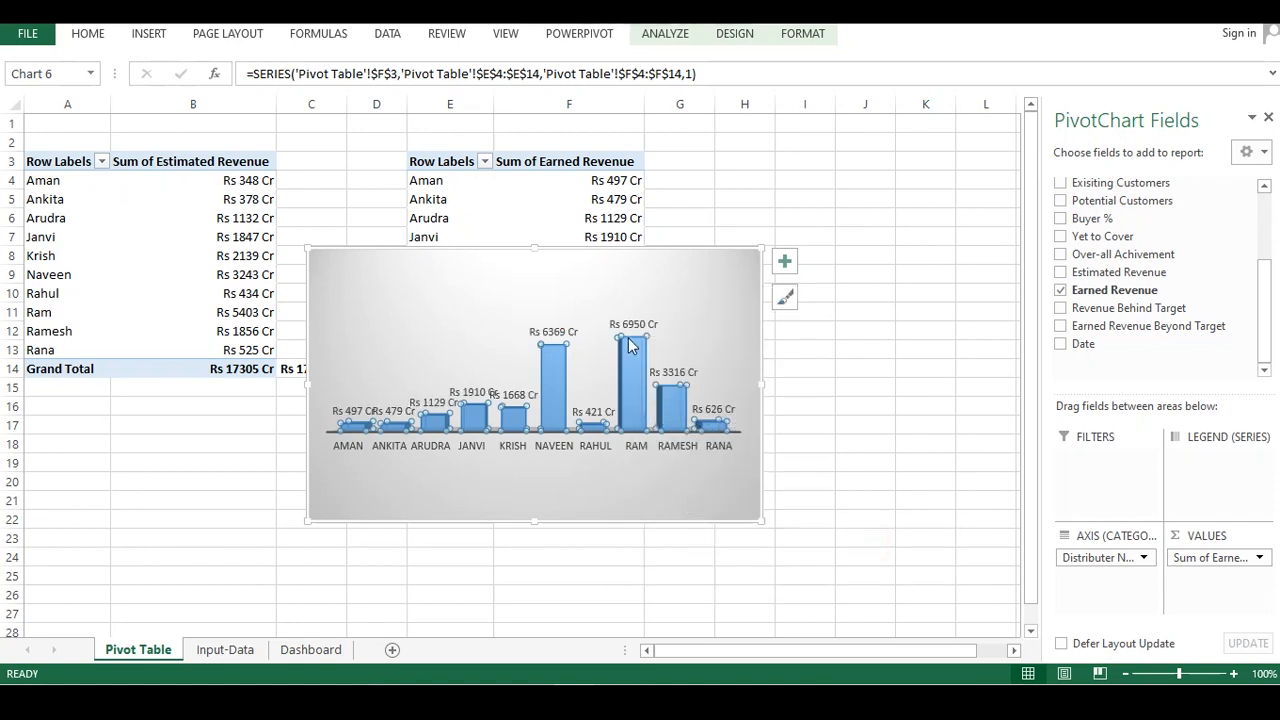
Give the data labels a black fill and set their outline colour
{"action": "left_click", "coordinate": [624, 324]}
{"action": "right_click", "coordinate": [624, 324]}
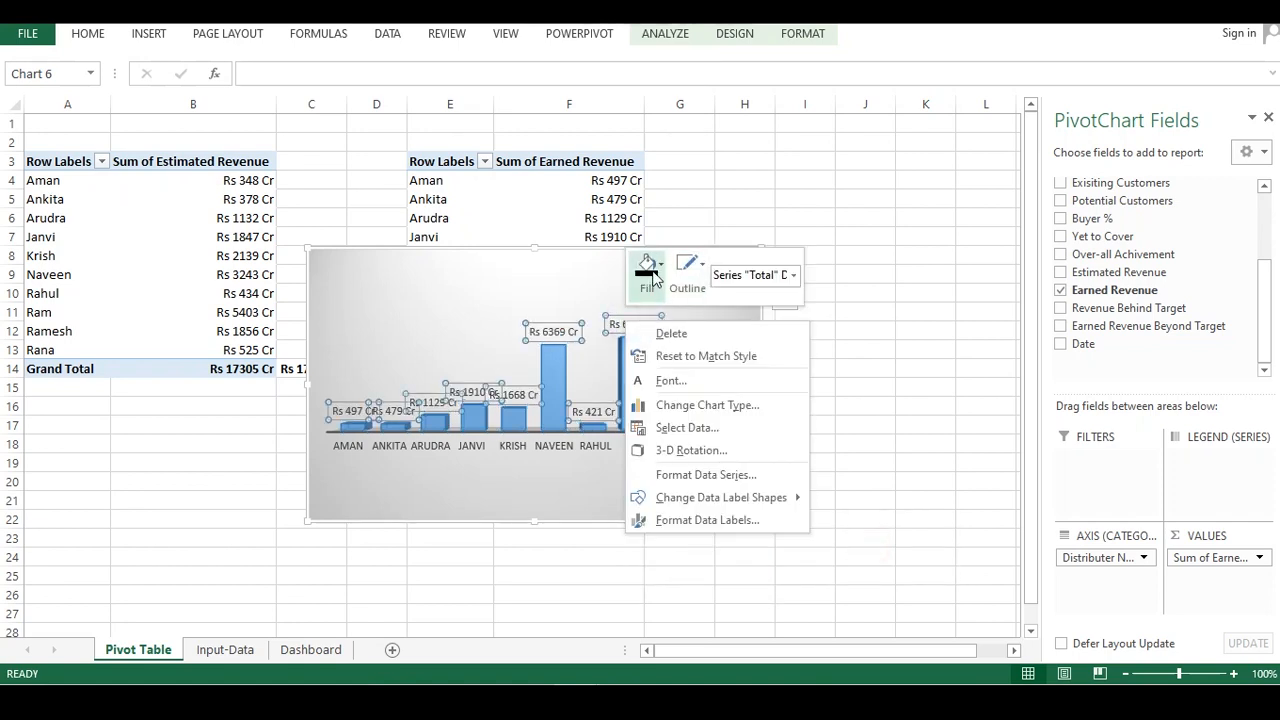
{"action": "left_click", "coordinate": [650, 272]}
{"action": "left_click", "coordinate": [656, 357]}
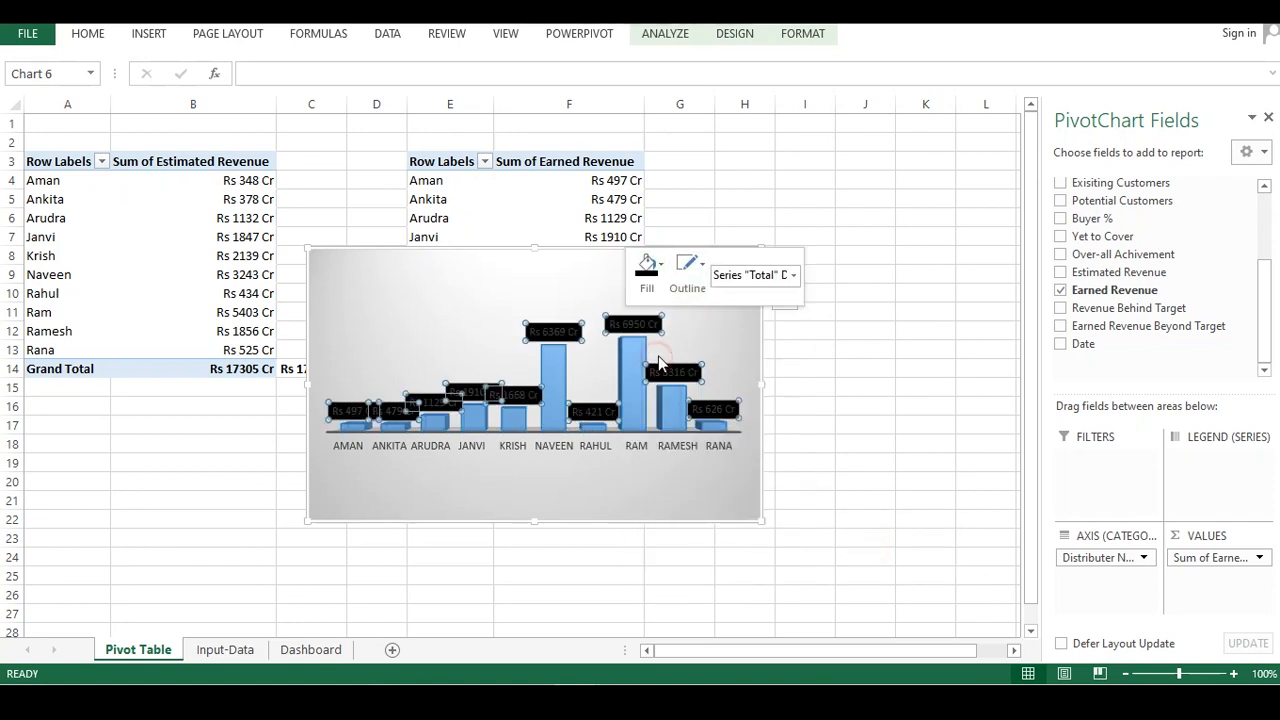
{"action": "left_click", "coordinate": [706, 264]}
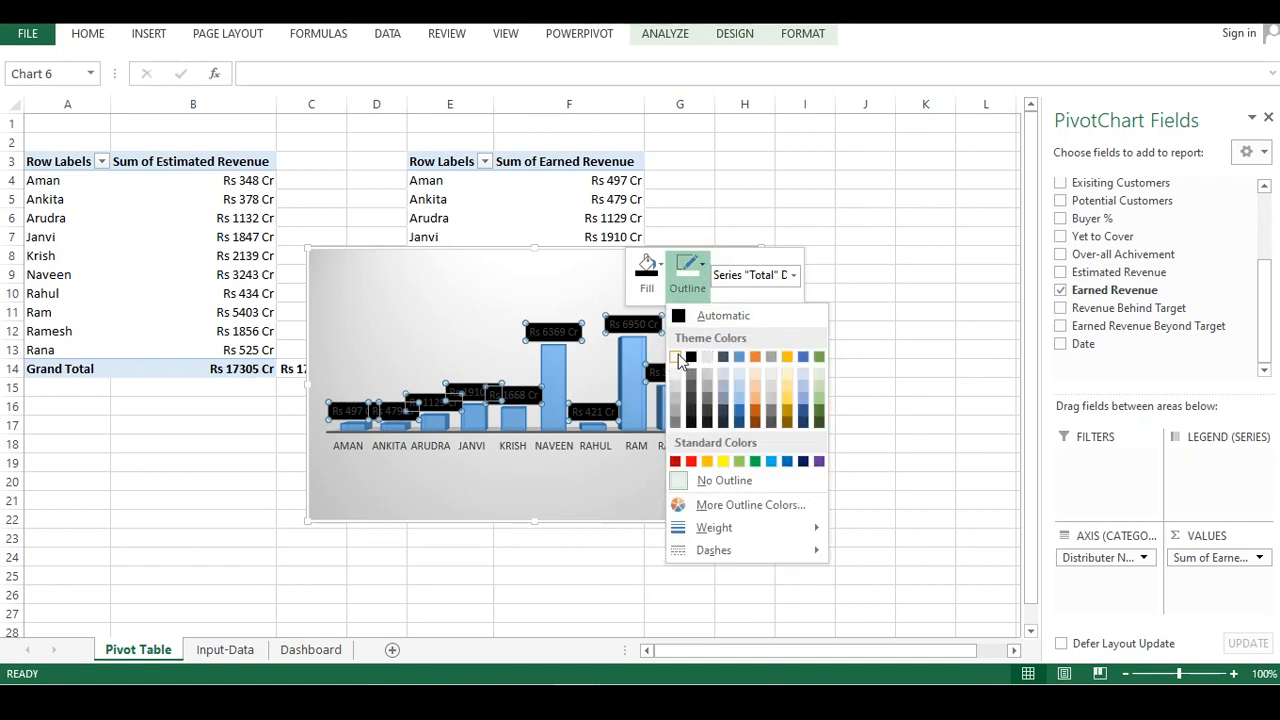
{"action": "left_click", "coordinate": [673, 312]}
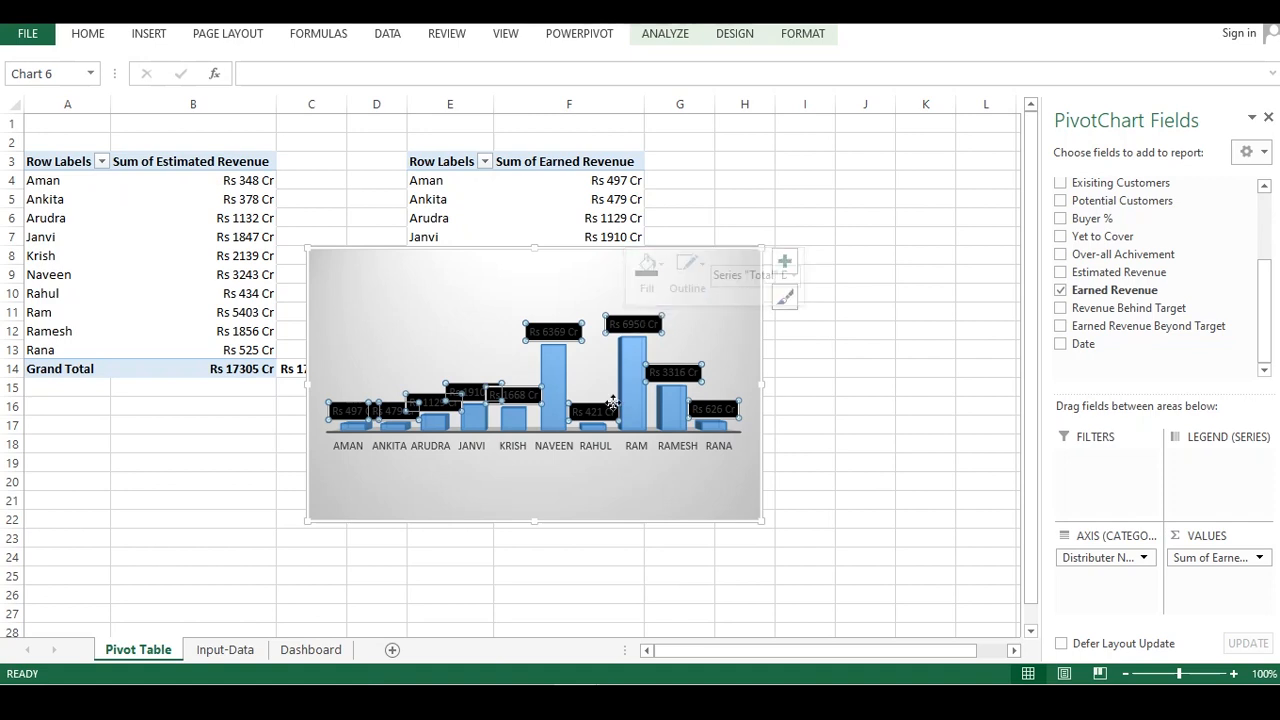
Change the data label font to white text through the Font dialog
{"action": "right_click", "coordinate": [578, 339]}
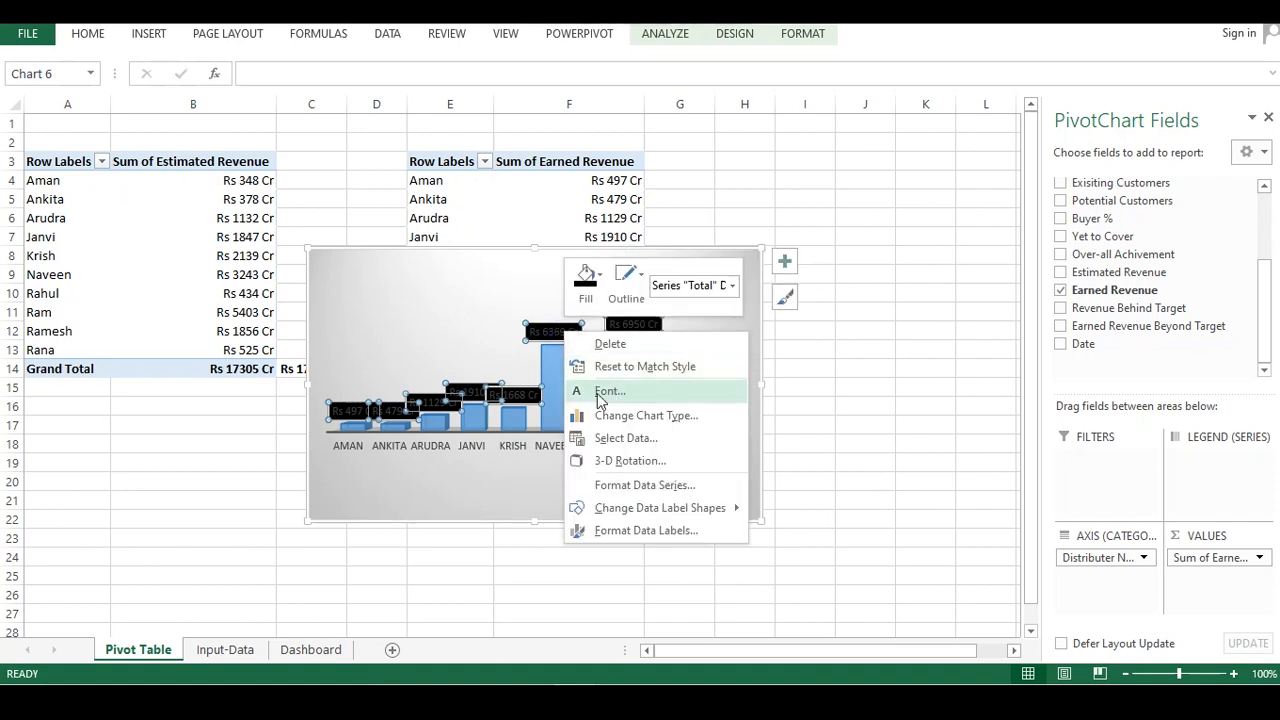
{"action": "left_click", "coordinate": [605, 390]}
{"action": "left_click", "coordinate": [525, 320]}
{"action": "left_click", "coordinate": [505, 381]}
{"action": "left_click", "coordinate": [752, 471]}
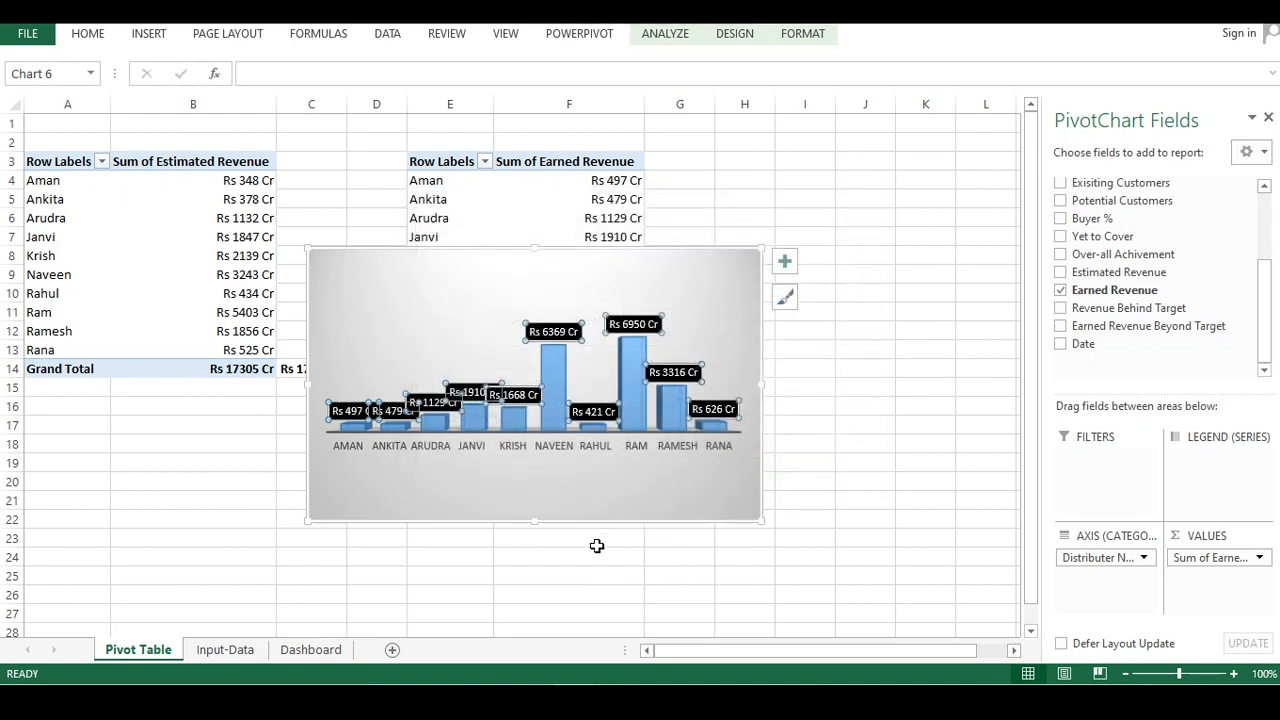
Cut the earned revenue chart and paste it onto the Dashboard sheet
{"action": "left_click", "coordinate": [598, 538]}
{"action": "left_click", "coordinate": [493, 293]}
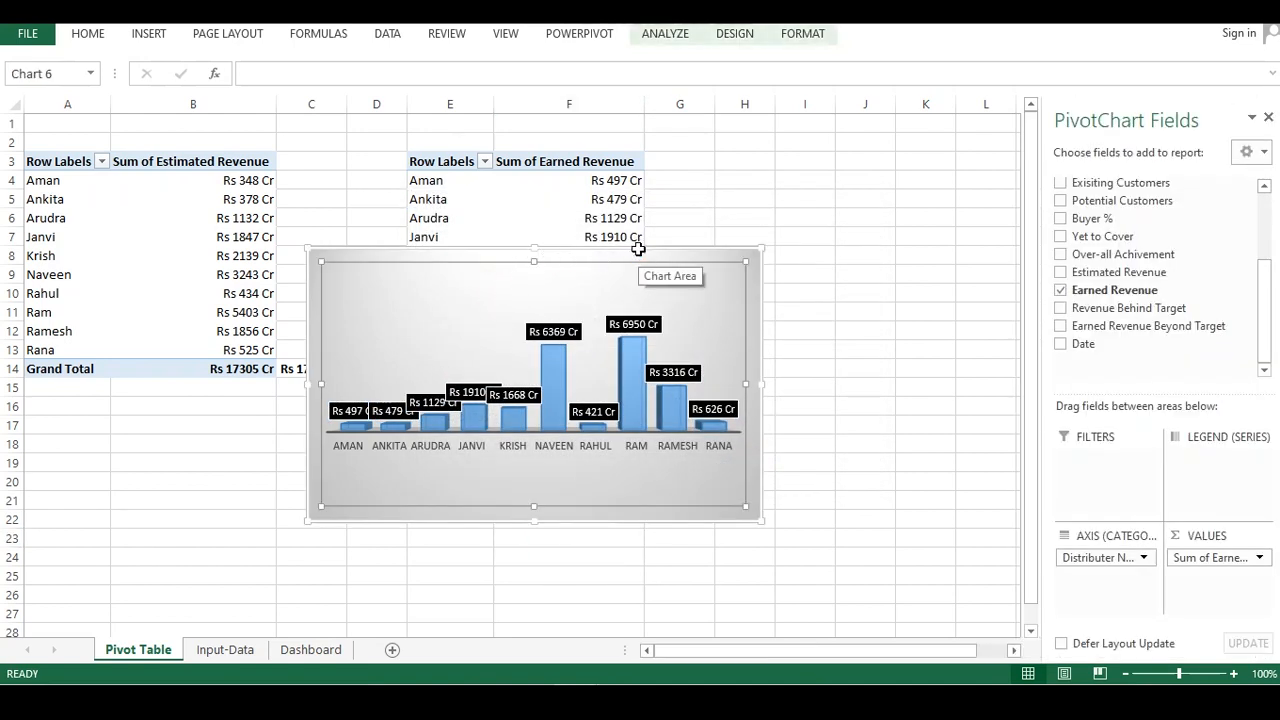
{"action": "key", "text": "ctrl+x"}
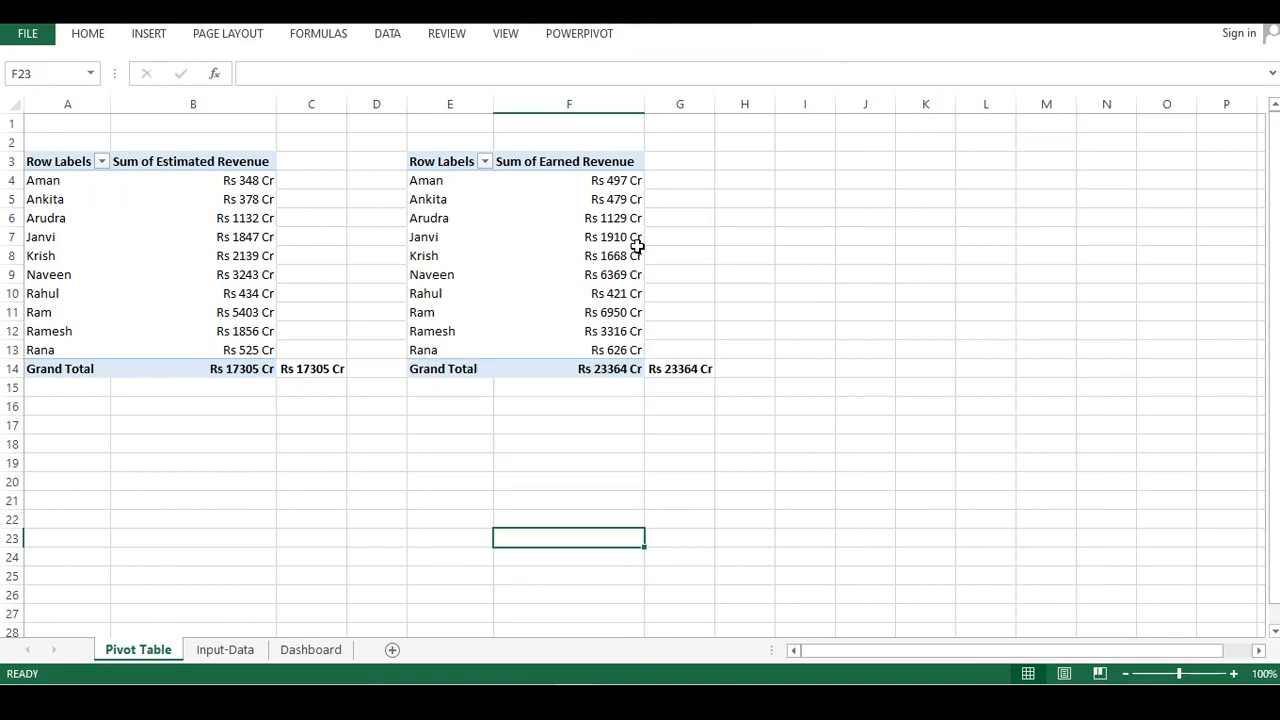
{"action": "left_click", "coordinate": [311, 650]}
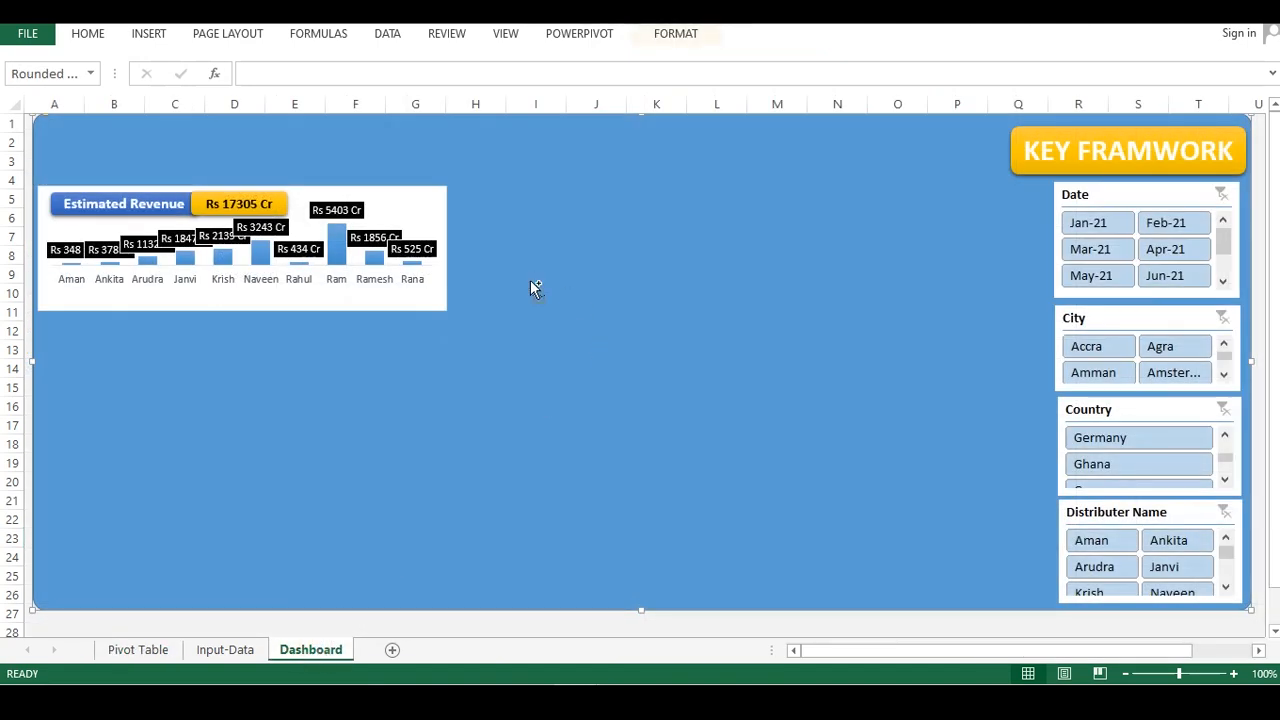
{"action": "key", "text": "ctrl+v"}
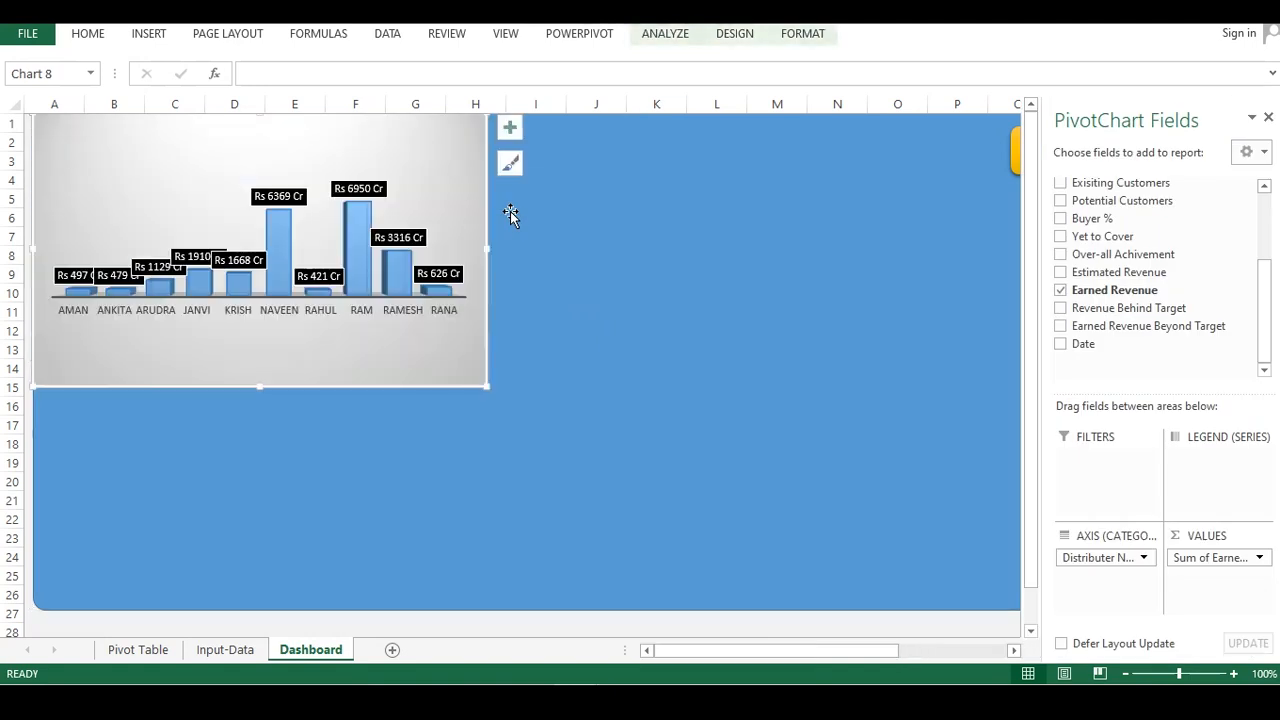
Move and resize the earned revenue chart to sit below the estimated revenue panel at the same width
{"action": "left_click_drag", "start_coordinate": [389, 157], "coordinate": [337, 149]}
{"action": "left_click", "coordinate": [306, 120]}
{"action": "left_click_drag", "start_coordinate": [343, 133], "coordinate": [376, 224]}
{"action": "left_click", "coordinate": [536, 258]}
{"action": "left_click", "coordinate": [477, 334]}
{"action": "mouse_move", "coordinate": [486, 214]}
{"action": "left_mouse_down"}
{"action": "mouse_move", "coordinate": [566, 371]}
{"action": "mouse_move", "coordinate": [538, 368]}
{"action": "left_mouse_up"}
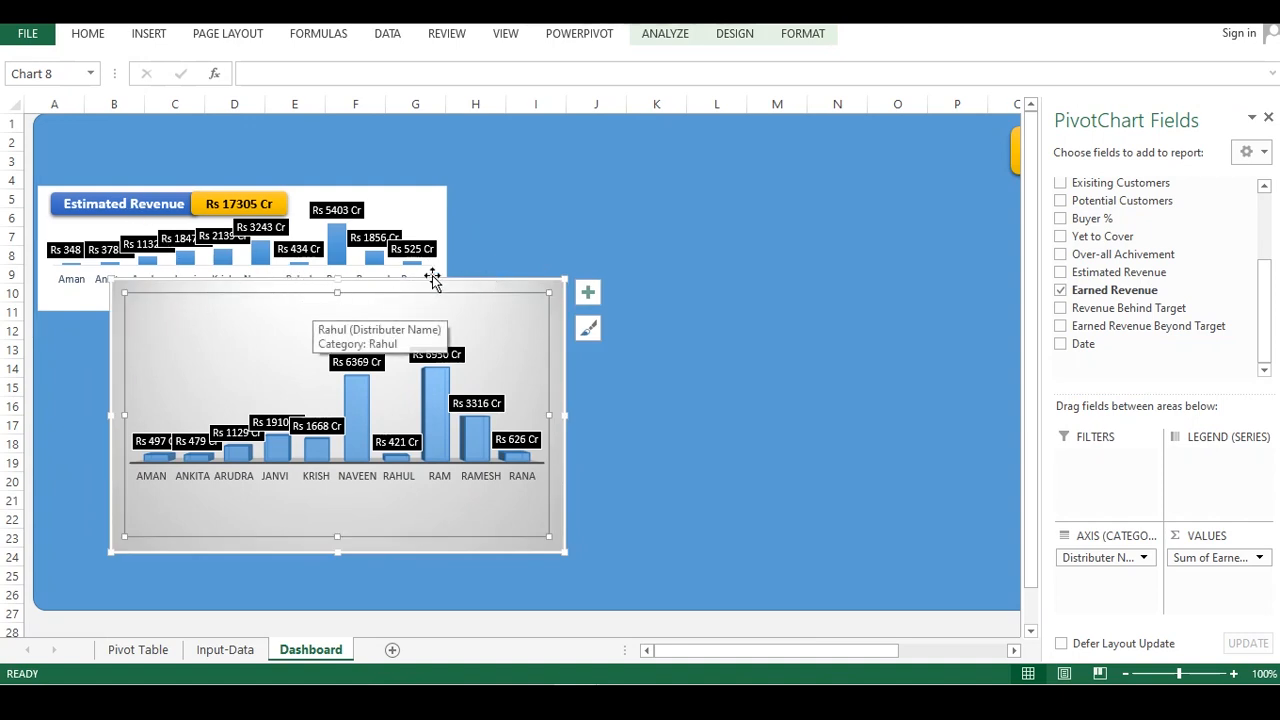
{"action": "mouse_move", "coordinate": [441, 278]}
{"action": "left_mouse_down"}
{"action": "mouse_move", "coordinate": [429, 318]}
{"action": "mouse_move", "coordinate": [387, 367]}
{"action": "mouse_move", "coordinate": [356, 354]}
{"action": "left_mouse_up"}
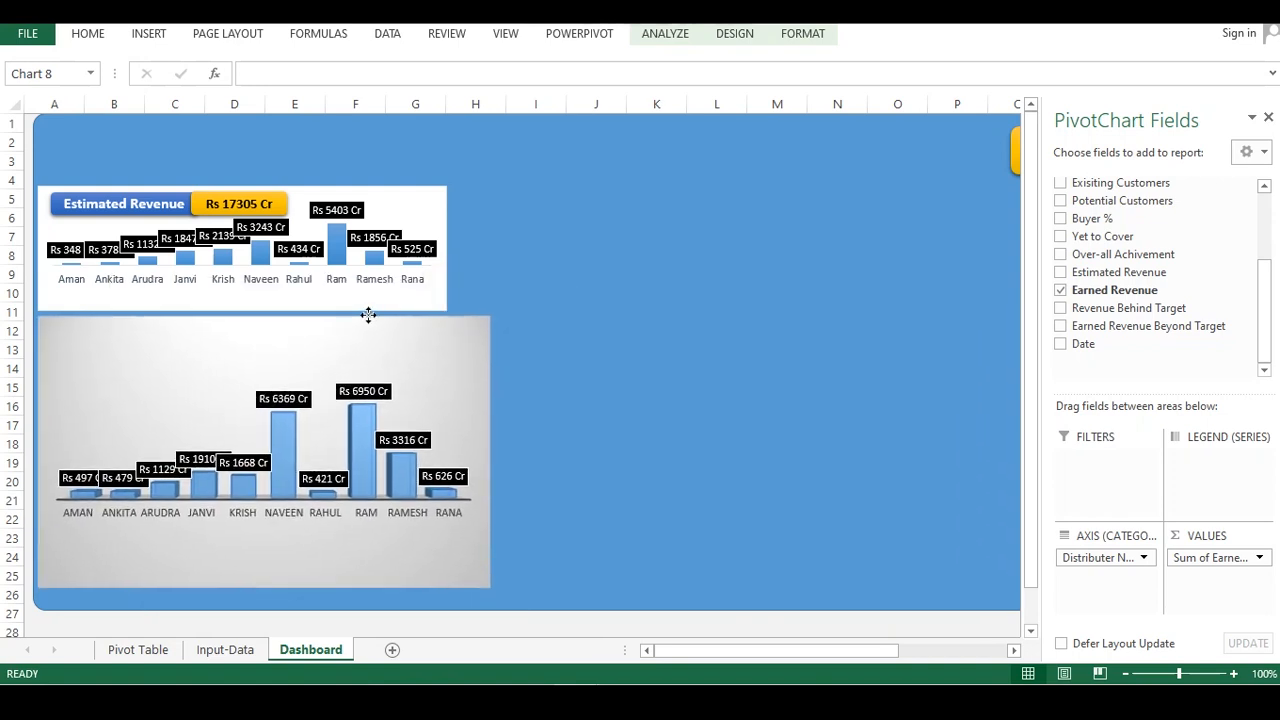
{"action": "mouse_move", "coordinate": [490, 590]}
{"action": "left_mouse_down"}
{"action": "mouse_move", "coordinate": [431, 431]}
{"action": "mouse_move", "coordinate": [449, 409]}
{"action": "mouse_move", "coordinate": [445, 430]}
{"action": "left_mouse_up"}
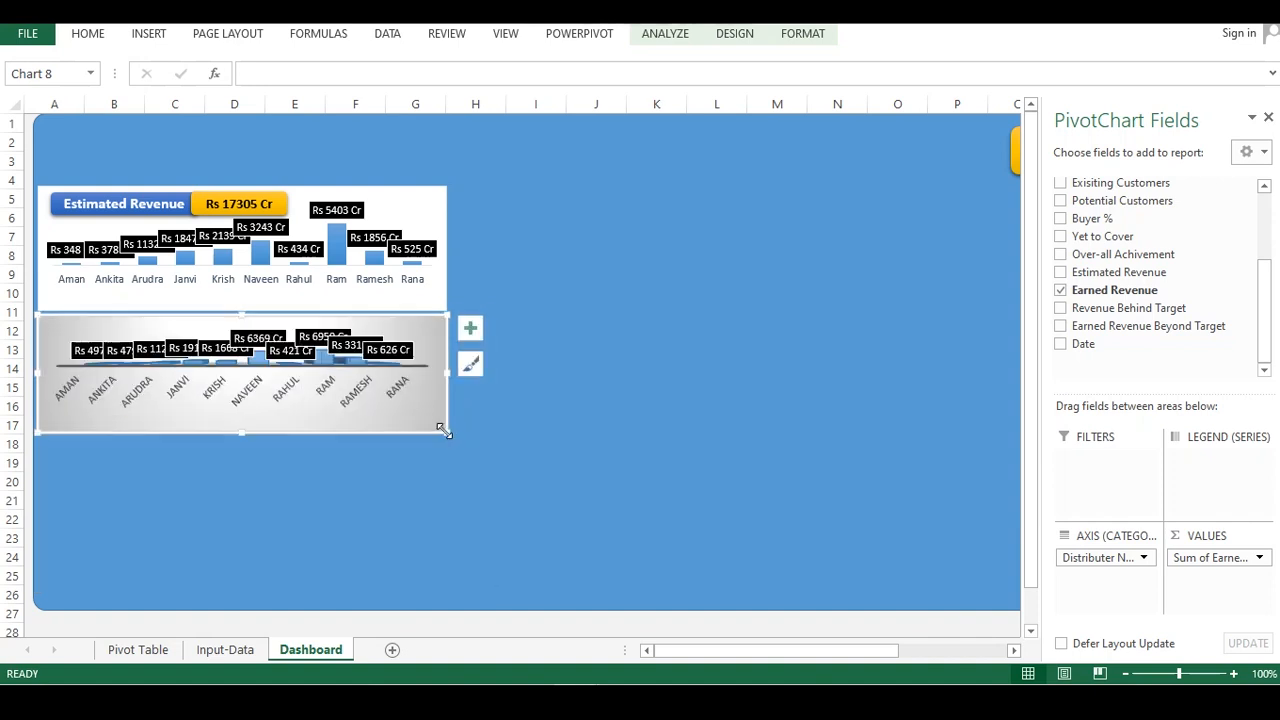
Resize and reposition the plot area to fill the lower part of the earned revenue chart
{"action": "left_click", "coordinate": [370, 388]}
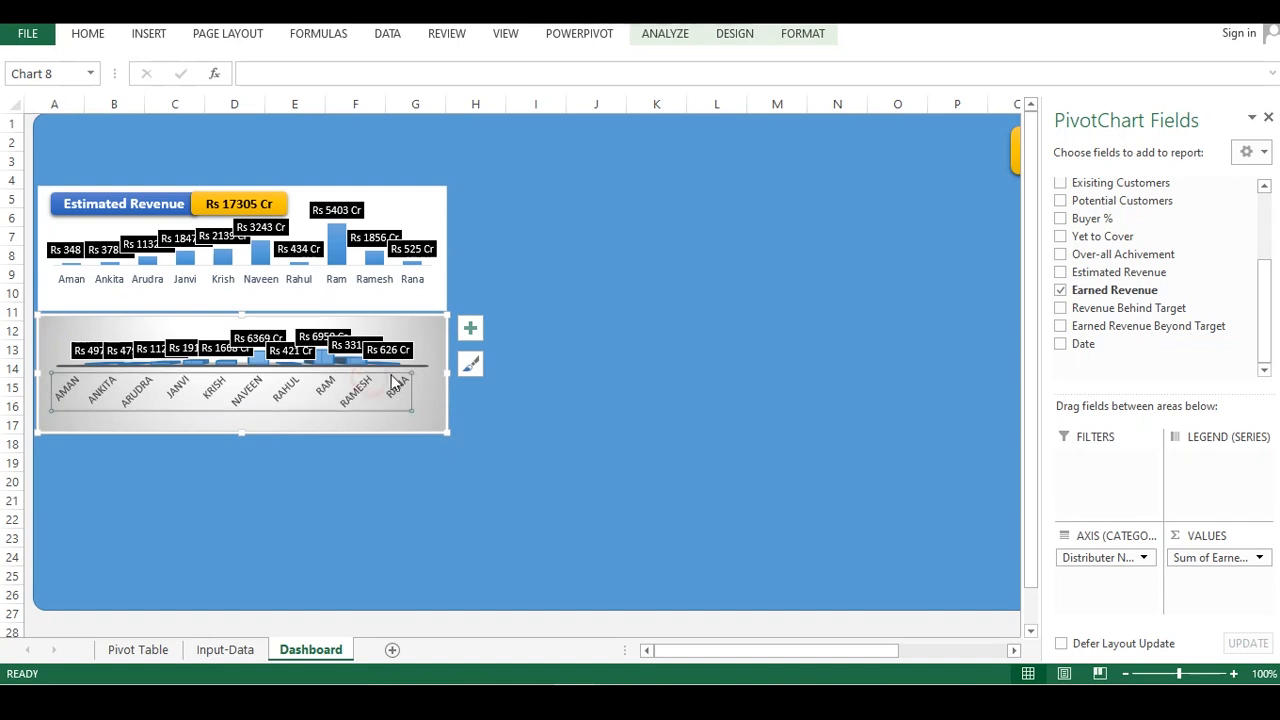
{"action": "left_click", "coordinate": [468, 401]}
{"action": "left_click", "coordinate": [429, 412]}
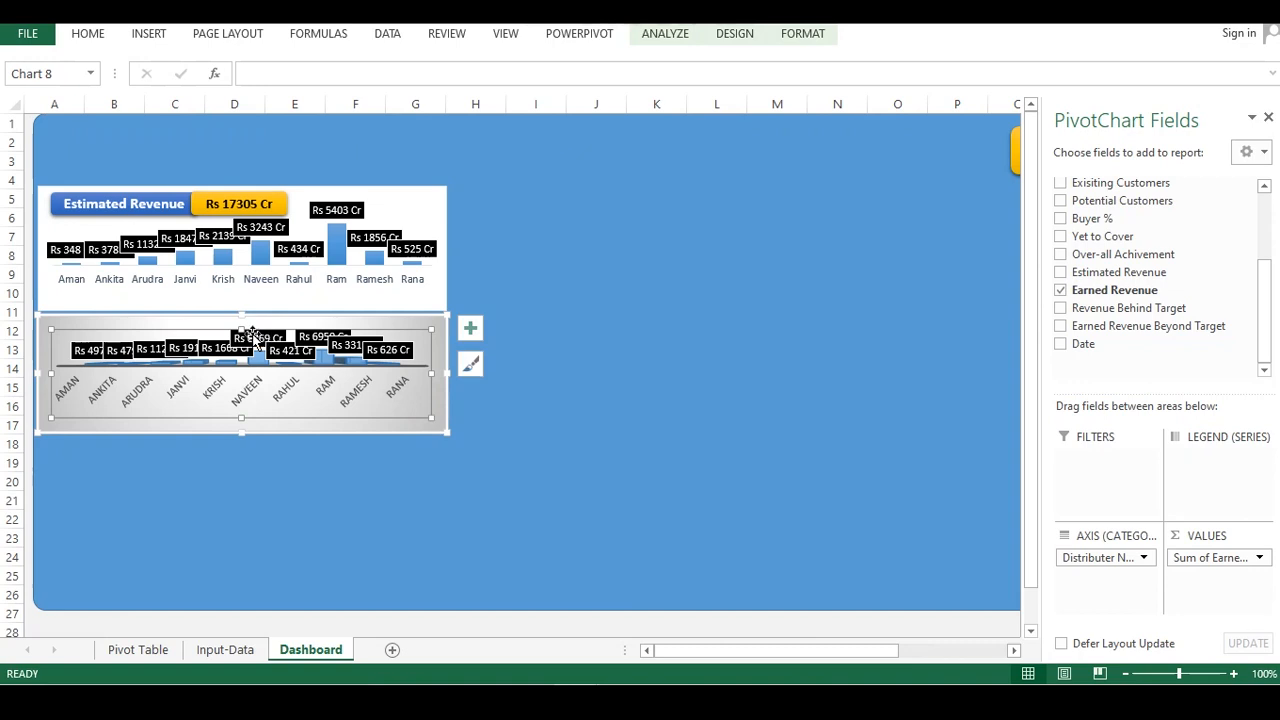
{"action": "left_click", "coordinate": [256, 348]}
{"action": "left_click", "coordinate": [255, 345]}
{"action": "left_click", "coordinate": [242, 330]}
{"action": "left_click_drag", "start_coordinate": [242, 330], "coordinate": [237, 346]}
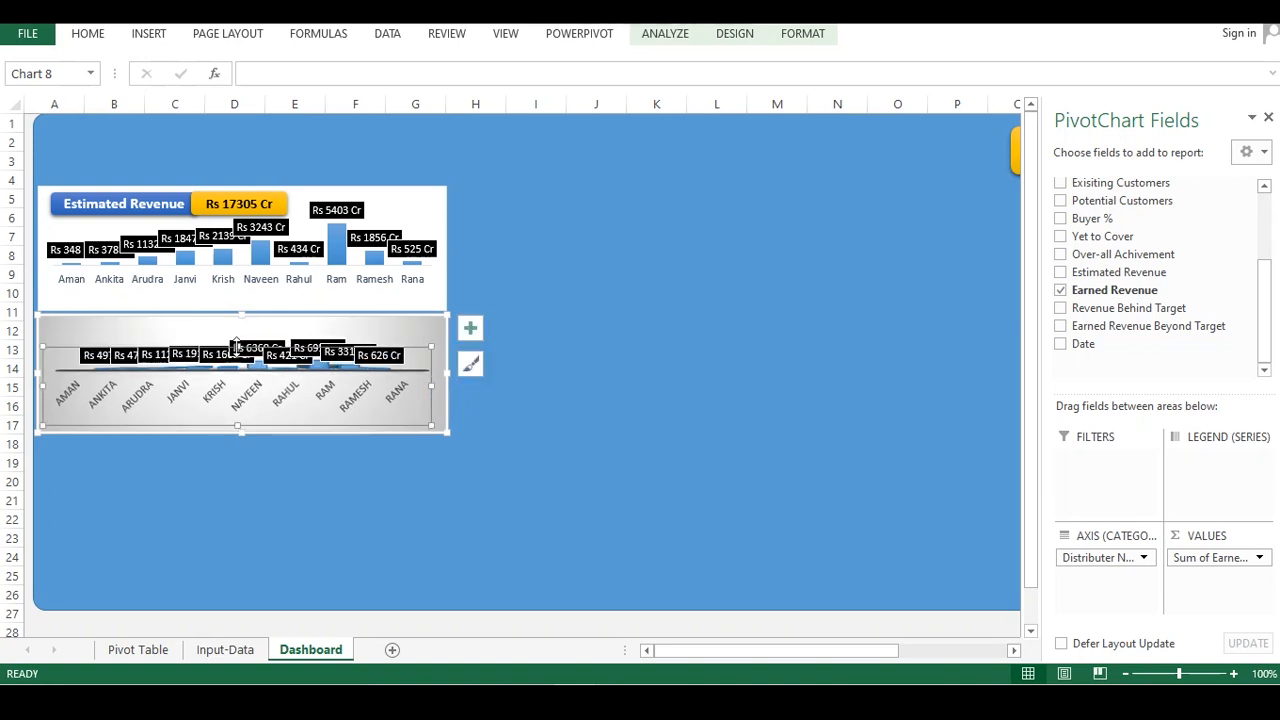
{"action": "left_click", "coordinate": [213, 392]}
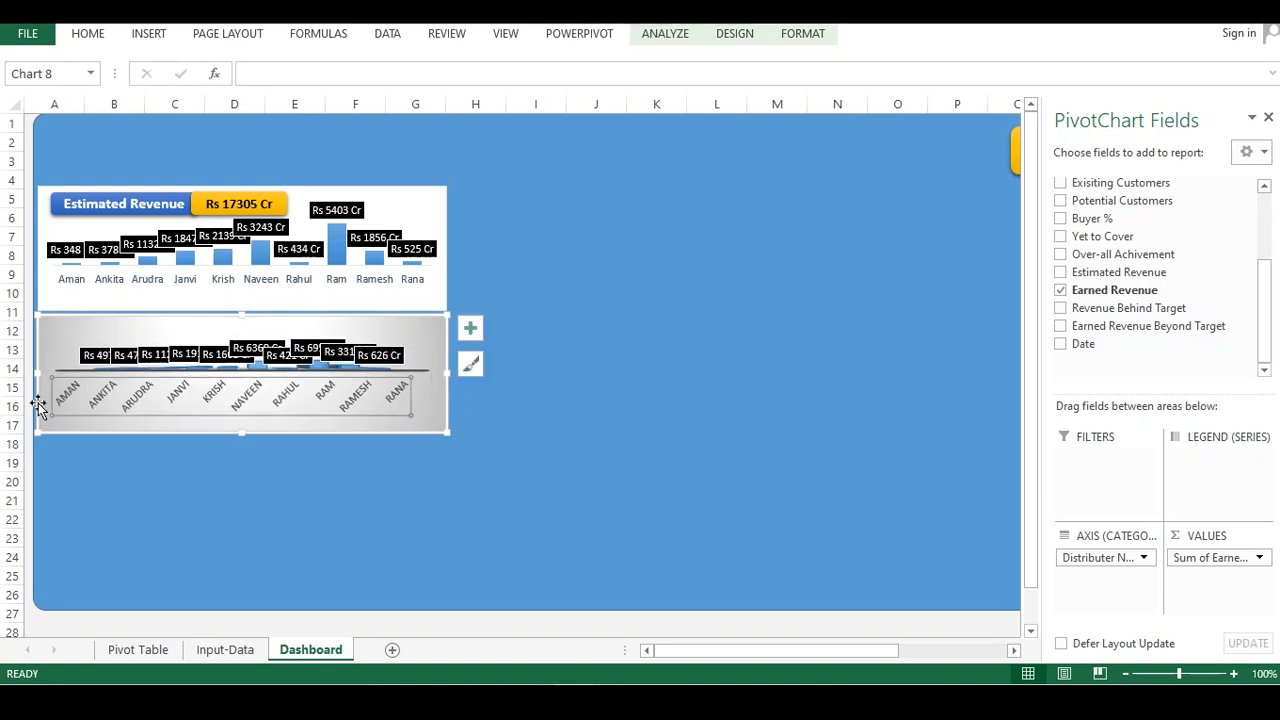
{"action": "left_click", "coordinate": [60, 360]}
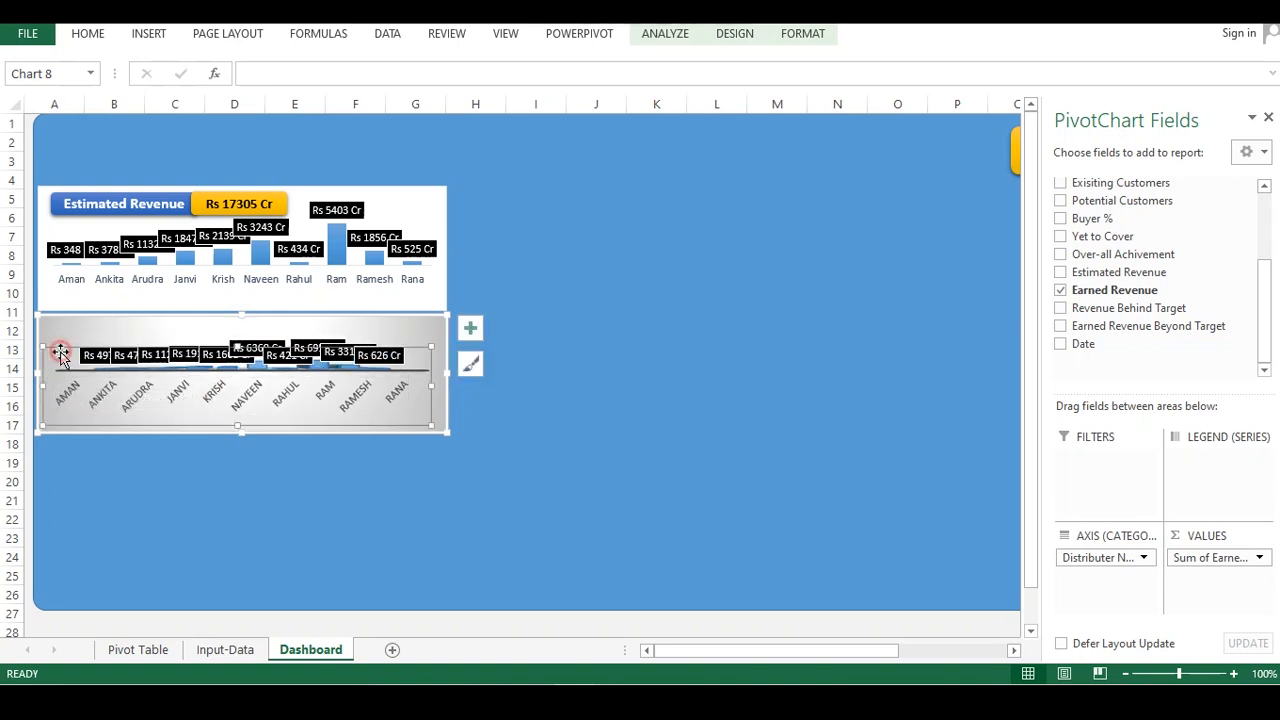
{"action": "left_click_drag", "start_coordinate": [44, 381], "coordinate": [26, 381]}
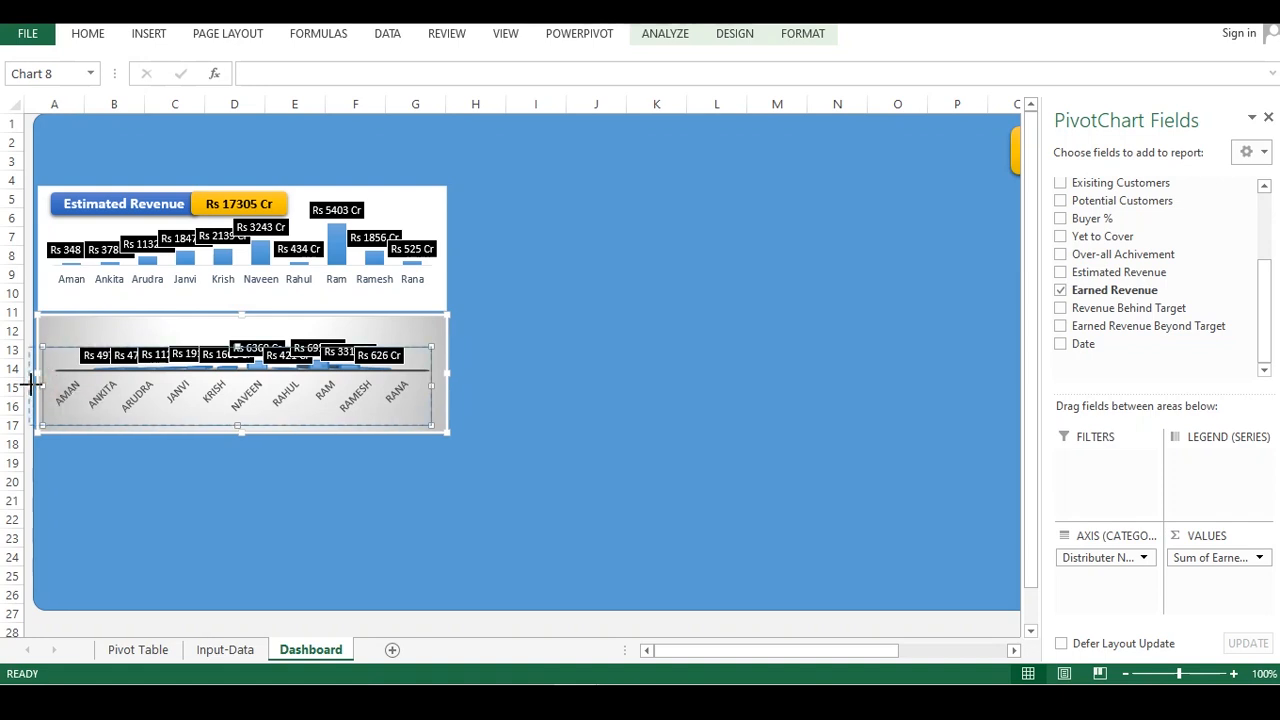
{"action": "left_click_drag", "start_coordinate": [440, 386], "coordinate": [449, 381]}
{"action": "left_click", "coordinate": [366, 403]}
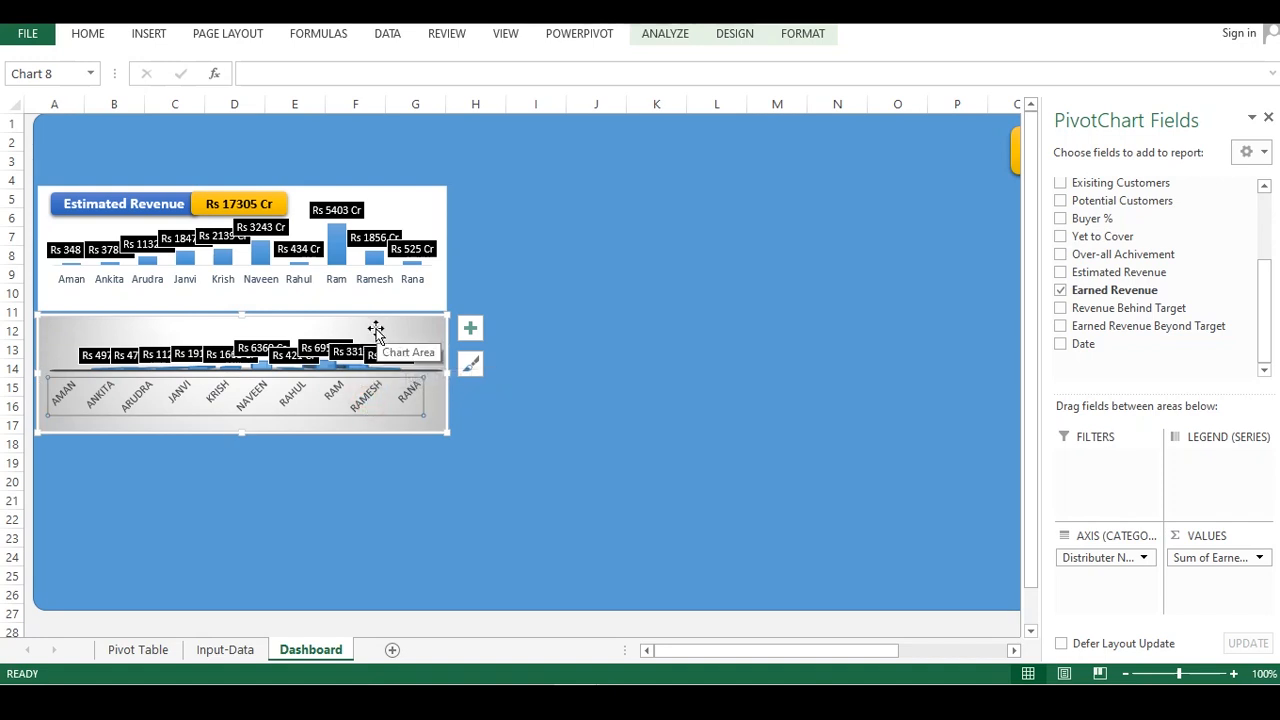
{"action": "left_click", "coordinate": [380, 331]}
{"action": "left_click", "coordinate": [252, 393]}
{"action": "left_click", "coordinate": [211, 333]}
{"action": "left_click", "coordinate": [286, 367]}
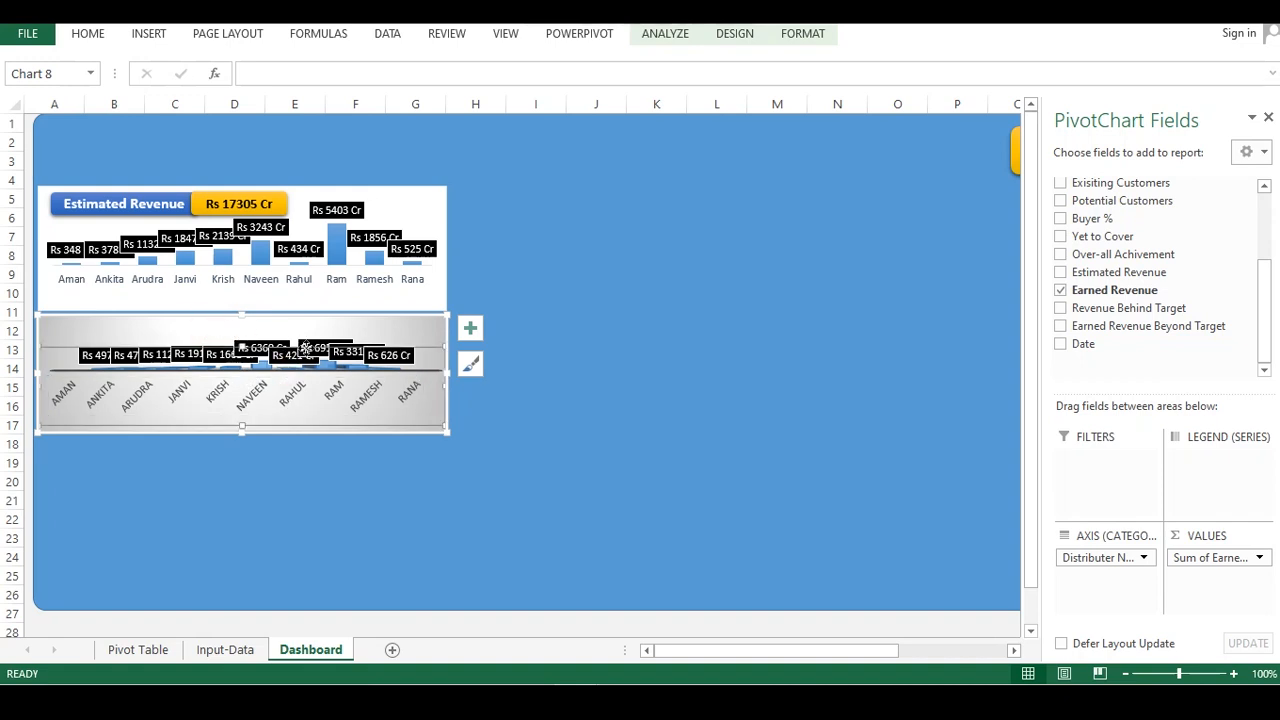
{"action": "left_click", "coordinate": [92, 391]}
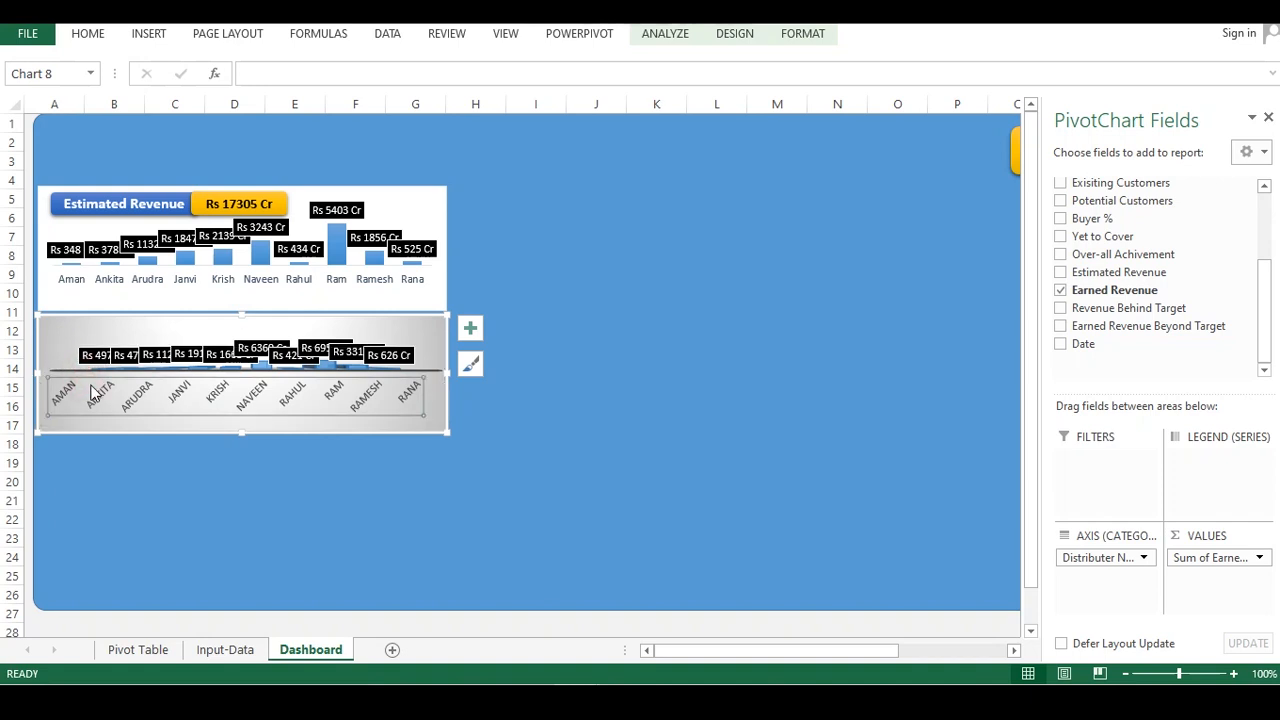
{"action": "left_click", "coordinate": [395, 321]}
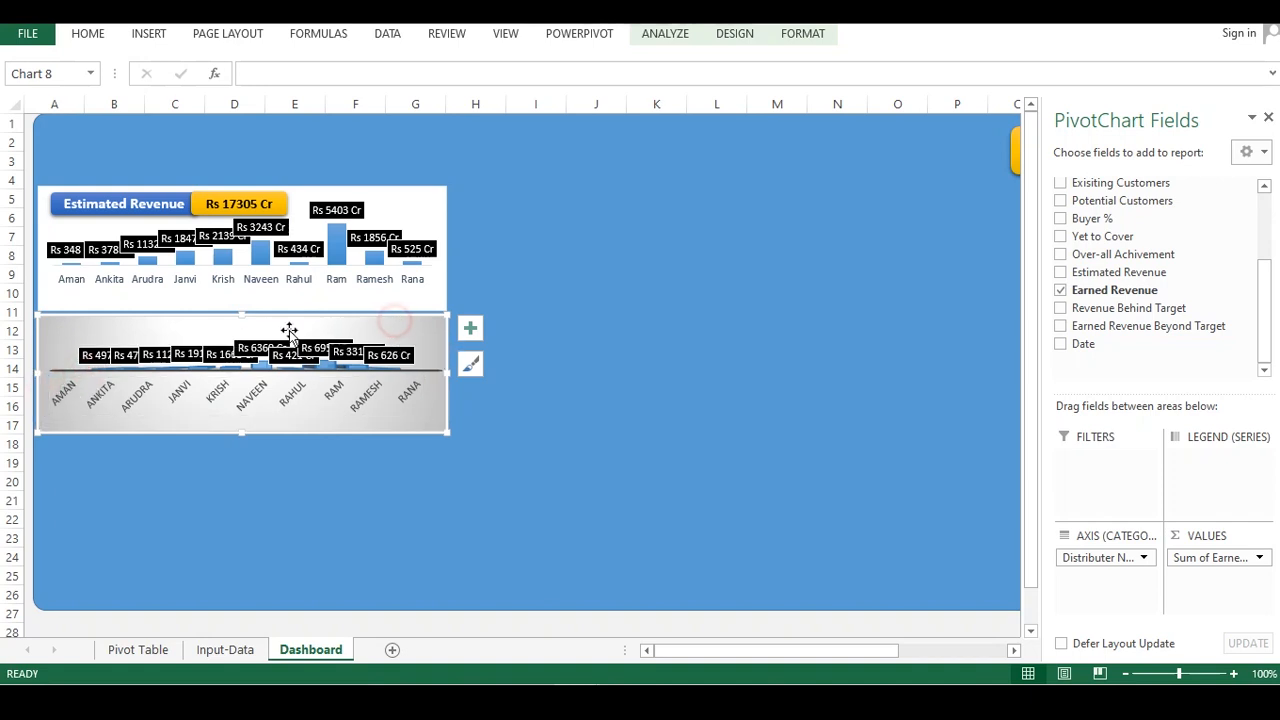
Copy the estimated revenue title and total shapes into the earned revenue chart
{"action": "left_click", "coordinate": [172, 212]}
{"action": "left_click", "coordinate": [230, 195], "text": "shift"}
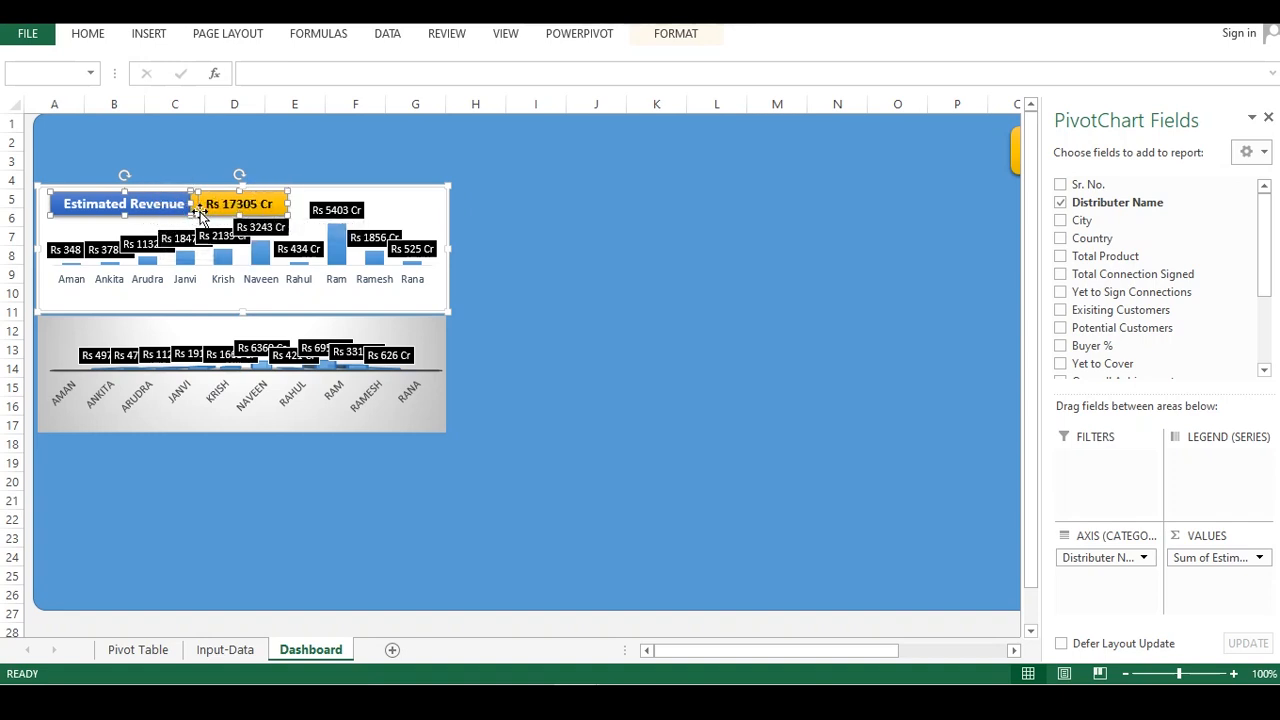
{"action": "left_click", "coordinate": [193, 328]}
{"action": "key", "text": "ctrl+v"}
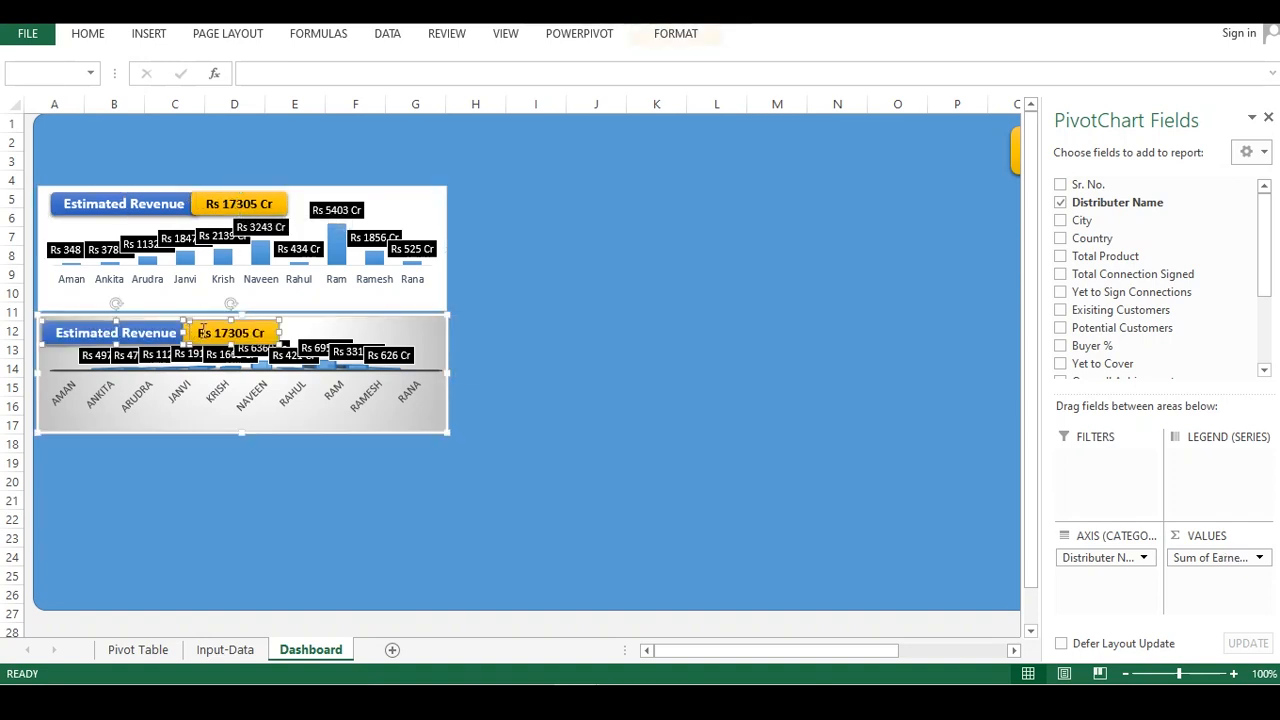
Rename the pasted title shape to "Earned Revenue"
{"action": "left_click_drag", "start_coordinate": [117, 330], "coordinate": [77, 333]}
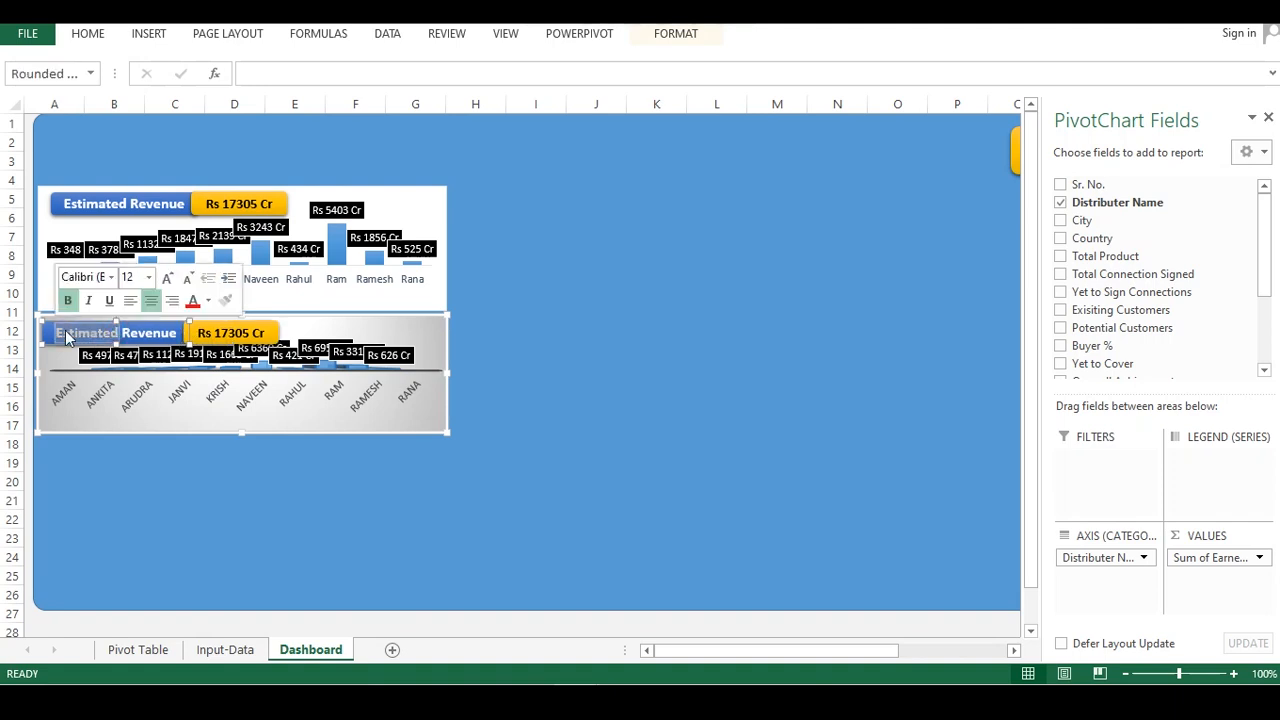
{"action": "key", "text": "Delete"}
{"action": "type", "text": "arned"}
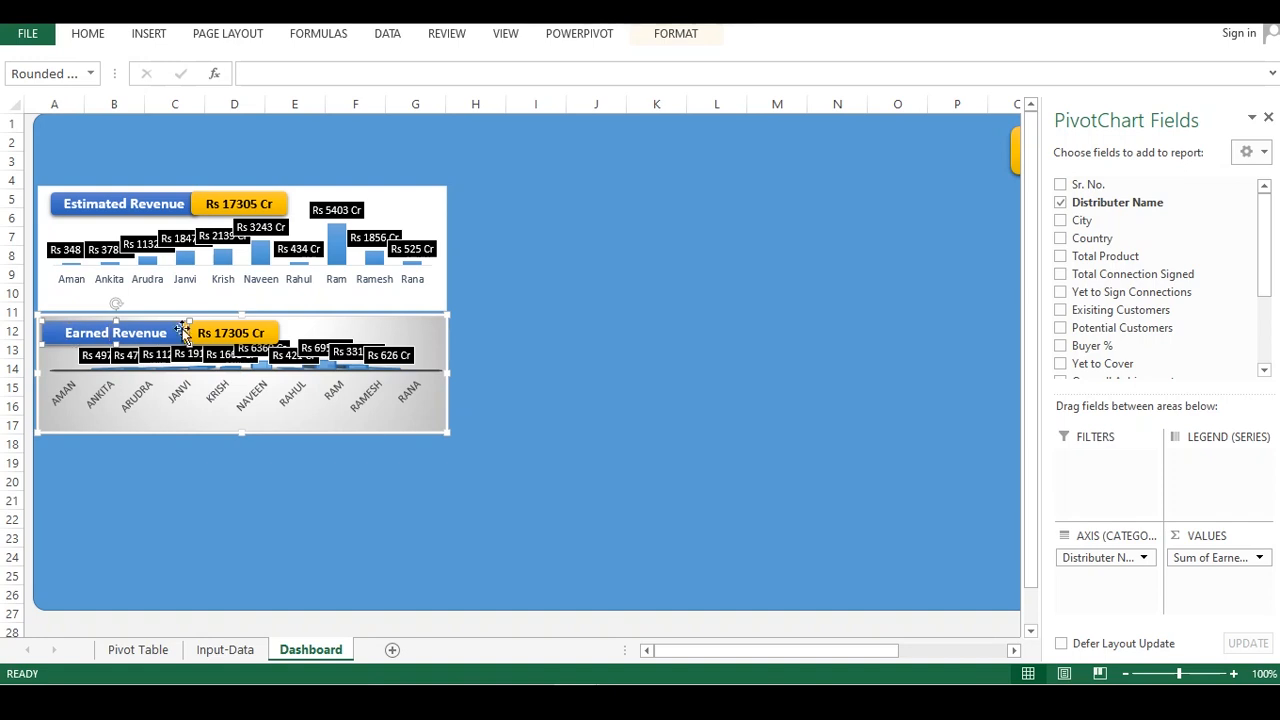
Link the pasted total shape to the earned revenue grand total in cell 'Pivot Table'!$G$14
{"action": "left_click", "coordinate": [221, 330]}
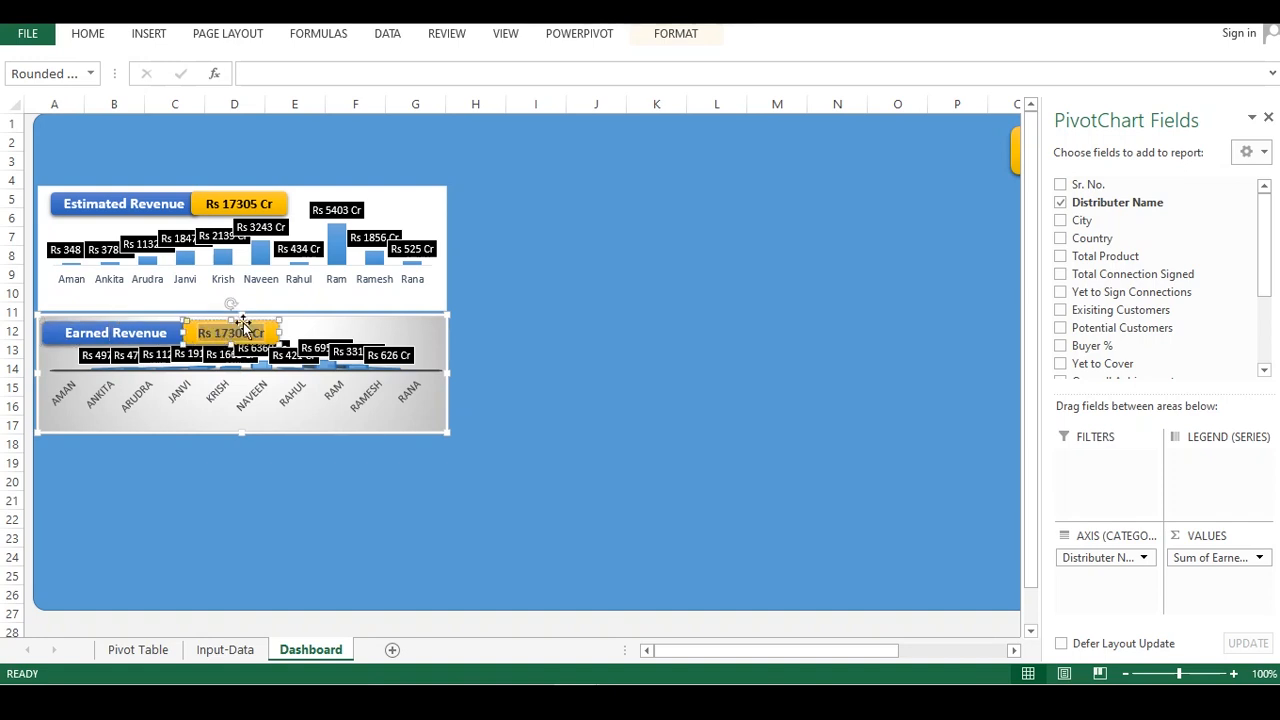
{"action": "key", "text": "Delete"}
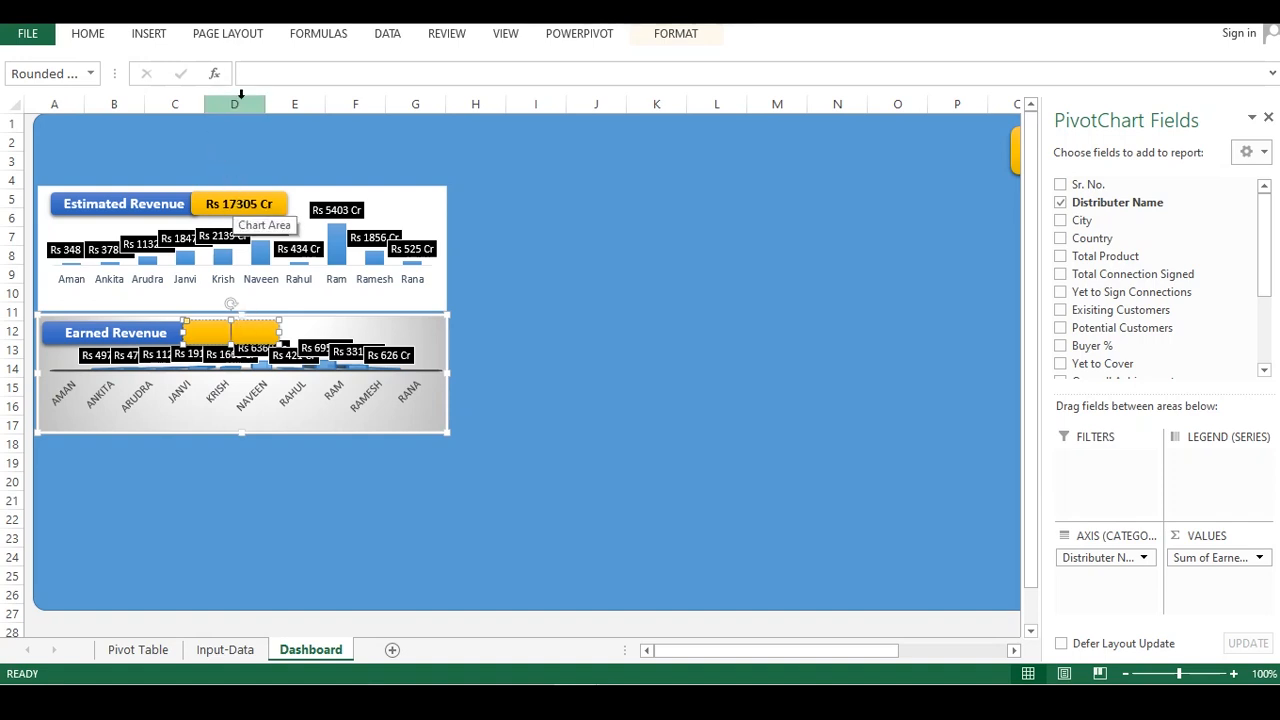
{"action": "left_click", "coordinate": [263, 74]}
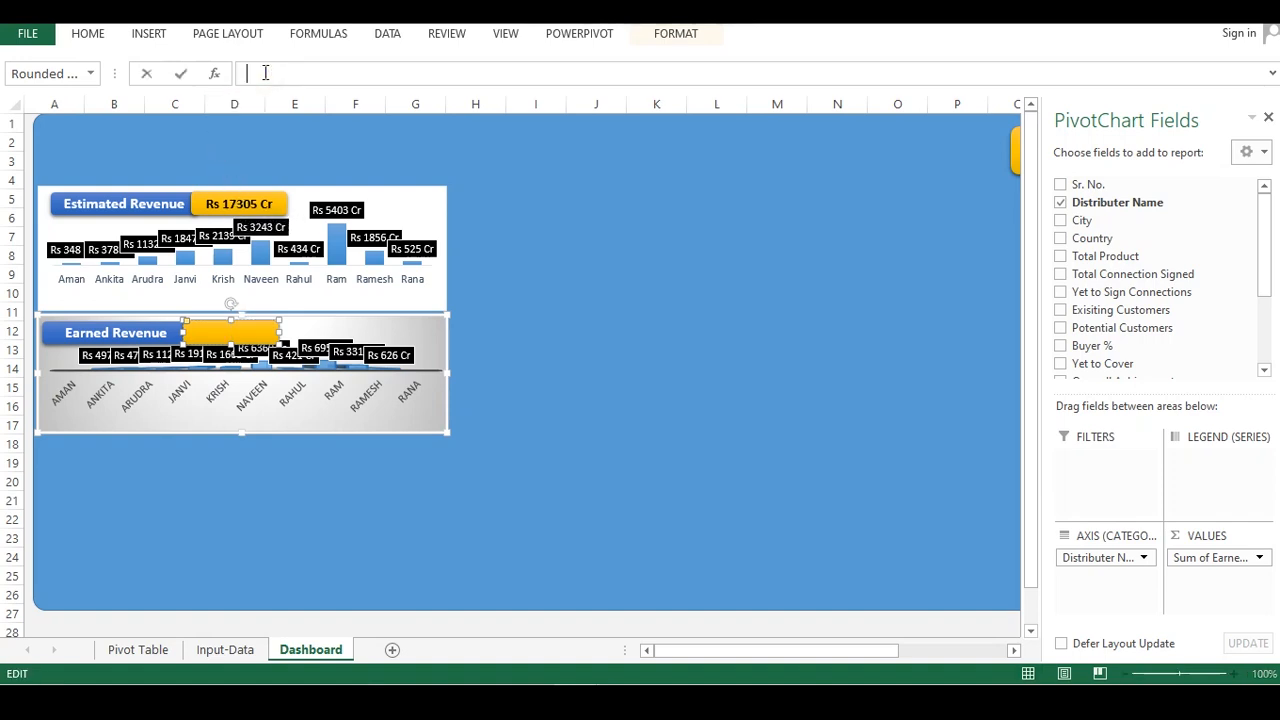
{"action": "type", "text": "="}
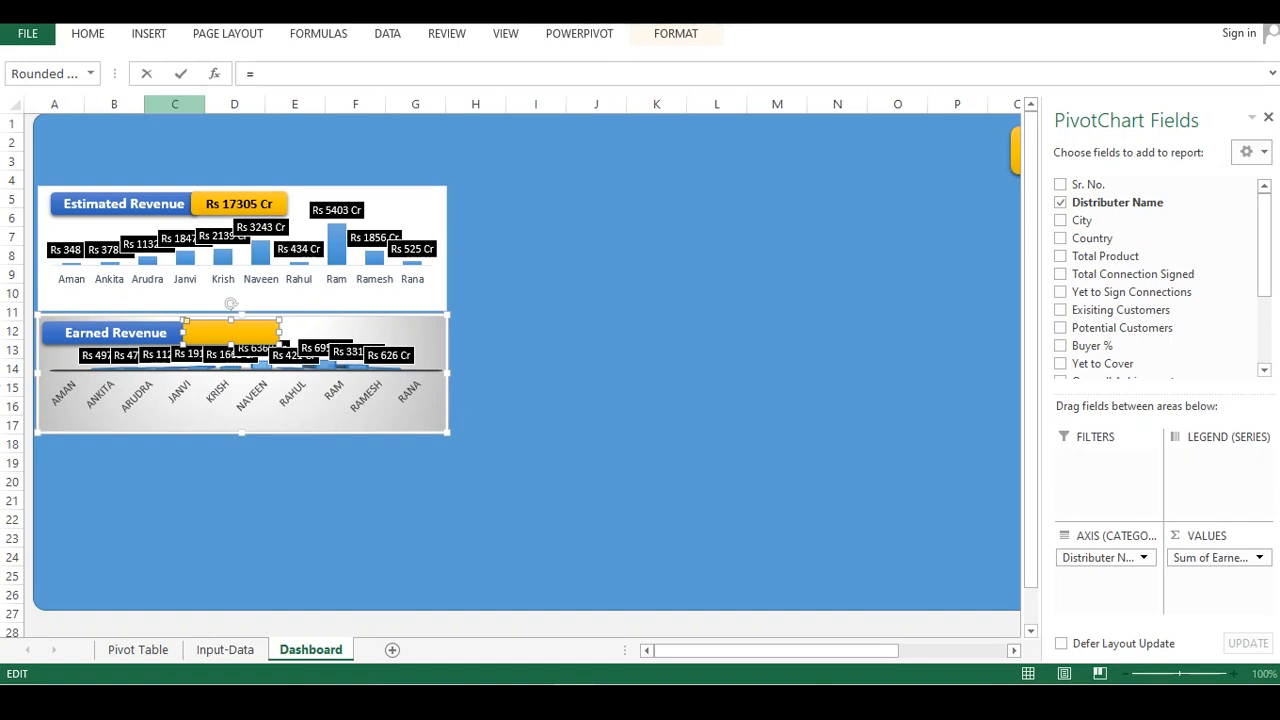
{"action": "left_click", "coordinate": [138, 650]}
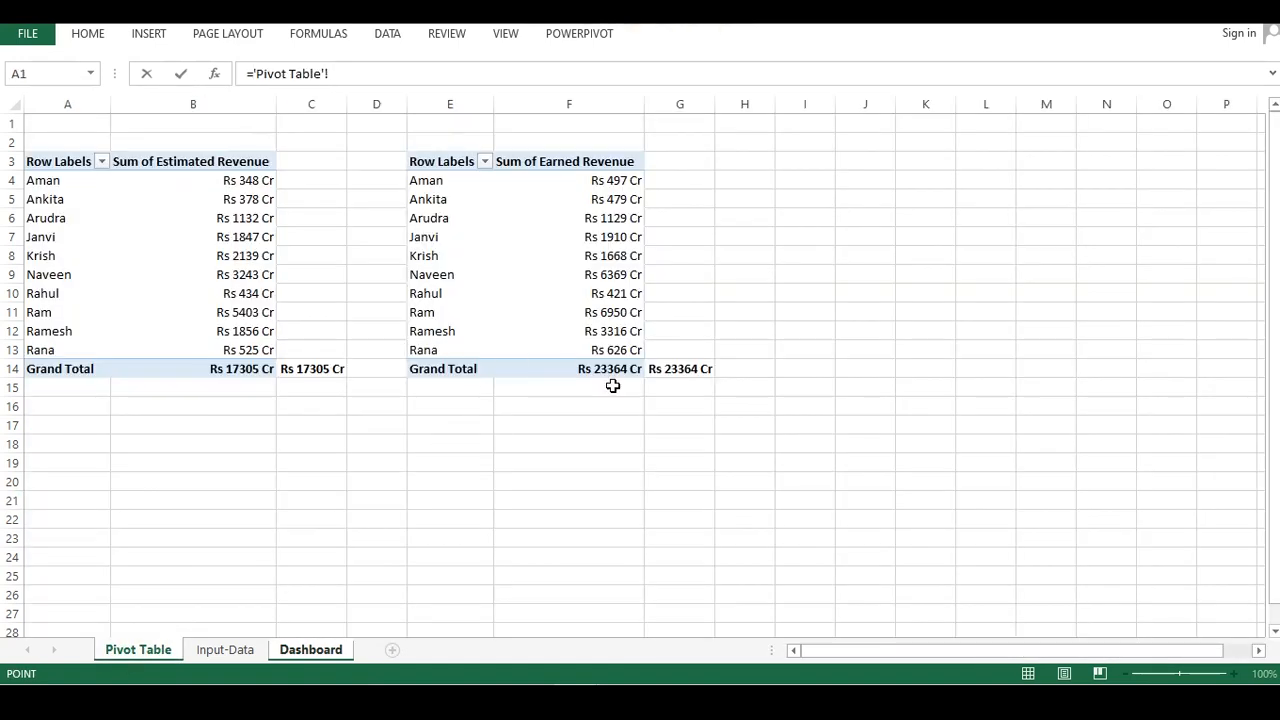
{"action": "left_click", "coordinate": [692, 367]}
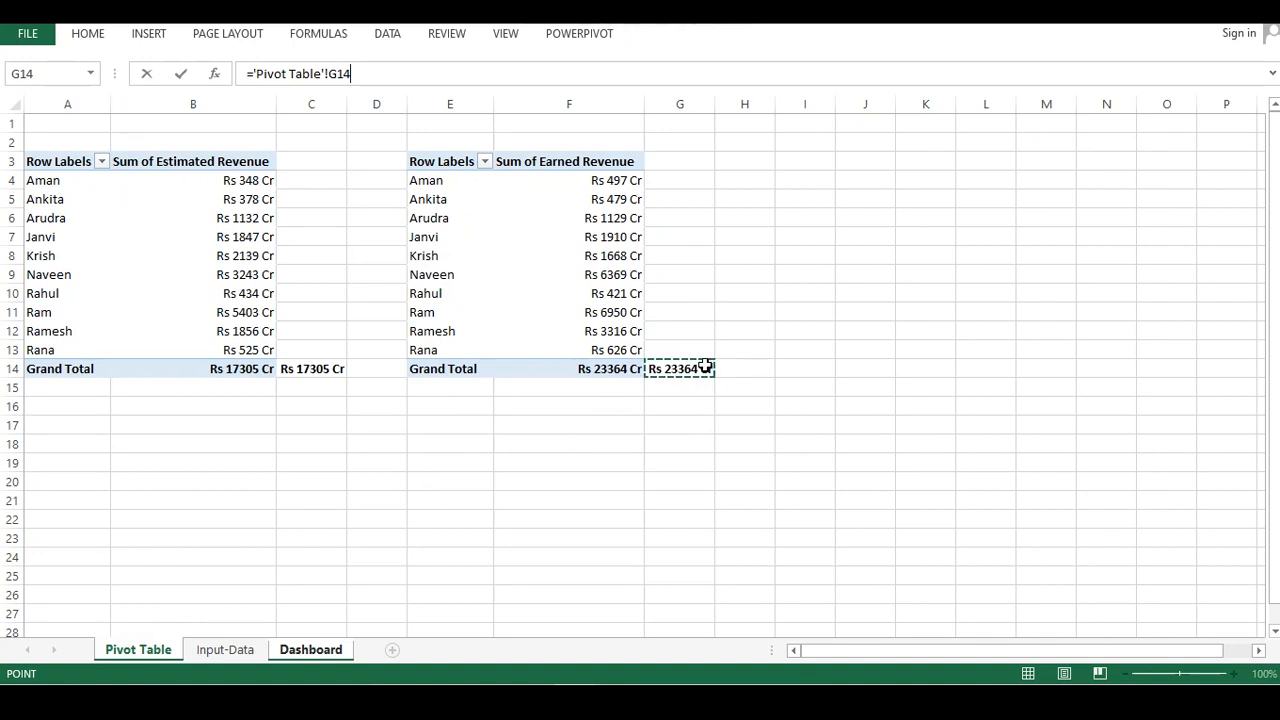
{"action": "key", "text": "Return"}
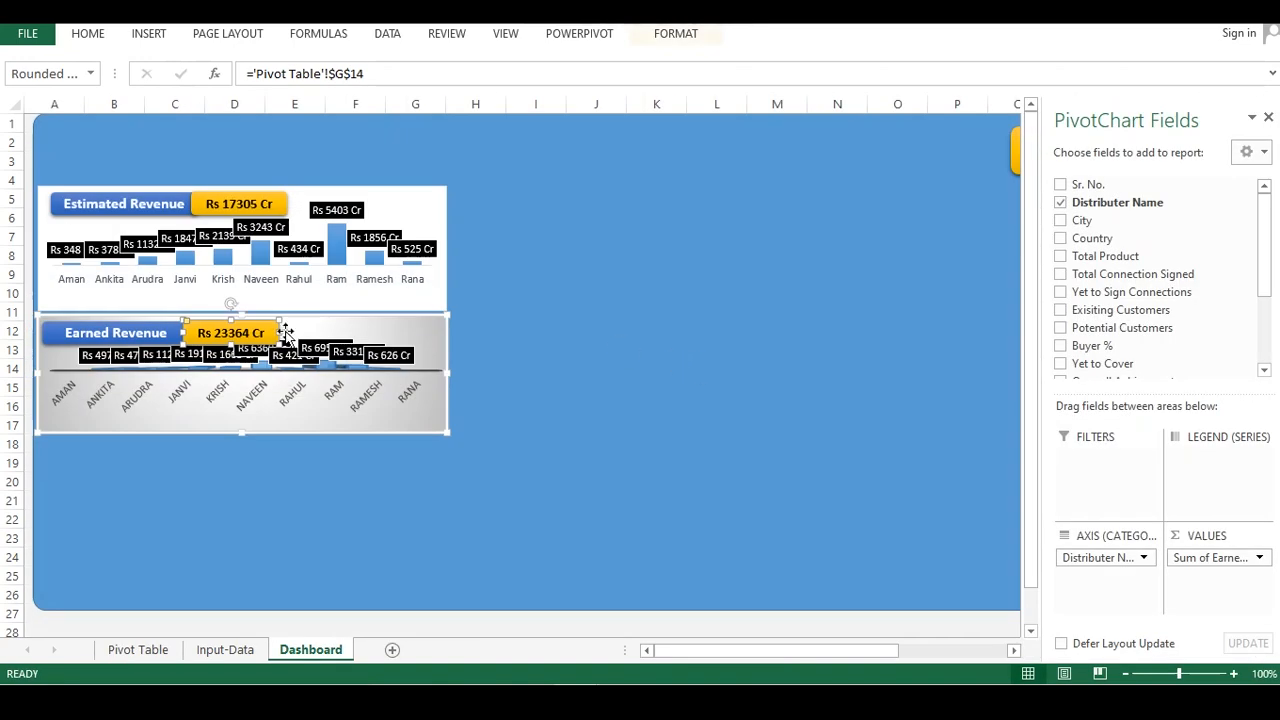
{"action": "left_click_drag", "start_coordinate": [277, 339], "coordinate": [278, 335]}
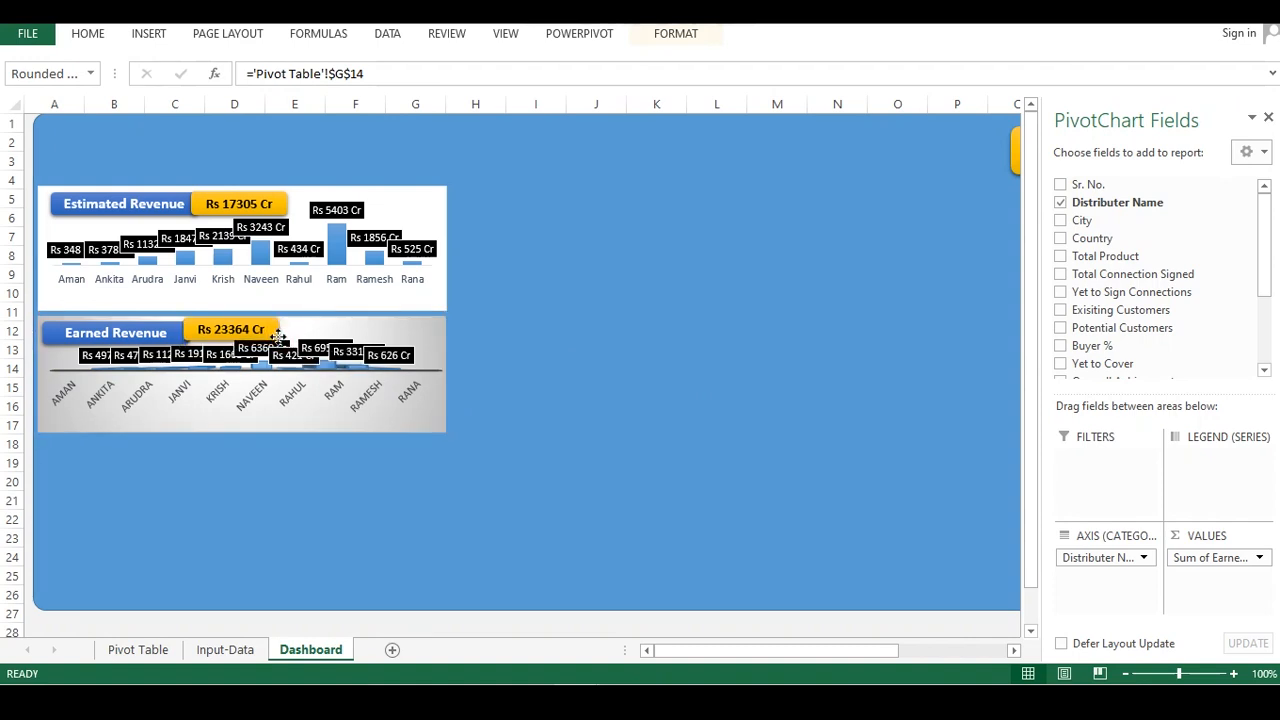
Make the earned revenue chart taller and stretch its plot area to fill the lower part
{"action": "left_click", "coordinate": [291, 376]}
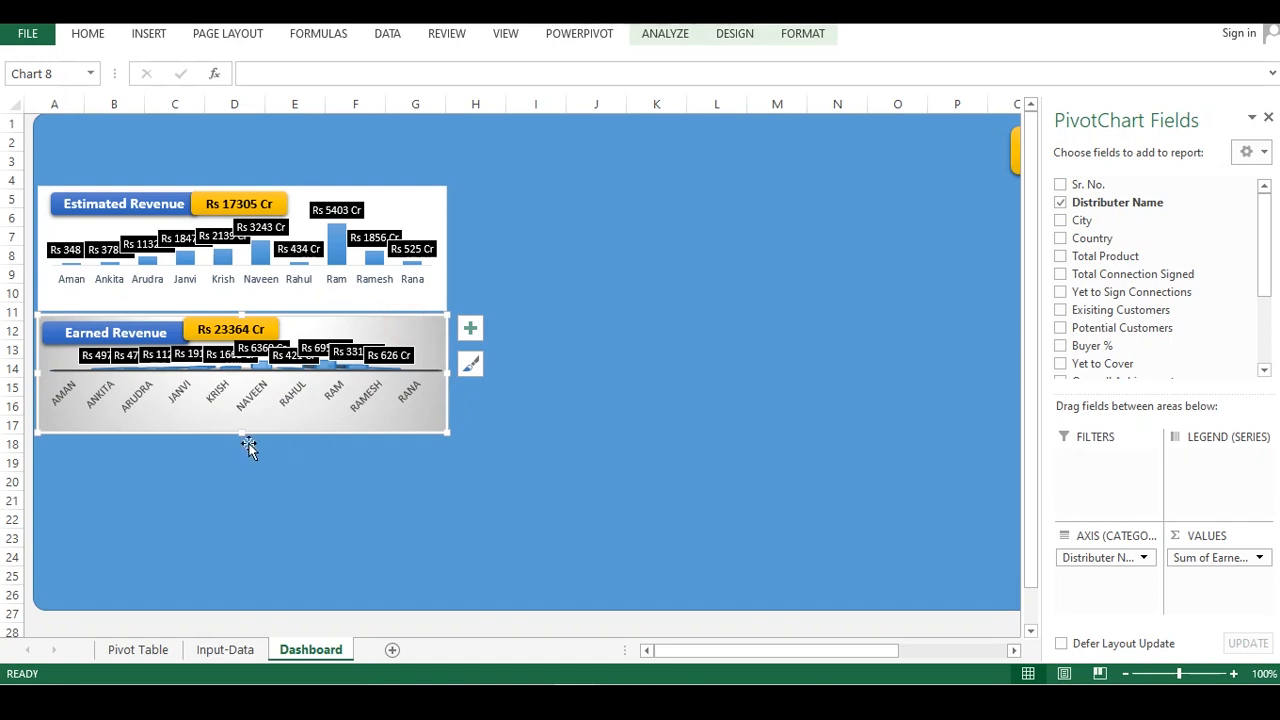
{"action": "left_click_drag", "start_coordinate": [242, 432], "coordinate": [240, 467]}
{"action": "left_click", "coordinate": [291, 402]}
{"action": "left_click", "coordinate": [258, 386]}
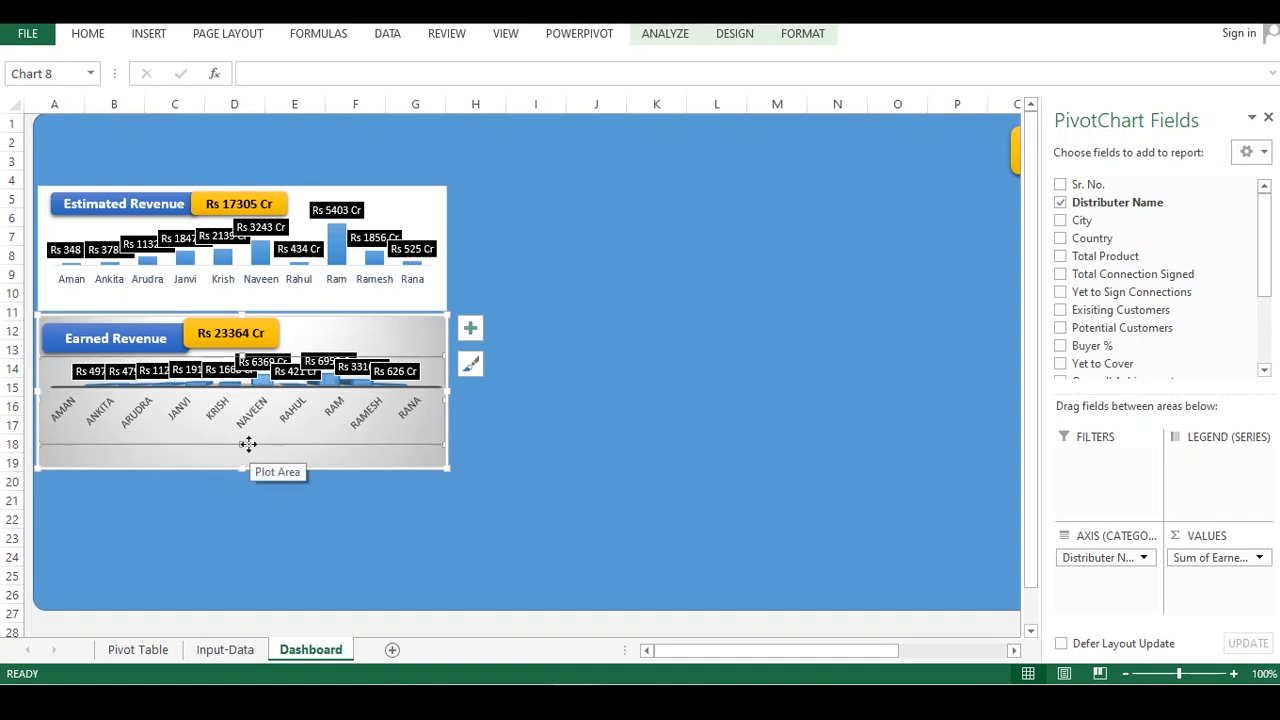
{"action": "left_click", "coordinate": [282, 440]}
{"action": "left_click_drag", "start_coordinate": [283, 457], "coordinate": [280, 482]}
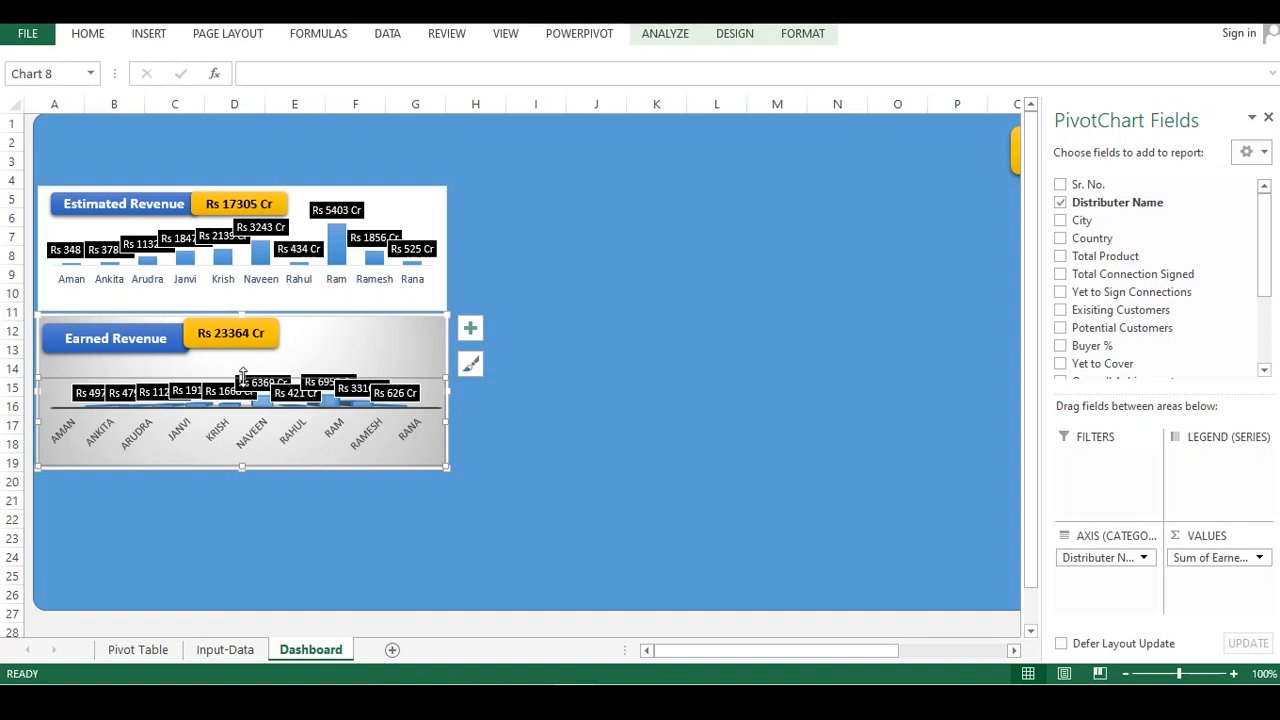
{"action": "left_click_drag", "start_coordinate": [242, 378], "coordinate": [248, 356]}
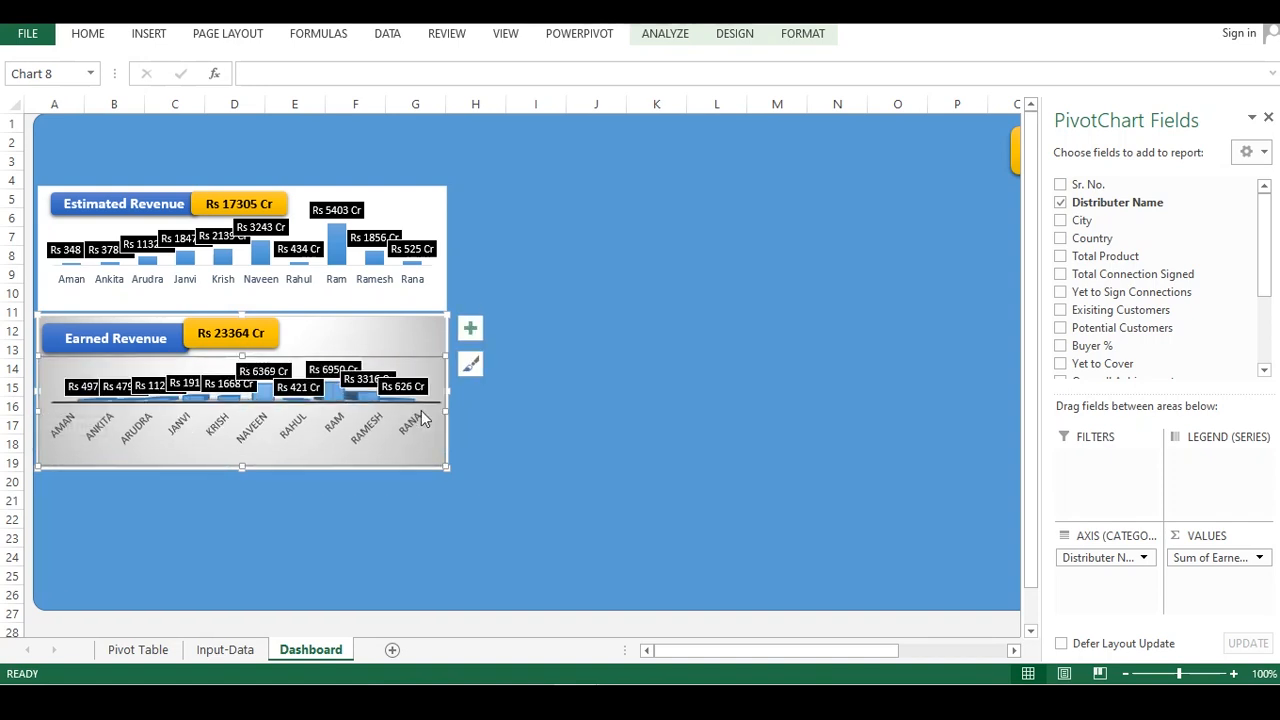
{"action": "left_click", "coordinate": [500, 393]}
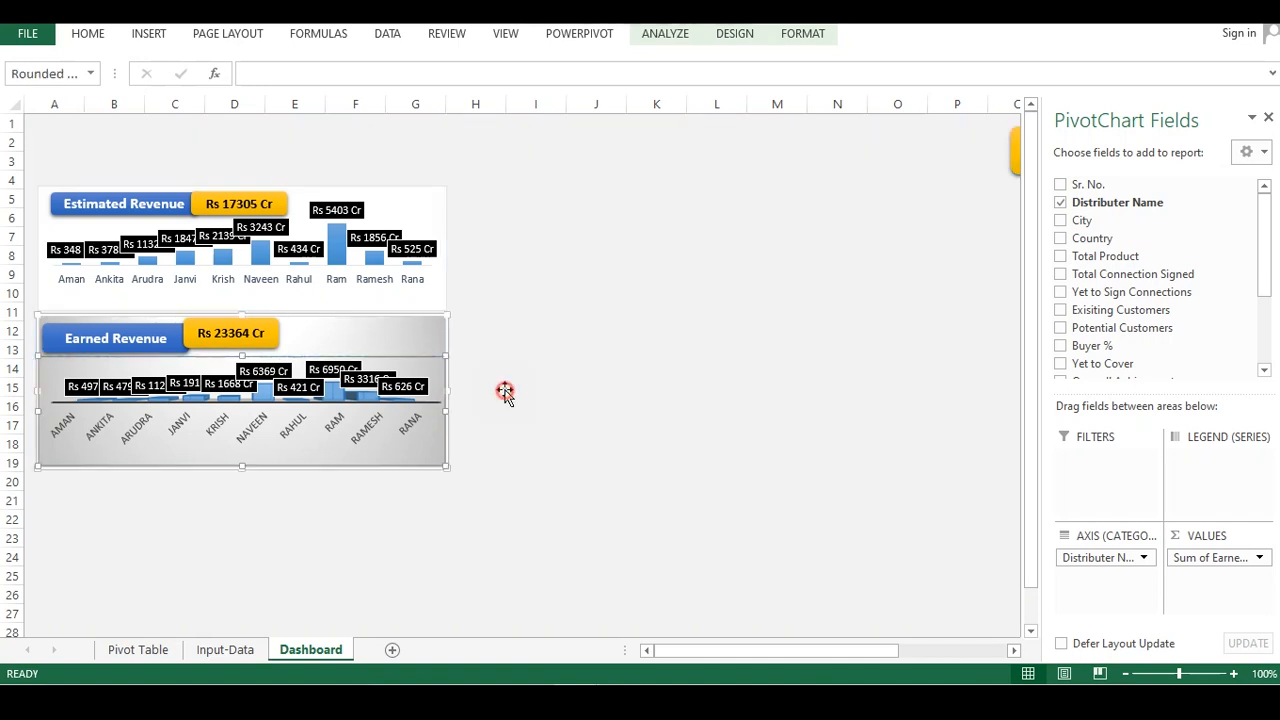
Align the Earned Revenue title and total shapes at the top of the earned revenue chart
{"action": "left_click", "coordinate": [225, 345]}
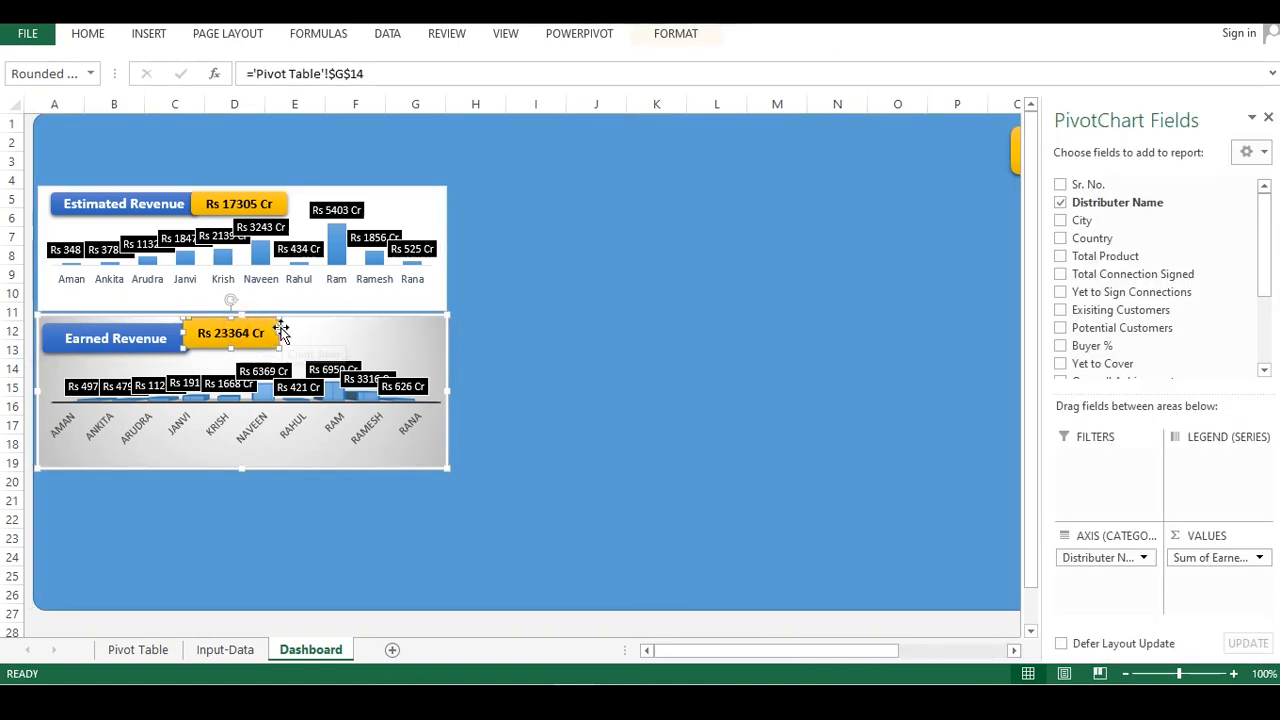
{"action": "left_click_drag", "start_coordinate": [283, 329], "coordinate": [287, 331]}
{"action": "left_click", "coordinate": [152, 328]}
{"action": "left_click", "coordinate": [329, 329]}
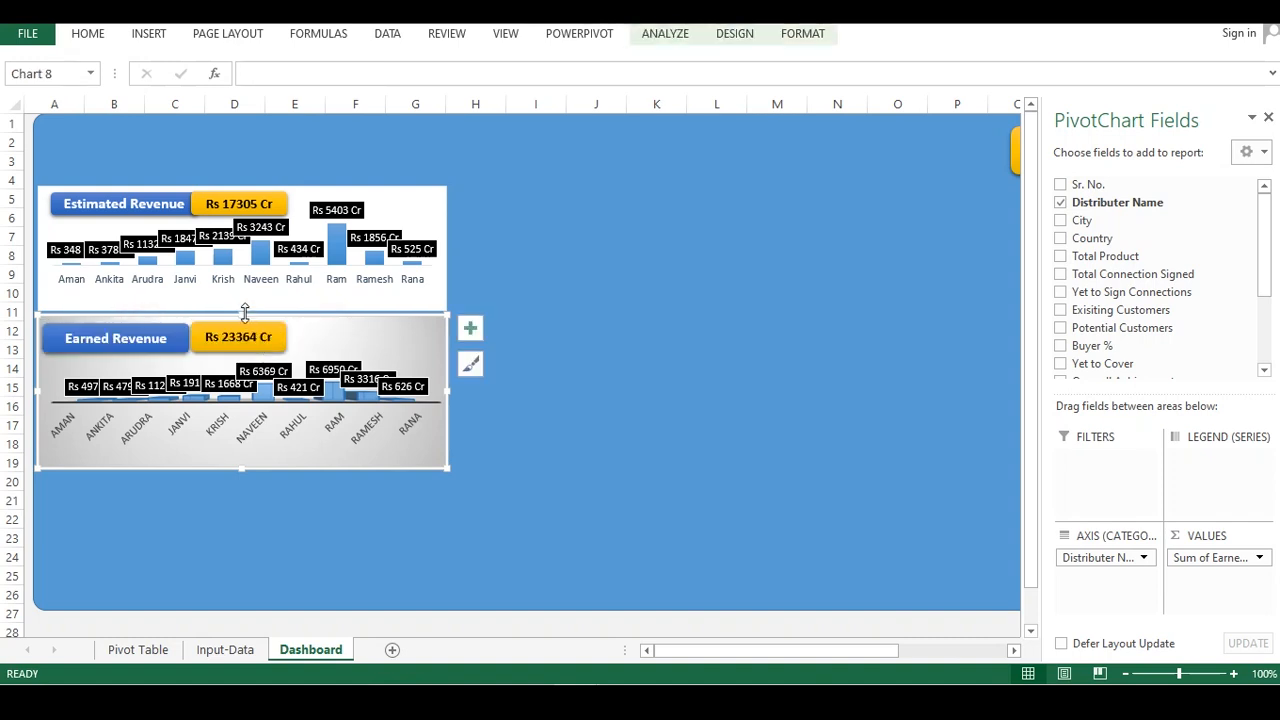
{"action": "left_click_drag", "start_coordinate": [242, 315], "coordinate": [243, 318]}
{"action": "left_click", "coordinate": [478, 261]}
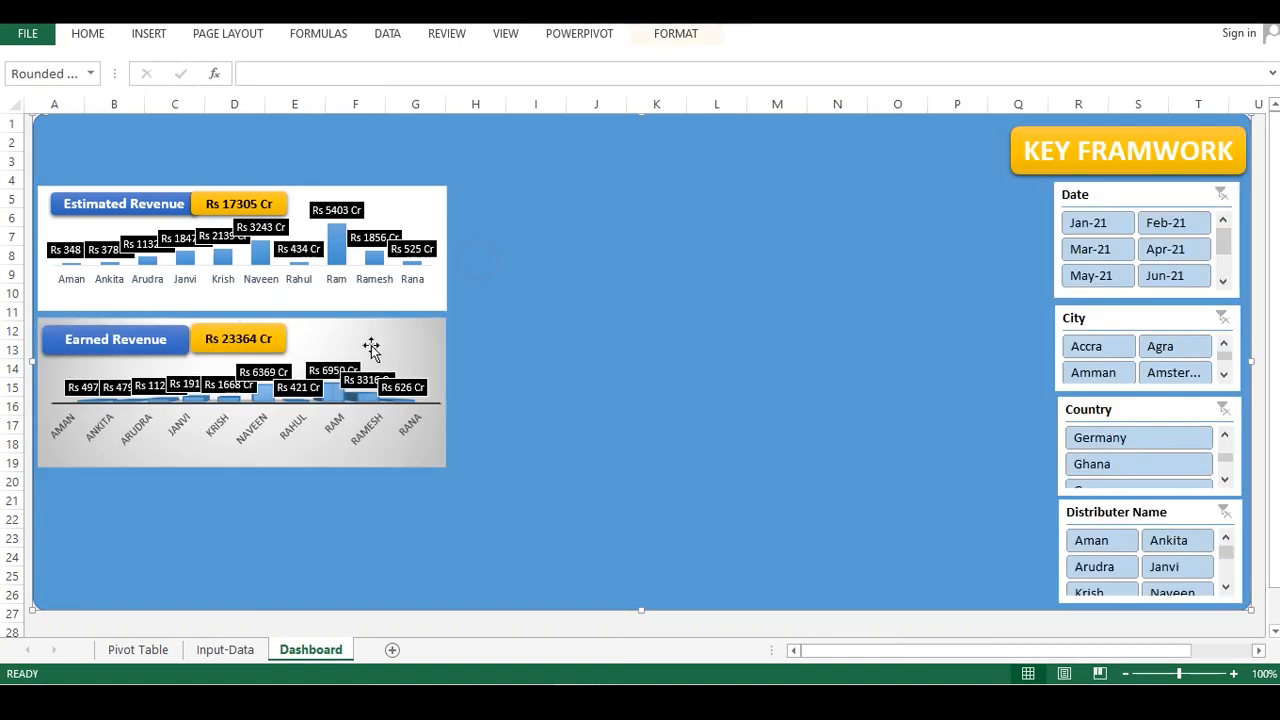
{"action": "left_click", "coordinate": [155, 333]}
{"action": "left_click_drag", "start_coordinate": [152, 324], "coordinate": [218, 321]}
{"action": "left_click", "coordinate": [236, 330]}
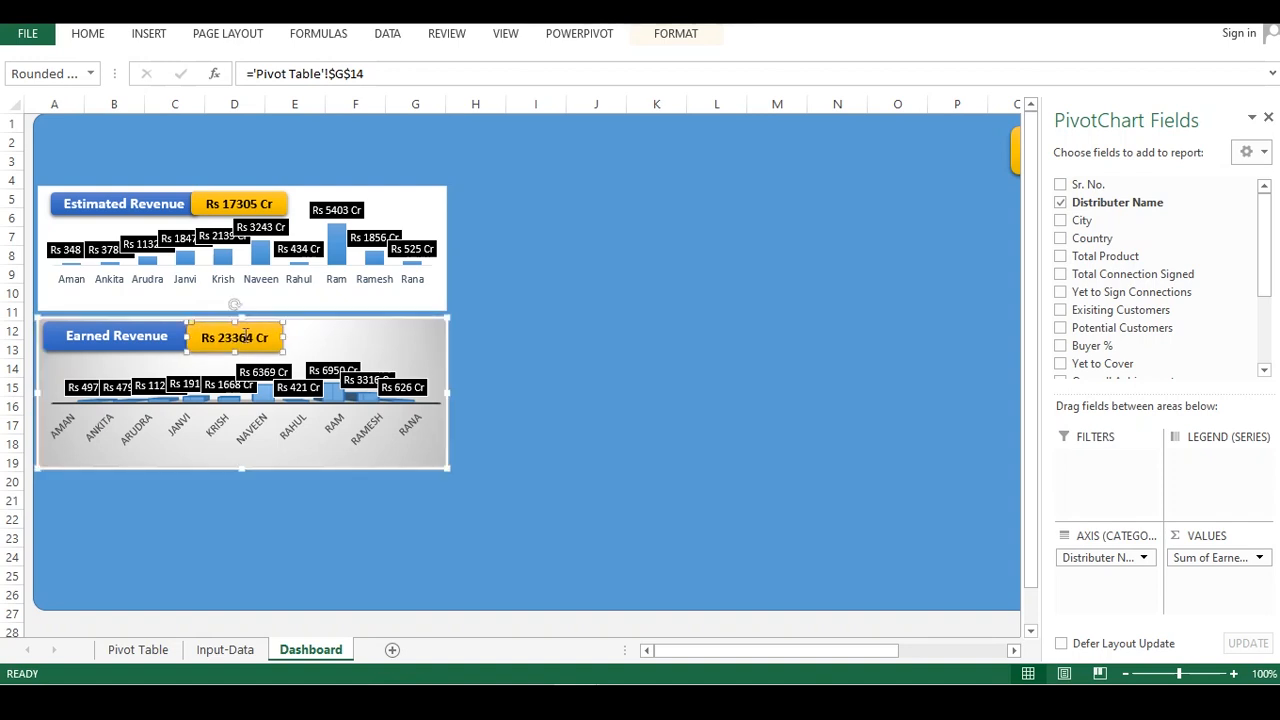
{"action": "left_click", "coordinate": [520, 291]}
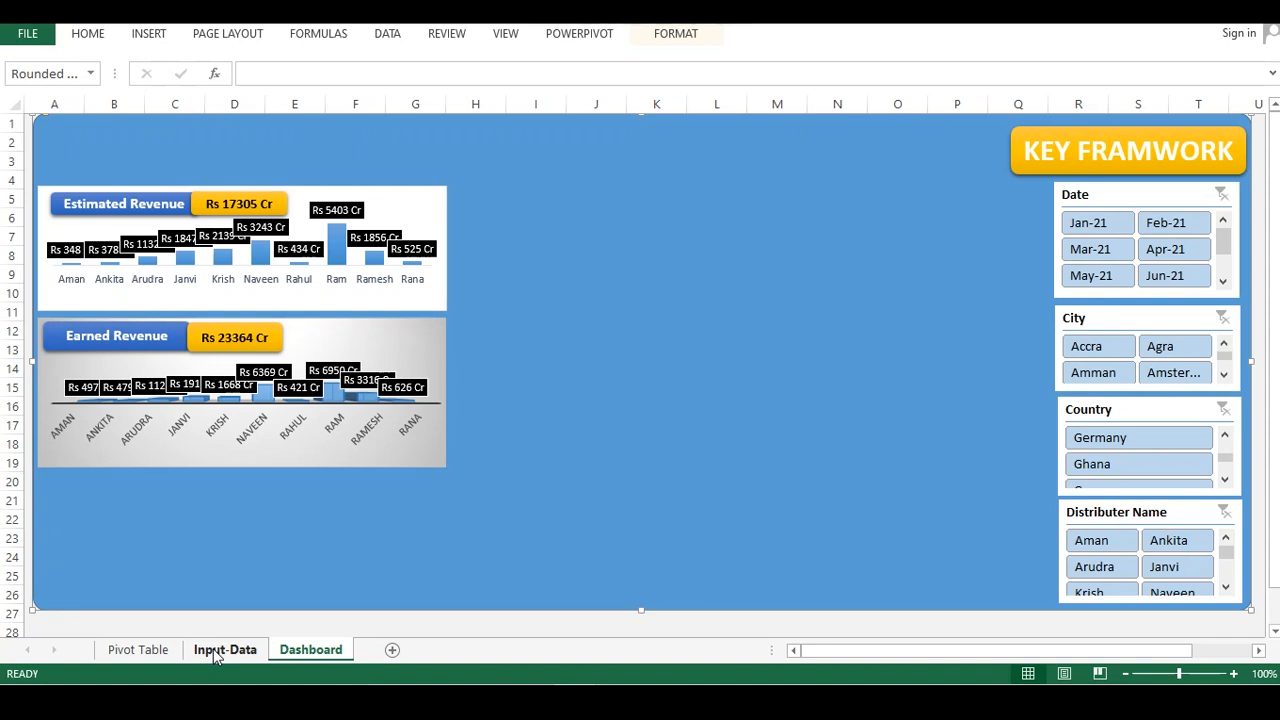
Copy the earned revenue pivot table on the Pivot Table sheet and paste a duplicate starting at cell I2
{"action": "left_click", "coordinate": [141, 651]}
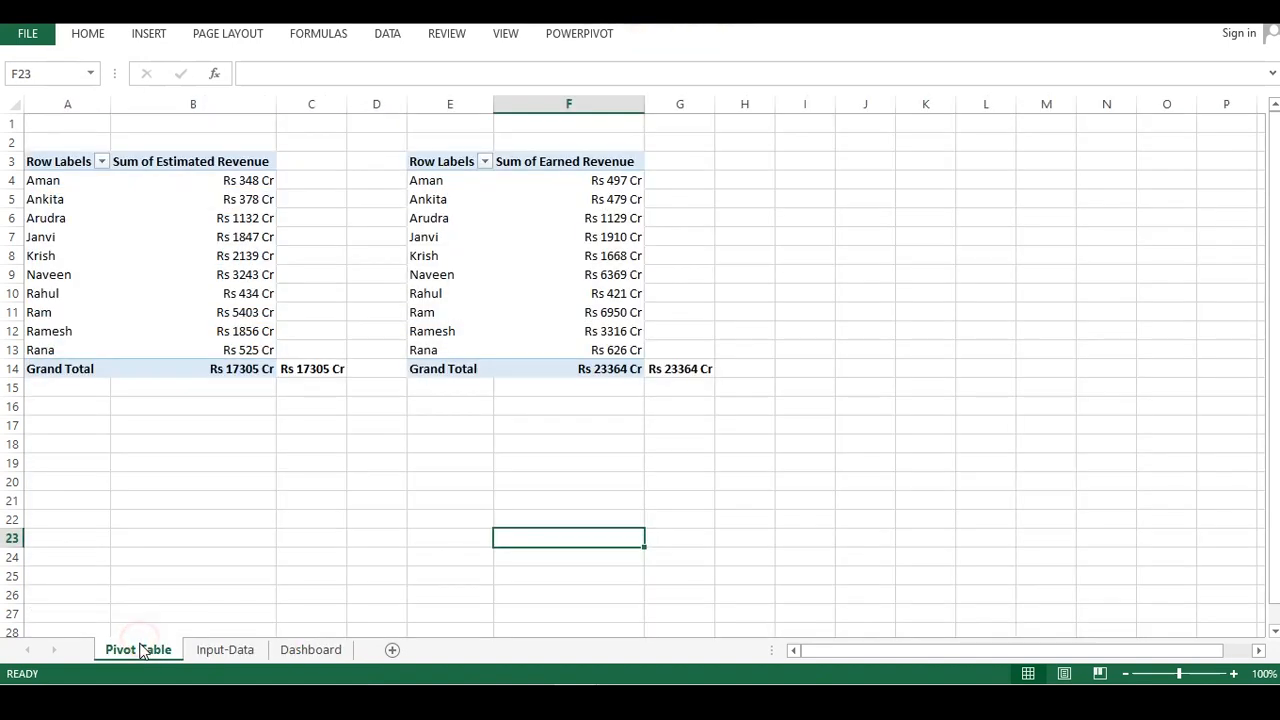
{"action": "left_click", "coordinate": [523, 294]}
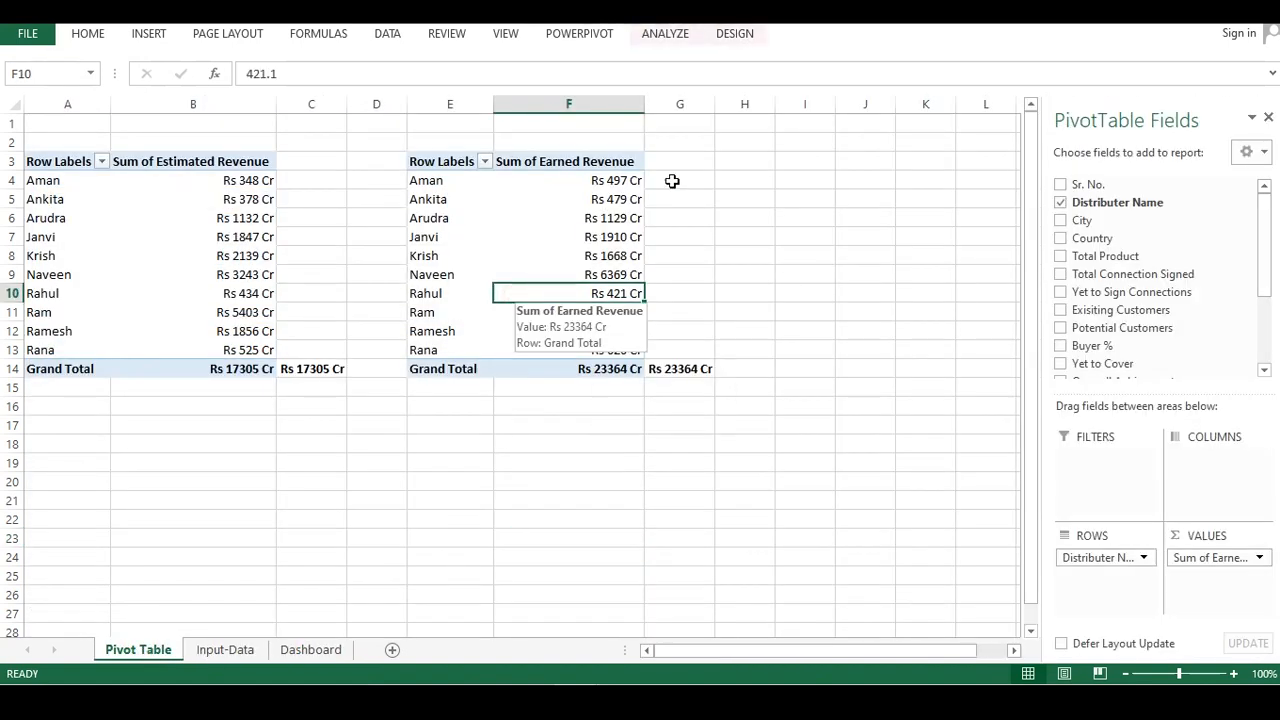
{"action": "left_click_drag", "start_coordinate": [395, 149], "coordinate": [710, 372]}
{"action": "key", "text": "ctrl+c"}
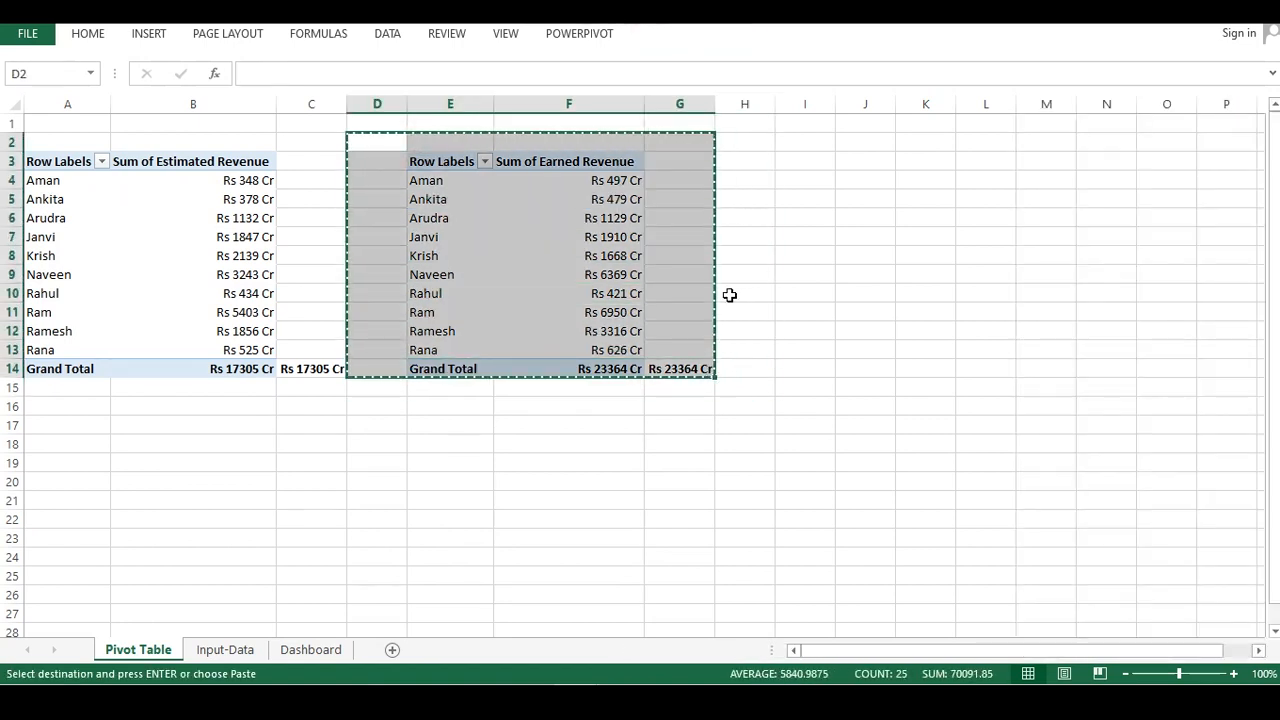
{"action": "left_click", "coordinate": [784, 141]}
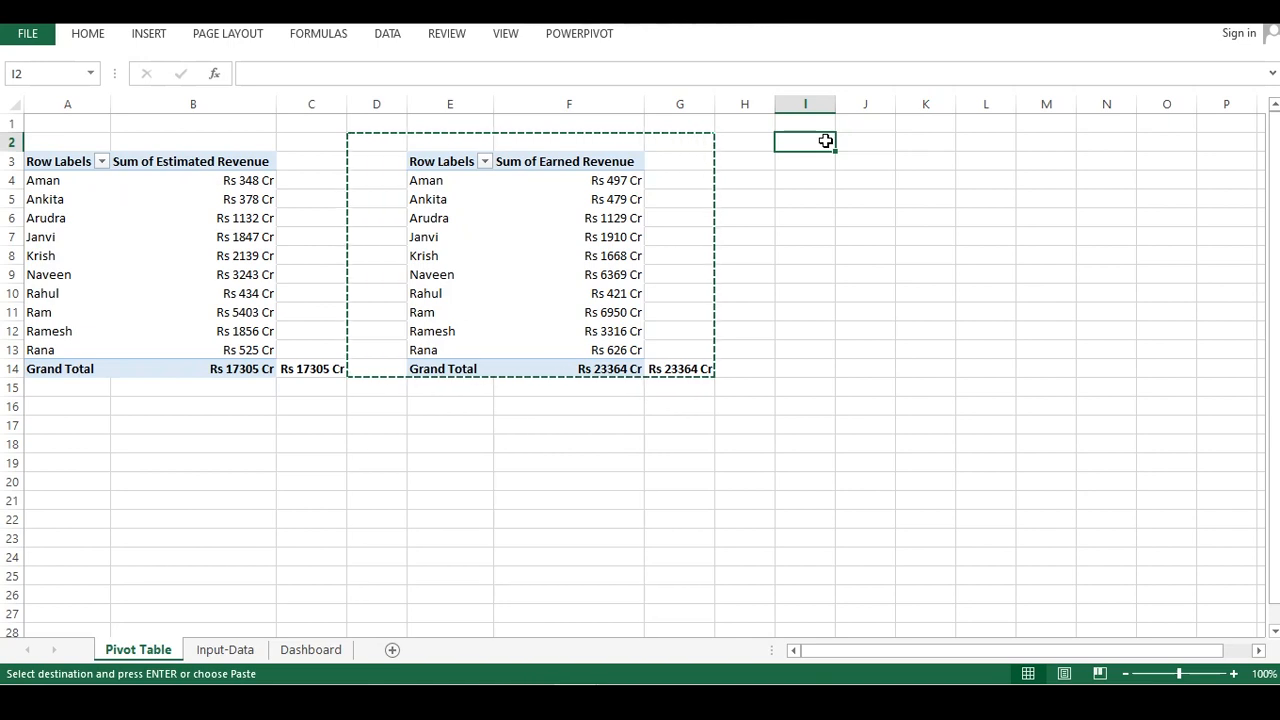
{"action": "key", "text": "ctrl+v"}
{"action": "left_click_drag", "start_coordinate": [958, 104], "coordinate": [1150, 108]}
{"action": "left_click", "coordinate": [956, 425]}
{"action": "left_click", "coordinate": [1062, 365]}
{"action": "left_click", "coordinate": [957, 222]}
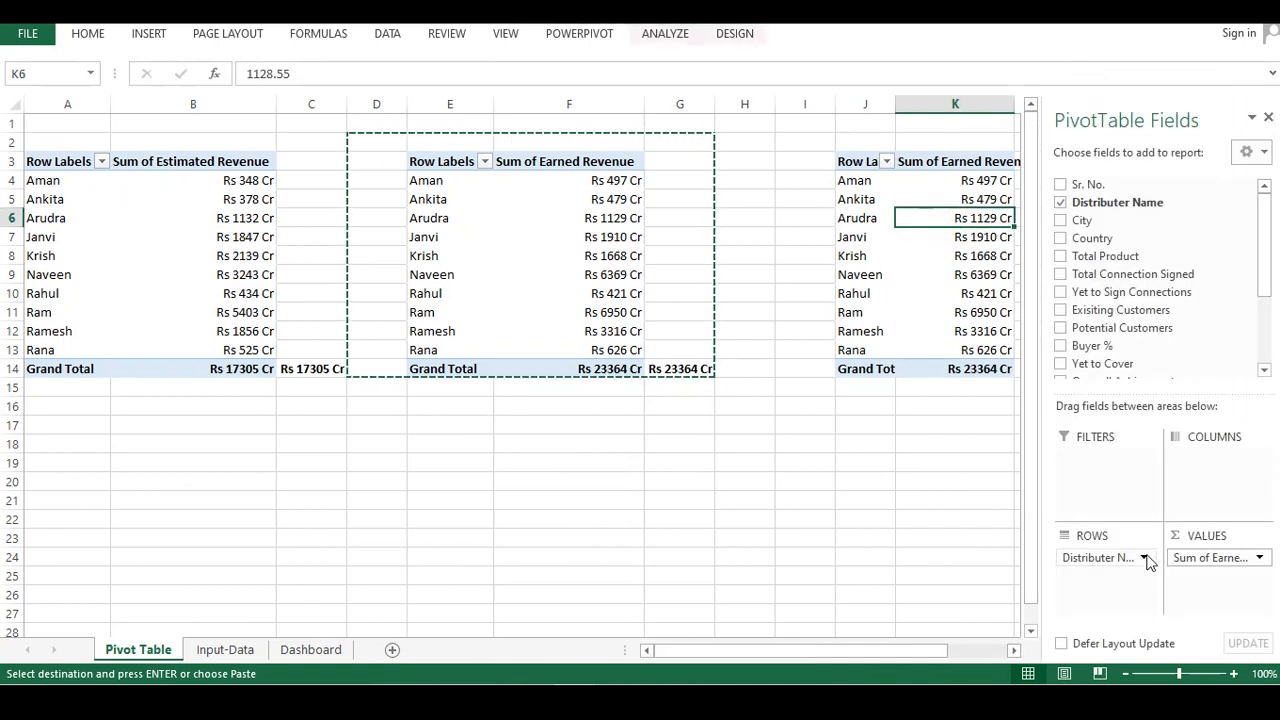
Replace the duplicate's value field with Earned Revenue Beyond Target
{"action": "left_click_drag", "start_coordinate": [1210, 560], "coordinate": [829, 477]}
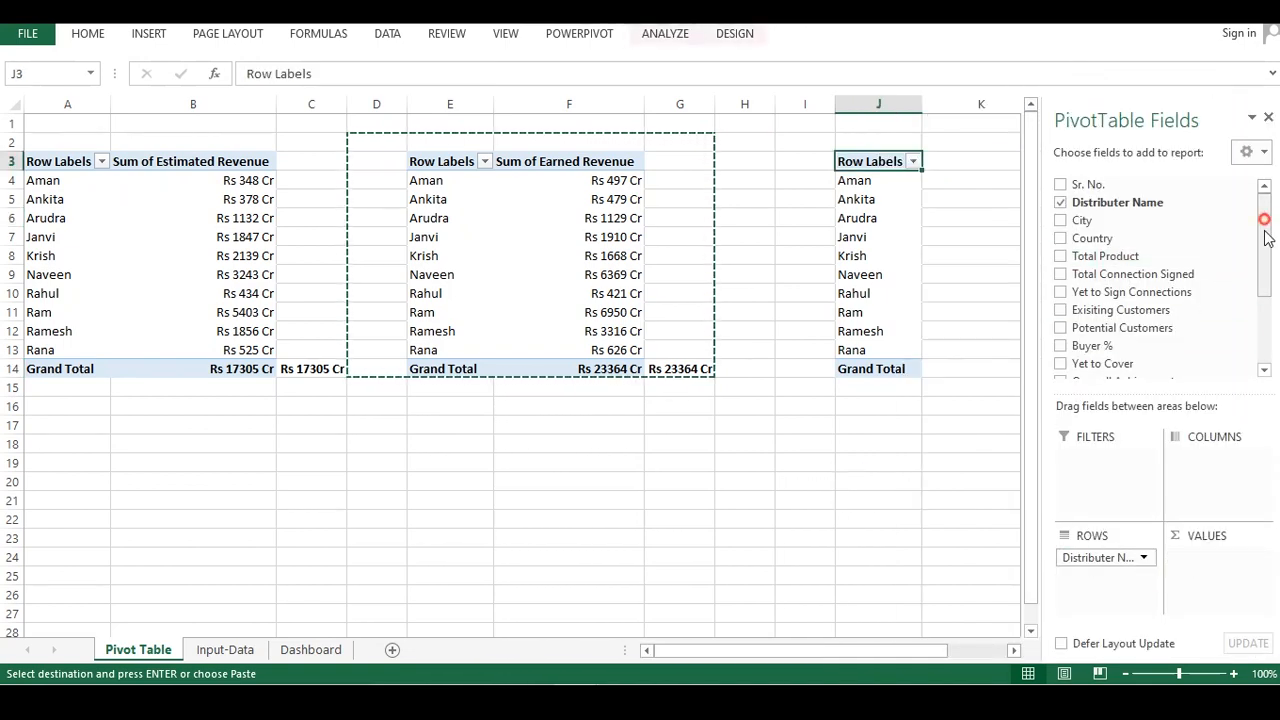
{"action": "left_click_drag", "start_coordinate": [1265, 214], "coordinate": [1265, 280]}
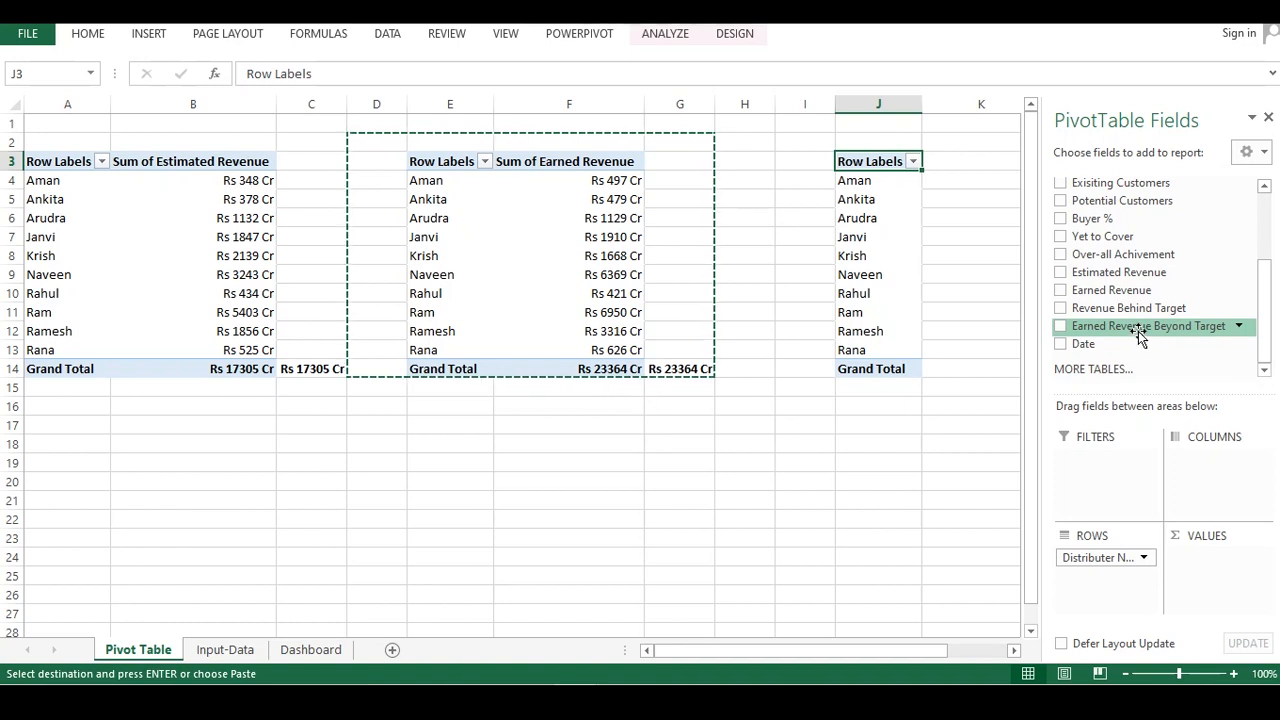
{"action": "left_click_drag", "start_coordinate": [1115, 338], "coordinate": [1212, 558]}
{"action": "left_click_drag", "start_coordinate": [940, 462], "coordinate": [1100, 462]}
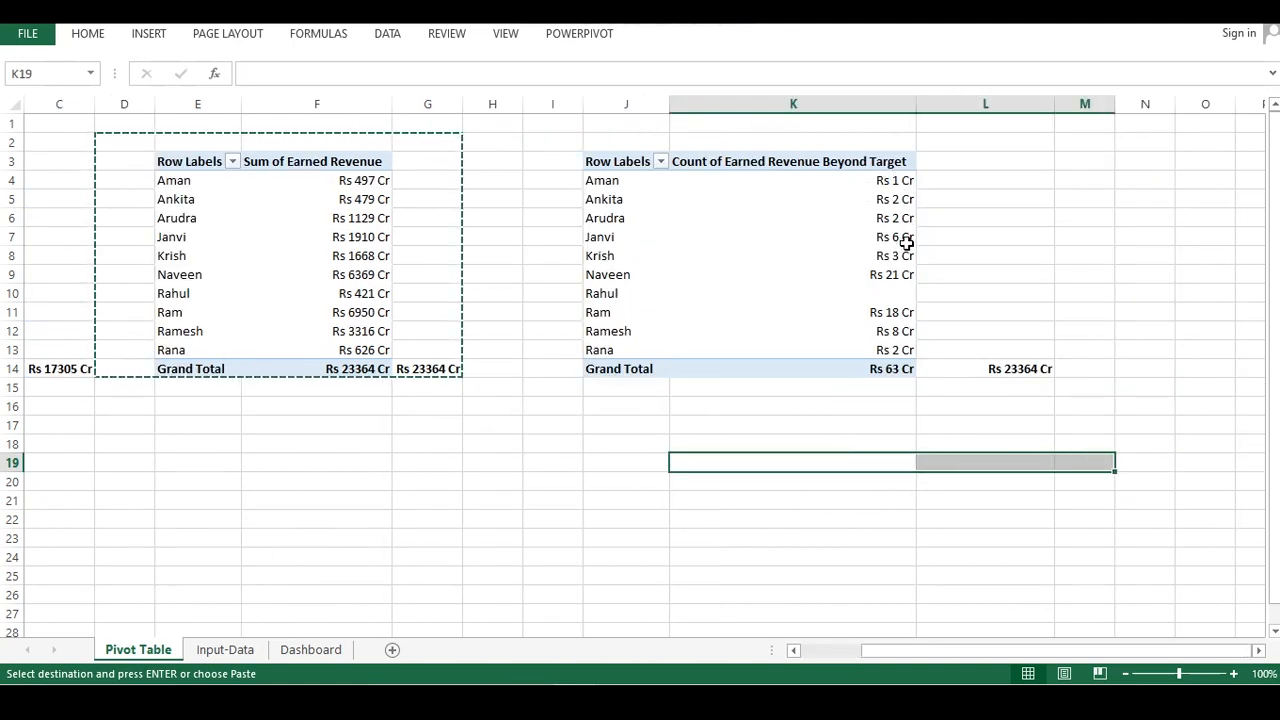
{"action": "left_click", "coordinate": [814, 292]}
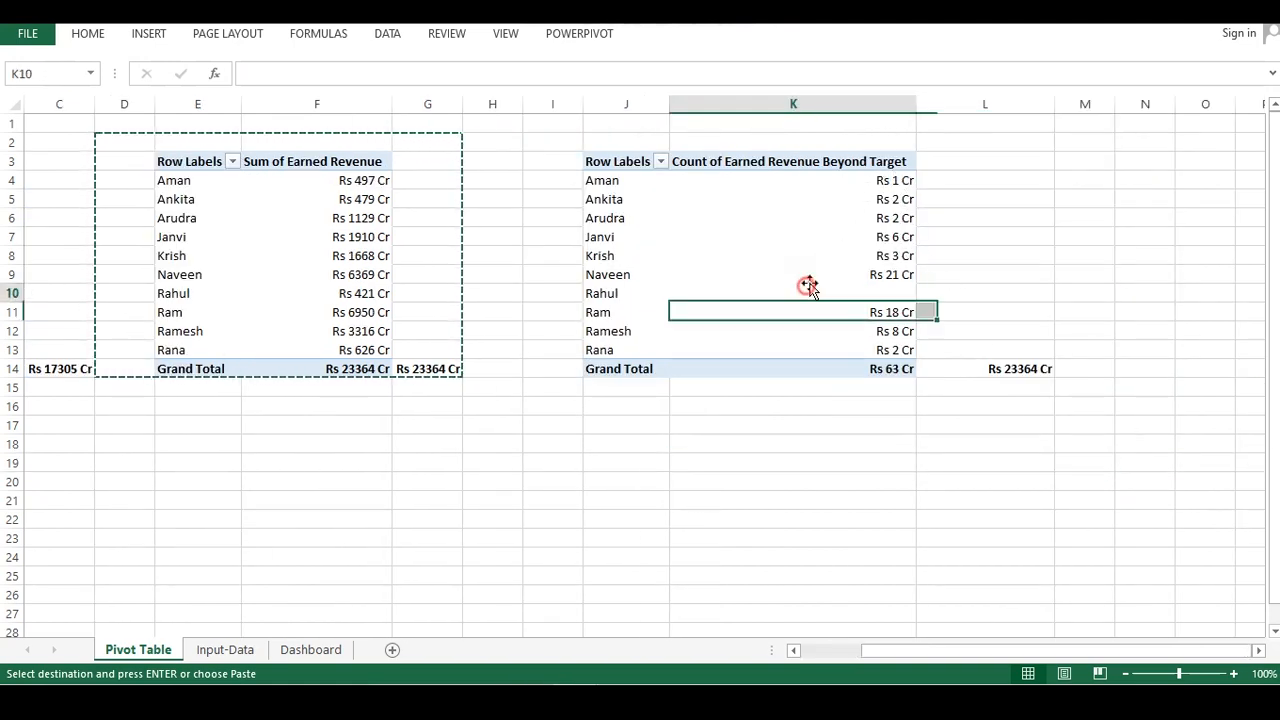
{"action": "left_click", "coordinate": [711, 162]}
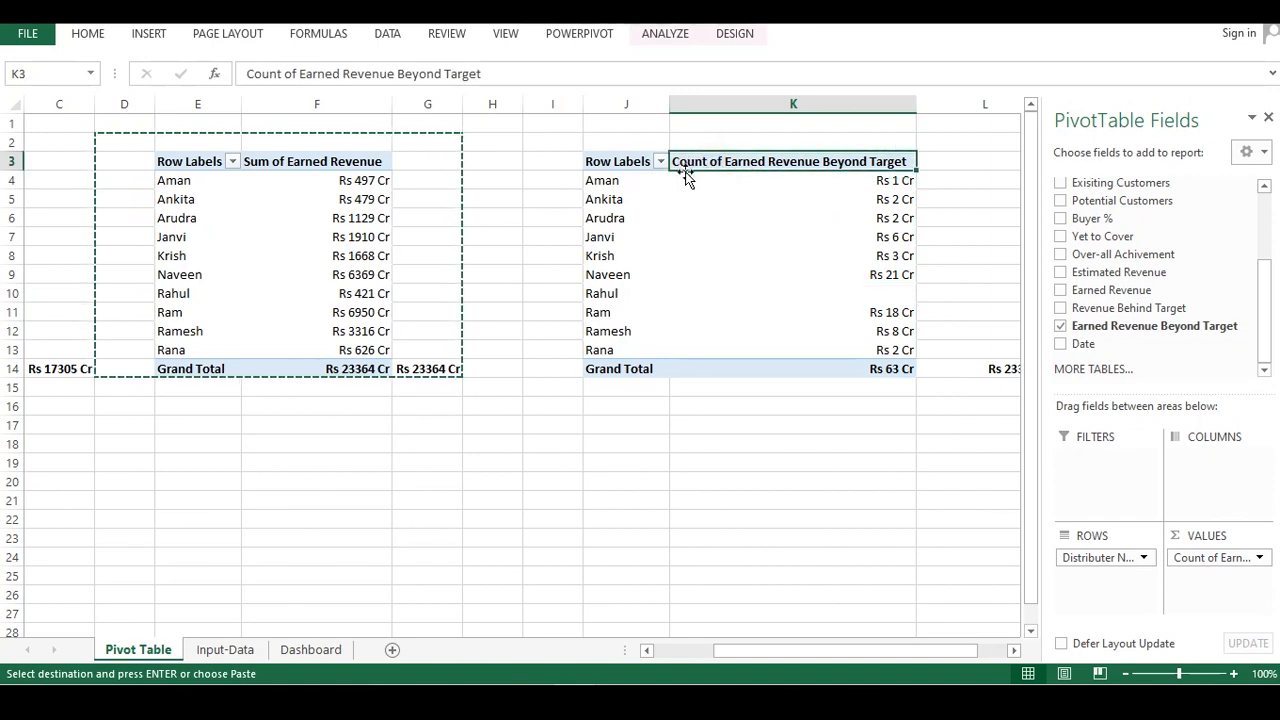
Set the Earned Revenue Beyond Target value field to summarize by Sum
{"action": "left_click", "coordinate": [1211, 558]}
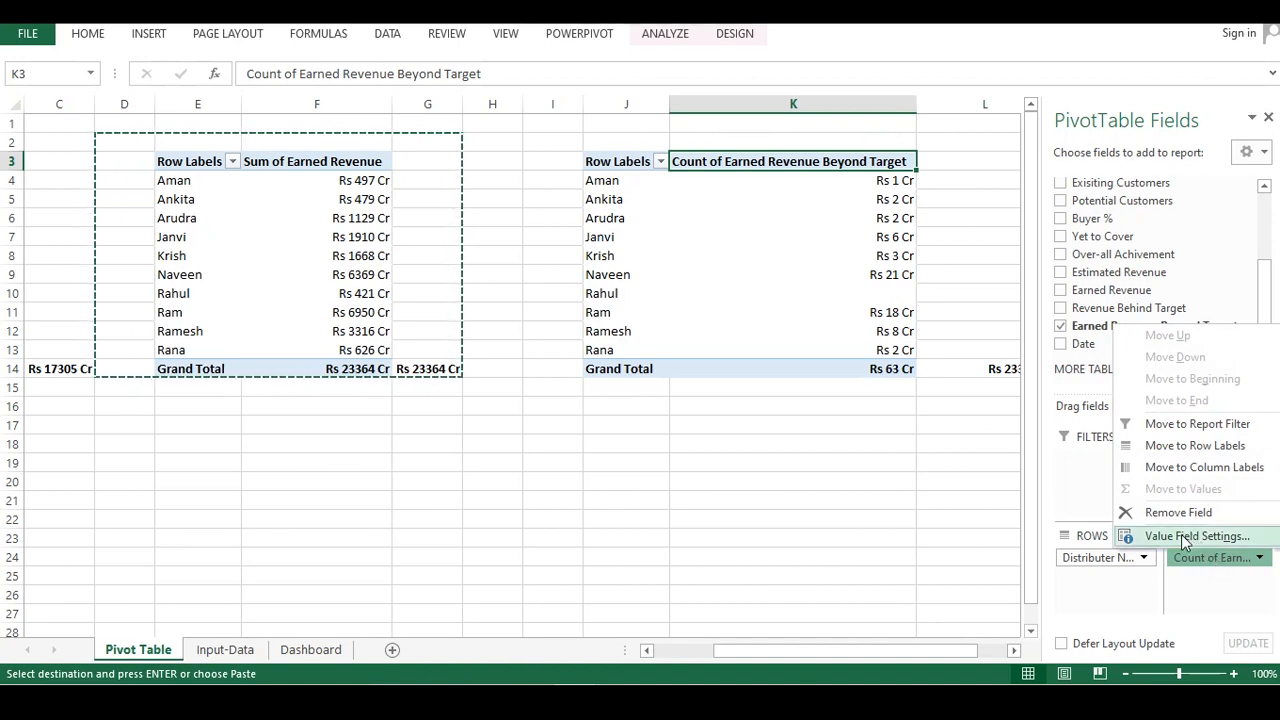
{"action": "left_click", "coordinate": [1182, 537]}
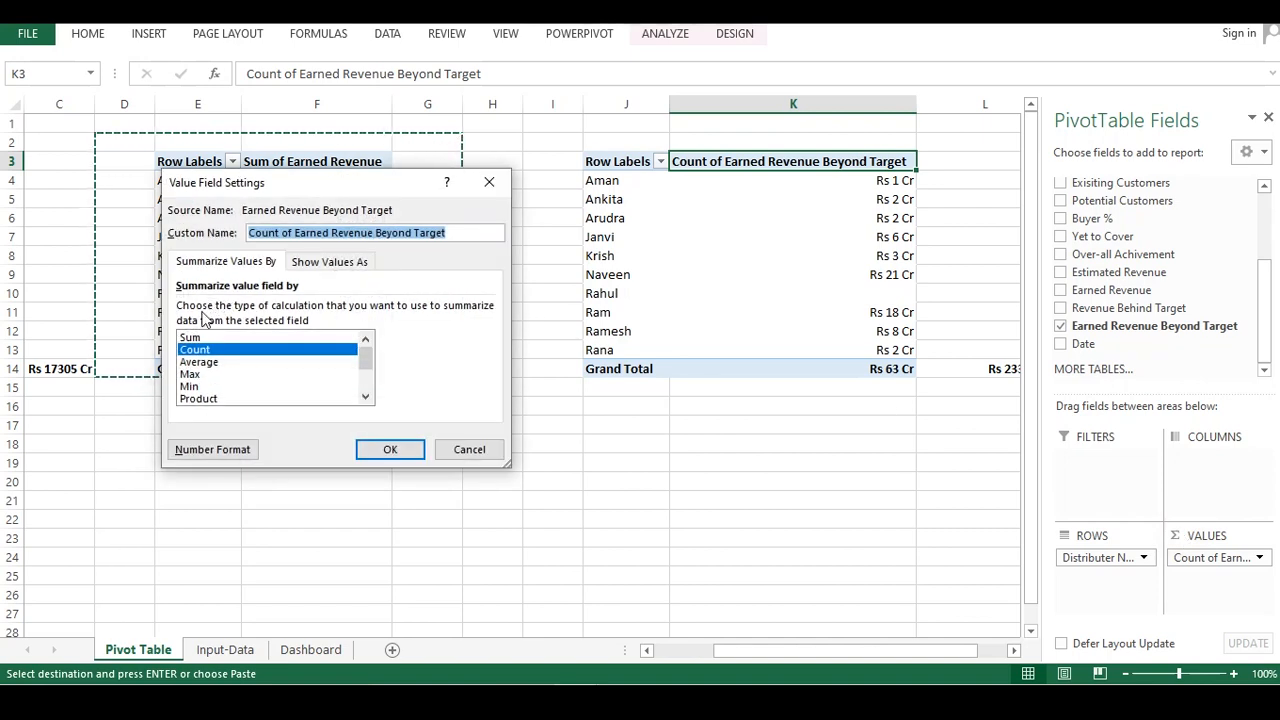
{"action": "left_click", "coordinate": [390, 449]}
{"action": "left_click", "coordinate": [883, 426]}
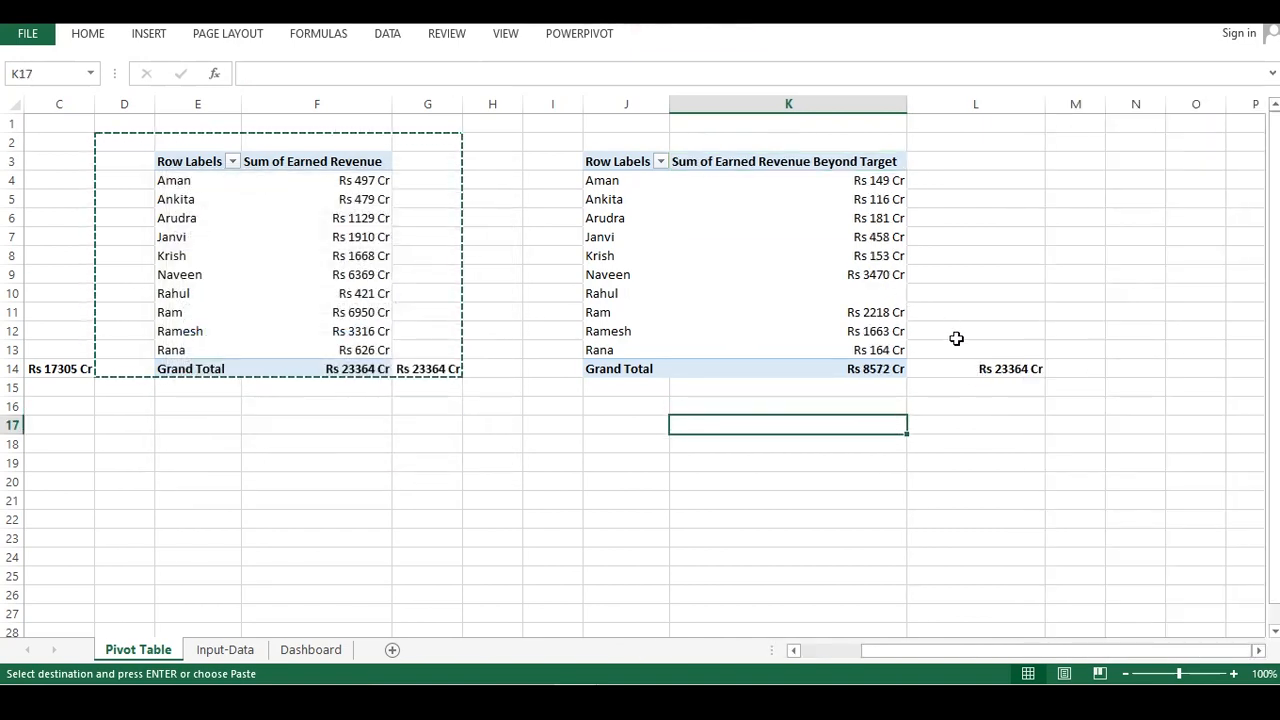
Link cell L14 by formula to the Earned Revenue Beyond Target pivot table's grand total
{"action": "left_click", "coordinate": [978, 371]}
{"action": "type", "text": "="}
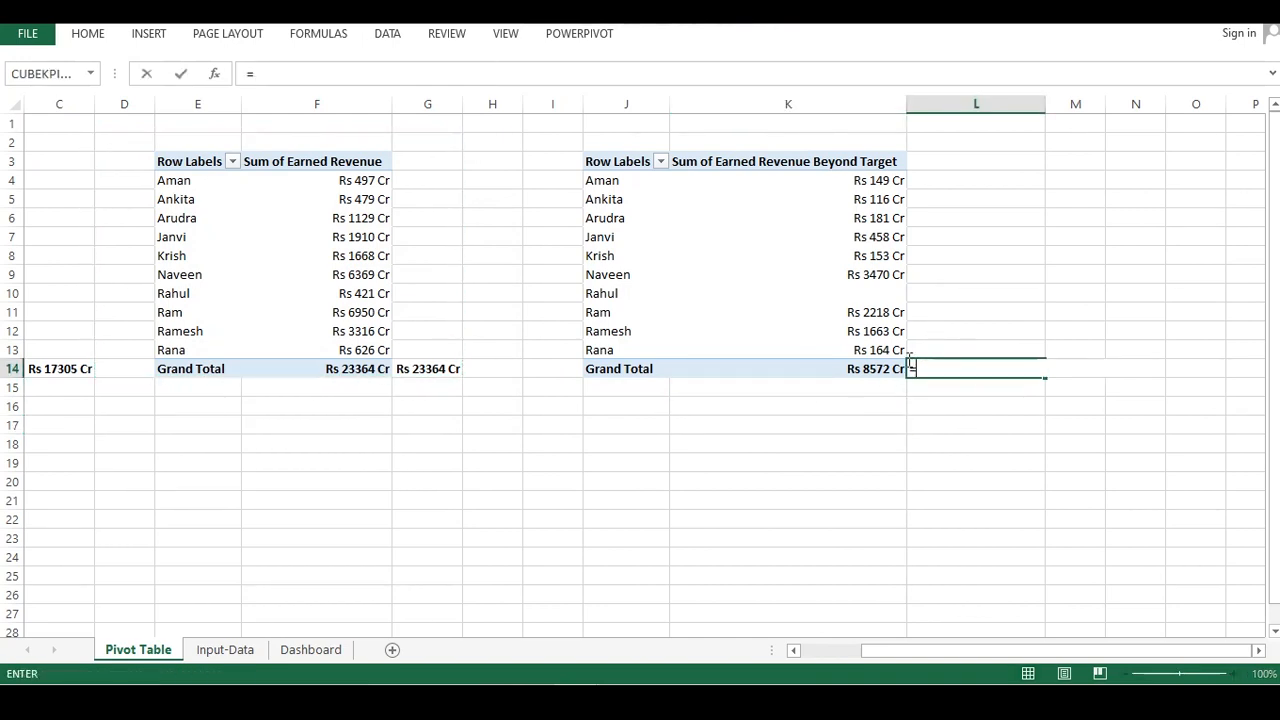
{"action": "left_click", "coordinate": [871, 370]}
{"action": "key", "text": "Return"}
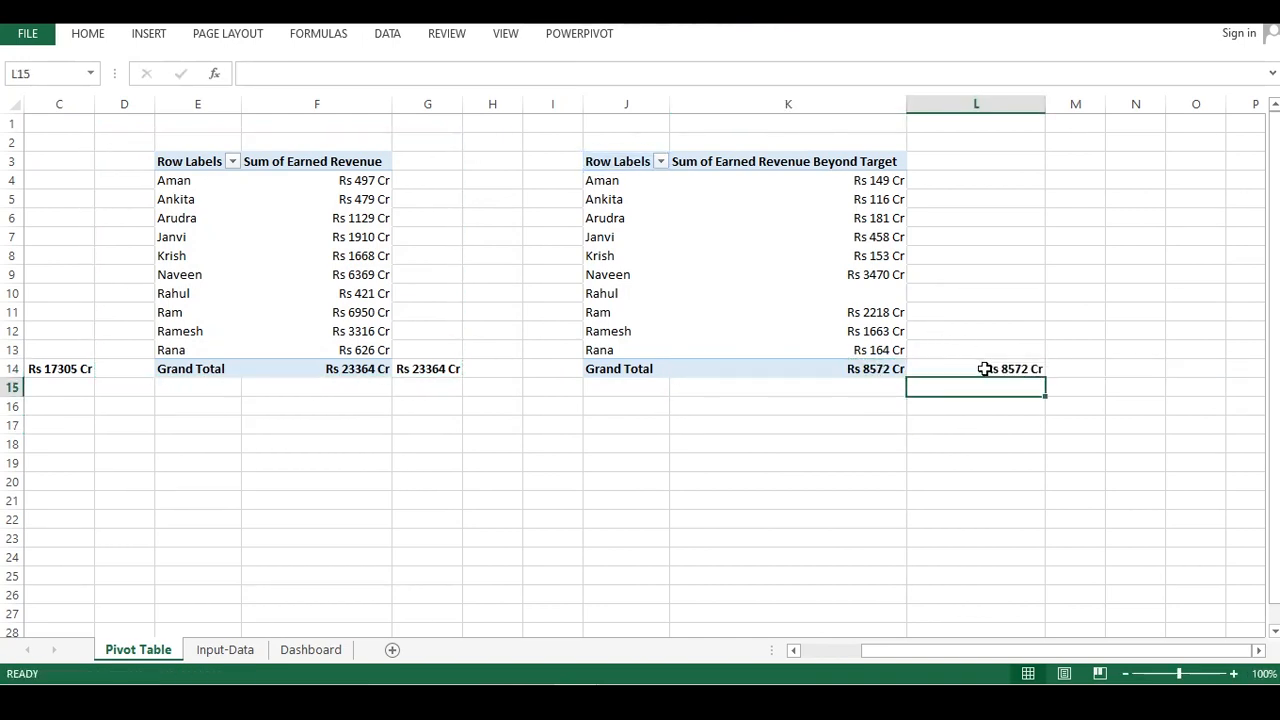
{"action": "left_click", "coordinate": [985, 369]}
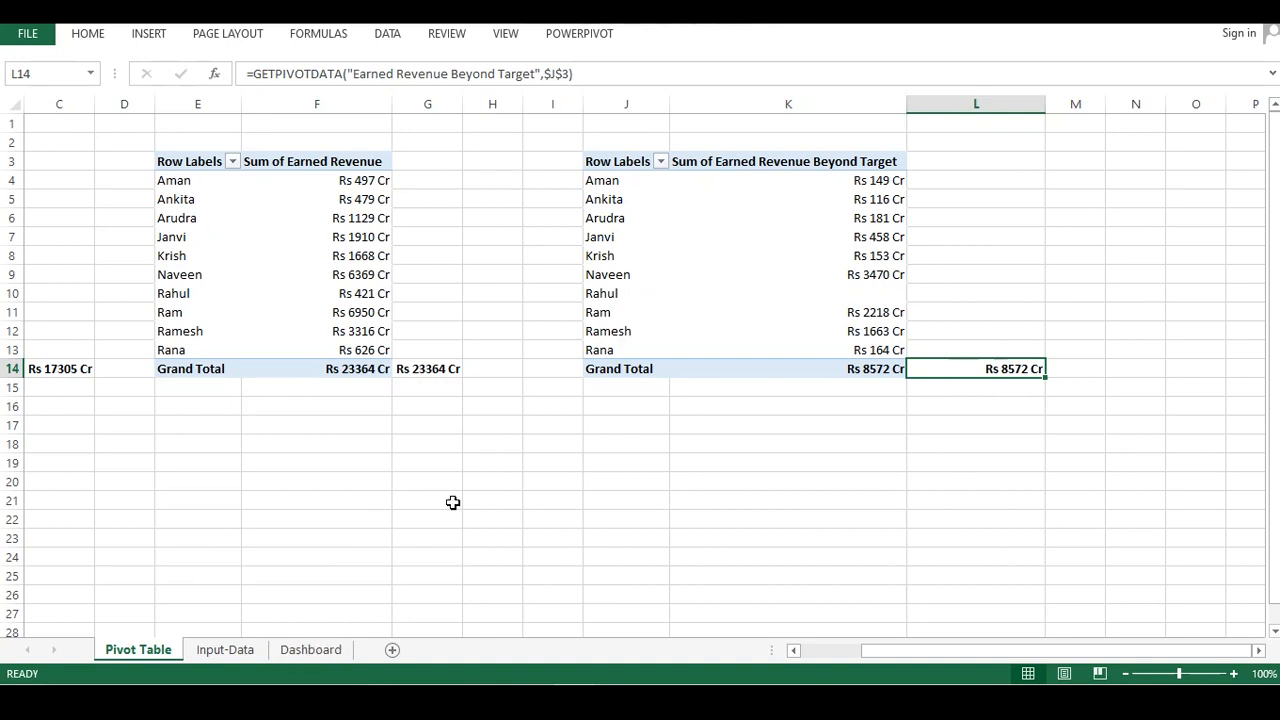
Insert a clustered column pivot chart from the Earned Revenue Beyond Target pivot table
{"action": "left_click", "coordinate": [681, 277]}
{"action": "key", "text": "ctrl+a"}
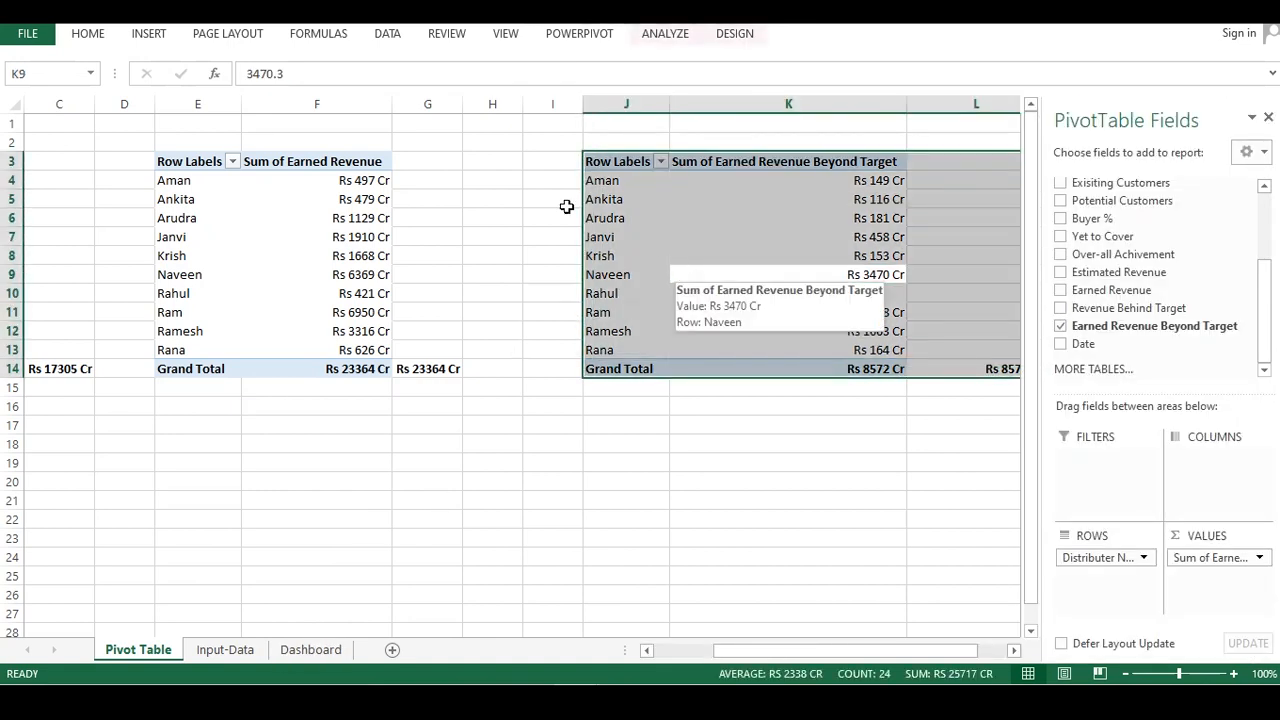
{"action": "left_click", "coordinate": [146, 33]}
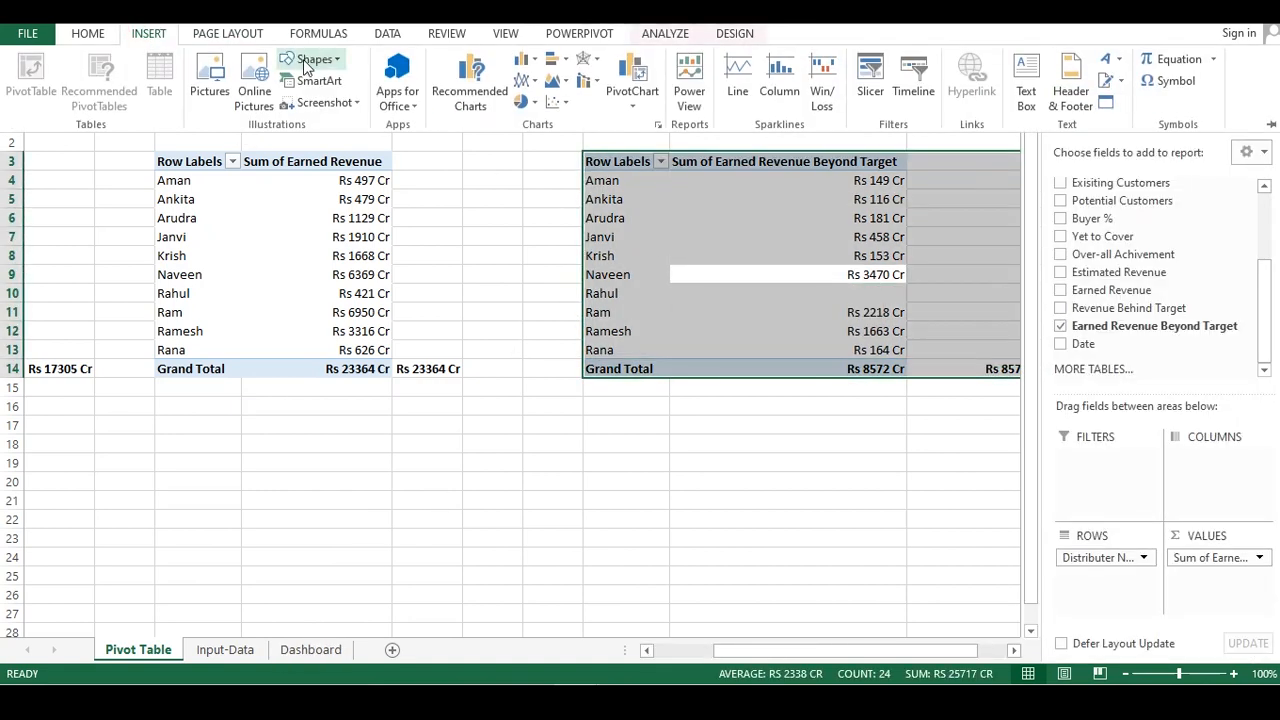
{"action": "left_click", "coordinate": [525, 60]}
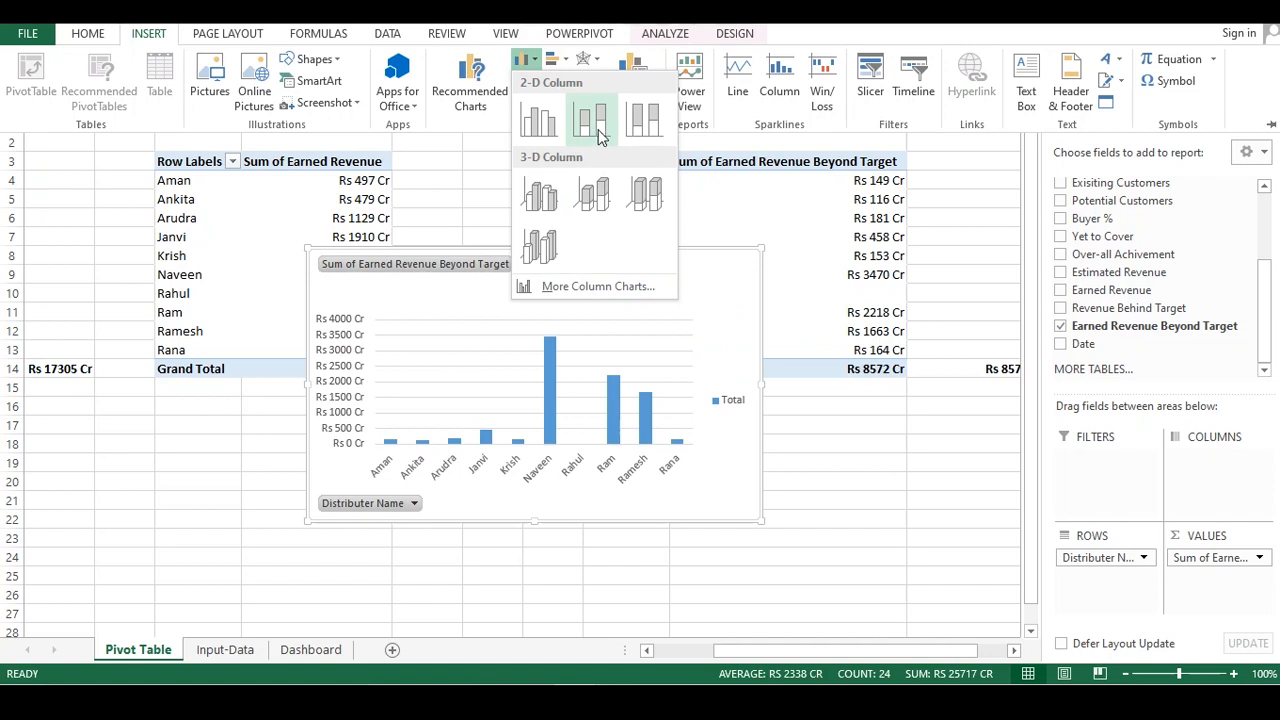
{"action": "left_click", "coordinate": [538, 120]}
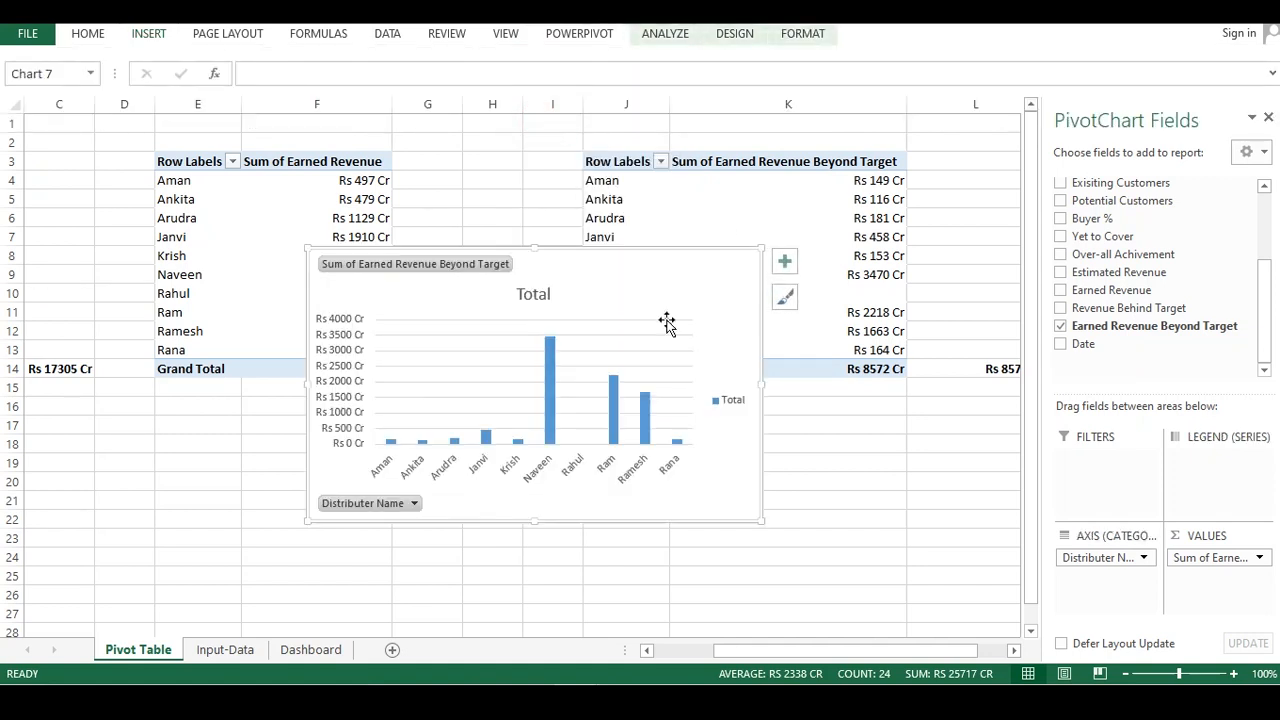
Apply a different chart style to the new Earned Revenue Beyond Target pivot chart
{"action": "left_click", "coordinate": [785, 296]}
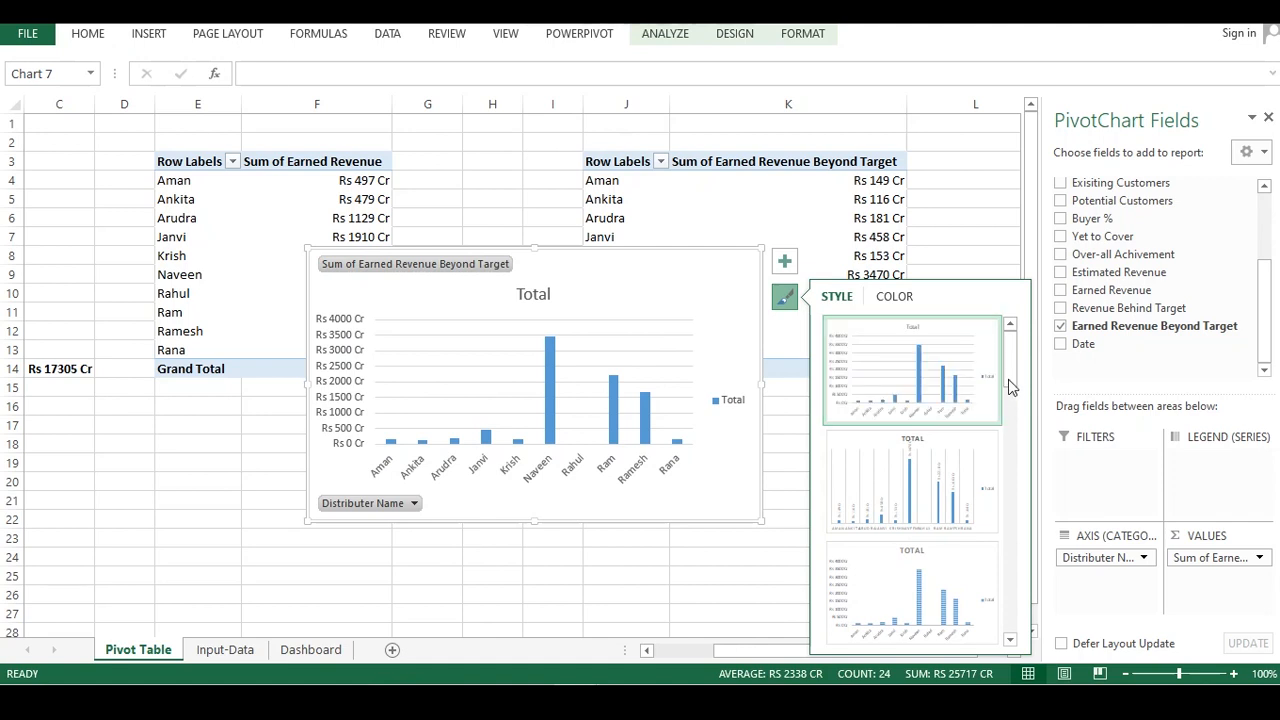
{"action": "left_click_drag", "start_coordinate": [1011, 371], "coordinate": [1004, 636]}
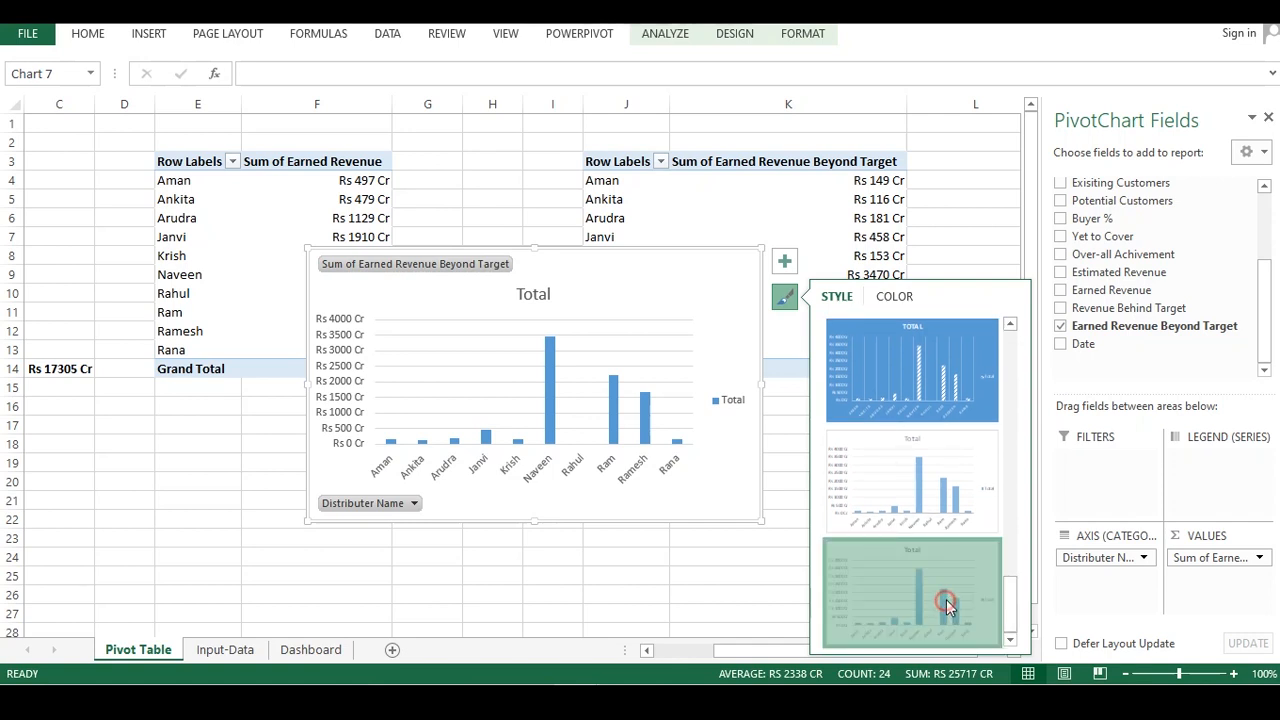
{"action": "left_click", "coordinate": [851, 559]}
{"action": "left_click", "coordinate": [688, 572]}
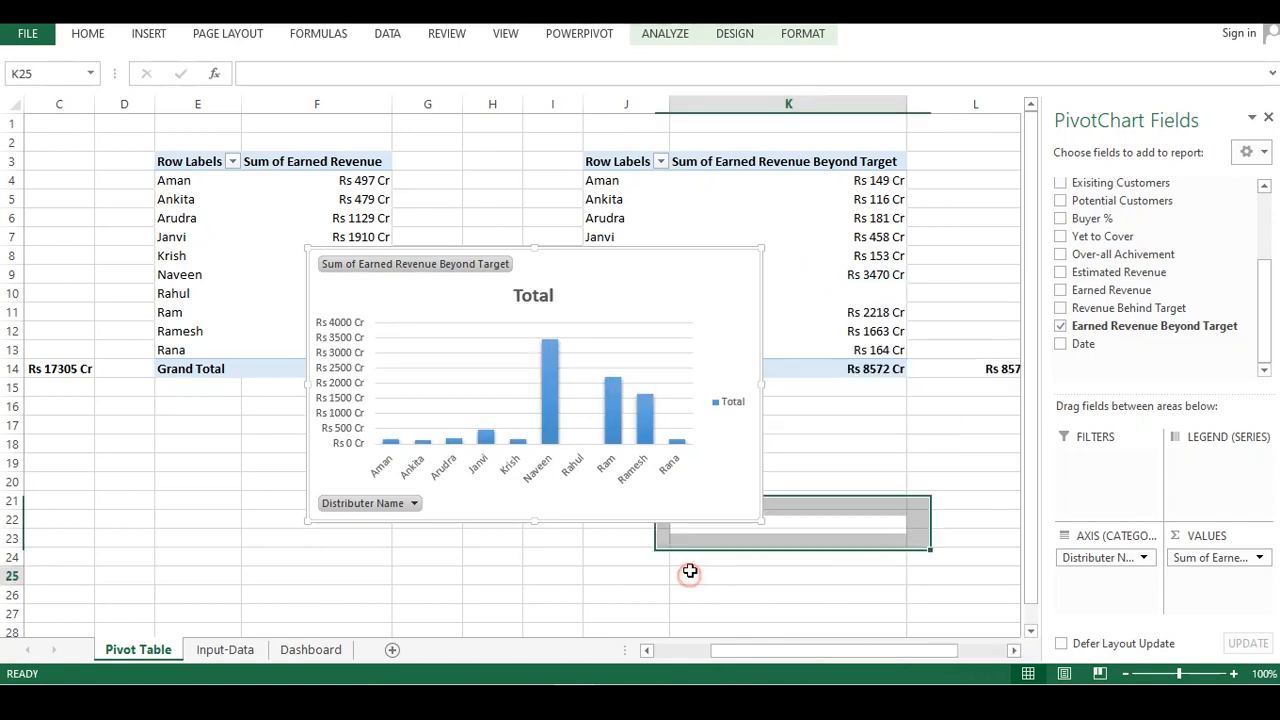
Examine the fill, border, effects and series options for a data point of the chart
{"action": "left_click", "coordinate": [617, 421]}
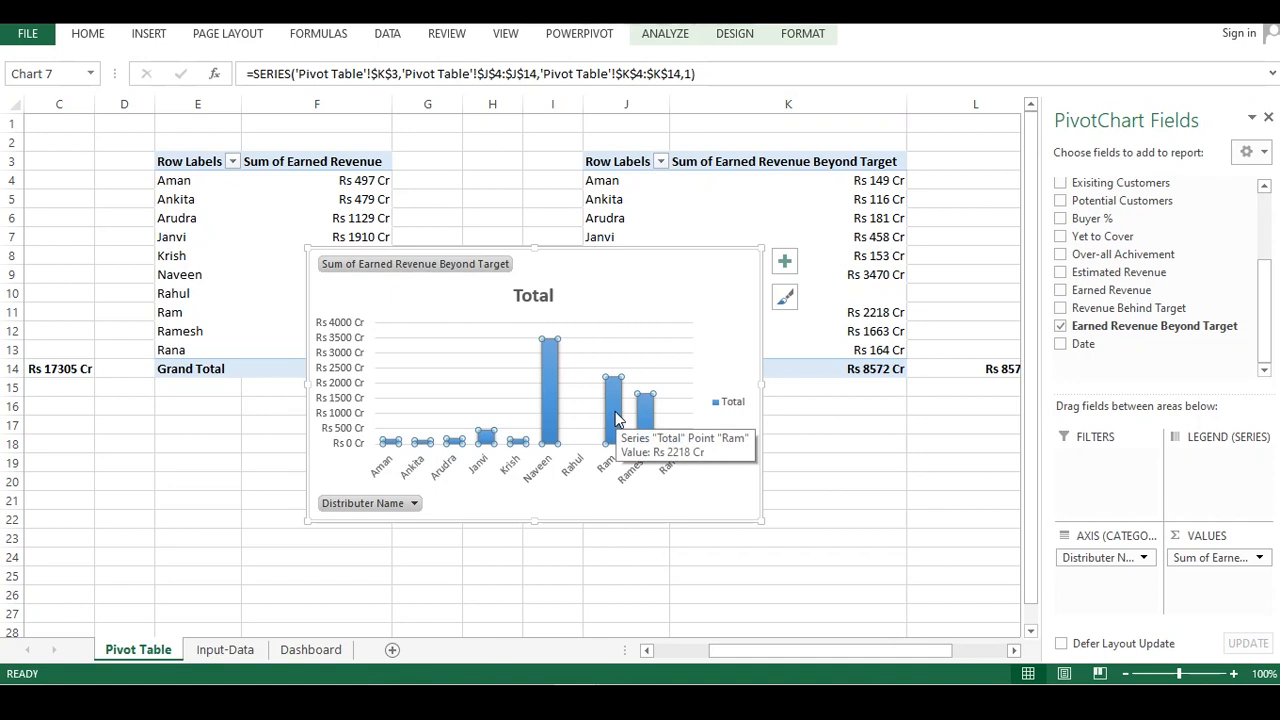
{"action": "double_click", "coordinate": [617, 421]}
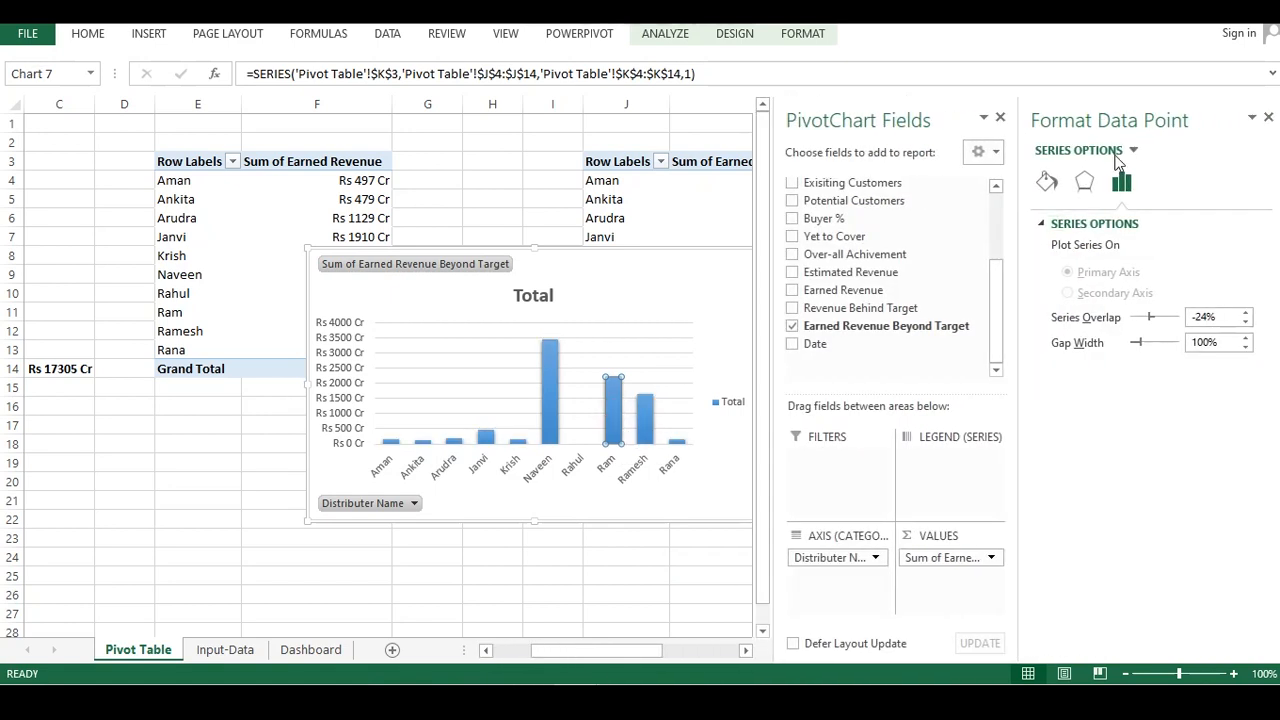
{"action": "left_click", "coordinate": [1087, 182]}
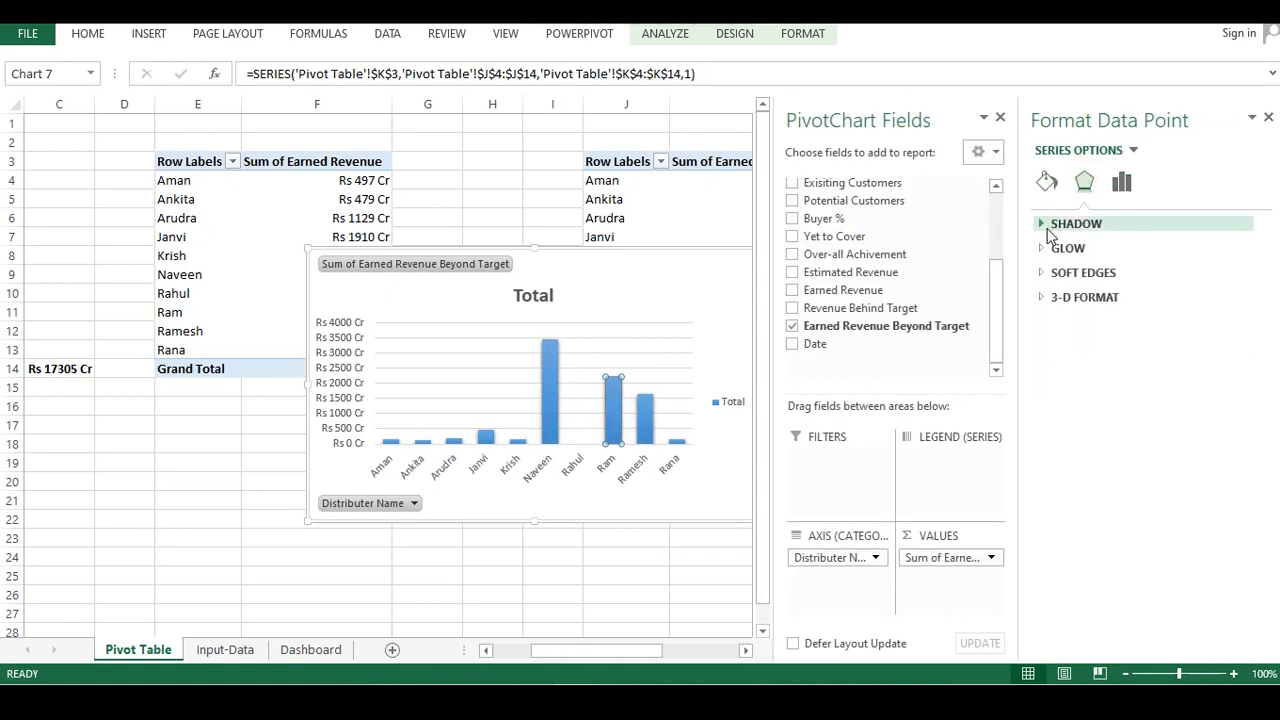
{"action": "left_click", "coordinate": [1047, 227]}
{"action": "left_click", "coordinate": [1047, 224]}
{"action": "left_click", "coordinate": [1045, 298]}
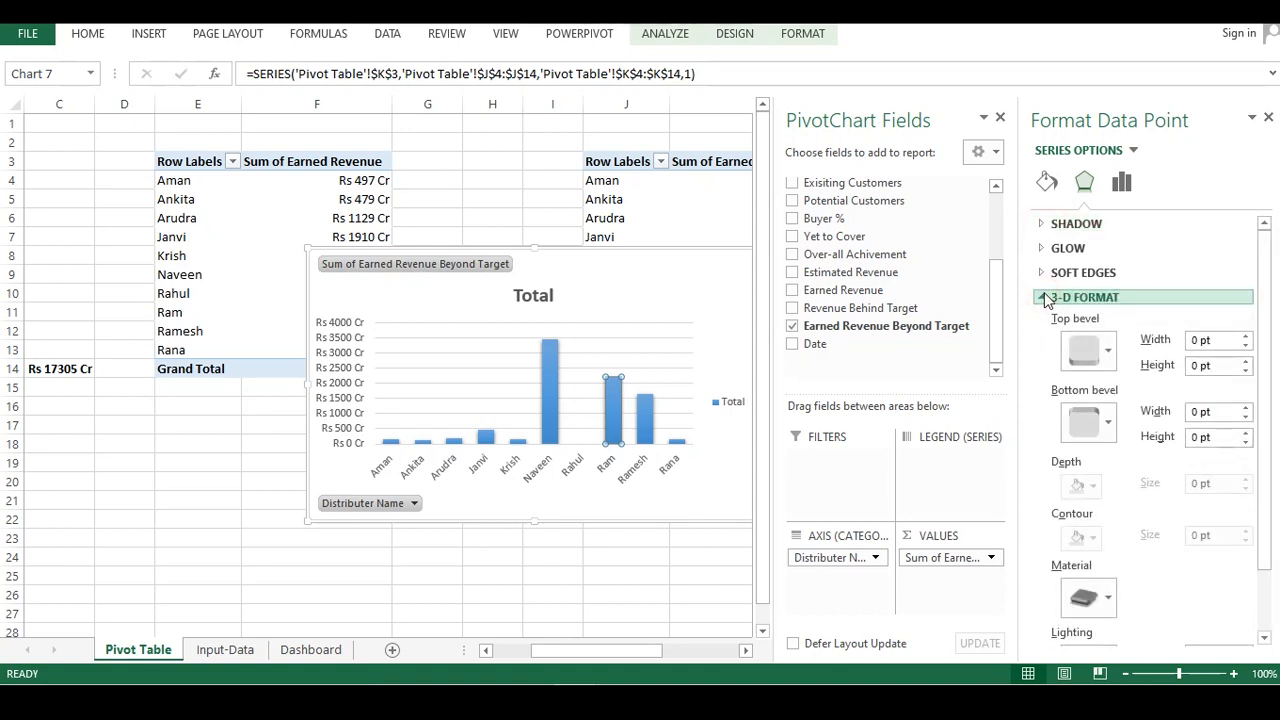
{"action": "scroll", "coordinate": [1045, 300], "scroll_direction": "down", "scroll_amount": 1}
{"action": "scroll", "coordinate": [1047, 296], "scroll_direction": "down", "scroll_amount": 1}
{"action": "scroll", "coordinate": [1047, 296], "scroll_direction": "up", "scroll_amount": 2}
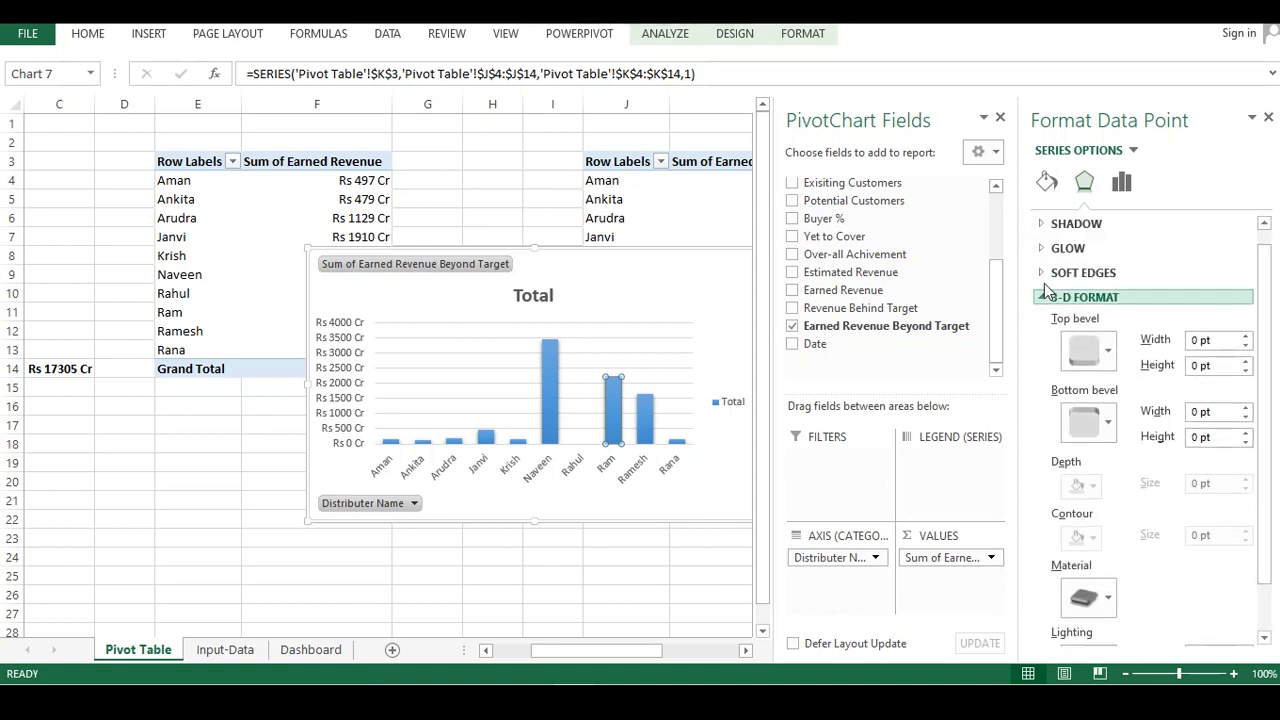
{"action": "left_click", "coordinate": [1047, 181]}
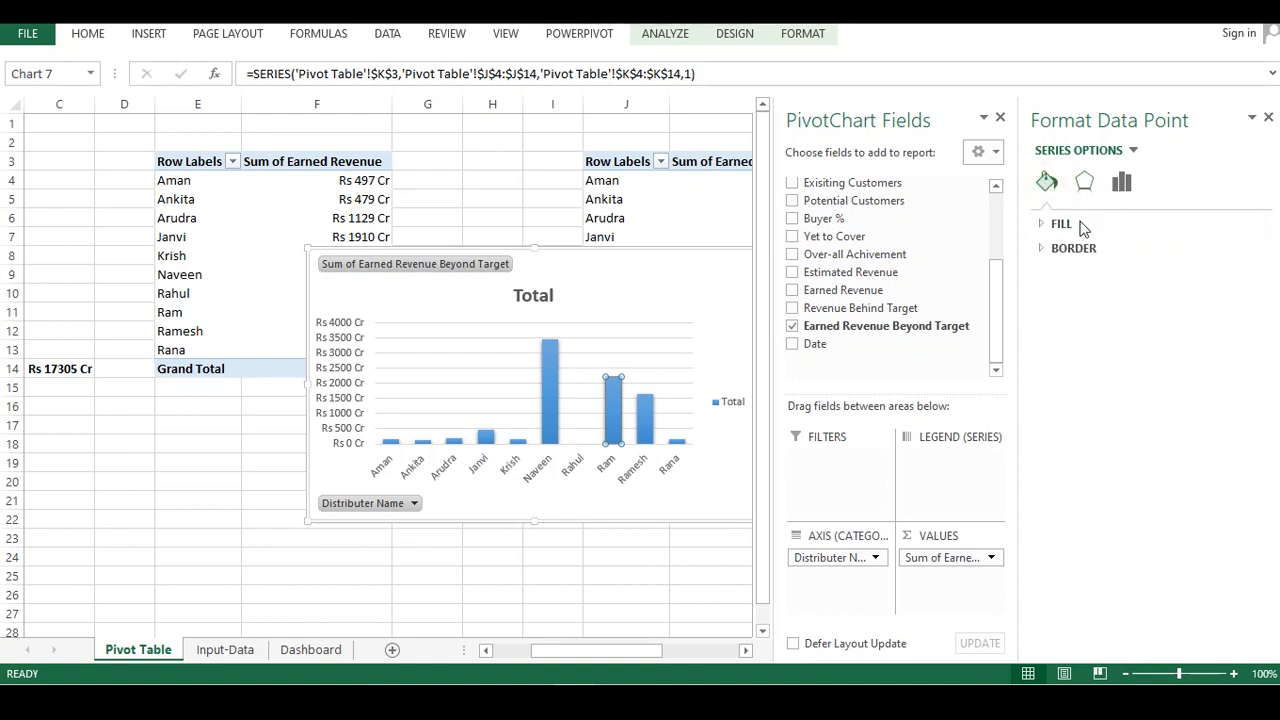
{"action": "left_click", "coordinate": [1043, 226]}
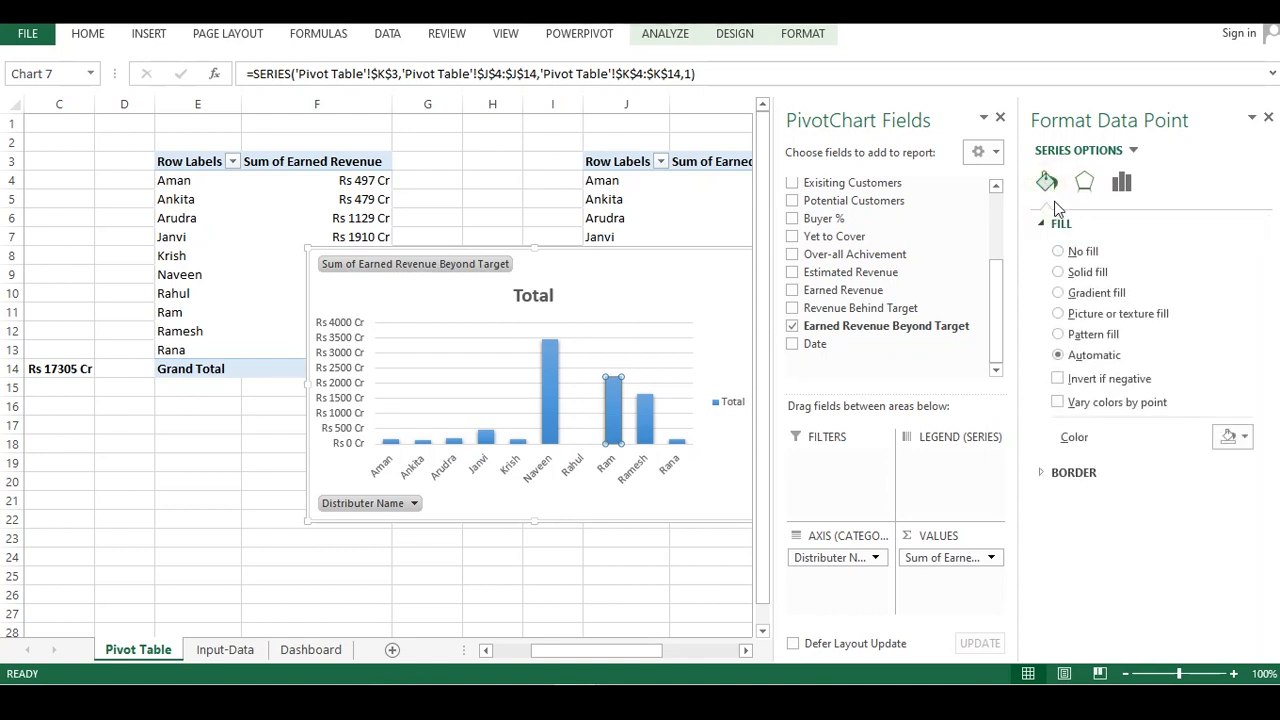
{"action": "left_click", "coordinate": [1045, 224]}
{"action": "left_click", "coordinate": [1048, 248]}
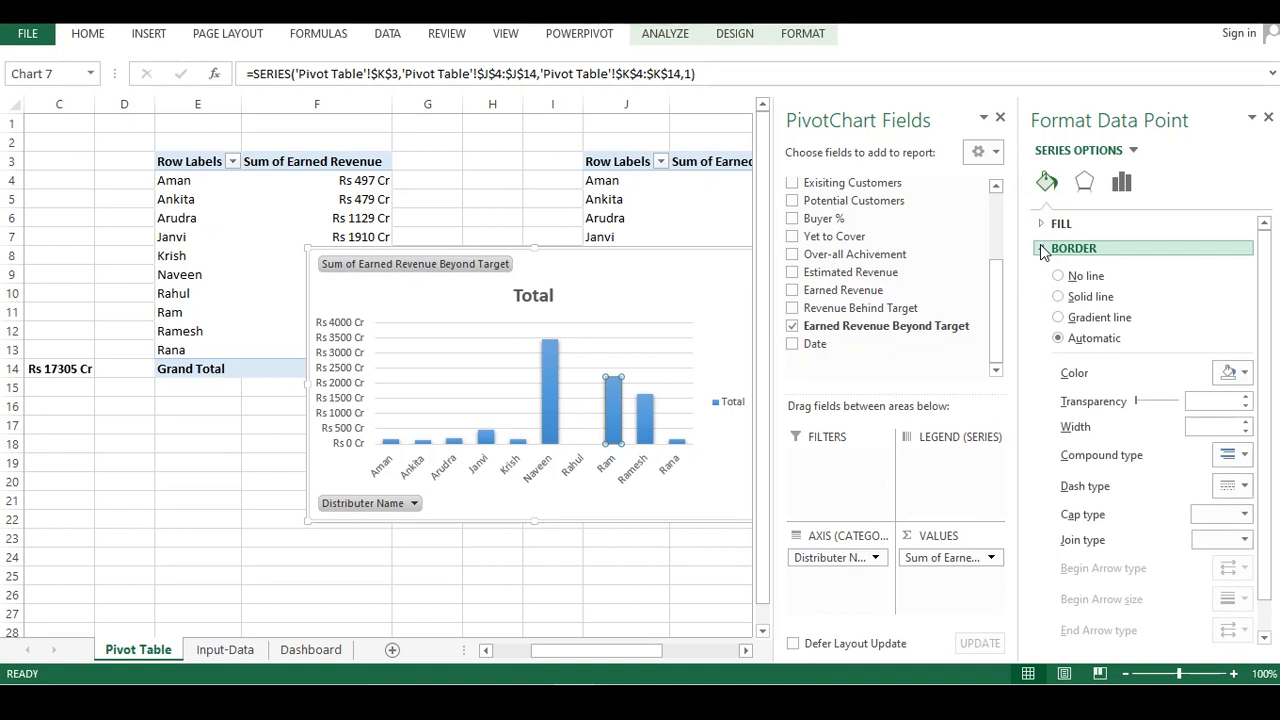
{"action": "left_click", "coordinate": [1084, 181]}
{"action": "left_click", "coordinate": [1122, 183]}
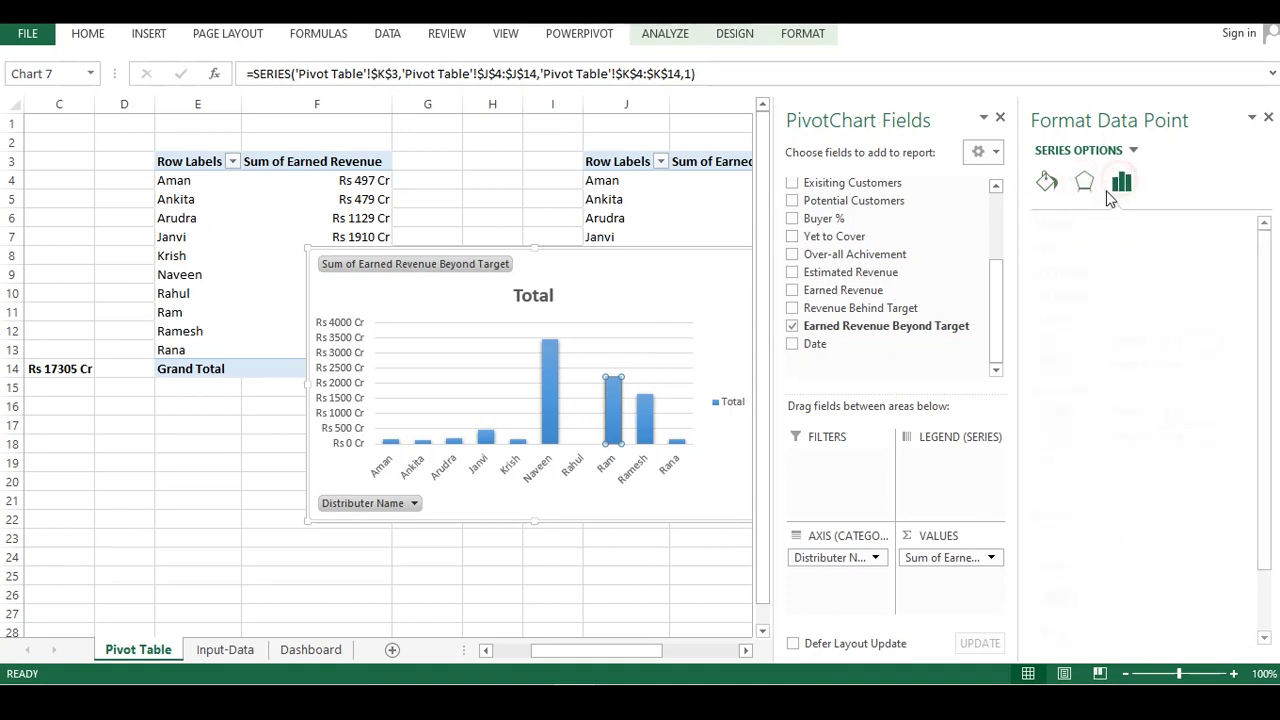
{"action": "left_click_drag", "start_coordinate": [525, 550], "coordinate": [525, 544]}
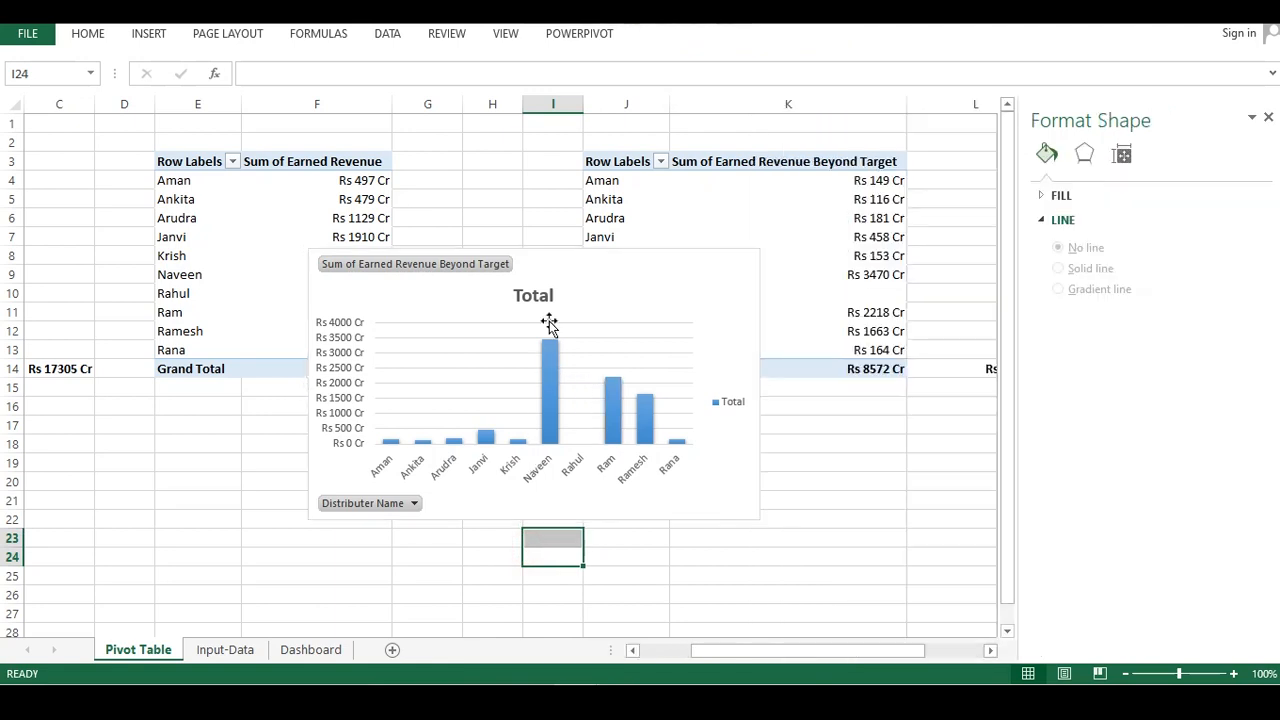
{"action": "left_click", "coordinate": [588, 330]}
{"action": "double_click", "coordinate": [588, 333]}
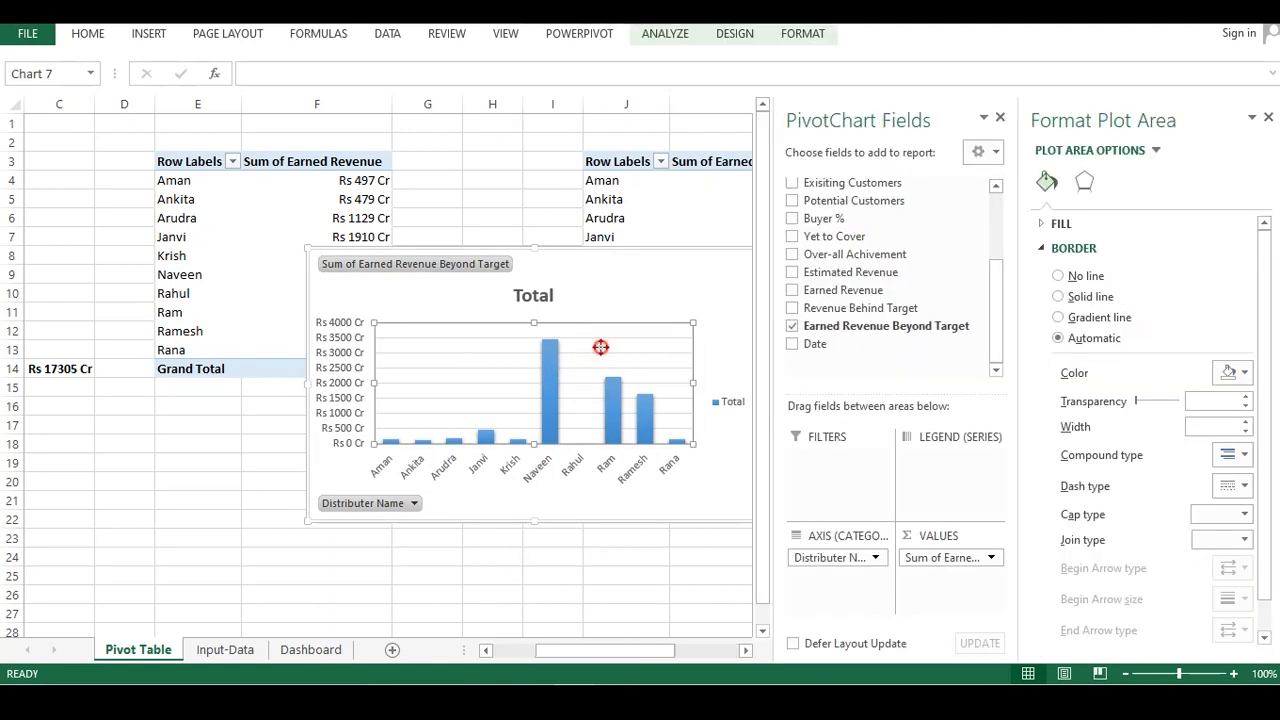
{"action": "left_click_drag", "start_coordinate": [614, 552], "coordinate": [615, 545]}
{"action": "left_click", "coordinate": [680, 390]}
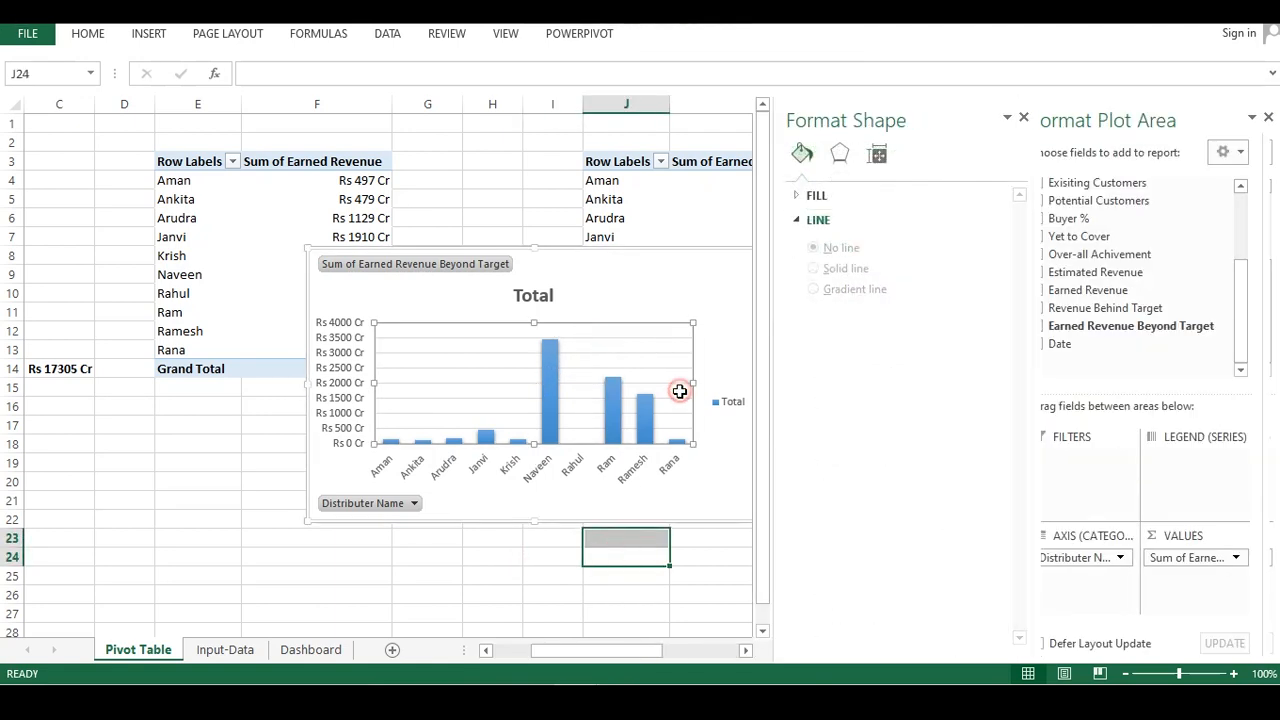
{"action": "left_click", "coordinate": [569, 537]}
{"action": "left_click", "coordinate": [391, 388]}
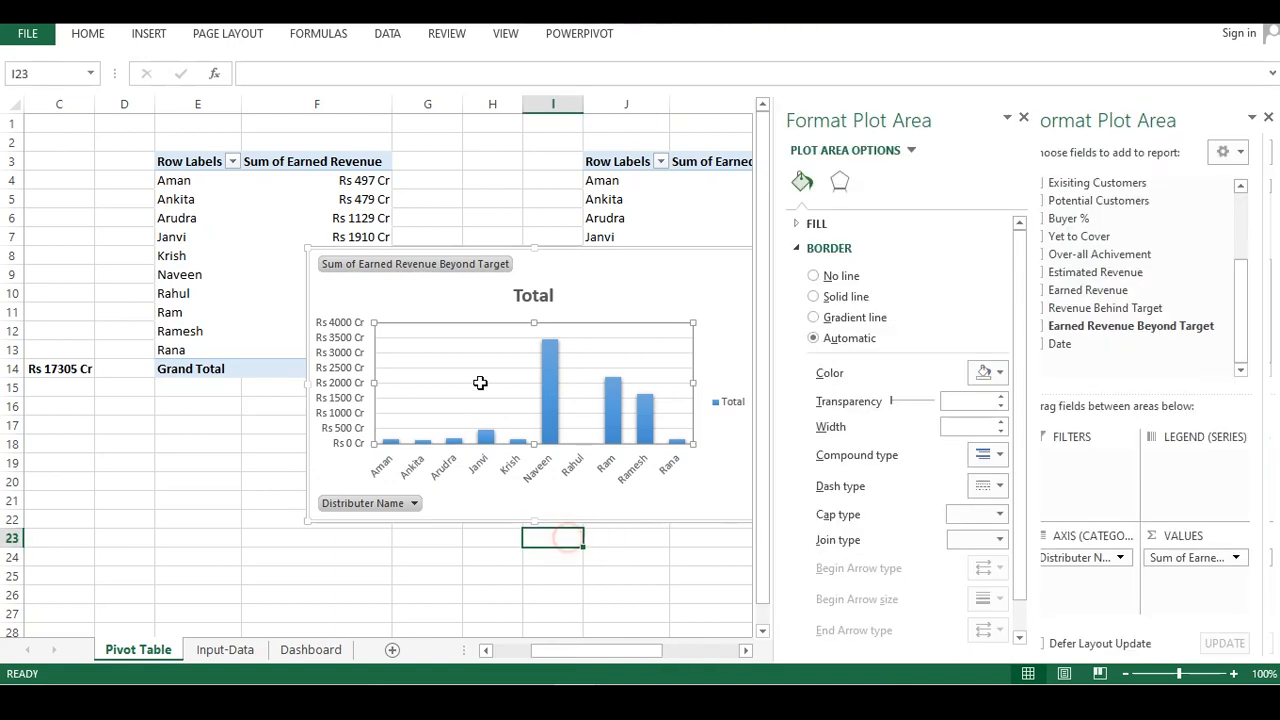
Delete the chart's vertical value axis and hide all field buttons on the pivot chart
{"action": "left_click", "coordinate": [352, 372]}
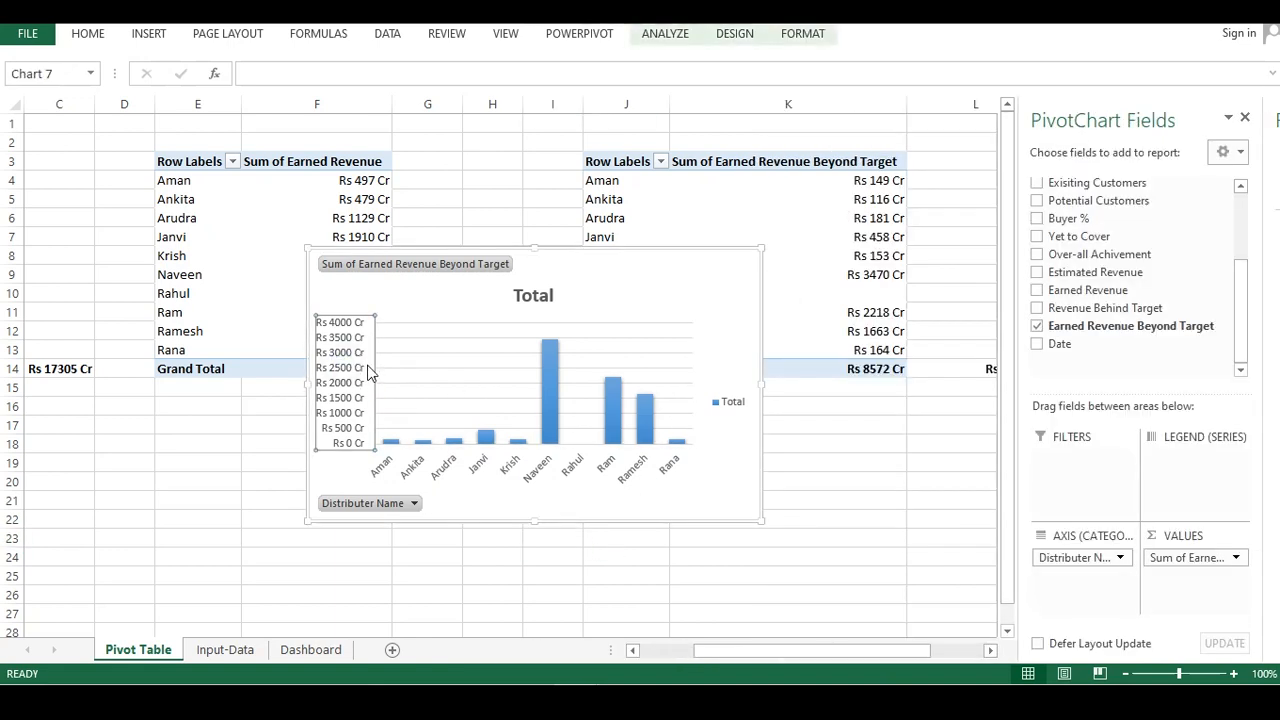
{"action": "right_click", "coordinate": [374, 369]}
{"action": "left_click", "coordinate": [386, 375]}
{"action": "right_click", "coordinate": [392, 263]}
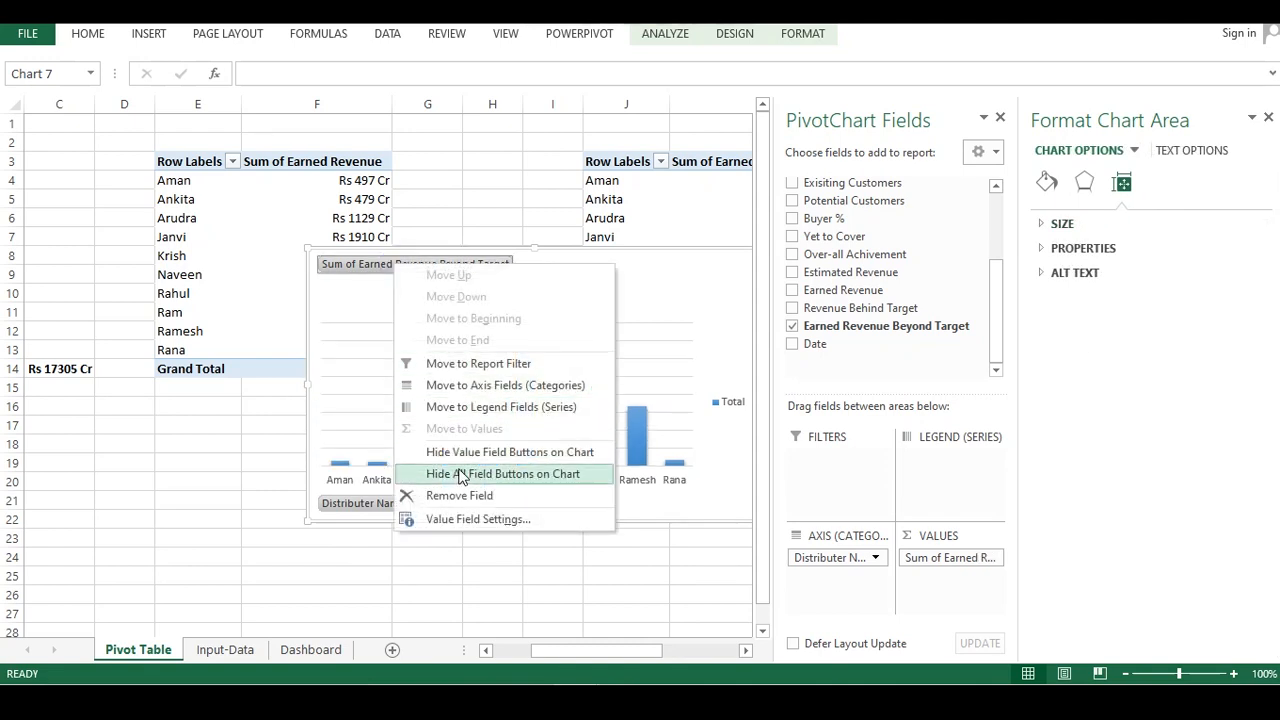
{"action": "left_click", "coordinate": [462, 475]}
Delete the major gridlines from the chart's plot area
{"action": "left_click", "coordinate": [443, 376]}
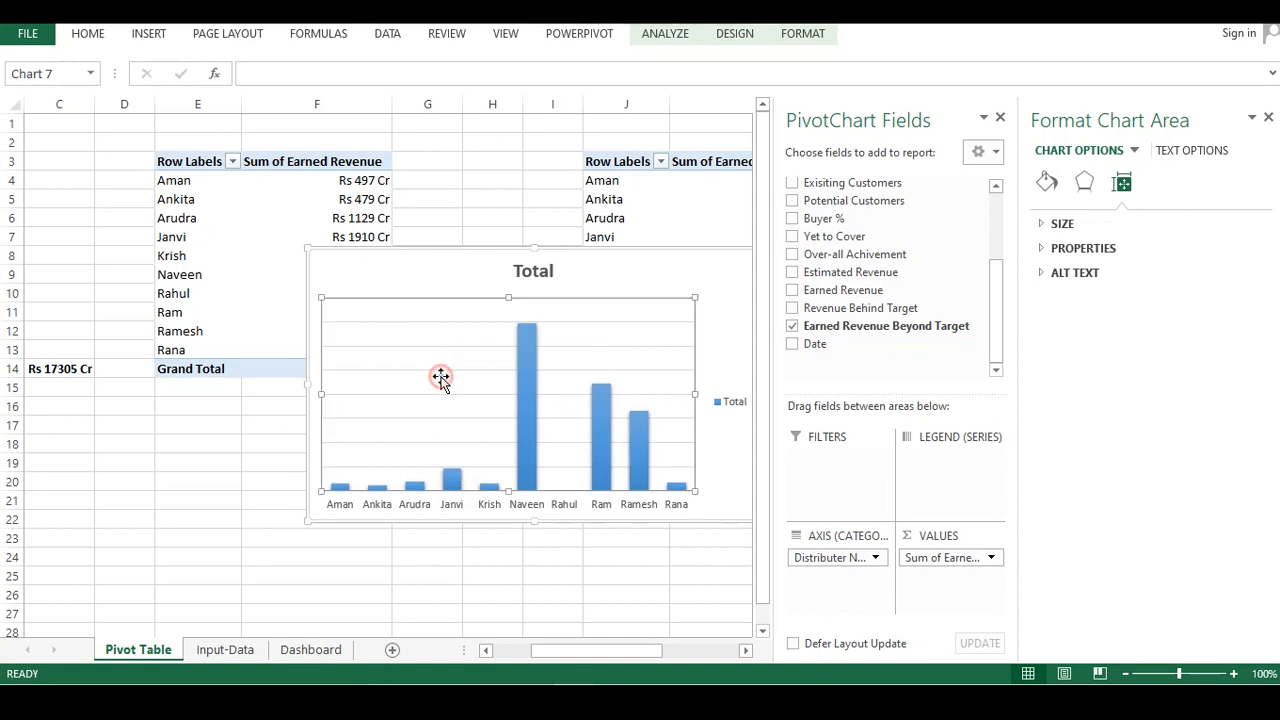
{"action": "right_click", "coordinate": [443, 377]}
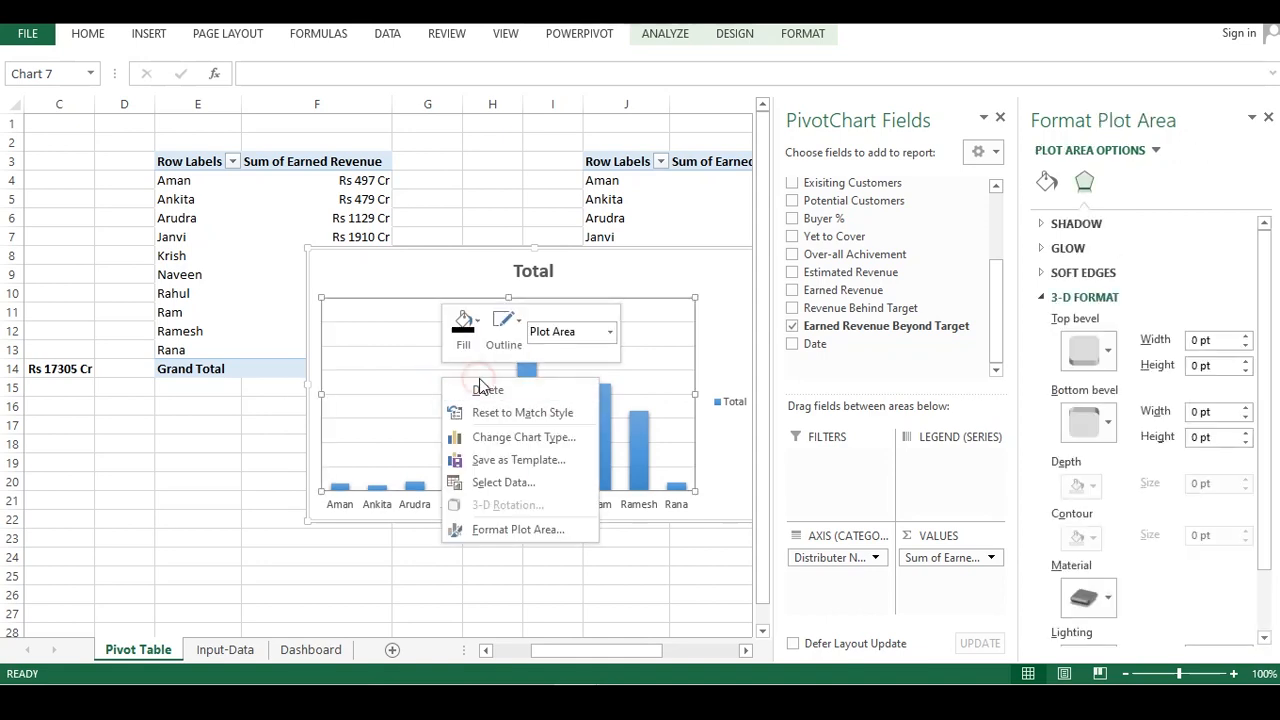
{"action": "left_click", "coordinate": [477, 389]}
{"action": "left_click", "coordinate": [482, 541]}
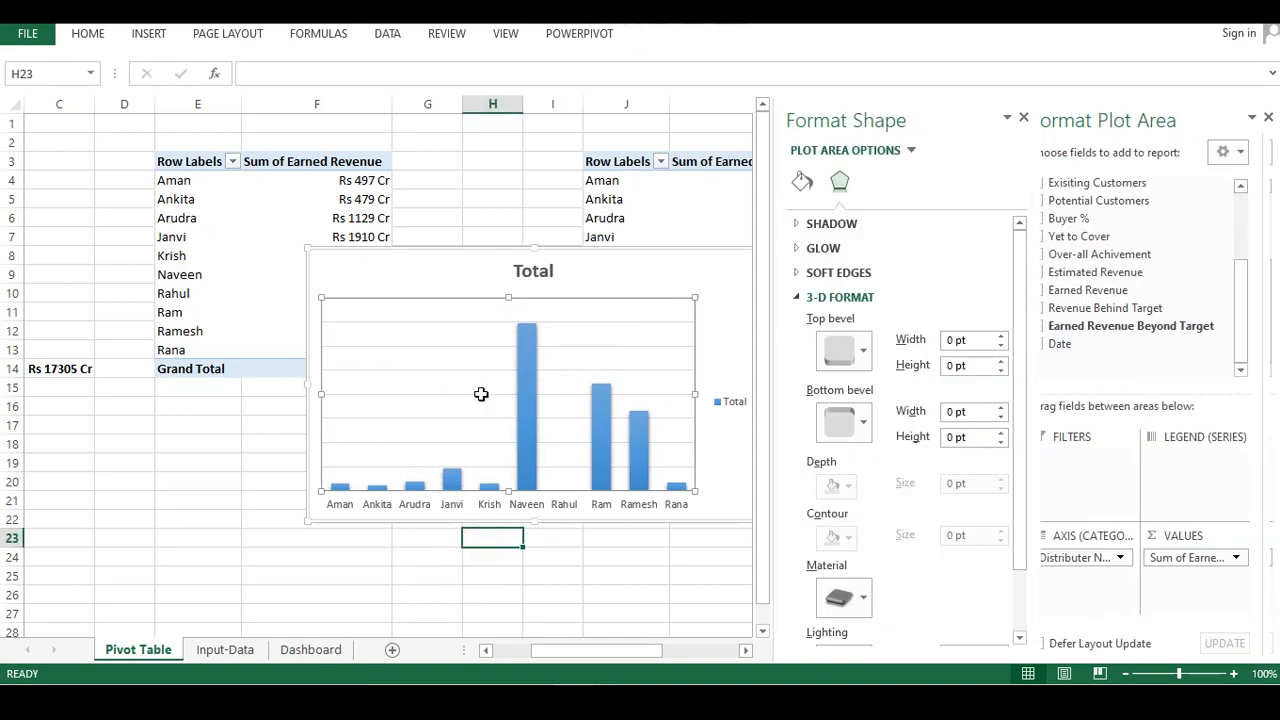
{"action": "left_click", "coordinate": [480, 394]}
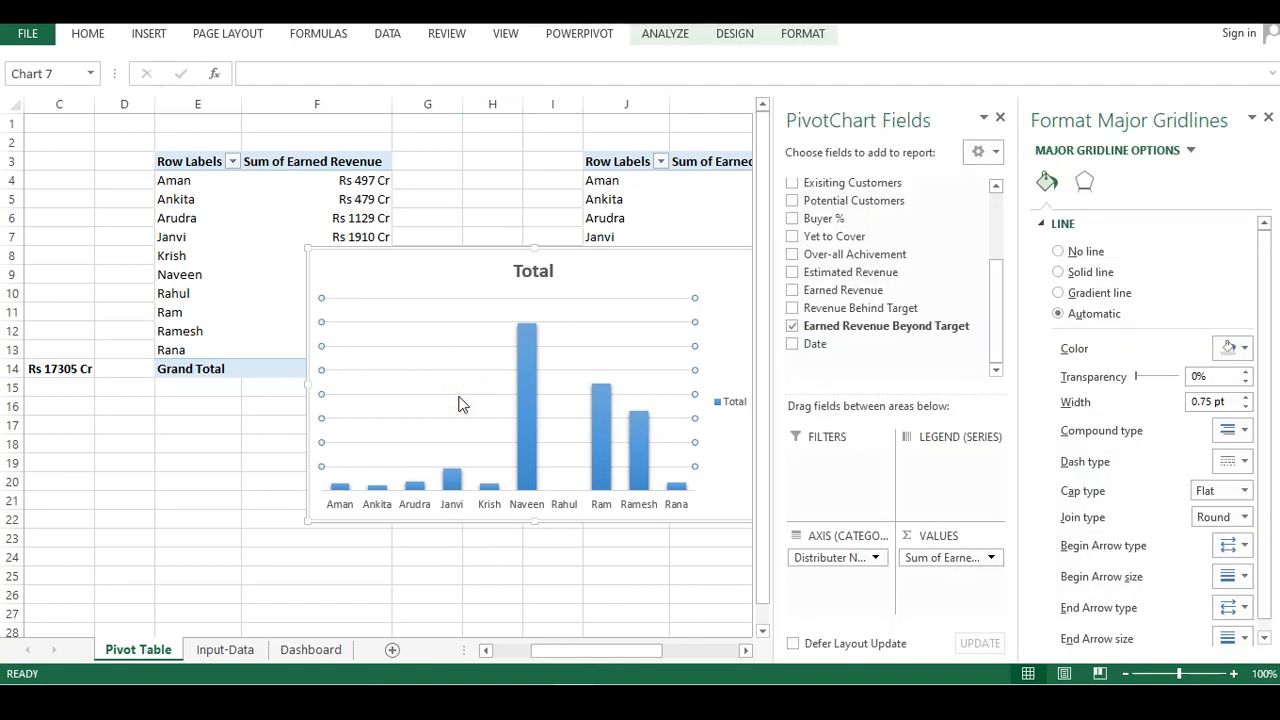
{"action": "right_click", "coordinate": [458, 399]}
{"action": "left_click", "coordinate": [507, 407]}
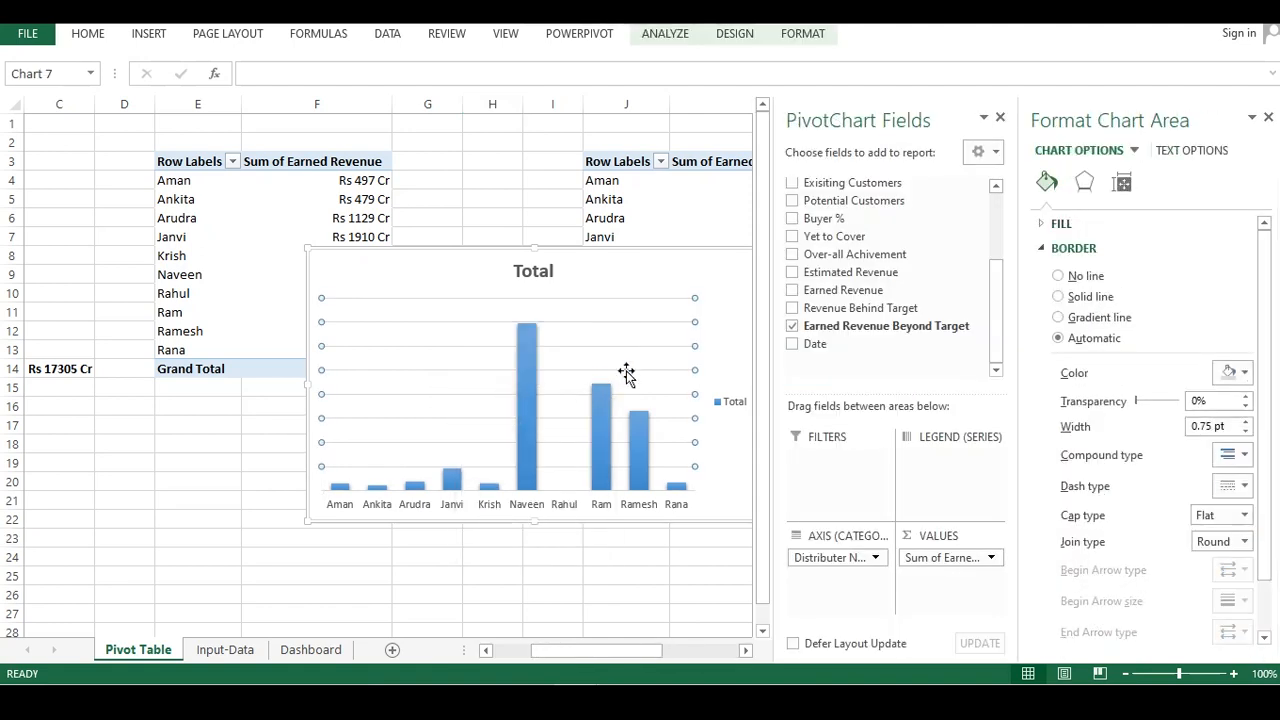
Delete the legend and the Total chart title from the pivot chart
{"action": "left_click", "coordinate": [721, 403]}
{"action": "right_click", "coordinate": [735, 404]}
{"action": "left_click", "coordinate": [752, 414]}
{"action": "right_click", "coordinate": [551, 278]}
{"action": "left_click", "coordinate": [588, 283]}
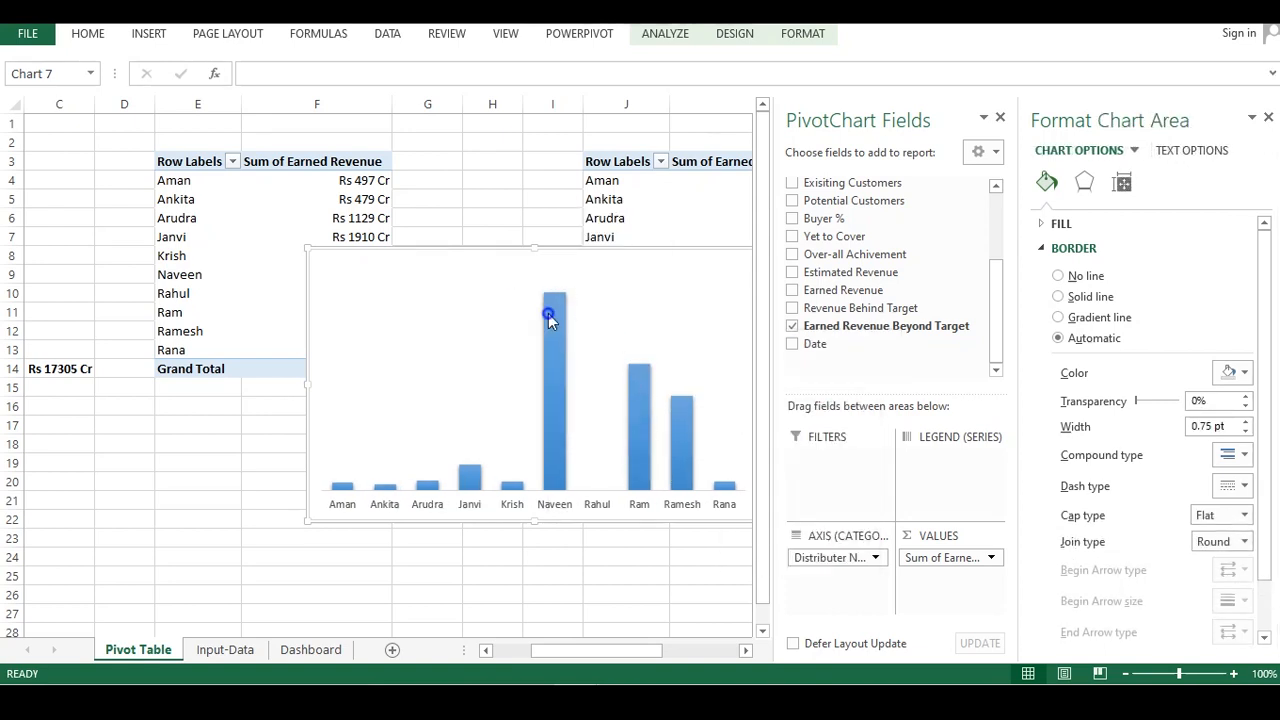
Add data labels to the chart's column series
{"action": "right_click", "coordinate": [548, 313]}
{"action": "mouse_move", "coordinate": [623, 491]}
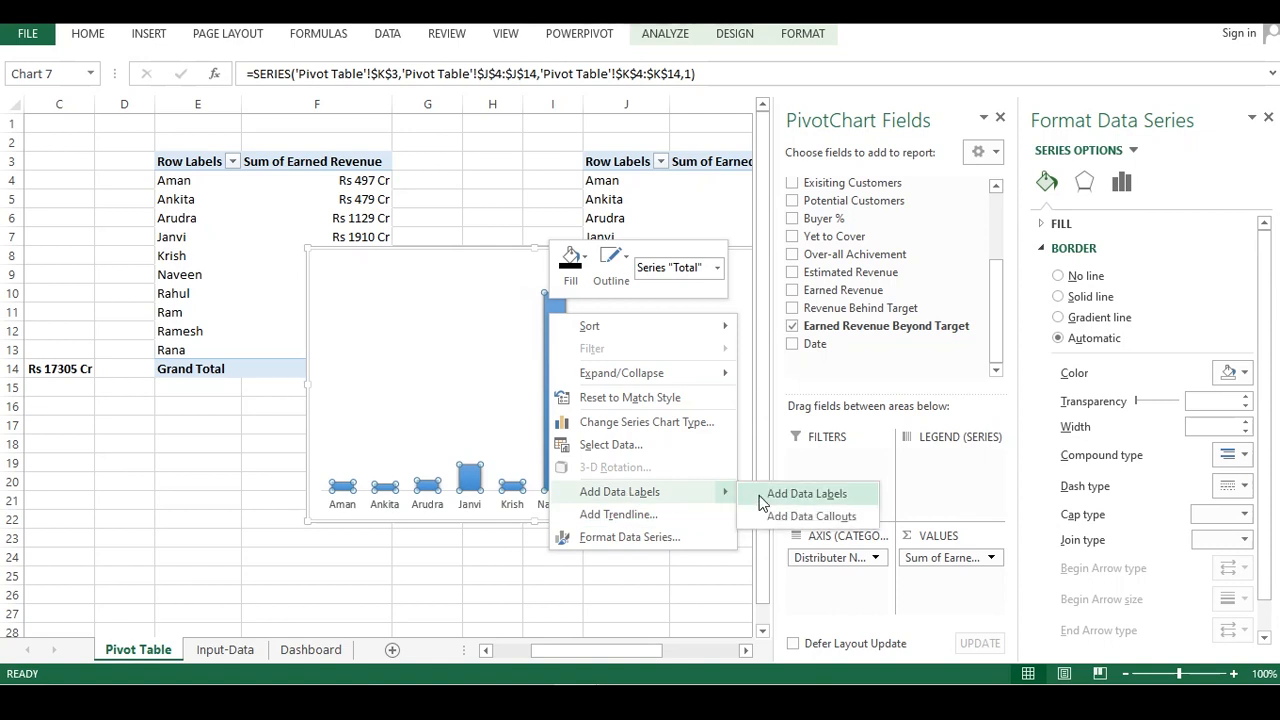
{"action": "left_click", "coordinate": [805, 493]}
Fill the chart's data labels with black
{"action": "left_click", "coordinate": [562, 280]}
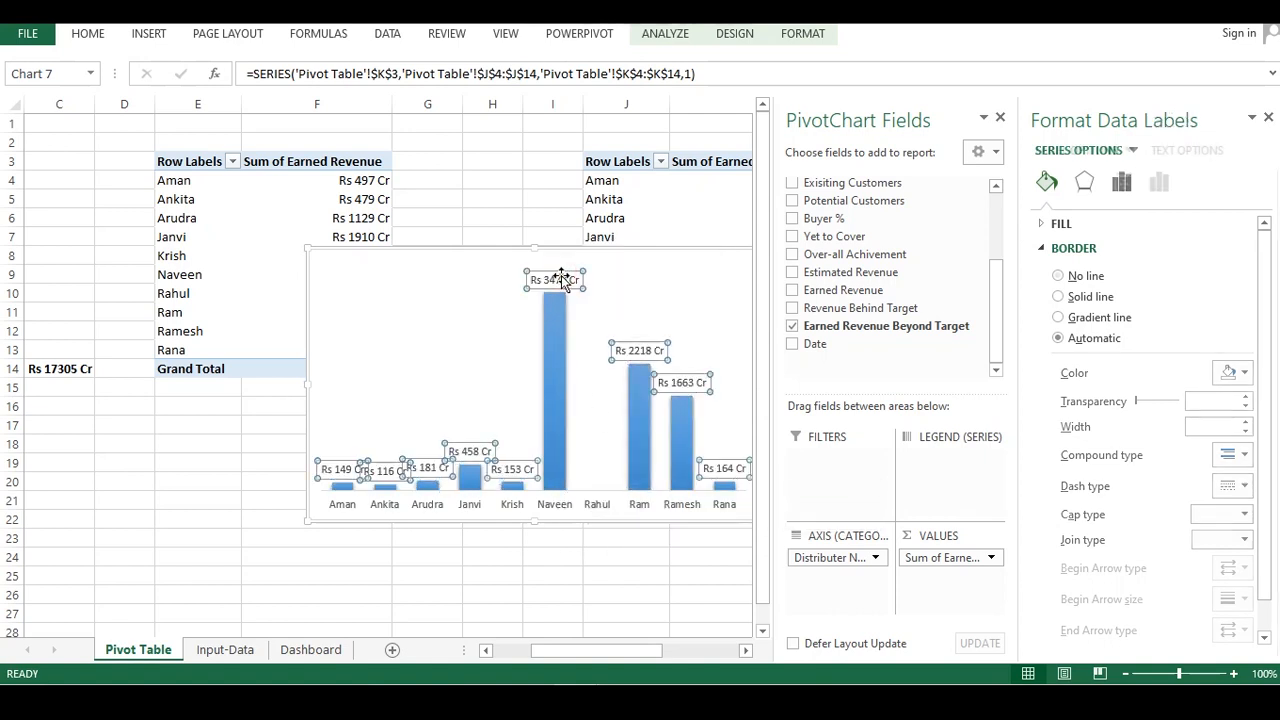
{"action": "left_click", "coordinate": [566, 279]}
{"action": "right_click", "coordinate": [564, 279]}
{"action": "left_click", "coordinate": [597, 219]}
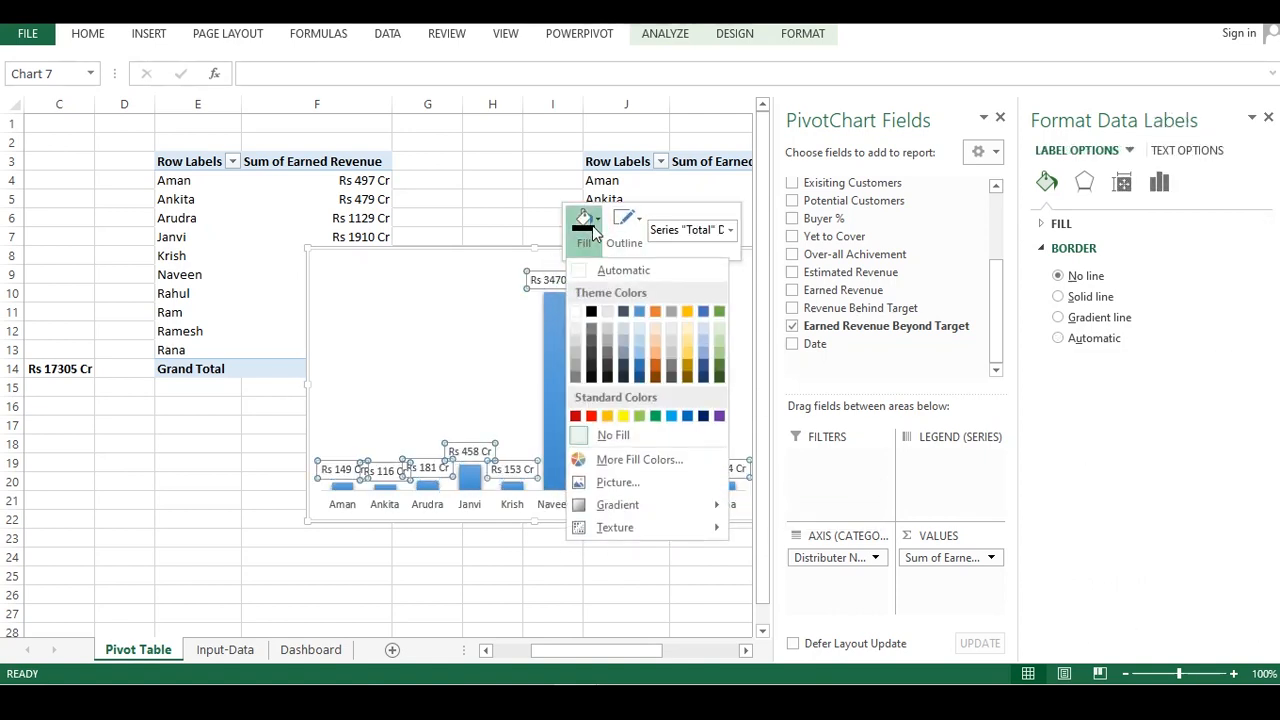
{"action": "left_click", "coordinate": [593, 316]}
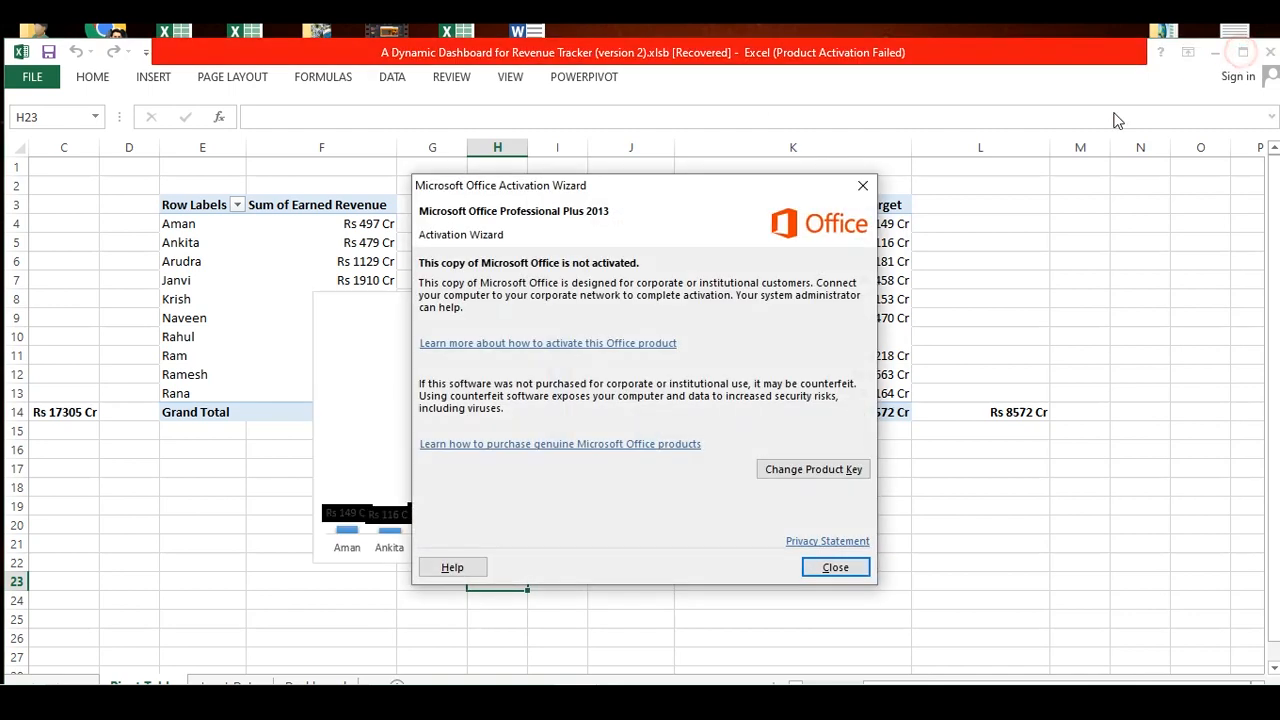
Select the pivot chart's data labels and set their outline colour
{"action": "left_click", "coordinate": [862, 185]}
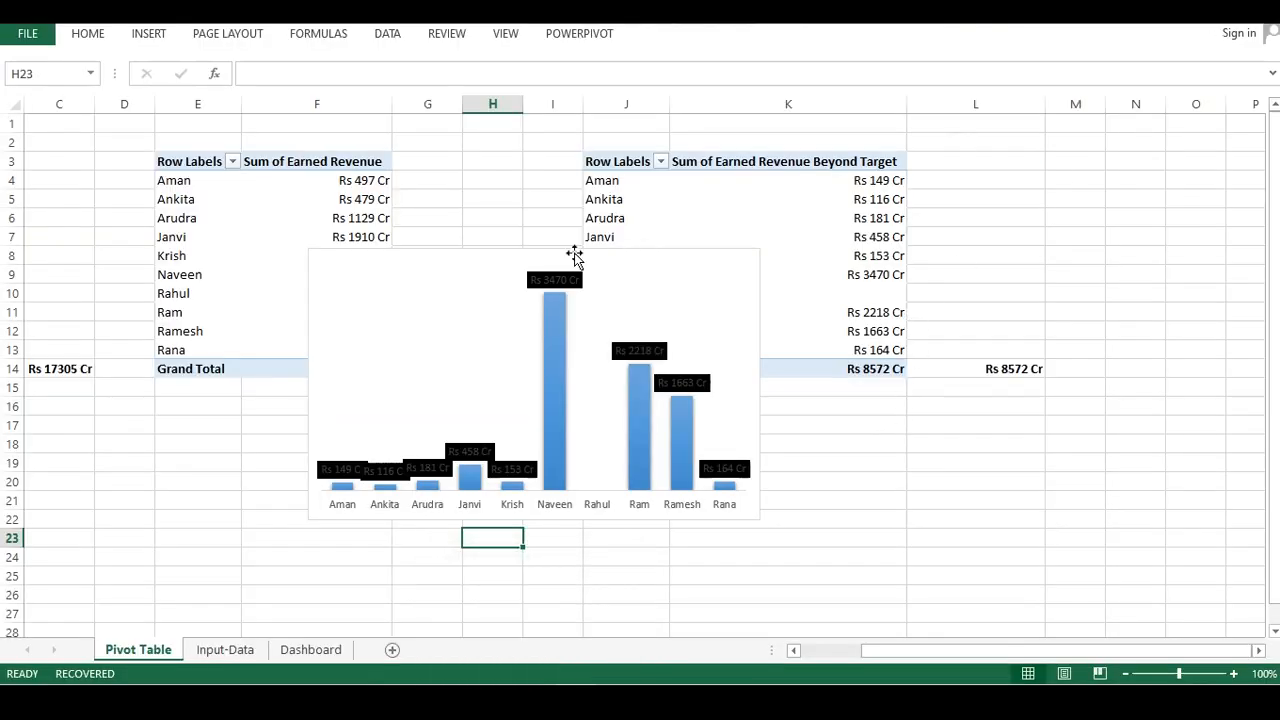
{"action": "left_click", "coordinate": [469, 300]}
{"action": "mouse_move", "coordinate": [547, 333]}
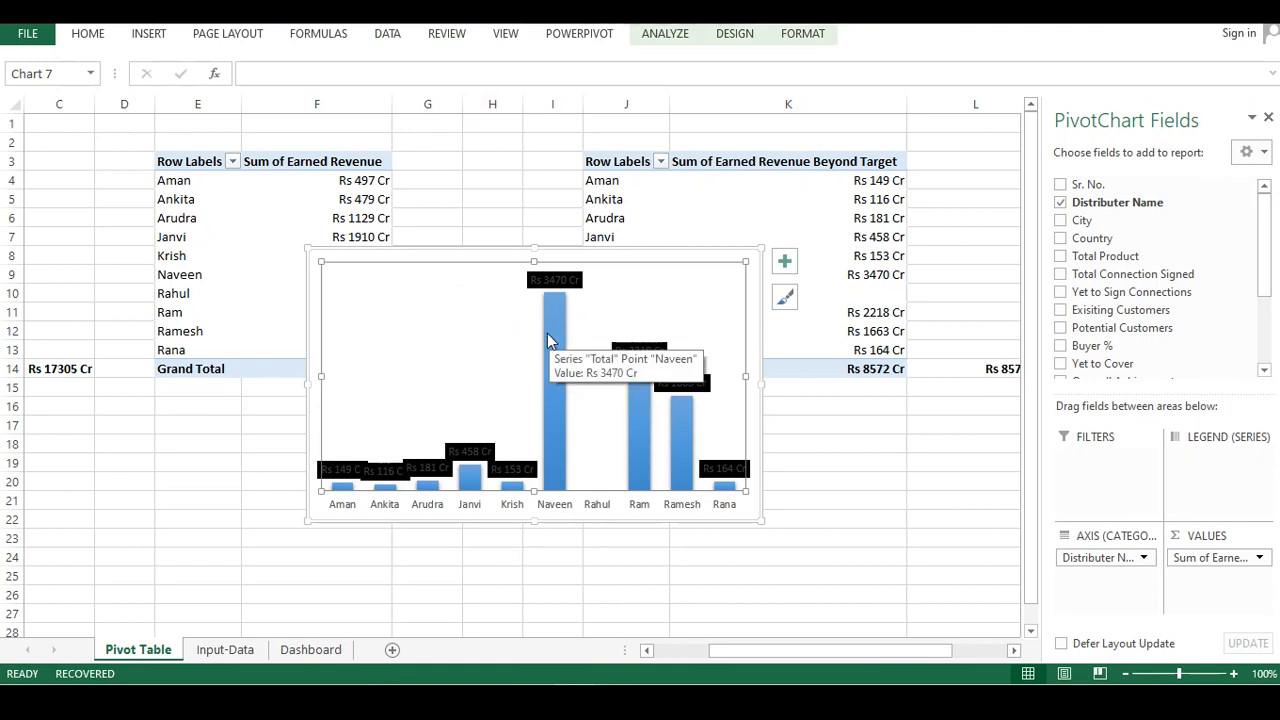
{"action": "left_click", "coordinate": [550, 281]}
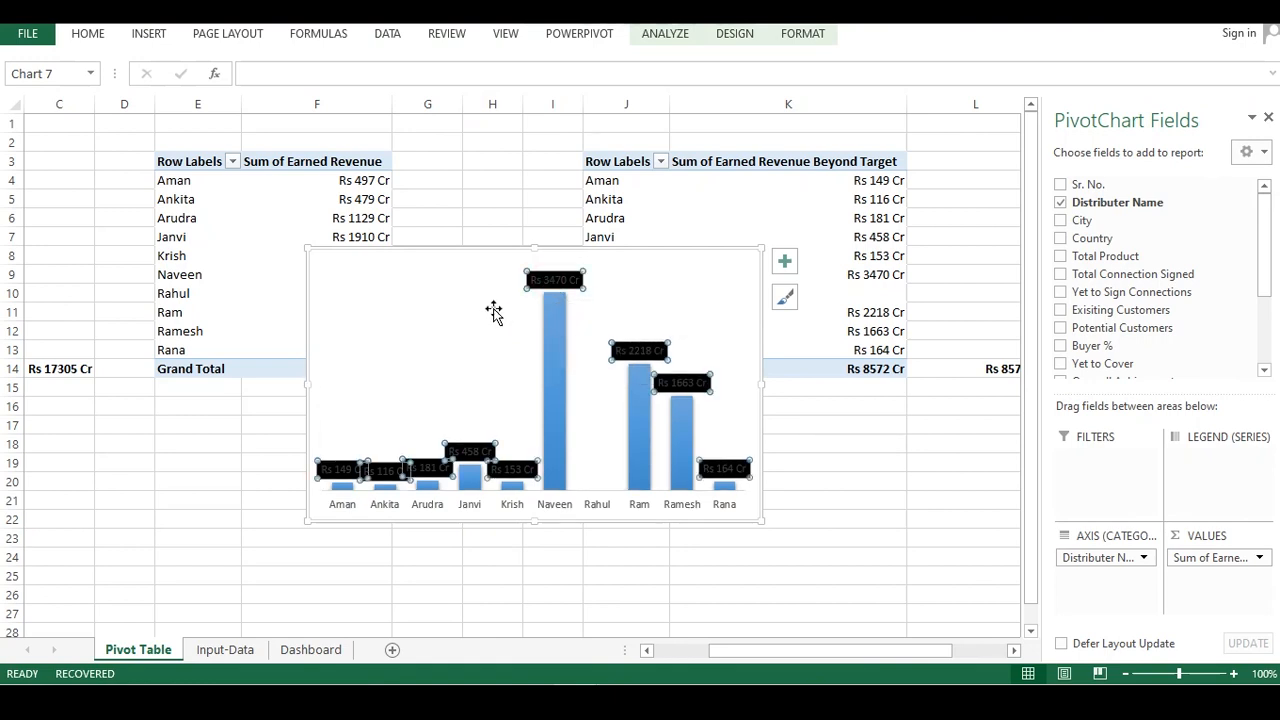
{"action": "left_click", "coordinate": [550, 282]}
{"action": "right_click", "coordinate": [578, 284]}
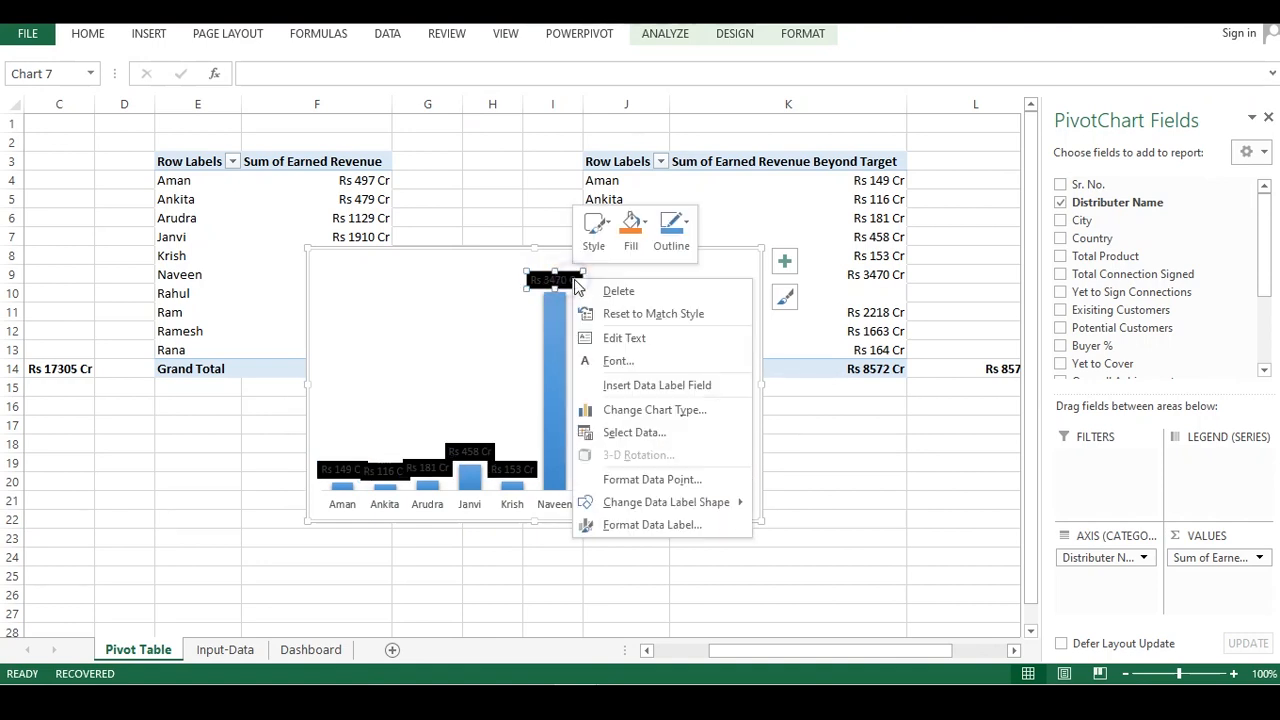
{"action": "key", "text": "Escape"}
{"action": "left_click", "coordinate": [478, 453]}
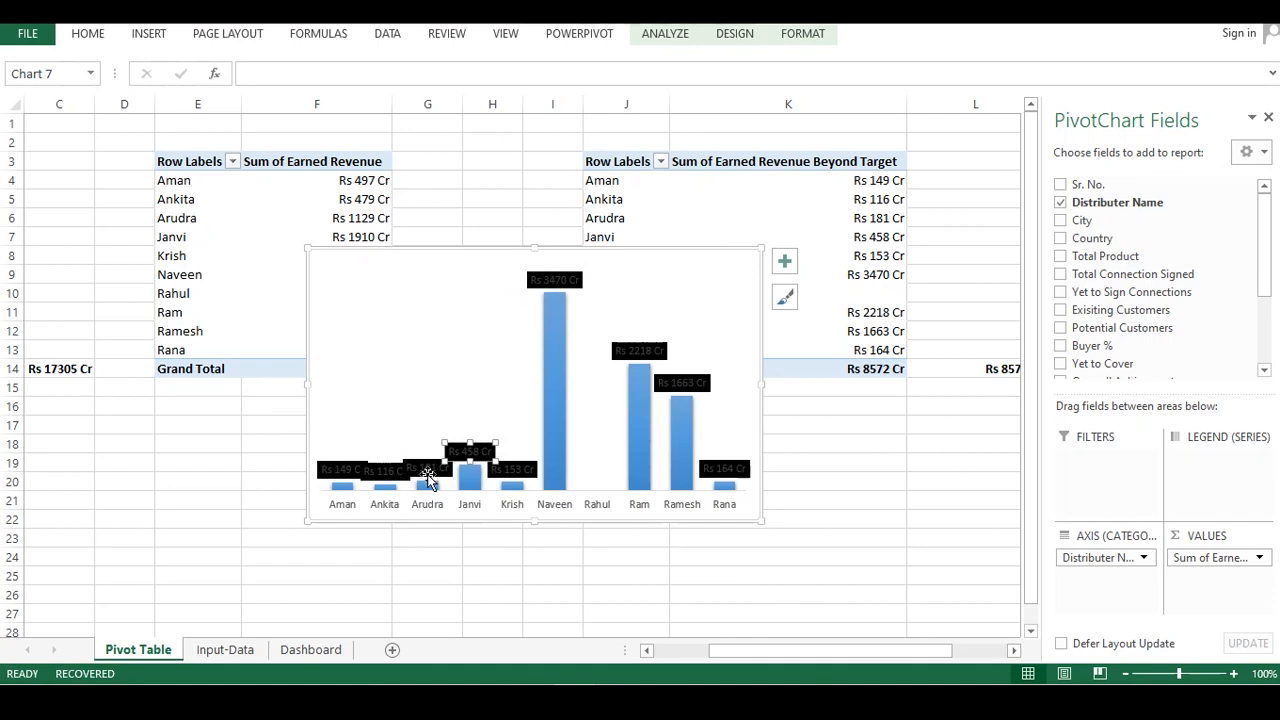
{"action": "left_click", "coordinate": [514, 468]}
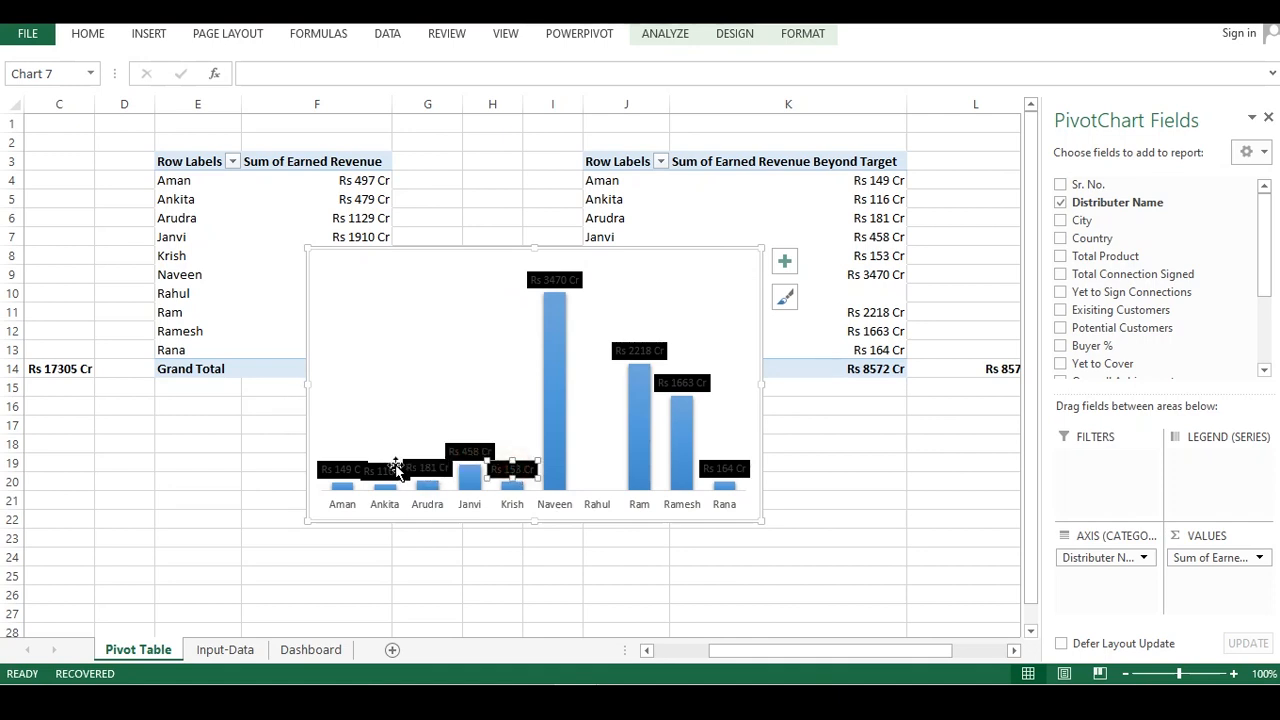
{"action": "left_click", "coordinate": [363, 421]}
{"action": "left_click", "coordinate": [555, 279]}
{"action": "right_click", "coordinate": [557, 279]}
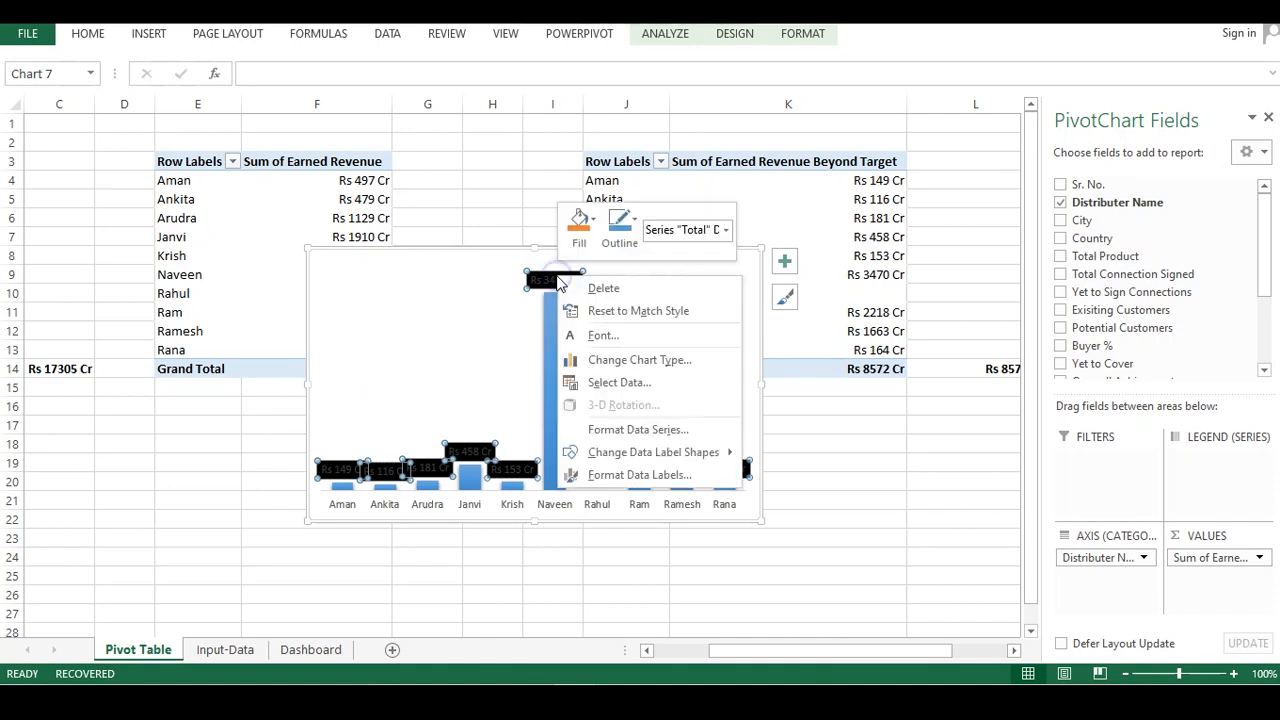
{"action": "left_click", "coordinate": [580, 228]}
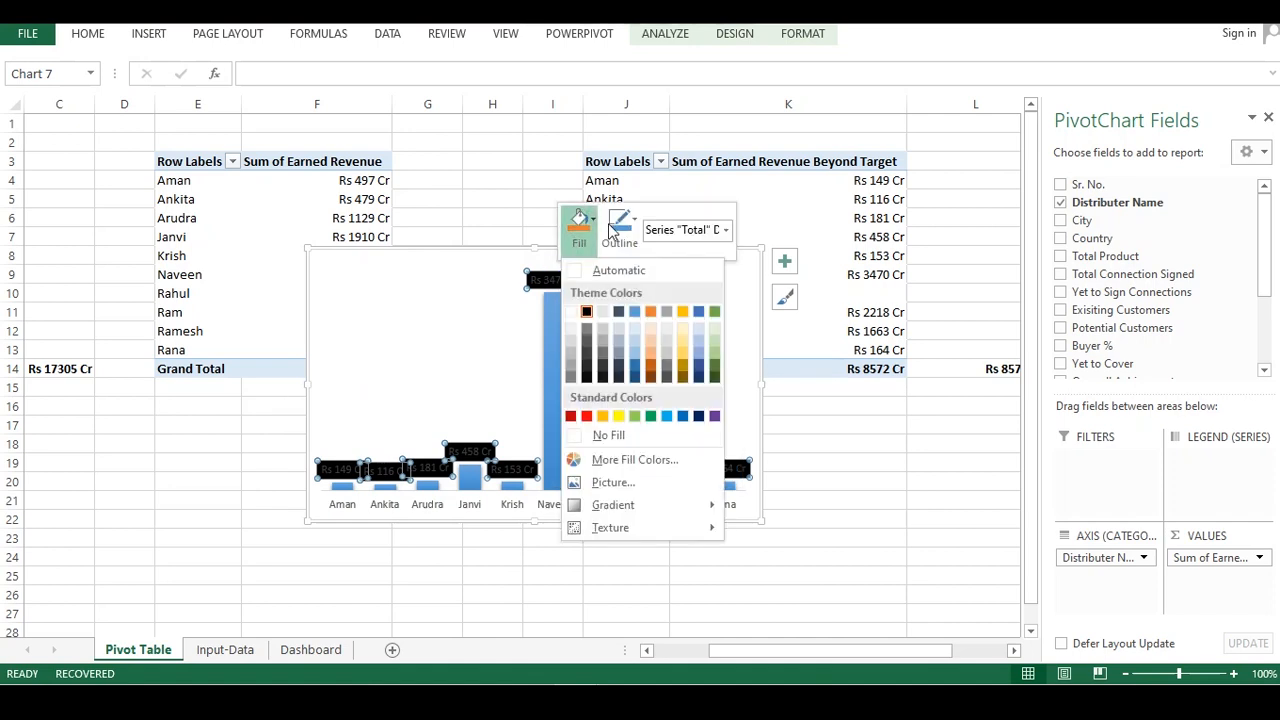
{"action": "left_click", "coordinate": [620, 228]}
{"action": "left_click", "coordinate": [609, 312]}
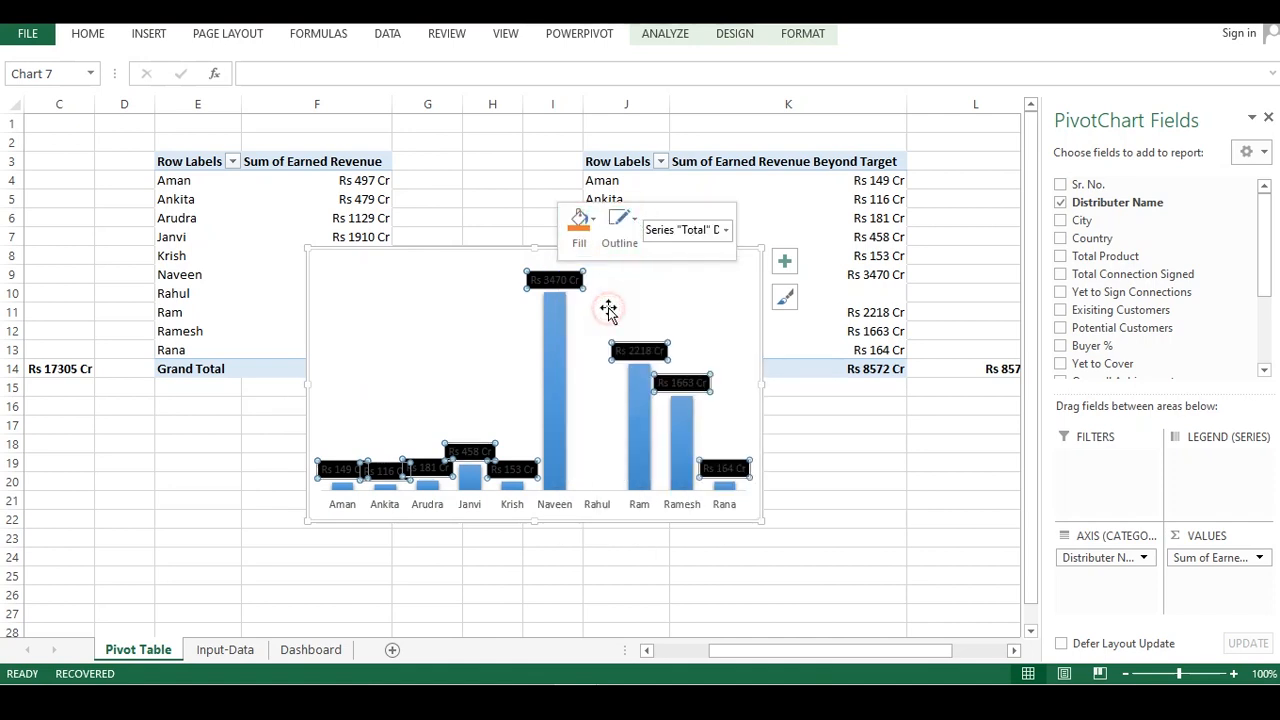
Set the data labels' font colour to white
{"action": "right_click", "coordinate": [564, 280]}
{"action": "left_click", "coordinate": [610, 336]}
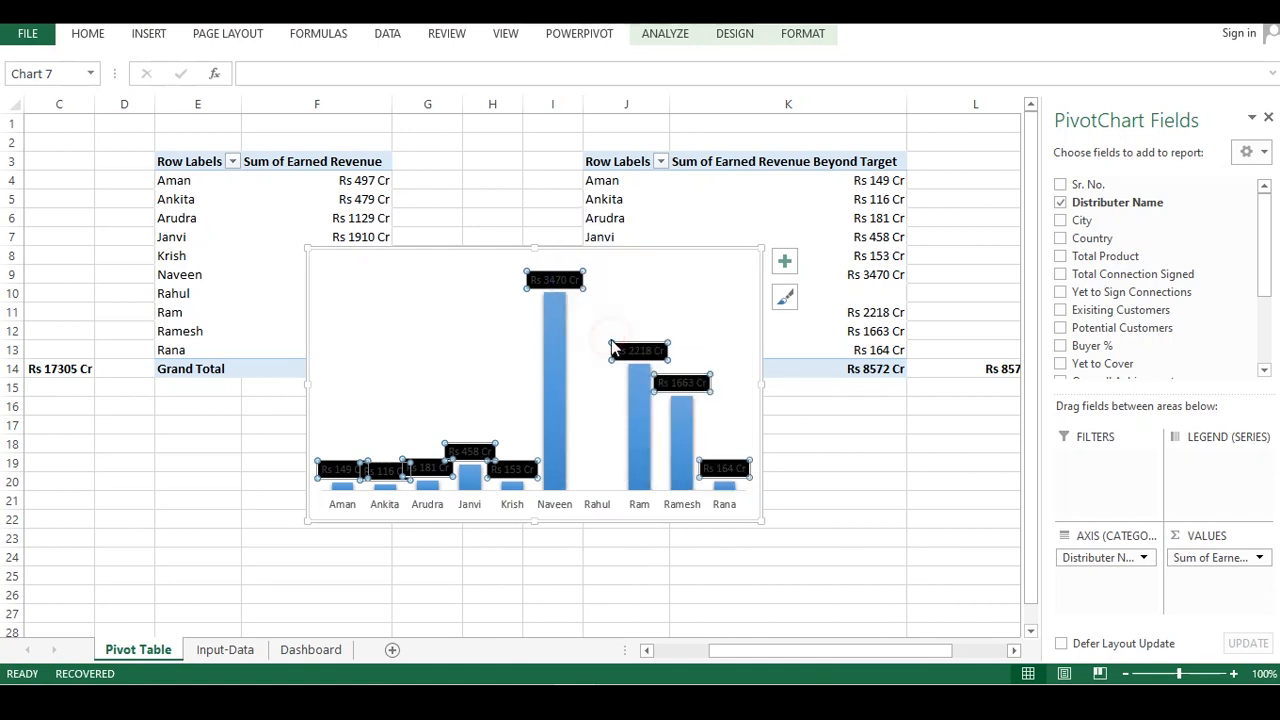
{"action": "left_click", "coordinate": [523, 320]}
{"action": "left_click", "coordinate": [519, 384]}
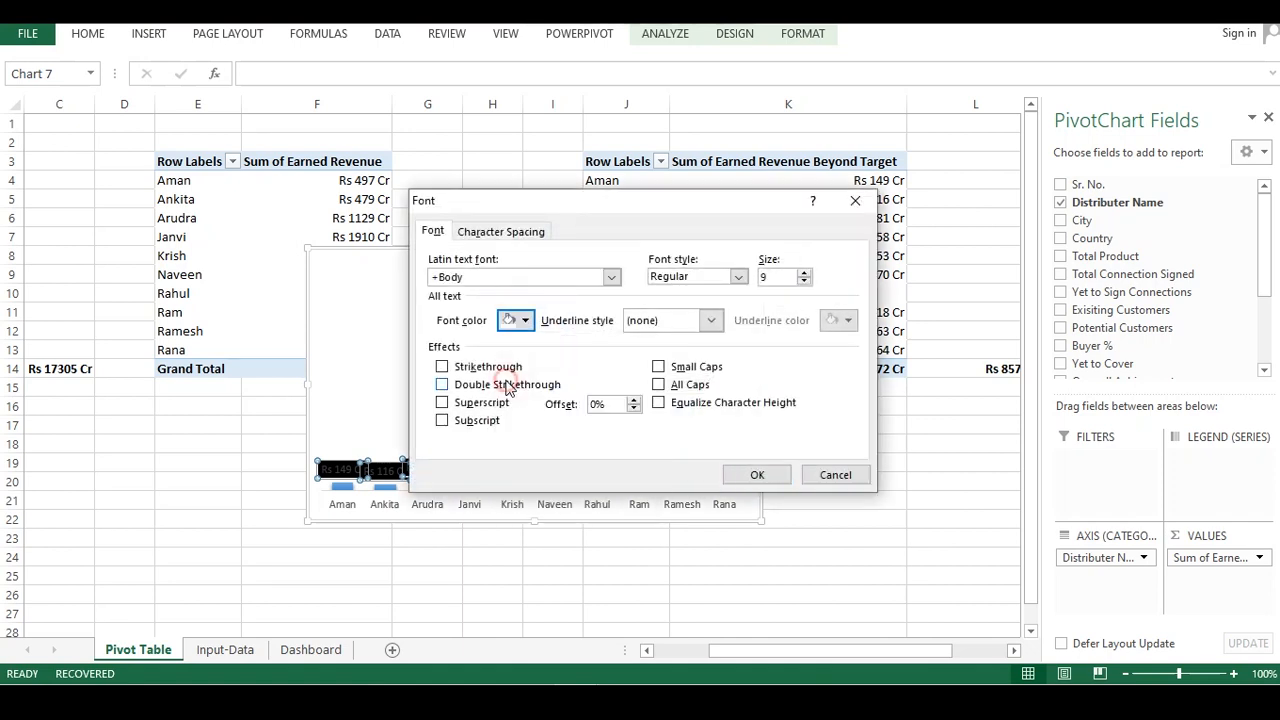
{"action": "left_click", "coordinate": [757, 474]}
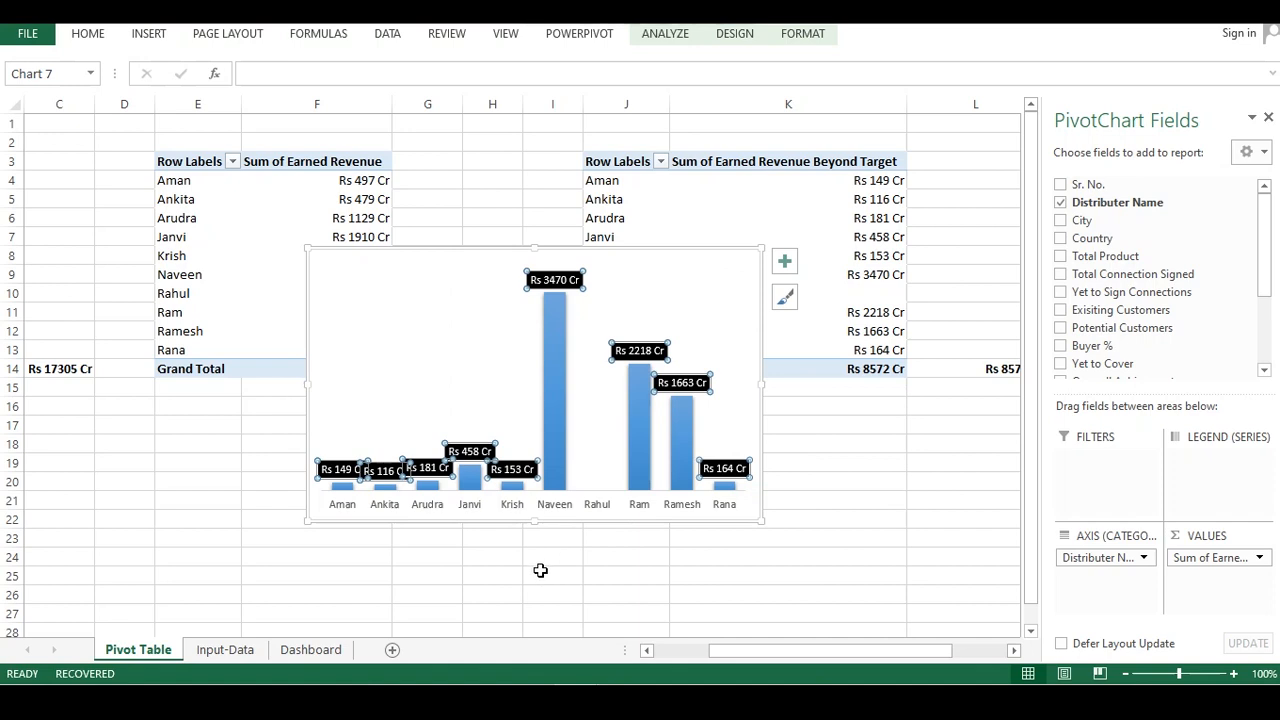
Copy the pivot chart and paste it onto the Dashboard sheet
{"action": "left_click", "coordinate": [514, 537]}
{"action": "left_click", "coordinate": [518, 364]}
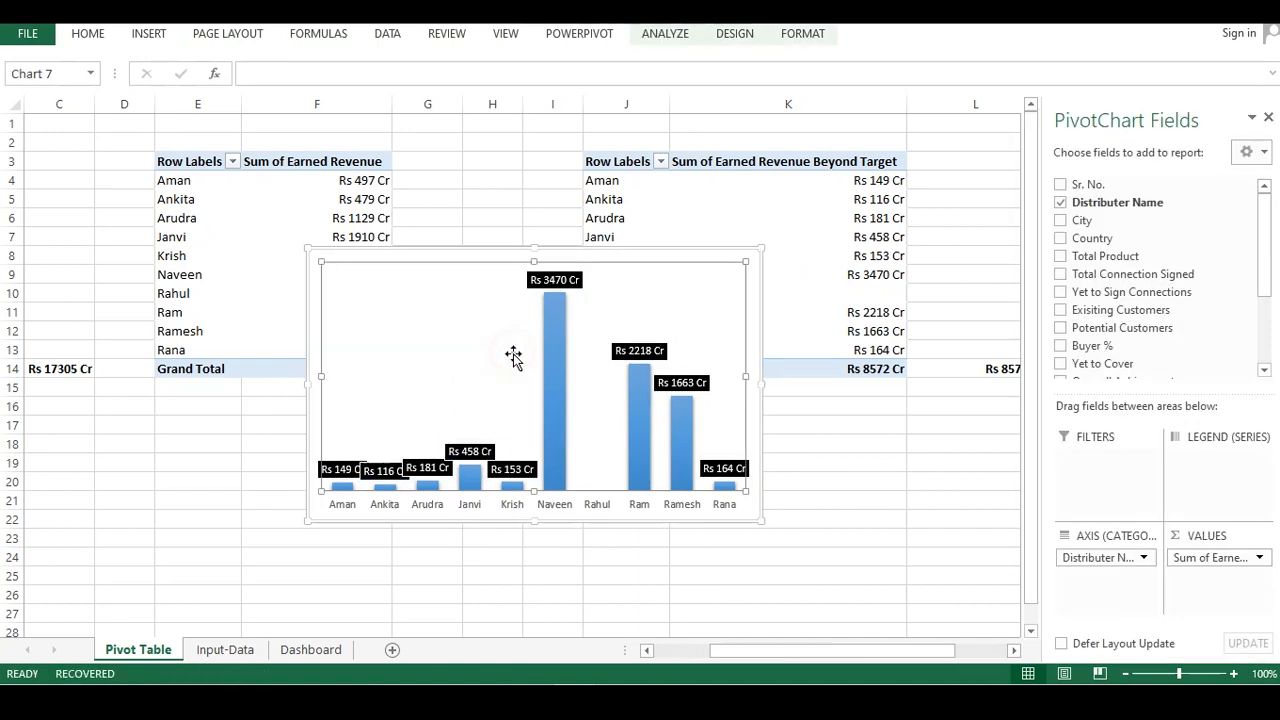
{"action": "left_click", "coordinate": [310, 649]}
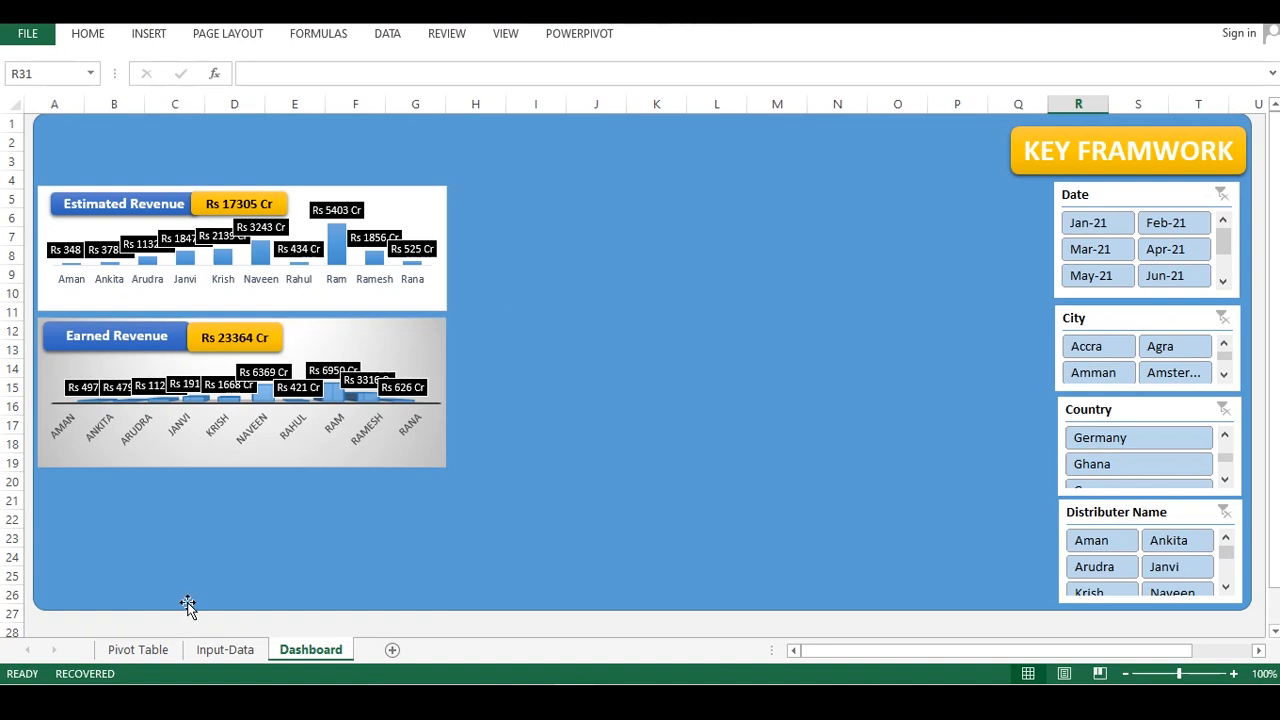
{"action": "left_click", "coordinate": [188, 605]}
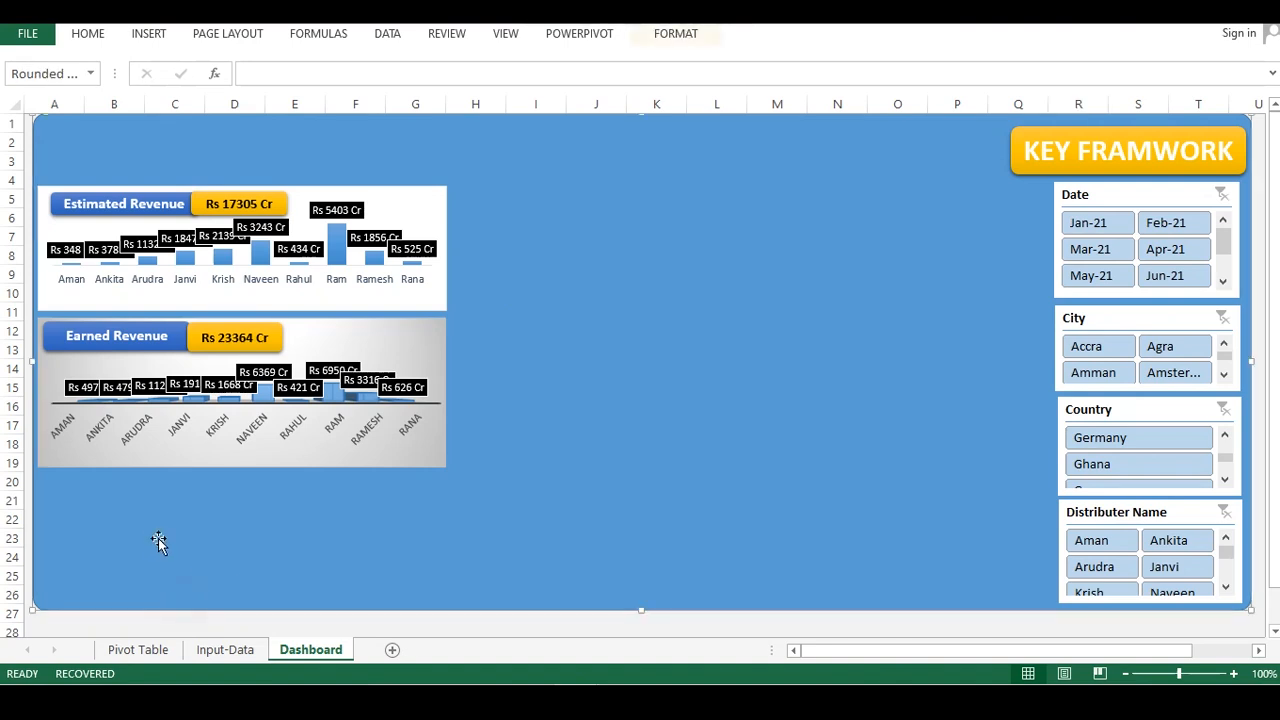
{"action": "key", "text": "ctrl+v"}
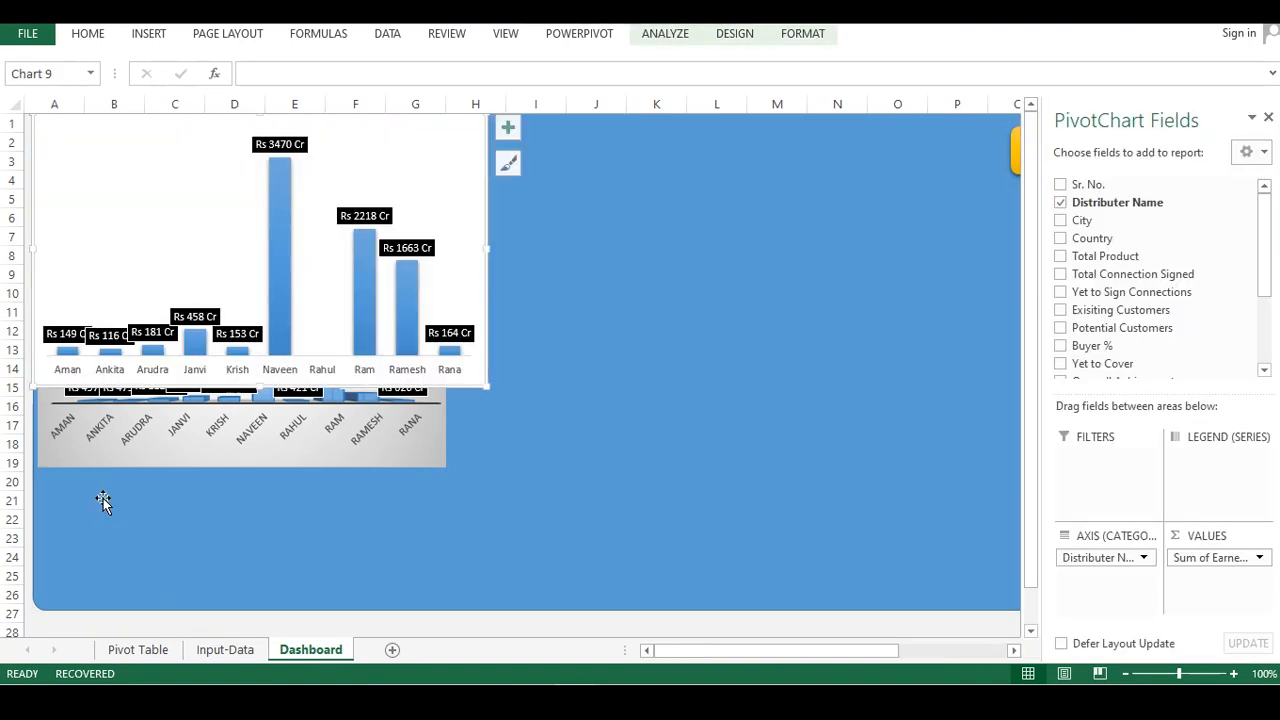
Resize and place the pasted chart below the Earned Revenue panel, then adjust its plot area
{"action": "left_click_drag", "start_coordinate": [489, 389], "coordinate": [210, 210]}
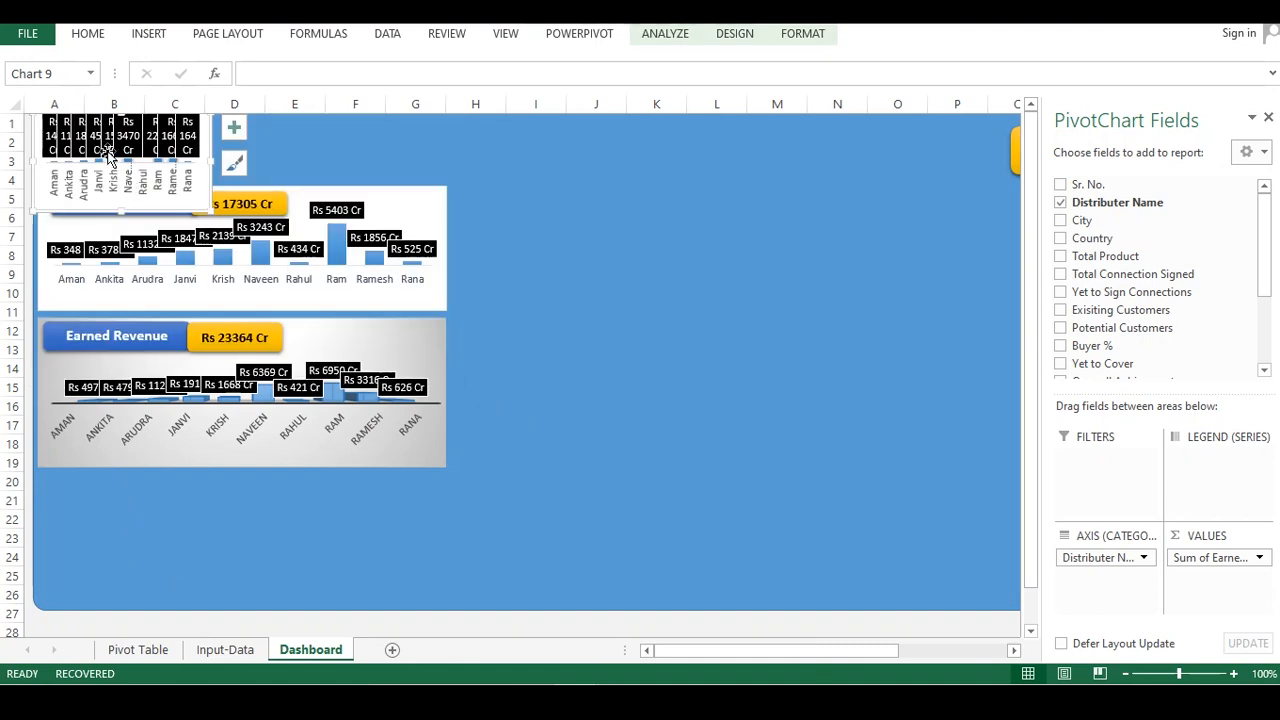
{"action": "left_click", "coordinate": [214, 183]}
{"action": "left_click", "coordinate": [203, 180]}
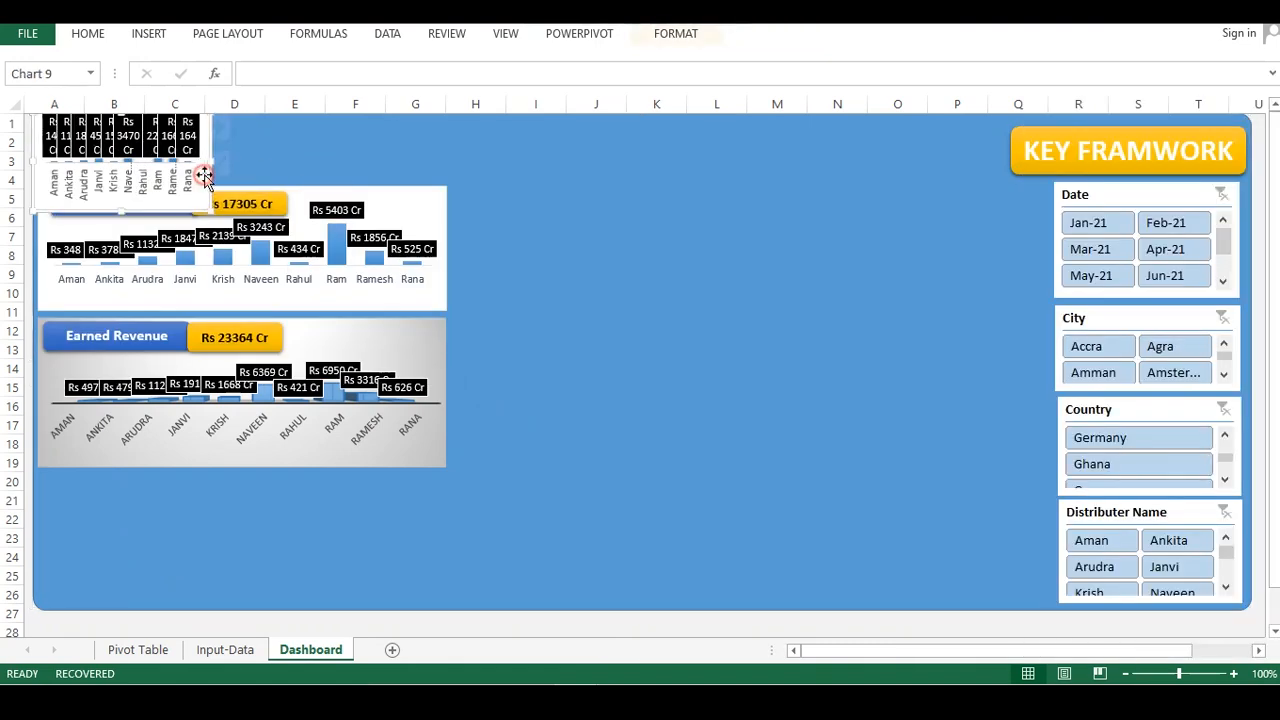
{"action": "mouse_move", "coordinate": [192, 140]}
{"action": "left_mouse_down"}
{"action": "mouse_move", "coordinate": [231, 480]}
{"action": "mouse_move", "coordinate": [209, 491]}
{"action": "mouse_move", "coordinate": [283, 520]}
{"action": "mouse_move", "coordinate": [446, 525]}
{"action": "left_mouse_up"}
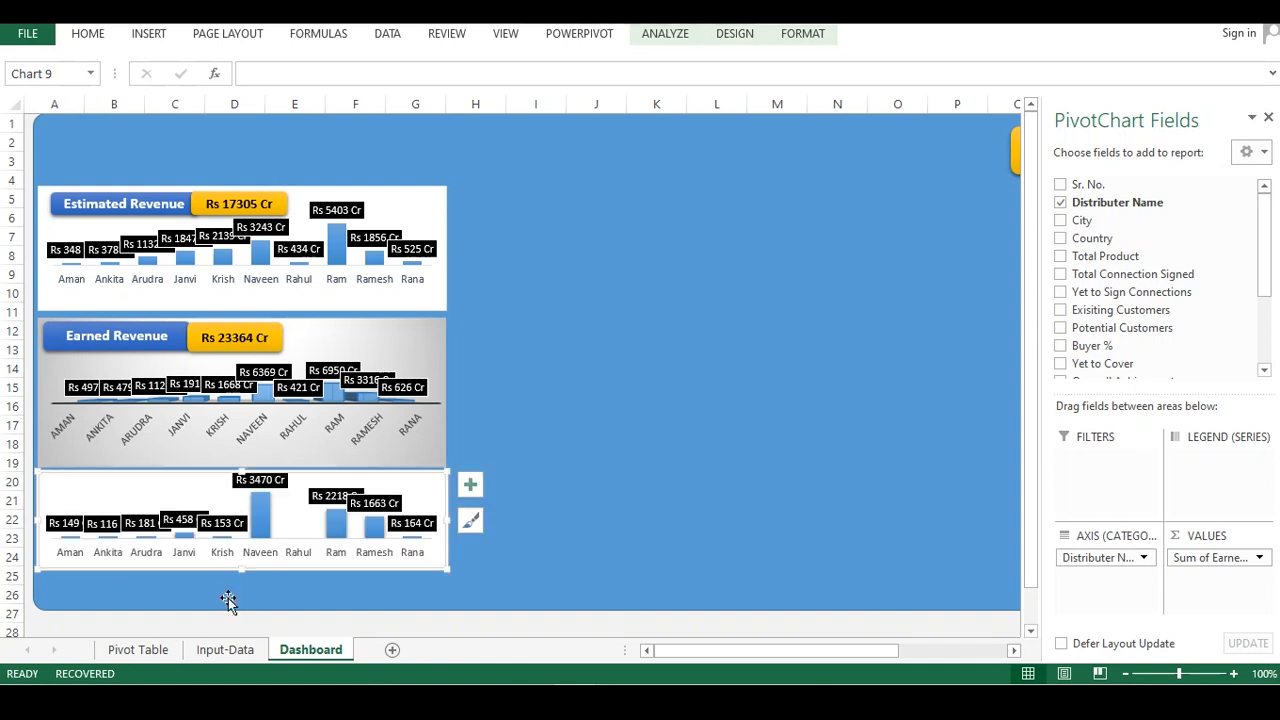
{"action": "left_click_drag", "start_coordinate": [241, 570], "coordinate": [242, 589]}
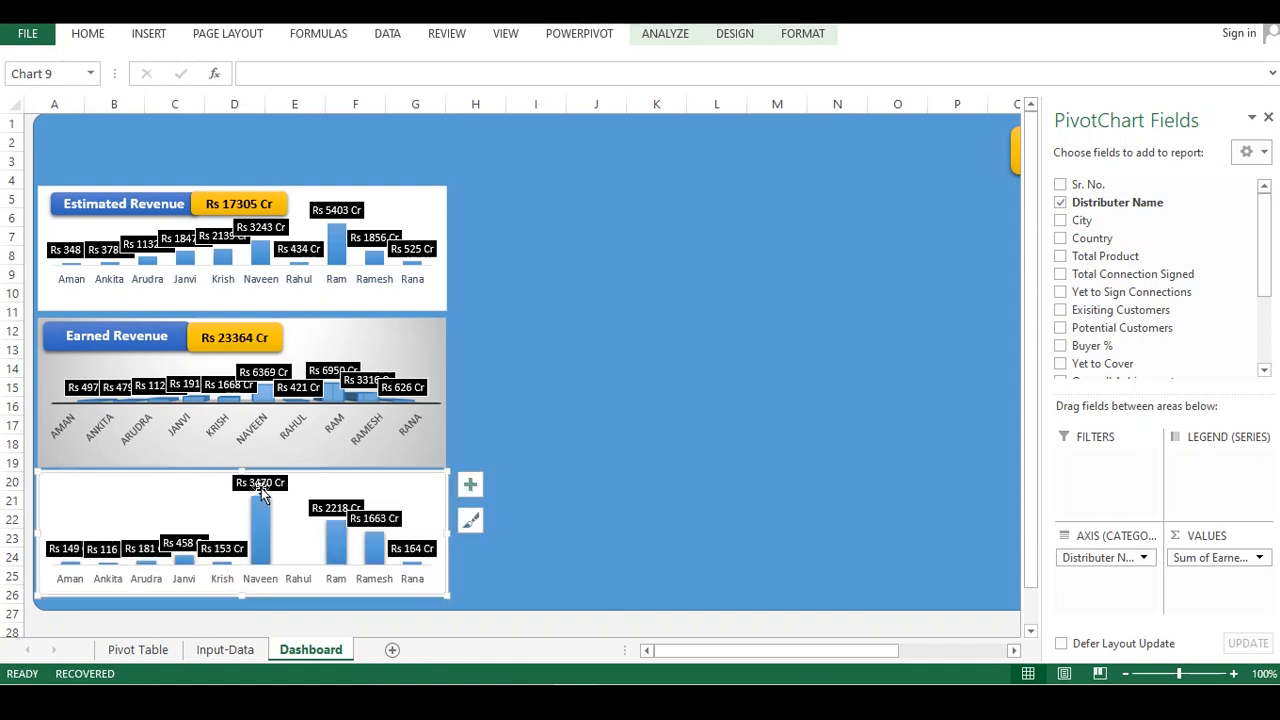
{"action": "left_click", "coordinate": [220, 513]}
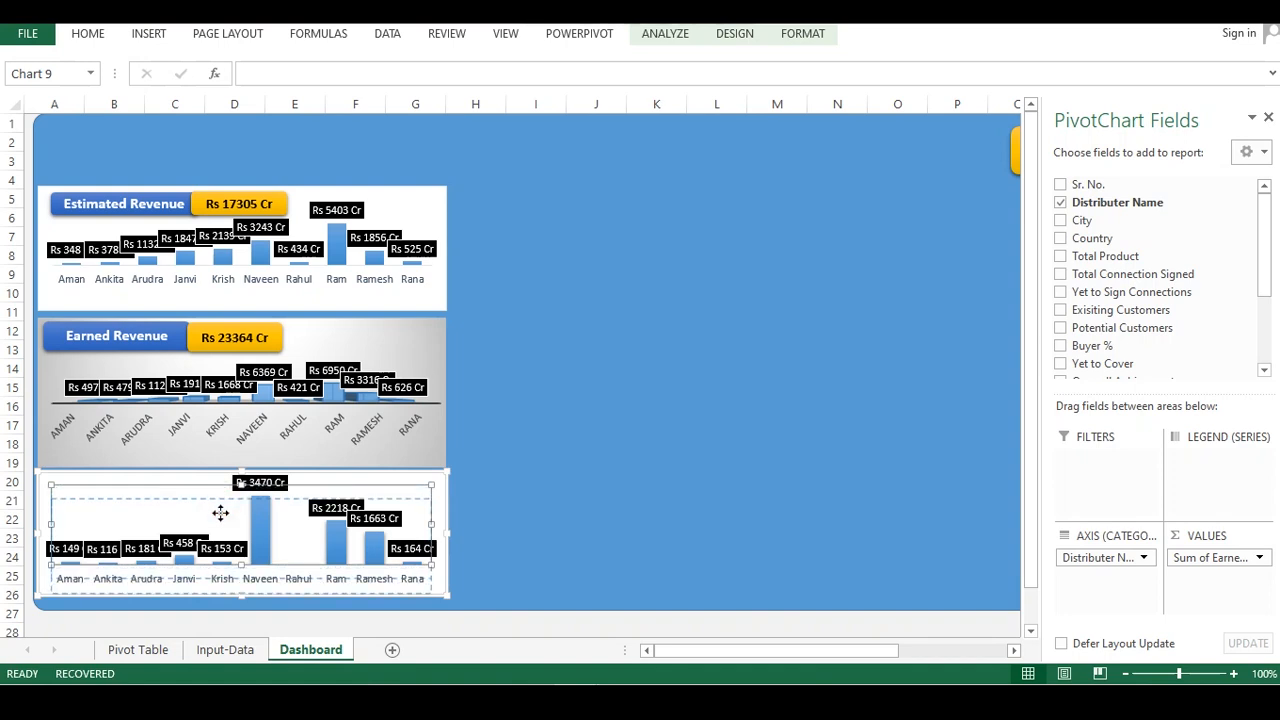
{"action": "left_click_drag", "start_coordinate": [220, 513], "coordinate": [221, 515]}
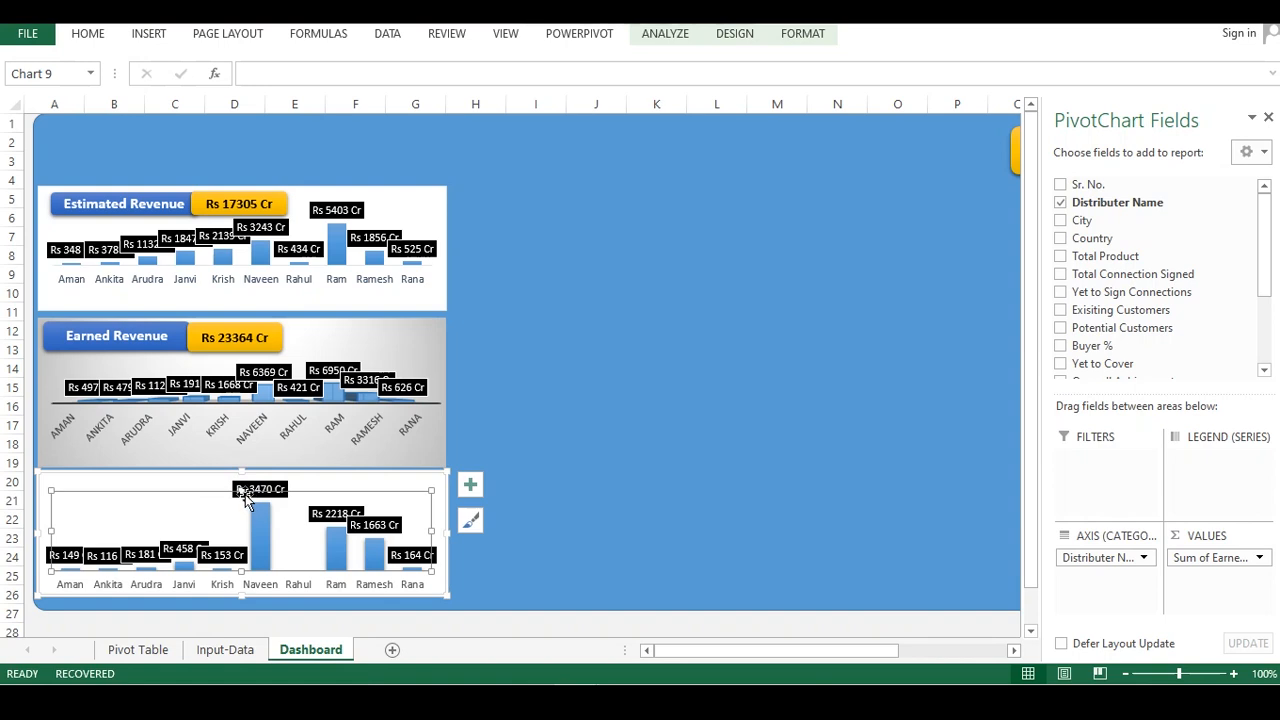
{"action": "left_click_drag", "start_coordinate": [240, 495], "coordinate": [240, 523]}
{"action": "left_click", "coordinate": [487, 413]}
{"action": "left_click", "coordinate": [172, 496]}
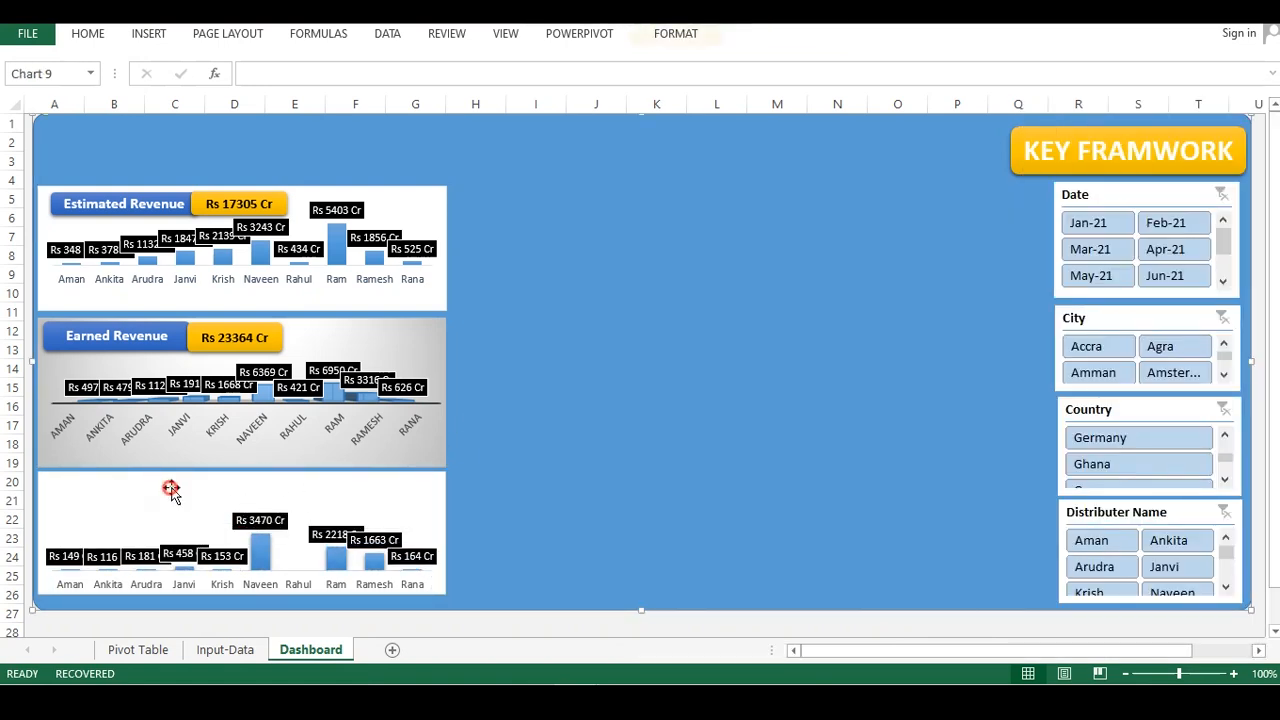
Copy the Earned Revenue title and value shapes onto the new chart
{"action": "left_click", "coordinate": [205, 340]}
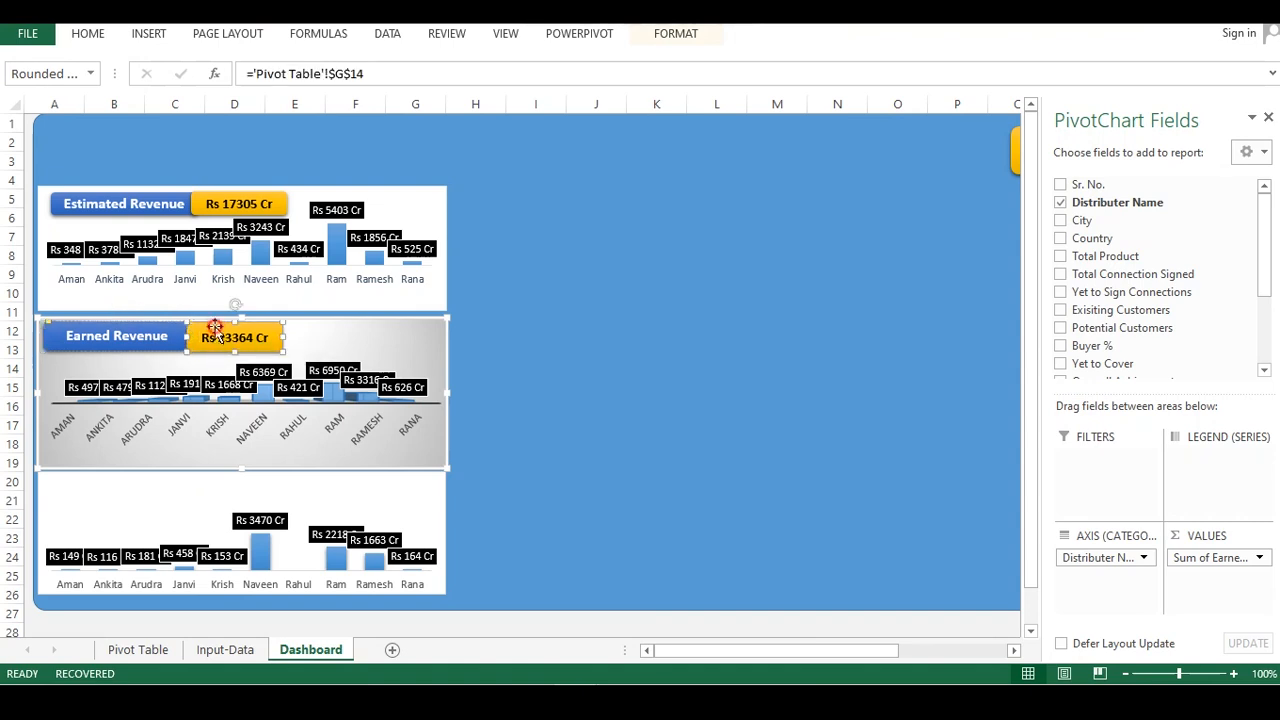
{"action": "left_click", "coordinate": [149, 326], "text": "shift"}
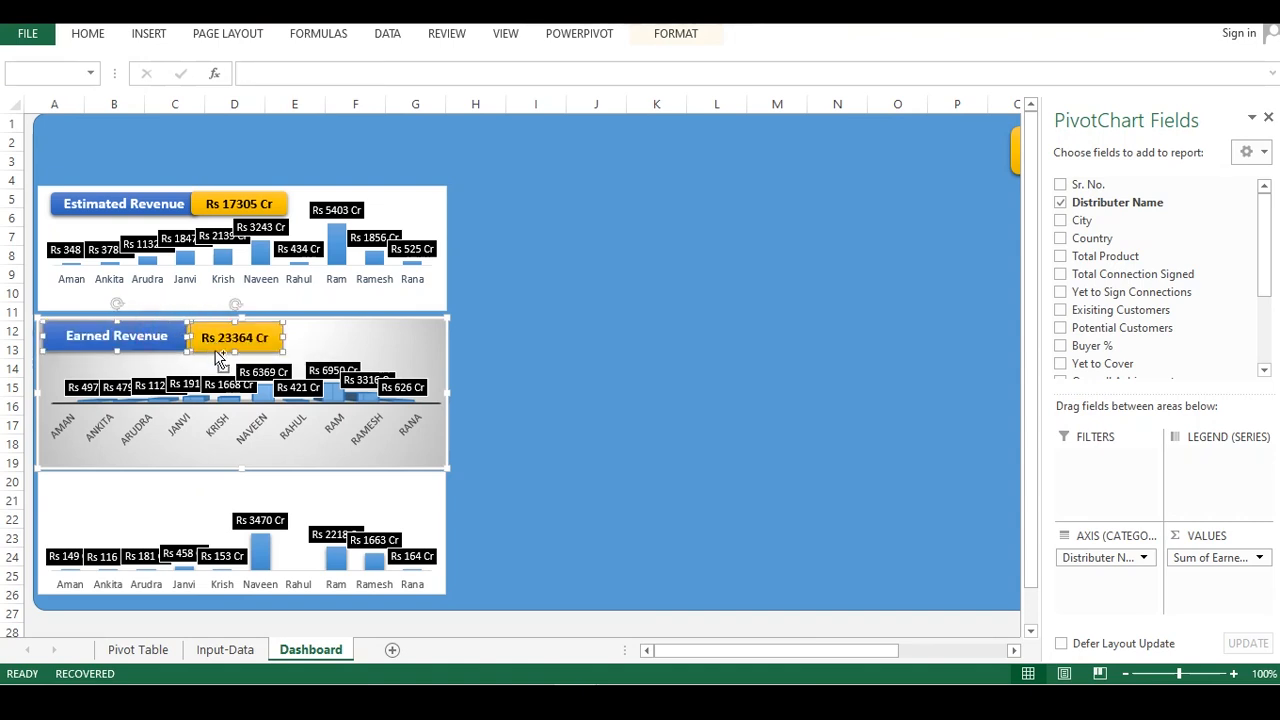
{"action": "left_click", "coordinate": [173, 498]}
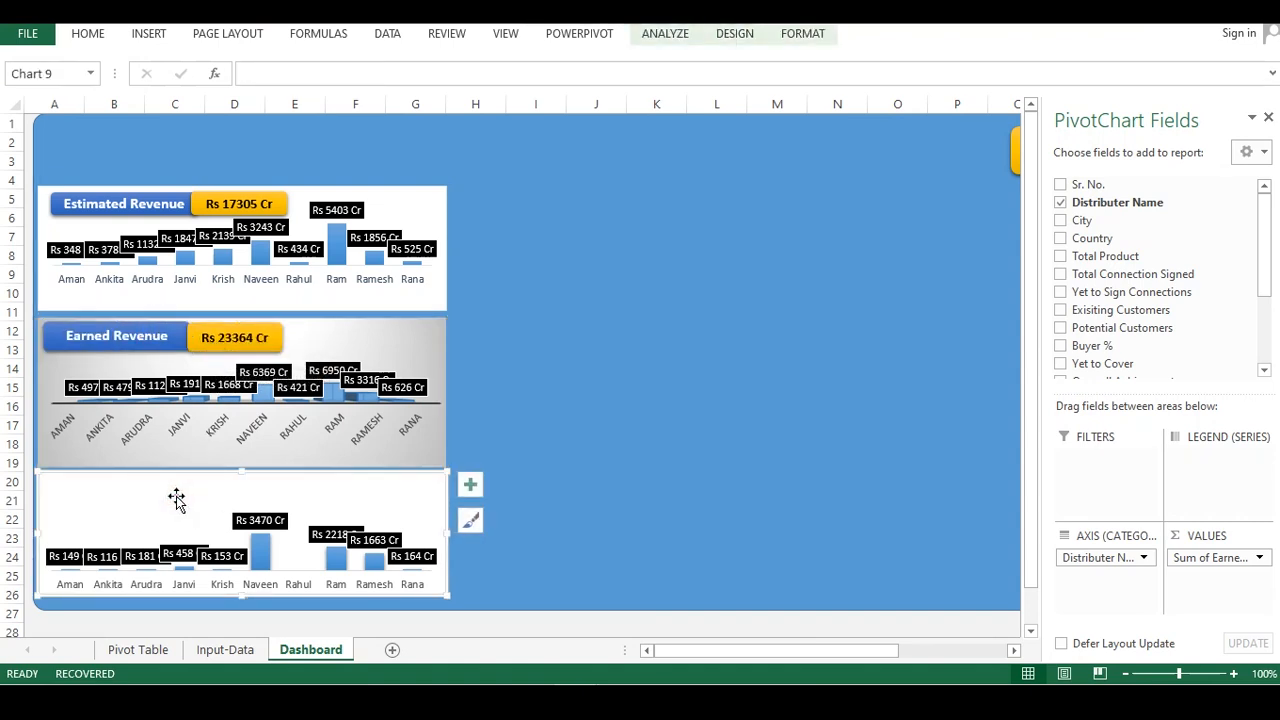
{"action": "key", "text": "ctrl+v"}
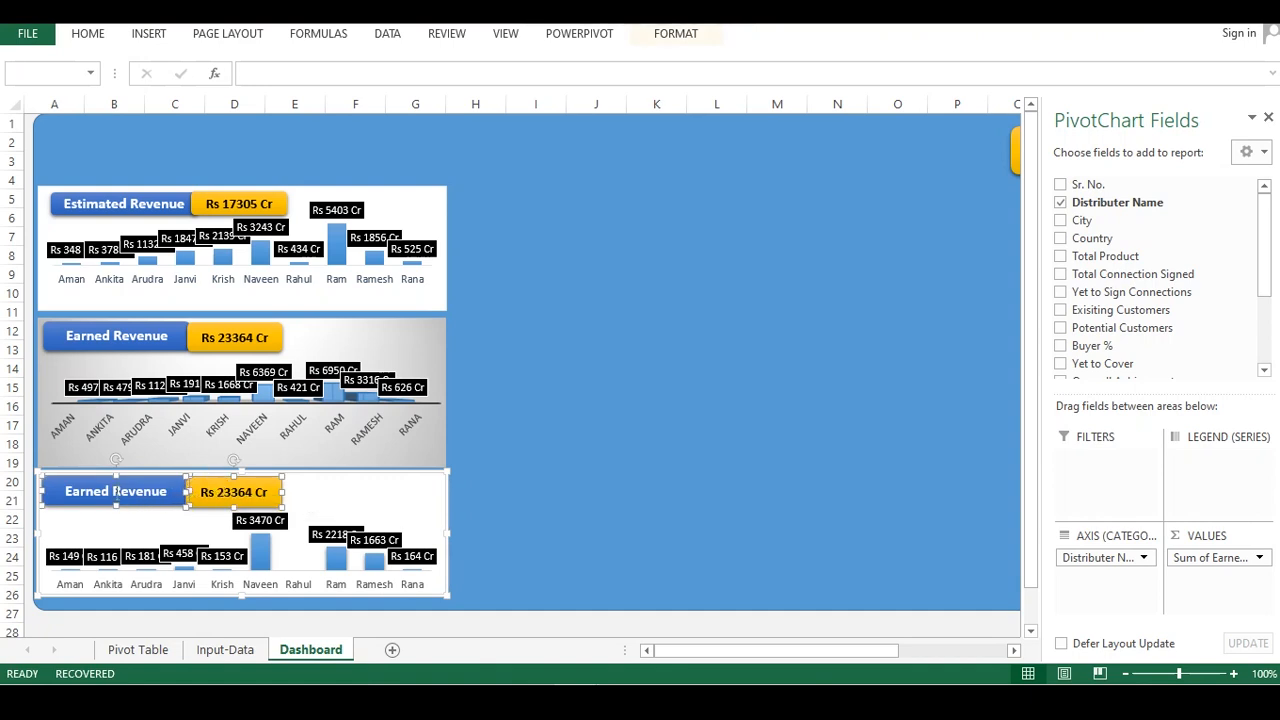
Rename the copied title shape to Earned Revenue Beyond Target
{"action": "left_click", "coordinate": [92, 495]}
{"action": "double_click", "coordinate": [88, 493]}
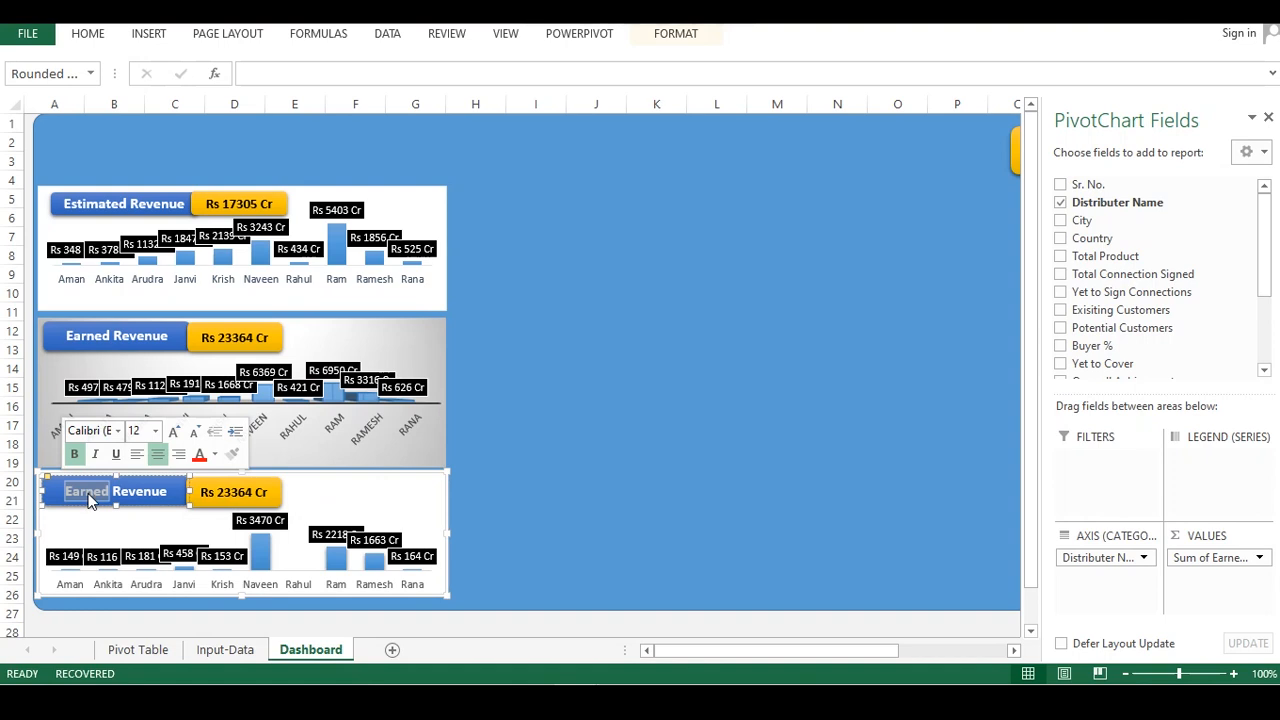
{"action": "left_click", "coordinate": [170, 492]}
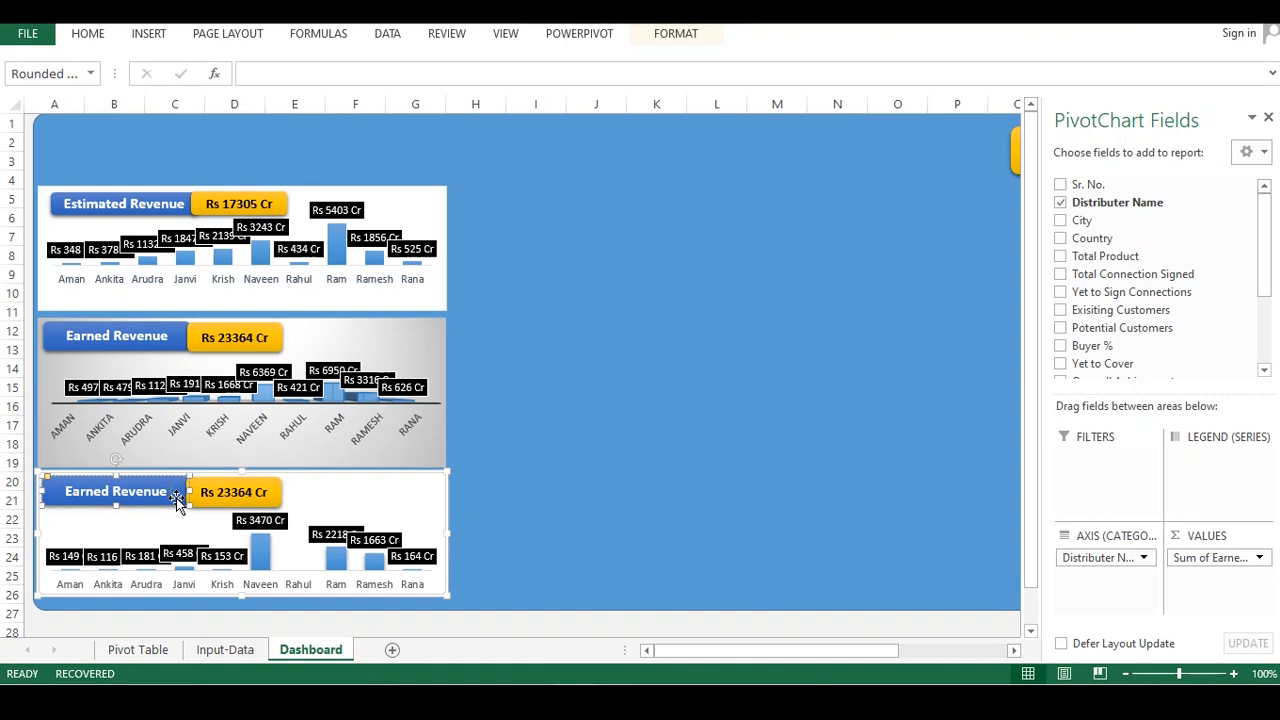
{"action": "type", "text": "Beyond T"}
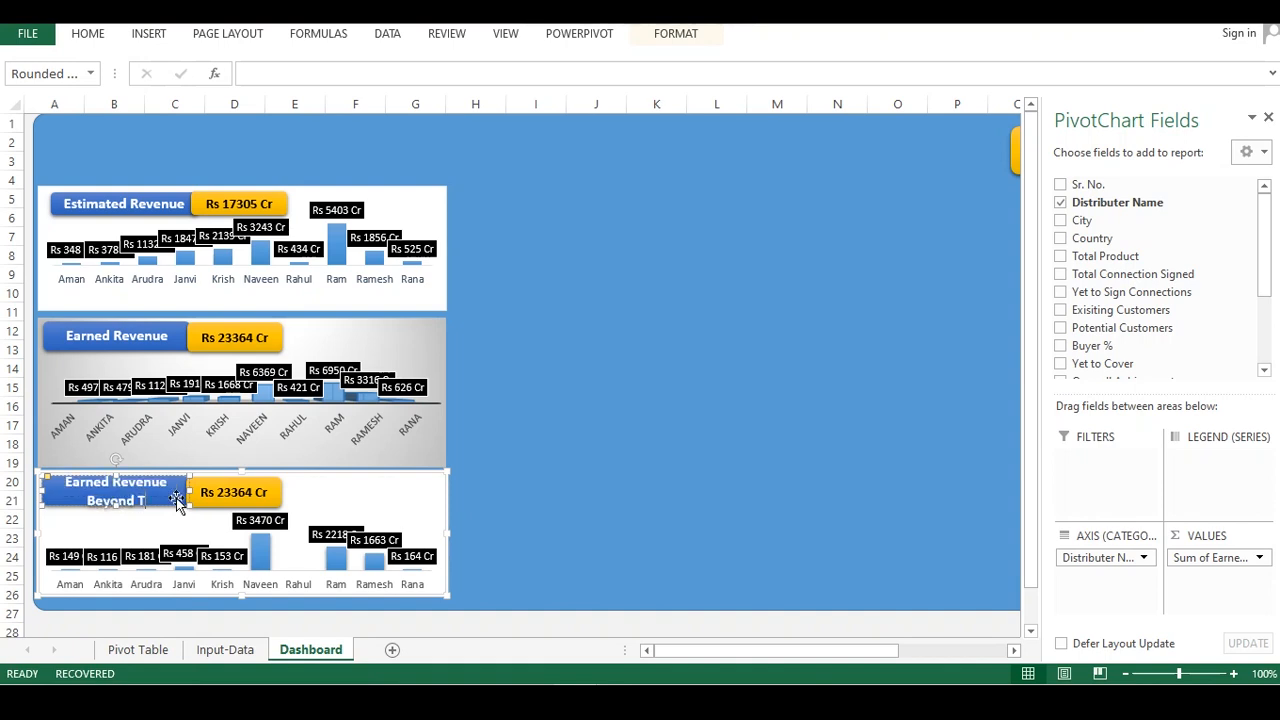
{"action": "type", "text": "arget"}
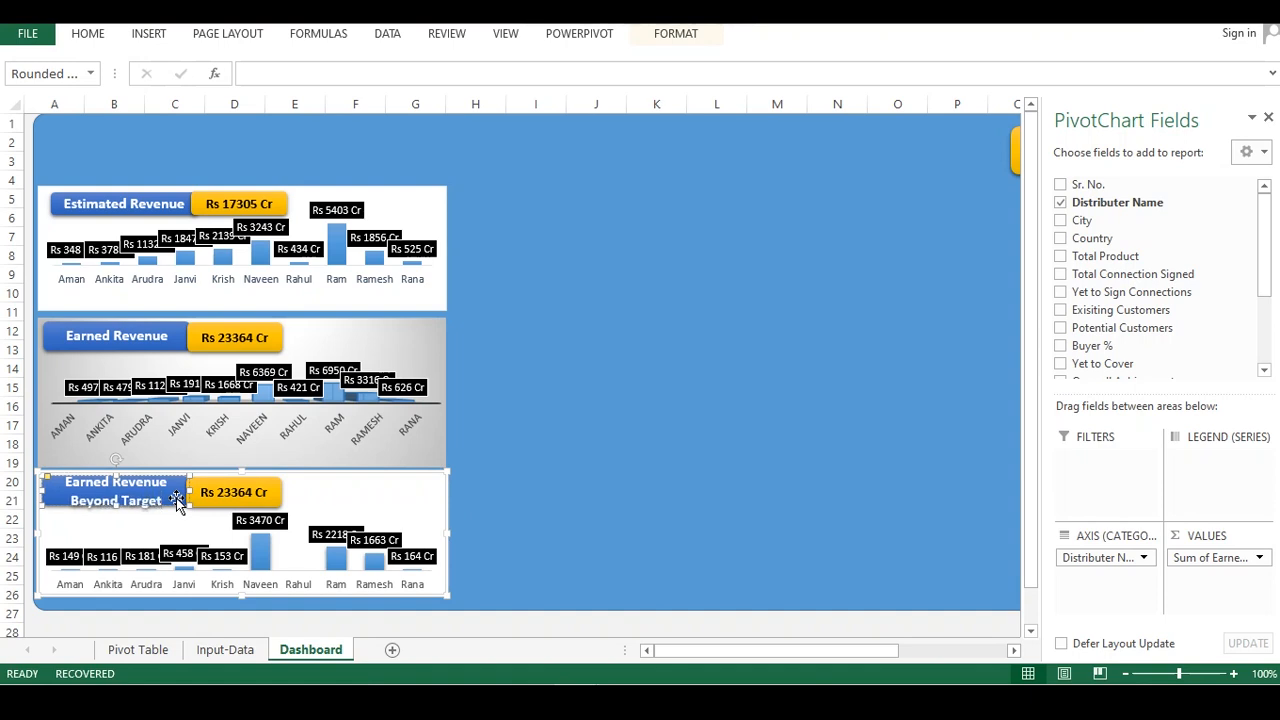
Move the value box to the right and widen the title shape so its text fits on one line
{"action": "left_click", "coordinate": [268, 490]}
{"action": "left_click", "coordinate": [268, 490]}
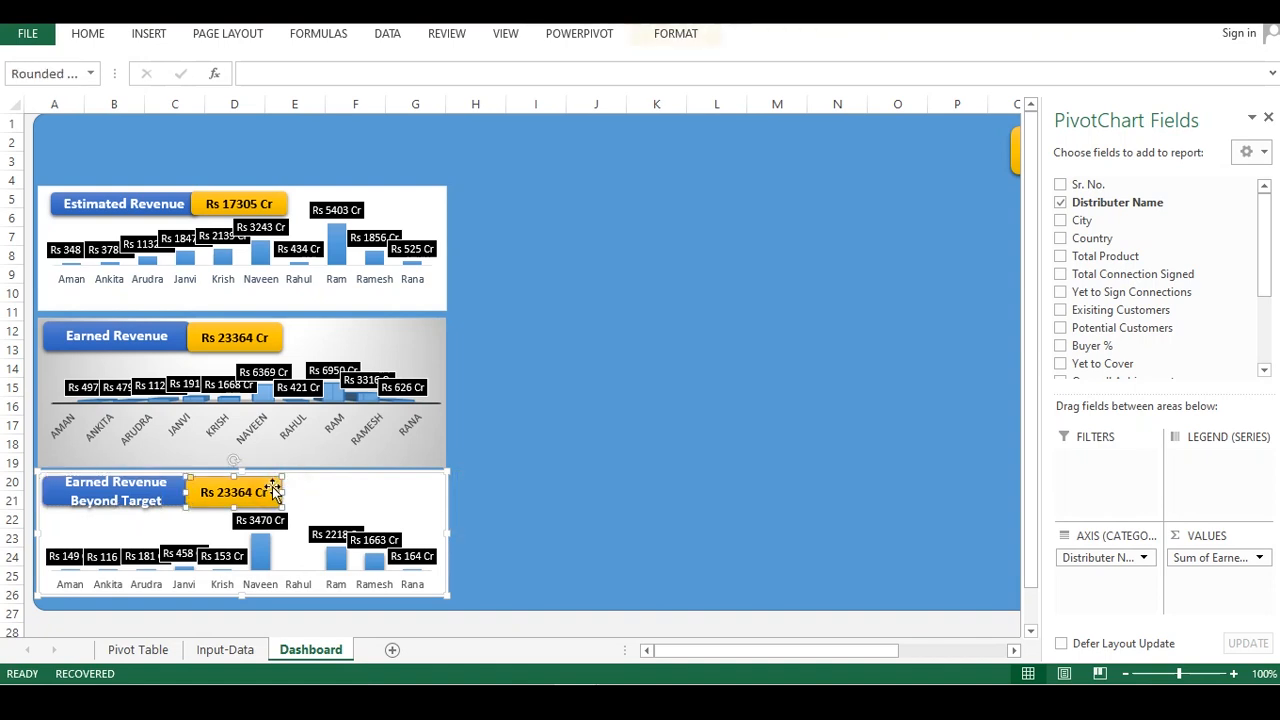
{"action": "left_click_drag", "start_coordinate": [270, 488], "coordinate": [346, 499]}
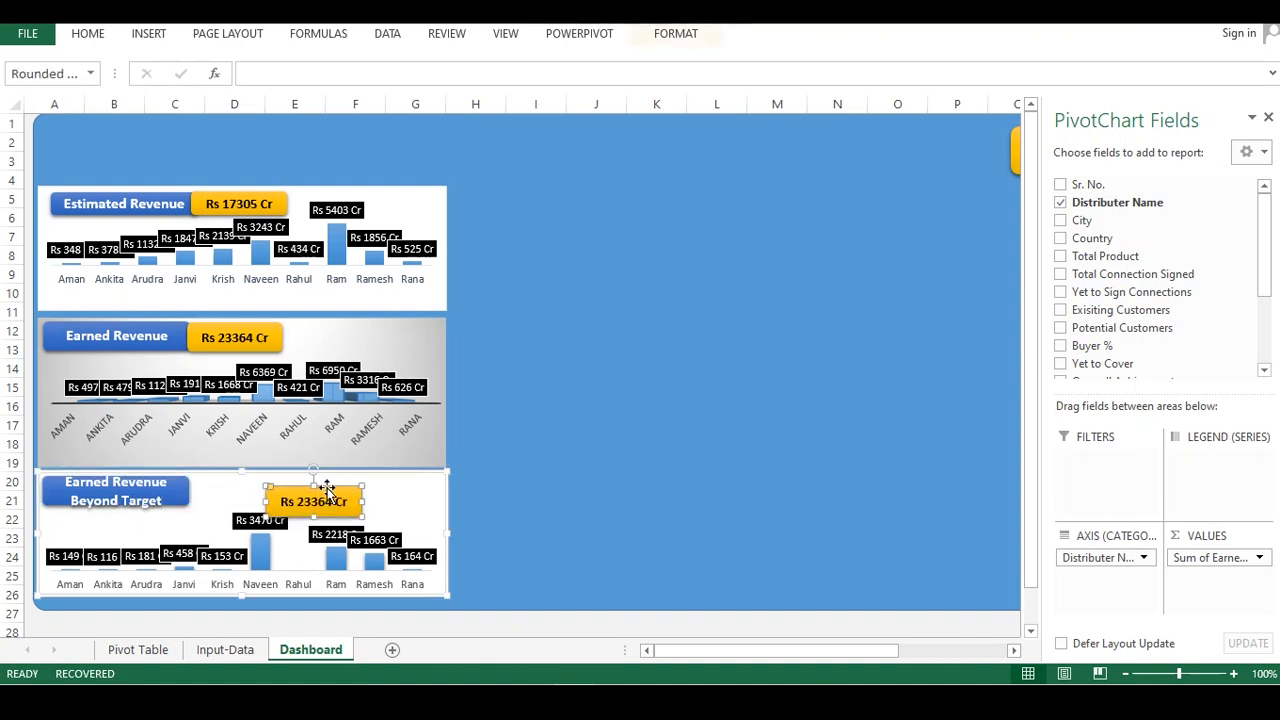
{"action": "left_click", "coordinate": [172, 500]}
{"action": "left_click_drag", "start_coordinate": [193, 489], "coordinate": [303, 477]}
Link the Beyond Target value box to the grand total in cell L14 of the Pivot Table sheet
{"action": "left_click", "coordinate": [345, 490]}
{"action": "key", "text": "Delete"}
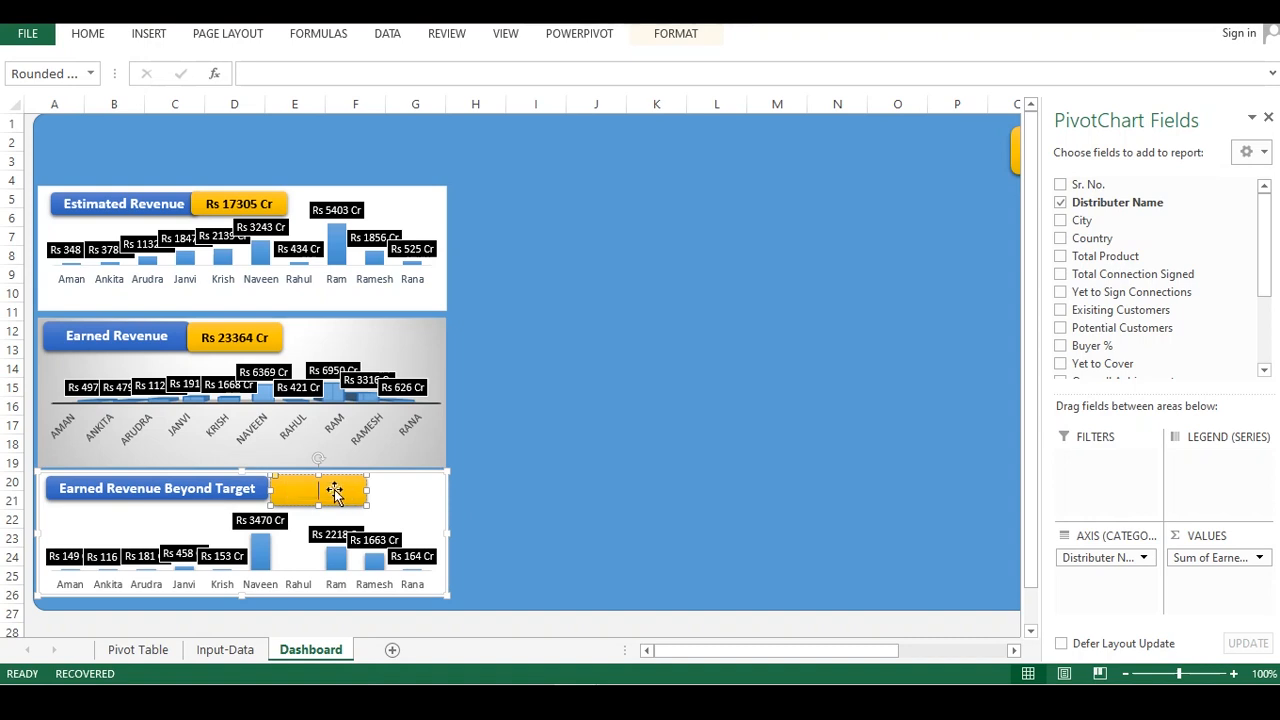
{"action": "left_click", "coordinate": [270, 73]}
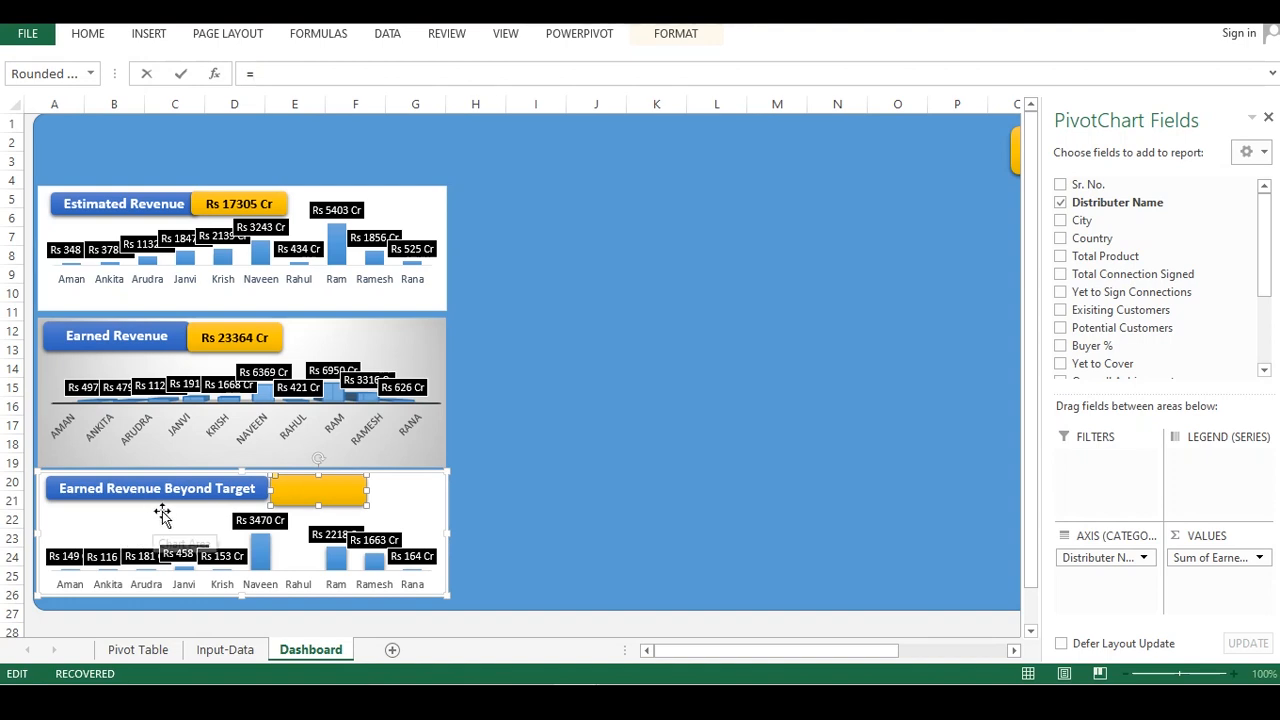
{"action": "left_click", "coordinate": [128, 650]}
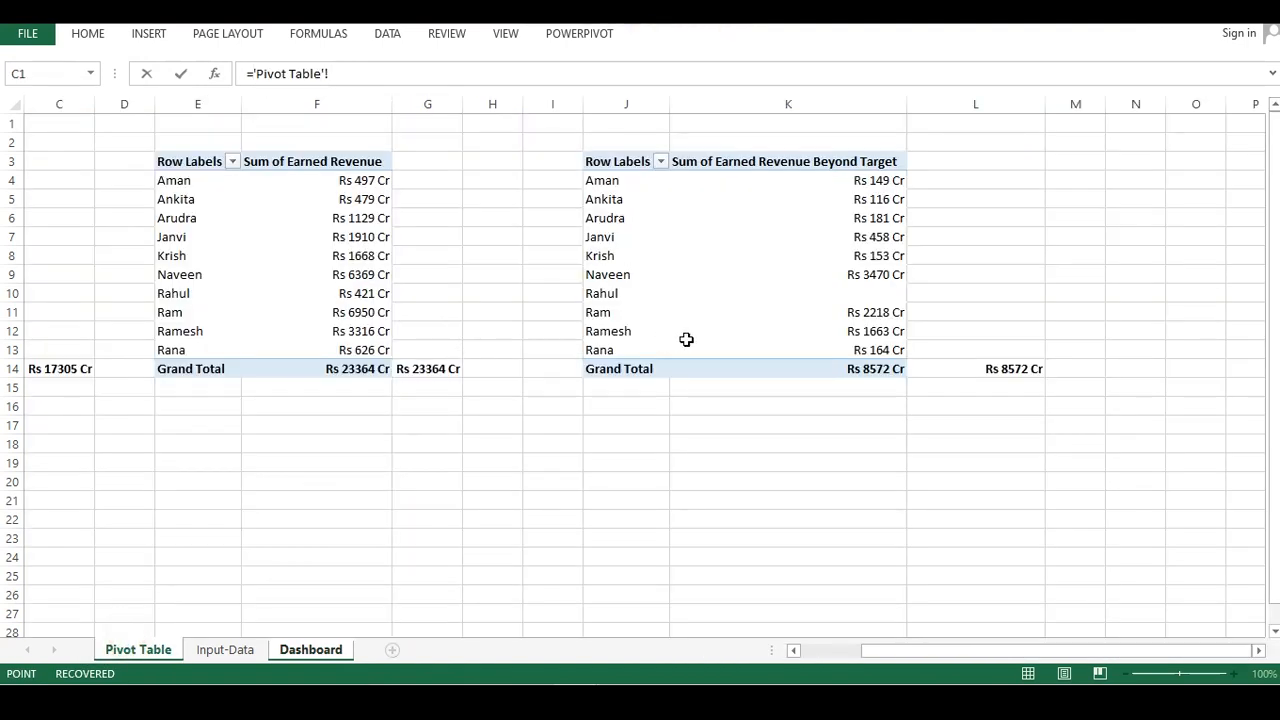
{"action": "left_click", "coordinate": [1003, 366]}
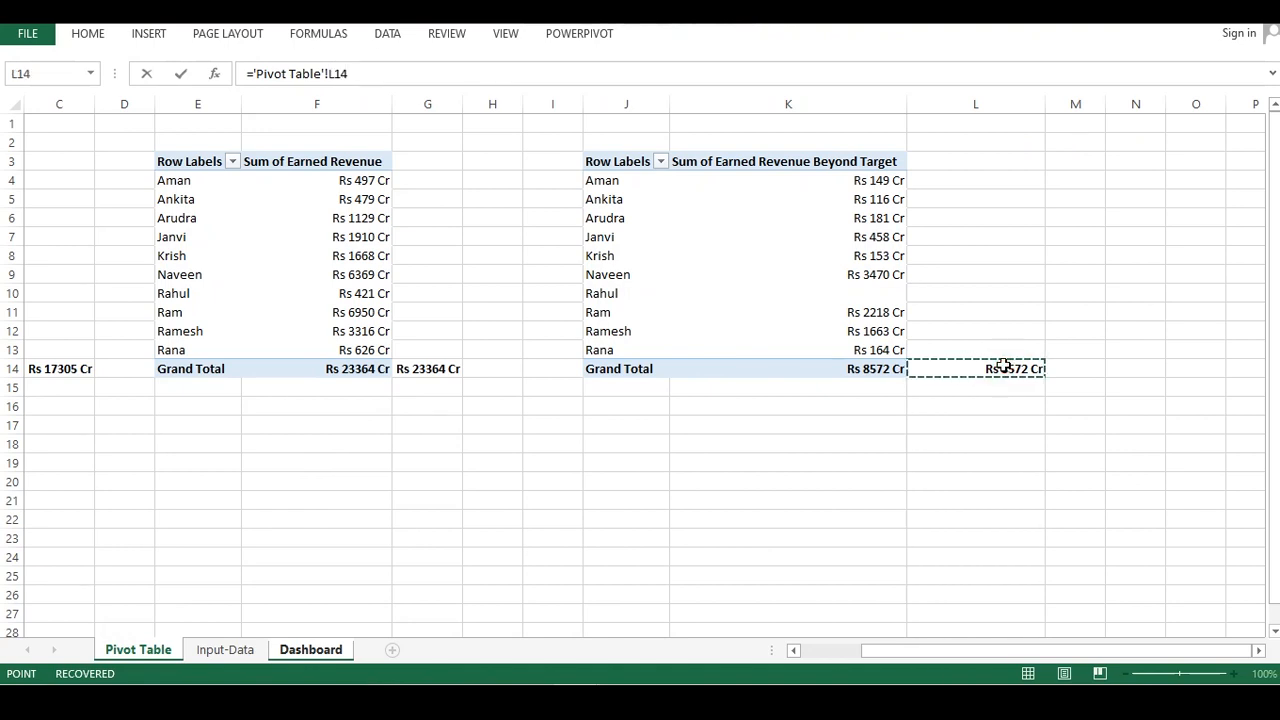
{"action": "key", "text": "Return"}
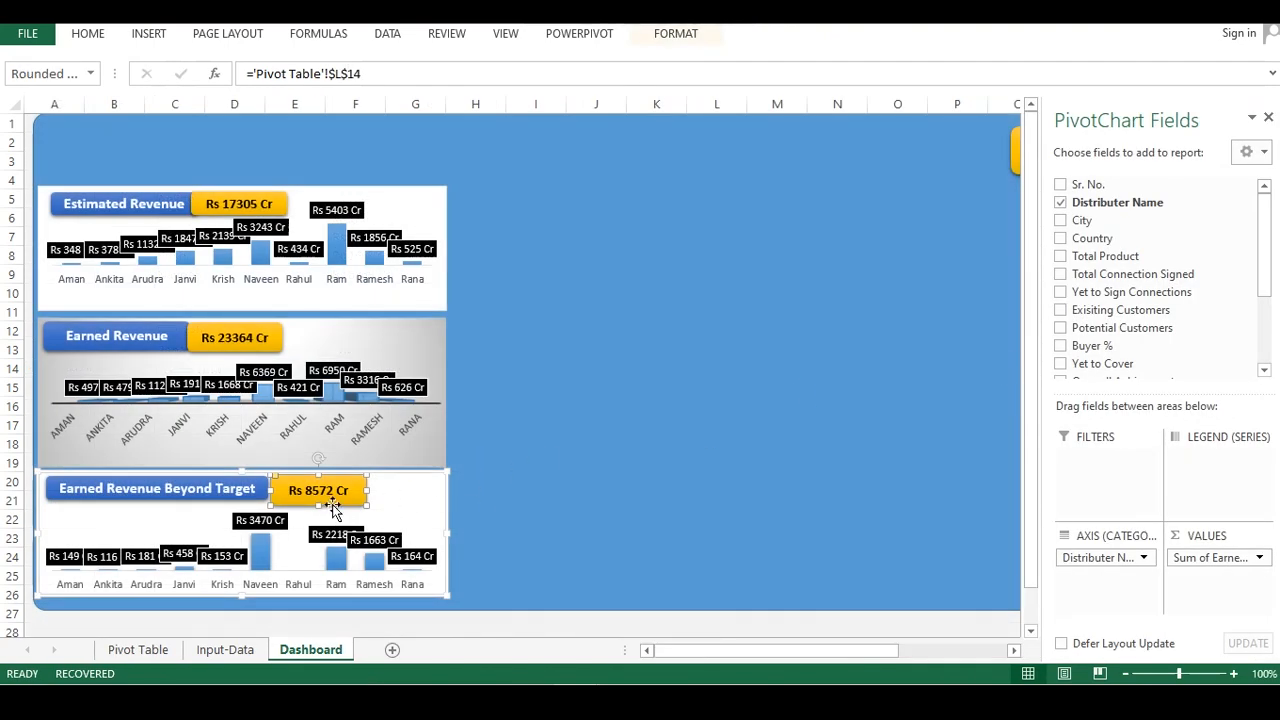
Make the Beyond Target value box's text bold
{"action": "key", "text": "super+space"}
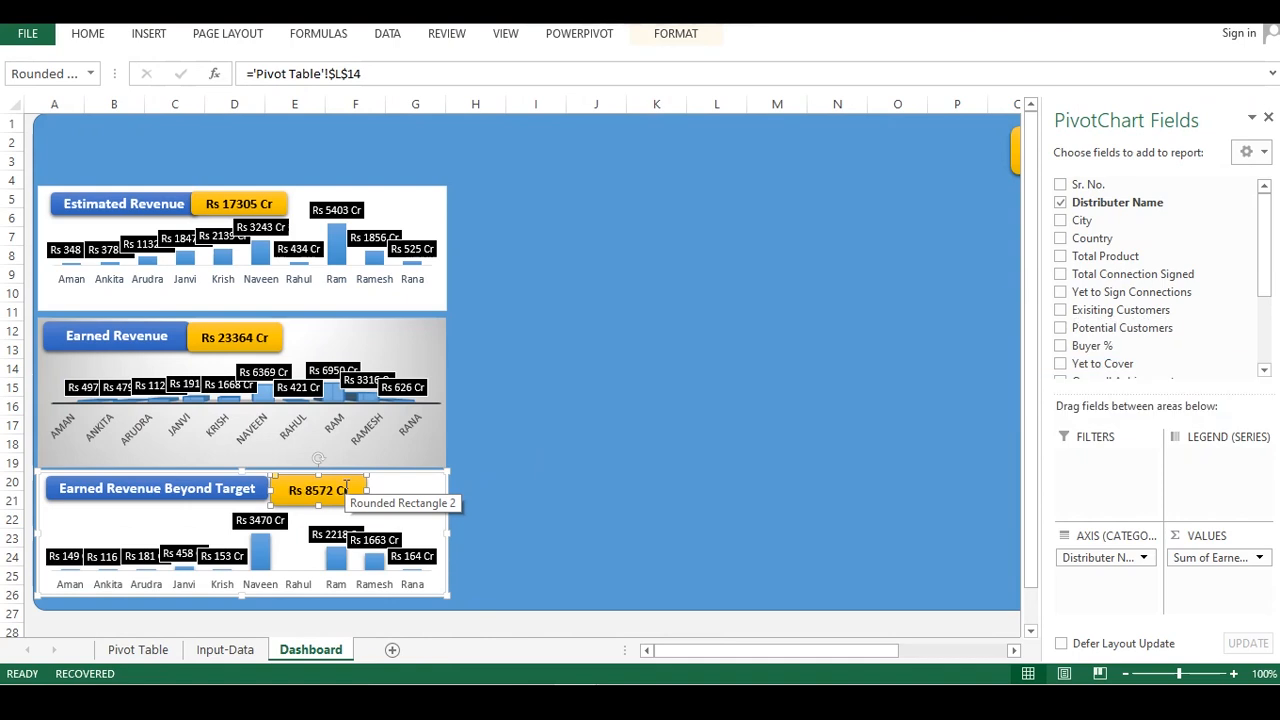
{"action": "key", "text": "ctrl+b"}
{"action": "key", "text": "ctrl+shift+period"}
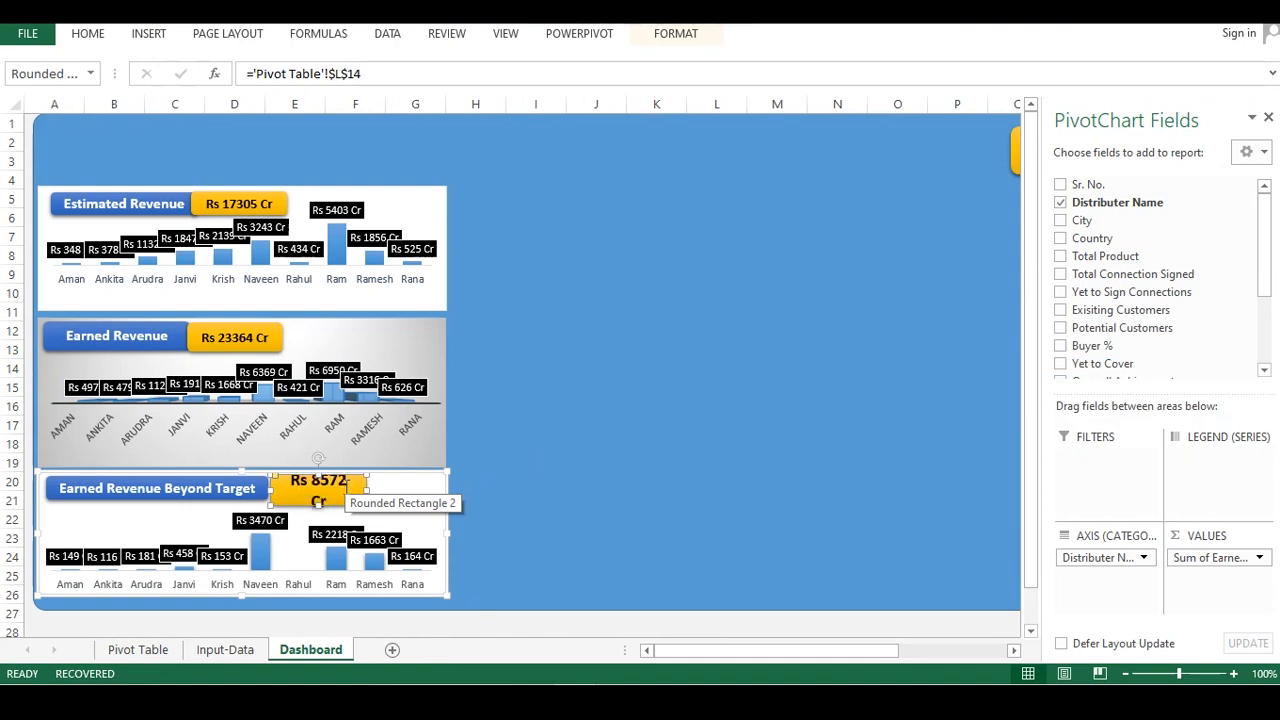
{"action": "key", "text": "ctrl+shift+comma"}
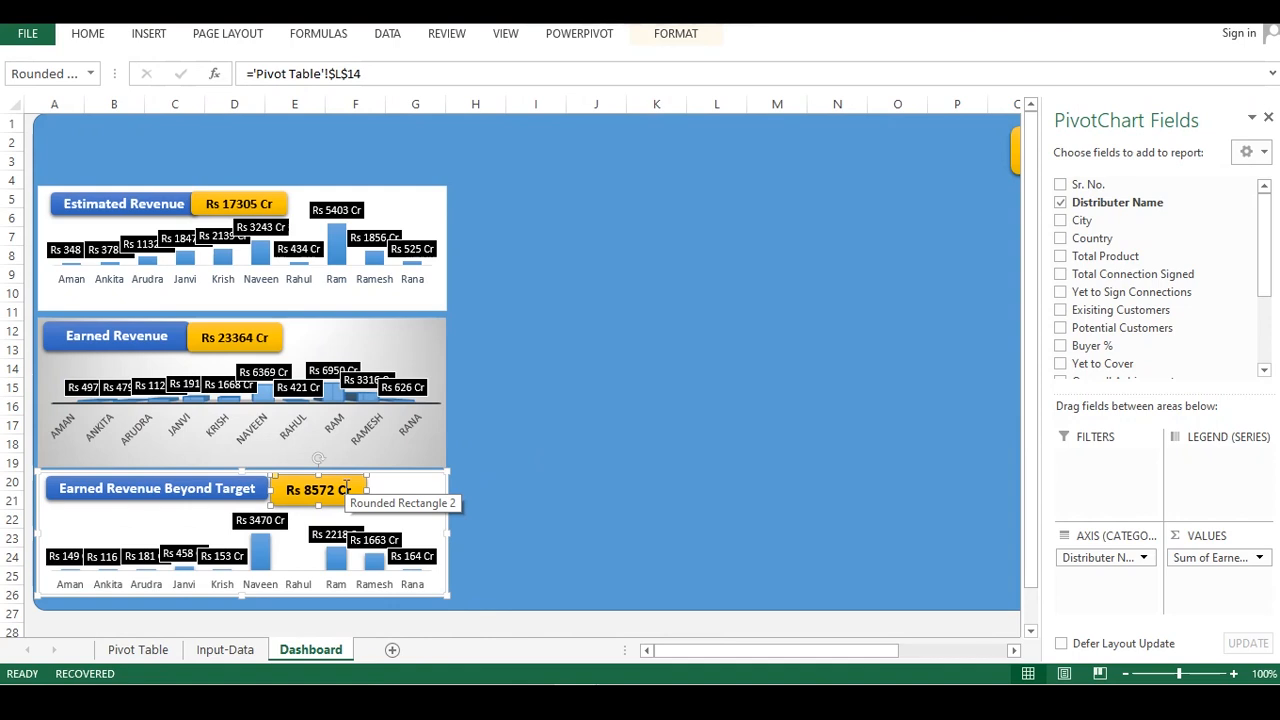
{"action": "left_click", "coordinate": [503, 400]}
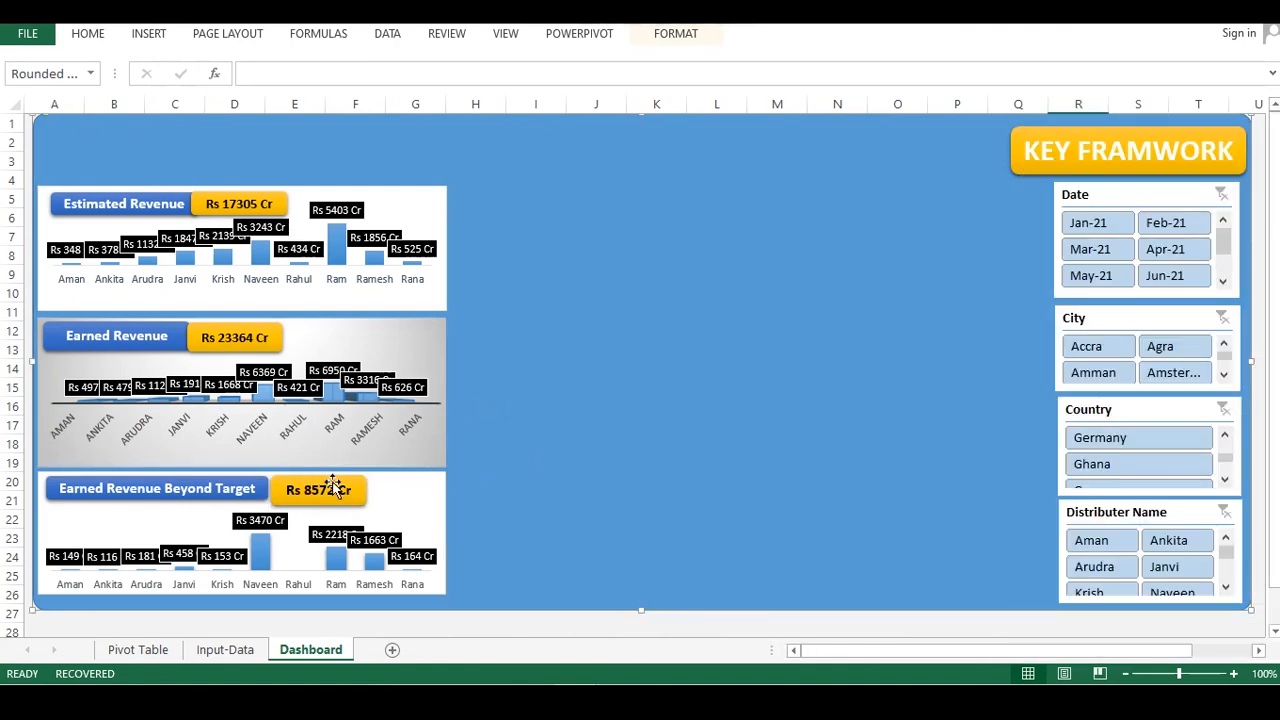
Resize and slightly reposition the Beyond Target value box so its text fits
{"action": "left_click", "coordinate": [331, 487]}
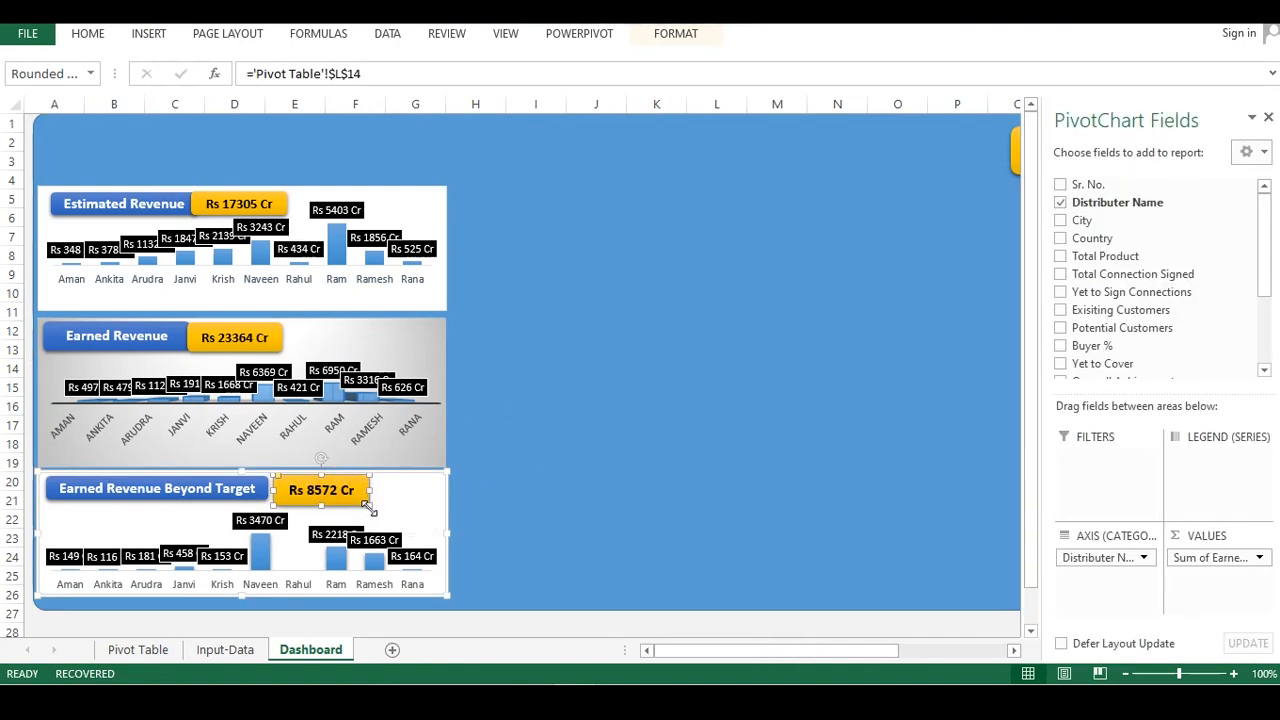
{"action": "mouse_move", "coordinate": [369, 489]}
{"action": "left_mouse_down"}
{"action": "mouse_move", "coordinate": [381, 490]}
{"action": "mouse_move", "coordinate": [371, 495]}
{"action": "left_mouse_up"}
{"action": "left_click_drag", "start_coordinate": [285, 478], "coordinate": [283, 480]}
{"action": "left_click", "coordinate": [509, 420]}
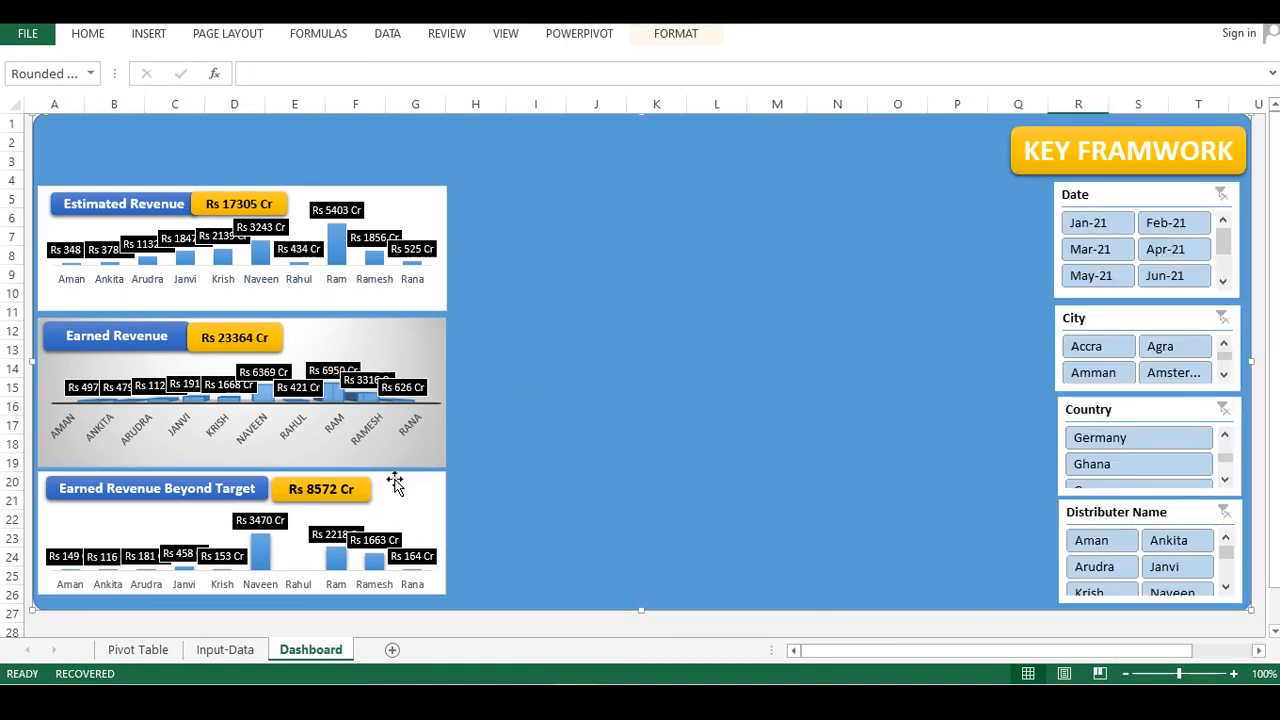
Widen the Earned Revenue value box and make its text bold
{"action": "left_click", "coordinate": [241, 333]}
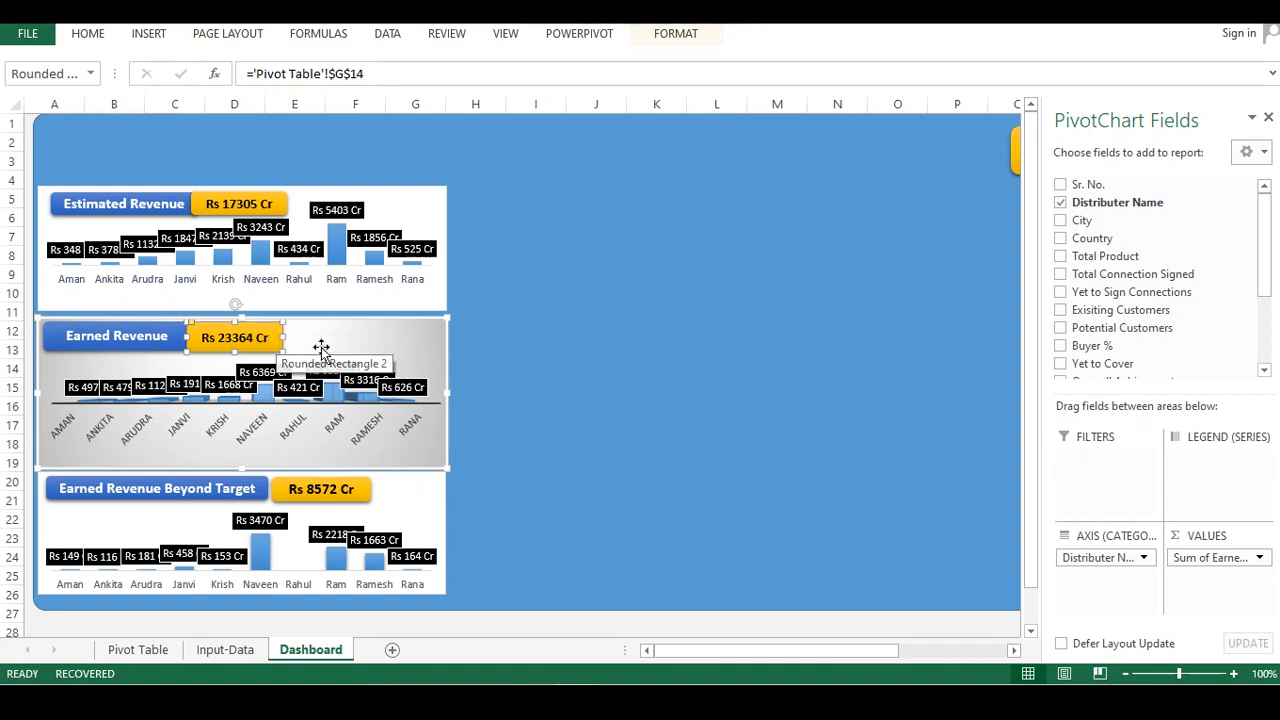
{"action": "left_click_drag", "start_coordinate": [282, 335], "coordinate": [298, 336]}
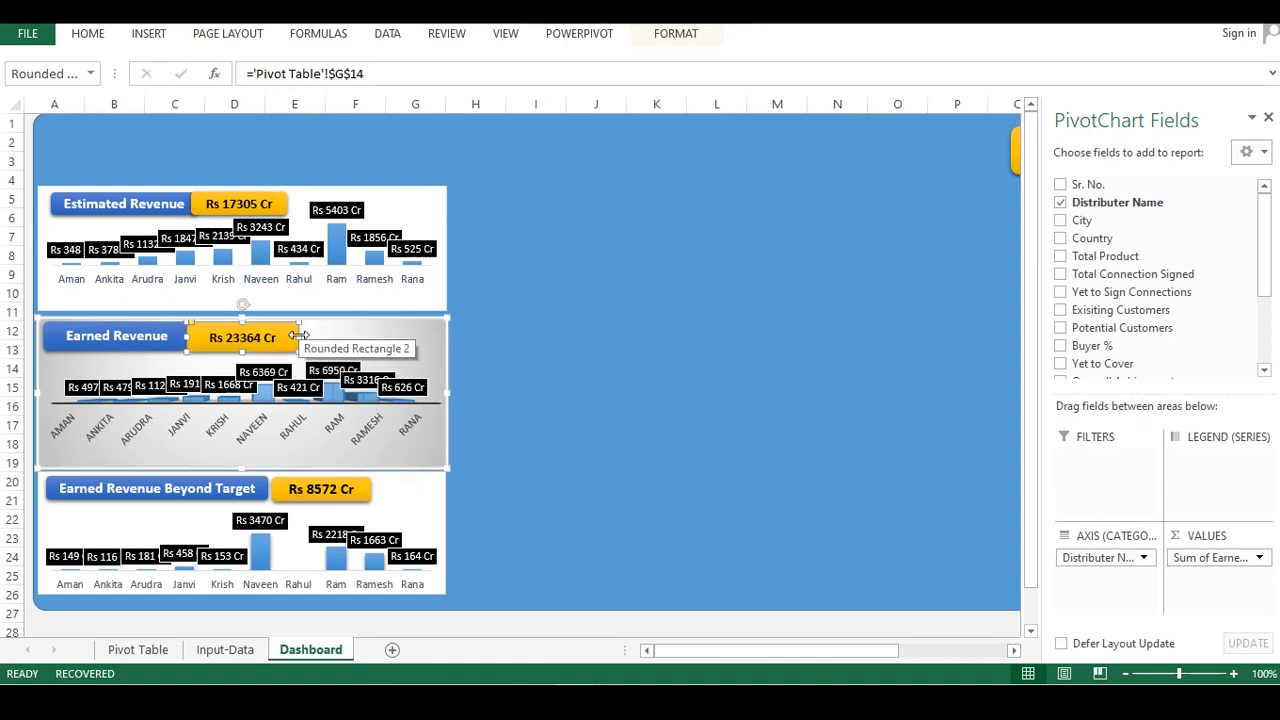
{"action": "key", "text": "ctrl+b"}
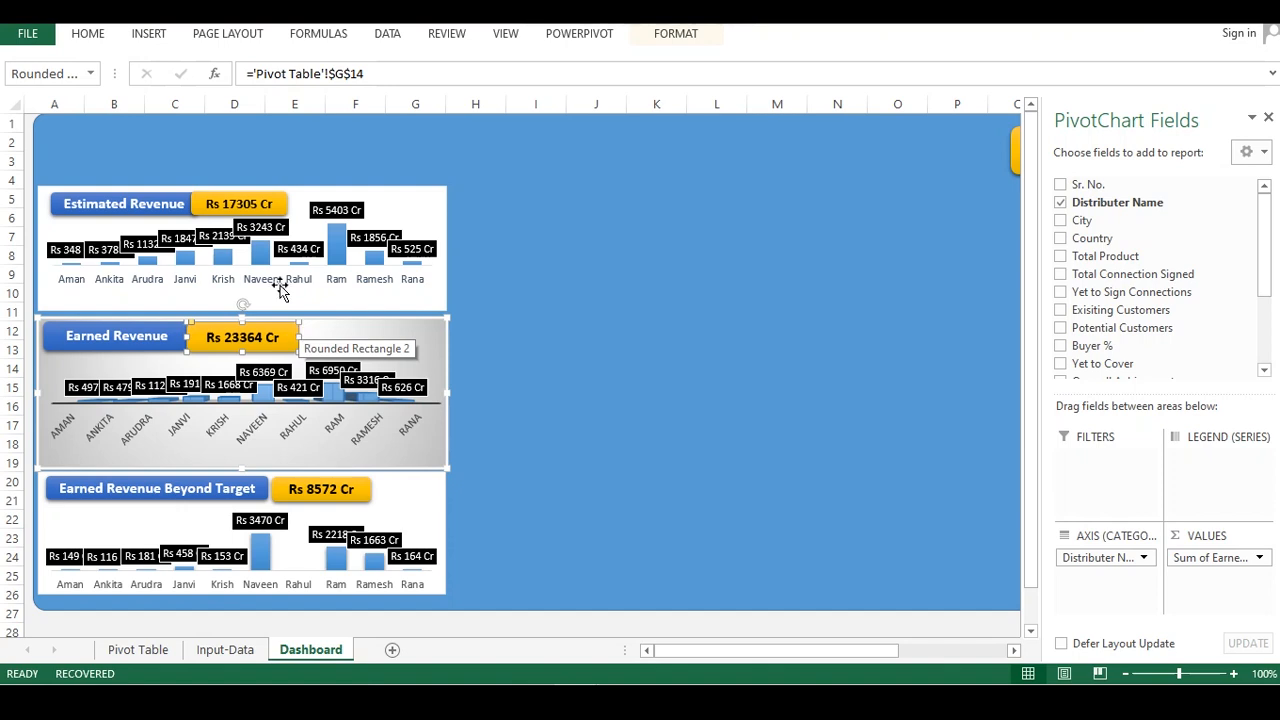
Make the Estimated Revenue value box's text bold
{"action": "left_click", "coordinate": [258, 205]}
{"action": "left_click", "coordinate": [272, 194]}
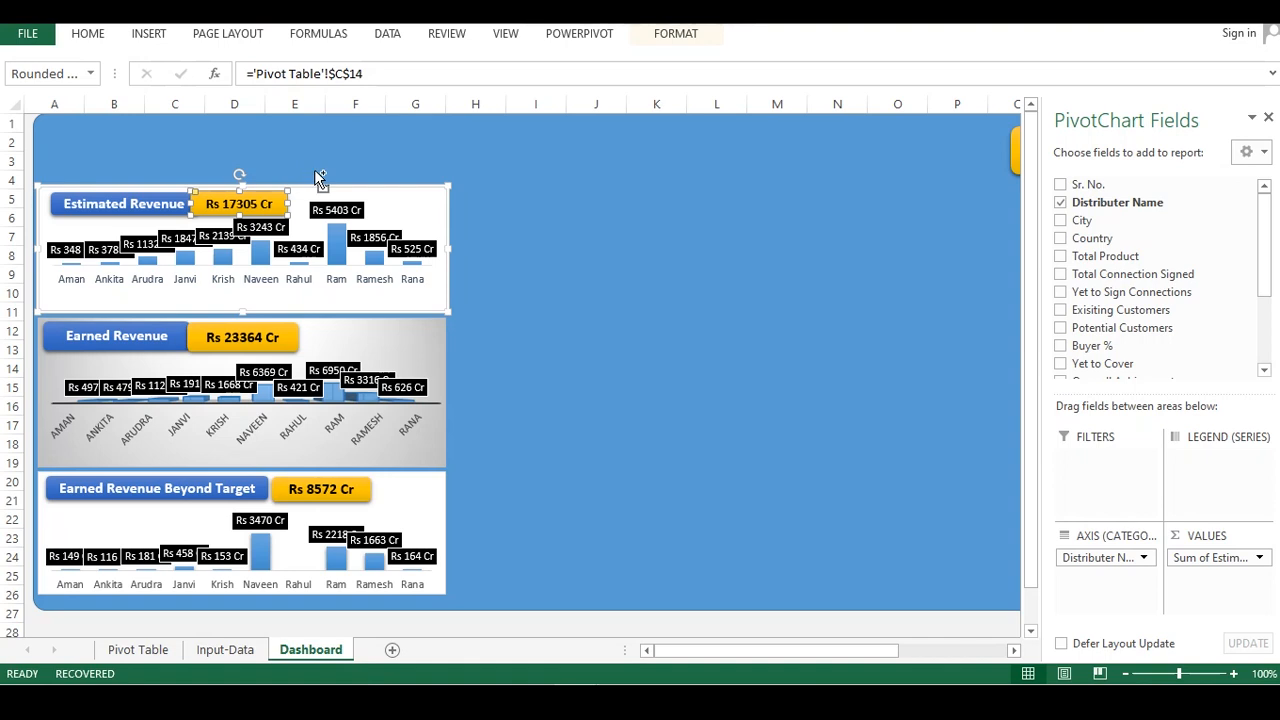
{"action": "key", "text": "ctrl+b"}
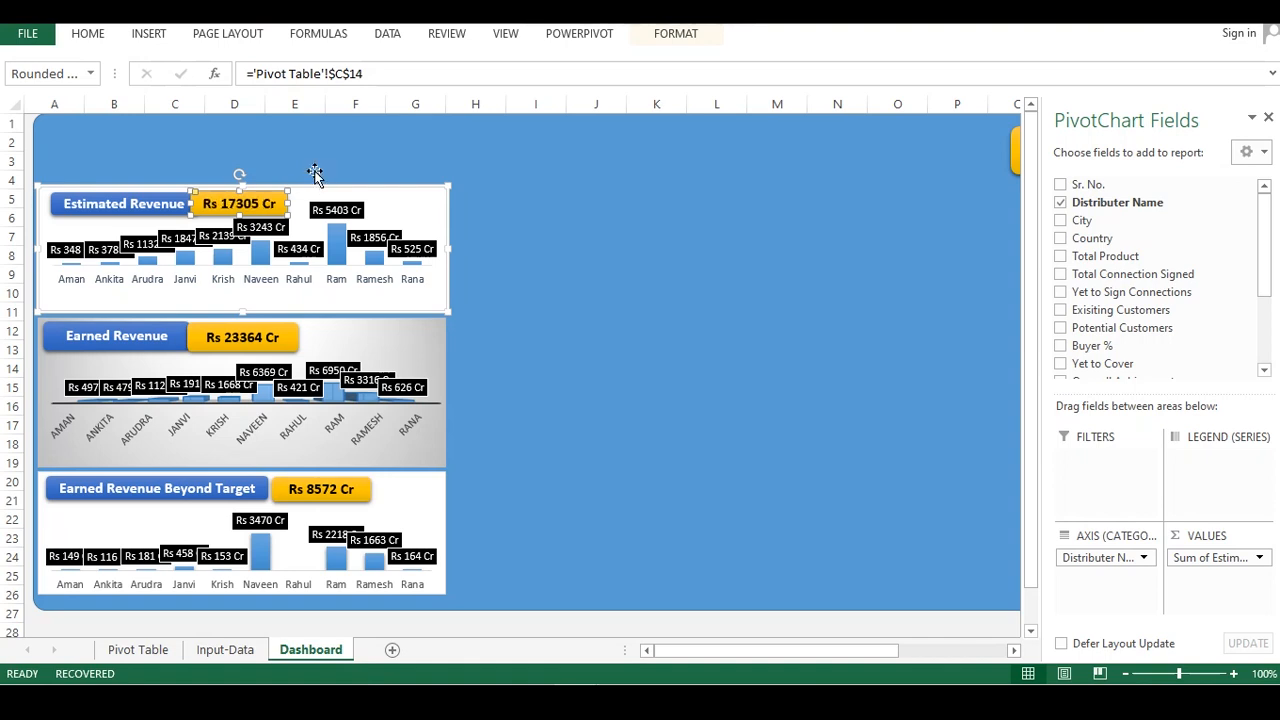
{"action": "left_click", "coordinate": [316, 165]}
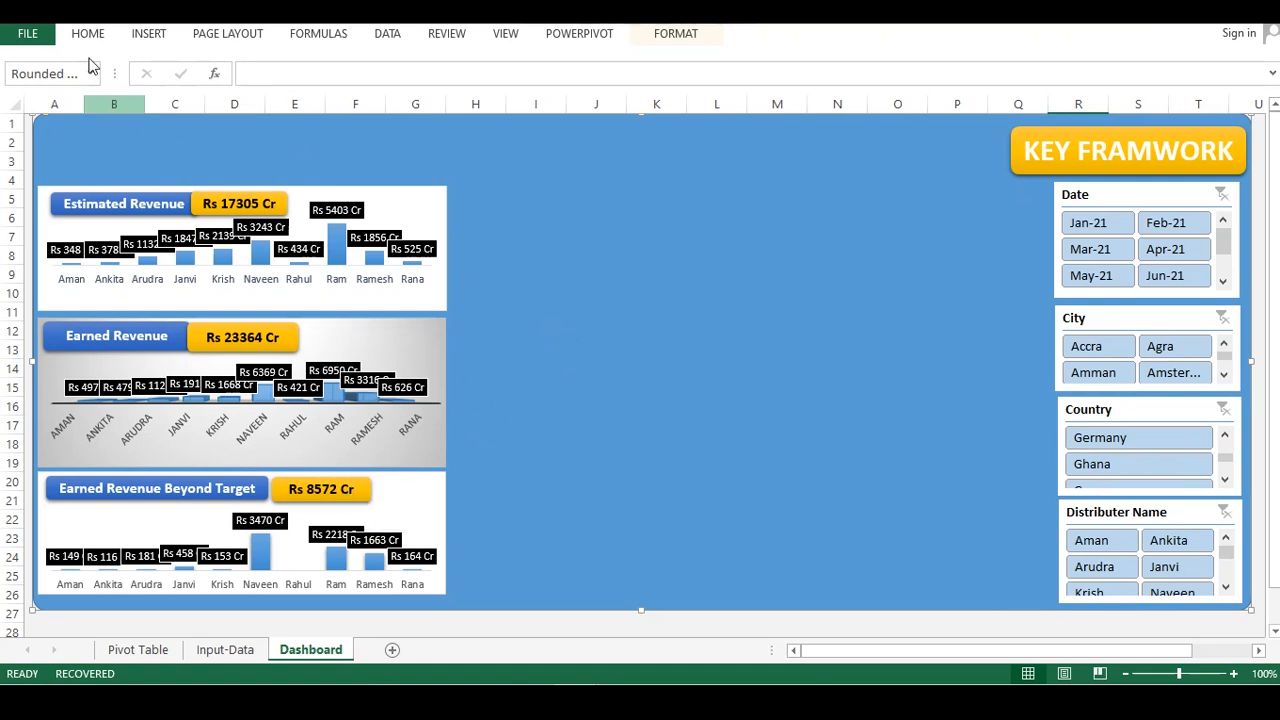
Save the workbook to the Desktop under its current file name
{"action": "key", "text": "ctrl+s"}
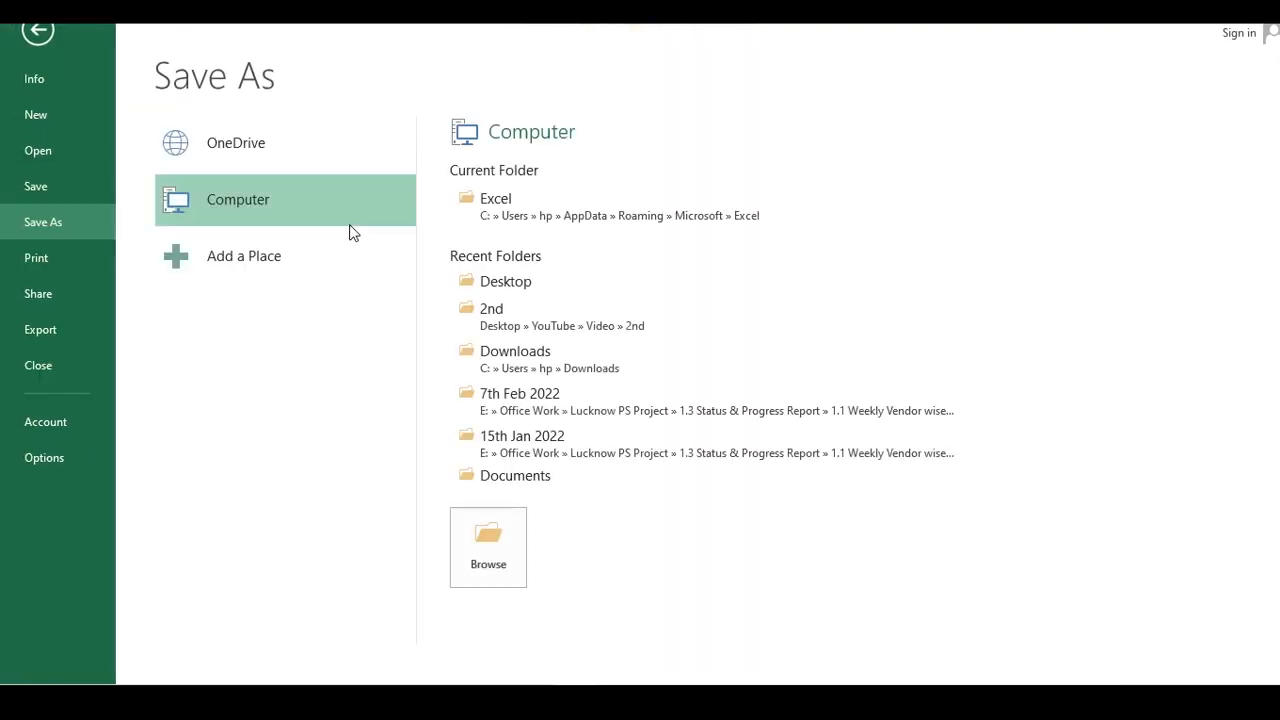
{"action": "left_click", "coordinate": [514, 284]}
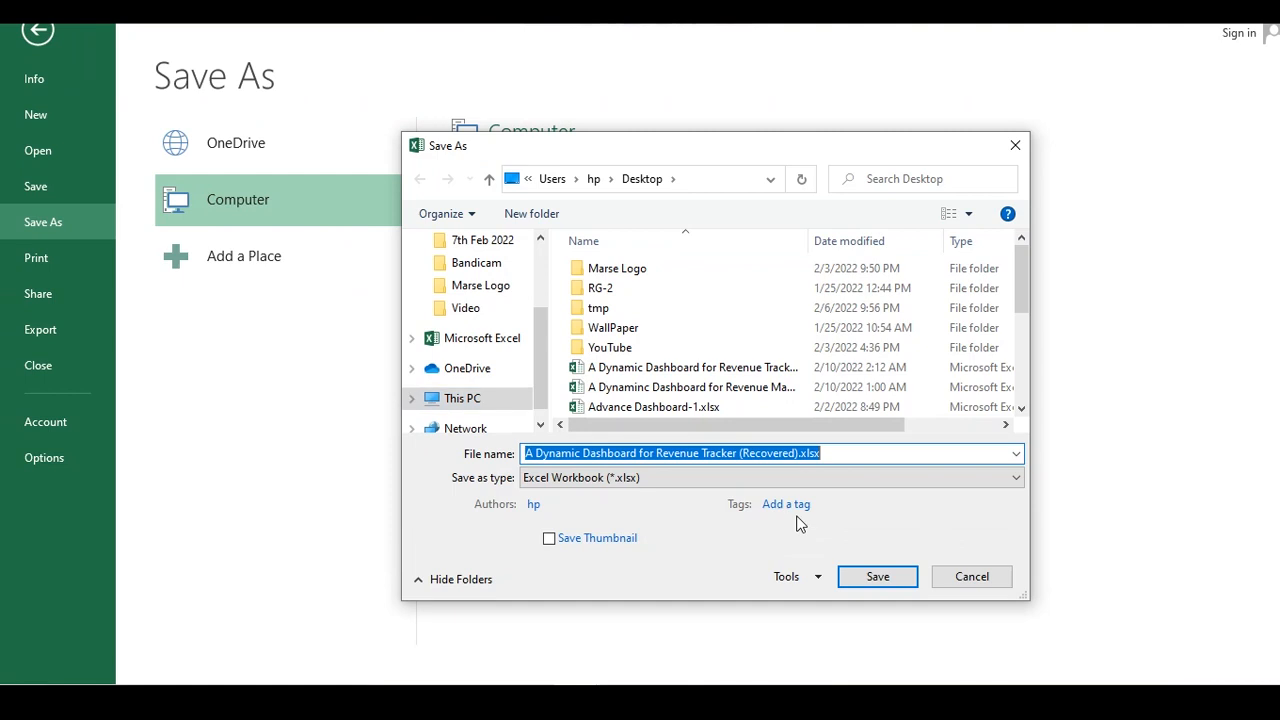
{"action": "left_click", "coordinate": [849, 580]}
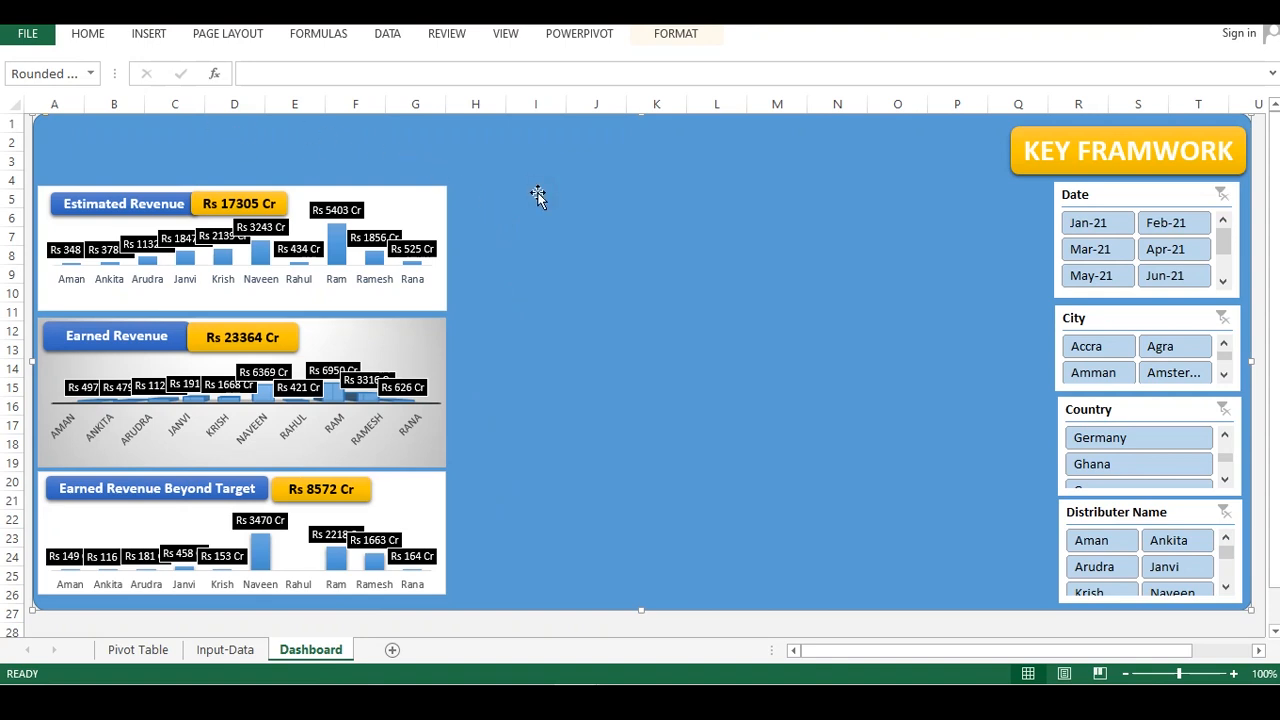
Copy the Earned Revenue Beyond Target pivot table on the Pivot Table sheet and paste it at cell N1
{"action": "left_click", "coordinate": [238, 650]}
{"action": "left_click", "coordinate": [140, 651]}
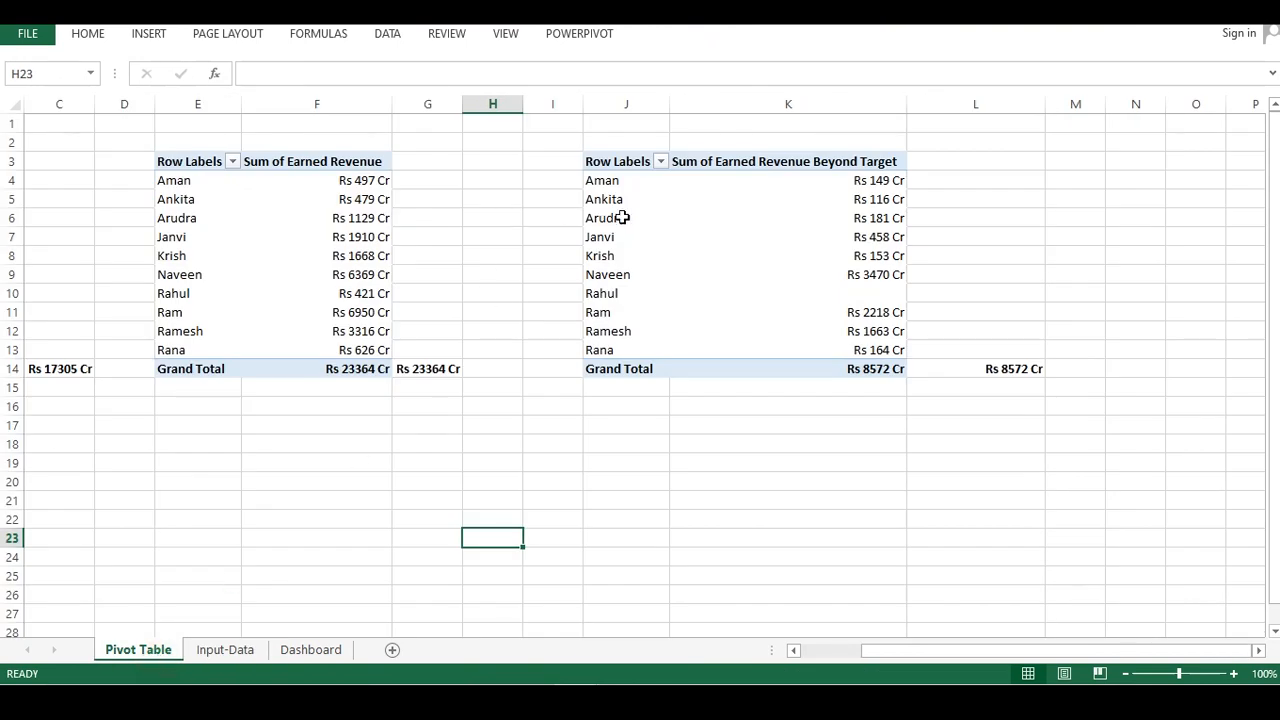
{"action": "left_click_drag", "start_coordinate": [778, 218], "coordinate": [774, 204]}
{"action": "left_click_drag", "start_coordinate": [584, 132], "coordinate": [954, 356]}
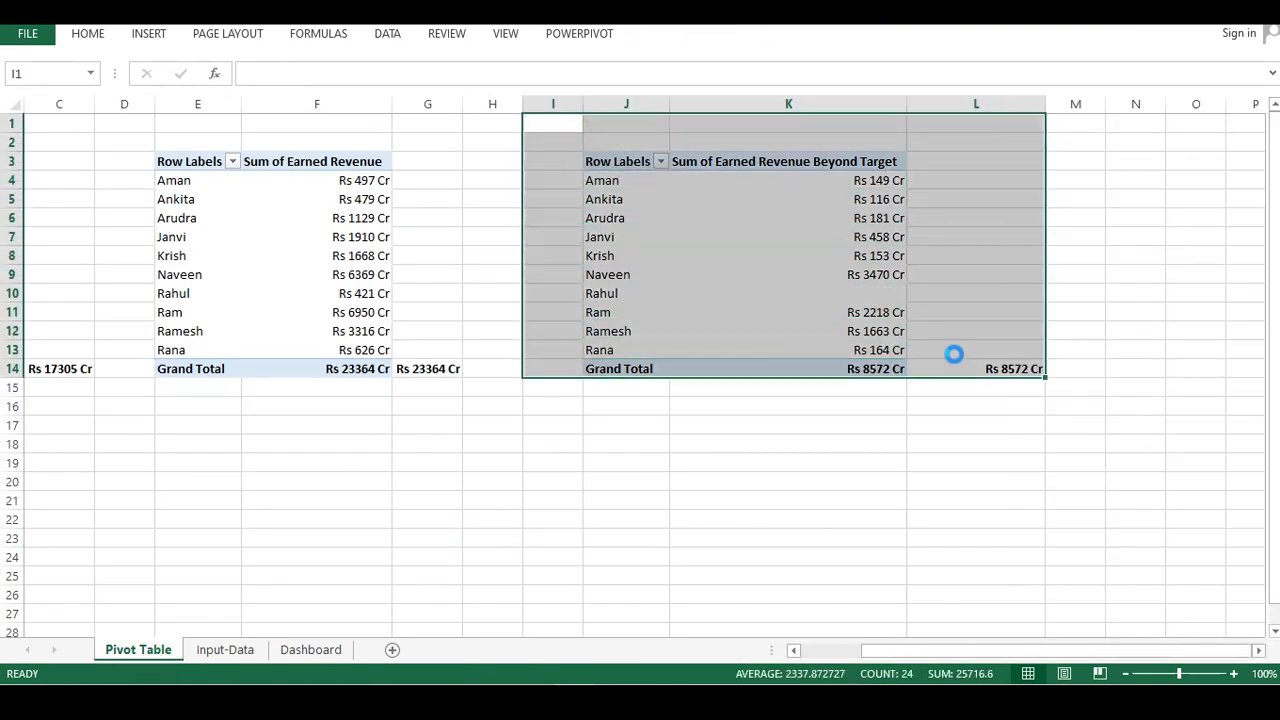
{"action": "key", "text": "ctrl+c"}
{"action": "left_click_drag", "start_coordinate": [909, 651], "coordinate": [990, 637]}
{"action": "left_click_drag", "start_coordinate": [1121, 478], "coordinate": [1080, 462]}
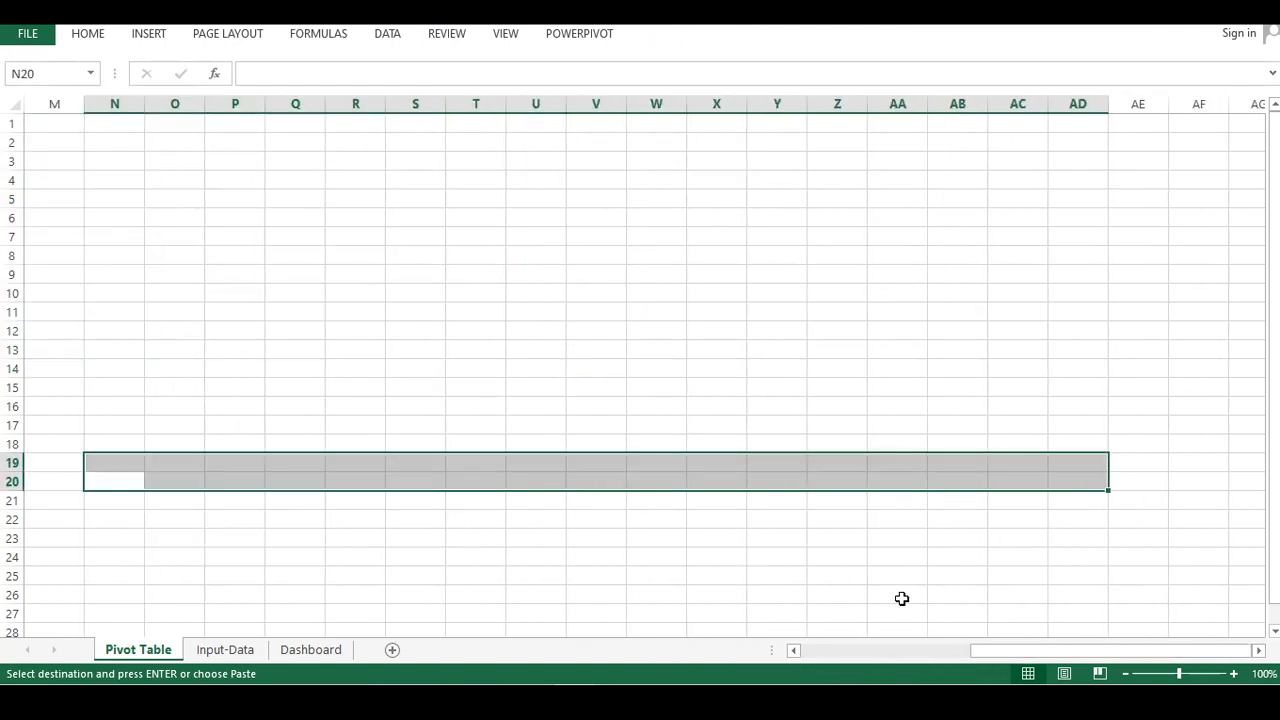
{"action": "left_click_drag", "start_coordinate": [996, 652], "coordinate": [925, 650]}
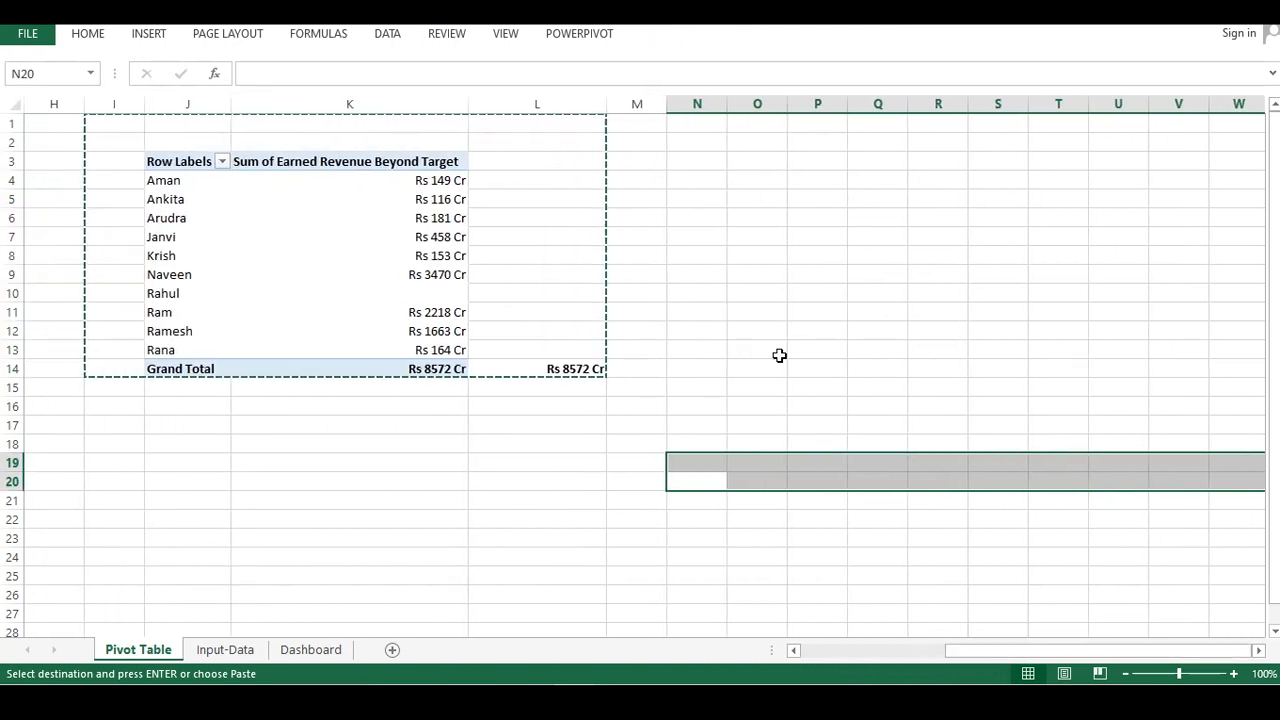
{"action": "left_click", "coordinate": [697, 129]}
{"action": "key", "text": "ctrl+v"}
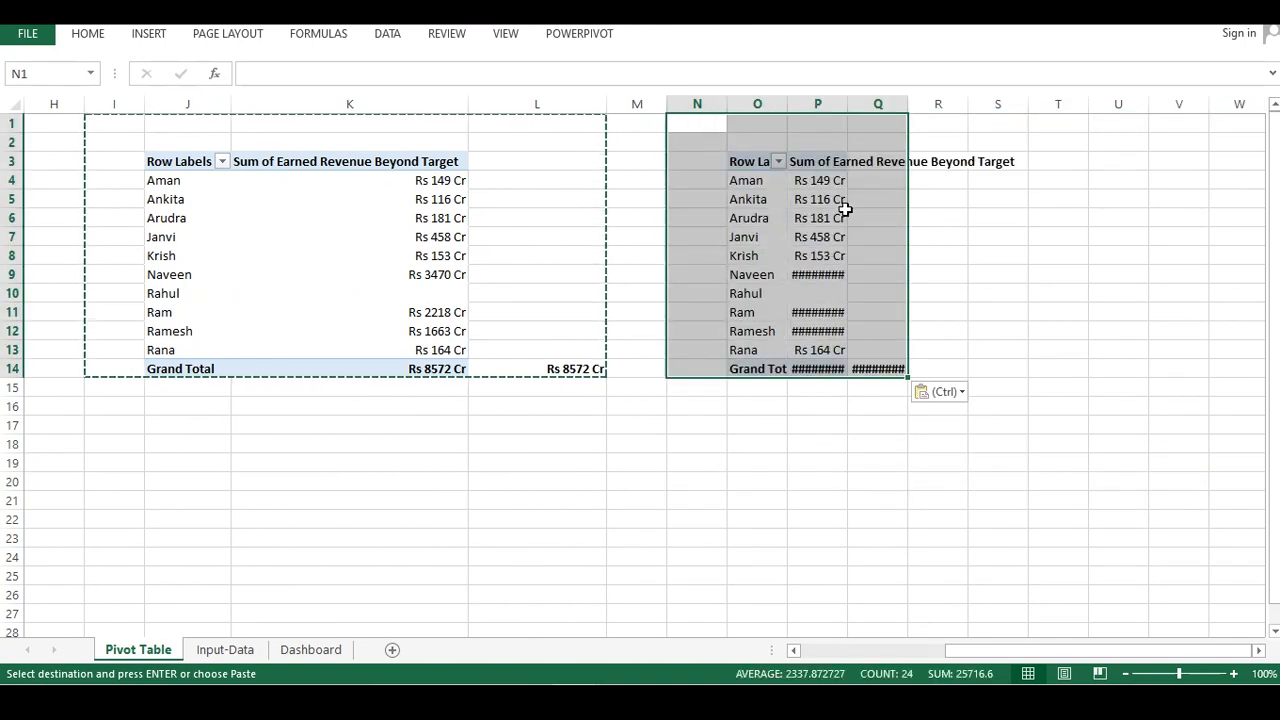
Widen the pasted pivot table's columns so its values and grand total display fully
{"action": "left_click_drag", "start_coordinate": [843, 206], "coordinate": [827, 182]}
{"action": "left_click_drag", "start_coordinate": [848, 107], "coordinate": [942, 109]}
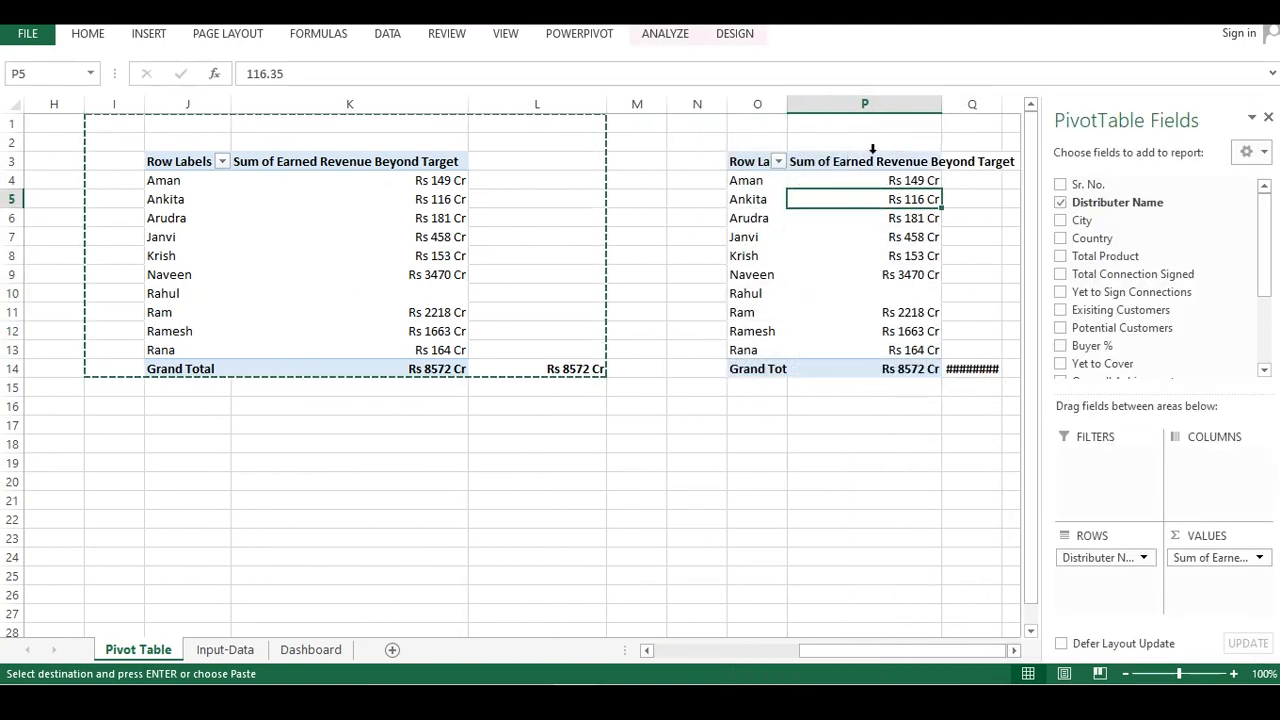
{"action": "left_click", "coordinate": [846, 165]}
{"action": "left_click", "coordinate": [866, 196]}
{"action": "left_click_drag", "start_coordinate": [977, 368], "coordinate": [984, 351]}
{"action": "left_click_drag", "start_coordinate": [1002, 106], "coordinate": [1101, 106]}
{"action": "left_click", "coordinate": [958, 386]}
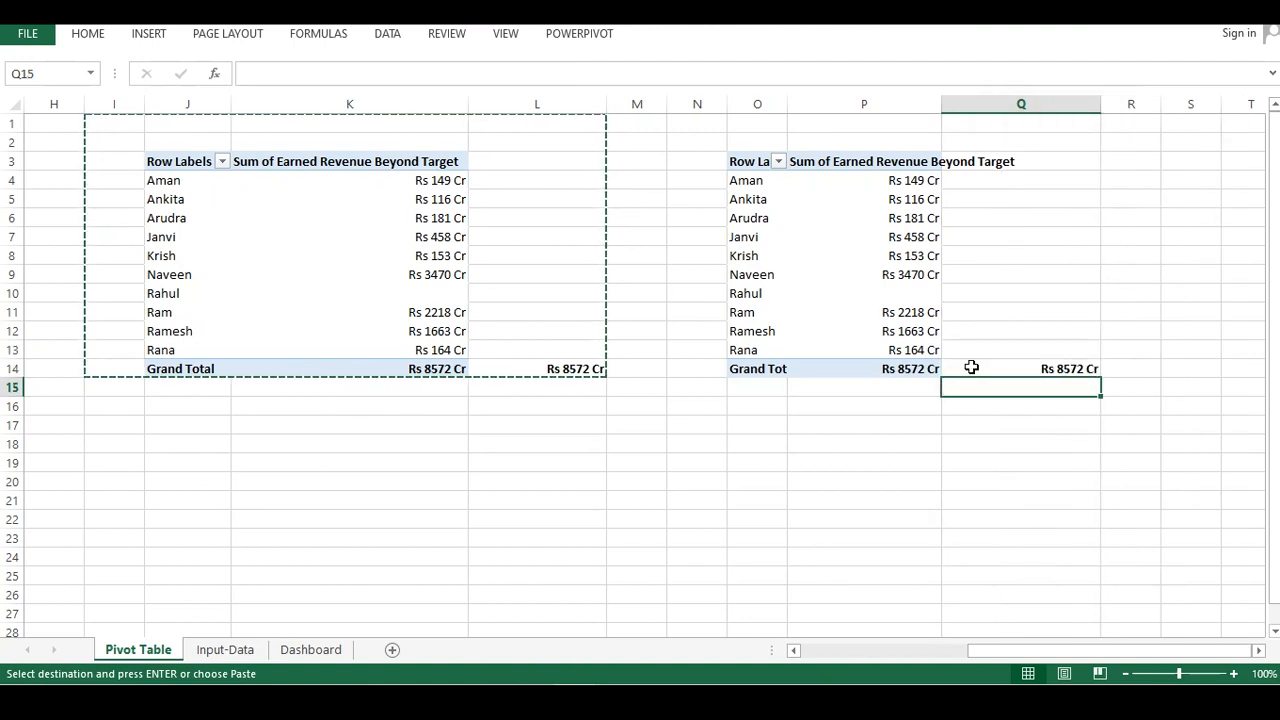
{"action": "left_click_drag", "start_coordinate": [1080, 518], "coordinate": [880, 522]}
{"action": "left_click_drag", "start_coordinate": [1040, 651], "coordinate": [990, 651]}
{"action": "left_click", "coordinate": [663, 241]}
{"action": "left_click_drag", "start_coordinate": [739, 104], "coordinate": [778, 104]}
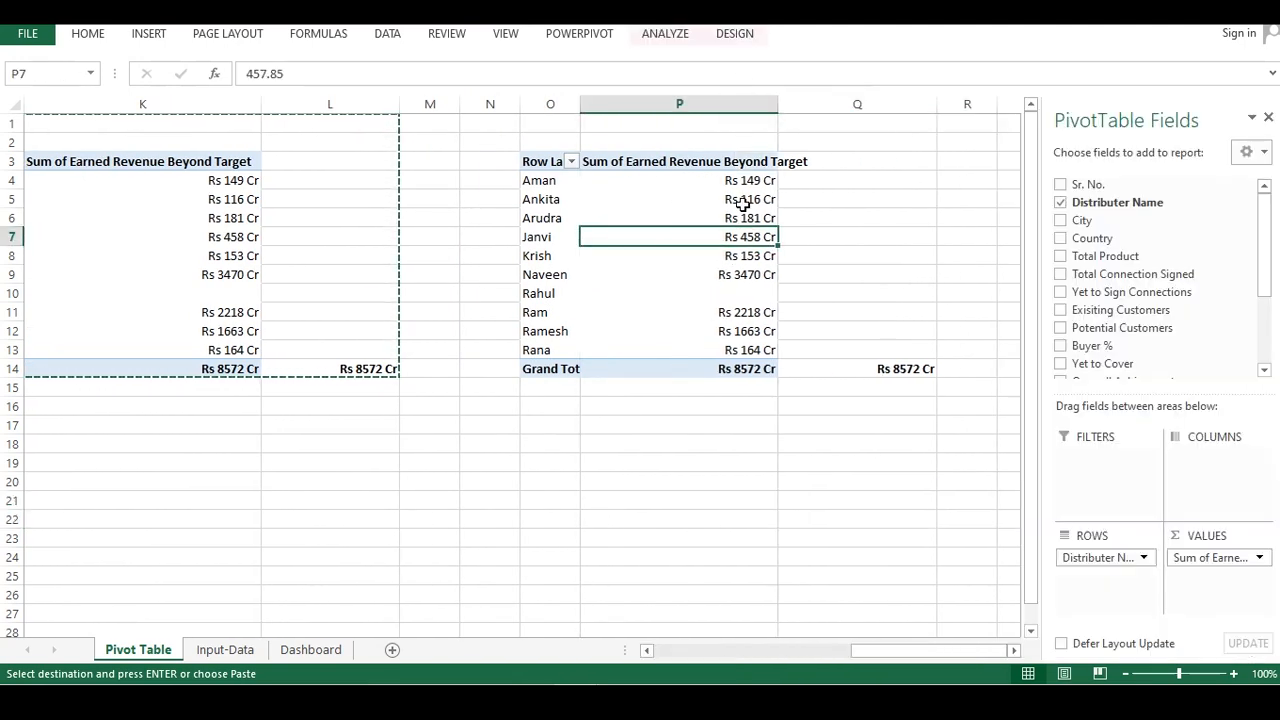
{"action": "left_click", "coordinate": [759, 345]}
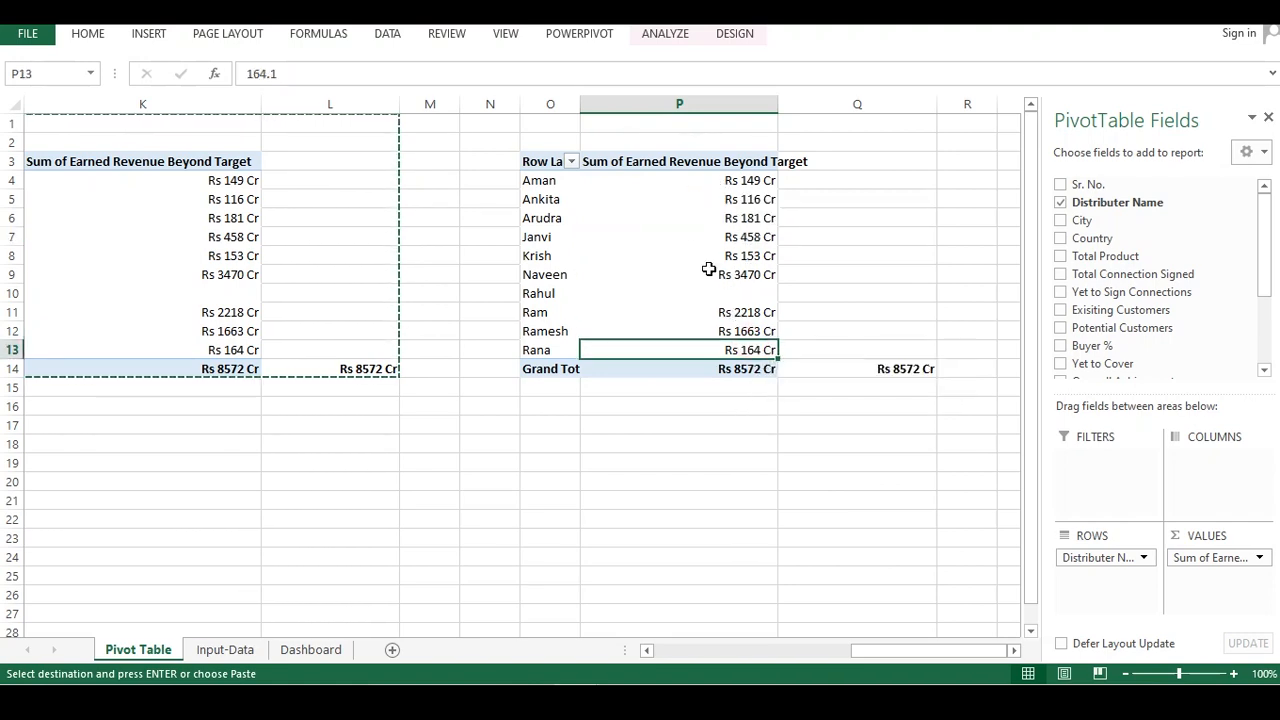
Replace the copied pivot table's value field with Exisiting Customers
{"action": "left_click_drag", "start_coordinate": [1197, 566], "coordinate": [960, 403]}
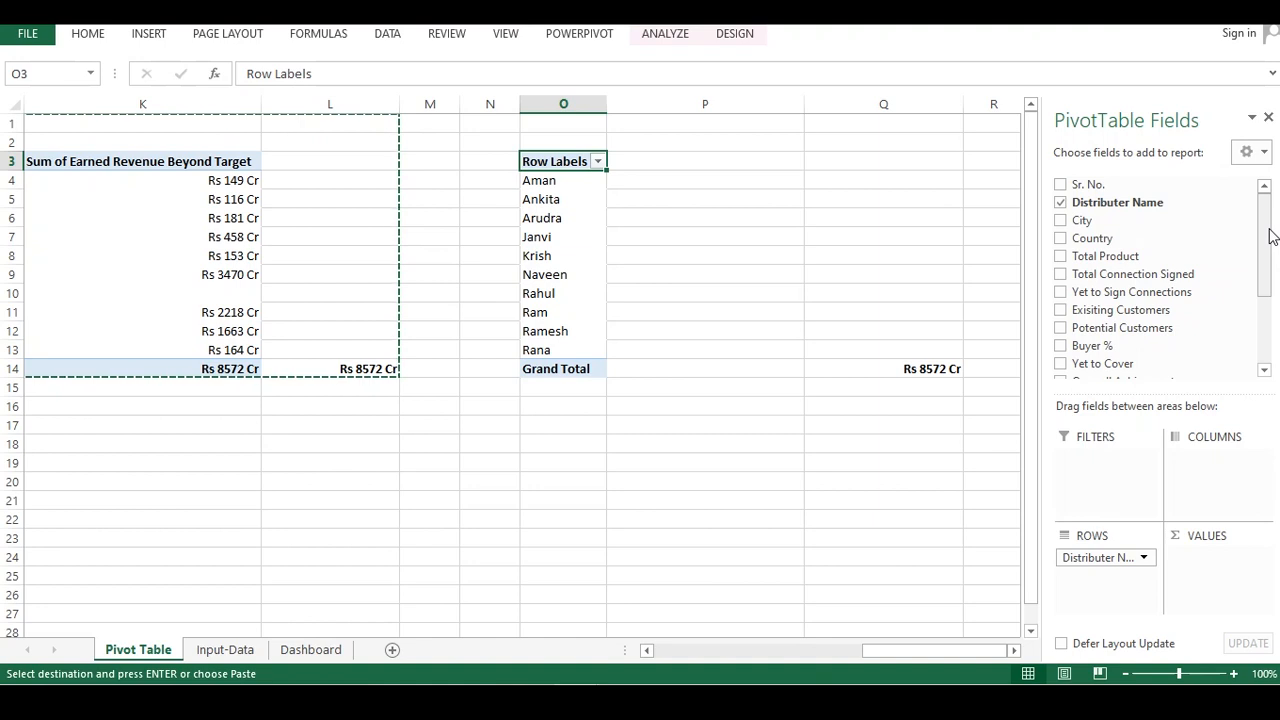
{"action": "mouse_move", "coordinate": [1266, 229]}
{"action": "left_mouse_down"}
{"action": "mouse_move", "coordinate": [1272, 252]}
{"action": "mouse_move", "coordinate": [1270, 222]}
{"action": "left_mouse_up"}
{"action": "left_click", "coordinate": [1070, 312]}
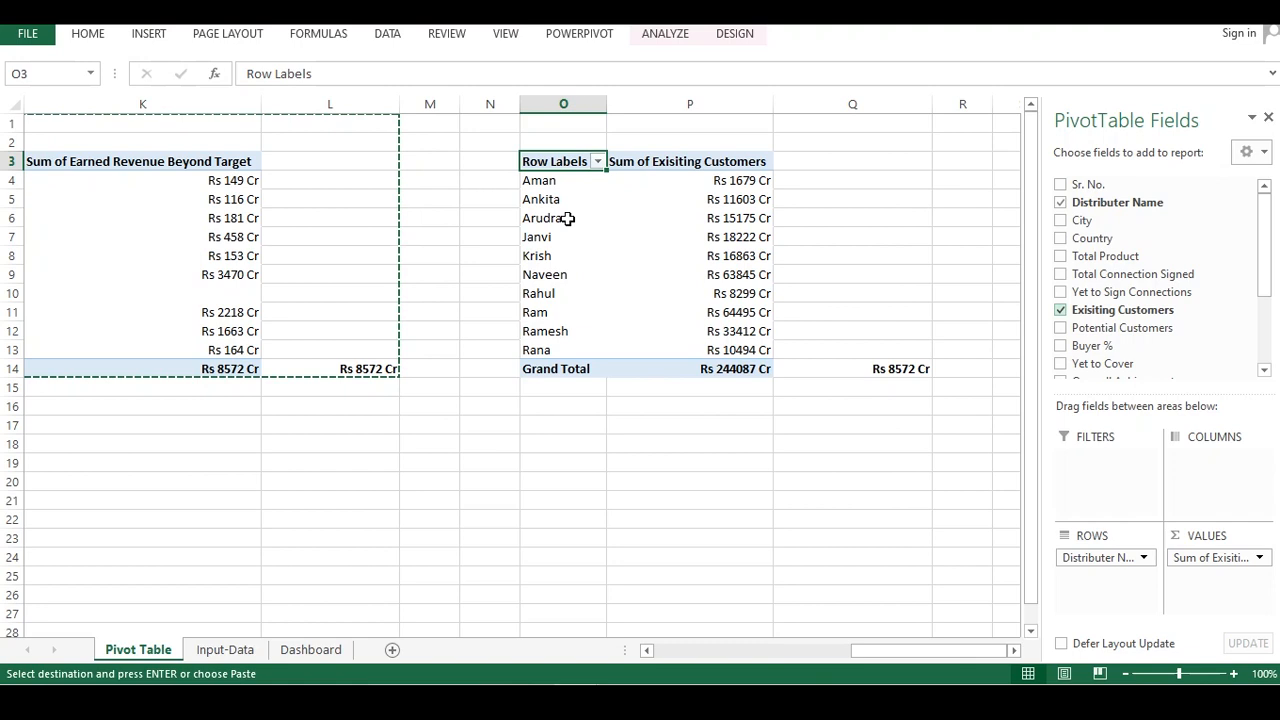
Format the Exisiting Customers values and grand total as Number with 0 decimal places
{"action": "left_click", "coordinate": [780, 176]}
{"action": "left_click", "coordinate": [740, 181]}
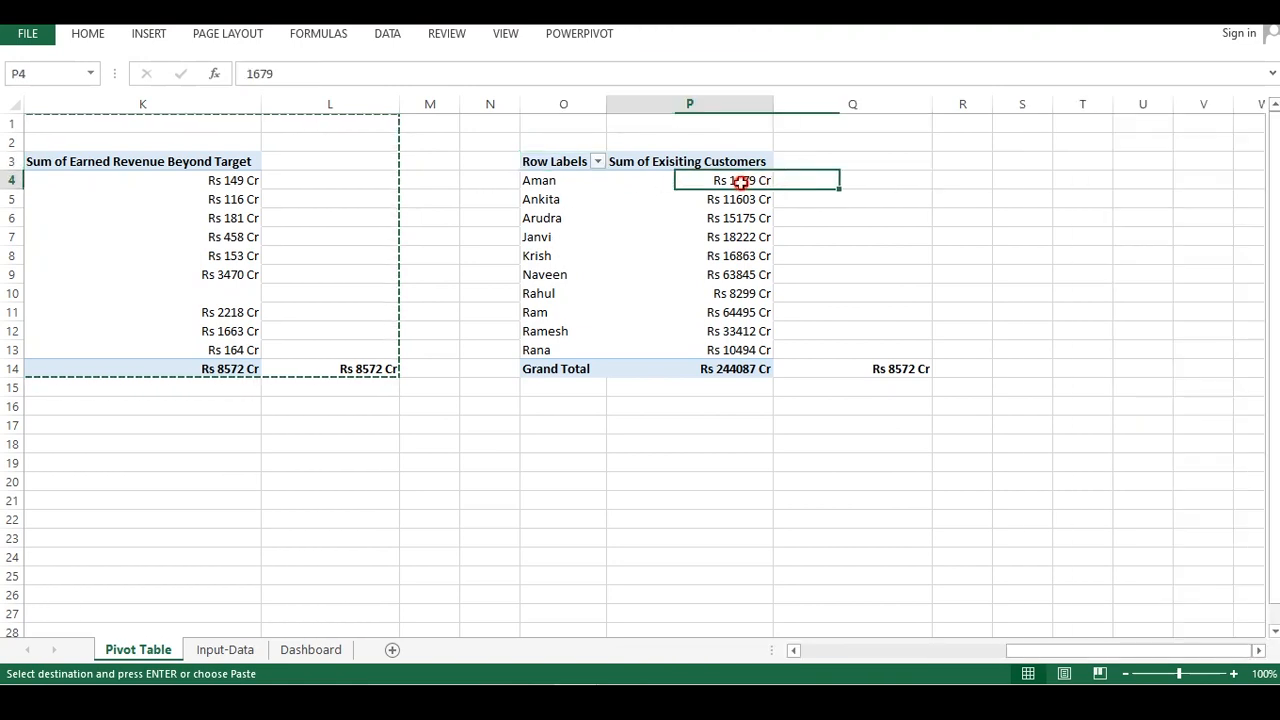
{"action": "left_click", "coordinate": [790, 218]}
{"action": "left_click", "coordinate": [726, 178]}
{"action": "left_click_drag", "start_coordinate": [726, 178], "coordinate": [829, 386]}
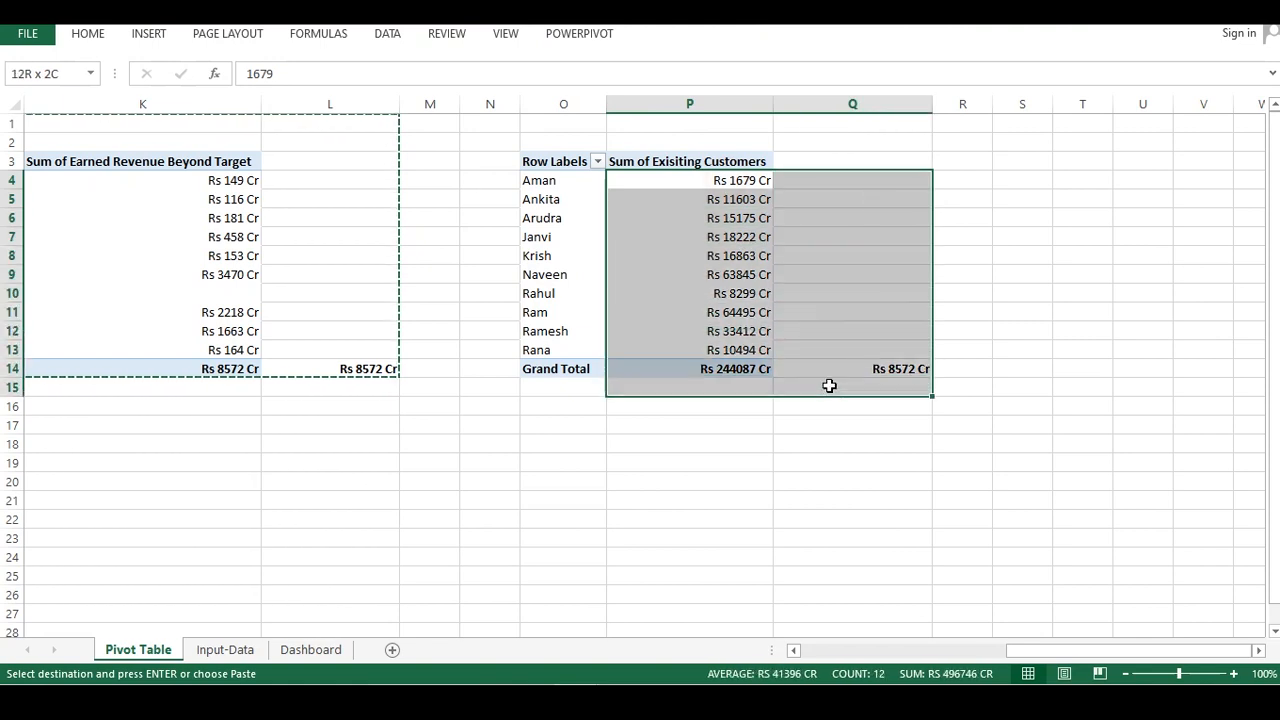
{"action": "right_click", "coordinate": [768, 274]}
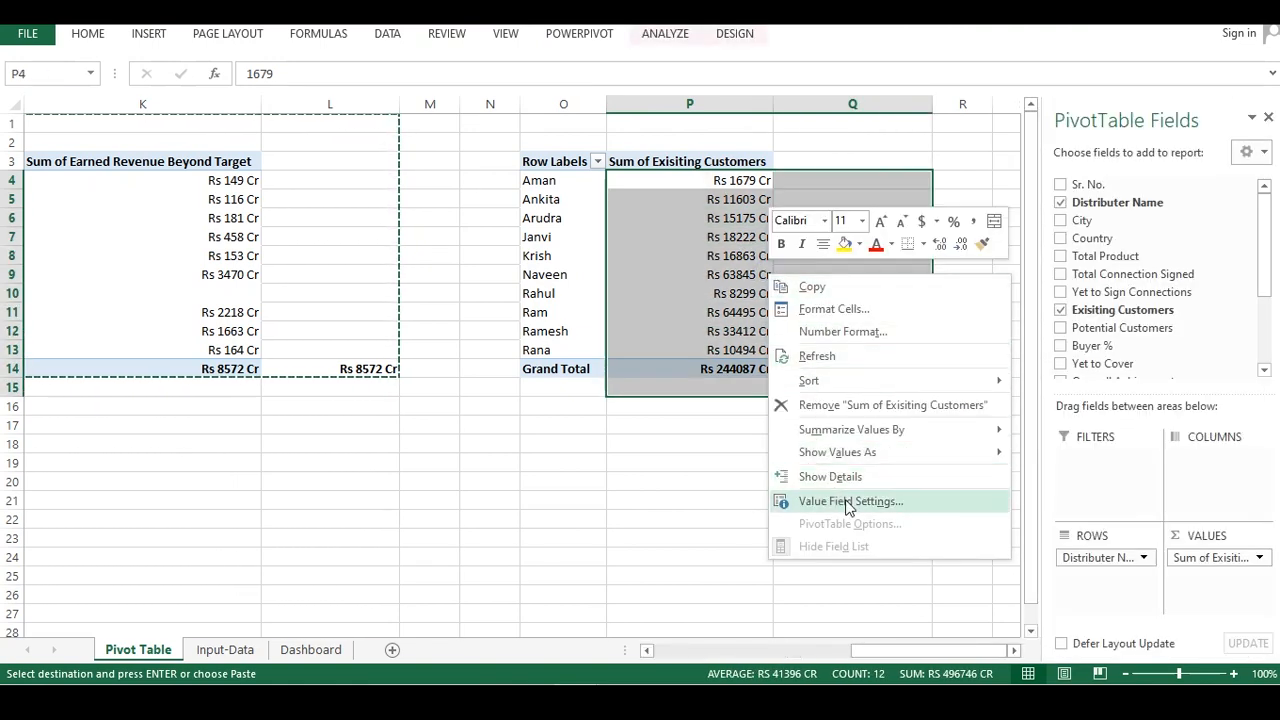
{"action": "left_click", "coordinate": [833, 332]}
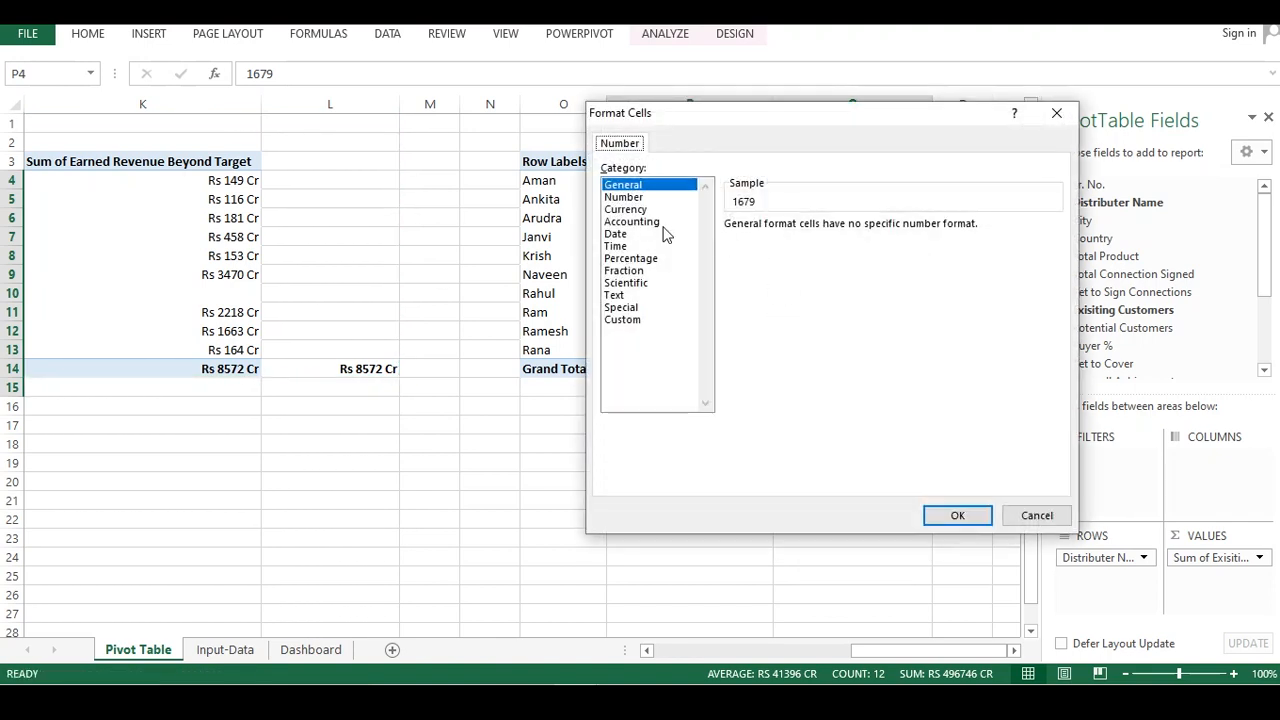
{"action": "left_click", "coordinate": [625, 197]}
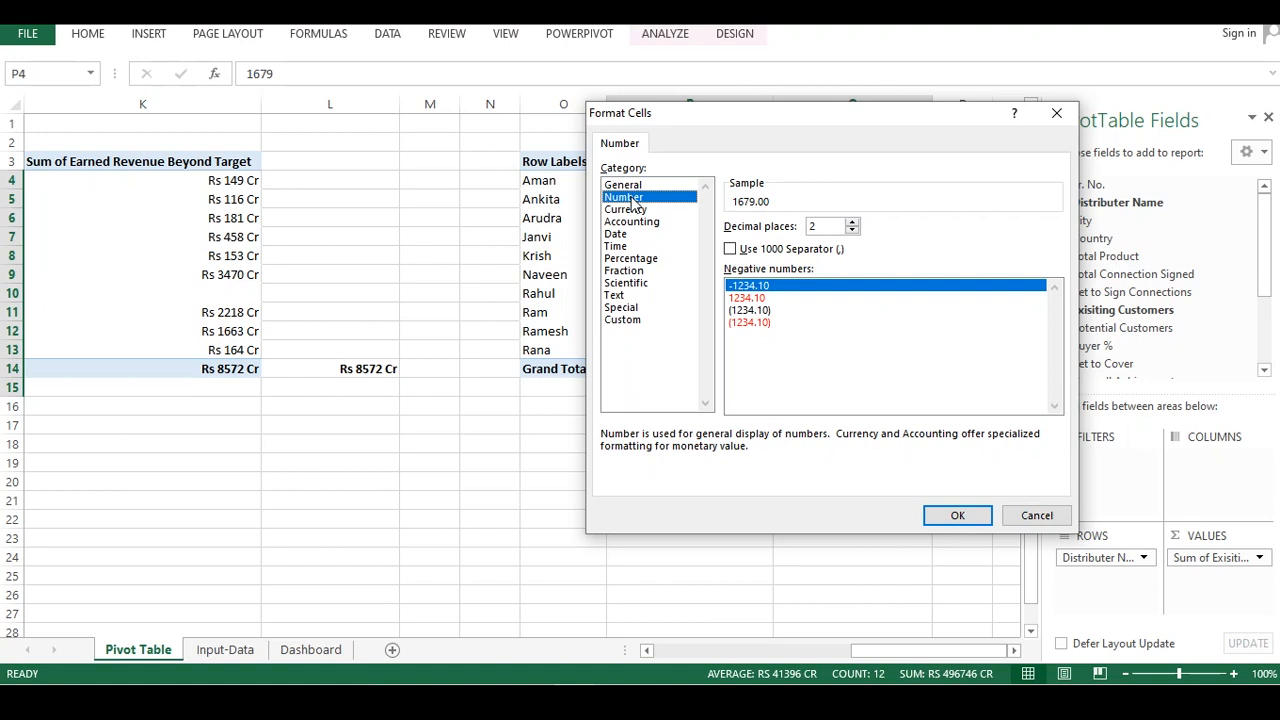
{"action": "left_click", "coordinate": [852, 222]}
{"action": "left_click", "coordinate": [852, 232]}
{"action": "left_click", "coordinate": [852, 232]}
{"action": "left_click", "coordinate": [852, 232]}
{"action": "left_click", "coordinate": [957, 515]}
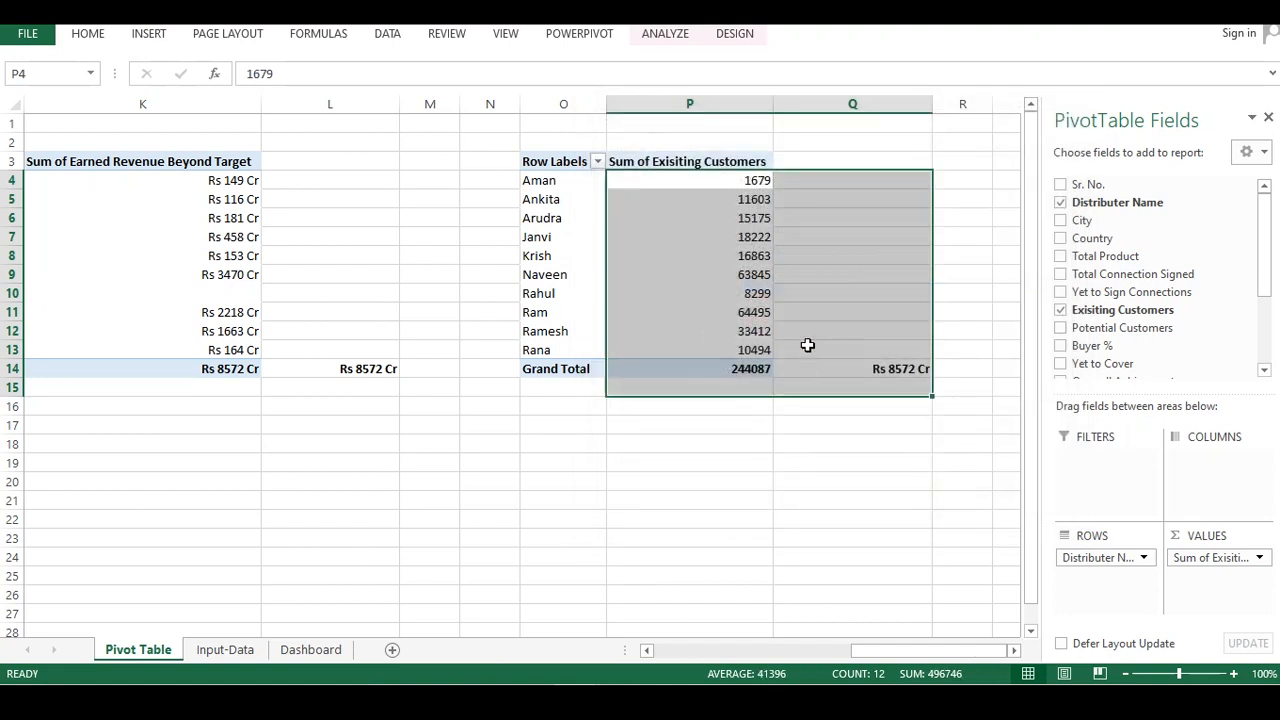
Replace the formula in Q14 with a reference to the Exisiting Customers grand total in P14
{"action": "left_click", "coordinate": [784, 425]}
{"action": "left_click", "coordinate": [768, 369]}
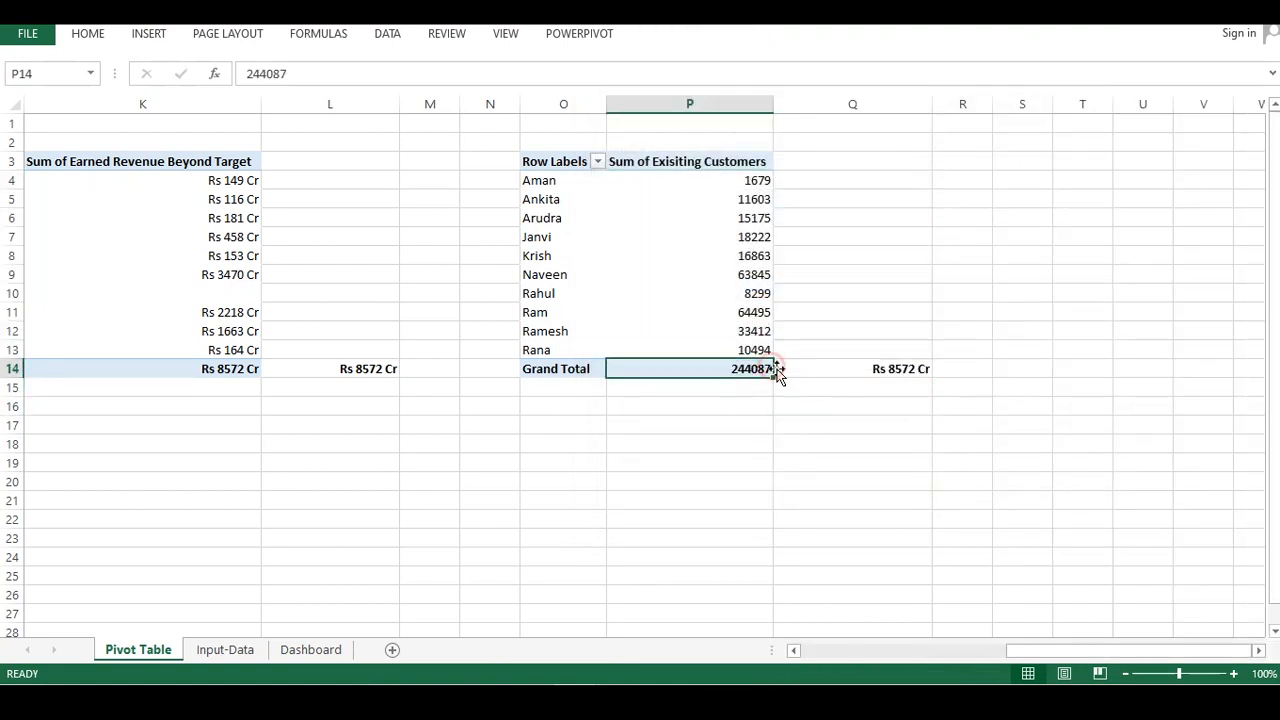
{"action": "left_click", "coordinate": [836, 363]}
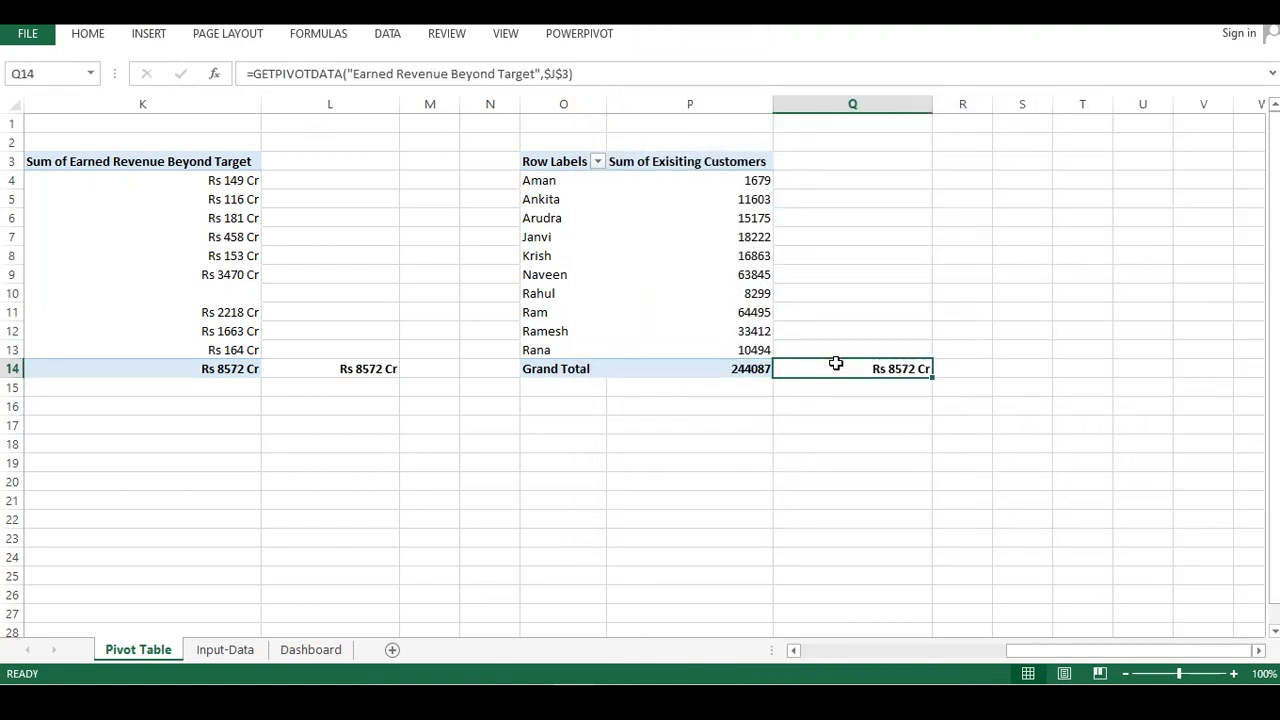
{"action": "key", "text": "Delete"}
{"action": "left_click_drag", "start_coordinate": [823, 400], "coordinate": [816, 386]}
{"action": "left_click", "coordinate": [856, 363]}
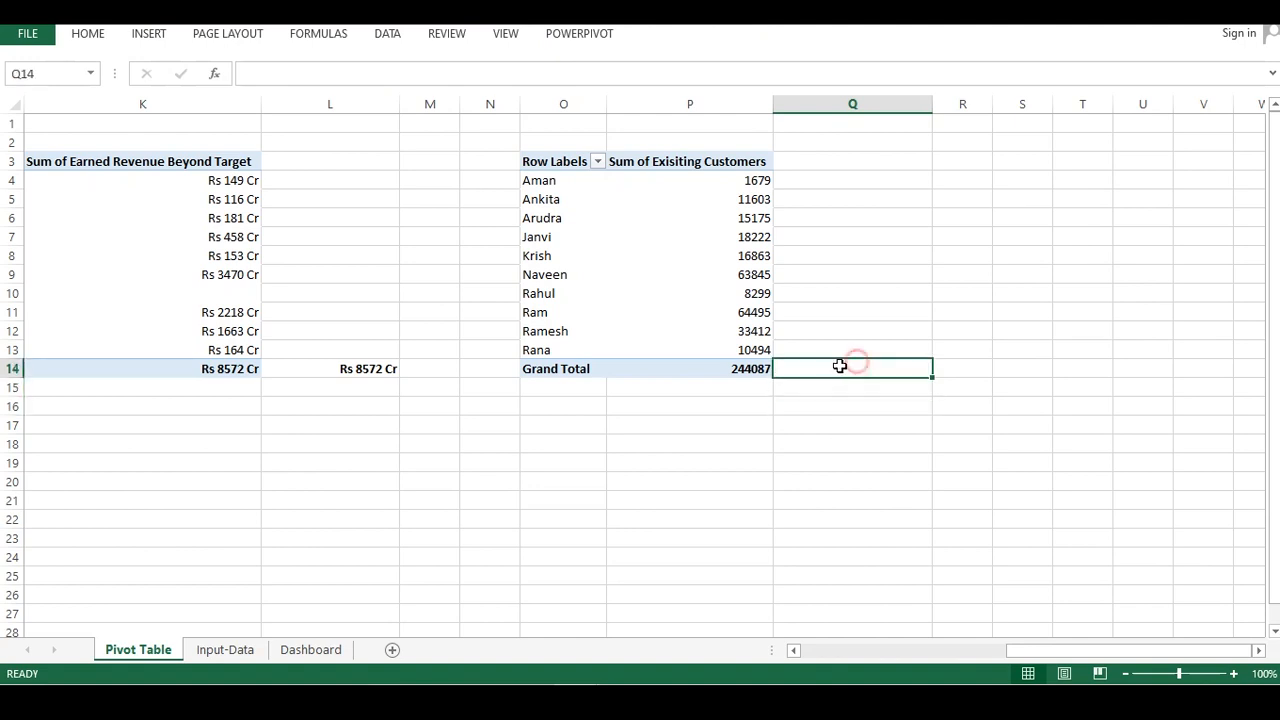
{"action": "type", "text": "="}
{"action": "left_click", "coordinate": [752, 369]}
{"action": "key", "text": "Return"}
{"action": "key", "text": "Up"}
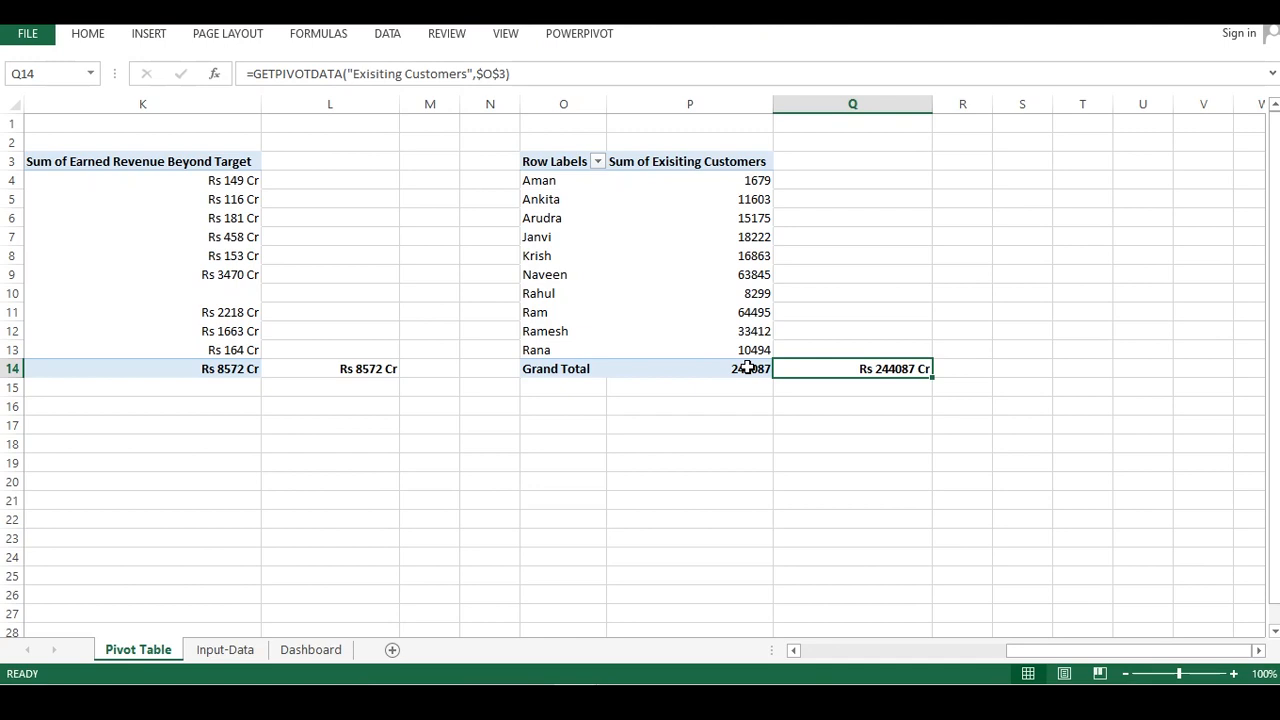
Copy P14's formatting to Q14 and autofit column Q
{"action": "left_click", "coordinate": [748, 368]}
{"action": "left_click", "coordinate": [88, 34]}
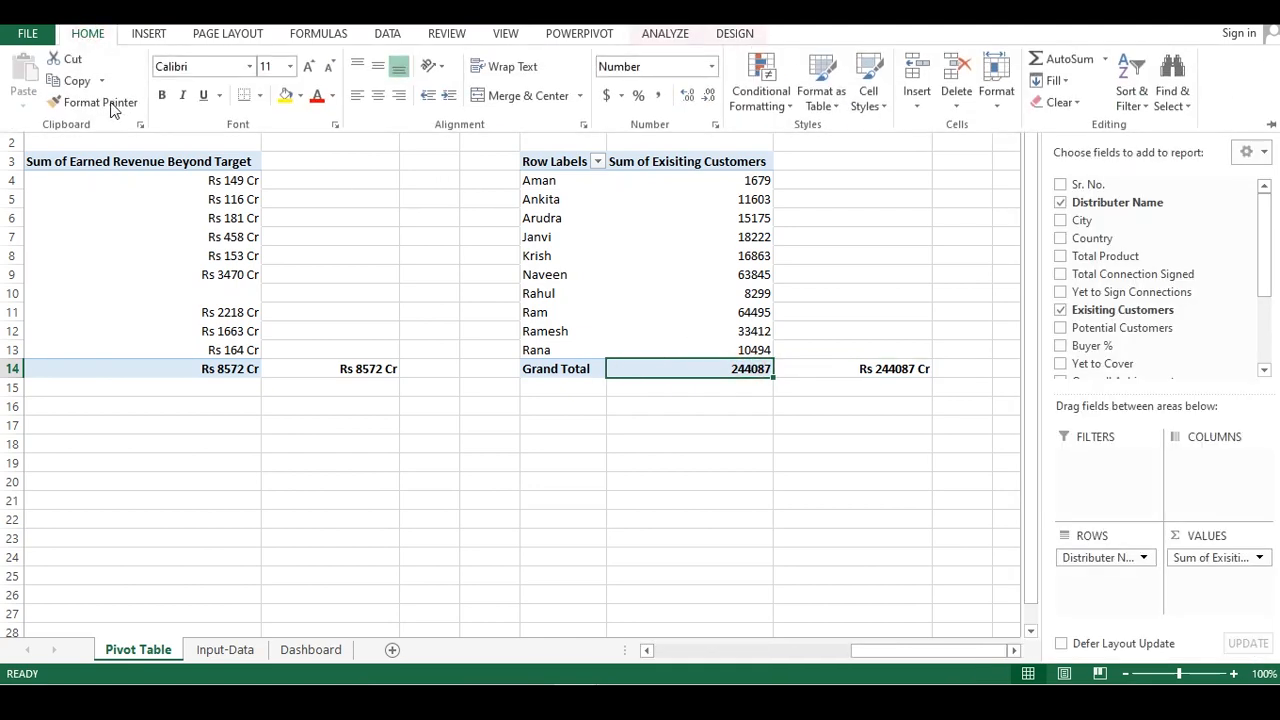
{"action": "left_click", "coordinate": [100, 102]}
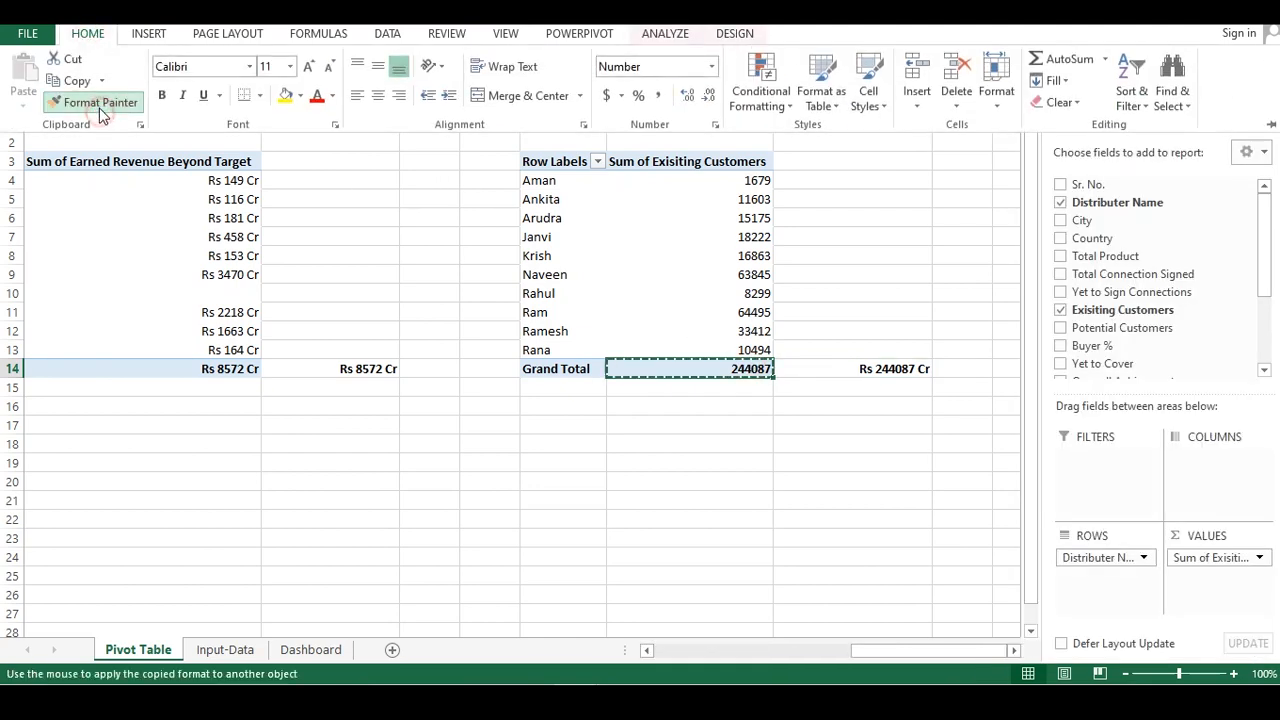
{"action": "left_click", "coordinate": [824, 372]}
{"action": "left_click", "coordinate": [840, 400]}
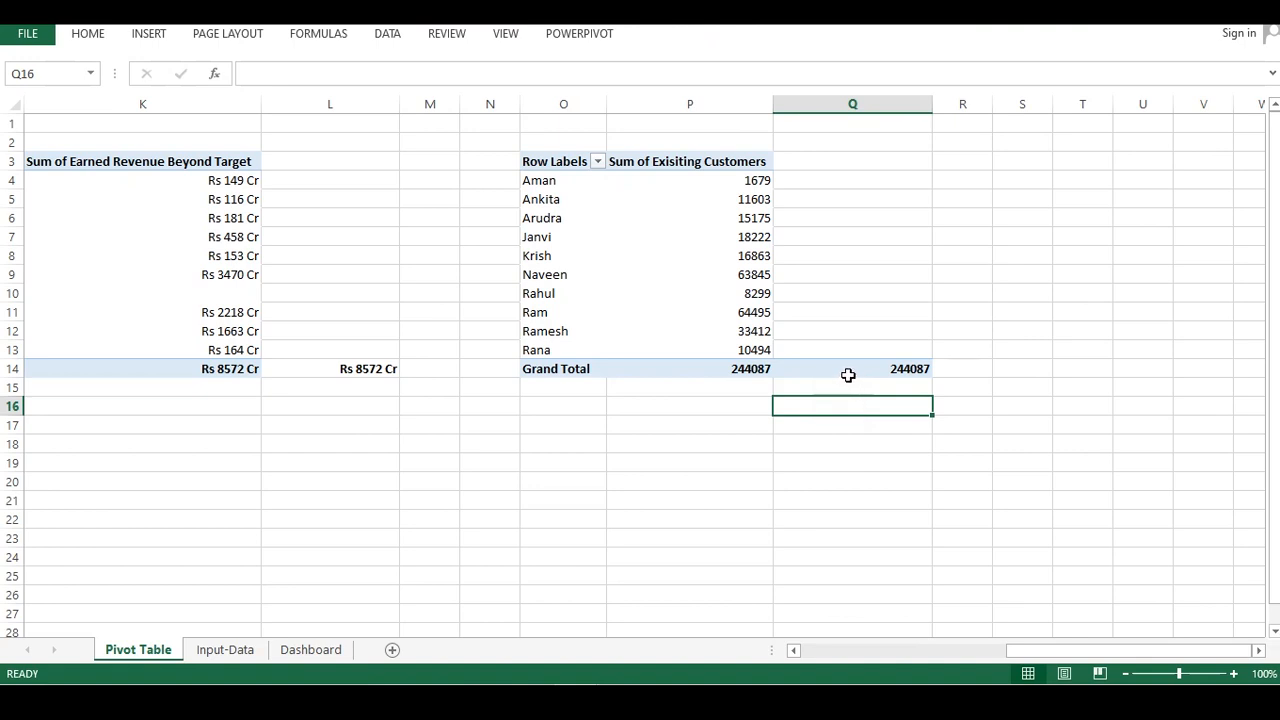
{"action": "double_click", "coordinate": [931, 104]}
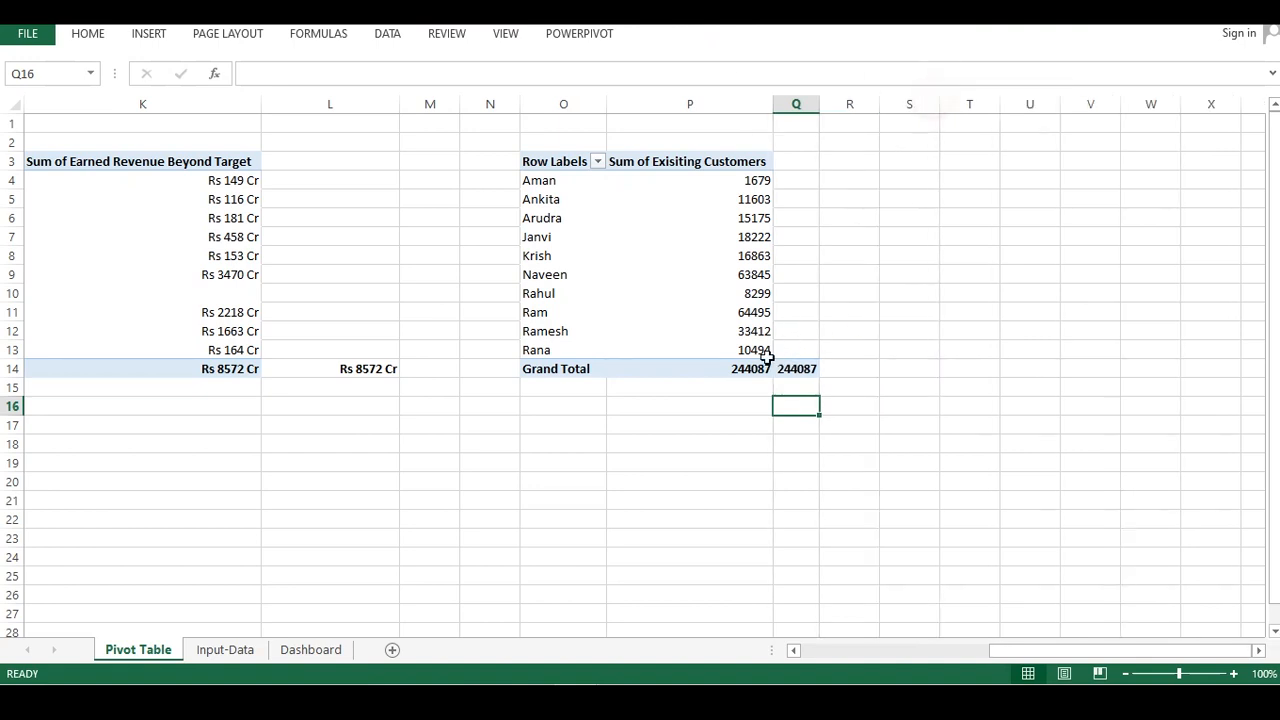
{"action": "left_click", "coordinate": [768, 366]}
{"action": "left_click", "coordinate": [780, 370]}
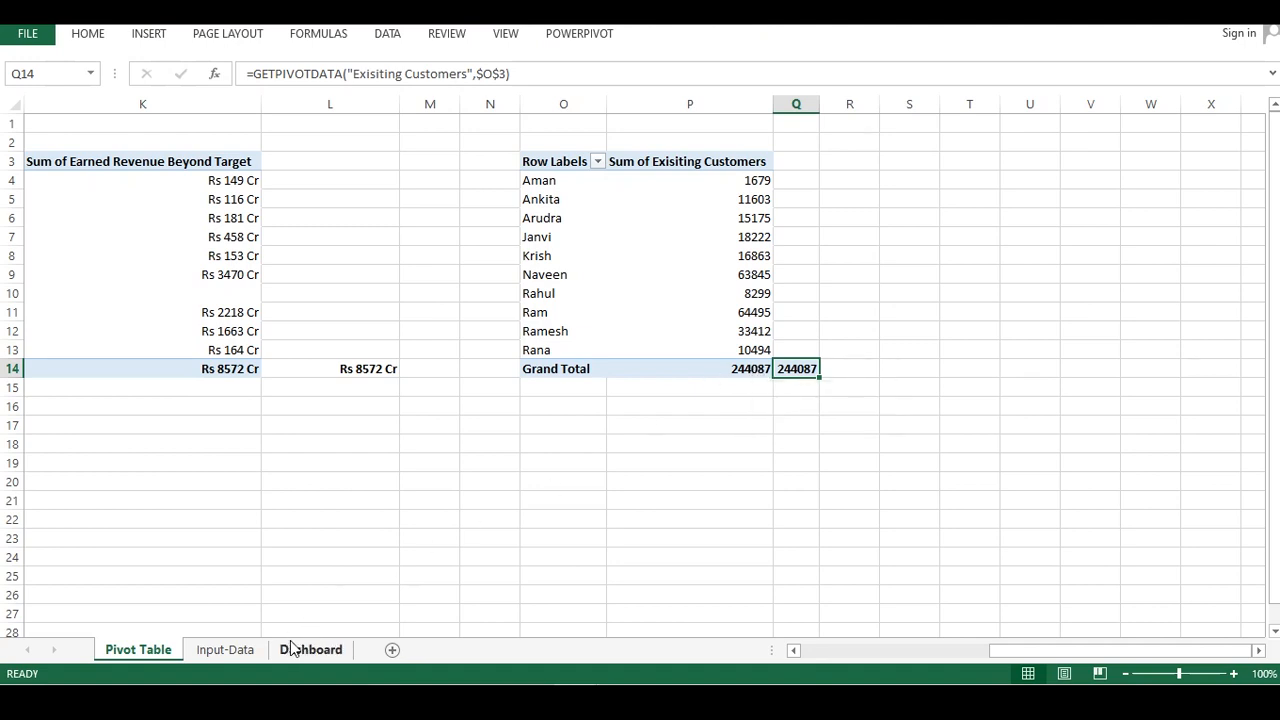
Insert a 3-D clustered bar pivot chart from the whole Exisiting Customers pivot table
{"action": "left_click", "coordinate": [228, 650]}
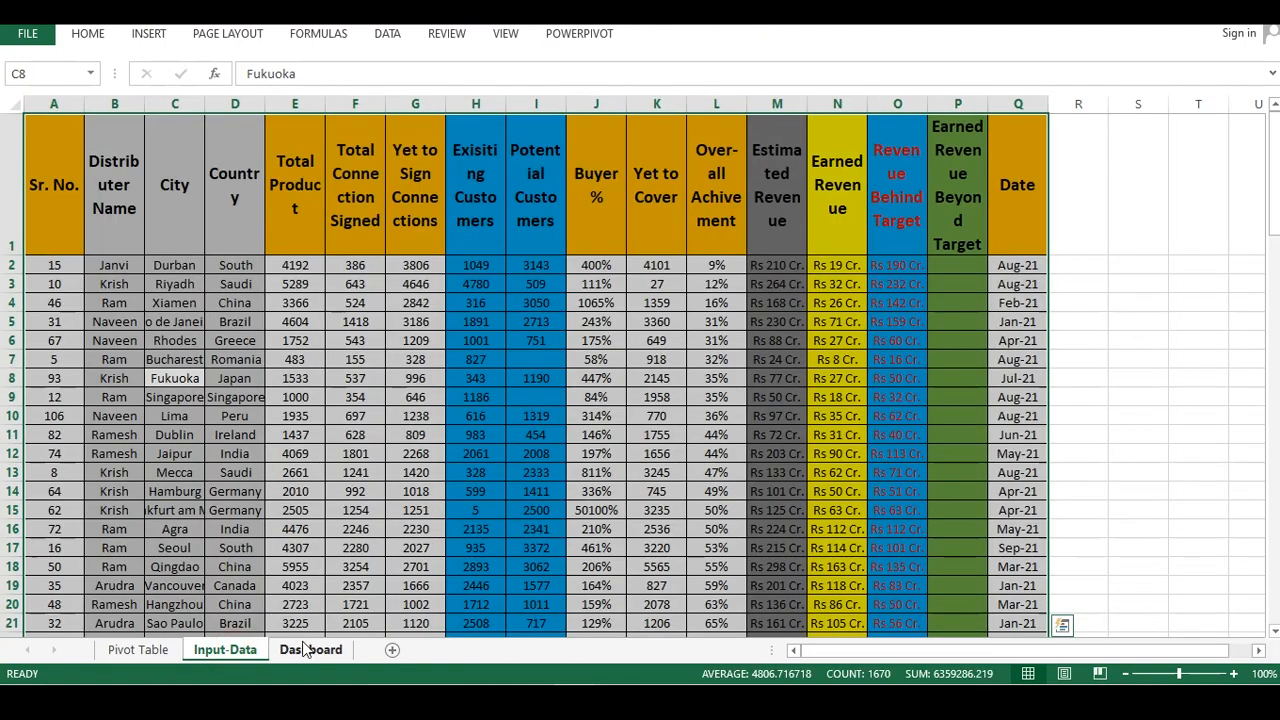
{"action": "left_click", "coordinate": [150, 650]}
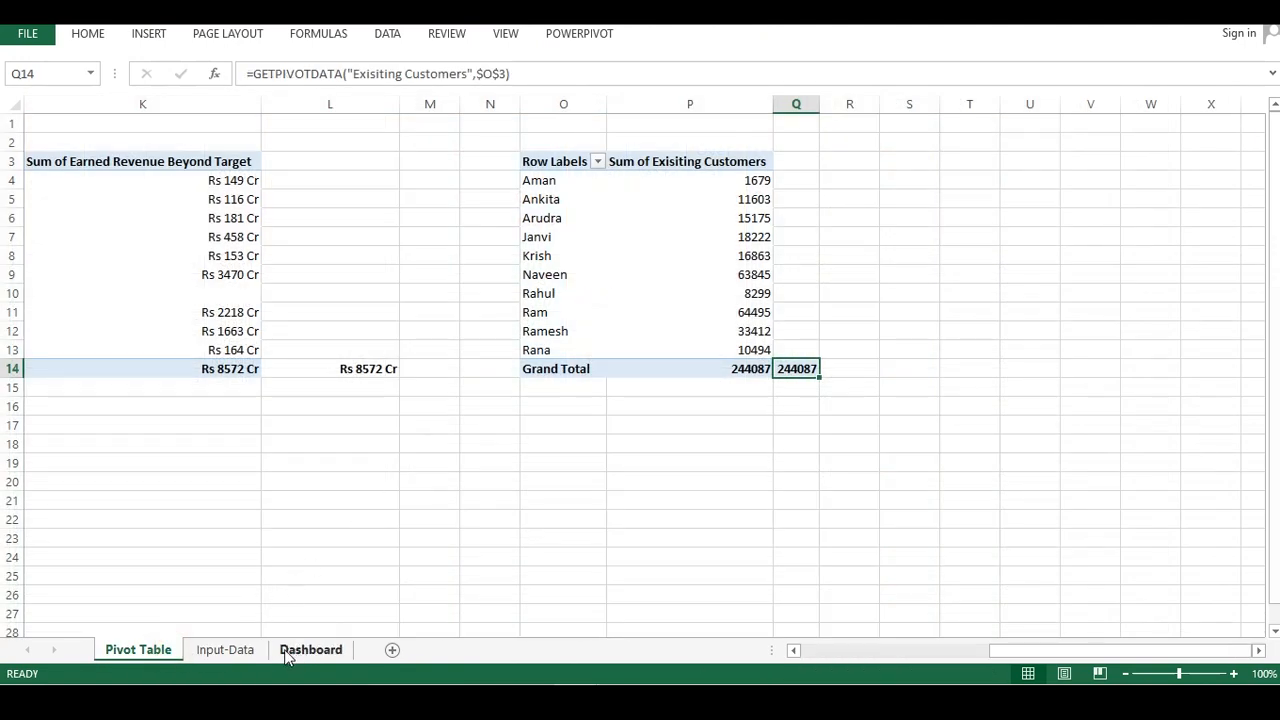
{"action": "left_click_drag", "start_coordinate": [528, 349], "coordinate": [690, 350]}
{"action": "left_click", "coordinate": [608, 272]}
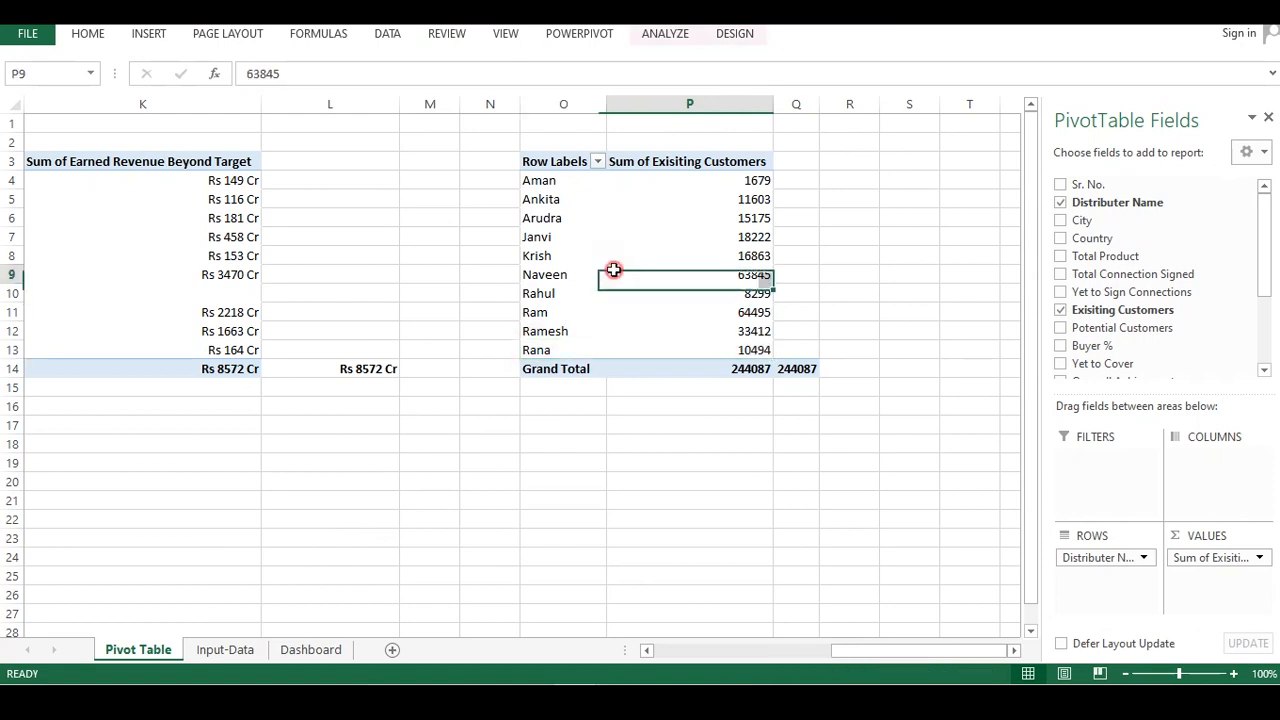
{"action": "key", "text": "ctrl+a"}
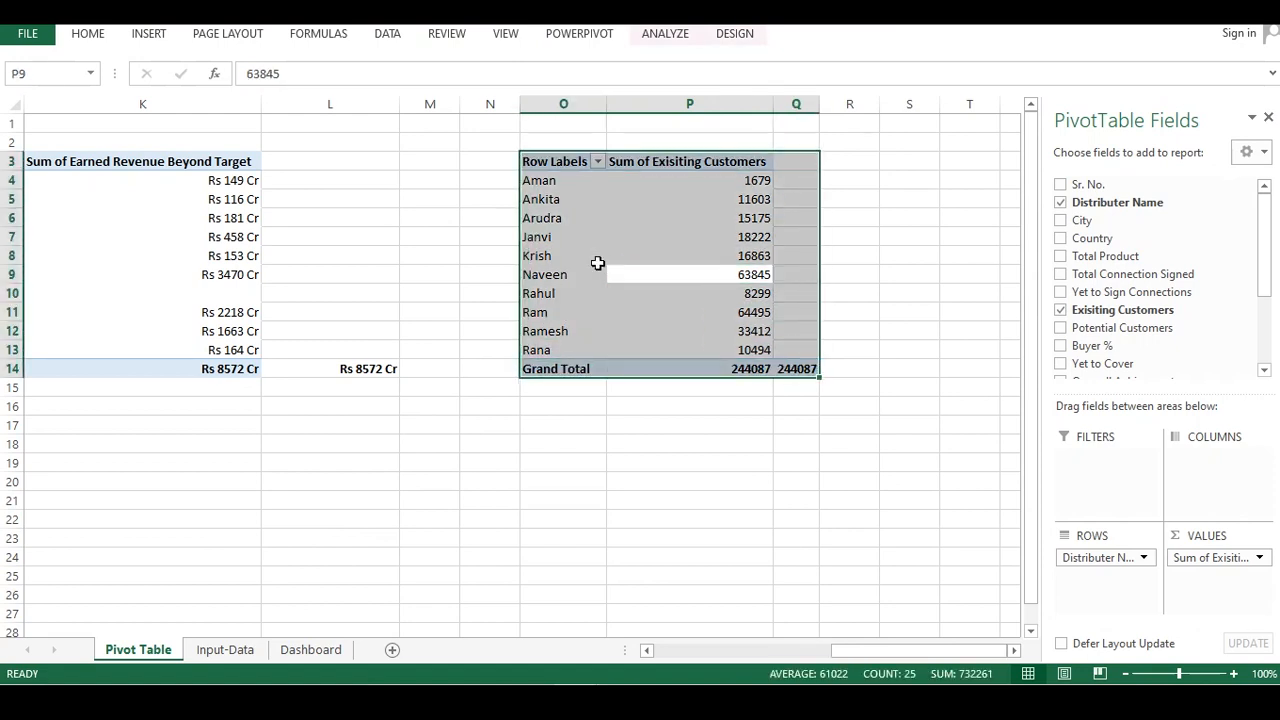
{"action": "left_click", "coordinate": [148, 34]}
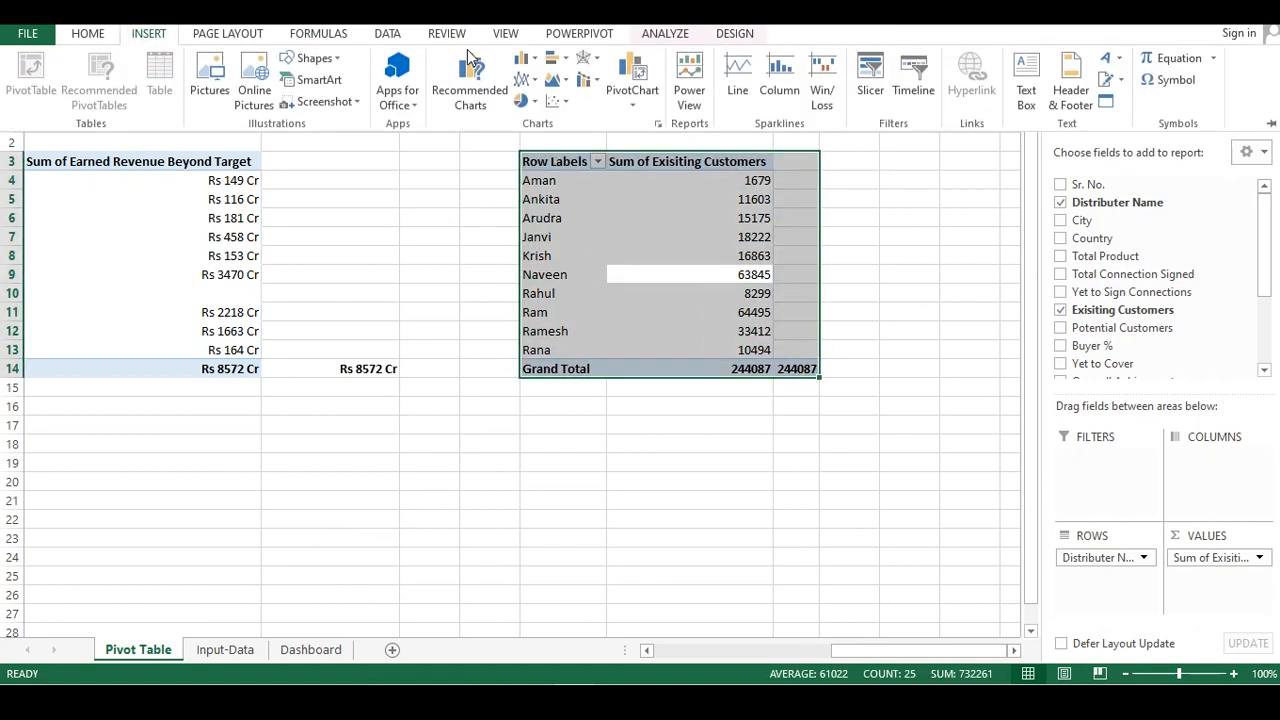
{"action": "left_click", "coordinate": [566, 66]}
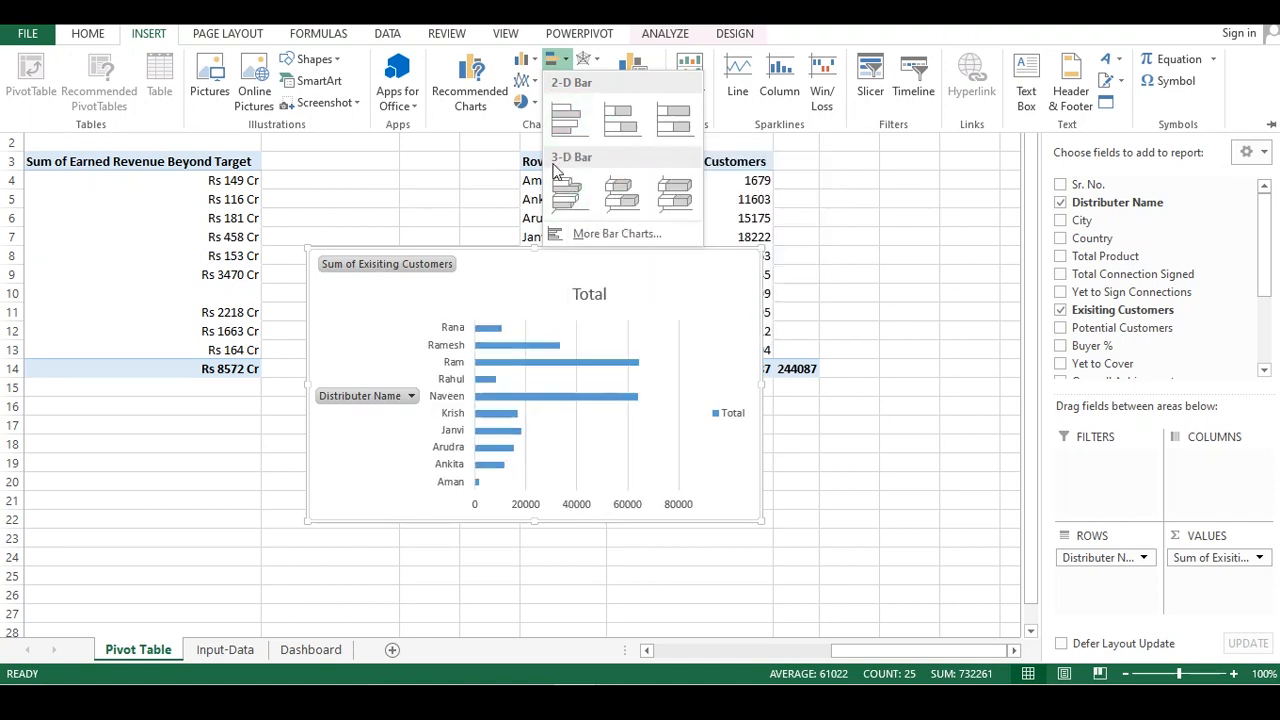
{"action": "left_click", "coordinate": [570, 193]}
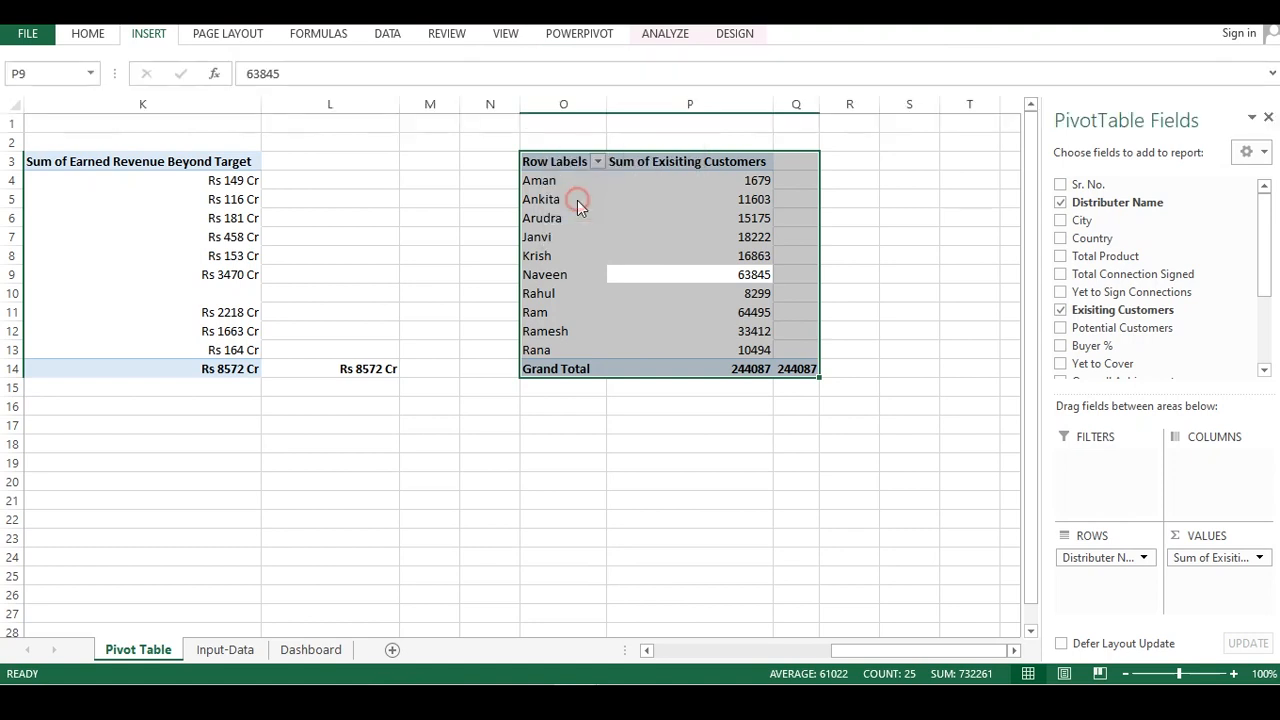
Try several chart styles on the new pivot chart before reapplying the first style
{"action": "left_click", "coordinate": [547, 370]}
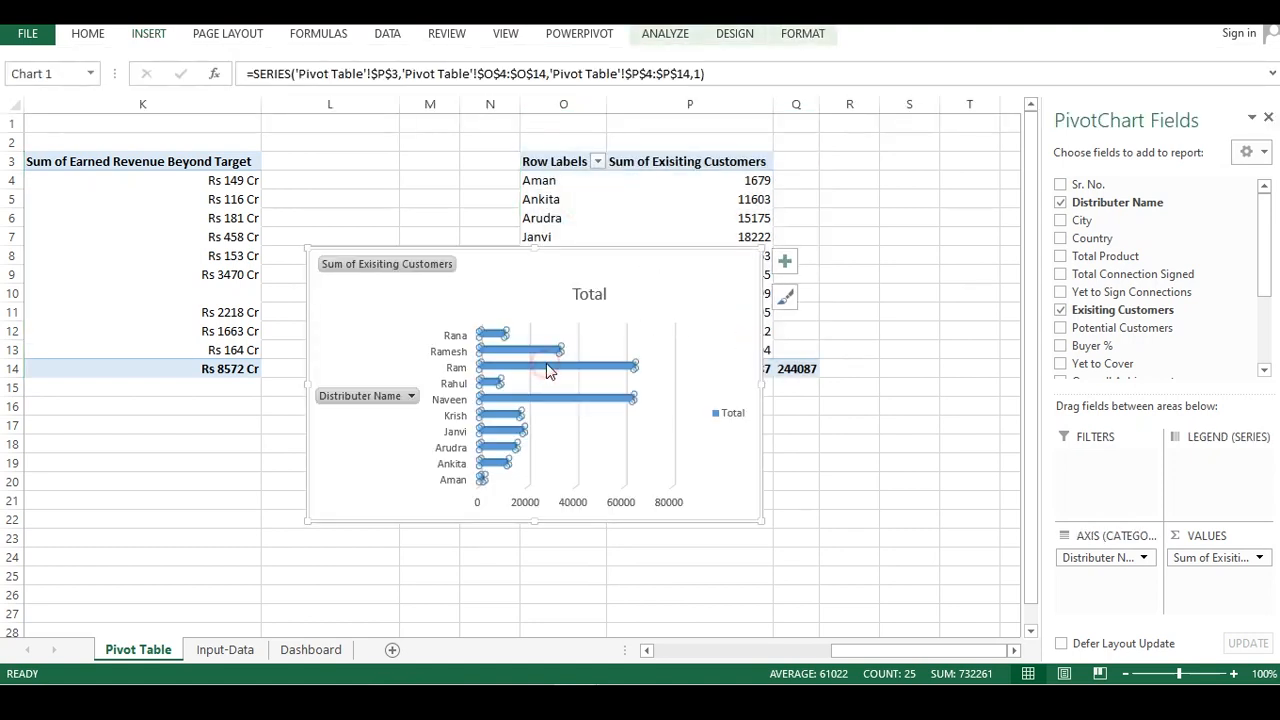
{"action": "left_click", "coordinate": [785, 296]}
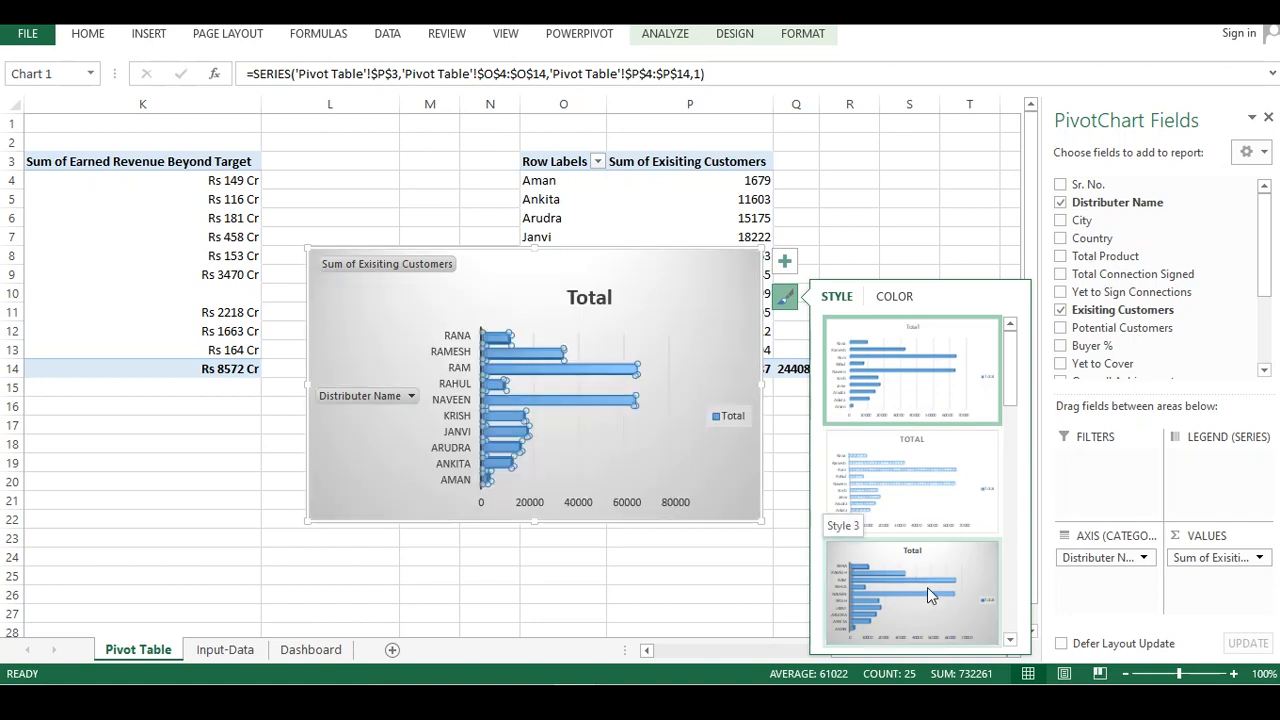
{"action": "left_click_drag", "start_coordinate": [1010, 374], "coordinate": [1013, 514]}
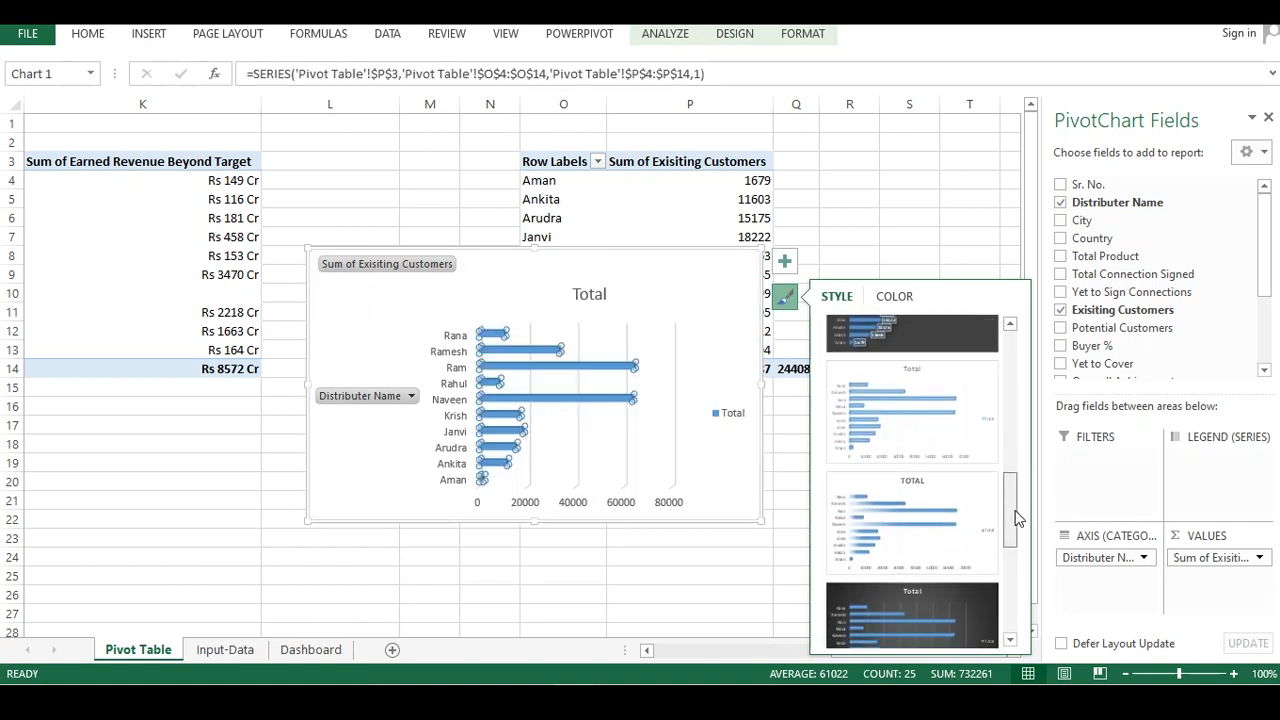
{"action": "left_click", "coordinate": [902, 514]}
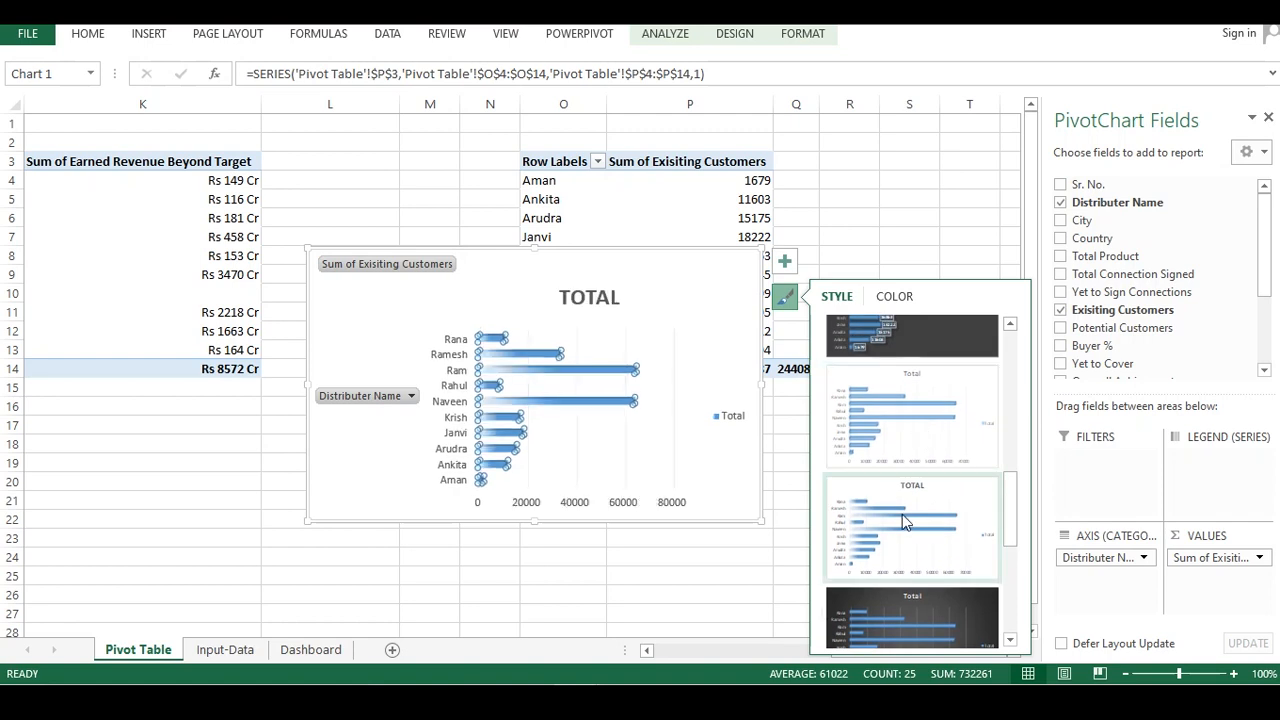
{"action": "left_click_drag", "start_coordinate": [1010, 483], "coordinate": [995, 572]}
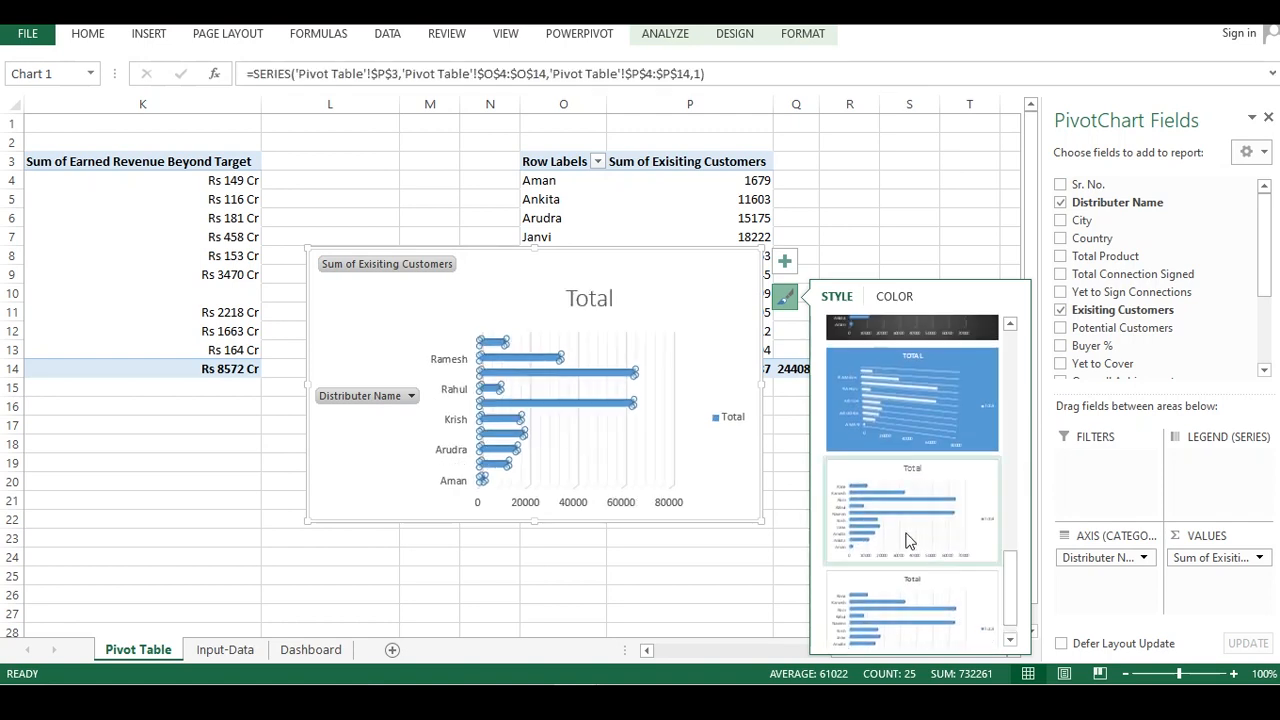
{"action": "left_click_drag", "start_coordinate": [1005, 585], "coordinate": [1020, 394]}
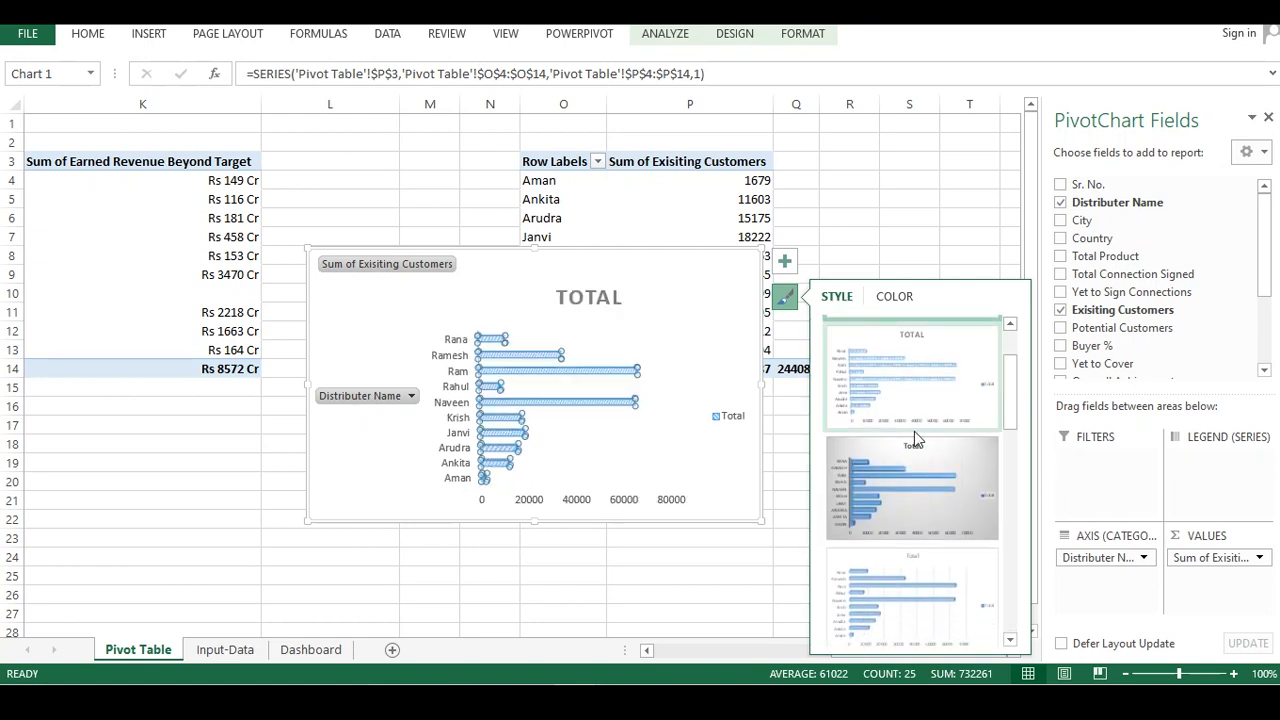
{"action": "left_click", "coordinate": [900, 480]}
{"action": "left_click", "coordinate": [609, 549]}
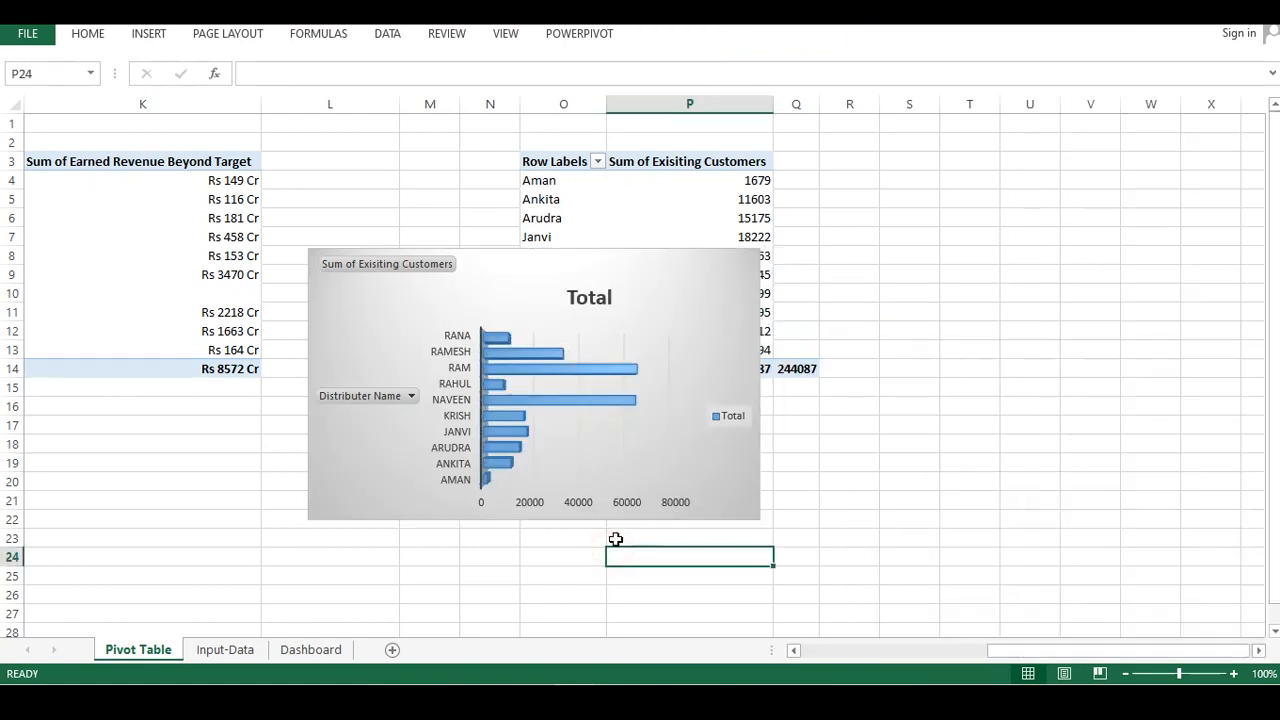
{"action": "left_click", "coordinate": [527, 372]}
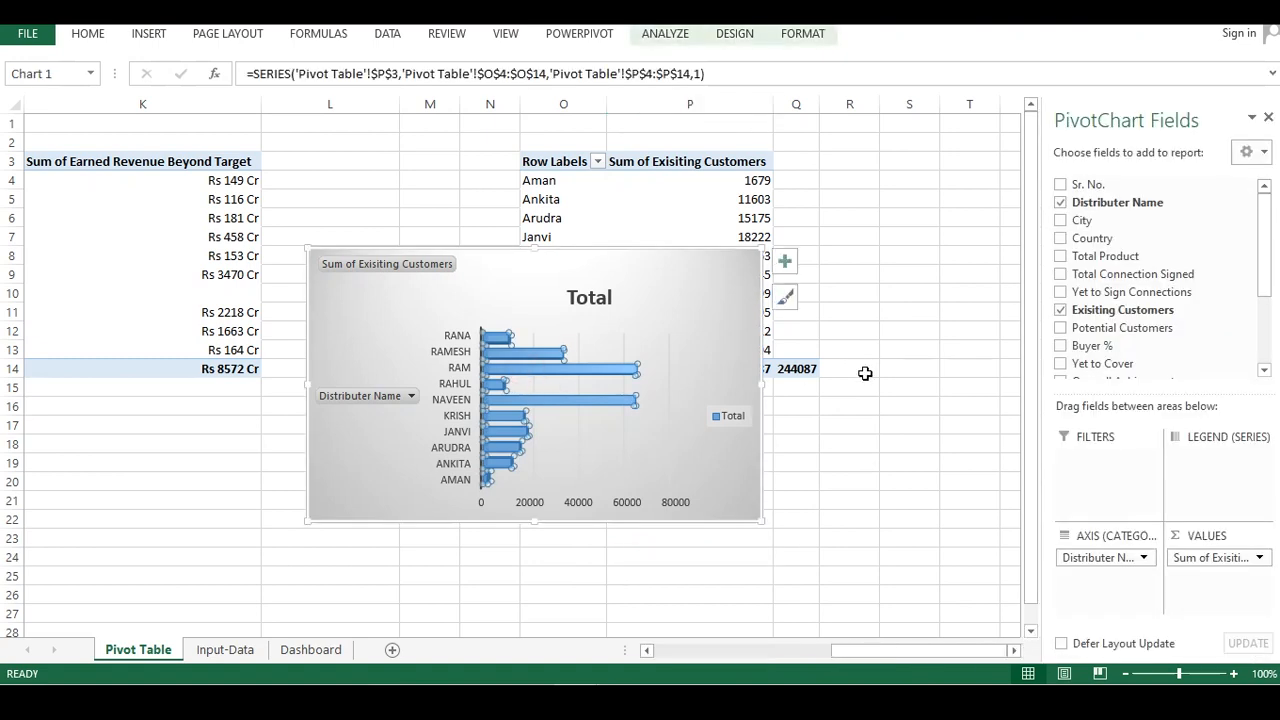
{"action": "left_click", "coordinate": [785, 296]}
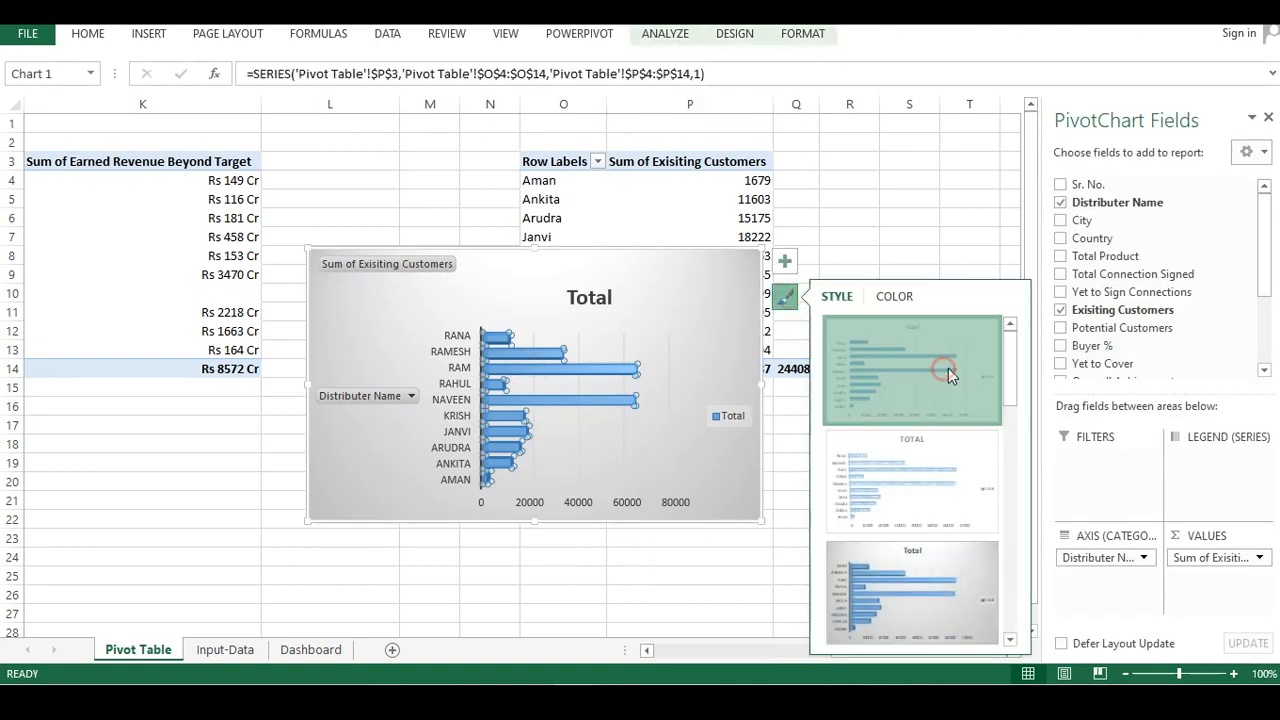
{"action": "left_click", "coordinate": [948, 368]}
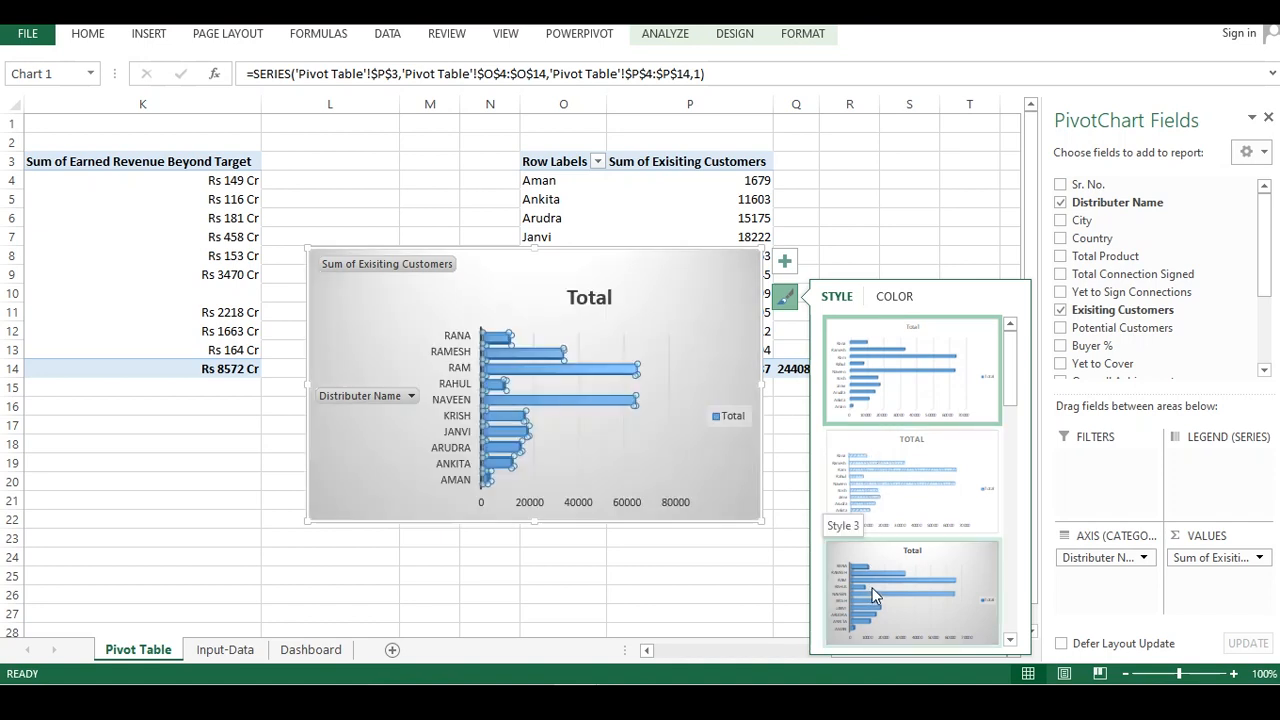
{"action": "left_click", "coordinate": [674, 594]}
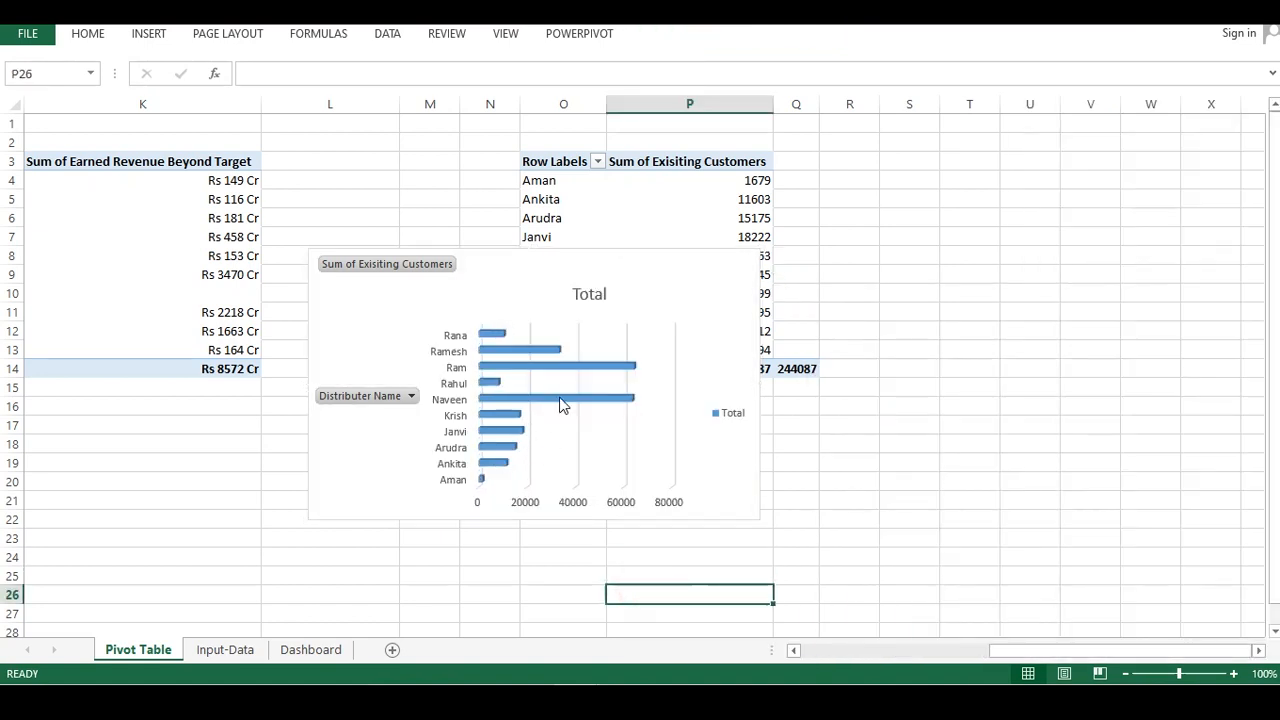
Delete the pivot chart's major gridlines
{"action": "left_click", "coordinate": [575, 325]}
{"action": "left_click", "coordinate": [577, 325]}
{"action": "right_click", "coordinate": [577, 326]}
{"action": "left_click", "coordinate": [617, 340]}
Delete the chart's Total title and hide all field buttons on the chart
{"action": "left_click", "coordinate": [590, 293]}
{"action": "right_click", "coordinate": [590, 292]}
{"action": "left_click", "coordinate": [612, 296]}
{"action": "right_click", "coordinate": [446, 266]}
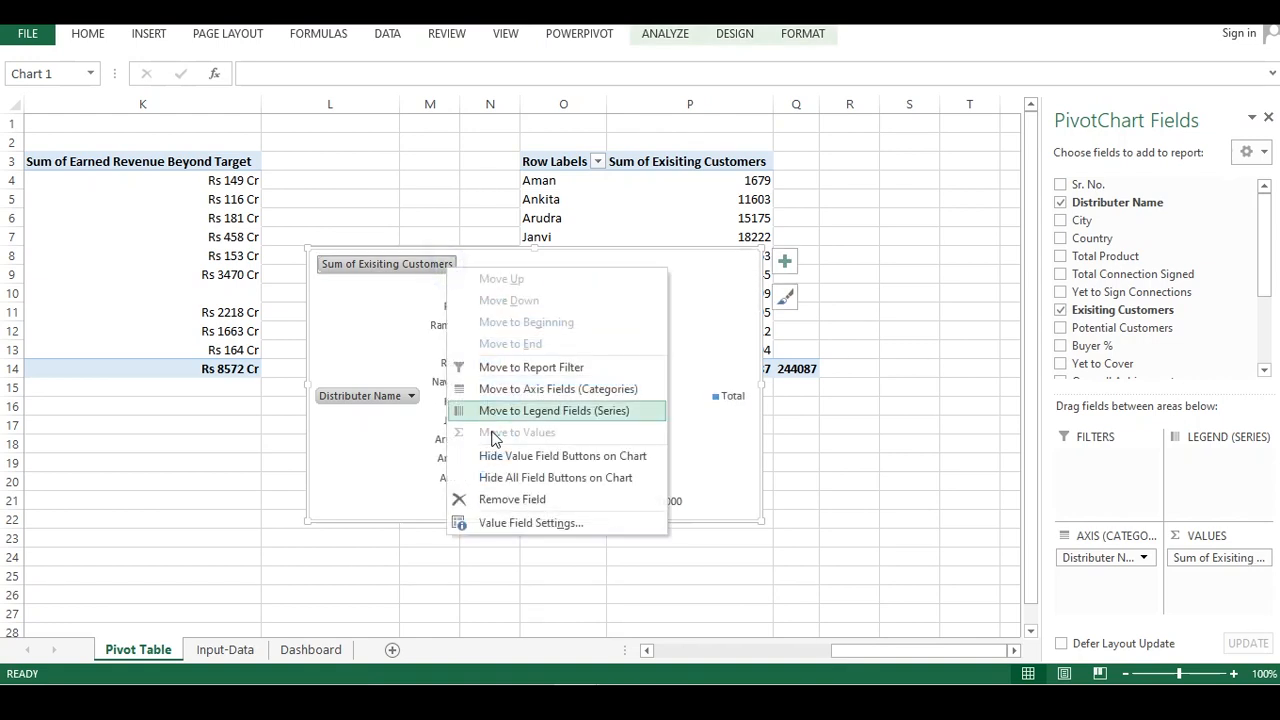
{"action": "left_click", "coordinate": [521, 478]}
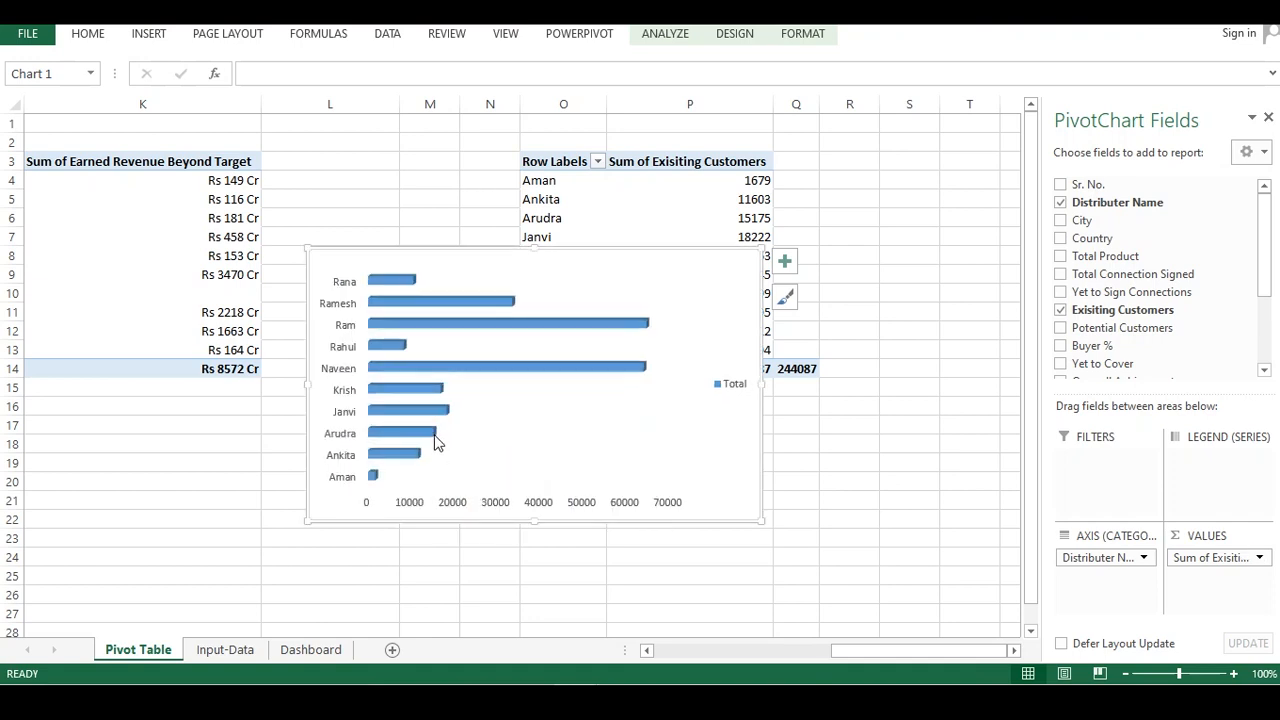
Delete the horizontal value axis from the pivot chart
{"action": "right_click", "coordinate": [496, 494]}
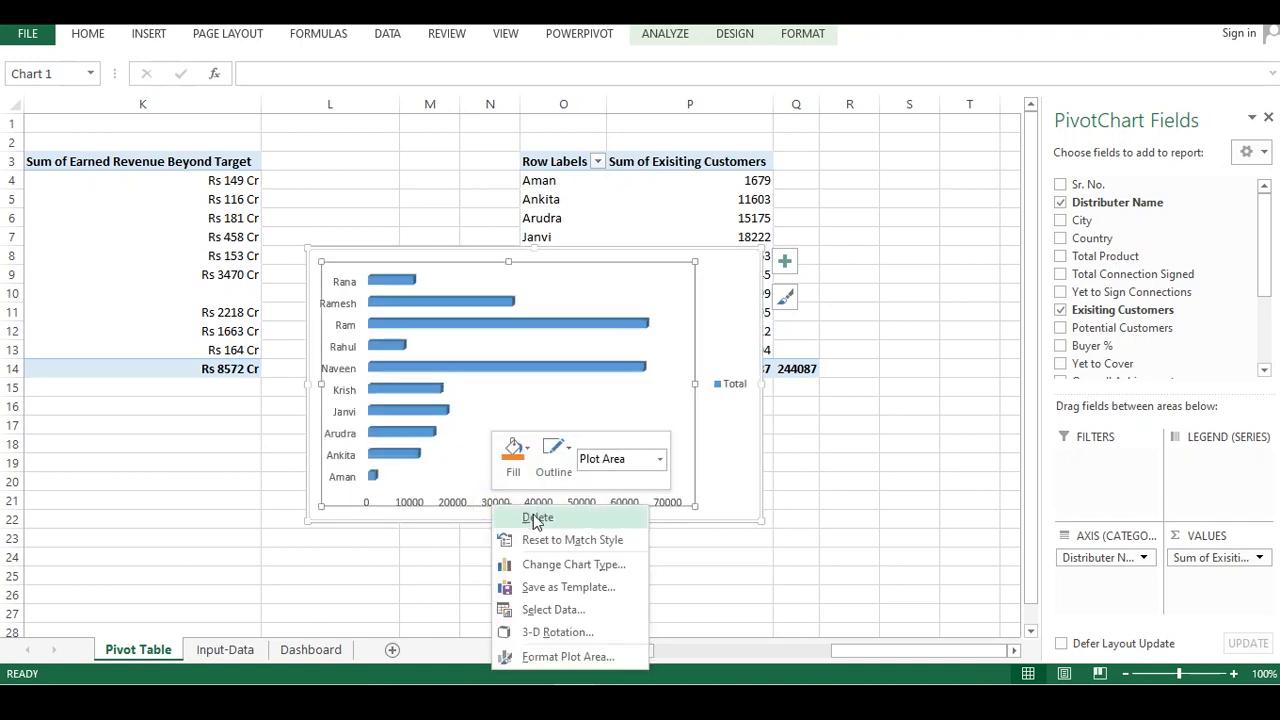
{"action": "left_click", "coordinate": [457, 540]}
{"action": "right_click", "coordinate": [492, 505]}
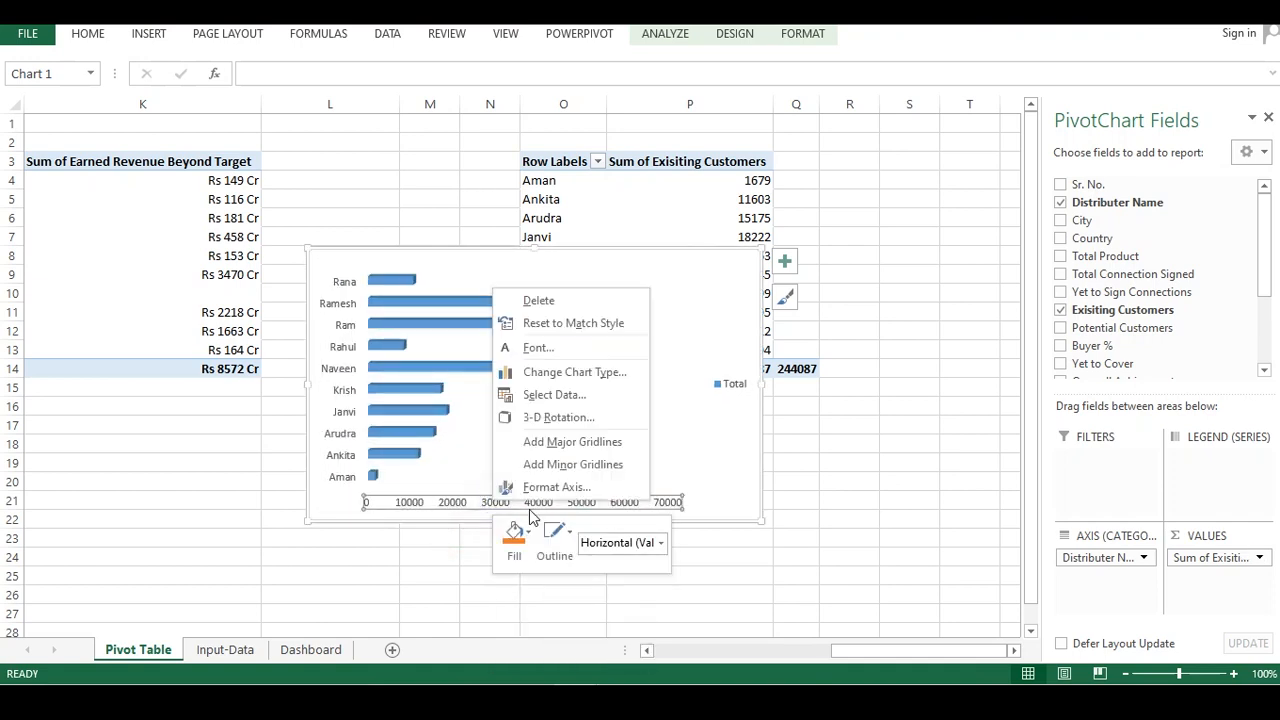
{"action": "left_click", "coordinate": [540, 300]}
Delete the chart legend and deselect the chart
{"action": "right_click", "coordinate": [728, 383]}
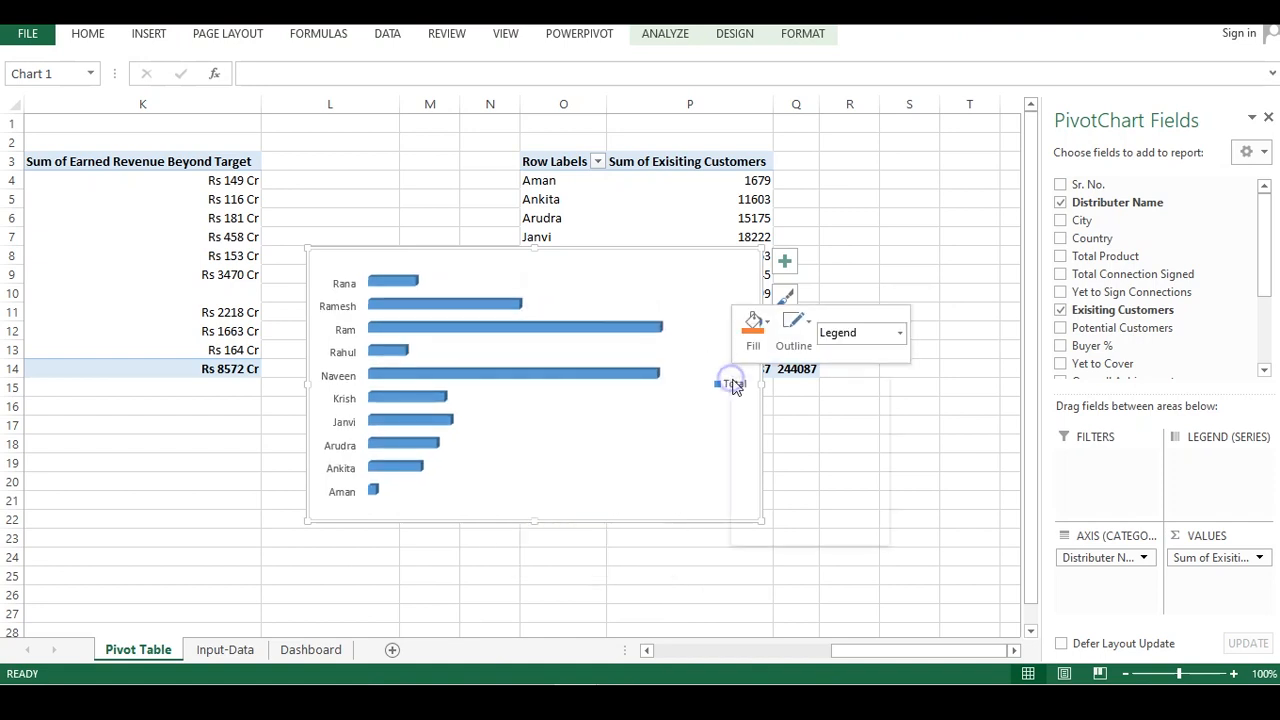
{"action": "left_click", "coordinate": [777, 390]}
{"action": "left_click", "coordinate": [566, 548]}
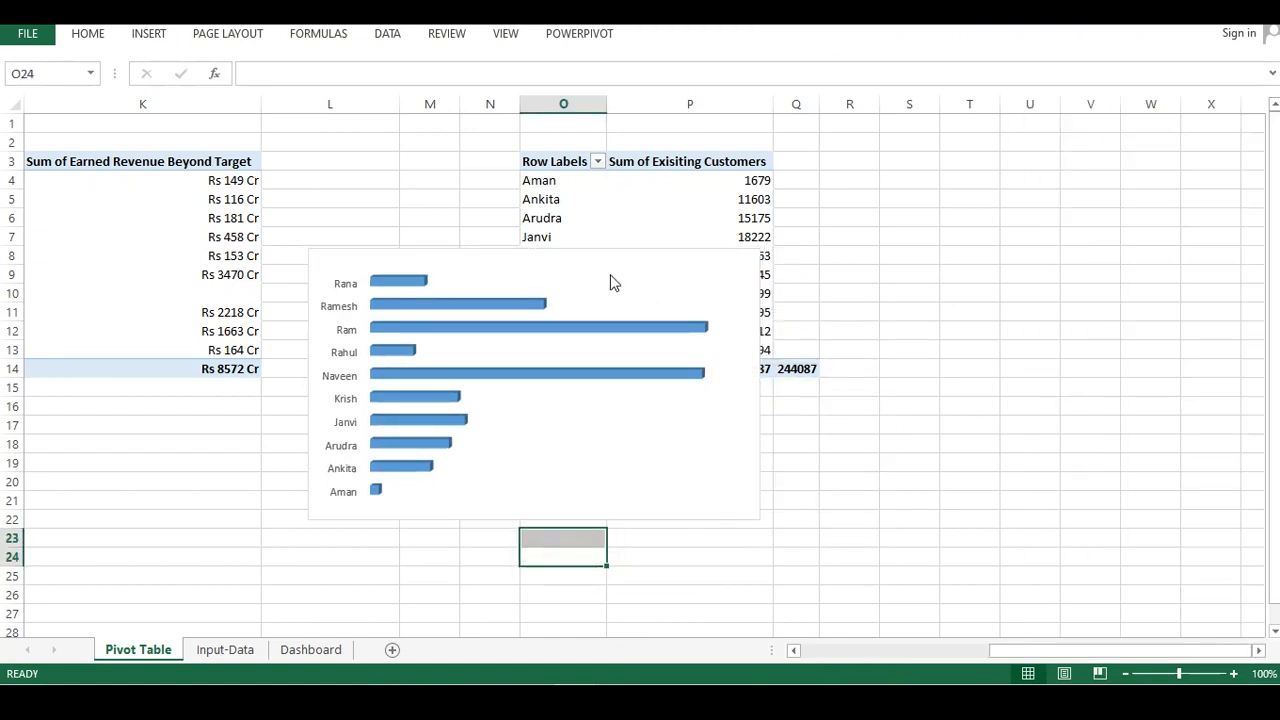
Add data labels to the bars of the Existing Customers series
{"action": "left_click", "coordinate": [573, 327]}
{"action": "right_click", "coordinate": [573, 327]}
{"action": "mouse_move", "coordinate": [634, 503]}
{"action": "left_click", "coordinate": [780, 508]}
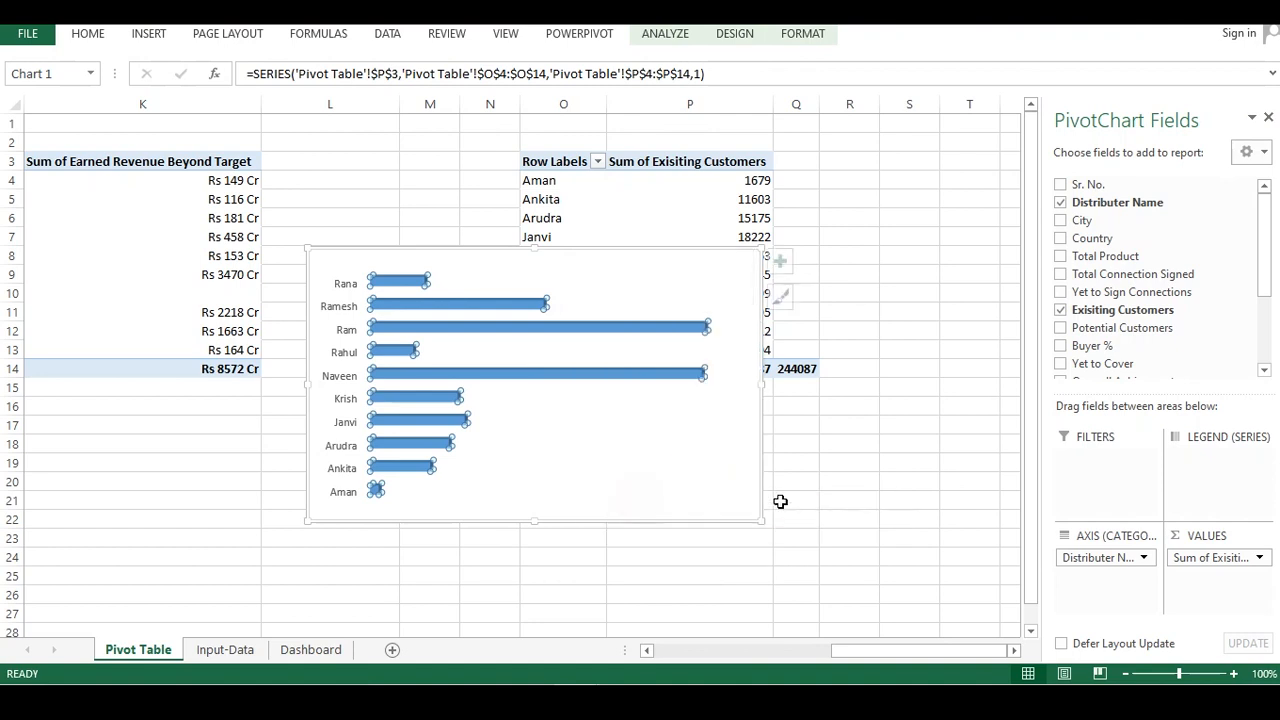
Give the data labels a black fill and a white outline
{"action": "left_click", "coordinate": [575, 308]}
{"action": "right_click", "coordinate": [571, 306]}
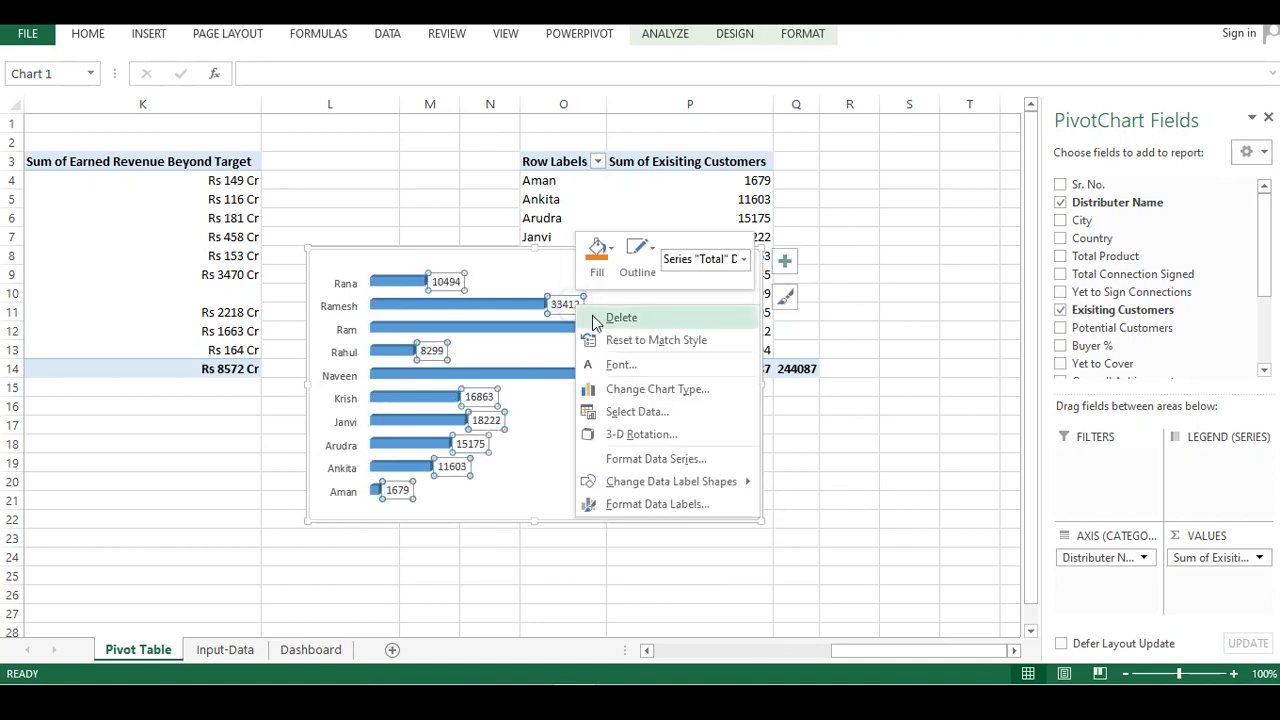
{"action": "left_click", "coordinate": [609, 252]}
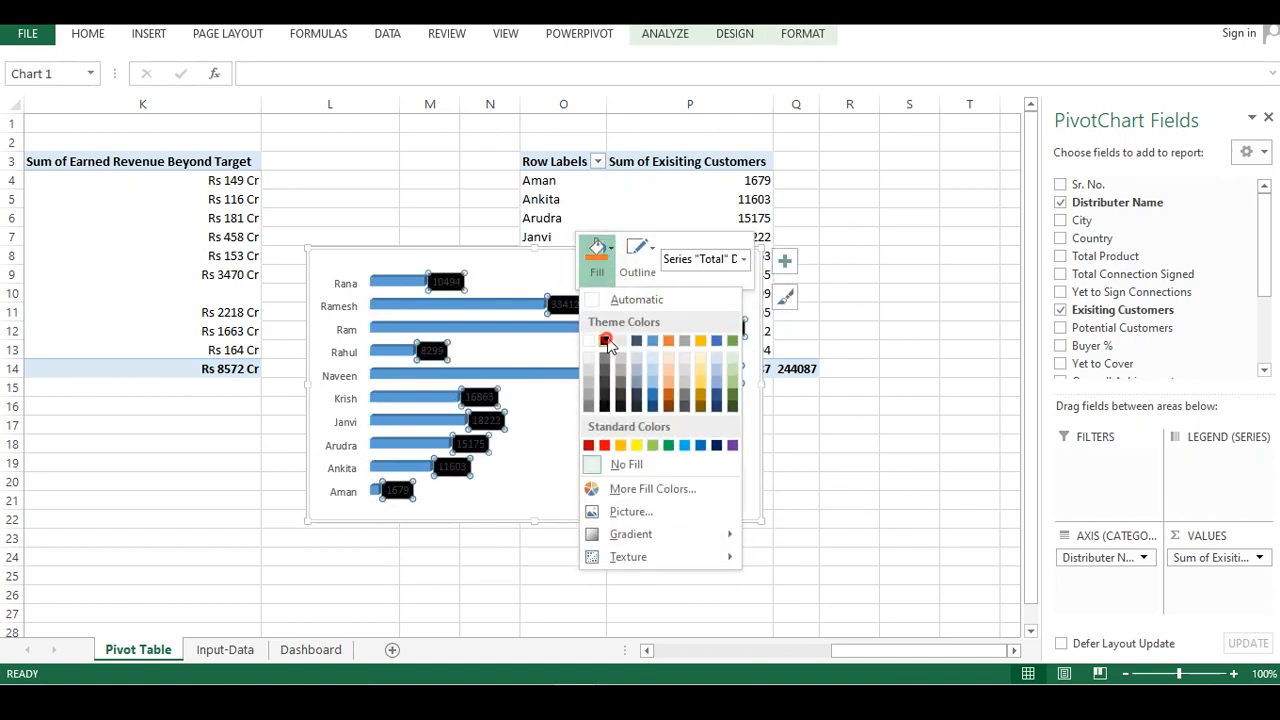
{"action": "left_click", "coordinate": [604, 328]}
{"action": "left_click", "coordinate": [647, 253]}
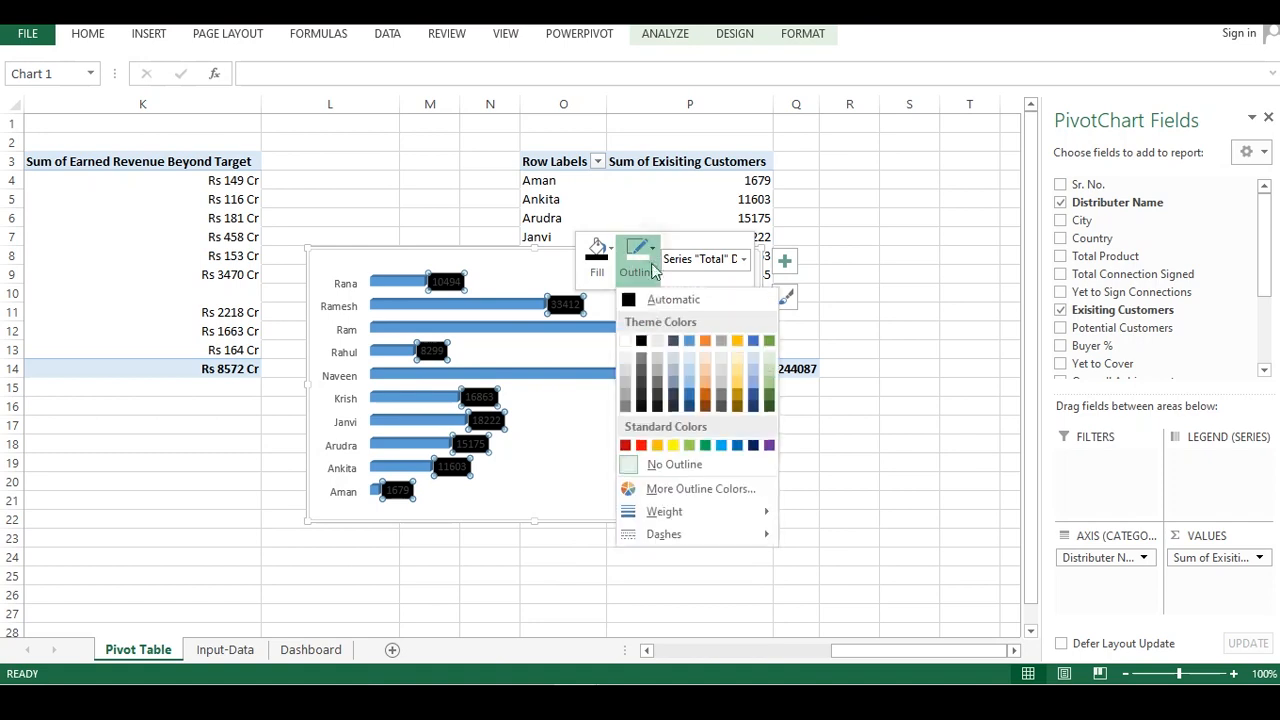
{"action": "left_click", "coordinate": [629, 337]}
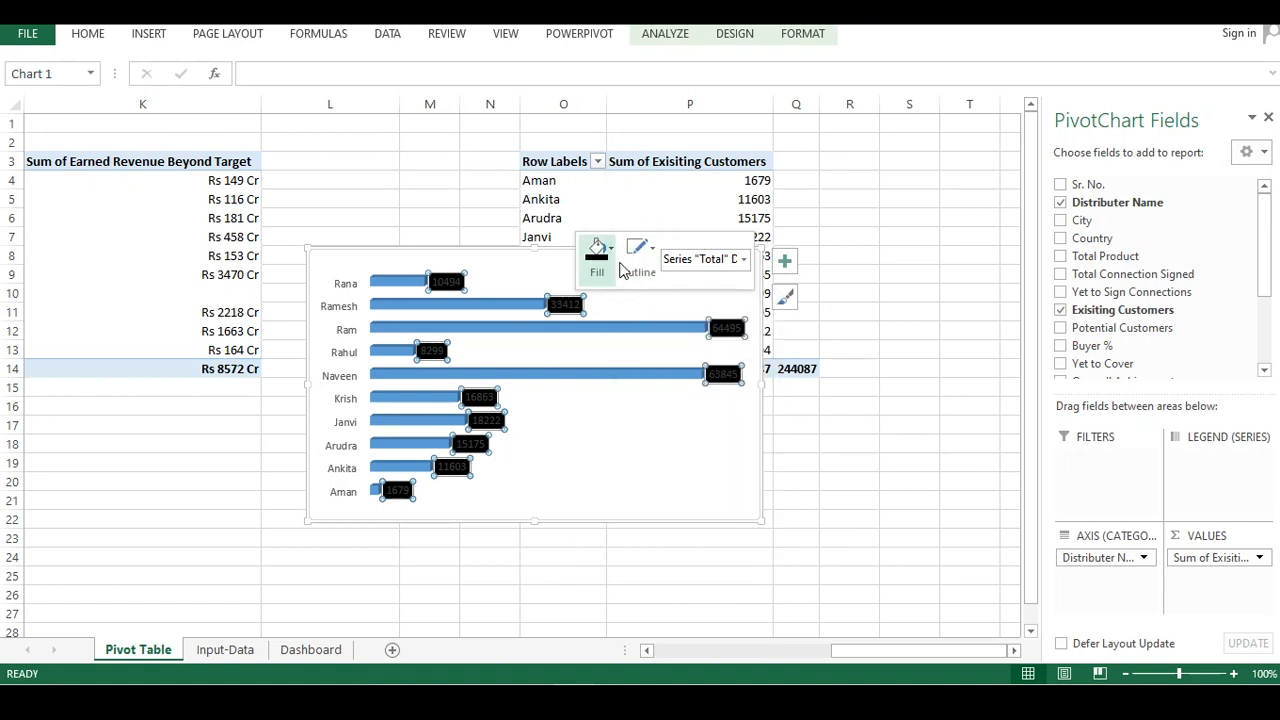
Set the data labels' font colour to white
{"action": "right_click", "coordinate": [576, 304]}
{"action": "left_click", "coordinate": [607, 367]}
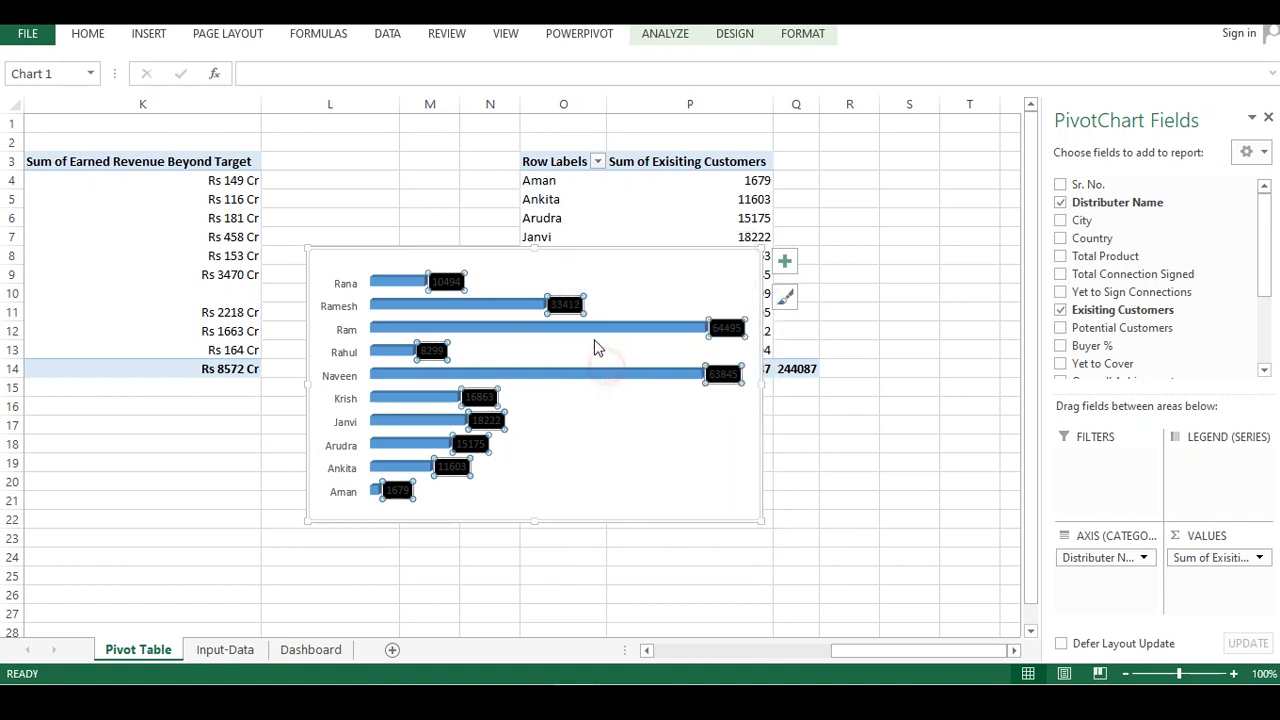
{"action": "left_click", "coordinate": [524, 320]}
{"action": "left_click", "coordinate": [522, 390]}
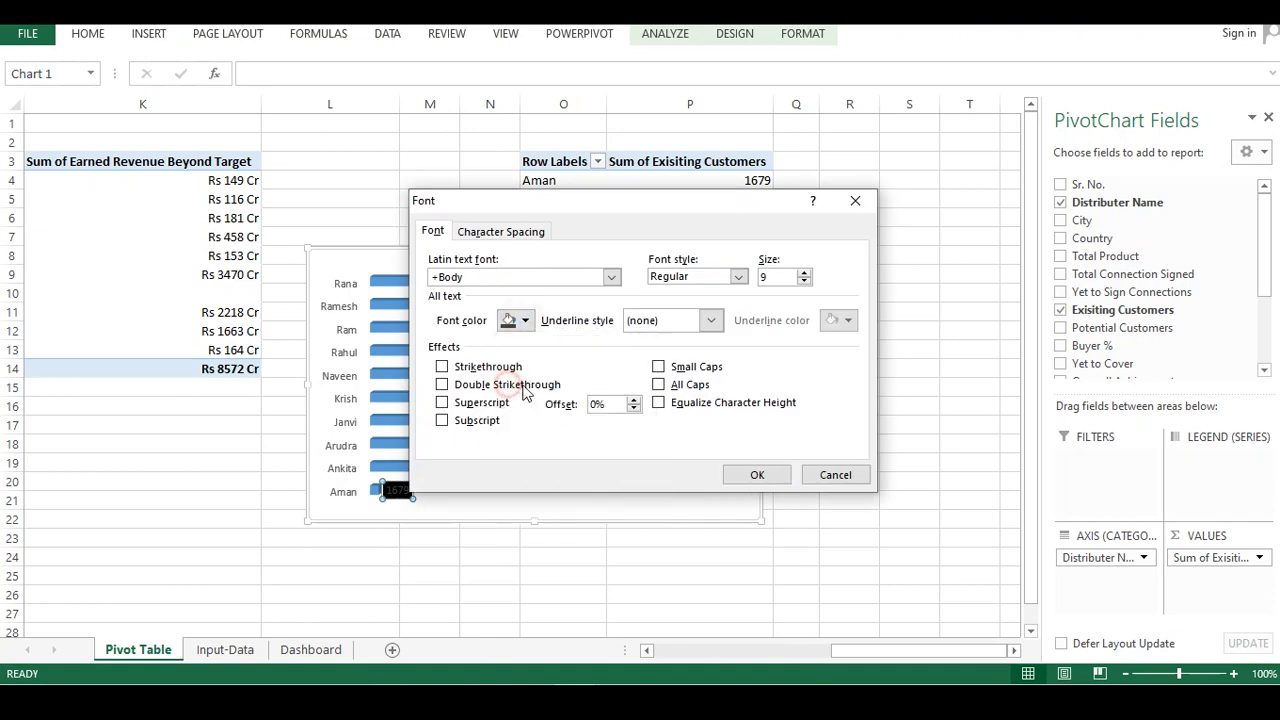
{"action": "left_click", "coordinate": [757, 474]}
{"action": "left_click", "coordinate": [506, 535]}
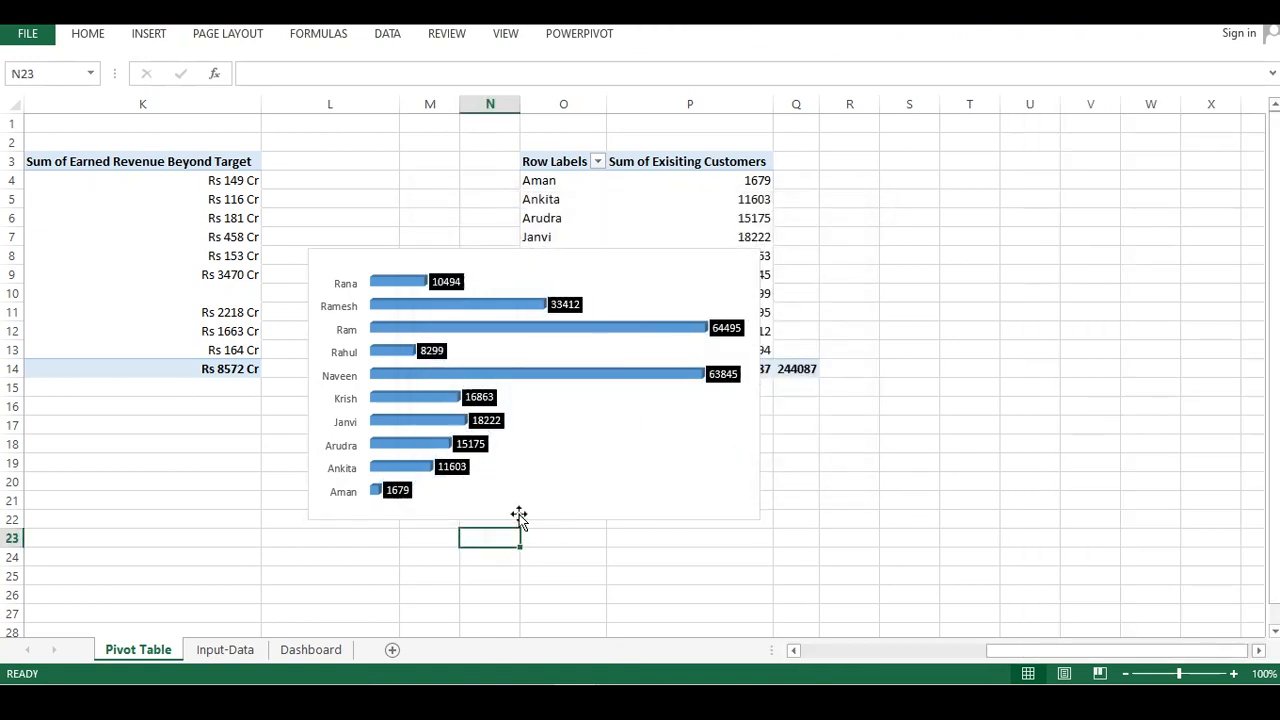
Move the pivot chart from the Pivot Table sheet onto the Dashboard sheet
{"action": "left_click", "coordinate": [563, 277]}
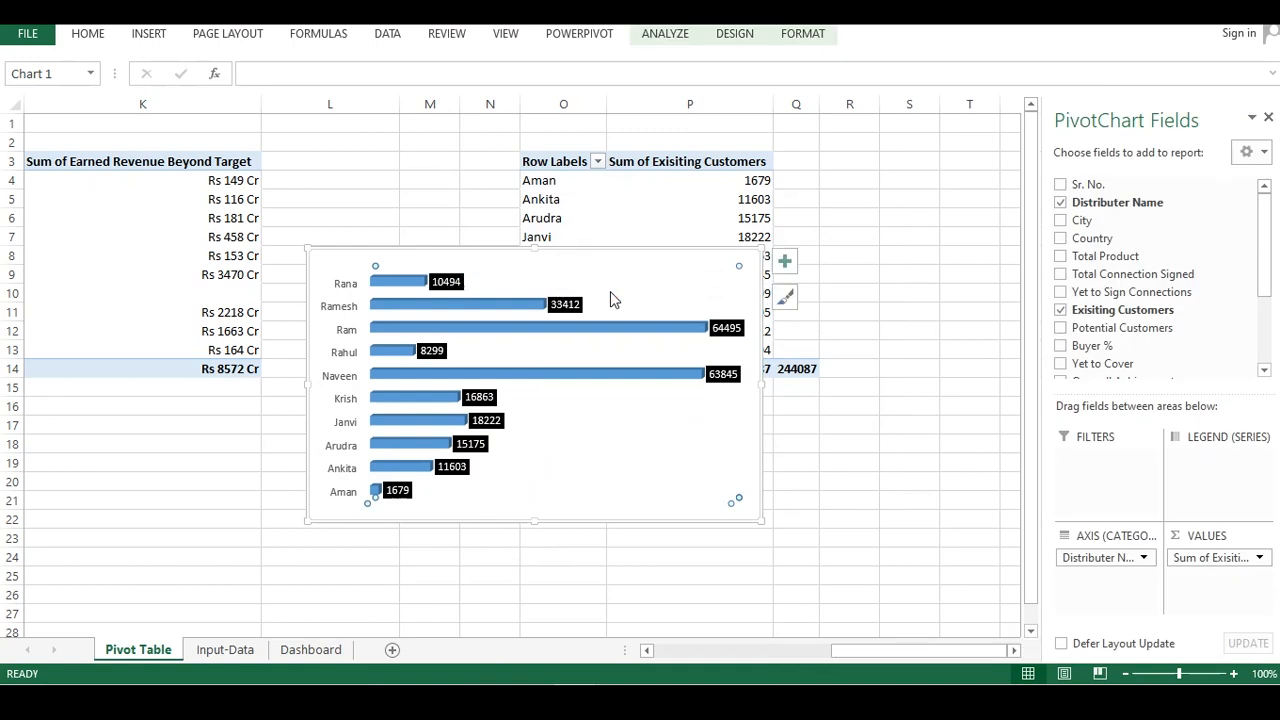
{"action": "key", "text": "Delete"}
{"action": "left_click", "coordinate": [311, 649]}
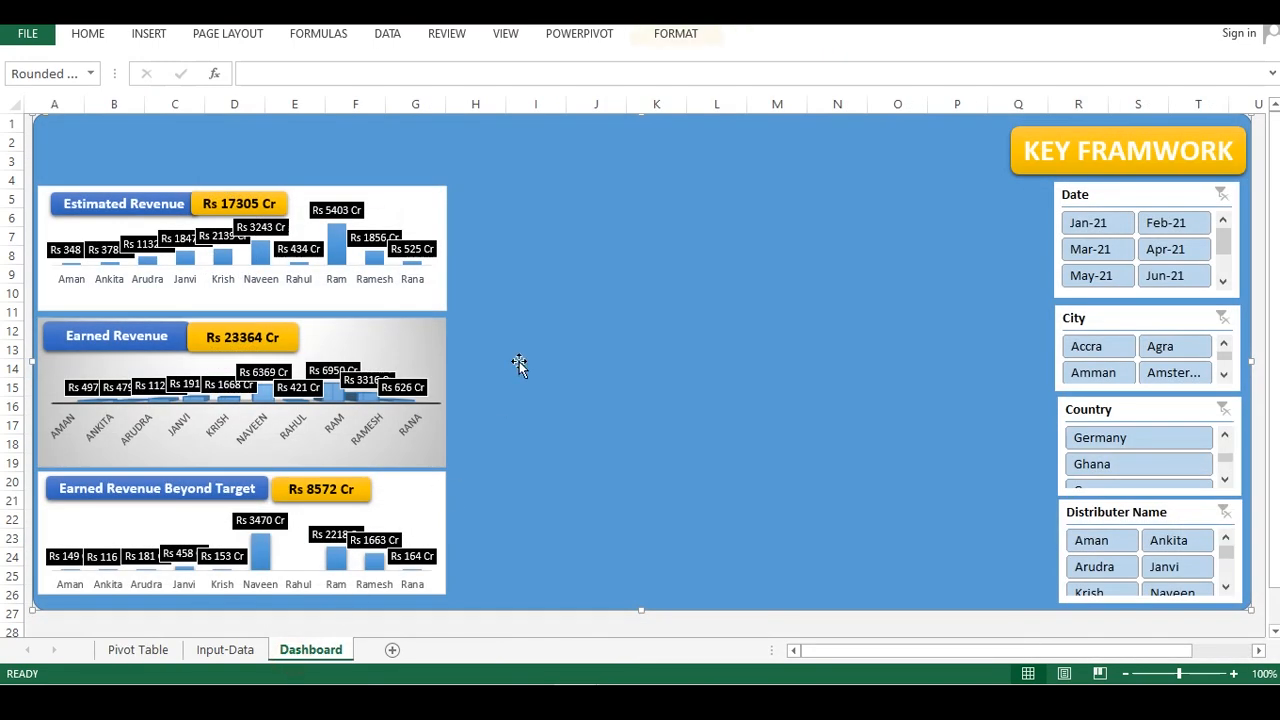
{"action": "key", "text": "ctrl+v"}
Position the chart beside the revenue panels and resize it into a narrow vertical panel
{"action": "left_click_drag", "start_coordinate": [396, 128], "coordinate": [830, 200]}
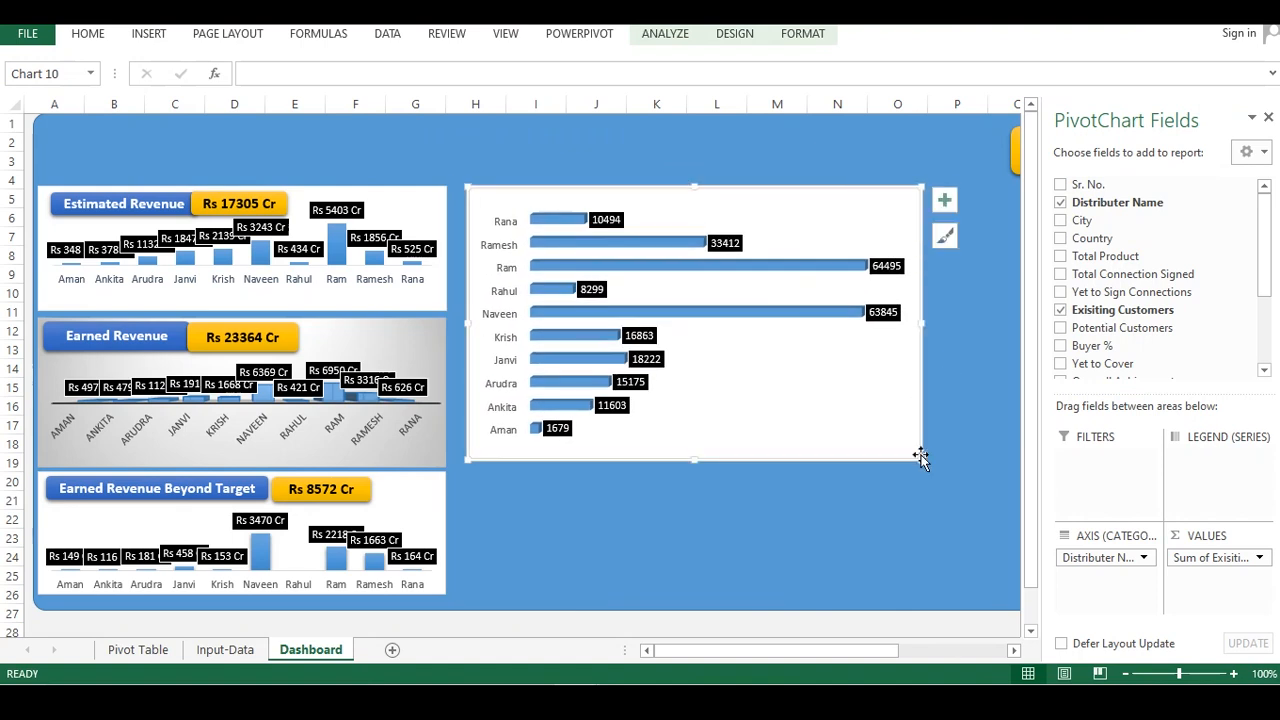
{"action": "mouse_move", "coordinate": [920, 457]}
{"action": "left_mouse_down"}
{"action": "mouse_move", "coordinate": [703, 417]}
{"action": "mouse_move", "coordinate": [594, 474]}
{"action": "mouse_move", "coordinate": [573, 514]}
{"action": "mouse_move", "coordinate": [590, 540]}
{"action": "left_mouse_up"}
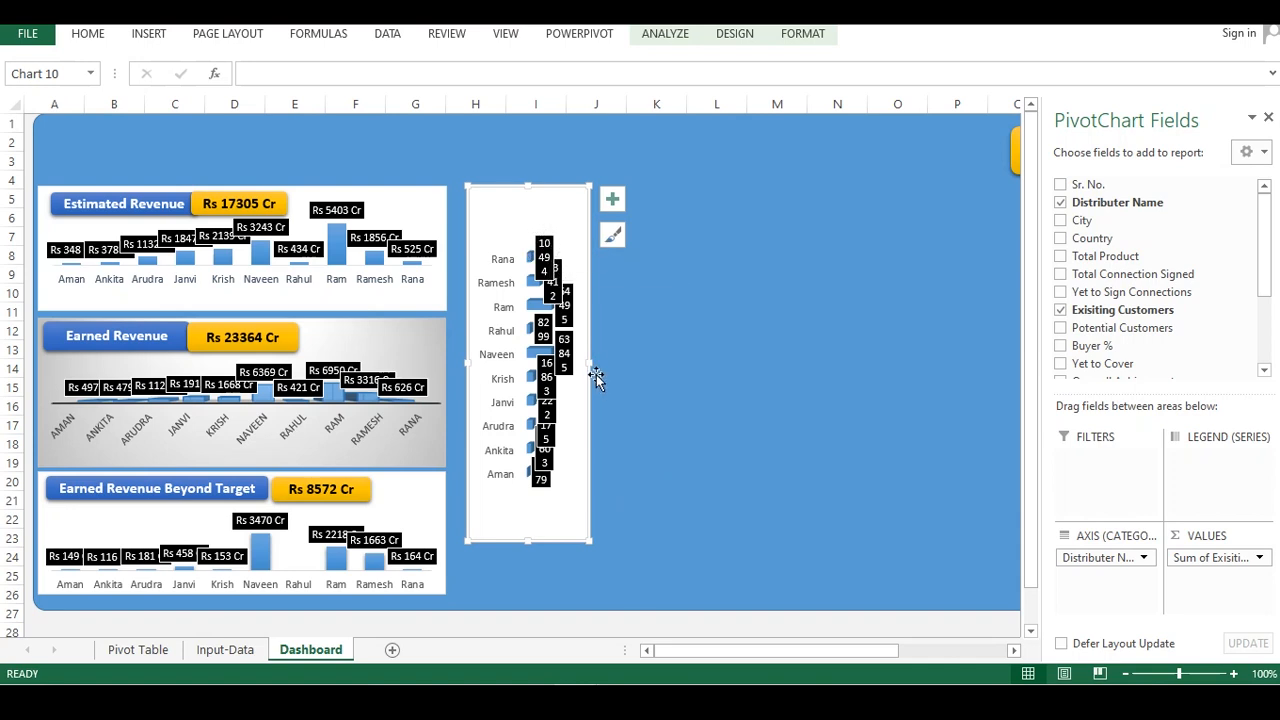
{"action": "left_click_drag", "start_coordinate": [591, 364], "coordinate": [646, 360]}
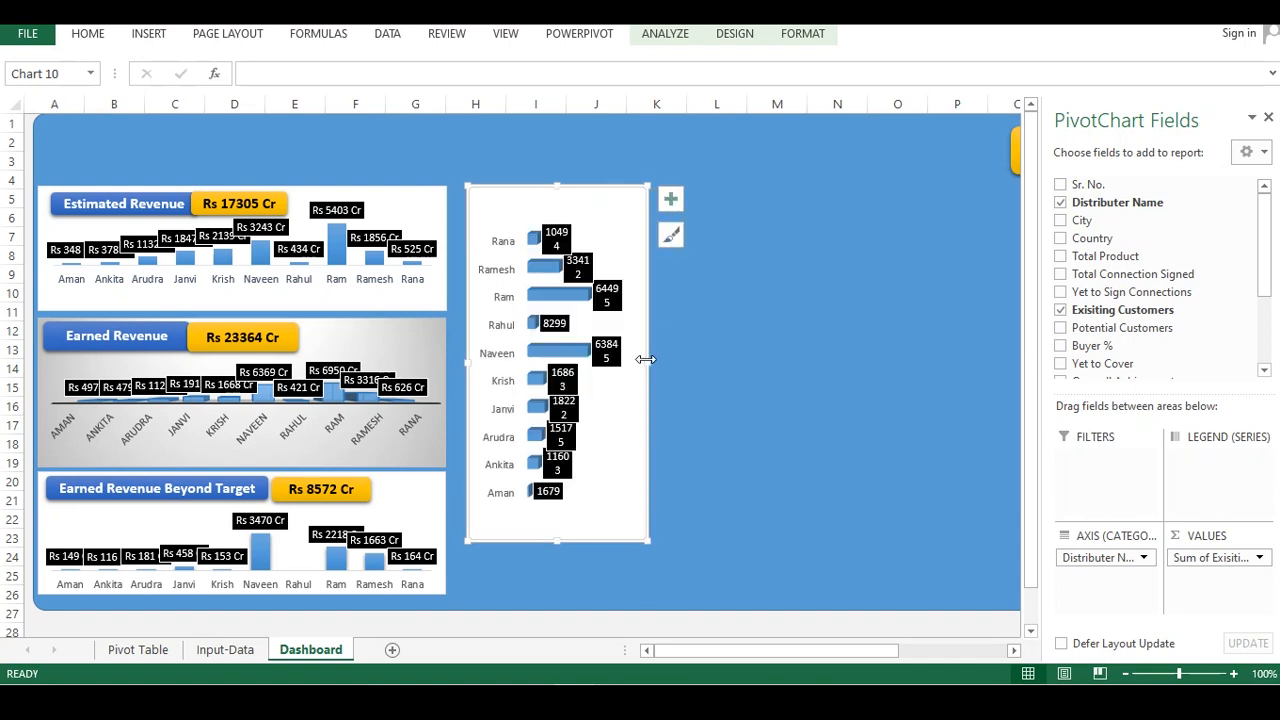
{"action": "left_click_drag", "start_coordinate": [648, 363], "coordinate": [662, 365]}
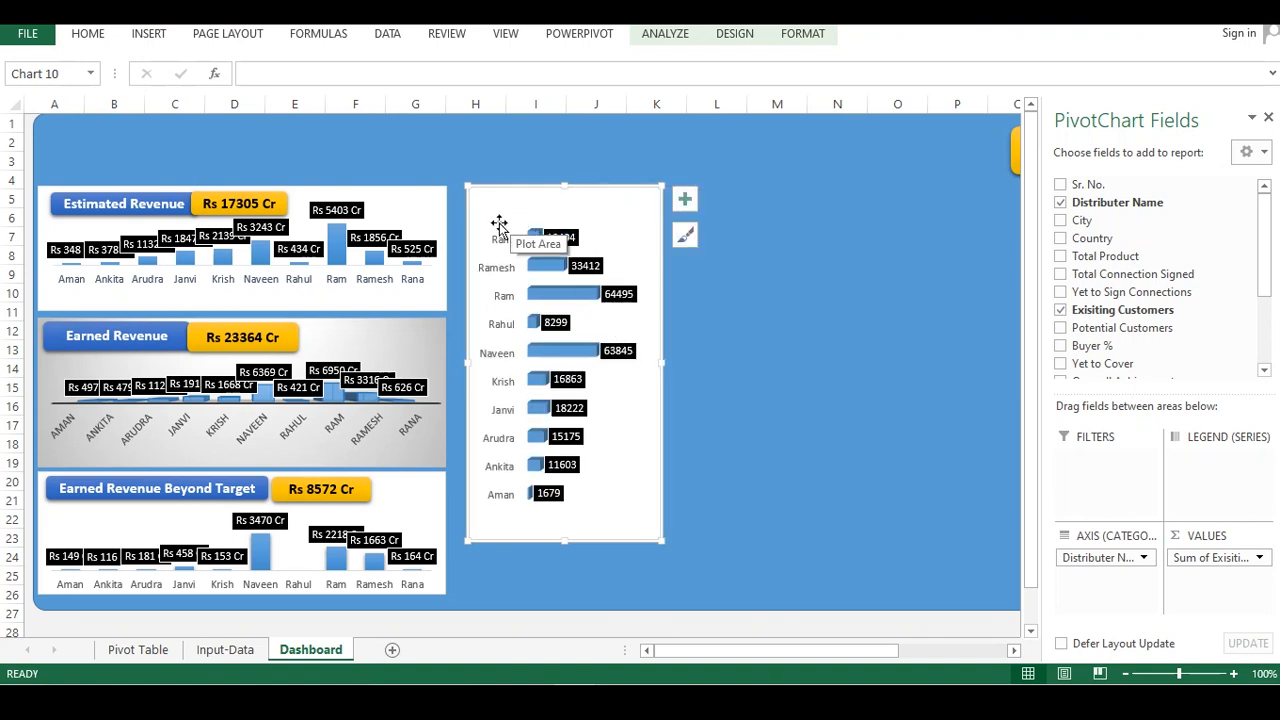
Nudge the chart into place and stretch it down to line up with the bottom of the revenue panels
{"action": "mouse_move", "coordinate": [497, 207]}
{"action": "left_mouse_down"}
{"action": "mouse_move", "coordinate": [474, 203]}
{"action": "mouse_move", "coordinate": [488, 205]}
{"action": "left_mouse_up"}
{"action": "left_click", "coordinate": [530, 193]}
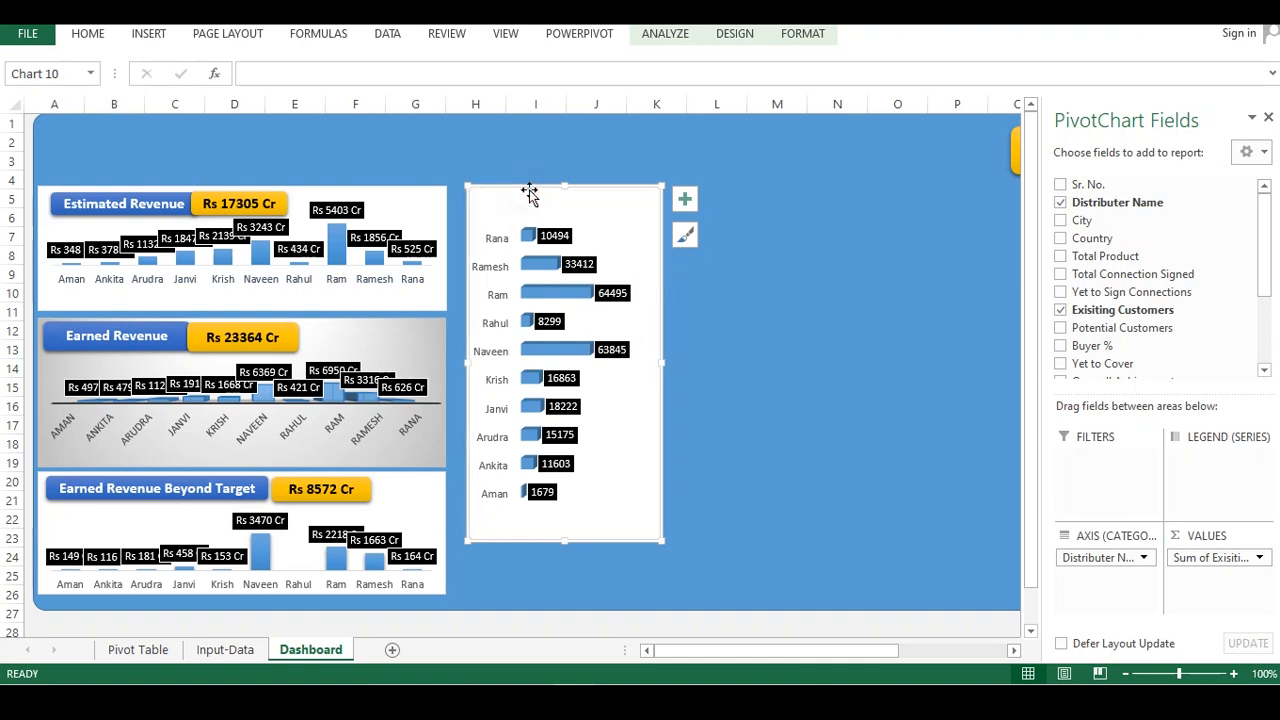
{"action": "mouse_move", "coordinate": [524, 186]}
{"action": "left_mouse_down"}
{"action": "mouse_move", "coordinate": [498, 186]}
{"action": "mouse_move", "coordinate": [520, 191]}
{"action": "left_mouse_up"}
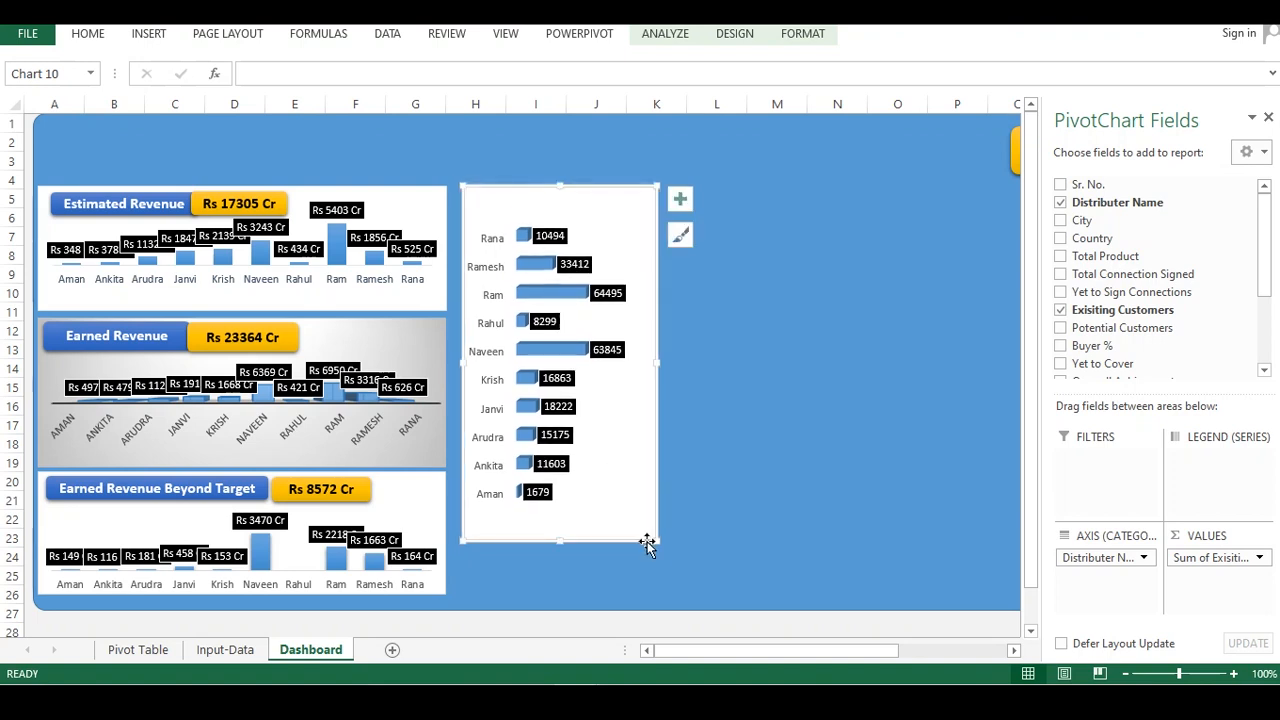
{"action": "left_click_drag", "start_coordinate": [560, 542], "coordinate": [562, 593]}
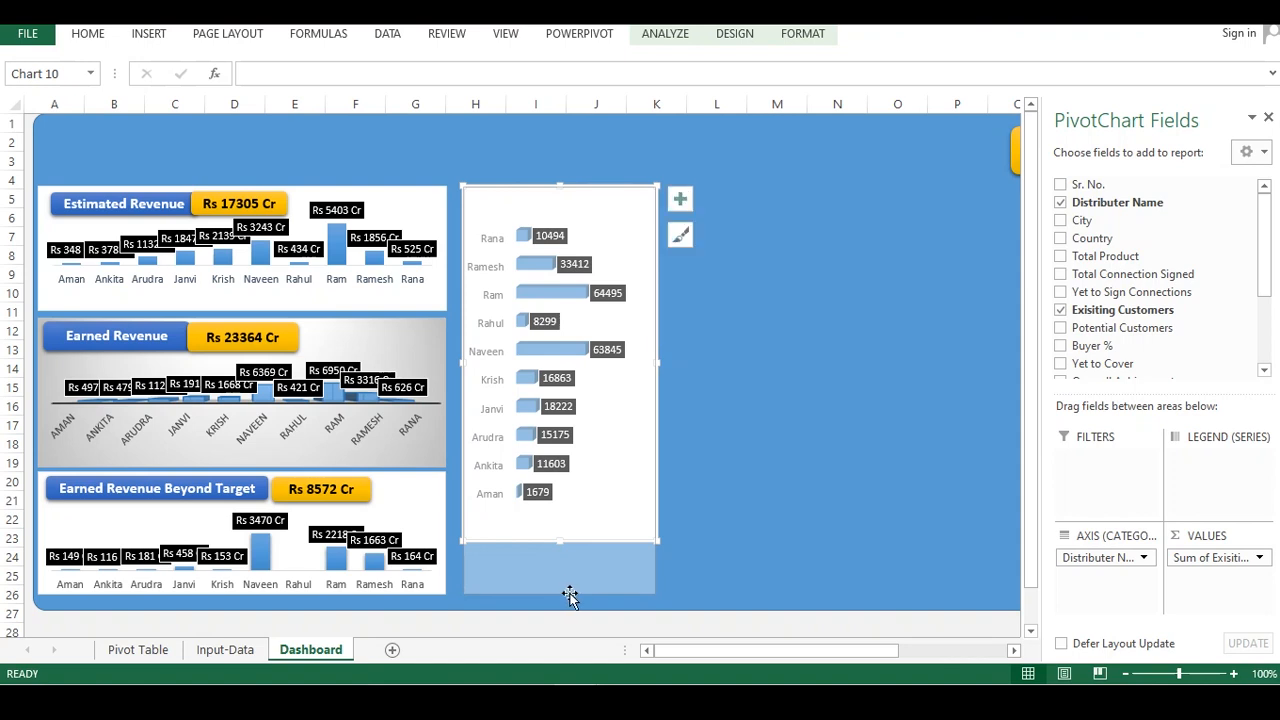
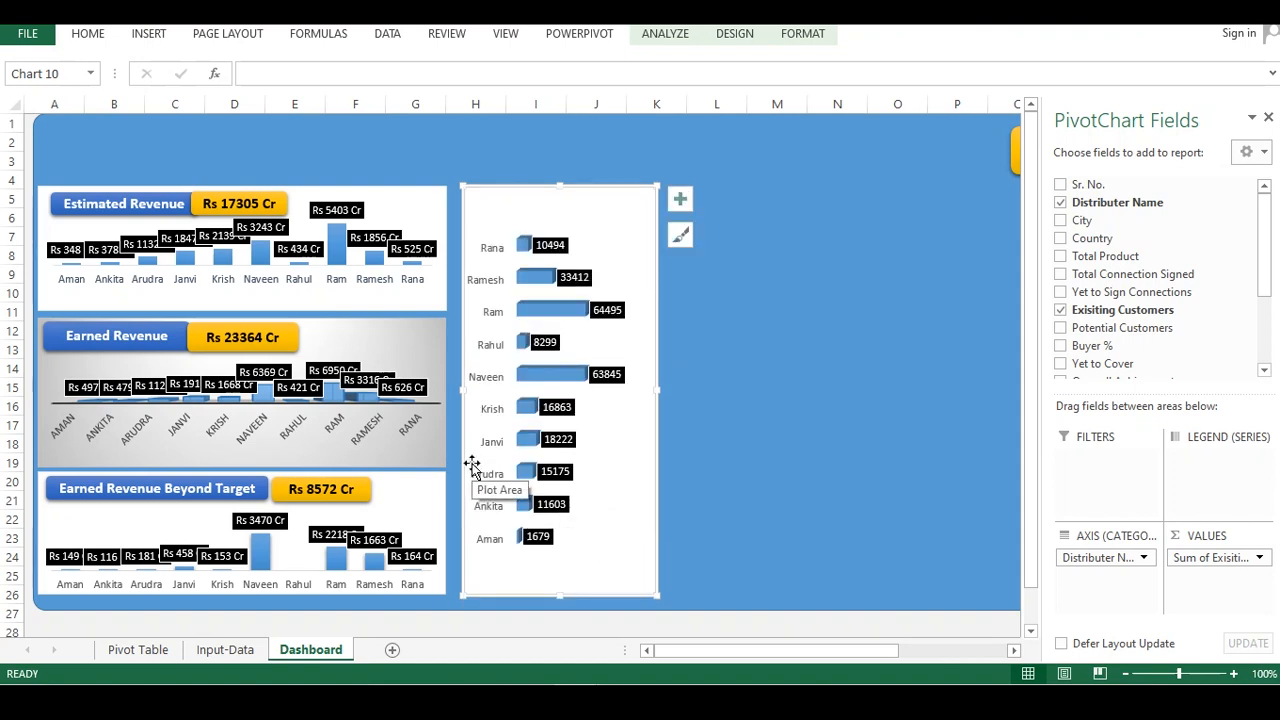
Shift the bar chart's plot area down to leave room for a heading at the top of the chart
{"action": "left_click", "coordinate": [437, 340]}
{"action": "left_click", "coordinate": [654, 358]}
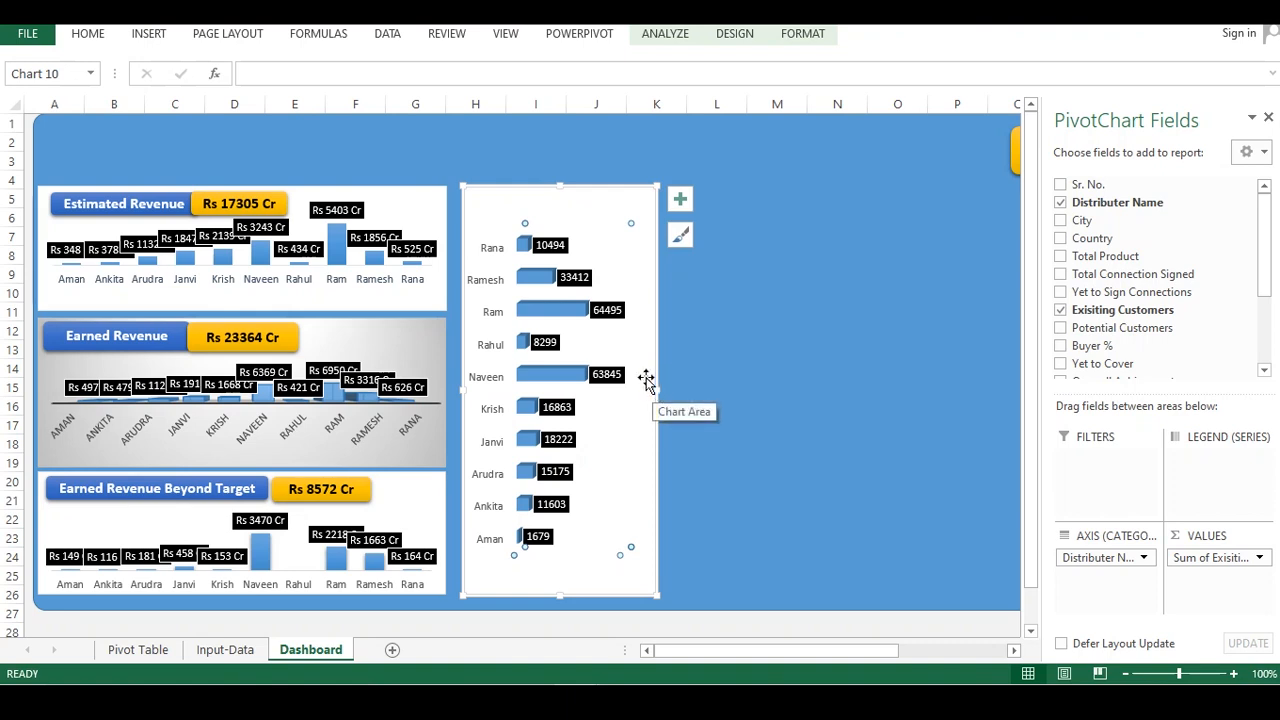
{"action": "left_click", "coordinate": [524, 208]}
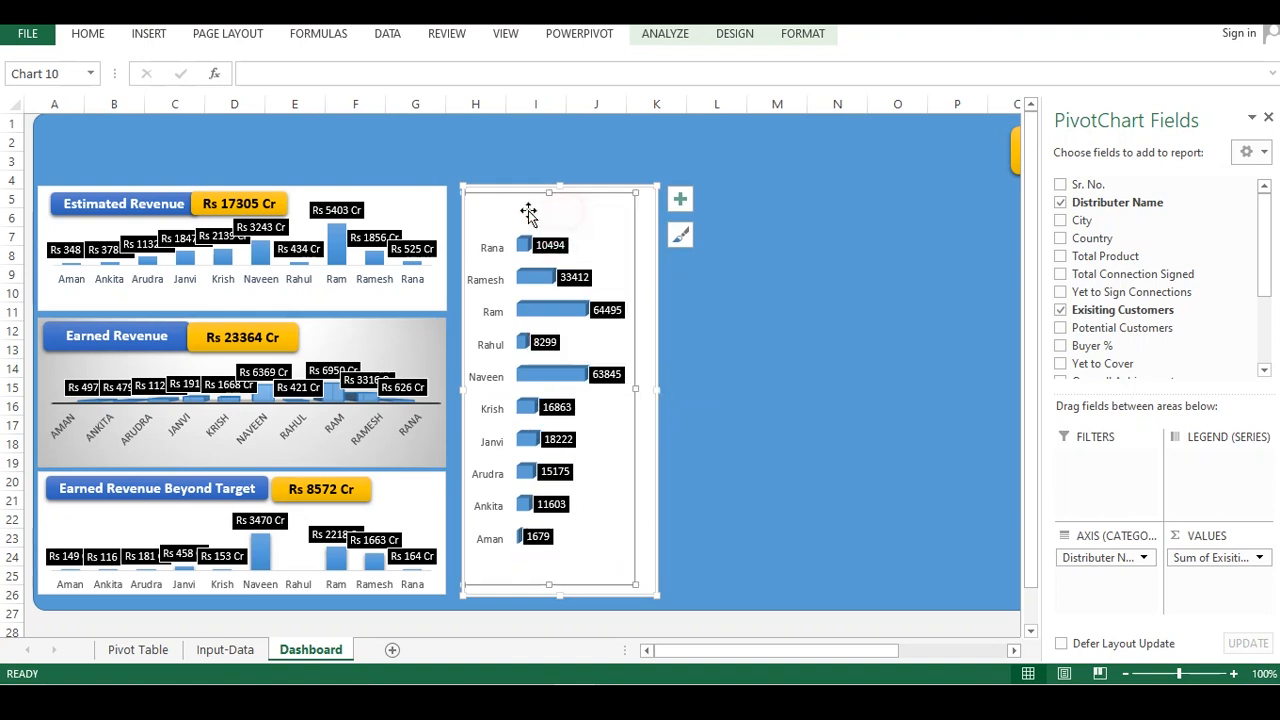
{"action": "left_click_drag", "start_coordinate": [536, 237], "coordinate": [537, 237]}
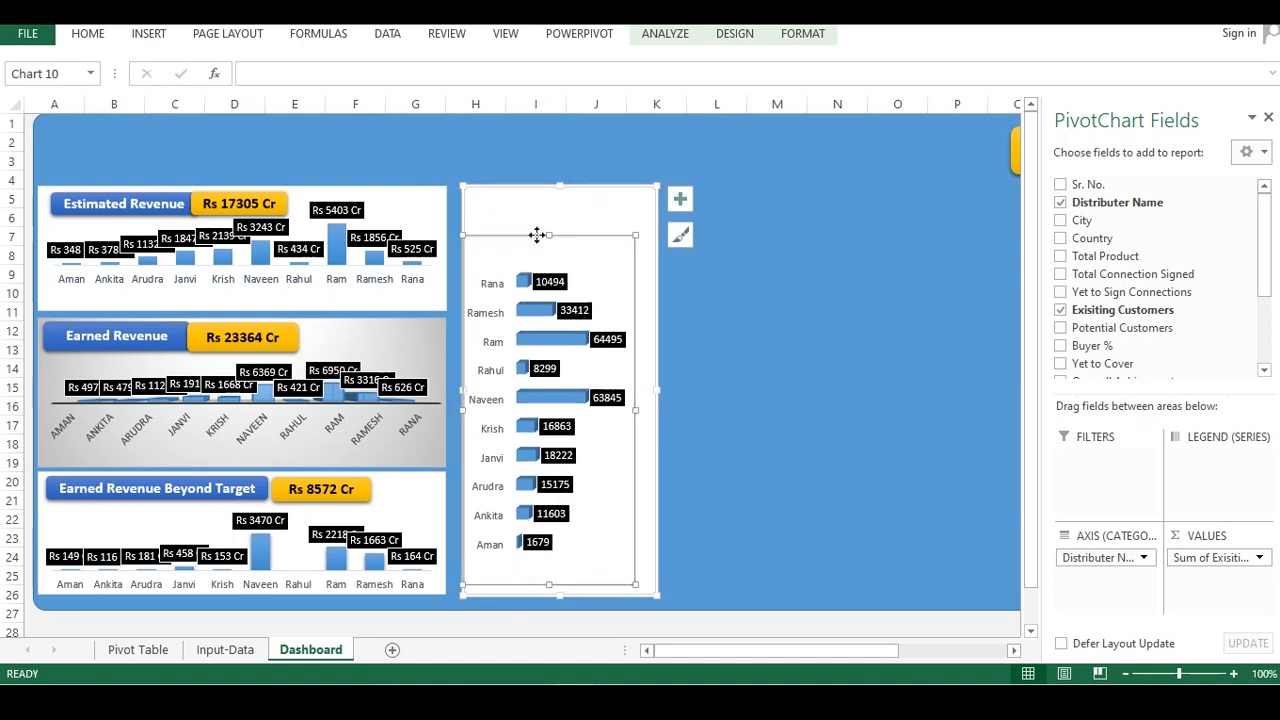
Copy the Estimated Revenue heading and value boxes and paste them at the top of the bar chart
{"action": "left_click", "coordinate": [544, 204]}
{"action": "left_click", "coordinate": [324, 187]}
{"action": "left_click", "coordinate": [242, 204], "text": "ctrl"}
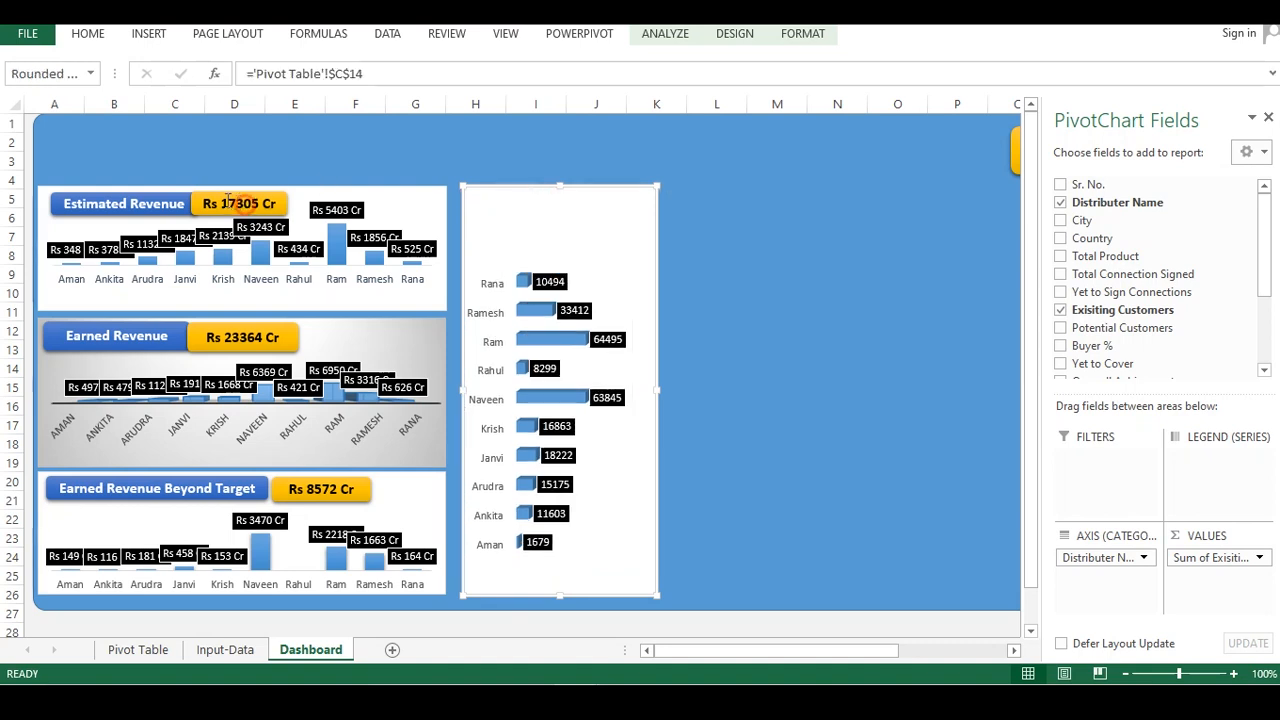
{"action": "left_click", "coordinate": [174, 202], "text": "ctrl"}
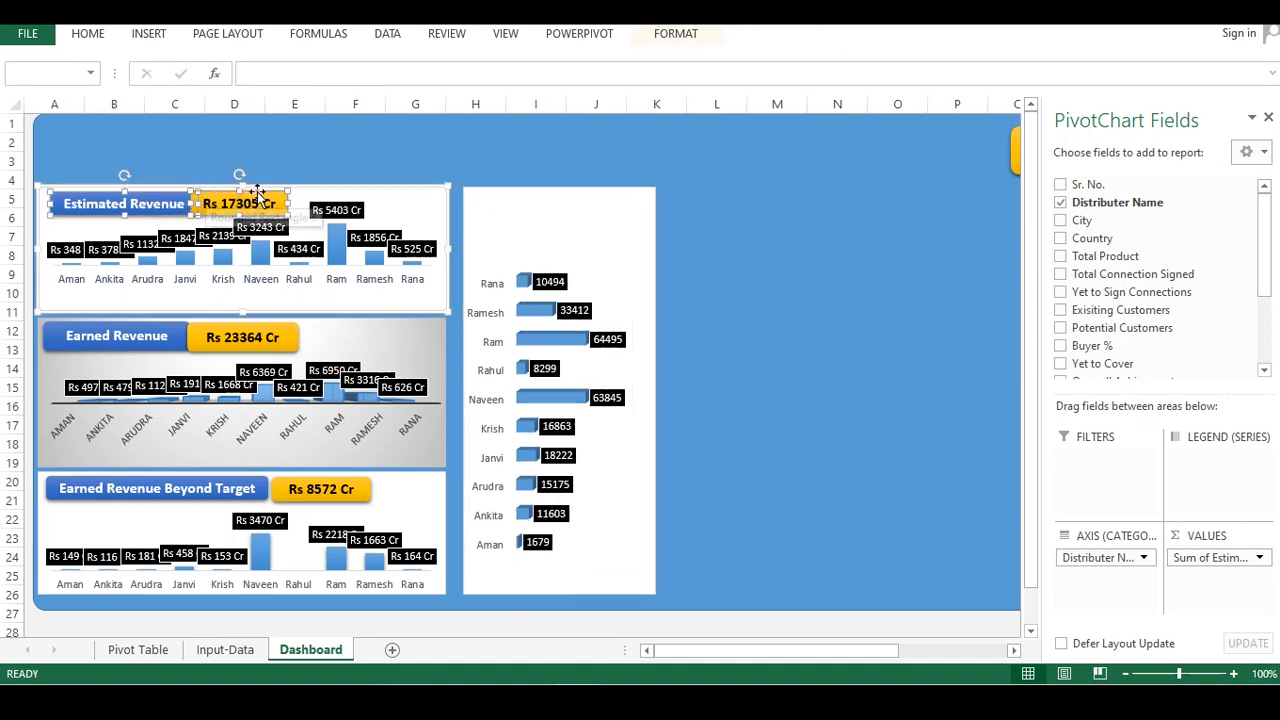
{"action": "left_click", "coordinate": [482, 201]}
{"action": "key", "text": "ctrl+v"}
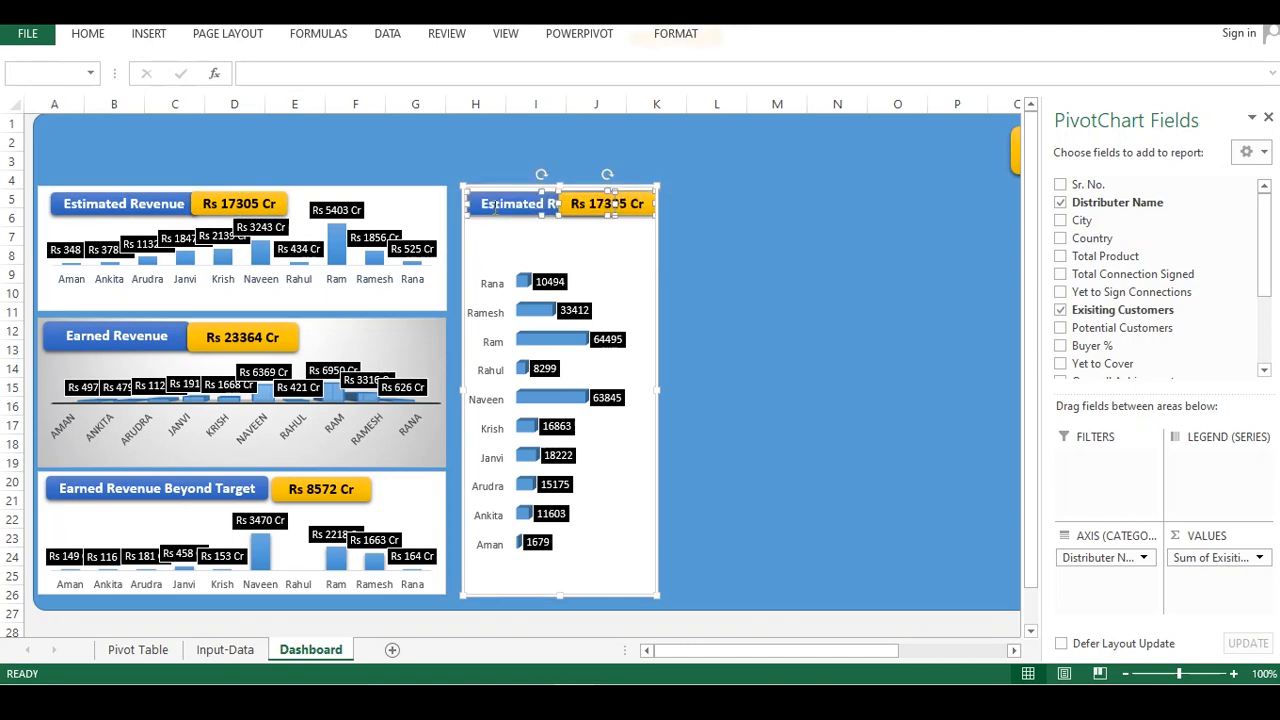
{"action": "left_click_drag", "start_coordinate": [485, 203], "coordinate": [587, 204]}
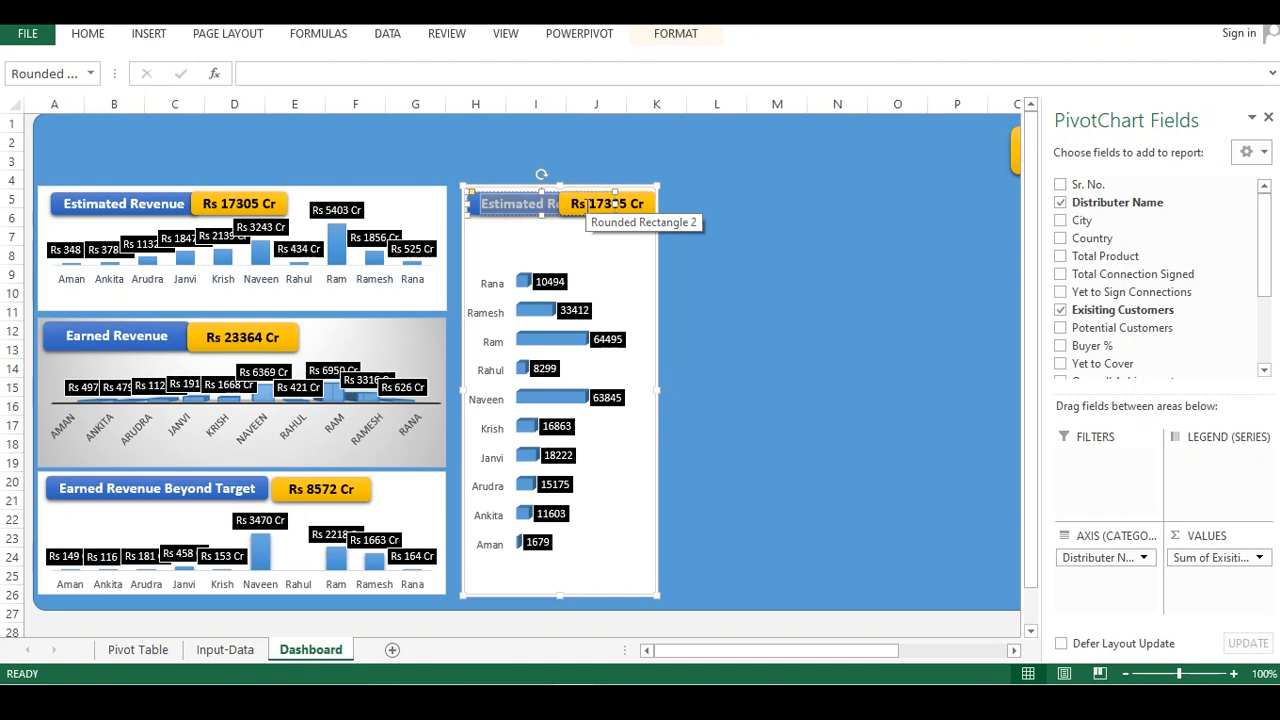
Rename the pasted heading to Existing Customer
{"action": "type", "text": "Exis"}
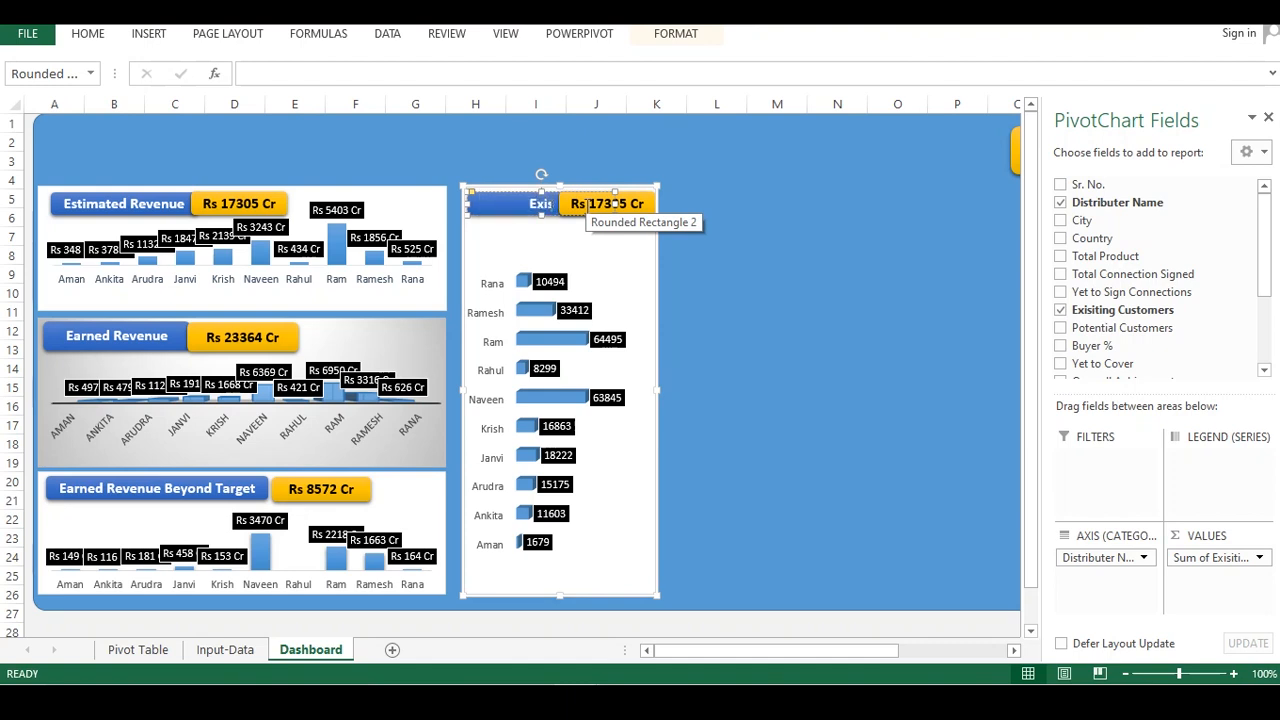
{"action": "type", "text": "ting Cus"}
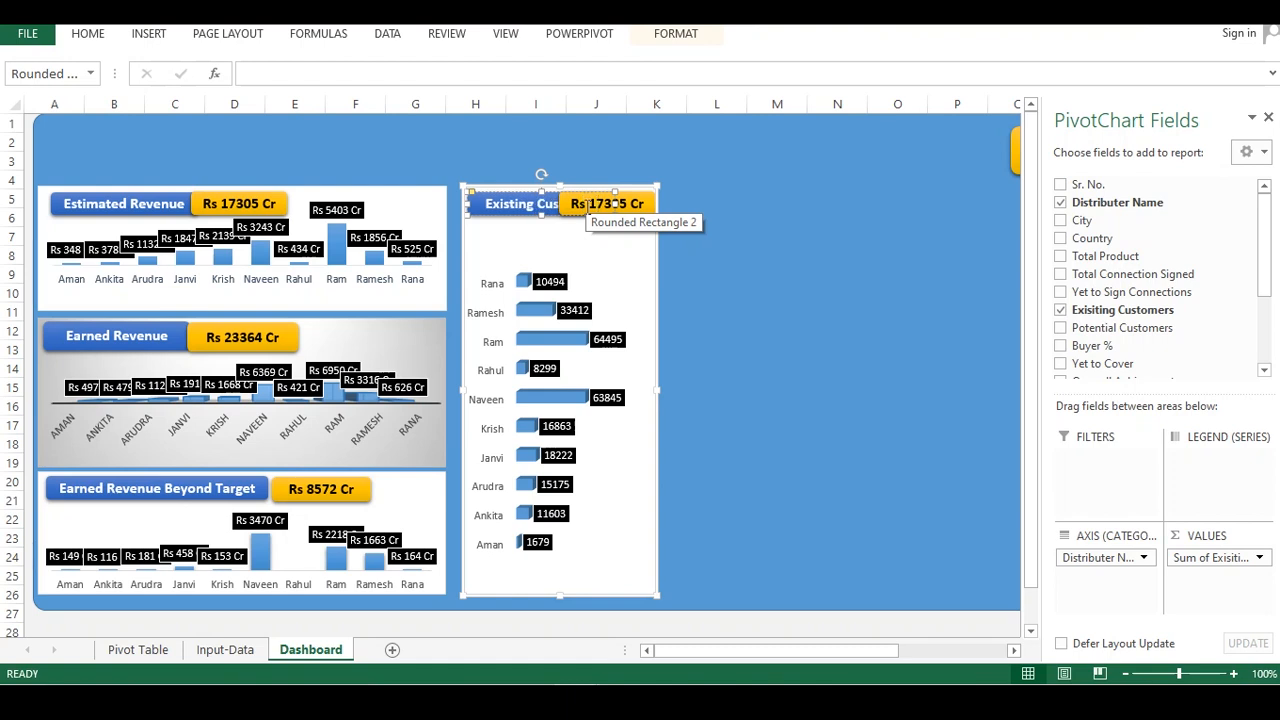
{"action": "left_click", "coordinate": [723, 223]}
Move the value box below the Existing Customer heading
{"action": "left_click", "coordinate": [630, 217]}
{"action": "left_click", "coordinate": [630, 217]}
{"action": "left_click_drag", "start_coordinate": [614, 220], "coordinate": [566, 240]}
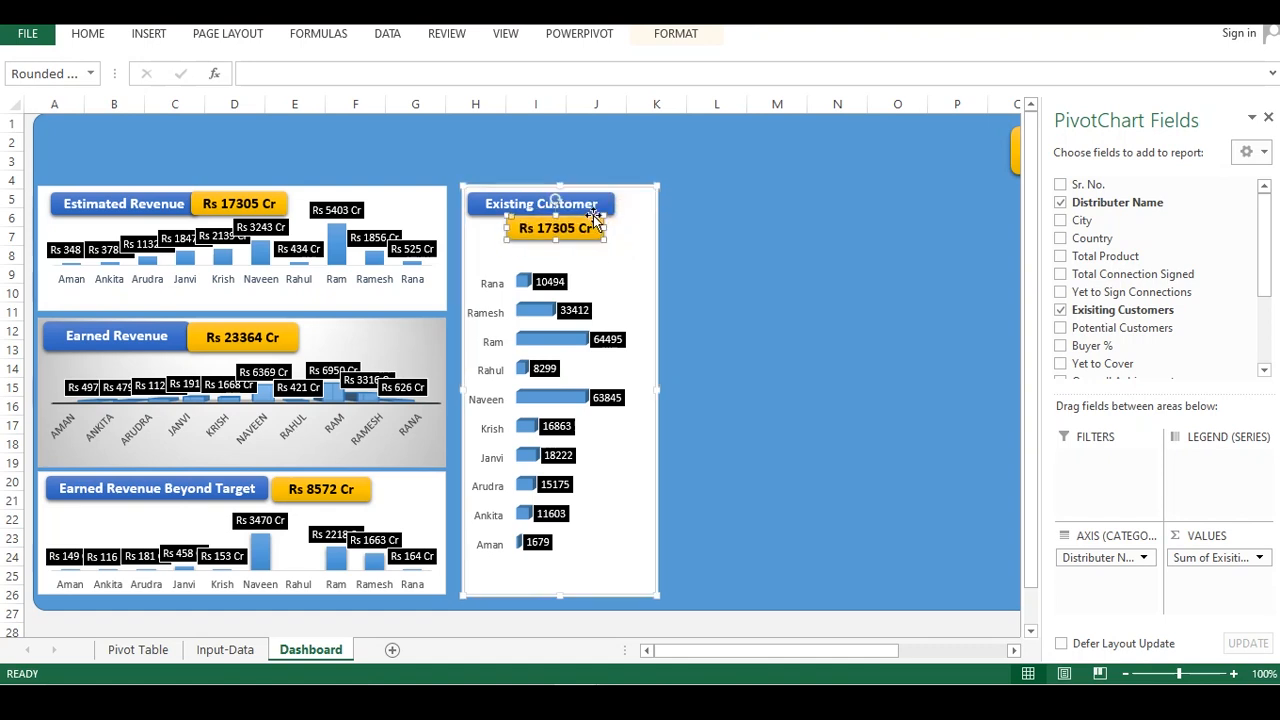
Narrow the chart and resize its plot area so the bars sit below the heading boxes
{"action": "left_click", "coordinate": [650, 245]}
{"action": "left_click_drag", "start_coordinate": [658, 392], "coordinate": [634, 390]}
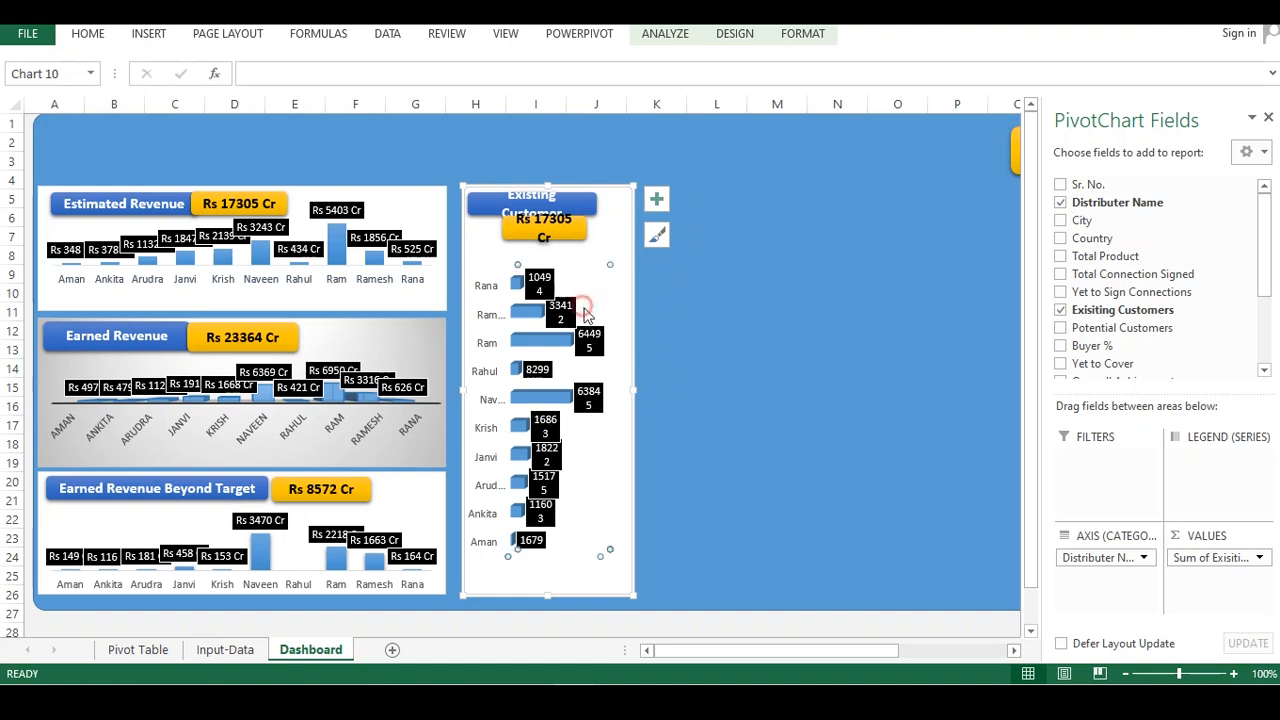
{"action": "left_click", "coordinate": [615, 284]}
{"action": "left_click", "coordinate": [535, 570]}
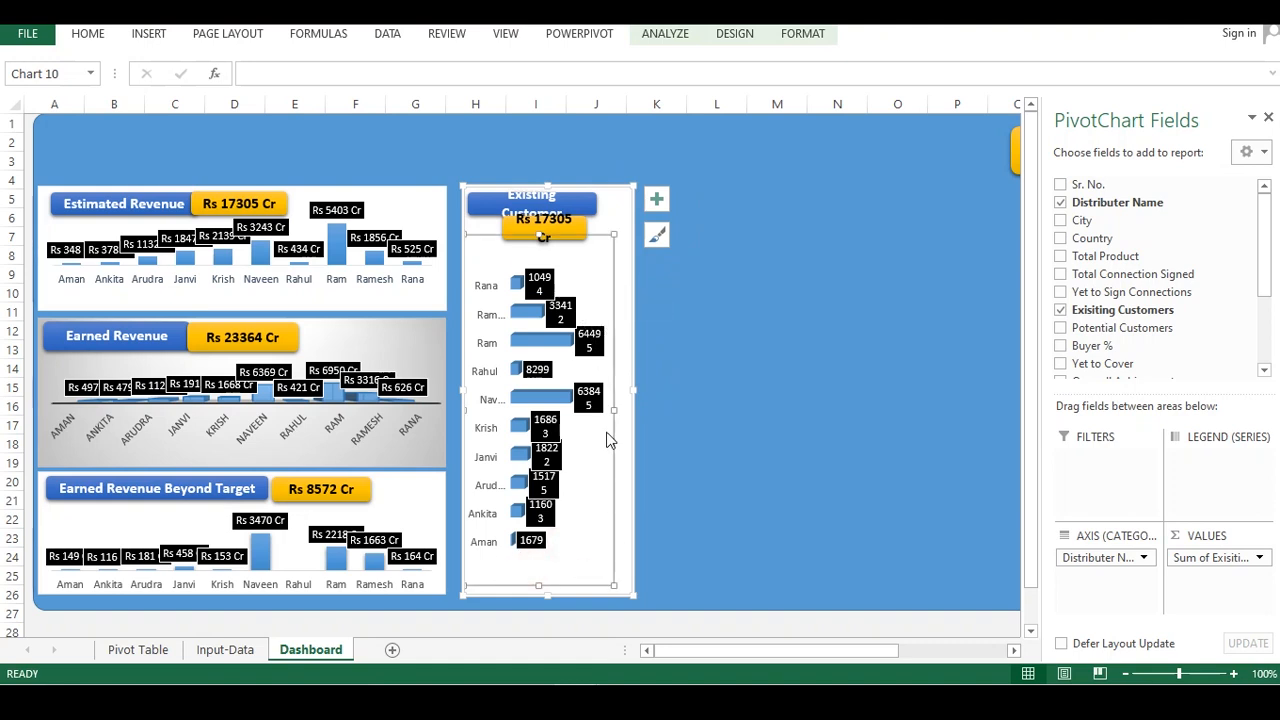
{"action": "left_click_drag", "start_coordinate": [613, 410], "coordinate": [637, 422]}
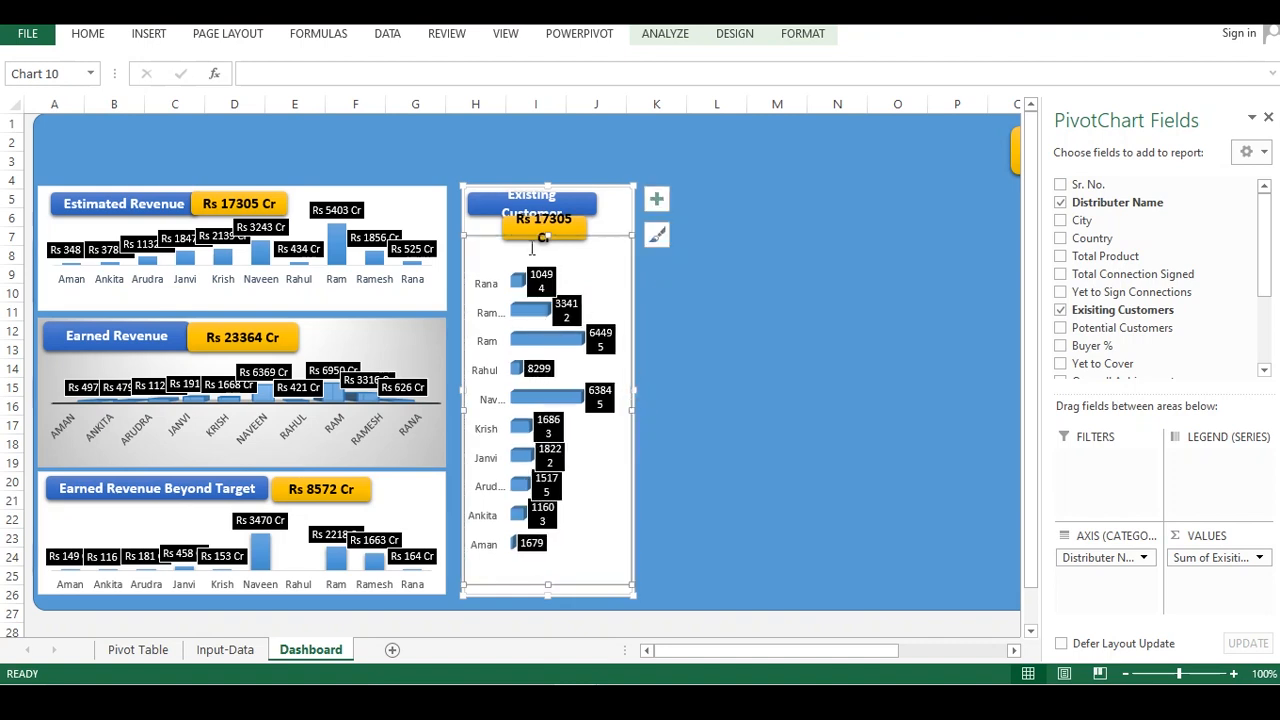
{"action": "left_click", "coordinate": [686, 231]}
{"action": "left_click", "coordinate": [589, 294]}
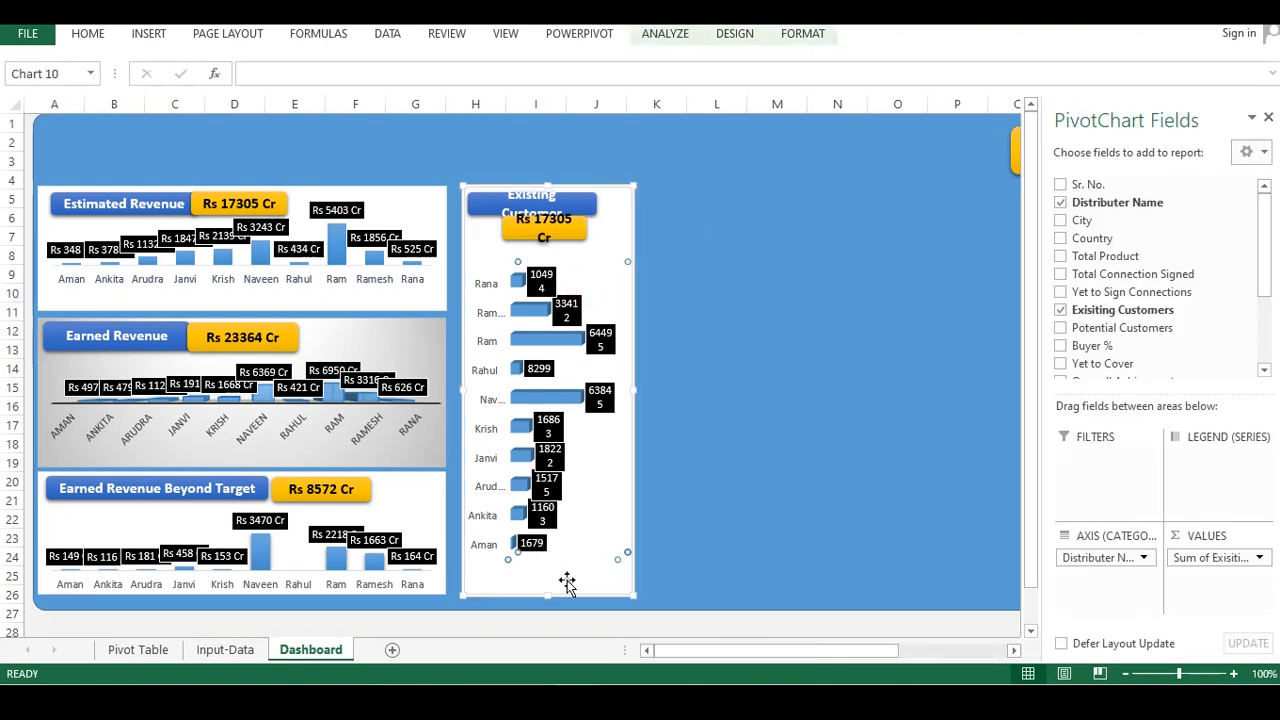
{"action": "left_click", "coordinate": [486, 460]}
{"action": "left_click", "coordinate": [518, 570]}
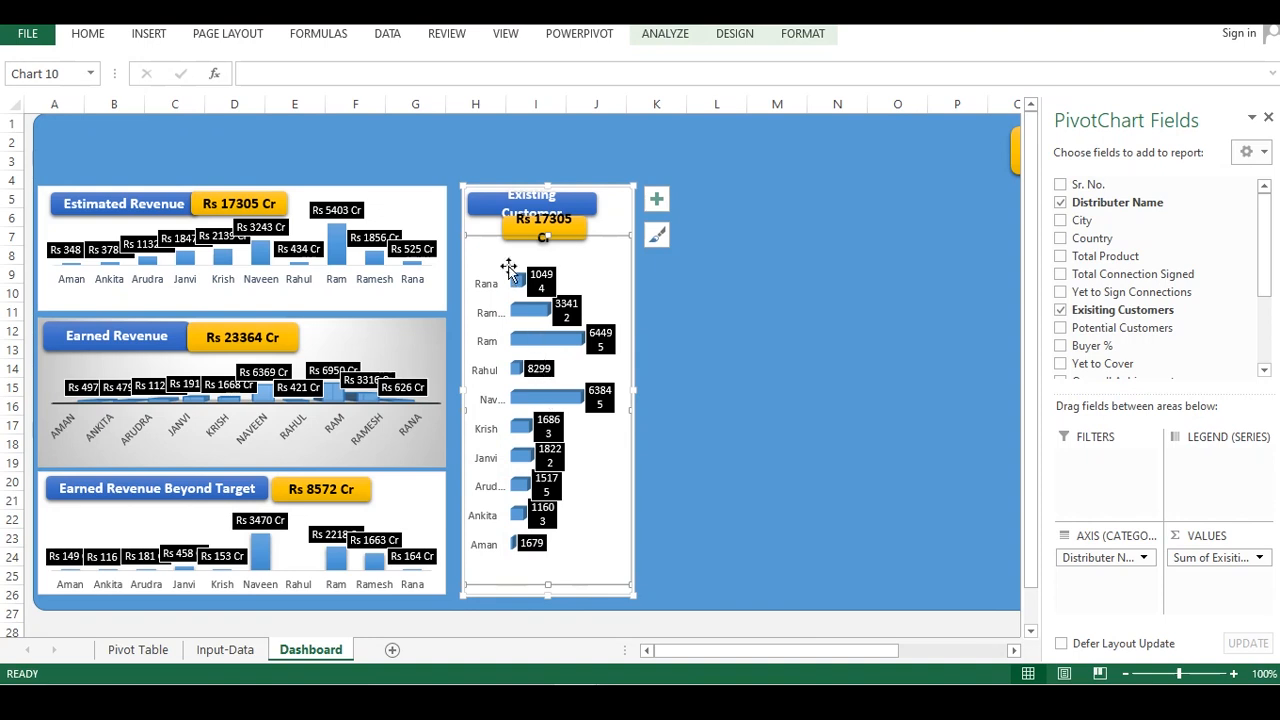
{"action": "left_click_drag", "start_coordinate": [547, 236], "coordinate": [547, 256]}
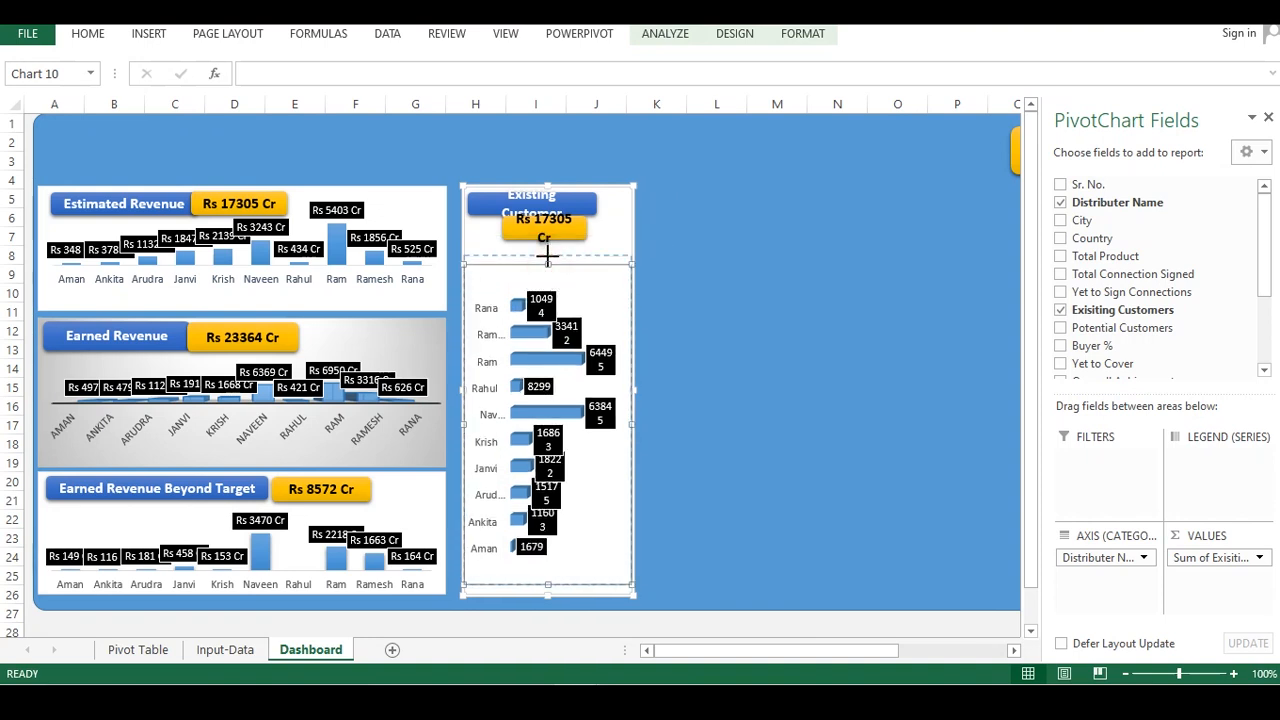
{"action": "left_click", "coordinate": [686, 491]}
Reposition the value box and widen the Existing Customer heading to fit the chart panel
{"action": "left_click", "coordinate": [520, 228]}
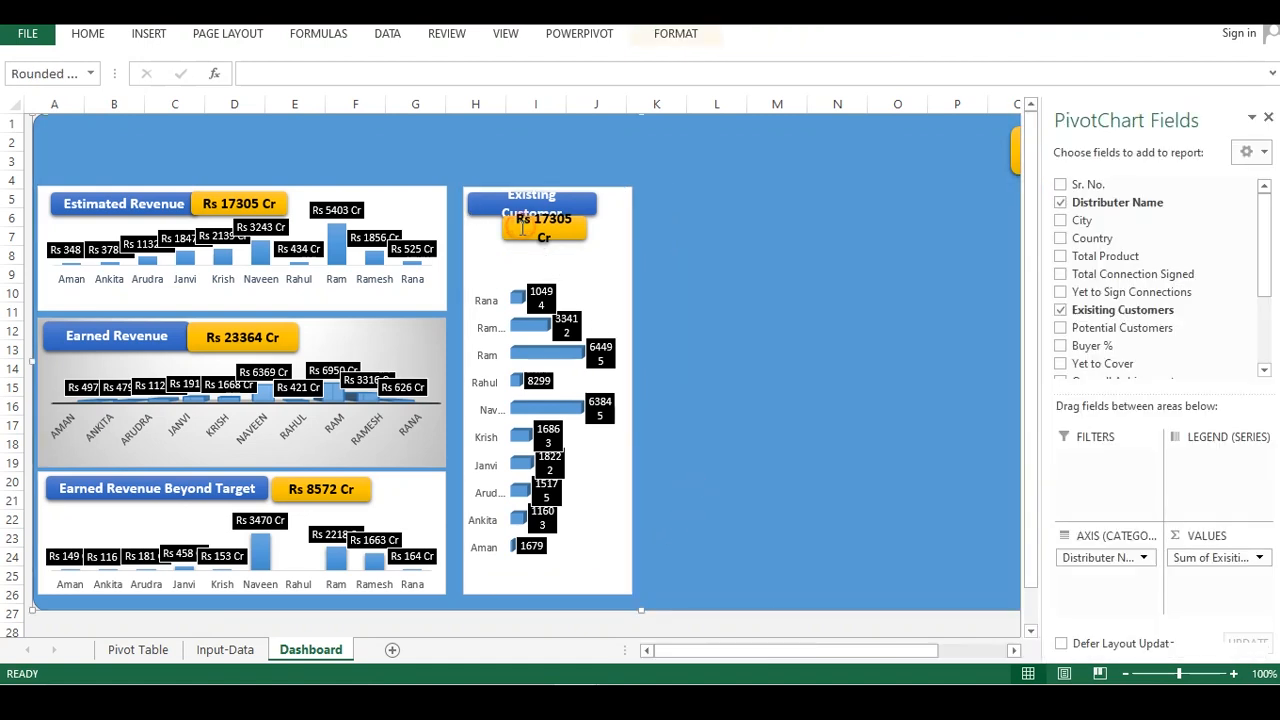
{"action": "left_click_drag", "start_coordinate": [589, 229], "coordinate": [605, 229]}
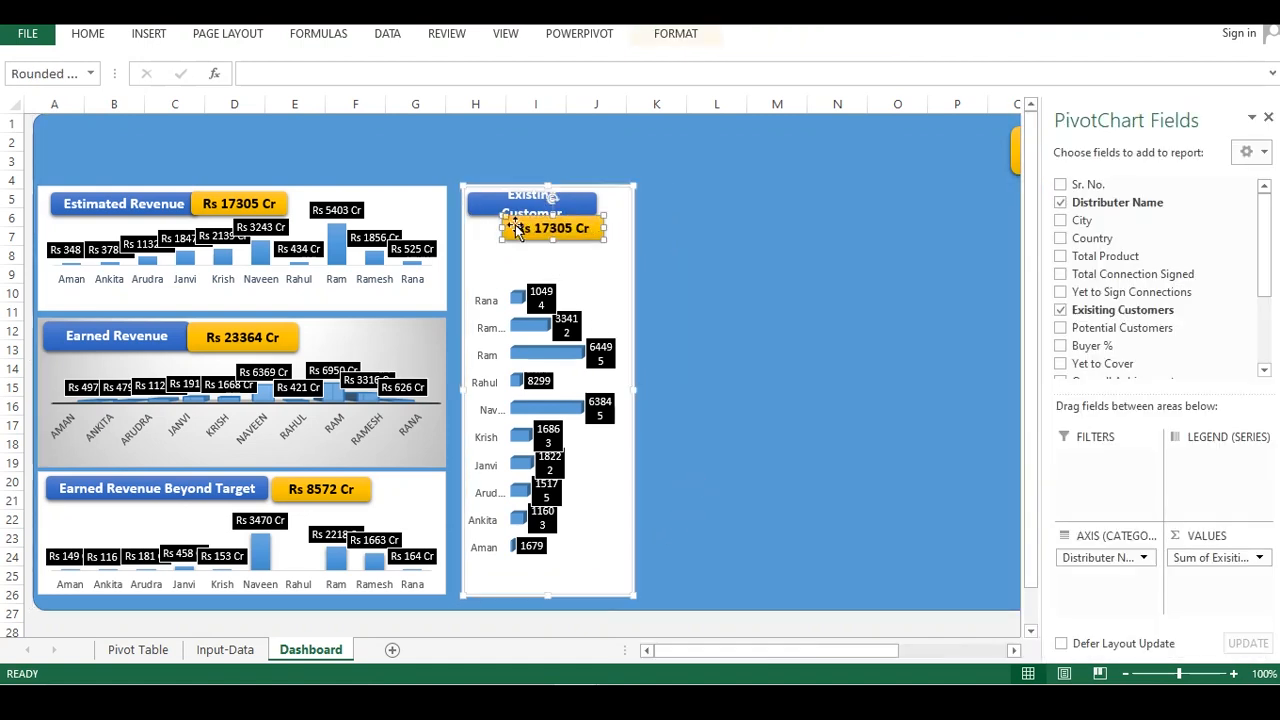
{"action": "left_click_drag", "start_coordinate": [537, 223], "coordinate": [520, 226]}
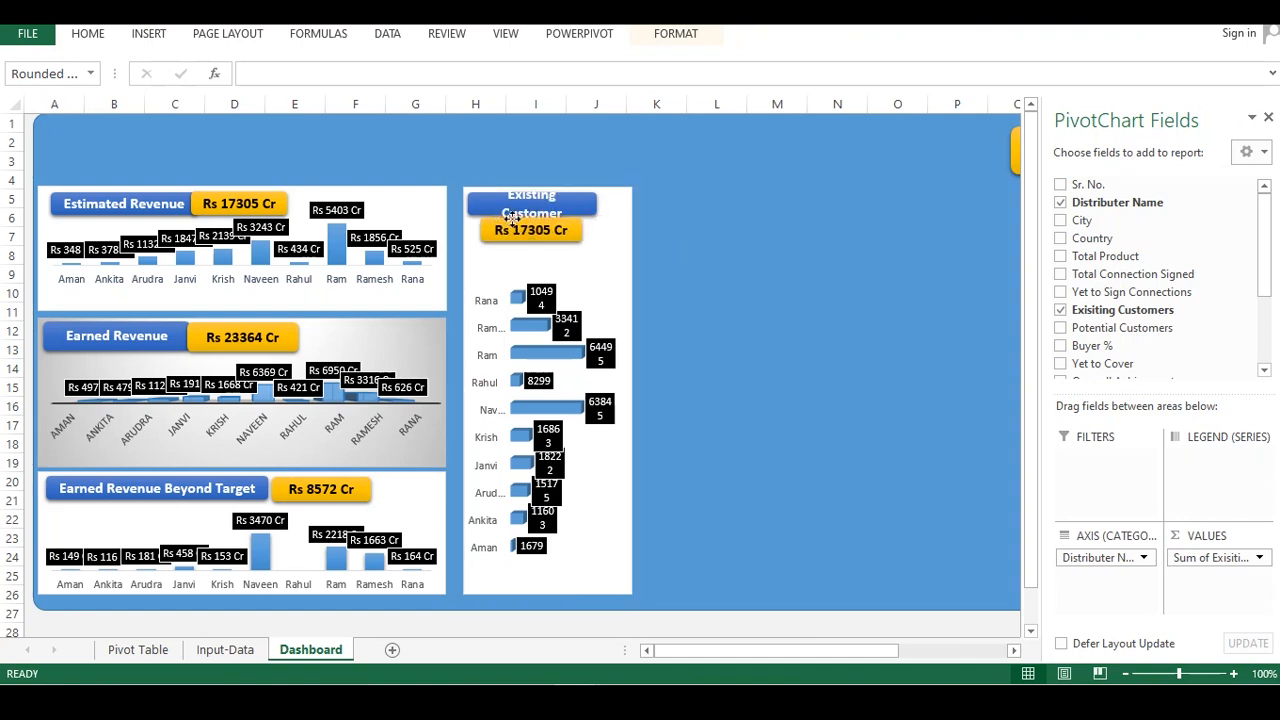
{"action": "left_click_drag", "start_coordinate": [590, 195], "coordinate": [624, 207]}
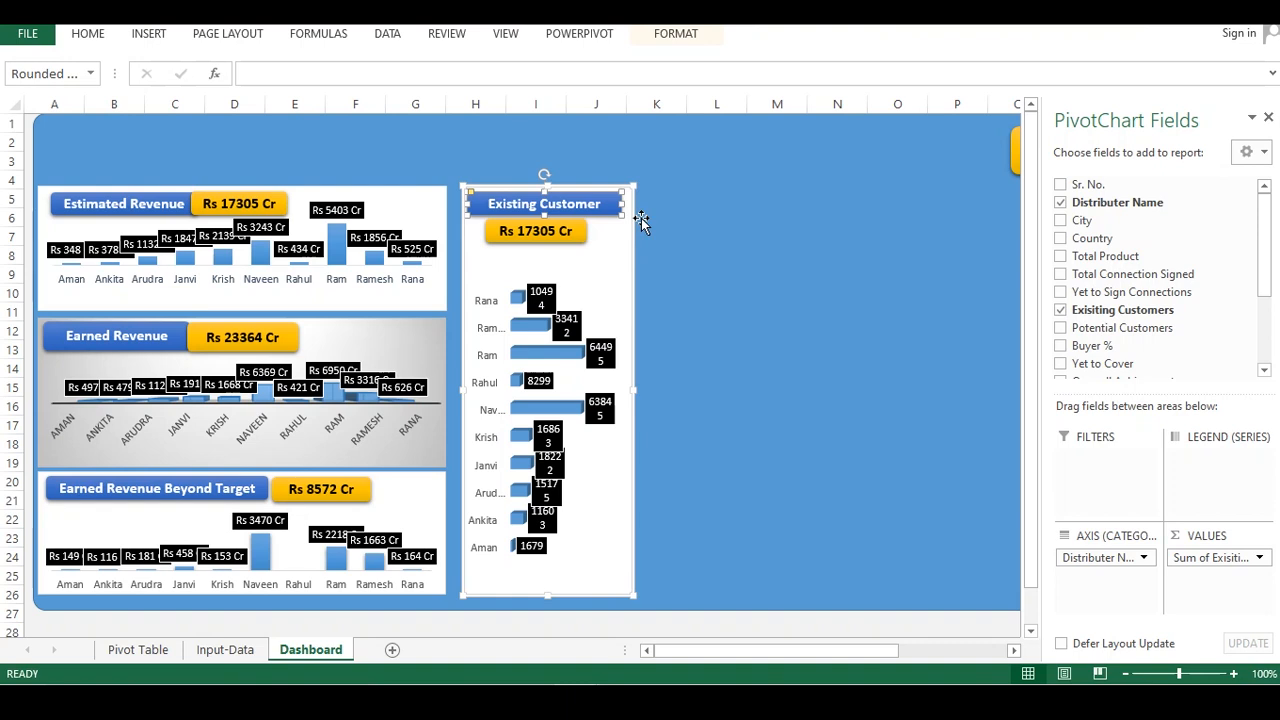
Link the value box to the existing customers total in cell Q14 of the Pivot Table sheet
{"action": "left_click", "coordinate": [578, 230]}
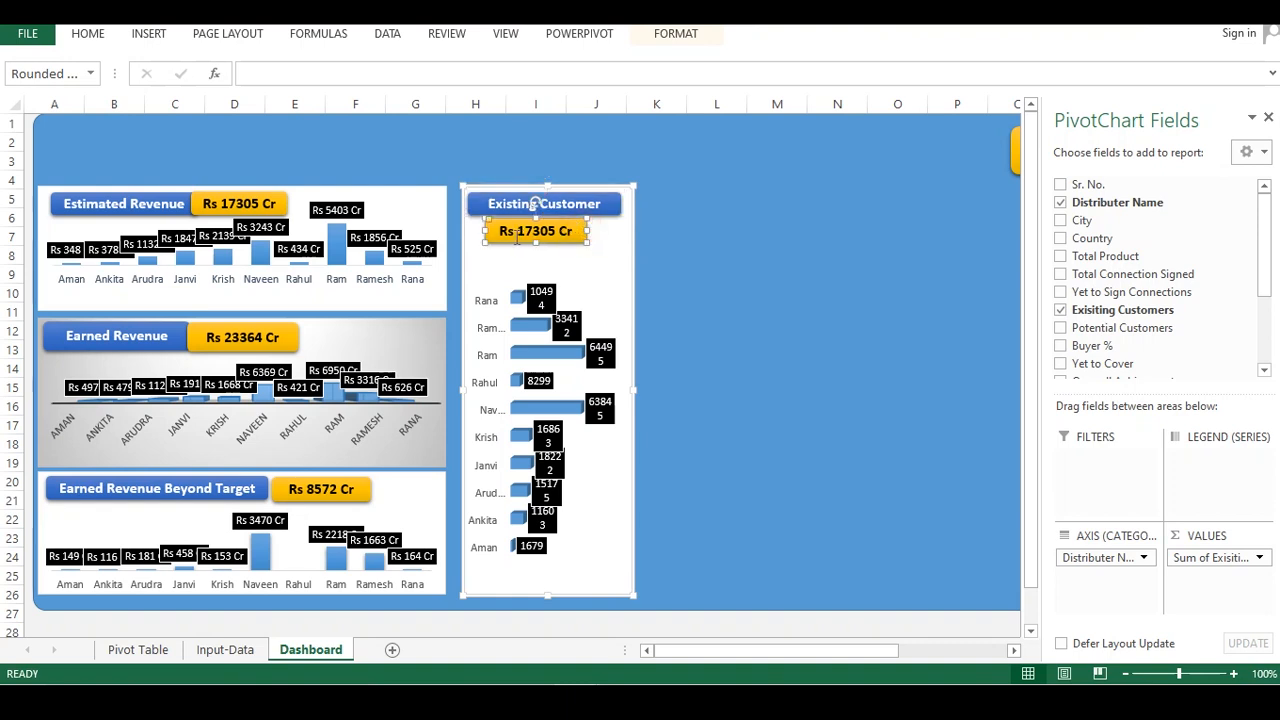
{"action": "left_click_drag", "start_coordinate": [503, 231], "coordinate": [580, 234]}
{"action": "key", "text": "BackSpace"}
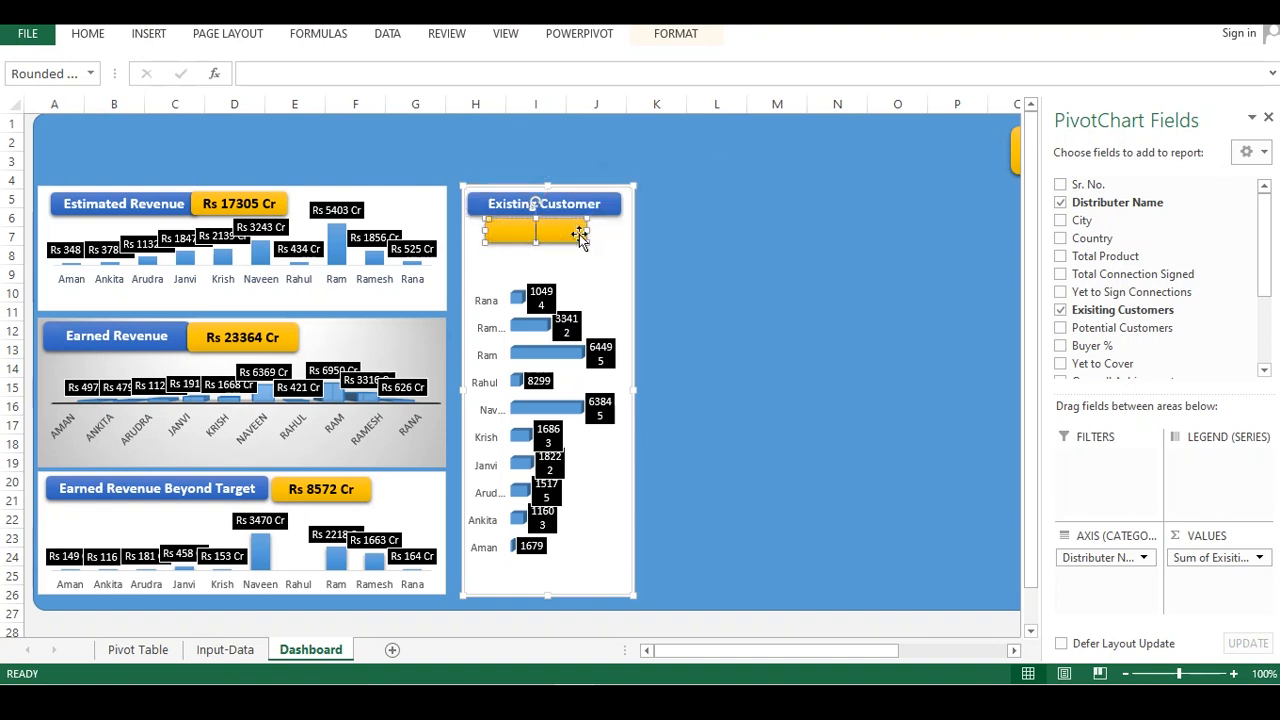
{"action": "left_click", "coordinate": [279, 72]}
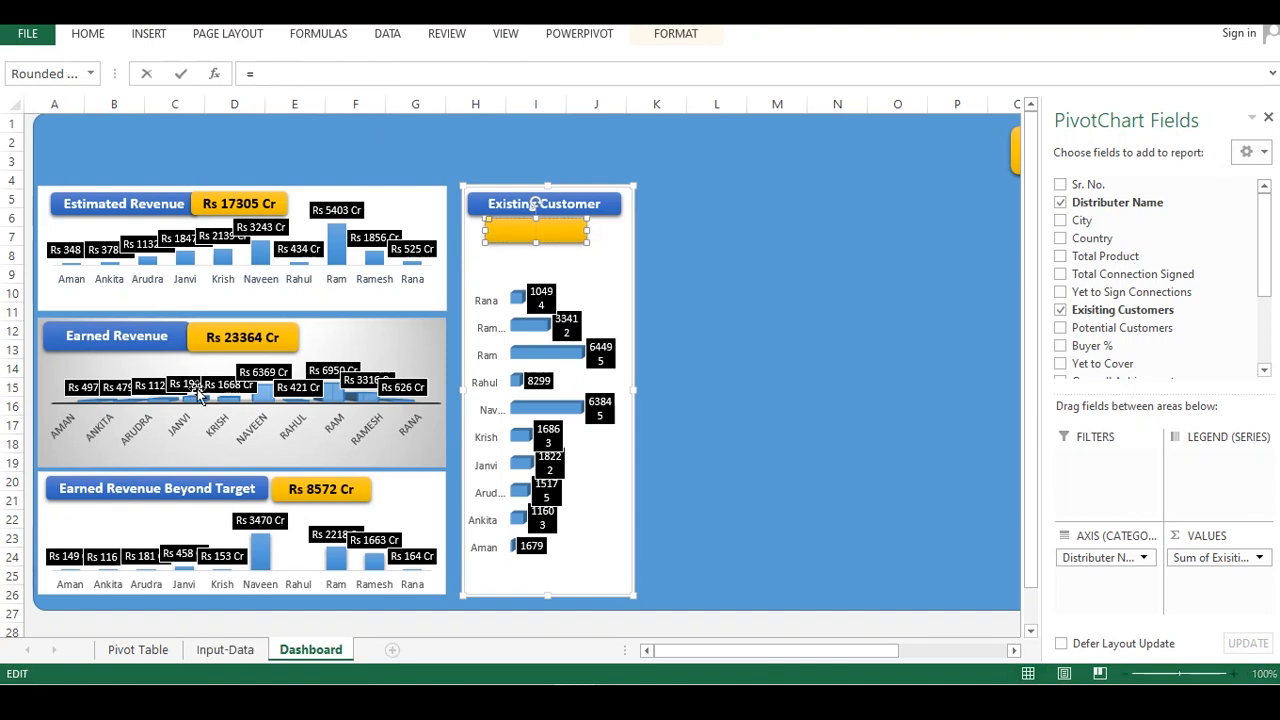
{"action": "left_click", "coordinate": [134, 650]}
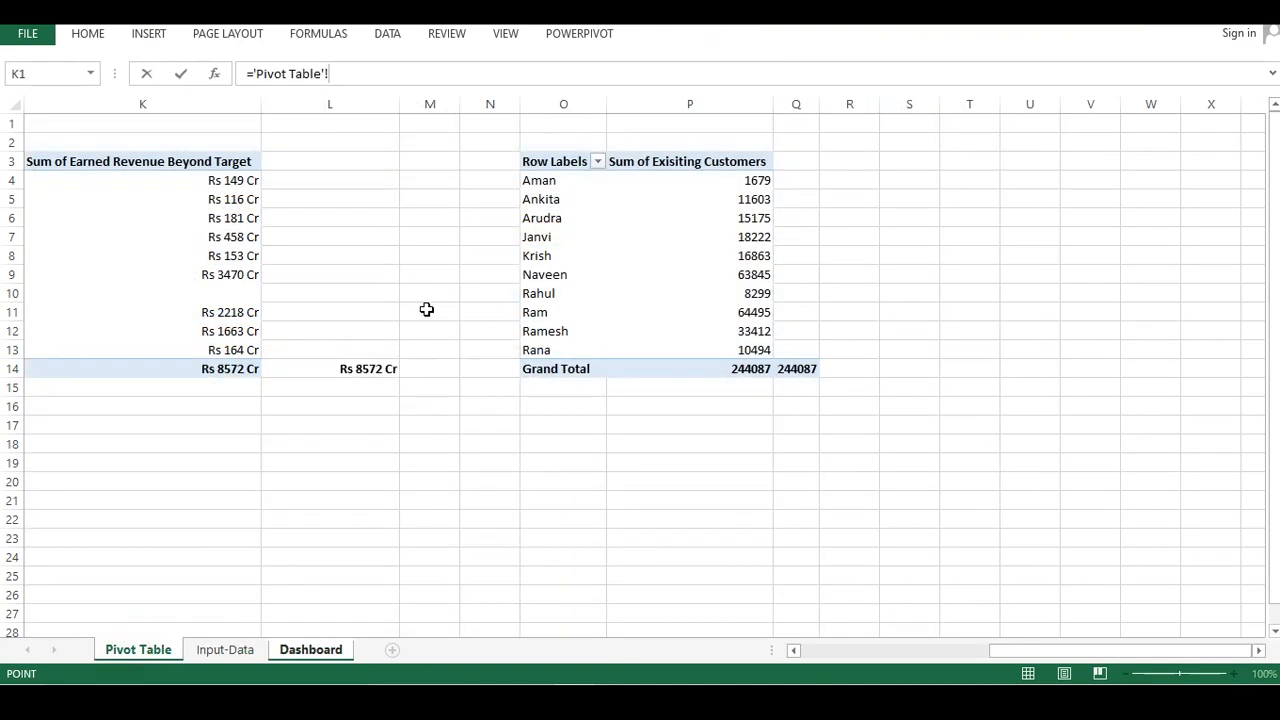
{"action": "left_click_drag", "start_coordinate": [799, 365], "coordinate": [799, 358]}
{"action": "left_click", "coordinate": [798, 369]}
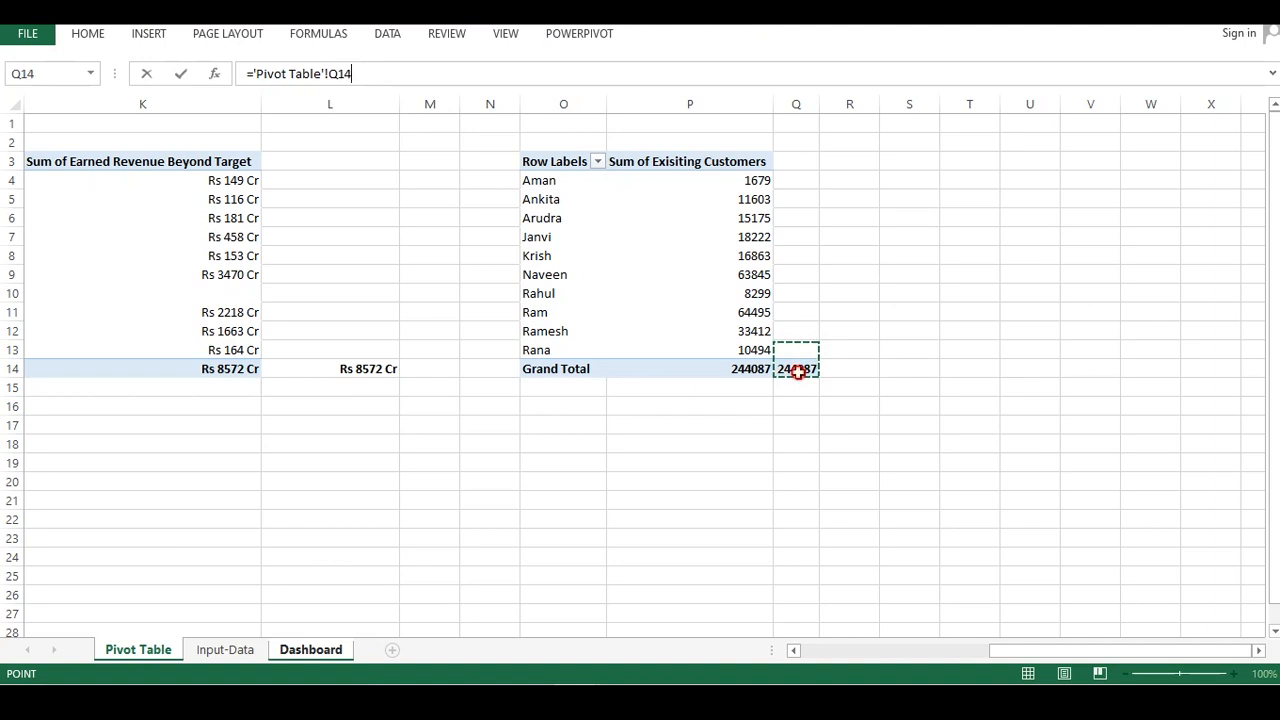
{"action": "key", "text": "Return"}
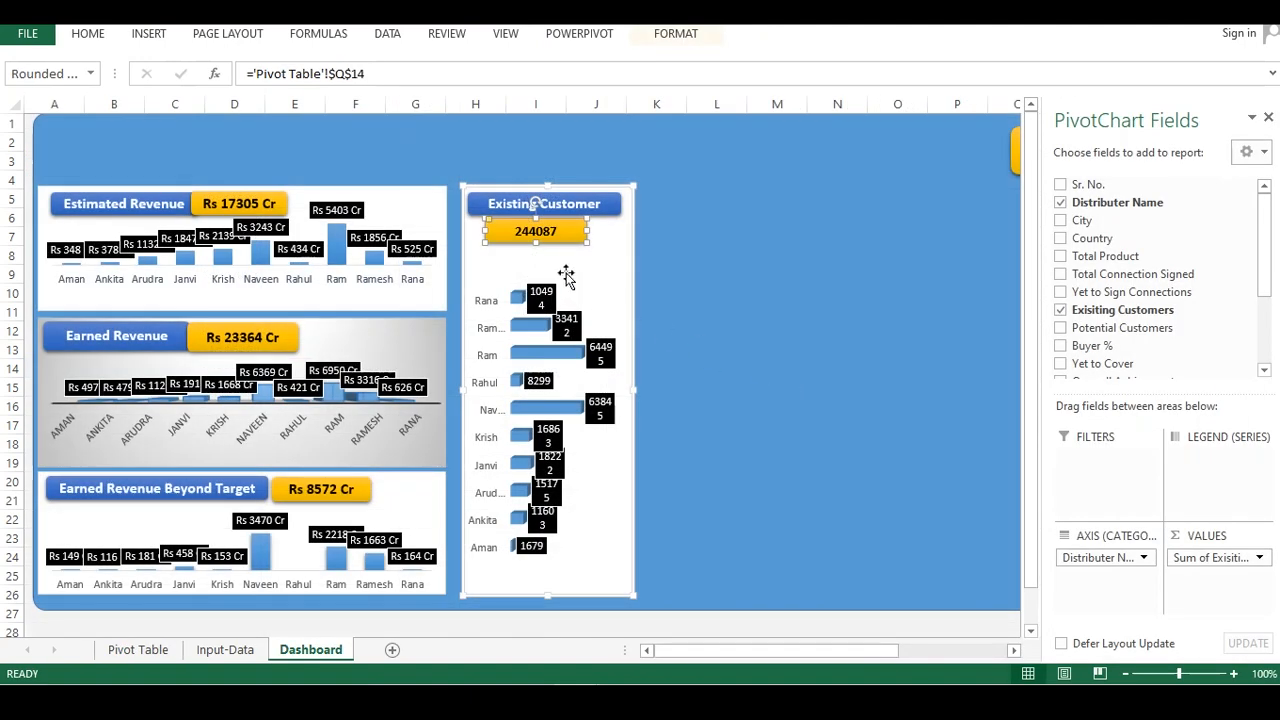
{"action": "left_click", "coordinate": [709, 209]}
{"action": "left_click", "coordinate": [562, 230]}
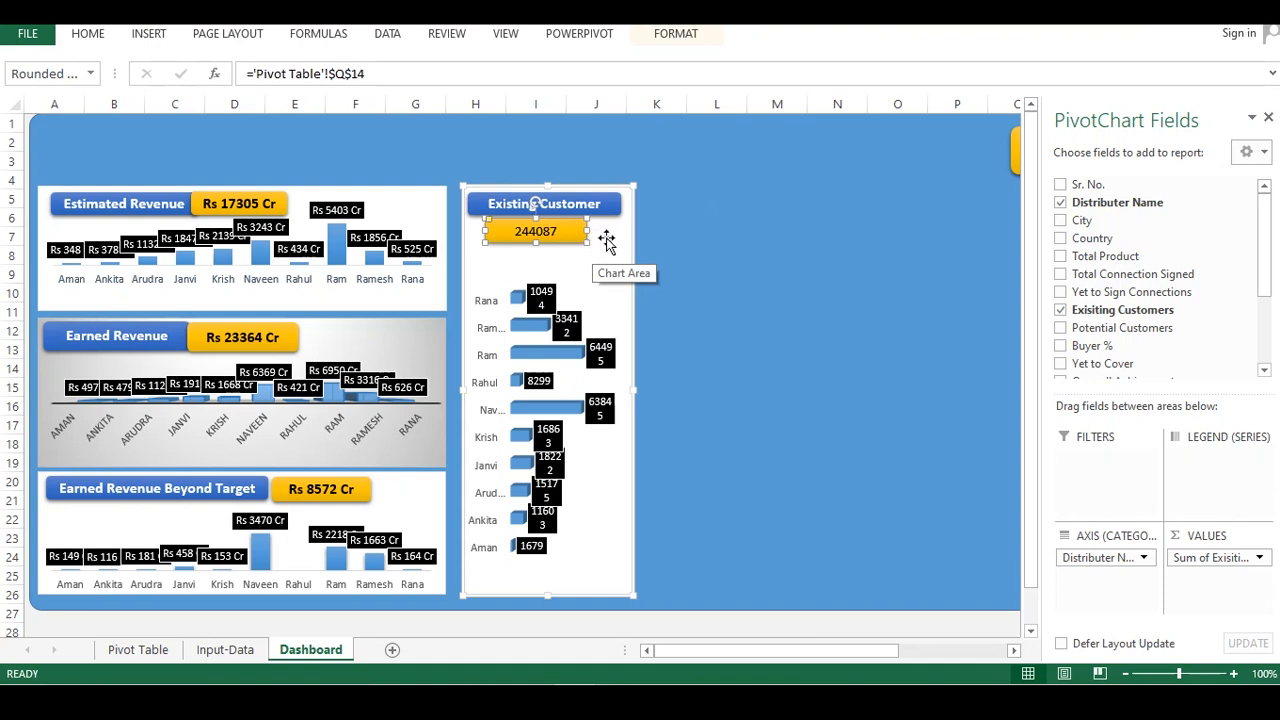
{"action": "key", "text": "super+space"}
{"action": "key", "text": "super+space"}
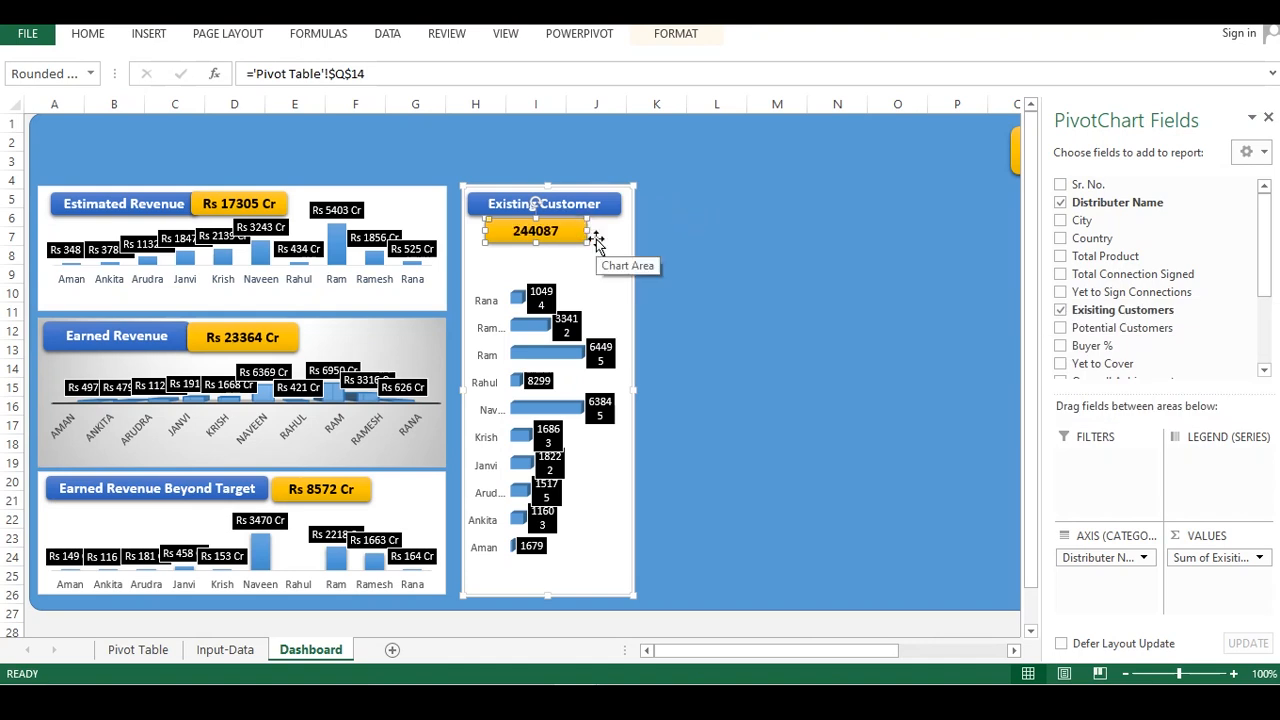
{"action": "left_click", "coordinate": [716, 218]}
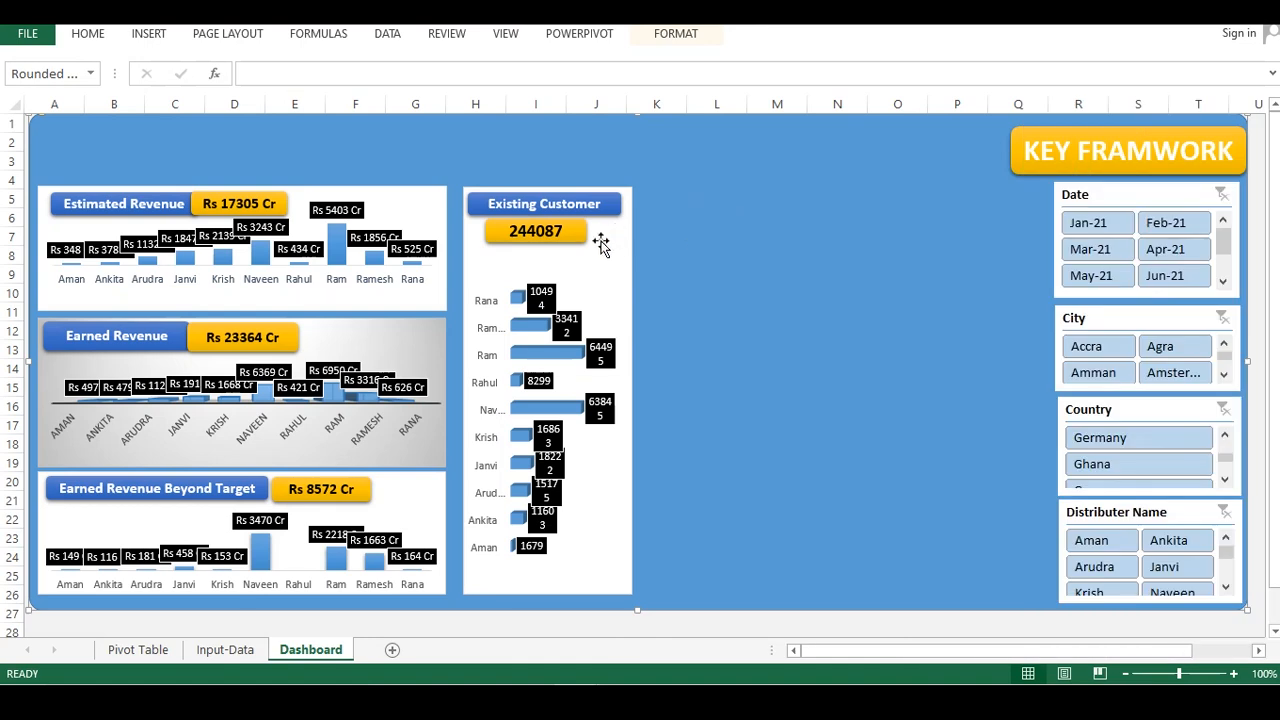
{"action": "left_click", "coordinate": [574, 234]}
{"action": "left_click", "coordinate": [690, 216]}
Copy the Exisiting Customers pivot table on the Pivot Table sheet and paste a duplicate starting at cell S2
{"action": "left_click", "coordinate": [145, 650]}
{"action": "left_click", "coordinate": [640, 255]}
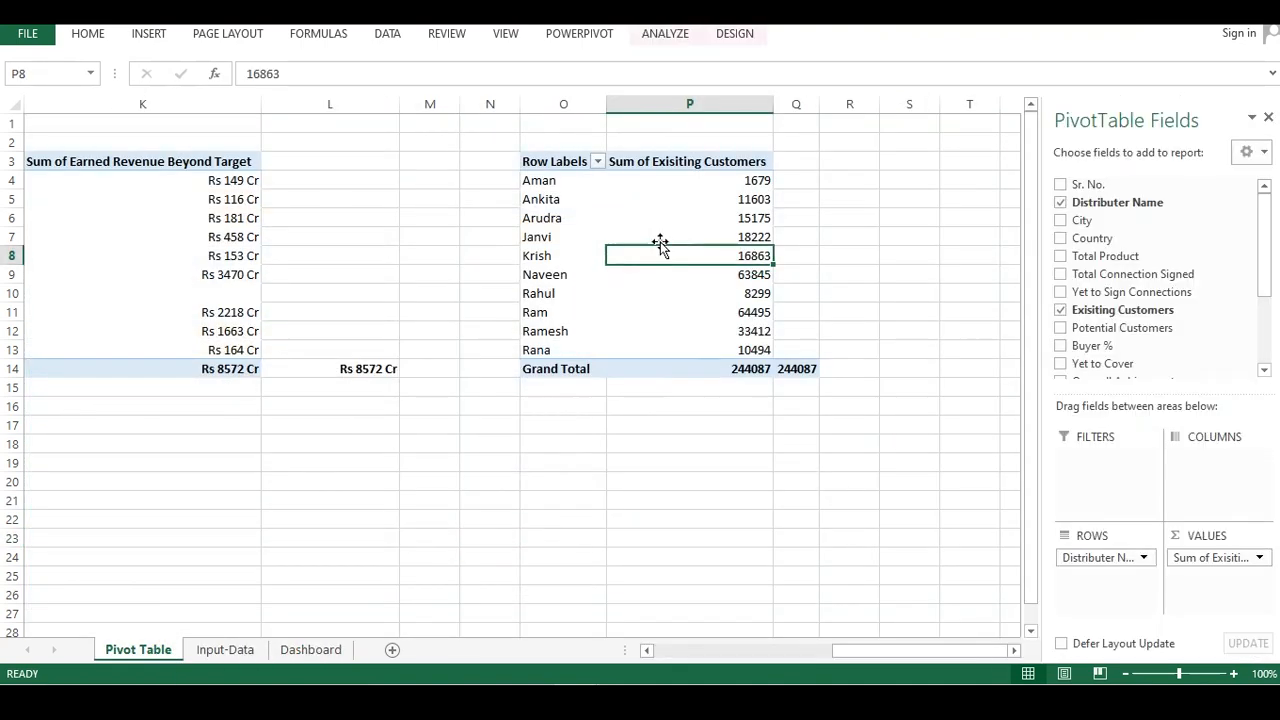
{"action": "left_click_drag", "start_coordinate": [524, 147], "coordinate": [789, 366]}
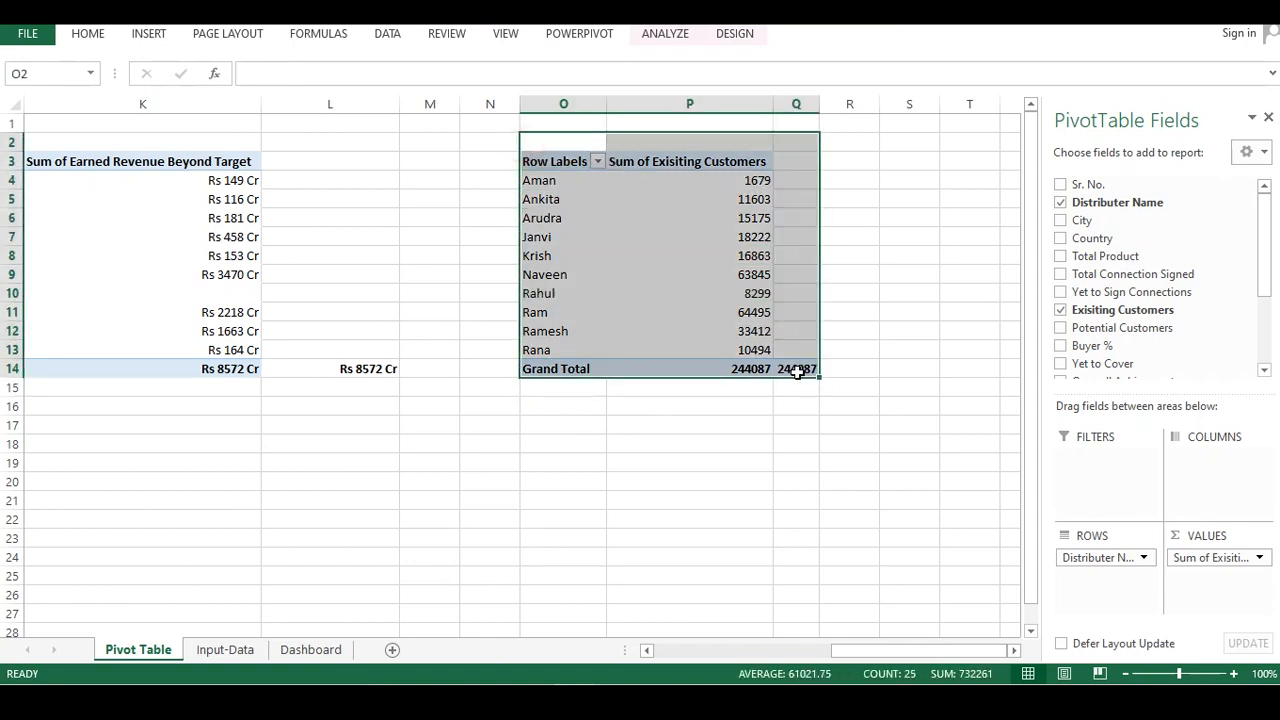
{"action": "key", "text": "ctrl+c"}
{"action": "left_click", "coordinate": [893, 143]}
{"action": "key", "text": "ctrl+v"}
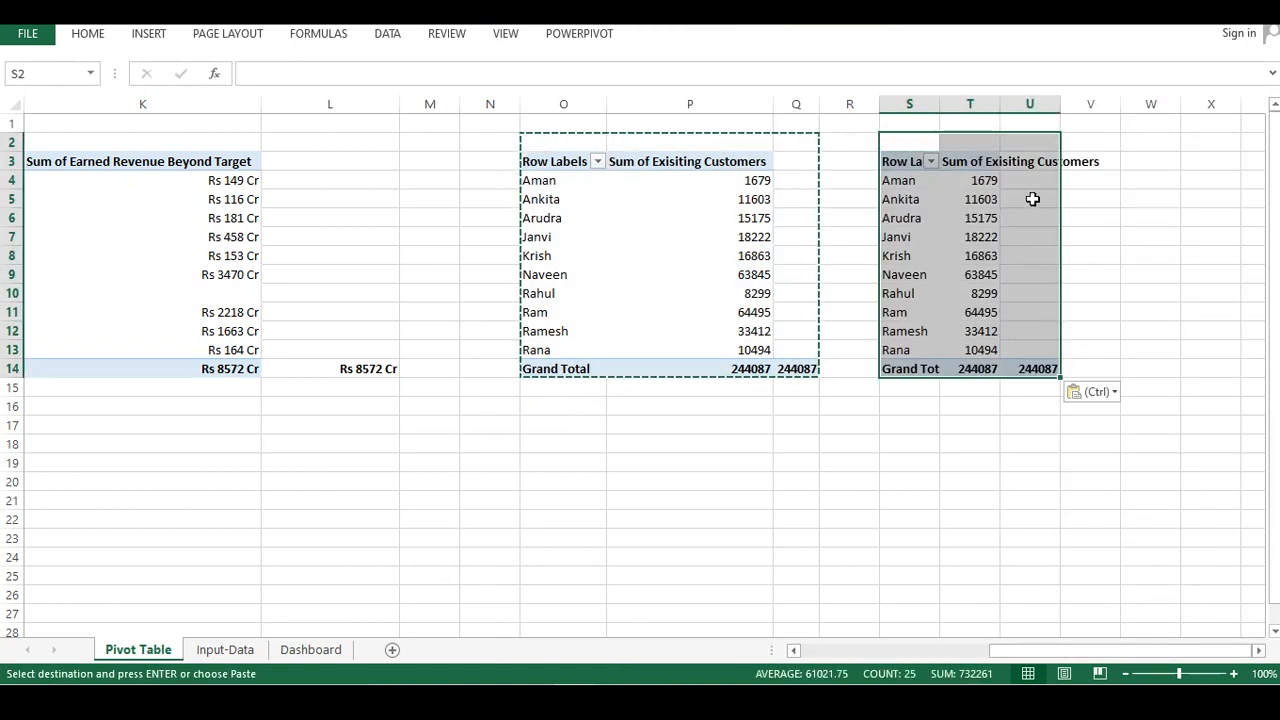
Remove the Sum of Exisiting Customers field from the duplicate pivot table's values
{"action": "left_click", "coordinate": [1033, 165]}
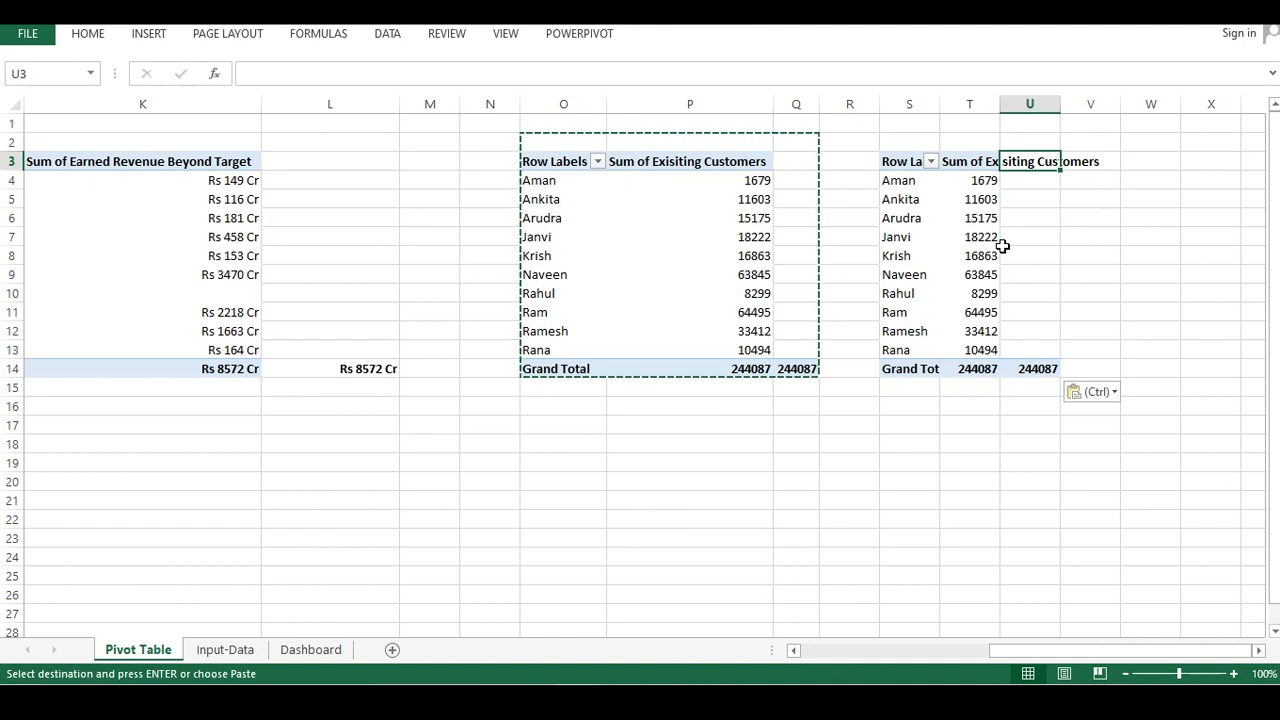
{"action": "left_click", "coordinate": [970, 215]}
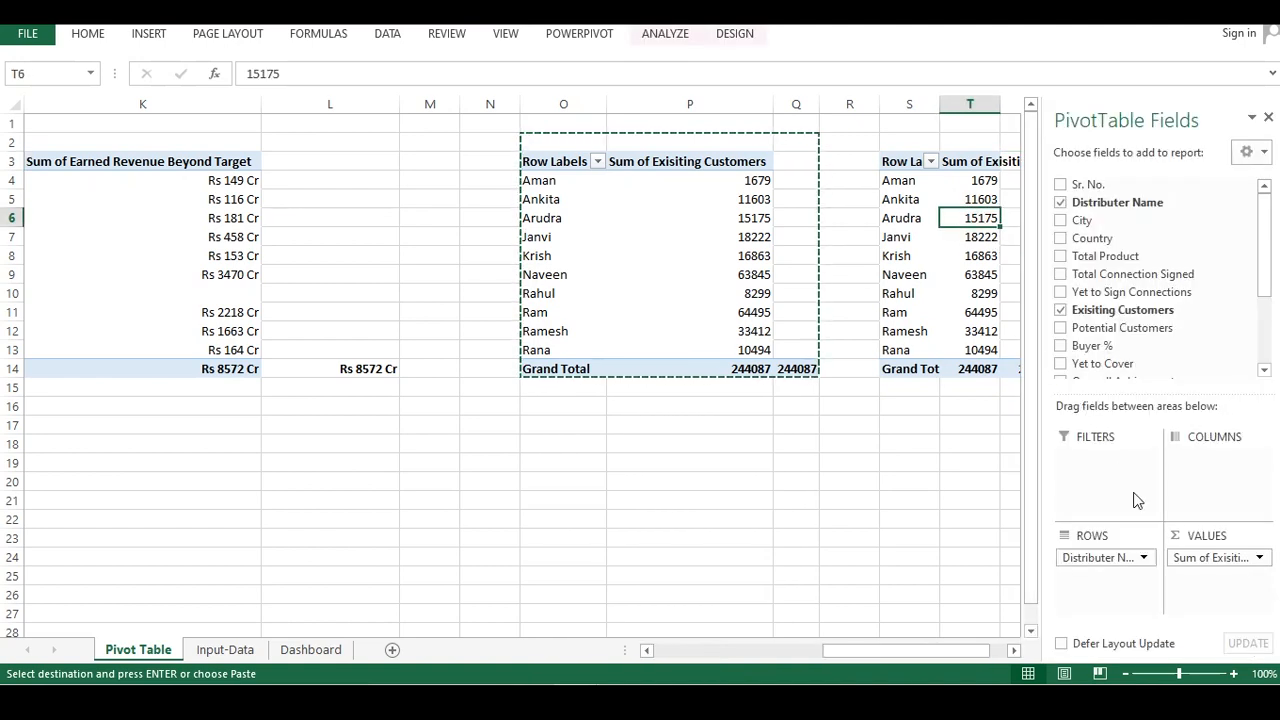
{"action": "left_click_drag", "start_coordinate": [1210, 576], "coordinate": [874, 457]}
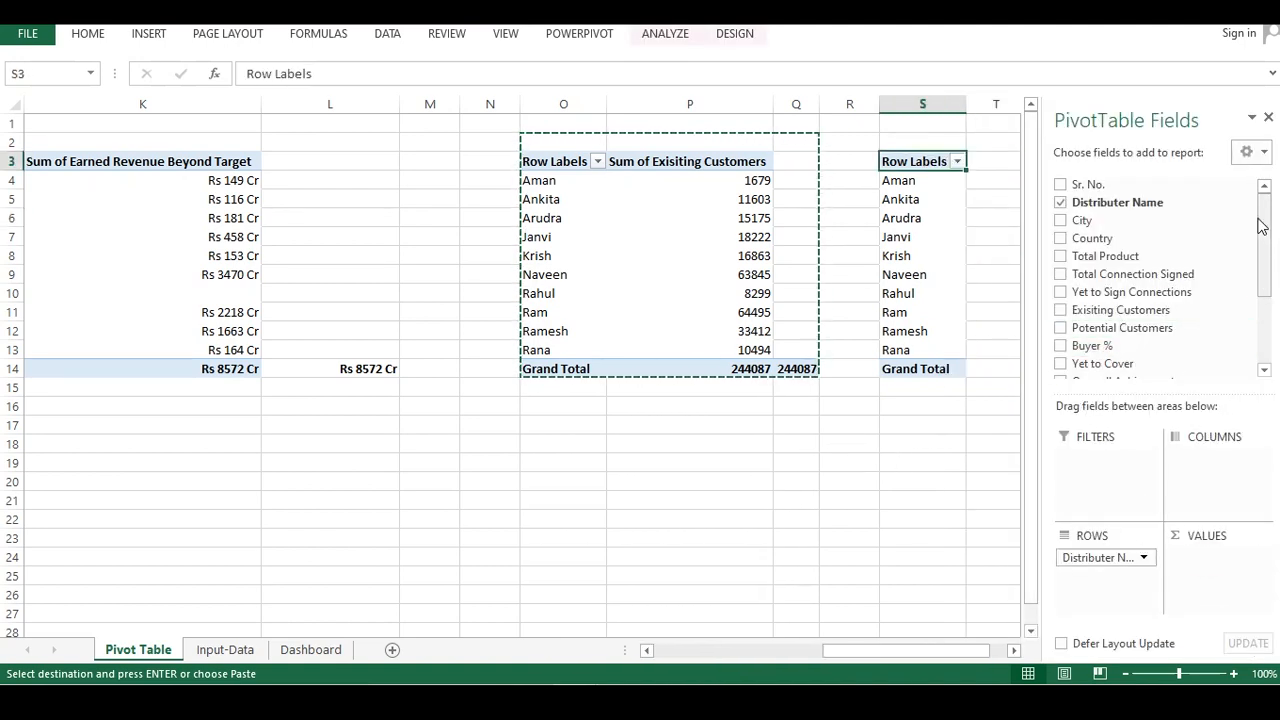
Add the Potential Customers field to the duplicate pivot table's values
{"action": "left_click_drag", "start_coordinate": [1265, 240], "coordinate": [1268, 315]}
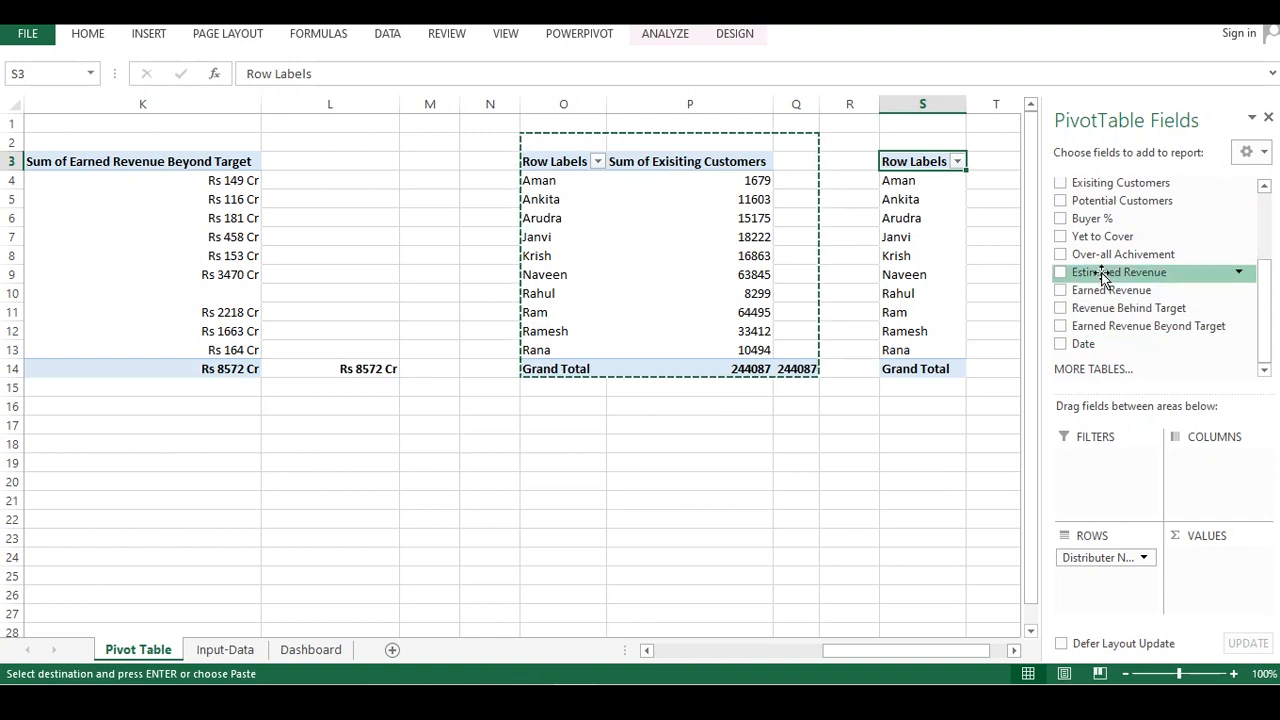
{"action": "left_click_drag", "start_coordinate": [1097, 203], "coordinate": [1212, 572]}
{"action": "left_click", "coordinate": [972, 274]}
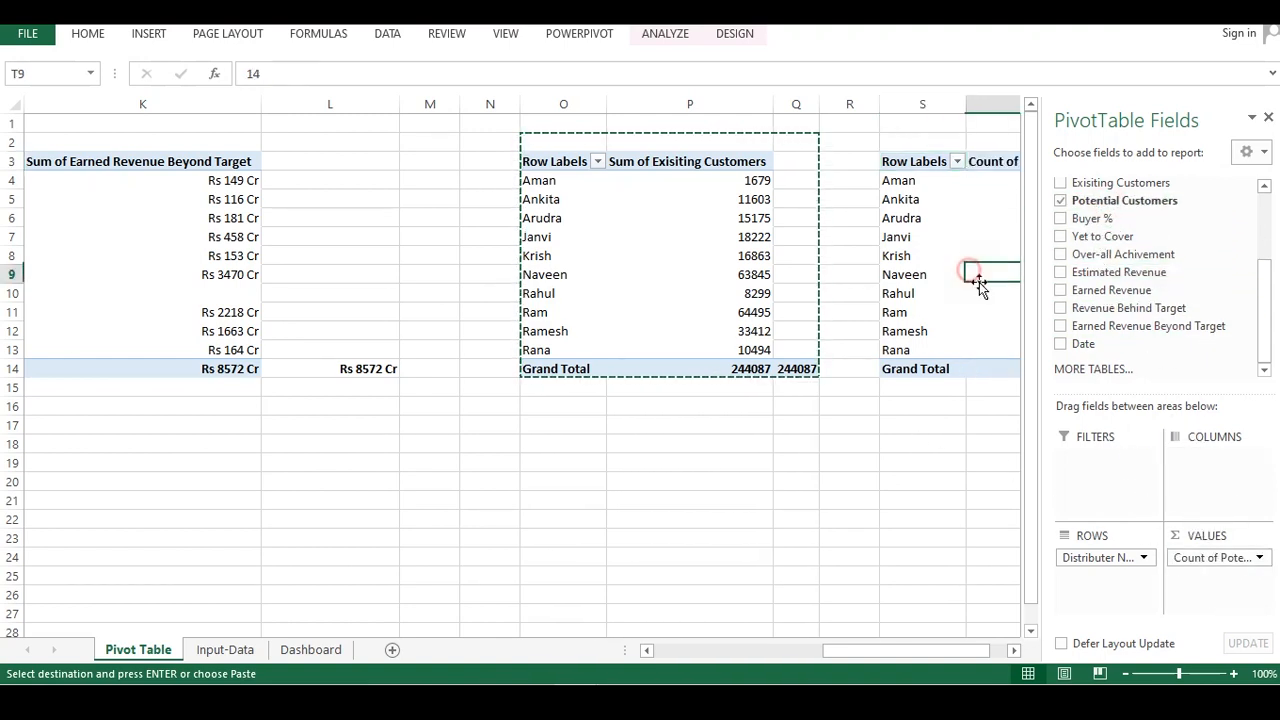
Link cell U14 to the potential customers grand total in T14
{"action": "left_click_drag", "start_coordinate": [963, 650], "coordinate": [980, 650]}
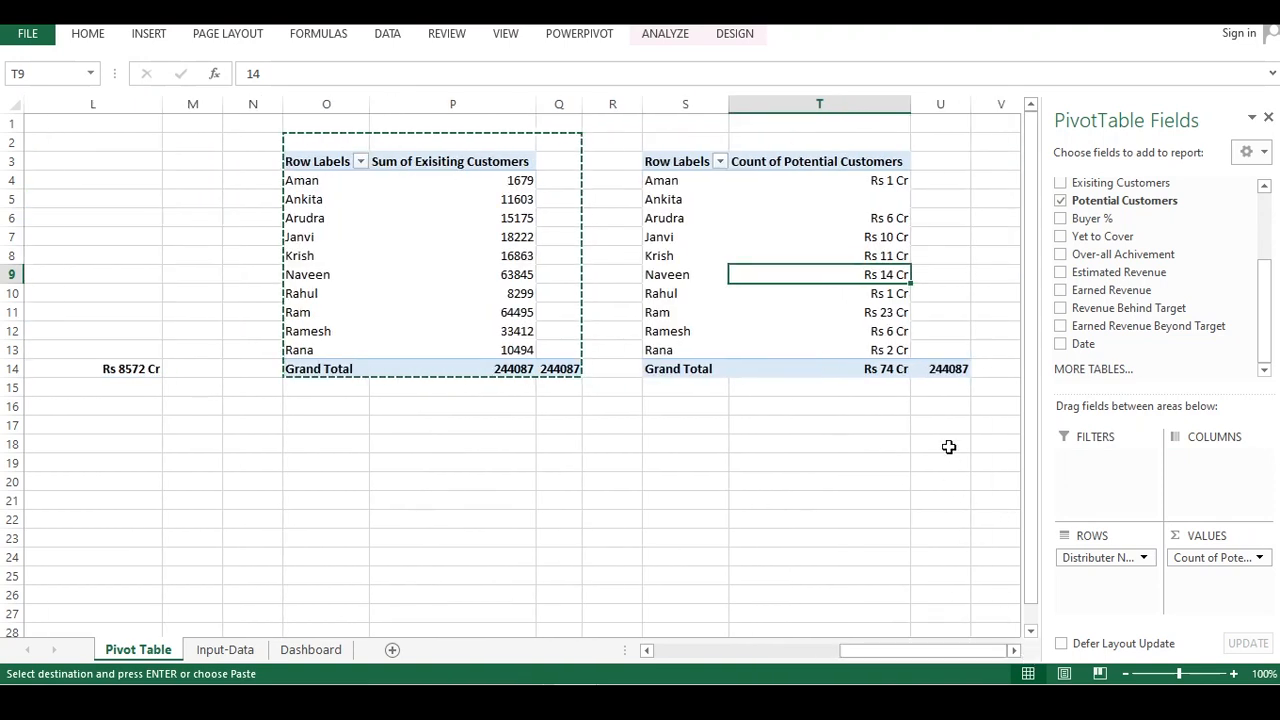
{"action": "left_click", "coordinate": [948, 370]}
{"action": "type", "text": "="}
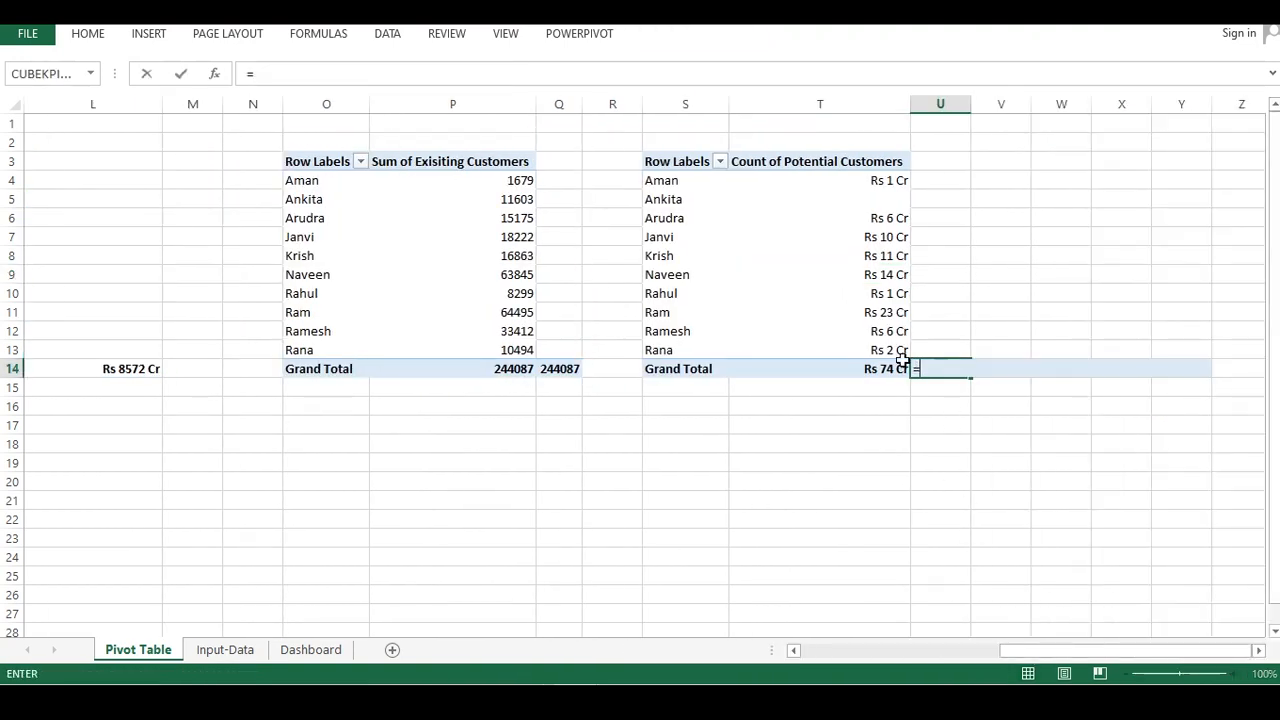
{"action": "left_click", "coordinate": [884, 367]}
{"action": "key", "text": "Return"}
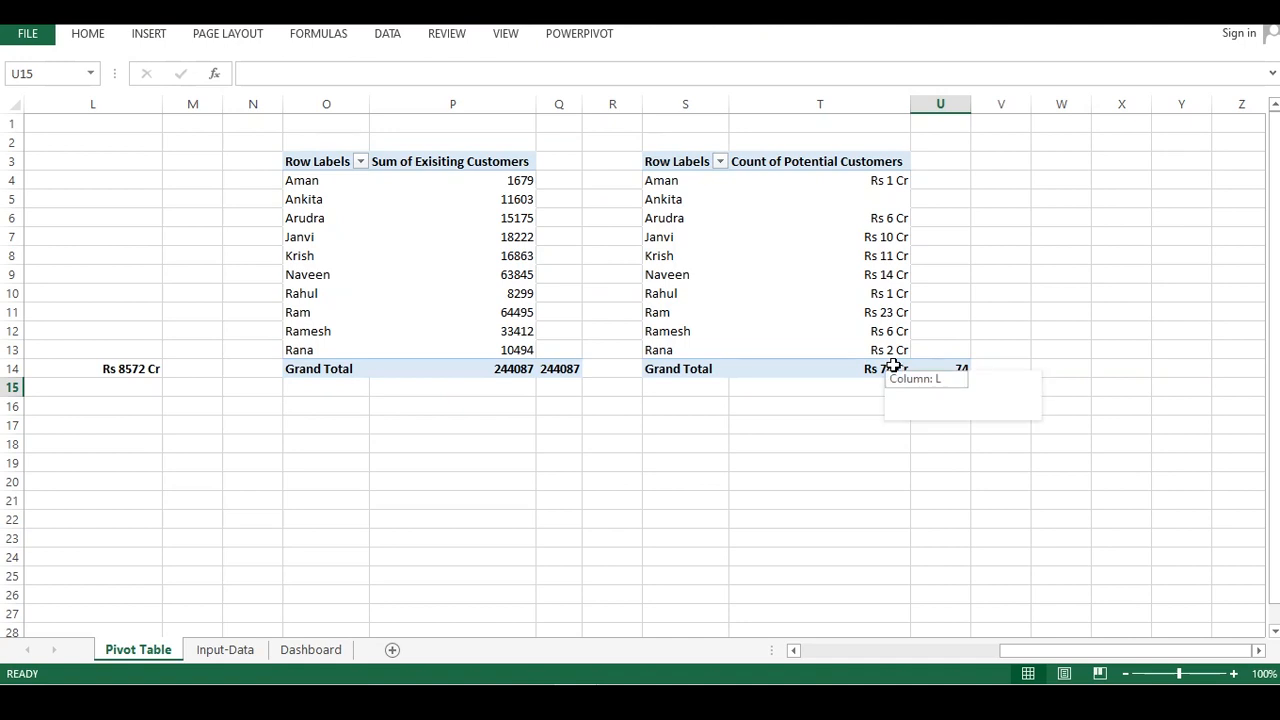
Copy the Existing Customers pivot table's formatting onto the potential customers pivot table with Format Painter
{"action": "left_click_drag", "start_coordinate": [275, 134], "coordinate": [571, 403]}
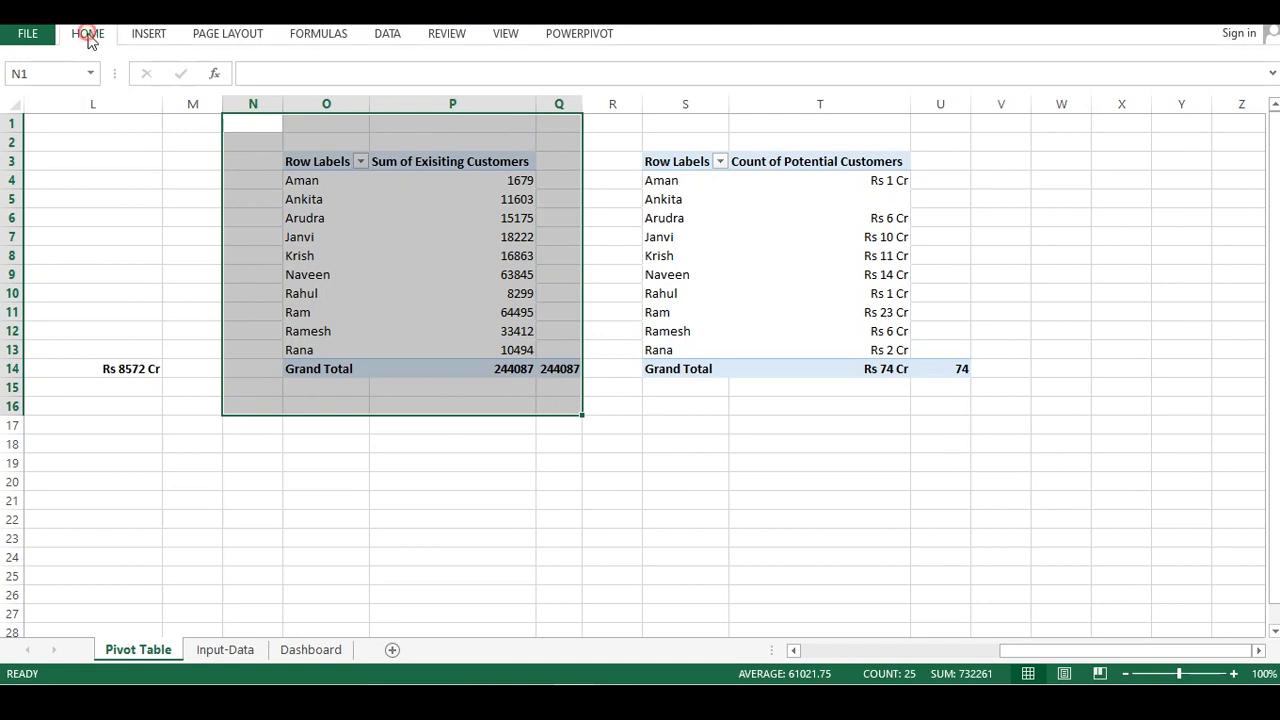
{"action": "left_click", "coordinate": [87, 33]}
{"action": "left_click", "coordinate": [96, 102]}
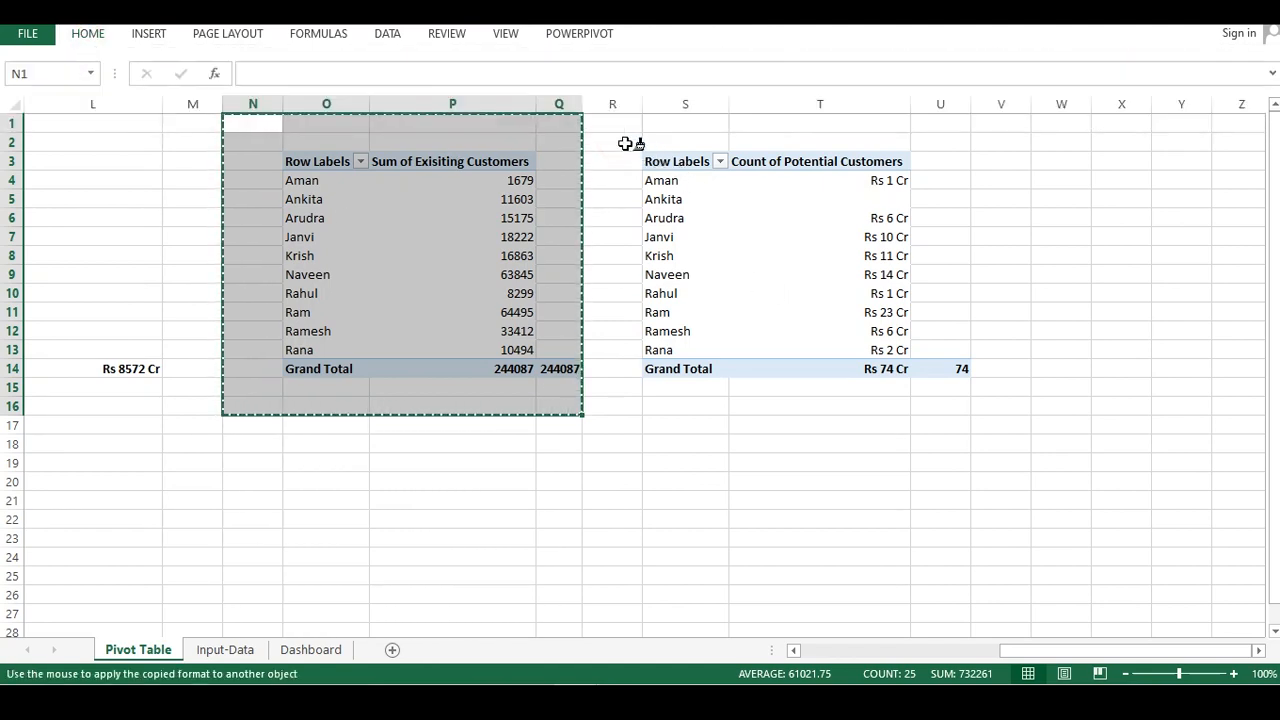
{"action": "mouse_move", "coordinate": [623, 123]}
{"action": "left_mouse_down"}
{"action": "mouse_move", "coordinate": [980, 440]}
{"action": "mouse_move", "coordinate": [975, 411]}
{"action": "left_mouse_up"}
{"action": "left_click_drag", "start_coordinate": [898, 461], "coordinate": [886, 446]}
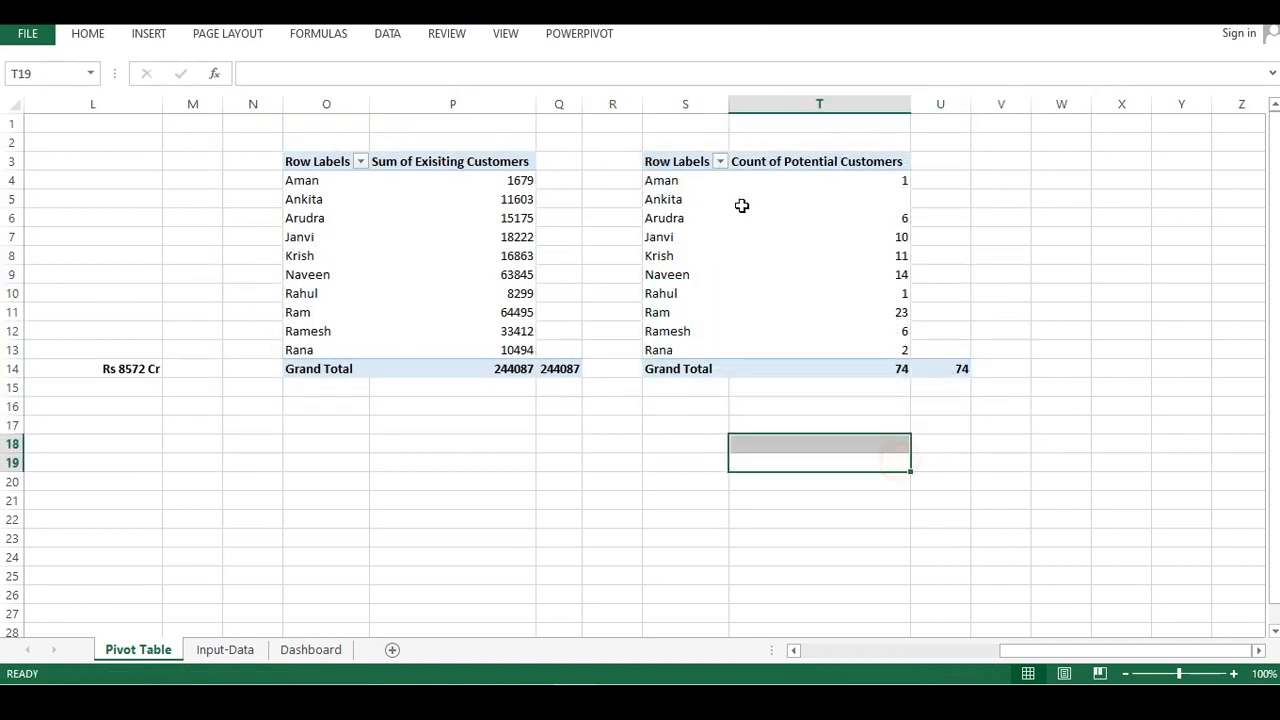
{"action": "left_click_drag", "start_coordinate": [277, 133], "coordinate": [517, 414]}
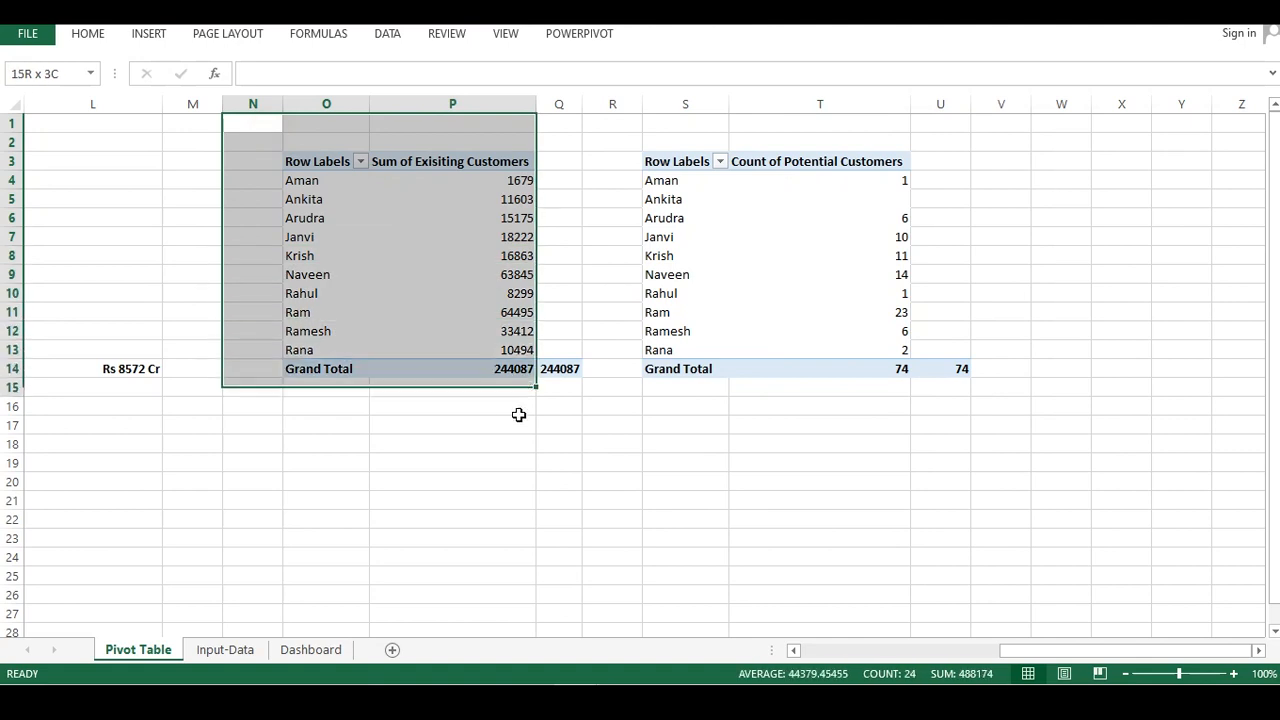
{"action": "left_click", "coordinate": [102, 33]}
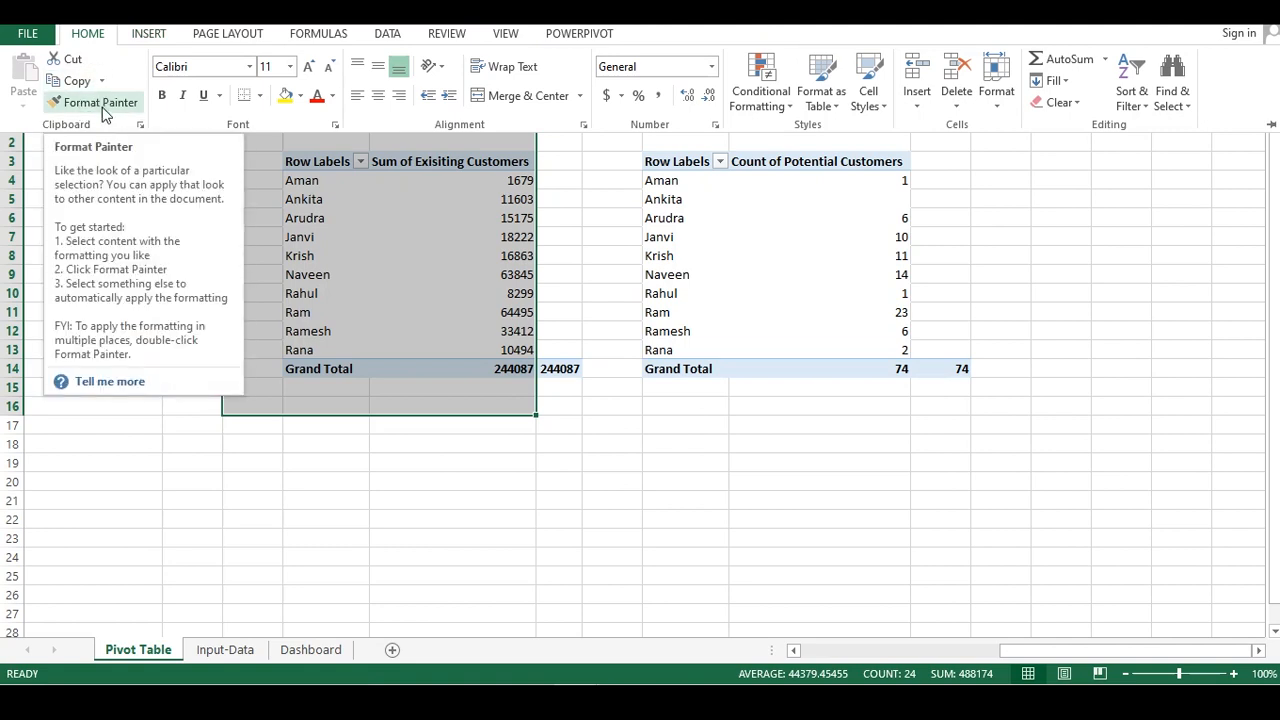
{"action": "left_click", "coordinate": [583, 178]}
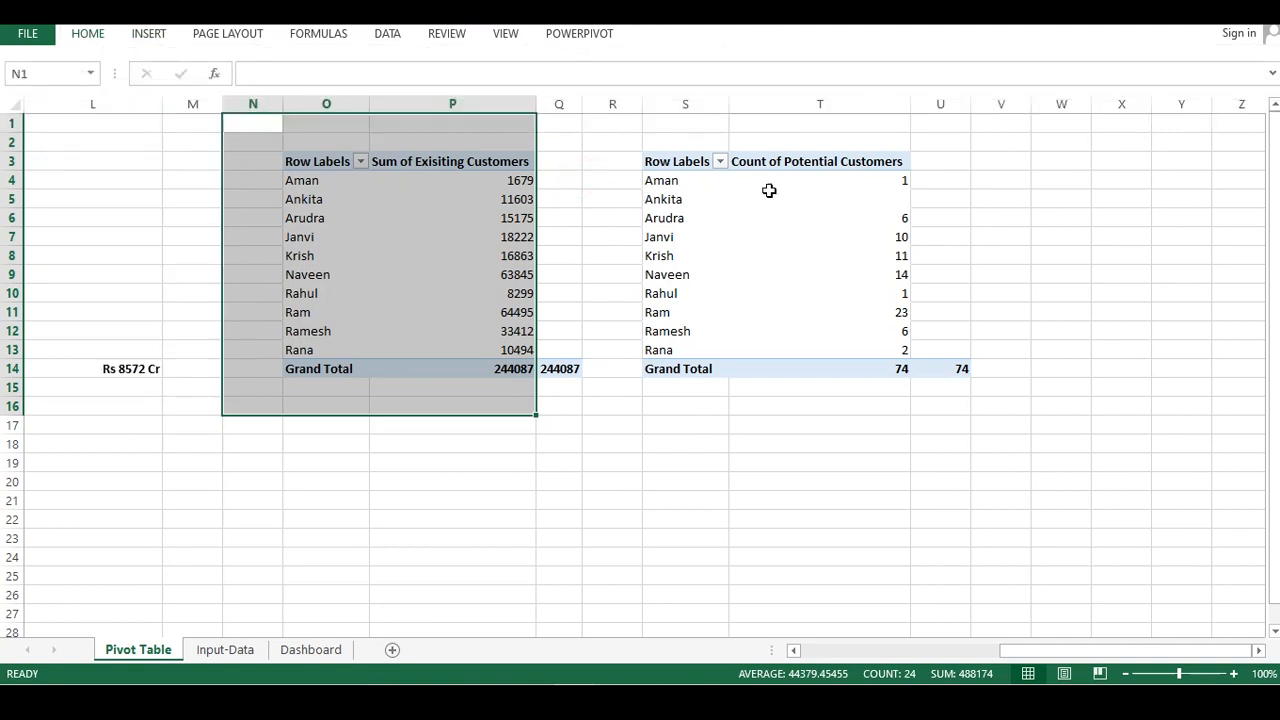
Change the potential customers value field to summarize by Sum
{"action": "left_click", "coordinate": [769, 188]}
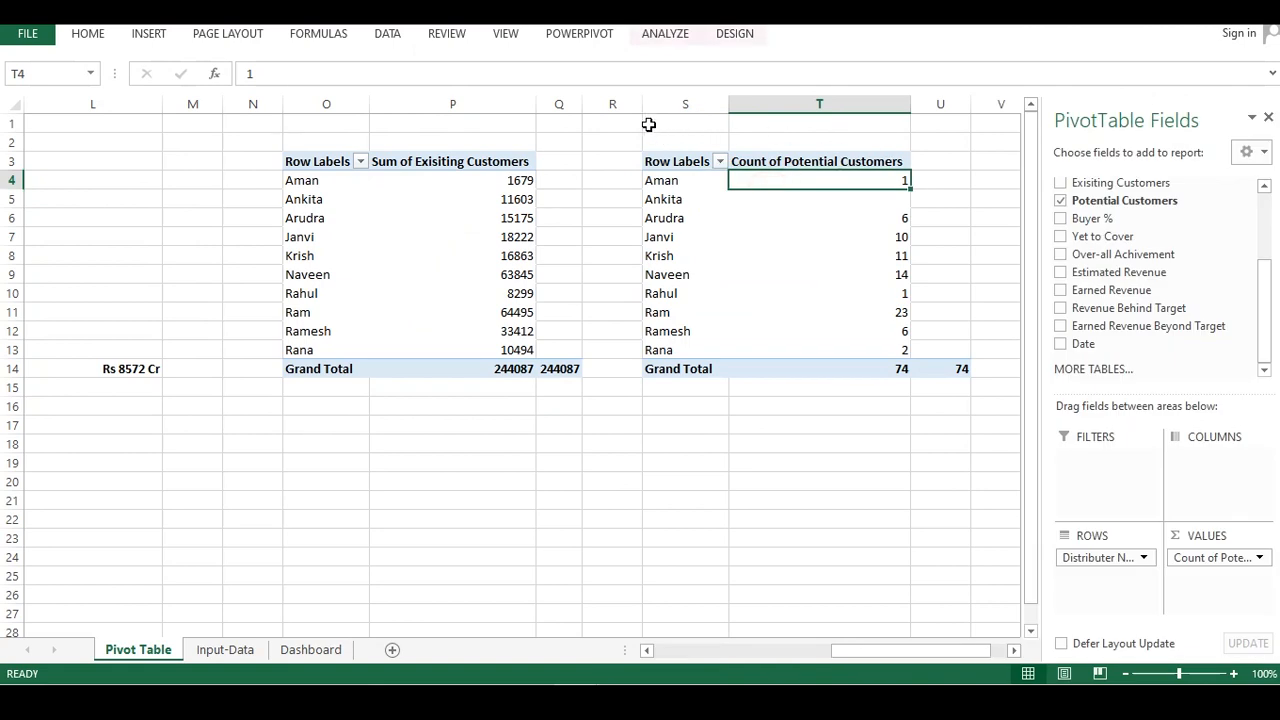
{"action": "left_click", "coordinate": [864, 272]}
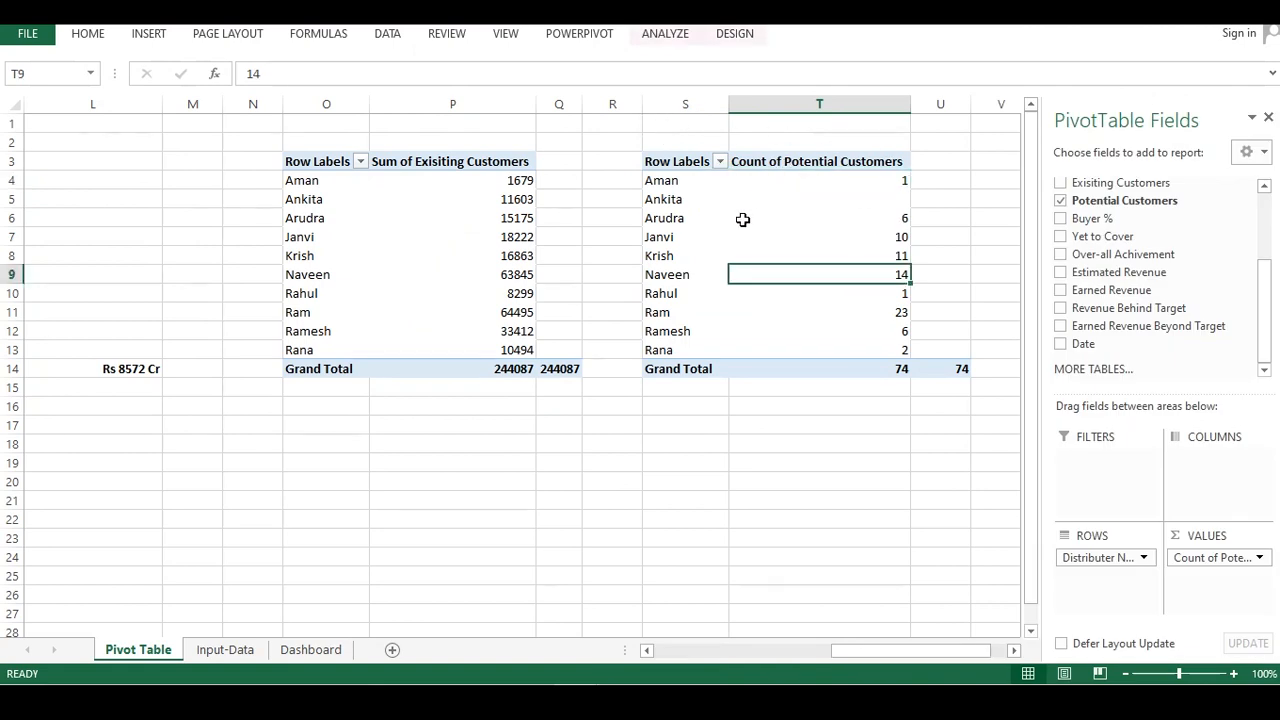
{"action": "left_click", "coordinate": [788, 163]}
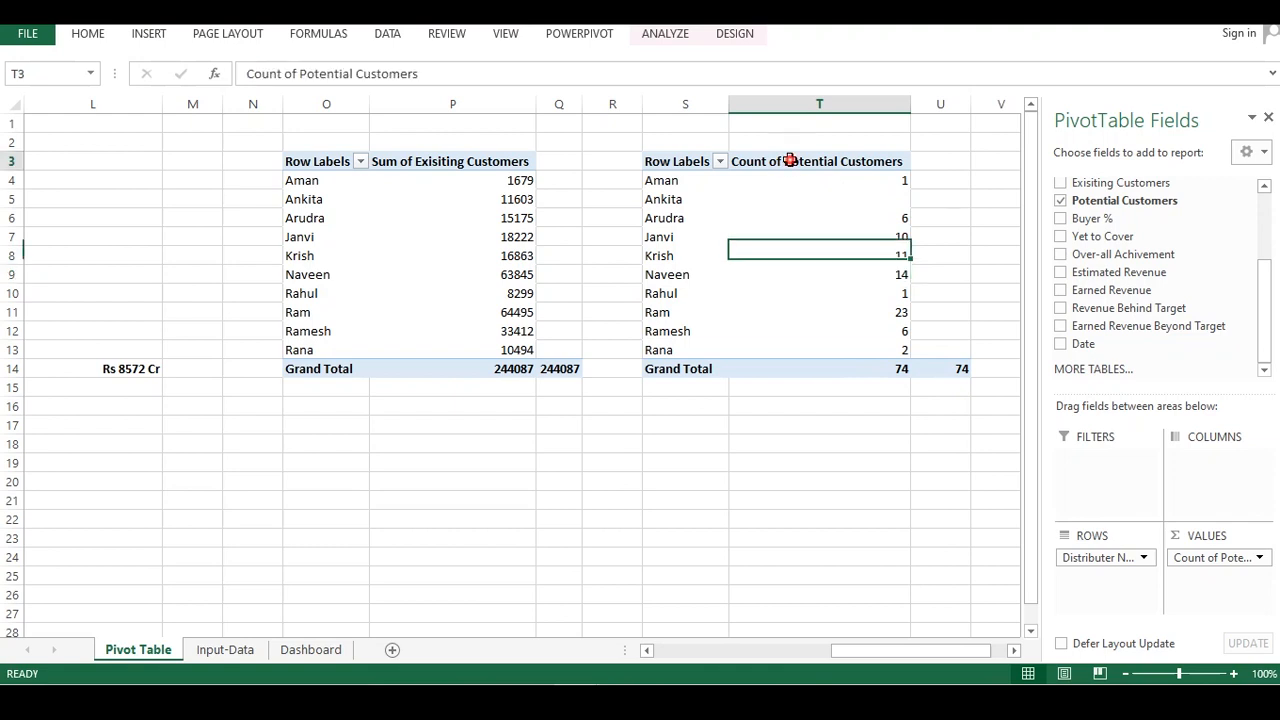
{"action": "left_click", "coordinate": [1208, 557]}
{"action": "left_click", "coordinate": [1168, 535]}
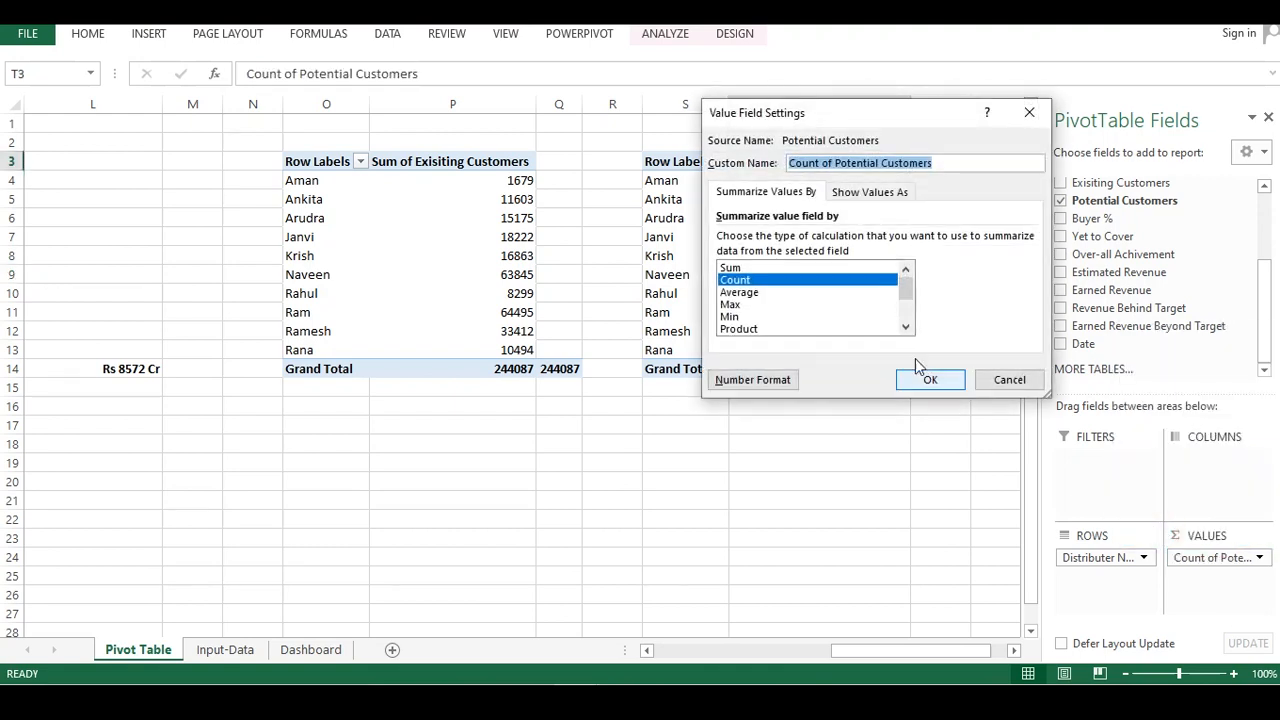
{"action": "left_click", "coordinate": [740, 268]}
{"action": "left_click", "coordinate": [929, 379]}
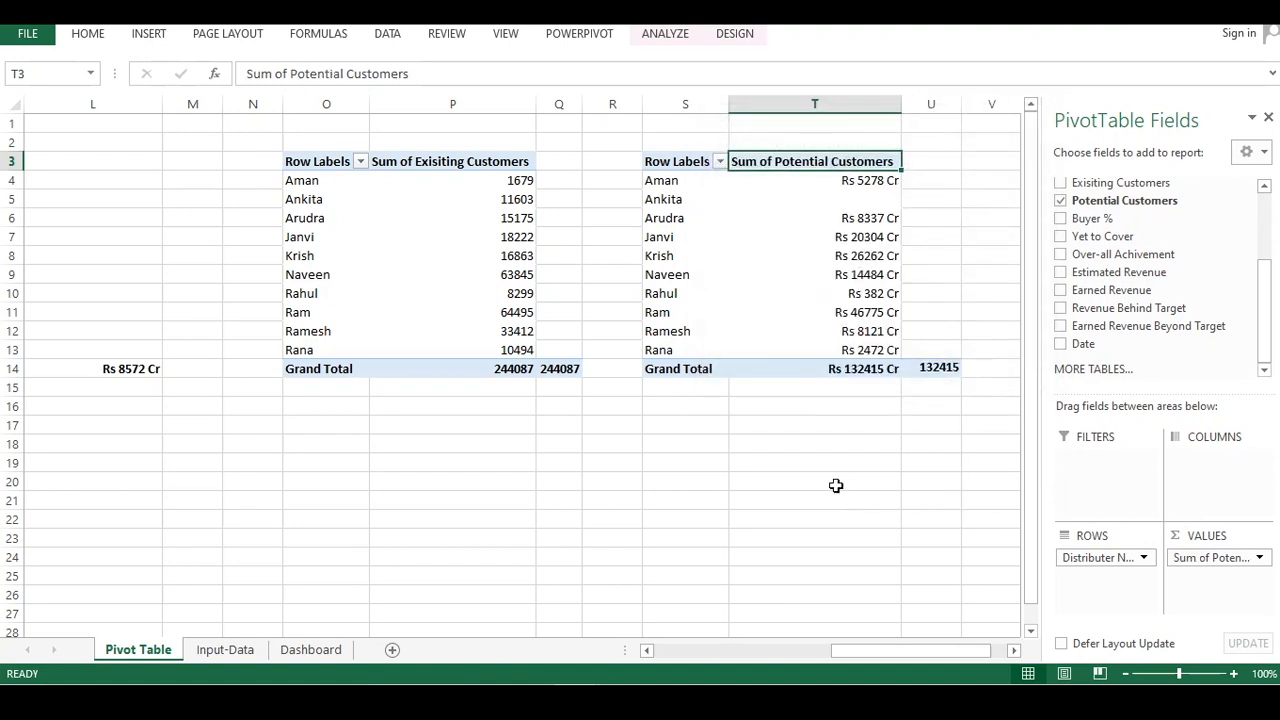
Format columns T to V of the potential customers table as Number with 0 decimal places
{"action": "left_click", "coordinate": [834, 481]}
{"action": "left_click_drag", "start_coordinate": [777, 134], "coordinate": [966, 386]}
{"action": "right_click", "coordinate": [947, 261]}
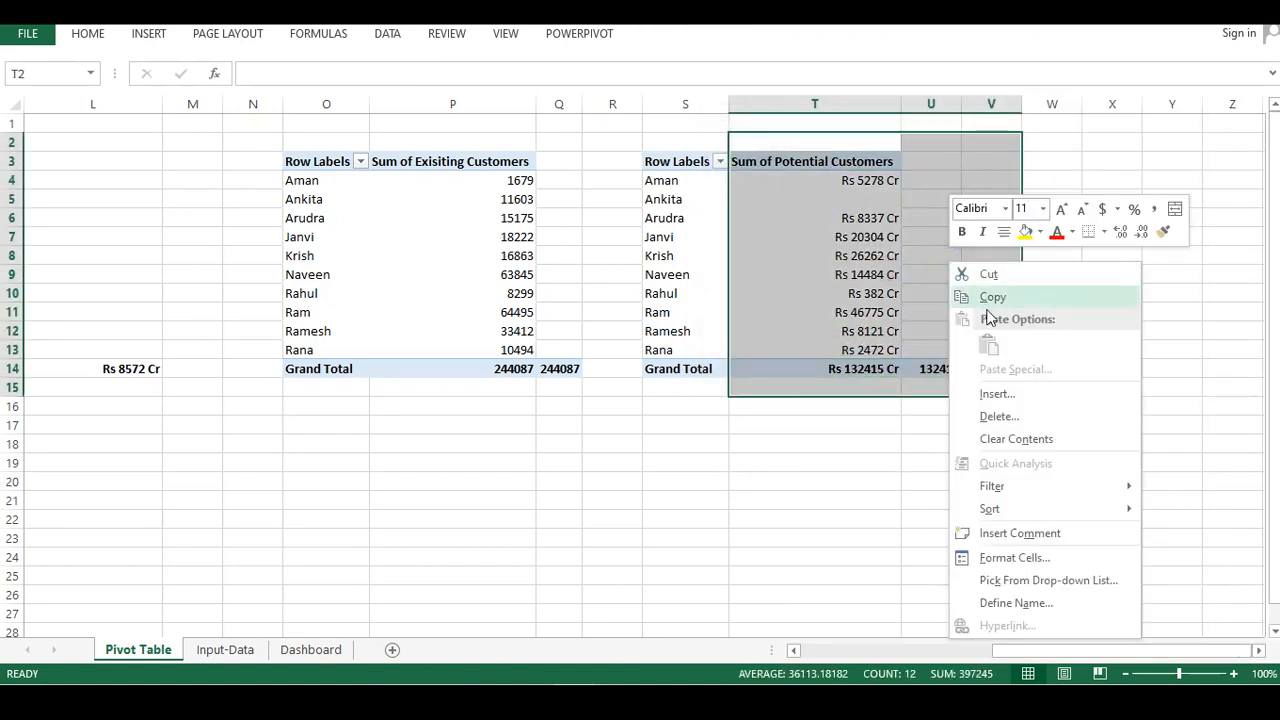
{"action": "left_click", "coordinate": [1012, 566]}
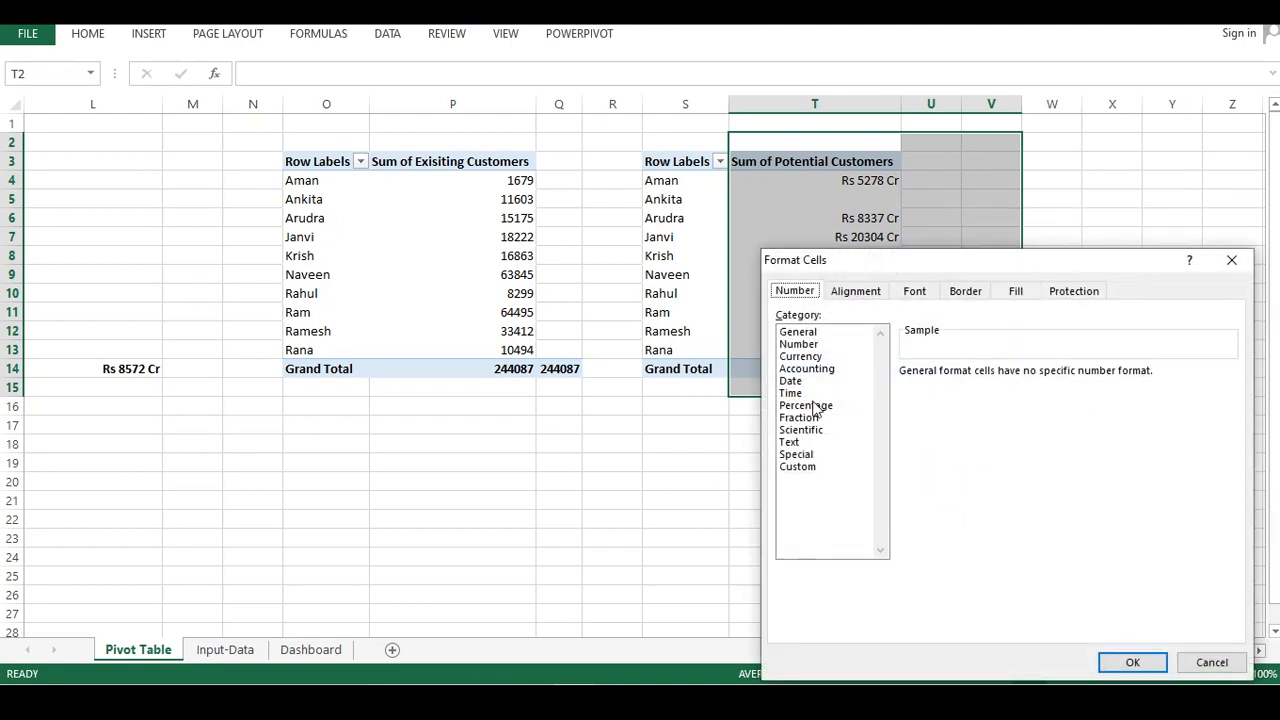
{"action": "left_click", "coordinate": [791, 443]}
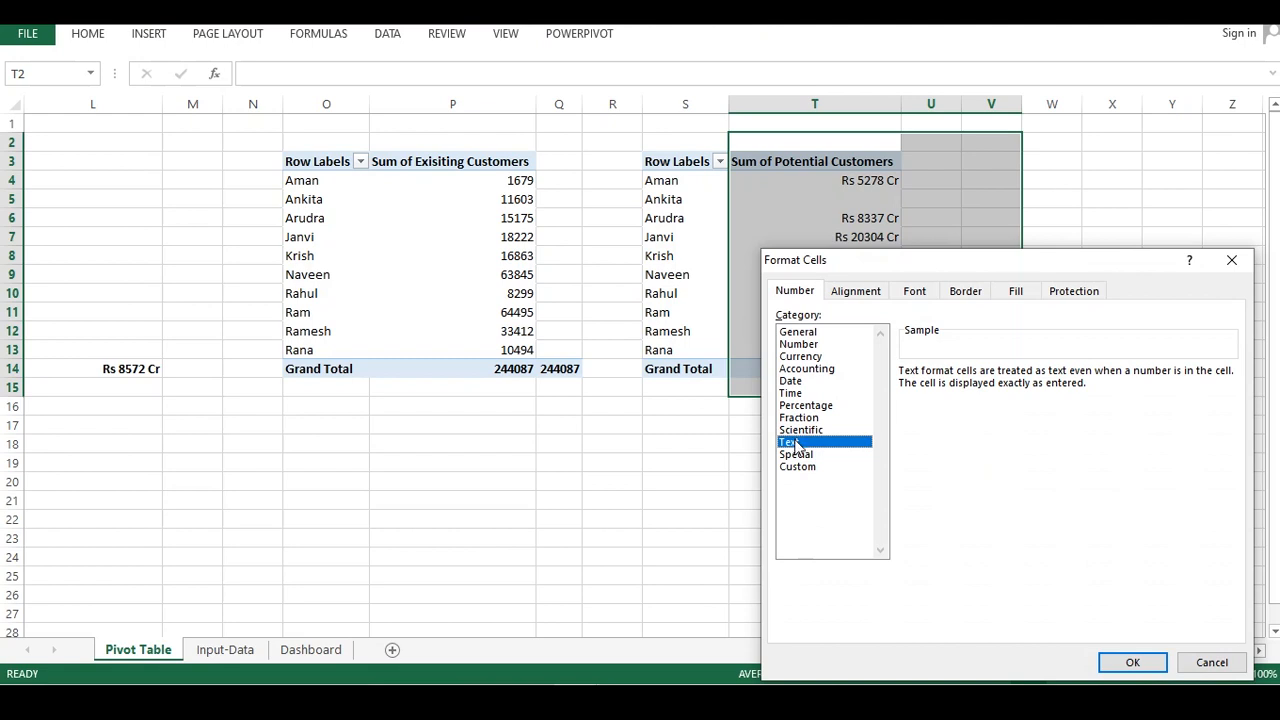
{"action": "left_click", "coordinate": [798, 332]}
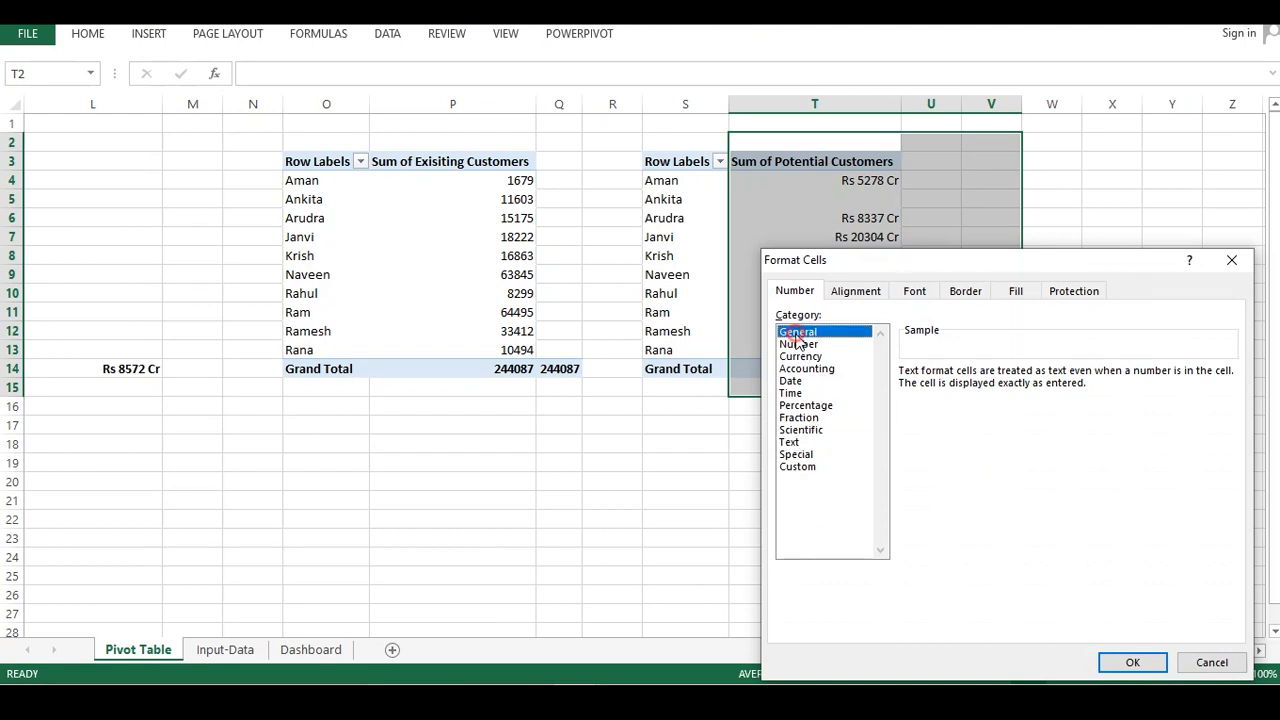
{"action": "left_click", "coordinate": [799, 344]}
{"action": "left_click", "coordinate": [1027, 378]}
{"action": "left_click", "coordinate": [1027, 378]}
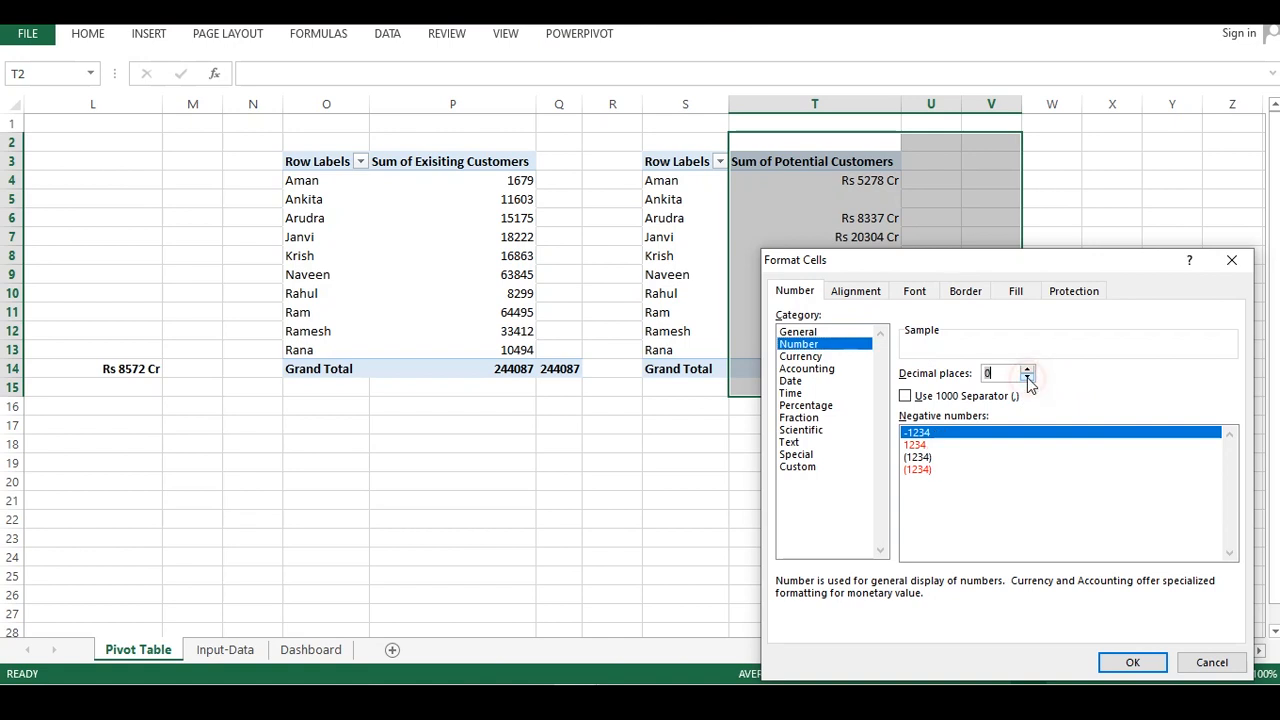
{"action": "left_click", "coordinate": [1132, 662]}
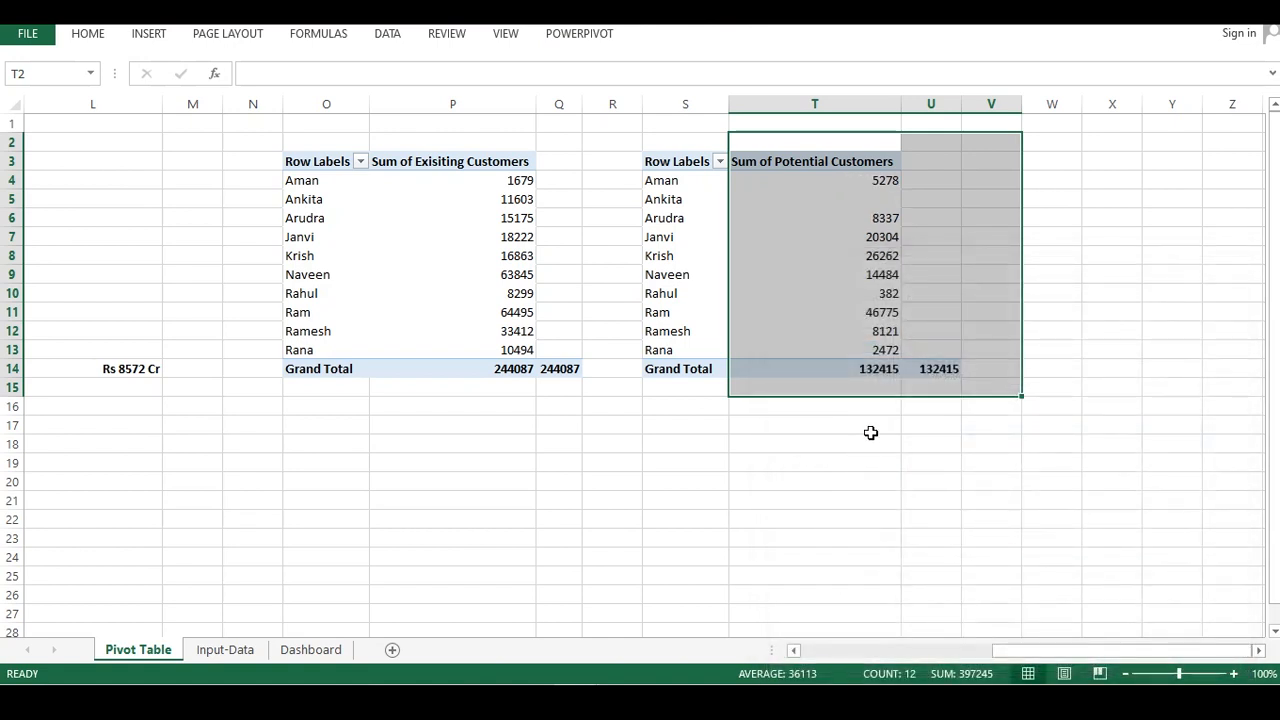
Re-link cell U14 to the potential customers grand total in T14
{"action": "left_click", "coordinate": [872, 426]}
{"action": "left_click", "coordinate": [930, 368]}
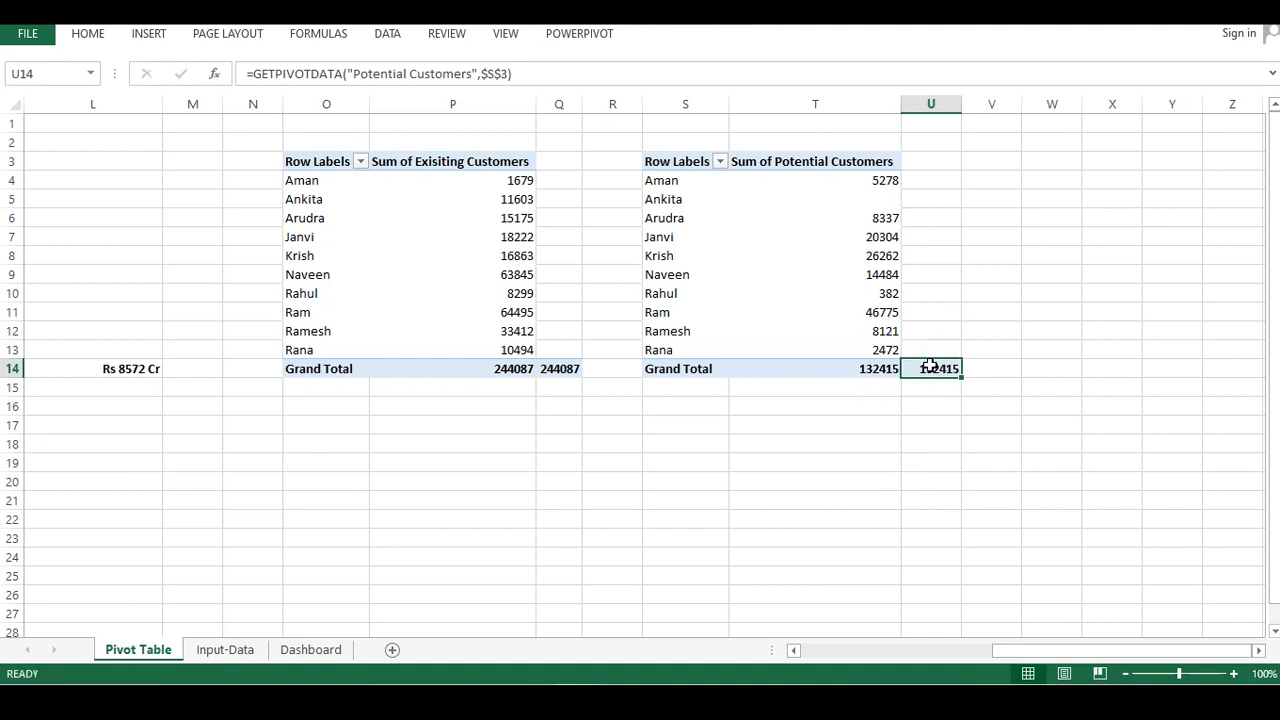
{"action": "type", "text": "="}
{"action": "left_click", "coordinate": [880, 370]}
{"action": "key", "text": "Return"}
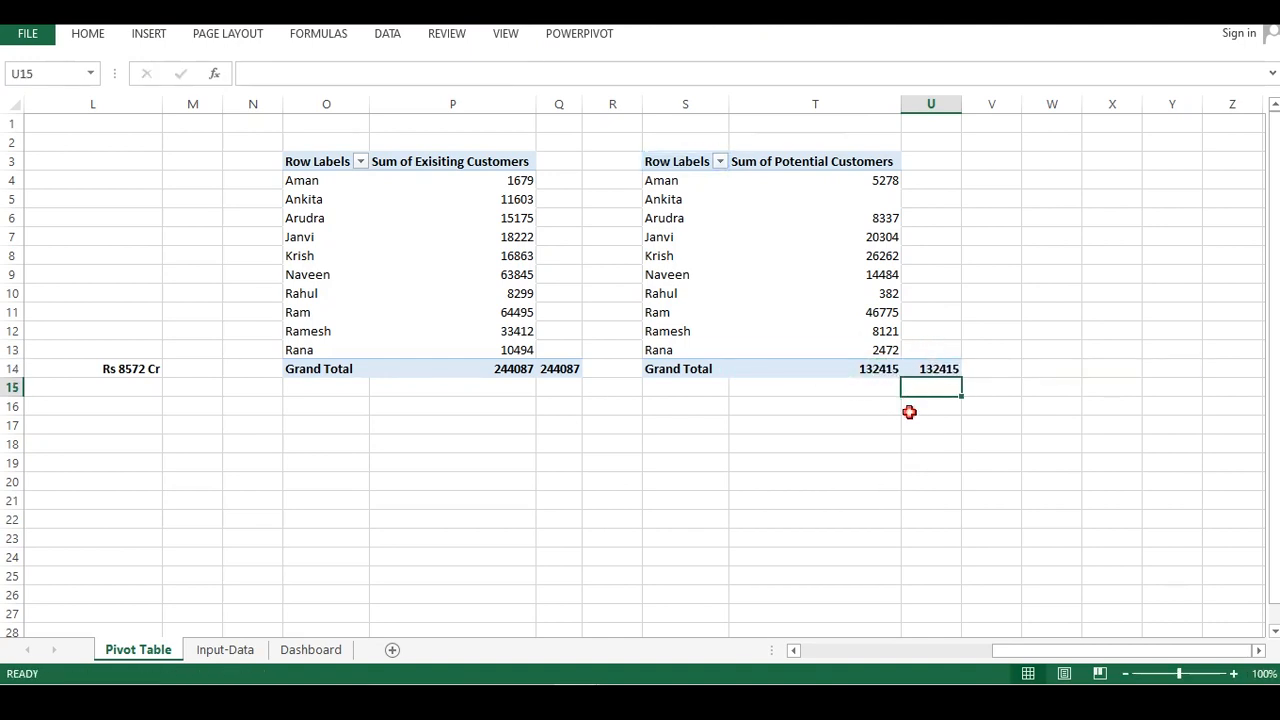
Insert a 2-D clustered bar pivot chart from the potential customers pivot table
{"action": "left_click", "coordinate": [802, 279]}
{"action": "key", "text": "ctrl+a"}
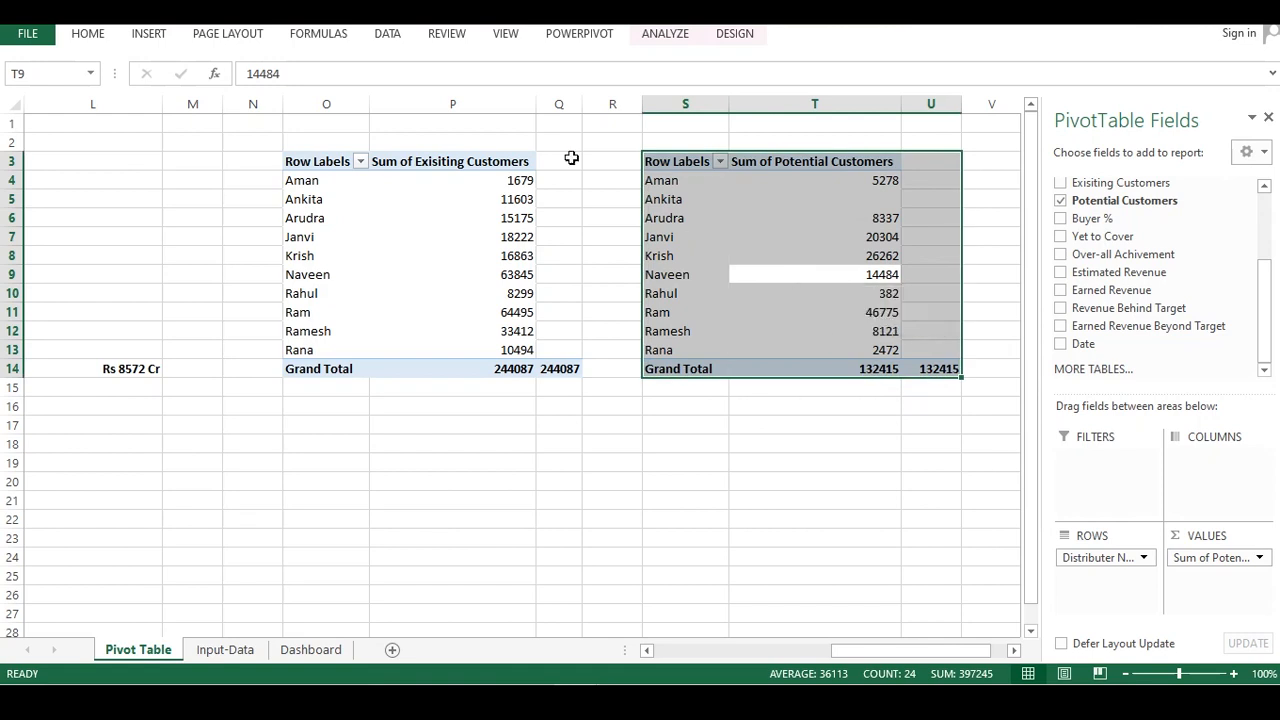
{"action": "left_click", "coordinate": [149, 33]}
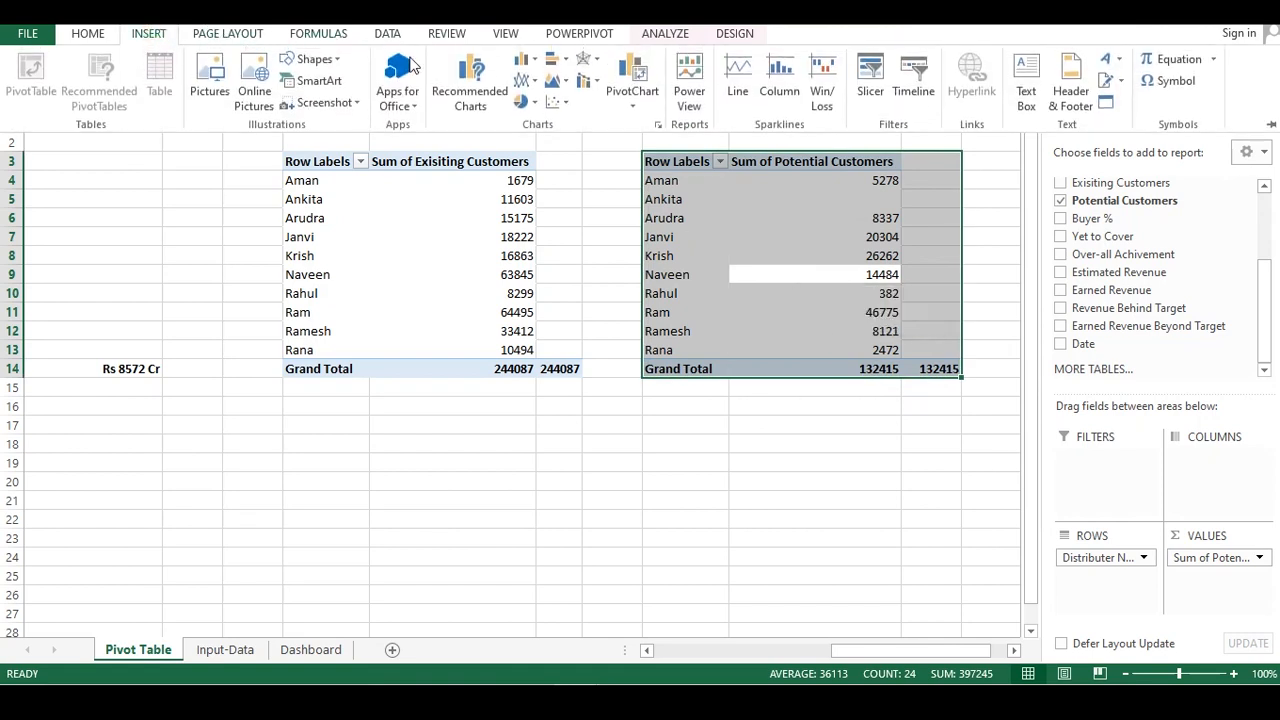
{"action": "left_click", "coordinate": [558, 60]}
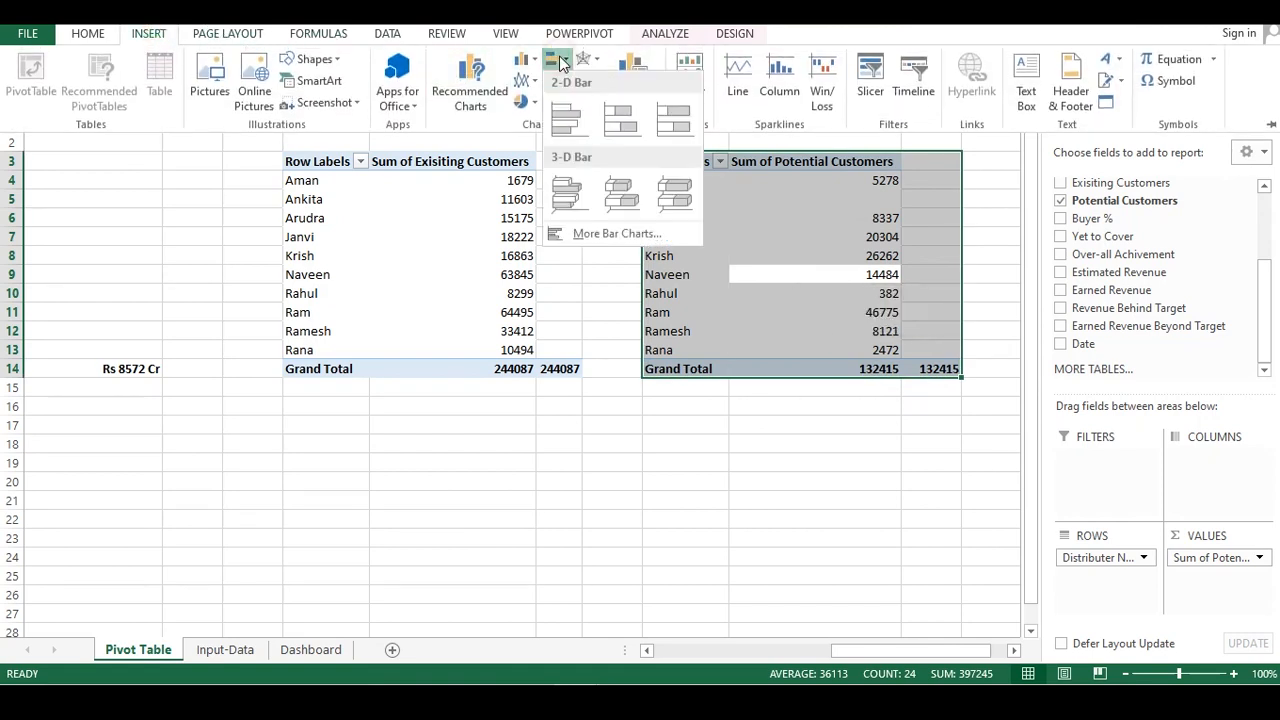
{"action": "left_click", "coordinate": [567, 118]}
{"action": "left_click", "coordinate": [785, 296]}
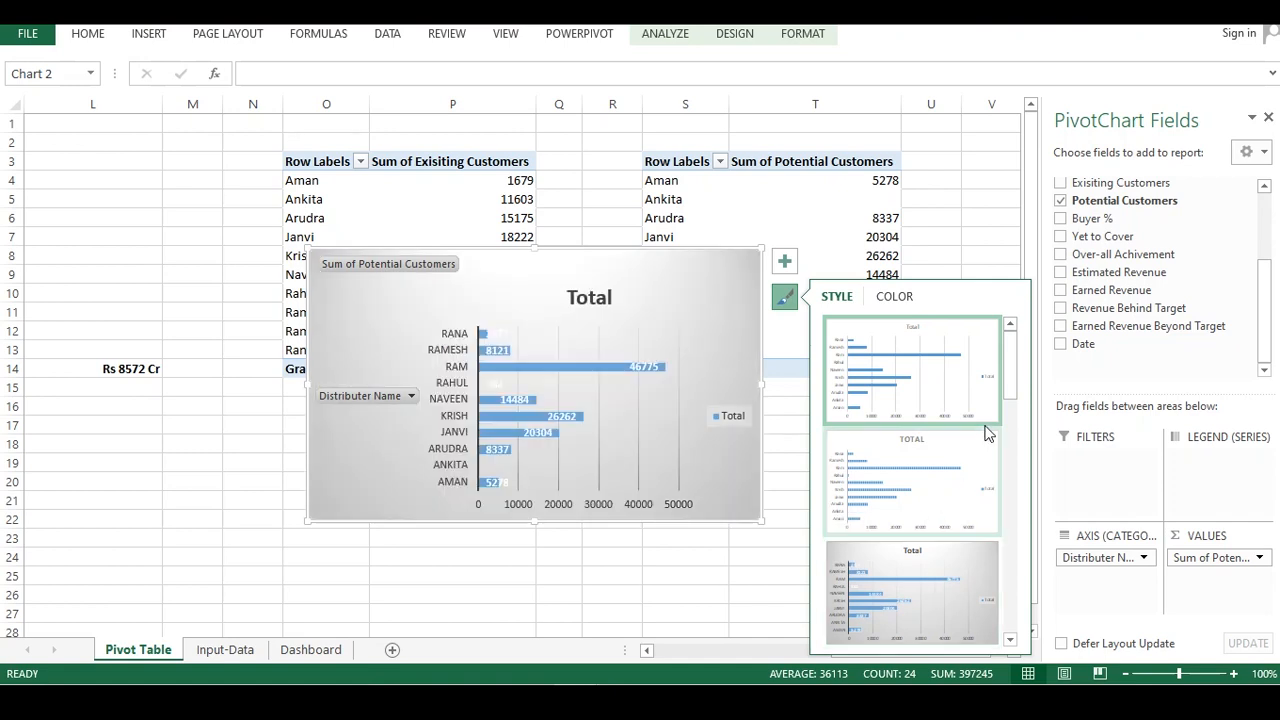
{"action": "left_click_drag", "start_coordinate": [1008, 366], "coordinate": [1012, 625]}
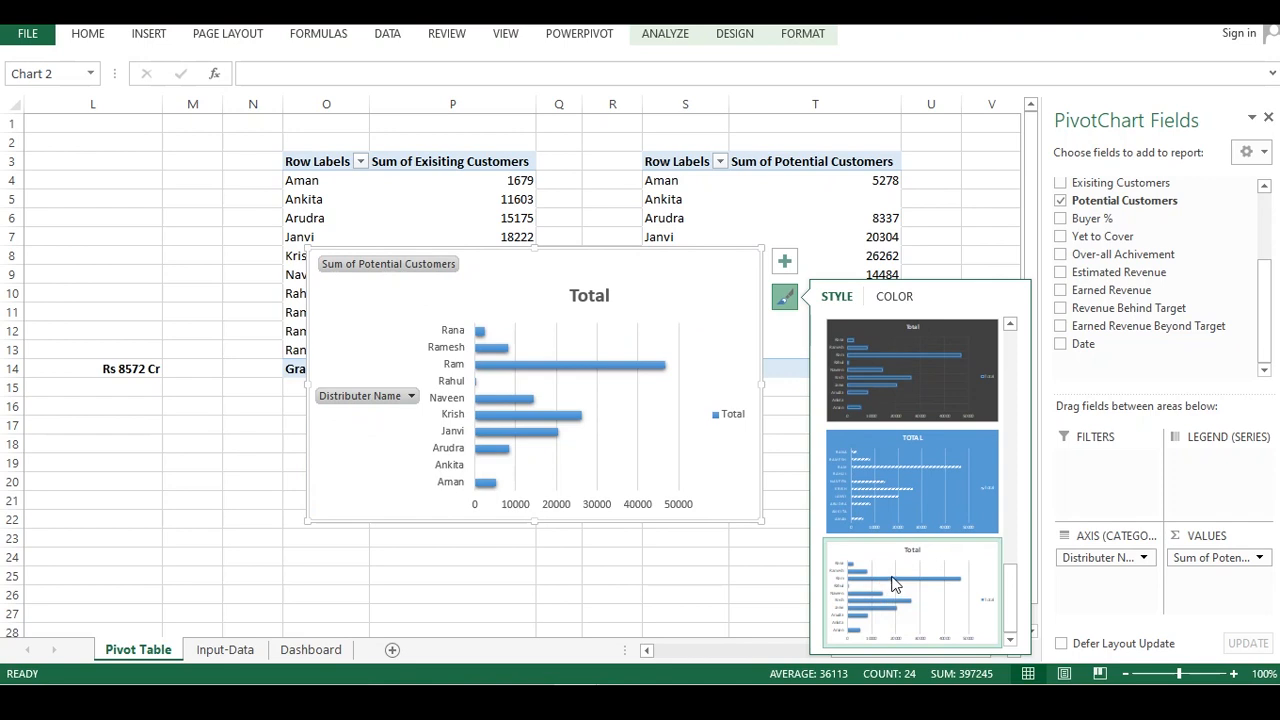
{"action": "left_click", "coordinate": [557, 590]}
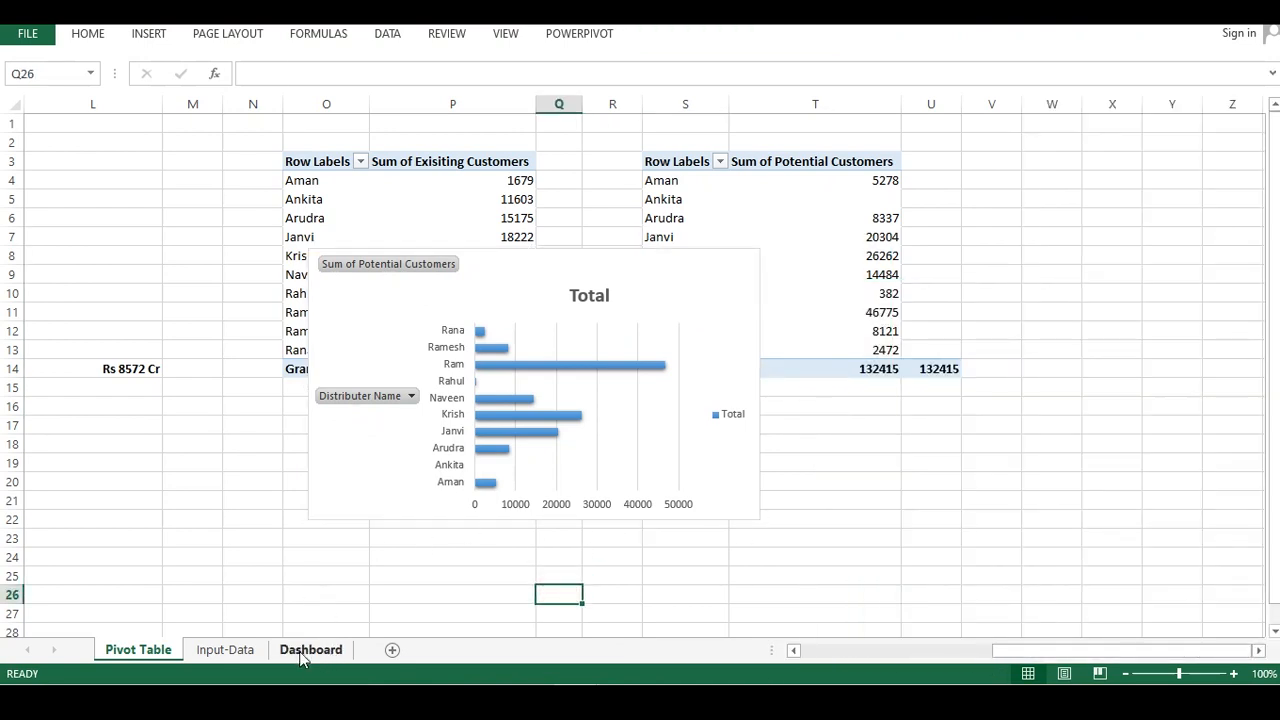
View the Dashboard sheet's chart panels before returning to the Pivot Table sheet
{"action": "left_click", "coordinate": [304, 650]}
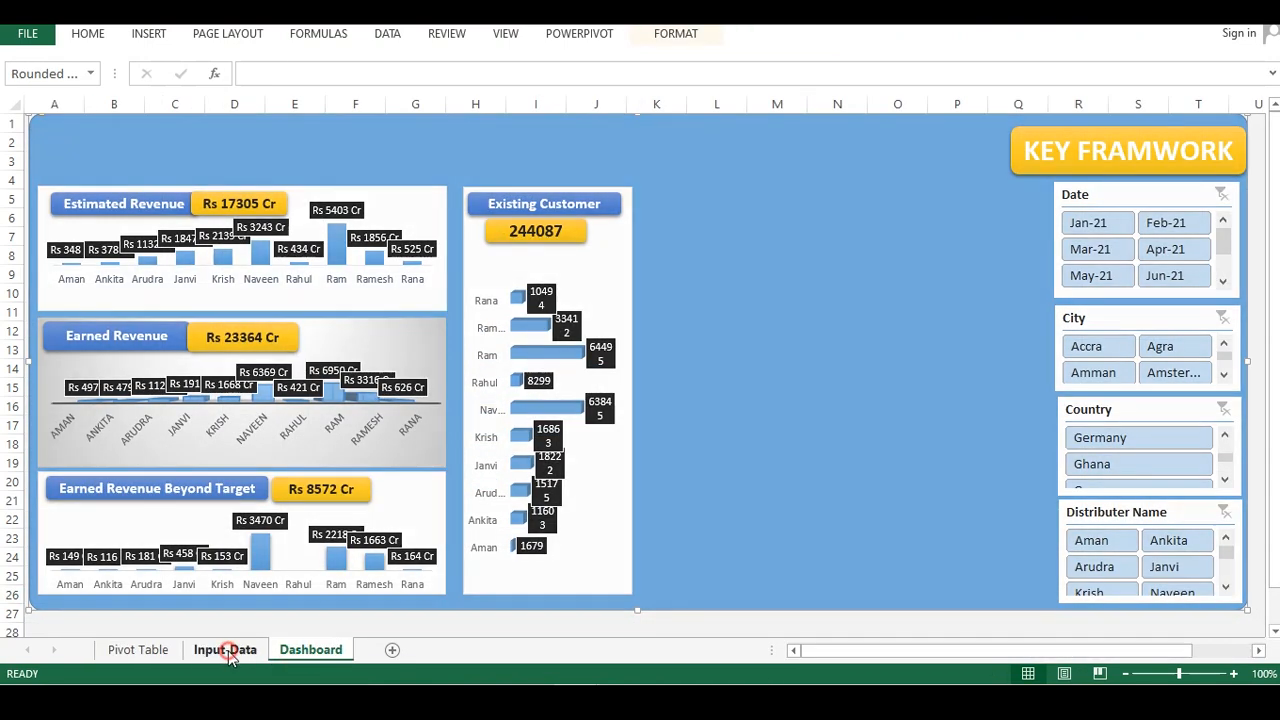
{"action": "left_click", "coordinate": [248, 651]}
{"action": "left_click", "coordinate": [138, 650]}
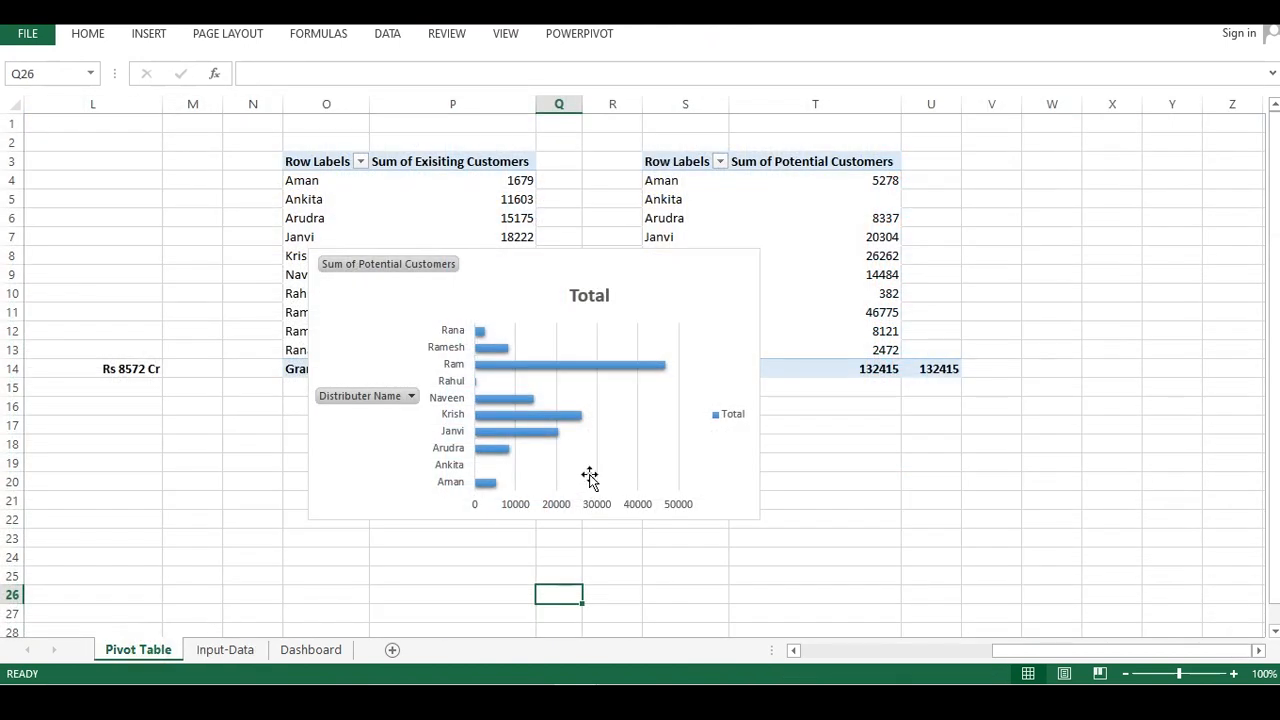
Browse the chart style gallery for the potential customers pivot chart
{"action": "left_click", "coordinate": [600, 432]}
{"action": "right_click", "coordinate": [596, 336]}
{"action": "key", "text": "Escape"}
{"action": "left_click", "coordinate": [784, 296]}
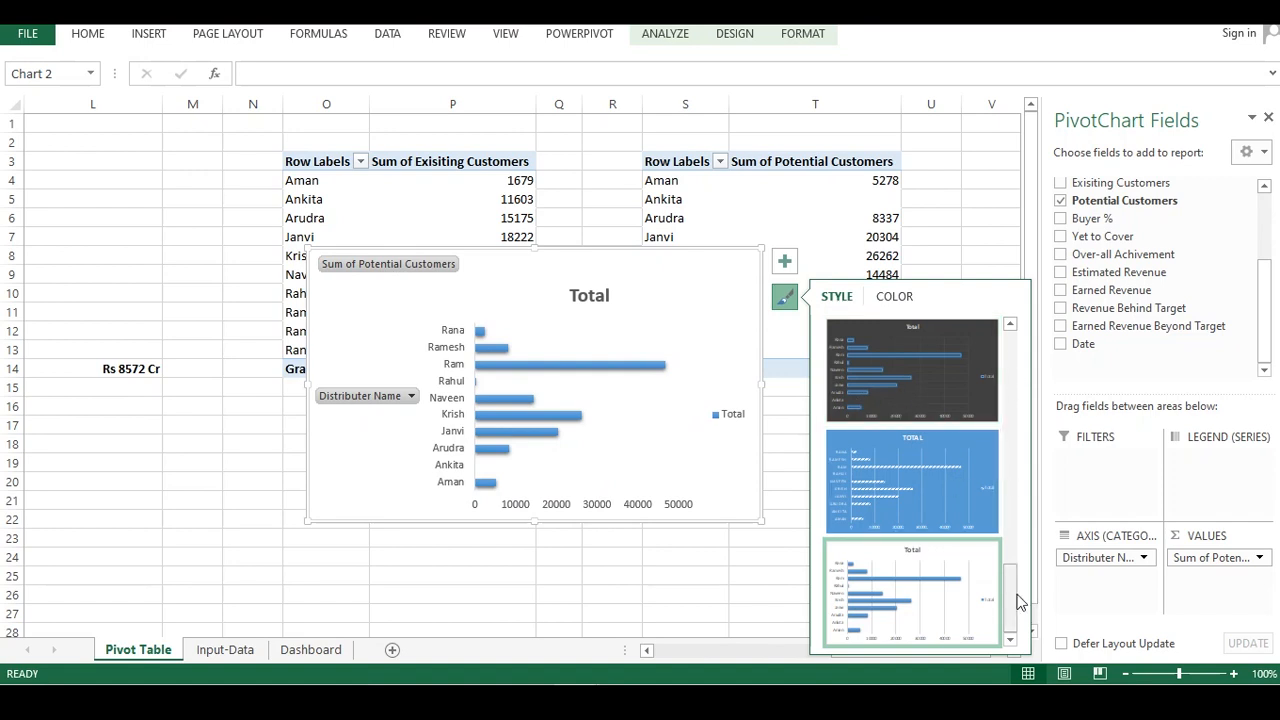
{"action": "left_click_drag", "start_coordinate": [1012, 598], "coordinate": [1040, 408]}
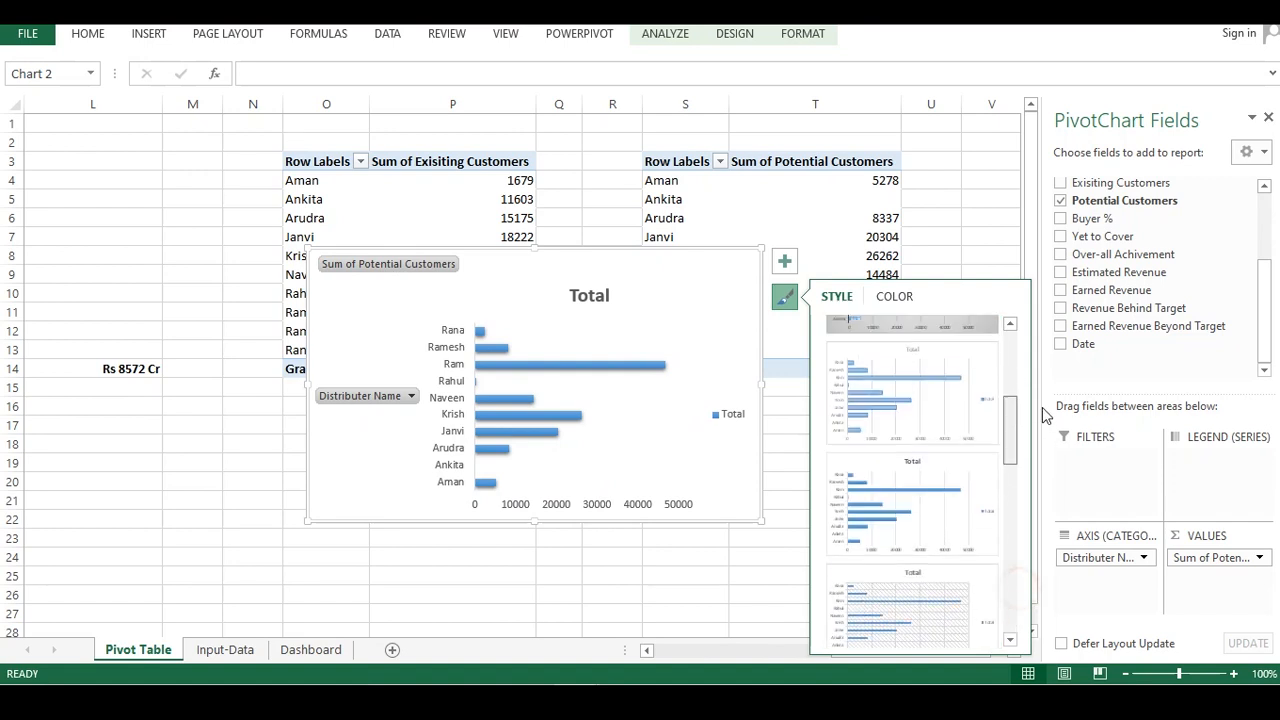
Fill the potential customers bars with blue
{"action": "left_click", "coordinate": [612, 366]}
{"action": "right_click", "coordinate": [627, 370]}
{"action": "left_click", "coordinate": [640, 310]}
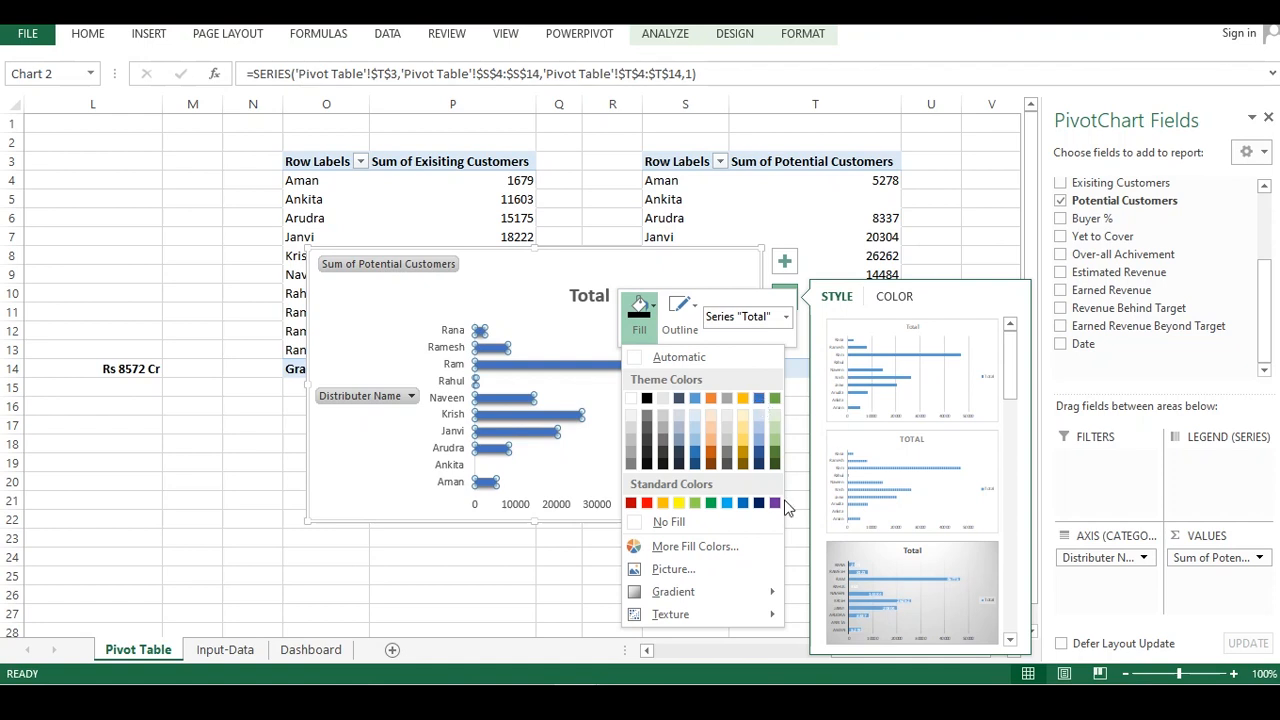
{"action": "left_click", "coordinate": [731, 503]}
{"action": "left_click", "coordinate": [560, 543]}
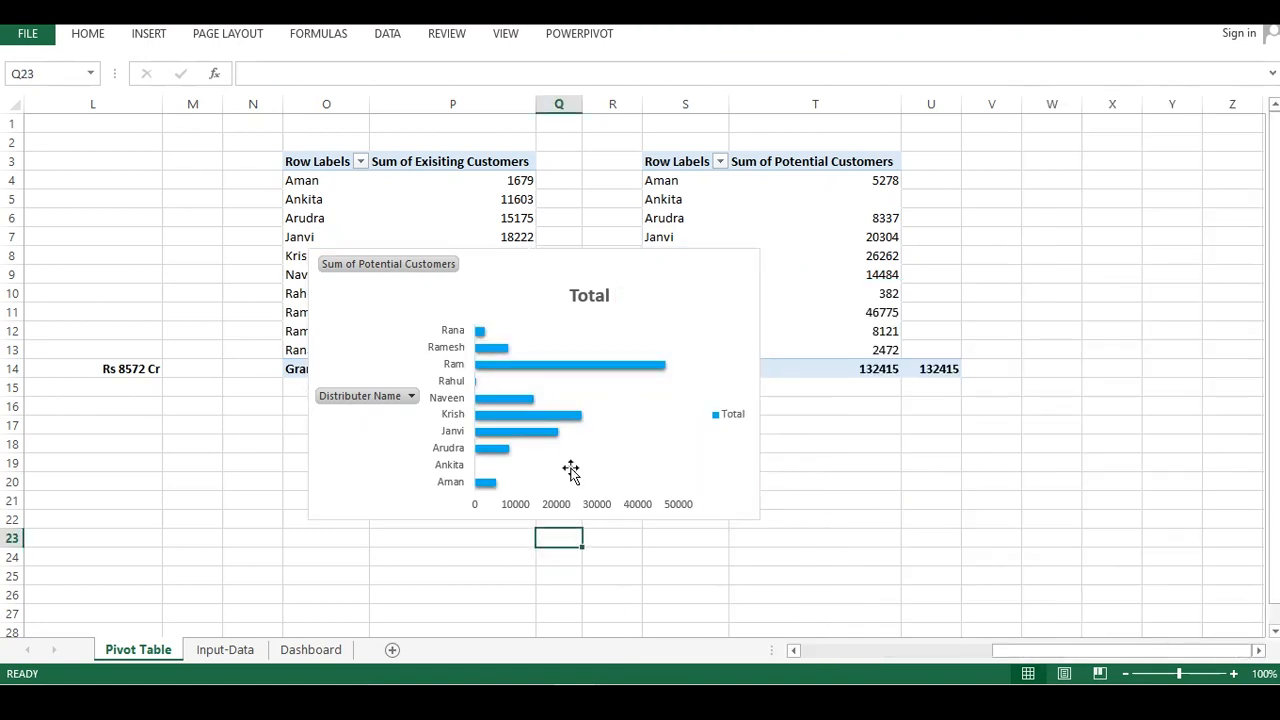
Fill the potential customers bars with yellow
{"action": "left_click", "coordinate": [549, 375]}
{"action": "right_click", "coordinate": [549, 369]}
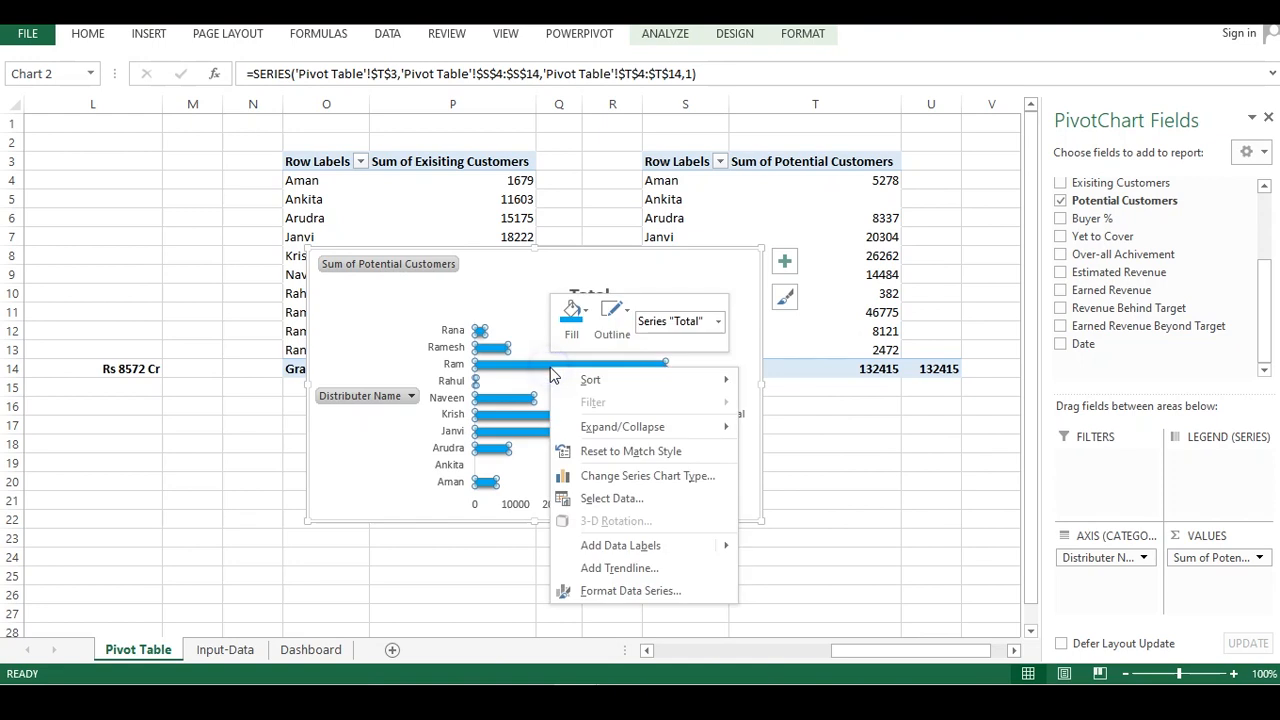
{"action": "left_click", "coordinate": [575, 313]}
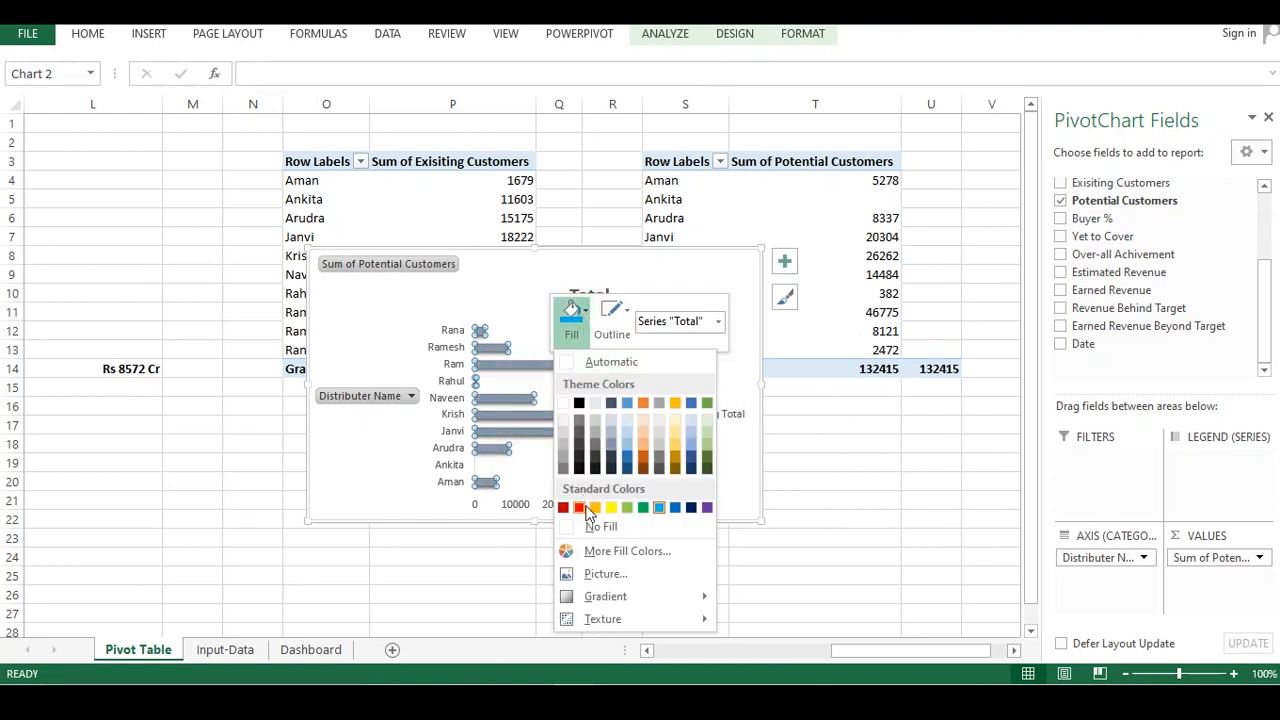
{"action": "left_click", "coordinate": [611, 507]}
{"action": "left_click", "coordinate": [506, 560]}
Hide all field buttons on the chart and delete its horizontal value axis
{"action": "left_click", "coordinate": [597, 408]}
{"action": "right_click", "coordinate": [405, 275]}
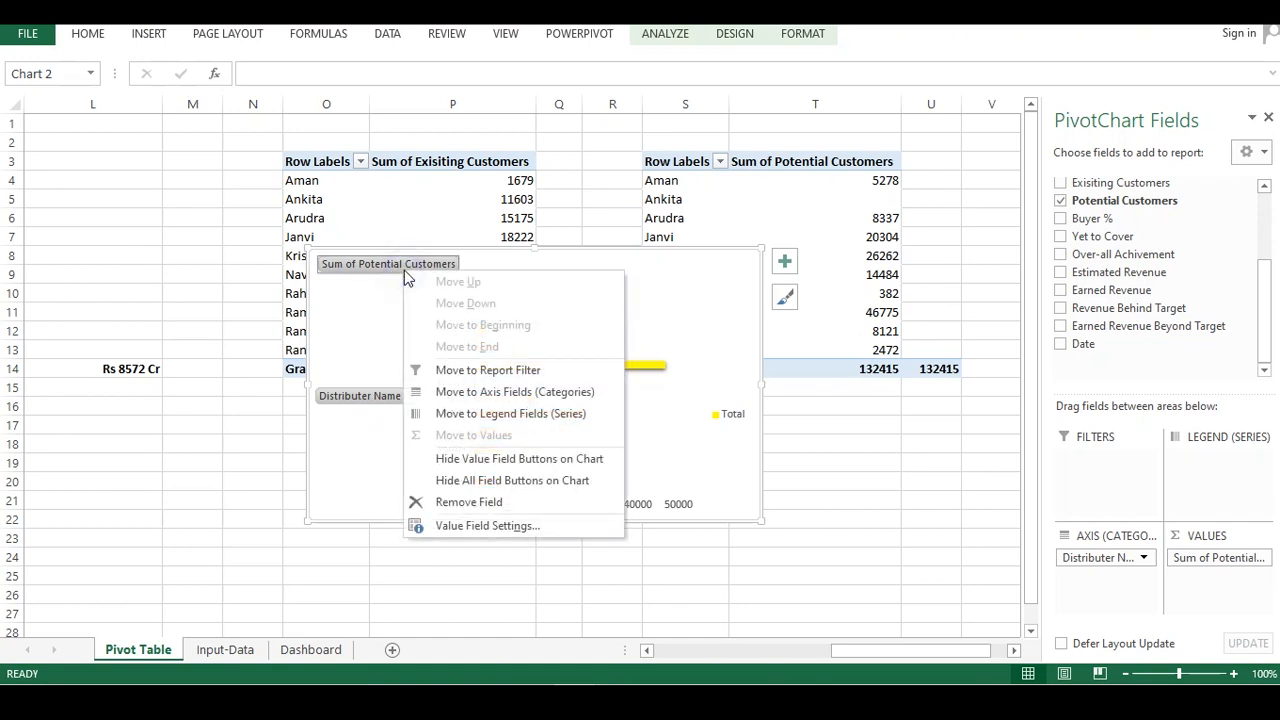
{"action": "left_click", "coordinate": [470, 480]}
{"action": "left_click", "coordinate": [437, 505]}
{"action": "right_click", "coordinate": [437, 505]}
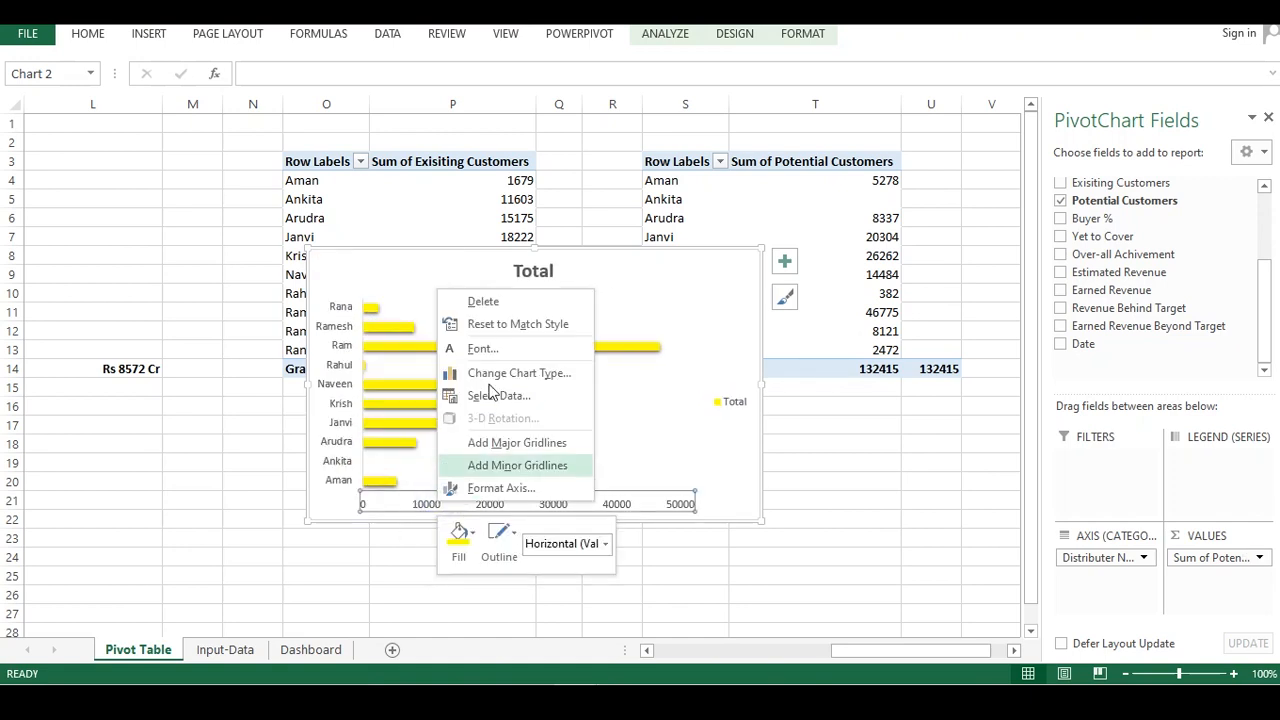
{"action": "left_click", "coordinate": [485, 300]}
Delete the chart title and the legend from the potential customers chart
{"action": "left_click", "coordinate": [541, 280]}
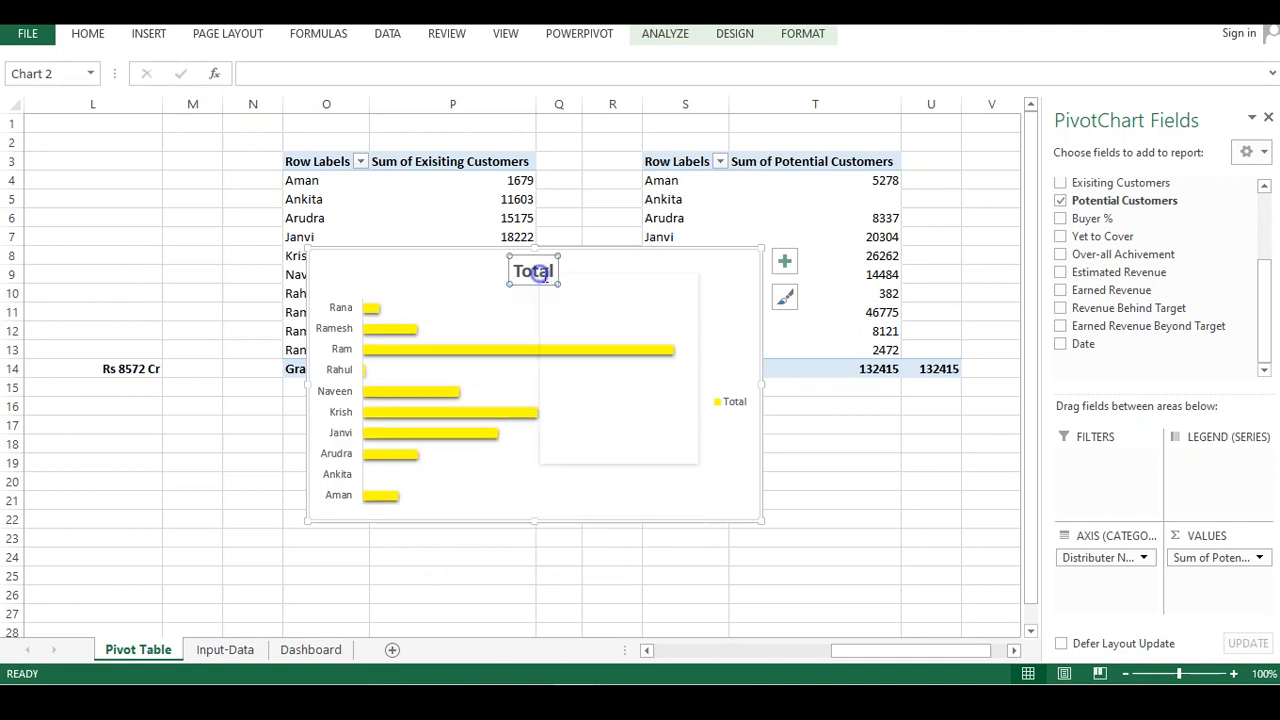
{"action": "right_click", "coordinate": [541, 280]}
{"action": "left_click", "coordinate": [580, 287]}
{"action": "right_click", "coordinate": [745, 388]}
{"action": "left_click", "coordinate": [770, 396]}
Add data labels to the bars and give them a black fill and an outline
{"action": "right_click", "coordinate": [592, 335]}
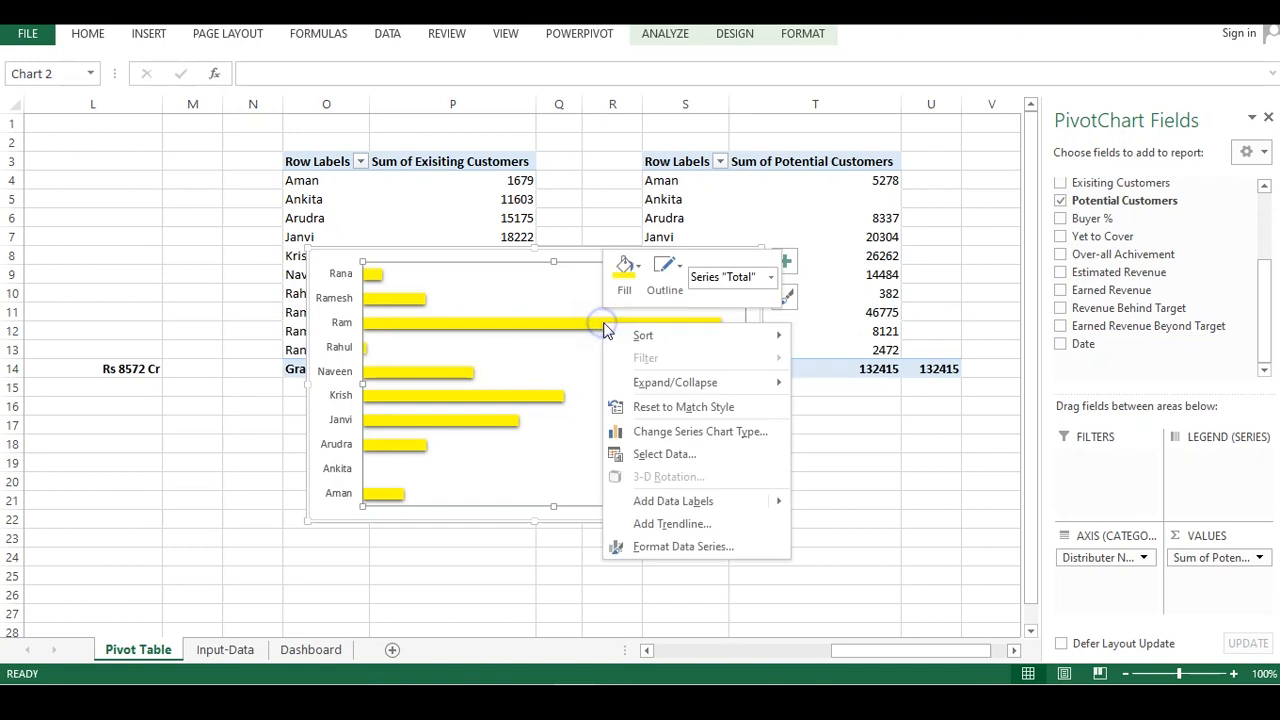
{"action": "left_click", "coordinate": [694, 498]}
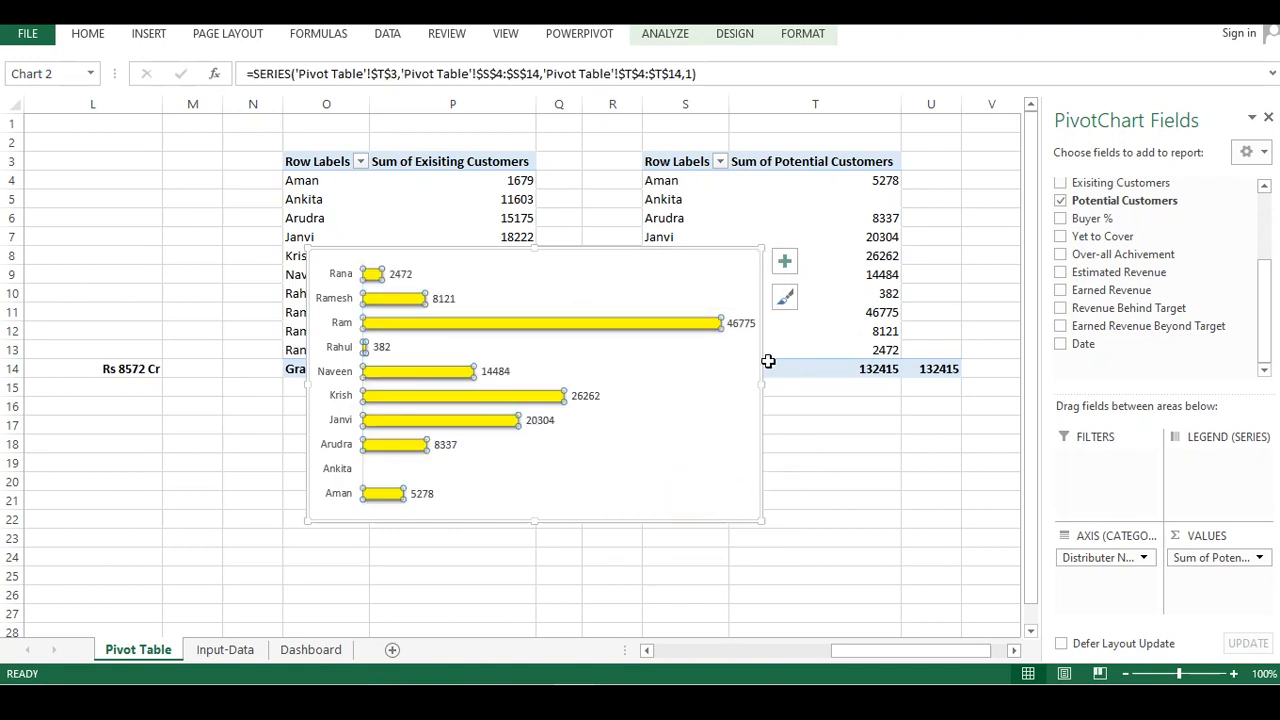
{"action": "right_click", "coordinate": [737, 325]}
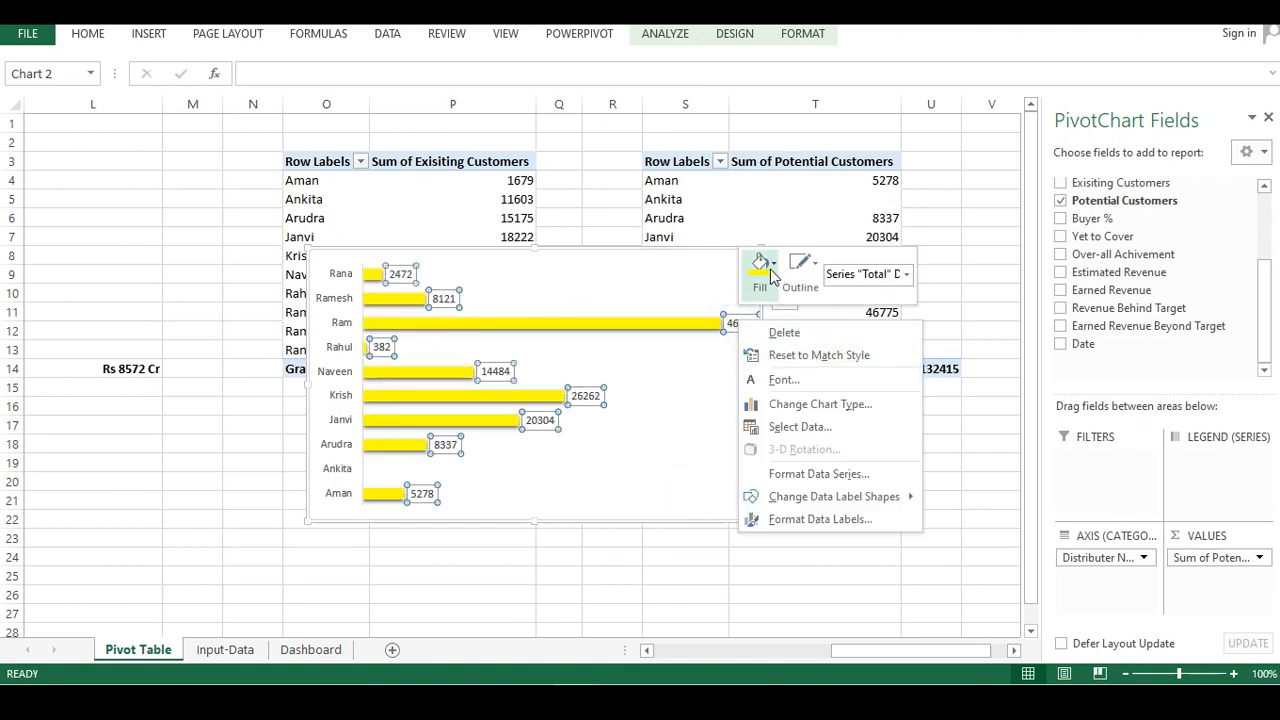
{"action": "left_click", "coordinate": [763, 270]}
{"action": "left_click", "coordinate": [766, 345]}
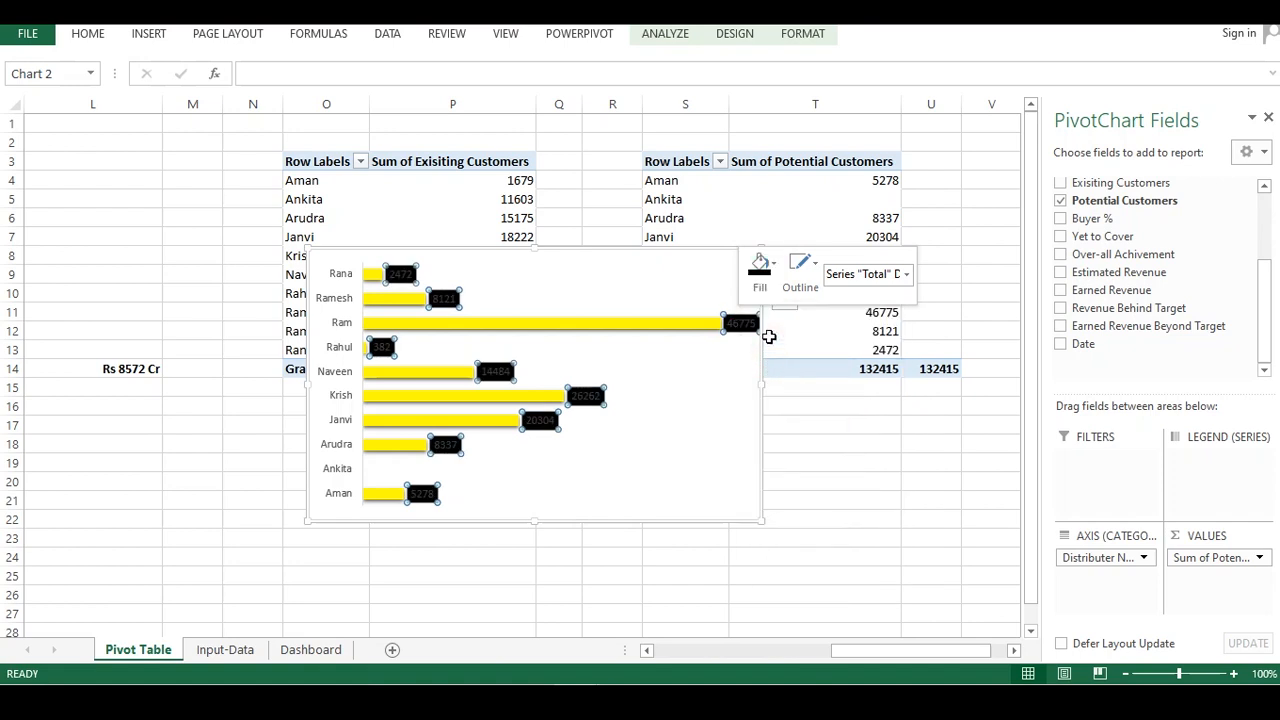
{"action": "left_click", "coordinate": [806, 283]}
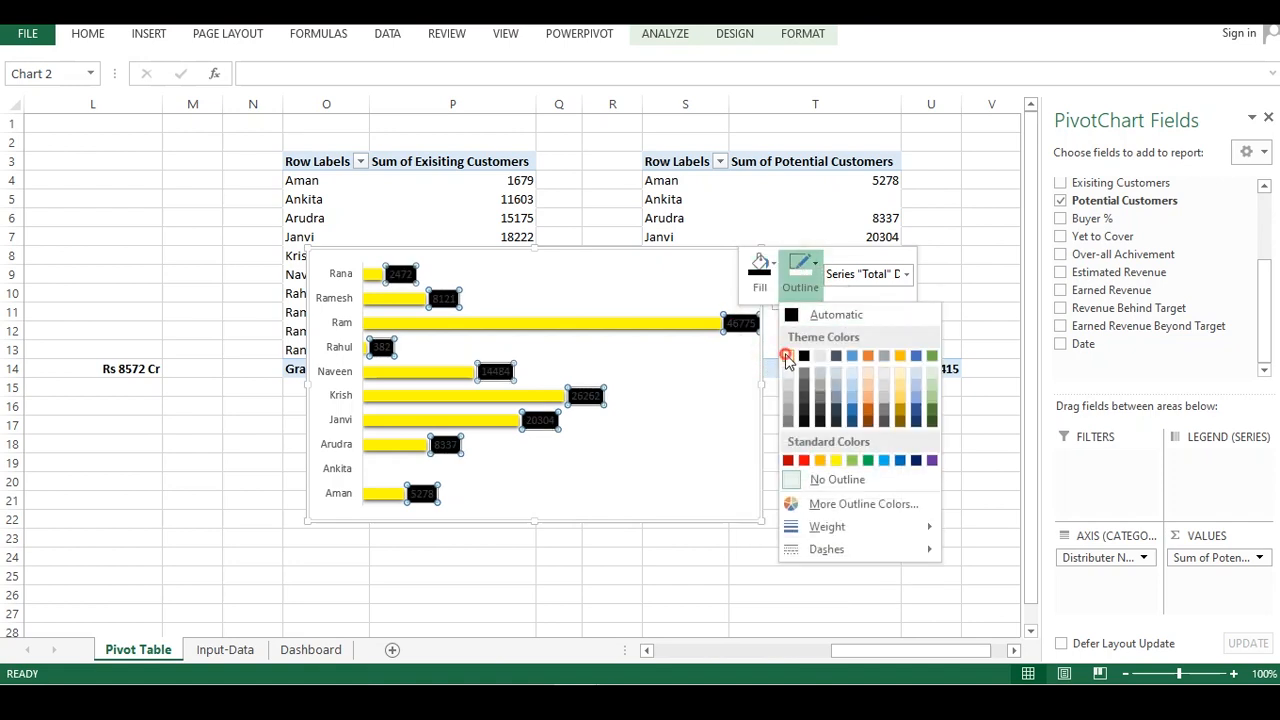
{"action": "left_click", "coordinate": [789, 361]}
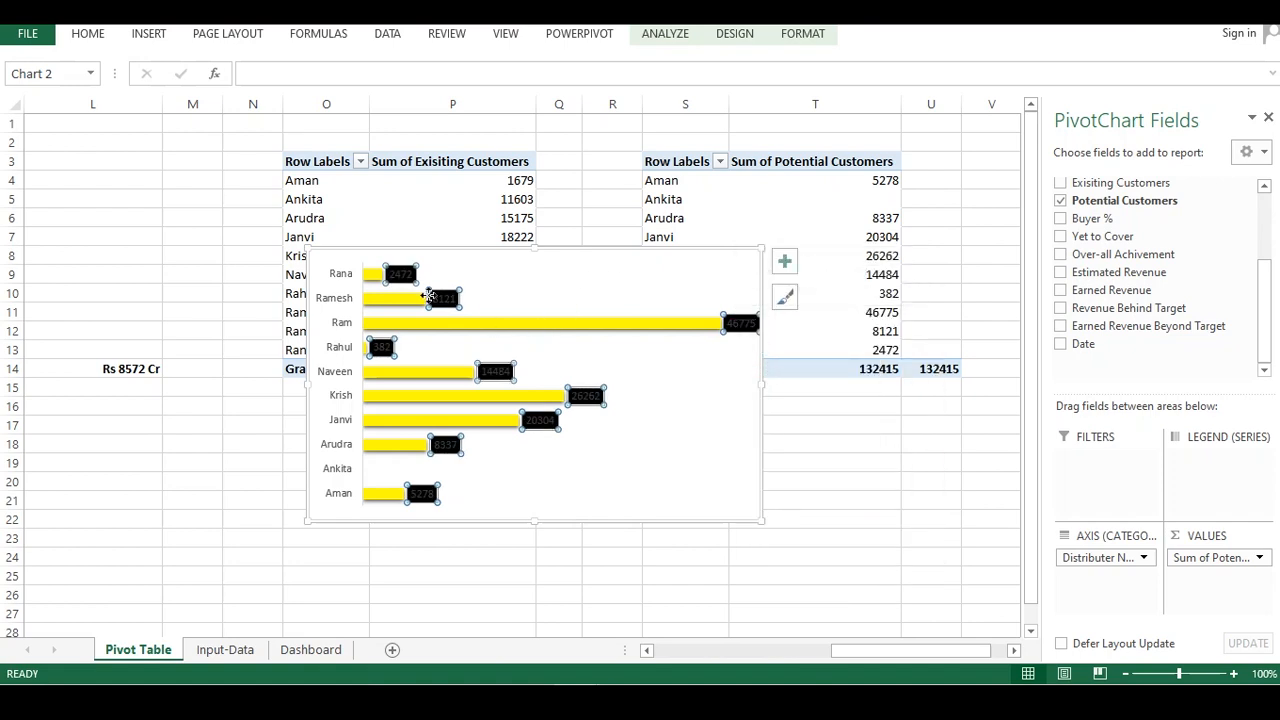
Set the data label font colour to white
{"action": "right_click", "coordinate": [427, 296]}
{"action": "left_click", "coordinate": [458, 352]}
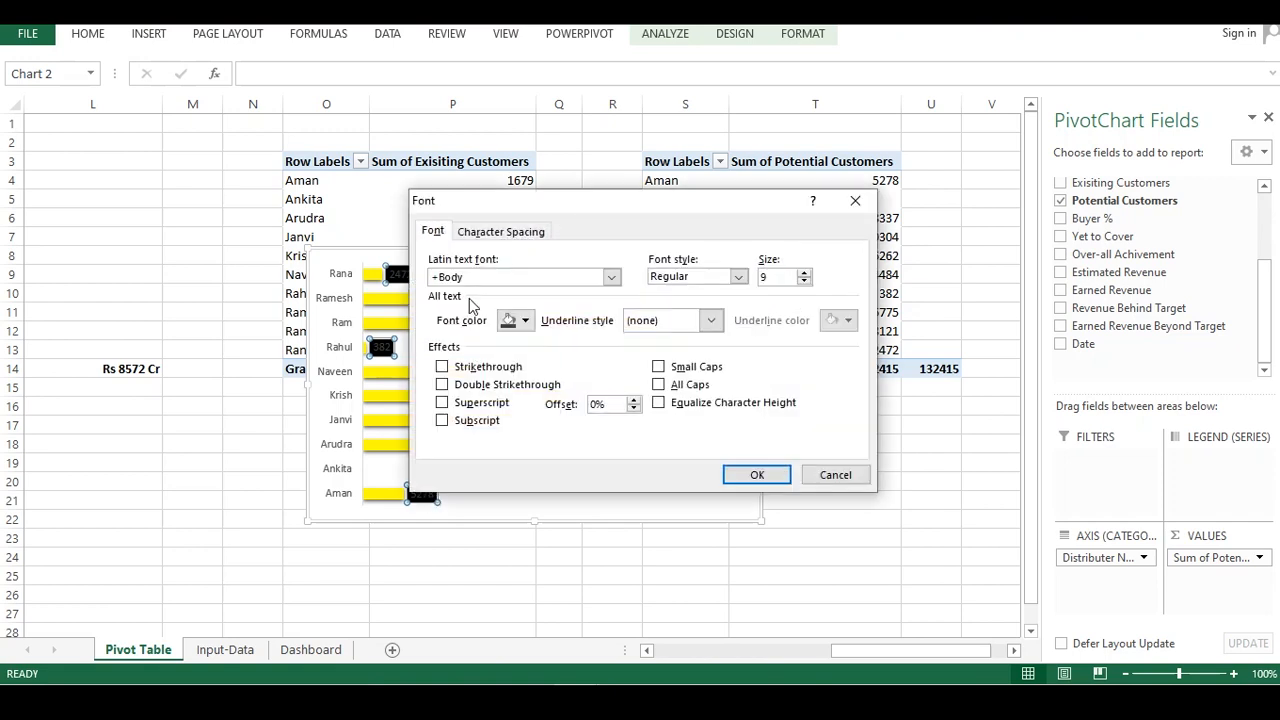
{"action": "left_click", "coordinate": [522, 321]}
{"action": "left_click", "coordinate": [502, 381]}
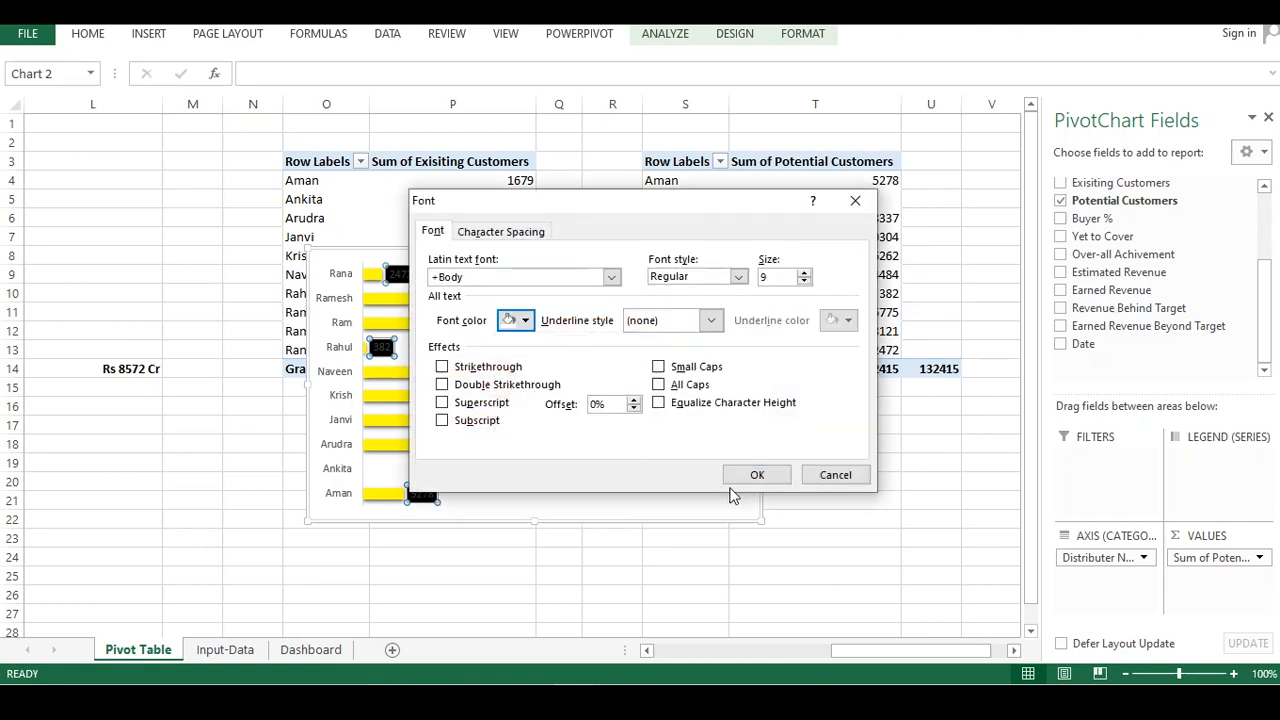
{"action": "left_click", "coordinate": [745, 475]}
{"action": "left_click", "coordinate": [574, 560]}
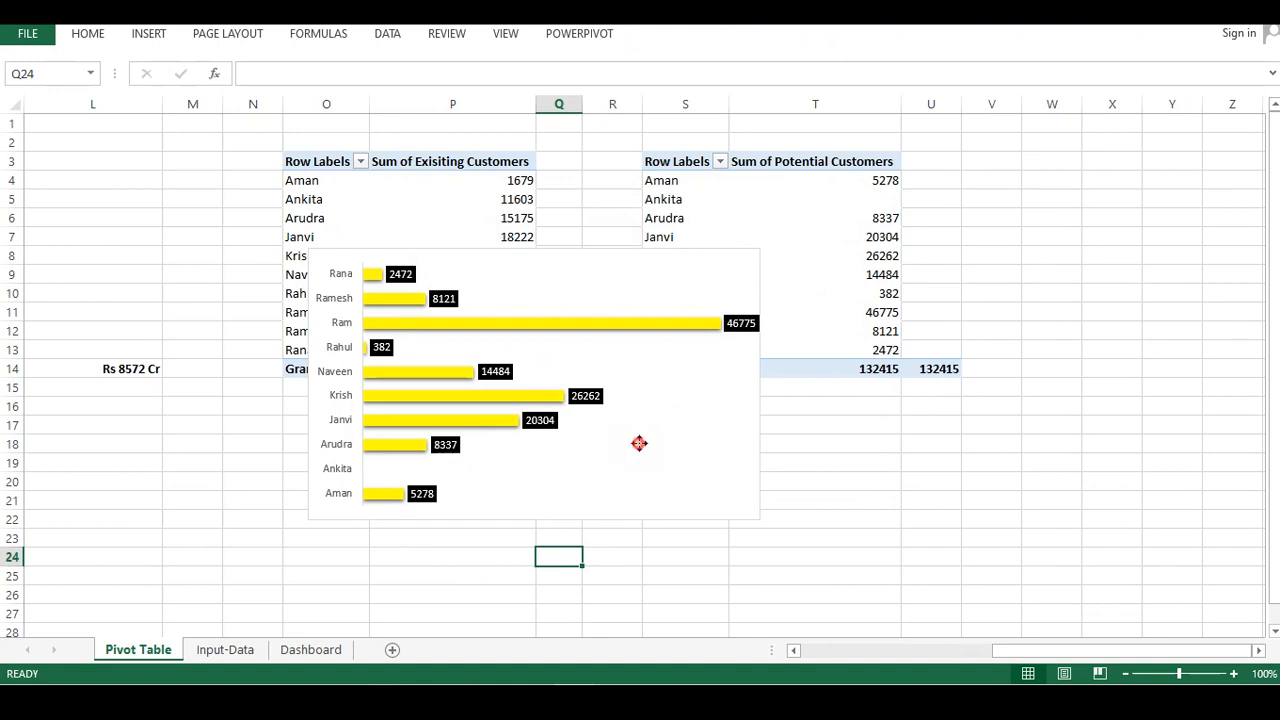
Narrow the potential customers chart, move it to the Dashboard sheet, and size it beside the Existing Customer panel
{"action": "left_click", "coordinate": [639, 443]}
{"action": "left_click_drag", "start_coordinate": [763, 384], "coordinate": [510, 438]}
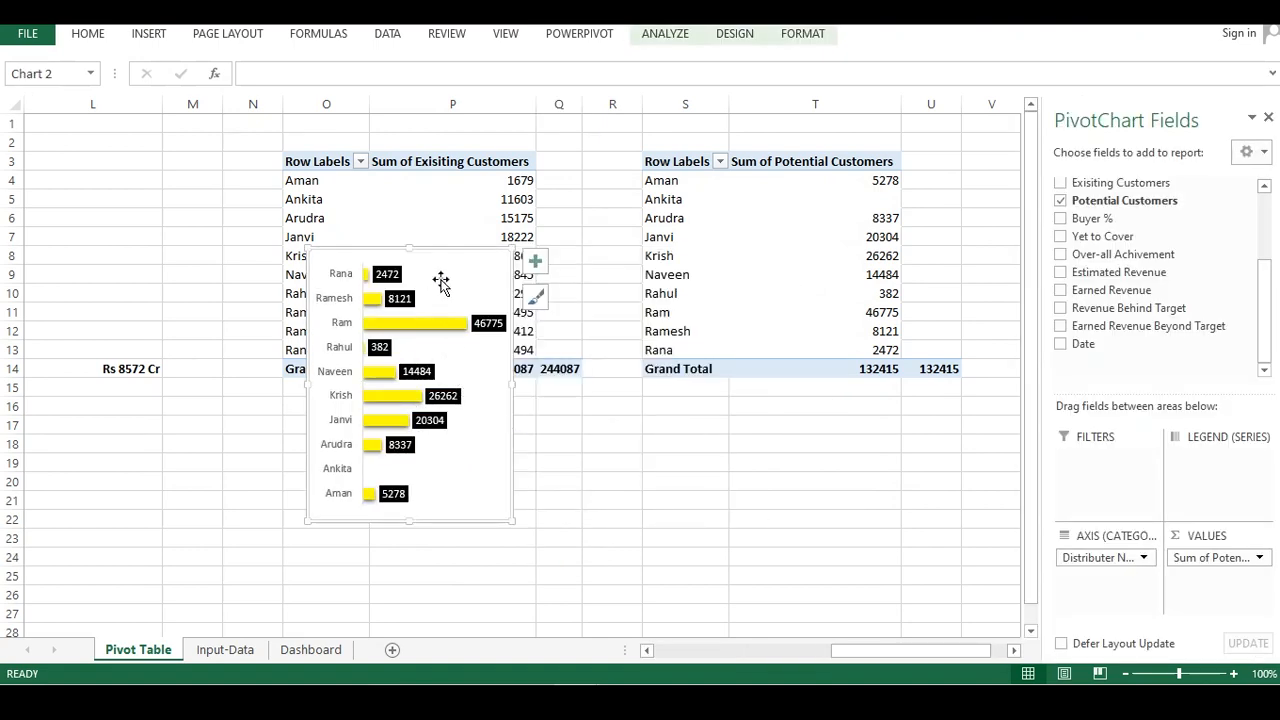
{"action": "key", "text": "Delete"}
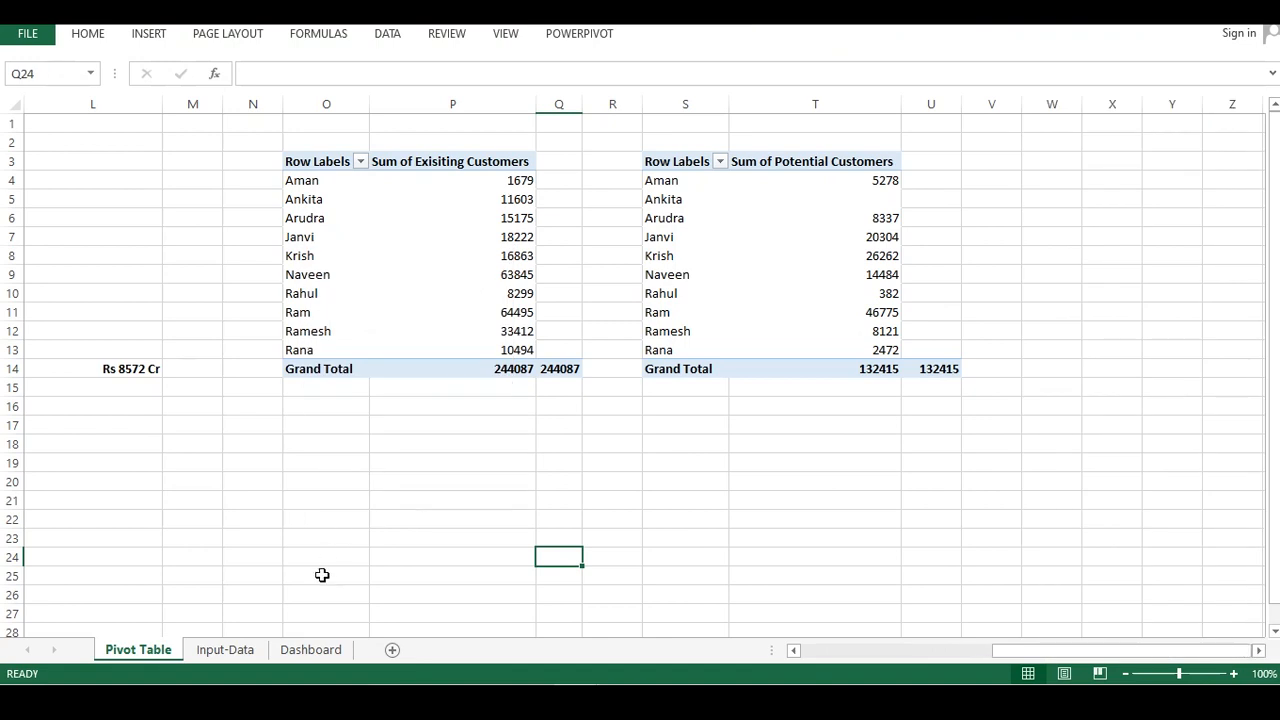
{"action": "left_click", "coordinate": [245, 652]}
{"action": "left_click", "coordinate": [318, 650]}
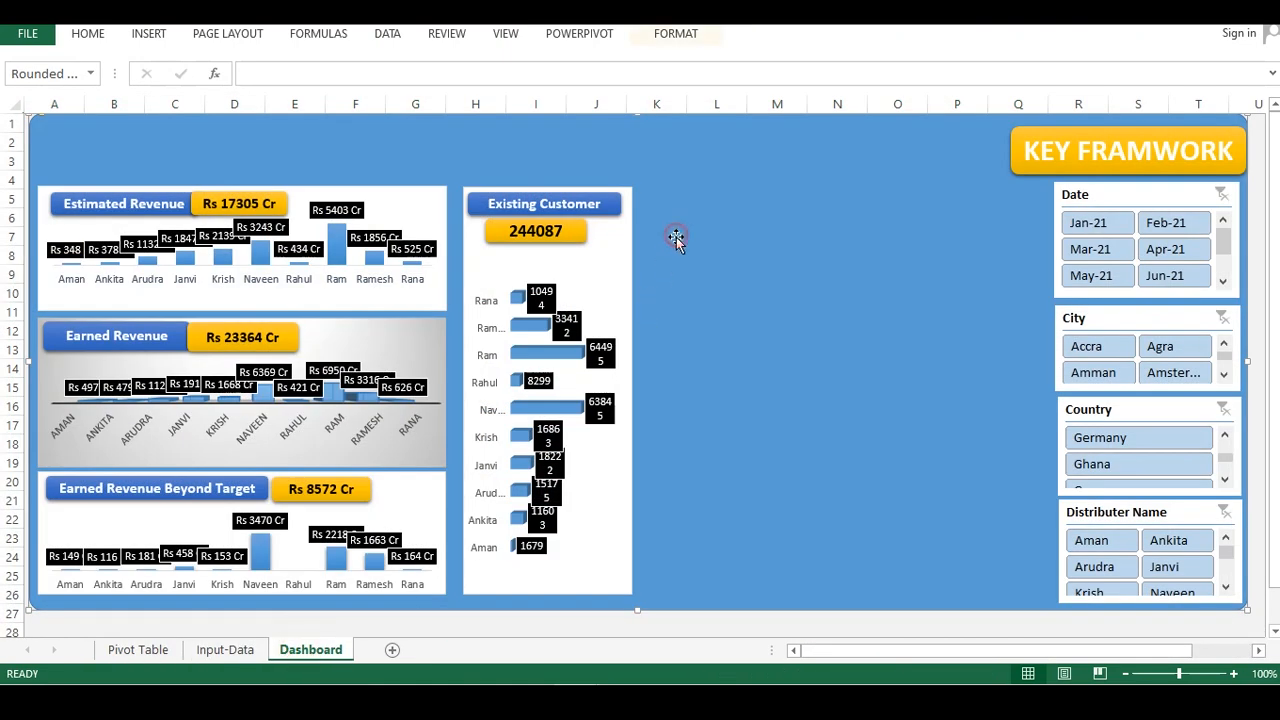
{"action": "key", "text": "ctrl+v"}
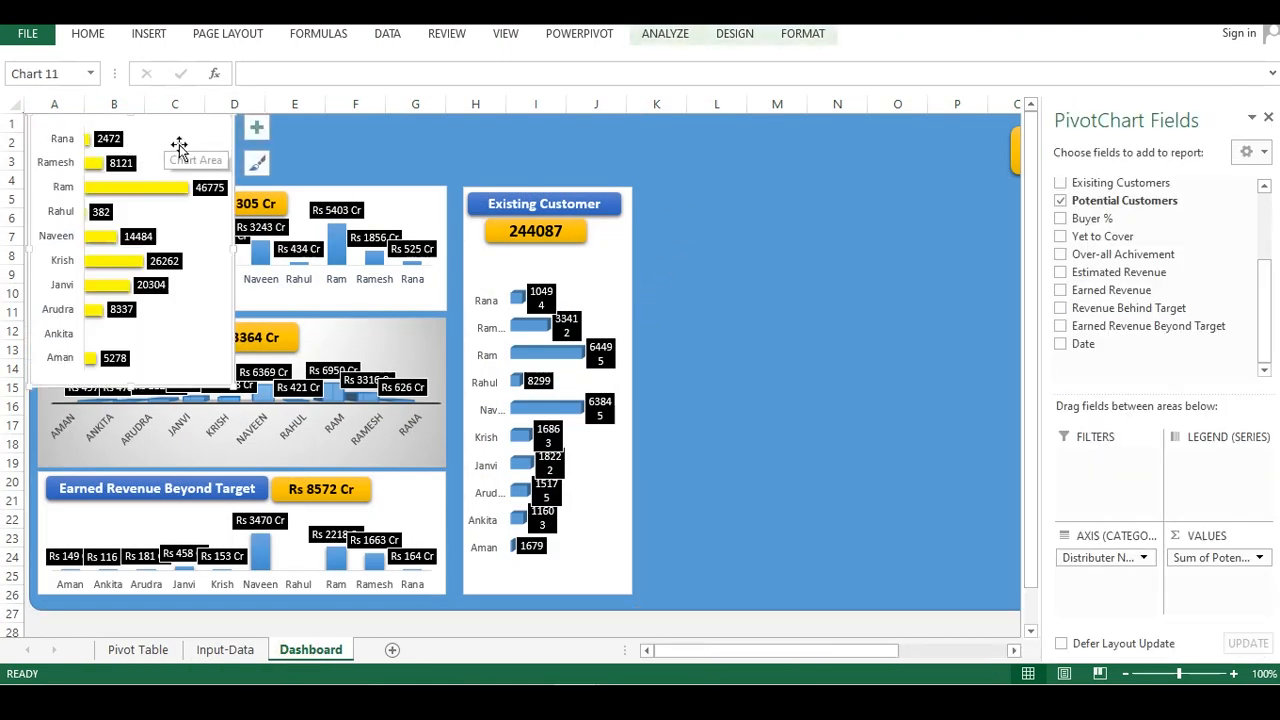
{"action": "mouse_move", "coordinate": [231, 136]}
{"action": "left_mouse_down"}
{"action": "mouse_move", "coordinate": [734, 214]}
{"action": "mouse_move", "coordinate": [854, 206]}
{"action": "mouse_move", "coordinate": [842, 208]}
{"action": "left_mouse_up"}
{"action": "left_click_drag", "start_coordinate": [842, 459], "coordinate": [835, 590]}
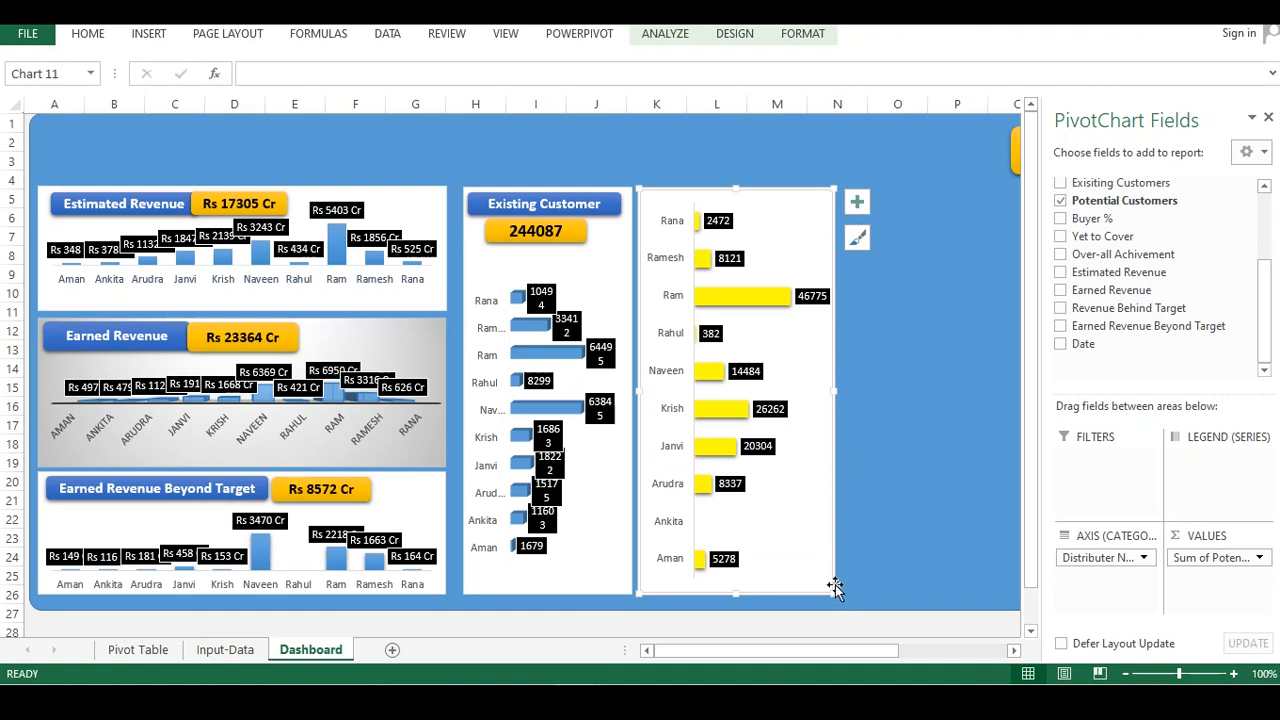
{"action": "left_click", "coordinate": [930, 308]}
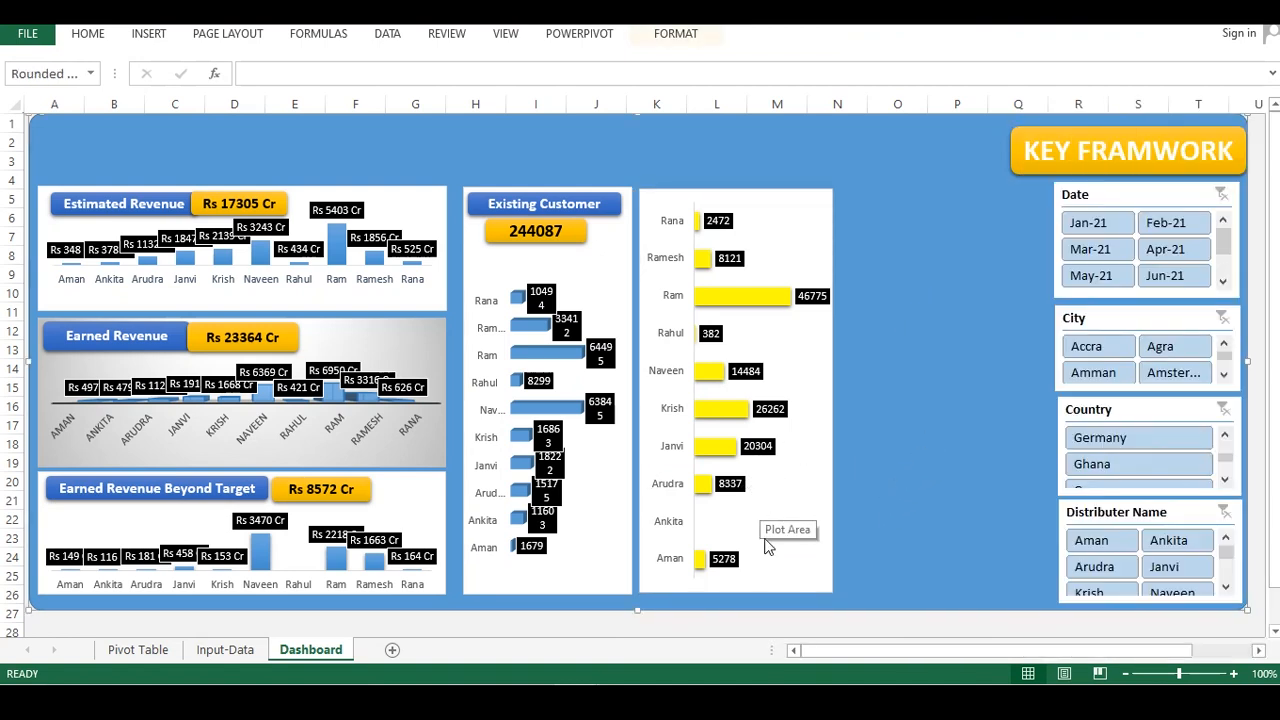
Lower the plot area of the potential customers chart to leave room for a heading
{"action": "left_click", "coordinate": [681, 199]}
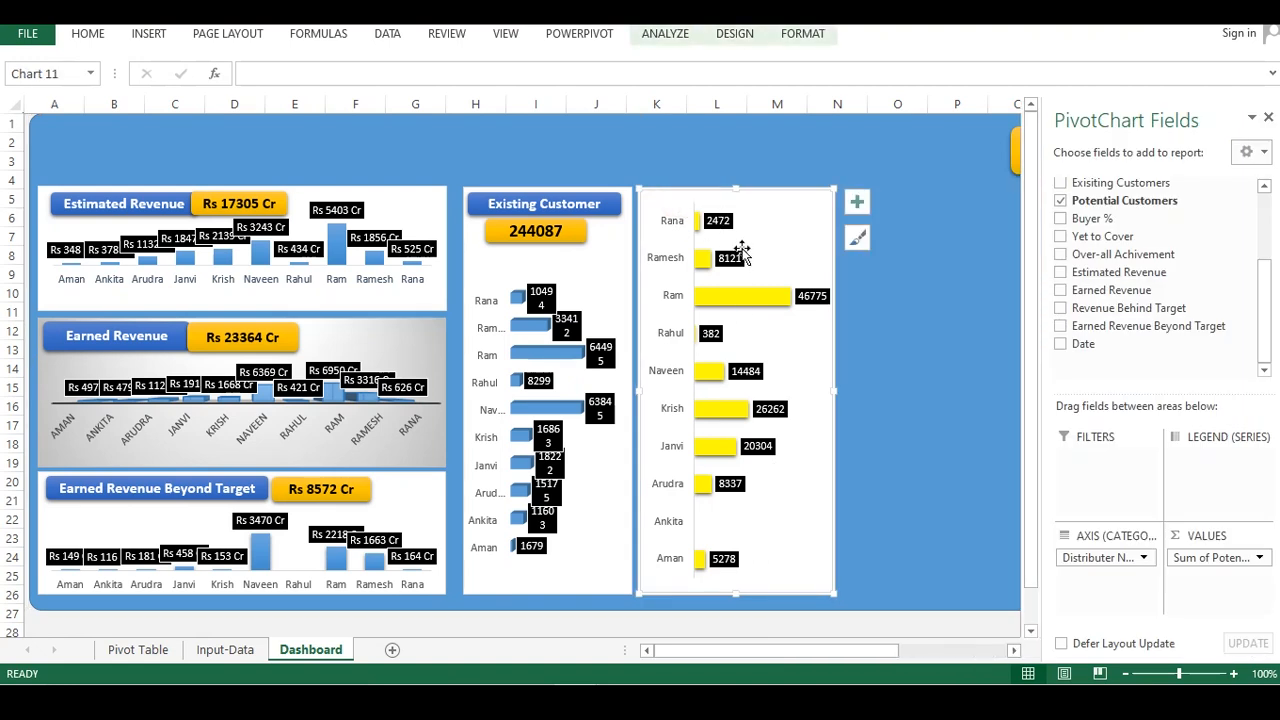
{"action": "left_click", "coordinate": [594, 209]}
{"action": "left_click", "coordinate": [757, 203]}
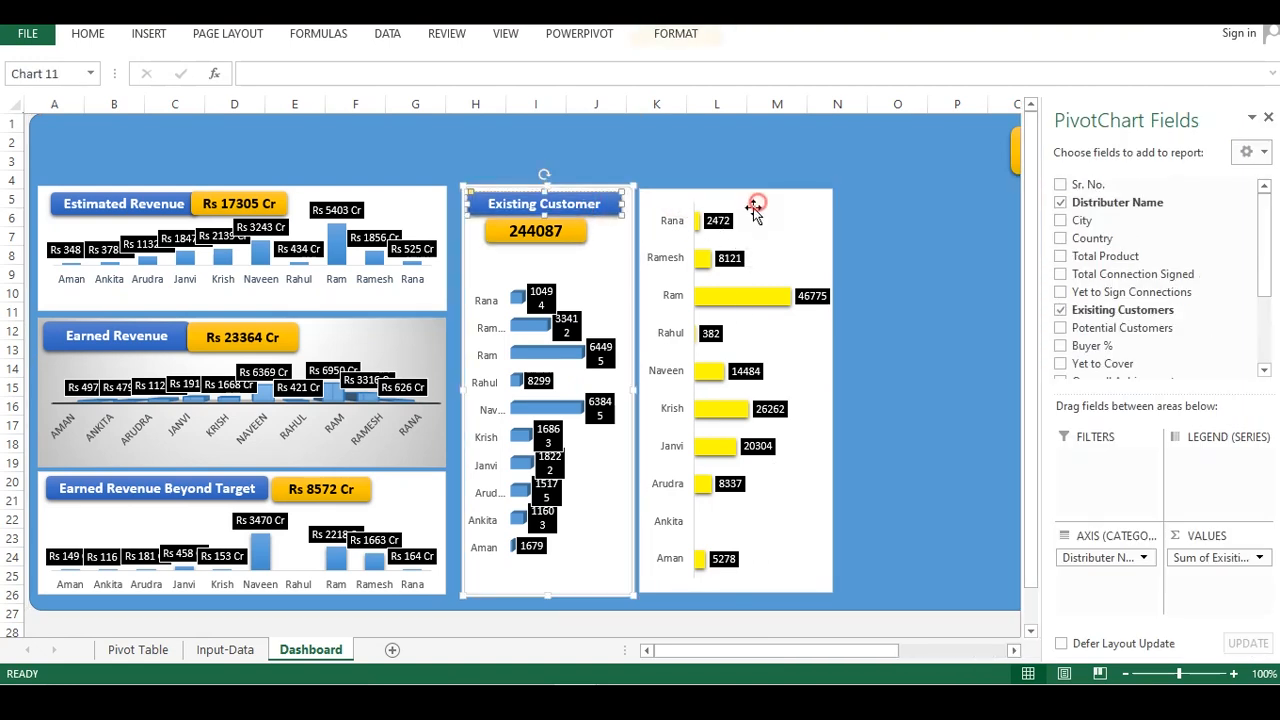
{"action": "left_click_drag", "start_coordinate": [754, 203], "coordinate": [756, 244]}
Copy the Existing Customer heading and value boxes onto the new chart, relabelling the heading Potential Customer
{"action": "left_click", "coordinate": [597, 230]}
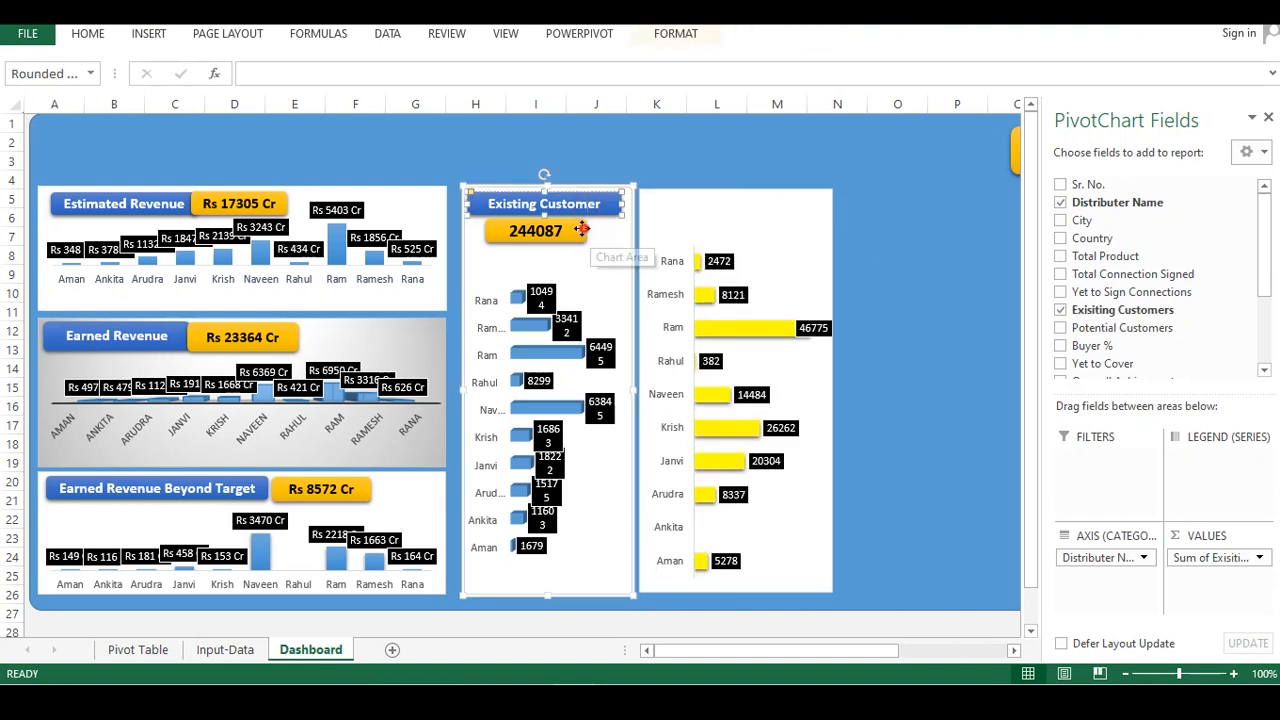
{"action": "left_click_drag", "start_coordinate": [590, 237], "coordinate": [585, 229]}
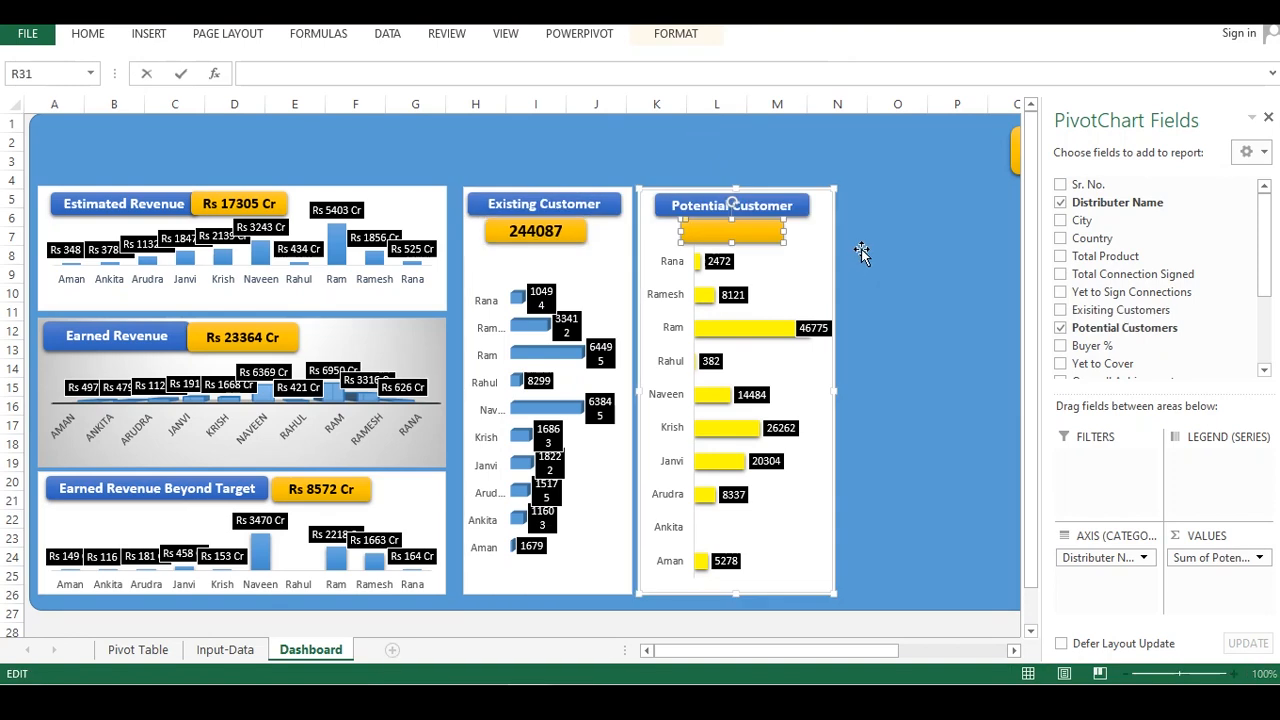
{"action": "left_click", "coordinate": [730, 238]}
{"action": "left_click", "coordinate": [727, 233]}
{"action": "left_click", "coordinate": [740, 213]}
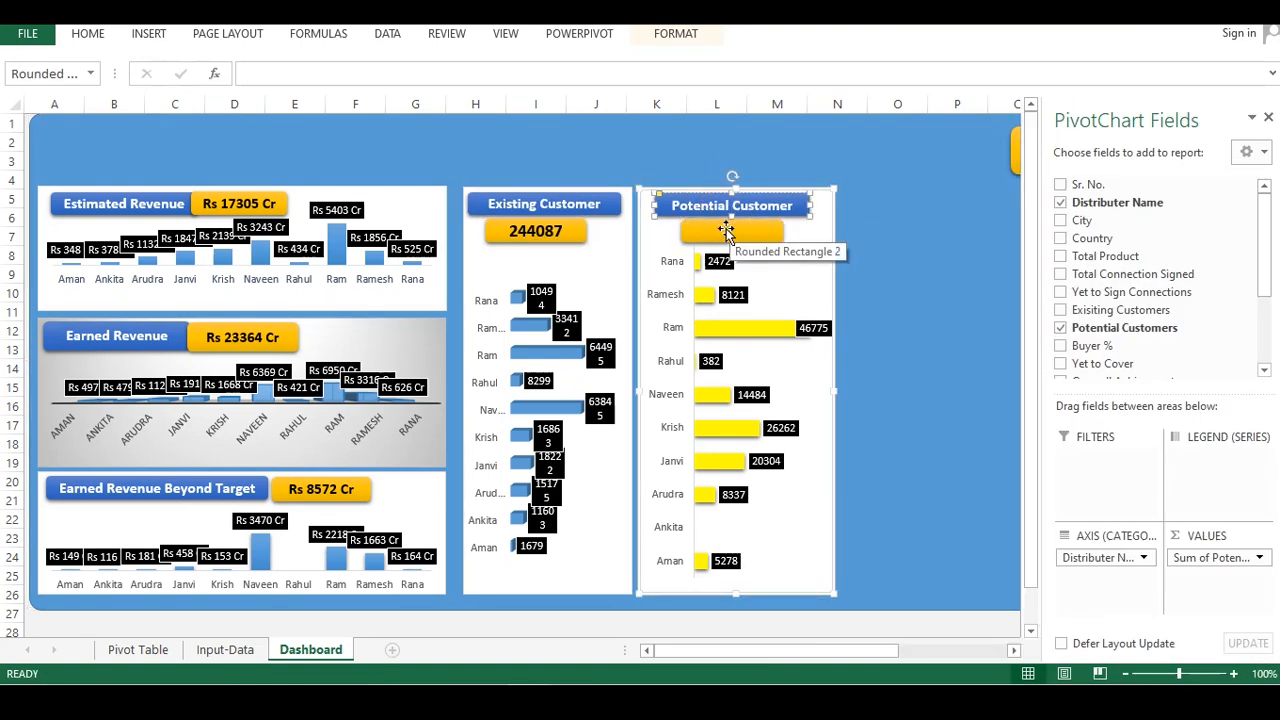
Widen and reposition the orange value box under the Potential Customer heading
{"action": "left_click", "coordinate": [721, 232]}
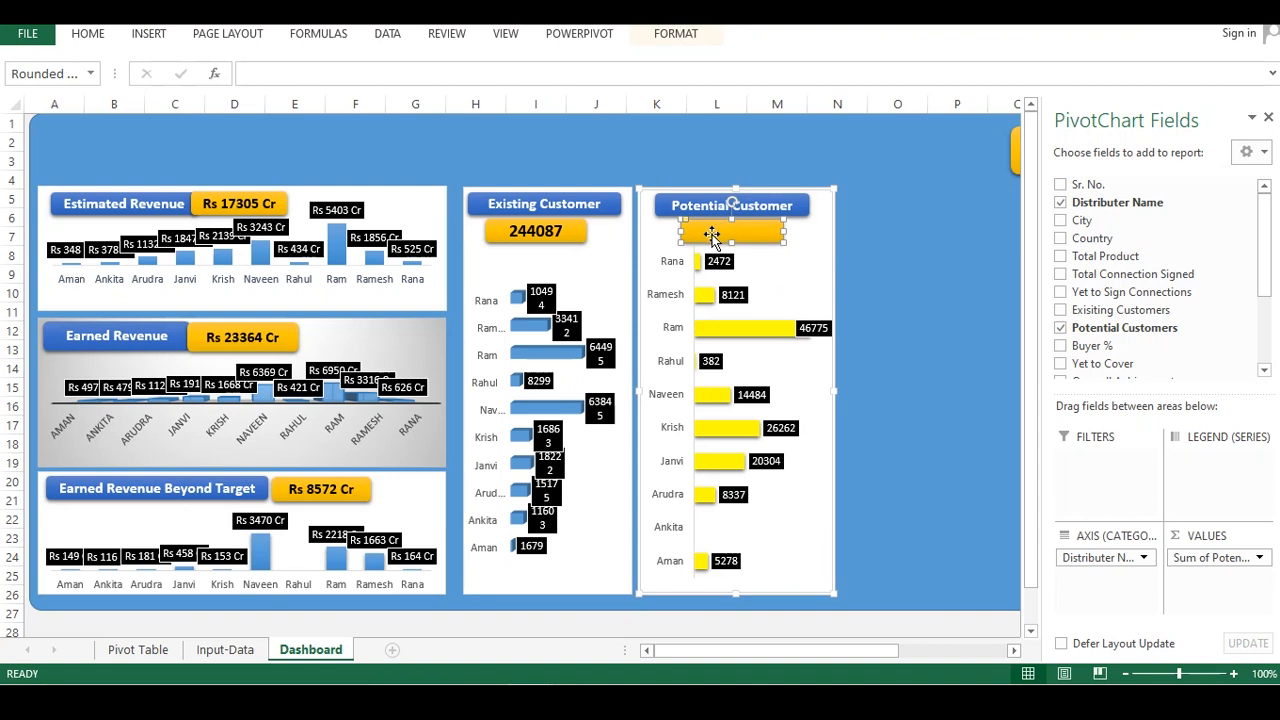
{"action": "left_click_drag", "start_coordinate": [782, 232], "coordinate": [800, 232]}
{"action": "left_click_drag", "start_coordinate": [705, 222], "coordinate": [708, 228]}
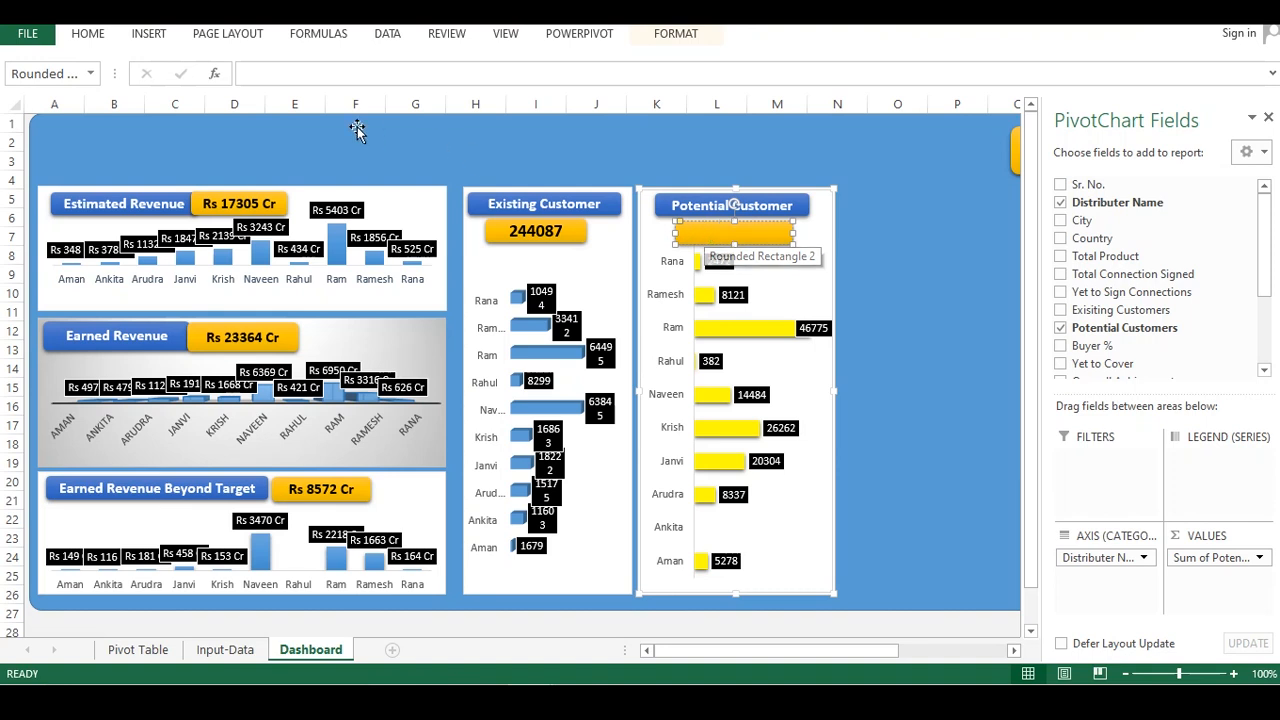
Link the Potential Customer value box to cell U14 on the Pivot Table sheet
{"action": "left_click", "coordinate": [306, 75]}
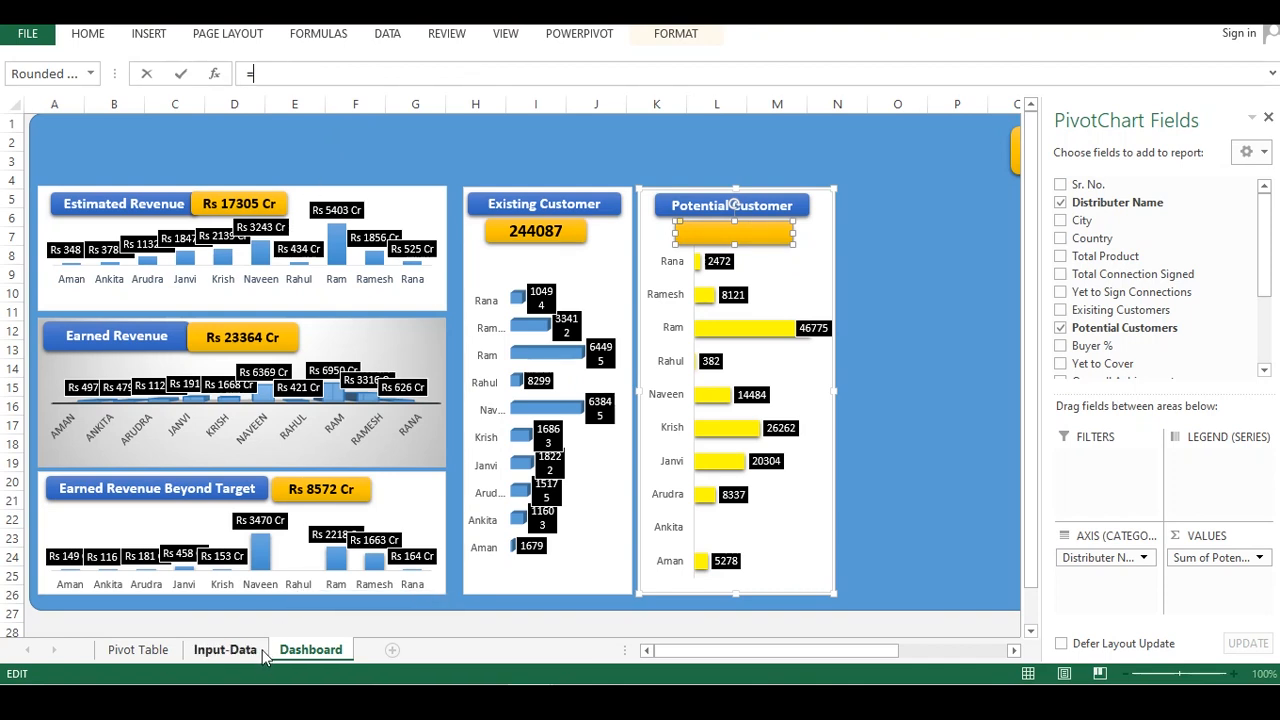
{"action": "left_click", "coordinate": [168, 651]}
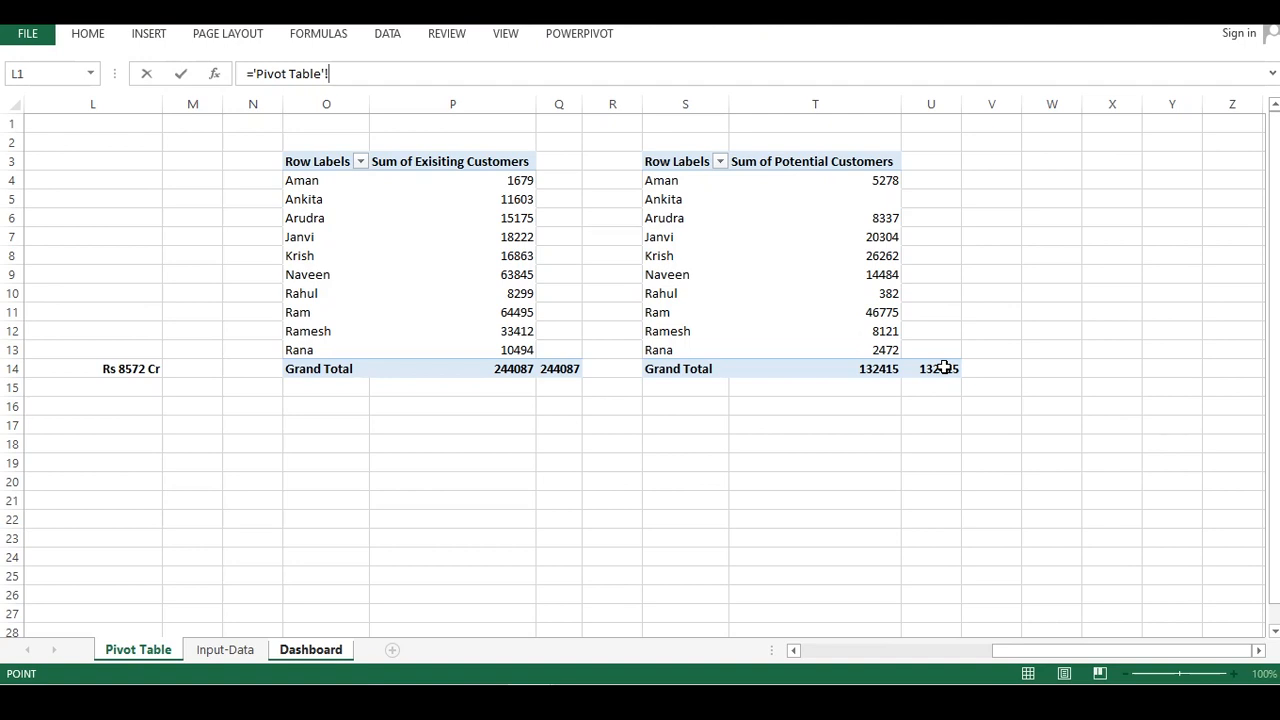
{"action": "left_click", "coordinate": [940, 368]}
{"action": "key", "text": "Return"}
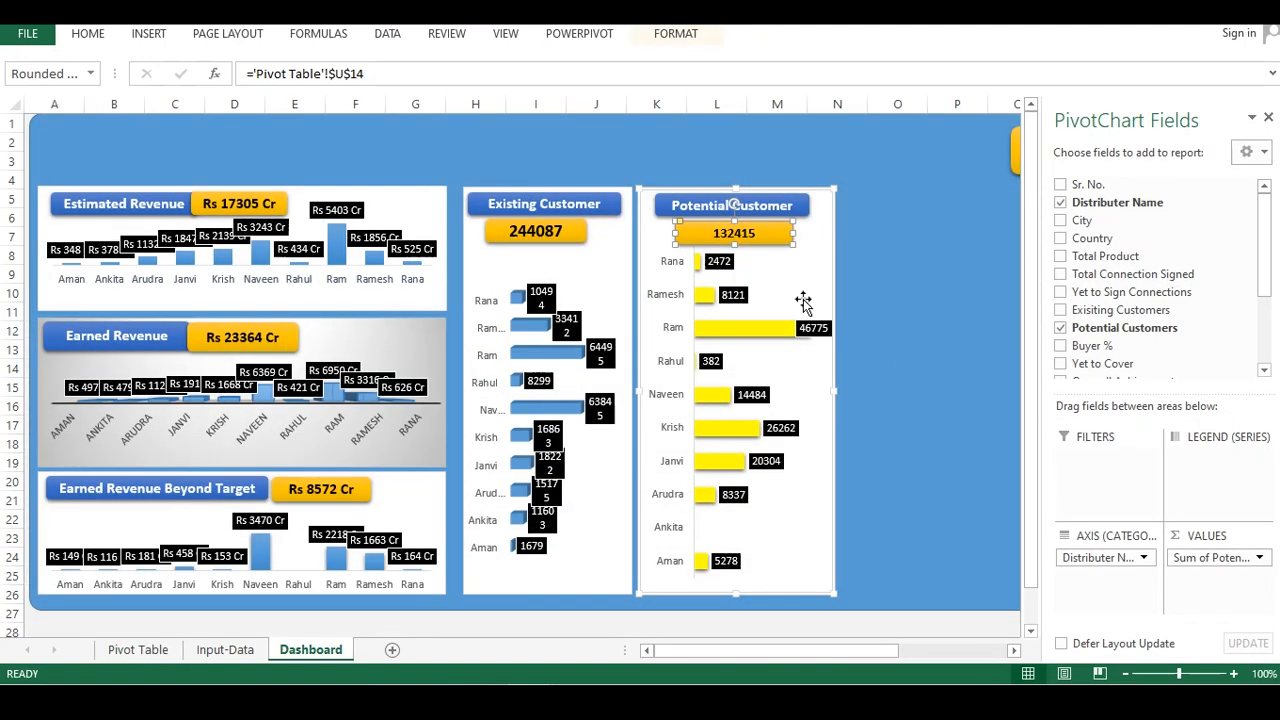
{"action": "left_click", "coordinate": [552, 228]}
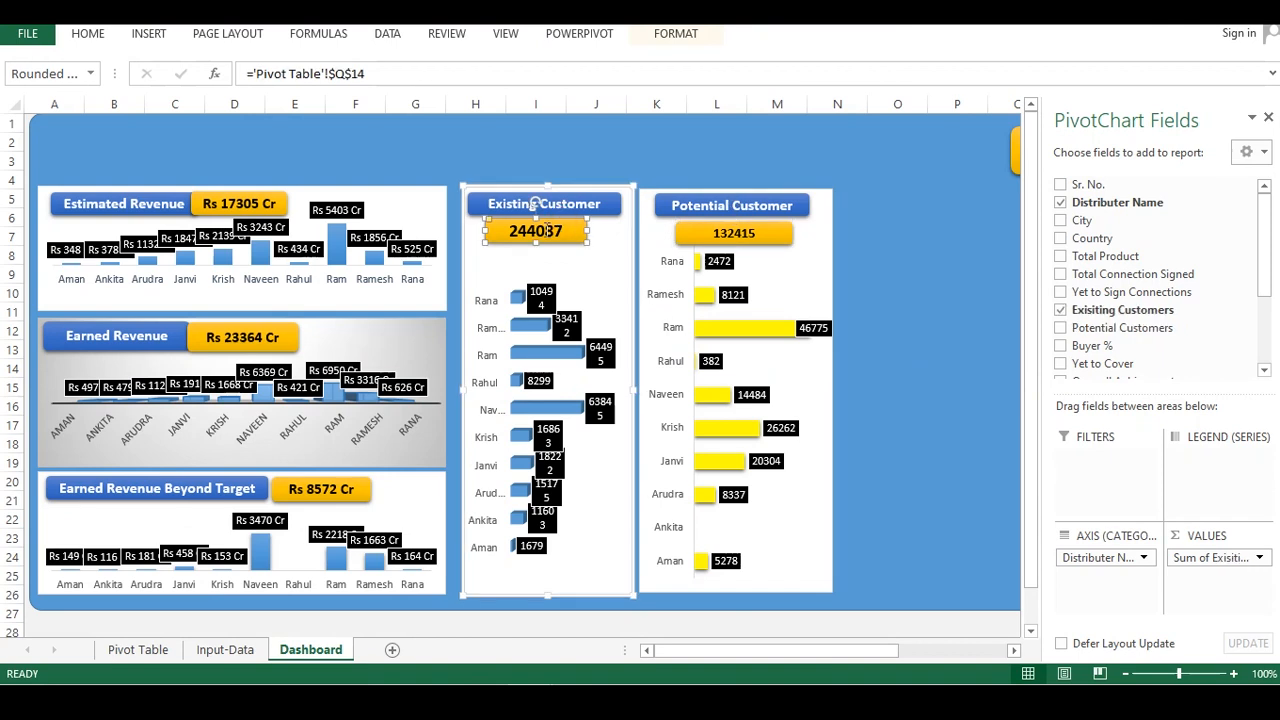
Apply the orange shape style to the Potential Customer value box and nudge it into place
{"action": "left_click", "coordinate": [755, 163]}
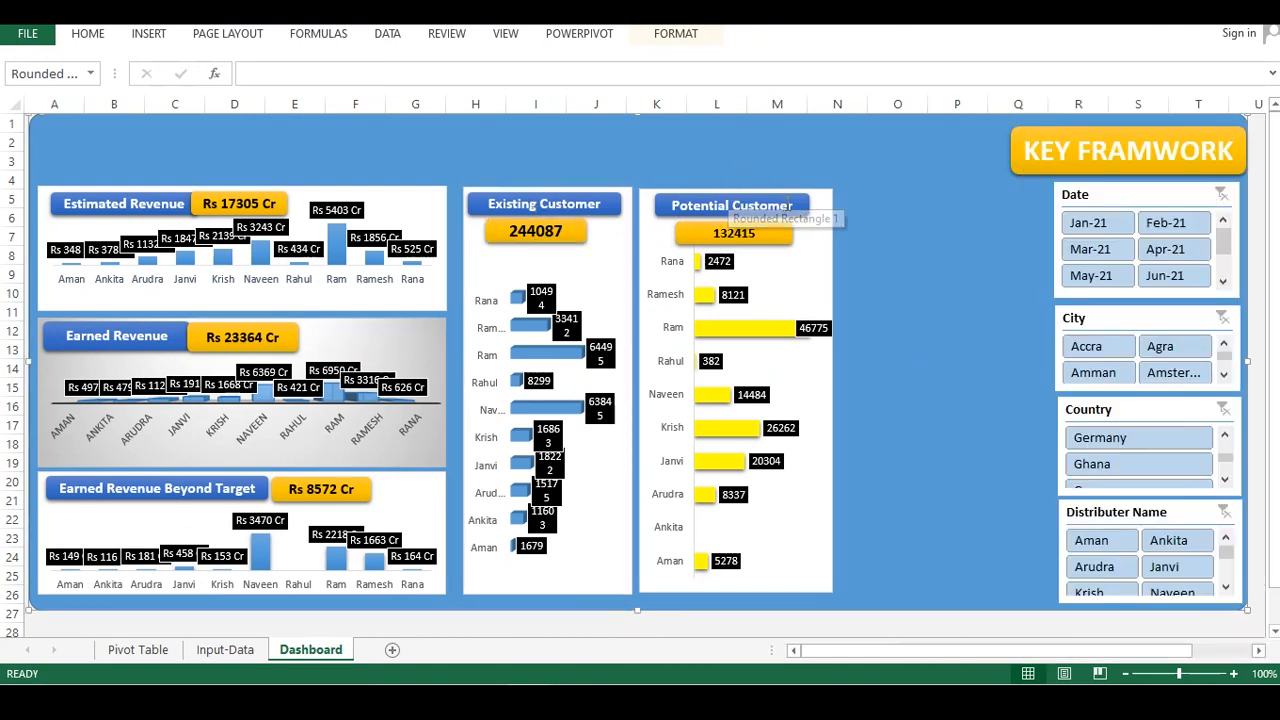
{"action": "left_click", "coordinate": [780, 234]}
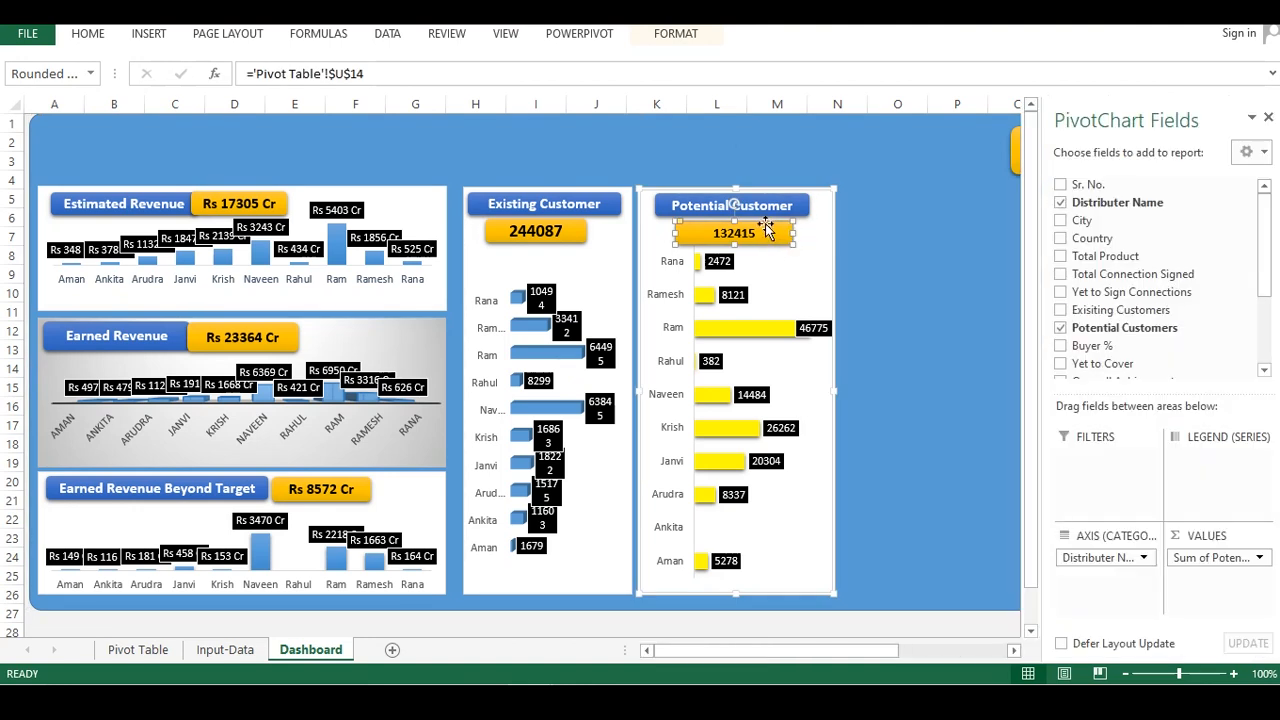
{"action": "right_click", "coordinate": [768, 230]}
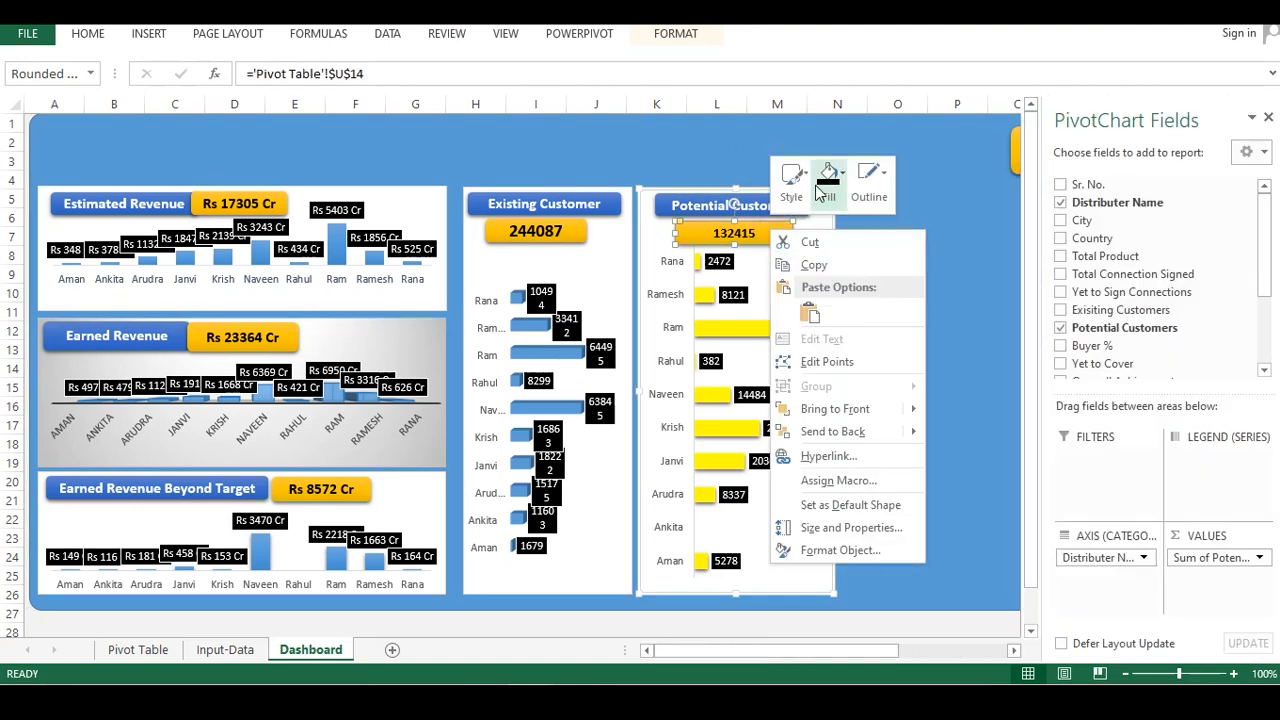
{"action": "left_click", "coordinate": [796, 180]}
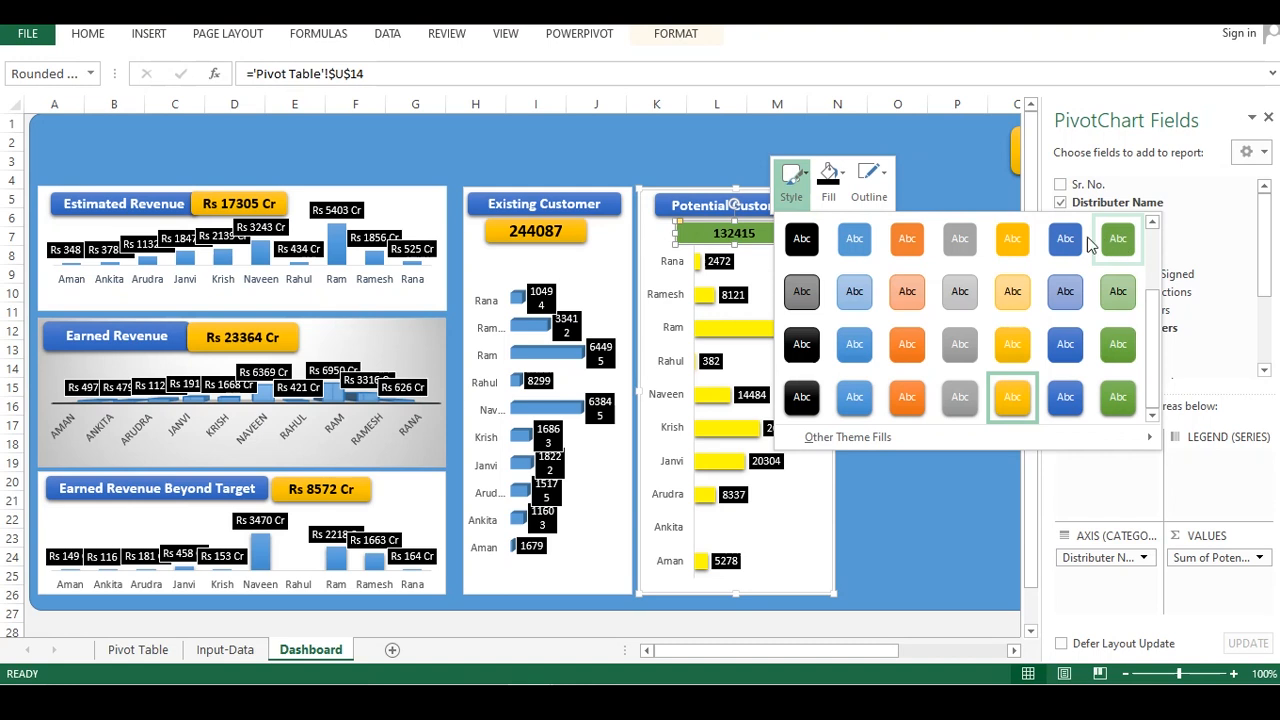
{"action": "left_click", "coordinate": [1015, 399]}
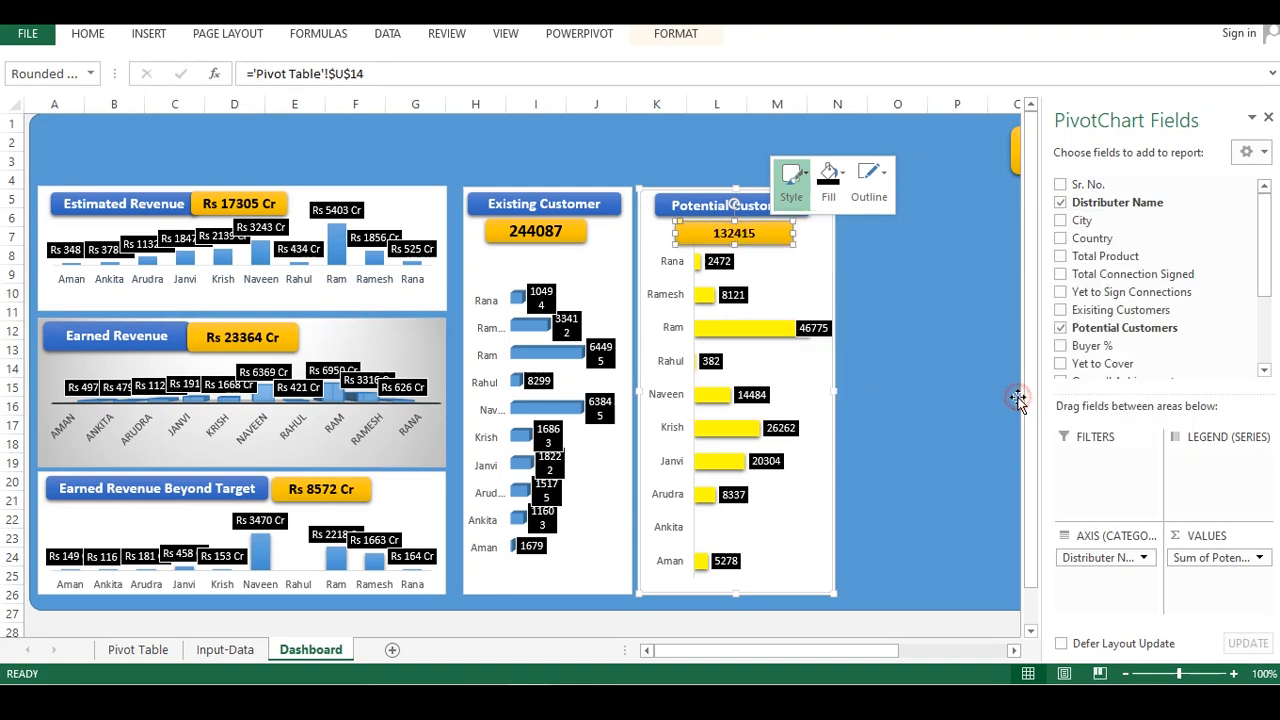
{"action": "left_click", "coordinate": [791, 178]}
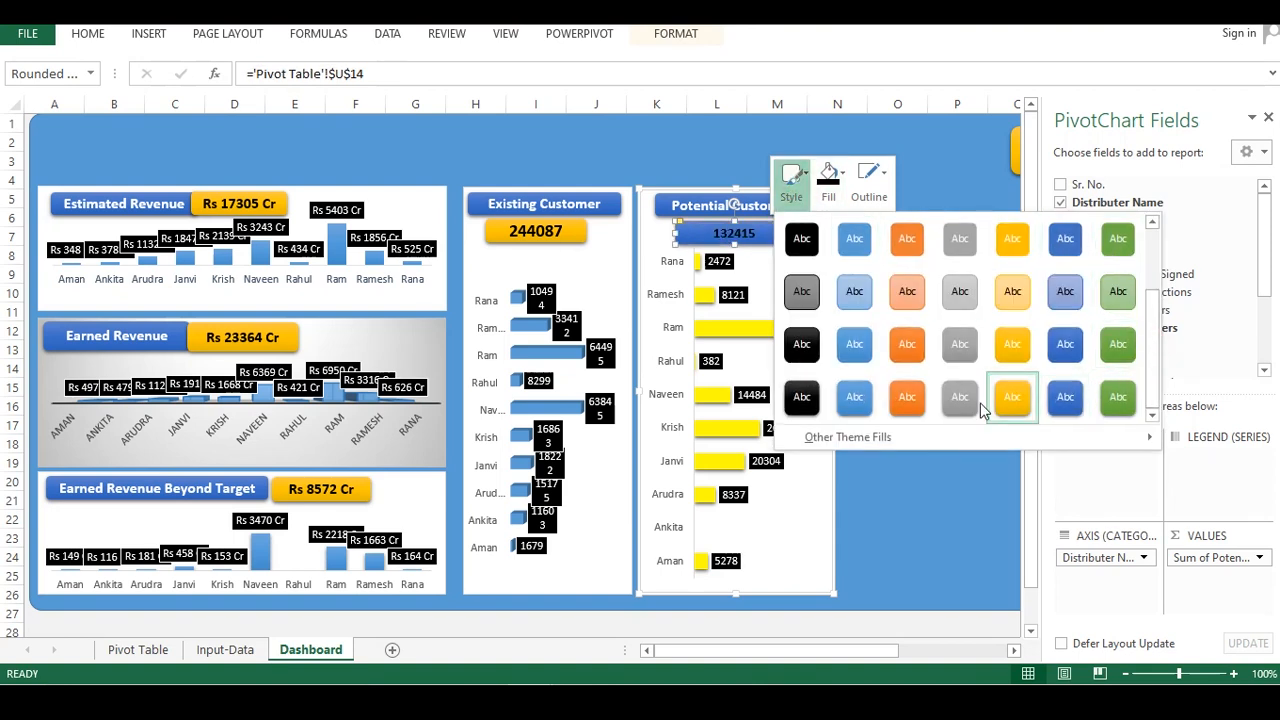
{"action": "left_click", "coordinate": [879, 493]}
{"action": "left_click", "coordinate": [859, 230]}
{"action": "left_click", "coordinate": [747, 229]}
{"action": "left_click_drag", "start_coordinate": [744, 228], "coordinate": [738, 224]}
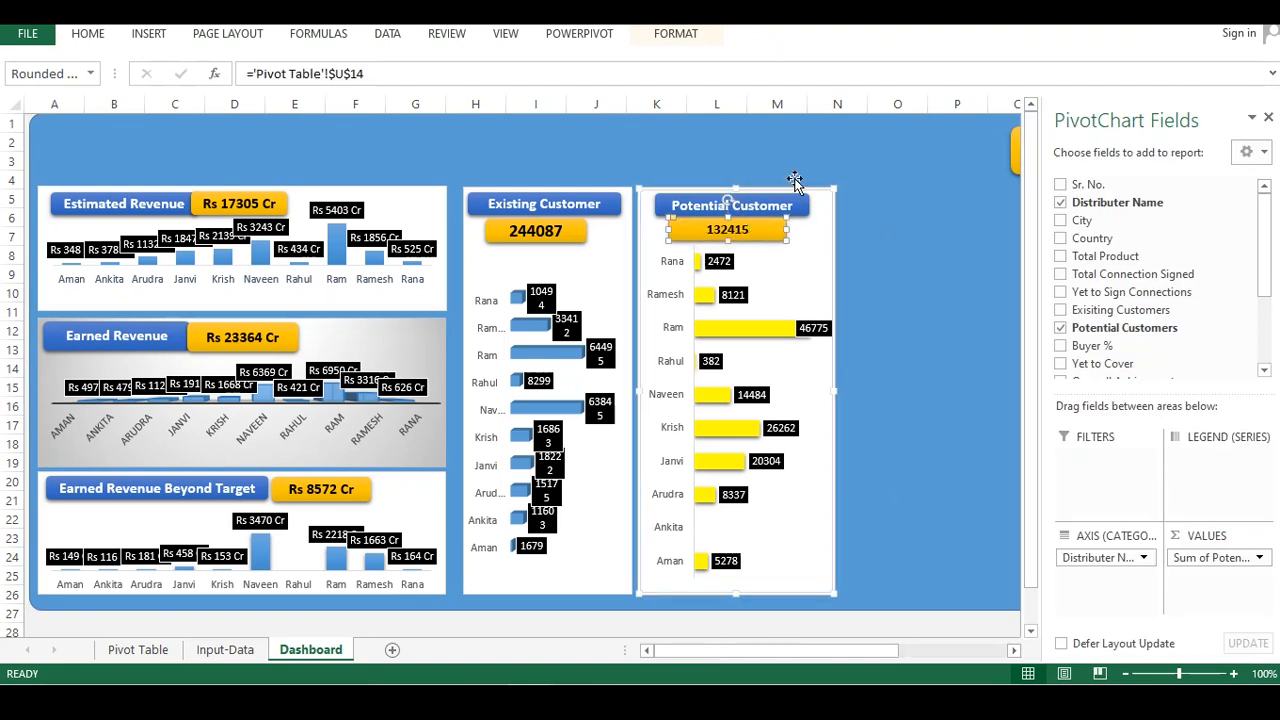
Narrow the potential customers chart by pulling its right edge inward
{"action": "left_click", "coordinate": [812, 298]}
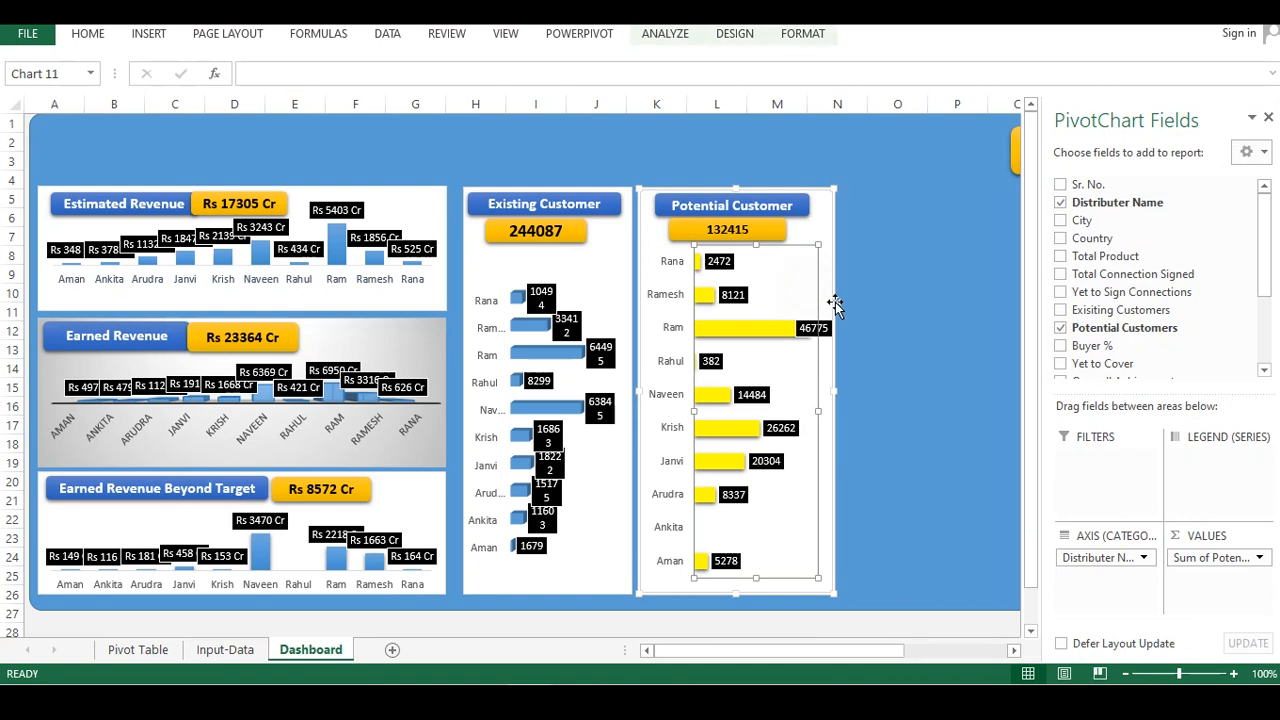
{"action": "left_click", "coordinate": [835, 390]}
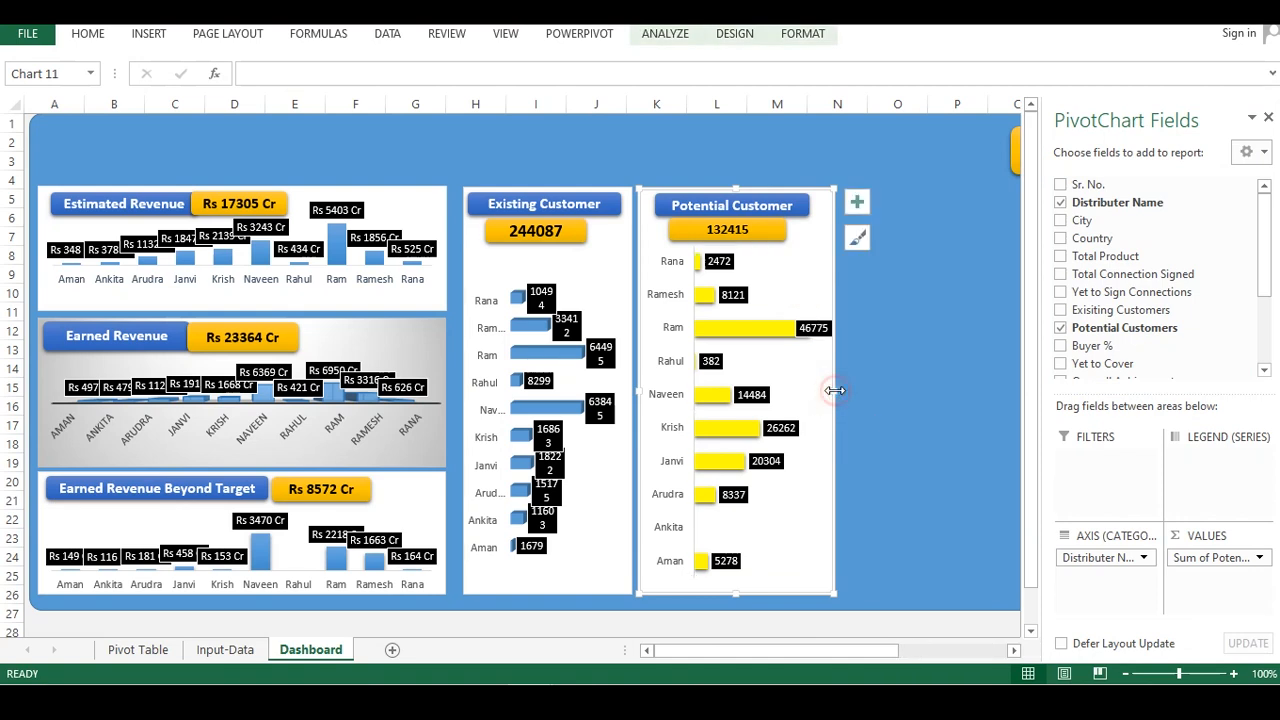
{"action": "left_click_drag", "start_coordinate": [835, 390], "coordinate": [797, 390]}
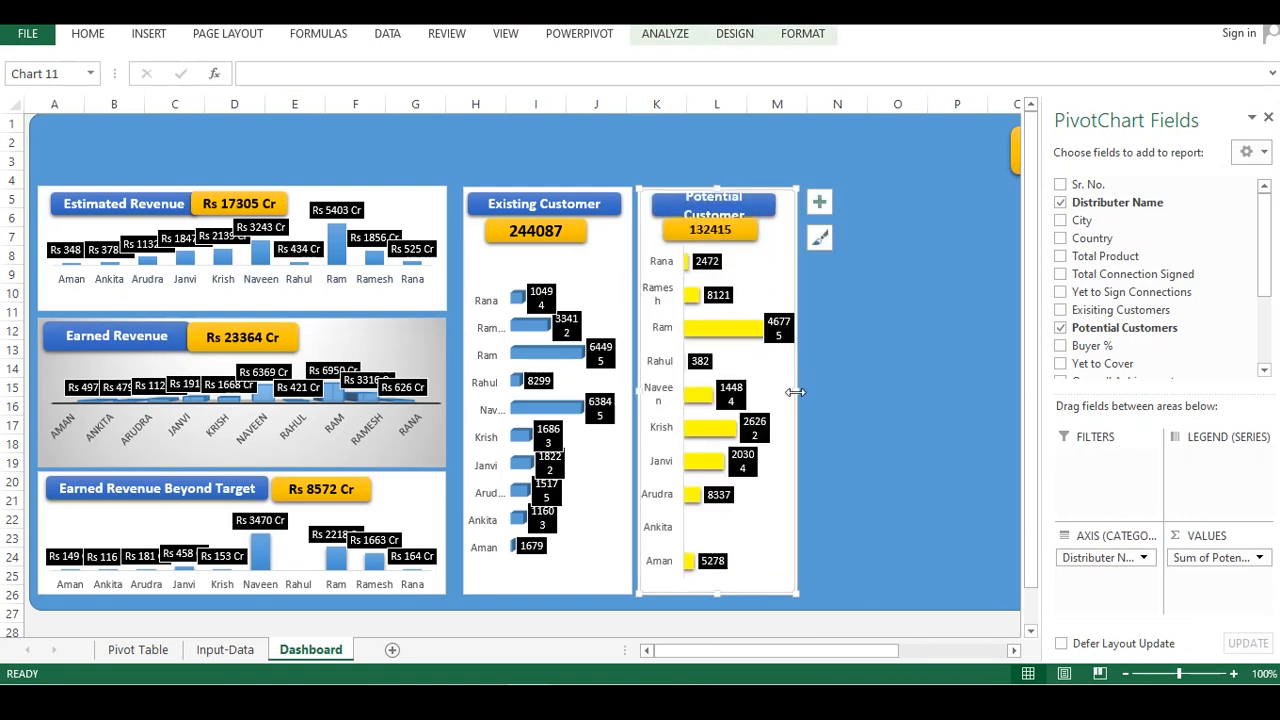
Shift the value box down slightly and widen the Potential Customer heading so its text fits on one line
{"action": "left_click", "coordinate": [738, 236]}
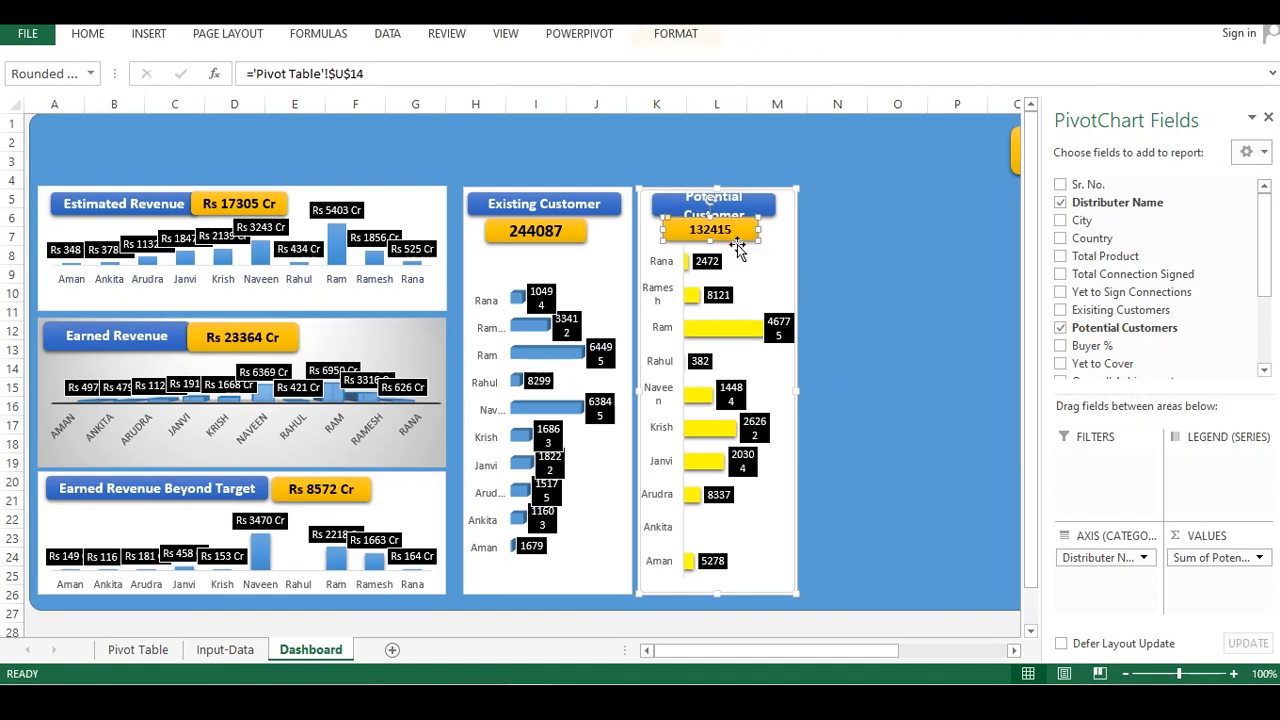
{"action": "left_click", "coordinate": [735, 248]}
{"action": "left_click_drag", "start_coordinate": [733, 250], "coordinate": [744, 249]}
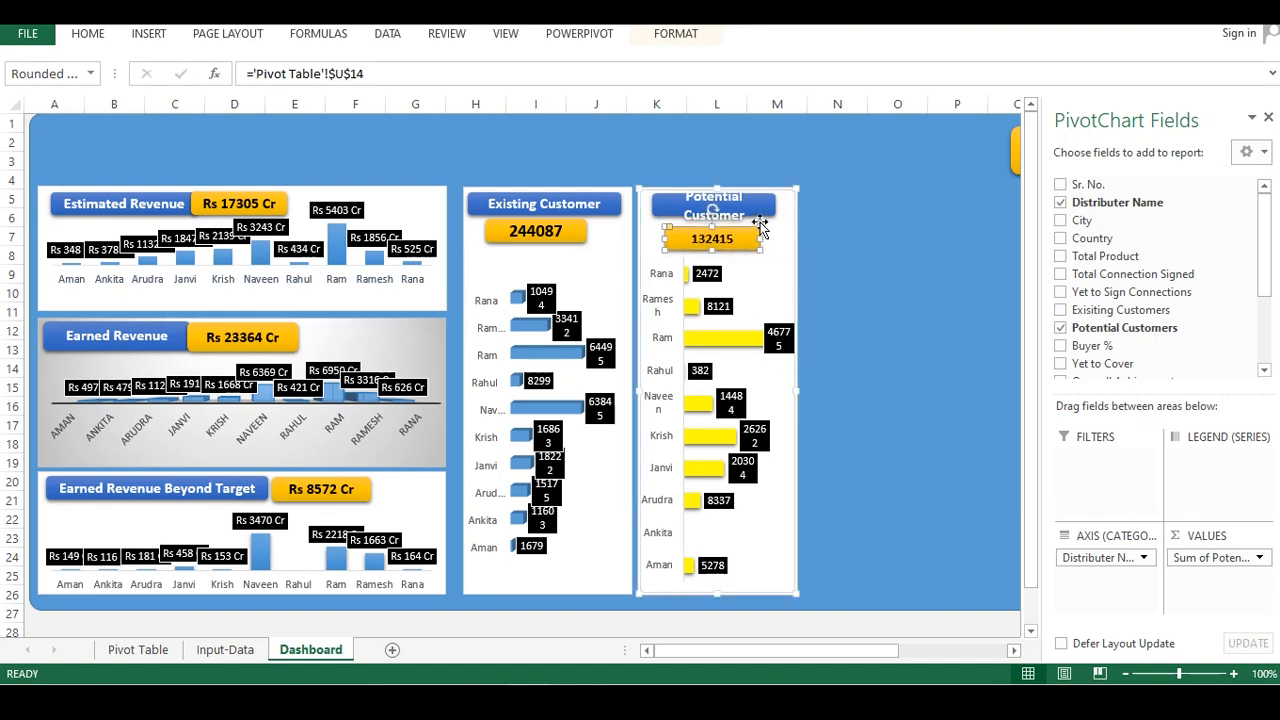
{"action": "left_click", "coordinate": [762, 213]}
{"action": "left_click_drag", "start_coordinate": [776, 205], "coordinate": [796, 205]}
{"action": "left_click_drag", "start_coordinate": [687, 193], "coordinate": [683, 195]}
{"action": "left_click", "coordinate": [737, 240]}
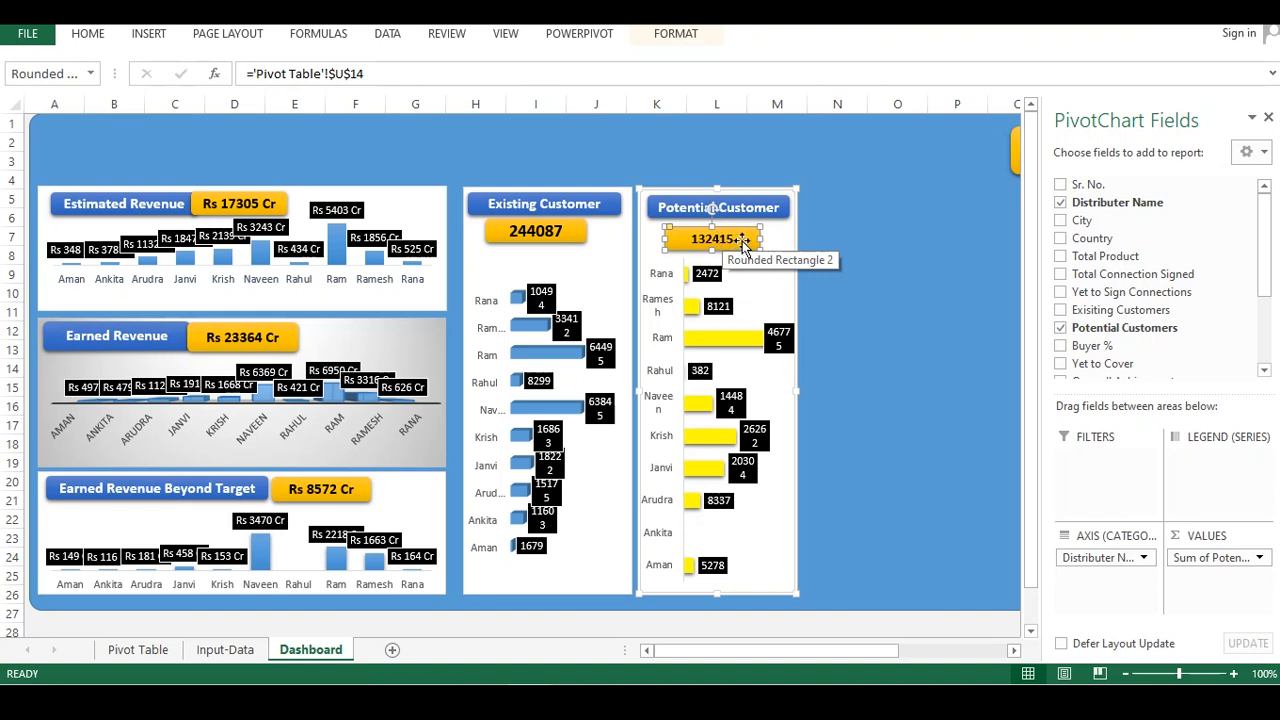
Match the Potential Customer value box's size and font to the Existing Customer value box
{"action": "left_click", "coordinate": [562, 230]}
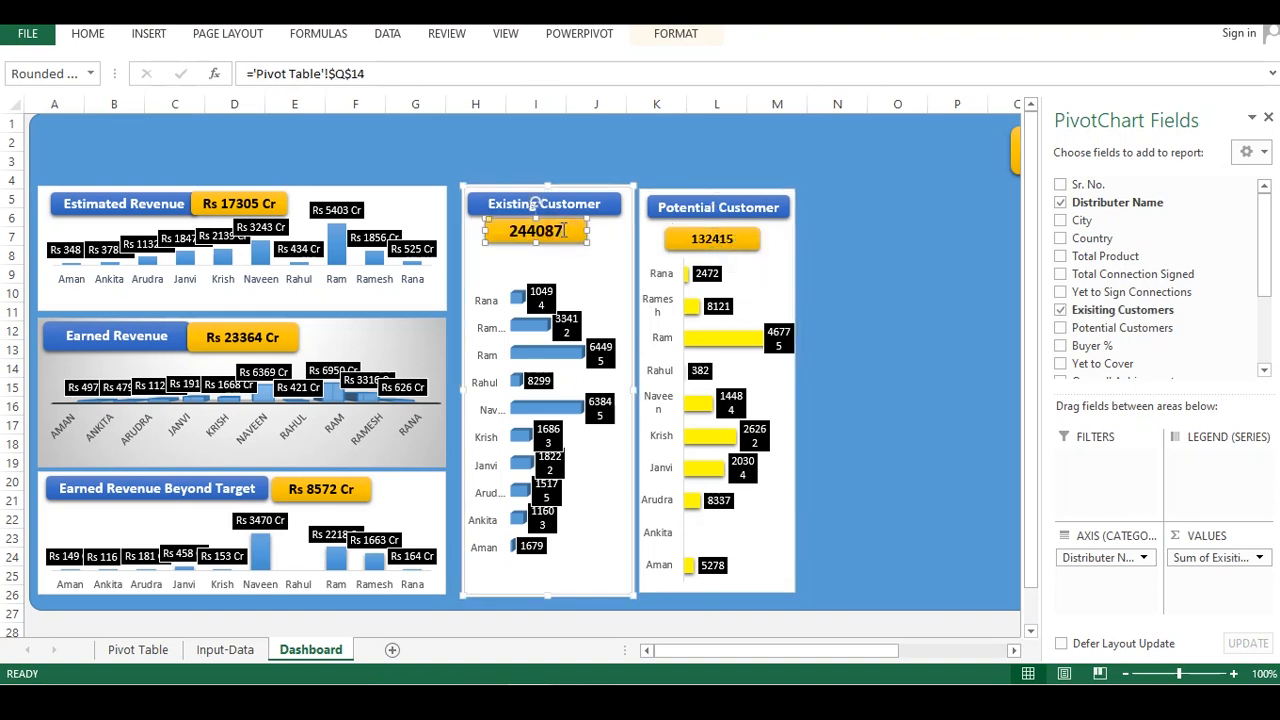
{"action": "left_click_drag", "start_coordinate": [588, 230], "coordinate": [597, 231]}
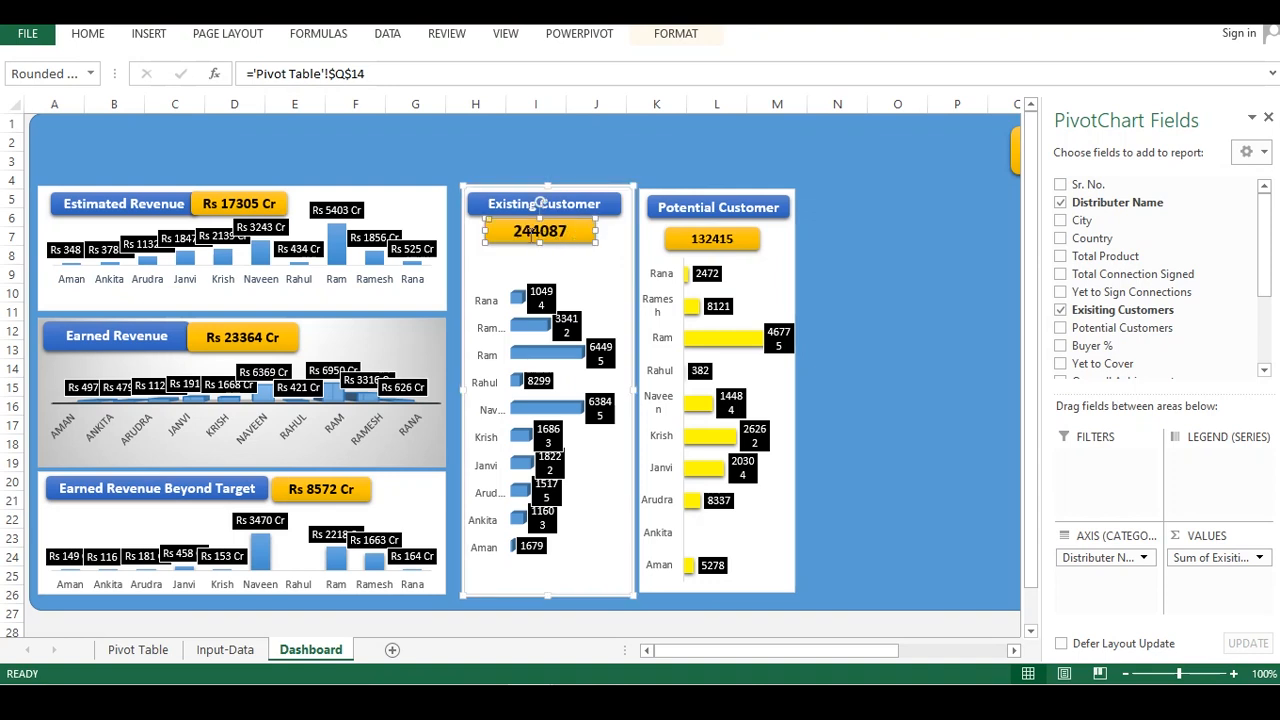
{"action": "left_click_drag", "start_coordinate": [596, 230], "coordinate": [578, 228]}
{"action": "left_click", "coordinate": [718, 245]}
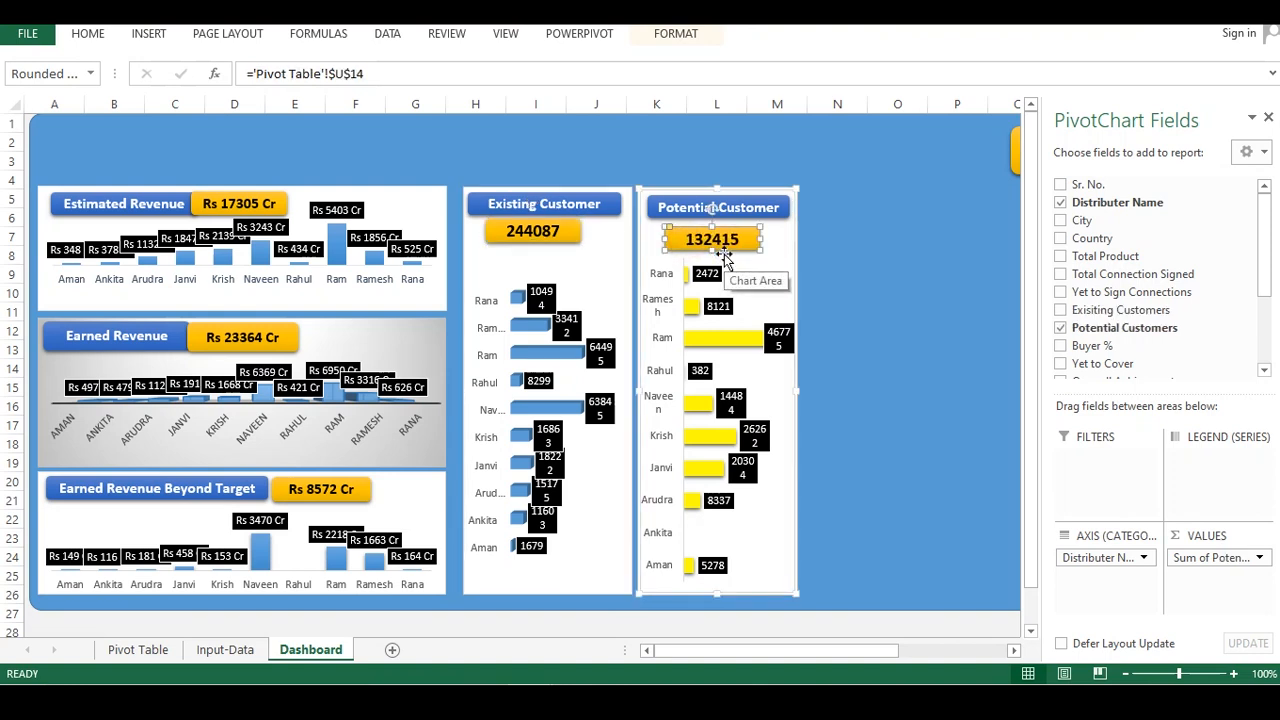
{"action": "left_click", "coordinate": [724, 254]}
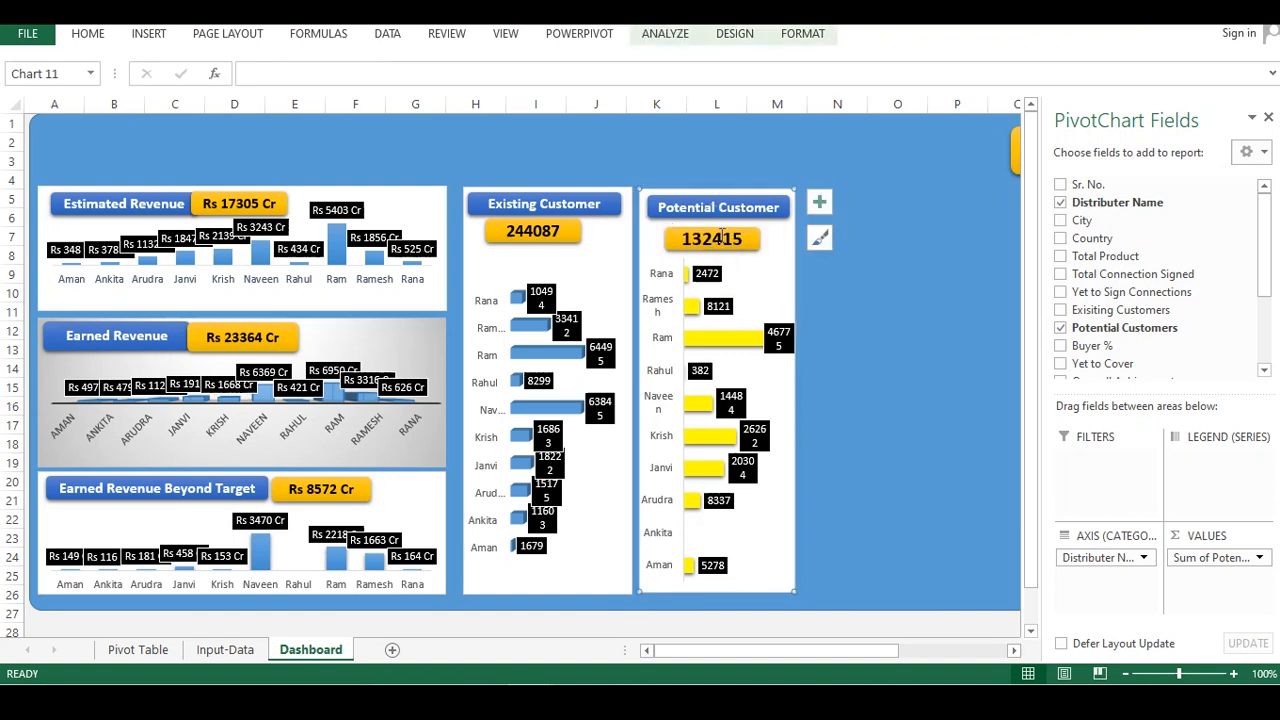
{"action": "left_click", "coordinate": [722, 238]}
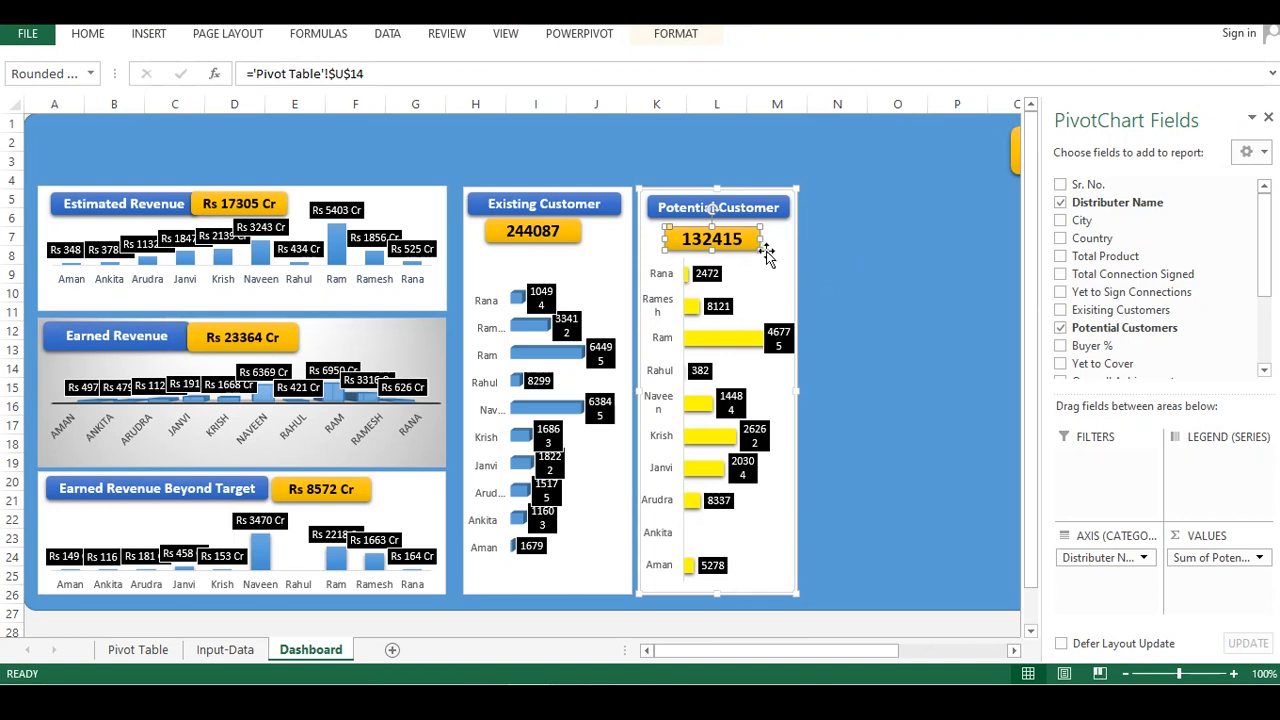
{"action": "left_click_drag", "start_coordinate": [762, 239], "coordinate": [732, 222]}
Adjust the edges of the blue dashboard background shape so it encloses all panels and slicers
{"action": "left_click", "coordinate": [852, 226]}
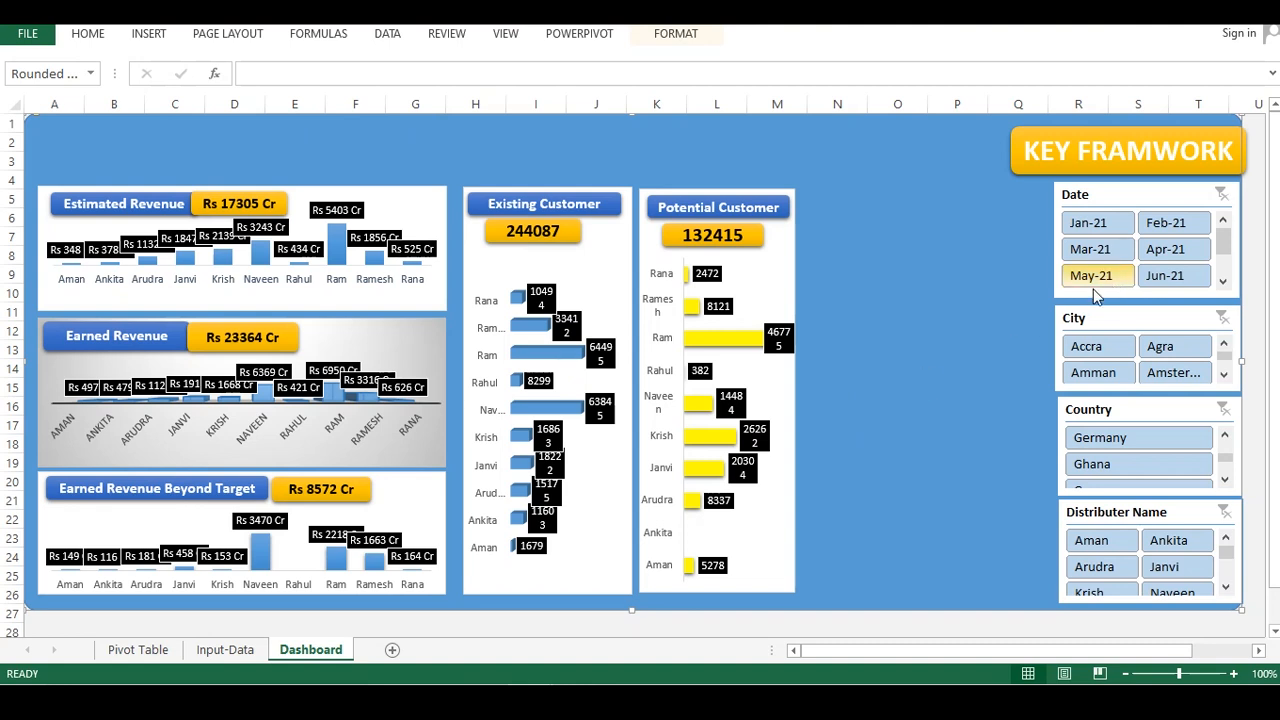
{"action": "left_click", "coordinate": [1260, 197]}
{"action": "left_click", "coordinate": [920, 255]}
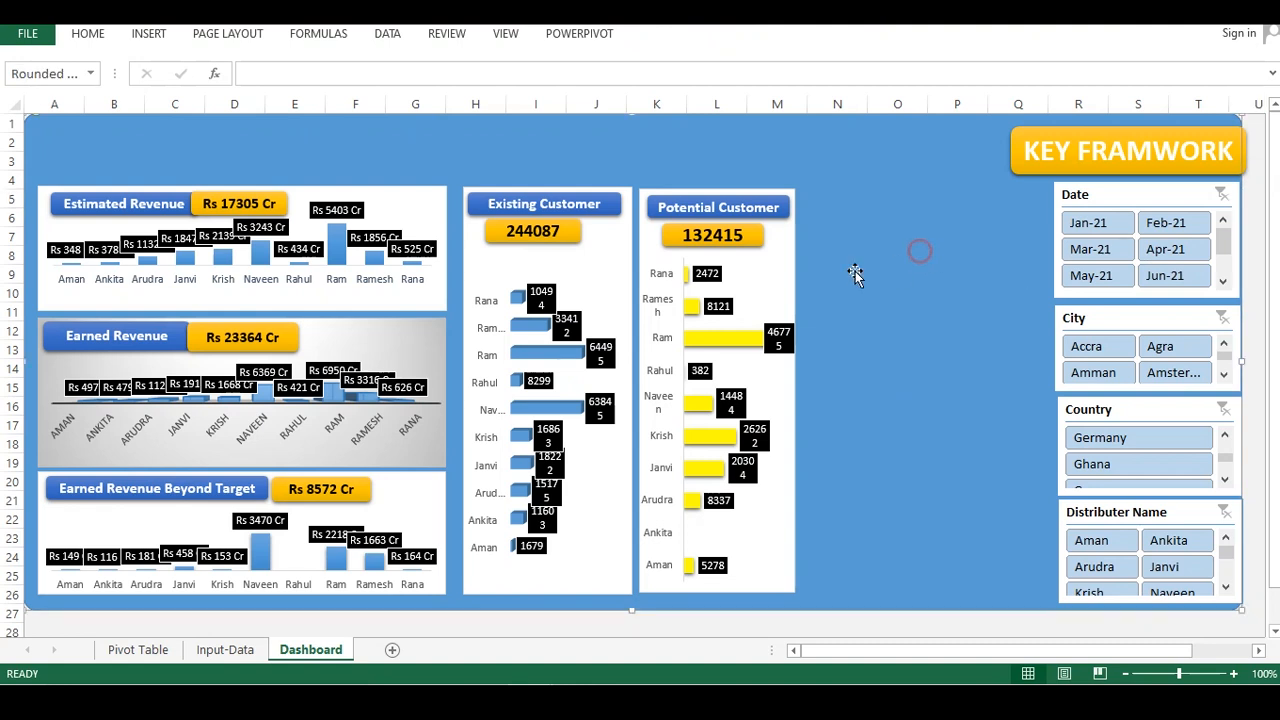
{"action": "mouse_move", "coordinate": [390, 148]}
{"action": "left_mouse_down"}
{"action": "mouse_move", "coordinate": [434, 143]}
{"action": "mouse_move", "coordinate": [397, 147]}
{"action": "left_mouse_up"}
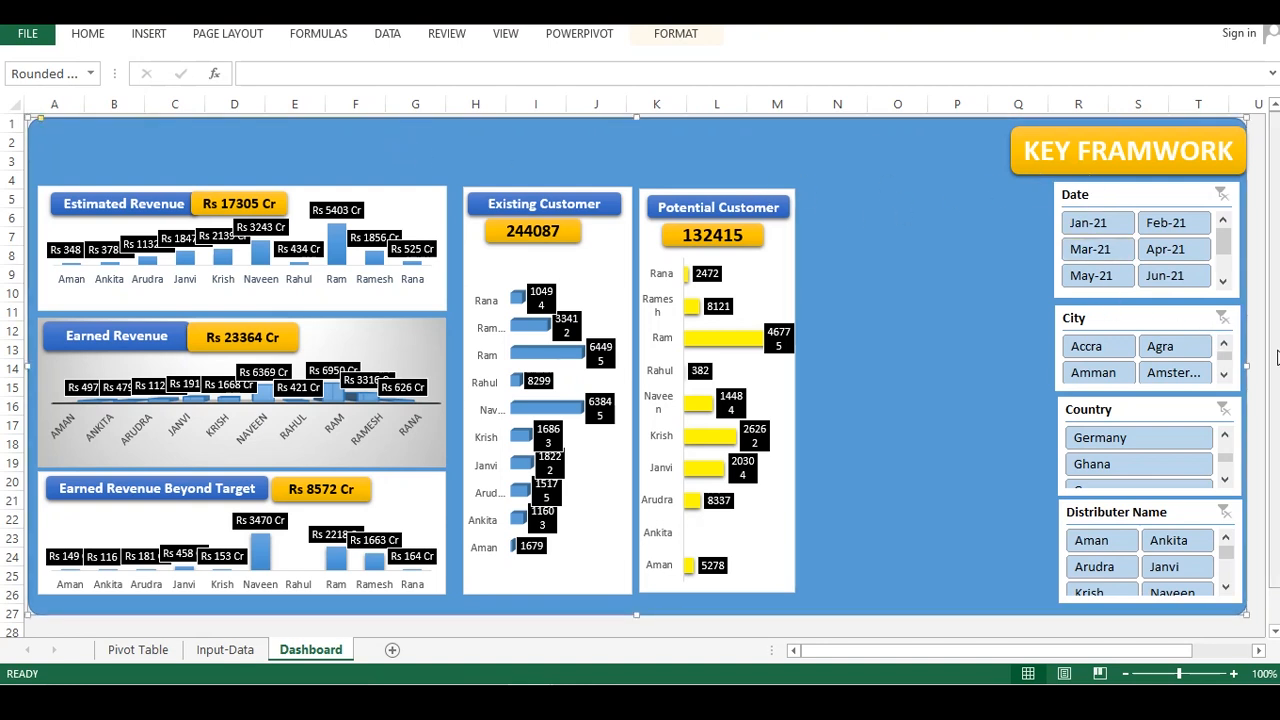
{"action": "left_click_drag", "start_coordinate": [170, 137], "coordinate": [165, 133]}
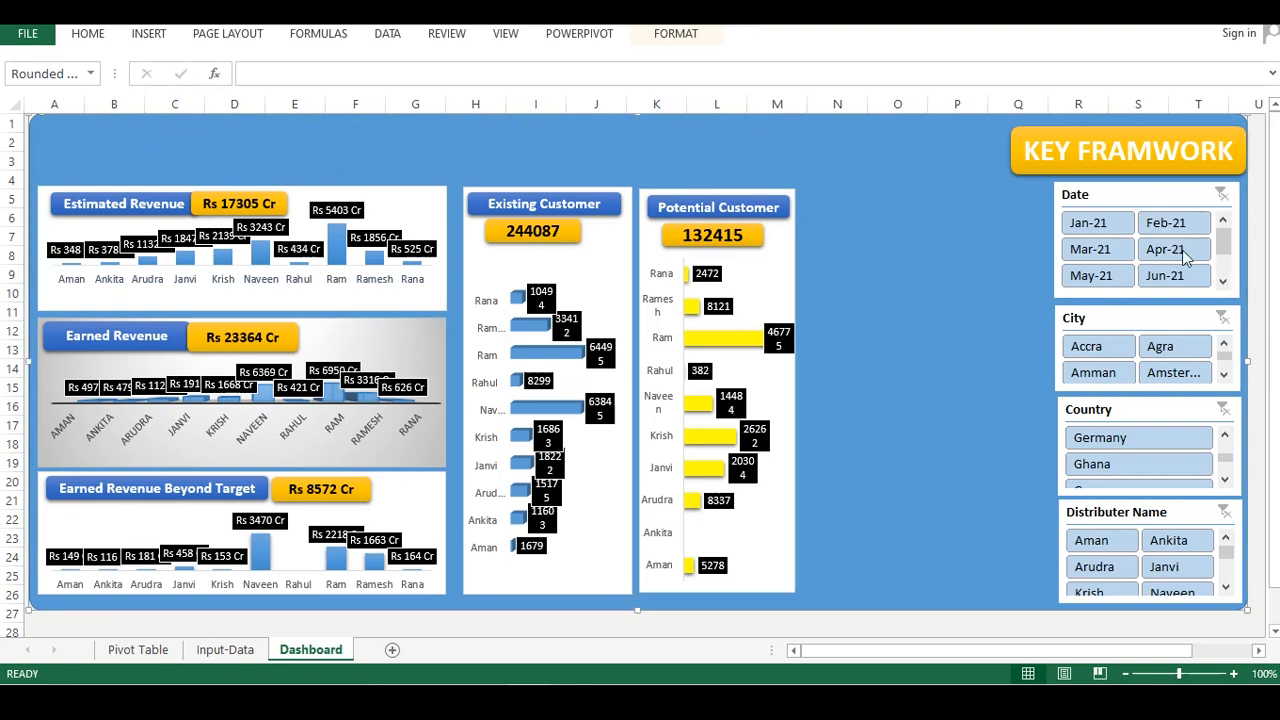
{"action": "left_click", "coordinate": [1259, 327]}
{"action": "left_click", "coordinate": [1015, 292]}
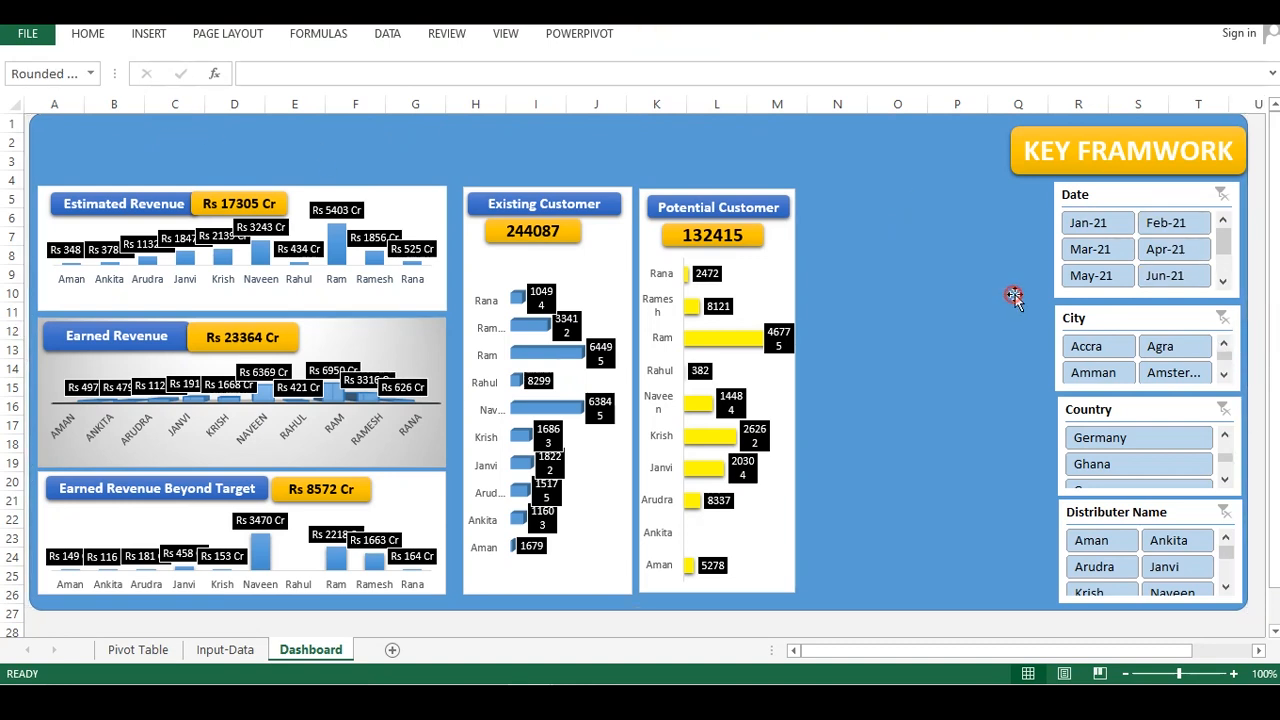
{"action": "left_click", "coordinate": [1248, 362]}
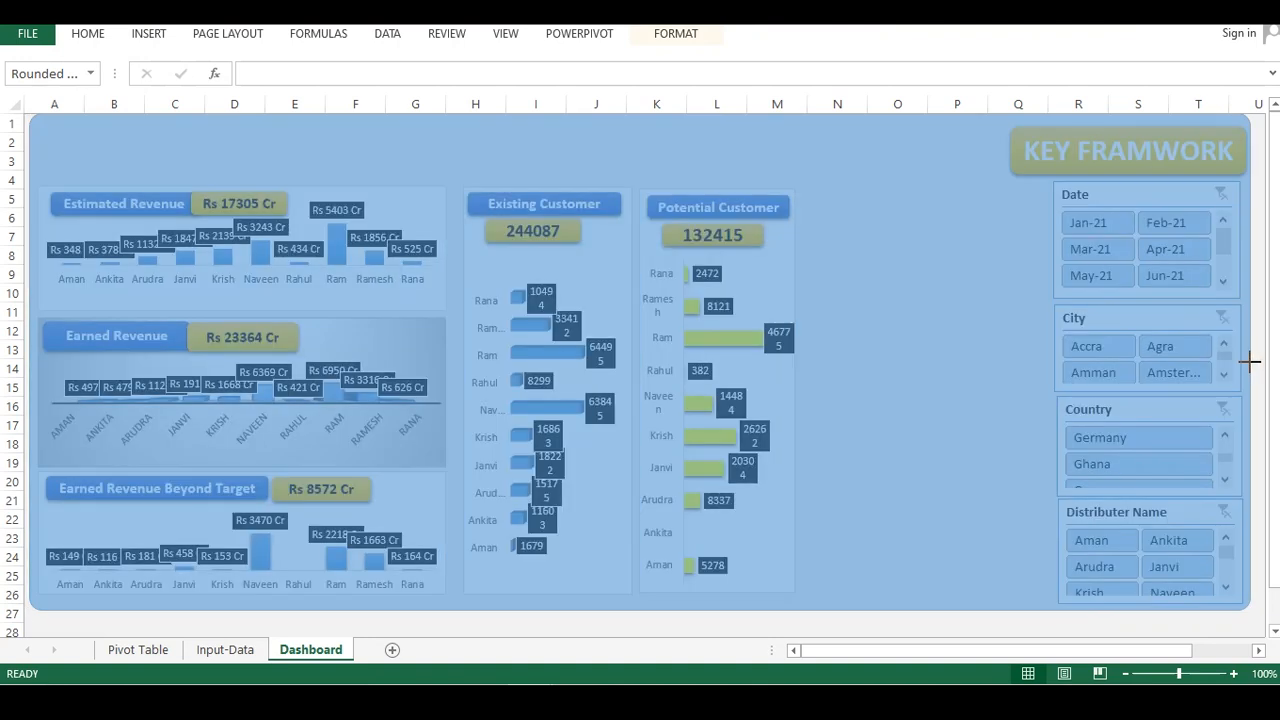
Browse the Input-Data and Pivot Table sheets to review the pivot tables and their totals
{"action": "scroll", "coordinate": [1060, 540], "scroll_direction": "down", "scroll_amount": 2}
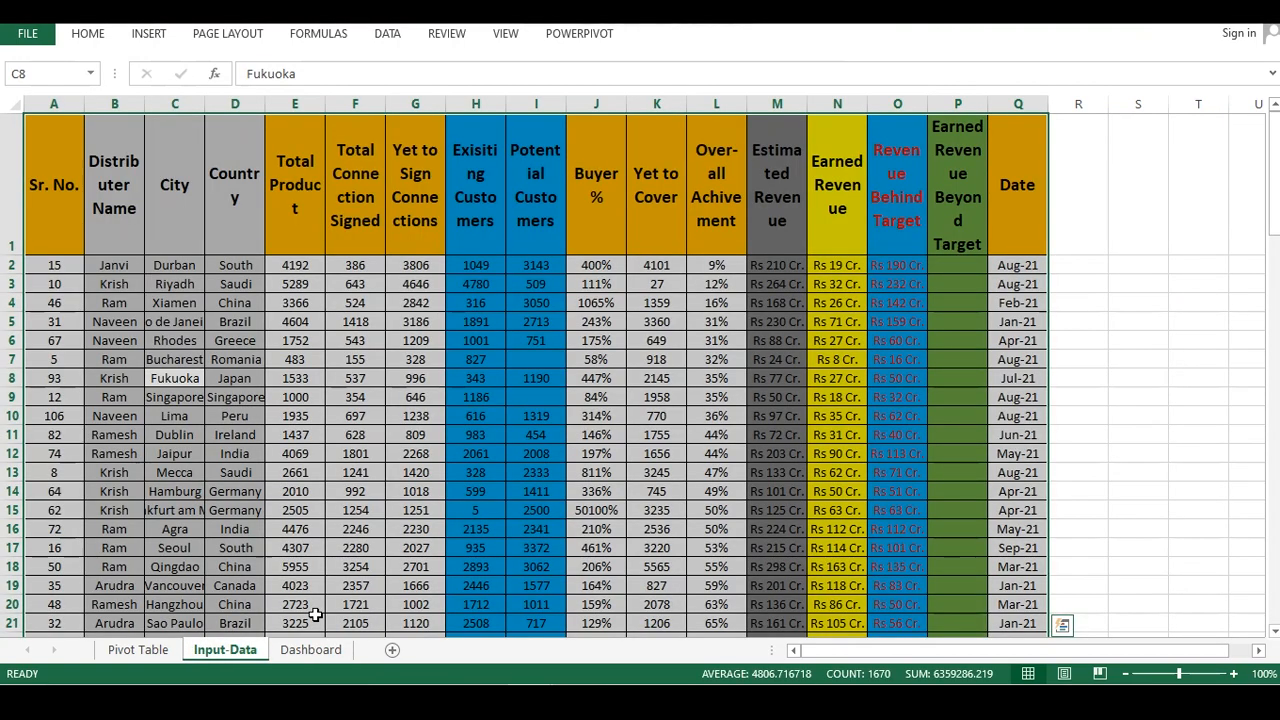
{"action": "left_click", "coordinate": [310, 649]}
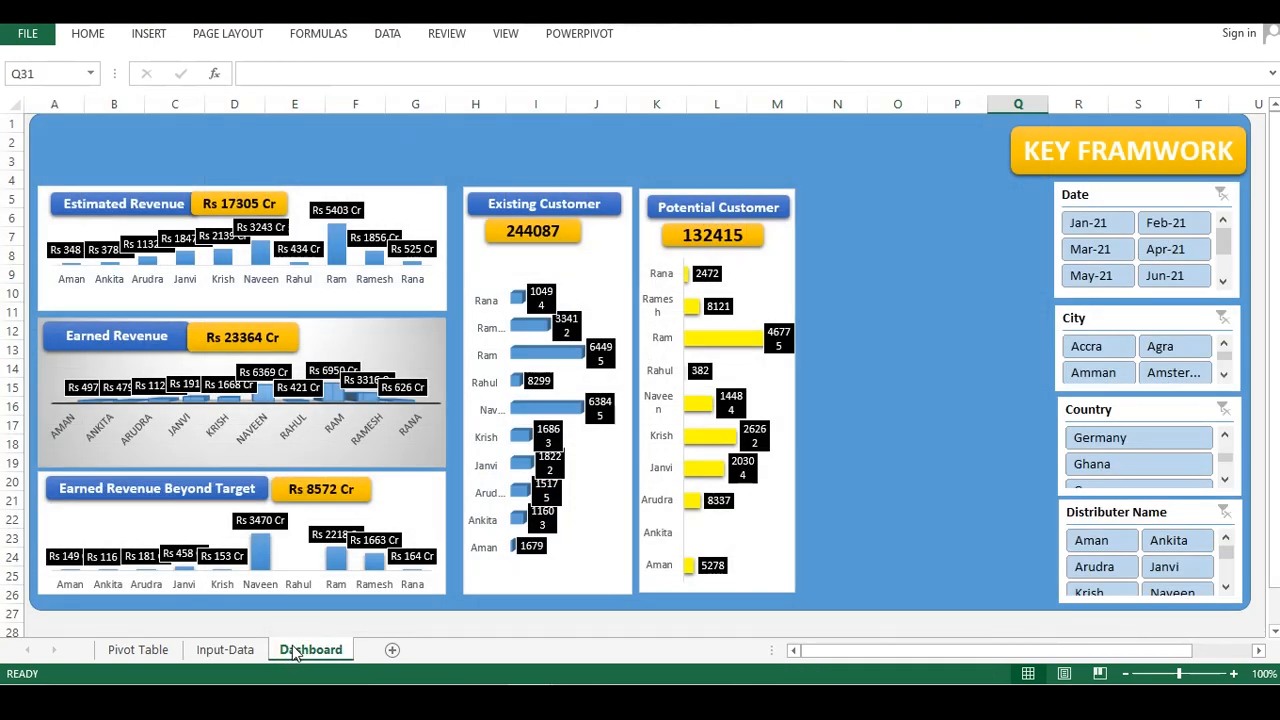
{"action": "left_click", "coordinate": [228, 650]}
{"action": "left_click", "coordinate": [152, 650]}
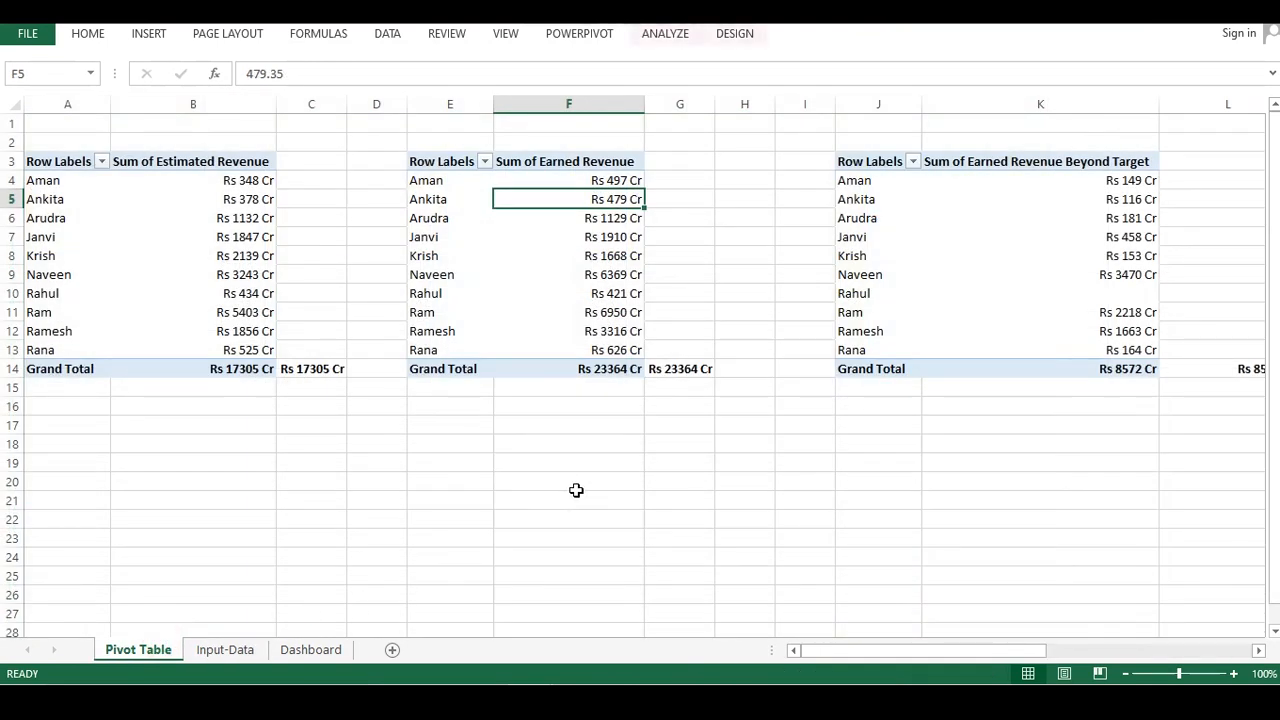
{"action": "left_click", "coordinate": [950, 257]}
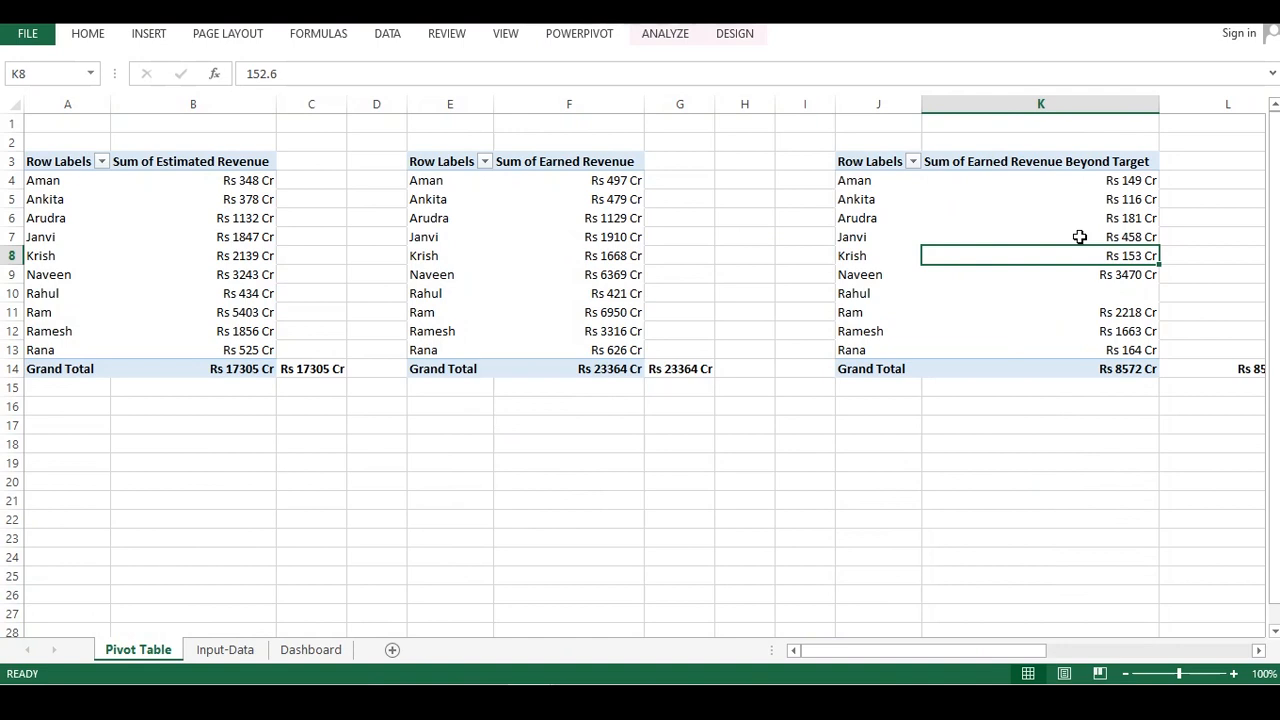
{"action": "left_click", "coordinate": [1022, 215]}
{"action": "left_click_drag", "start_coordinate": [931, 651], "coordinate": [1210, 660]}
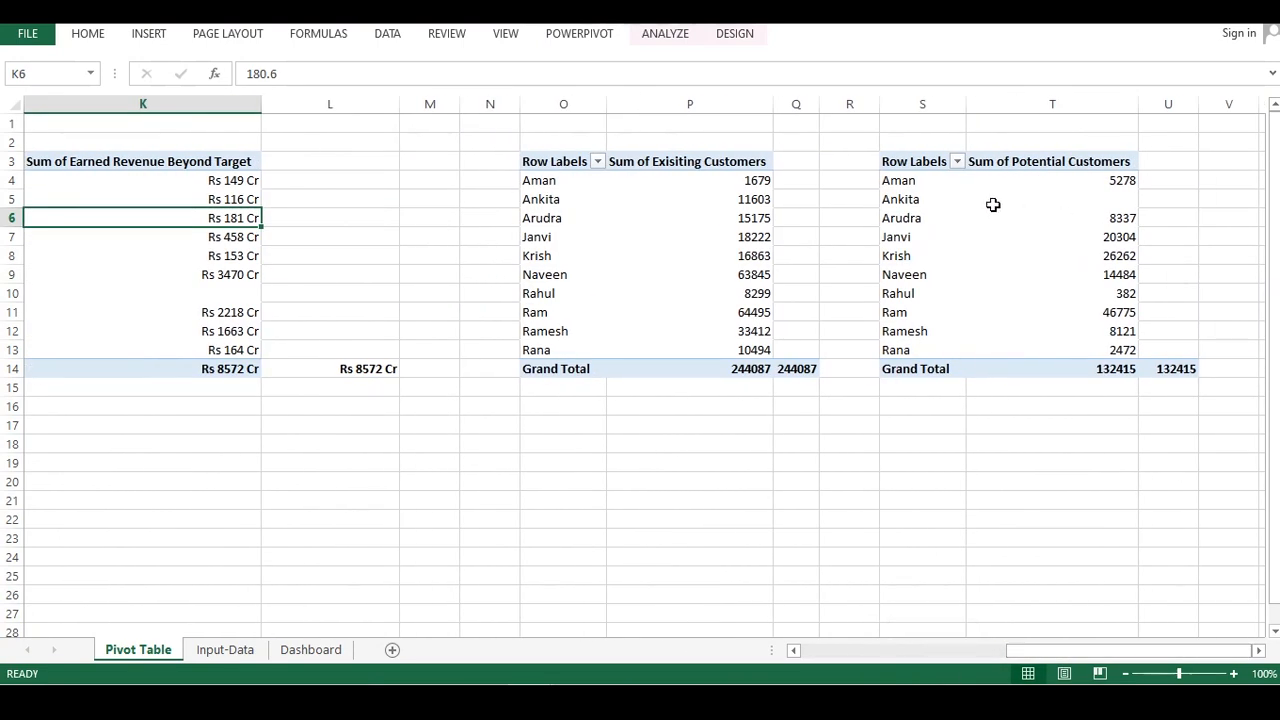
{"action": "left_click", "coordinate": [993, 205]}
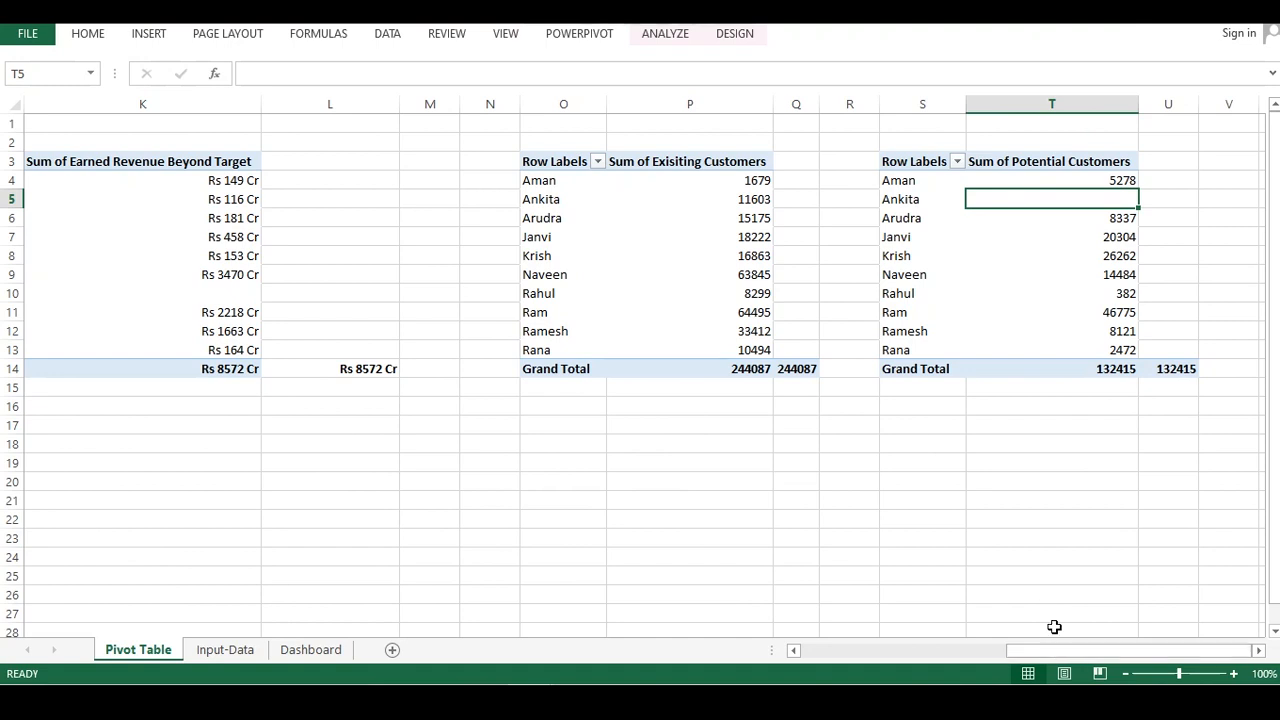
{"action": "left_click", "coordinate": [1066, 655]}
{"action": "left_click_drag", "start_coordinate": [1134, 655], "coordinate": [883, 652]}
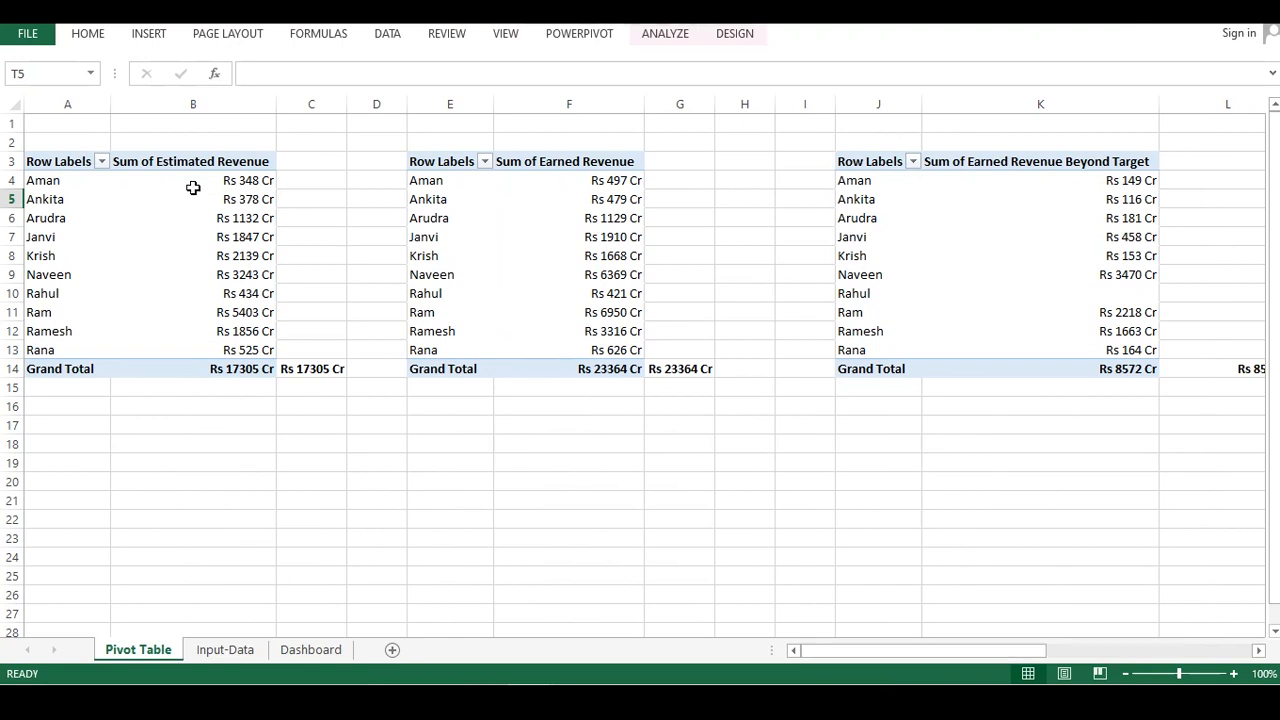
{"action": "left_click", "coordinate": [500, 219]}
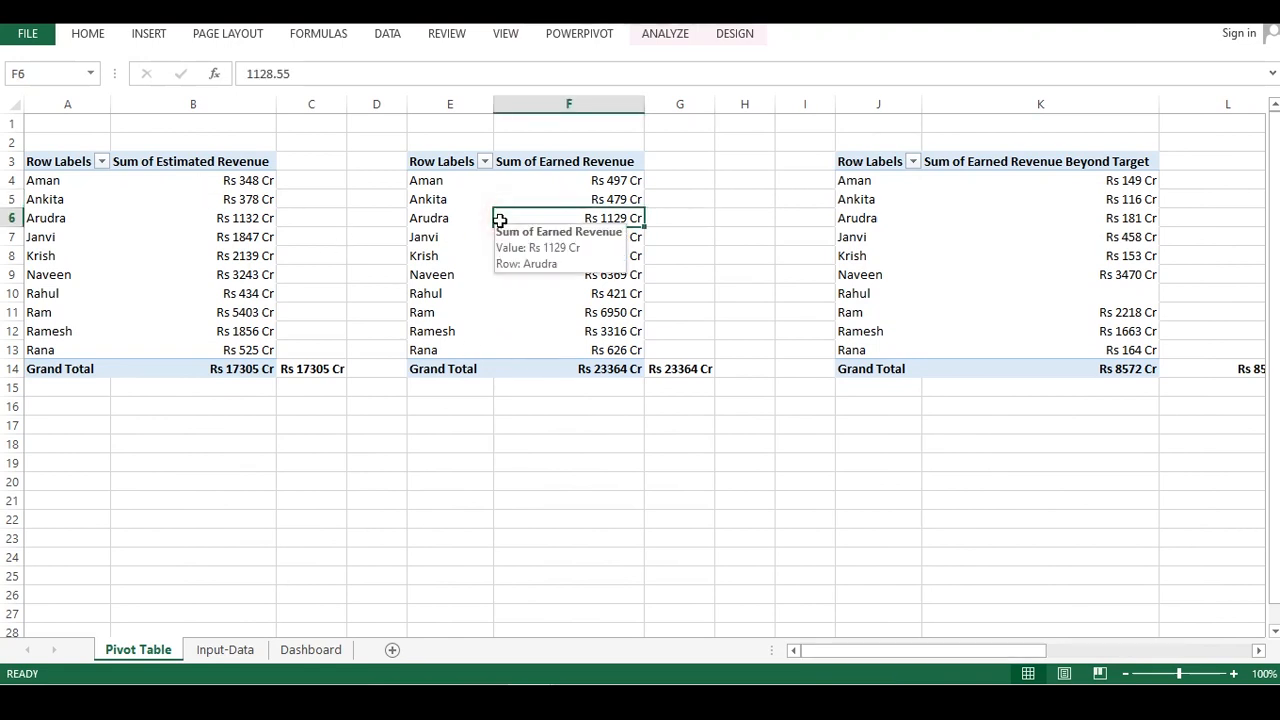
{"action": "left_click", "coordinate": [480, 186]}
{"action": "mouse_move", "coordinate": [558, 187]}
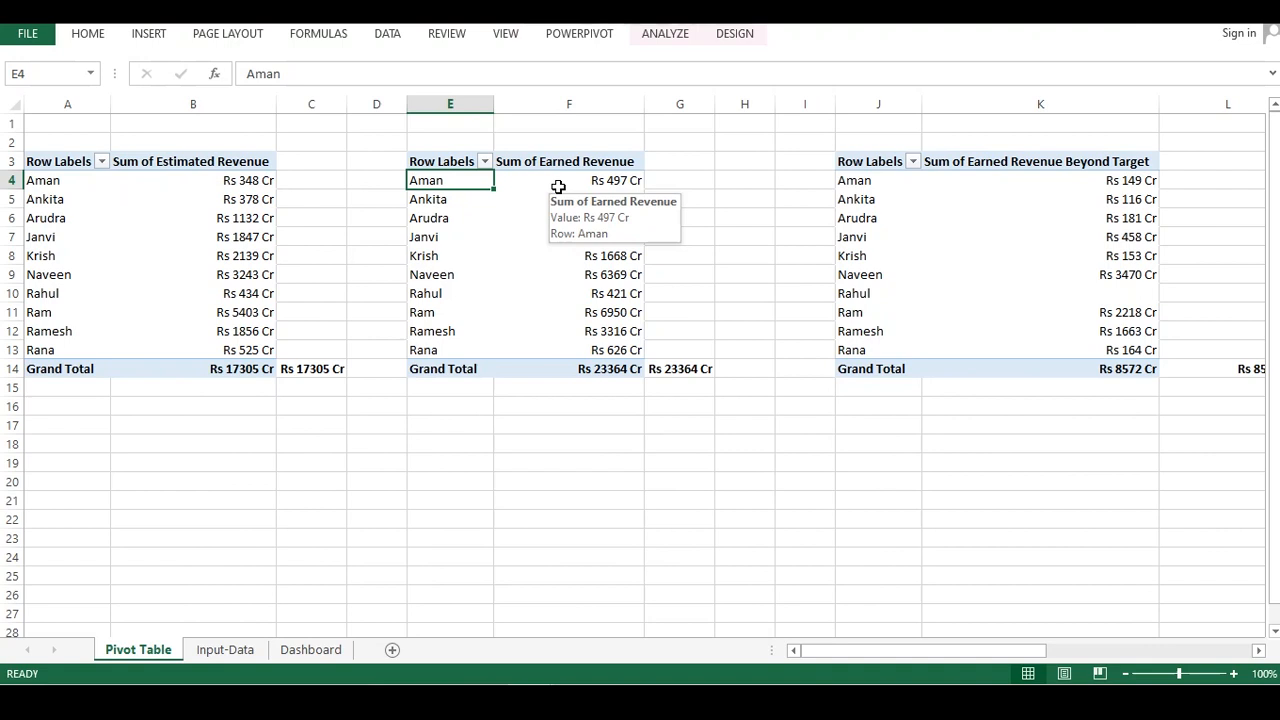
{"action": "left_click", "coordinate": [546, 183]}
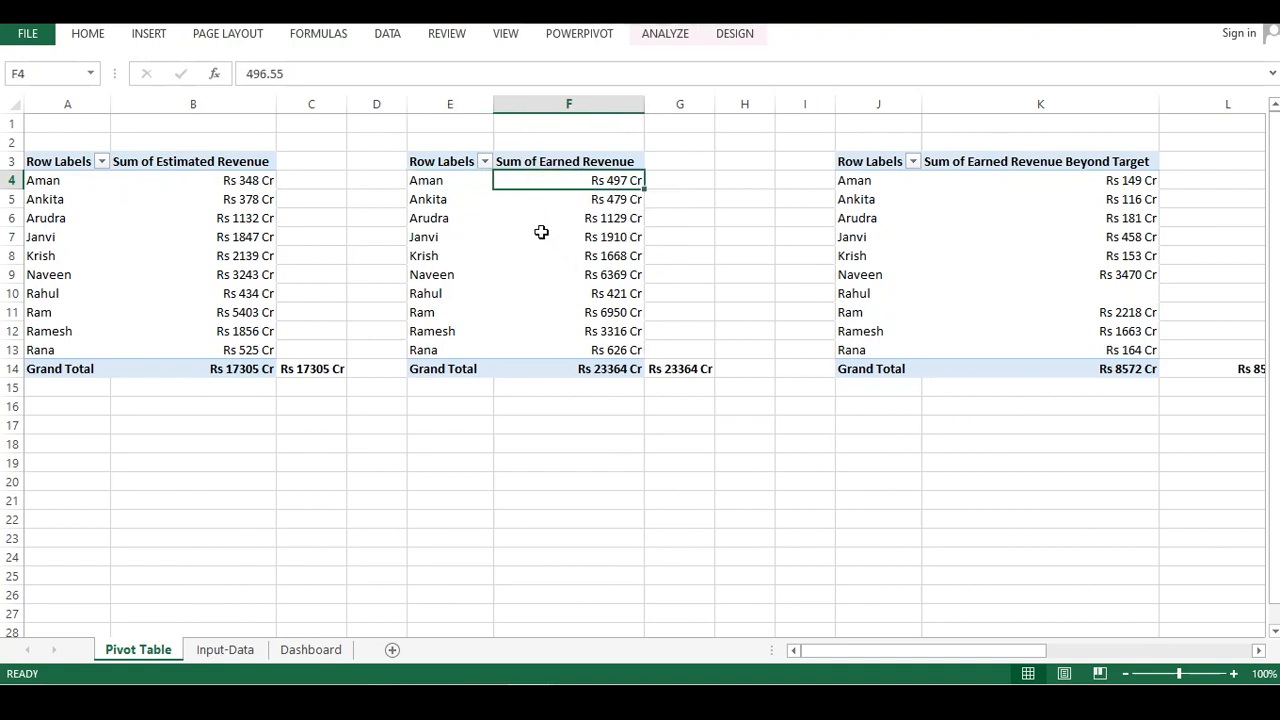
Copy the Earned Revenue pivot table block and paste it starting at cell W1 on the same sheet
{"action": "left_click_drag", "start_coordinate": [378, 121], "coordinate": [718, 400]}
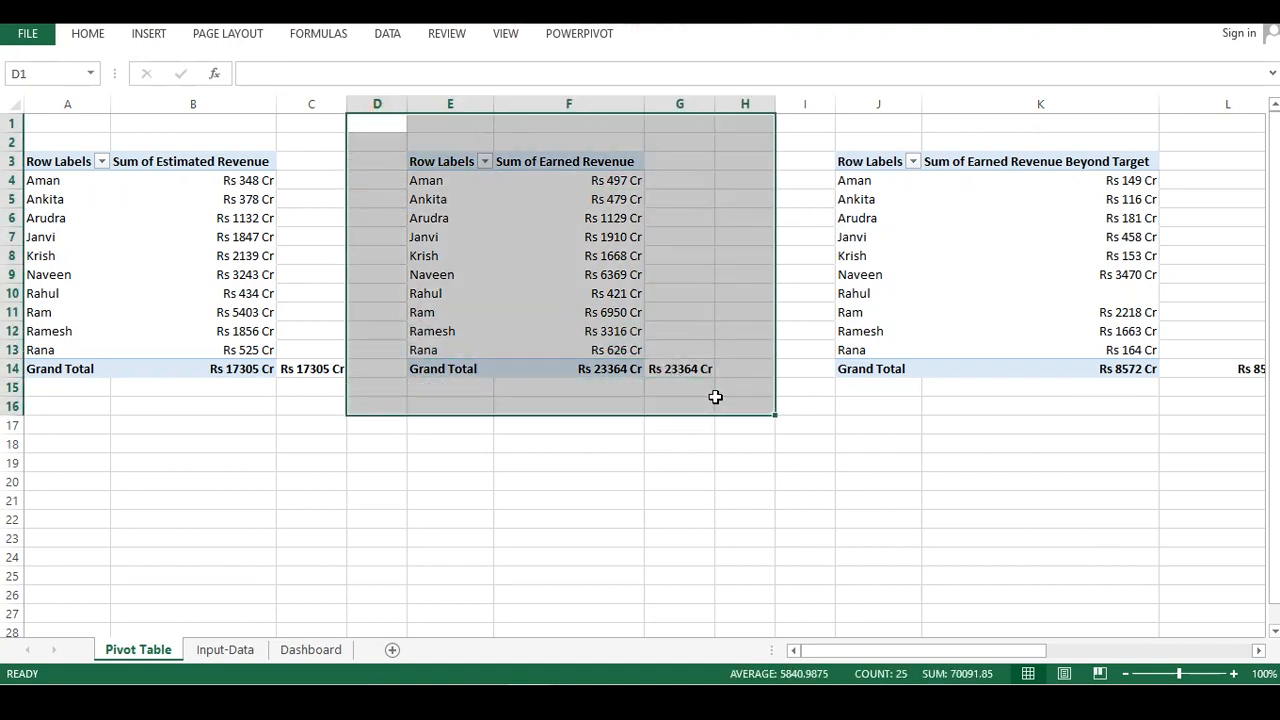
{"action": "key", "text": "ctrl+c"}
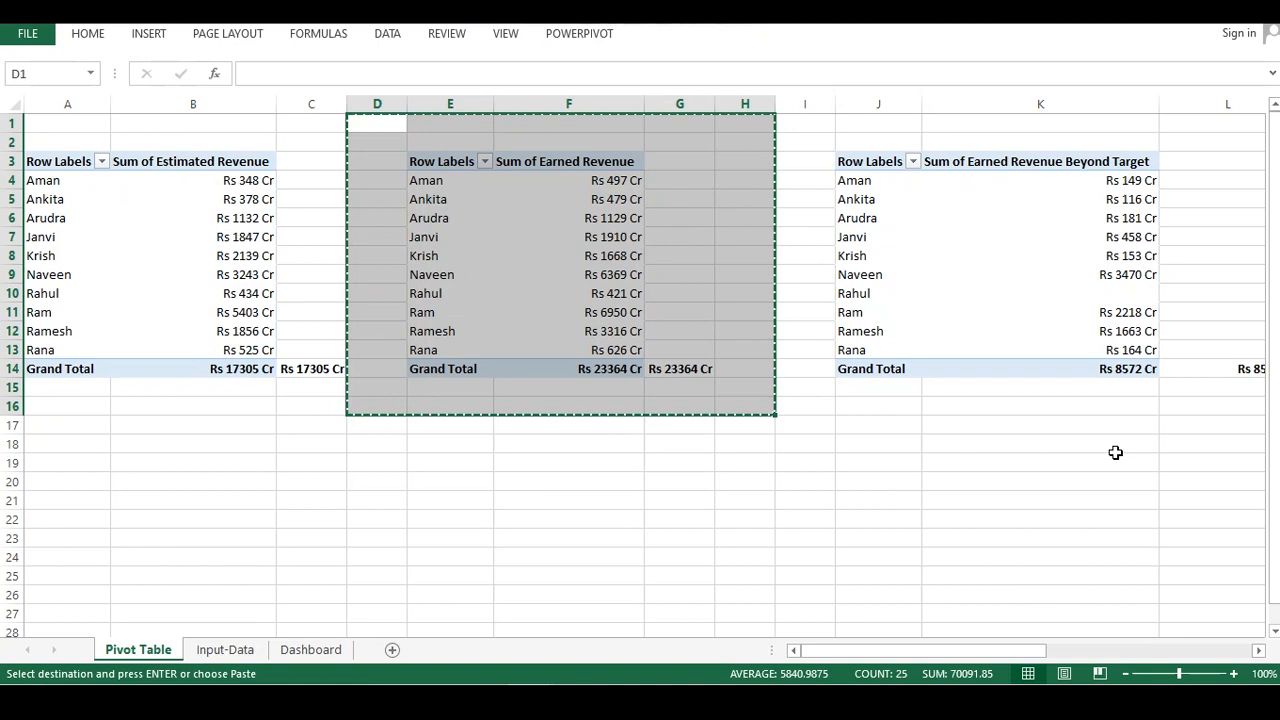
{"action": "left_click_drag", "start_coordinate": [915, 650], "coordinate": [1249, 636]}
{"action": "left_click_drag", "start_coordinate": [1221, 312], "coordinate": [1238, 324]}
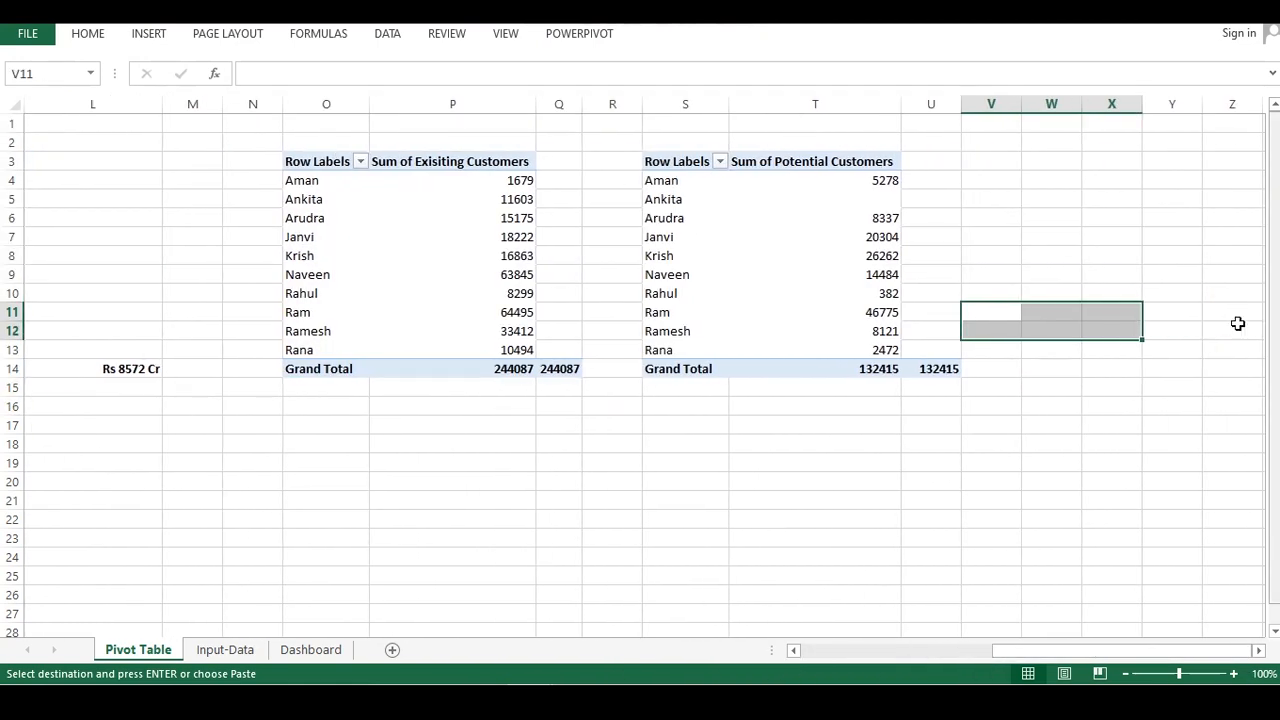
{"action": "left_click", "coordinate": [1025, 144]}
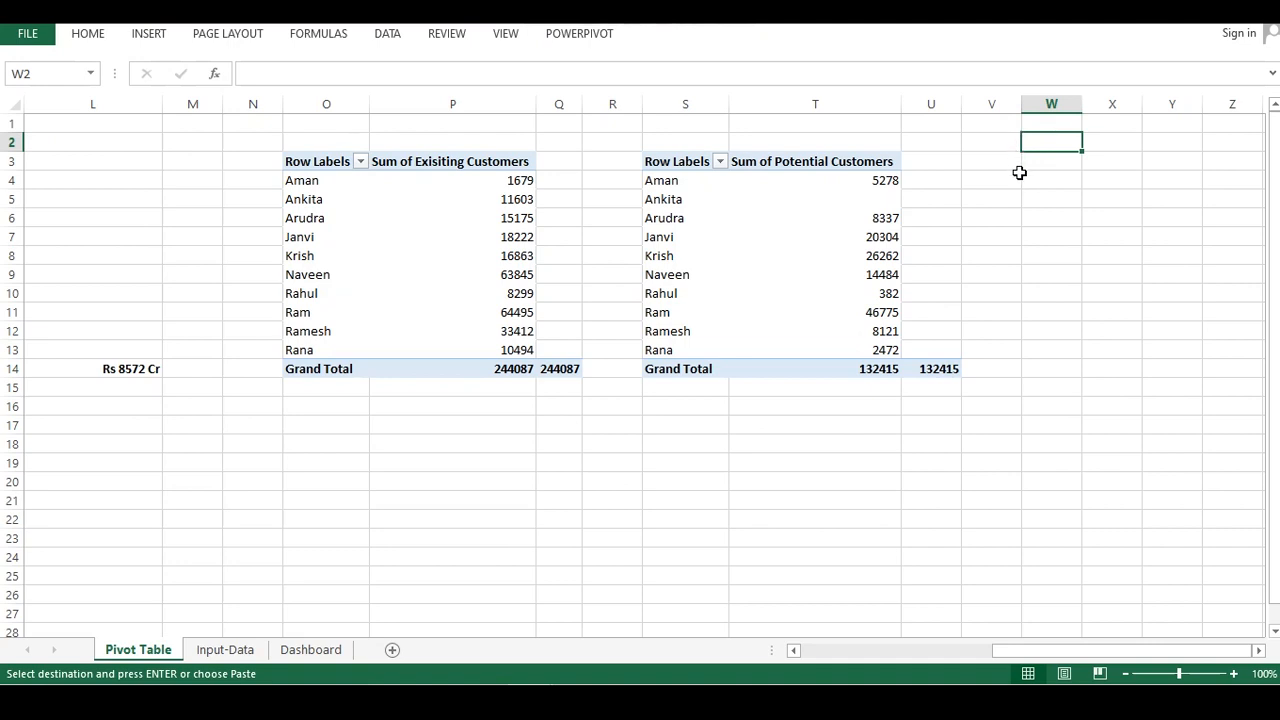
{"action": "left_click", "coordinate": [1034, 123]}
{"action": "key", "text": "ctrl+v"}
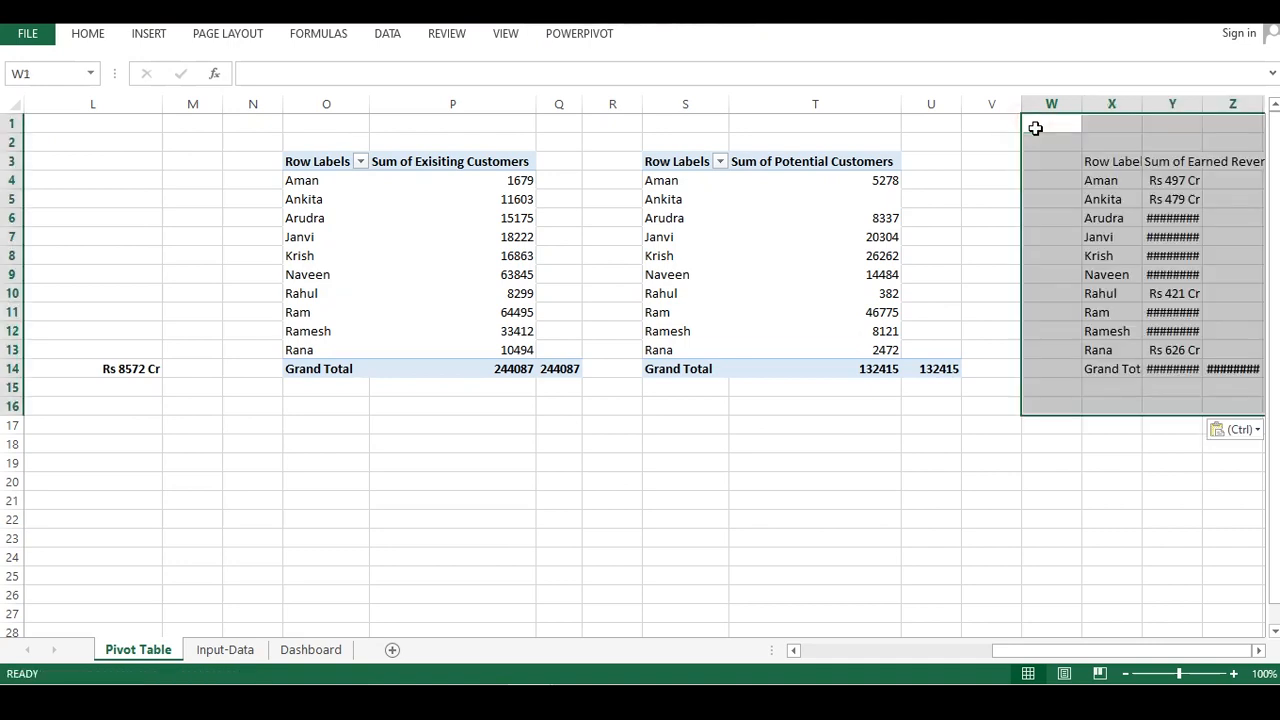
Autofit the pasted pivot's Sum of Earned Revenue column so its values display fully
{"action": "left_click_drag", "start_coordinate": [1098, 650], "coordinate": [1150, 656]}
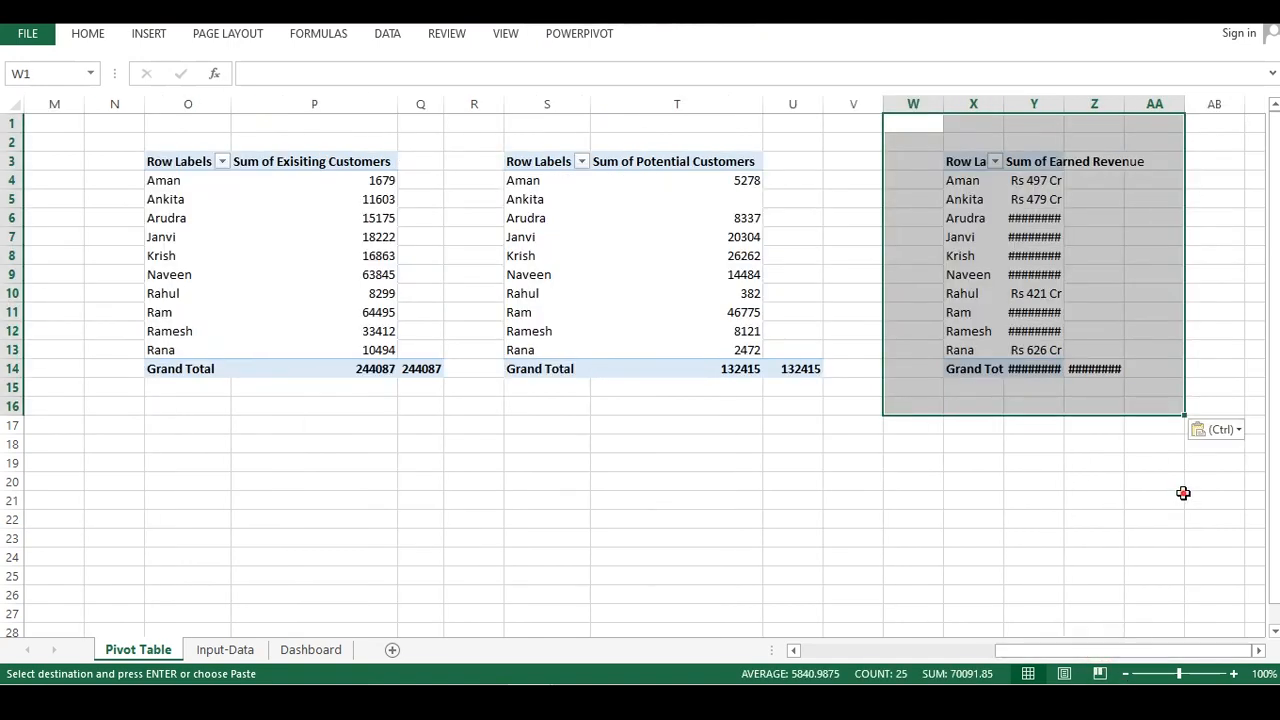
{"action": "left_click_drag", "start_coordinate": [1180, 497], "coordinate": [1256, 499]}
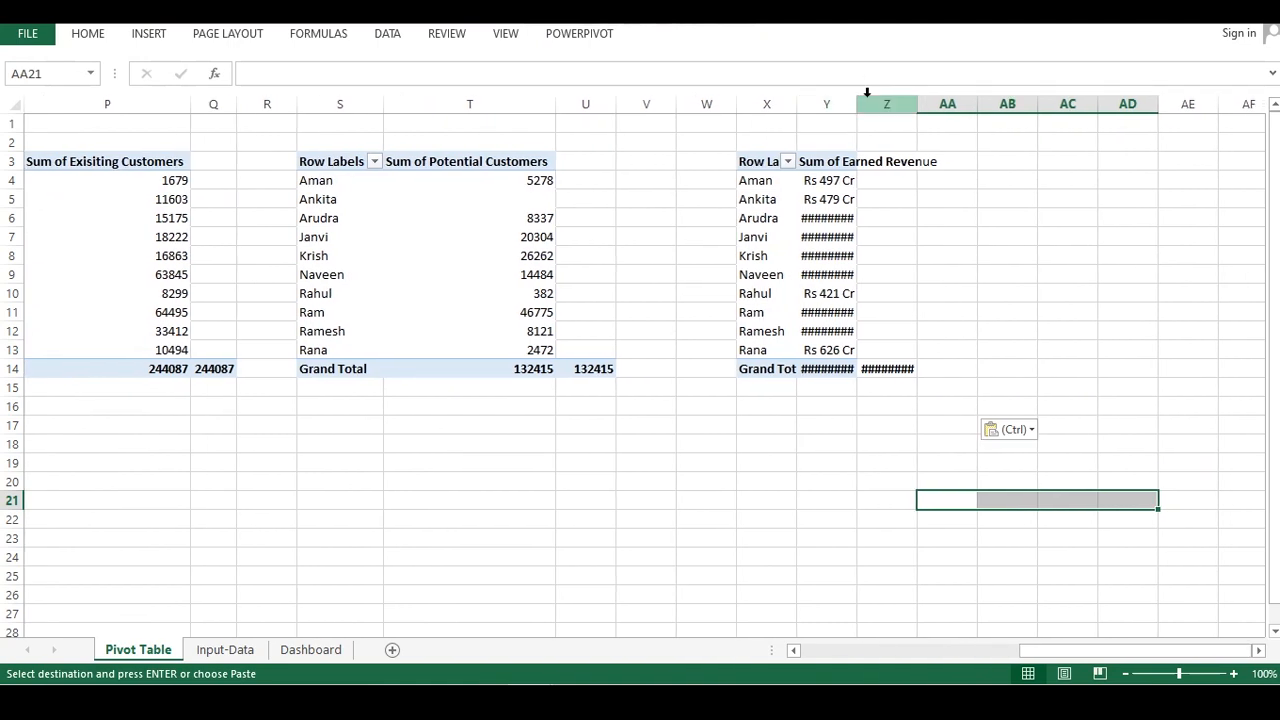
{"action": "double_click", "coordinate": [860, 92]}
{"action": "double_click", "coordinate": [1007, 104]}
{"action": "left_click", "coordinate": [934, 404]}
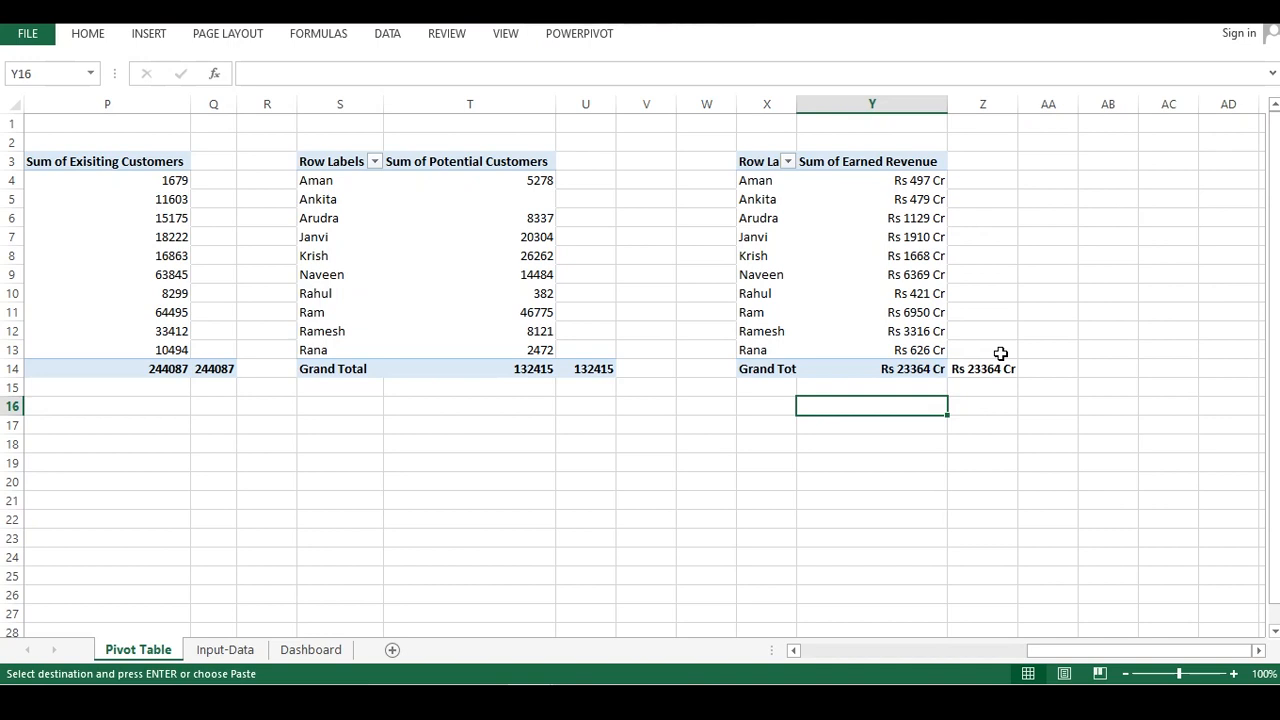
Apply a Top 3 value filter by Sum of Earned Revenue to the pasted pivot's distributor rows
{"action": "left_click_drag", "start_coordinate": [880, 181], "coordinate": [851, 345]}
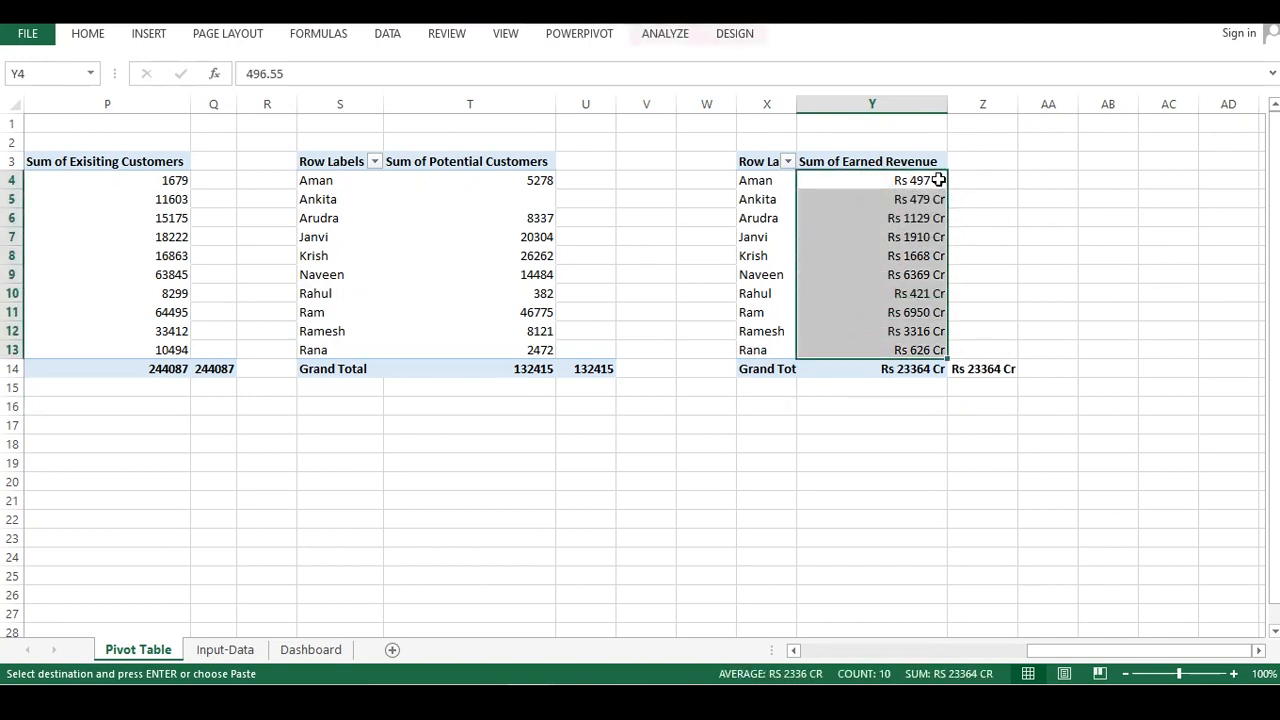
{"action": "left_click_drag", "start_coordinate": [888, 346], "coordinate": [922, 183]}
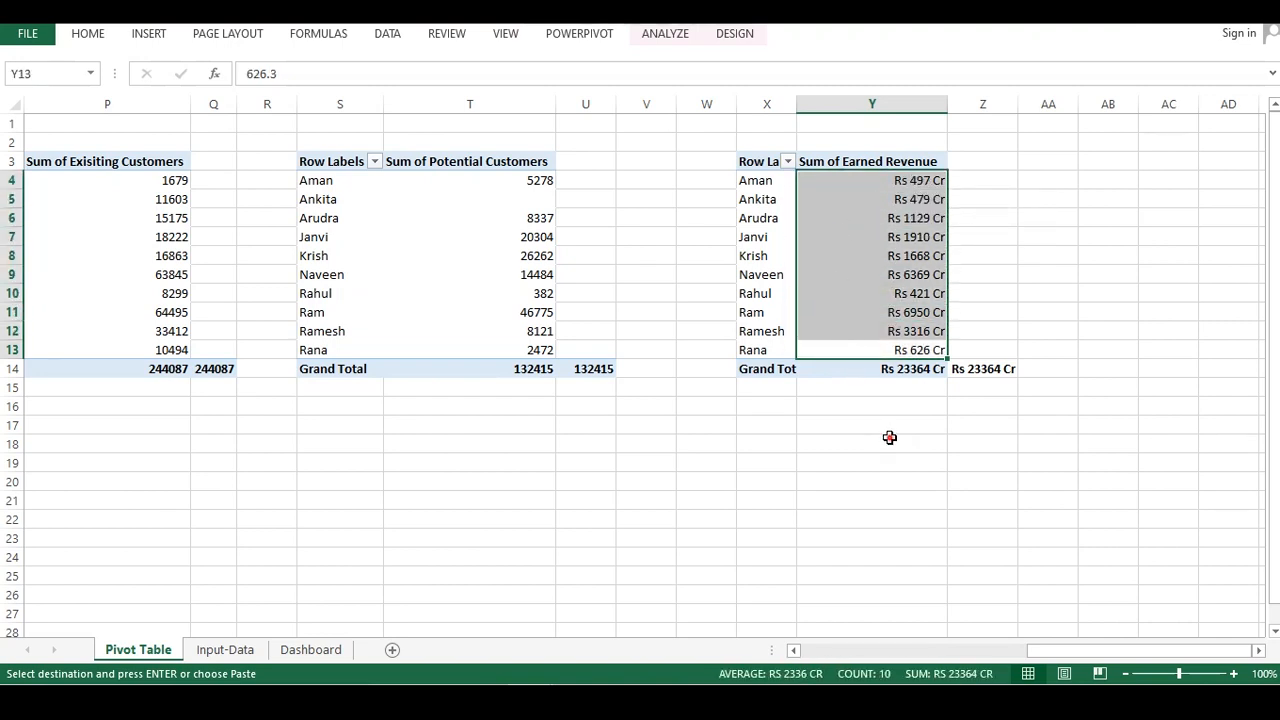
{"action": "left_click_drag", "start_coordinate": [889, 440], "coordinate": [893, 425]}
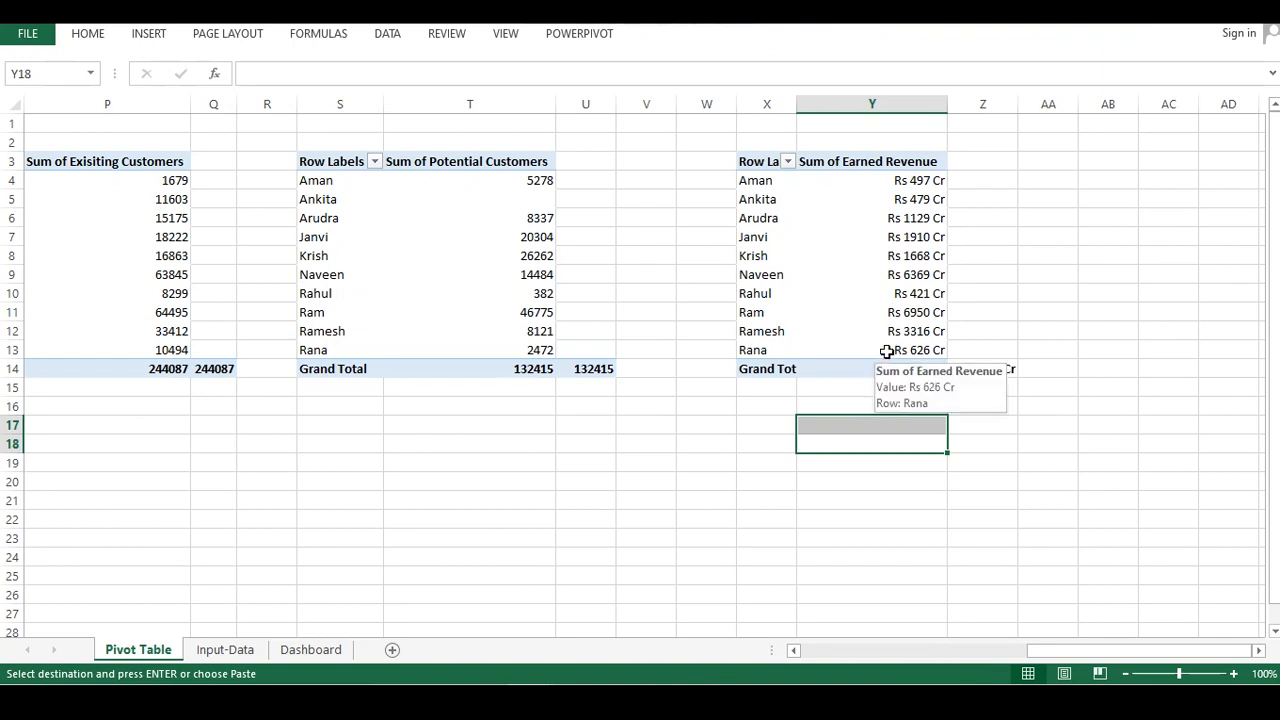
{"action": "left_click_drag", "start_coordinate": [888, 350], "coordinate": [888, 180]}
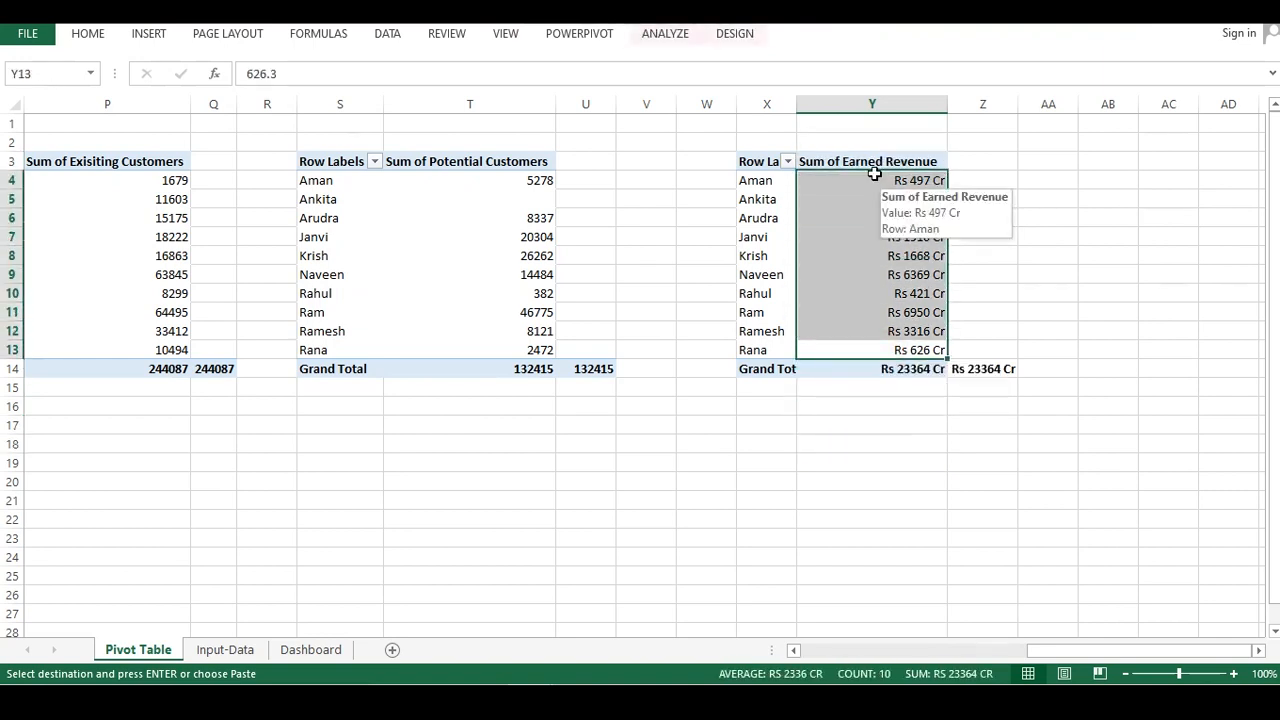
{"action": "left_click", "coordinate": [787, 160]}
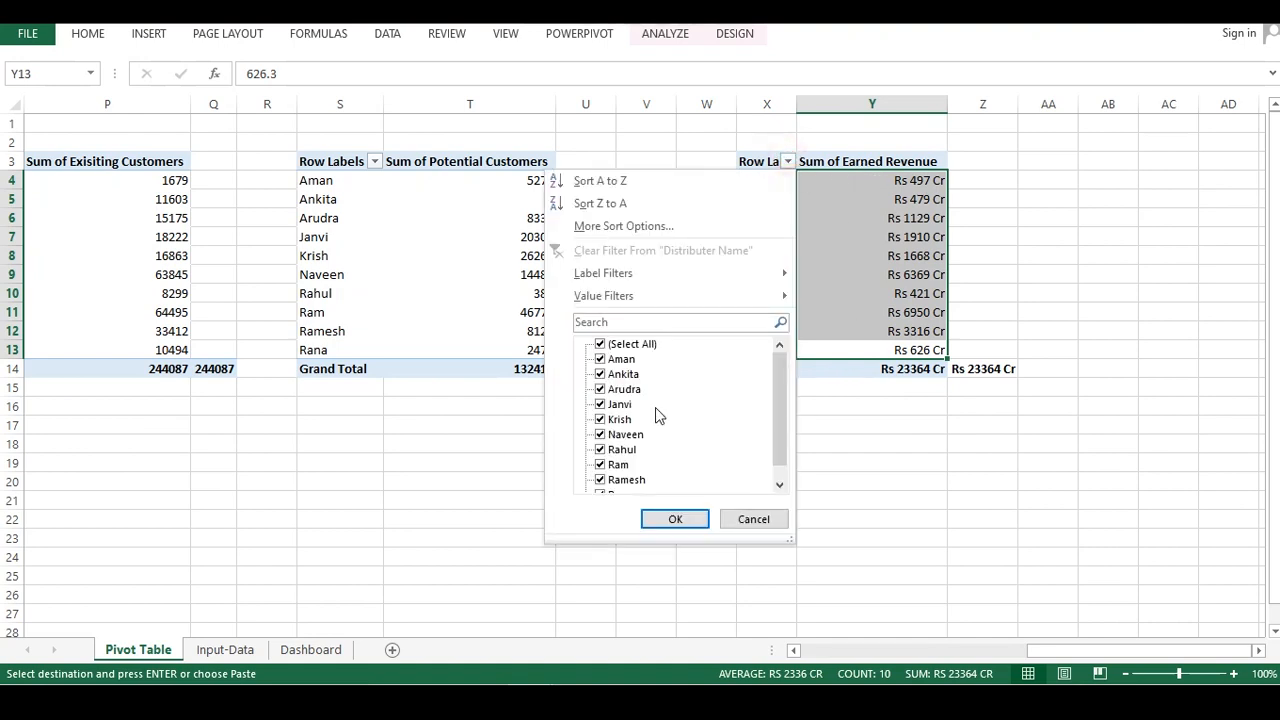
{"action": "mouse_move", "coordinate": [614, 295]}
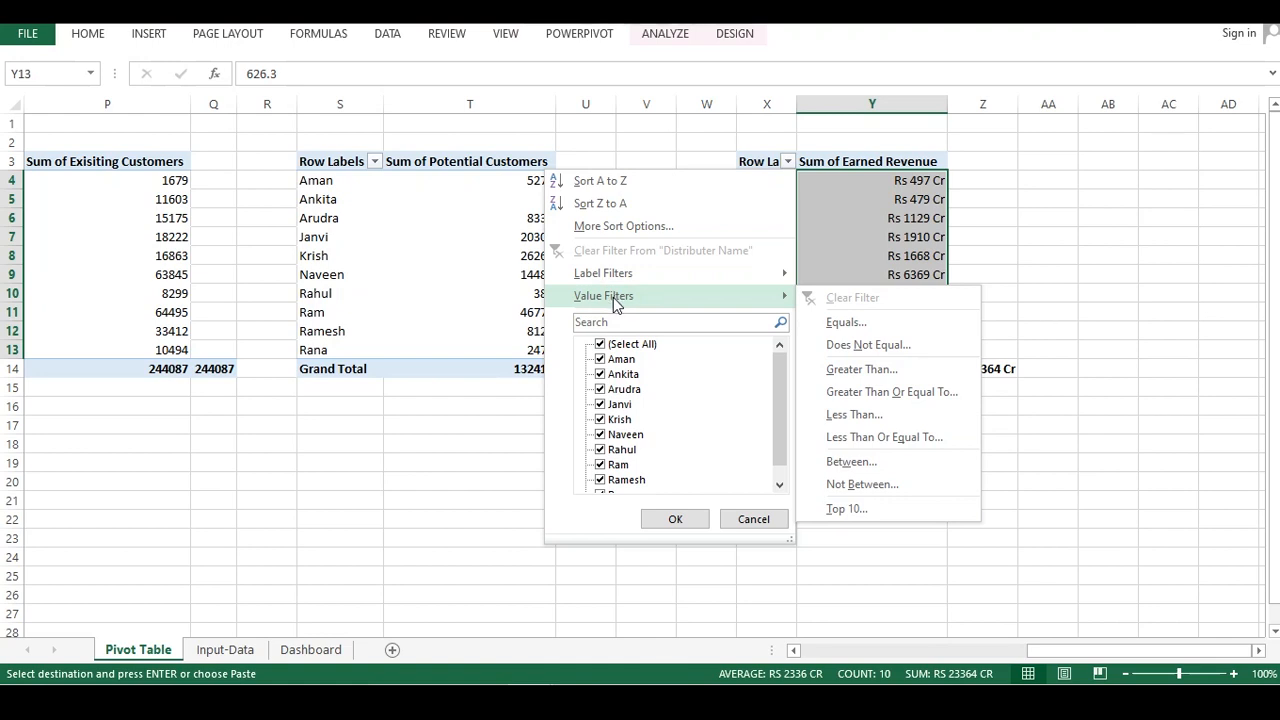
{"action": "left_click", "coordinate": [843, 509]}
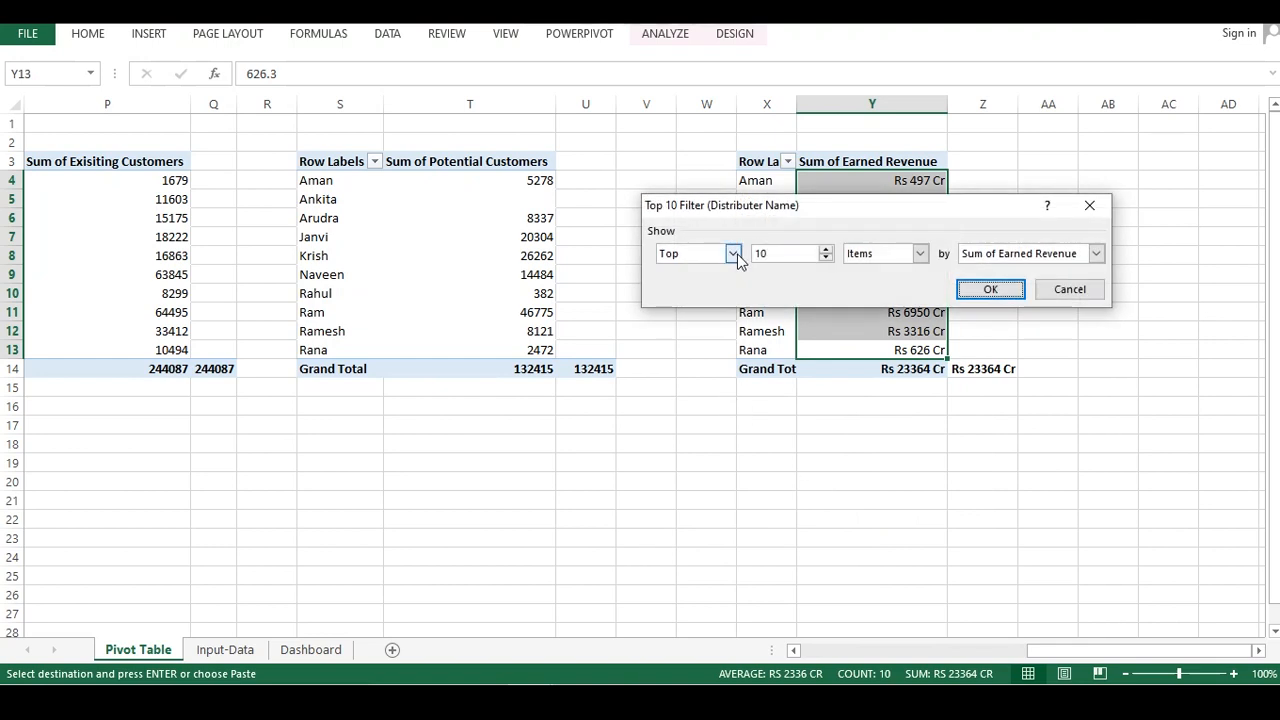
{"action": "left_click", "coordinate": [734, 254]}
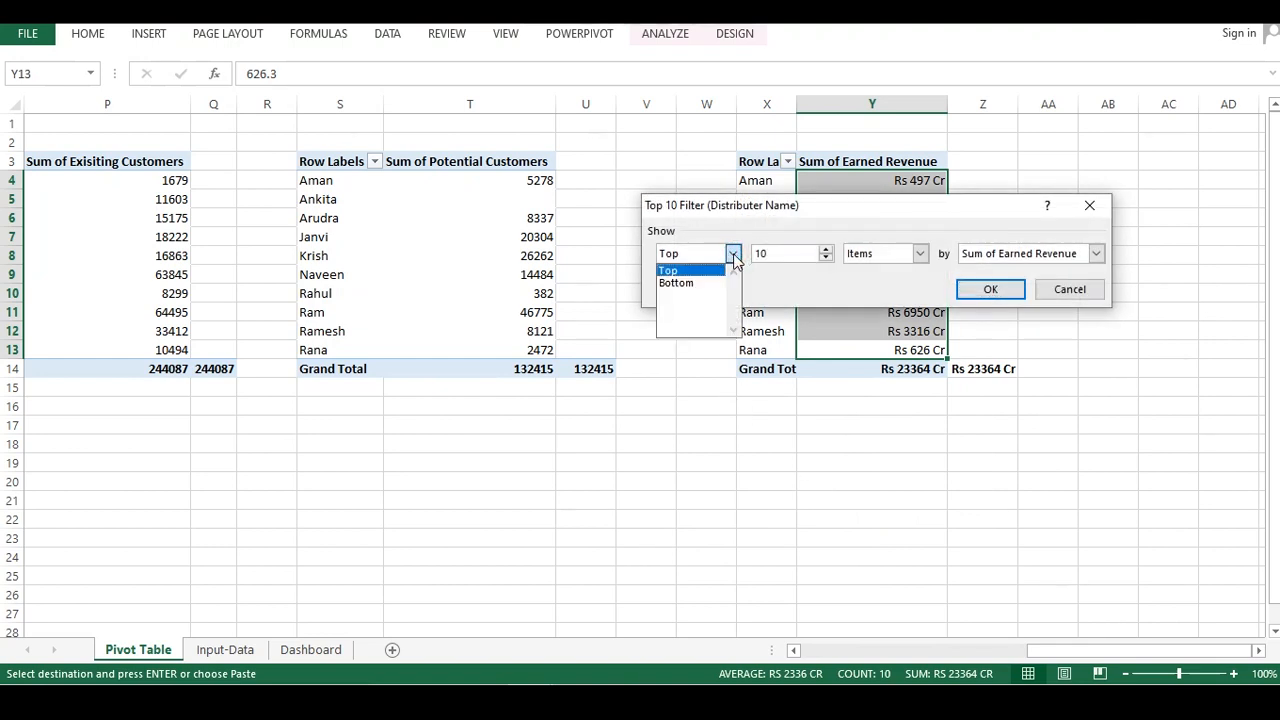
{"action": "left_click", "coordinate": [678, 271]}
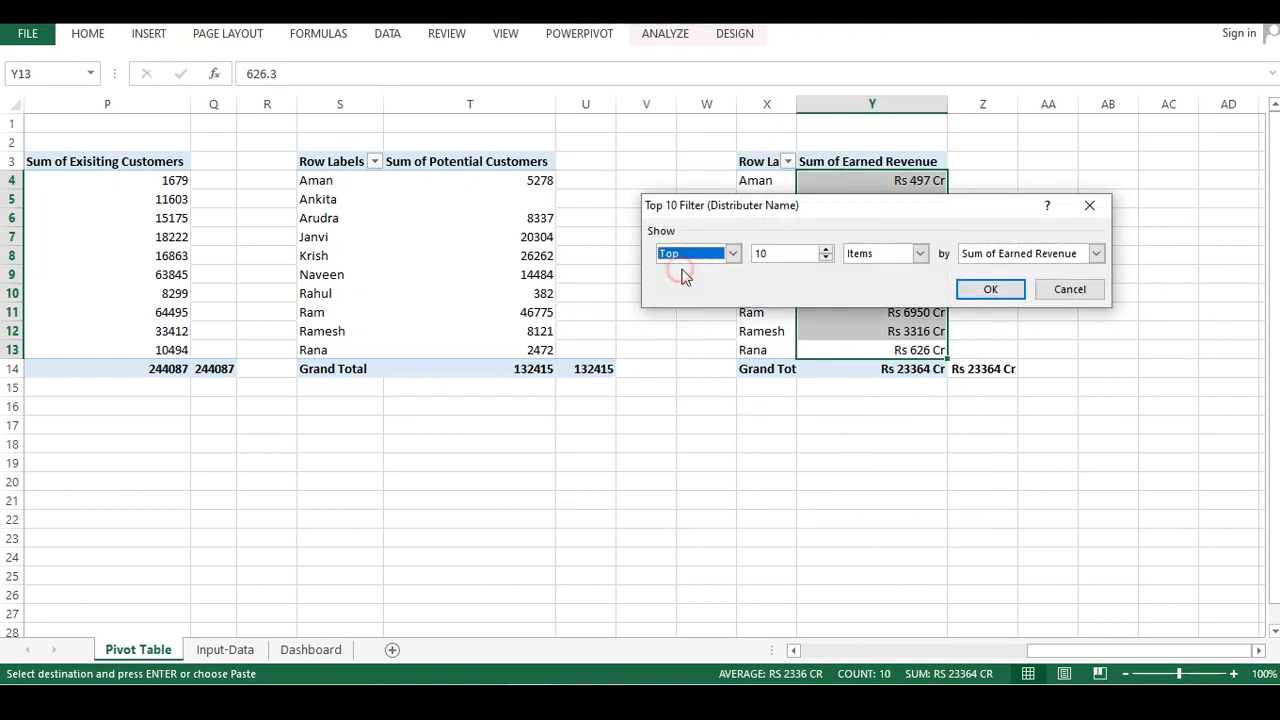
{"action": "left_click", "coordinate": [795, 253]}
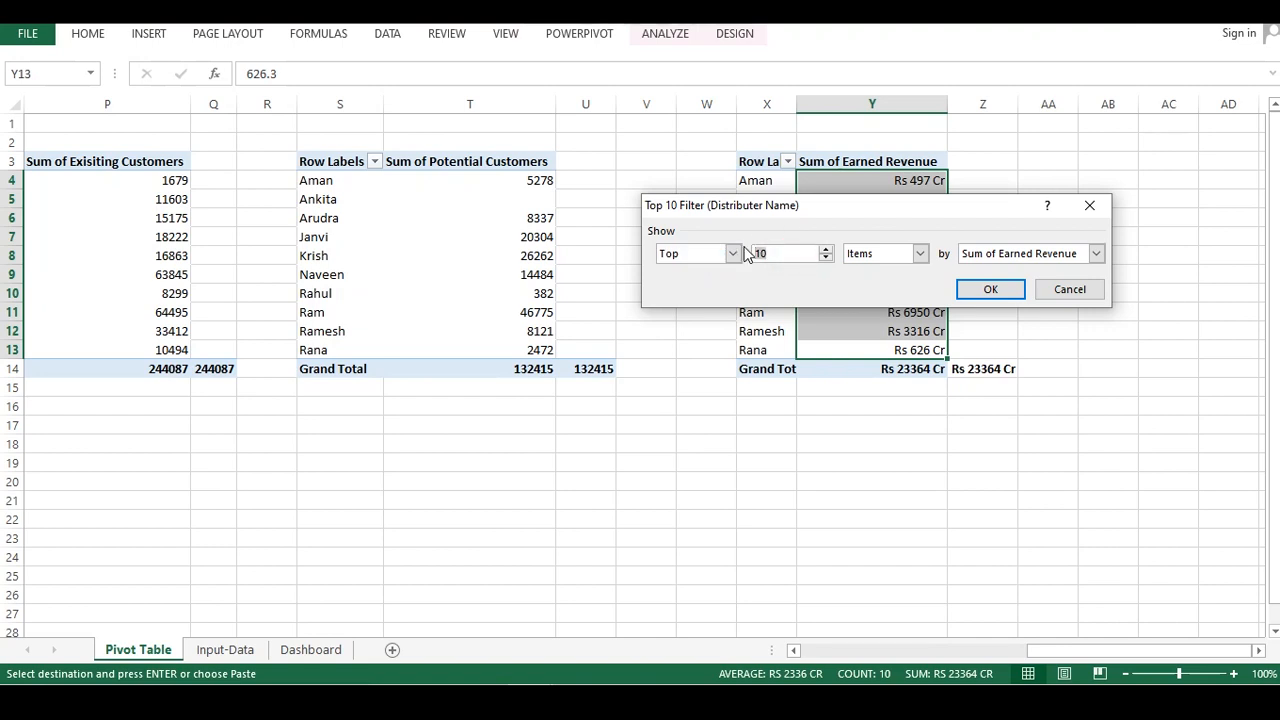
{"action": "key", "text": "BackSpace"}
{"action": "key", "text": "BackSpace"}
{"action": "type", "text": "3"}
{"action": "left_click", "coordinate": [990, 290]}
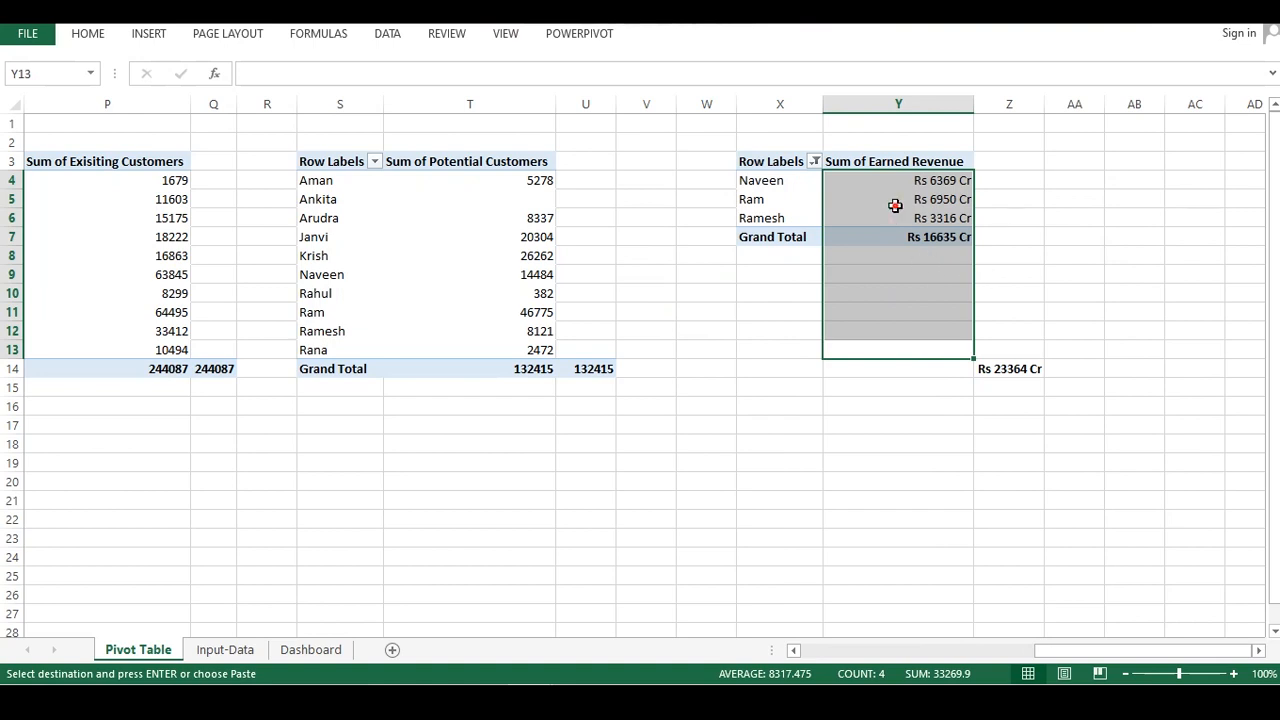
Enter a formula in Z7 referencing the filtered pivot's grand total
{"action": "left_click", "coordinate": [895, 206]}
{"action": "left_click", "coordinate": [1000, 225]}
{"action": "left_click", "coordinate": [994, 240]}
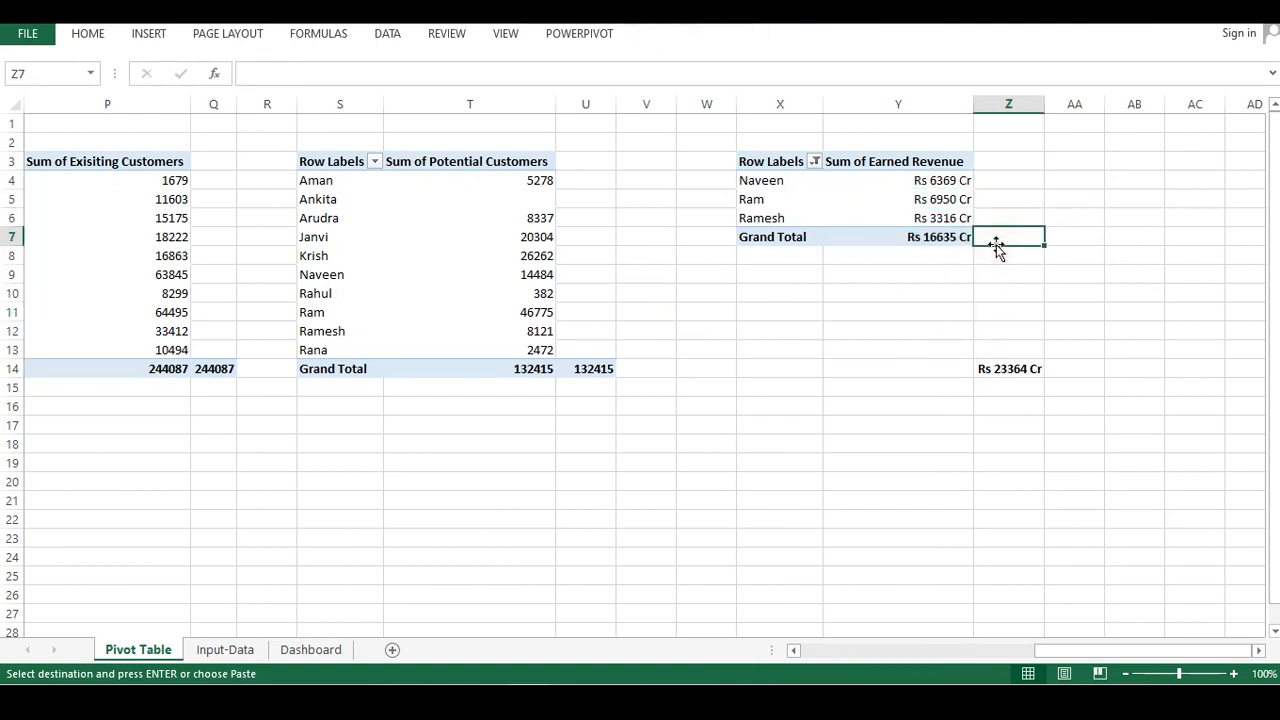
{"action": "key", "text": "Escape"}
{"action": "type", "text": "="}
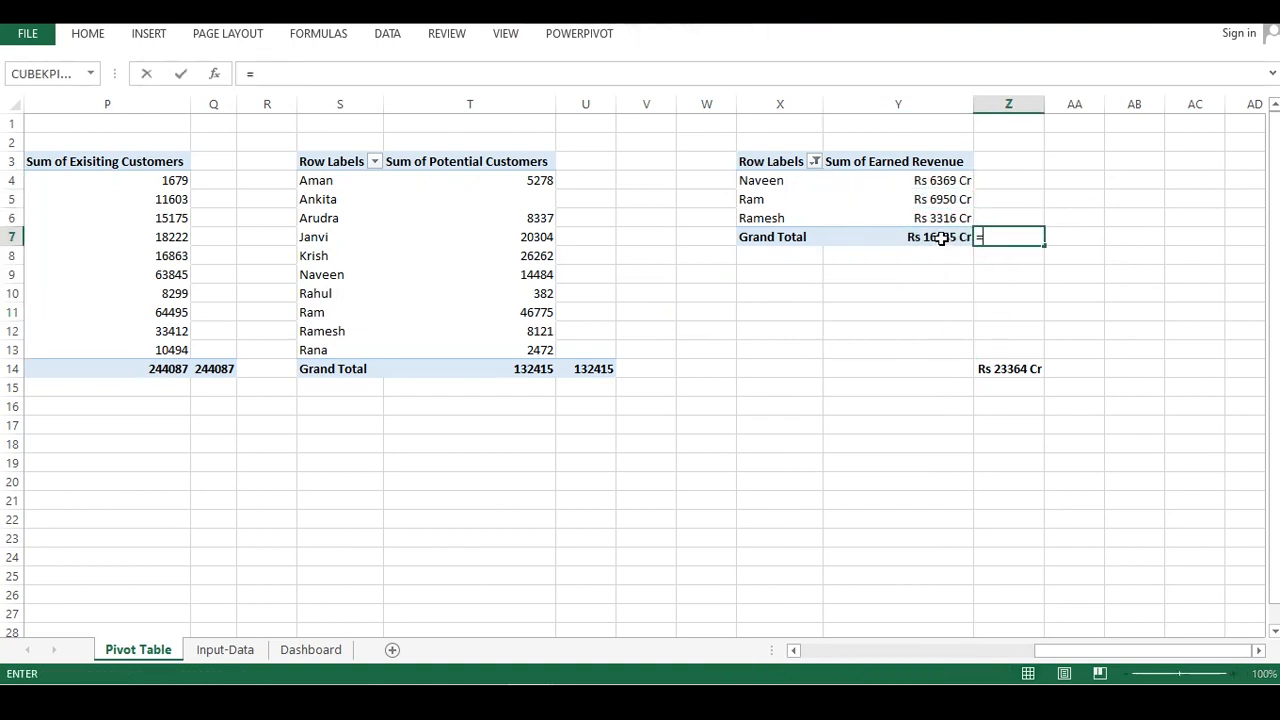
{"action": "left_click", "coordinate": [941, 236]}
{"action": "key", "text": "Return"}
Label cell Z2 as Top-3 above the filtered pivot
{"action": "key", "text": "Up"}
{"action": "key", "text": "Up"}
{"action": "key", "text": "Up"}
{"action": "key", "text": "Up"}
{"action": "key", "text": "Up"}
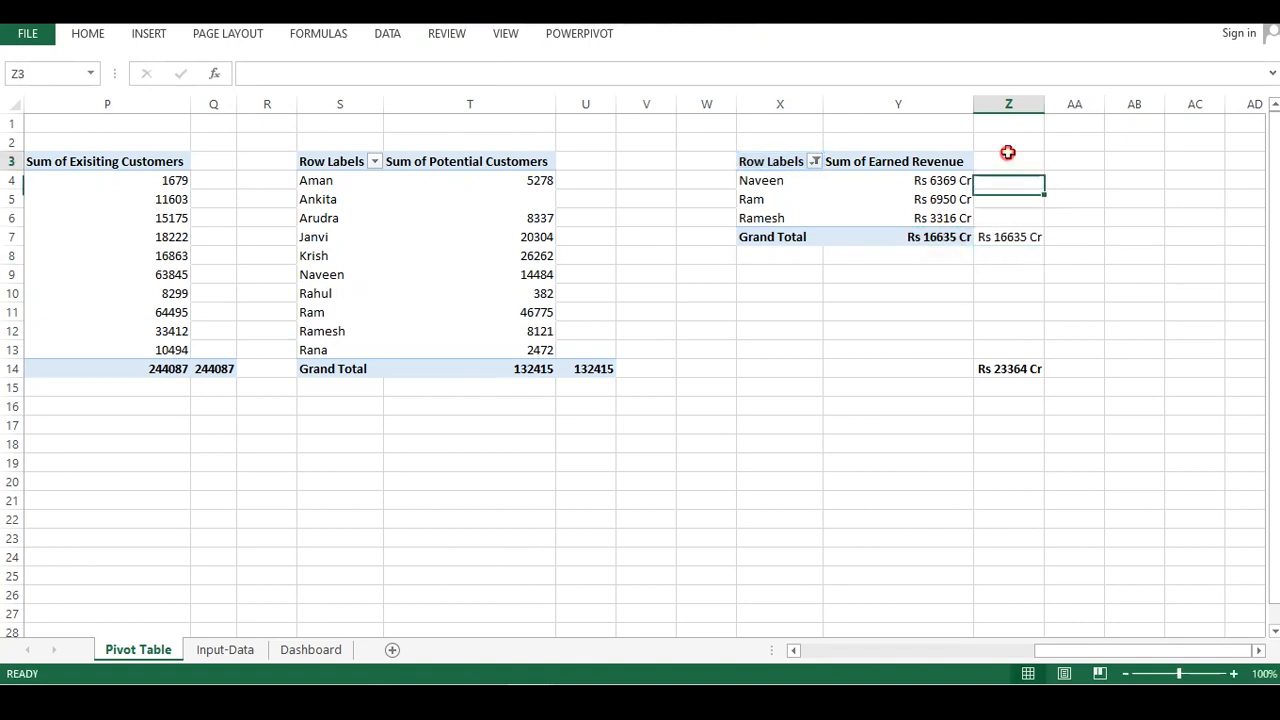
{"action": "left_click", "coordinate": [999, 141]}
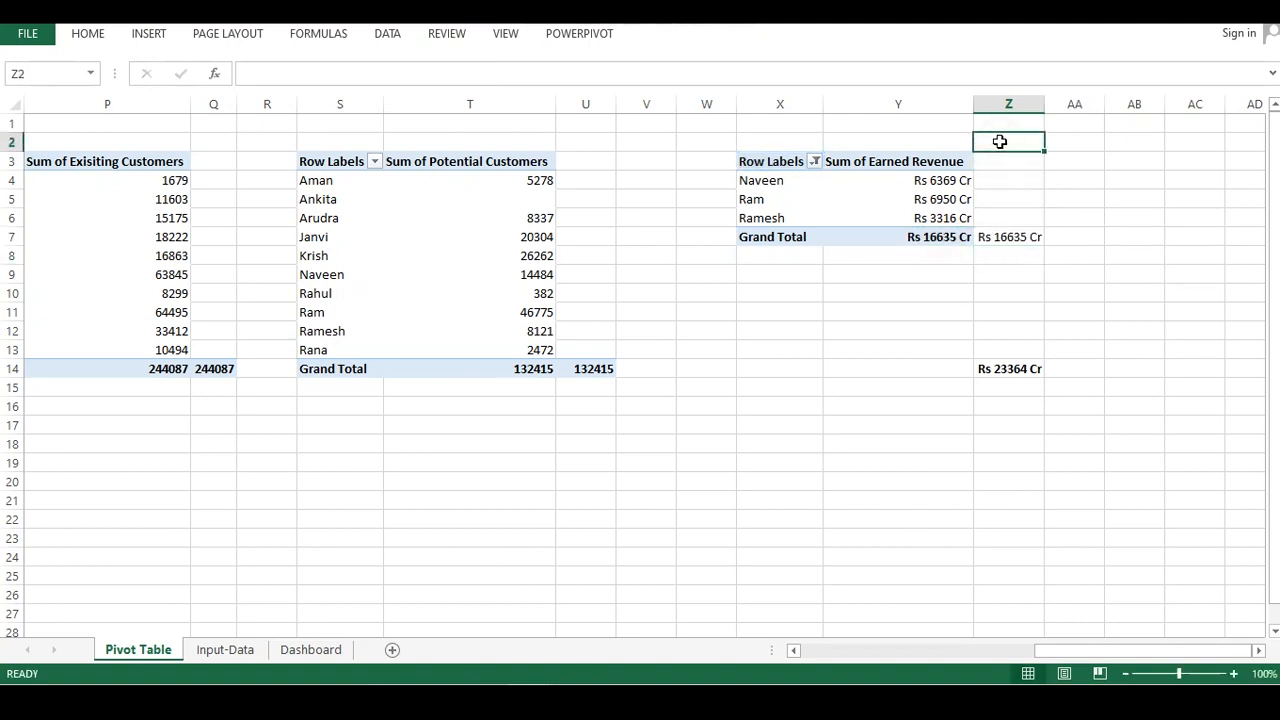
{"action": "type", "text": "Top-3"}
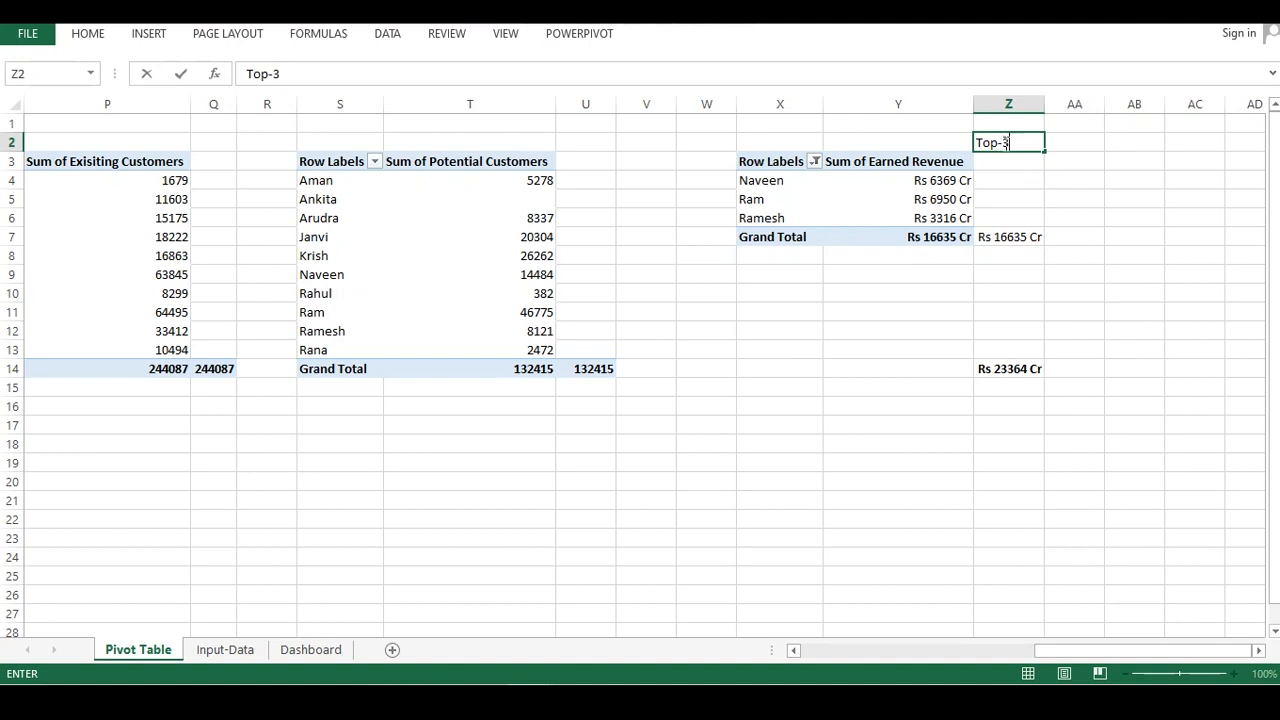
{"action": "left_click_drag", "start_coordinate": [1036, 292], "coordinate": [1048, 290]}
Copy the Top-3 pivot with its label and total formula and paste it to the right, starting in column AC
{"action": "left_click_drag", "start_coordinate": [724, 131], "coordinate": [1033, 253]}
{"action": "key", "text": "ctrl+c"}
{"action": "left_click", "coordinate": [1123, 120]}
{"action": "key", "text": "ctrl+v"}
{"action": "left_click", "coordinate": [1122, 328]}
{"action": "left_click_drag", "start_coordinate": [1157, 297], "coordinate": [1277, 312]}
{"action": "left_click_drag", "start_coordinate": [1210, 203], "coordinate": [1120, 199]}
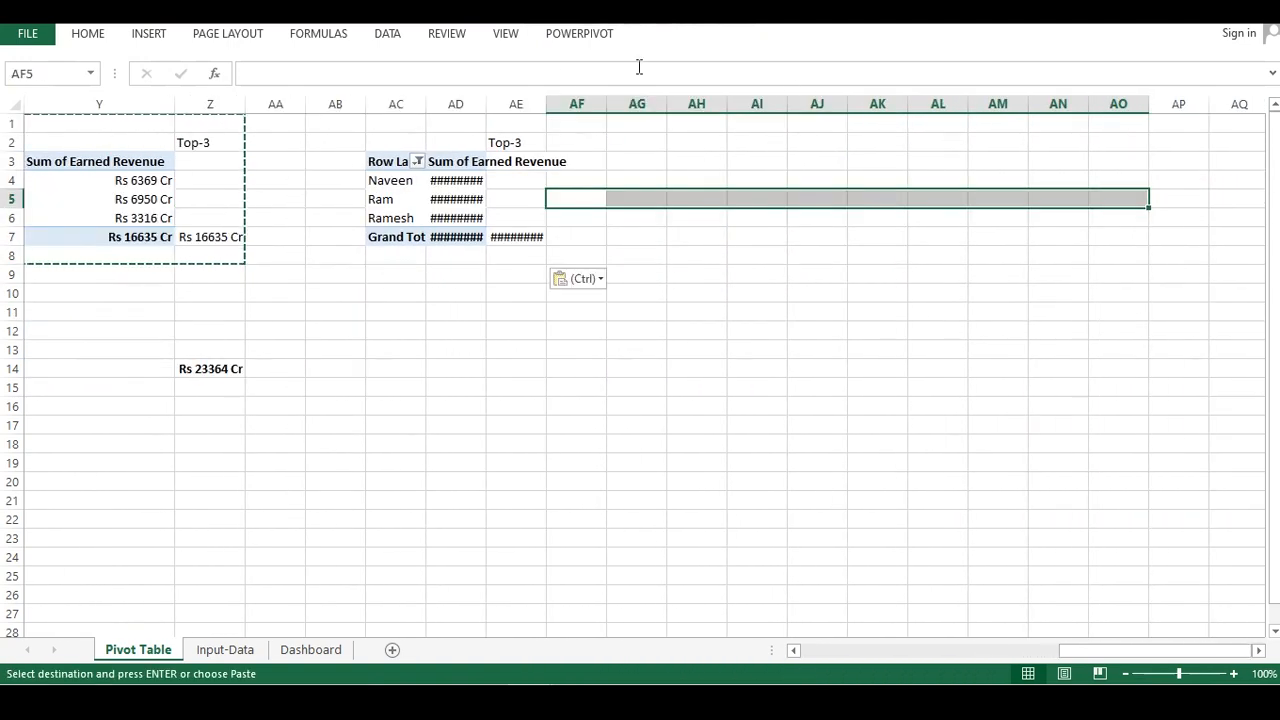
Autofit the columns of the newly pasted pivot and total cell
{"action": "double_click", "coordinate": [425, 104]}
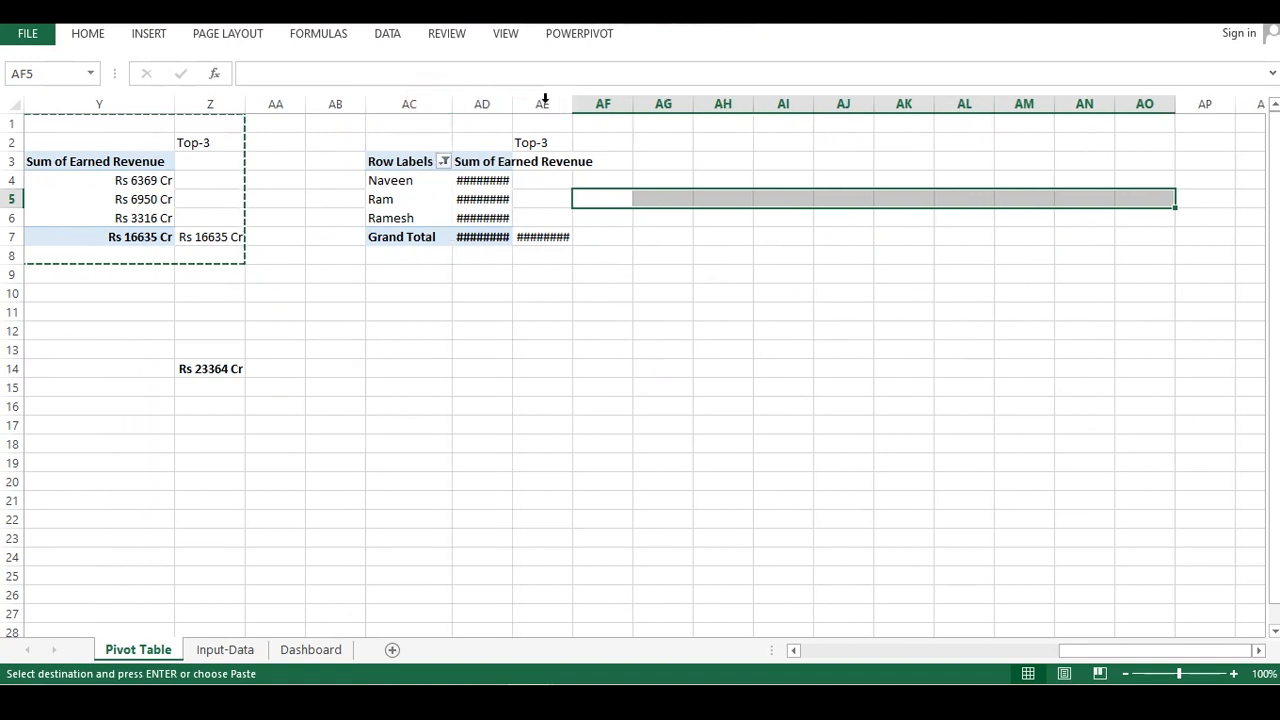
{"action": "double_click", "coordinate": [513, 104]}
{"action": "left_click", "coordinate": [670, 104]}
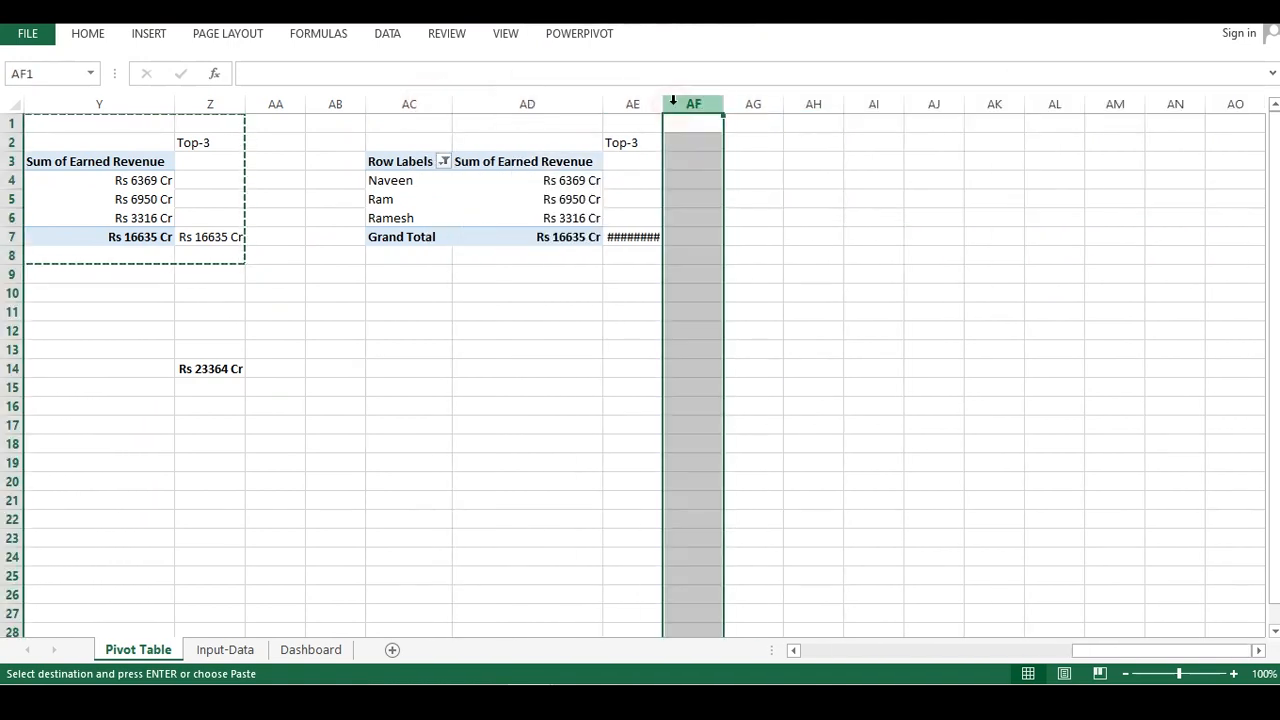
{"action": "double_click", "coordinate": [662, 102]}
Change the copied pivot's value filter to show the Bottom 3 items by Sum of Earned Revenue
{"action": "left_click", "coordinate": [442, 163]}
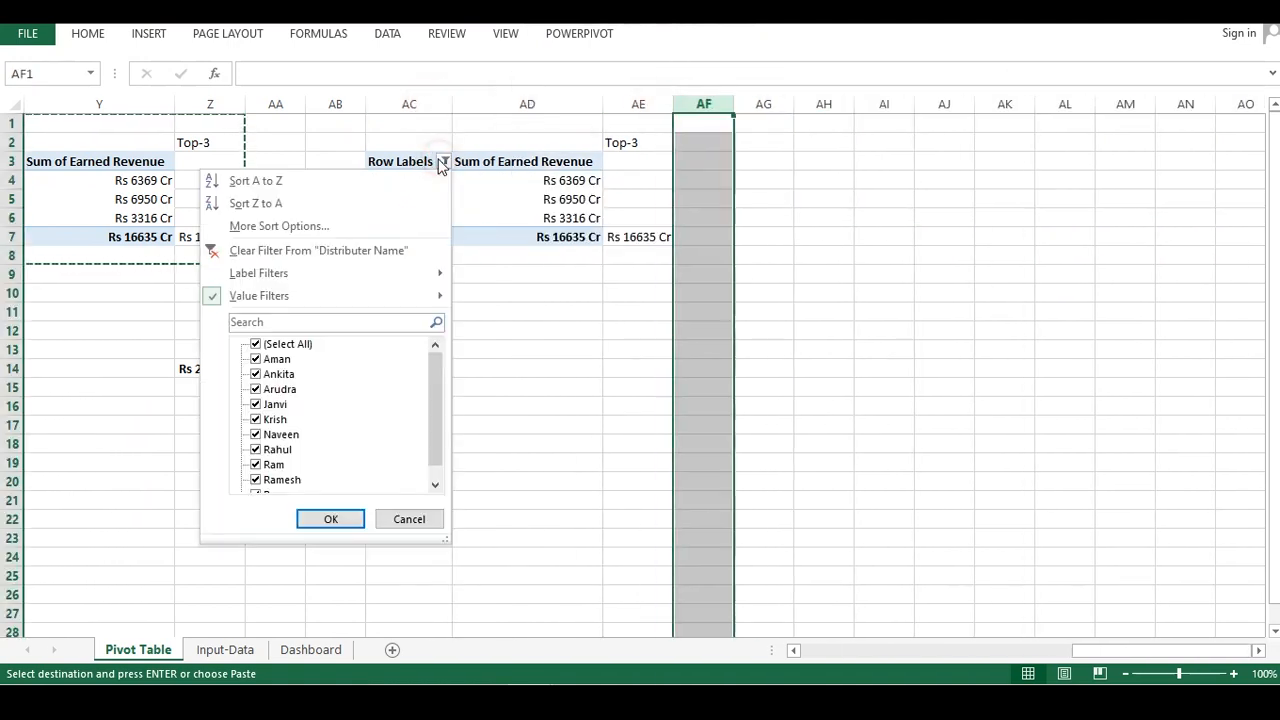
{"action": "mouse_move", "coordinate": [280, 297]}
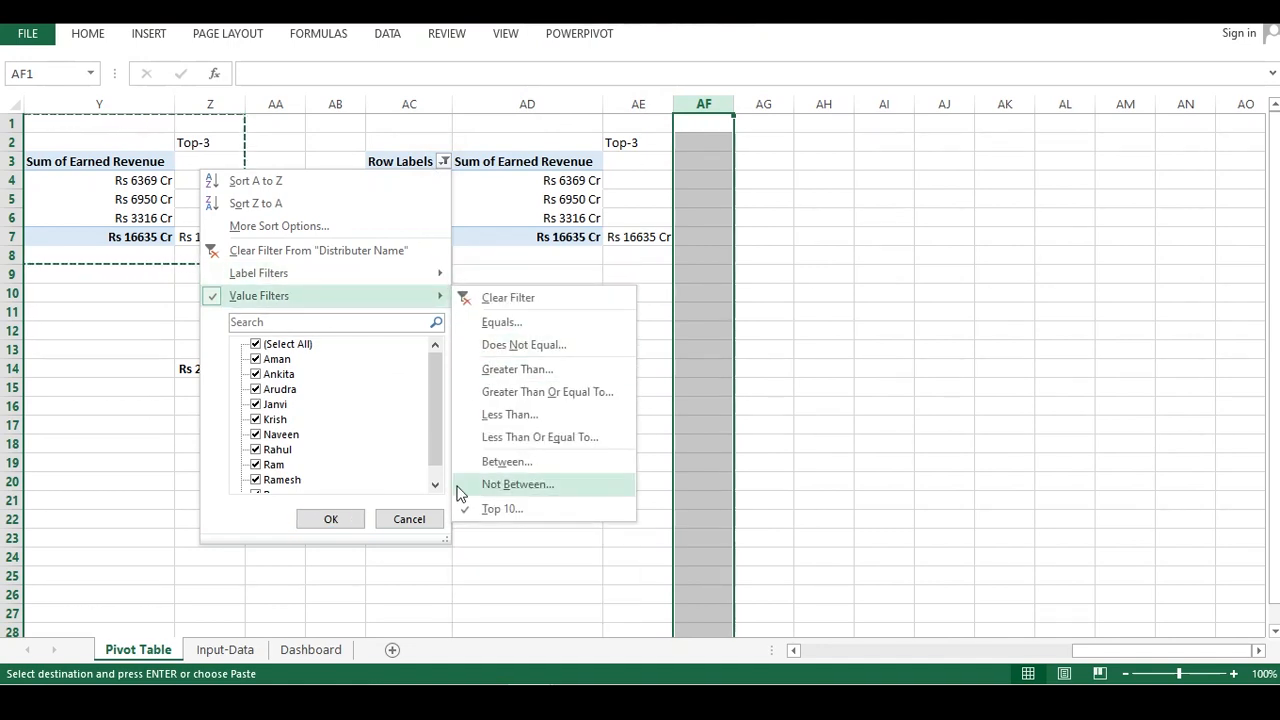
{"action": "left_click", "coordinate": [492, 508]}
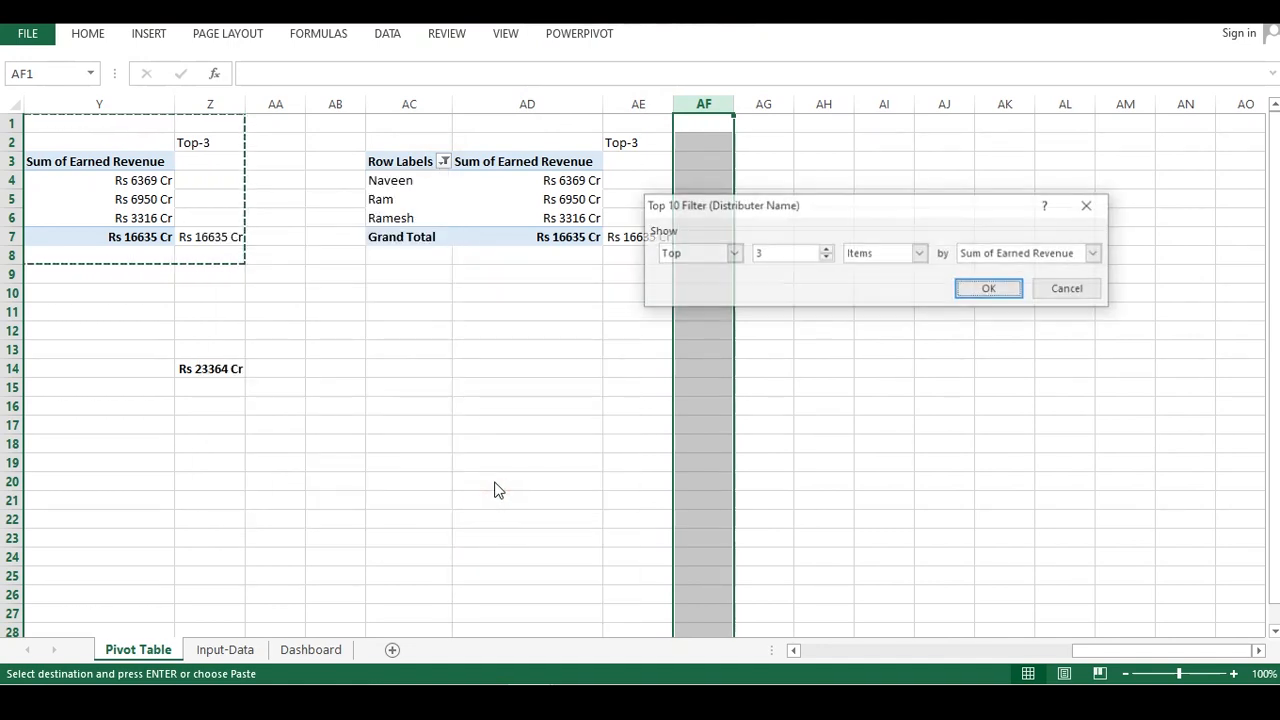
{"action": "left_click", "coordinate": [731, 254]}
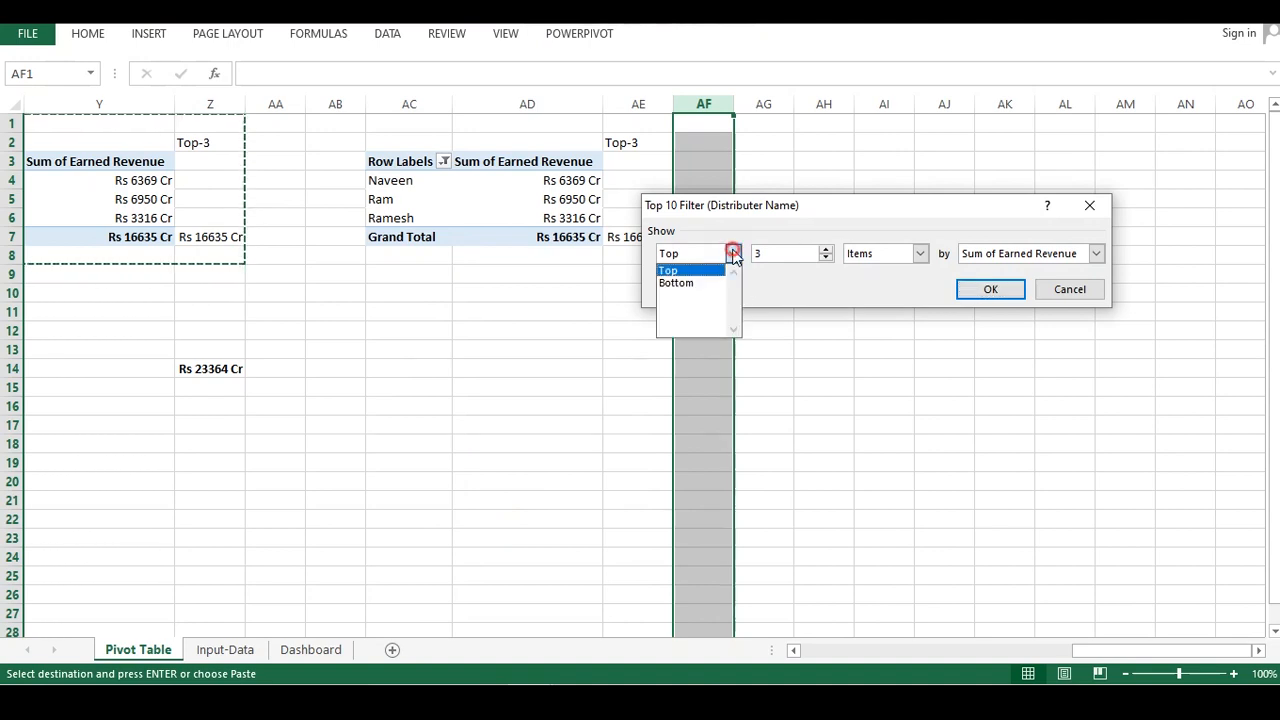
{"action": "left_click", "coordinate": [675, 284]}
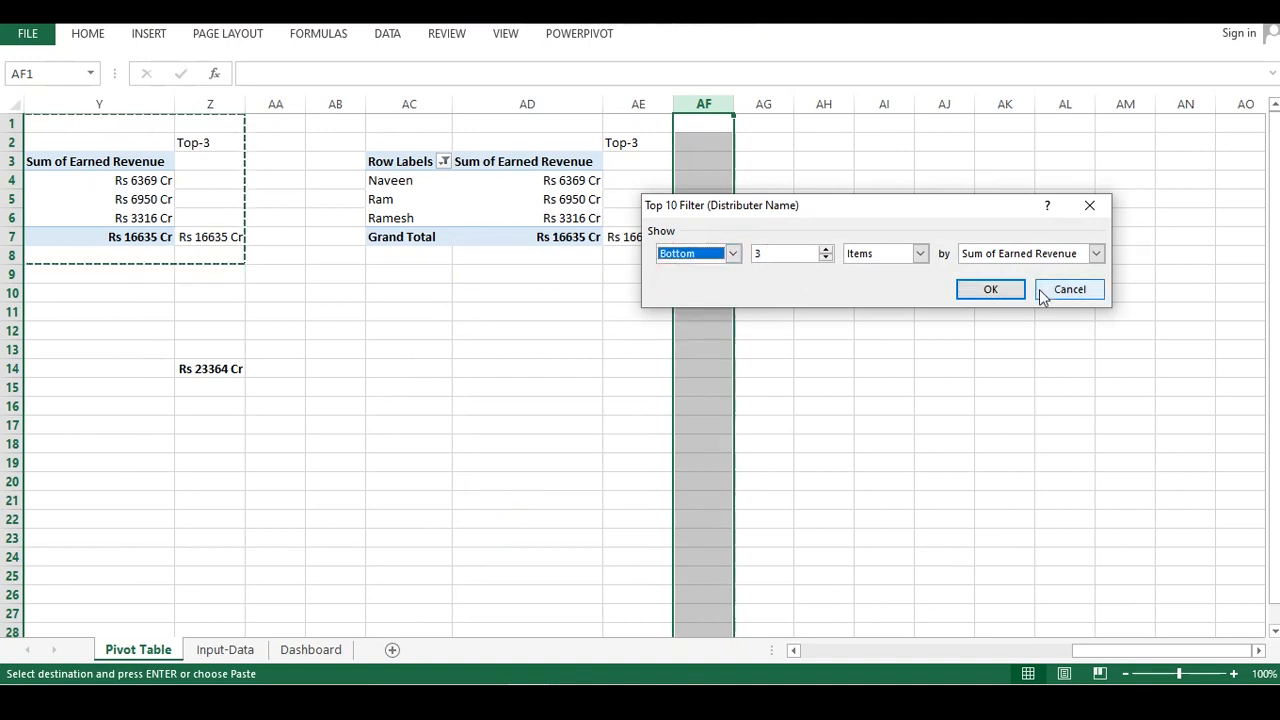
{"action": "left_click", "coordinate": [800, 250]}
{"action": "left_click", "coordinate": [992, 289]}
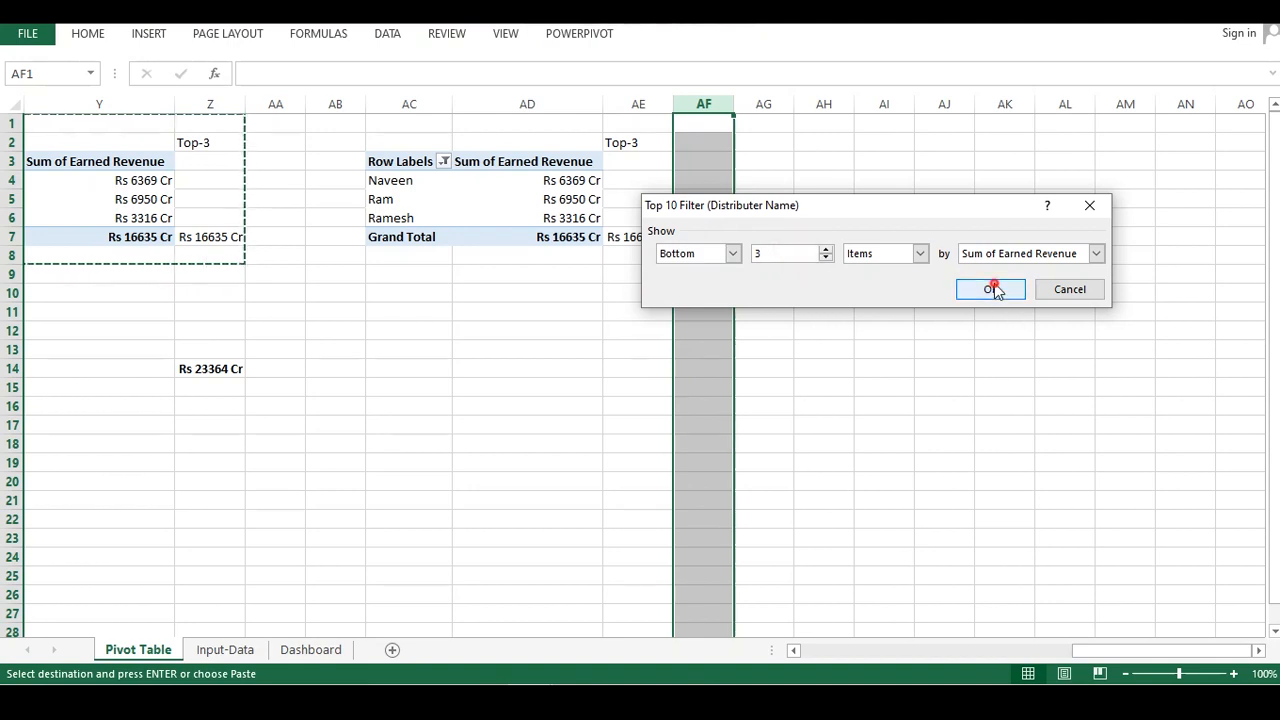
Apply the Bottom 3 filter and link cell AE7 to the bottom pivot's Grand Total
{"action": "left_click", "coordinate": [570, 292]}
{"action": "left_click", "coordinate": [637, 245]}
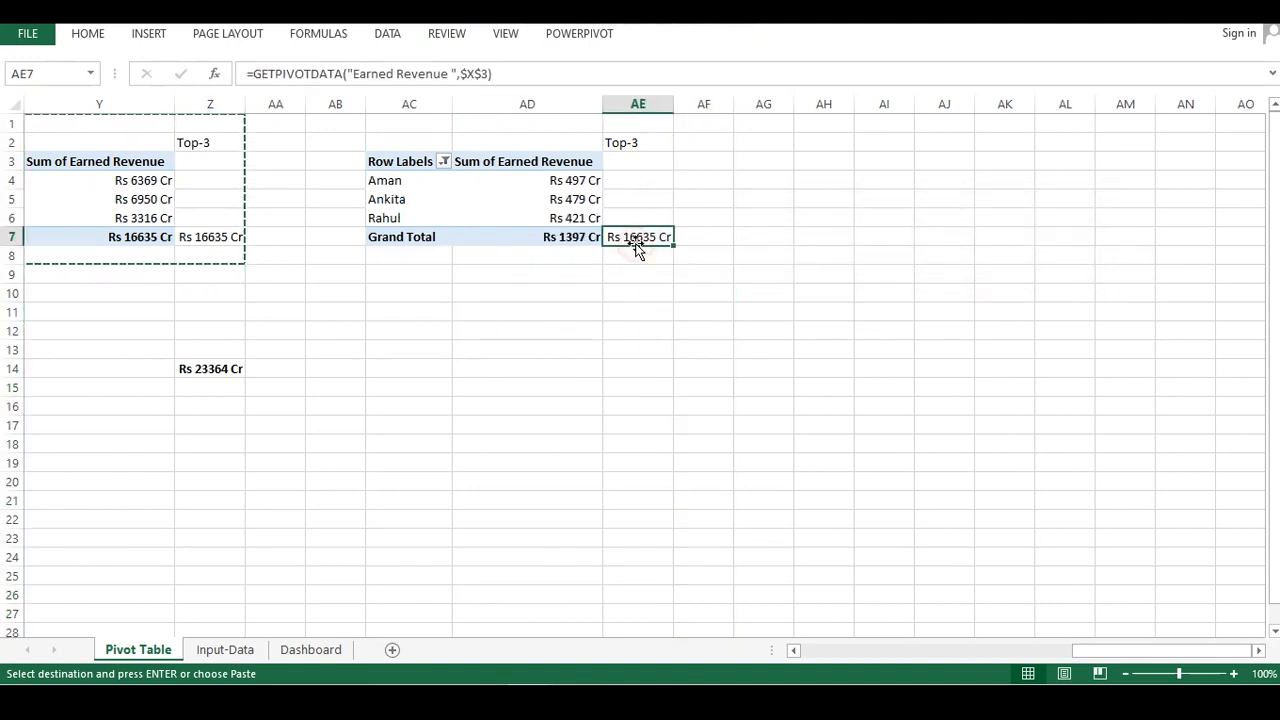
{"action": "type", "text": "="}
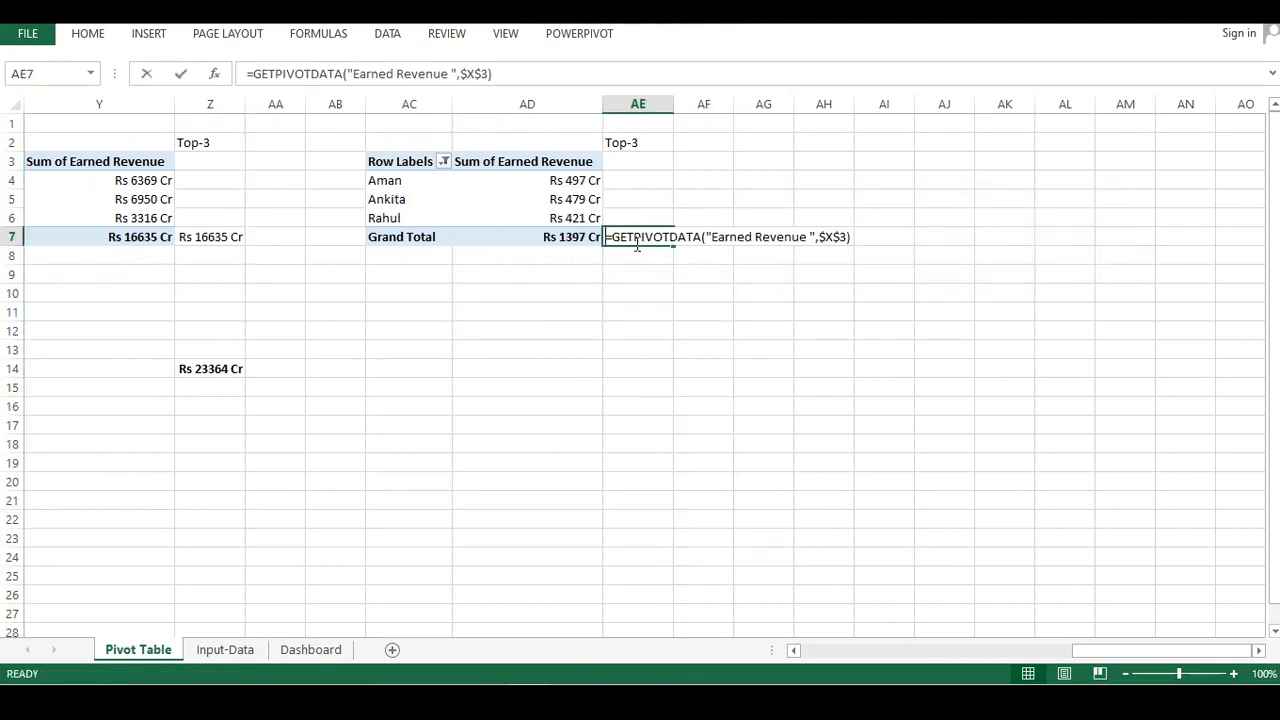
{"action": "left_click", "coordinate": [566, 240]}
{"action": "key", "text": "Return"}
{"action": "left_click", "coordinate": [539, 297]}
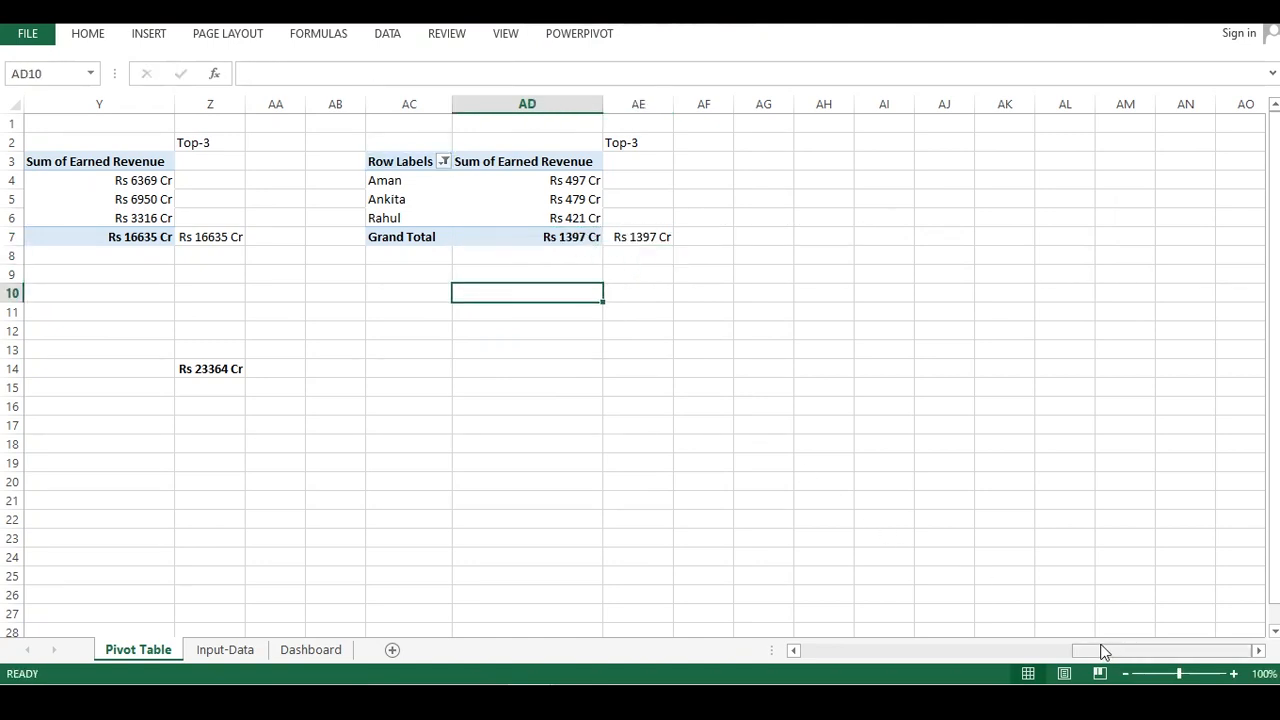
Insert a 3-D clustered column pivot chart from the Top-3 pivot table
{"action": "left_click_drag", "start_coordinate": [1095, 649], "coordinate": [1050, 649]}
{"action": "left_click", "coordinate": [355, 211]}
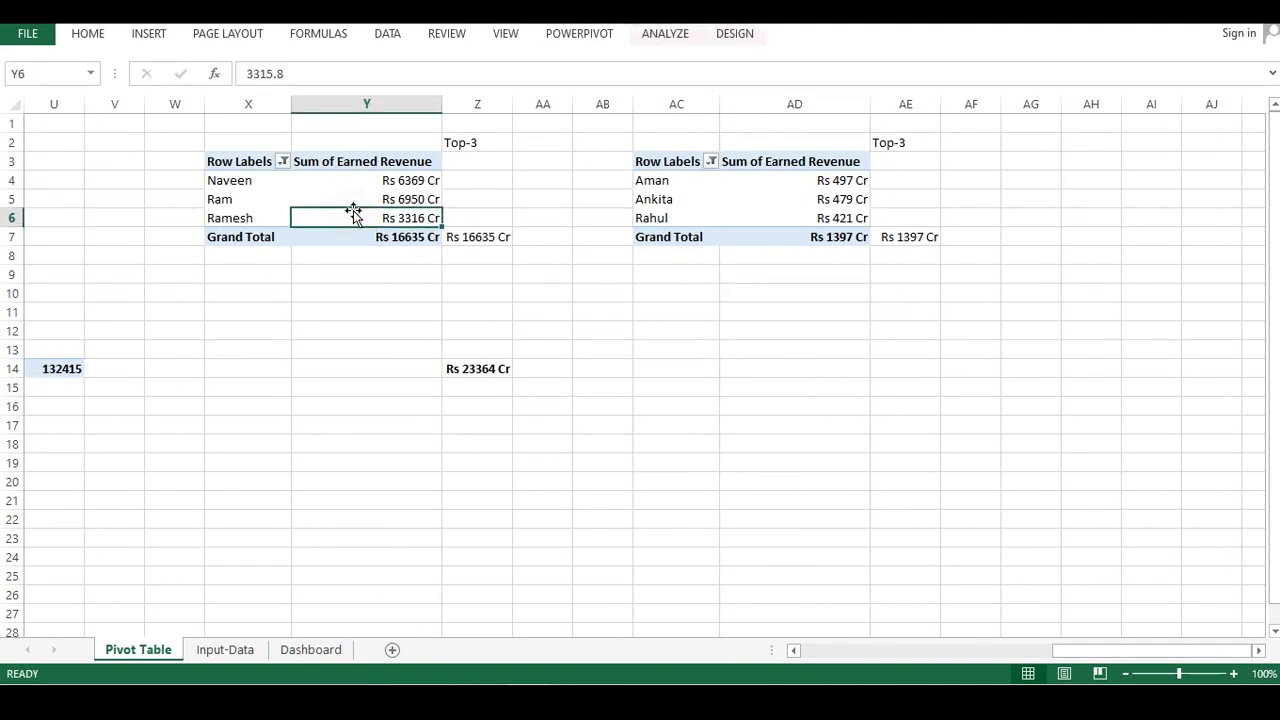
{"action": "key", "text": "ctrl+a"}
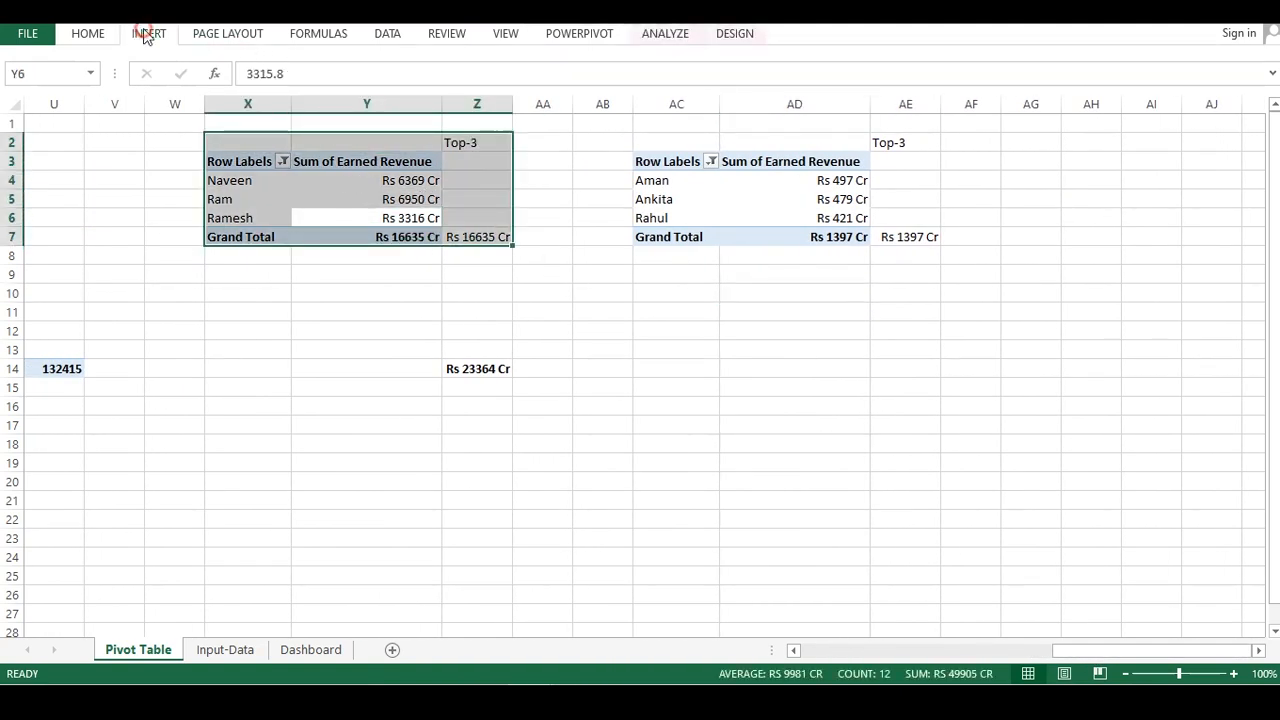
{"action": "left_click", "coordinate": [145, 33]}
{"action": "left_click", "coordinate": [530, 62]}
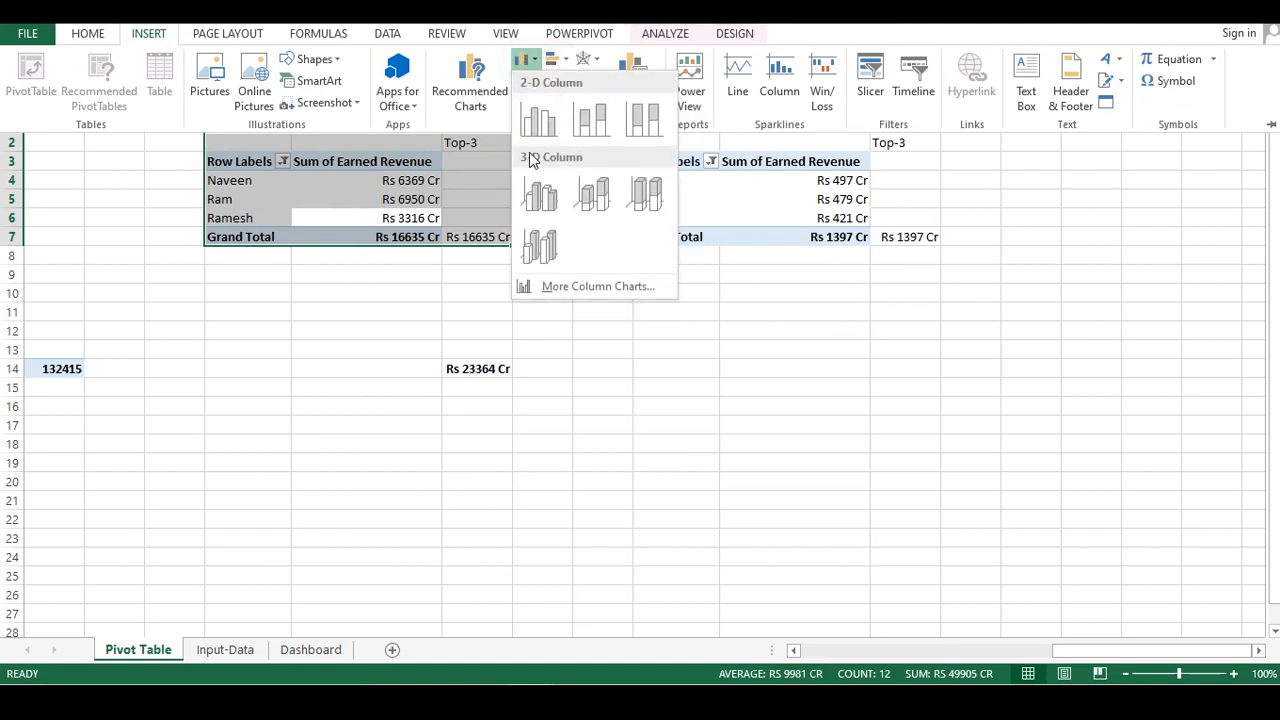
{"action": "left_click", "coordinate": [542, 200]}
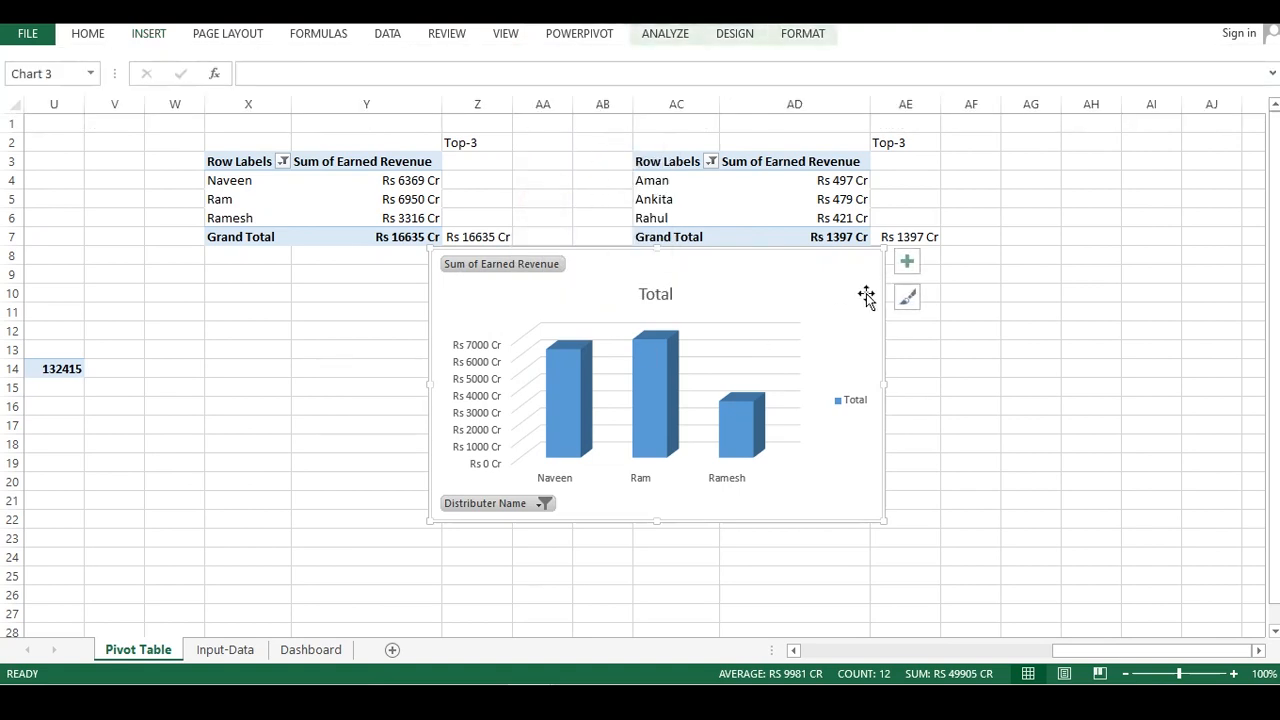
Apply a grey gradient chart style to the Top-3 pivot chart
{"action": "left_click", "coordinate": [903, 311]}
{"action": "left_click", "coordinate": [668, 340]}
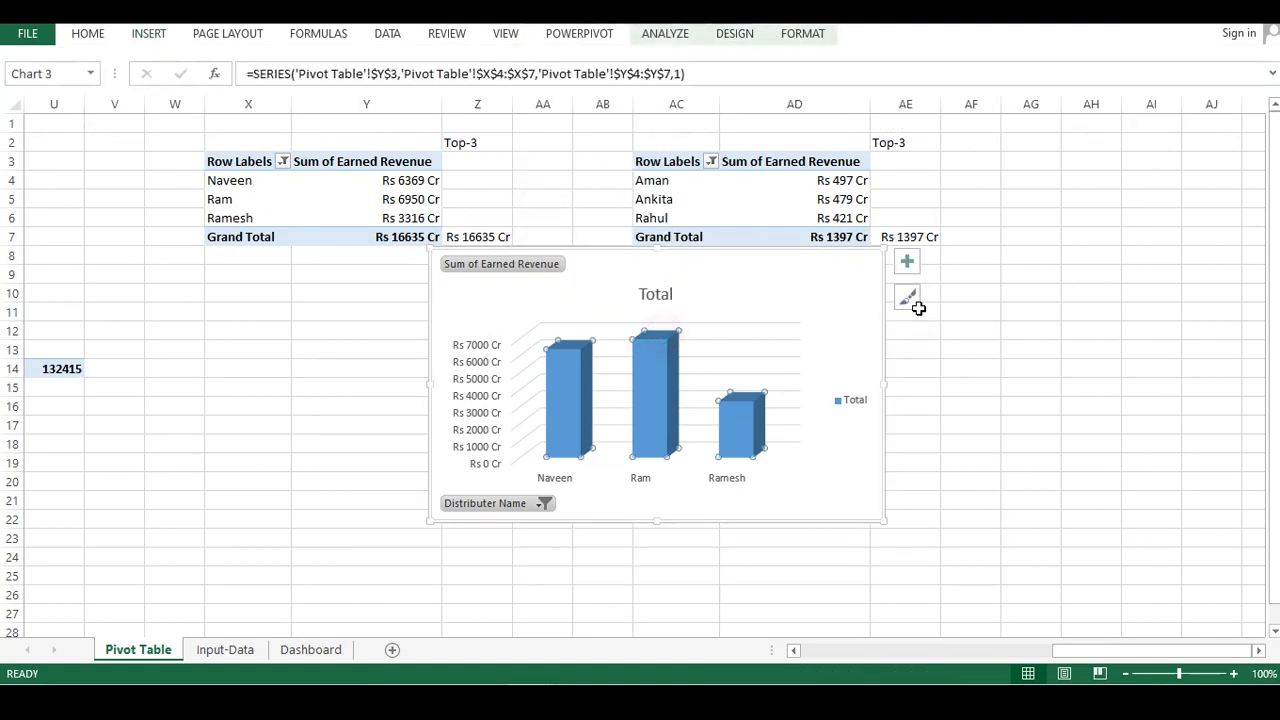
{"action": "left_click", "coordinate": [911, 297]}
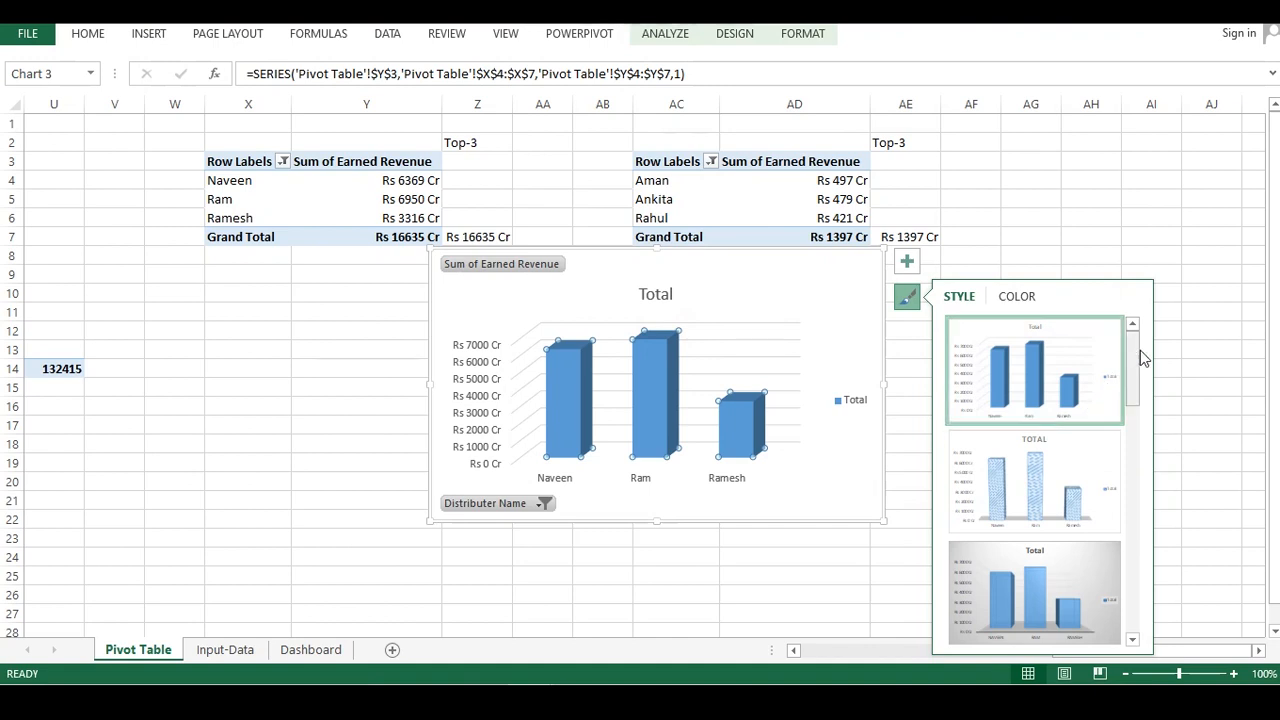
{"action": "left_click", "coordinate": [1127, 363]}
{"action": "scroll", "coordinate": [1090, 520], "scroll_direction": "down", "scroll_amount": 5}
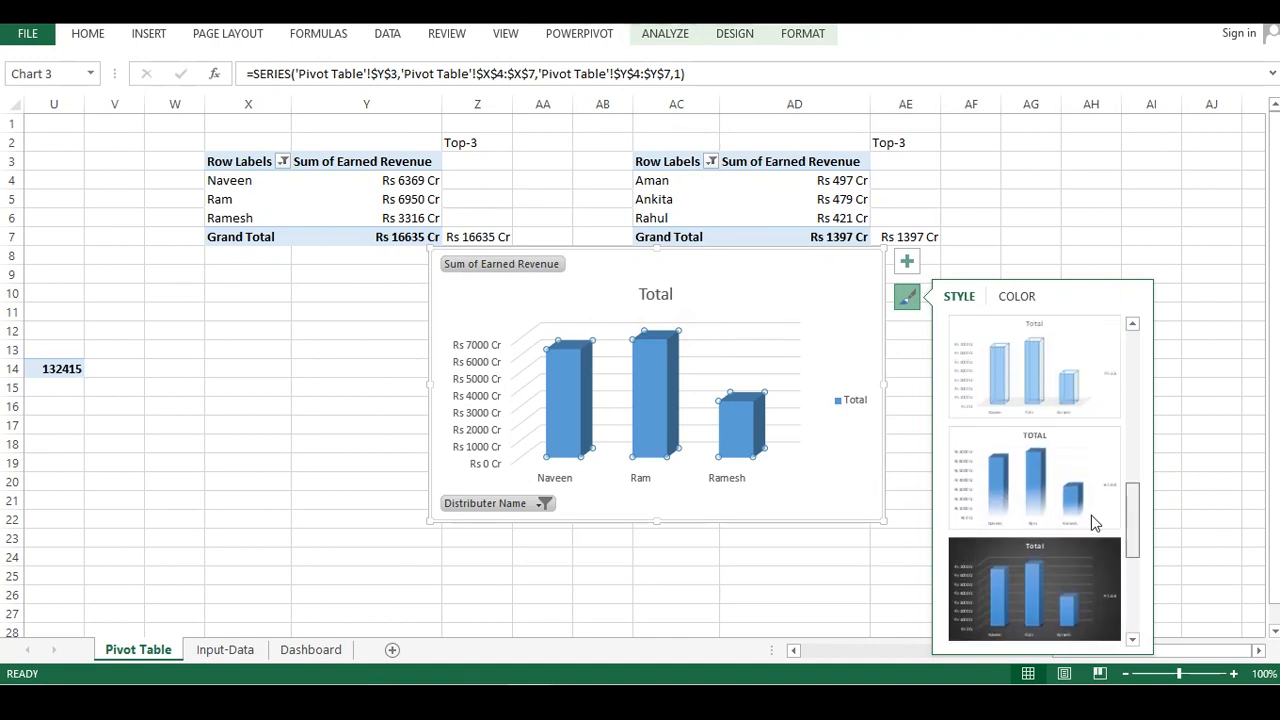
{"action": "scroll", "coordinate": [1093, 495], "scroll_direction": "up", "scroll_amount": 3}
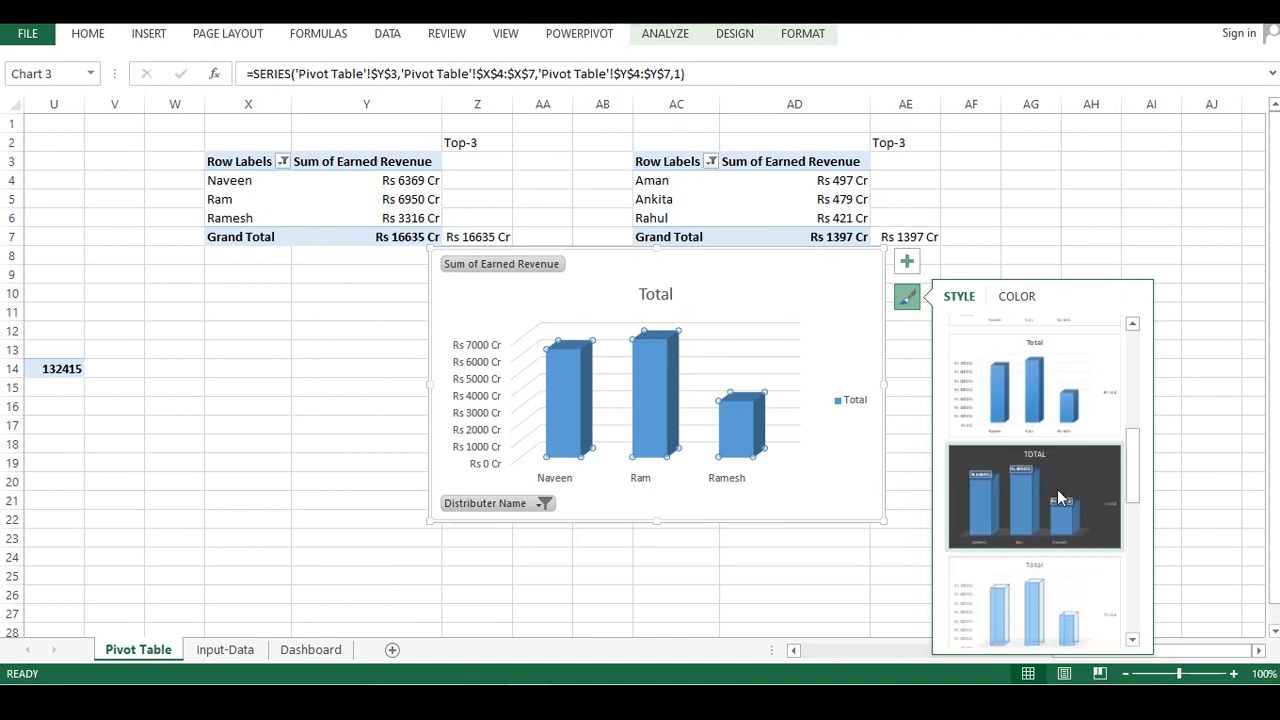
{"action": "left_click_drag", "start_coordinate": [1130, 472], "coordinate": [1133, 398]}
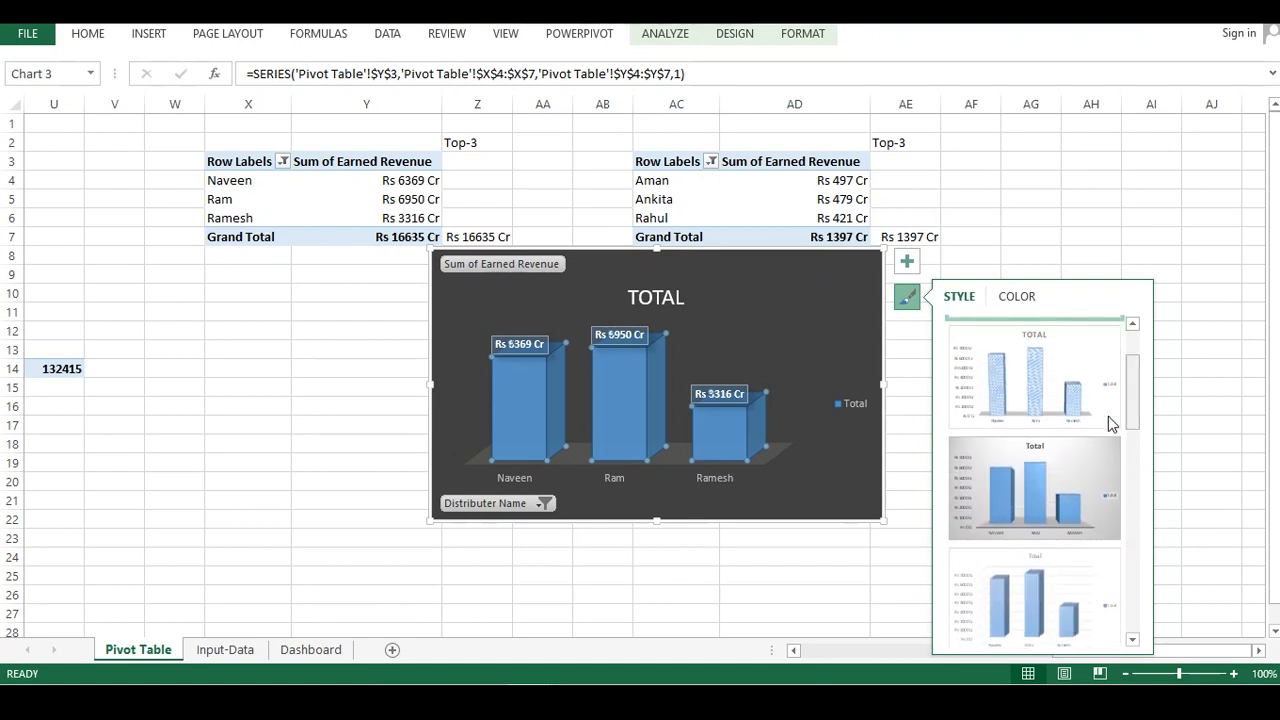
{"action": "left_click", "coordinate": [1032, 469]}
{"action": "left_click", "coordinate": [705, 556]}
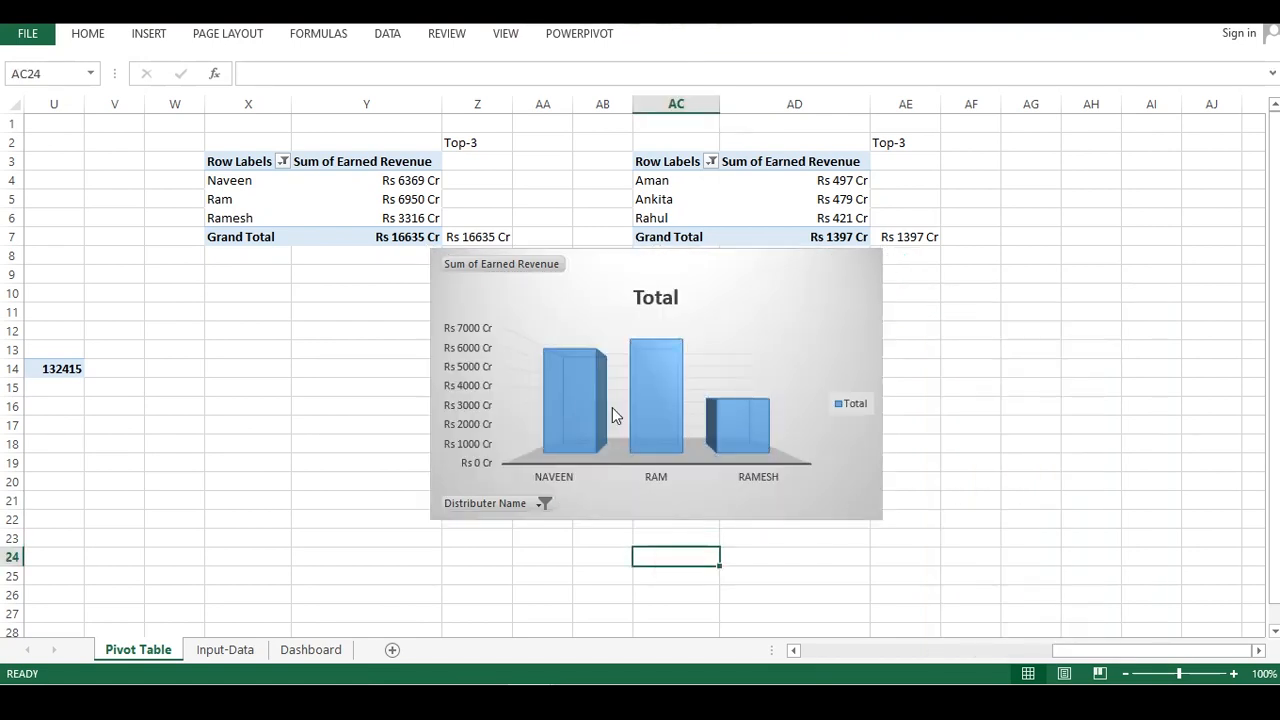
Hide all field buttons on the Top-3 pivot chart
{"action": "left_click", "coordinate": [436, 360]}
{"action": "right_click", "coordinate": [459, 342]}
{"action": "key", "text": "Escape"}
{"action": "right_click", "coordinate": [514, 265]}
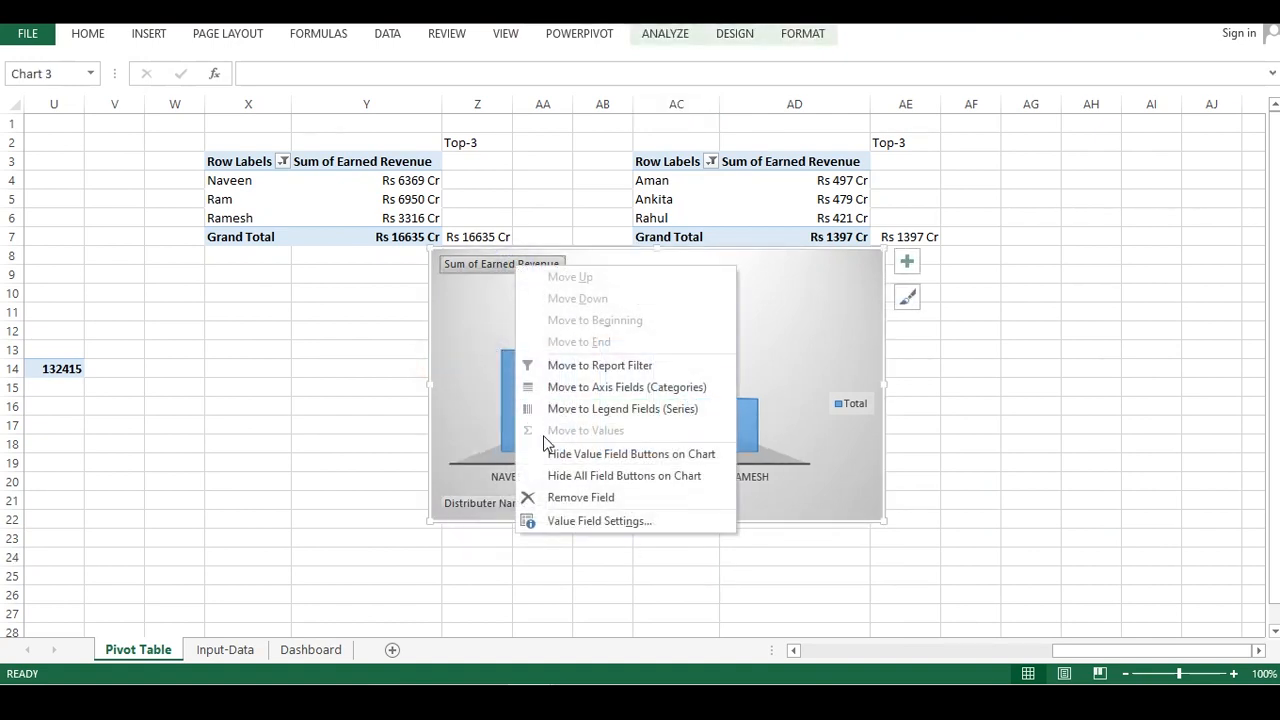
{"action": "left_click", "coordinate": [570, 476]}
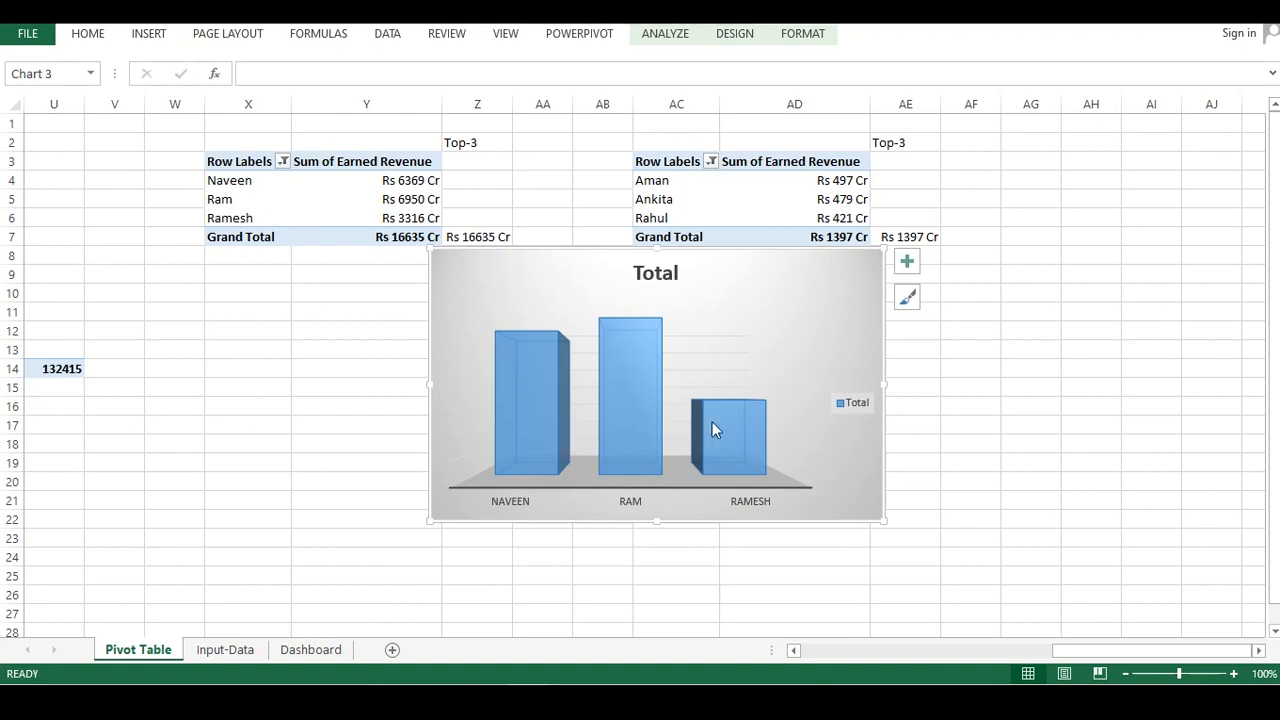
Delete the legend and the chart title from the Top-3 pivot chart
{"action": "left_click", "coordinate": [852, 405]}
{"action": "right_click", "coordinate": [850, 404]}
{"action": "left_click", "coordinate": [886, 414]}
{"action": "left_click", "coordinate": [675, 273]}
{"action": "right_click", "coordinate": [675, 273]}
{"action": "left_click", "coordinate": [700, 286]}
Delete the chart's vertical axis and cut the chart from the Pivot Table sheet
{"action": "left_click", "coordinate": [789, 322]}
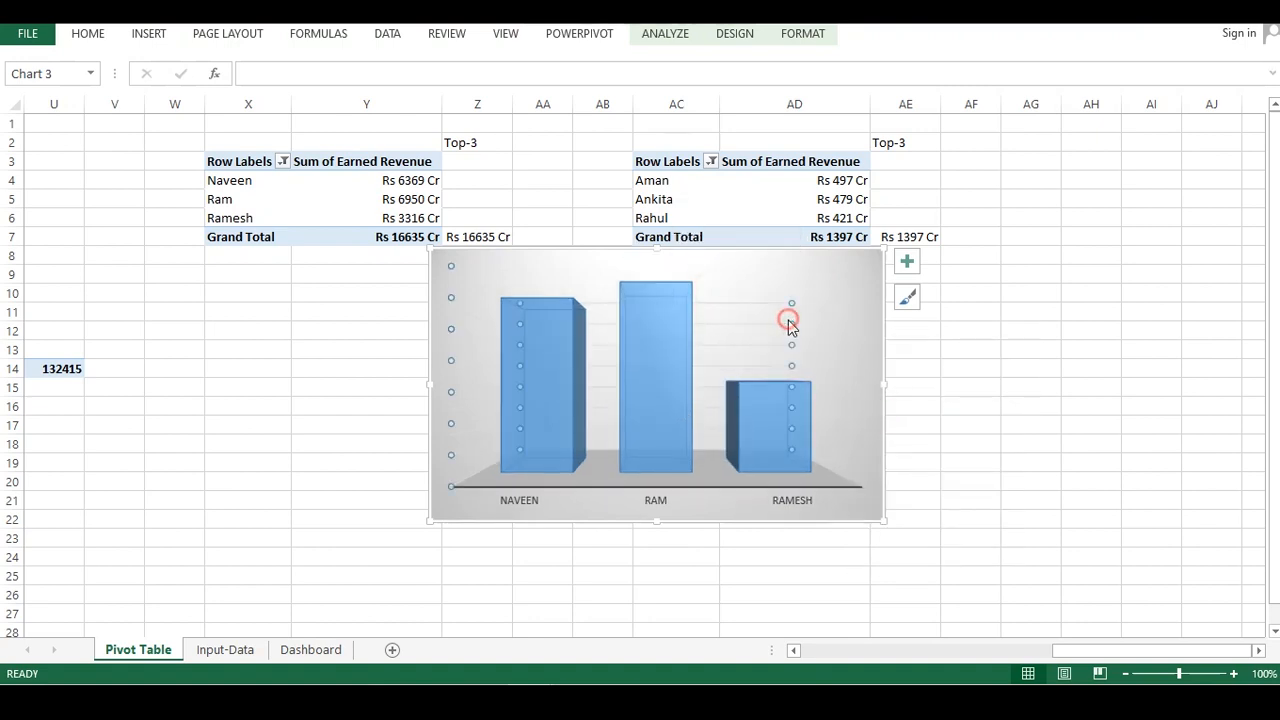
{"action": "left_click", "coordinate": [771, 331]}
{"action": "right_click", "coordinate": [752, 345]}
{"action": "left_click", "coordinate": [790, 355]}
{"action": "left_click", "coordinate": [840, 542]}
{"action": "left_click", "coordinate": [819, 358]}
{"action": "key", "text": "Delete"}
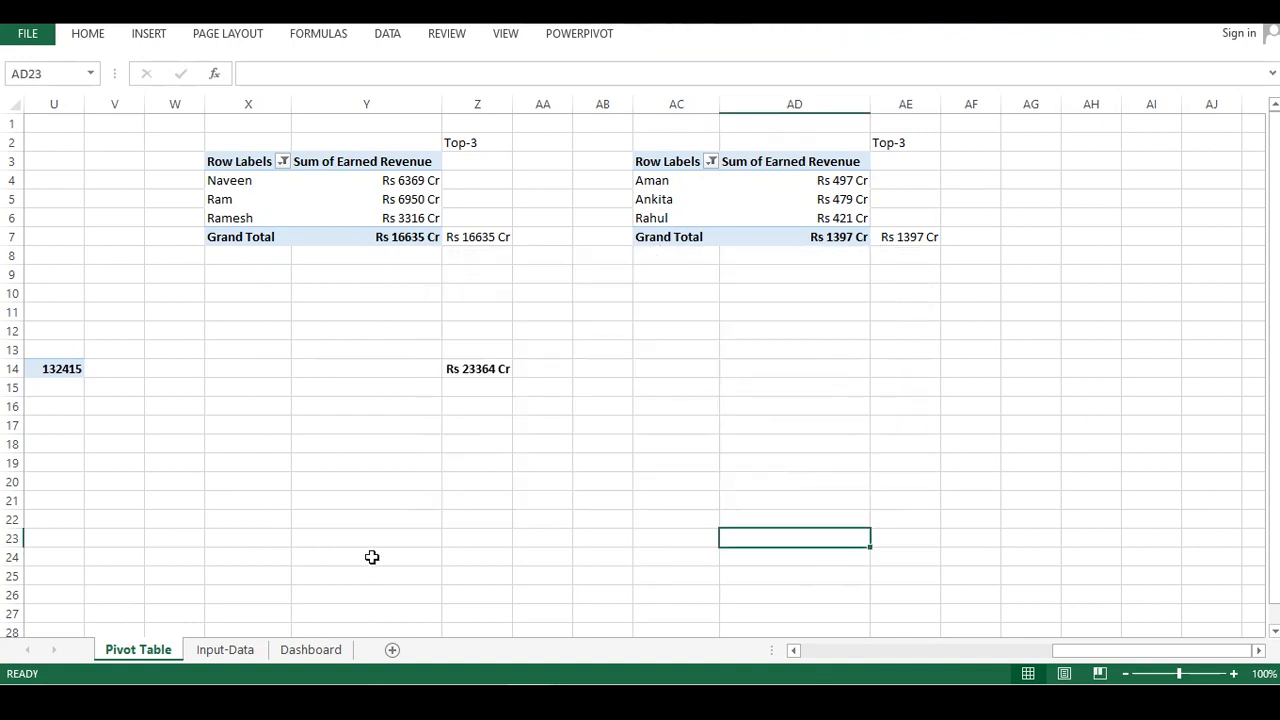
Paste the chart onto the Dashboard and size it into the empty panel beside Potential Customer
{"action": "left_click", "coordinate": [310, 649]}
{"action": "left_click", "coordinate": [937, 261]}
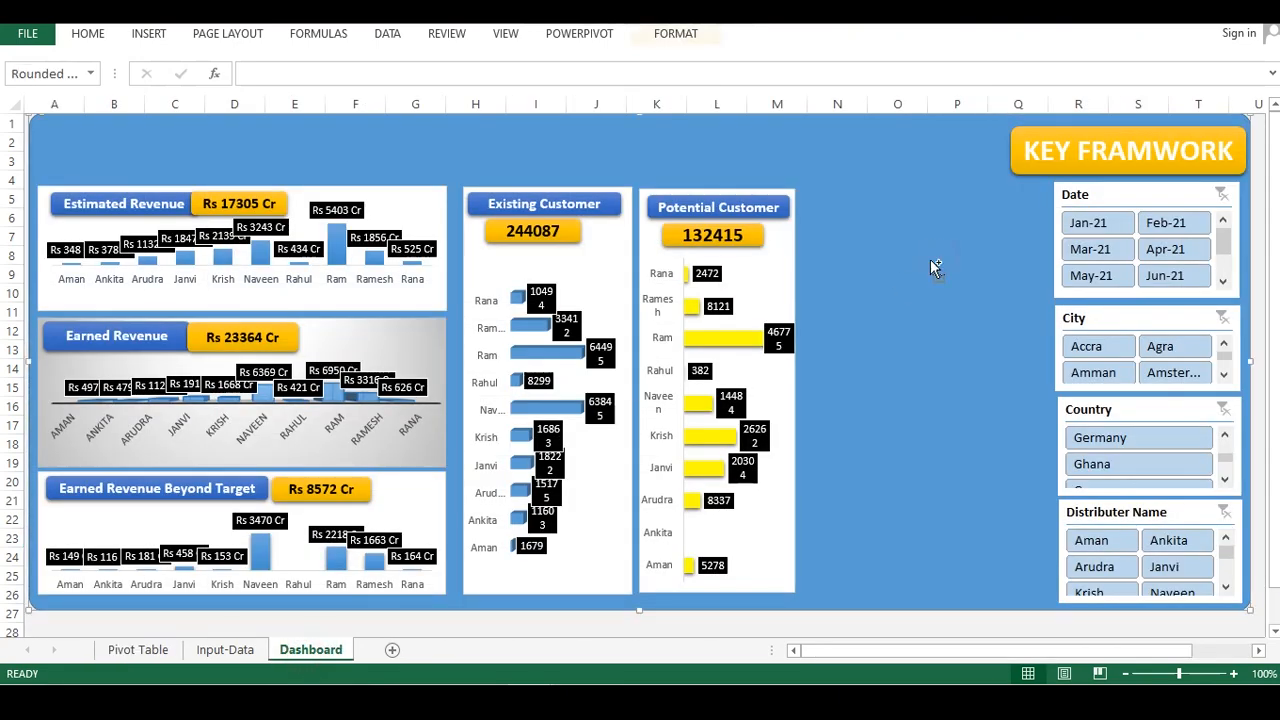
{"action": "key", "text": "ctrl+v"}
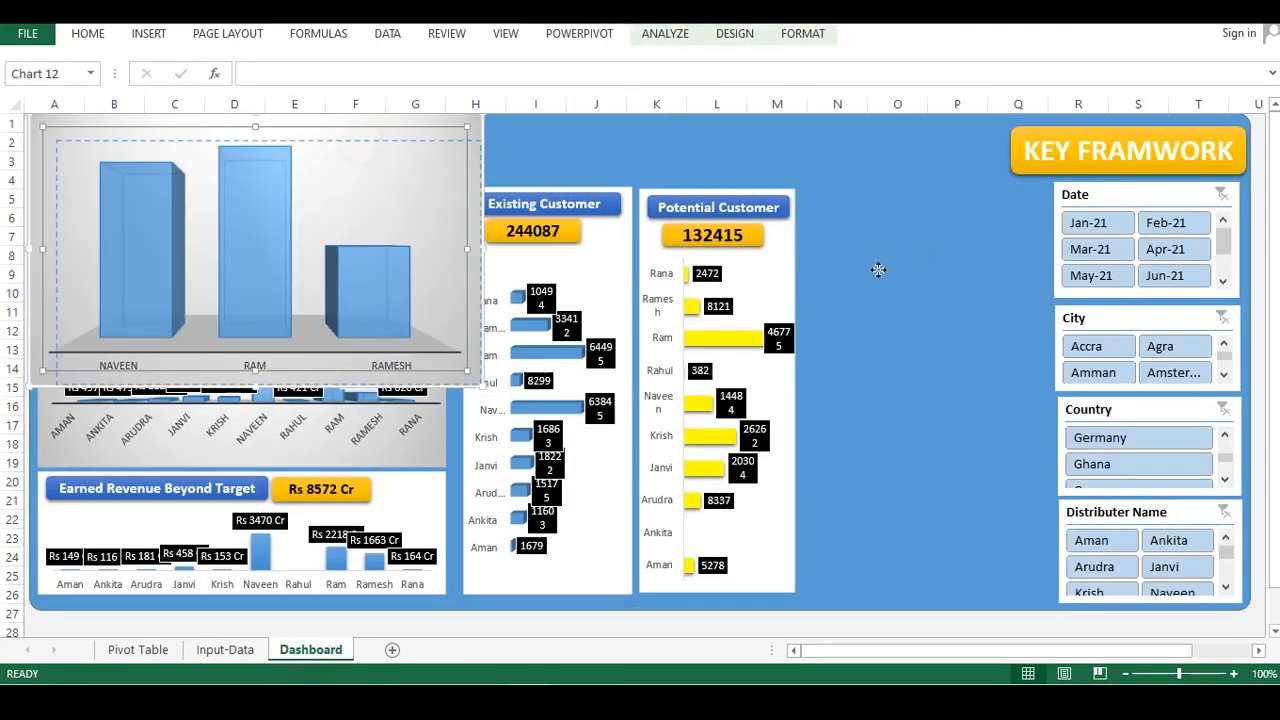
{"action": "left_click_drag", "start_coordinate": [431, 157], "coordinate": [445, 163]}
{"action": "key", "text": "ctrl+z"}
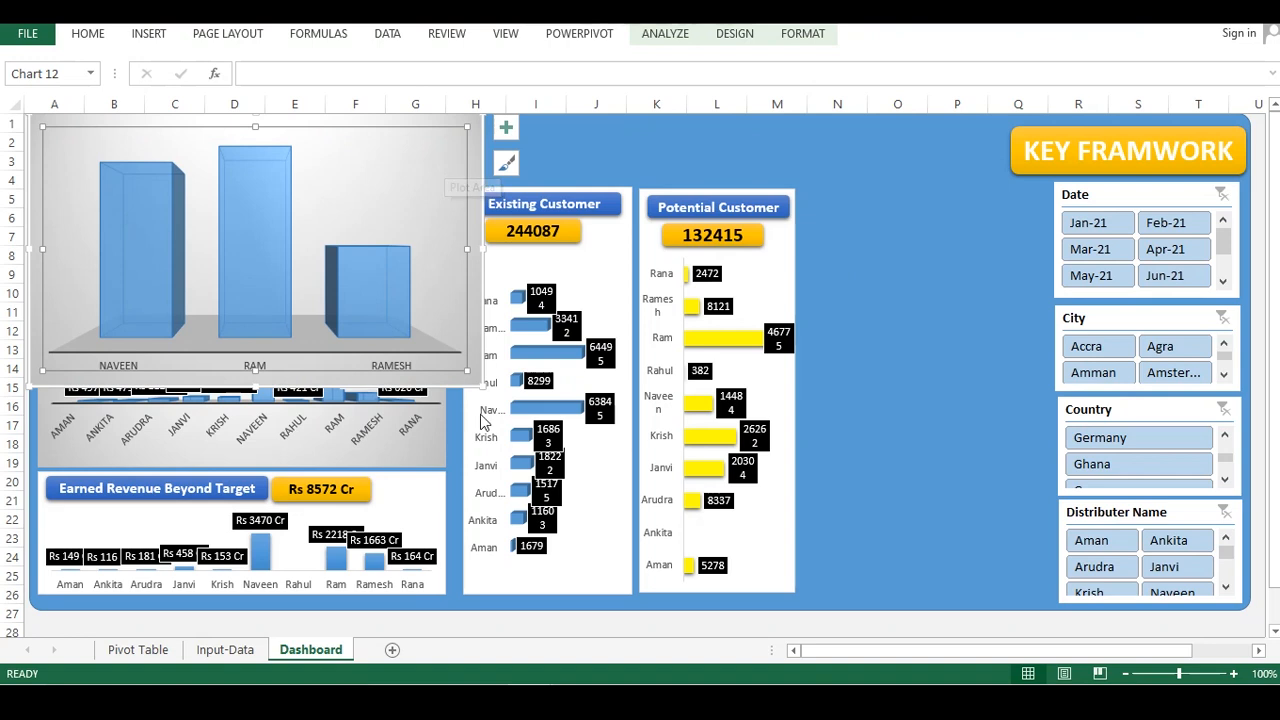
{"action": "left_click_drag", "start_coordinate": [483, 385], "coordinate": [273, 262]}
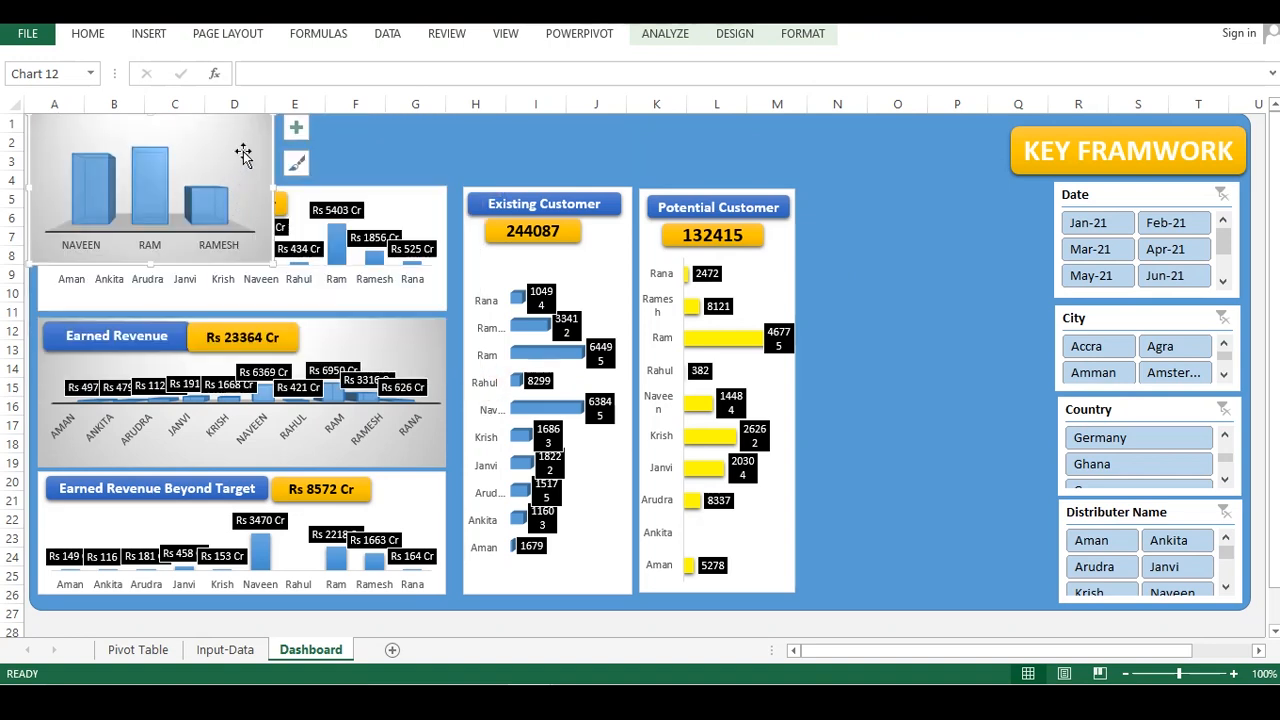
{"action": "mouse_move", "coordinate": [269, 132]}
{"action": "left_mouse_down"}
{"action": "mouse_move", "coordinate": [768, 299]}
{"action": "mouse_move", "coordinate": [1043, 194]}
{"action": "mouse_move", "coordinate": [1034, 209]}
{"action": "left_mouse_up"}
{"action": "left_click_drag", "start_coordinate": [922, 340], "coordinate": [922, 393]}
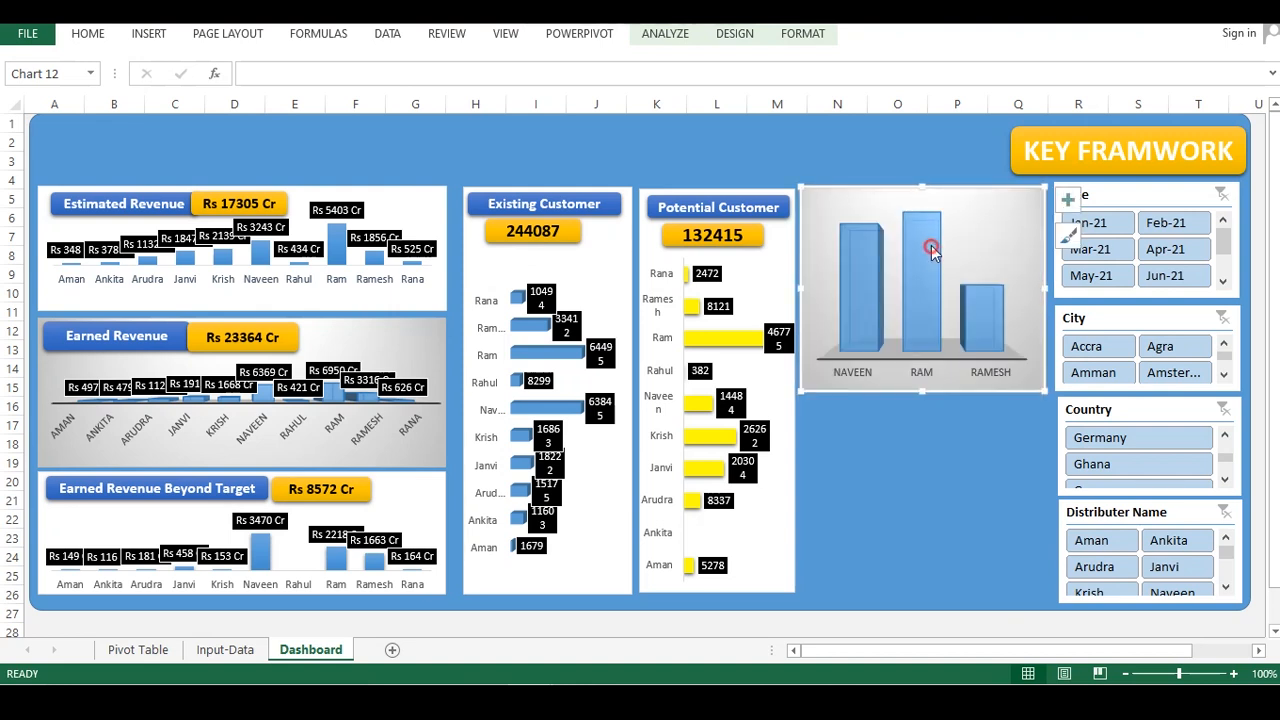
Shrink the chart's plot area downward and add data labels to the columns
{"action": "left_click", "coordinate": [931, 245]}
{"action": "left_click", "coordinate": [1027, 305]}
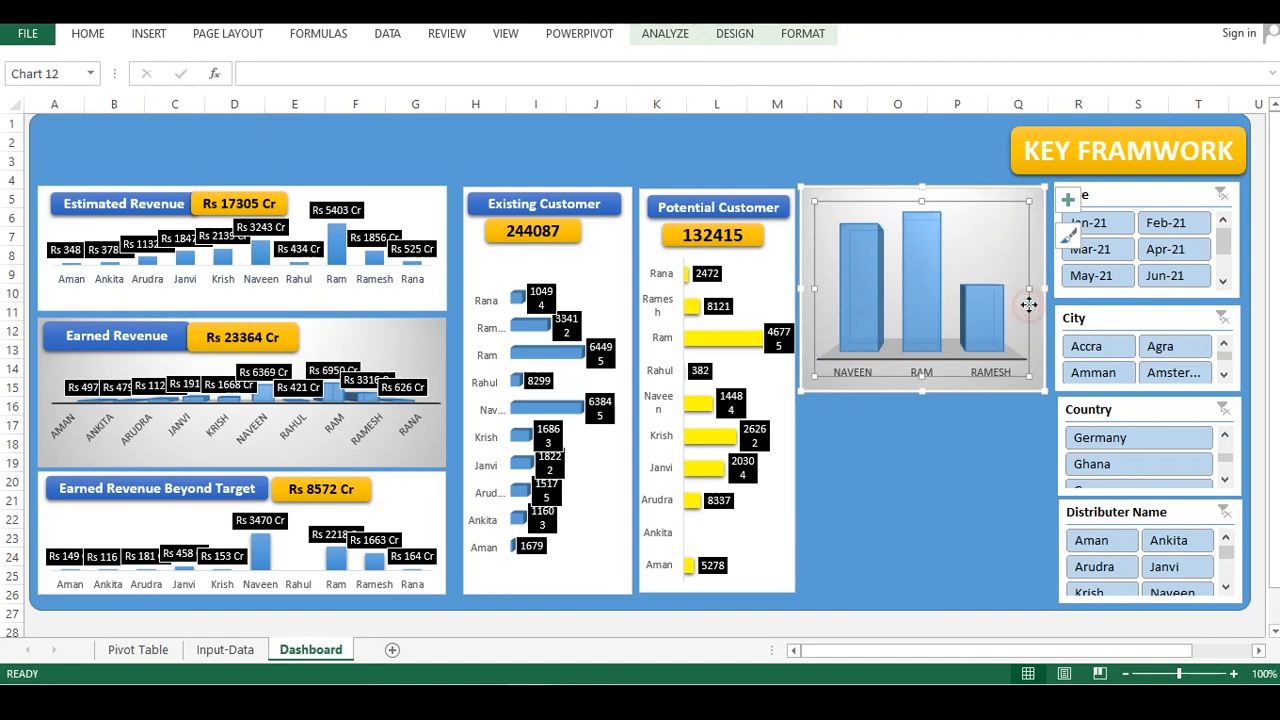
{"action": "left_click_drag", "start_coordinate": [922, 201], "coordinate": [919, 279]}
{"action": "right_click", "coordinate": [922, 330]}
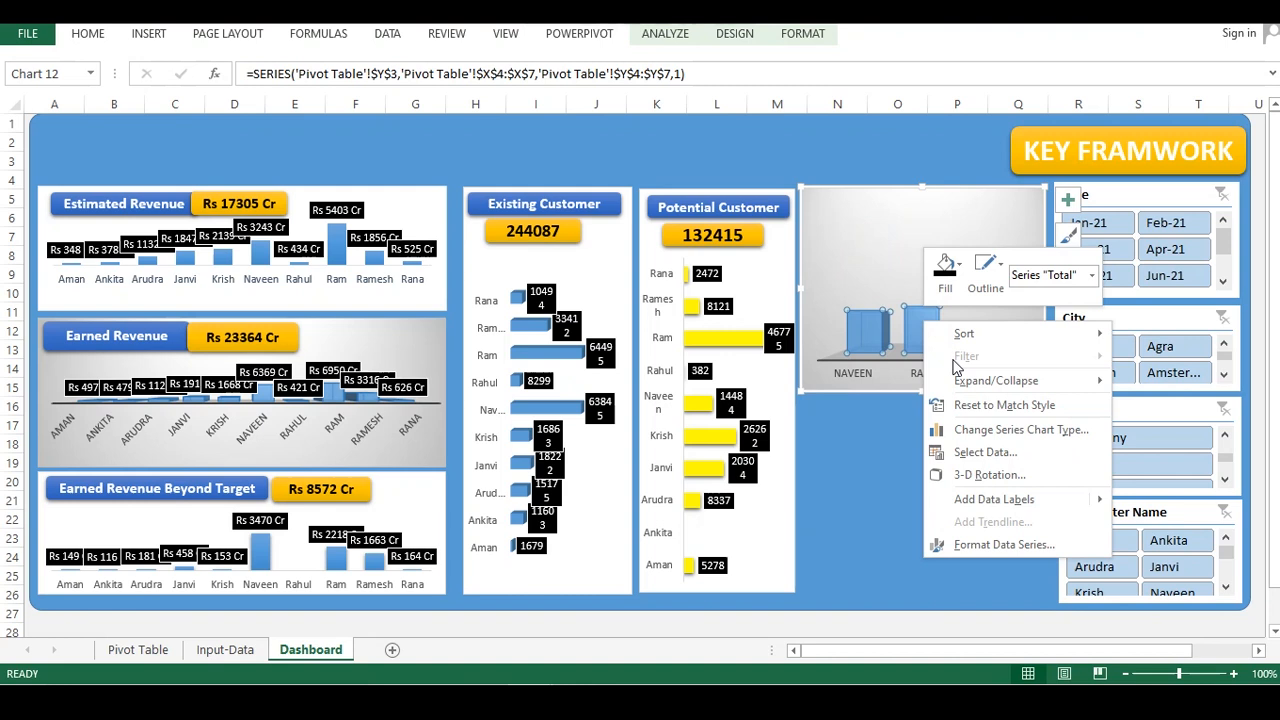
{"action": "left_click", "coordinate": [1000, 497]}
Format the data labels with a black fill, white outline and white font colour
{"action": "right_click", "coordinate": [940, 276]}
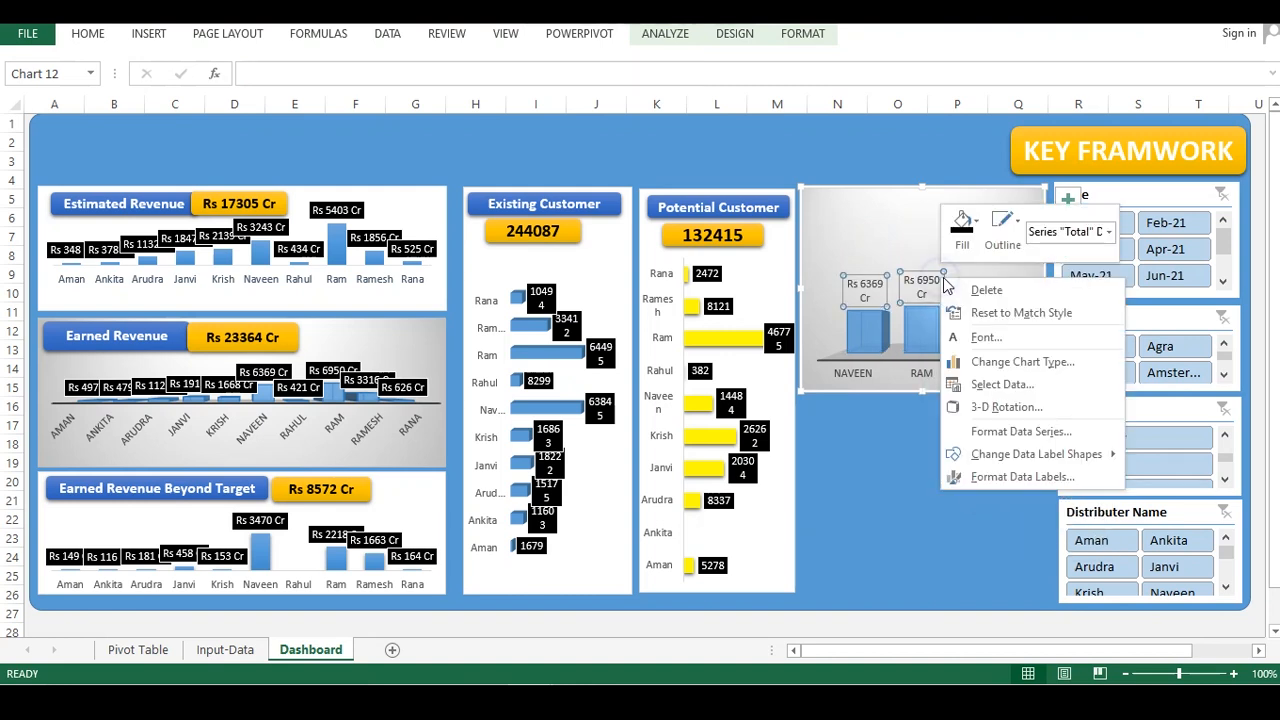
{"action": "left_click", "coordinate": [962, 228]}
{"action": "left_click", "coordinate": [970, 313]}
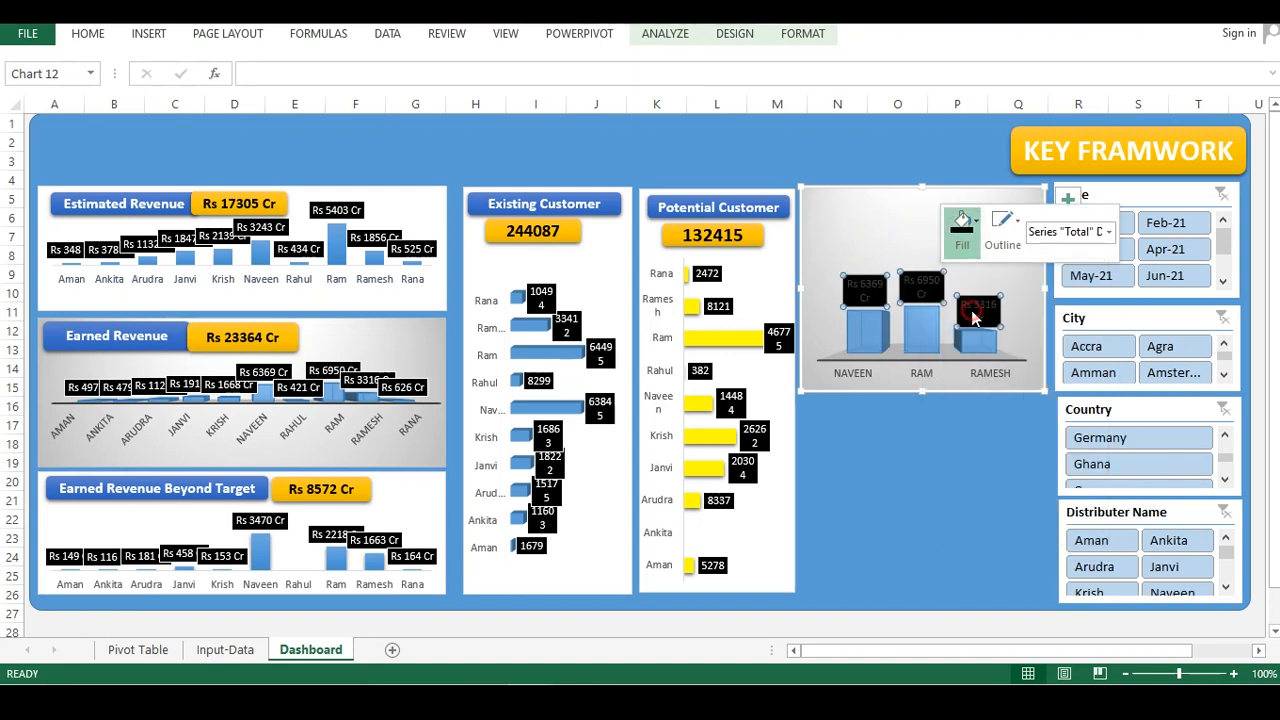
{"action": "left_click", "coordinate": [1002, 228]}
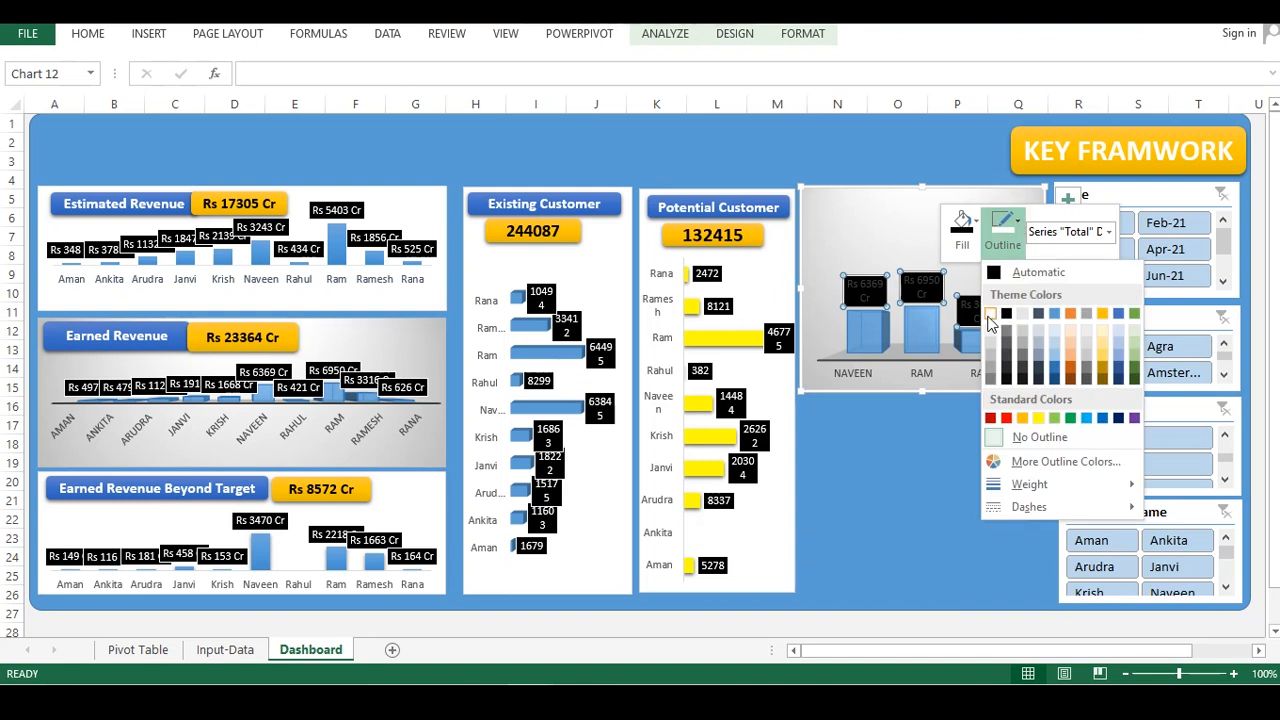
{"action": "left_click", "coordinate": [990, 322]}
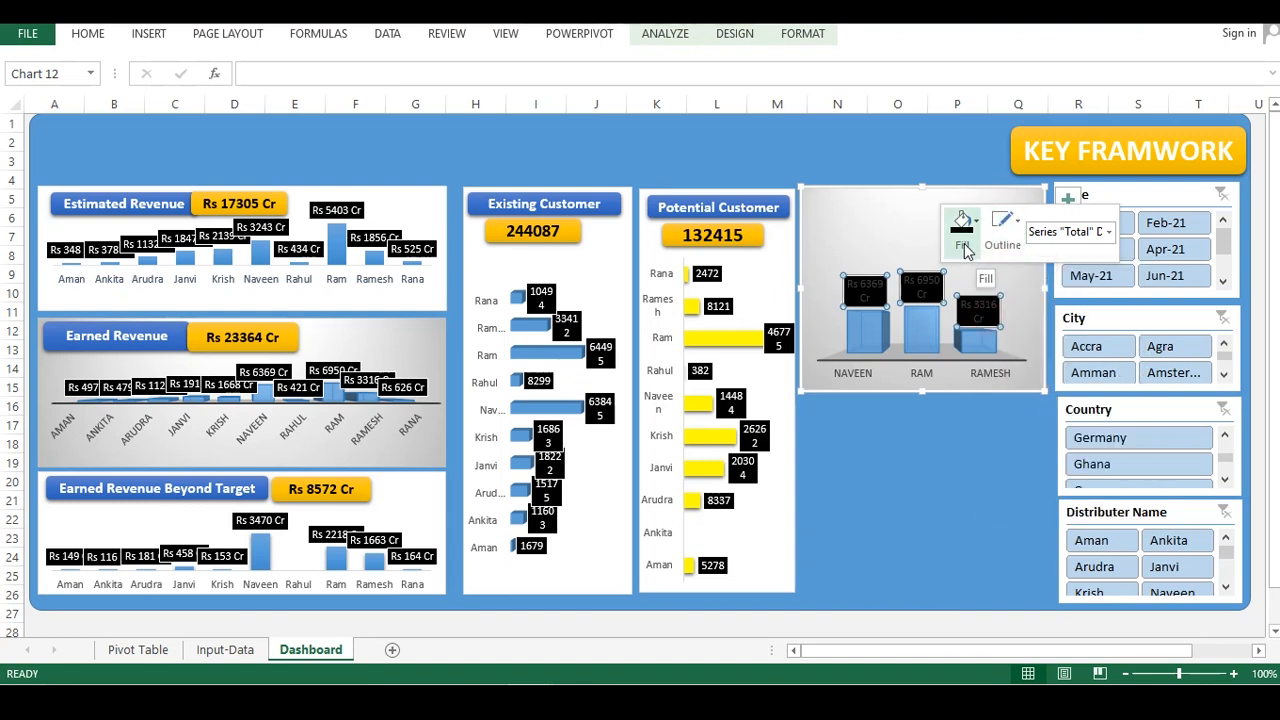
{"action": "right_click", "coordinate": [937, 284]}
{"action": "left_click", "coordinate": [975, 348]}
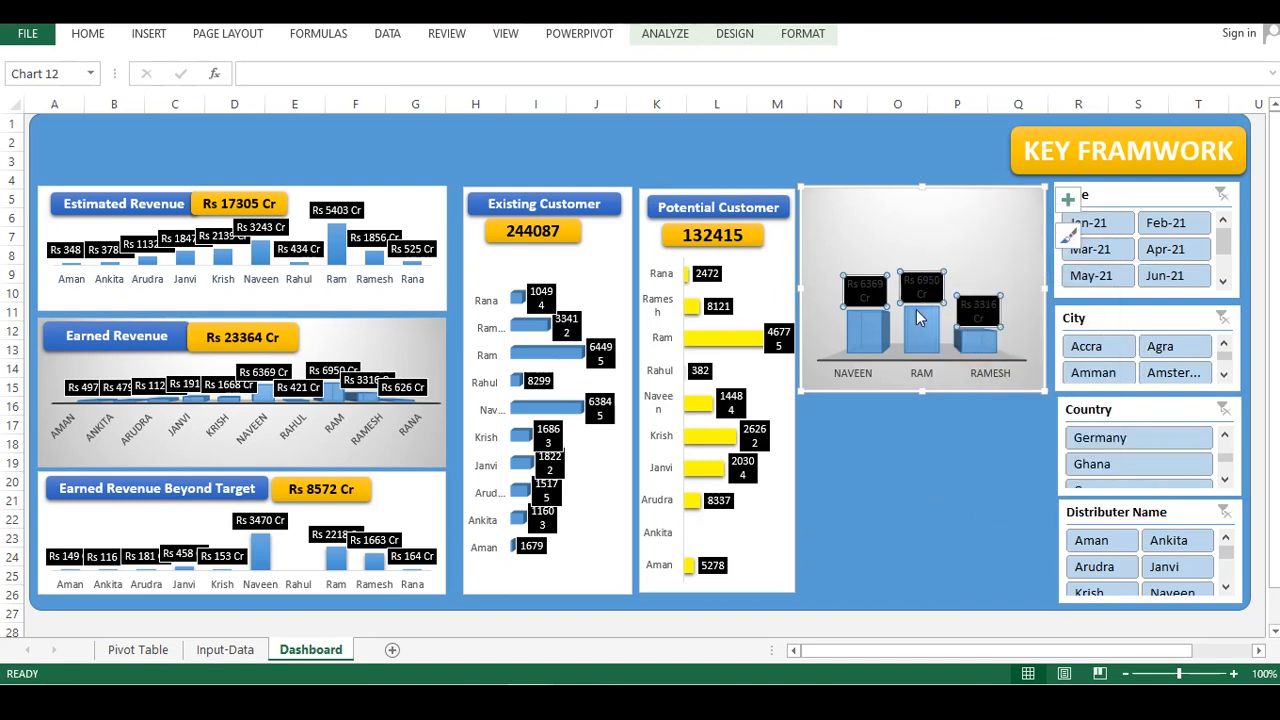
{"action": "left_click", "coordinate": [524, 320]}
{"action": "left_click", "coordinate": [521, 384]}
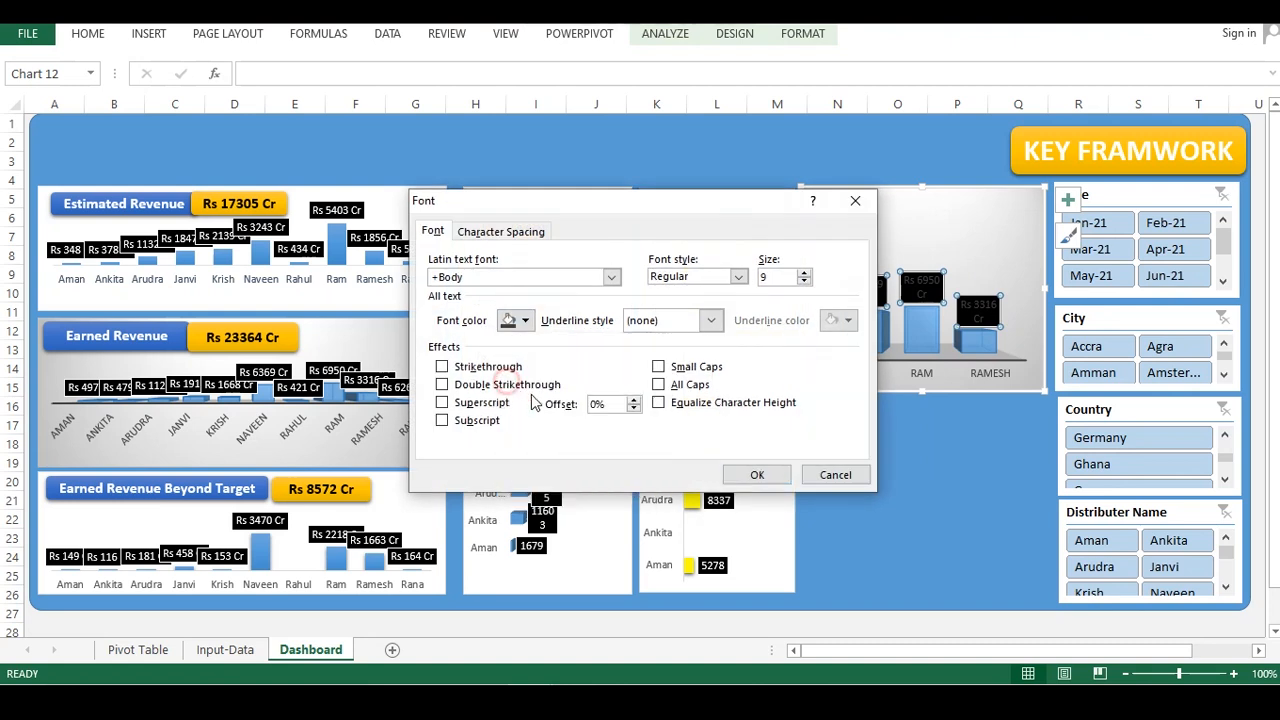
{"action": "left_click", "coordinate": [757, 474]}
Copy the Potential Customer header and value boxes and paste them at the top of the new chart
{"action": "left_click", "coordinate": [918, 418]}
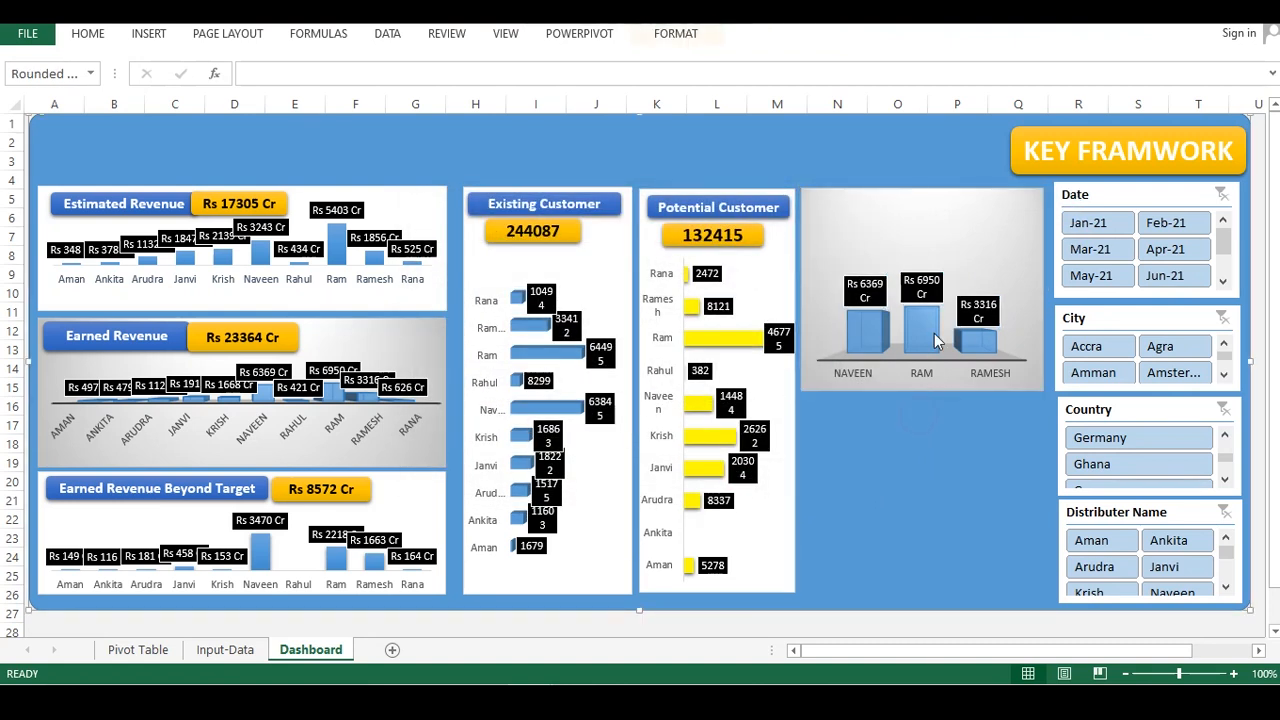
{"action": "left_click", "coordinate": [823, 205]}
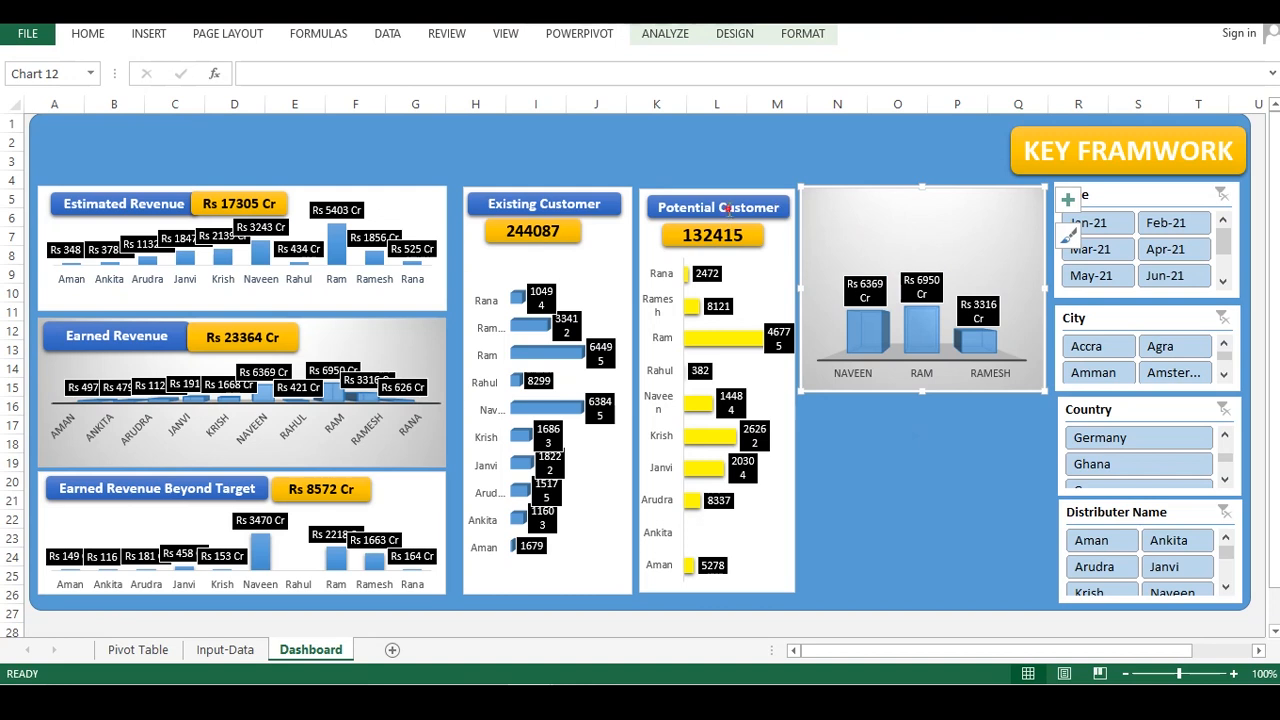
{"action": "left_click", "coordinate": [753, 235]}
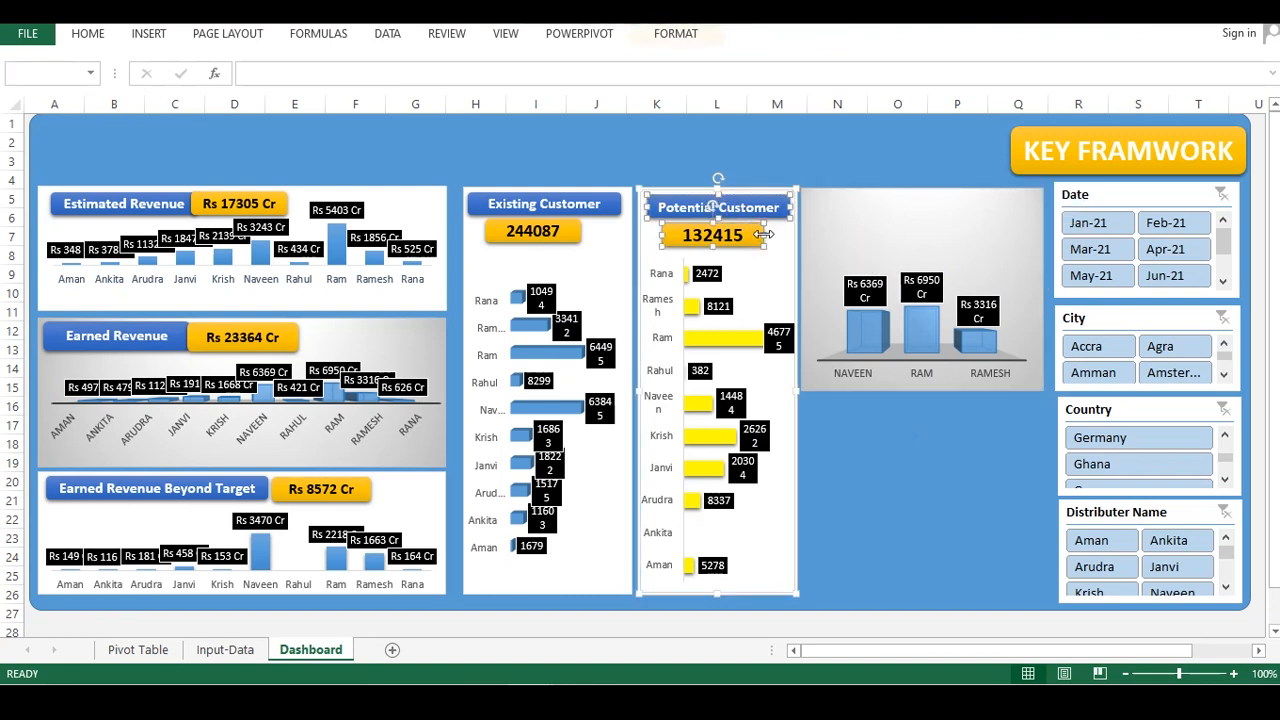
{"action": "left_click", "coordinate": [848, 209]}
{"action": "key", "text": "ctrl+v"}
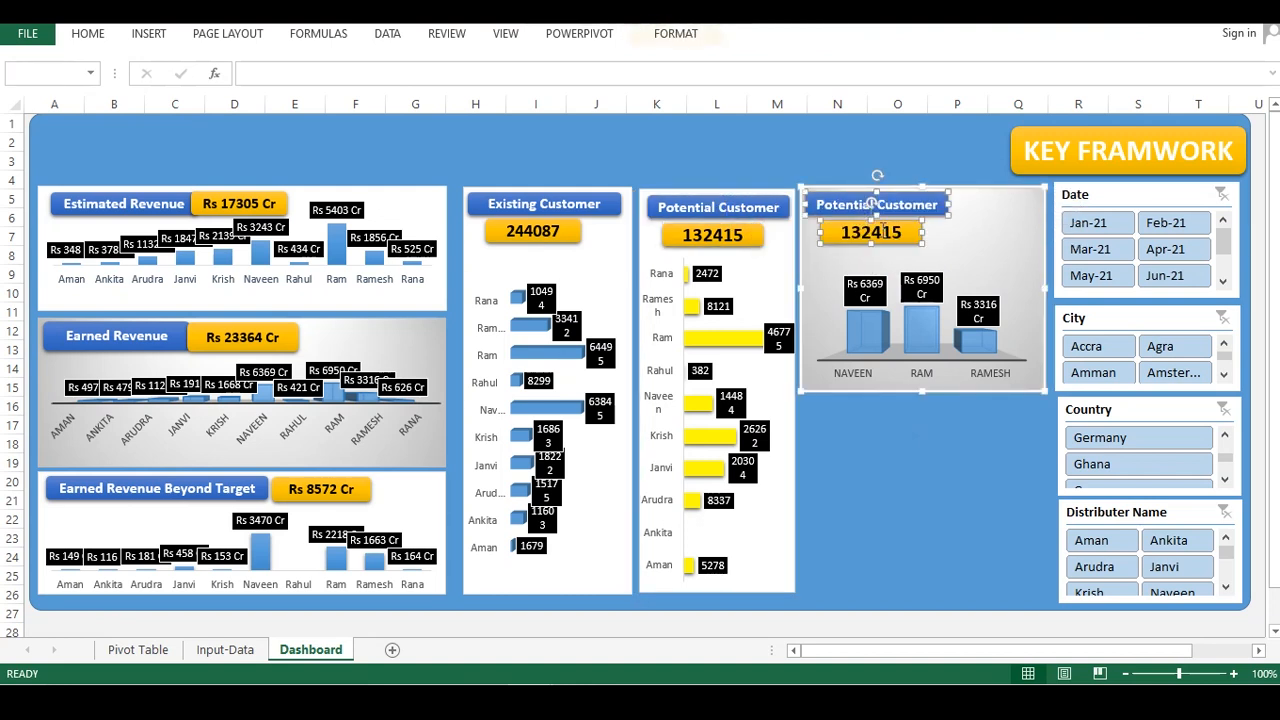
{"action": "mouse_move", "coordinate": [913, 191]}
{"action": "left_mouse_down"}
{"action": "mouse_move", "coordinate": [956, 197]}
{"action": "mouse_move", "coordinate": [923, 196]}
{"action": "left_mouse_up"}
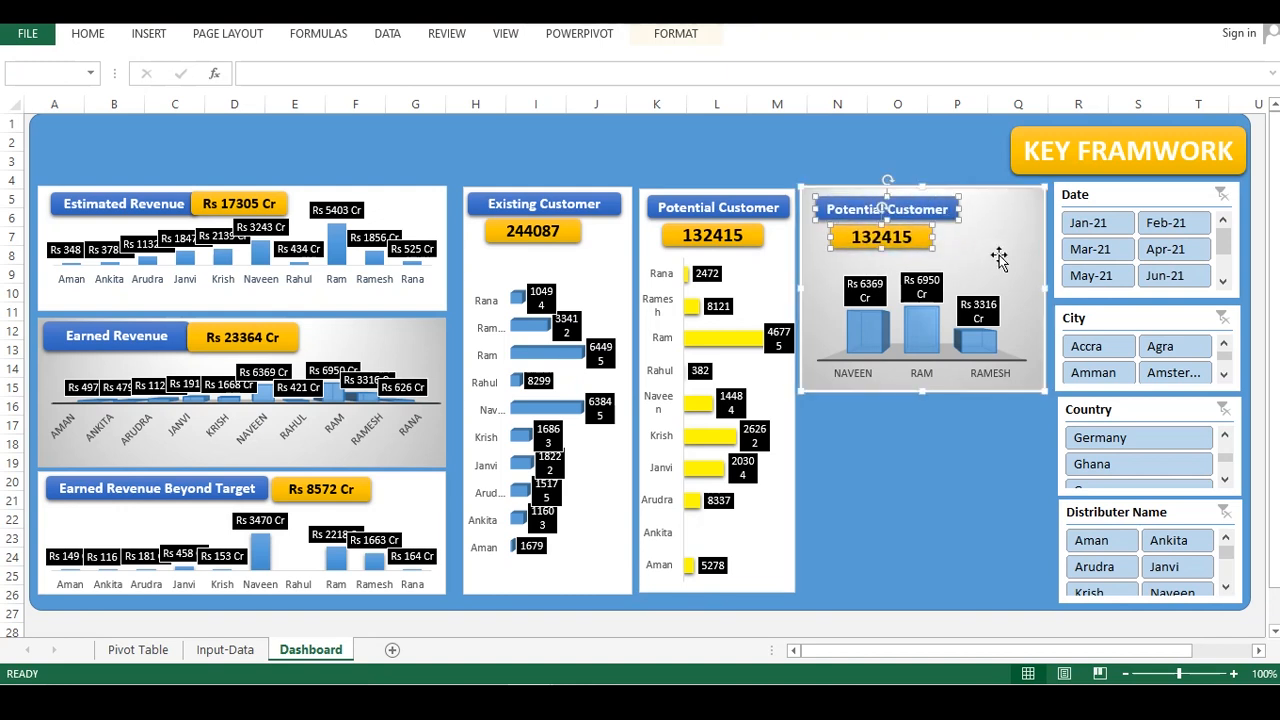
Narrow the new top-performers chart so it fits inside its dashboard panel
{"action": "left_click", "coordinate": [1003, 263]}
{"action": "left_click_drag", "start_coordinate": [1043, 289], "coordinate": [1001, 302]}
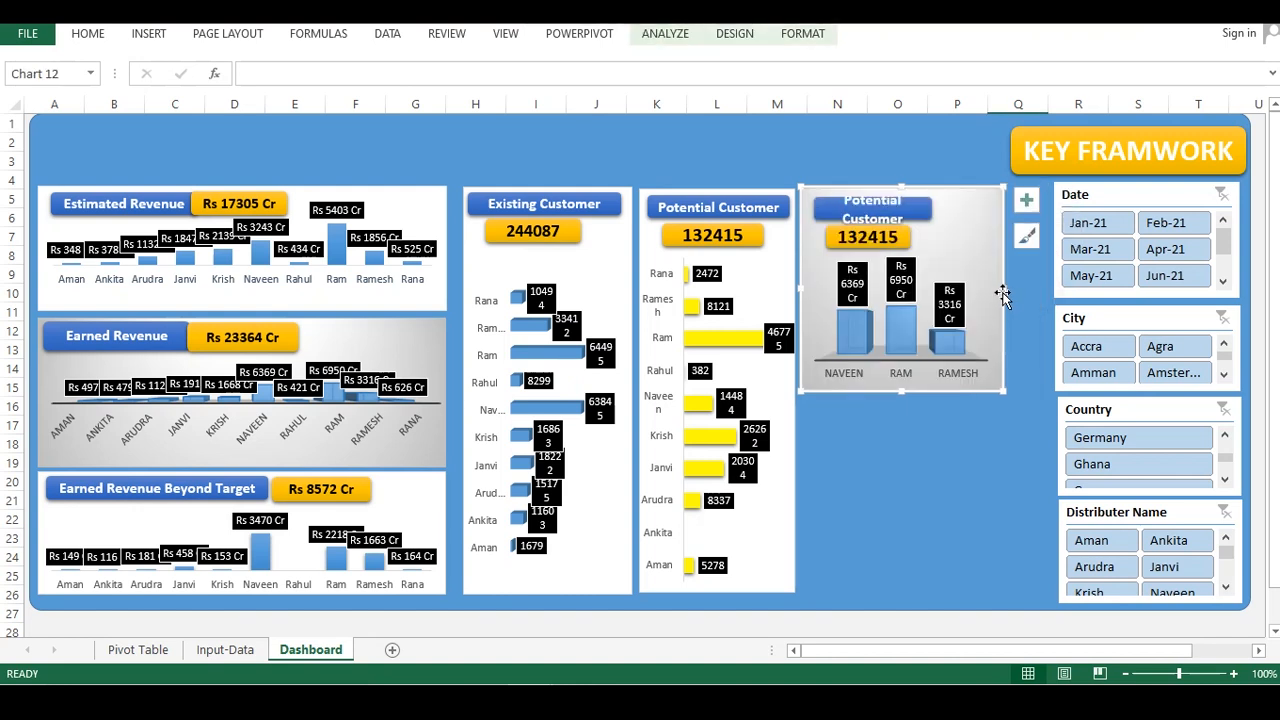
{"action": "left_click_drag", "start_coordinate": [999, 291], "coordinate": [981, 289]}
Reposition and resize the copied header and value boxes so they sit centred across the top of the chart
{"action": "left_click", "coordinate": [896, 242]}
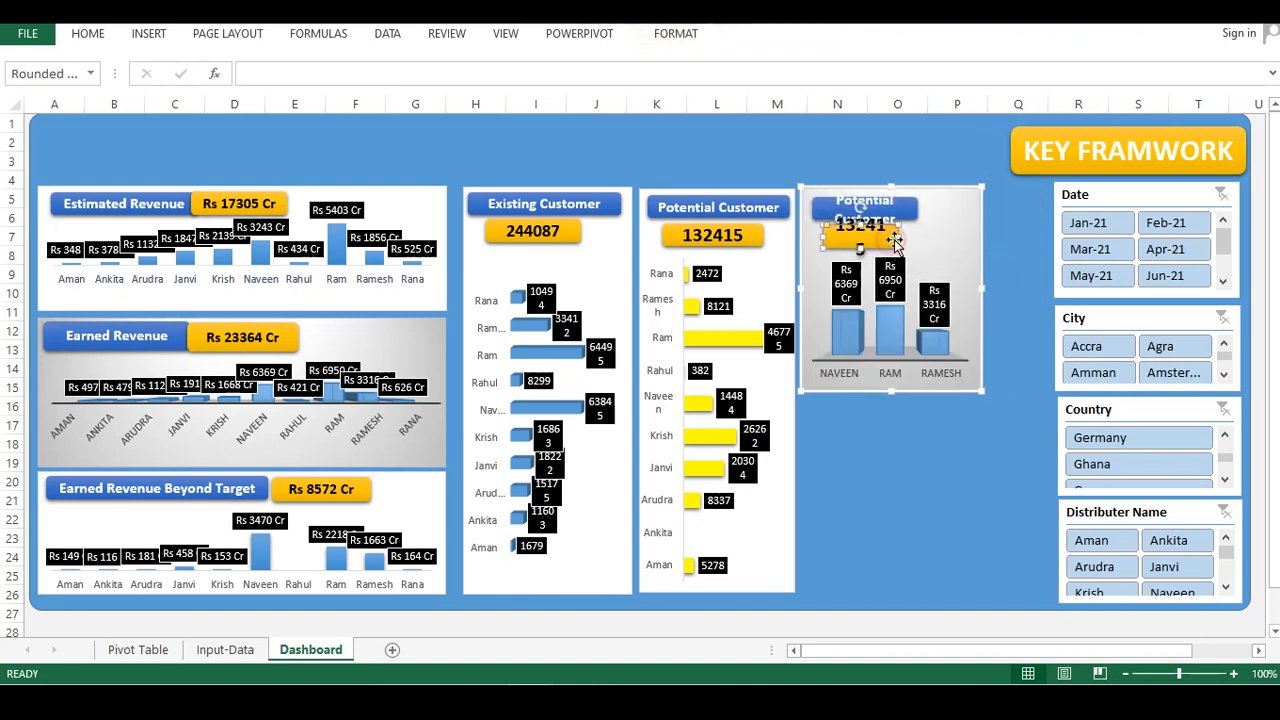
{"action": "left_click_drag", "start_coordinate": [896, 242], "coordinate": [940, 248]}
{"action": "left_click", "coordinate": [903, 214]}
{"action": "left_click", "coordinate": [924, 210]}
{"action": "left_click", "coordinate": [915, 209]}
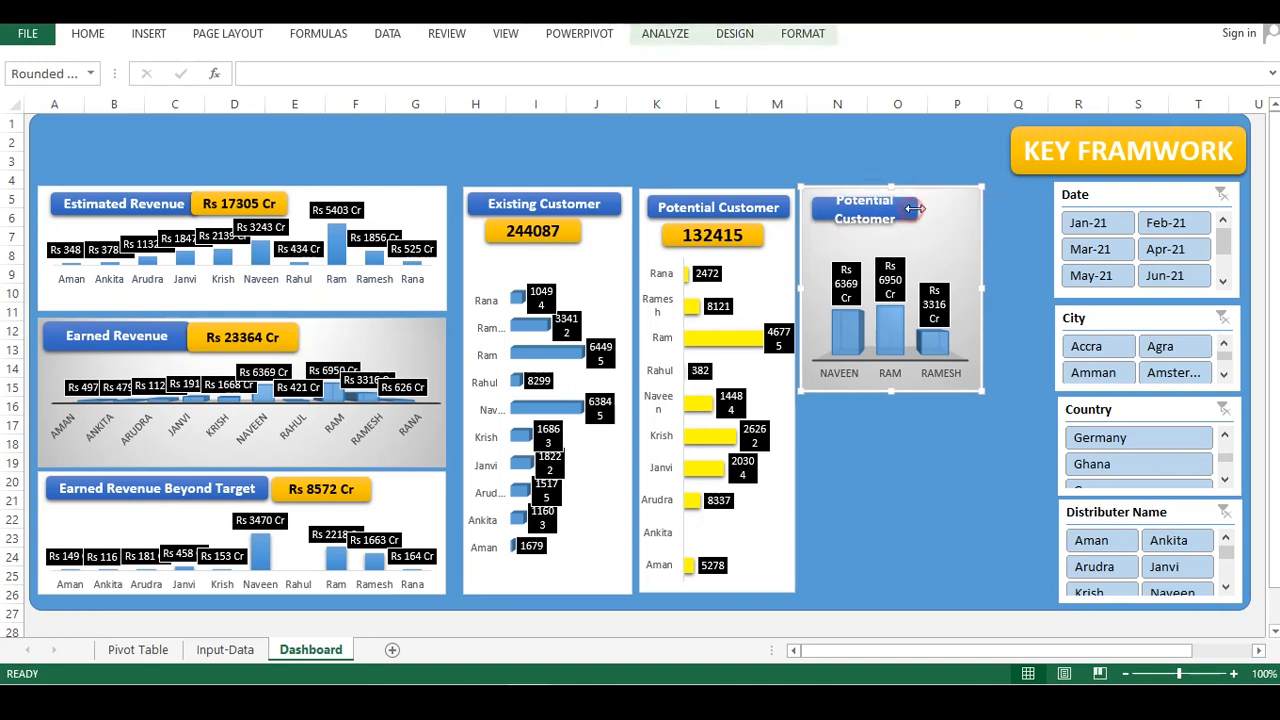
{"action": "left_click_drag", "start_coordinate": [915, 209], "coordinate": [968, 209]}
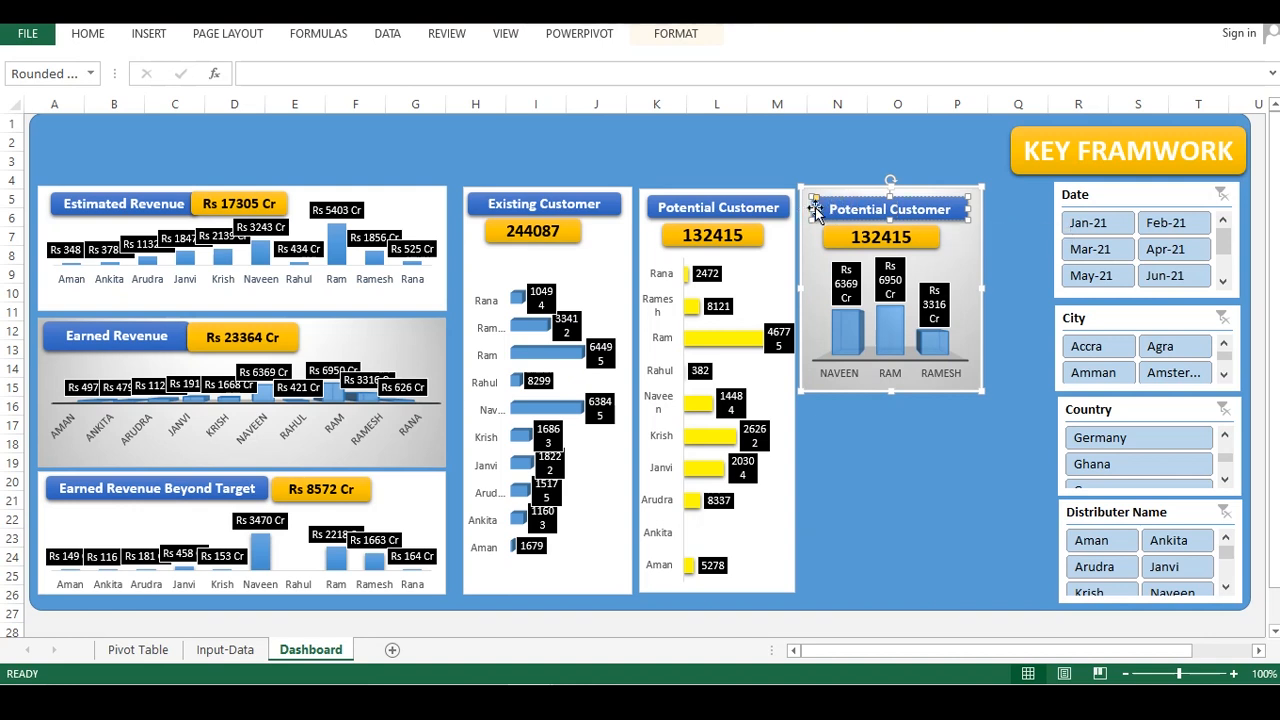
{"action": "left_click_drag", "start_coordinate": [811, 200], "coordinate": [806, 199]}
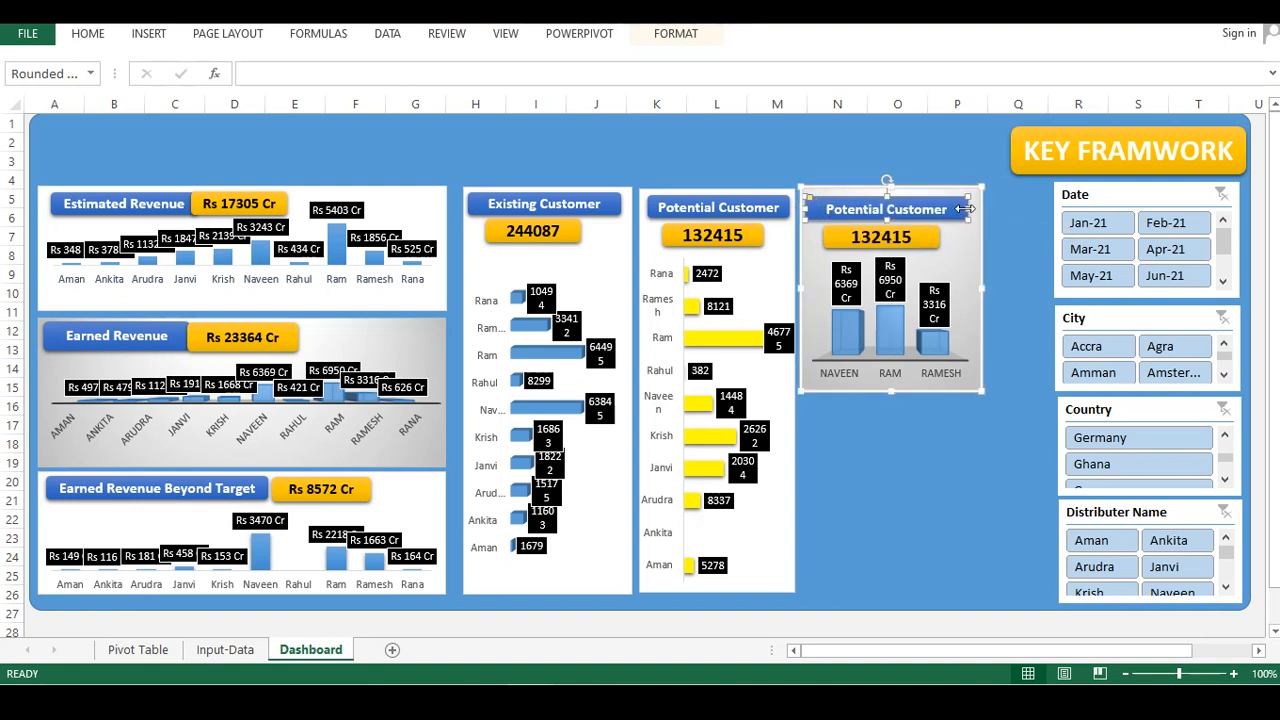
{"action": "left_click_drag", "start_coordinate": [970, 204], "coordinate": [978, 205]}
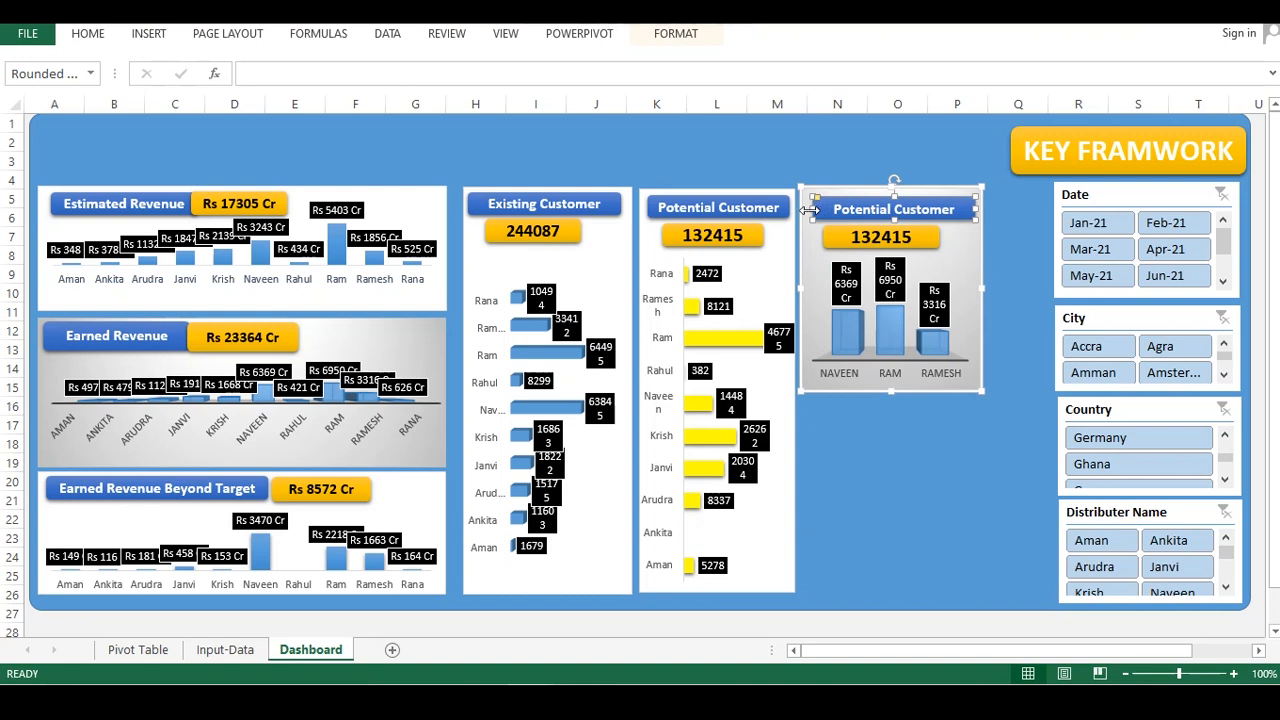
{"action": "left_click_drag", "start_coordinate": [807, 206], "coordinate": [803, 206]}
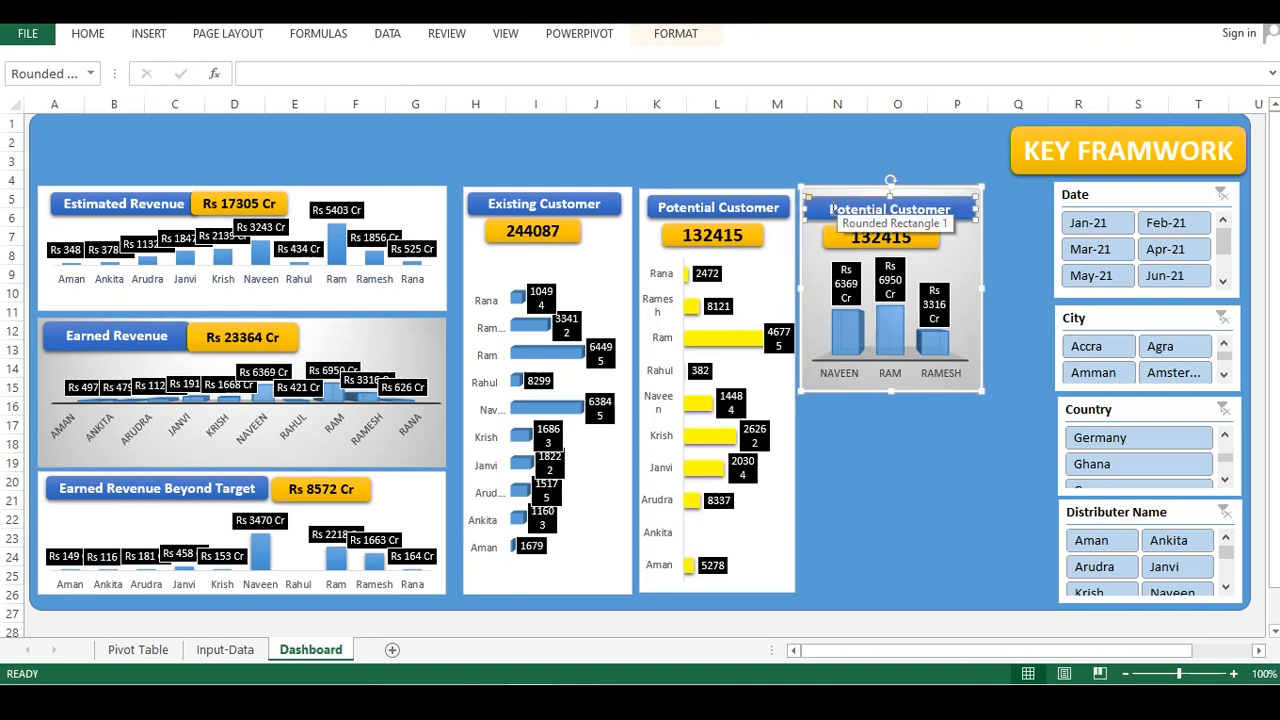
Rename the chart's header box as Top 3 Performers
{"action": "triple_click", "coordinate": [913, 224]}
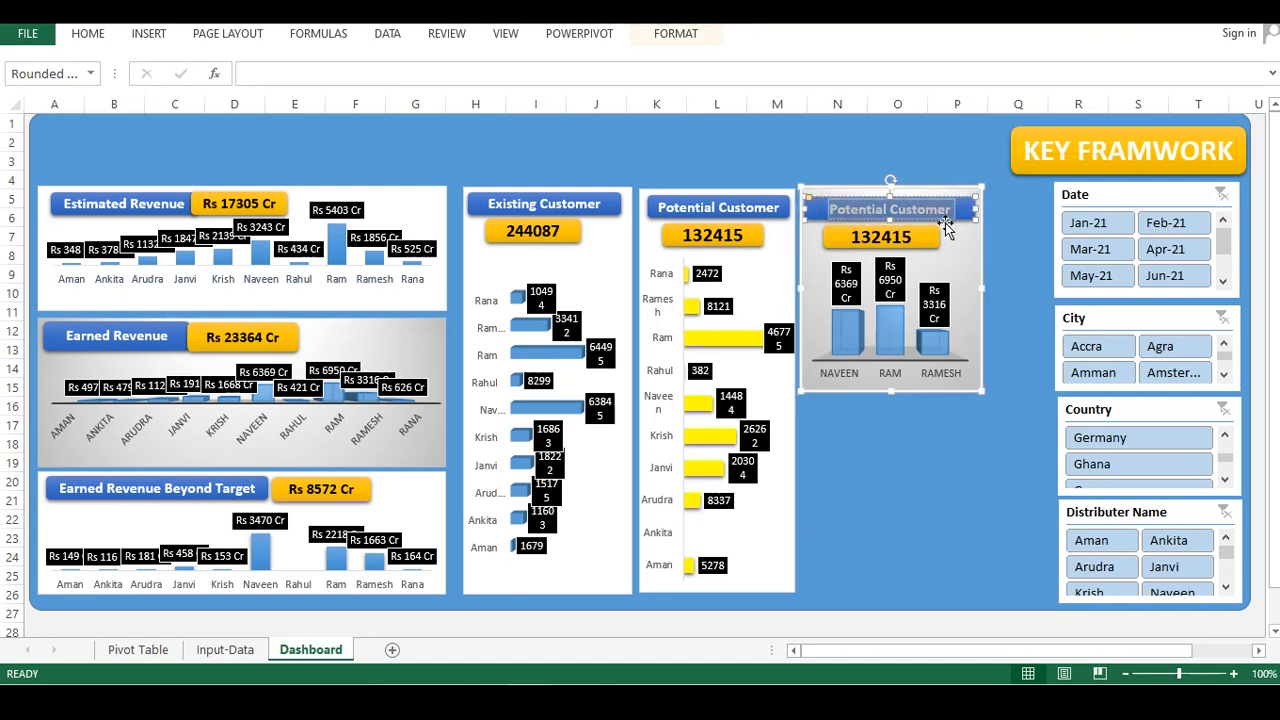
{"action": "type", "text": "Top"}
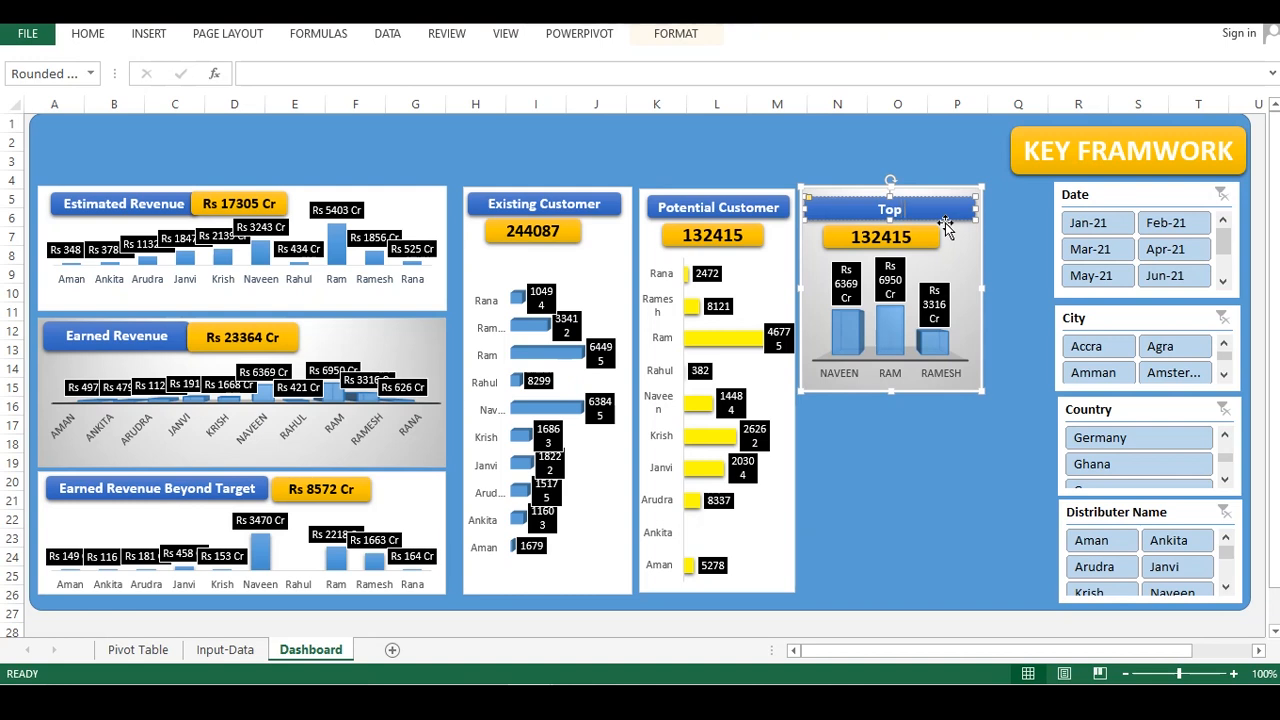
{"action": "type", "text": " 3 Performers"}
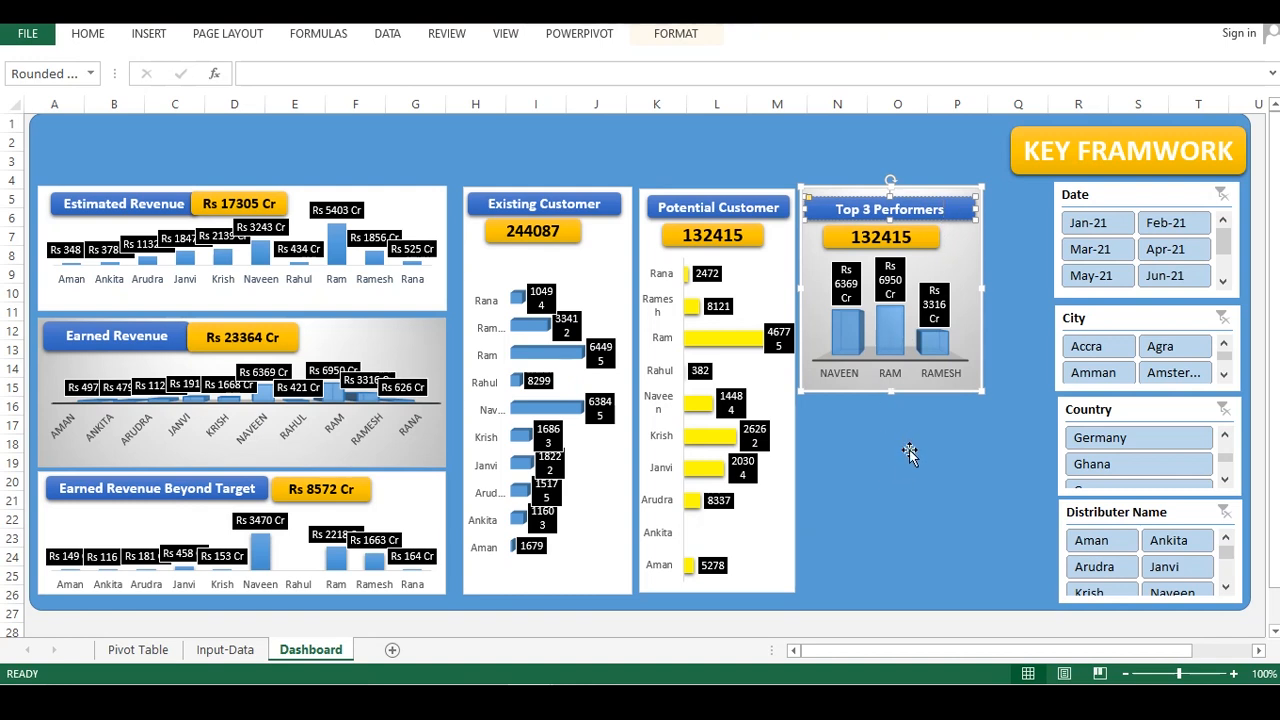
Clear the value box and link it to the Top-3 total in cell Z7 of the Pivot Table sheet
{"action": "left_click", "coordinate": [905, 455]}
{"action": "left_click", "coordinate": [915, 235]}
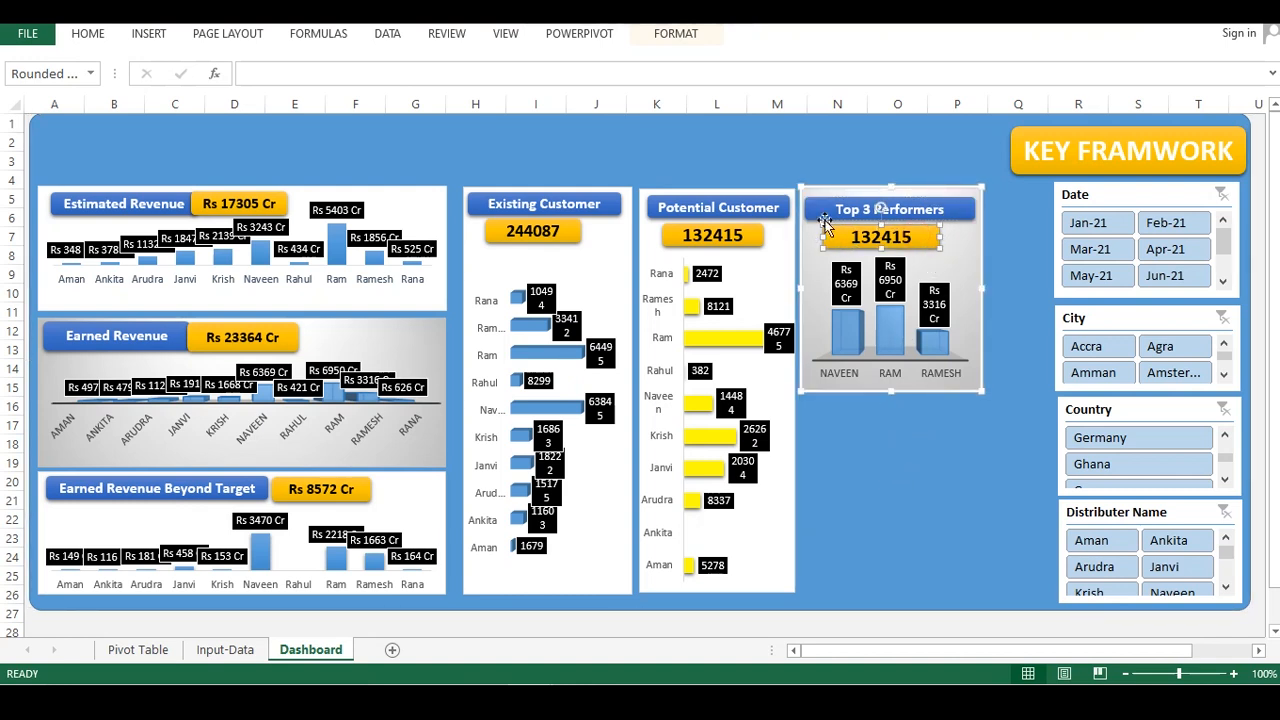
{"action": "left_click_drag", "start_coordinate": [857, 237], "coordinate": [931, 240]}
{"action": "key", "text": "Delete"}
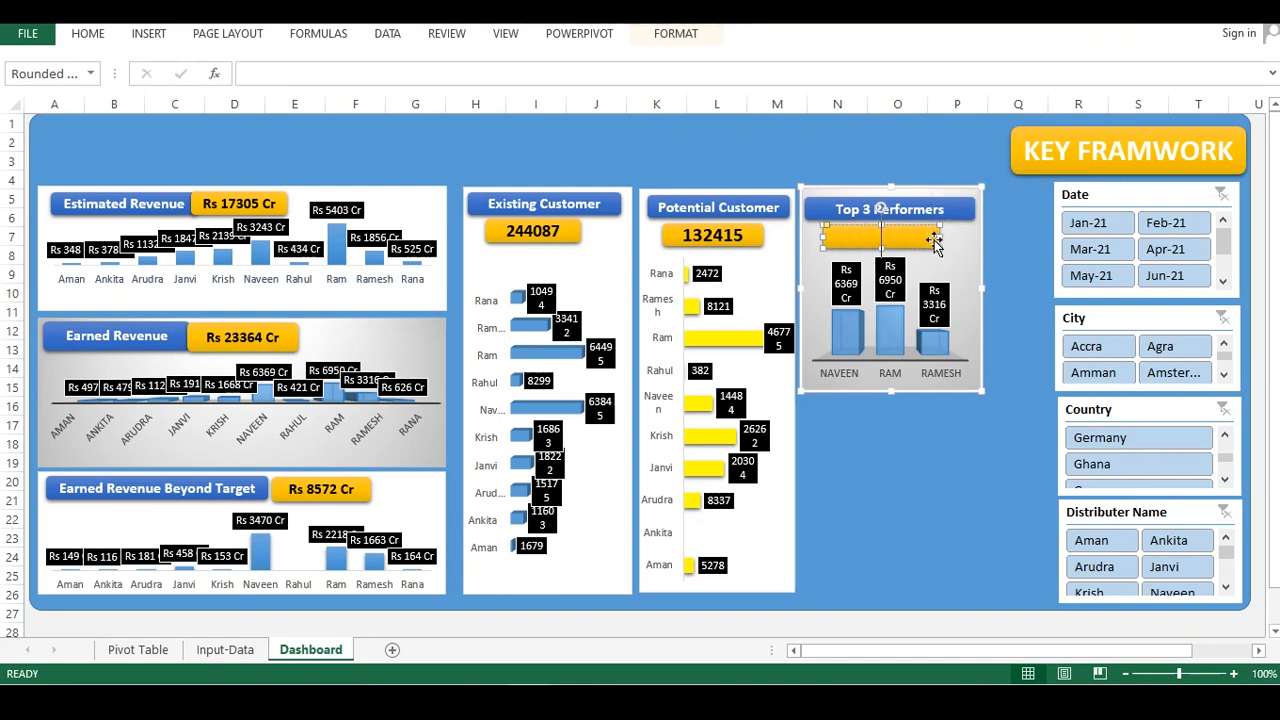
{"action": "left_click", "coordinate": [358, 76]}
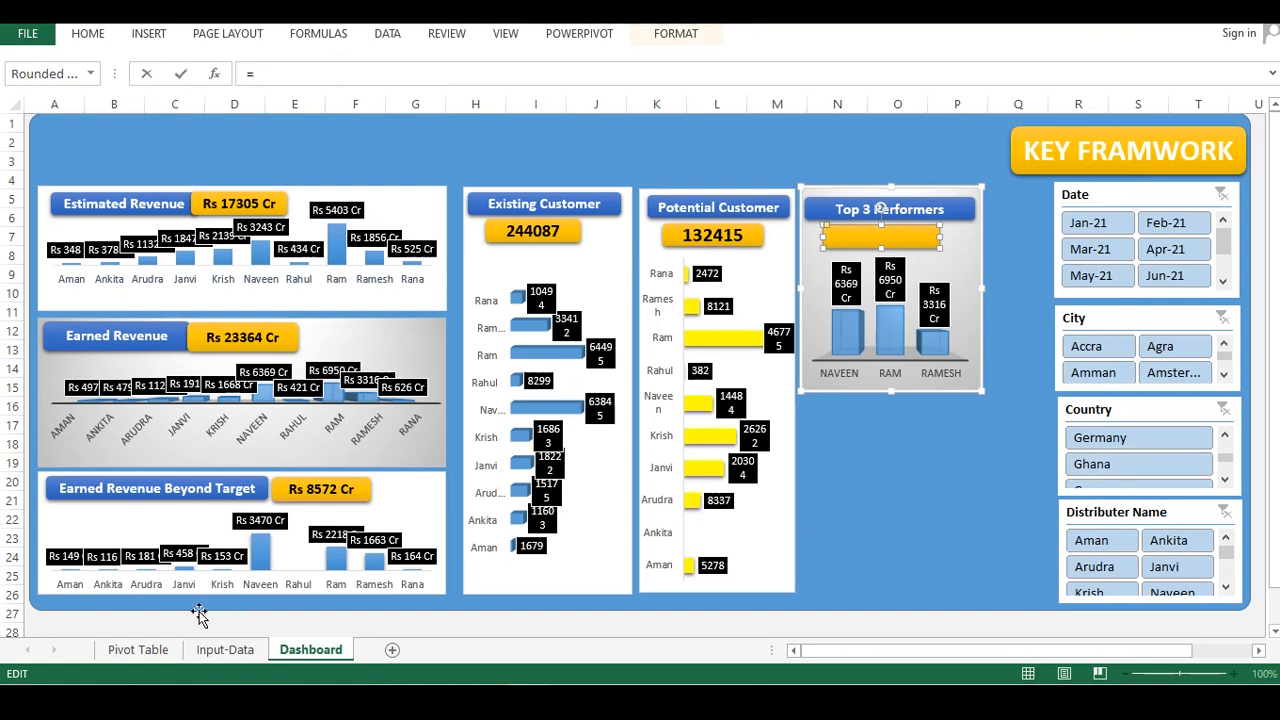
{"action": "left_click", "coordinate": [148, 652]}
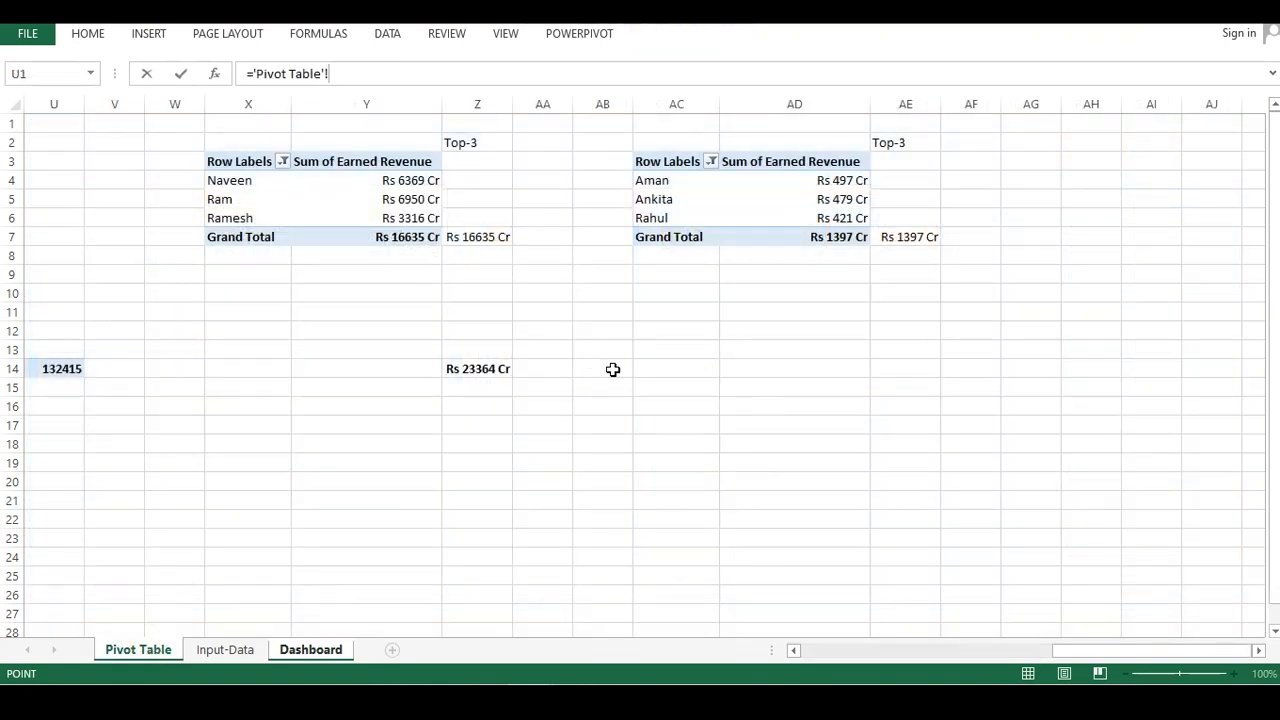
{"action": "left_click", "coordinate": [482, 236]}
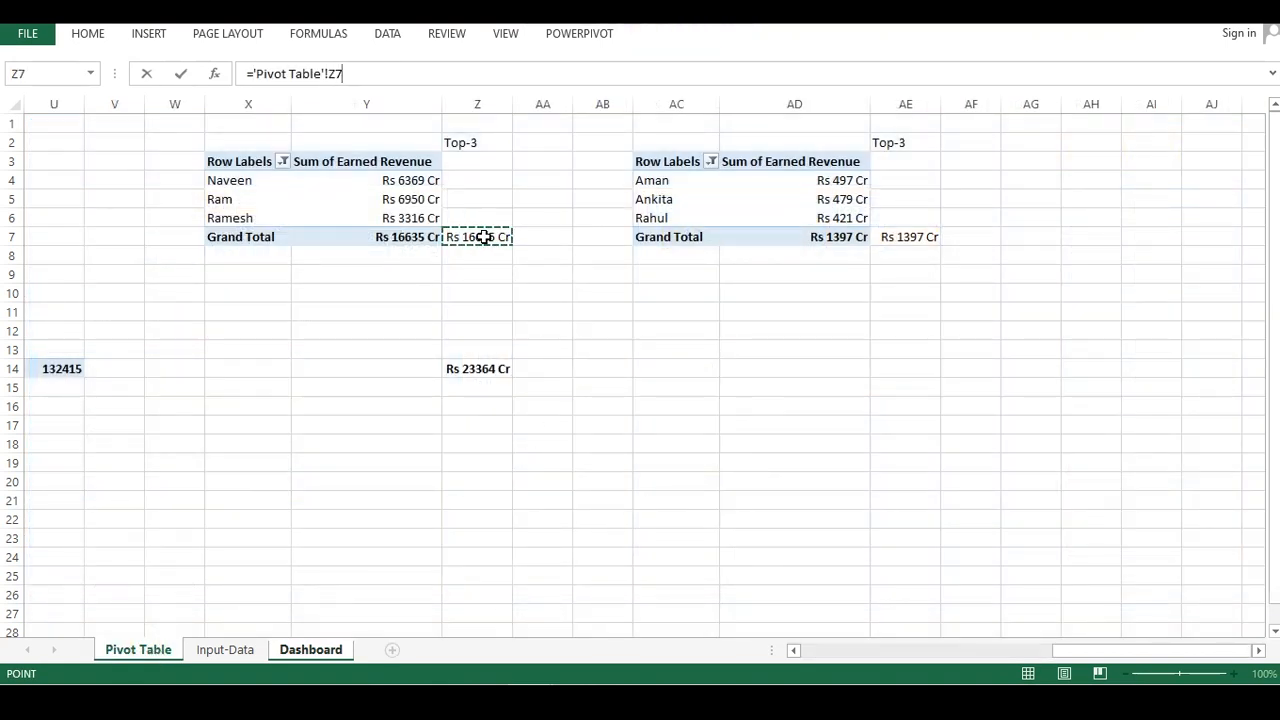
{"action": "key", "text": "Return"}
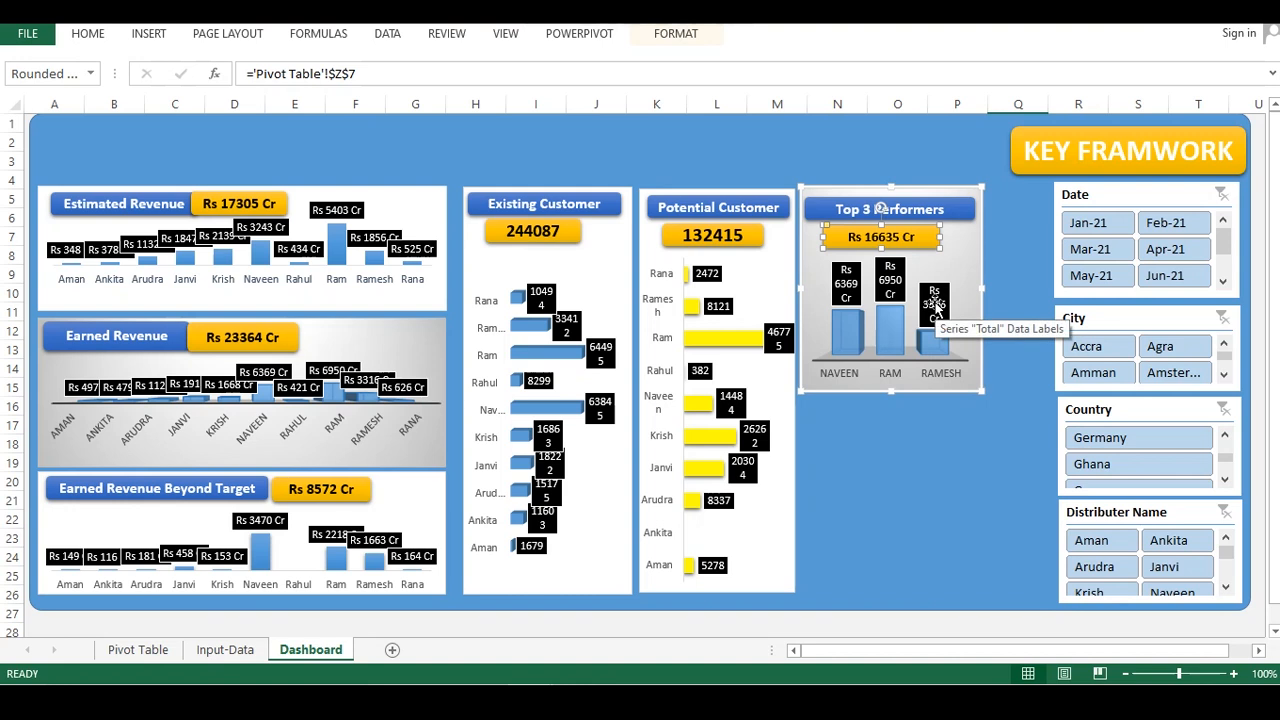
Enlarge the value box's font and nudge the box slightly to centre it under the header
{"action": "key", "text": "ctrl+shift+period"}
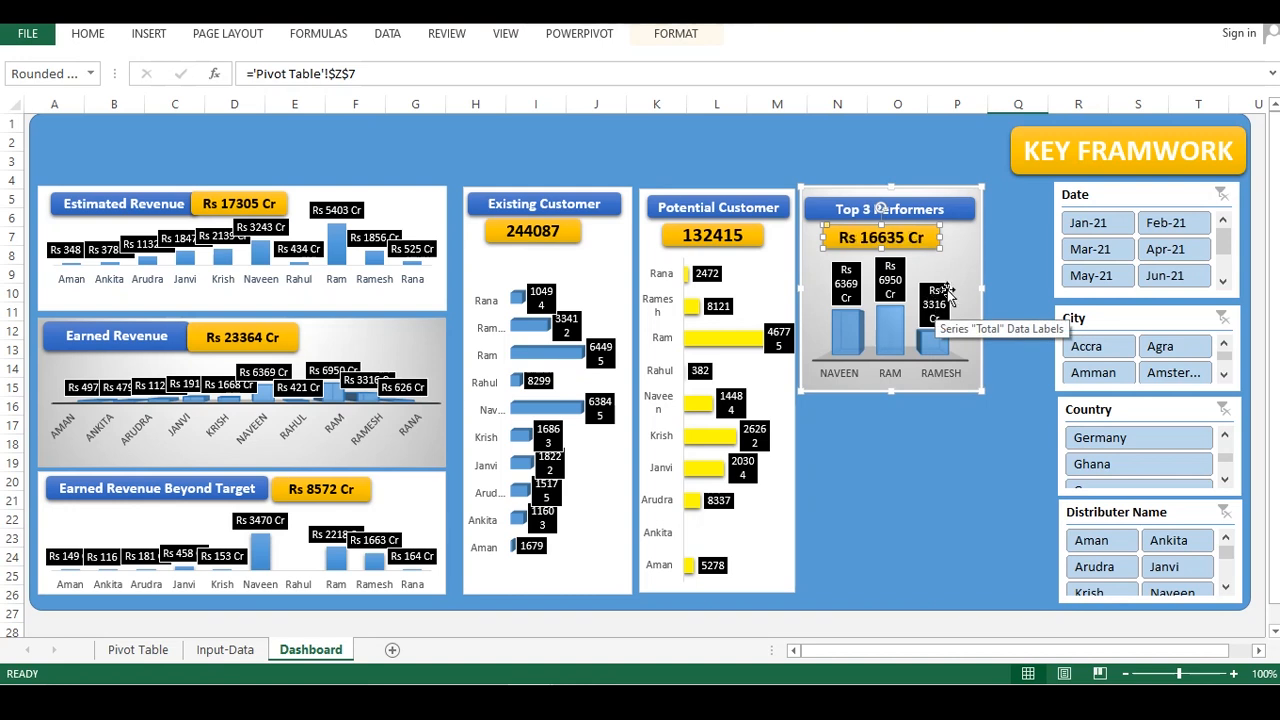
{"action": "left_click", "coordinate": [931, 466]}
{"action": "left_click", "coordinate": [936, 240]}
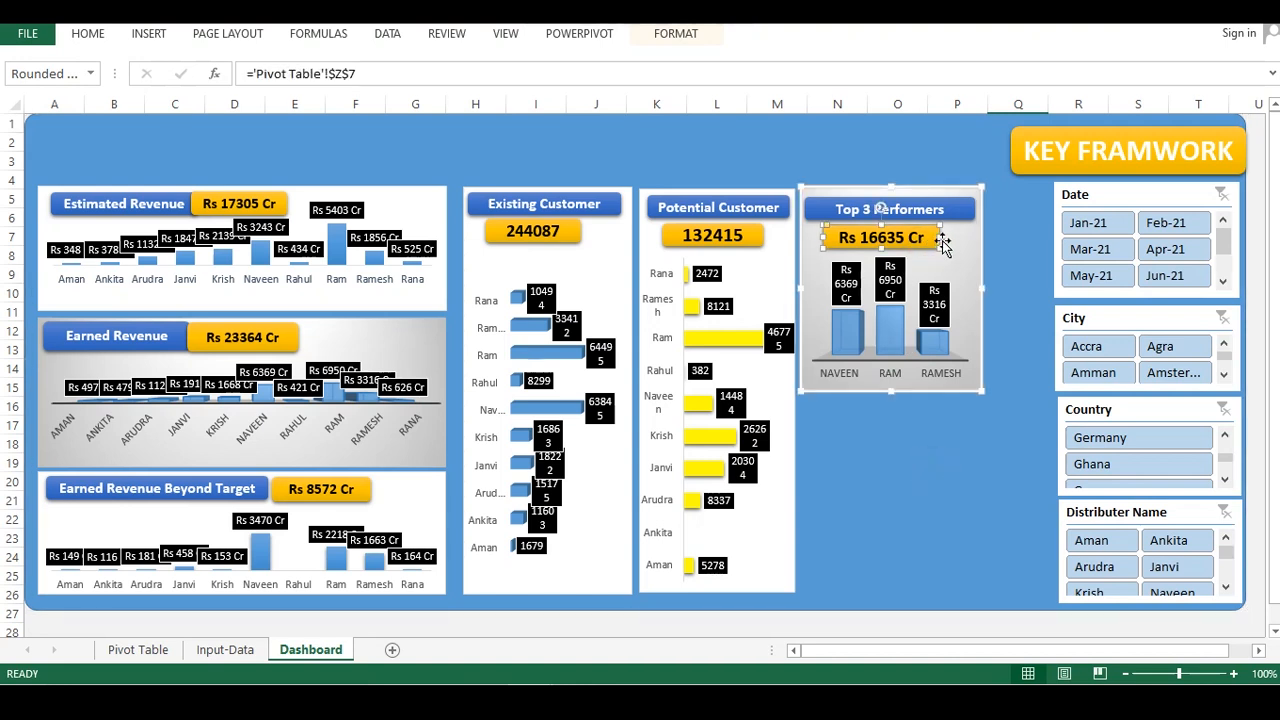
{"action": "left_click_drag", "start_coordinate": [905, 225], "coordinate": [913, 223]}
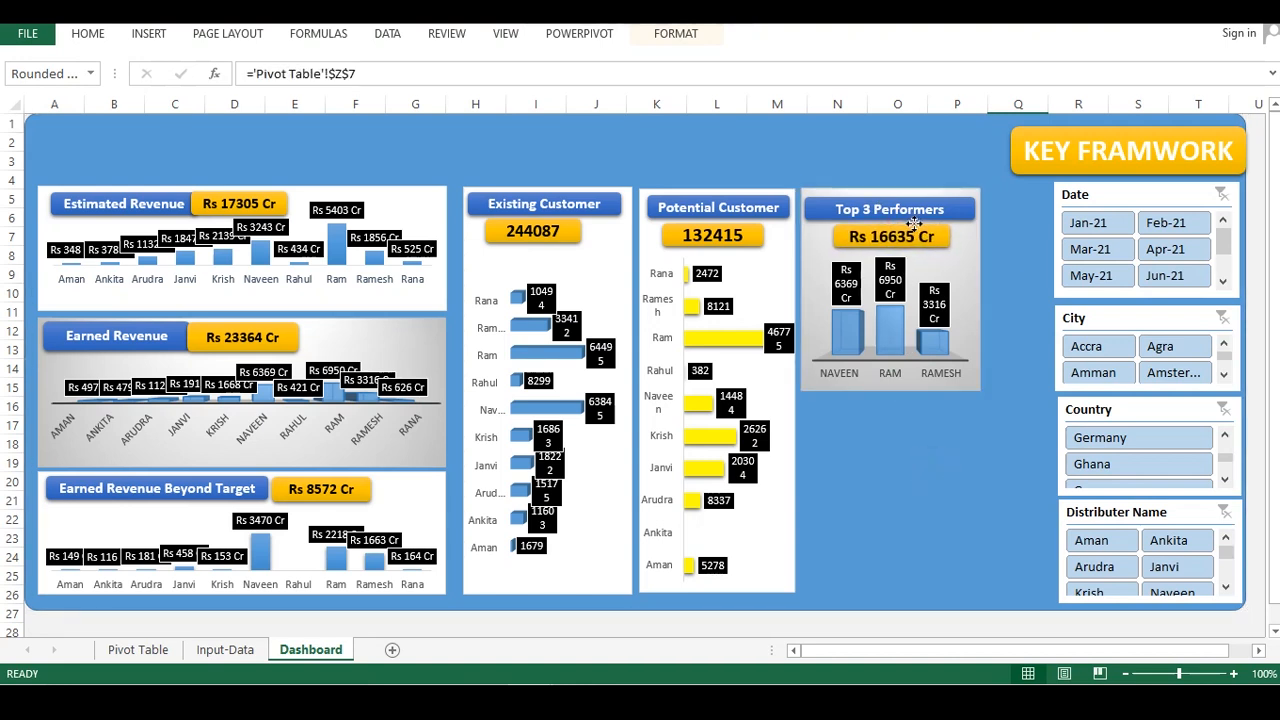
{"action": "left_click", "coordinate": [910, 418]}
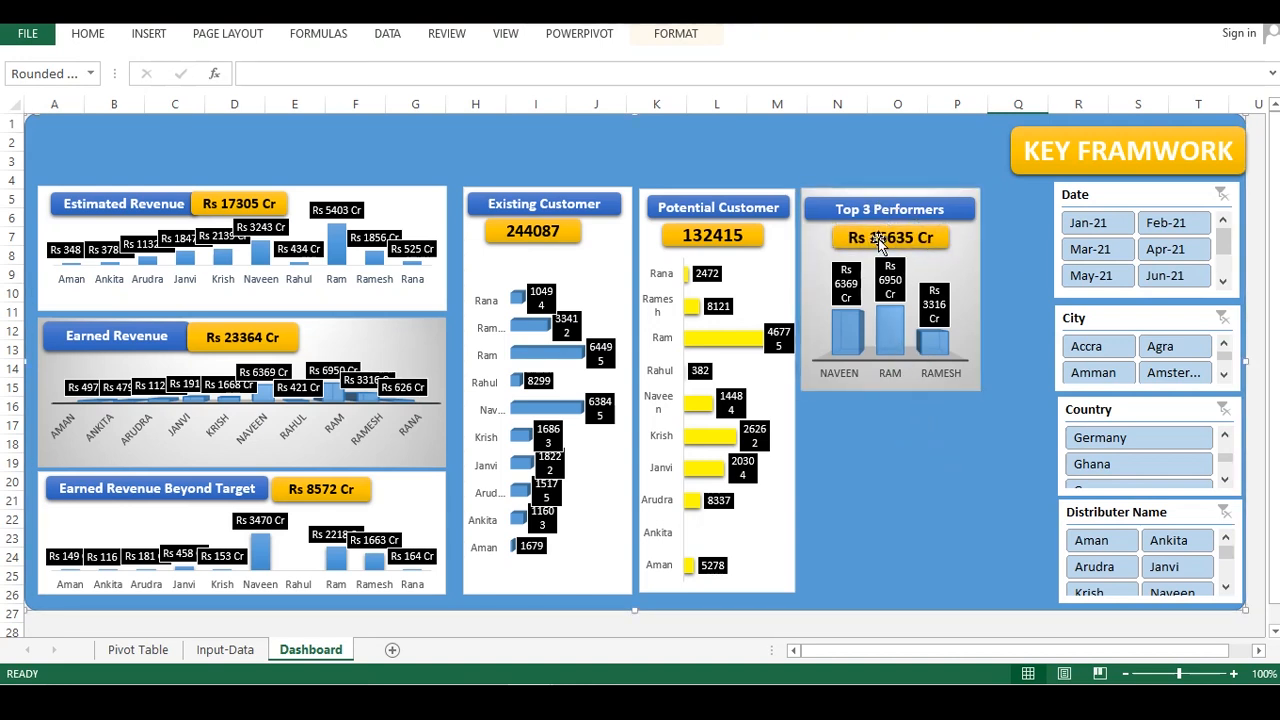
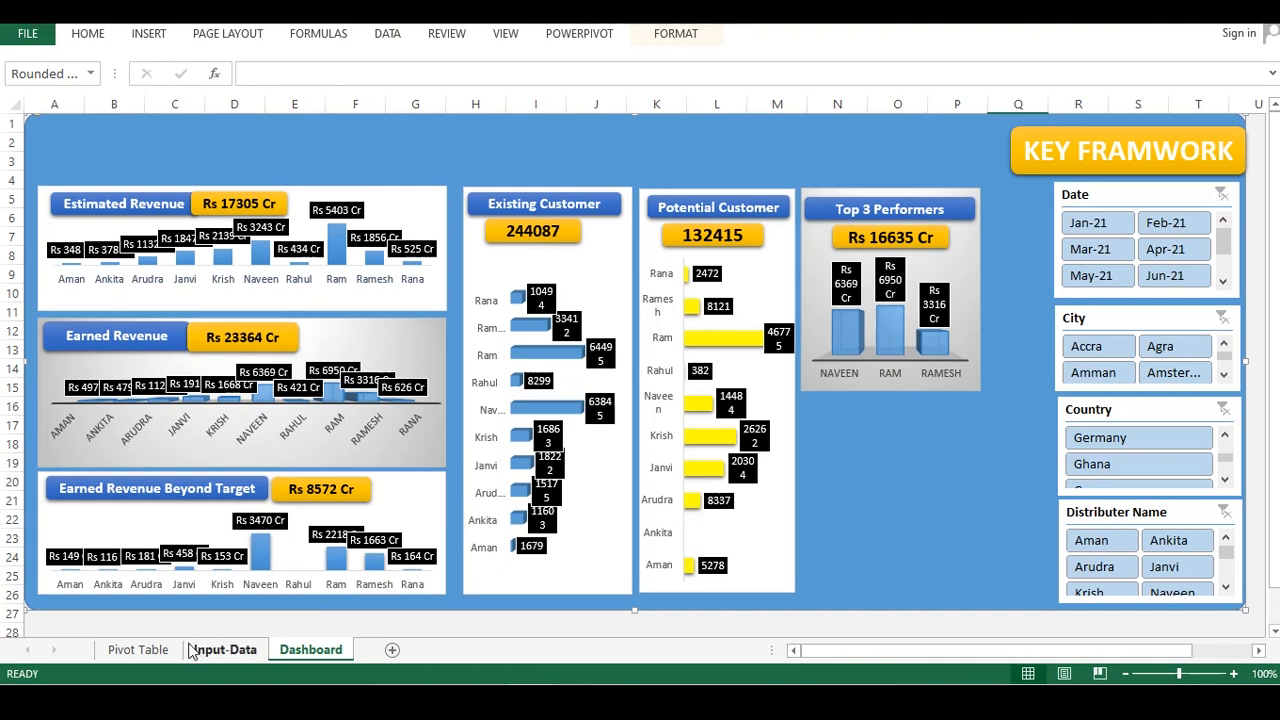
Insert a clustered column pivot chart from the Bottom-3 pivot table on the Pivot Table sheet
{"action": "left_click", "coordinate": [135, 650]}
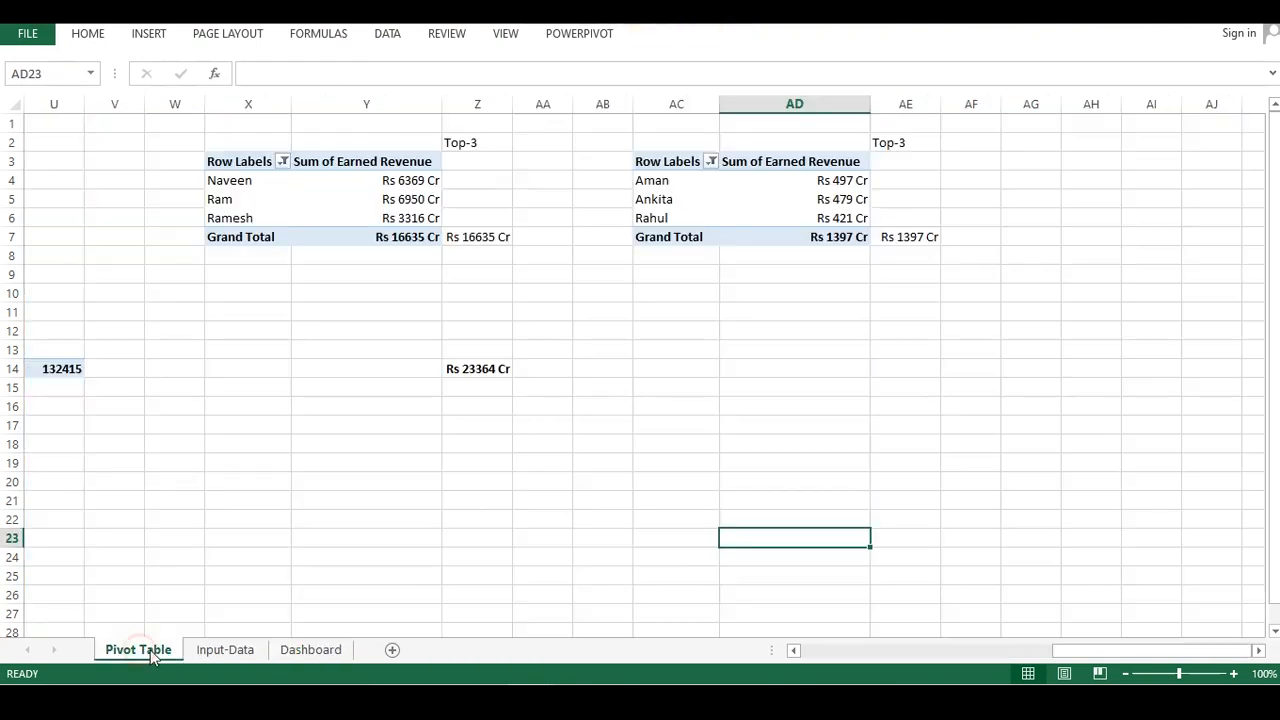
{"action": "left_click", "coordinate": [695, 184]}
{"action": "key", "text": "ctrl+a"}
{"action": "left_click", "coordinate": [148, 34]}
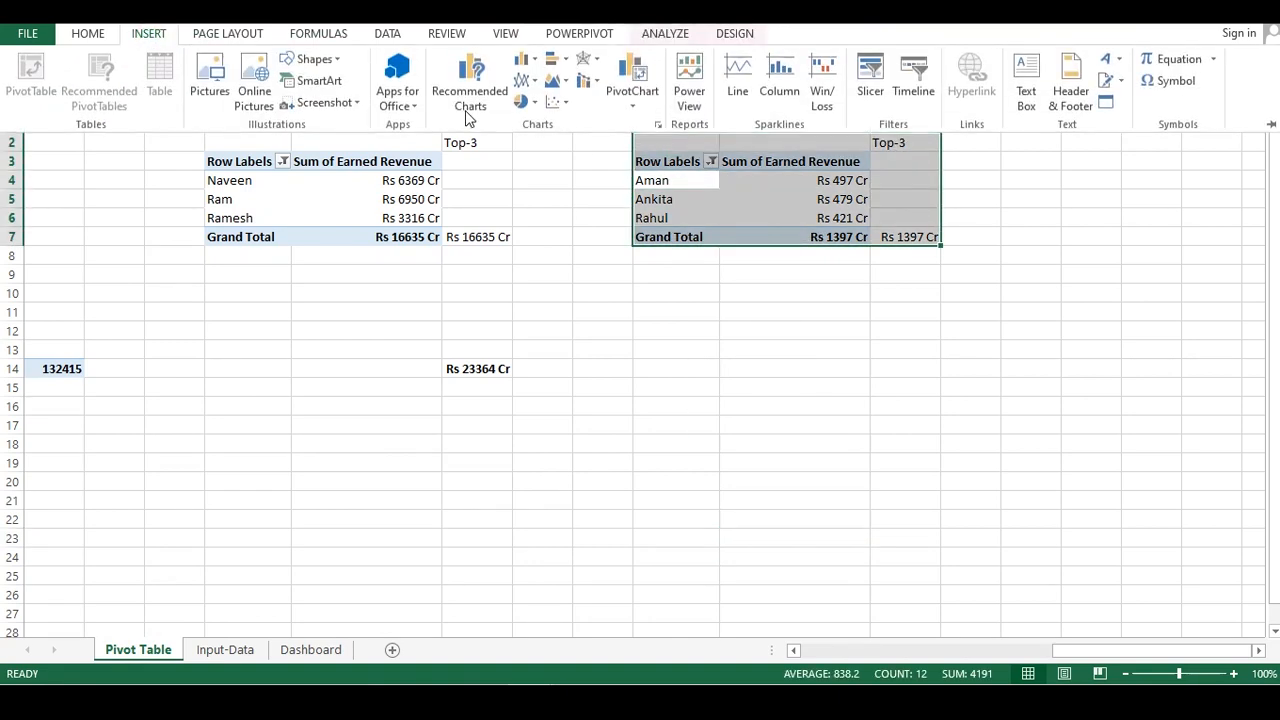
{"action": "left_click", "coordinate": [530, 62]}
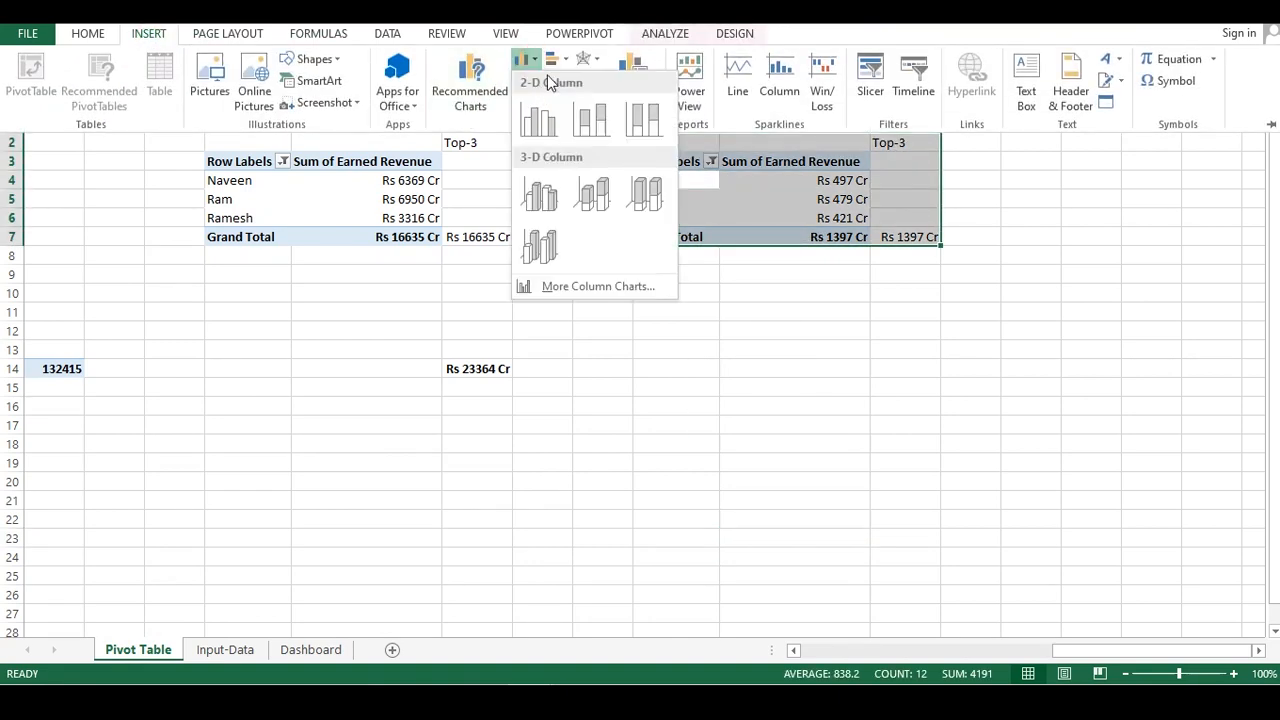
{"action": "left_click", "coordinate": [538, 120]}
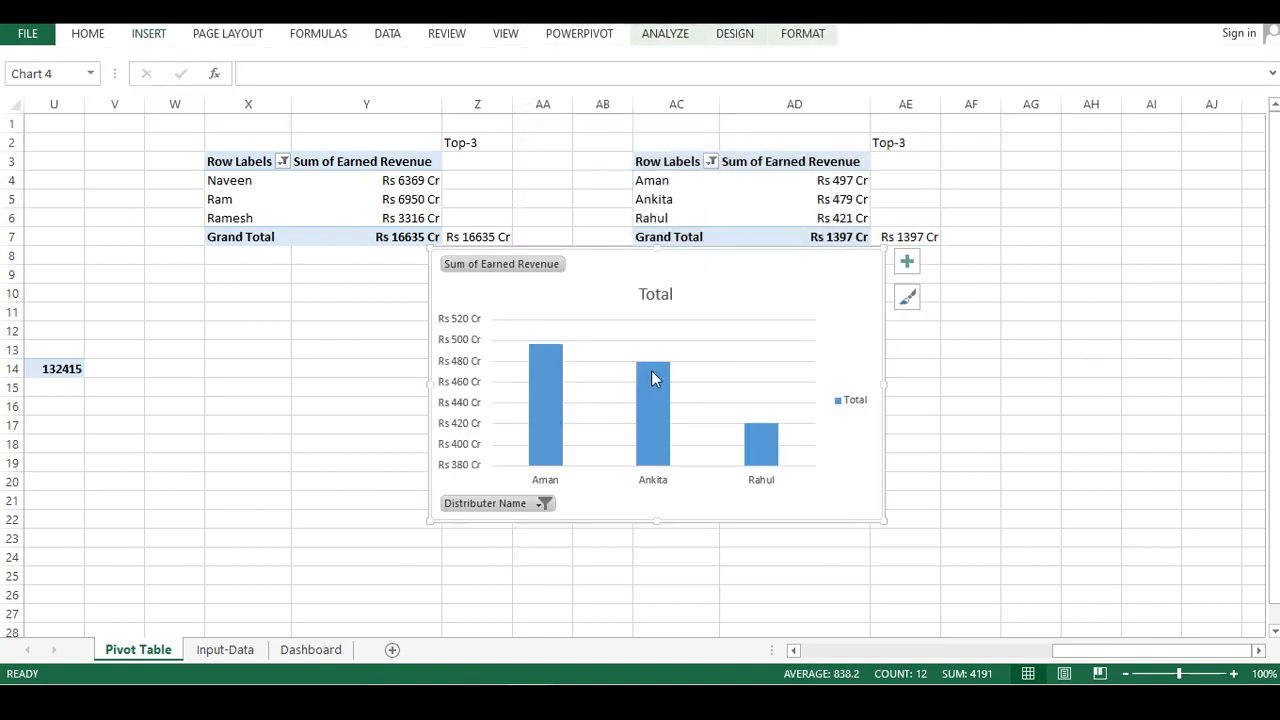
Apply the dark outlined-column chart style to the new pivot chart
{"action": "left_click", "coordinate": [647, 335]}
{"action": "left_click", "coordinate": [907, 297]}
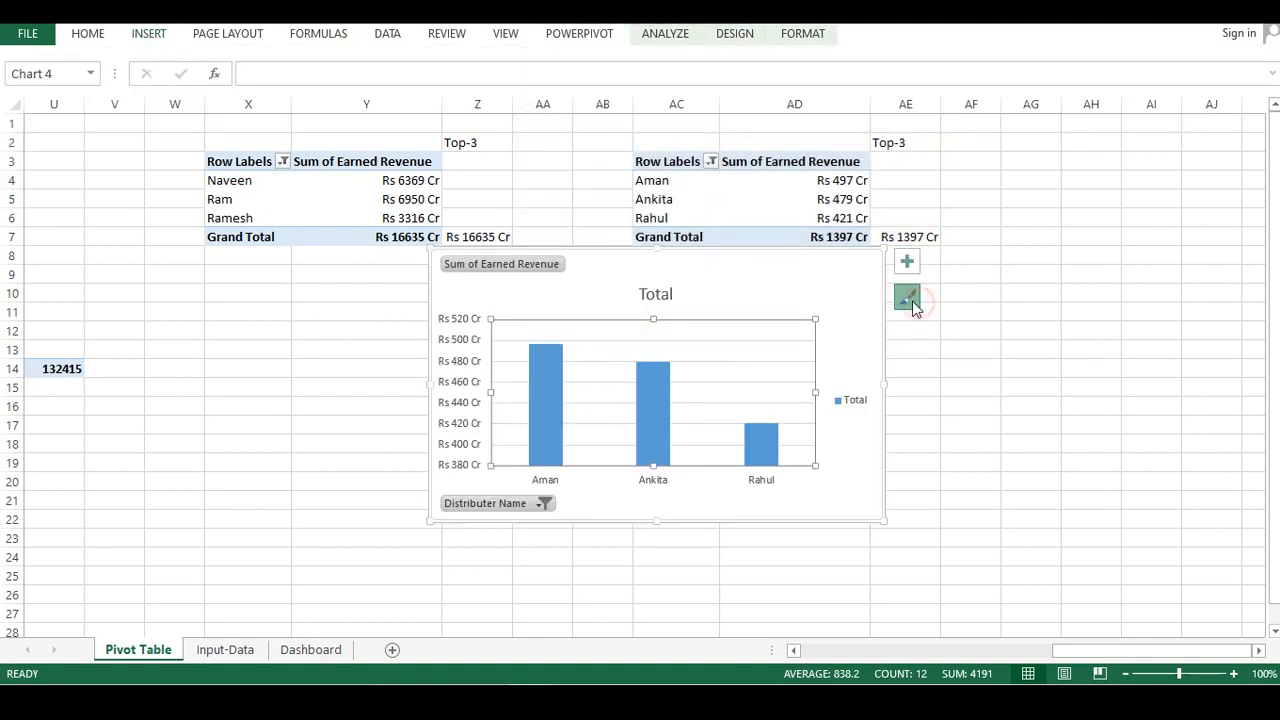
{"action": "left_click_drag", "start_coordinate": [1136, 352], "coordinate": [1132, 550]}
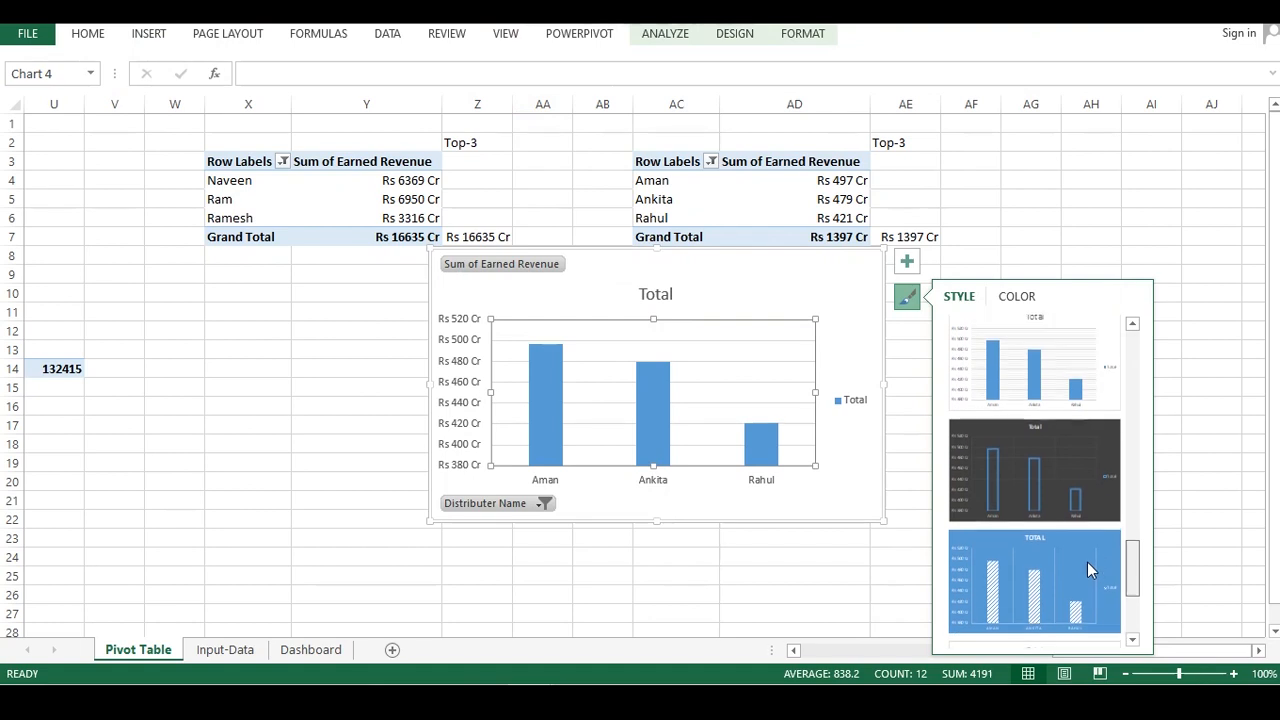
{"action": "left_click", "coordinate": [1048, 524]}
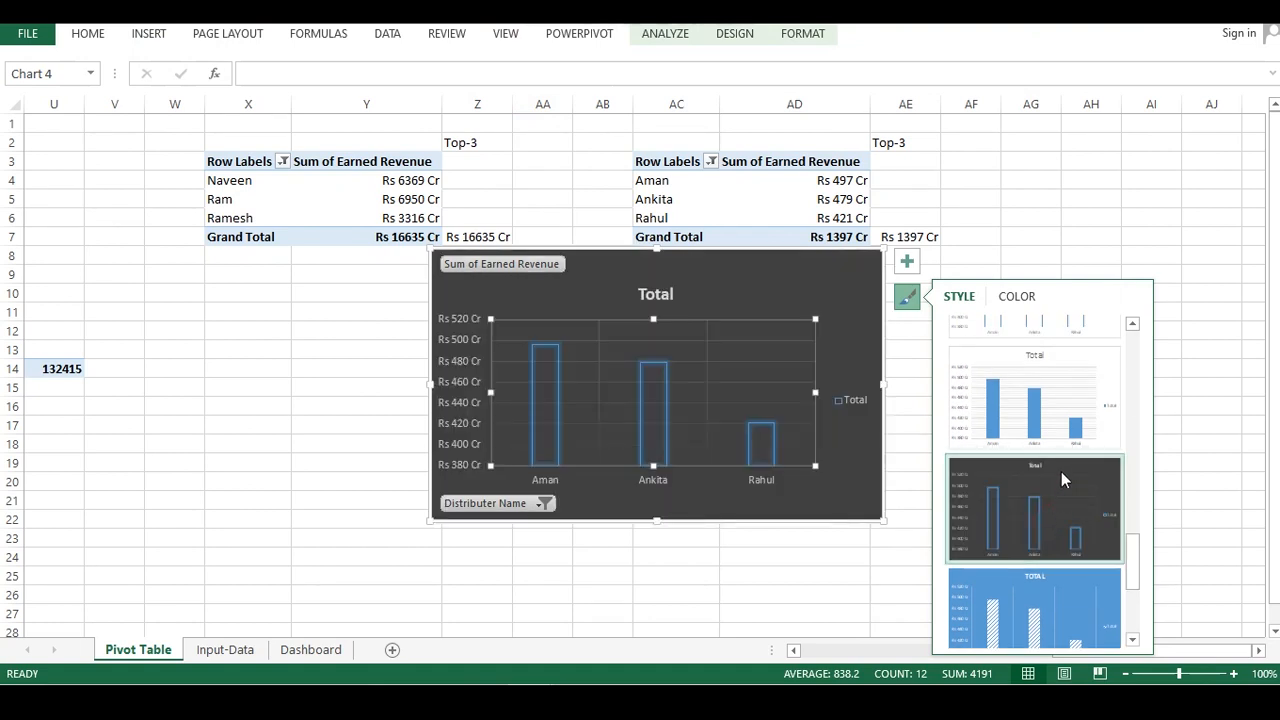
Delete the chart's vertical axis, gridlines and Total title
{"action": "left_click", "coordinate": [597, 362]}
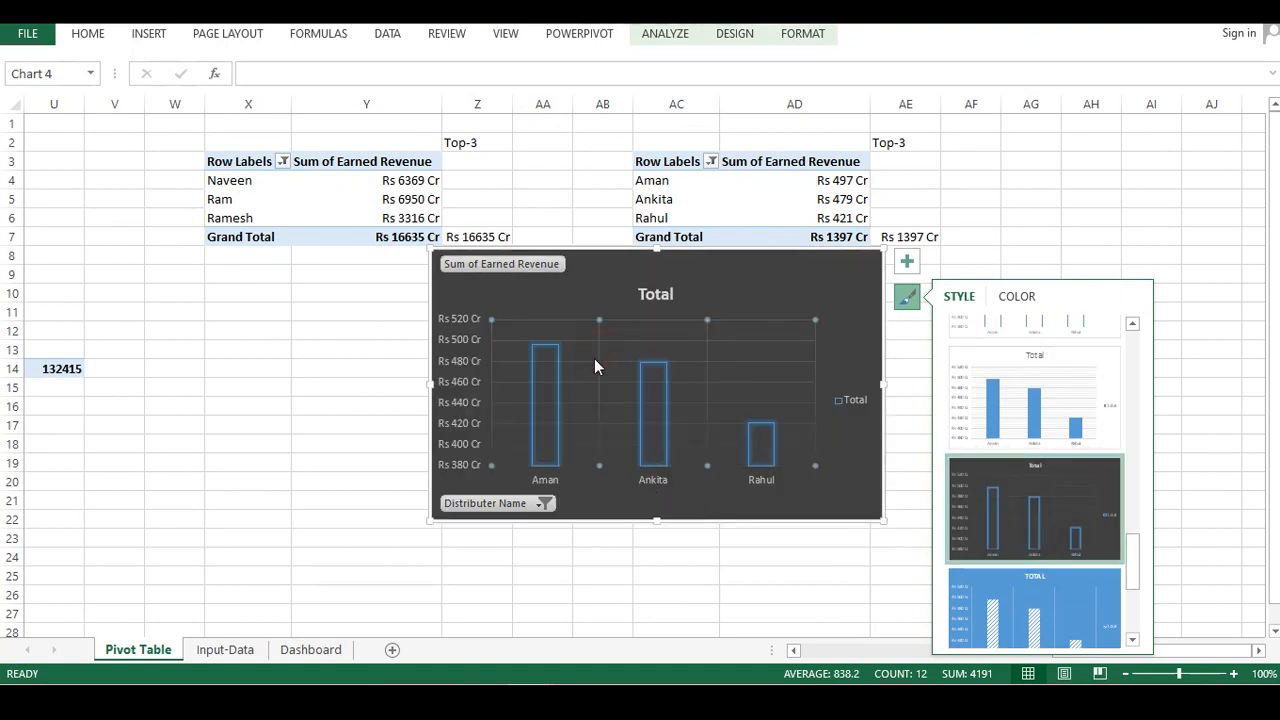
{"action": "right_click", "coordinate": [598, 355]}
{"action": "key", "text": "Escape"}
{"action": "right_click", "coordinate": [481, 334]}
{"action": "left_click", "coordinate": [500, 339]}
{"action": "right_click", "coordinate": [588, 330]}
{"action": "left_click", "coordinate": [626, 319]}
{"action": "right_click", "coordinate": [645, 305]}
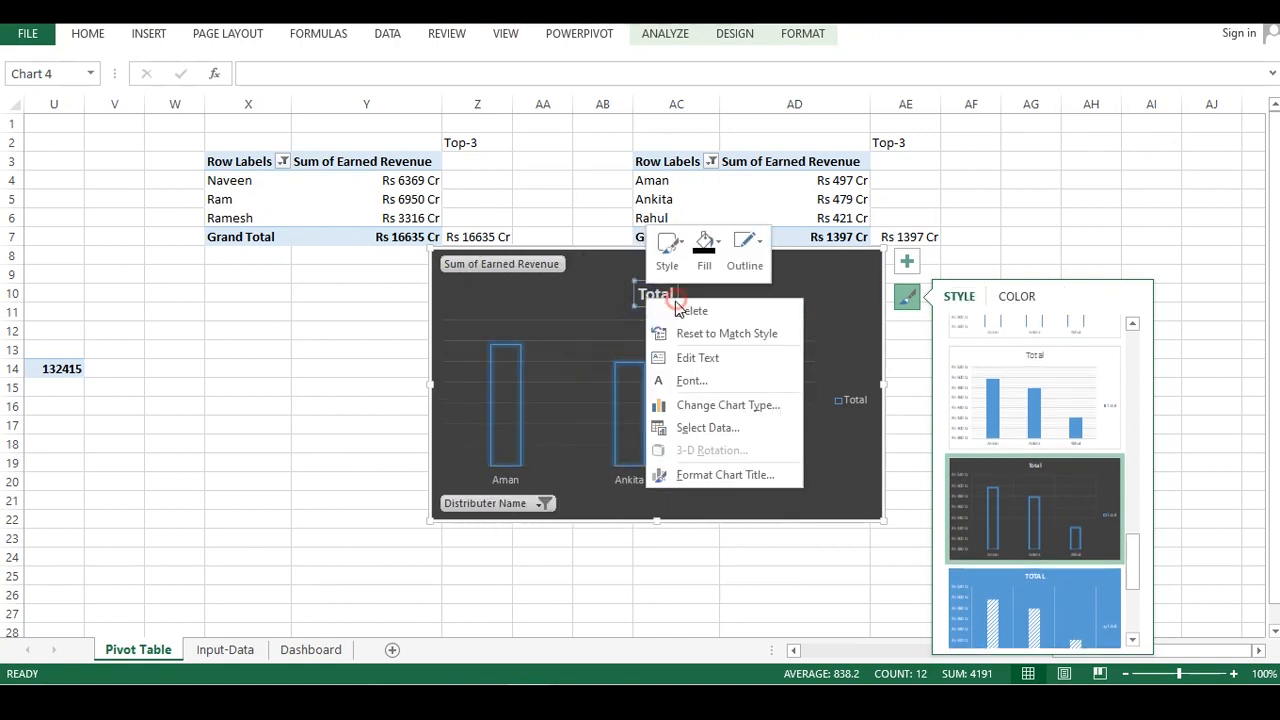
{"action": "left_click", "coordinate": [678, 311]}
Hide all field buttons on the pivot chart
{"action": "right_click", "coordinate": [518, 251]}
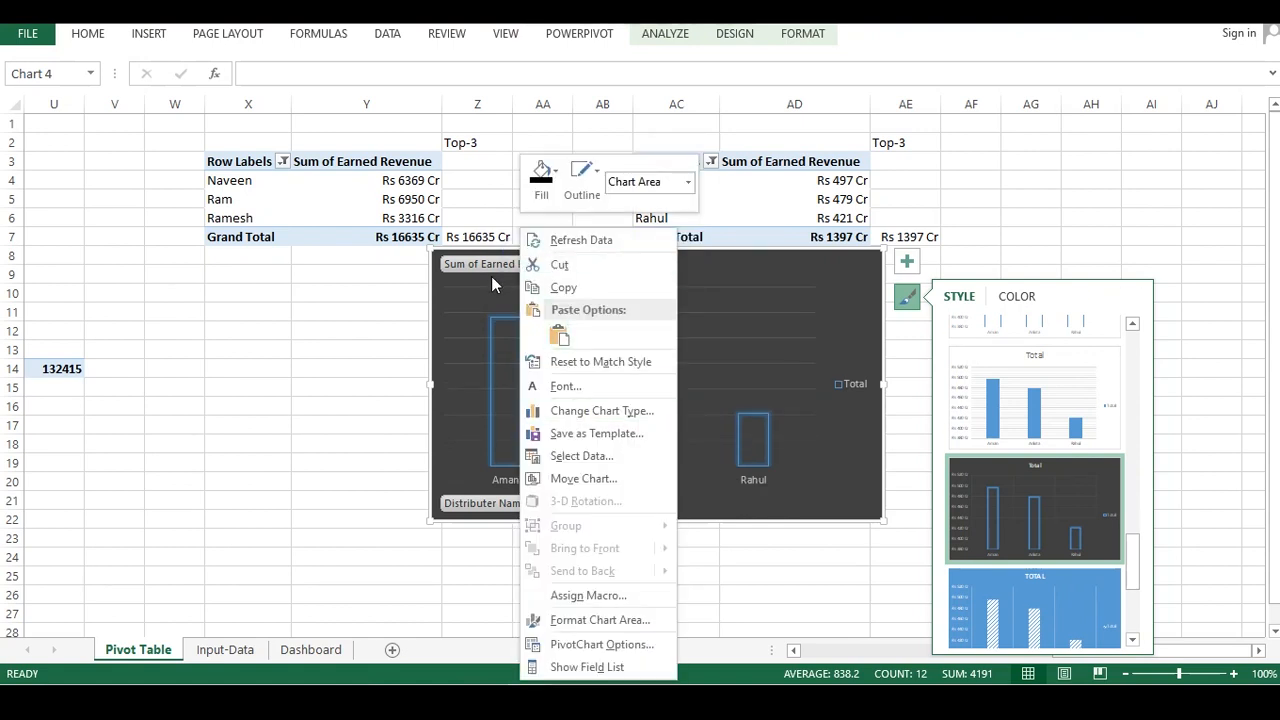
{"action": "key", "text": "Escape"}
{"action": "right_click", "coordinate": [491, 270]}
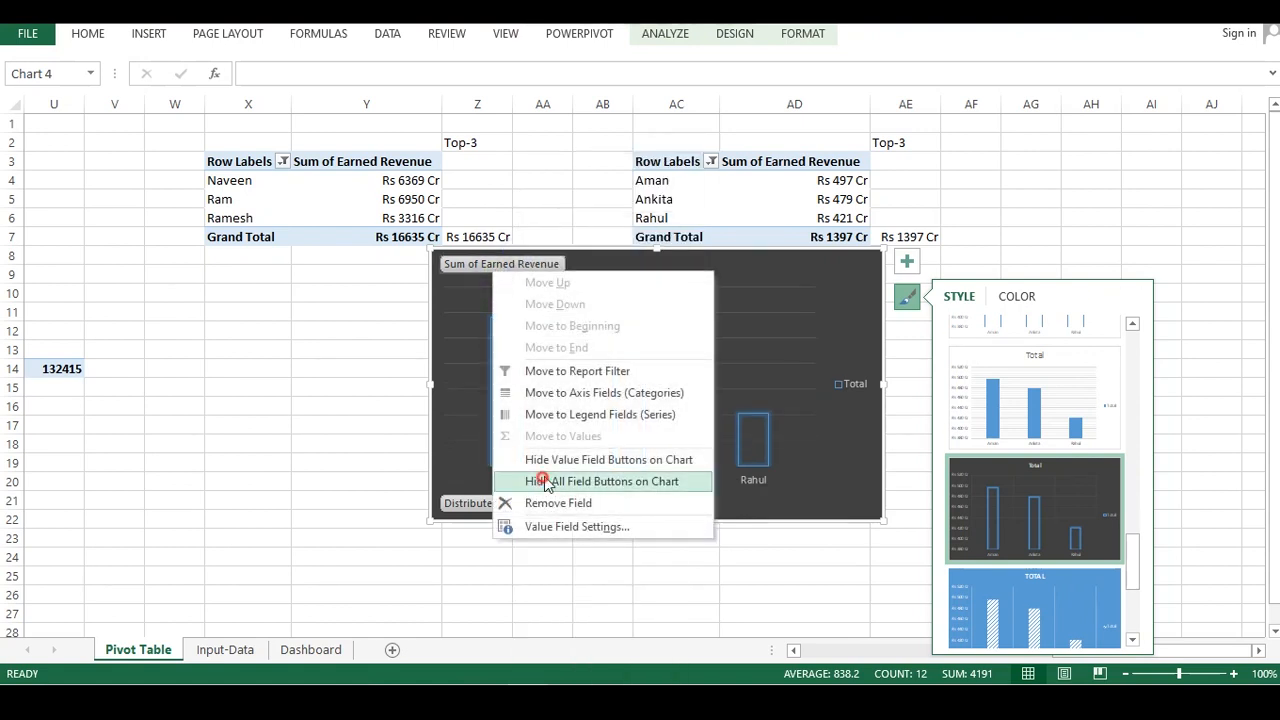
{"action": "left_click", "coordinate": [547, 482]}
Delete the chart's legend
{"action": "left_click", "coordinate": [848, 384]}
{"action": "right_click", "coordinate": [848, 384]}
{"action": "left_click", "coordinate": [888, 394]}
{"action": "right_click", "coordinate": [762, 365]}
{"action": "left_click", "coordinate": [798, 376]}
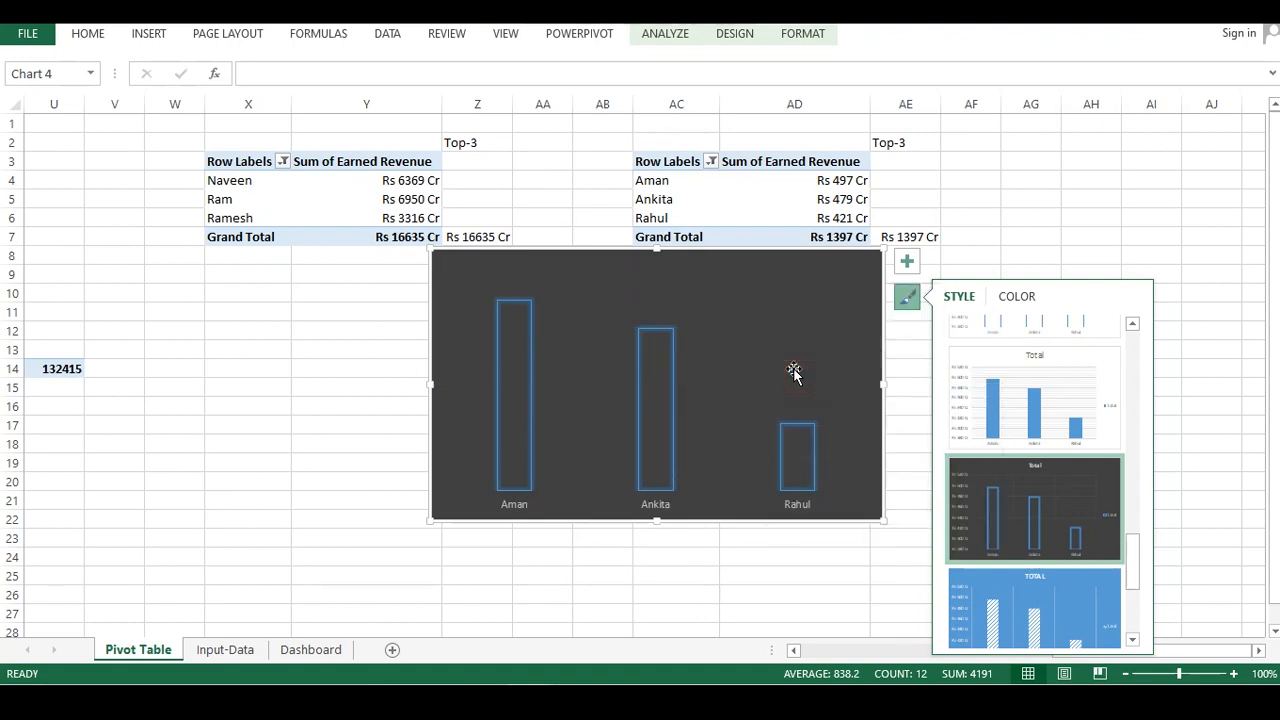
Add data labels to the chart's columns
{"action": "right_click", "coordinate": [665, 381]}
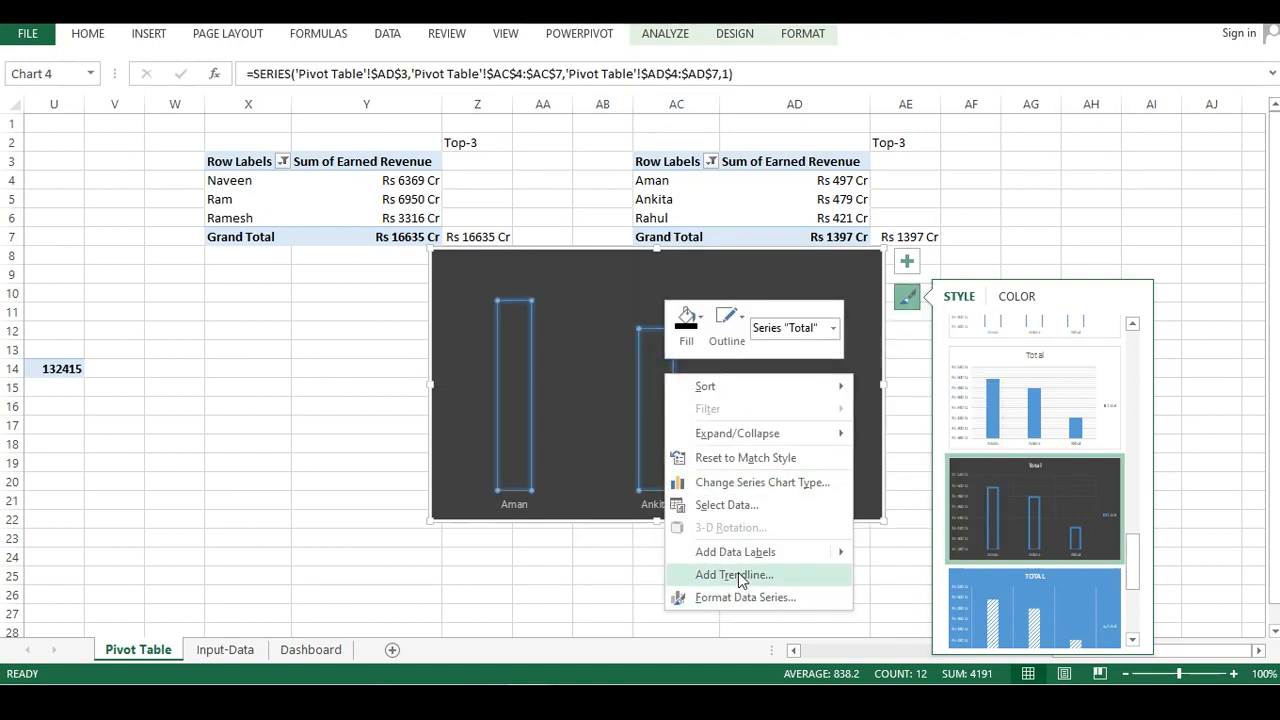
{"action": "mouse_move", "coordinate": [745, 556]}
{"action": "left_click", "coordinate": [922, 554]}
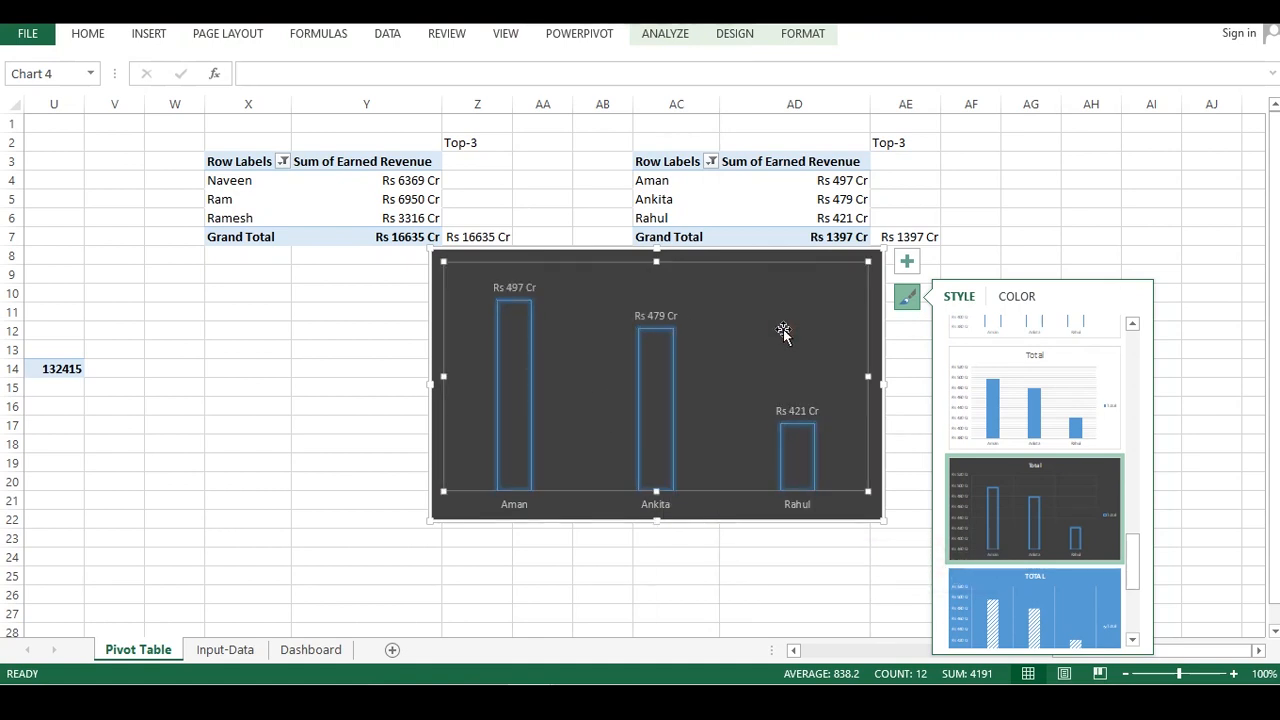
Cut the pivot chart and paste it onto the Dashboard sheet
{"action": "key", "text": "Delete"}
{"action": "left_click", "coordinate": [310, 649]}
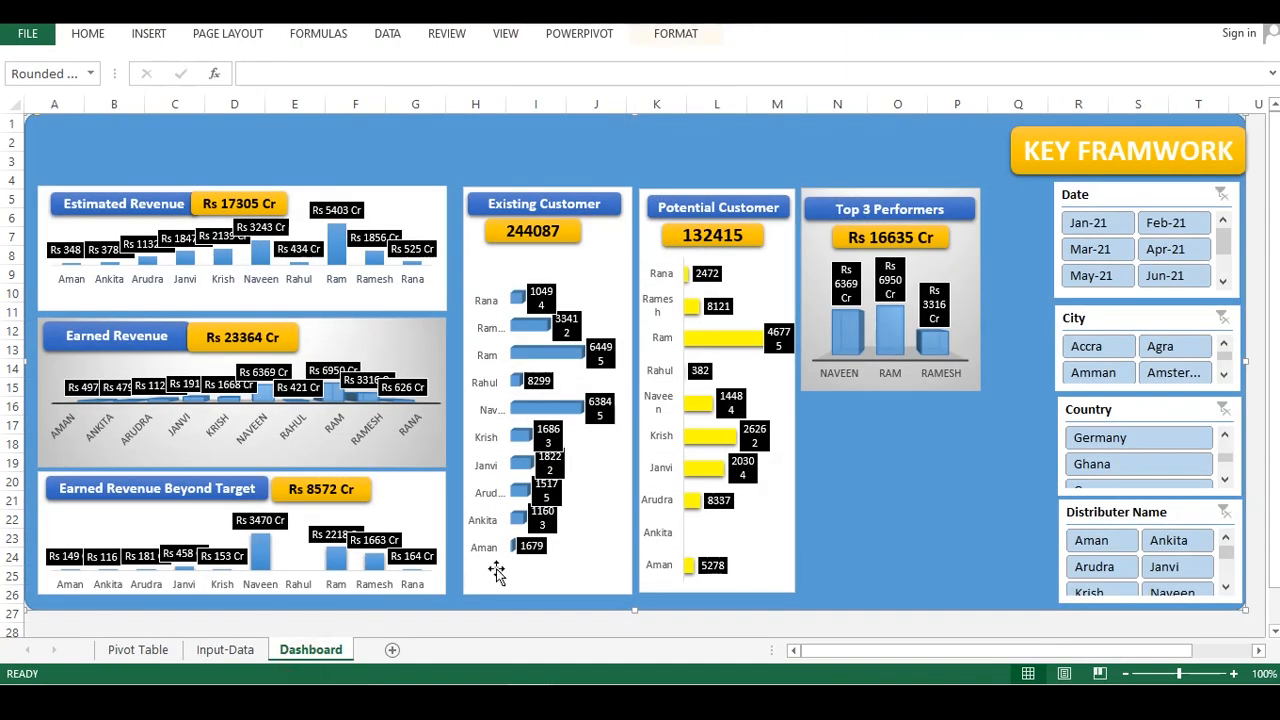
{"action": "key", "text": "ctrl+v"}
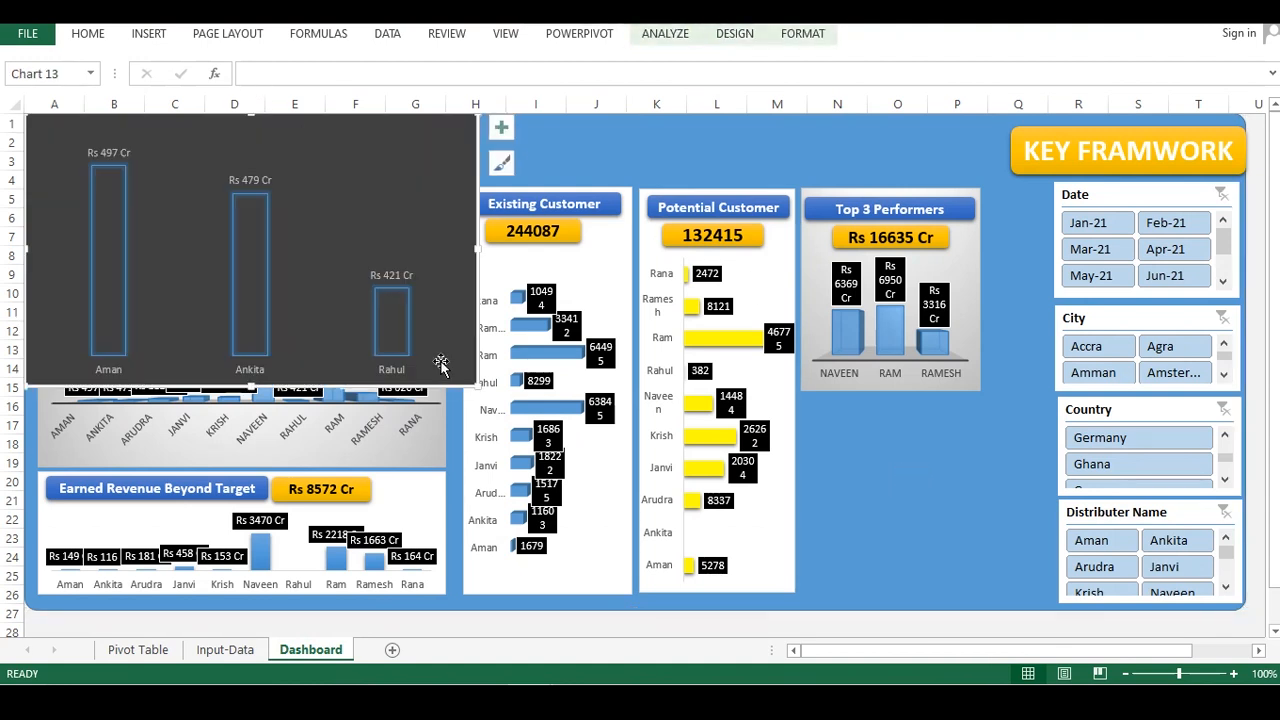
Resize the chart and place it under the Top 3 Performers panel, matching its width
{"action": "left_click_drag", "start_coordinate": [463, 363], "coordinate": [236, 230]}
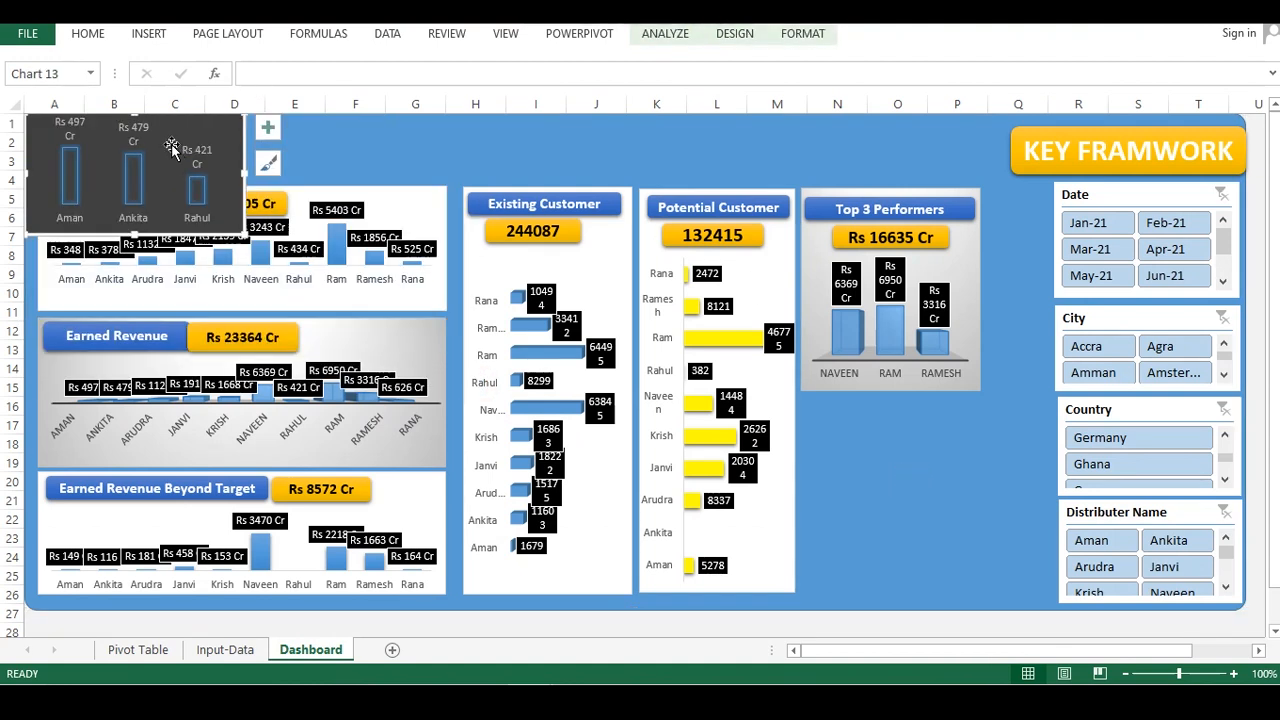
{"action": "left_click_drag", "start_coordinate": [217, 140], "coordinate": [993, 403]}
{"action": "left_click_drag", "start_coordinate": [1000, 457], "coordinate": [983, 461]}
{"action": "left_click", "coordinate": [895, 548]}
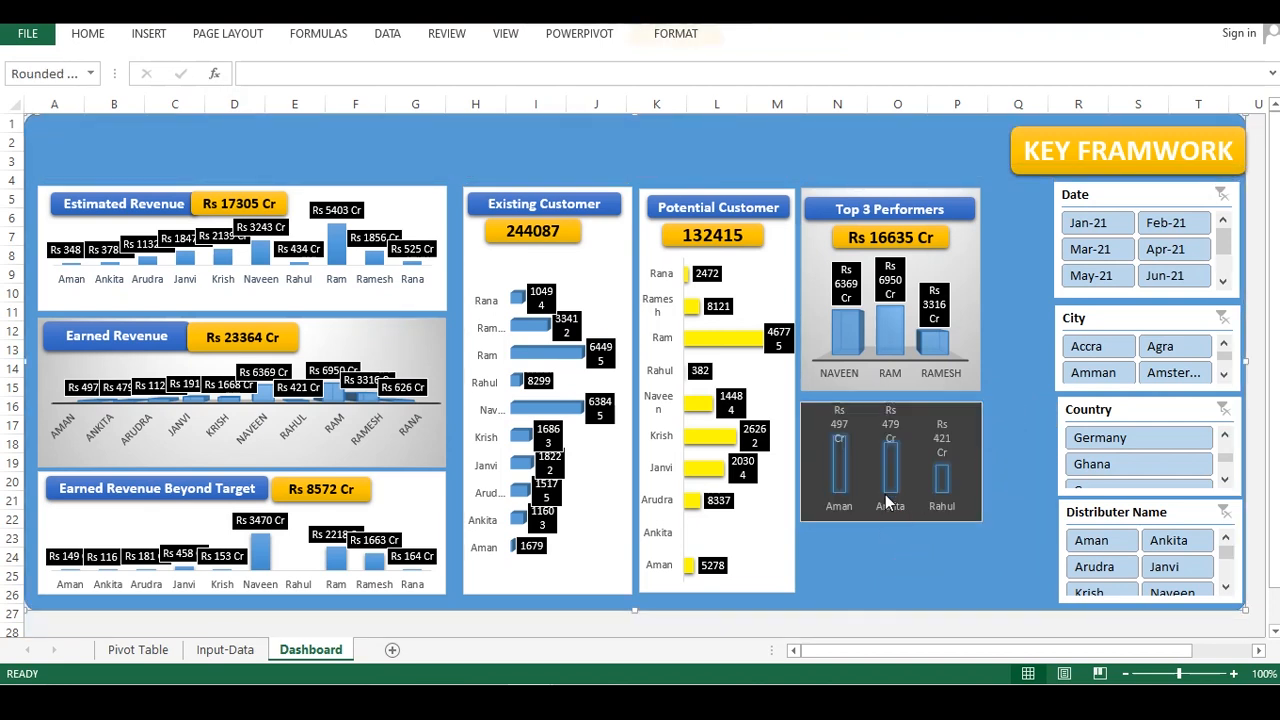
{"action": "left_click", "coordinate": [903, 511]}
{"action": "left_click_drag", "start_coordinate": [892, 524], "coordinate": [883, 590]}
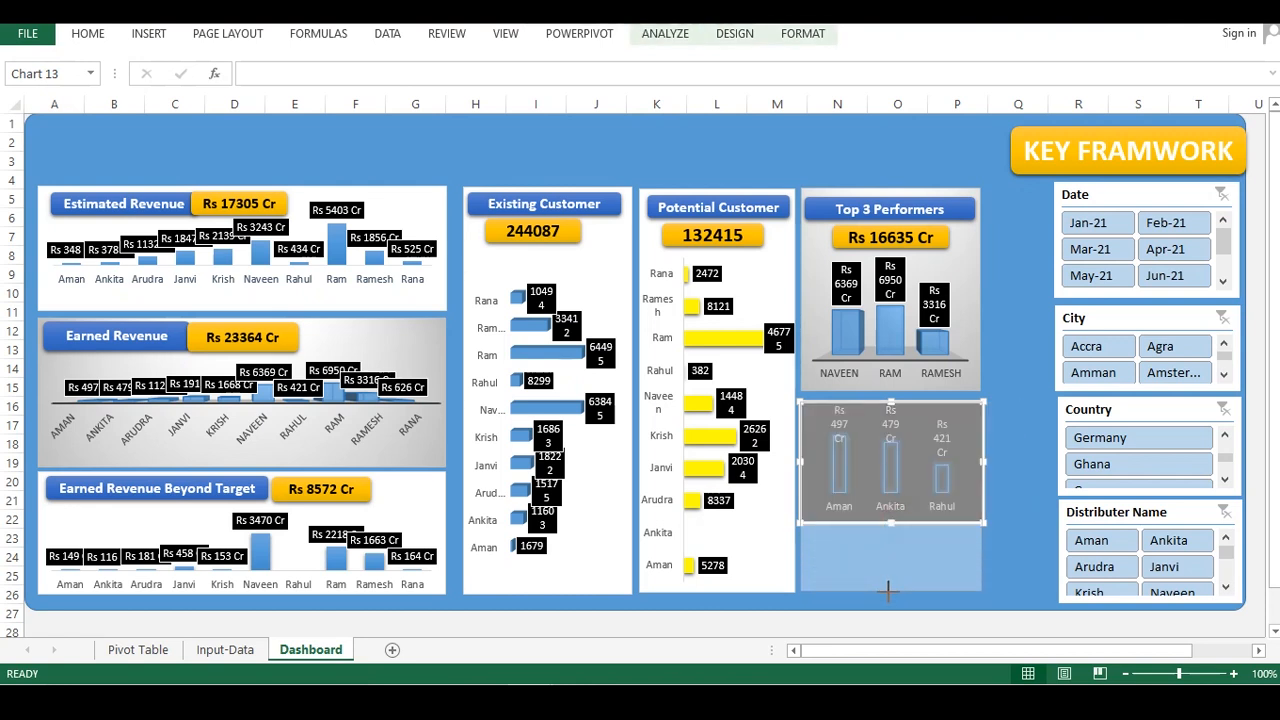
{"action": "left_click_drag", "start_coordinate": [887, 592], "coordinate": [886, 591]}
Shrink the plot area downward to leave space at the top of the chart
{"action": "left_click", "coordinate": [906, 448]}
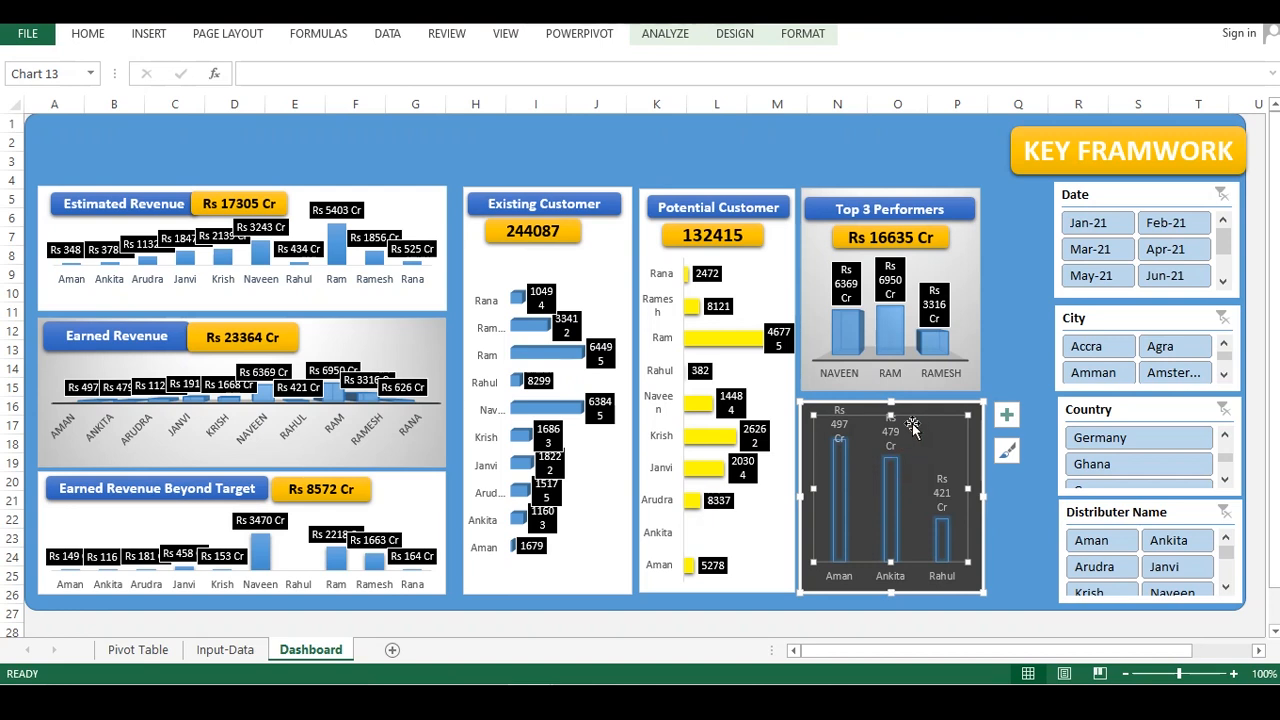
{"action": "left_click_drag", "start_coordinate": [890, 414], "coordinate": [891, 483]}
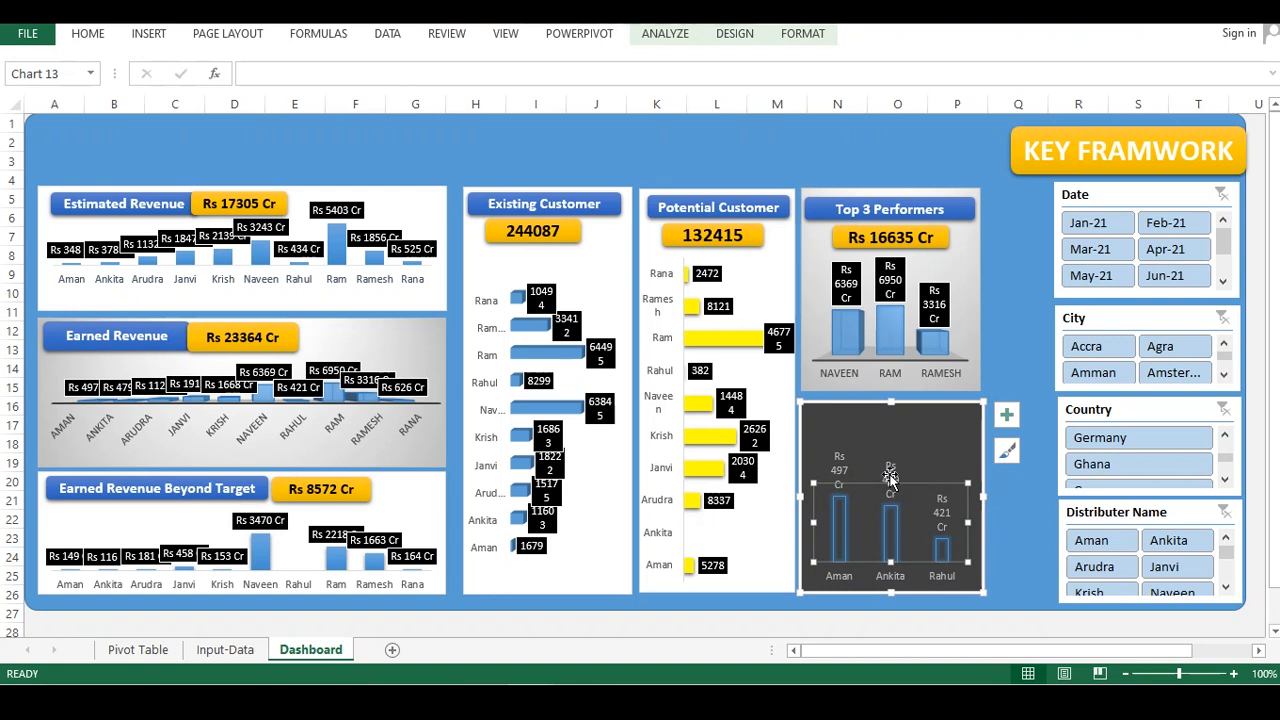
{"action": "left_click", "coordinate": [861, 417]}
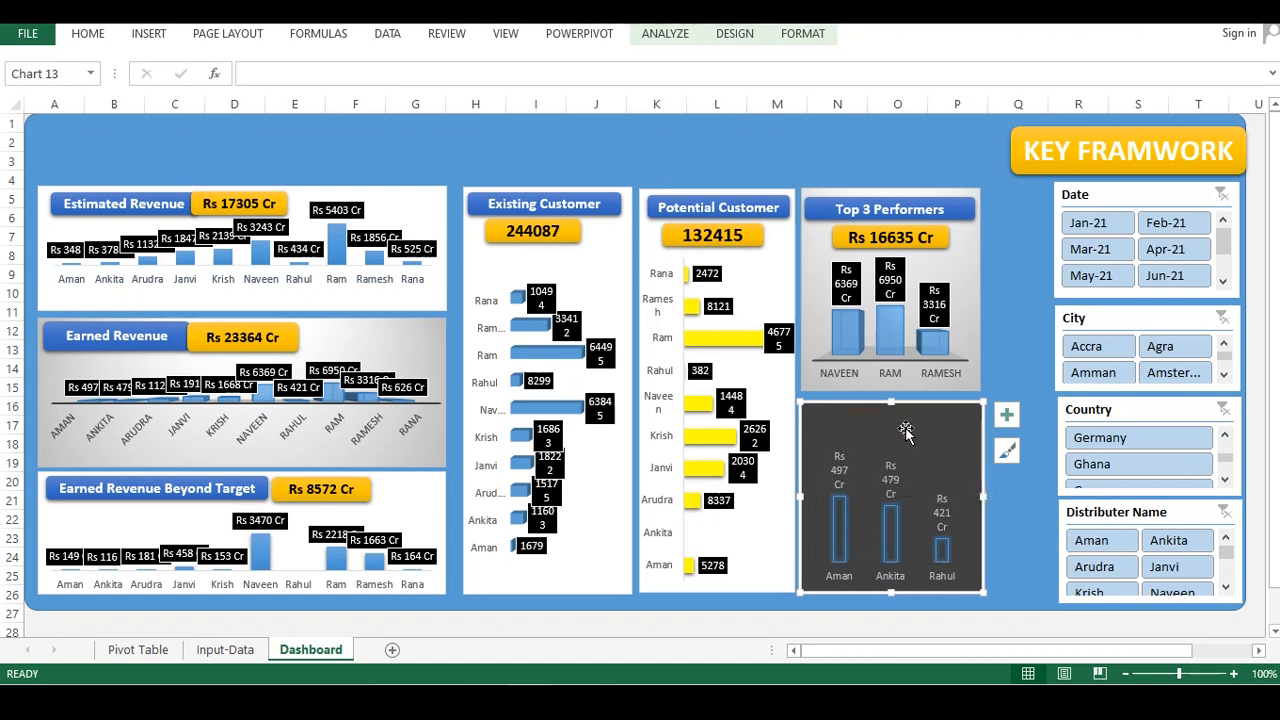
Copy the Top 3 Performers header and value boxes and paste them onto the new chart
{"action": "left_click", "coordinate": [932, 226]}
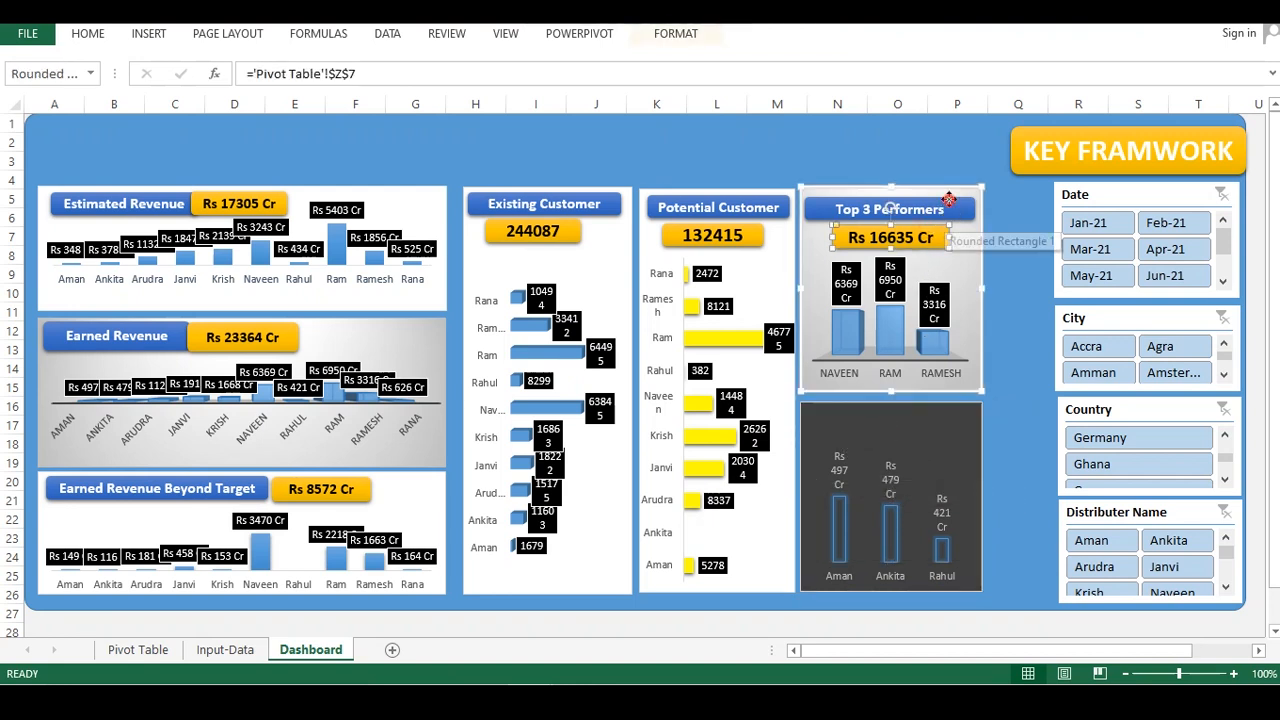
{"action": "left_click", "coordinate": [945, 210], "text": "ctrl"}
{"action": "left_click", "coordinate": [903, 416]}
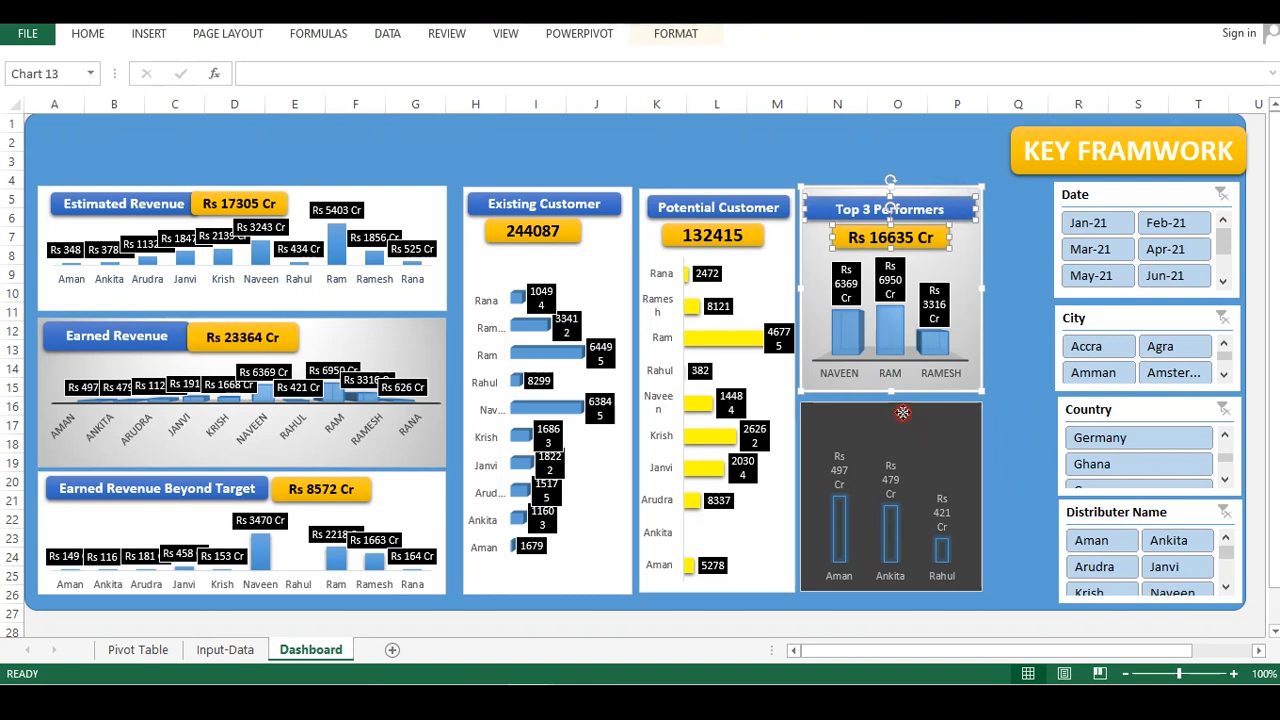
{"action": "key", "text": "ctrl+v"}
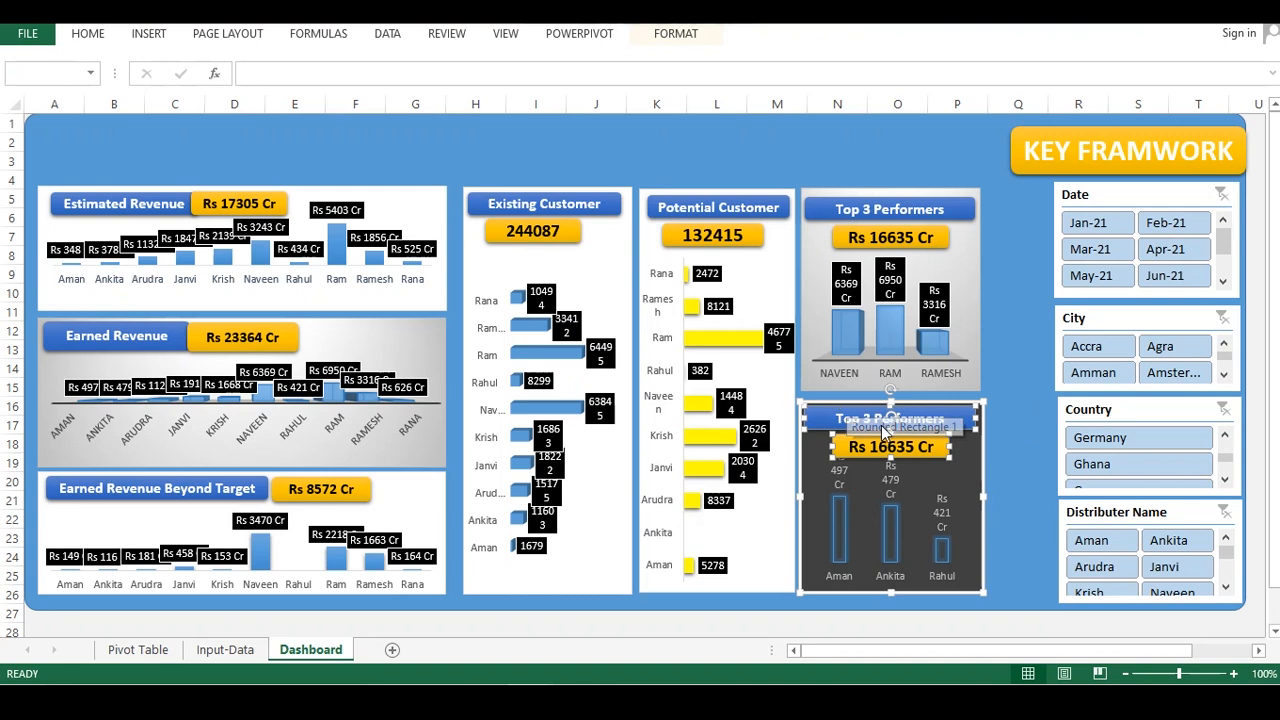
Rename the pasted header box as Bottom 3 Performers
{"action": "left_click_drag", "start_coordinate": [860, 418], "coordinate": [832, 416]}
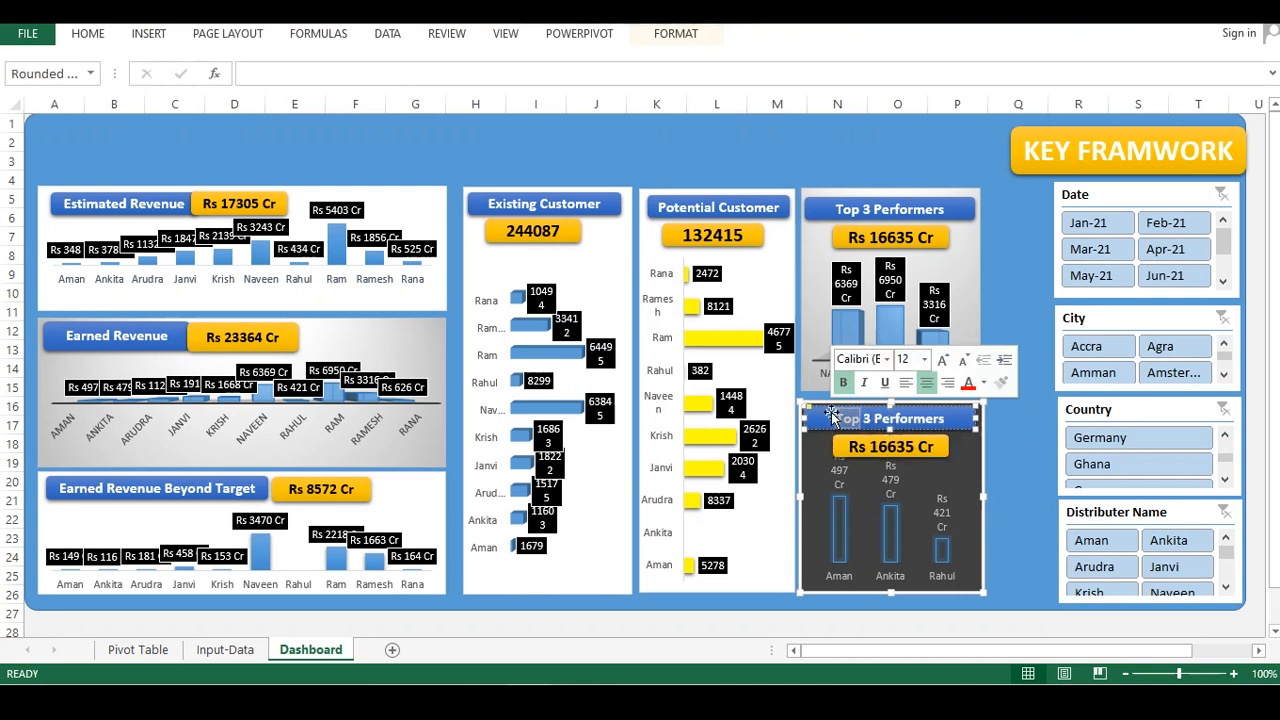
{"action": "type", "text": "Bot"}
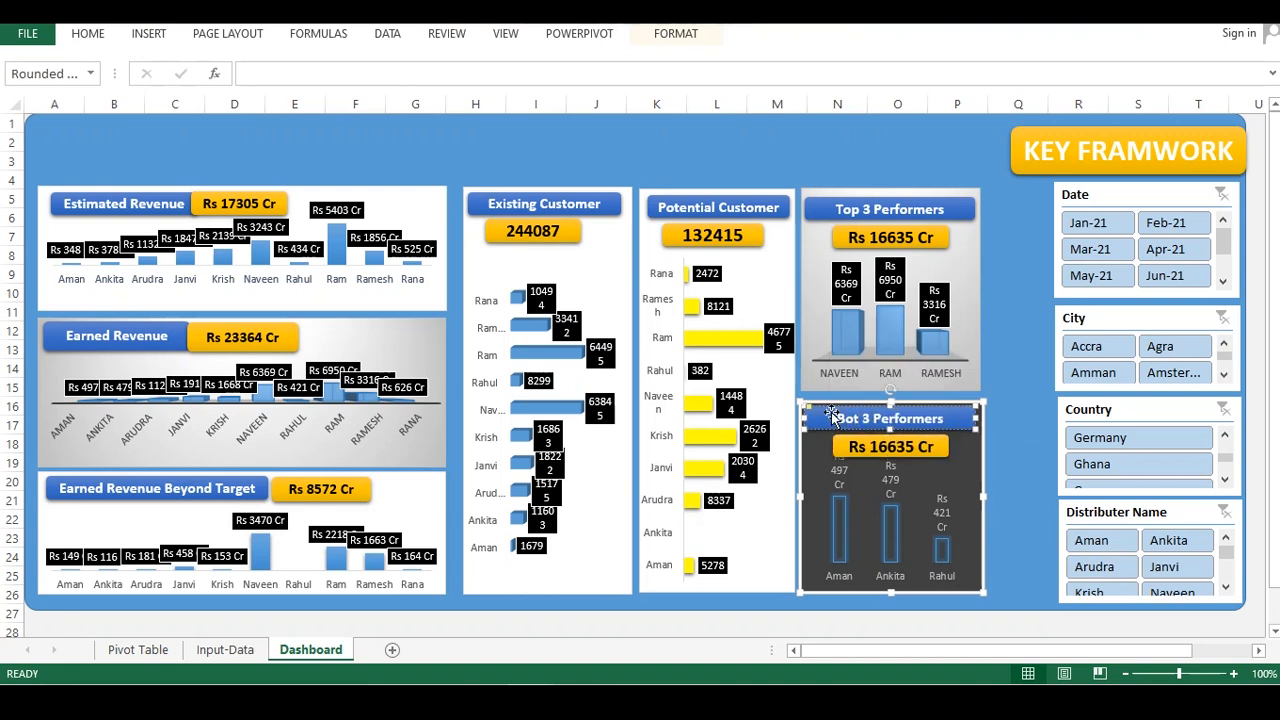
{"action": "type", "text": "tom"}
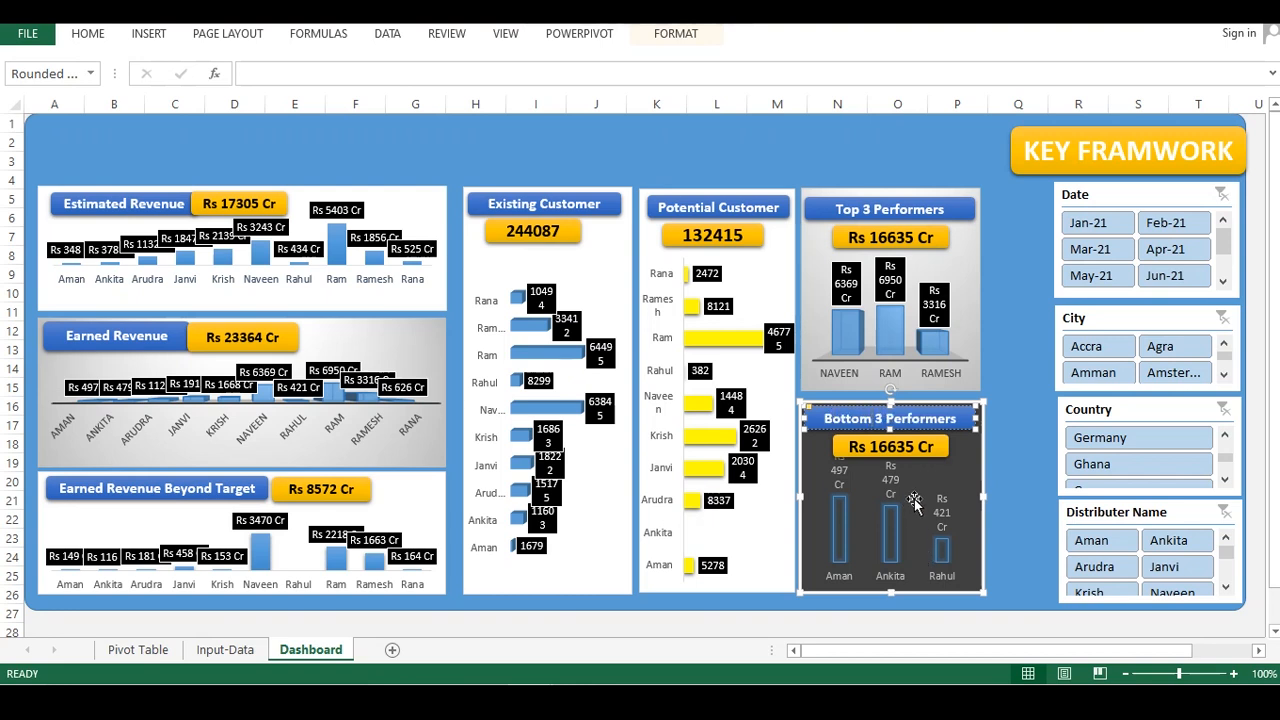
Clear the value box and link it to the Bottom-3 total in cell AE7 of the Pivot Table sheet
{"action": "left_click", "coordinate": [938, 455]}
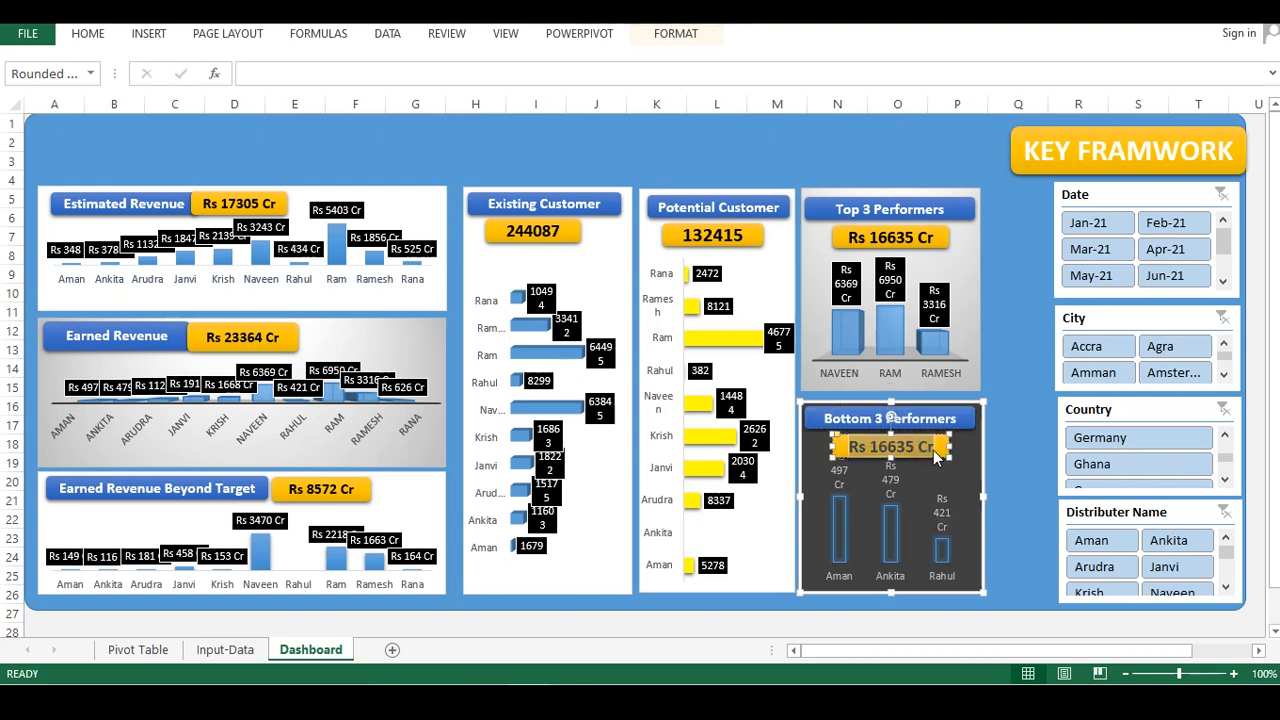
{"action": "key", "text": "BackSpace"}
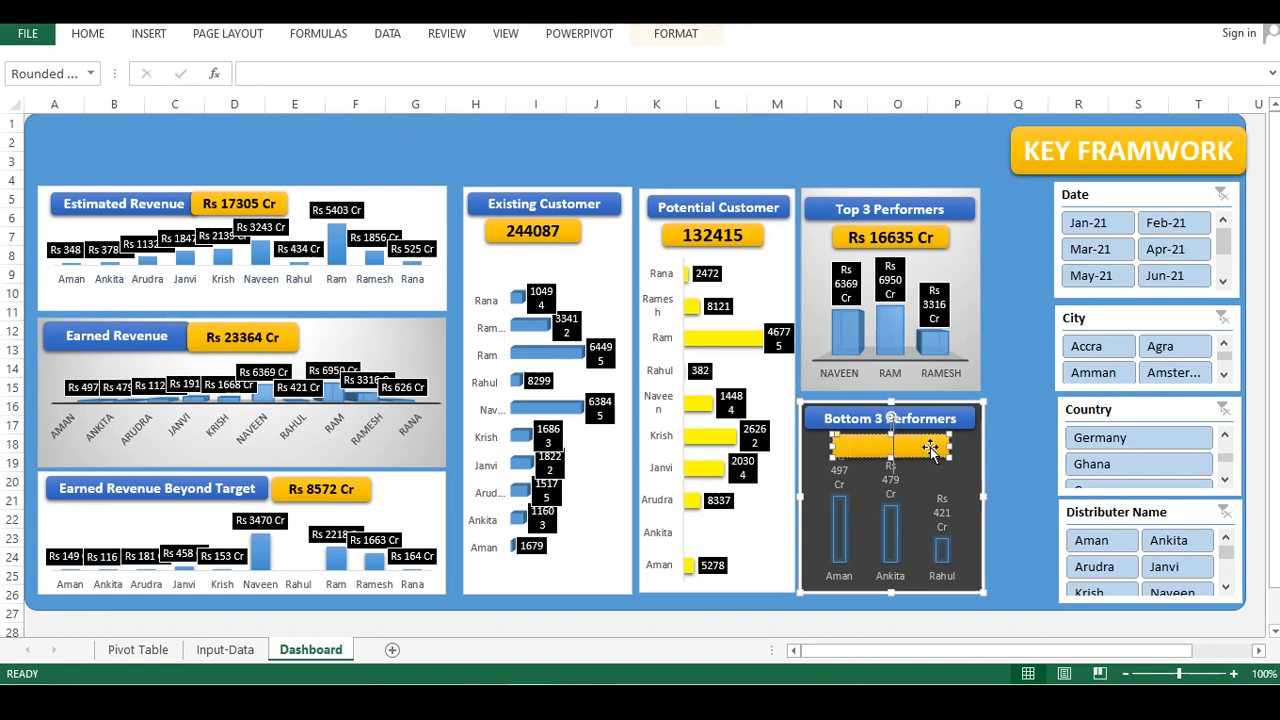
{"action": "left_click", "coordinate": [303, 76]}
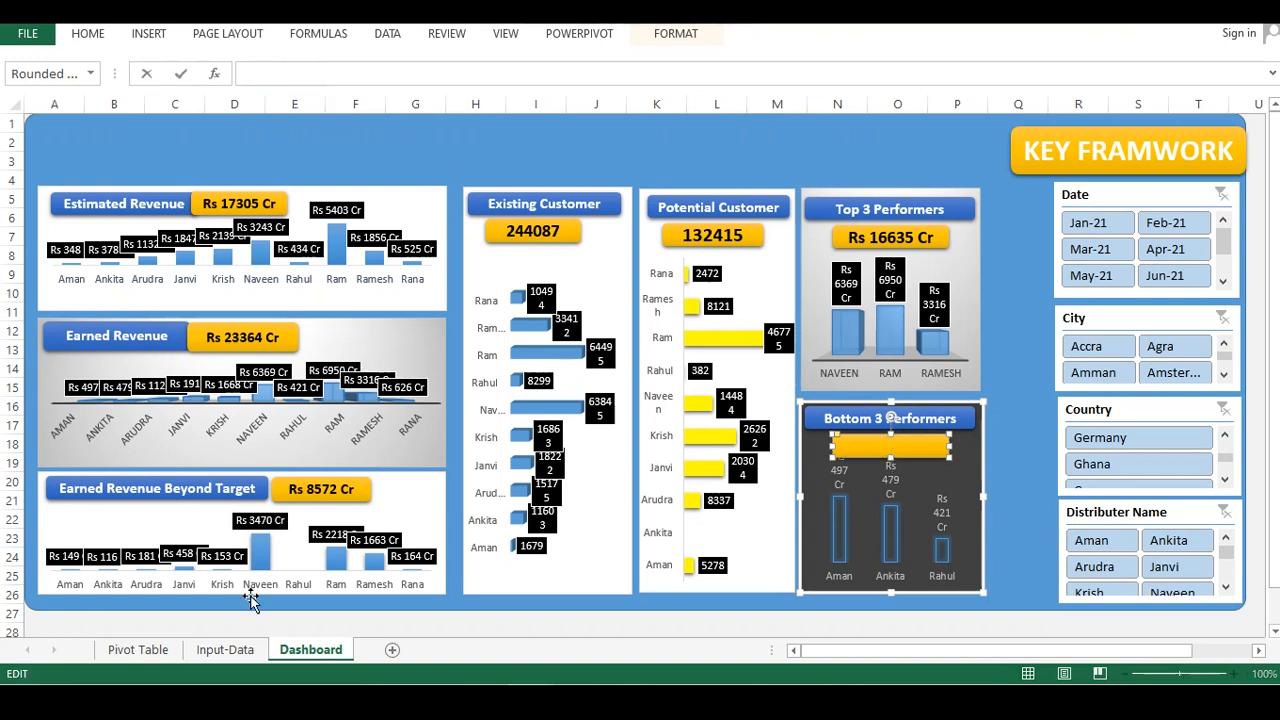
{"action": "left_click", "coordinate": [225, 649]}
{"action": "left_click", "coordinate": [140, 649]}
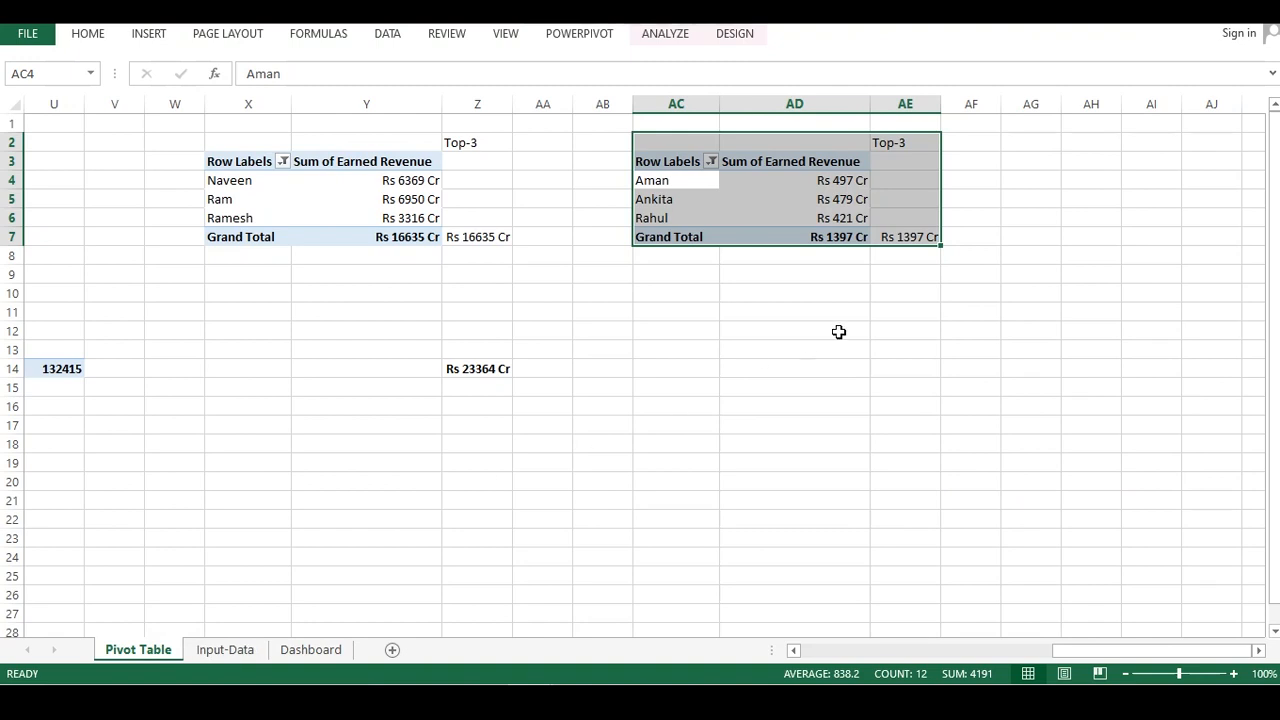
{"action": "left_click", "coordinate": [907, 235]}
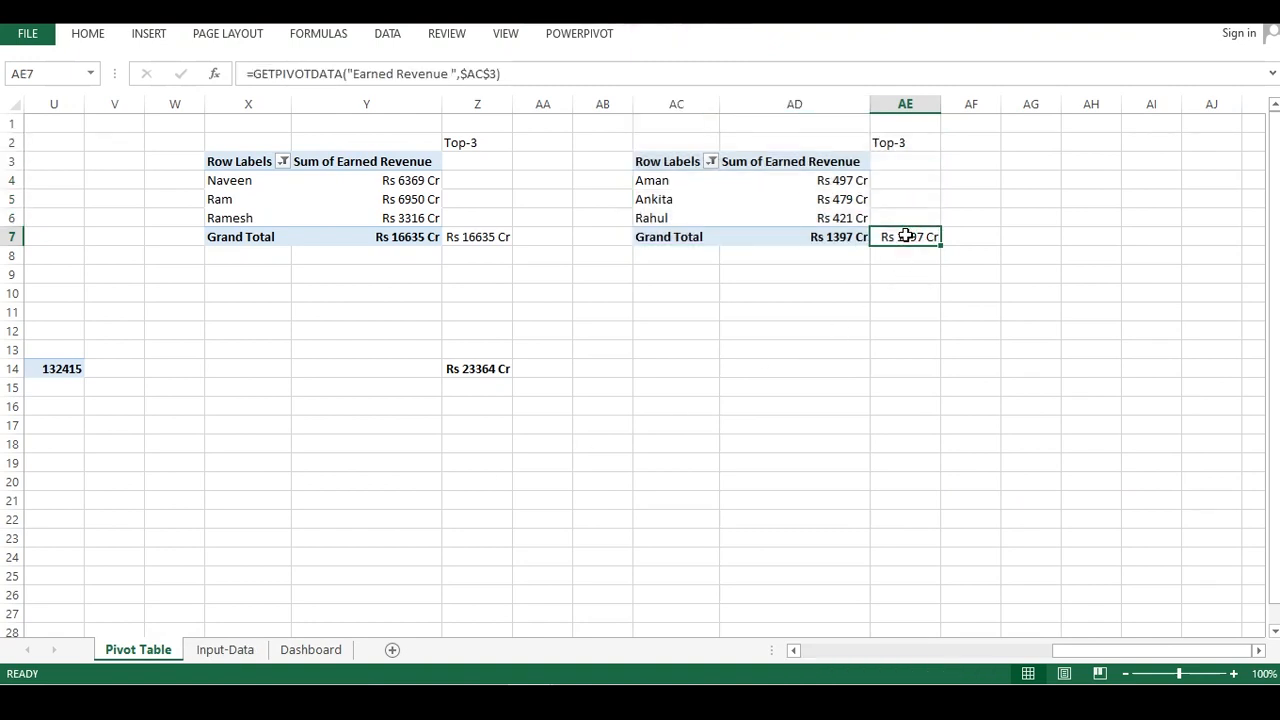
{"action": "key", "text": "Down"}
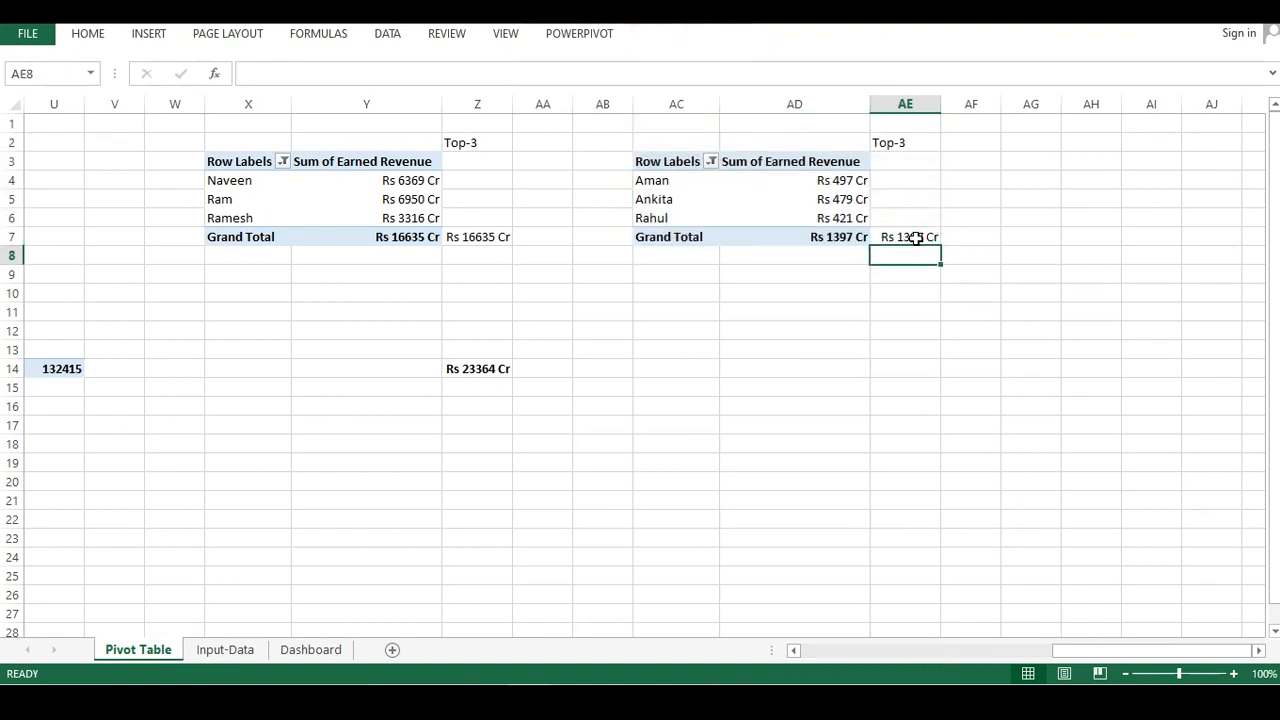
{"action": "left_click", "coordinate": [305, 649]}
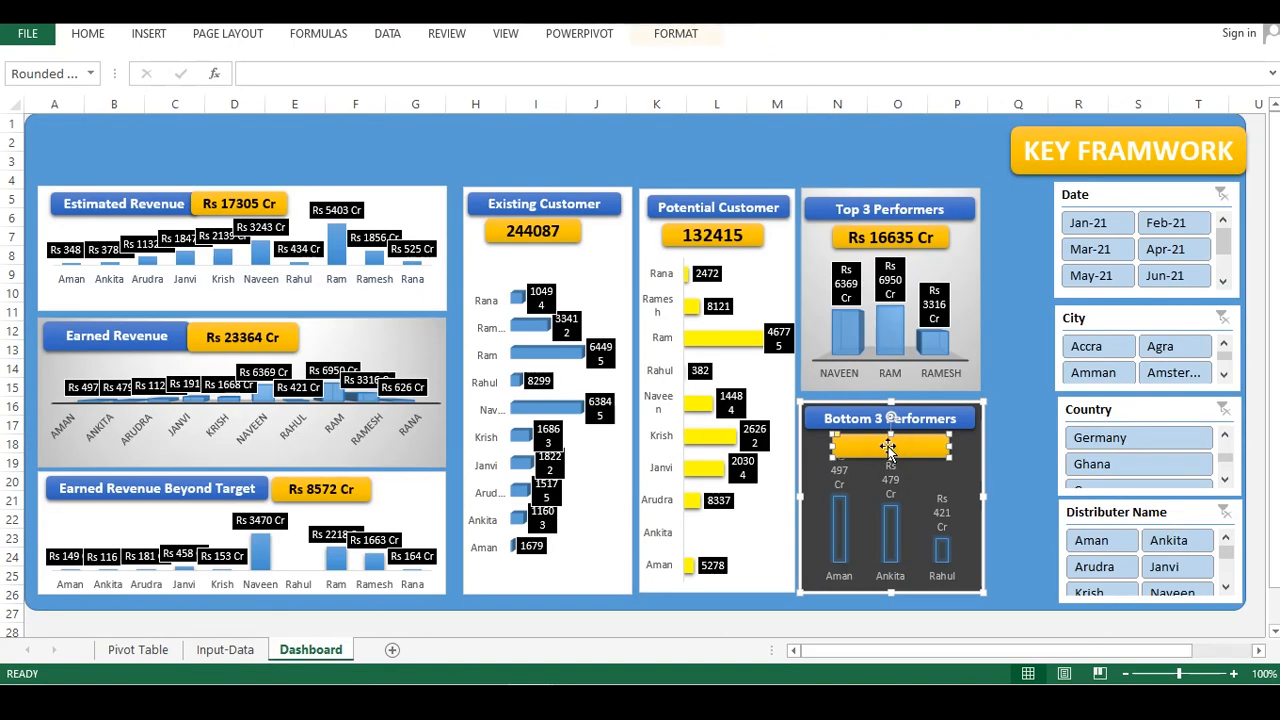
Set the Bottom 3 Performers value box formula to reference cell AE7 on the Pivot Table sheet
{"action": "key", "text": "Delete"}
{"action": "key", "text": "ctrl+z"}
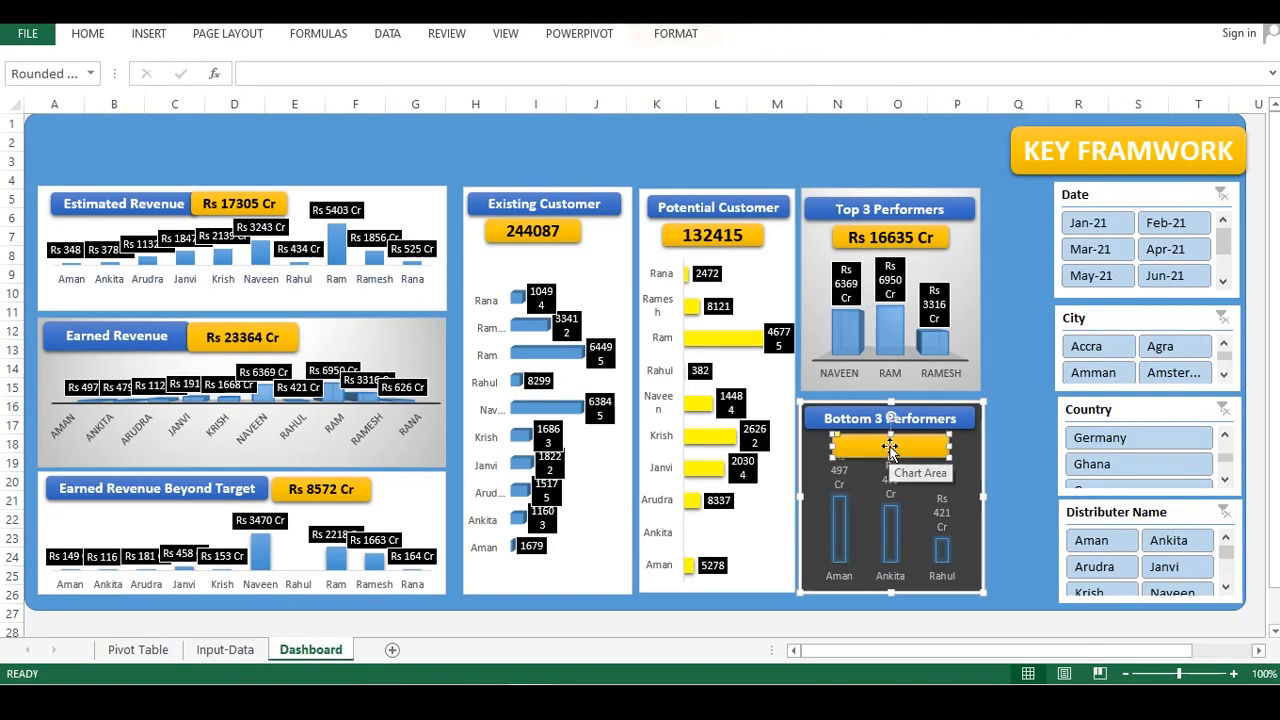
{"action": "left_click", "coordinate": [253, 65]}
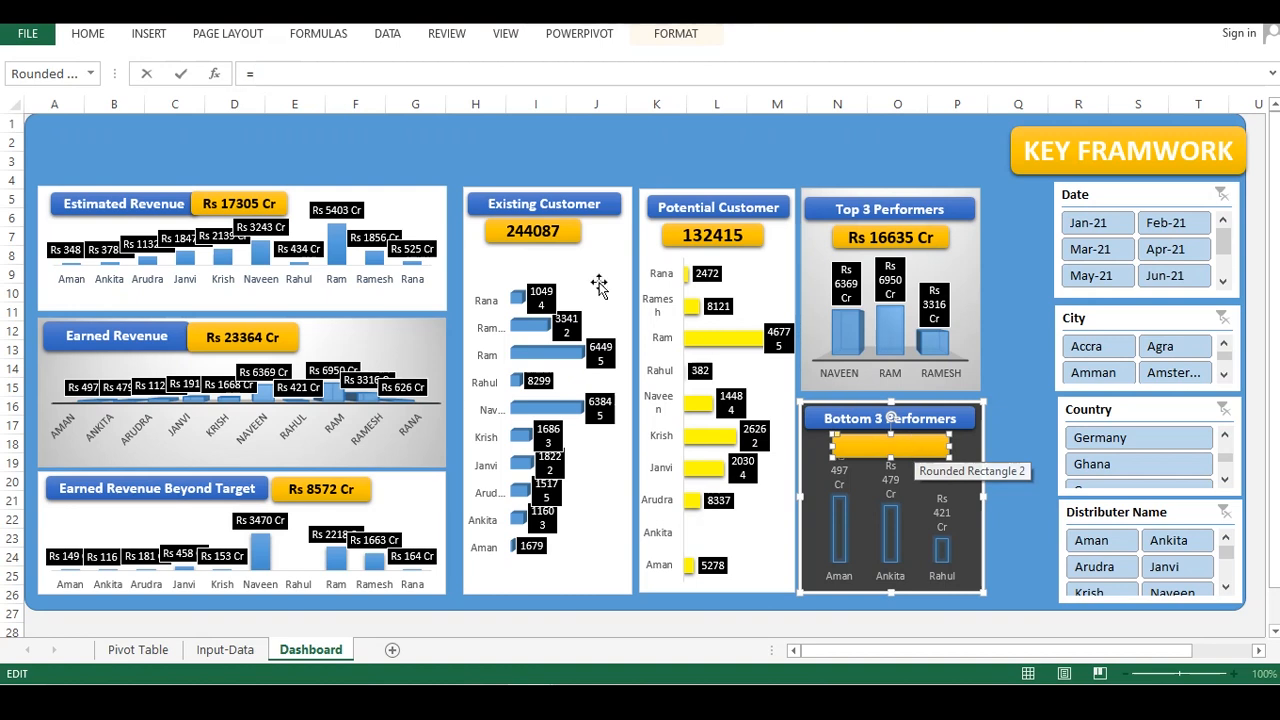
{"action": "left_click", "coordinate": [138, 650]}
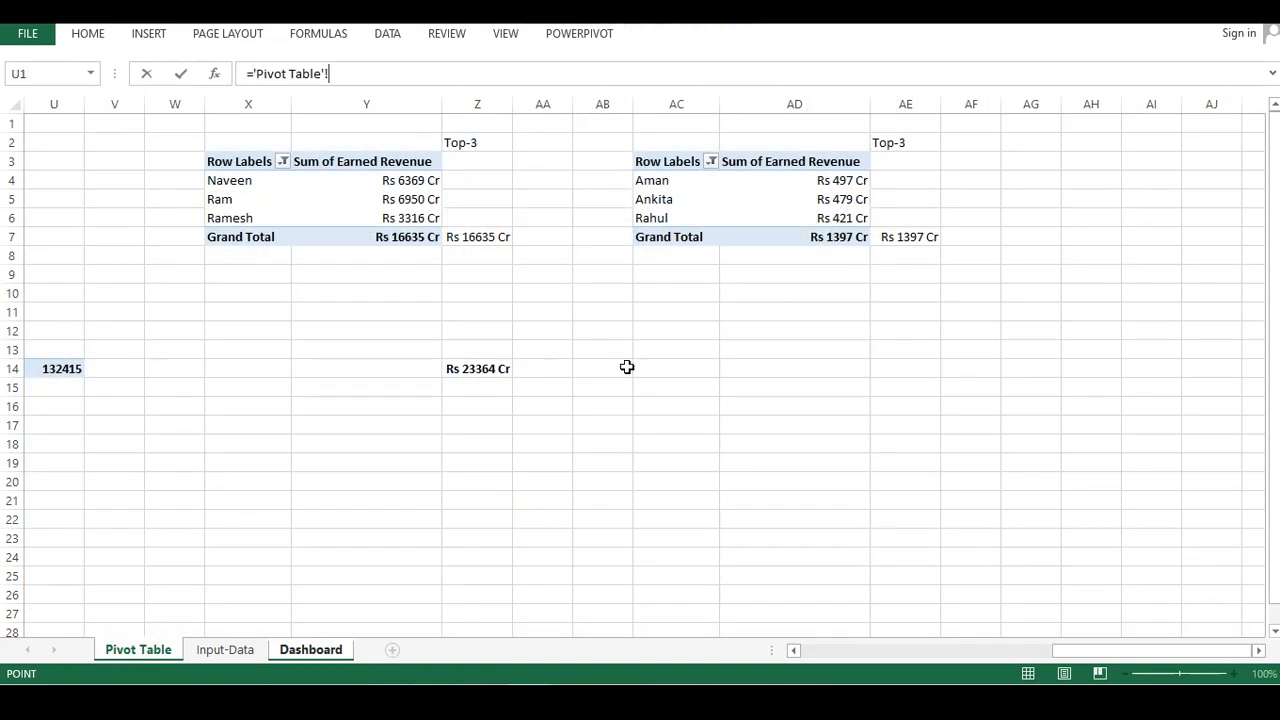
{"action": "left_click", "coordinate": [912, 236]}
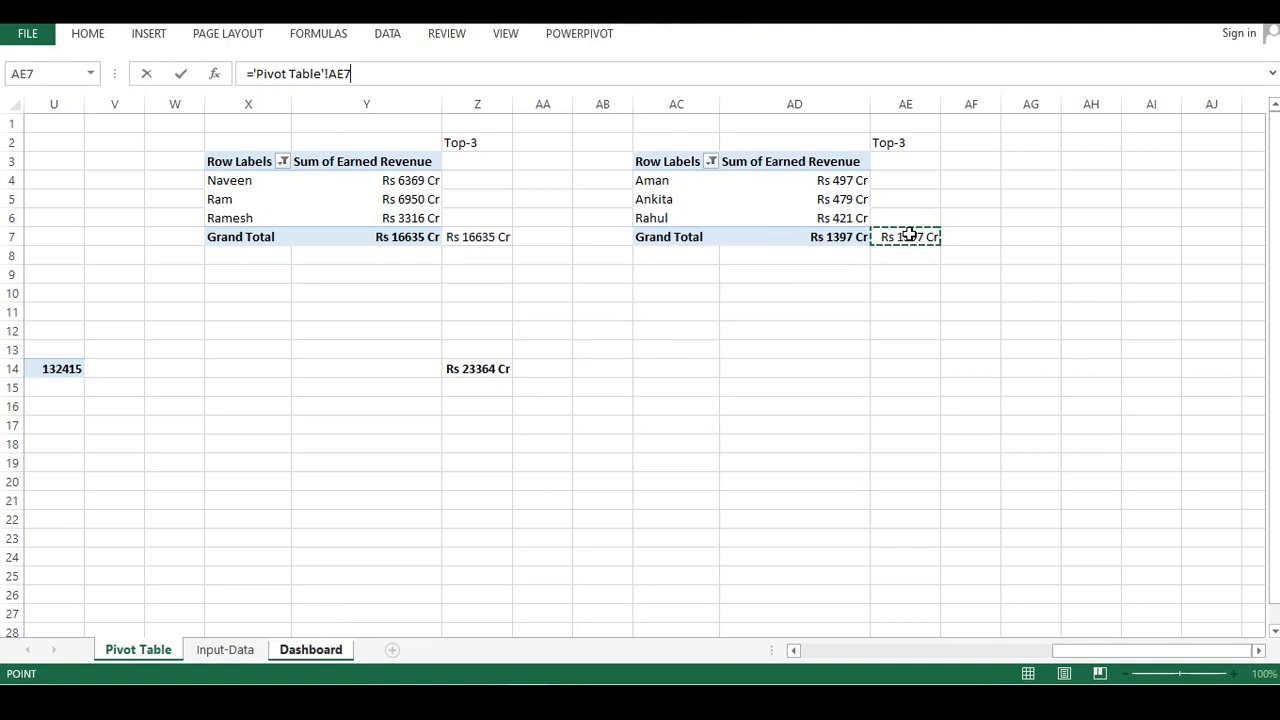
{"action": "key", "text": "Return"}
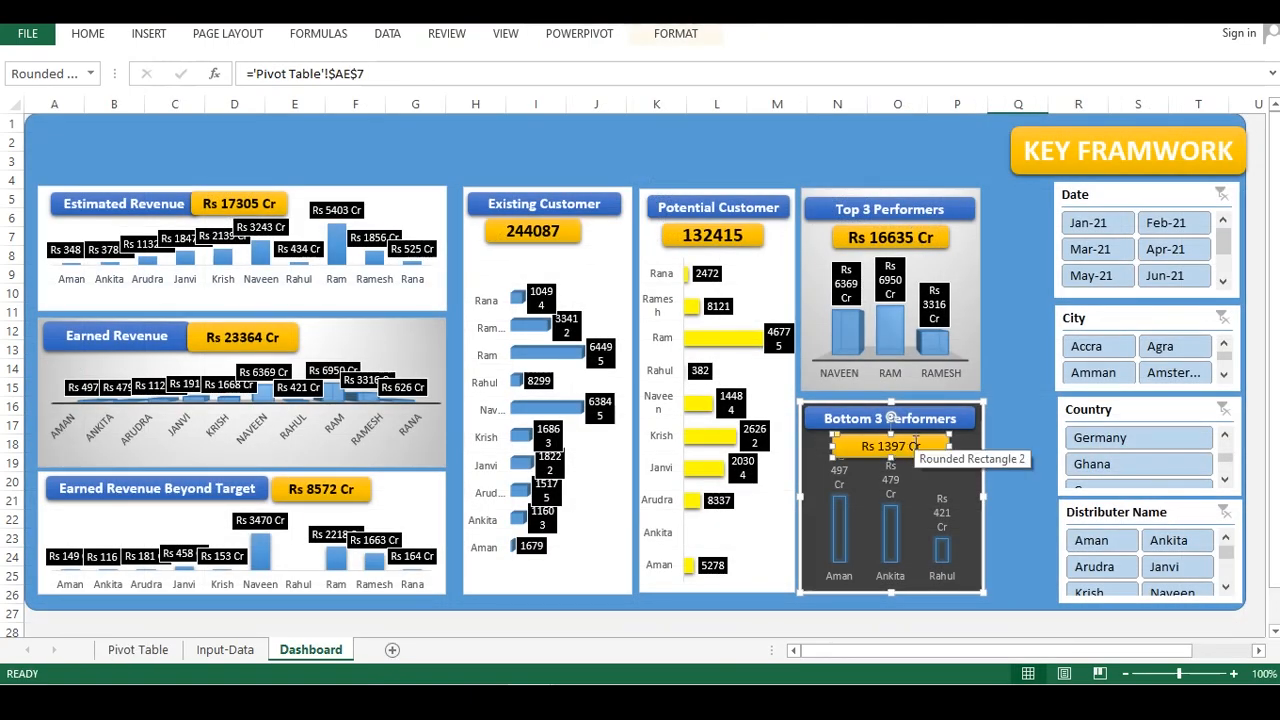
Enlarge the font of the Bottom 3 Performers value box text by two steps
{"action": "key", "text": "ctrl+shift+period"}
{"action": "key", "text": "ctrl+shift+period"}
{"action": "scroll", "coordinate": [1005, 590], "scroll_direction": "down", "scroll_amount": 3}
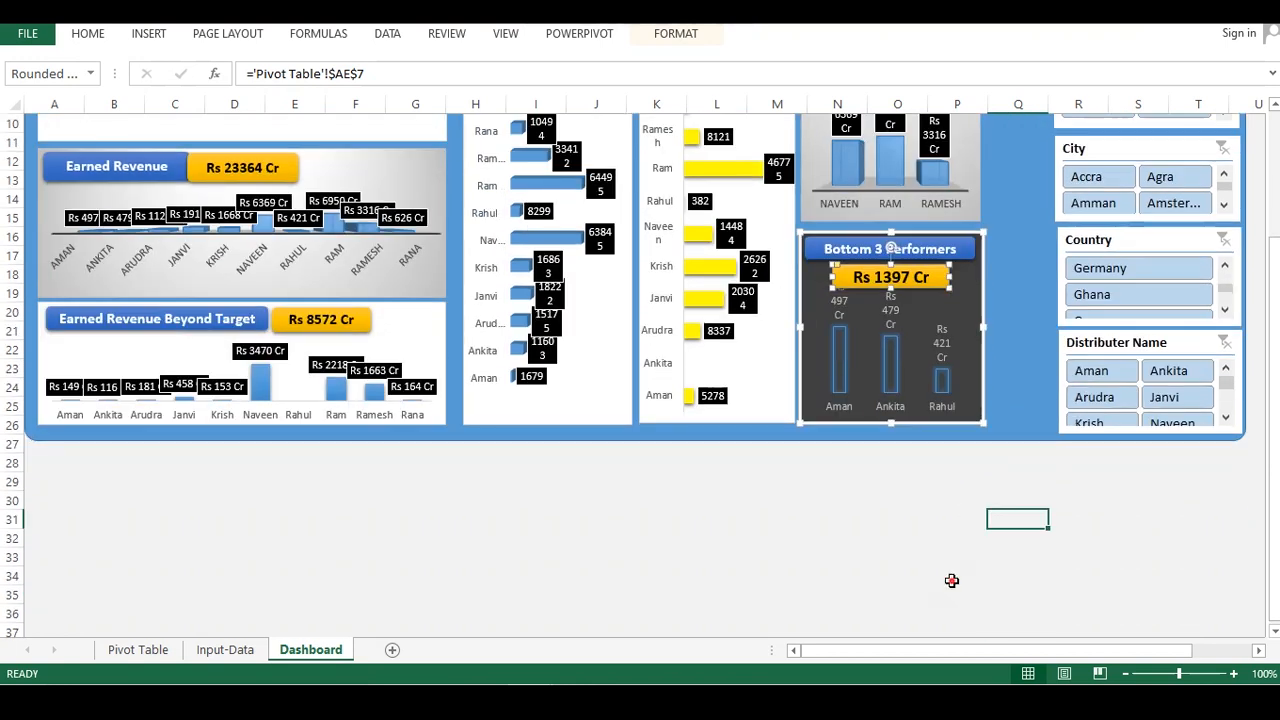
{"action": "left_click", "coordinate": [952, 578]}
{"action": "scroll", "coordinate": [961, 437], "scroll_direction": "up", "scroll_amount": 3}
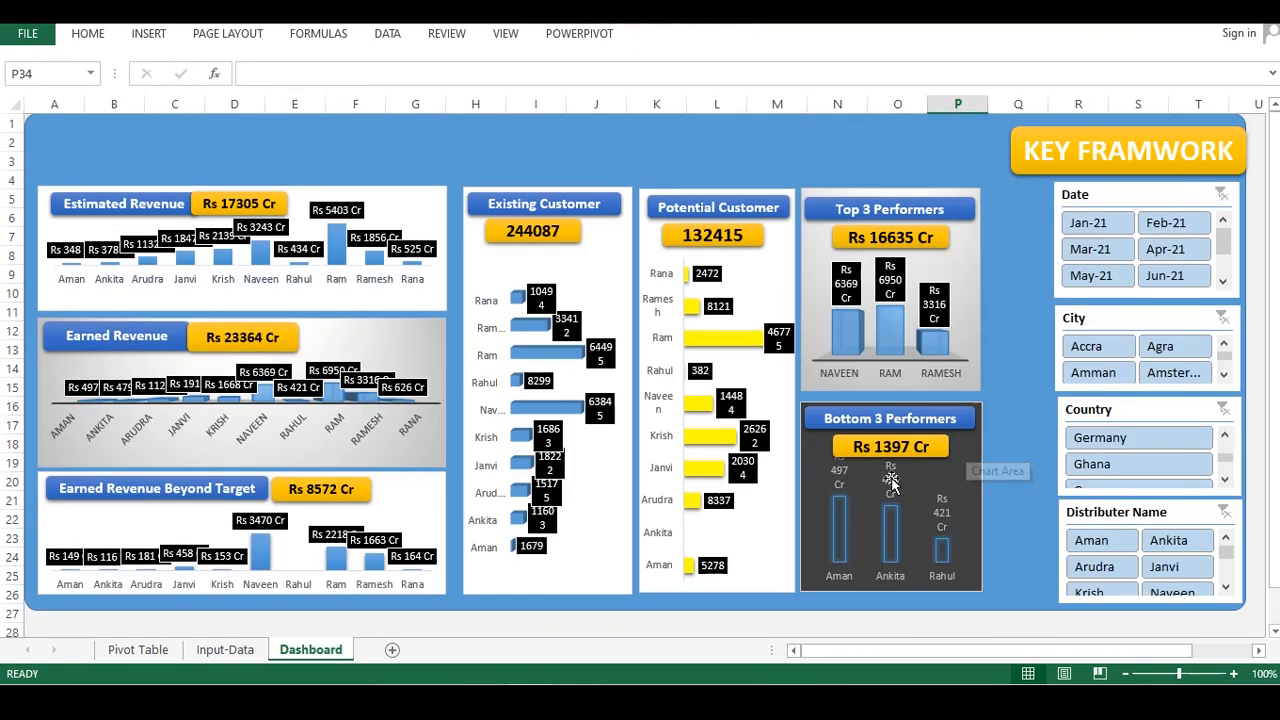
Move the Bottom 3 chart's plot area down so the bars sit below the value box
{"action": "left_click", "coordinate": [872, 495]}
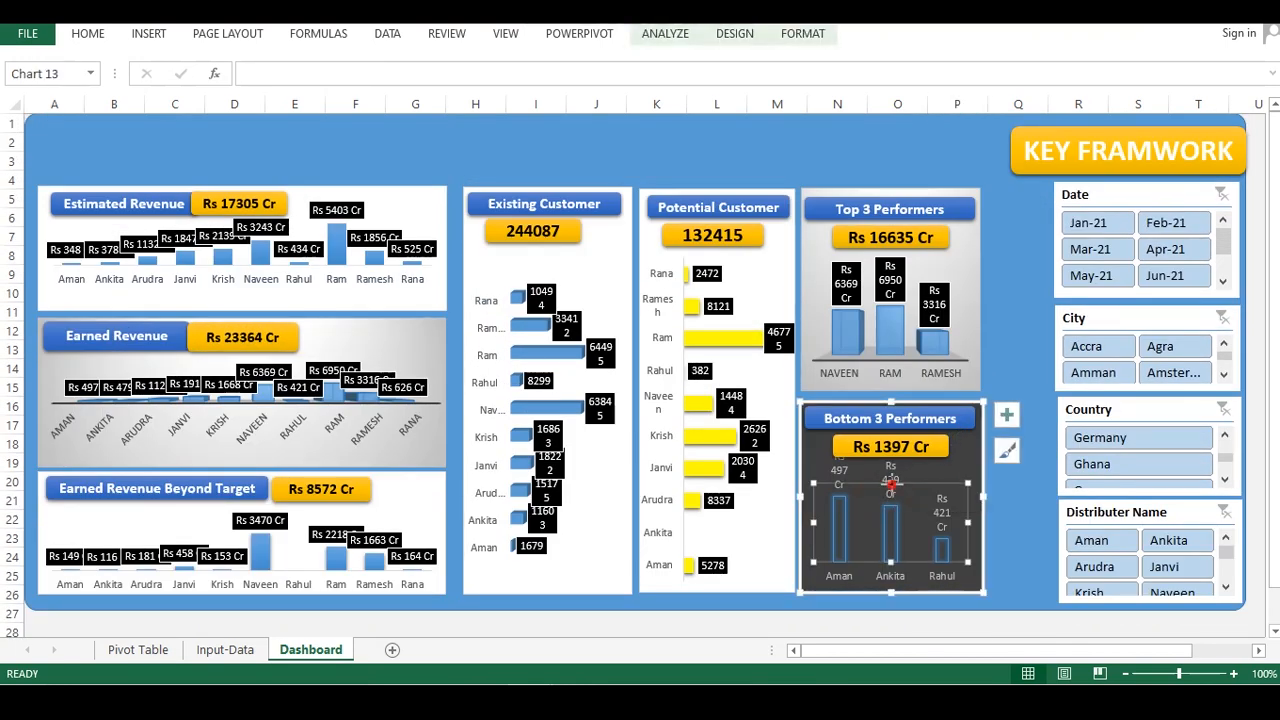
{"action": "left_click_drag", "start_coordinate": [891, 483], "coordinate": [900, 513]}
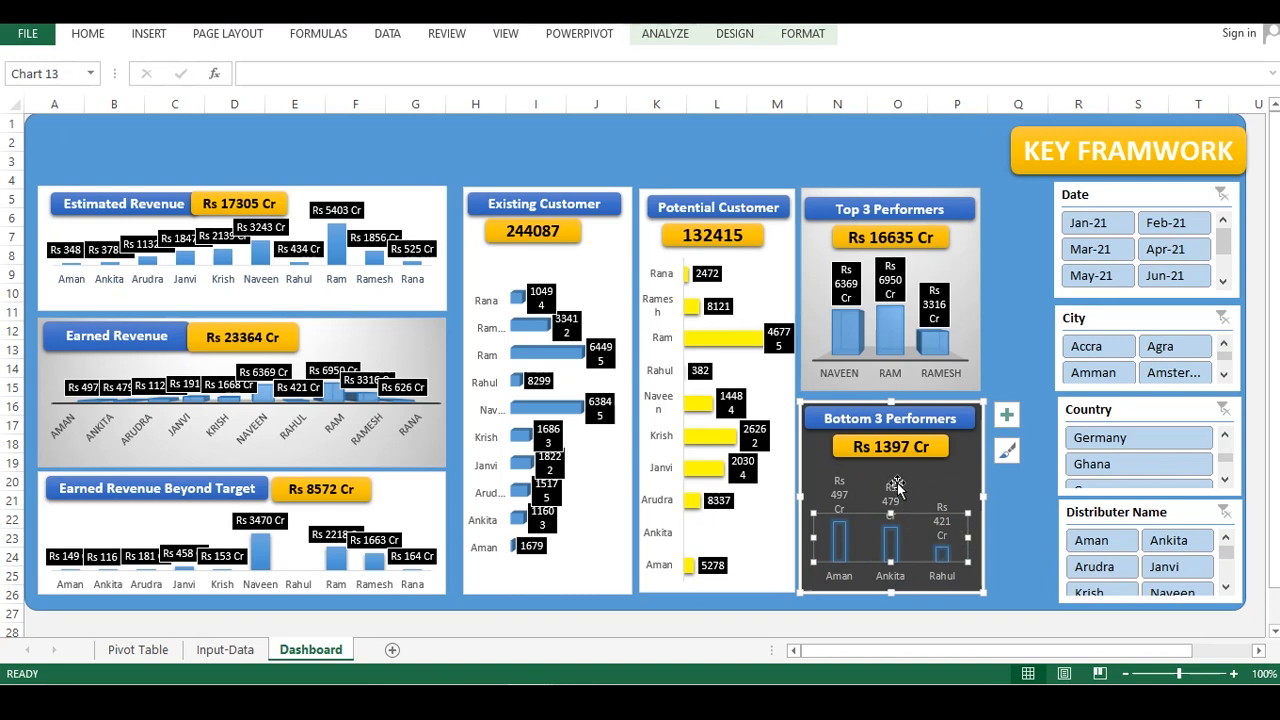
{"action": "left_click", "coordinate": [981, 605]}
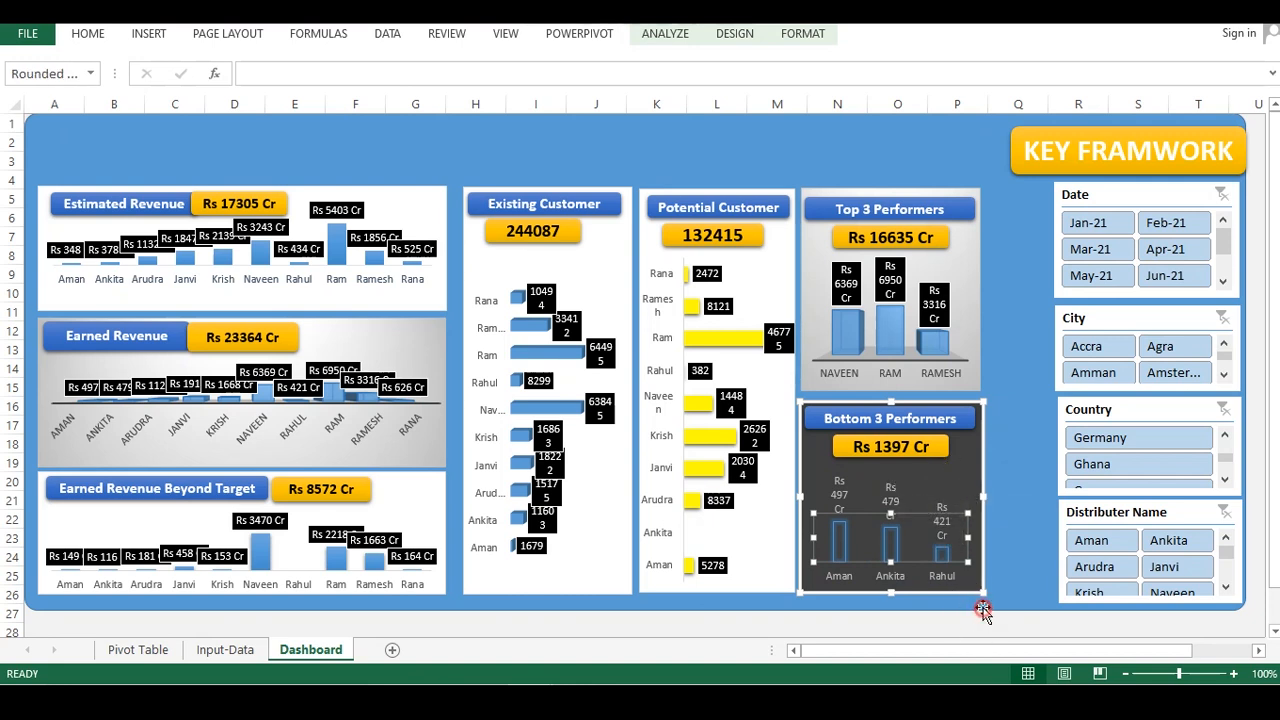
{"action": "left_click", "coordinate": [946, 447]}
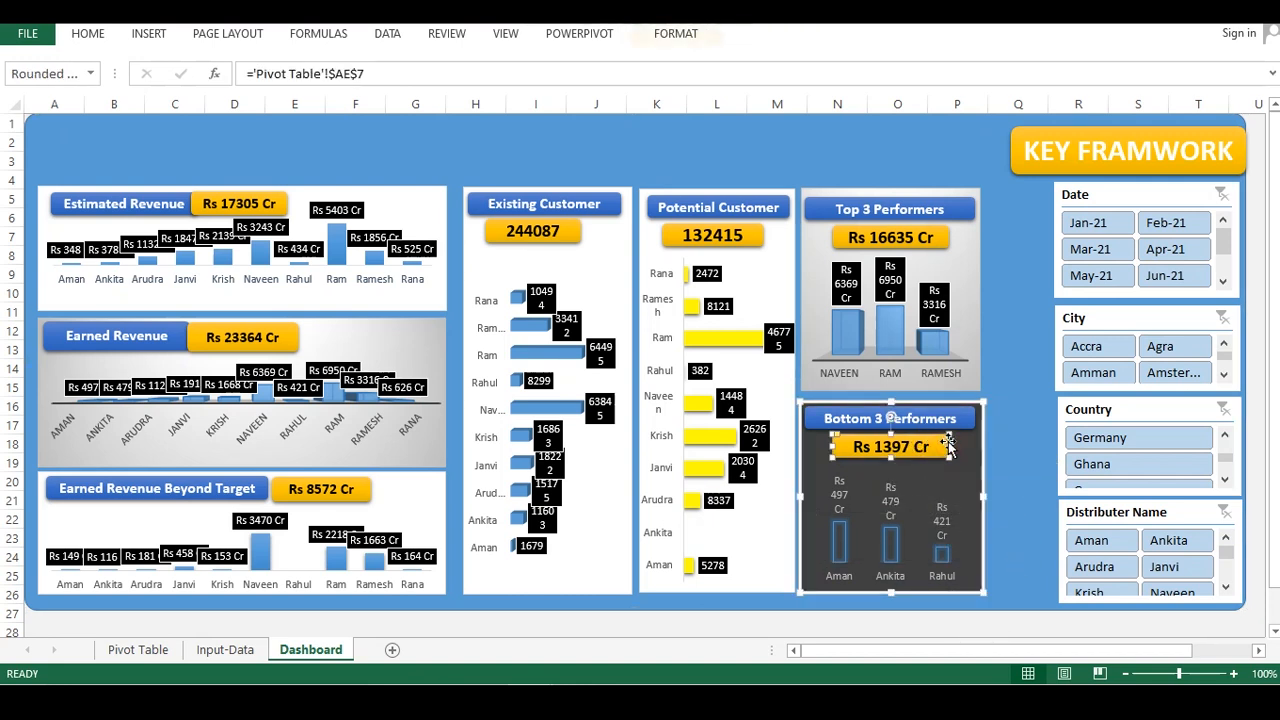
{"action": "left_click", "coordinate": [1003, 508]}
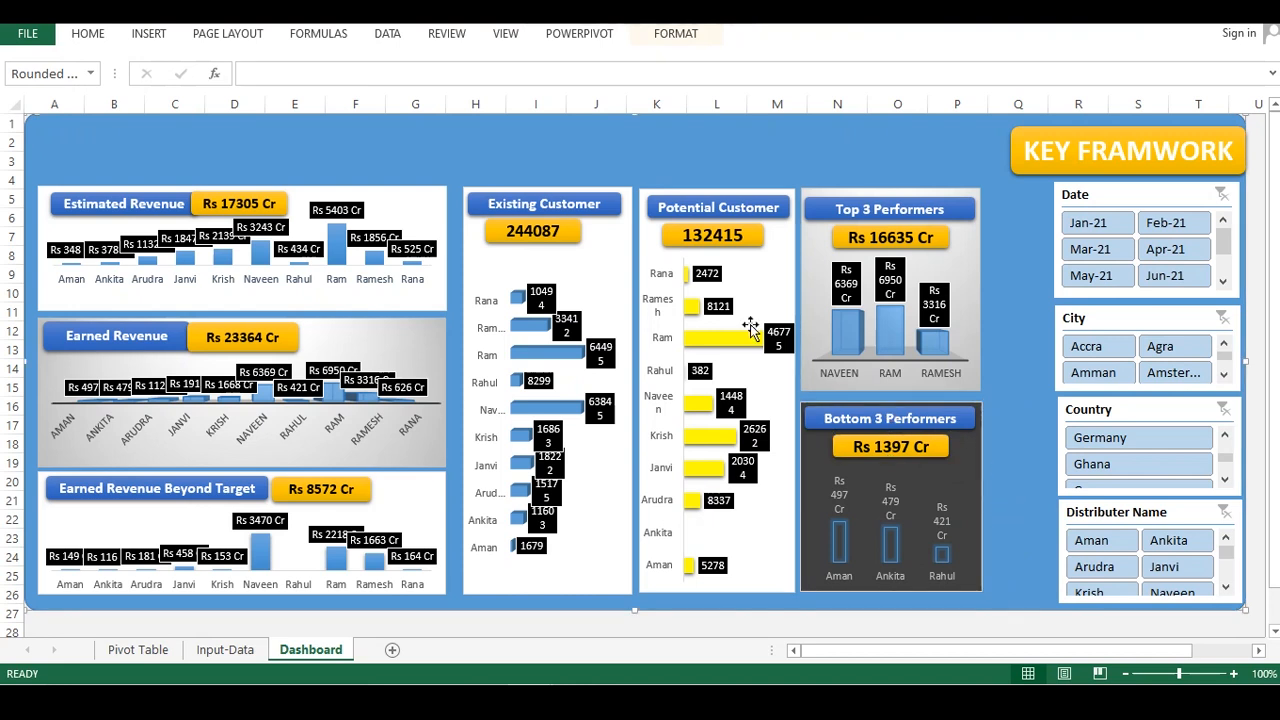
Move the Date, City, Country and Distributer Name slicers leftward into a column beside the charts
{"action": "left_click", "coordinate": [1085, 196]}
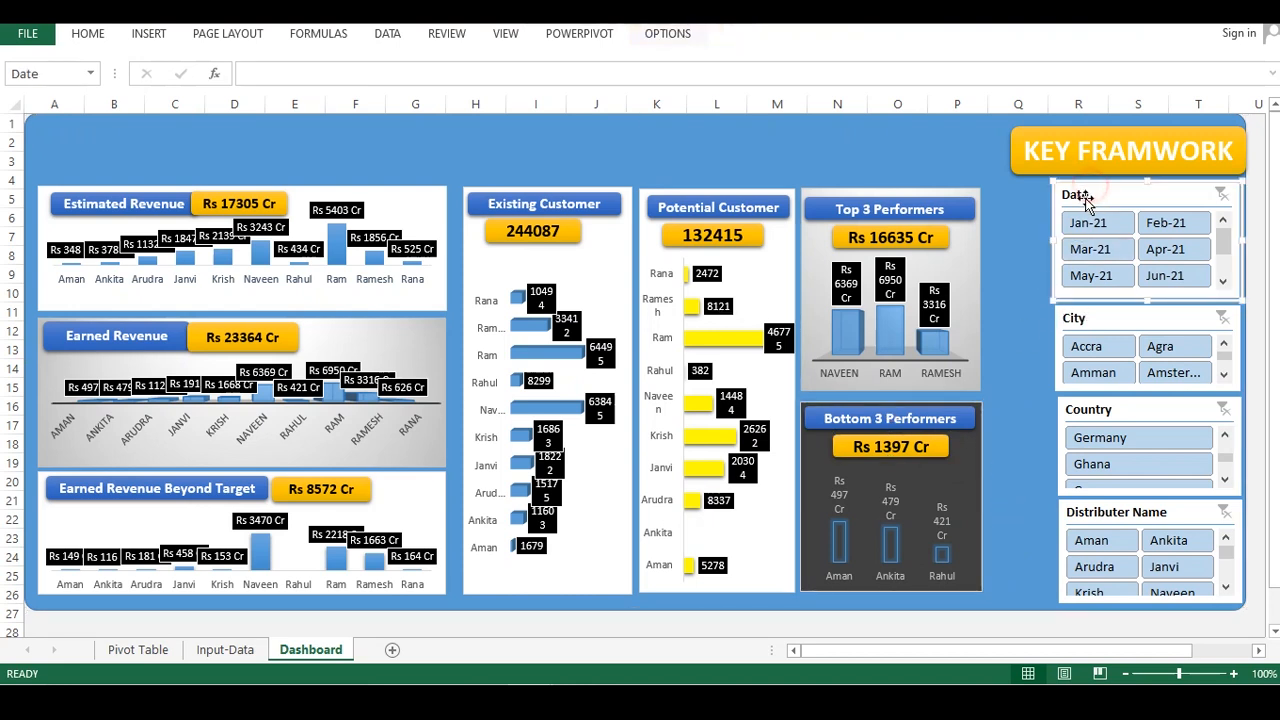
{"action": "left_click_drag", "start_coordinate": [1048, 240], "coordinate": [995, 245]}
{"action": "left_click", "coordinate": [1075, 320]}
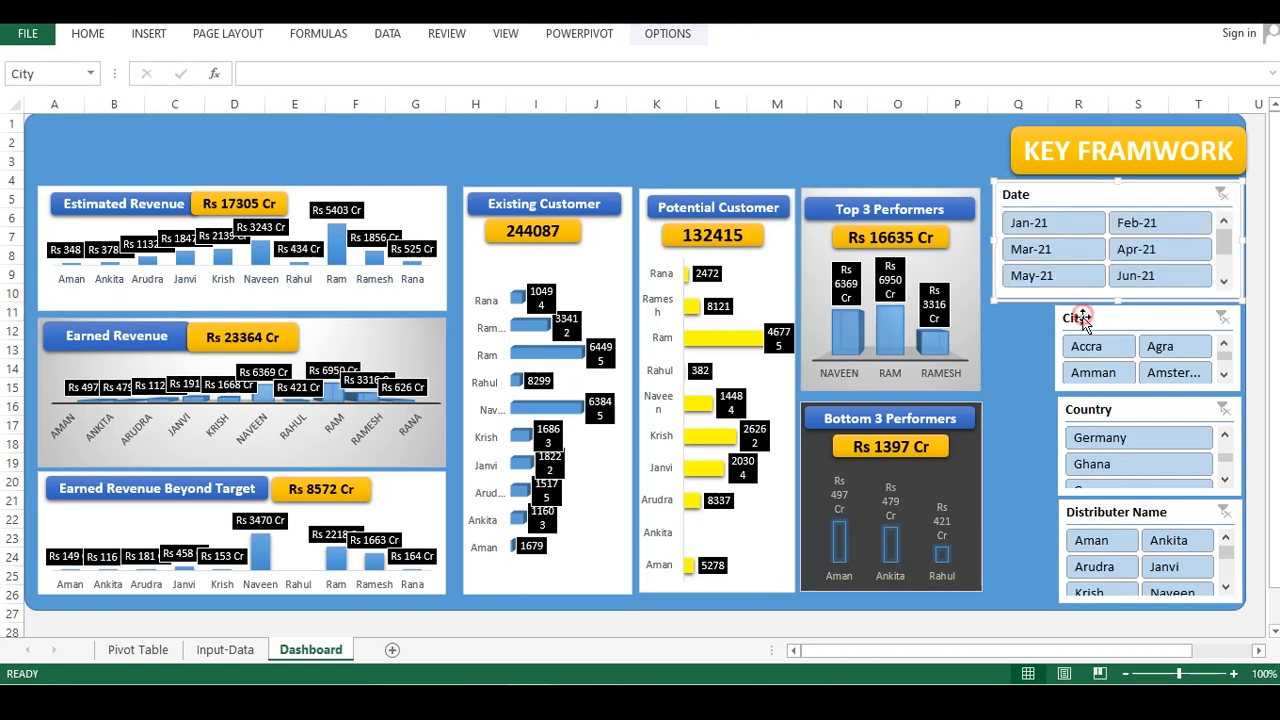
{"action": "left_click_drag", "start_coordinate": [1053, 345], "coordinate": [996, 338]}
{"action": "left_click", "coordinate": [1062, 410]}
{"action": "left_click_drag", "start_coordinate": [1059, 440], "coordinate": [994, 426]}
{"action": "left_click", "coordinate": [1068, 510]}
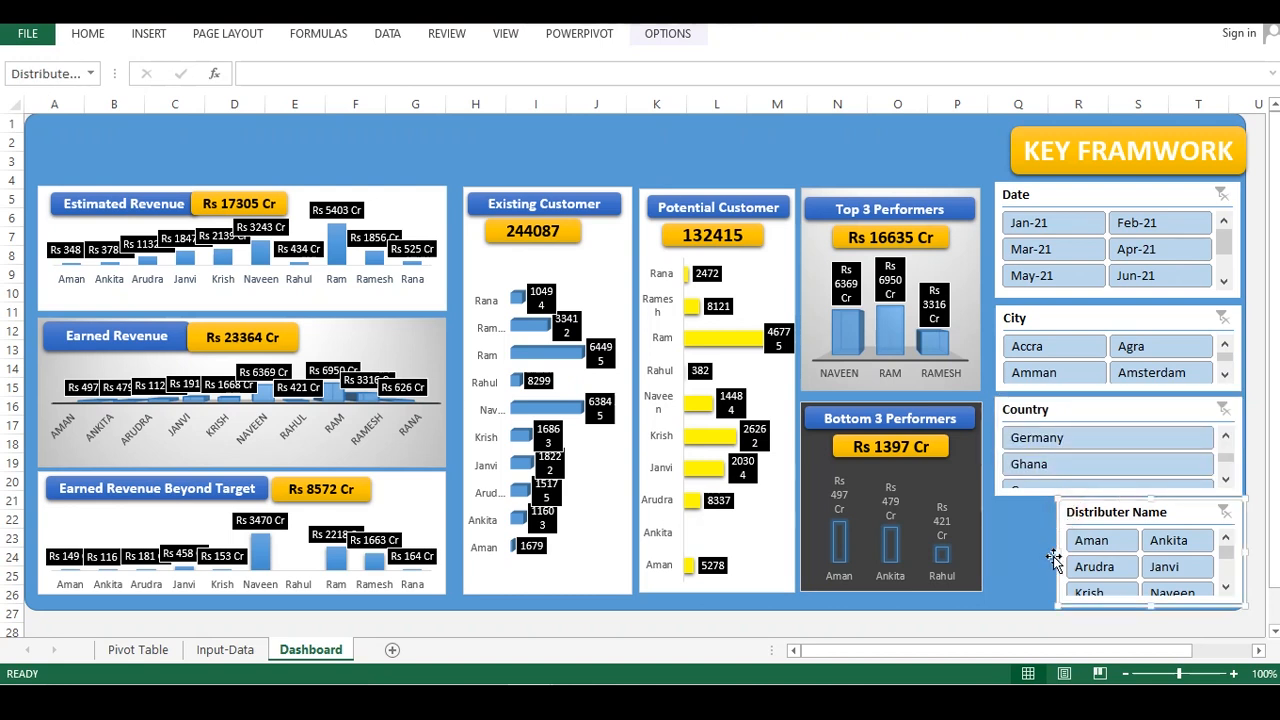
{"action": "left_click_drag", "start_coordinate": [1056, 554], "coordinate": [996, 545]}
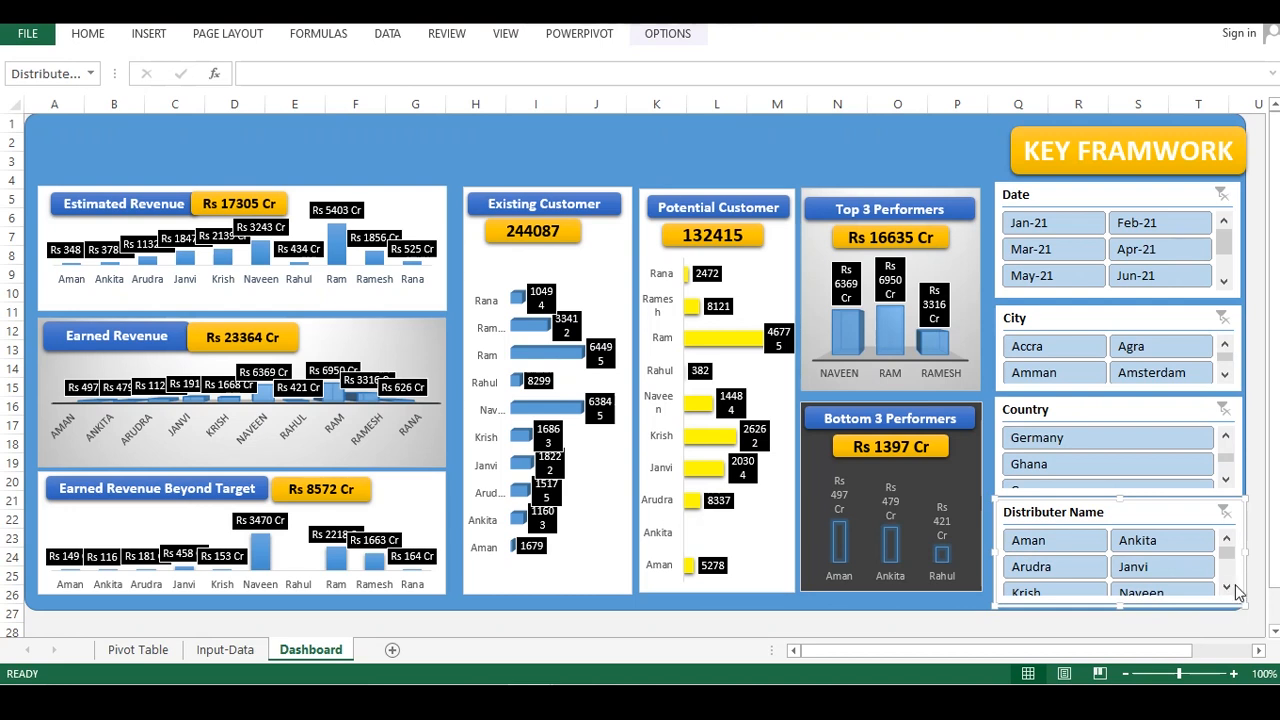
Resize the blue dashboard background panel to enclose the repositioned slicers on the right
{"action": "left_click", "coordinate": [816, 142]}
{"action": "left_click_drag", "start_coordinate": [806, 146], "coordinate": [807, 148]}
{"action": "left_click_drag", "start_coordinate": [1245, 614], "coordinate": [957, 566]}
{"action": "left_click_drag", "start_coordinate": [991, 651], "coordinate": [834, 657]}
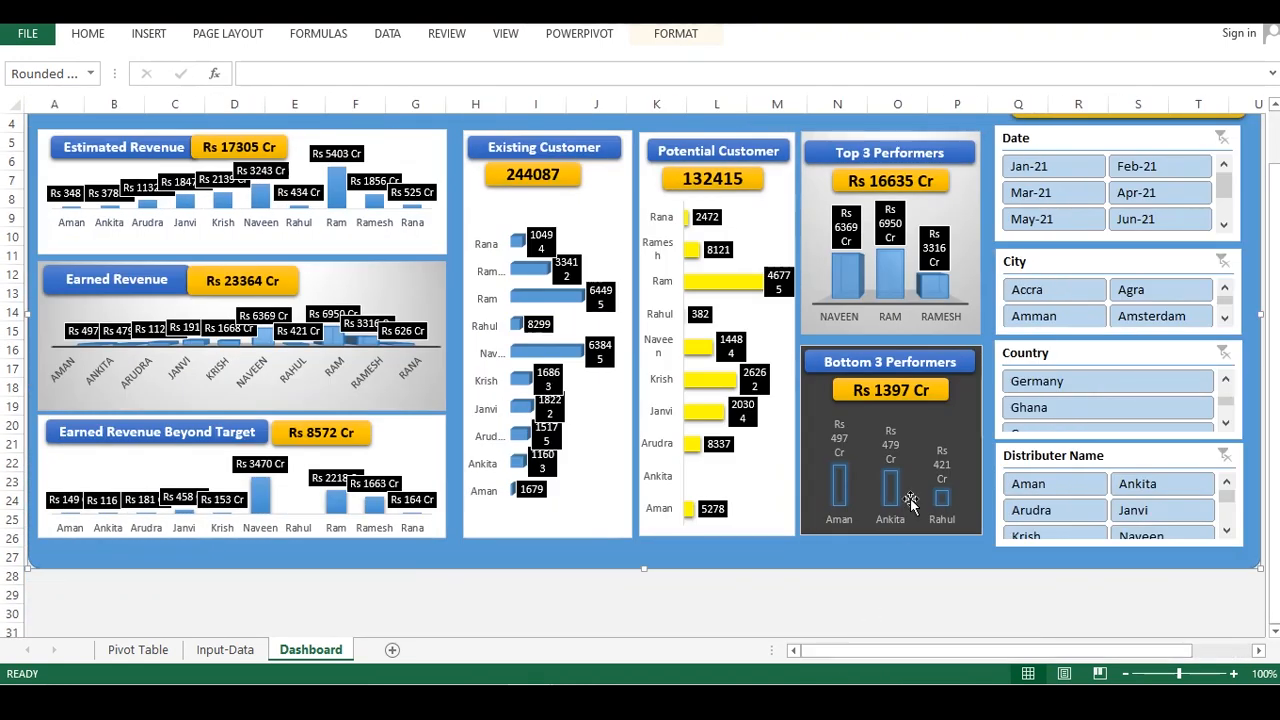
{"action": "scroll", "coordinate": [902, 522], "scroll_direction": "up", "scroll_amount": 1}
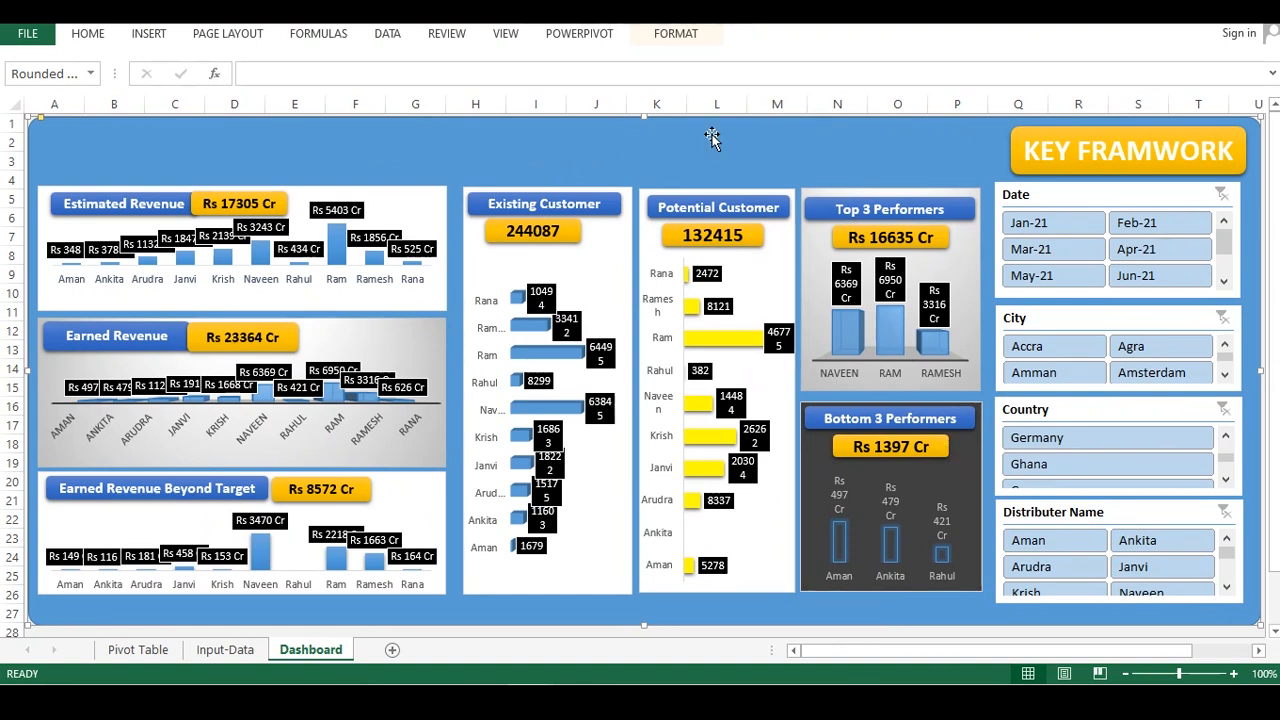
{"action": "scroll", "coordinate": [1114, 371], "scroll_direction": "down", "scroll_amount": 2}
{"action": "left_click", "coordinate": [1010, 570]}
{"action": "scroll", "coordinate": [1050, 480], "scroll_direction": "up", "scroll_amount": 2}
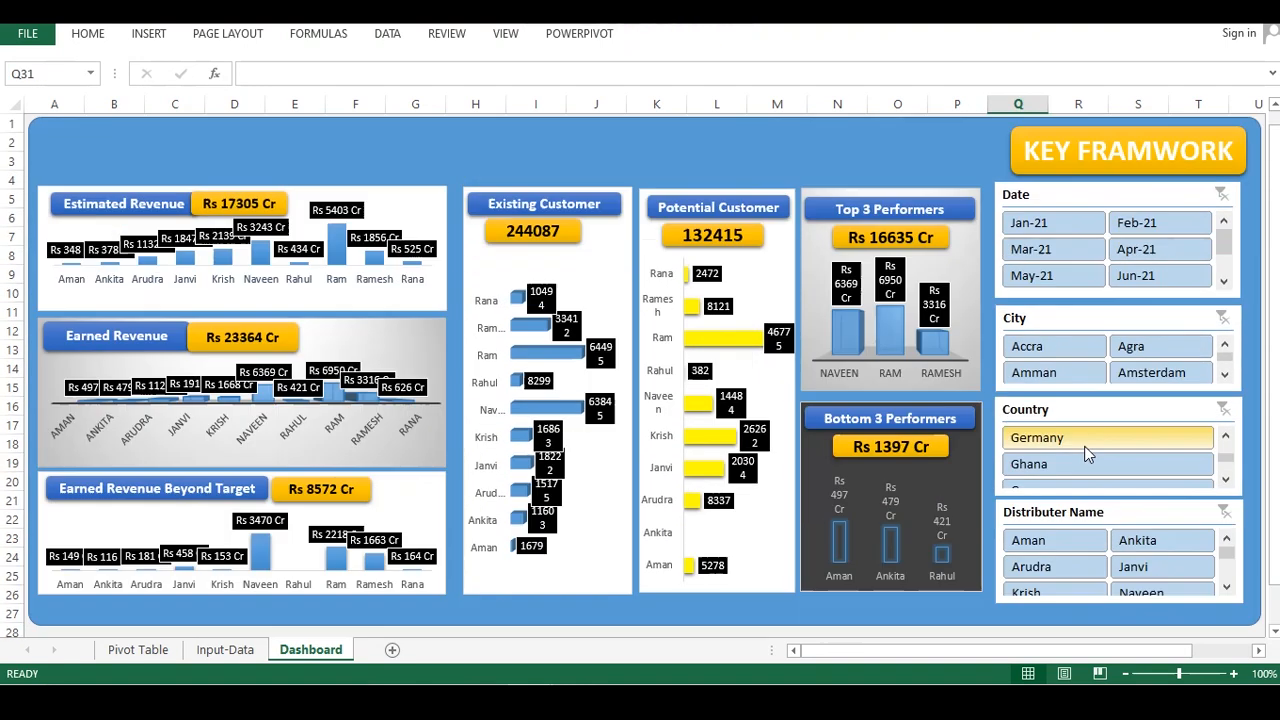
Set the Country slicer's buttons to 3 columns
{"action": "left_click", "coordinate": [1097, 416]}
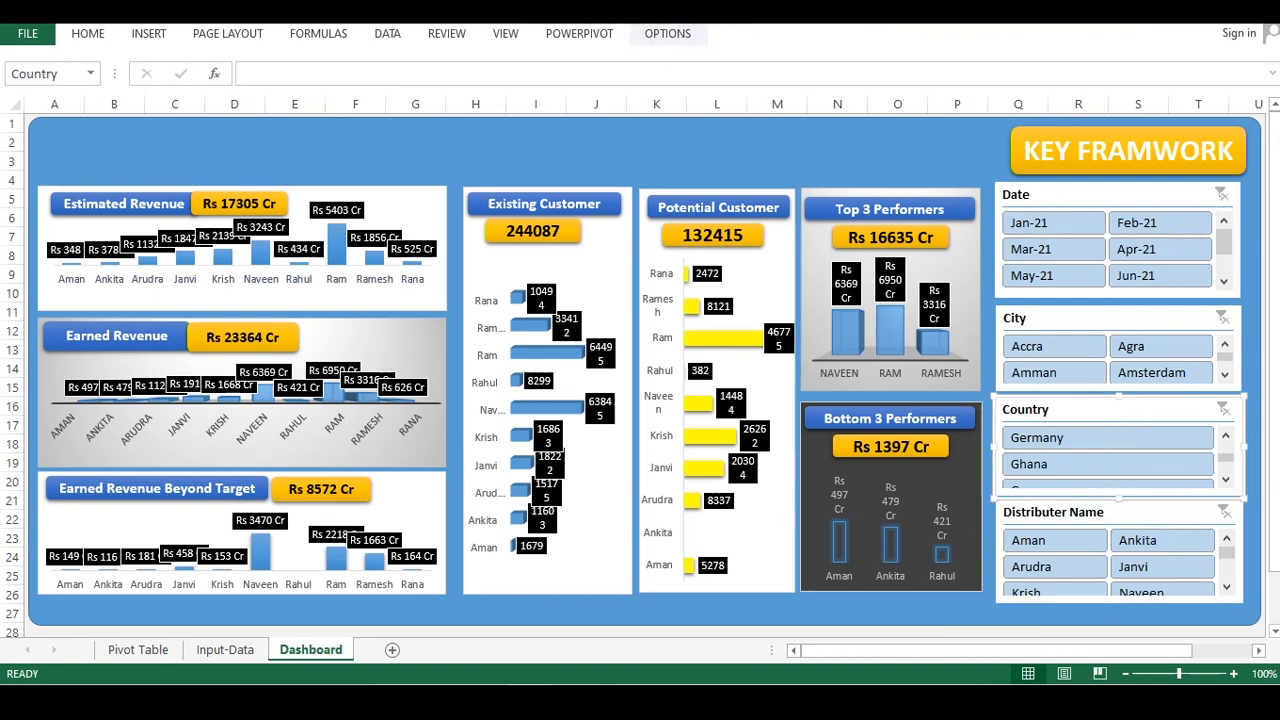
{"action": "left_click", "coordinate": [665, 34]}
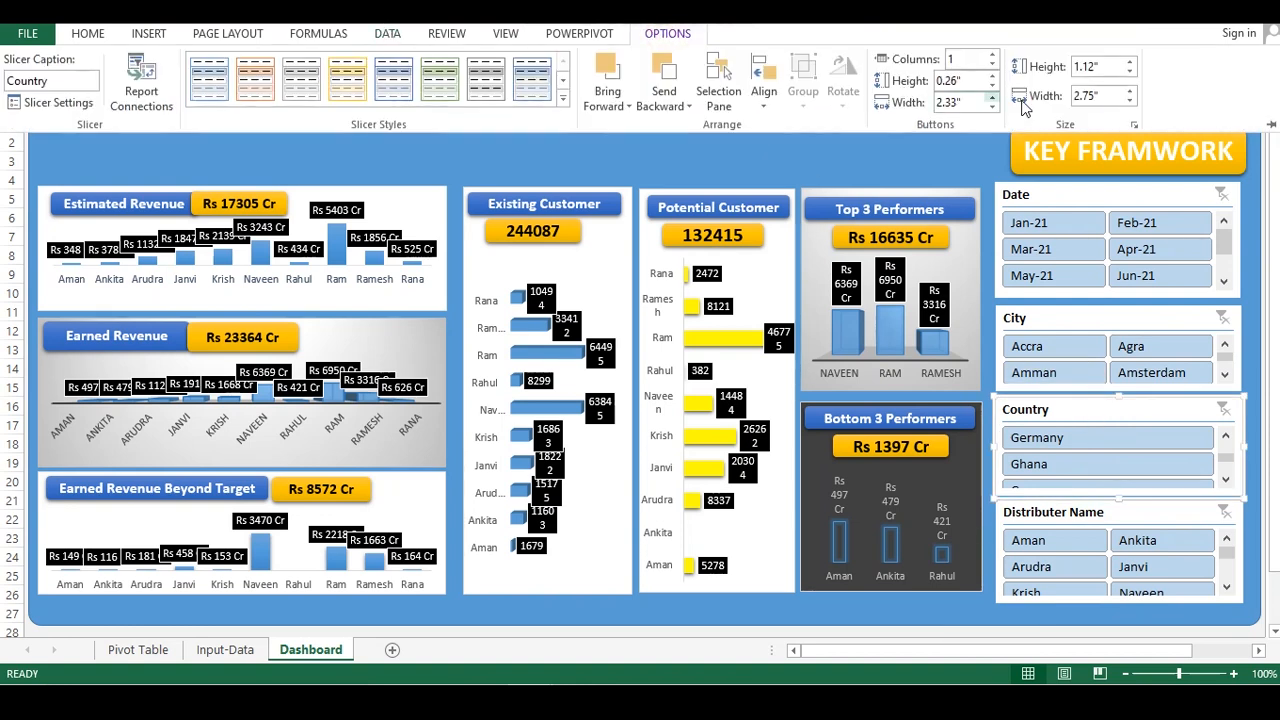
{"action": "left_click", "coordinate": [993, 54]}
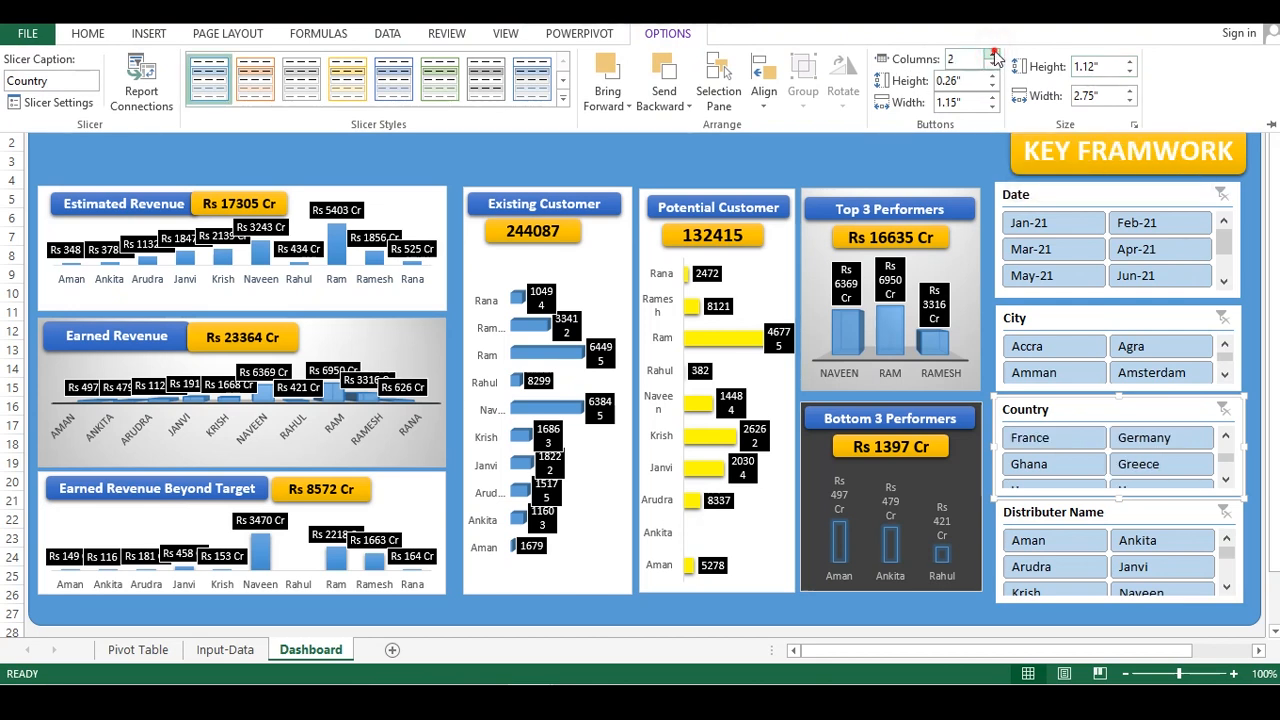
{"action": "left_click", "coordinate": [993, 54]}
{"action": "left_click", "coordinate": [993, 54]}
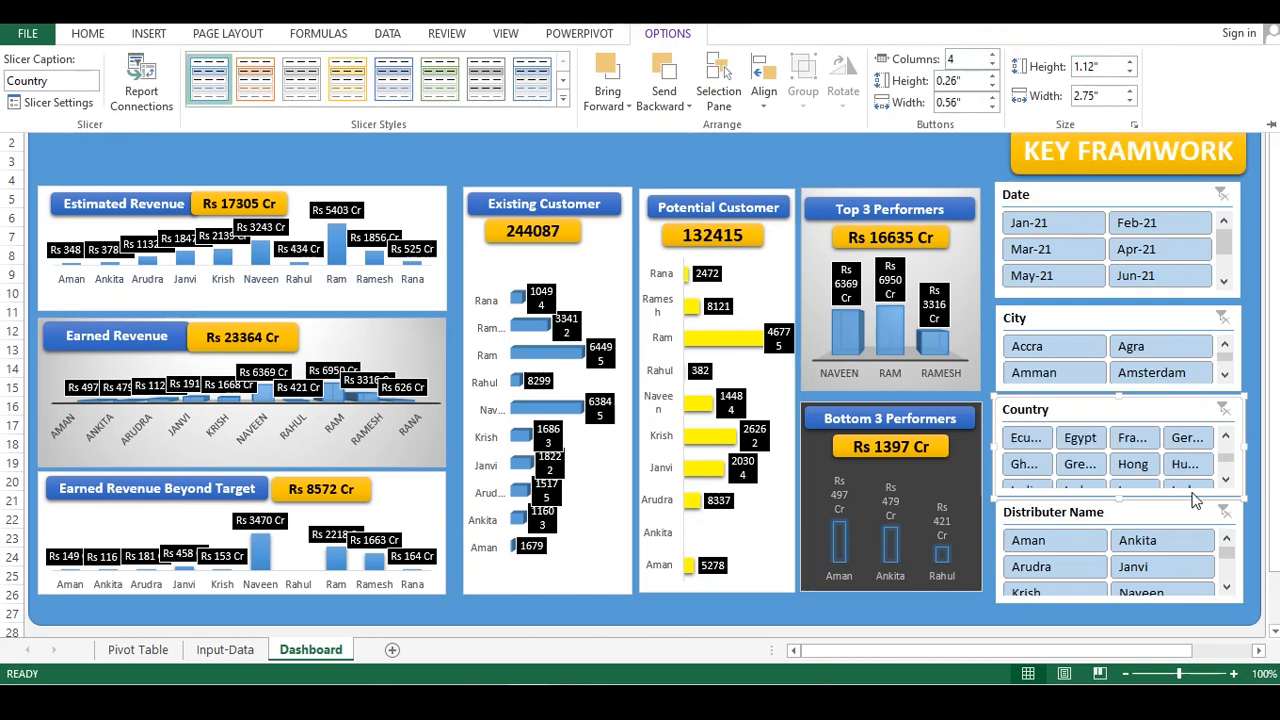
{"action": "left_click", "coordinate": [993, 64]}
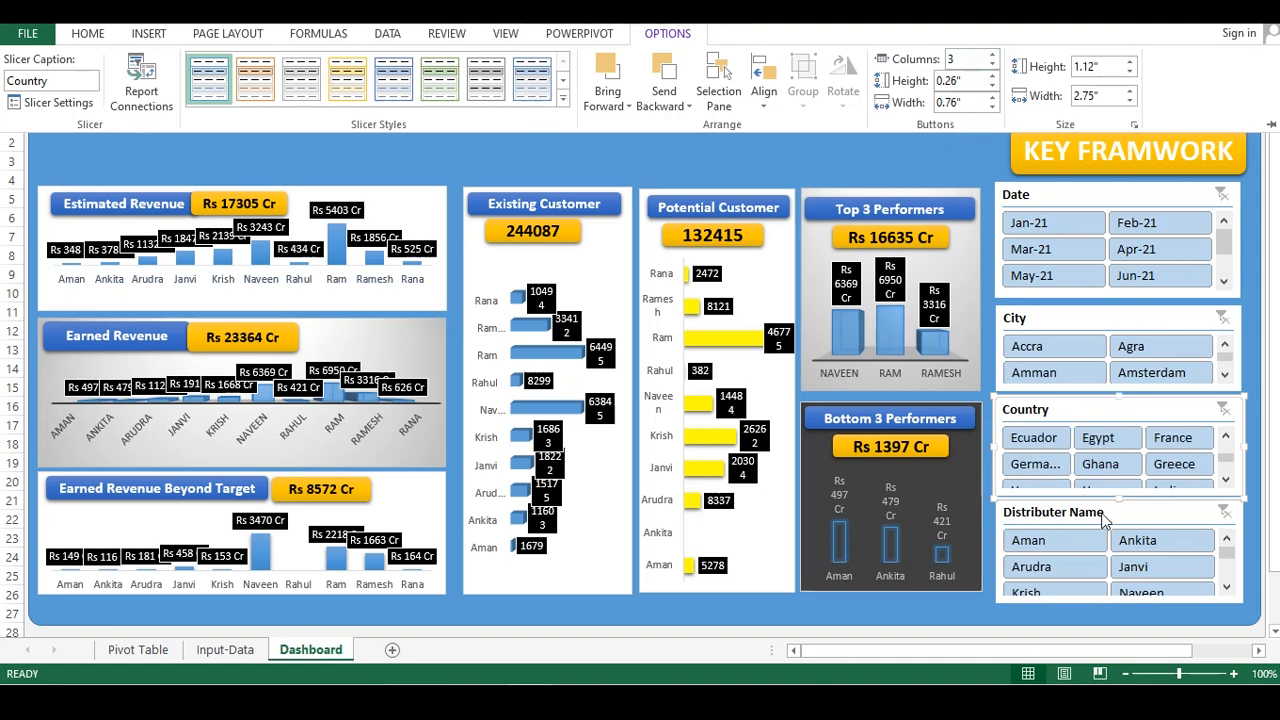
Set the Distributer Name slicer's buttons to 3 columns
{"action": "left_click", "coordinate": [1102, 513]}
{"action": "left_click", "coordinate": [1098, 527]}
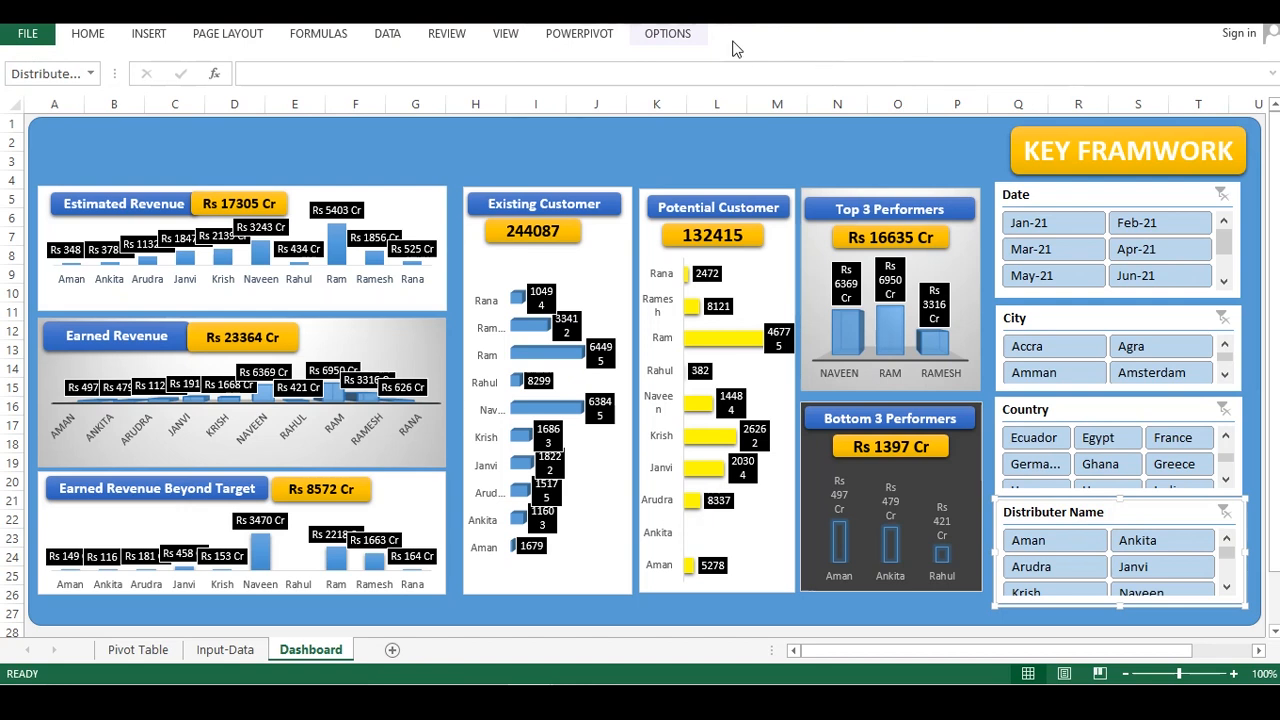
{"action": "left_click", "coordinate": [660, 34]}
{"action": "left_click", "coordinate": [991, 55]}
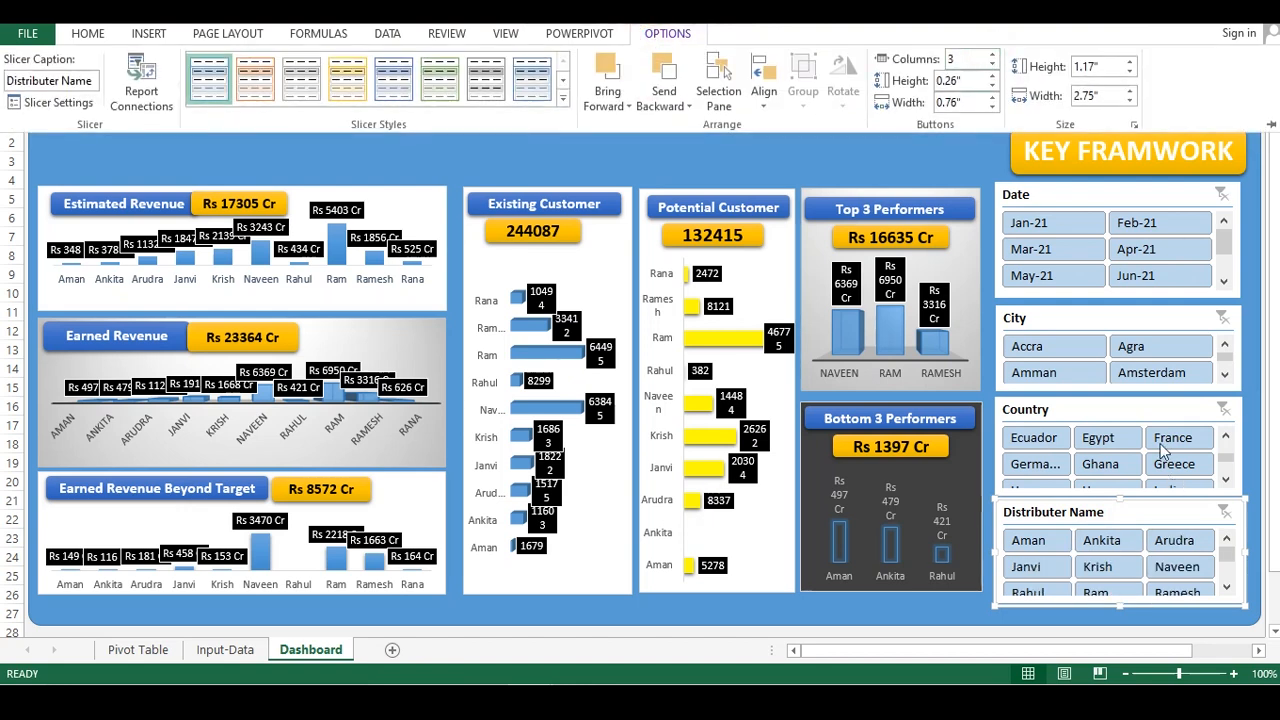
Set the City slicer's buttons to 3 columns
{"action": "left_click", "coordinate": [1120, 315]}
{"action": "left_click", "coordinate": [1123, 323]}
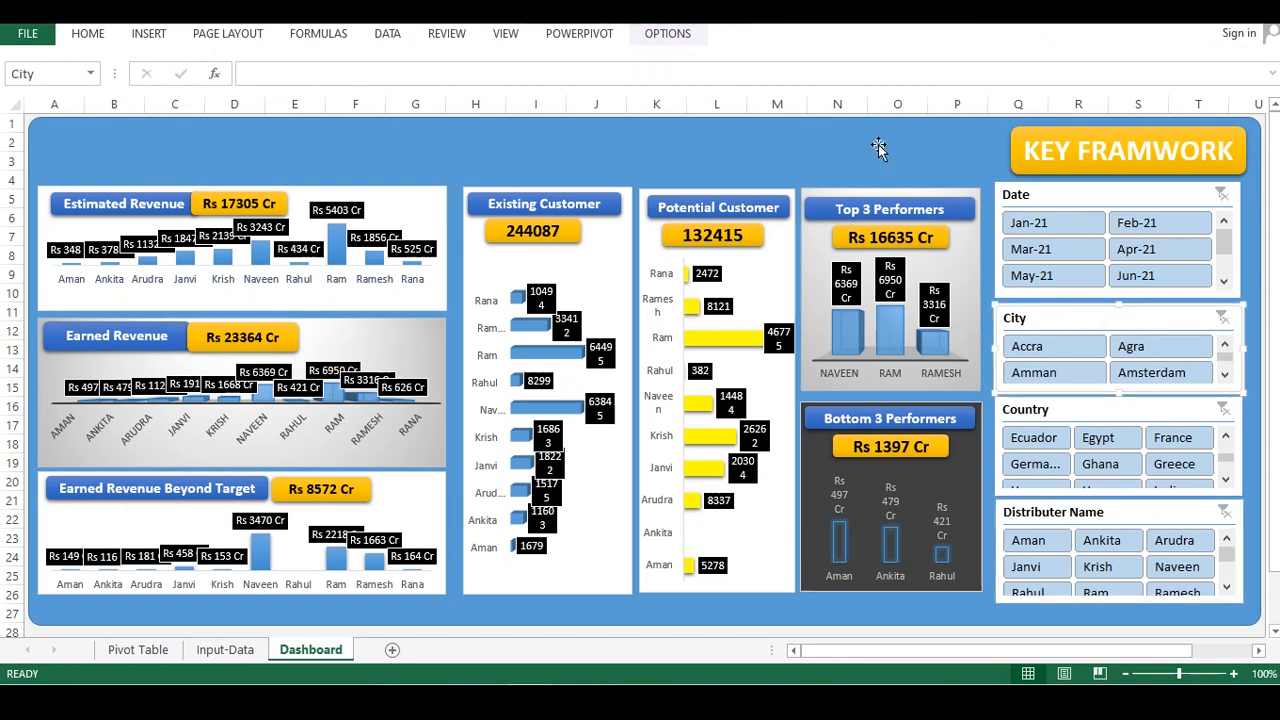
{"action": "left_click", "coordinate": [678, 32]}
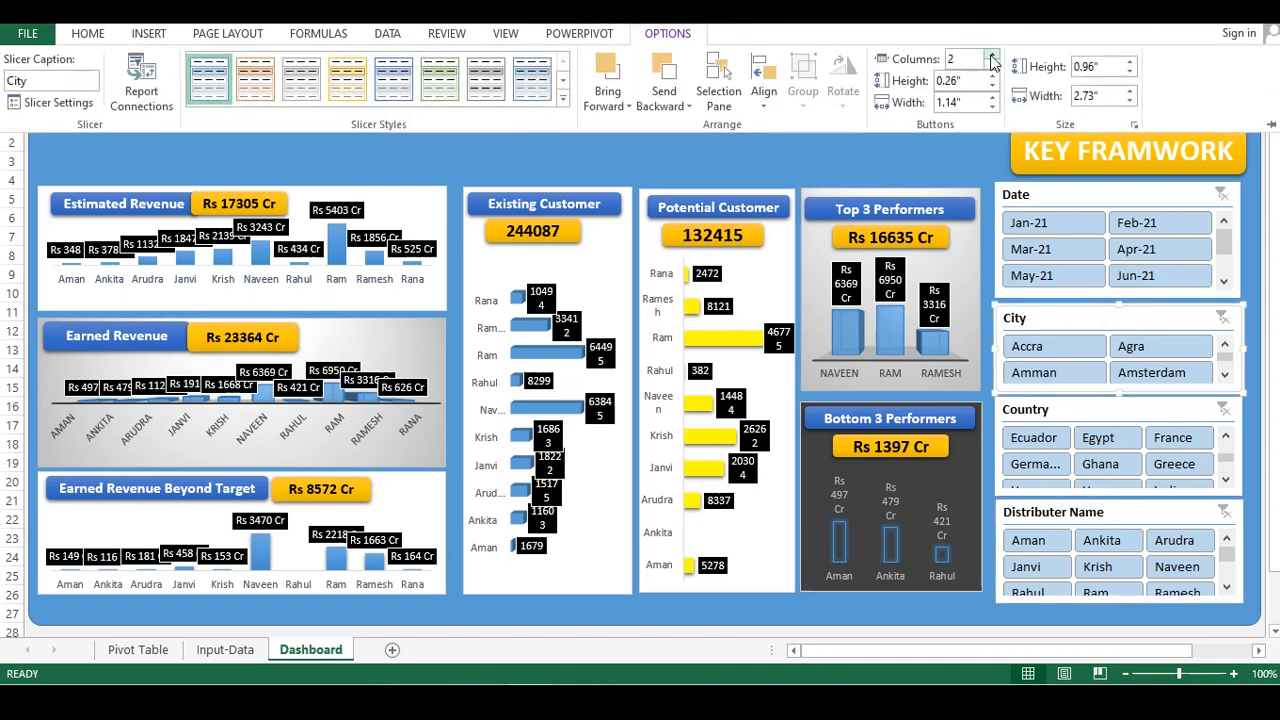
{"action": "left_click", "coordinate": [993, 57]}
{"action": "left_click", "coordinate": [1113, 194]}
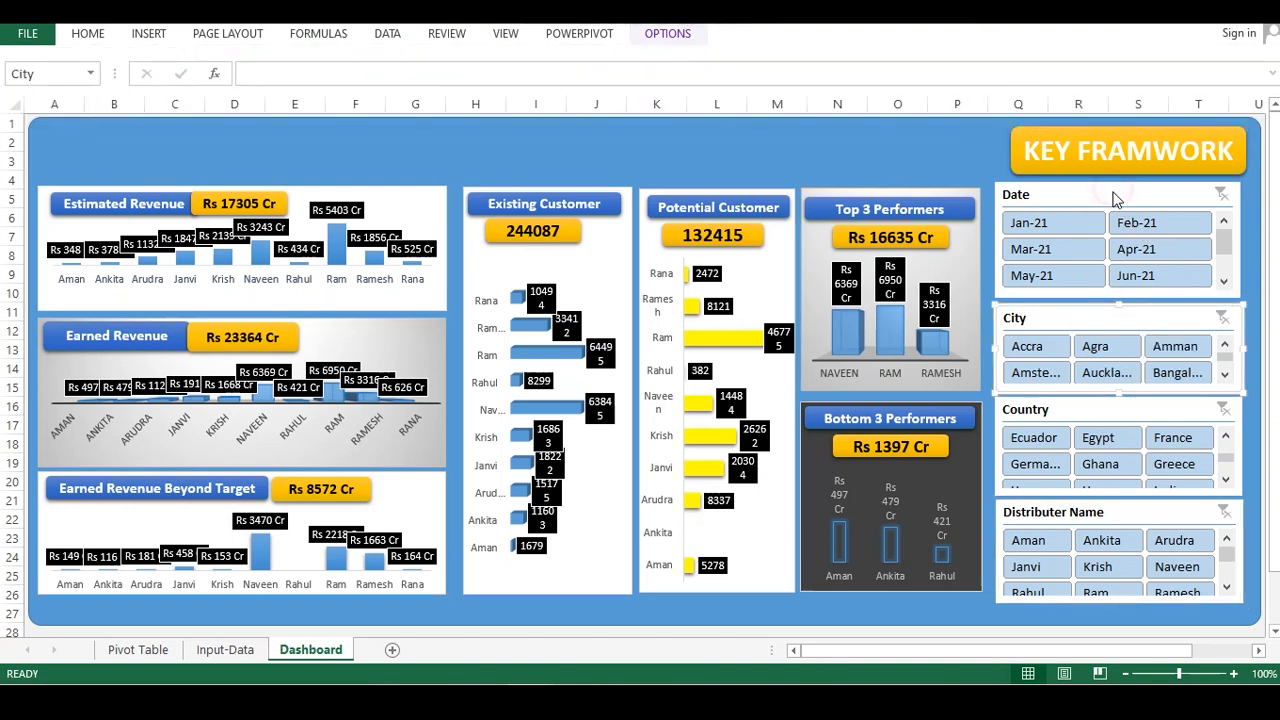
{"action": "left_click", "coordinate": [671, 27]}
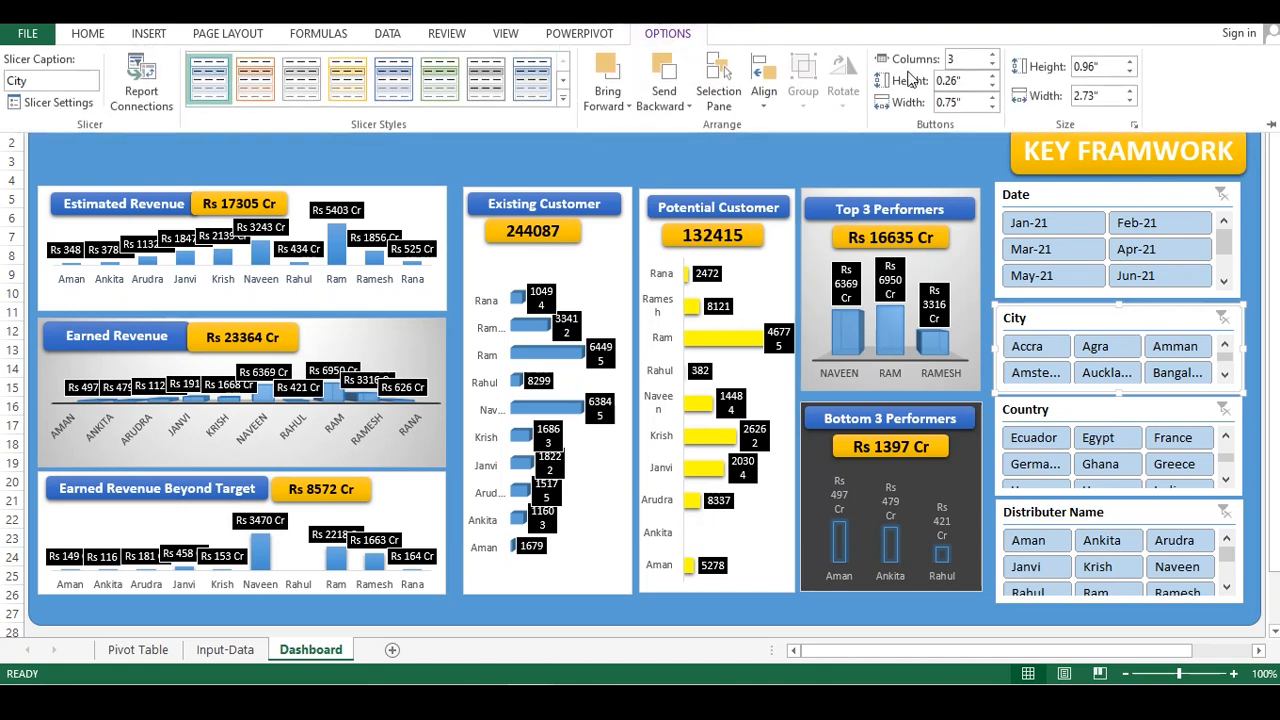
{"action": "left_click", "coordinate": [993, 56]}
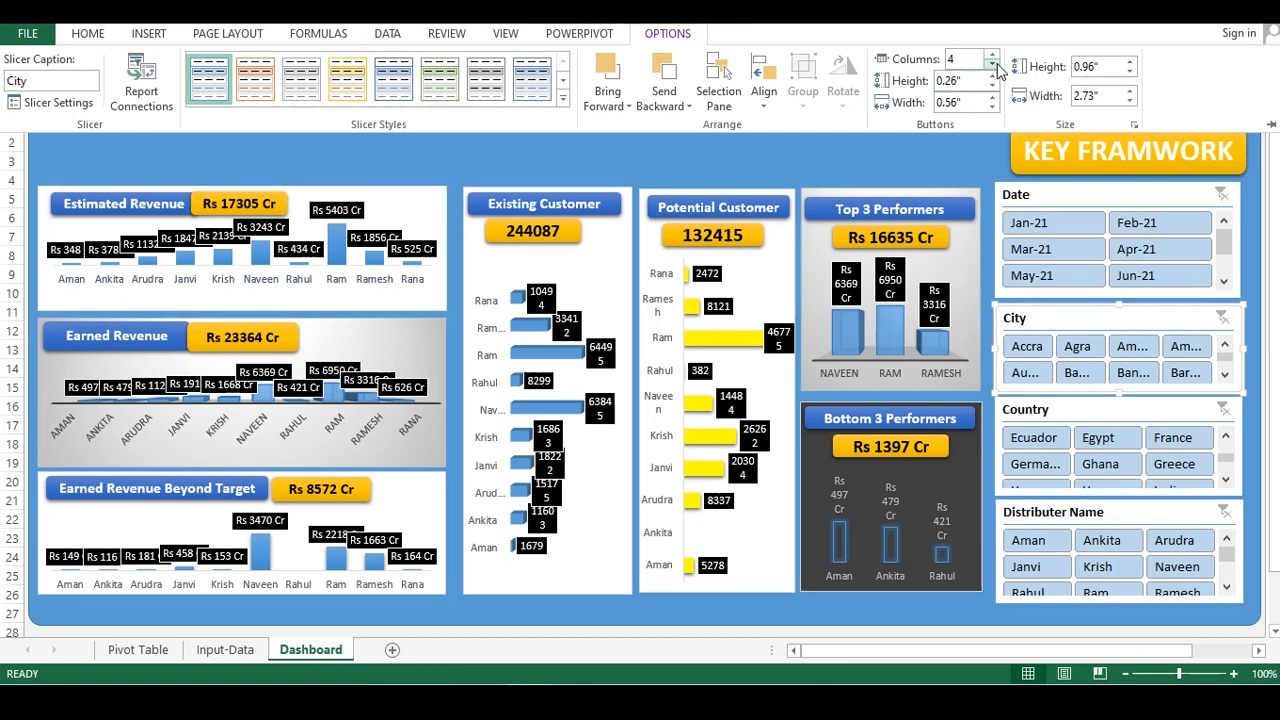
{"action": "left_click", "coordinate": [992, 65]}
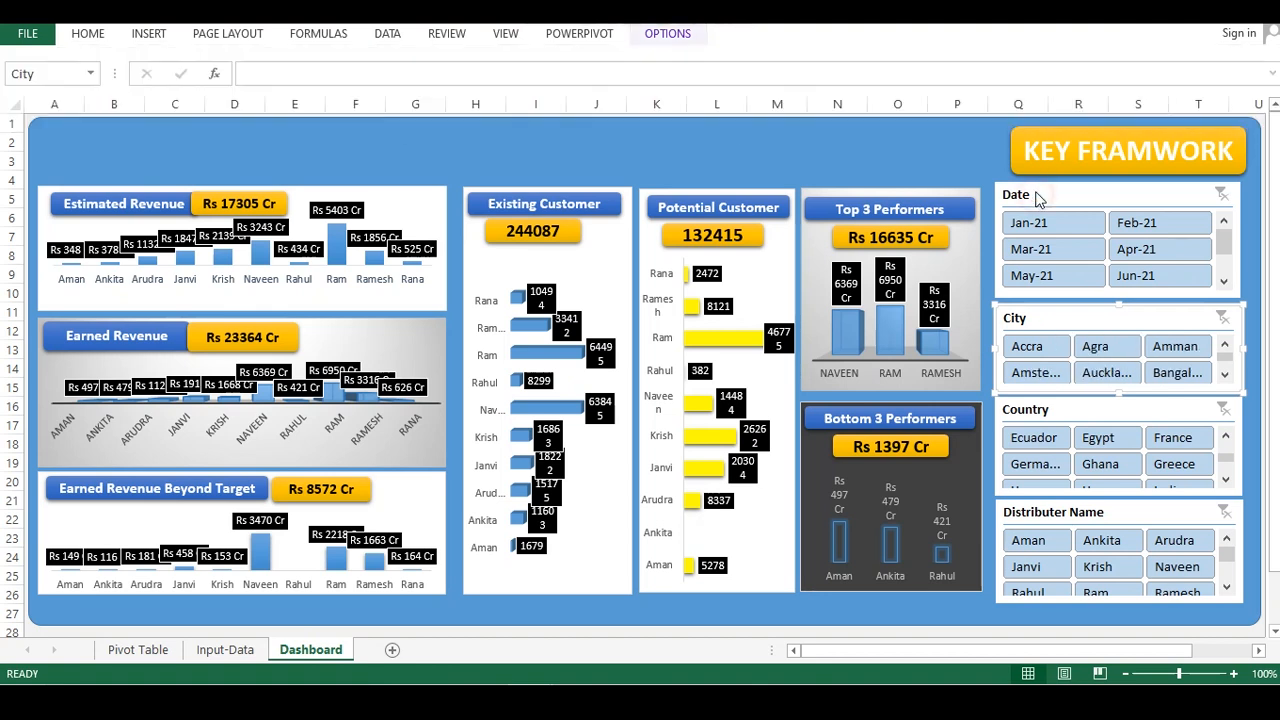
{"action": "left_click", "coordinate": [994, 54]}
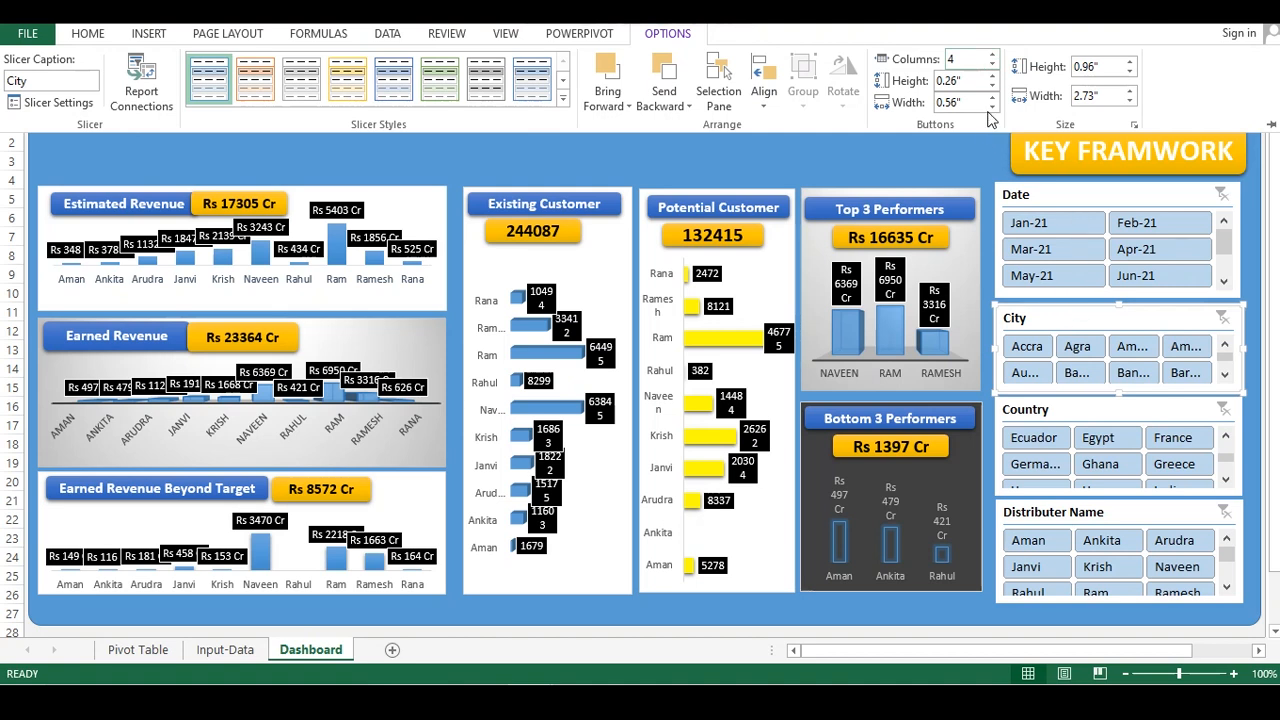
{"action": "left_click", "coordinate": [992, 64]}
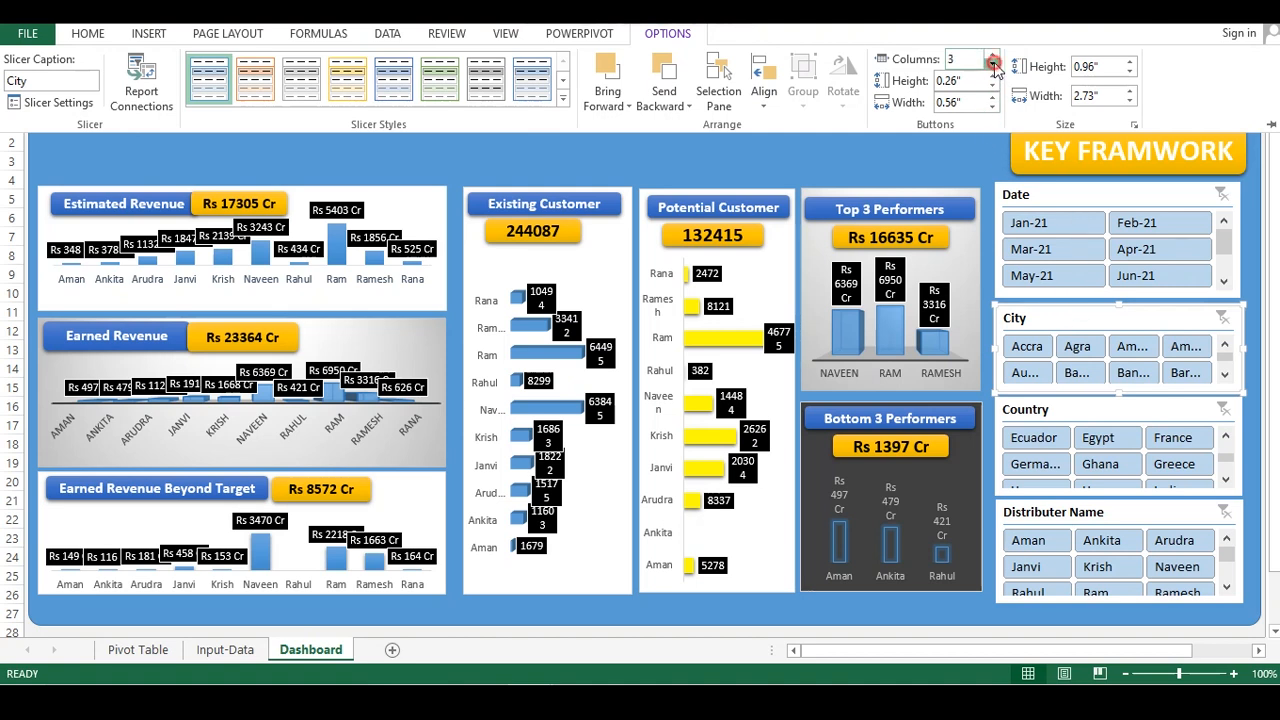
Set the Date slicer's buttons to 3 columns
{"action": "left_click", "coordinate": [1046, 194]}
{"action": "left_click", "coordinate": [1026, 200]}
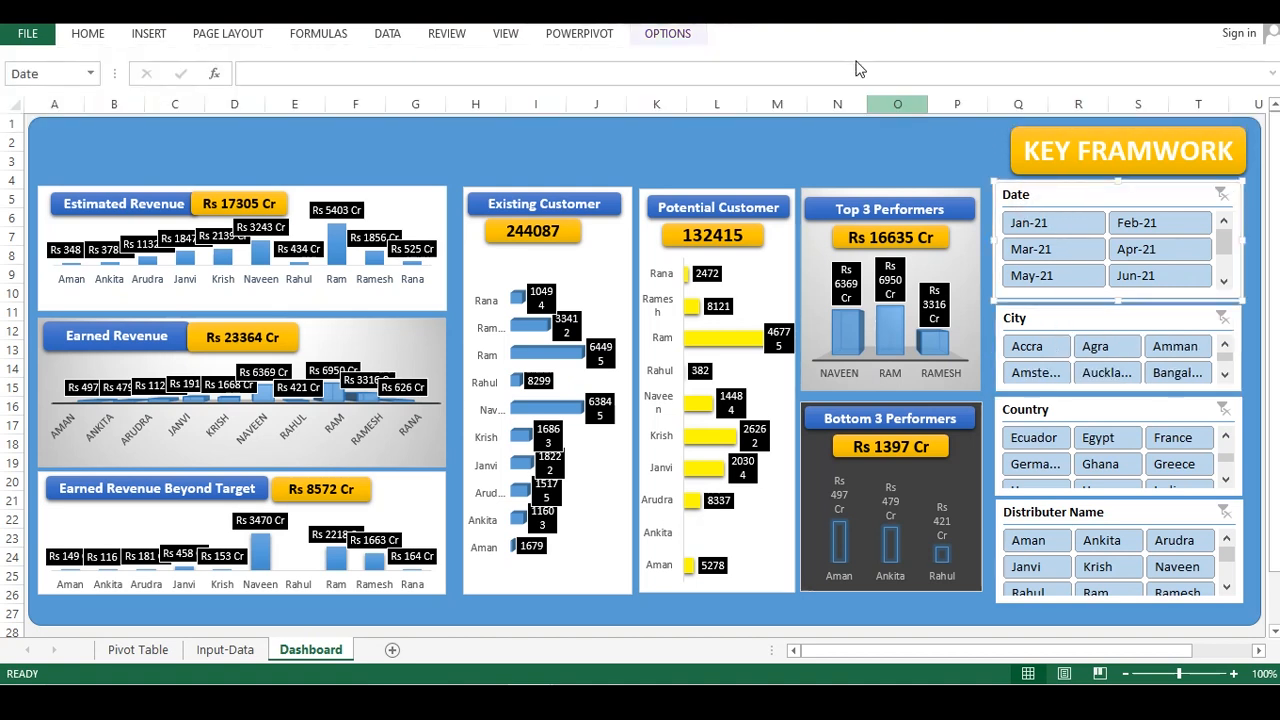
{"action": "left_click", "coordinate": [672, 33]}
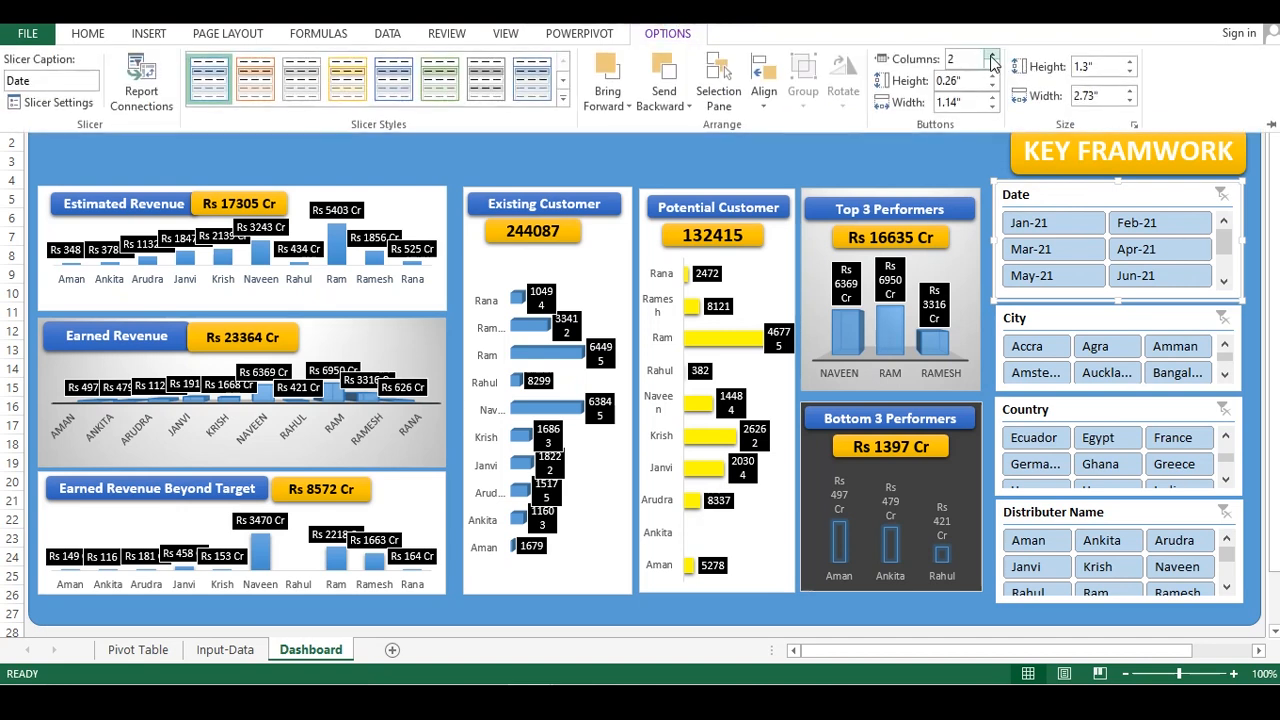
{"action": "left_click", "coordinate": [993, 57]}
{"action": "left_click", "coordinate": [962, 160]}
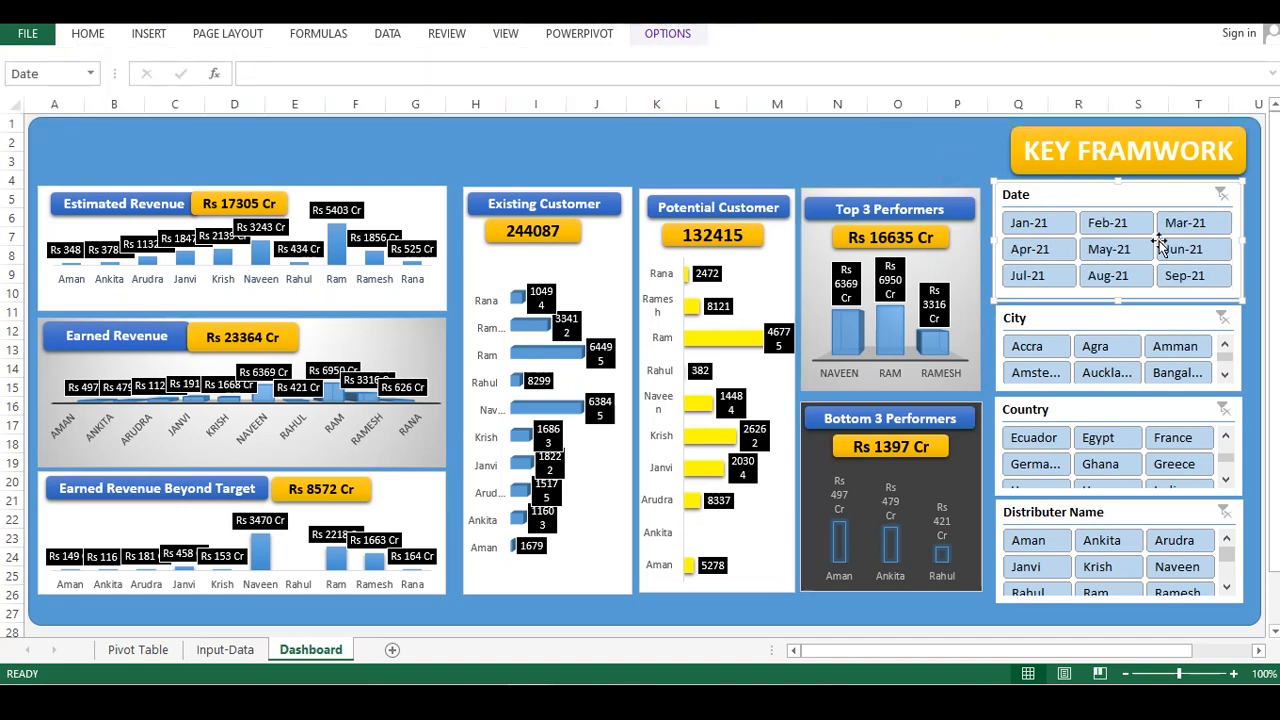
Resize the KEY FRAMWORK label box to match the width of the slicer column
{"action": "left_click", "coordinate": [1053, 160]}
{"action": "left_click_drag", "start_coordinate": [1010, 148], "coordinate": [995, 148]}
{"action": "left_click", "coordinate": [914, 134]}
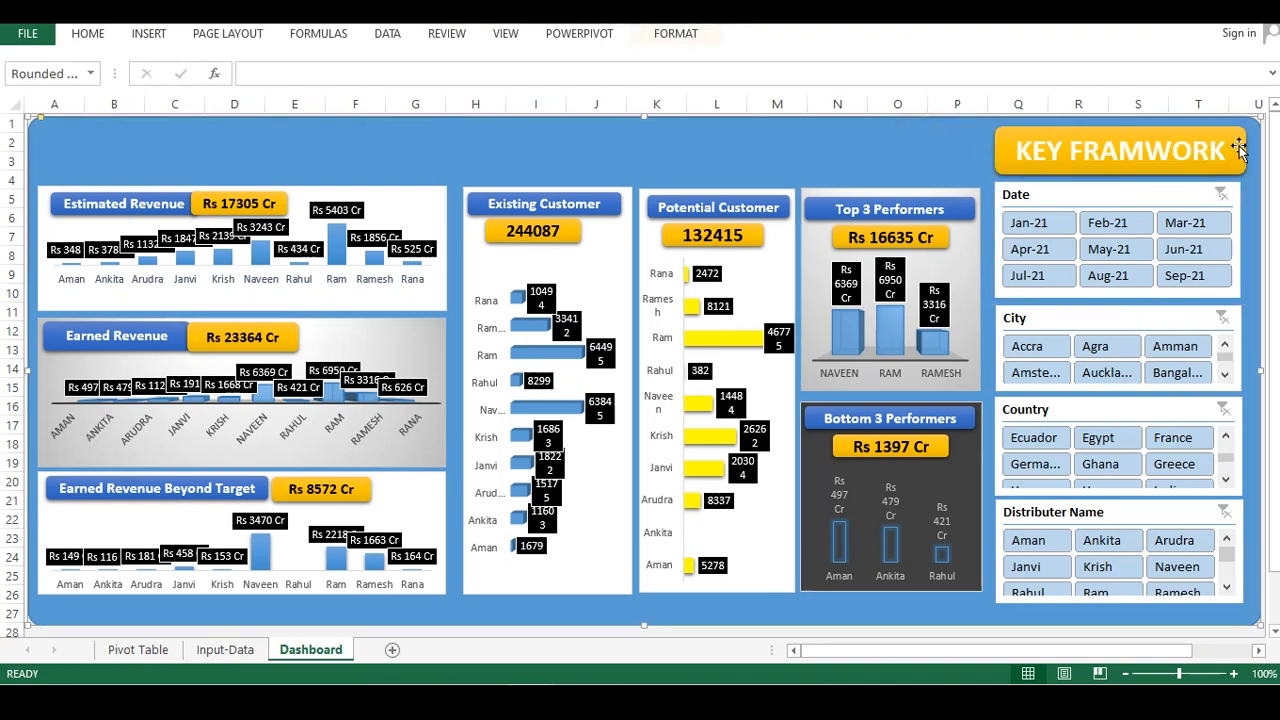
{"action": "left_click", "coordinate": [1222, 132]}
{"action": "left_click_drag", "start_coordinate": [1222, 129], "coordinate": [1214, 127]}
{"action": "left_click", "coordinate": [891, 126]}
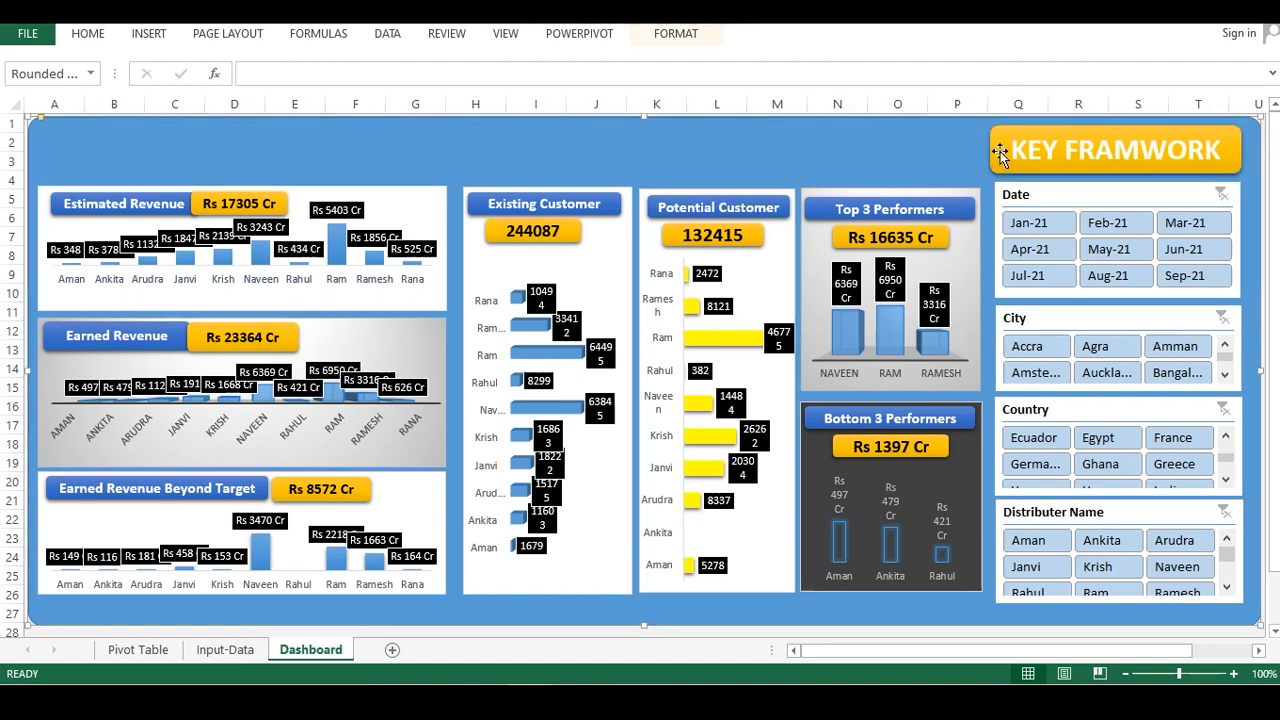
Duplicate the KEY FRAMWORK label, move the copy to the dashboard's top left and stretch it across to the slicer column
{"action": "left_click", "coordinate": [992, 150]}
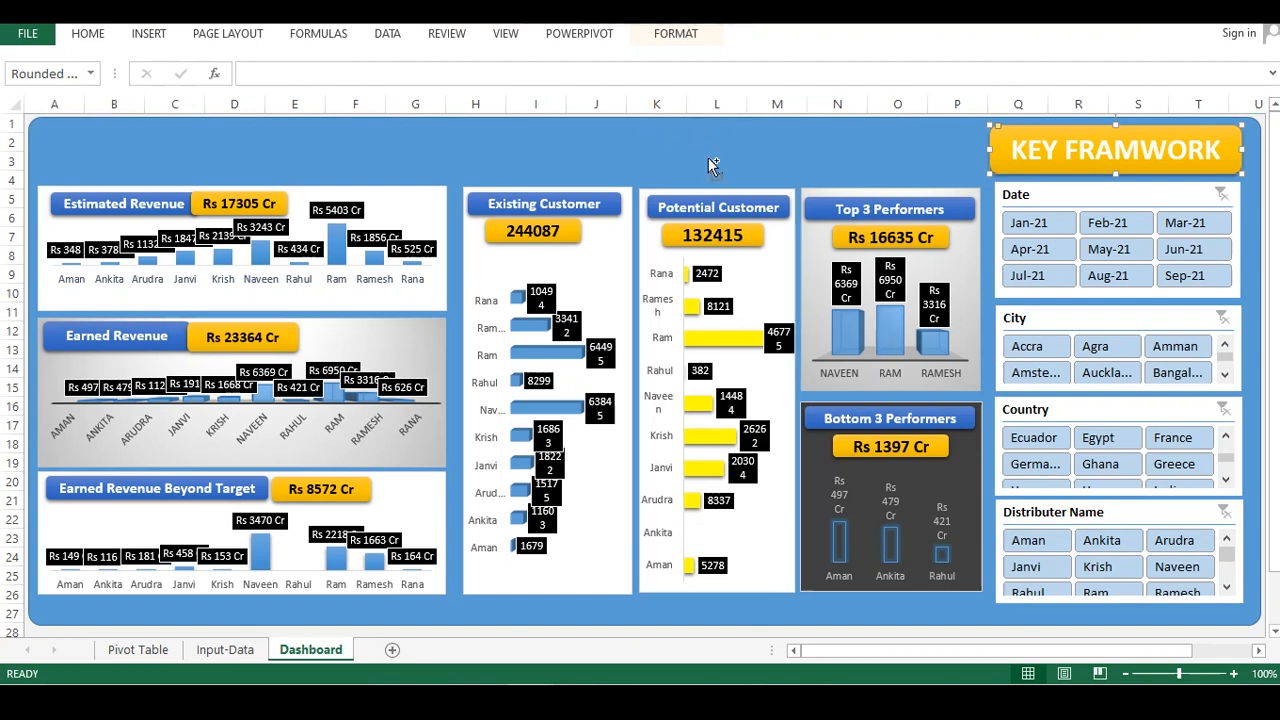
{"action": "key", "text": "ctrl+d"}
{"action": "left_click_drag", "start_coordinate": [915, 144], "coordinate": [100, 127]}
{"action": "left_click", "coordinate": [99, 124]}
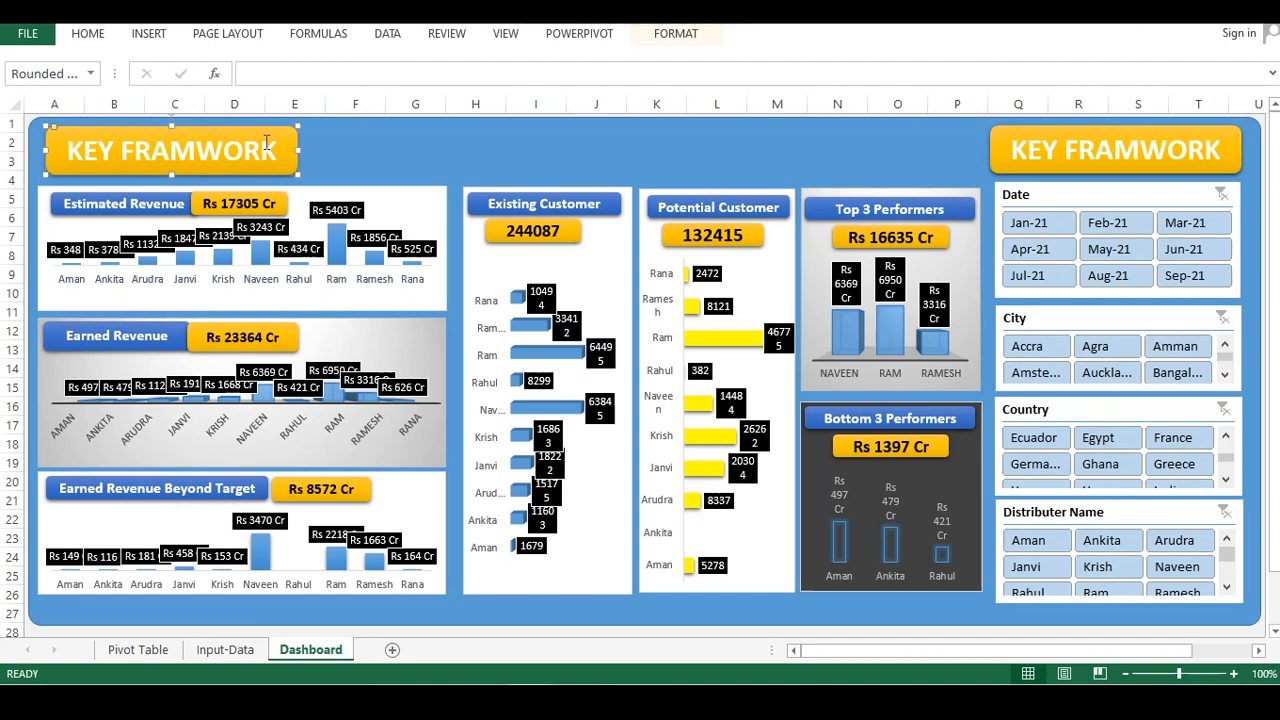
{"action": "left_click_drag", "start_coordinate": [295, 152], "coordinate": [977, 163]}
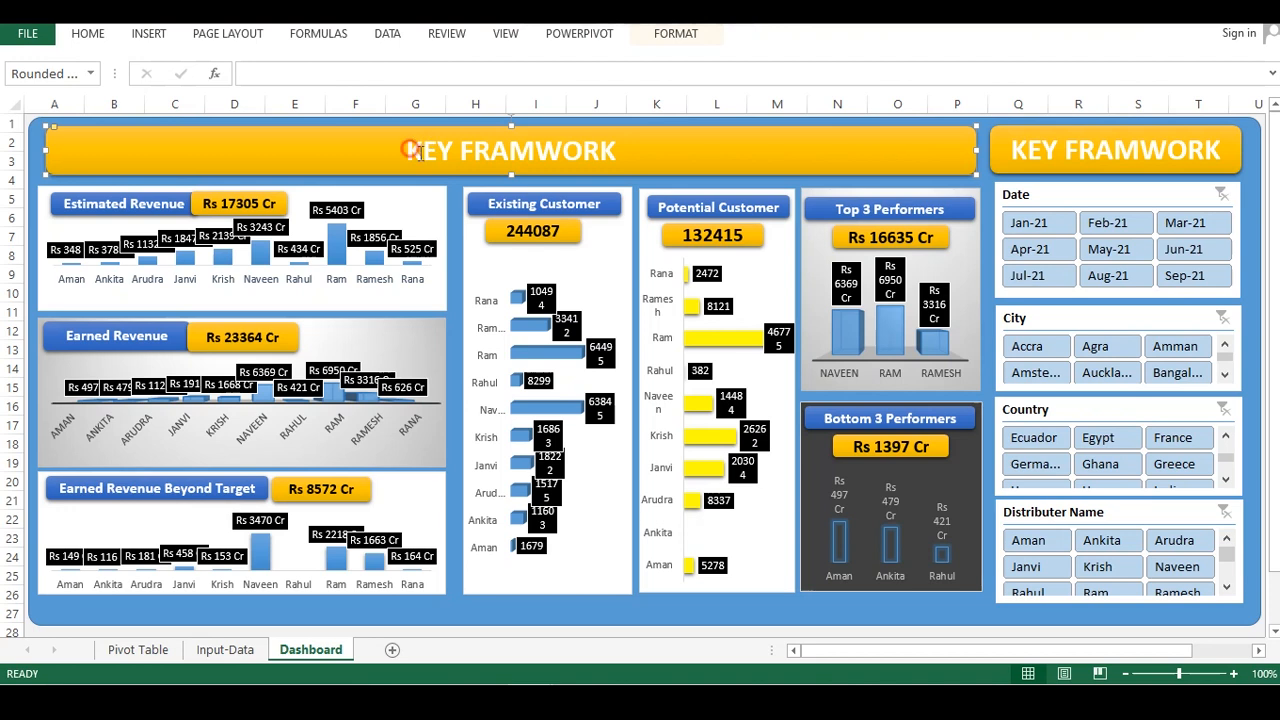
Replace the copied label's text with the title A DYNAMIC REVENUE MANAGEMENT TRACKER DASHBOARD
{"action": "left_click_drag", "start_coordinate": [408, 149], "coordinate": [623, 138]}
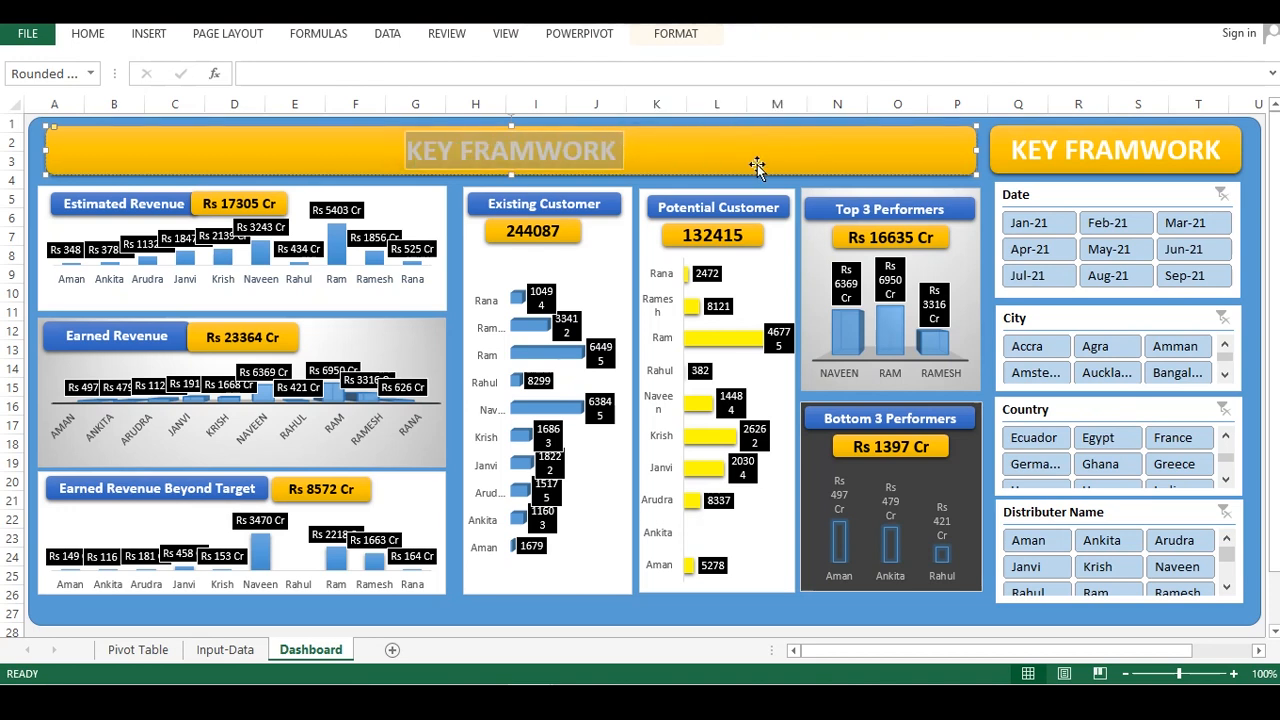
{"action": "type", "text": "a"}
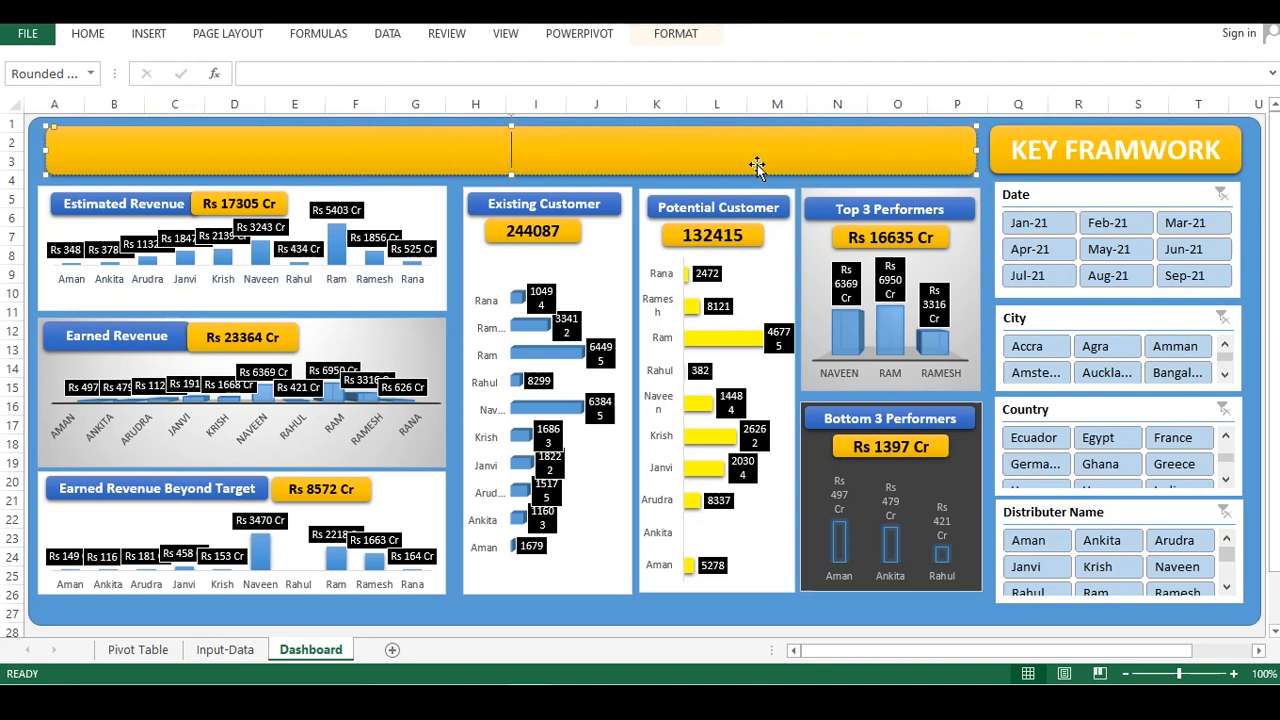
{"action": "type", "text": " dynamic"}
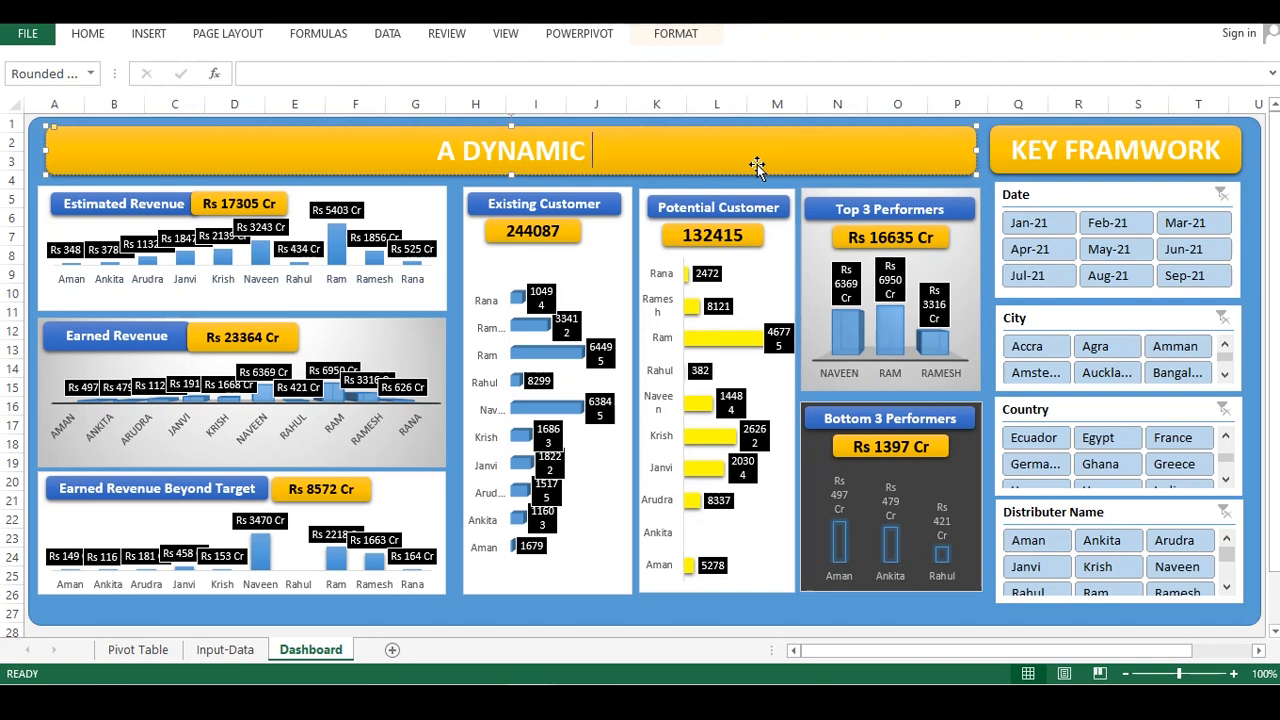
{"action": "type", "text": "R"}
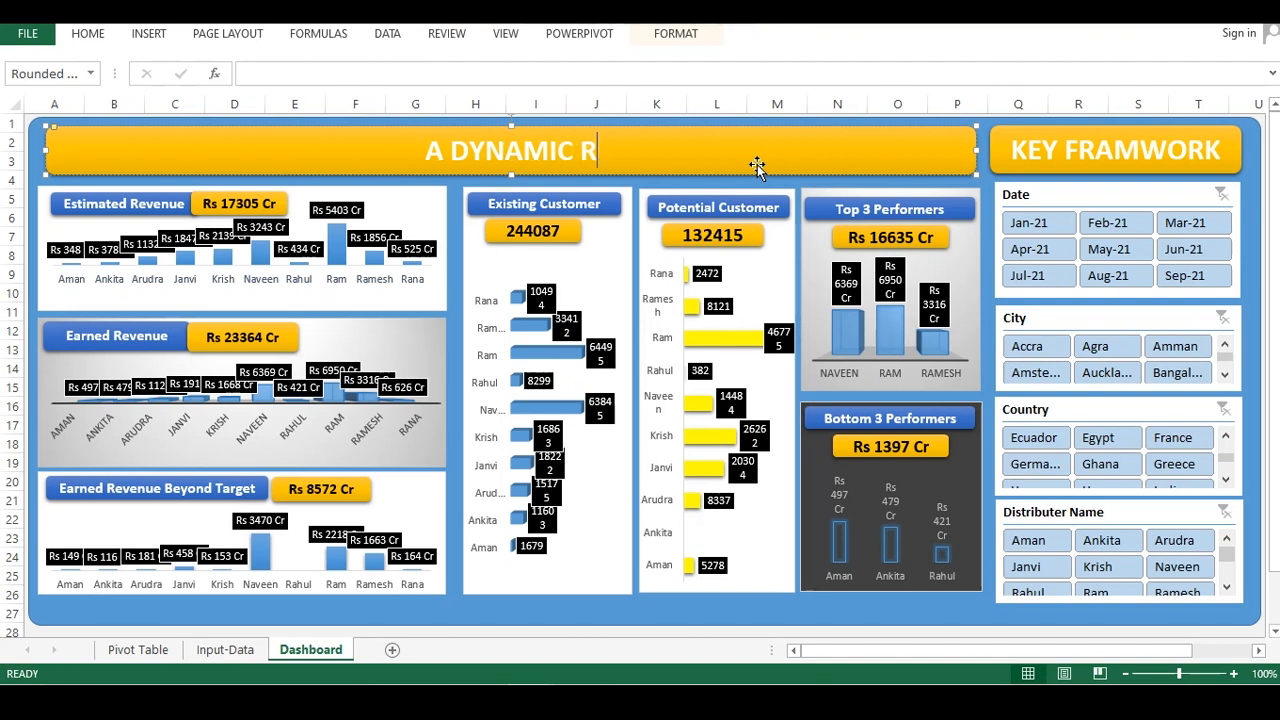
{"action": "type", "text": "EVENUE MA"}
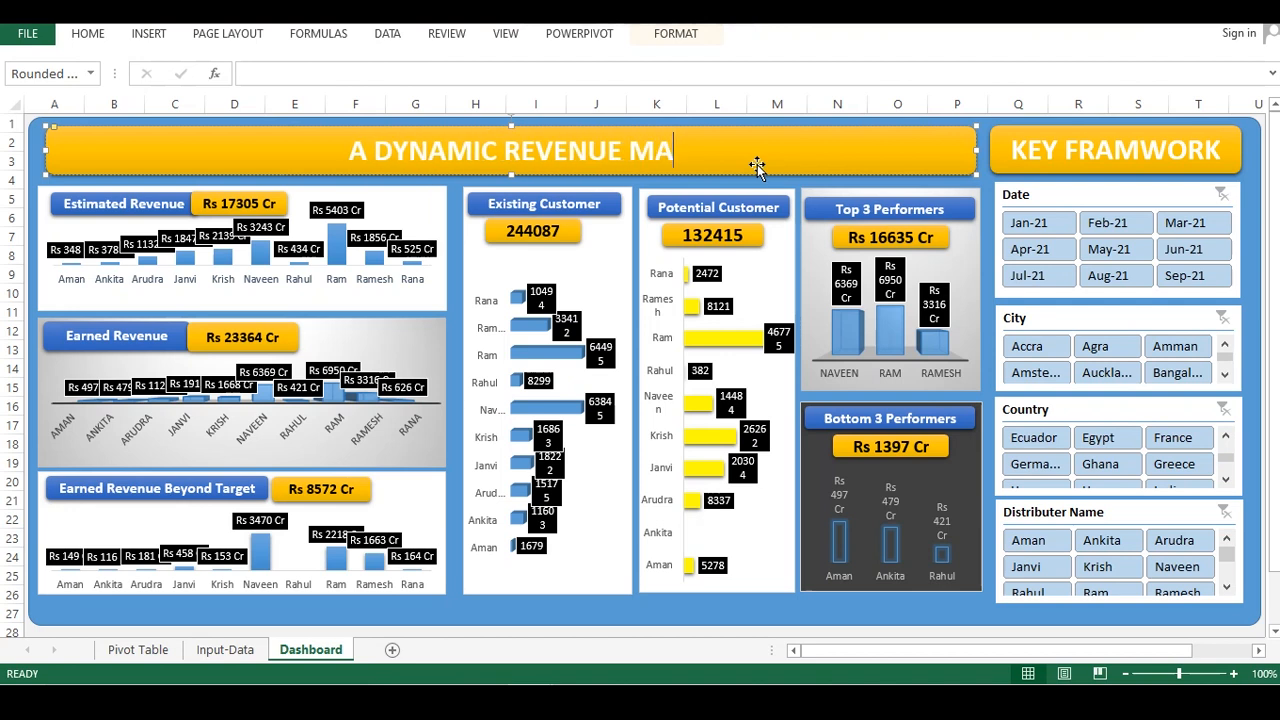
{"action": "type", "text": "NAG"}
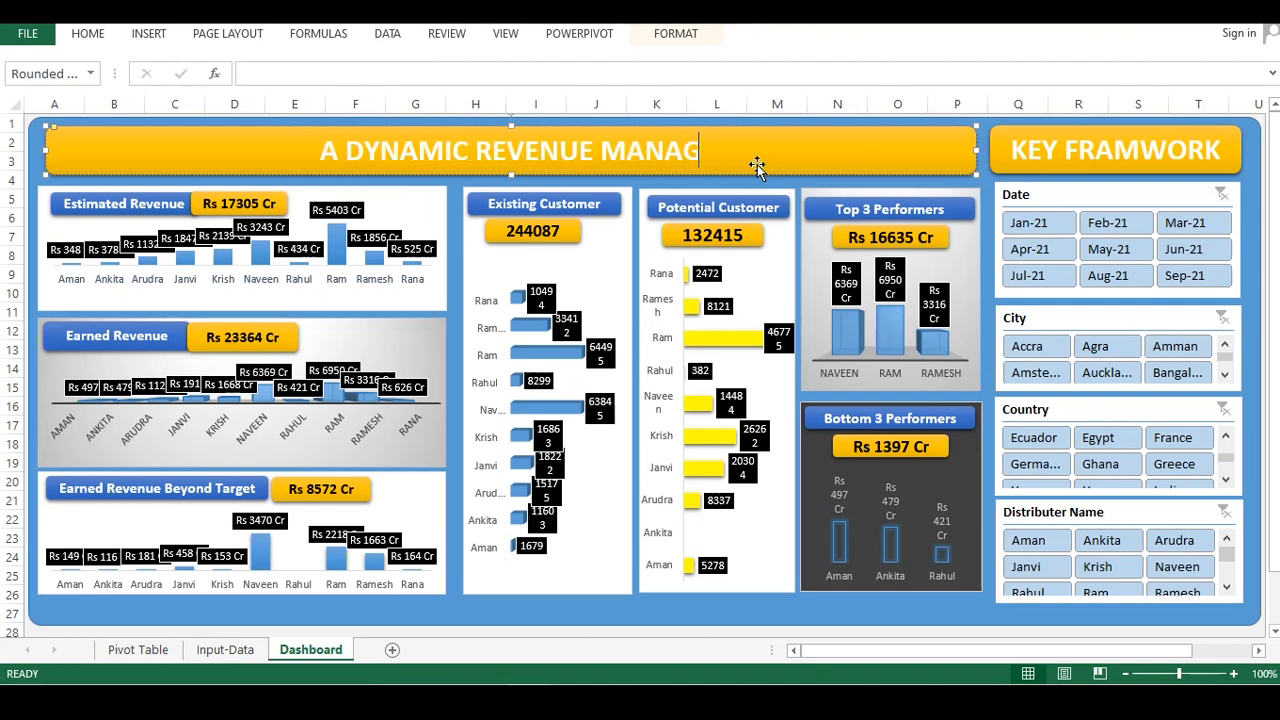
{"action": "type", "text": "EMENT TRACKER DASHBOARD"}
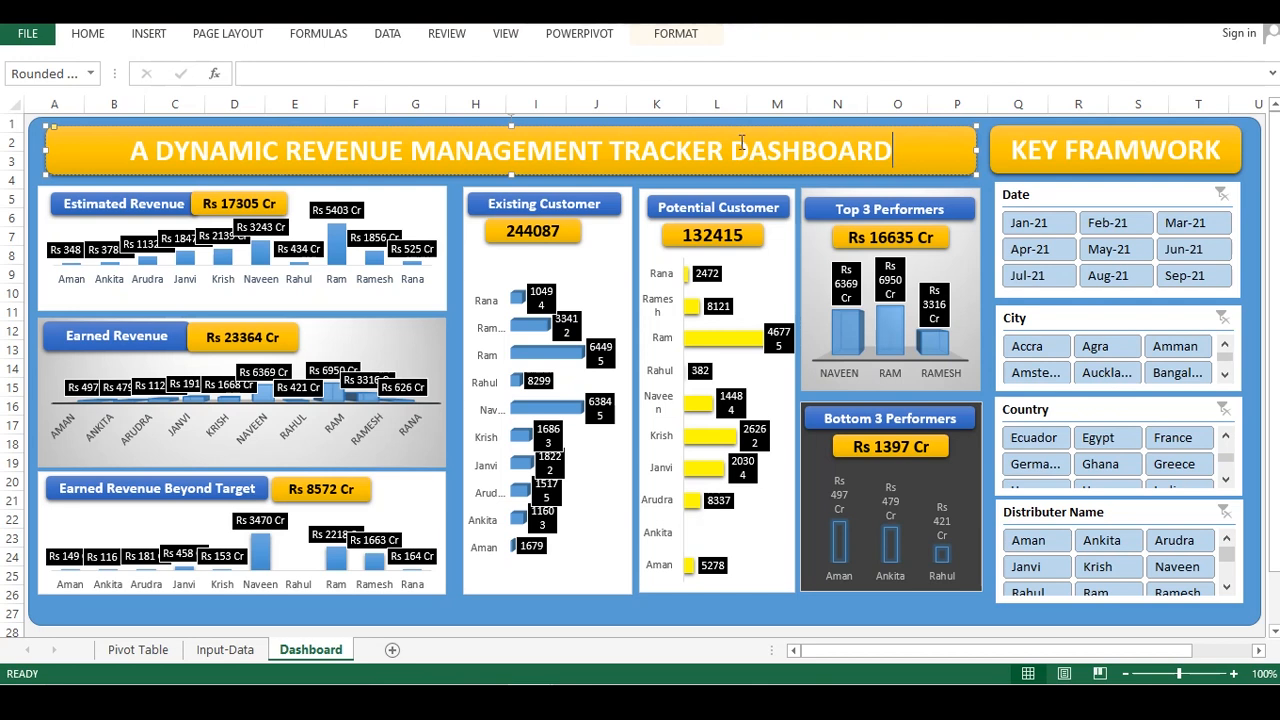
{"action": "left_click", "coordinate": [851, 607]}
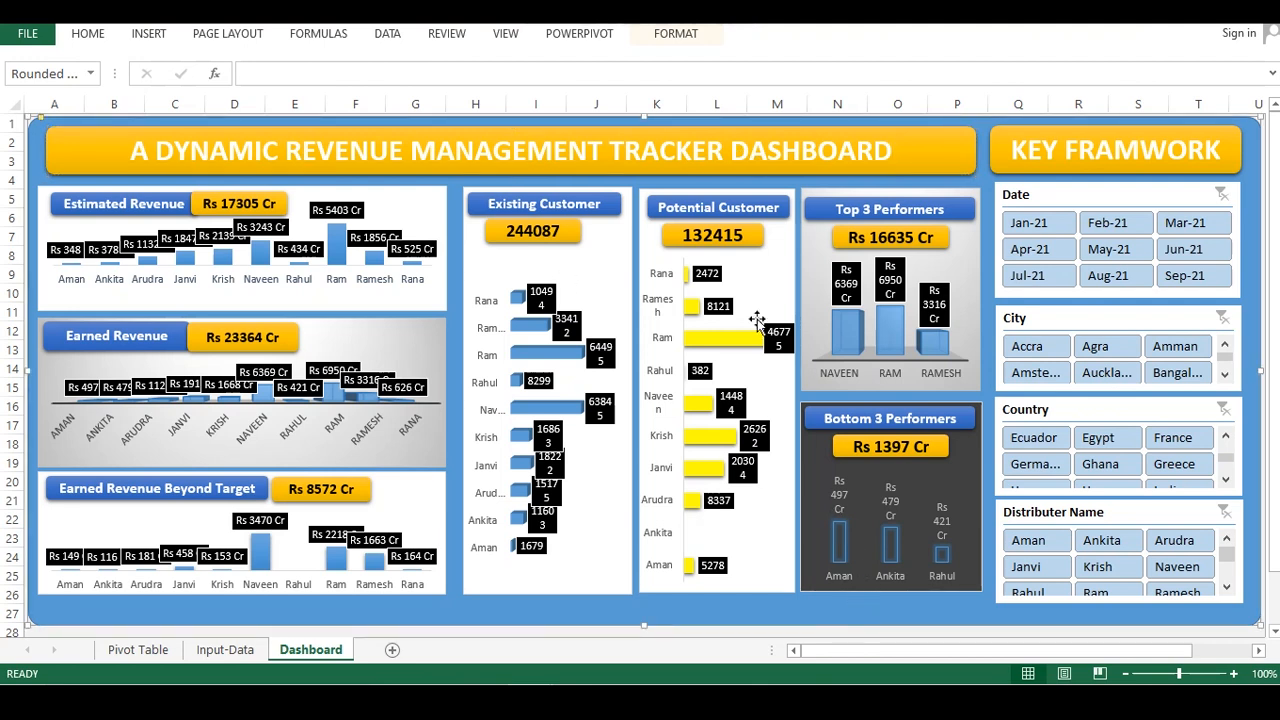
Extend the bottom edges of the Bottom 3 Performers, Potential Customer and Existing Customer panels so they line up
{"action": "scroll", "coordinate": [740, 290], "scroll_direction": "down", "scroll_amount": 3}
{"action": "left_click", "coordinate": [663, 514]}
{"action": "scroll", "coordinate": [688, 432], "scroll_direction": "up", "scroll_amount": 1}
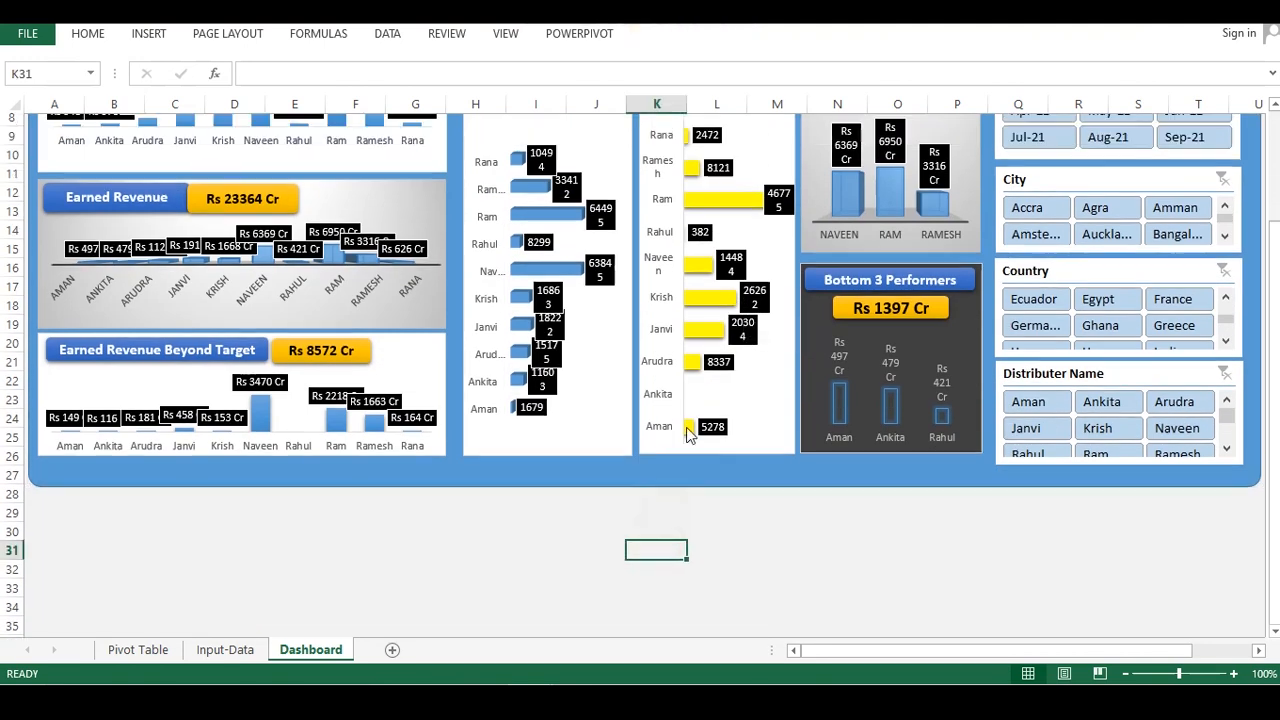
{"action": "scroll", "coordinate": [688, 432], "scroll_direction": "up", "scroll_amount": 2}
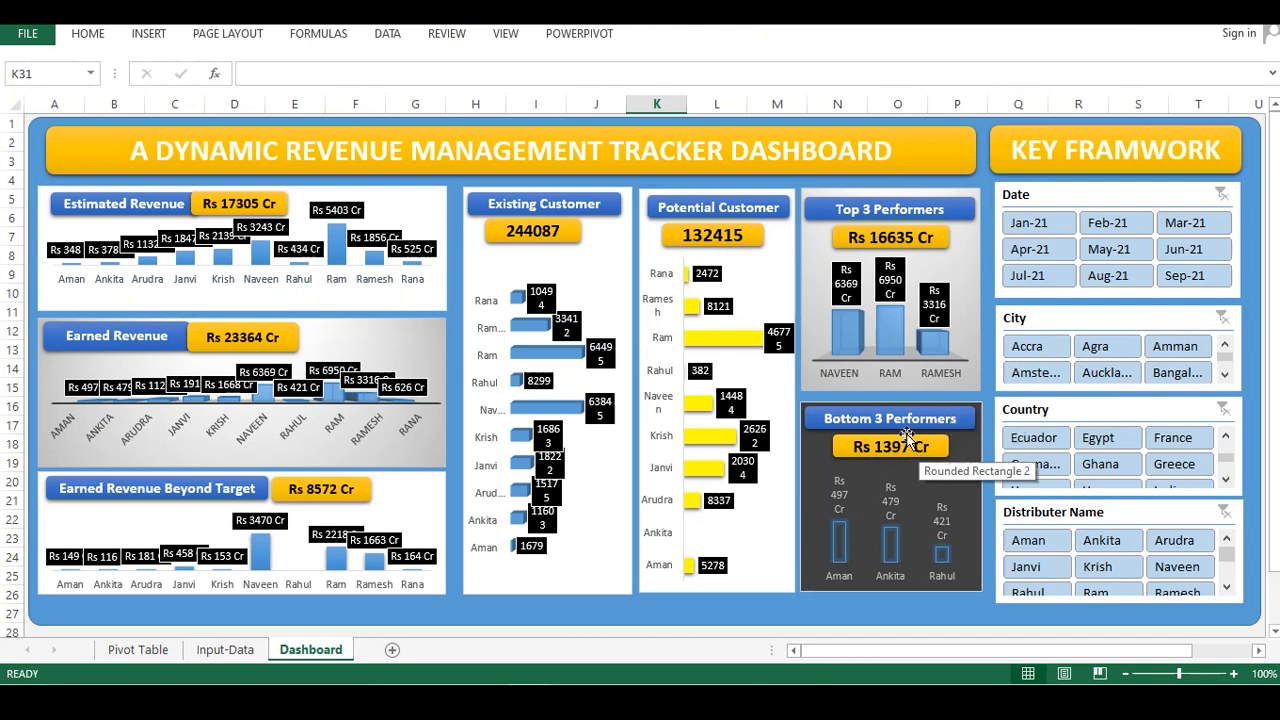
{"action": "left_click", "coordinate": [809, 606]}
{"action": "left_click", "coordinate": [884, 588]}
{"action": "left_click_drag", "start_coordinate": [890, 594], "coordinate": [890, 600]}
{"action": "left_click", "coordinate": [632, 604]}
{"action": "left_click", "coordinate": [670, 580]}
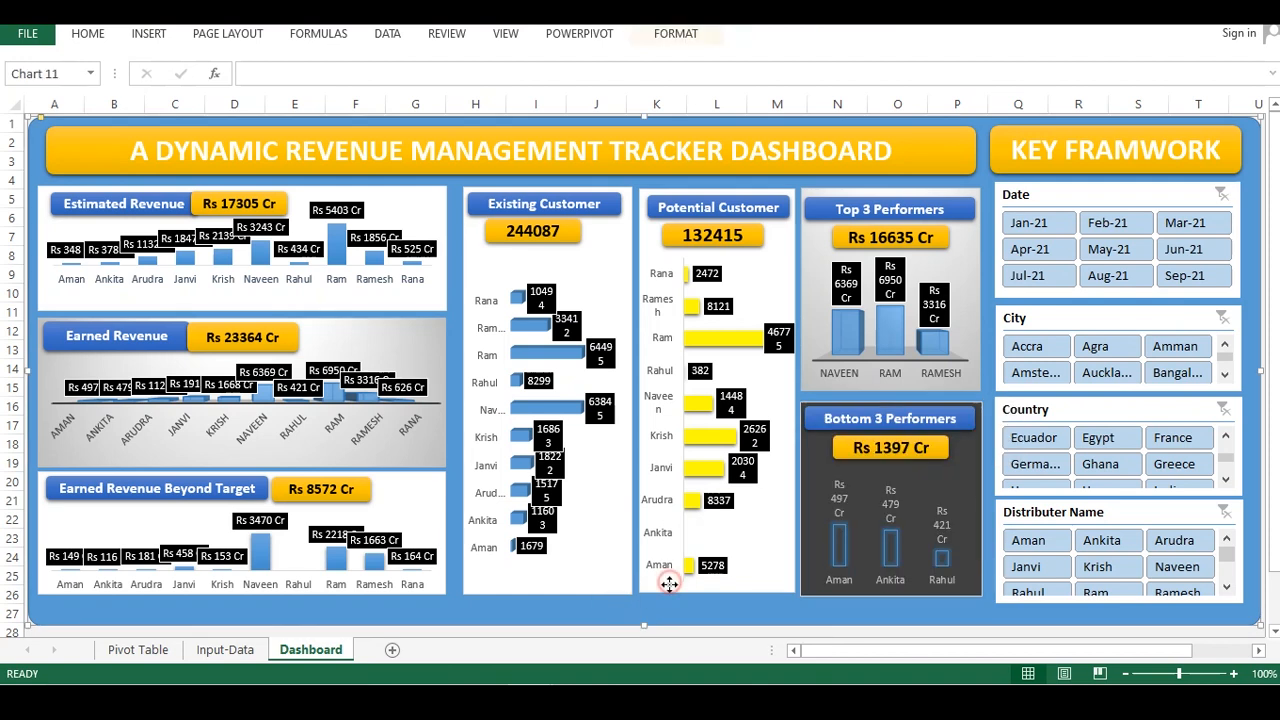
{"action": "left_click_drag", "start_coordinate": [714, 597], "coordinate": [716, 602]}
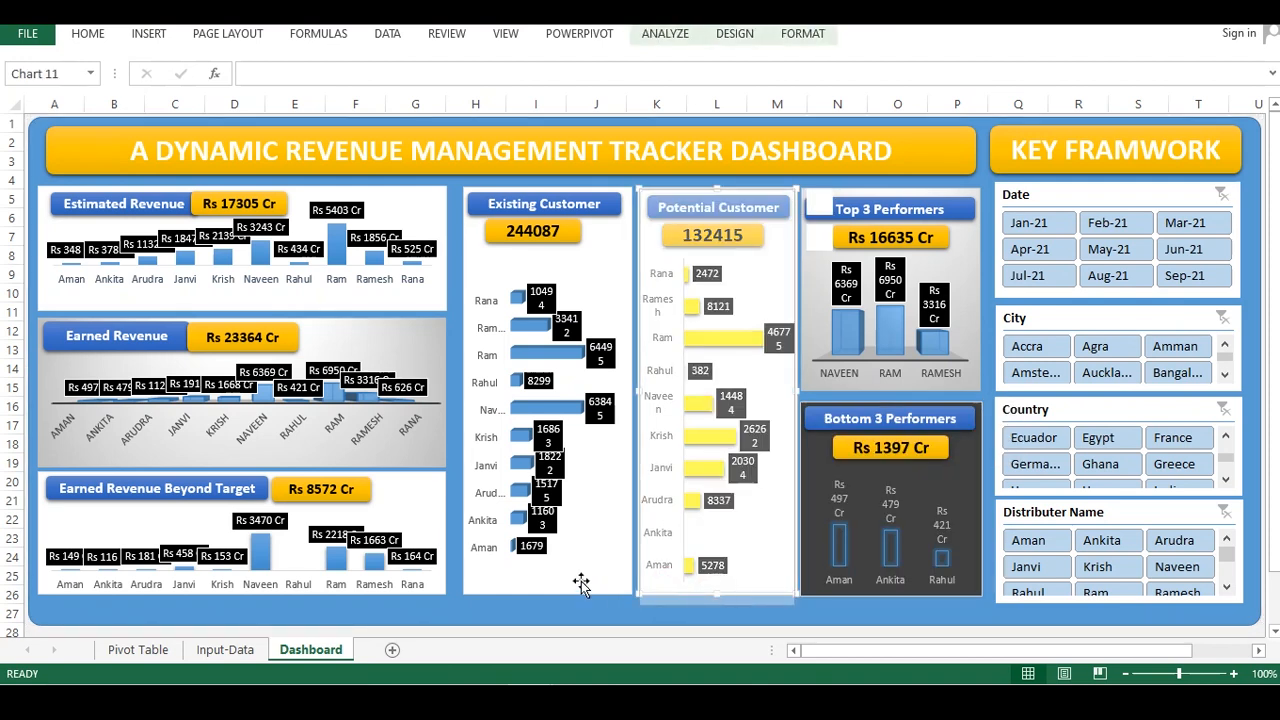
{"action": "left_click", "coordinate": [579, 592]}
{"action": "left_click_drag", "start_coordinate": [549, 596], "coordinate": [552, 605]}
{"action": "left_click", "coordinate": [726, 600]}
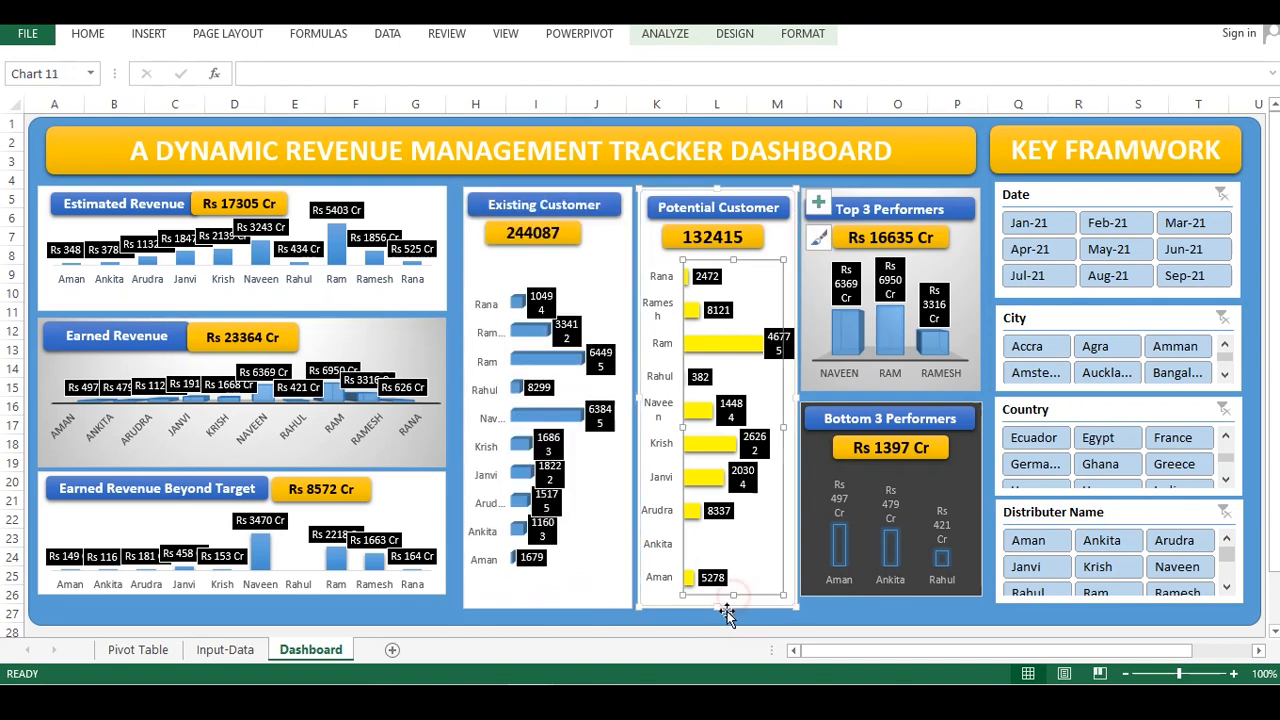
{"action": "left_click", "coordinate": [866, 588]}
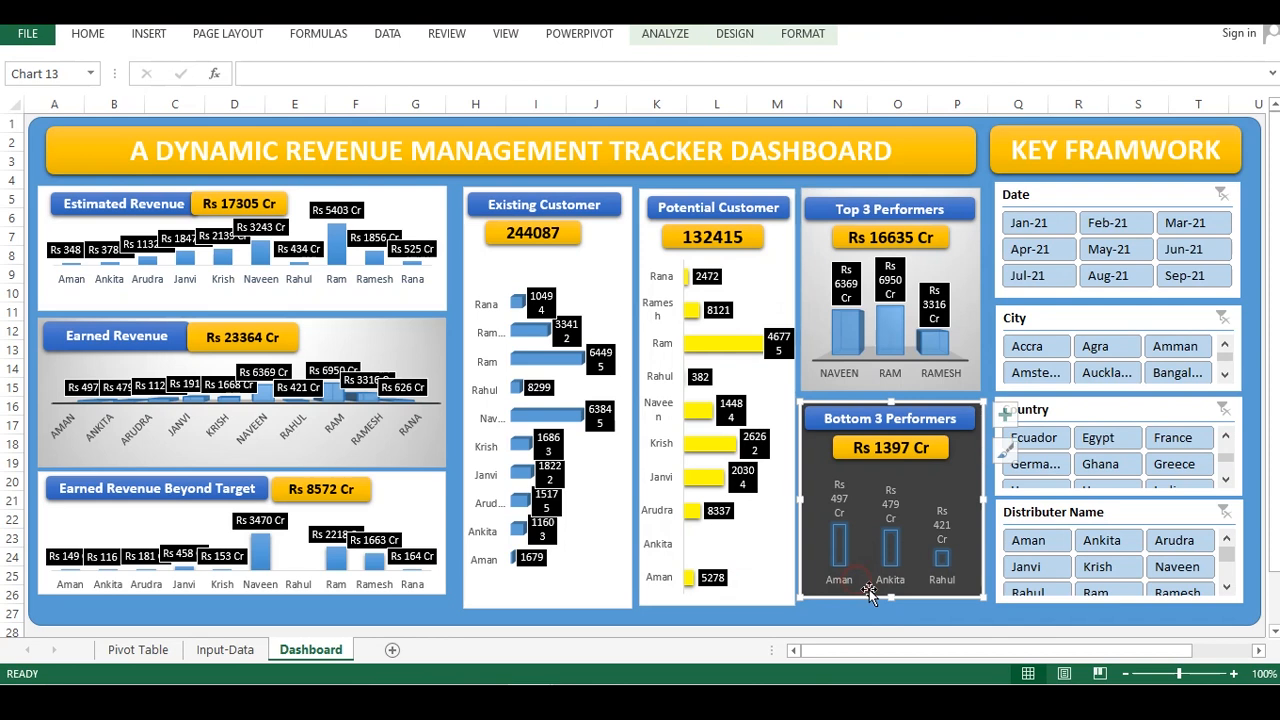
{"action": "left_click_drag", "start_coordinate": [892, 600], "coordinate": [892, 606]}
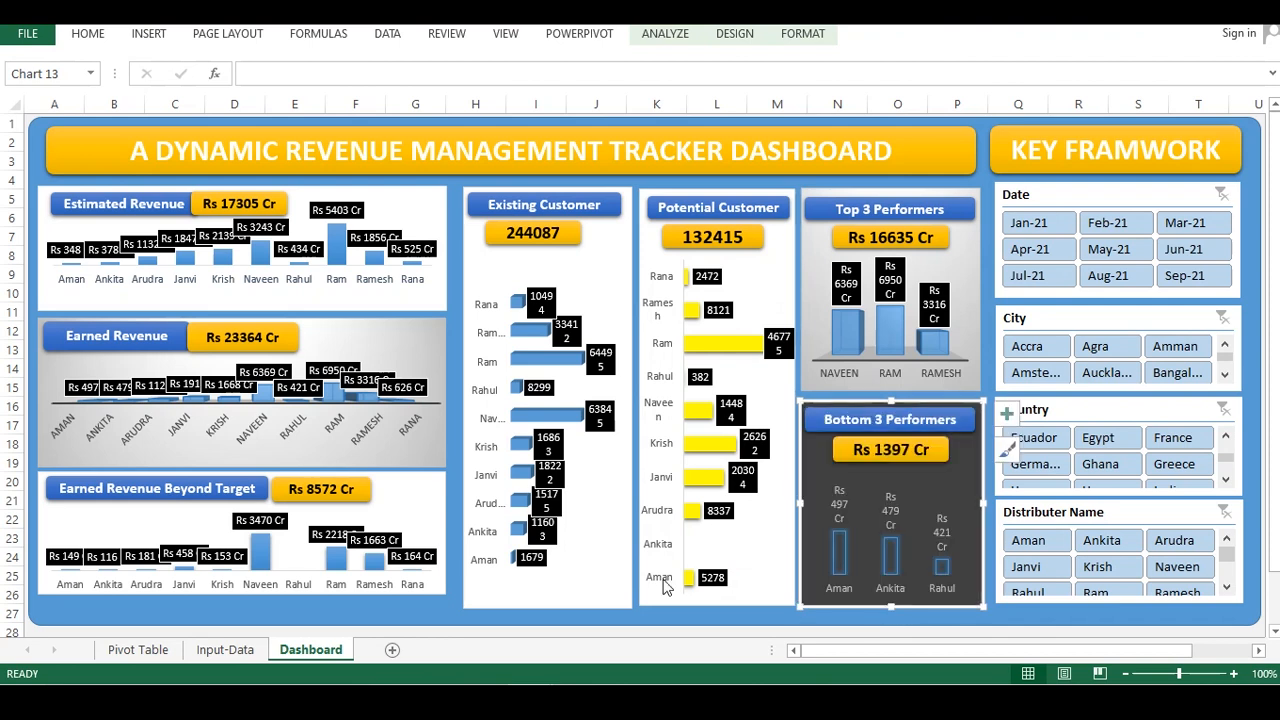
Extend the Earned Revenue Beyond Target chart panel downward to align with the other panels
{"action": "left_click", "coordinate": [408, 584]}
{"action": "left_click", "coordinate": [243, 601]}
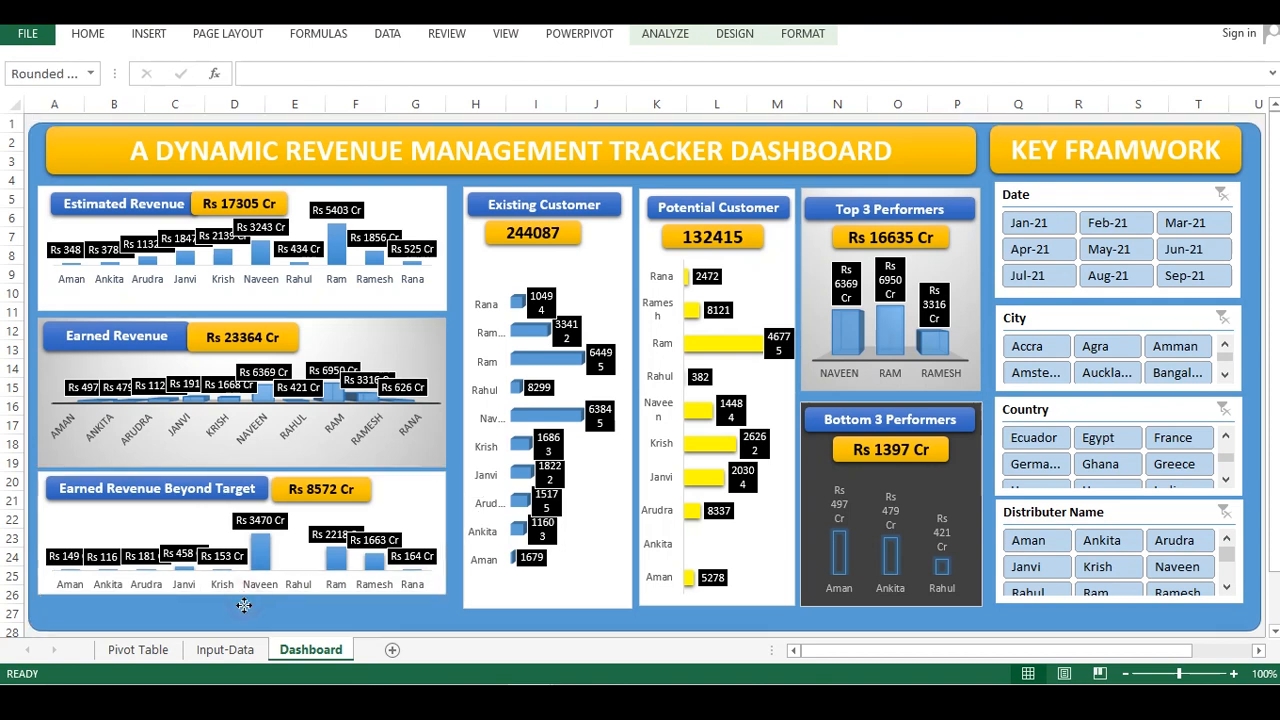
{"action": "left_click", "coordinate": [250, 589]}
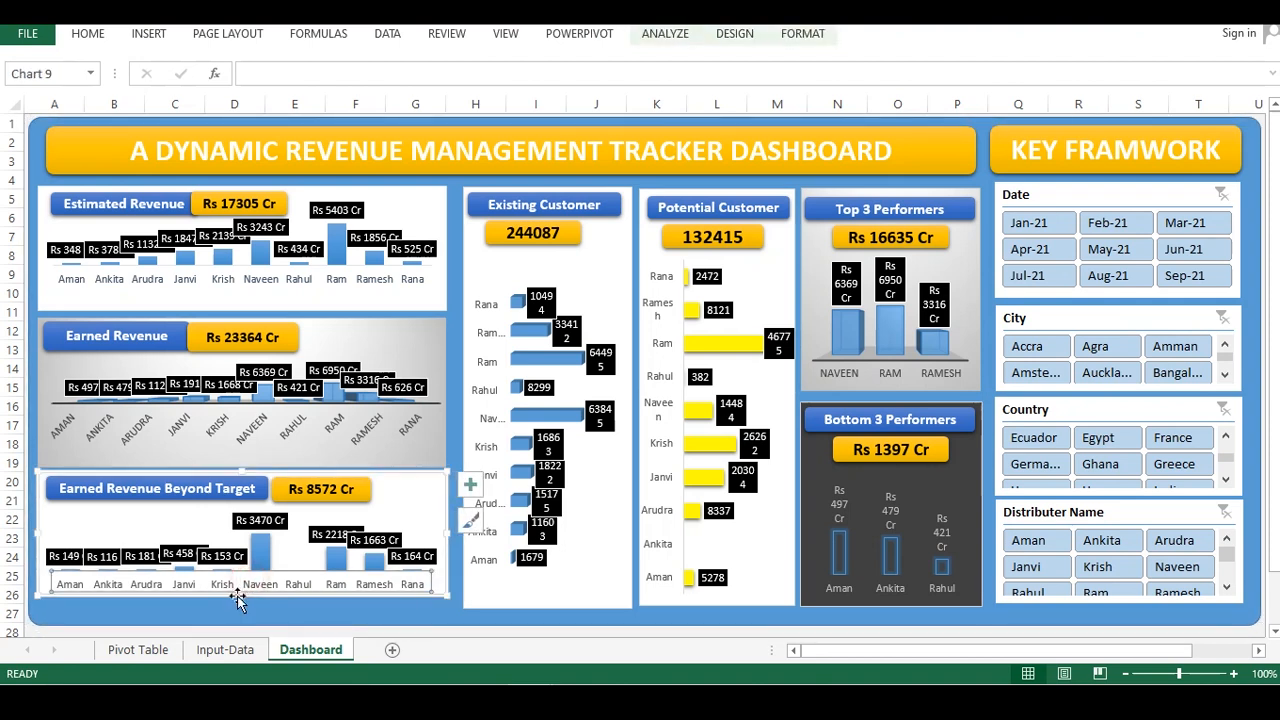
{"action": "left_click_drag", "start_coordinate": [240, 594], "coordinate": [240, 609]}
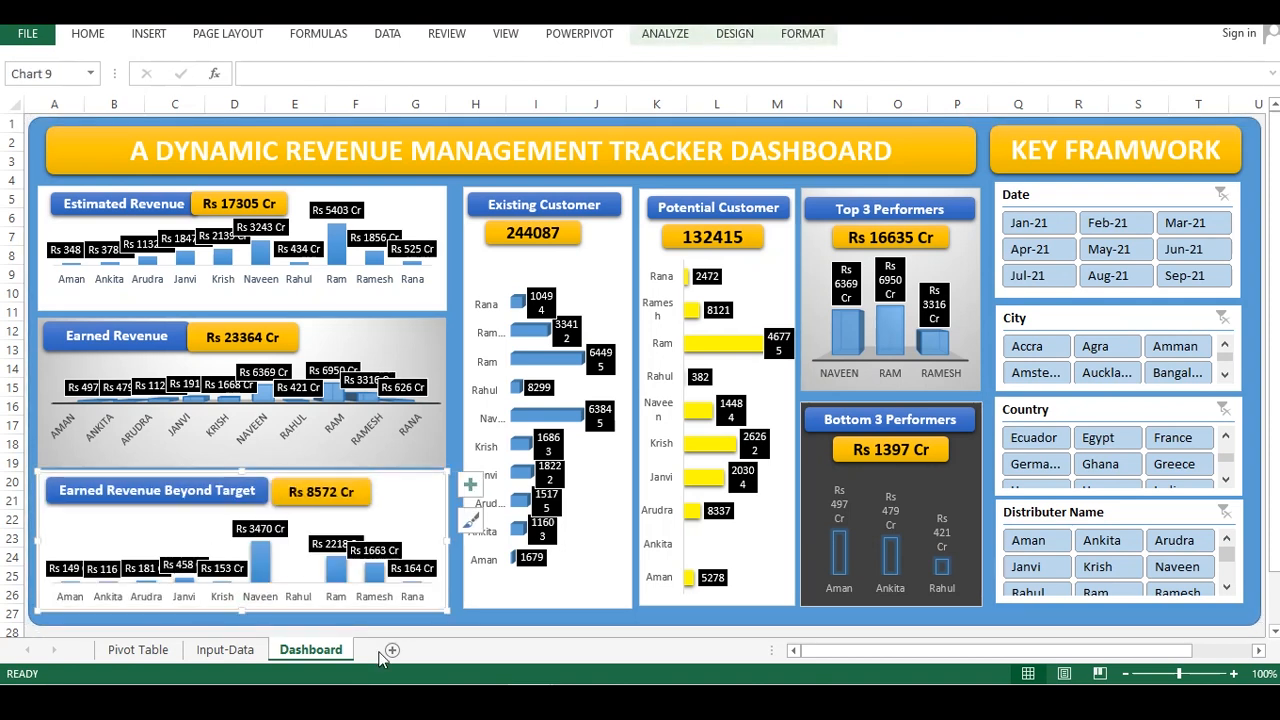
Filter the dashboard to Jan-21 with the Date slicer
{"action": "scroll", "coordinate": [516, 584], "scroll_direction": "down", "scroll_amount": 1}
{"action": "scroll", "coordinate": [516, 583], "scroll_direction": "down", "scroll_amount": 1}
{"action": "left_click", "coordinate": [516, 584]}
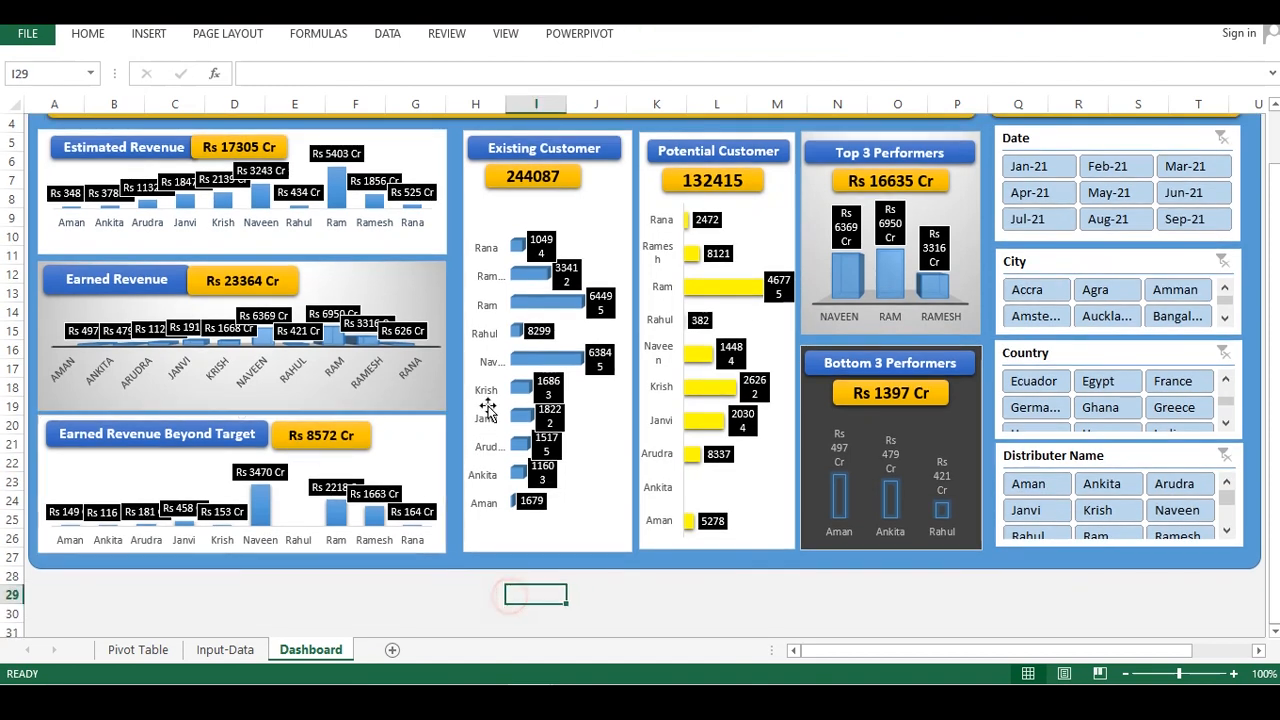
{"action": "scroll", "coordinate": [443, 349], "scroll_direction": "up", "scroll_amount": 1}
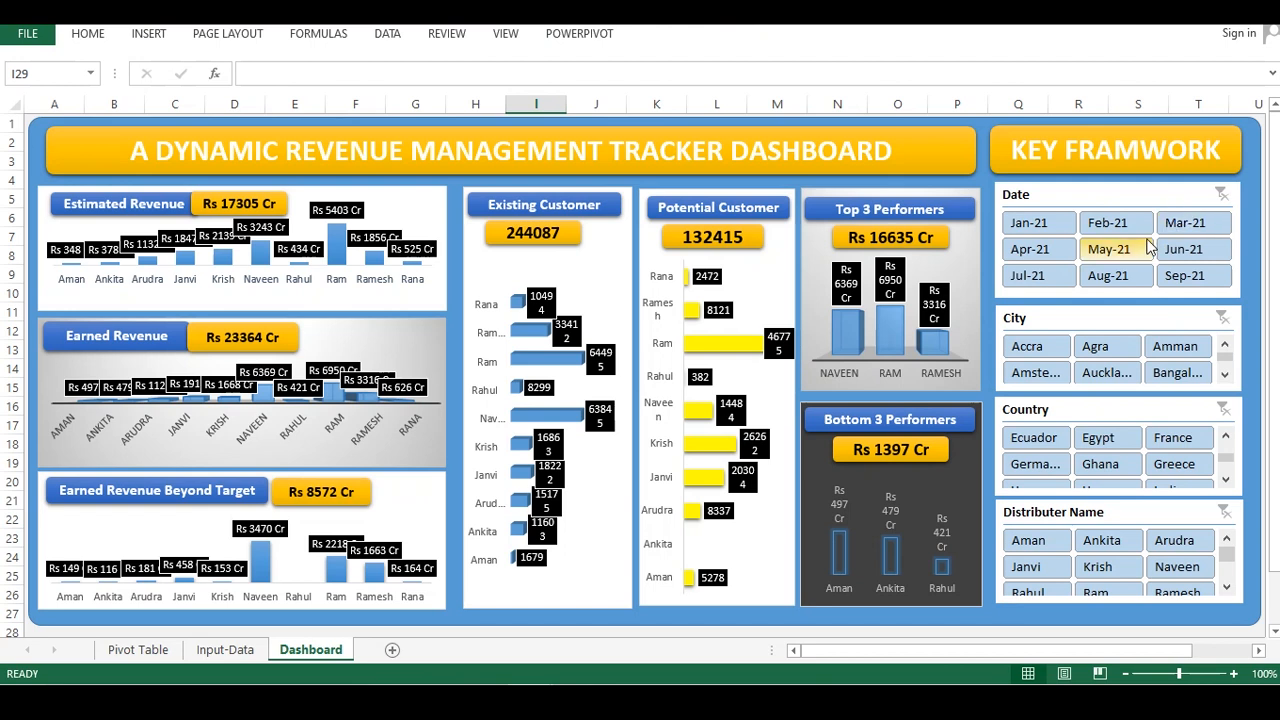
{"action": "left_click", "coordinate": [1036, 230]}
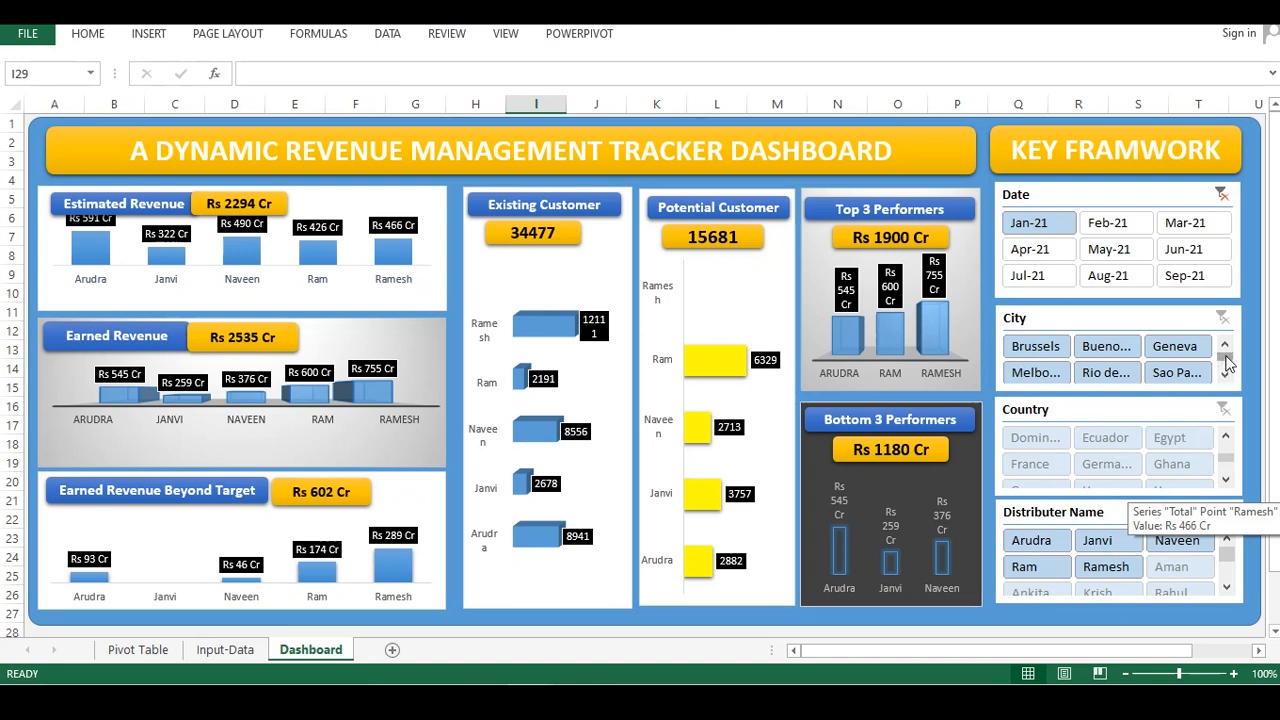
Scroll through the City and Country slicer items to review the filtered options
{"action": "left_click_drag", "start_coordinate": [1228, 364], "coordinate": [1230, 382]}
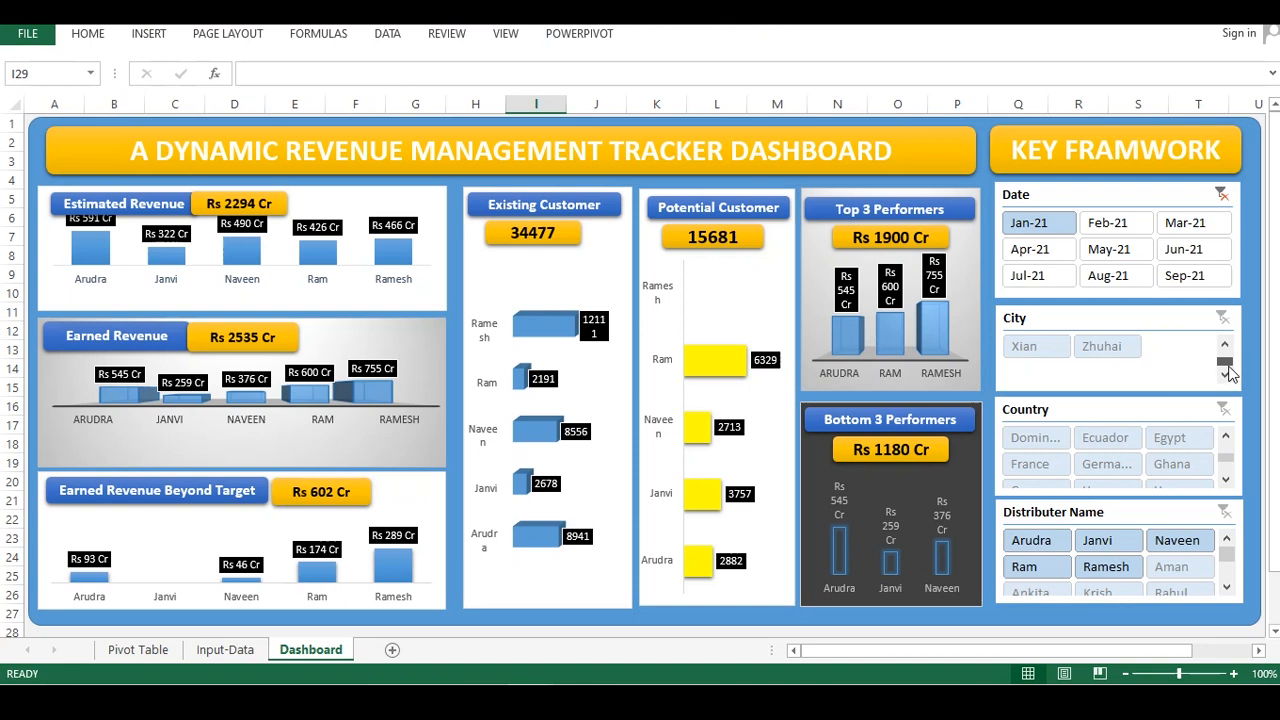
{"action": "left_click_drag", "start_coordinate": [1228, 366], "coordinate": [1226, 352]}
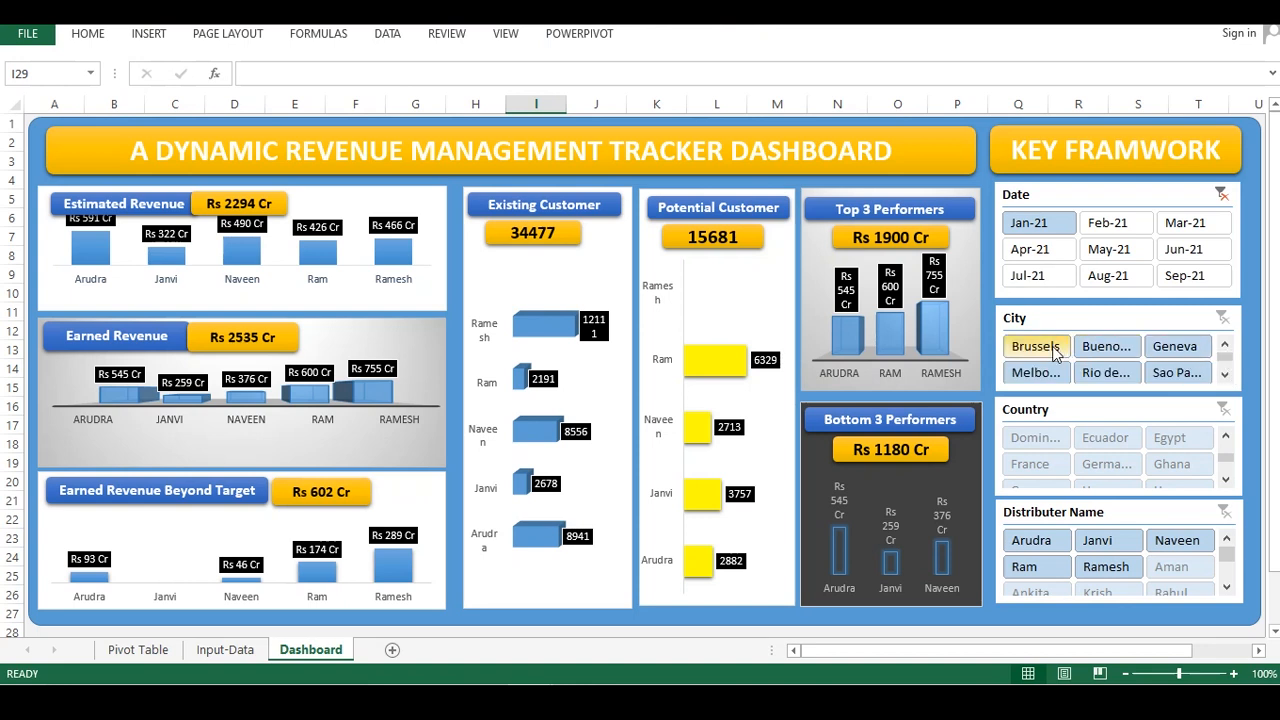
{"action": "left_click_drag", "start_coordinate": [1226, 356], "coordinate": [1230, 376]}
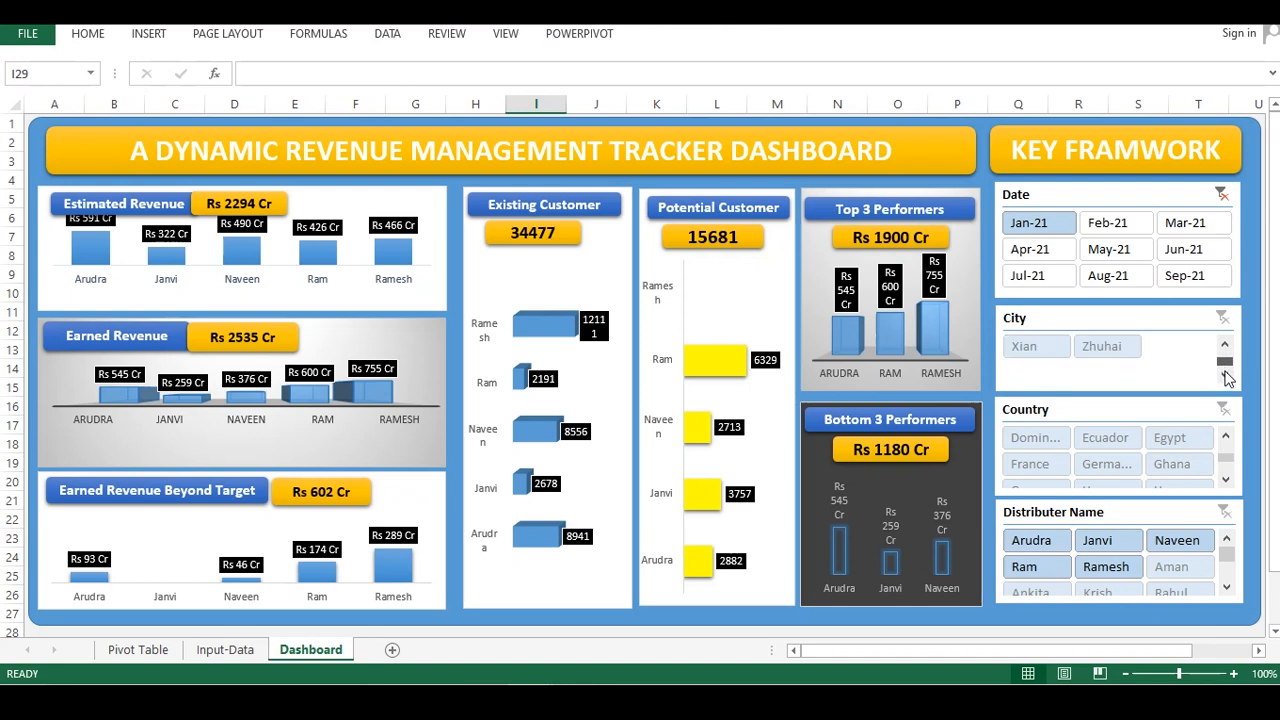
{"action": "scroll", "coordinate": [1233, 460], "scroll_direction": "down", "scroll_amount": 5}
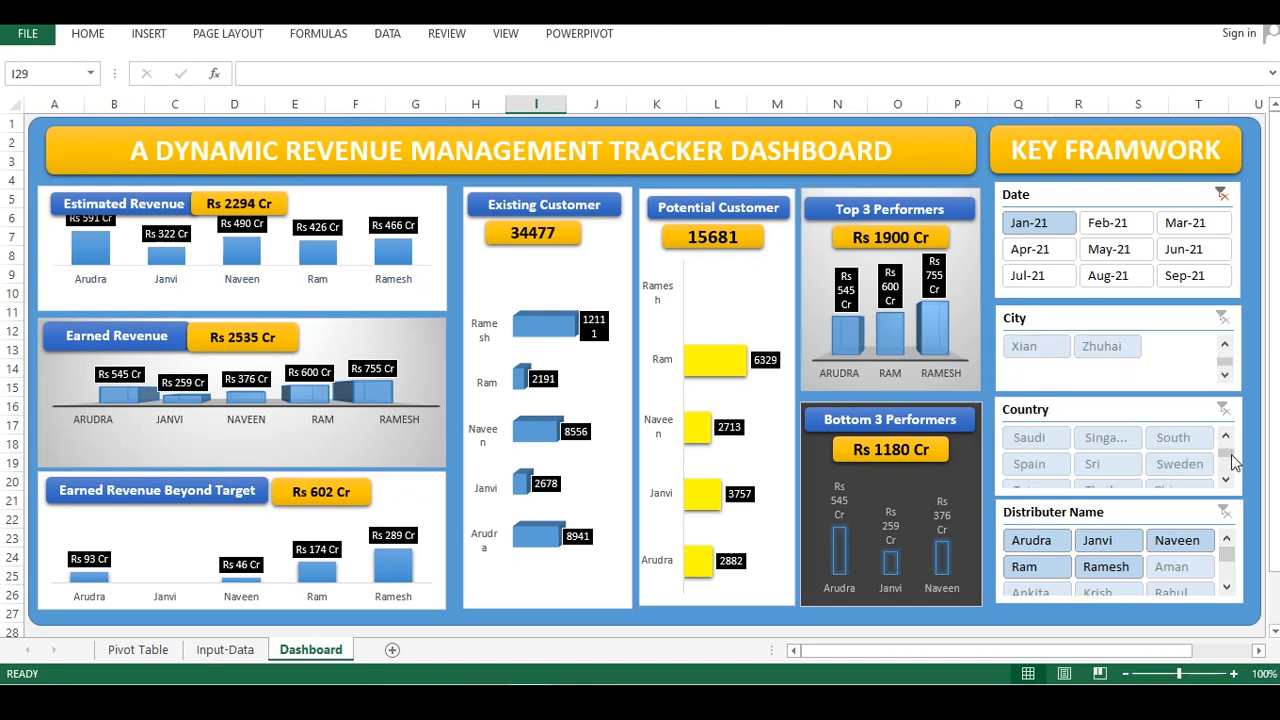
{"action": "mouse_move", "coordinate": [1230, 461]}
{"action": "left_mouse_down"}
{"action": "mouse_move", "coordinate": [1228, 481]}
{"action": "mouse_move", "coordinate": [1228, 445]}
{"action": "mouse_move", "coordinate": [1230, 484]}
{"action": "mouse_move", "coordinate": [1227, 466]}
{"action": "left_mouse_up"}
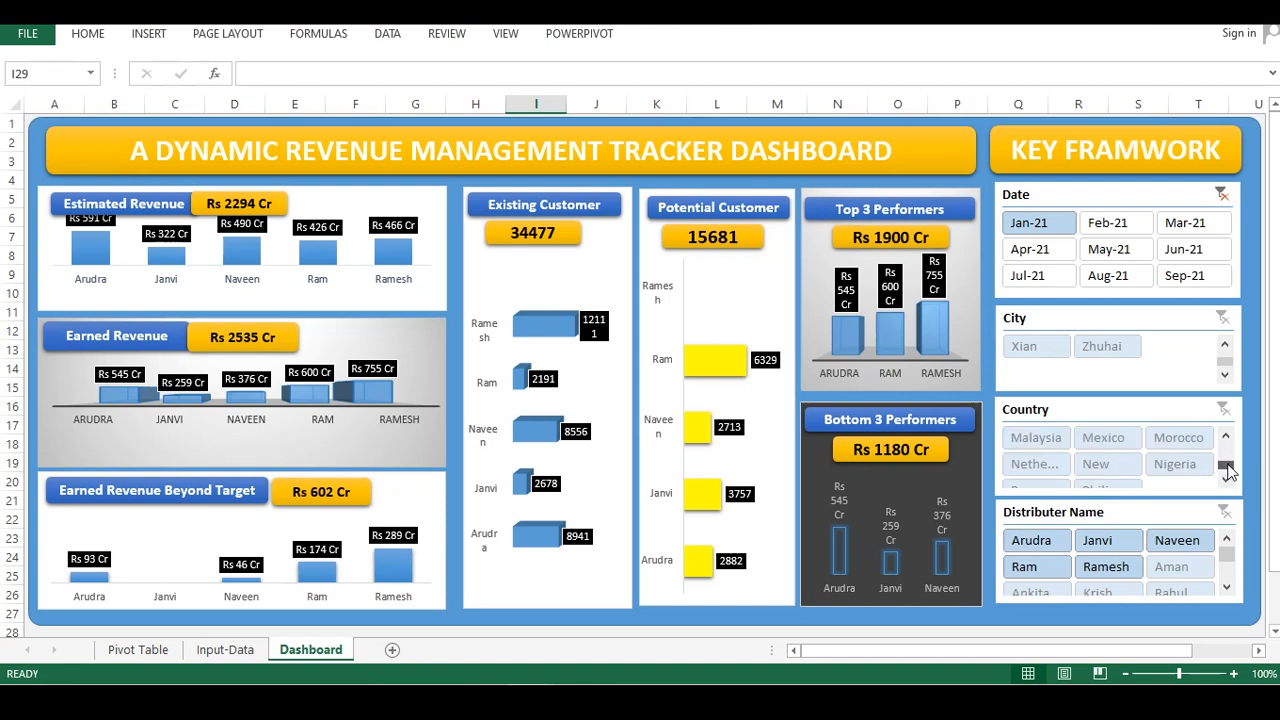
{"action": "scroll", "coordinate": [1228, 470], "scroll_direction": "up", "scroll_amount": 5}
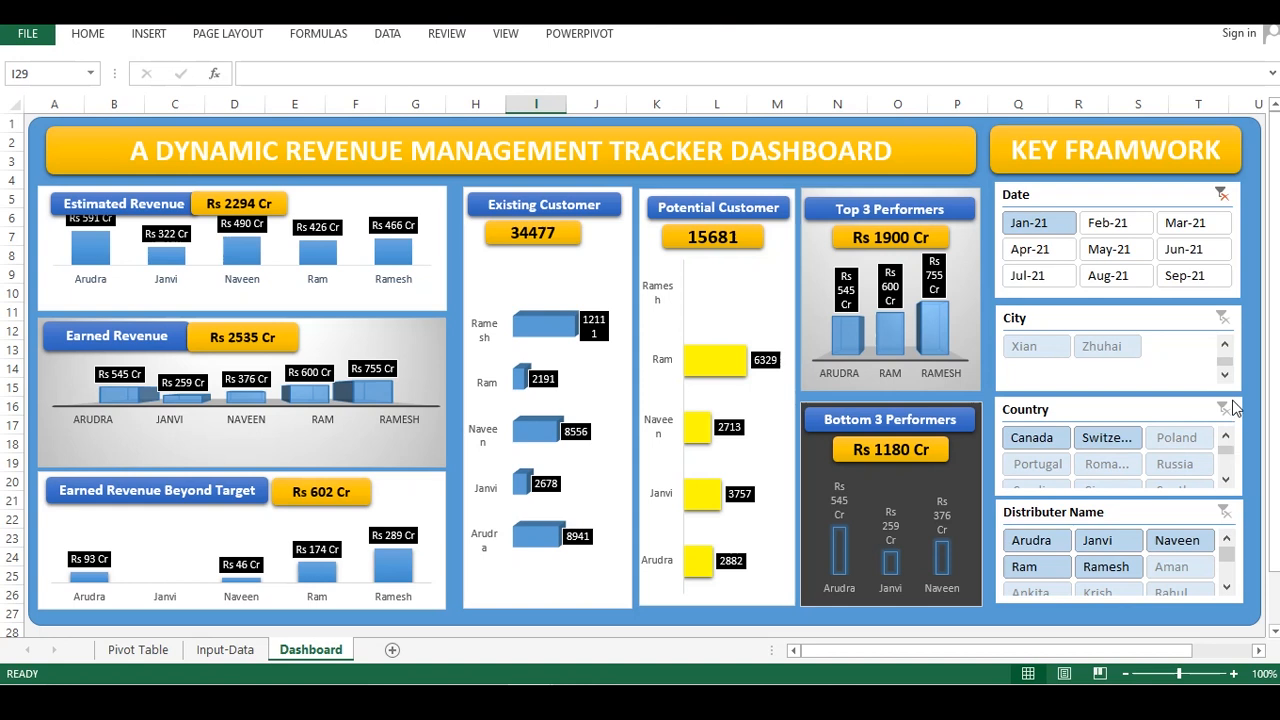
Scroll the City and Distributer Name slicers, then clear the Date slicer filter
{"action": "scroll", "coordinate": [1228, 368], "scroll_direction": "up", "scroll_amount": 2}
{"action": "left_click_drag", "start_coordinate": [1226, 361], "coordinate": [1226, 366]}
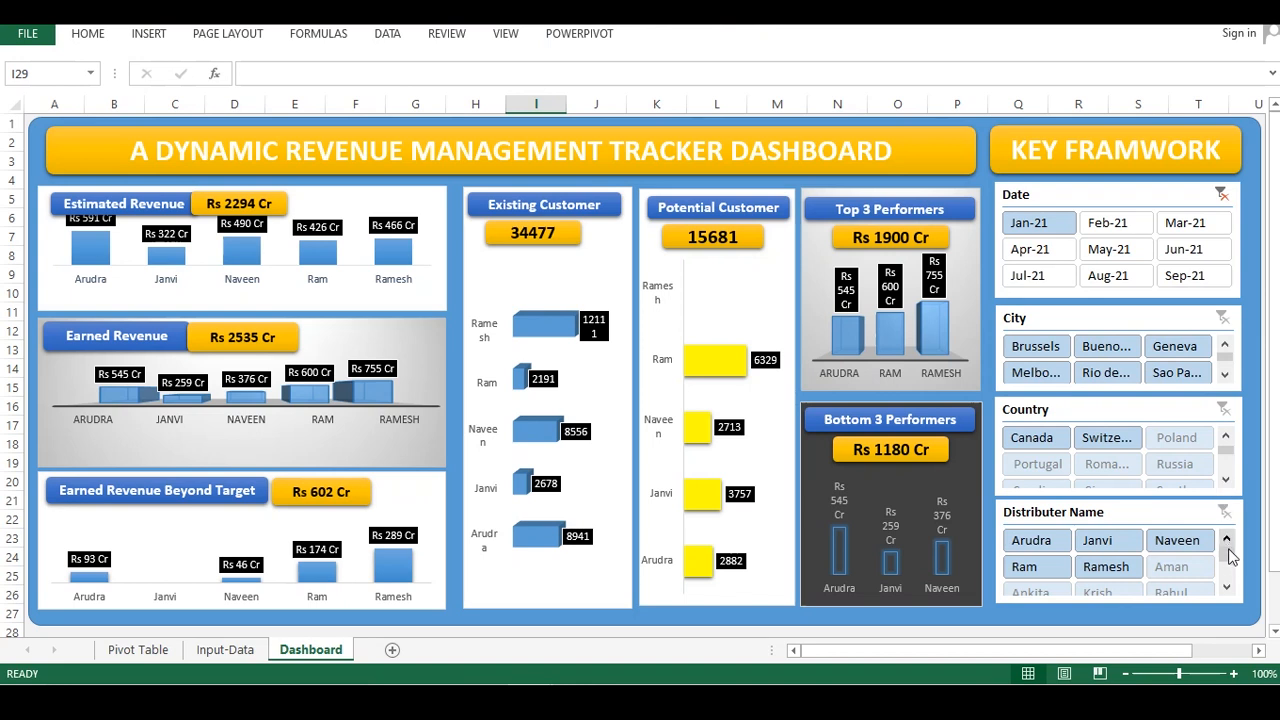
{"action": "mouse_move", "coordinate": [1231, 552]}
{"action": "left_mouse_down"}
{"action": "mouse_move", "coordinate": [1231, 568]}
{"action": "mouse_move", "coordinate": [1230, 552]}
{"action": "left_mouse_up"}
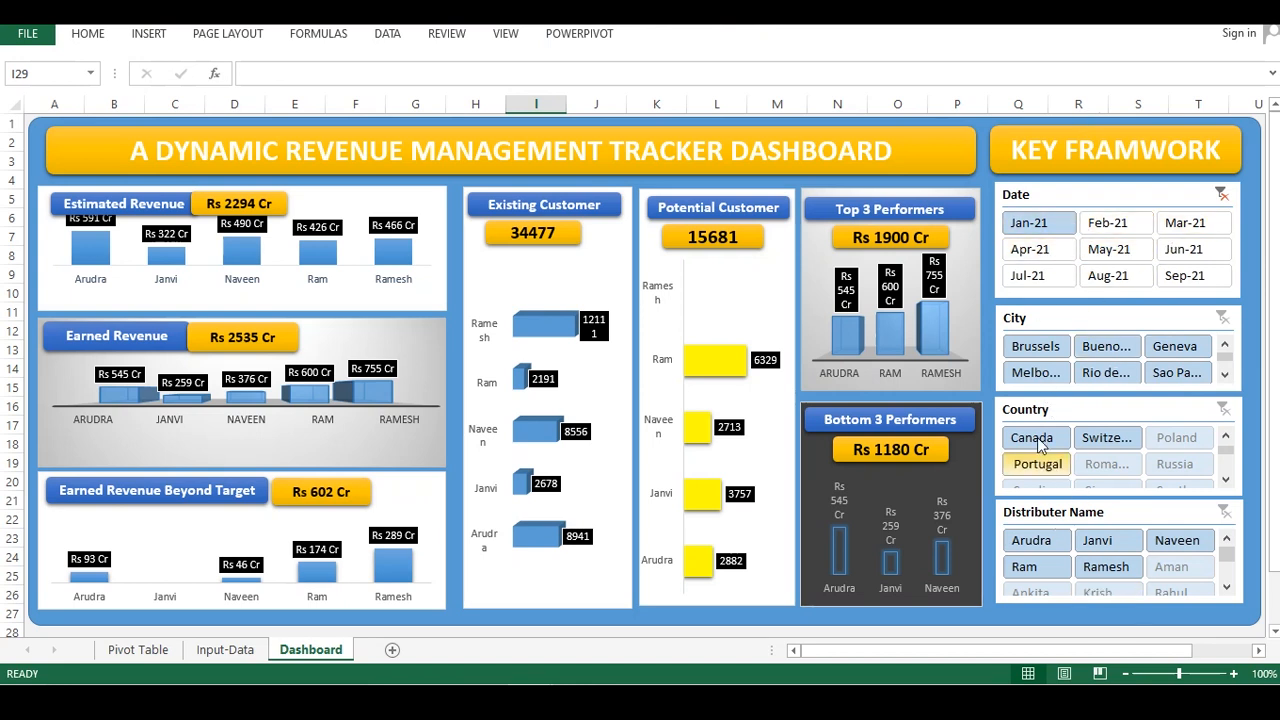
{"action": "left_click", "coordinate": [1222, 195]}
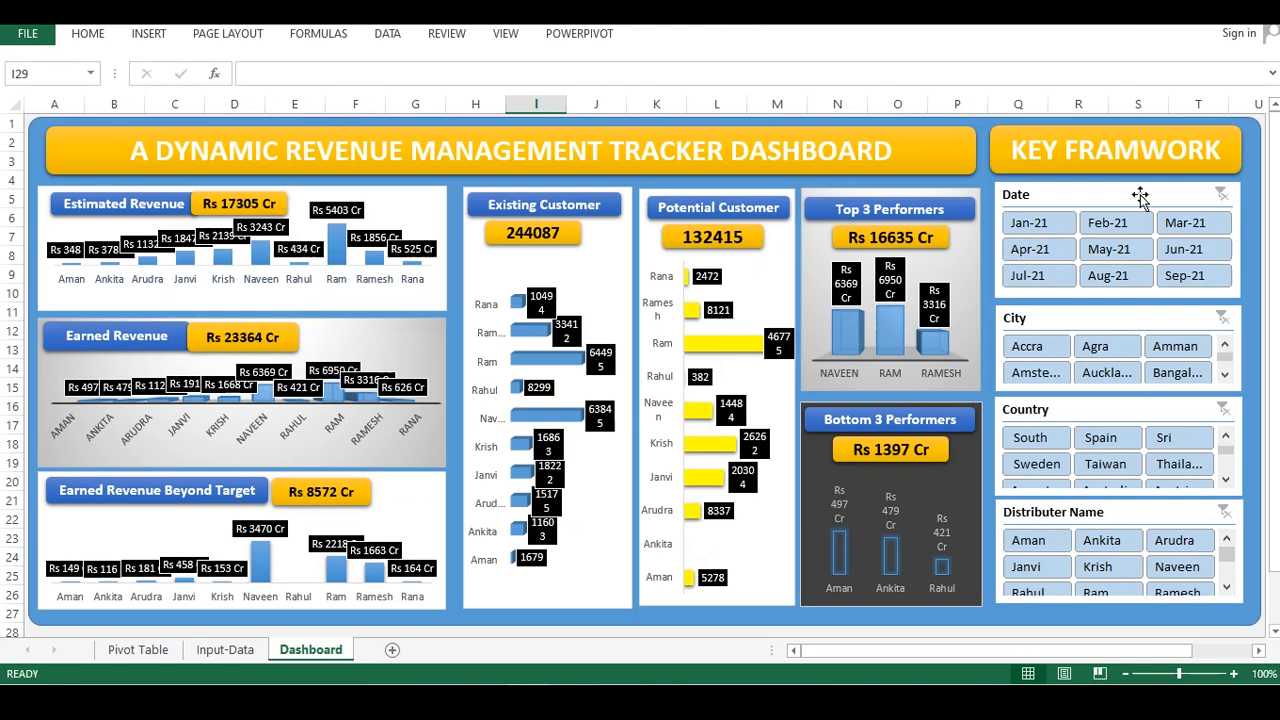
Set the Date slicer to hide items with no data
{"action": "right_click", "coordinate": [1140, 196]}
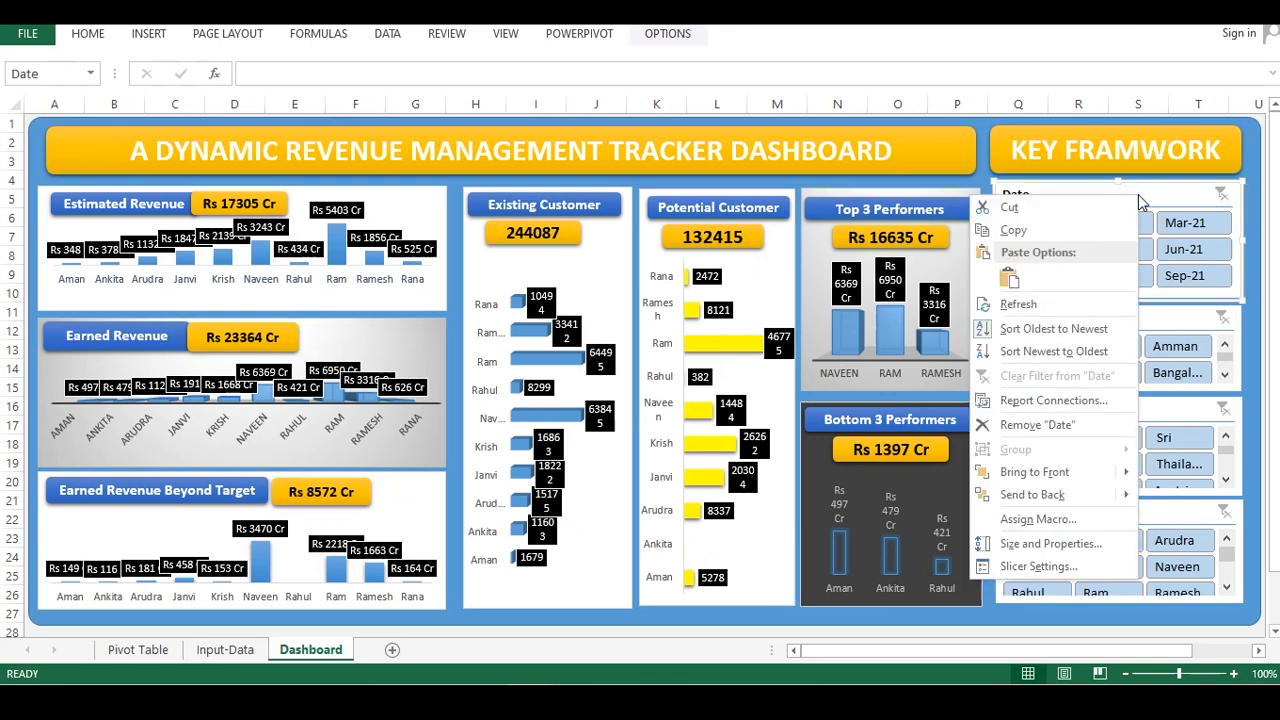
{"action": "left_click", "coordinate": [1034, 568]}
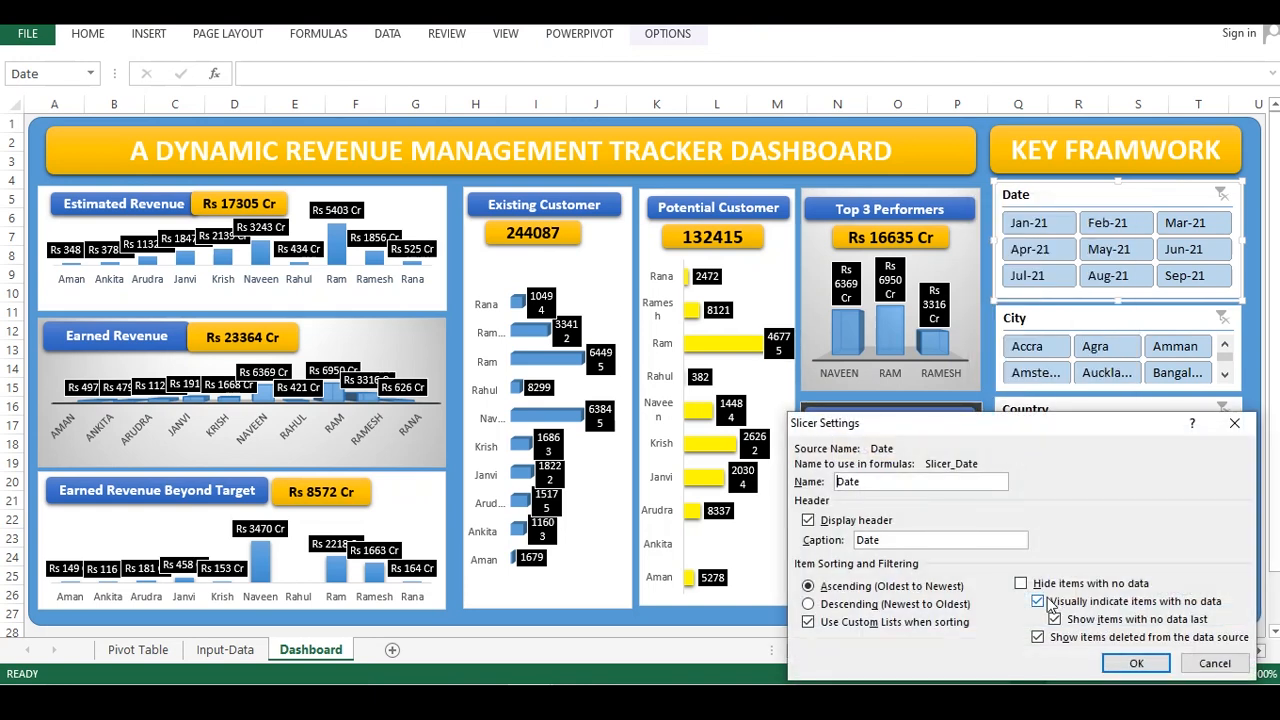
{"action": "left_click", "coordinate": [1021, 584]}
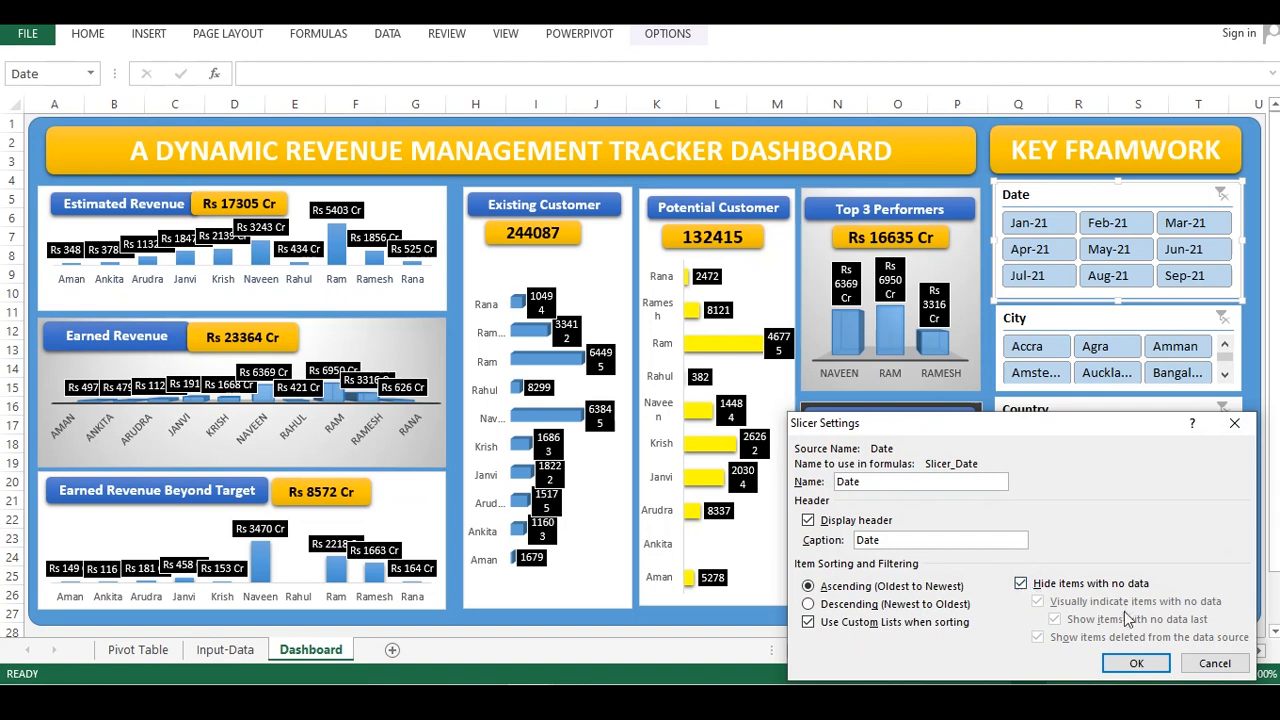
{"action": "left_click", "coordinate": [1133, 664]}
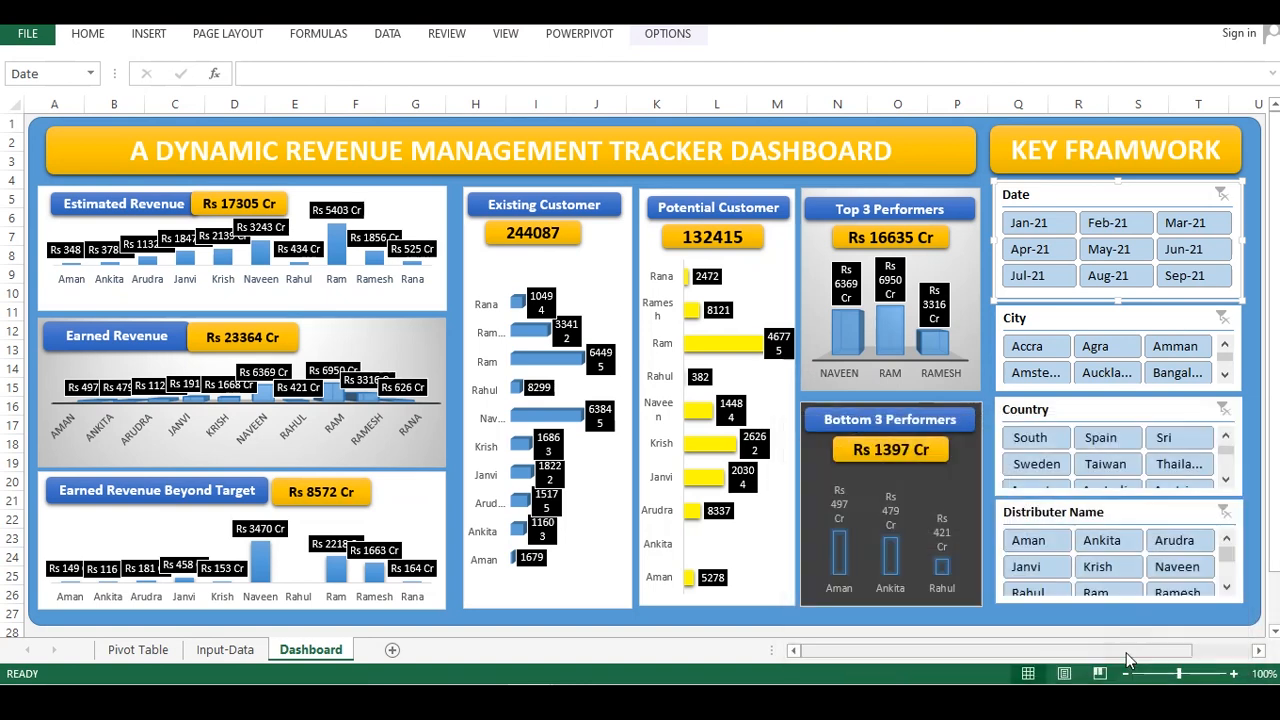
Set the City slicer to hide items with no data
{"action": "left_click", "coordinate": [1143, 318]}
{"action": "right_click", "coordinate": [1143, 318]}
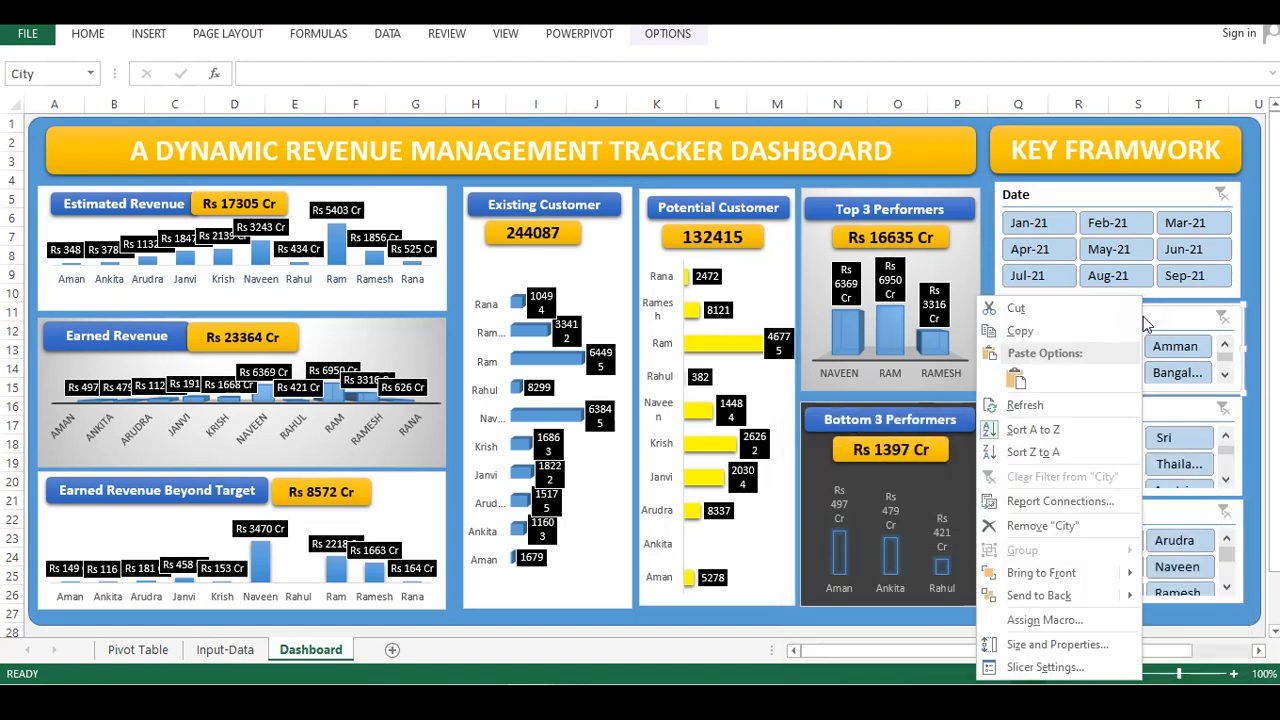
{"action": "left_click", "coordinate": [1054, 666]}
{"action": "left_click", "coordinate": [1040, 581]}
{"action": "left_click", "coordinate": [1145, 664]}
Set the Distributer Name slicer to hide items with no data
{"action": "left_click", "coordinate": [1090, 510]}
{"action": "right_click", "coordinate": [1090, 512]}
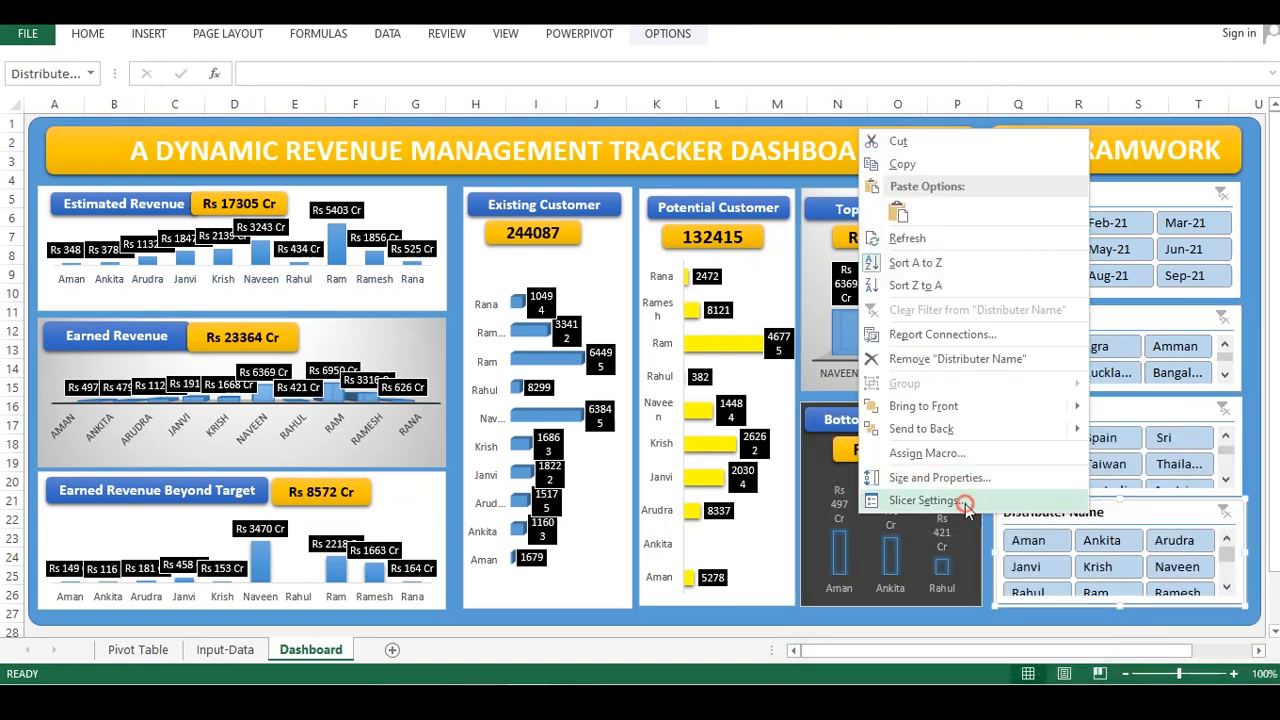
{"action": "left_click", "coordinate": [963, 500]}
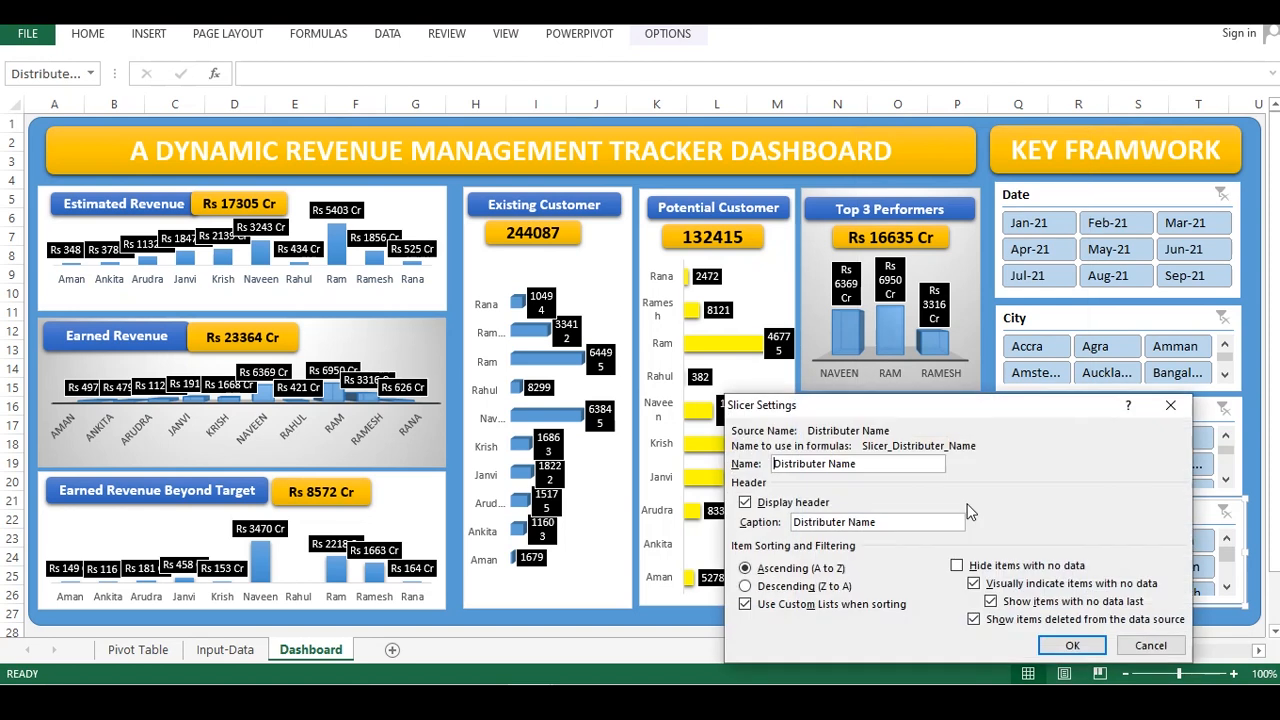
{"action": "left_click", "coordinate": [956, 565]}
{"action": "left_click", "coordinate": [1072, 645]}
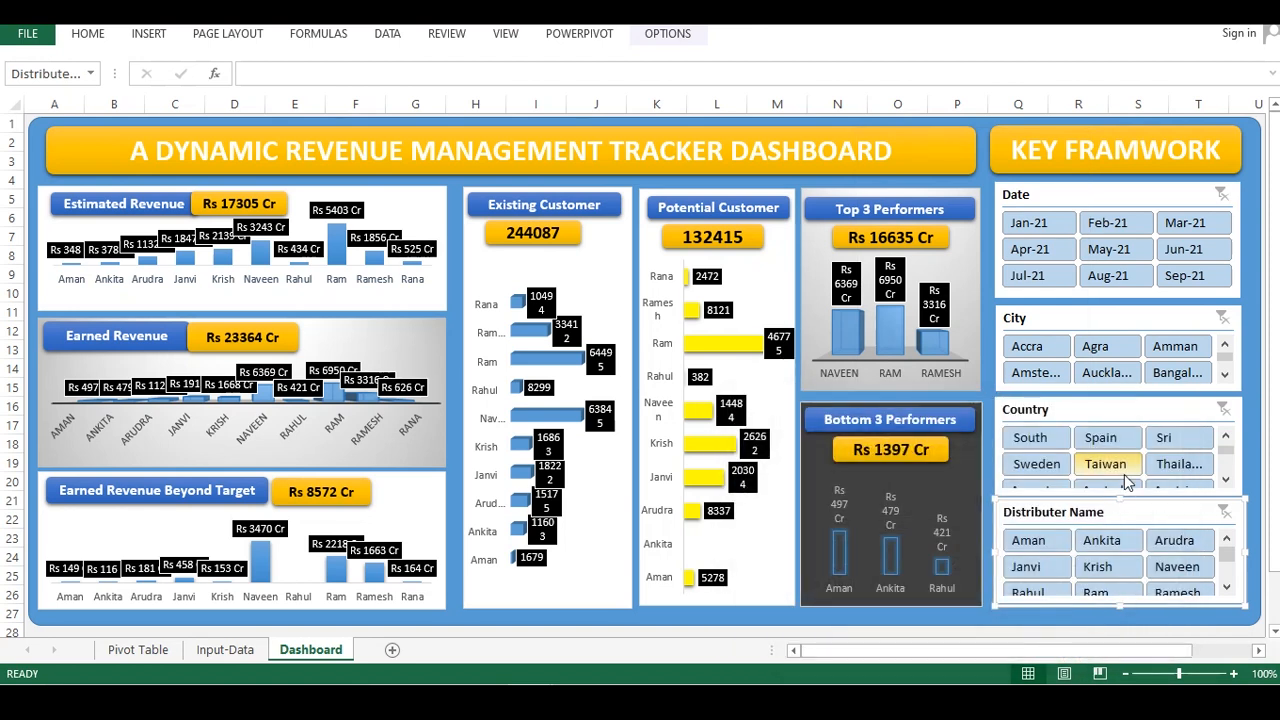
{"action": "left_click", "coordinate": [1105, 408]}
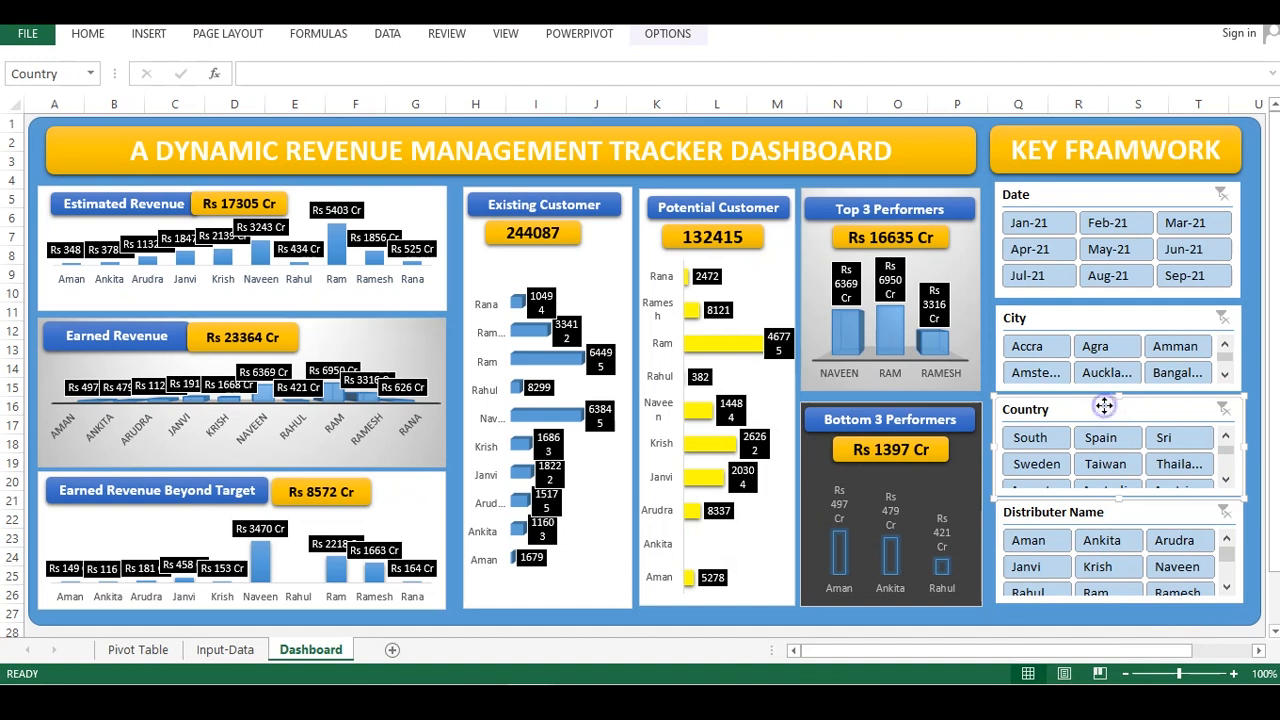
{"action": "right_click", "coordinate": [1105, 405]}
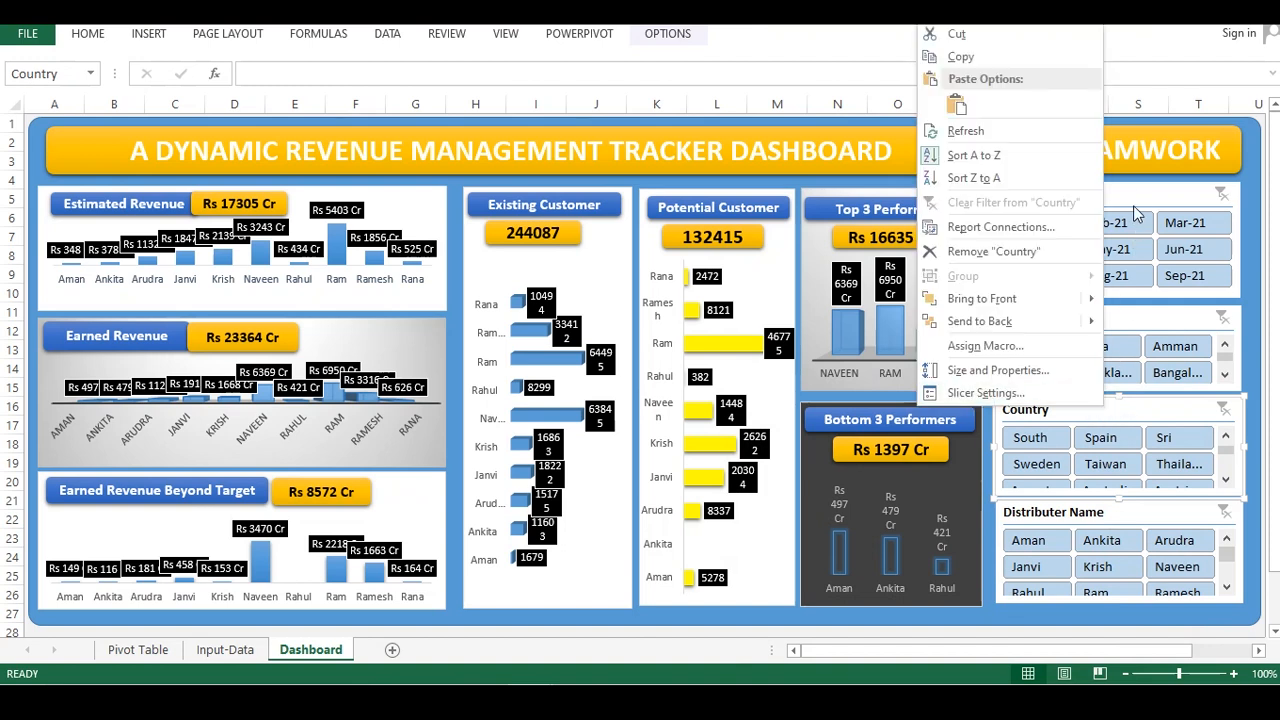
{"action": "left_click", "coordinate": [1133, 189]}
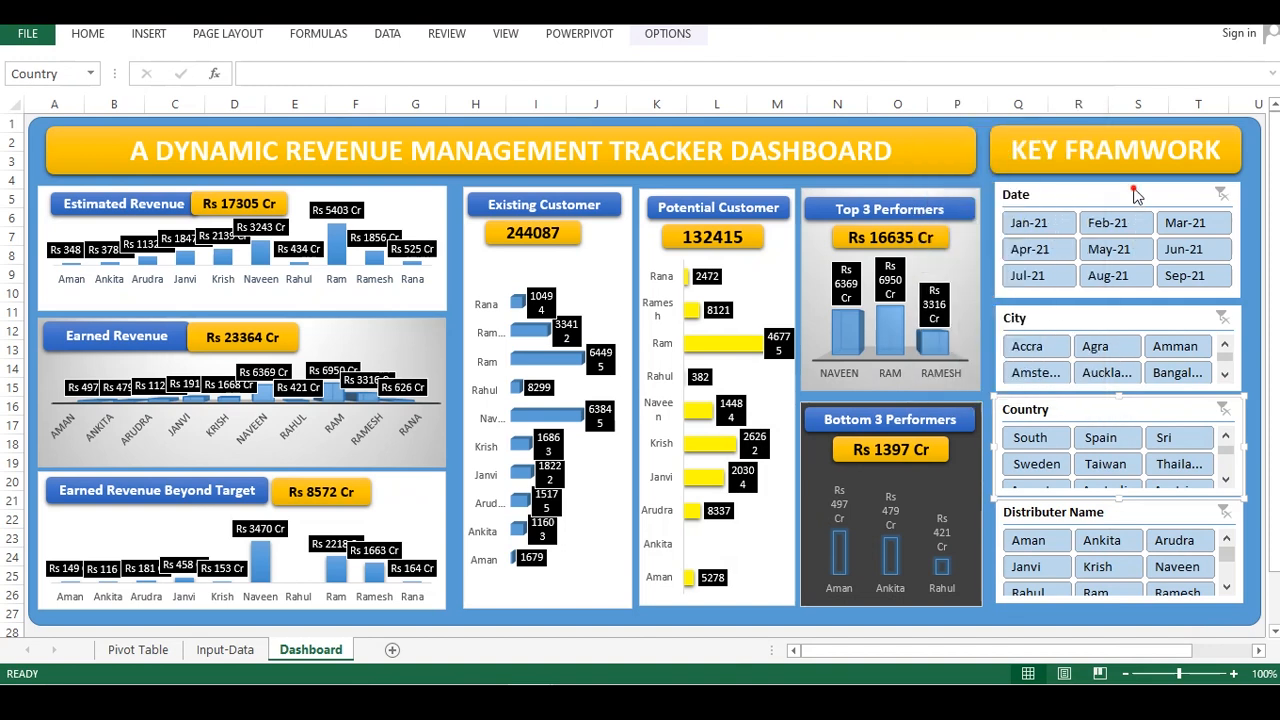
Filter the dashboard to Jan-21 with the Date slicer
{"action": "left_click", "coordinate": [1051, 317]}
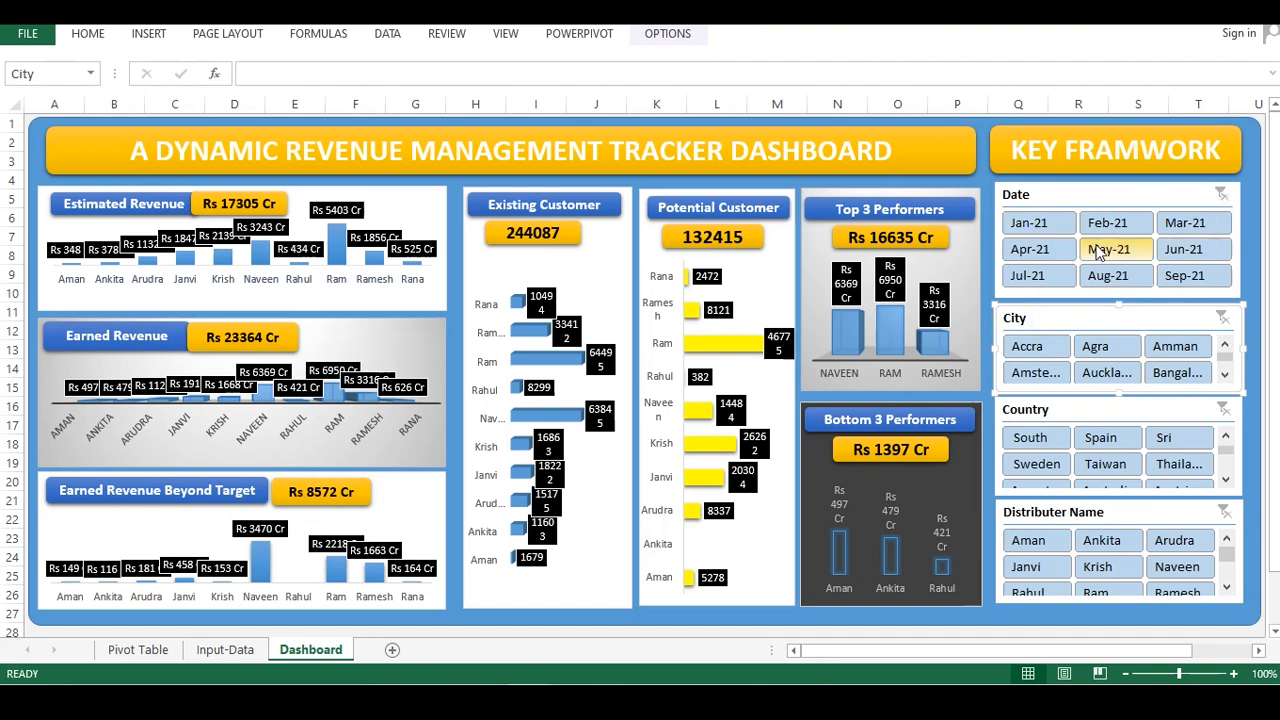
{"action": "left_click", "coordinate": [1052, 225]}
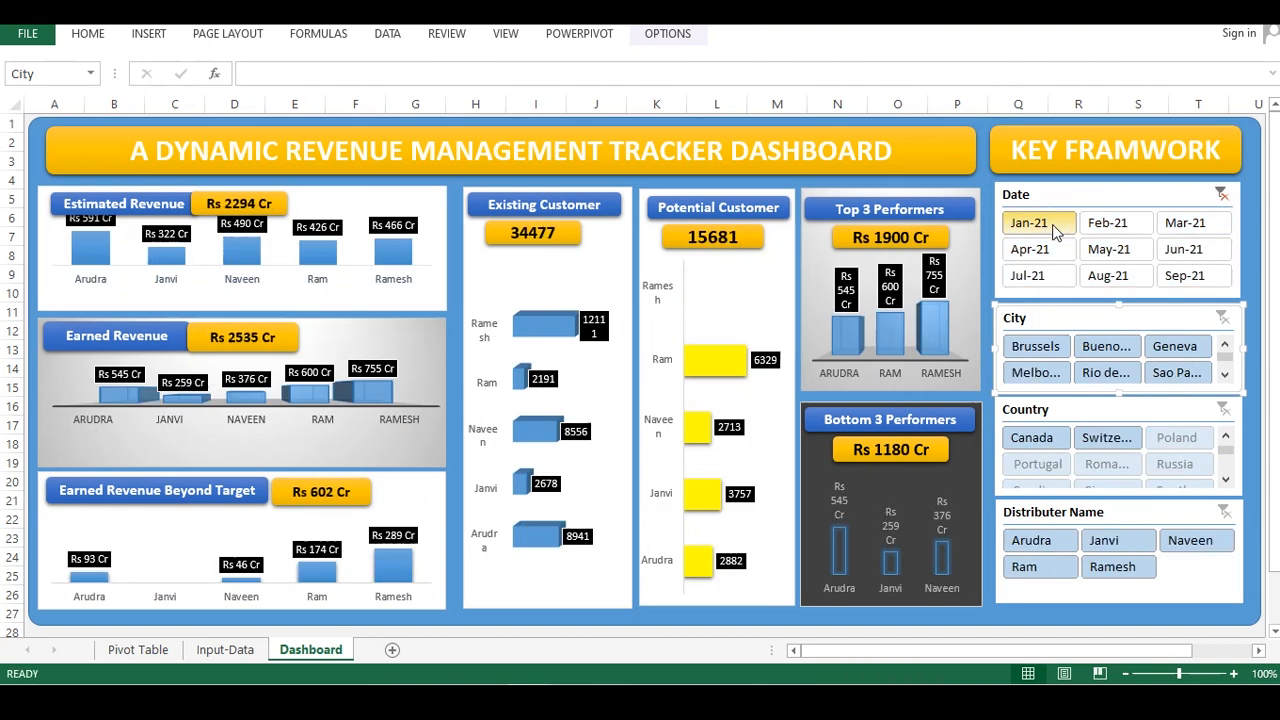
Set the Country slicer to hide items with no data
{"action": "left_click", "coordinate": [1113, 411]}
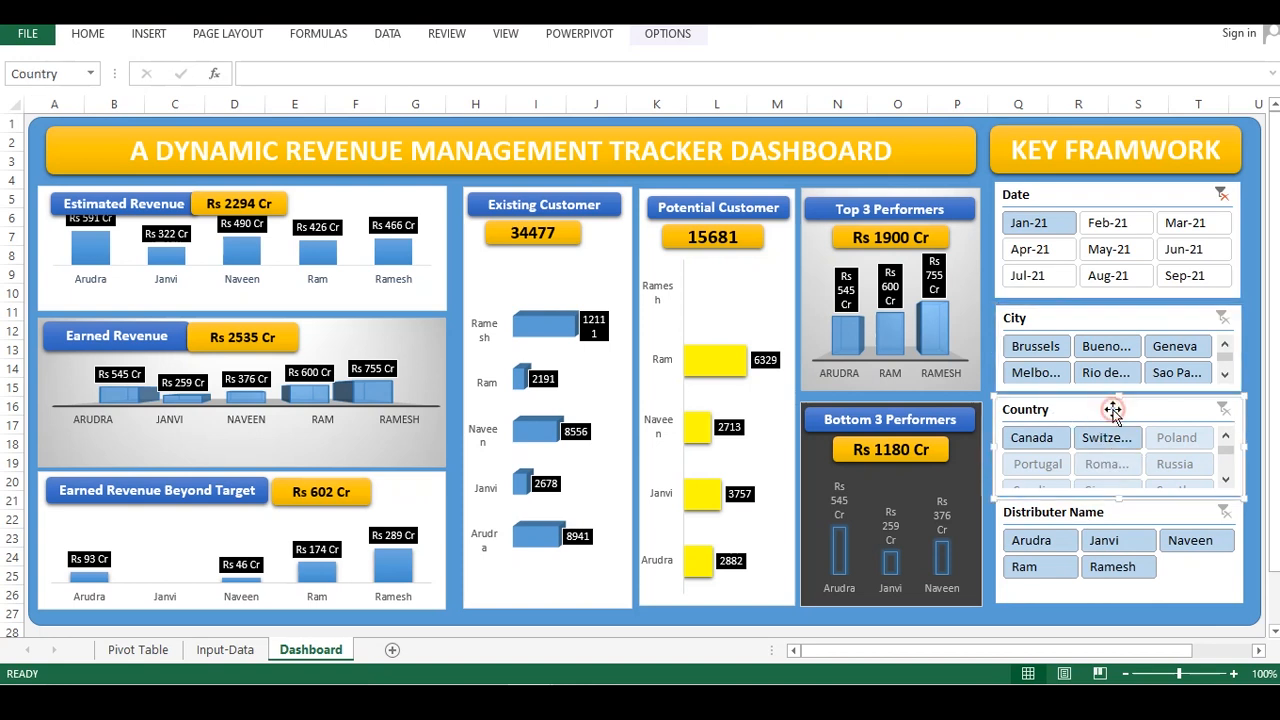
{"action": "right_click", "coordinate": [1113, 409]}
{"action": "left_click", "coordinate": [1045, 400]}
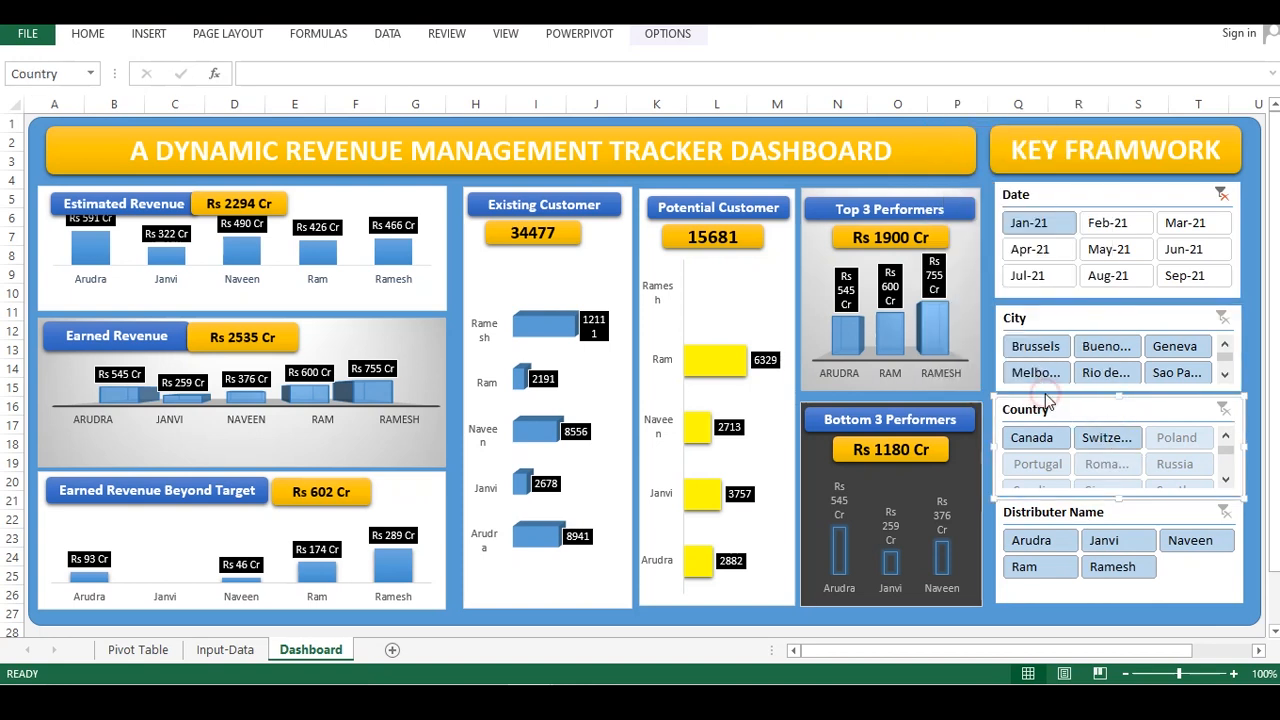
{"action": "left_click", "coordinate": [1062, 455]}
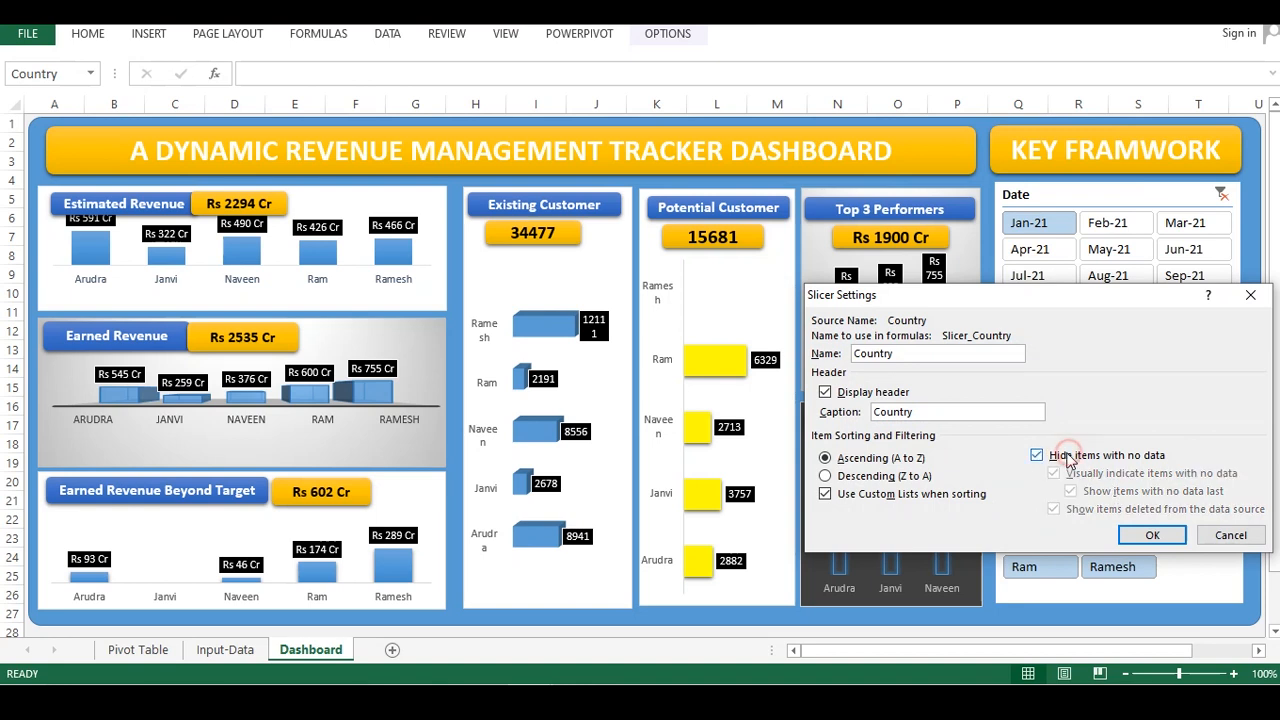
{"action": "left_click", "coordinate": [1154, 535]}
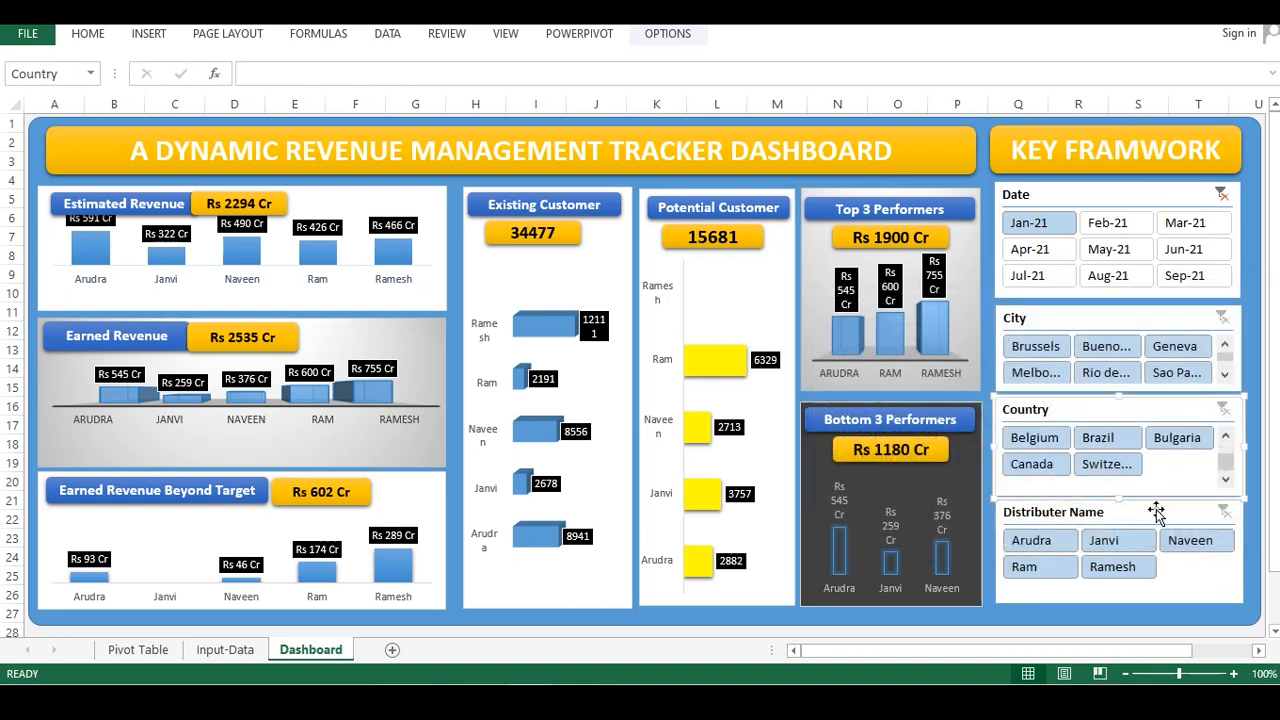
Clear the Date filter and test the City slicer with Amman and Agra before clearing the City filter
{"action": "left_click", "coordinate": [1219, 194]}
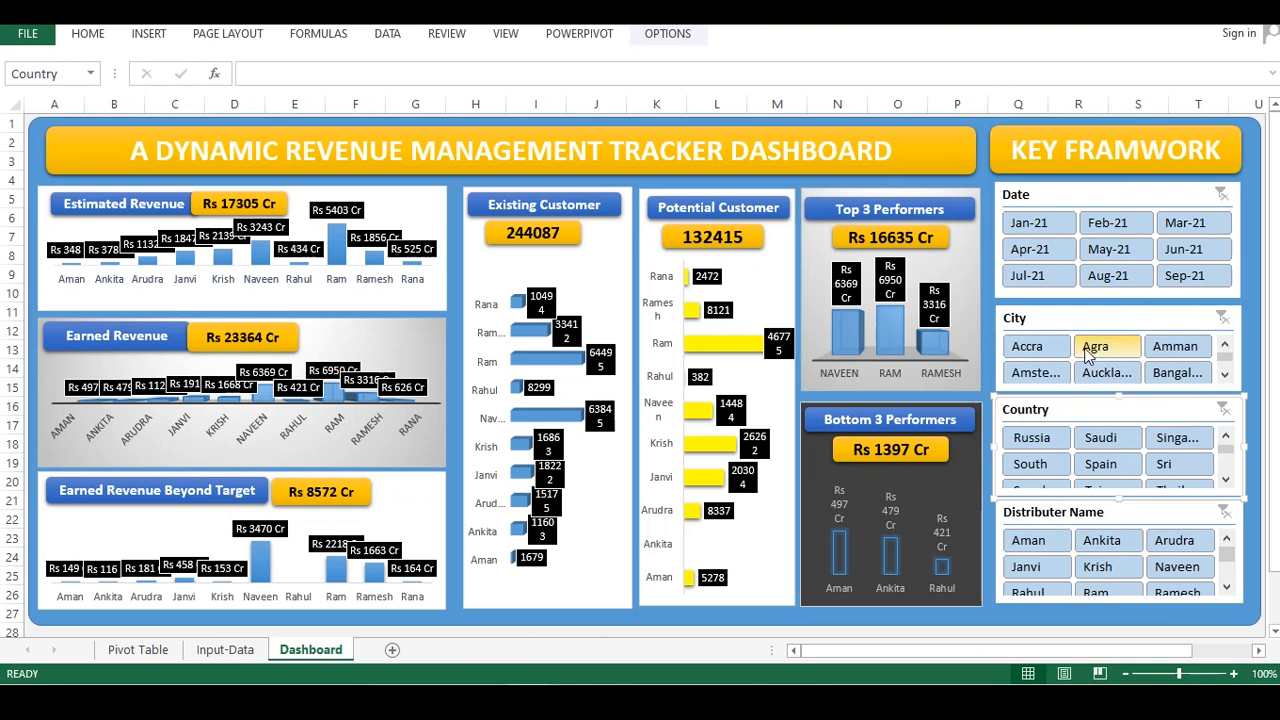
{"action": "left_click", "coordinate": [1193, 348]}
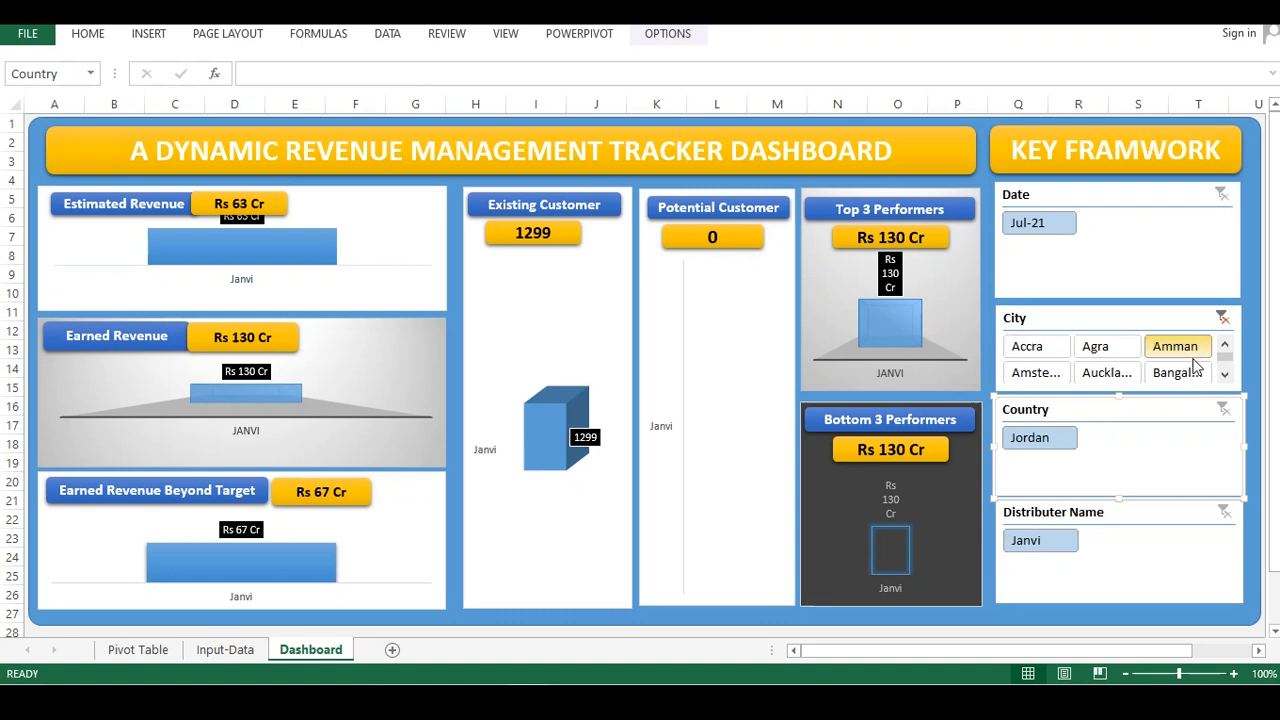
{"action": "left_click", "coordinate": [1093, 352]}
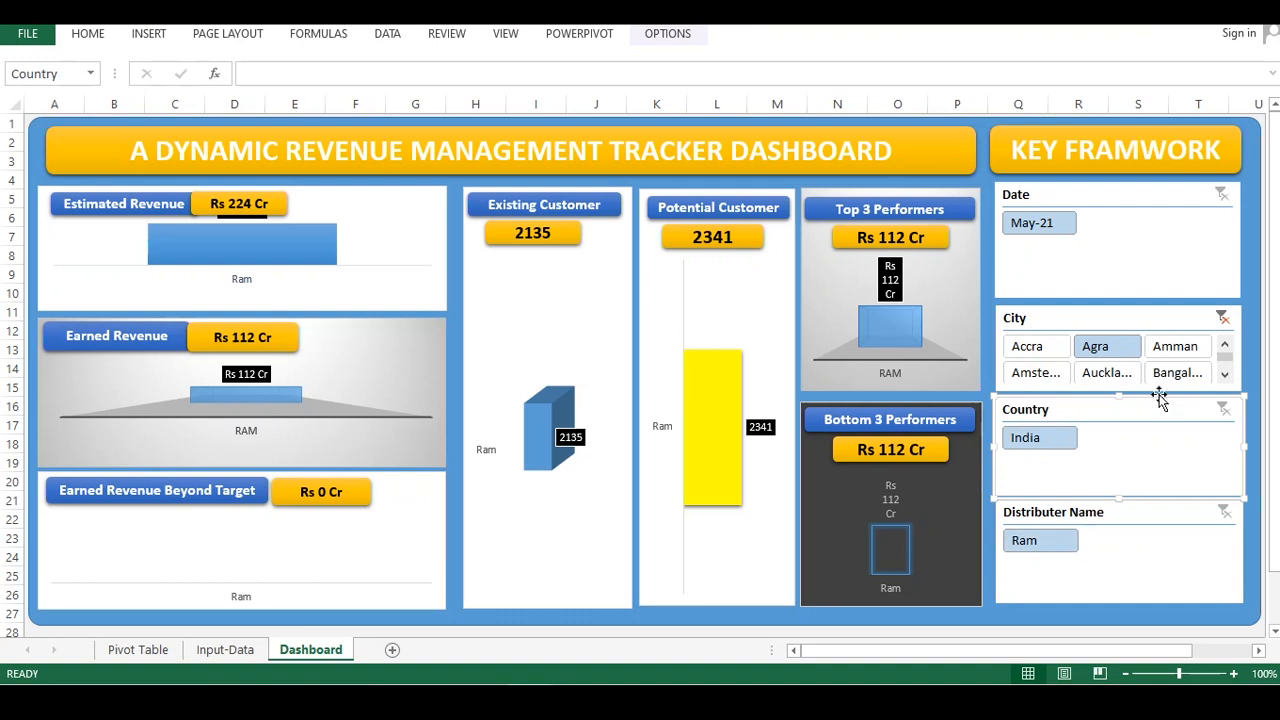
{"action": "left_click", "coordinate": [1222, 318]}
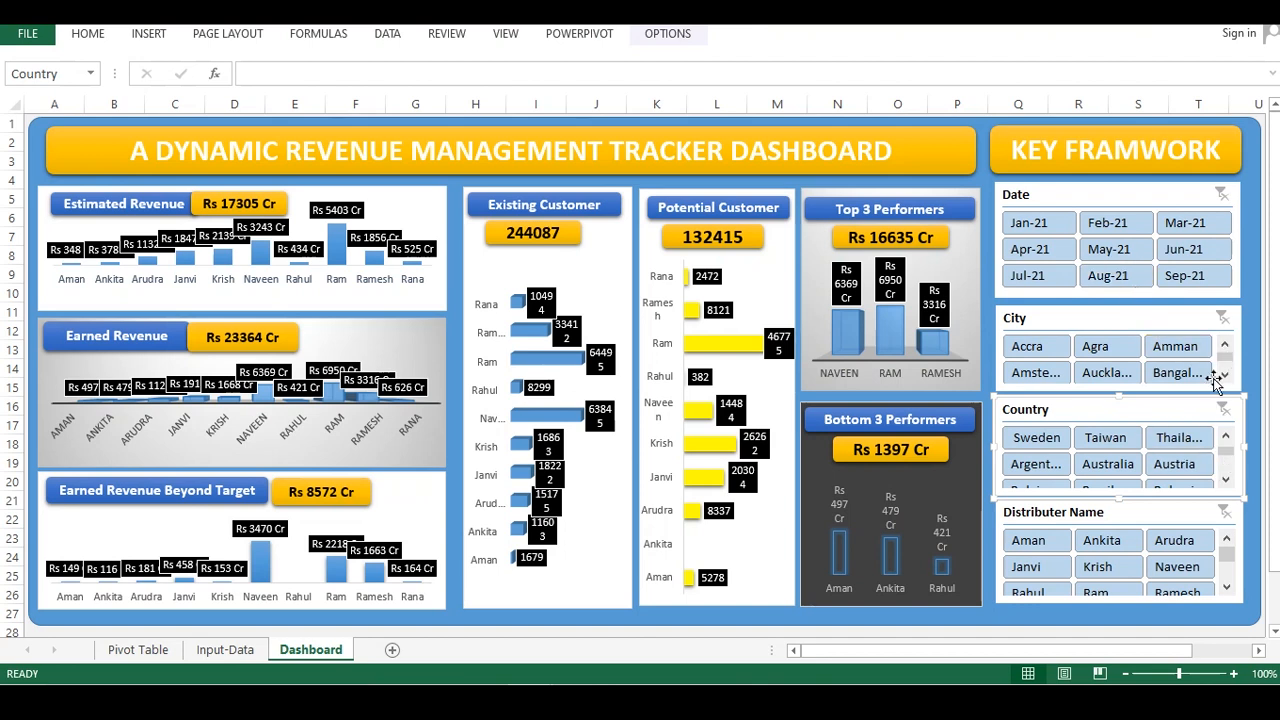
Filter the dashboard to Aug-21, inspect the Earned Revenue Beyond Target and Existing Customer panels, then clear the filter
{"action": "left_click", "coordinate": [1115, 277]}
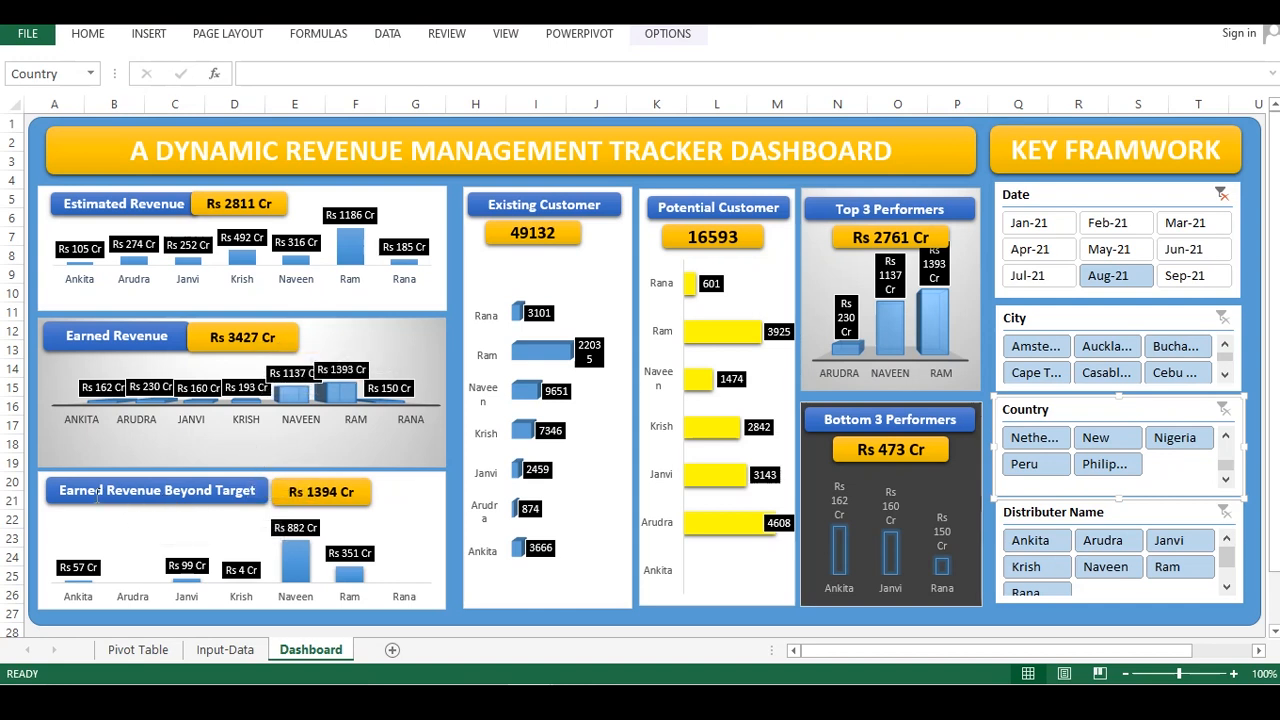
{"action": "left_click", "coordinate": [364, 486]}
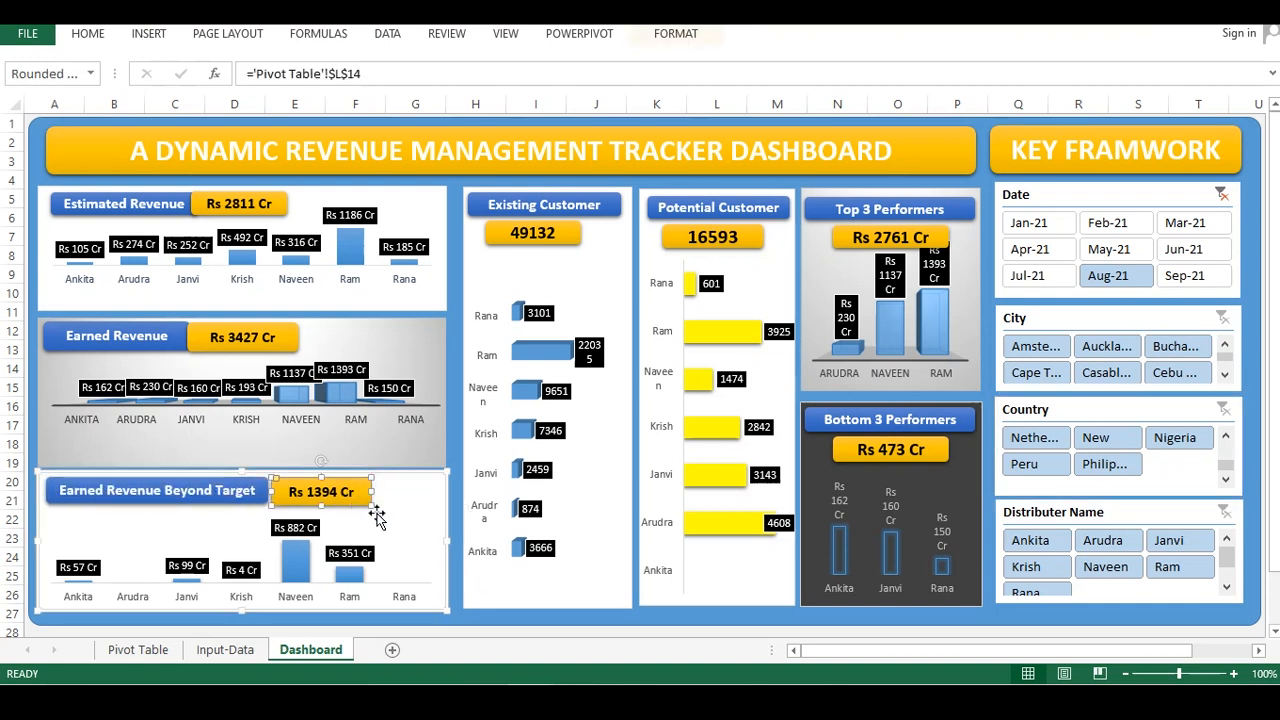
{"action": "left_click", "coordinate": [484, 530]}
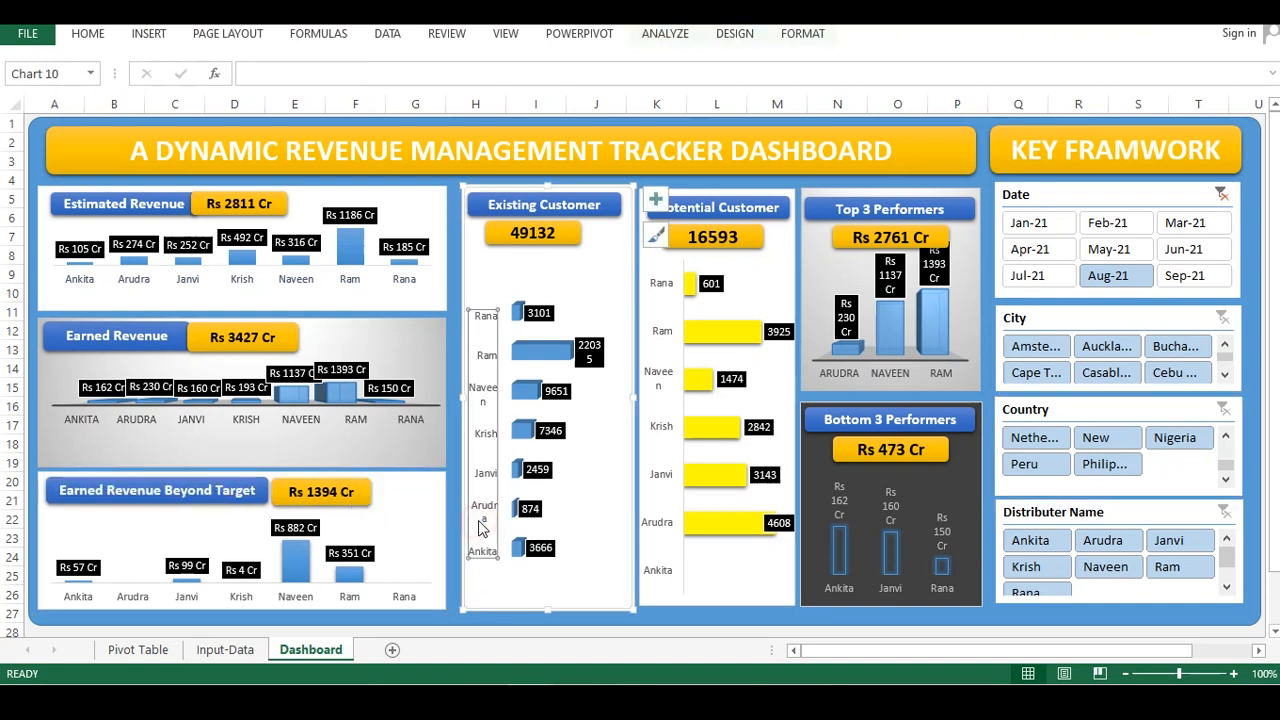
{"action": "left_click", "coordinate": [561, 269]}
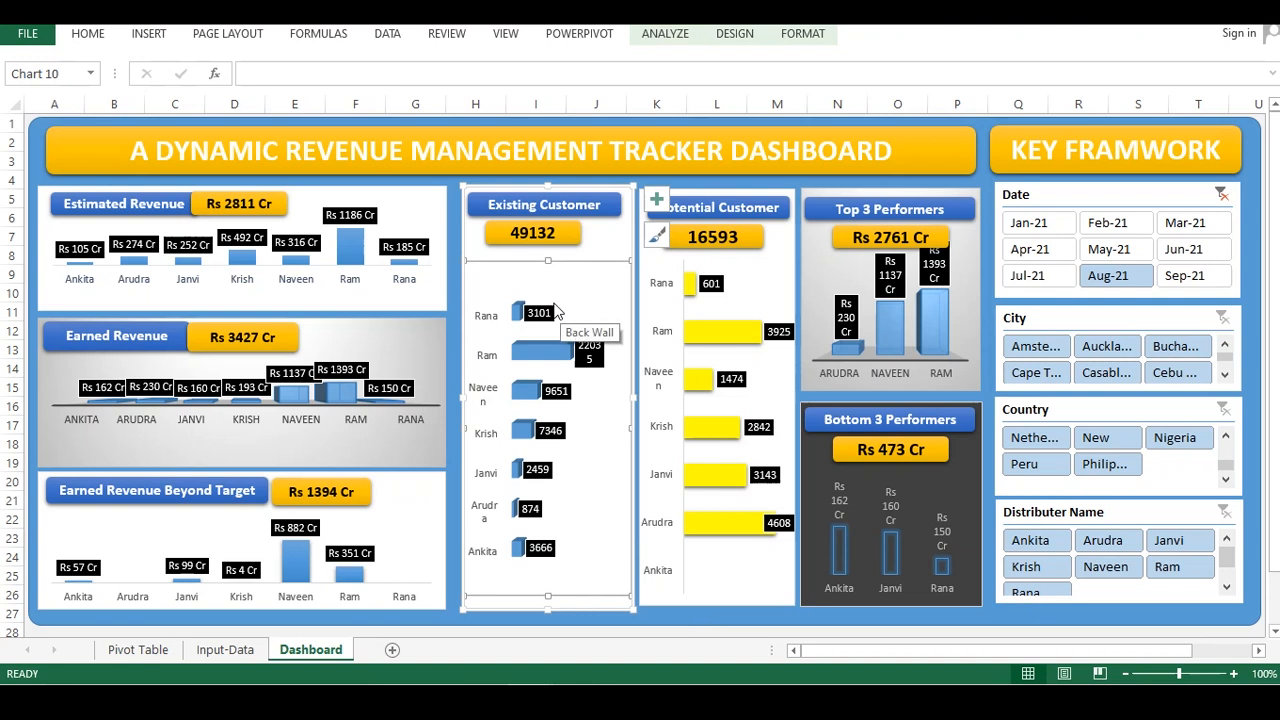
{"action": "left_click", "coordinate": [660, 615]}
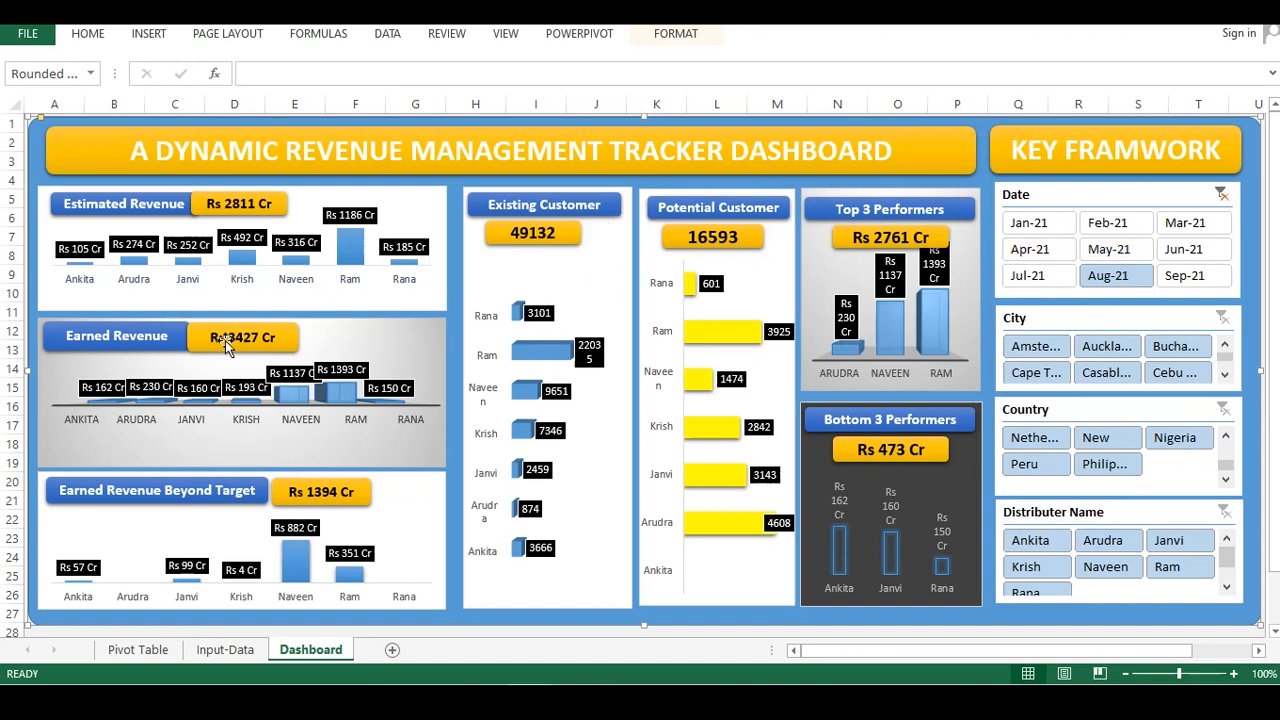
{"action": "left_click", "coordinate": [1222, 194]}
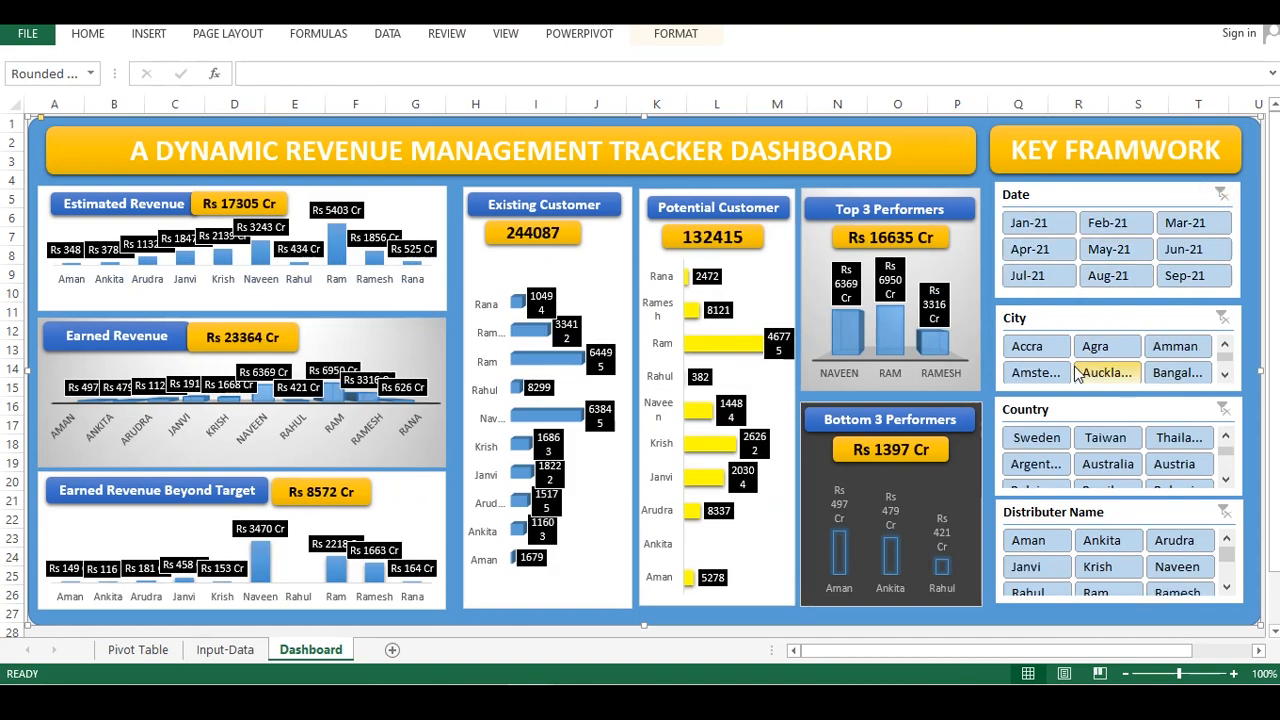
Filter the dashboard to Jun-21, then clear the Date filter
{"action": "left_click", "coordinate": [1183, 249]}
{"action": "left_click", "coordinate": [1218, 192]}
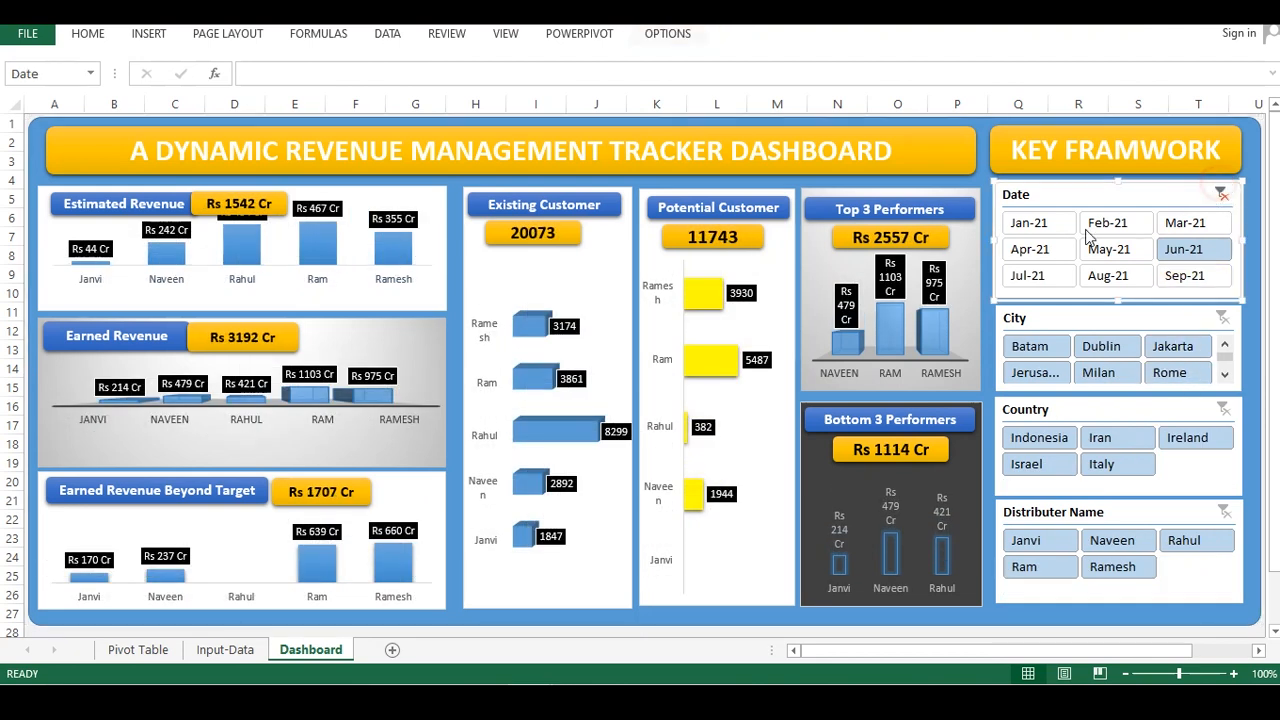
{"action": "left_click", "coordinate": [1222, 193]}
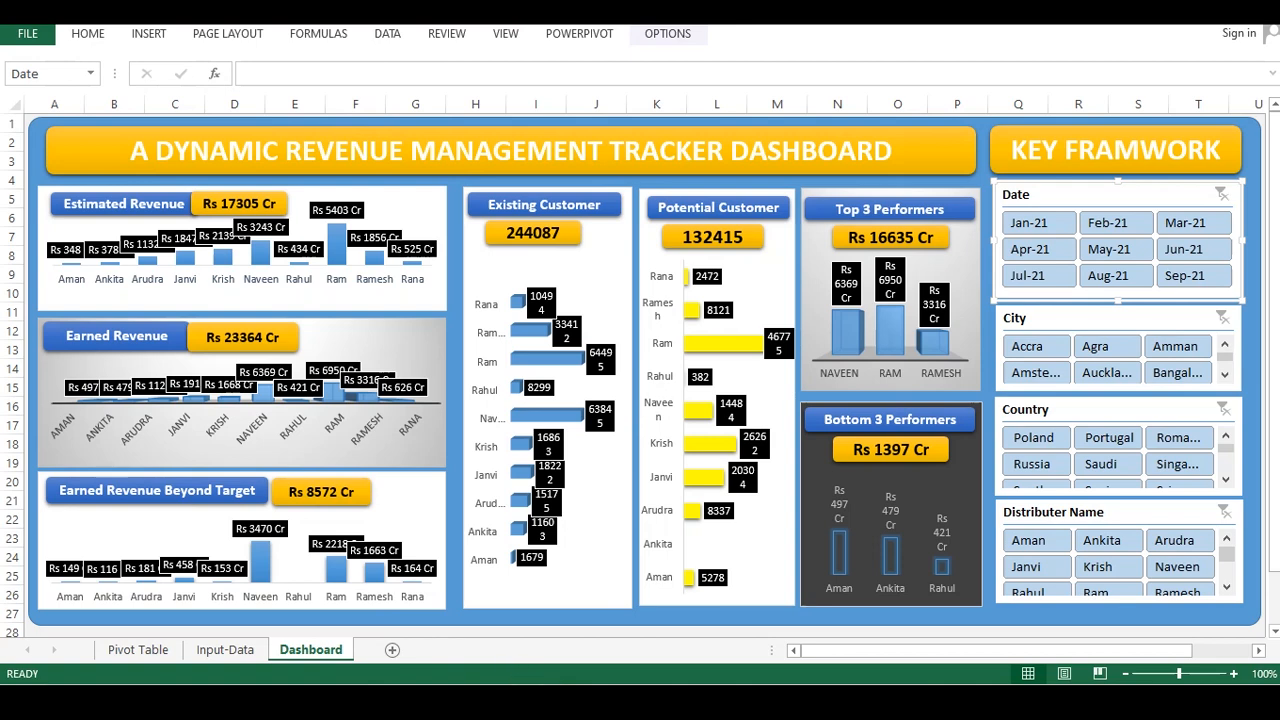
Browse the reference workbook's Data, Pivot, Dash Pic and Intro sheets
{"action": "left_click", "coordinate": [447, 610]}
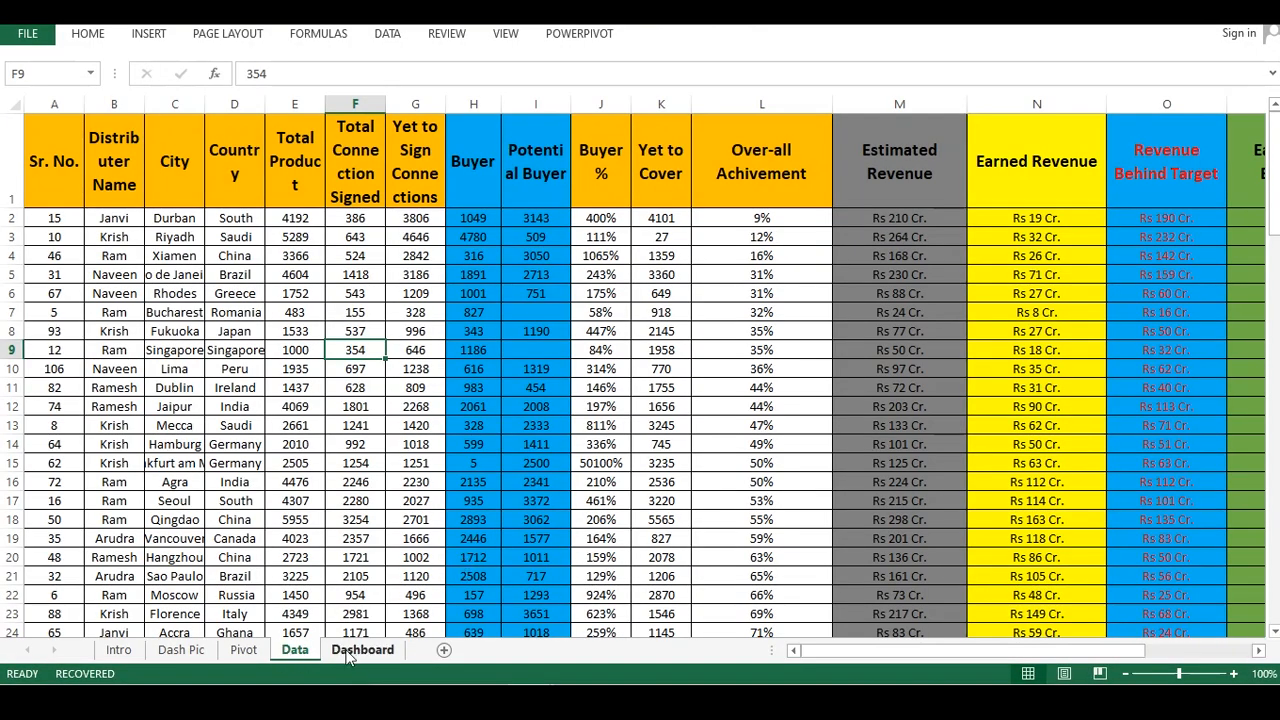
{"action": "left_click", "coordinate": [355, 651]}
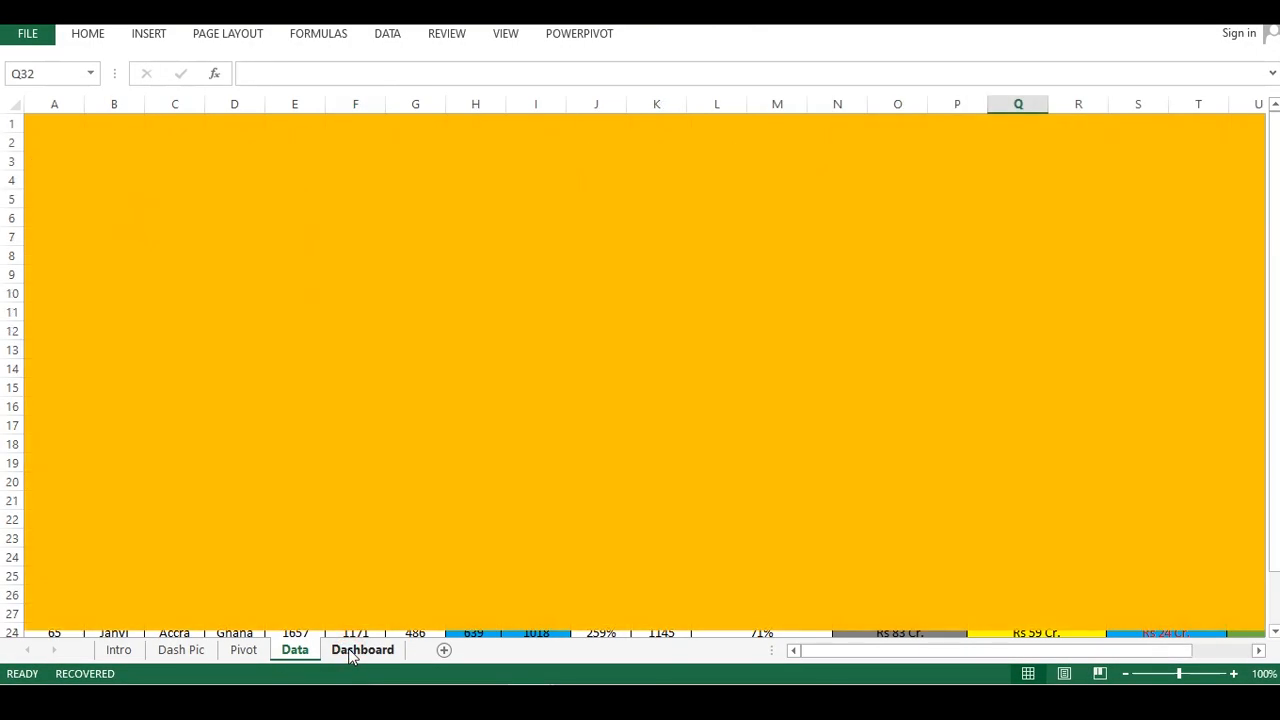
{"action": "left_click", "coordinate": [250, 650]}
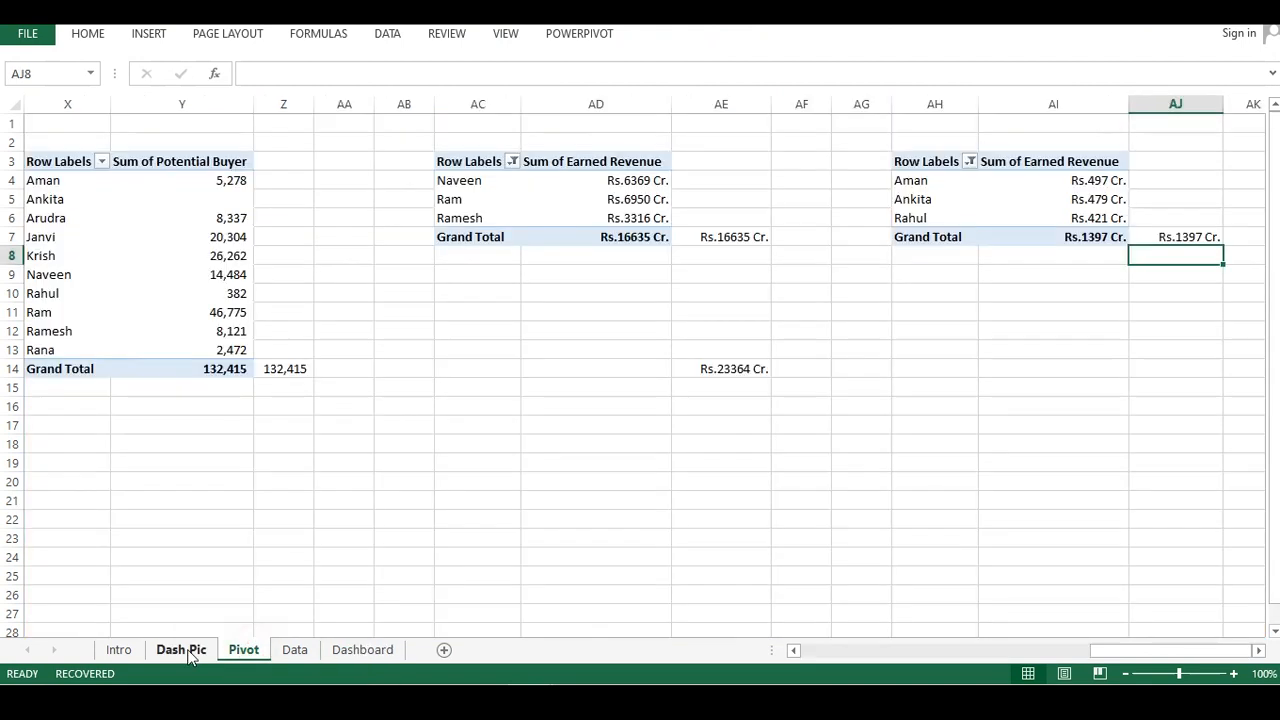
{"action": "left_click", "coordinate": [185, 650]}
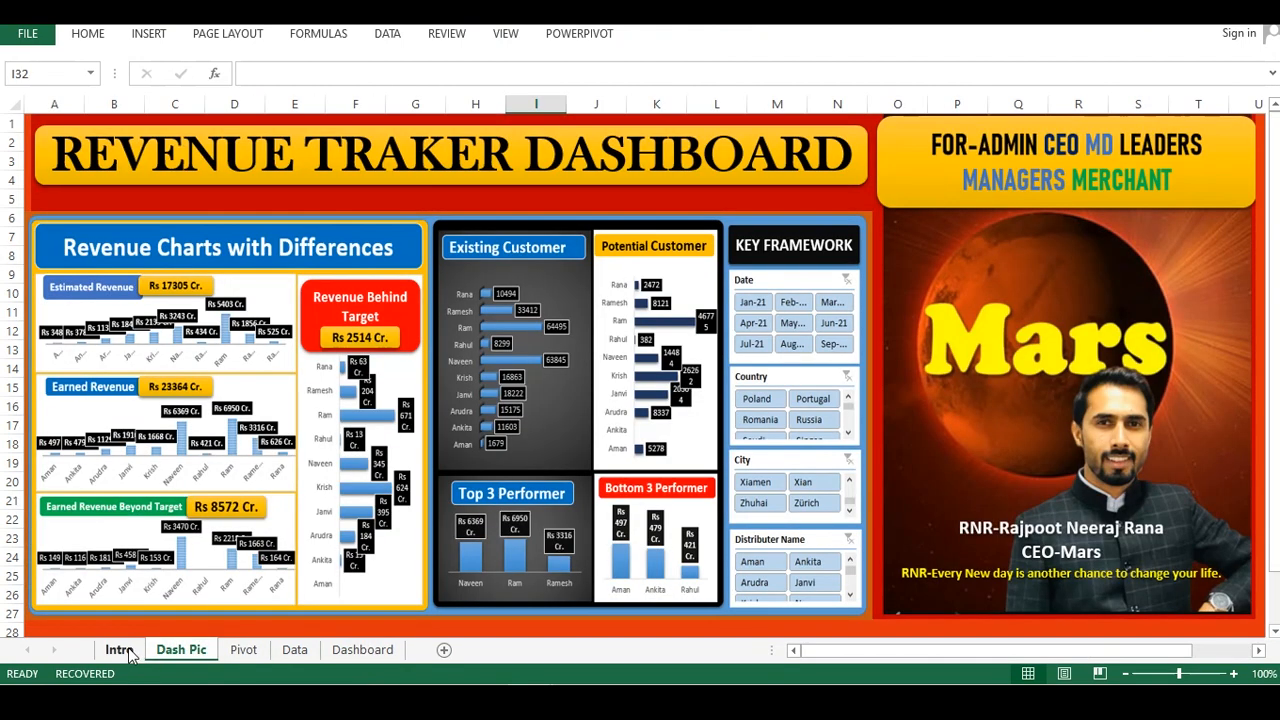
{"action": "left_click", "coordinate": [122, 648]}
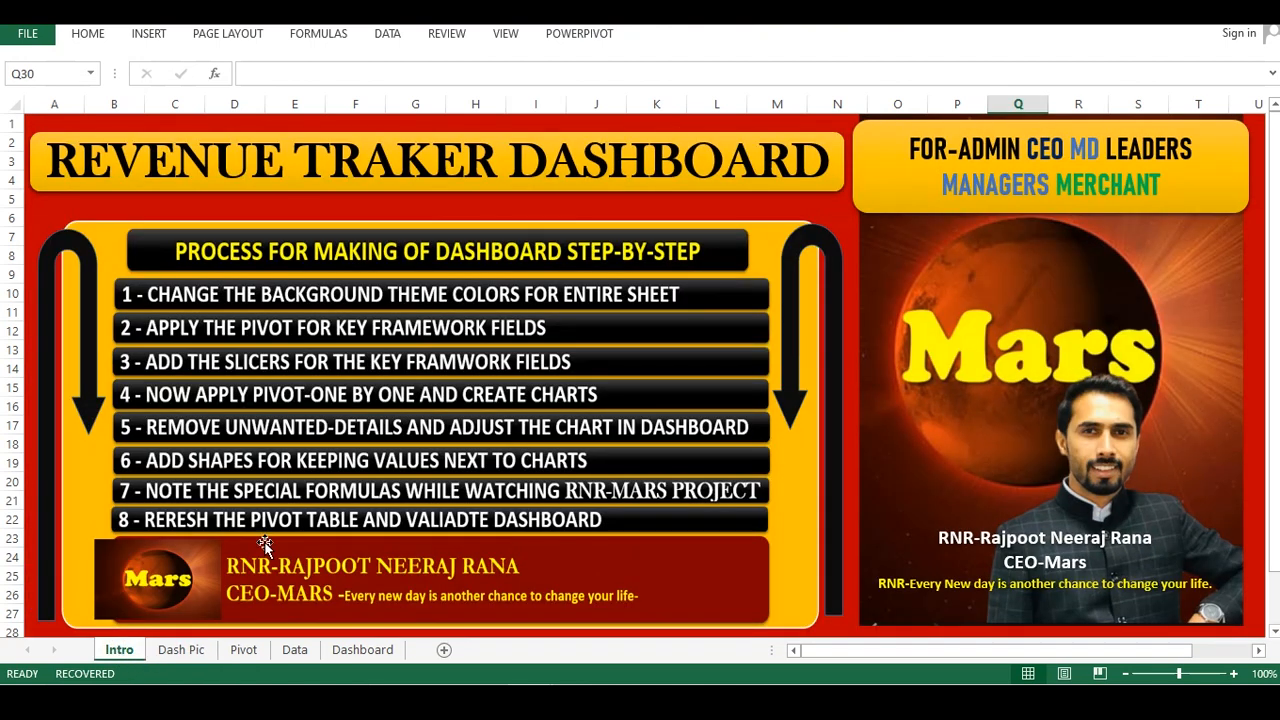